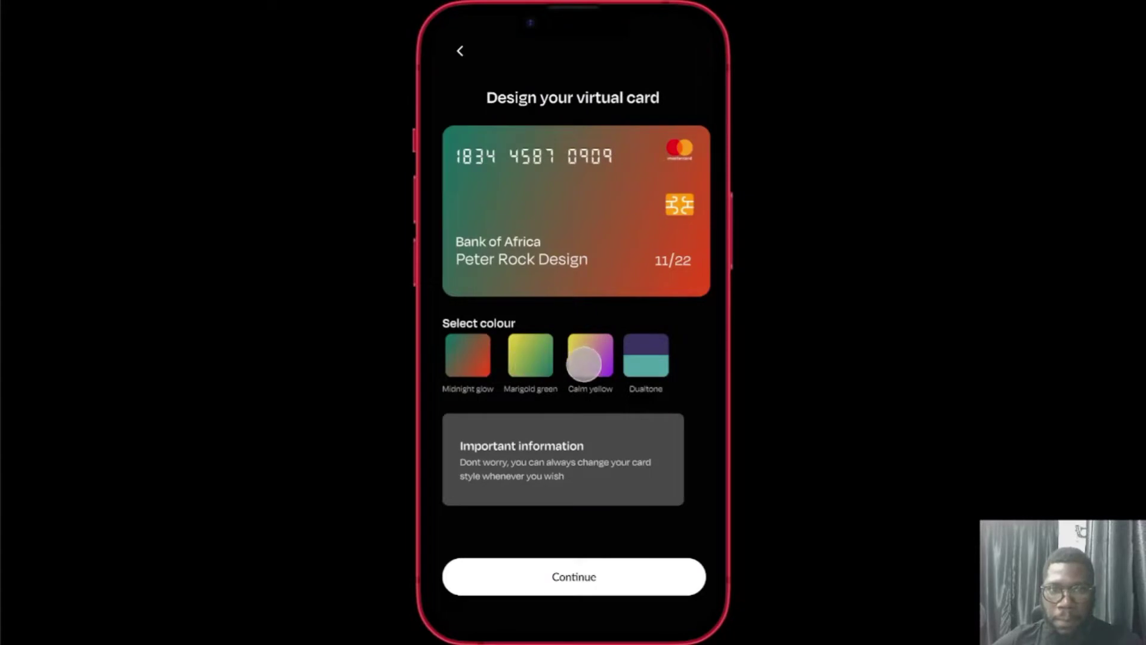
Preview the card prototype in its Calm yellow, Dualtone and Midnight glow colour options.
click(583, 358)
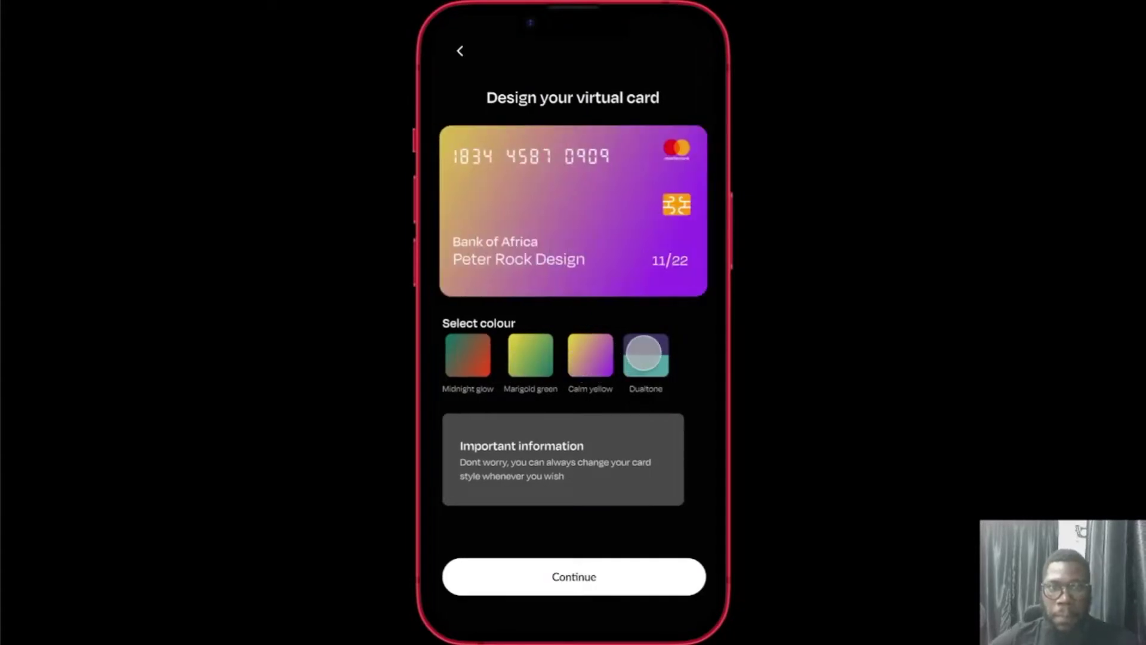
click(644, 355)
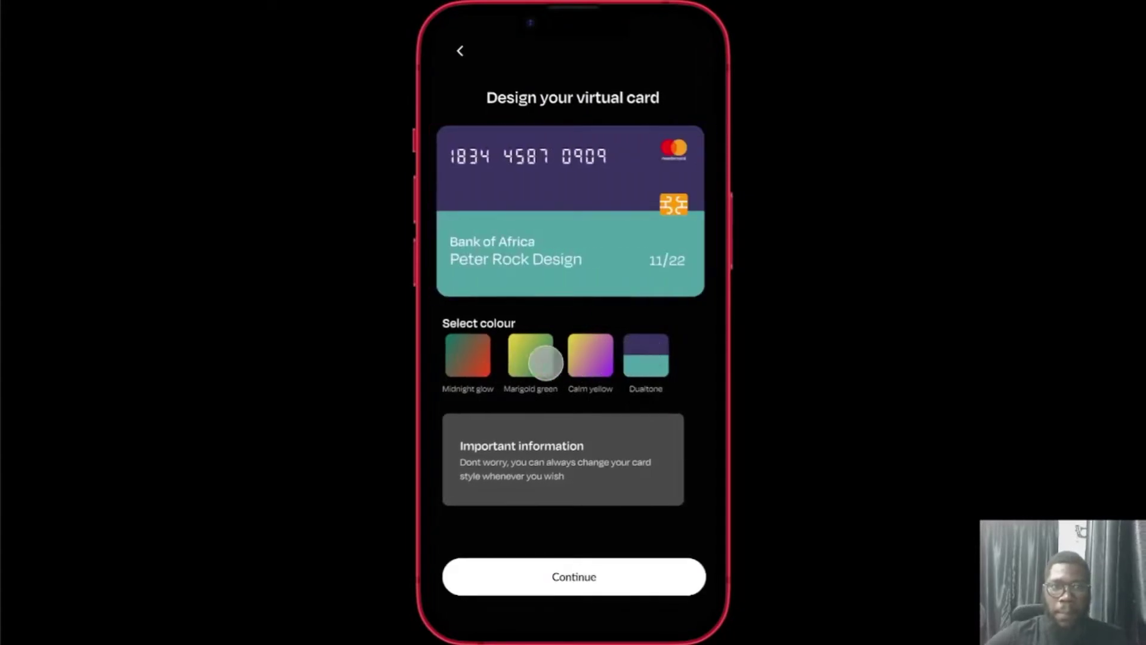
click(467, 351)
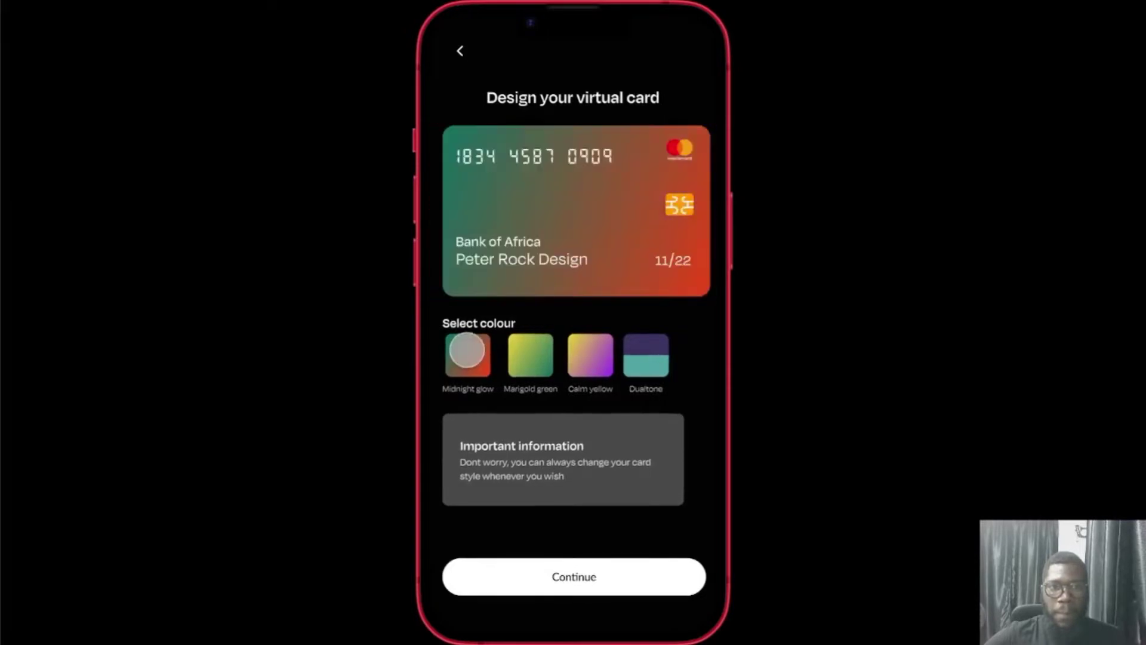
click(590, 357)
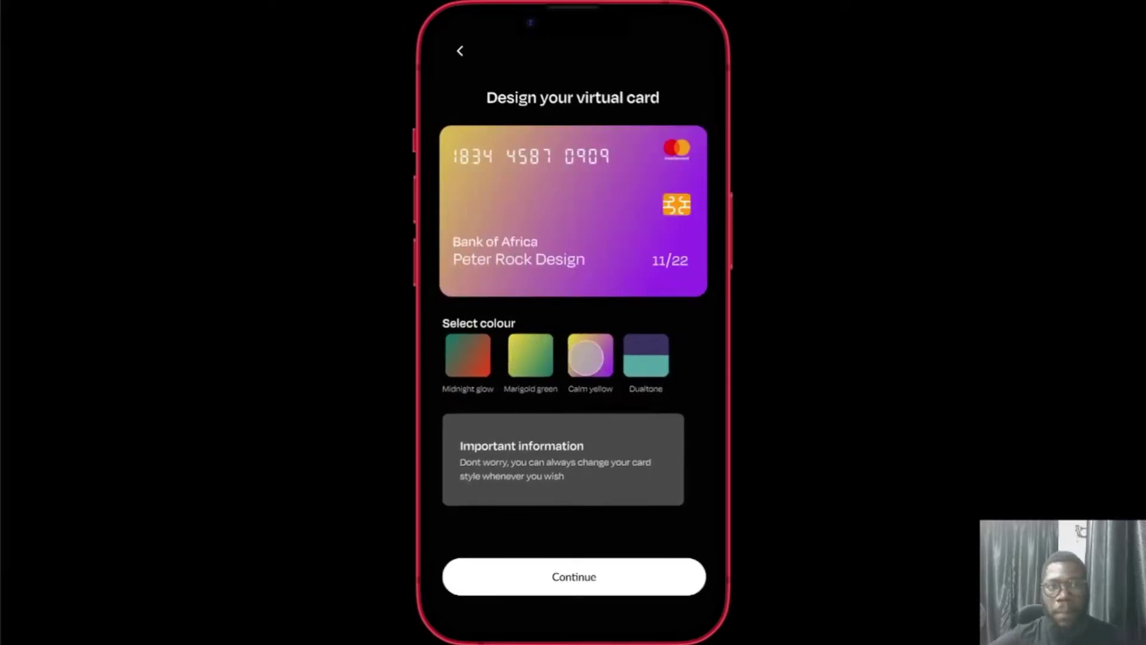
click(469, 357)
click(654, 366)
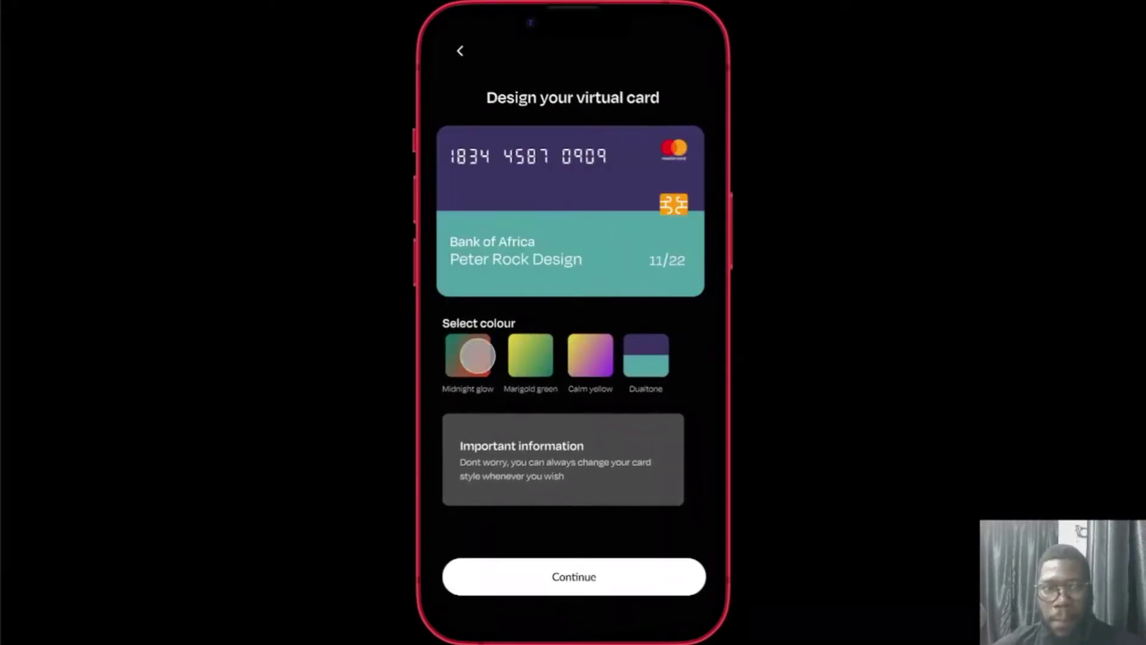
click(474, 354)
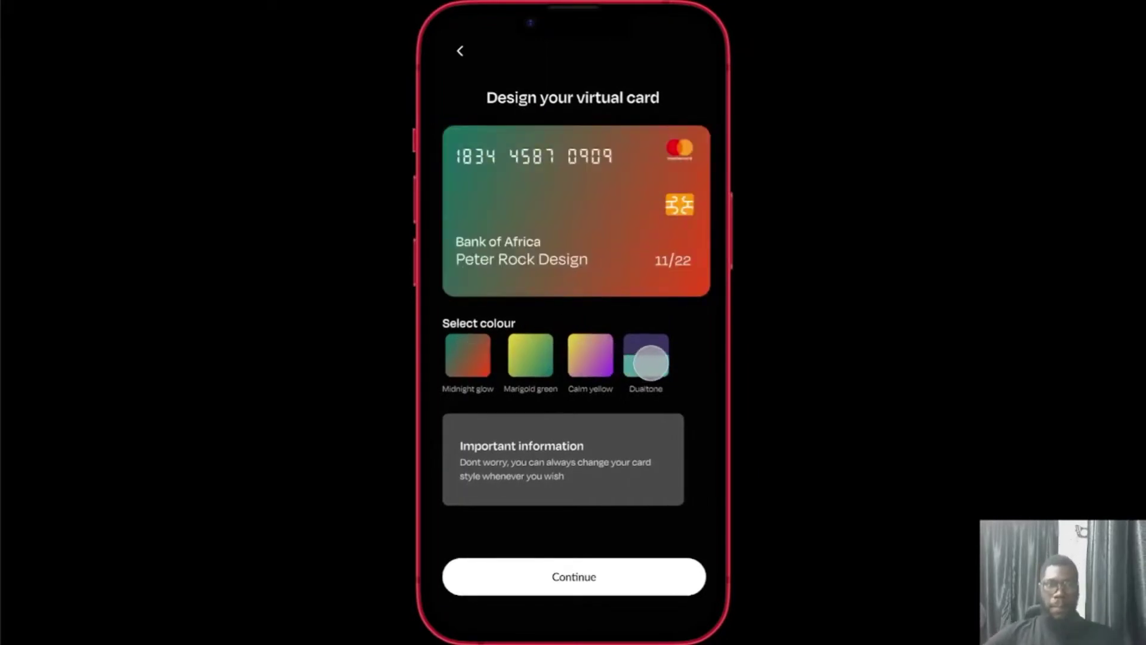
click(649, 360)
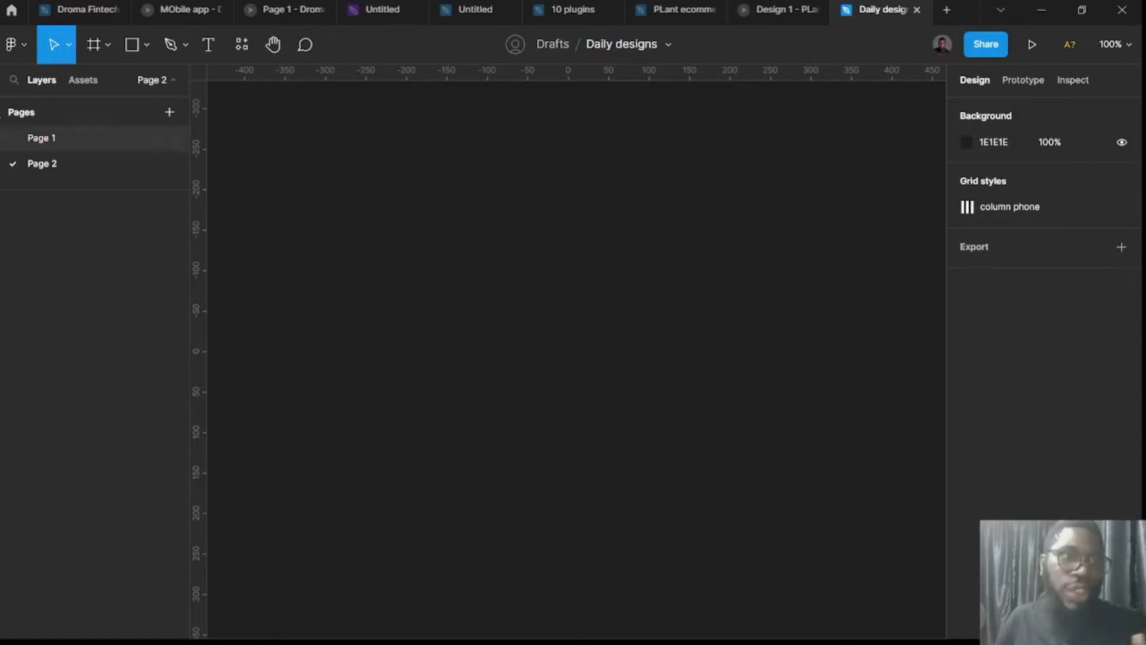
Add a blank 390×844 iPhone 14 frame to Page 2 from the Phone frame presets.
click(92, 52)
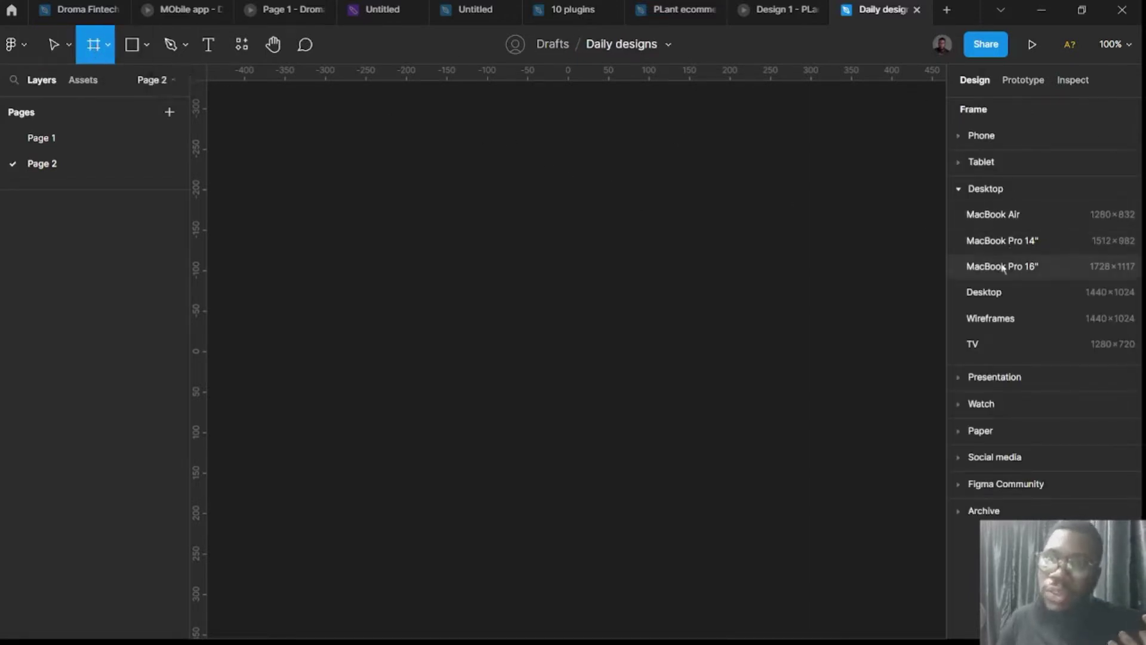
click(988, 138)
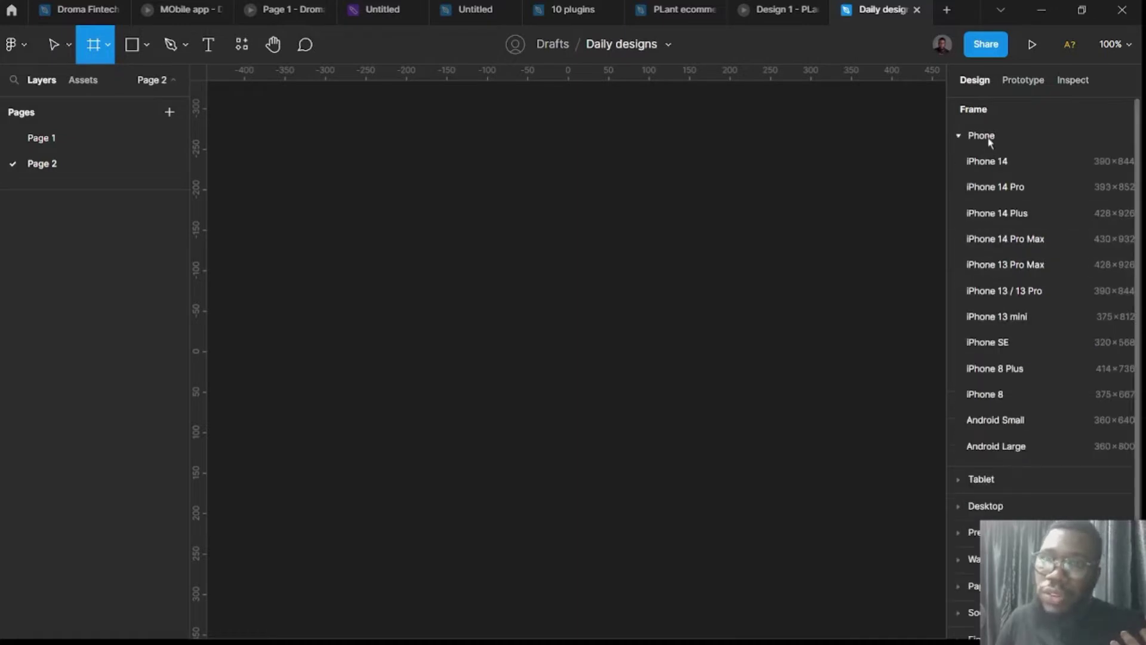
click(986, 170)
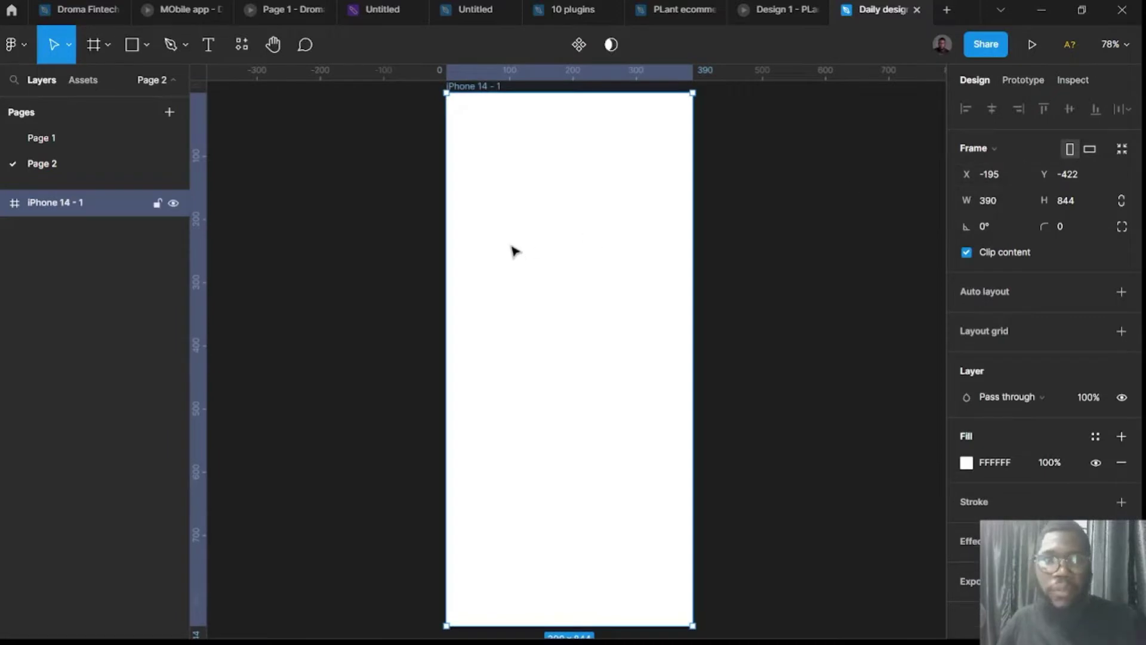
scroll(510, 254, right, 3)
scroll(508, 252, down, 3)
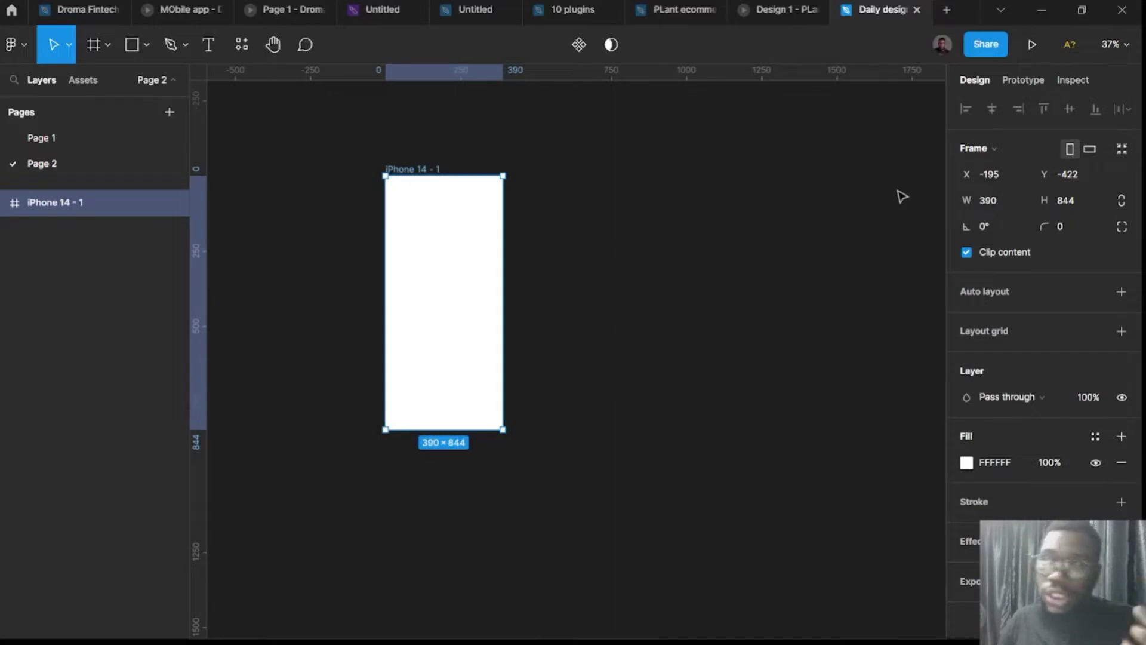
click(739, 187)
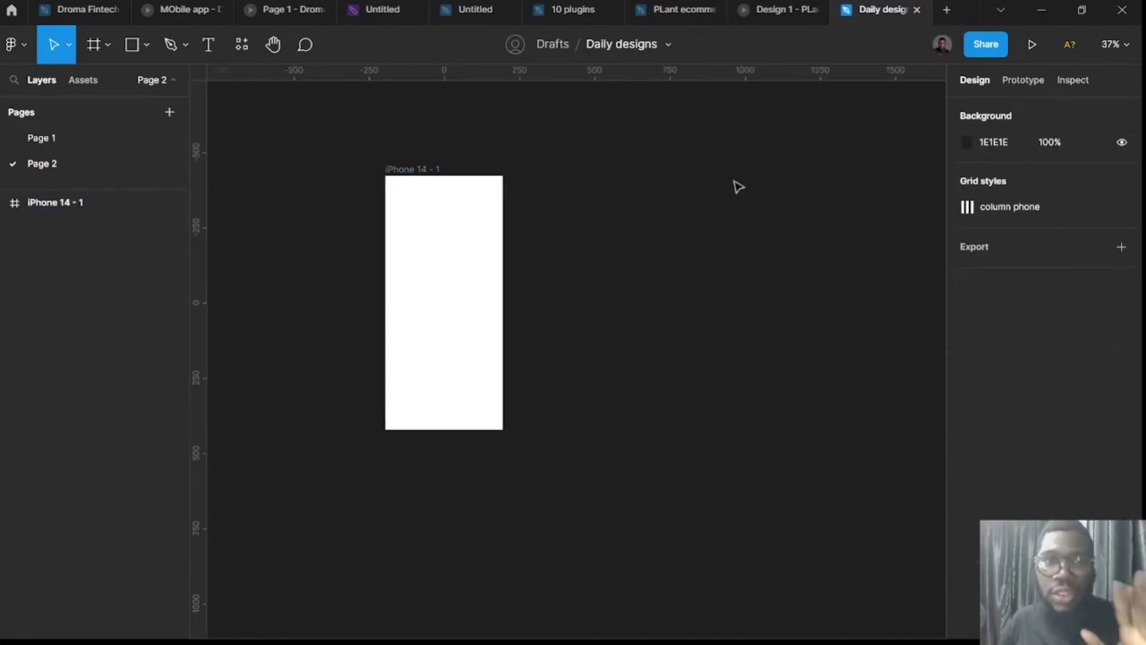
scroll(657, 187, up, 3)
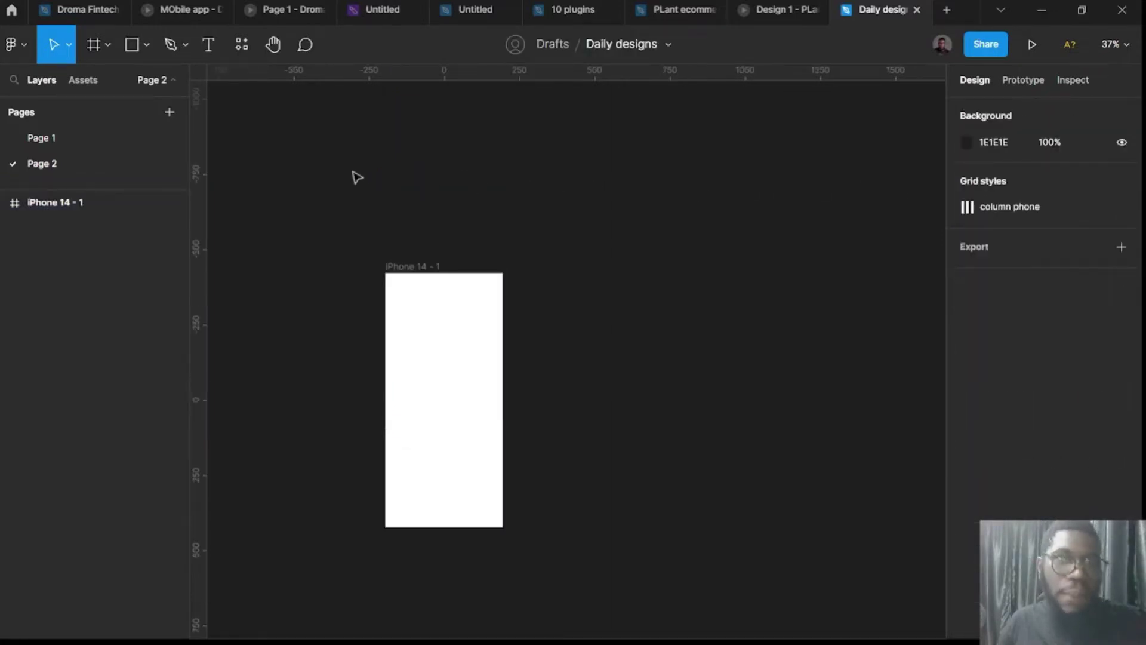
Launch the Coolors plugin from the resources panel's plugin list.
click(242, 44)
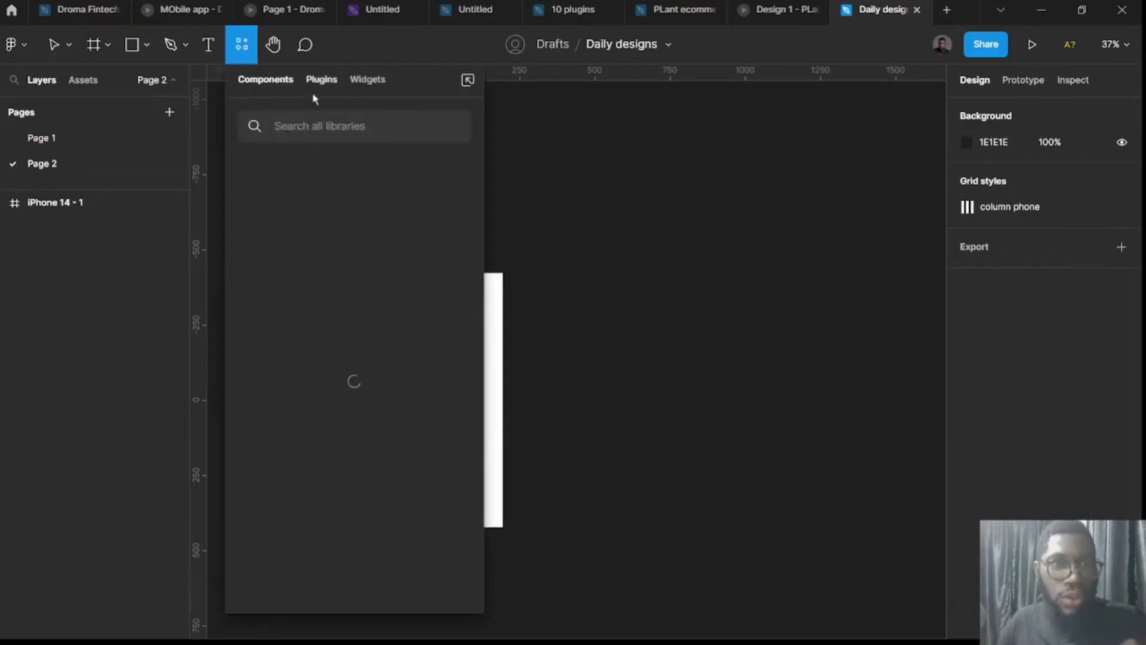
click(322, 80)
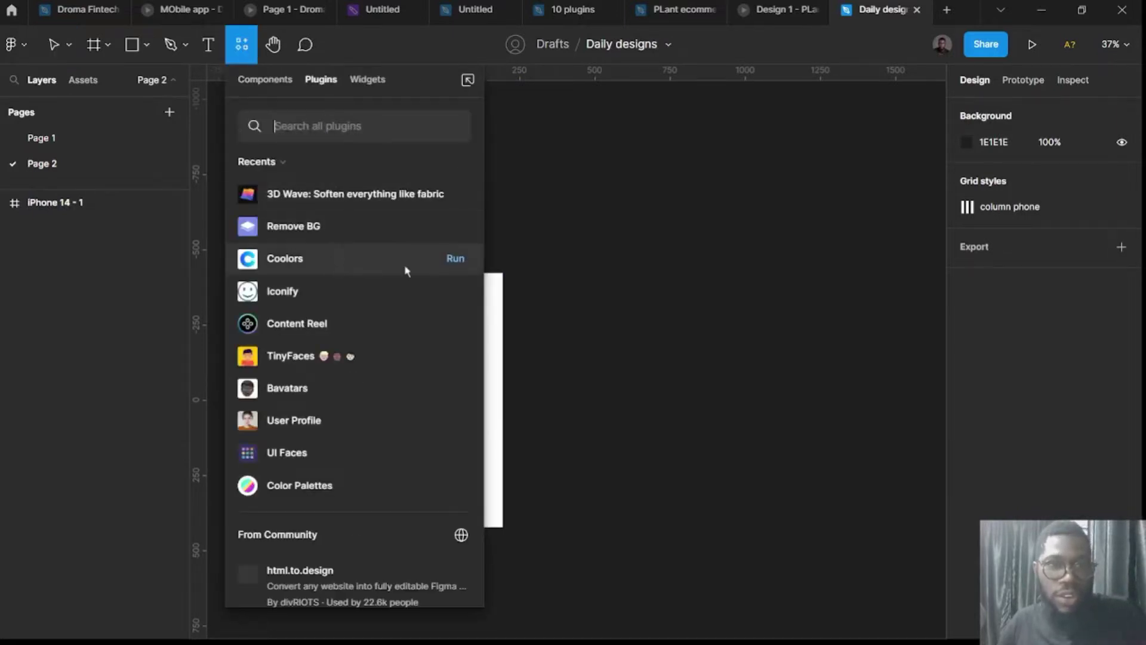
click(455, 259)
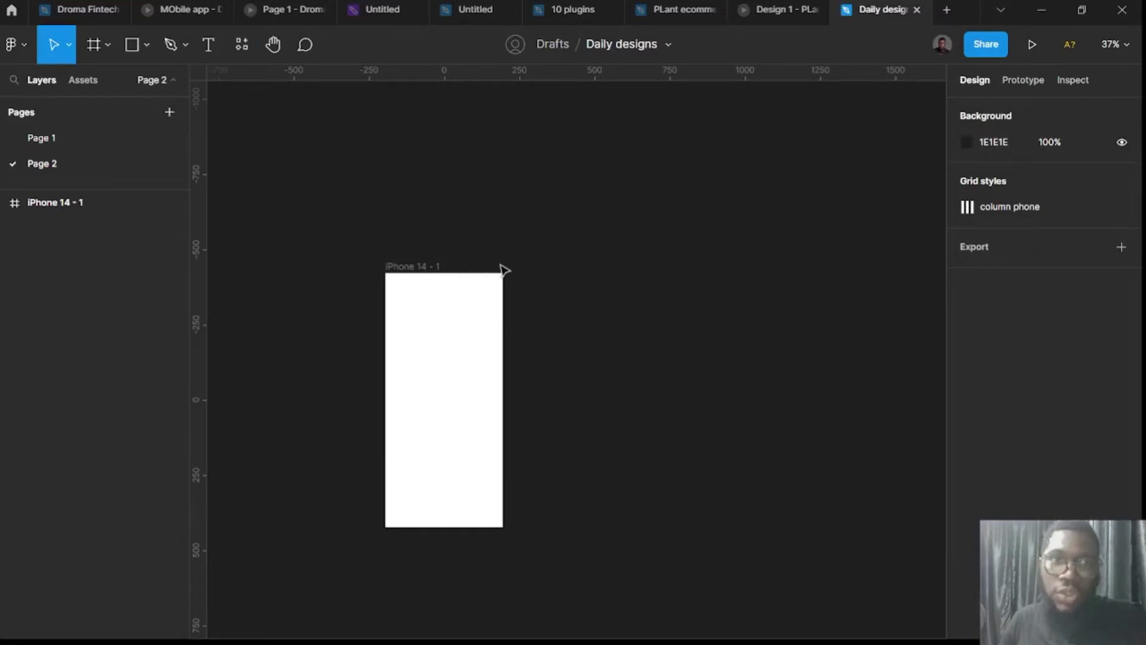
scroll(627, 285, left, 3)
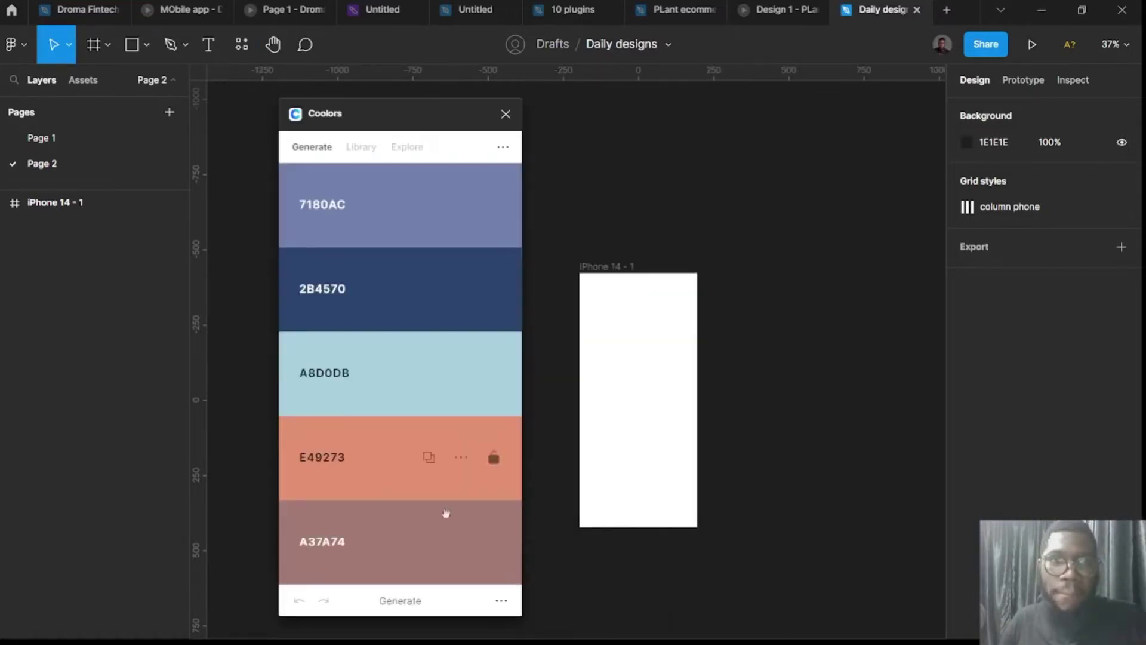
Generate a Coolors palette, lock the dark green 091E05, and regenerate the other colours.
click(411, 602)
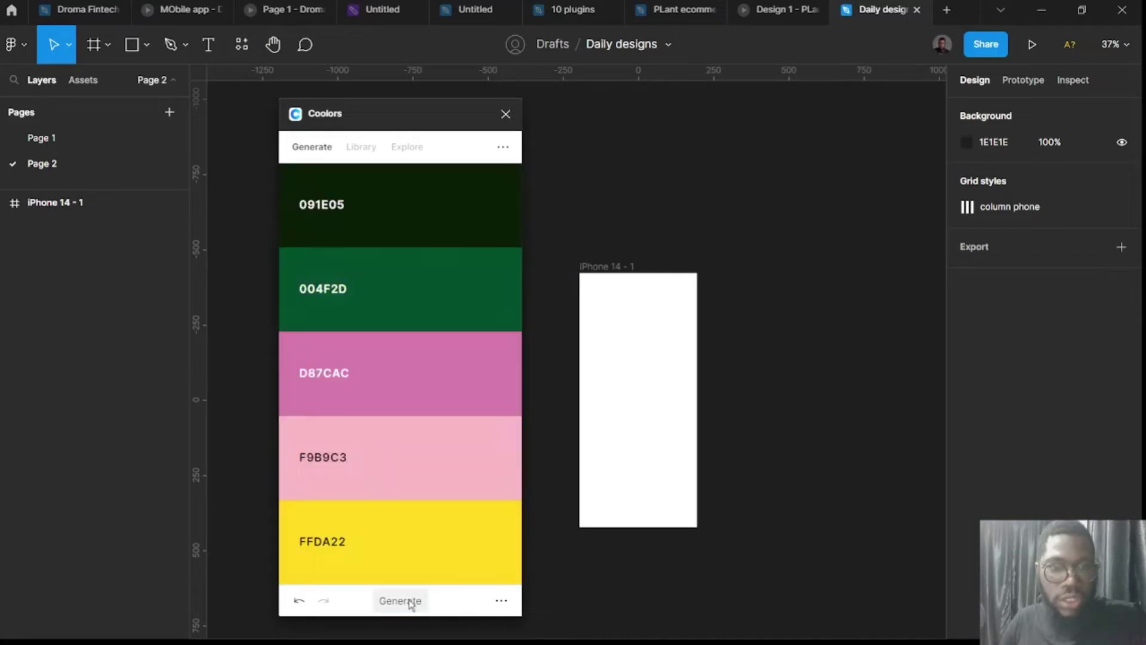
mouse_move(491, 197)
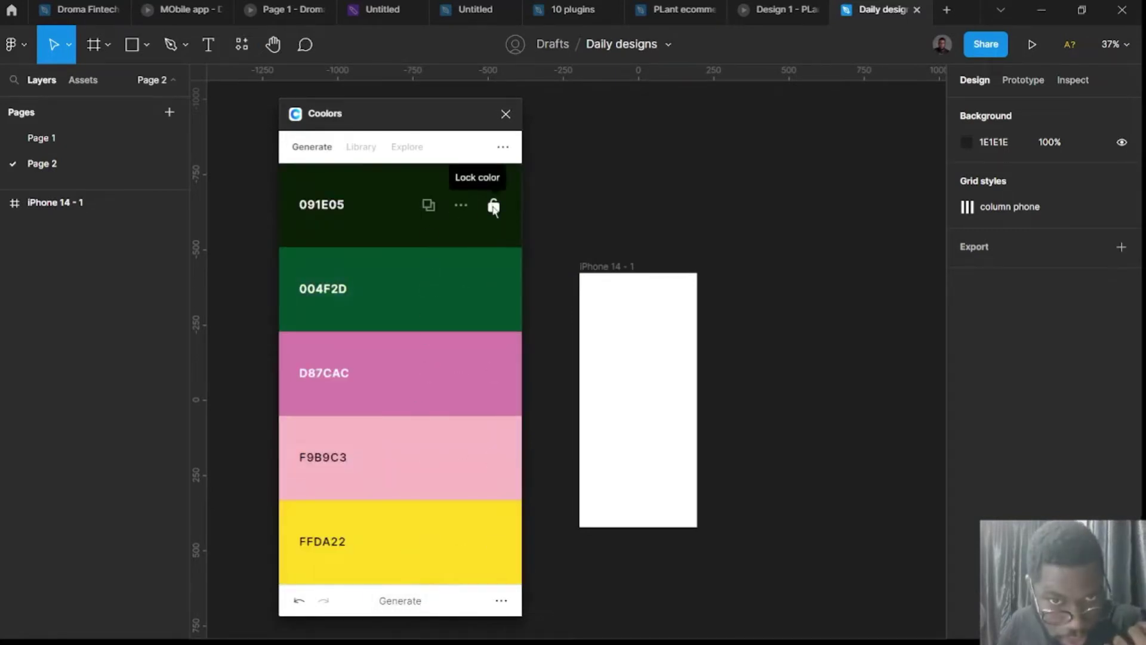
click(493, 206)
click(412, 602)
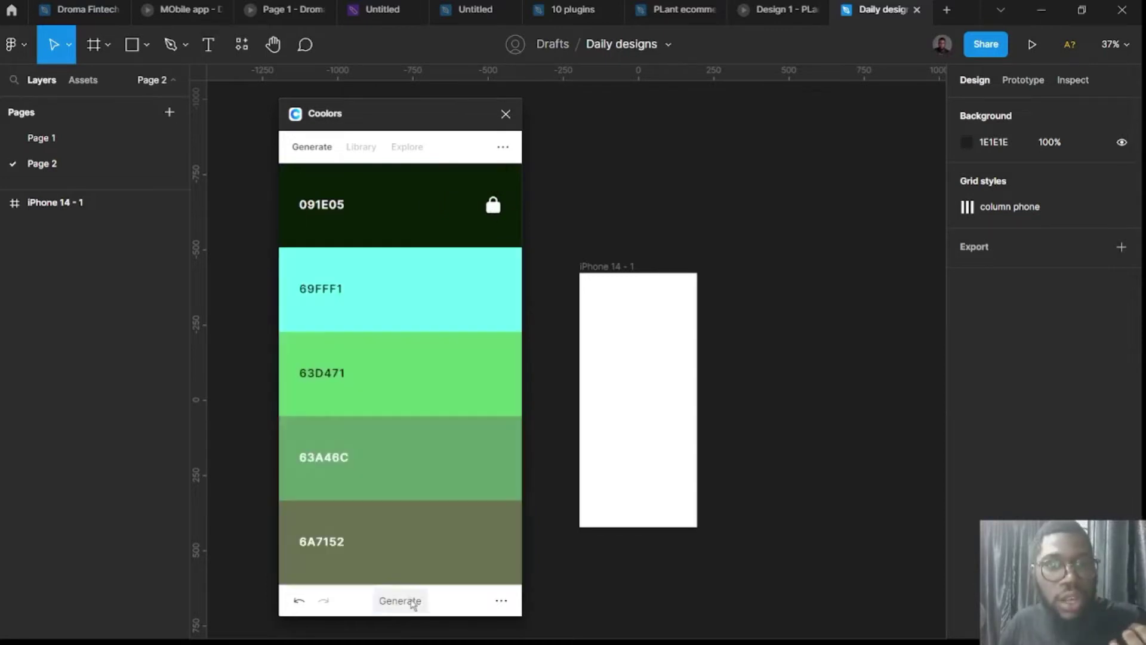
click(413, 601)
click(413, 602)
click(413, 601)
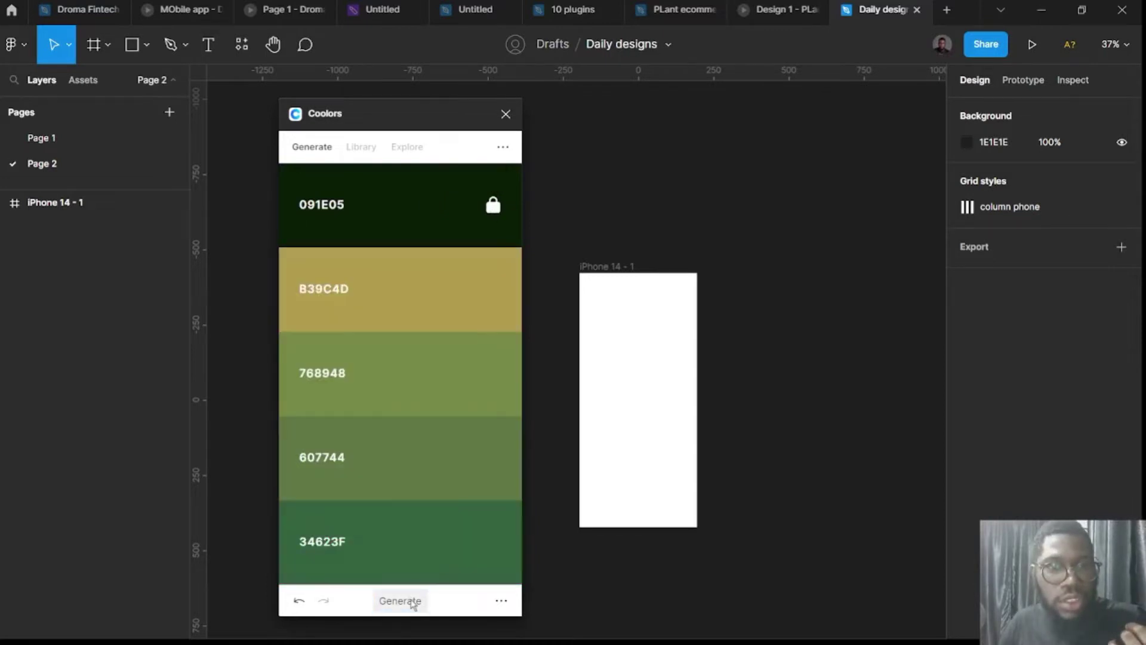
click(413, 602)
click(413, 602)
click(413, 602)
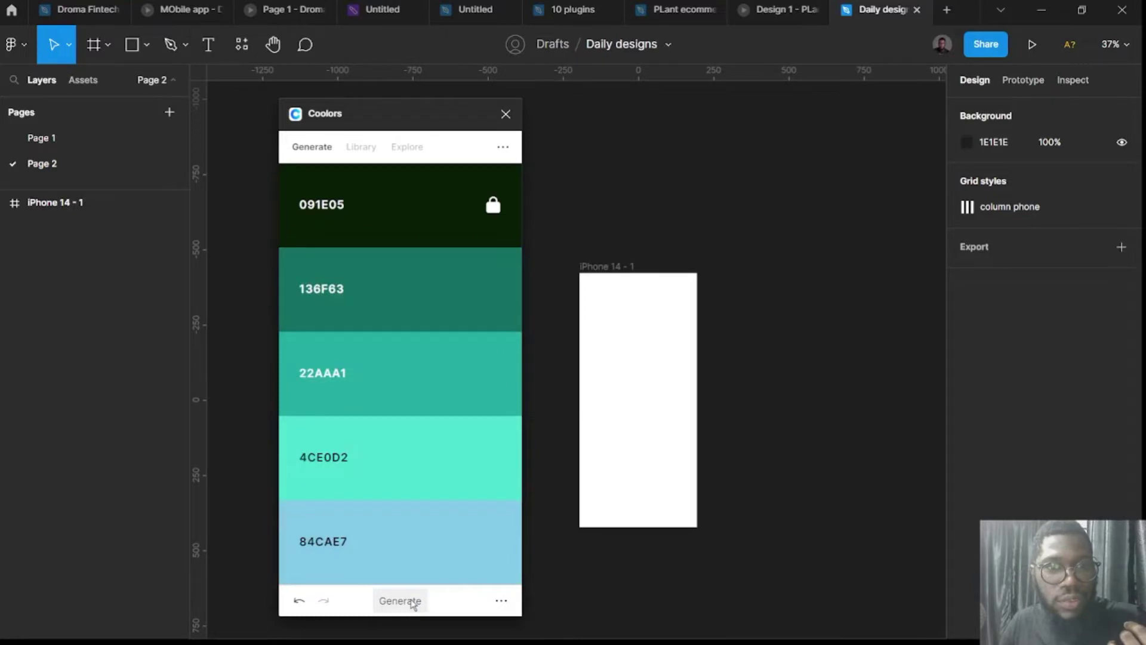
click(413, 601)
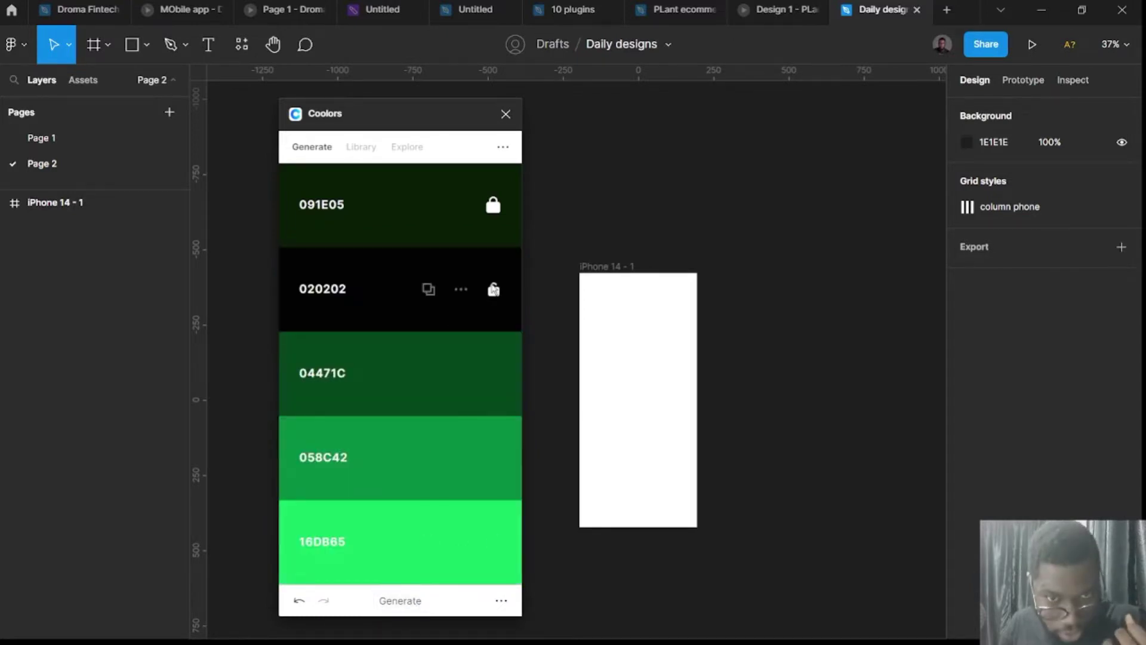
Also lock 020202, regenerate, then undo back to the 136F63, E0CA3C, F34213 palette.
click(493, 289)
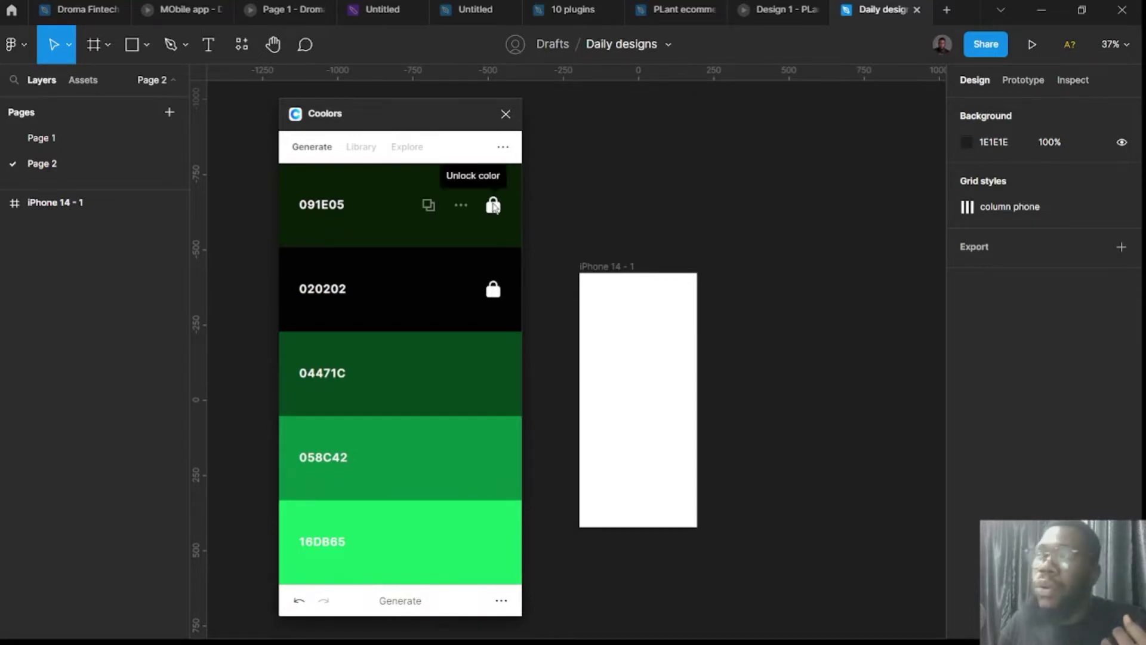
click(494, 206)
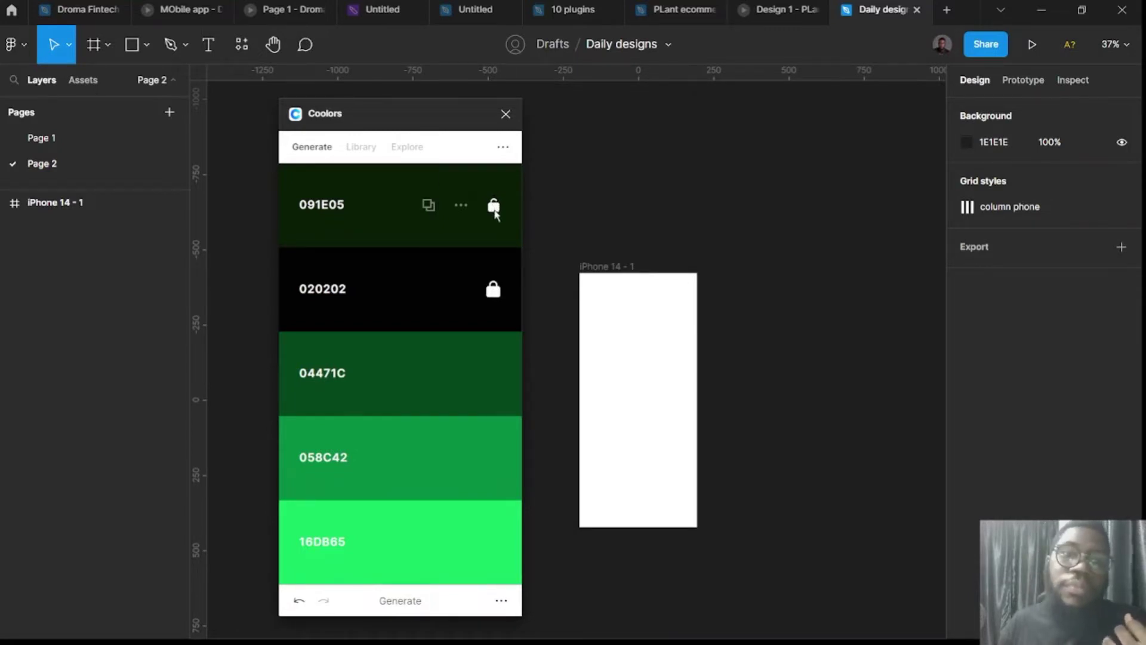
click(493, 206)
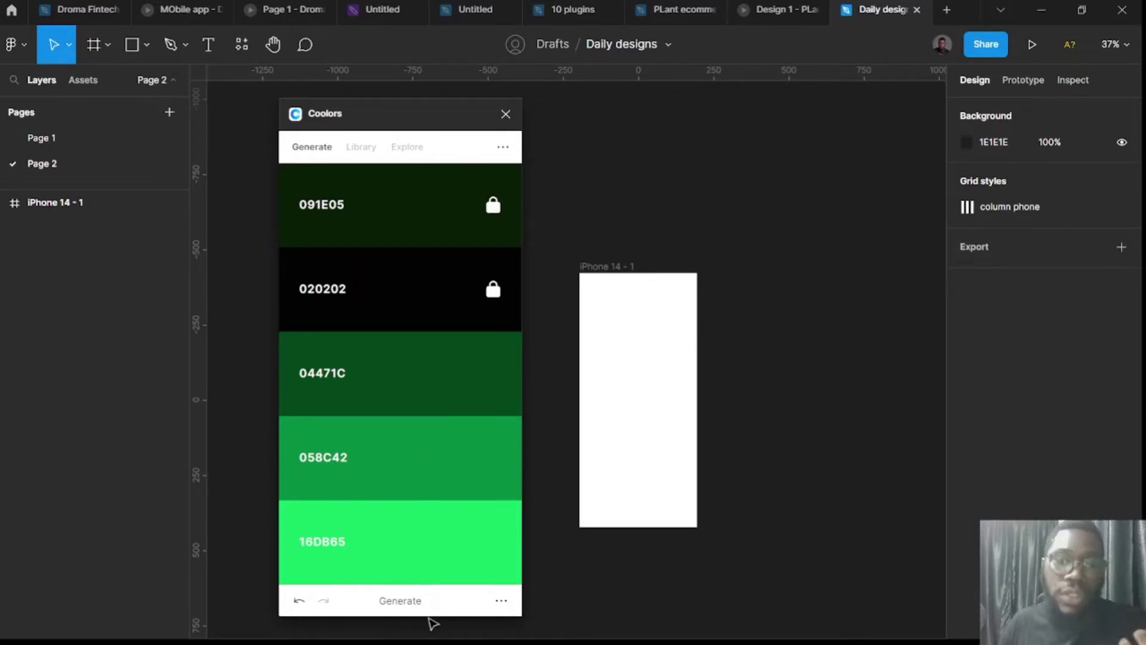
click(401, 602)
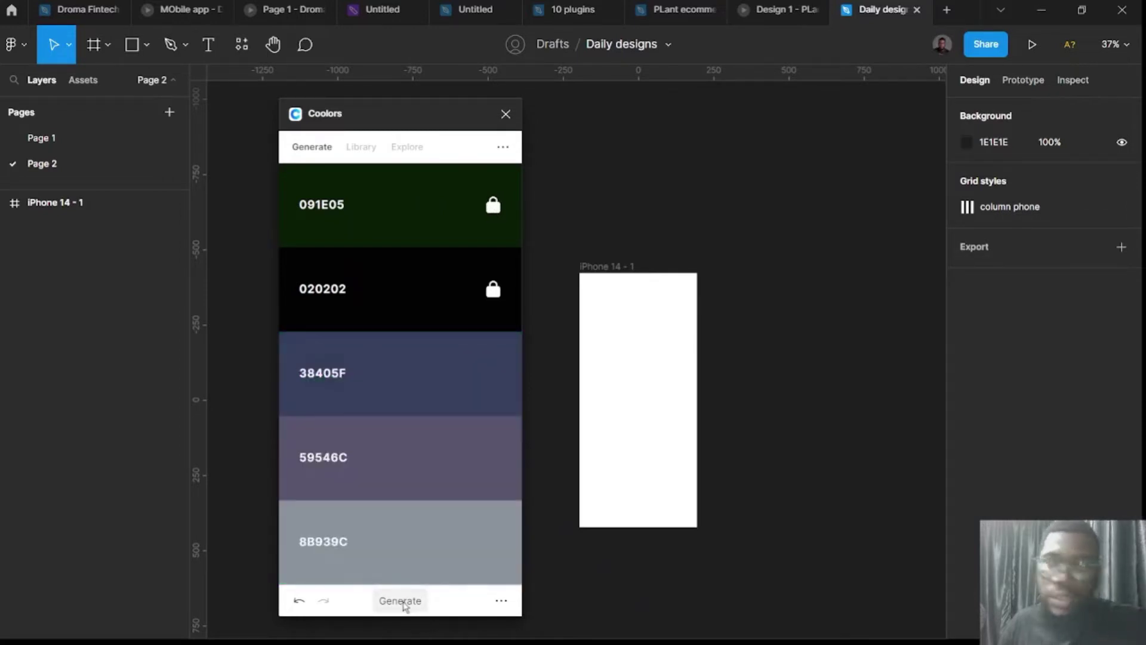
click(401, 601)
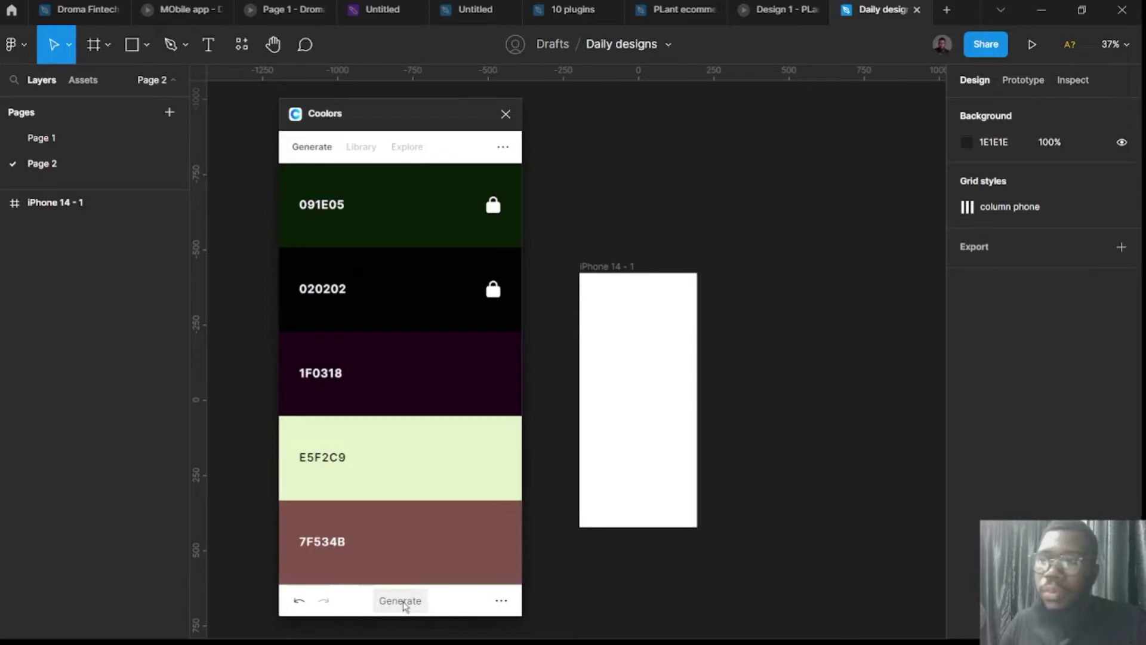
click(401, 601)
click(401, 601)
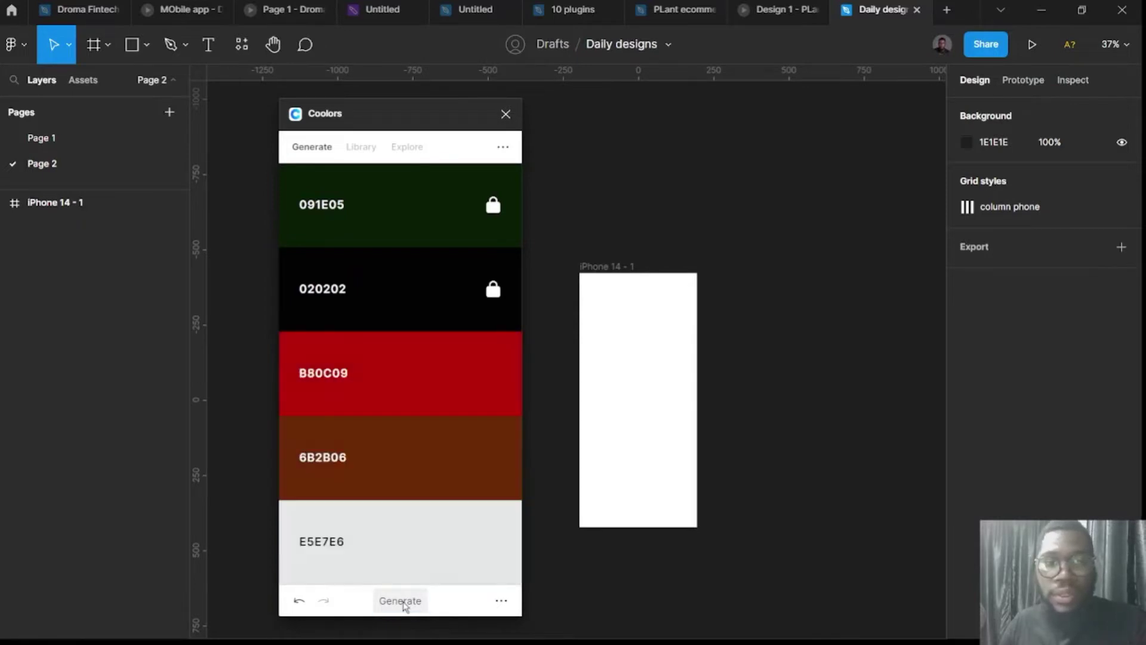
click(401, 601)
click(401, 602)
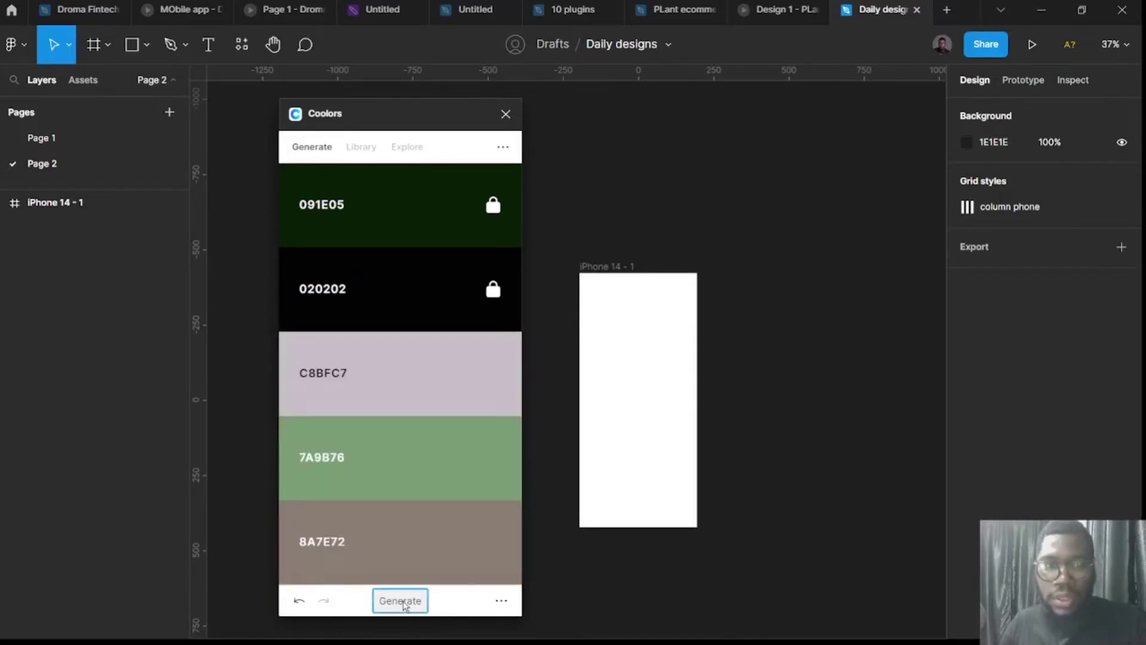
click(401, 602)
click(403, 601)
click(403, 601)
click(404, 602)
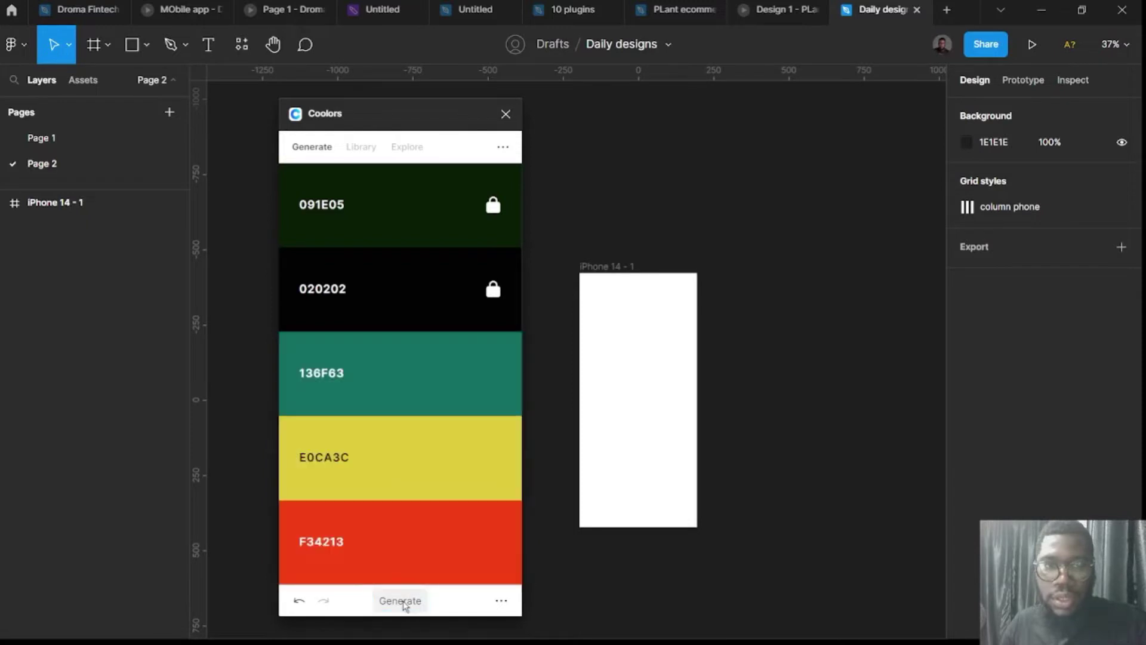
click(403, 602)
click(299, 601)
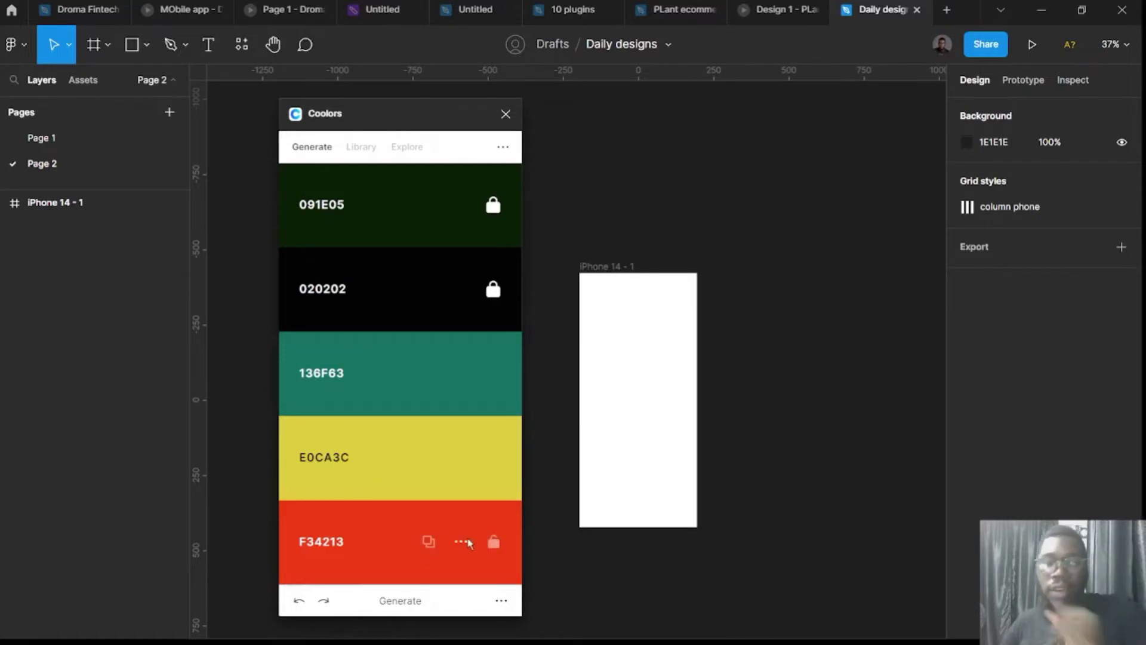
Add the palette colours to the document, place the Palette group above the frame, and close Coolors.
click(502, 600)
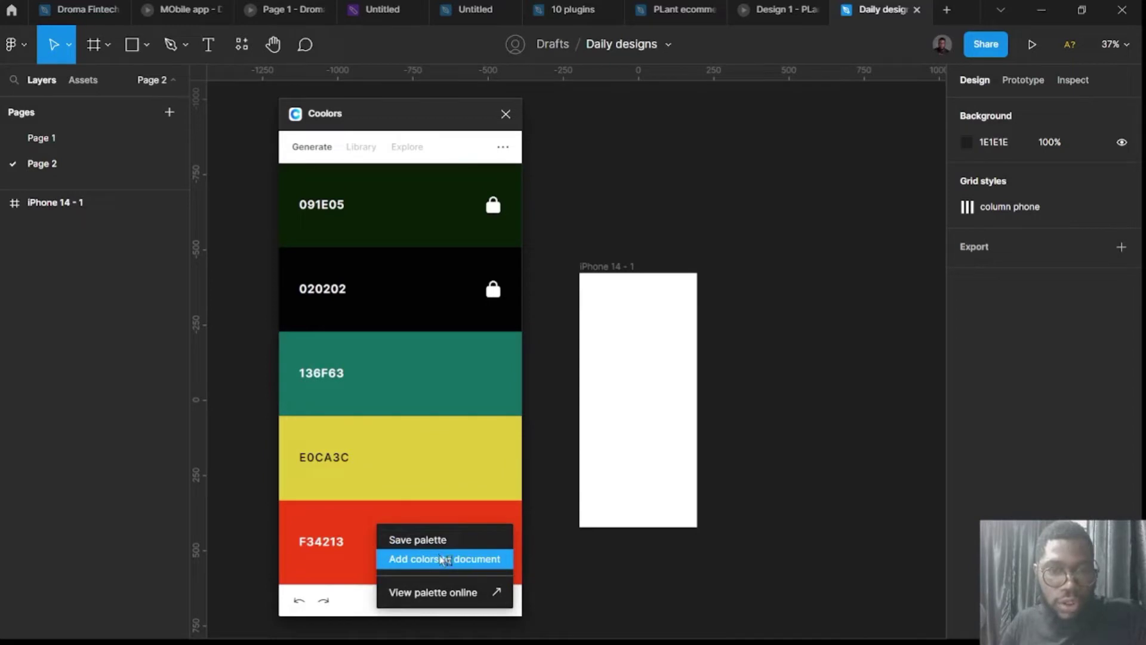
click(442, 559)
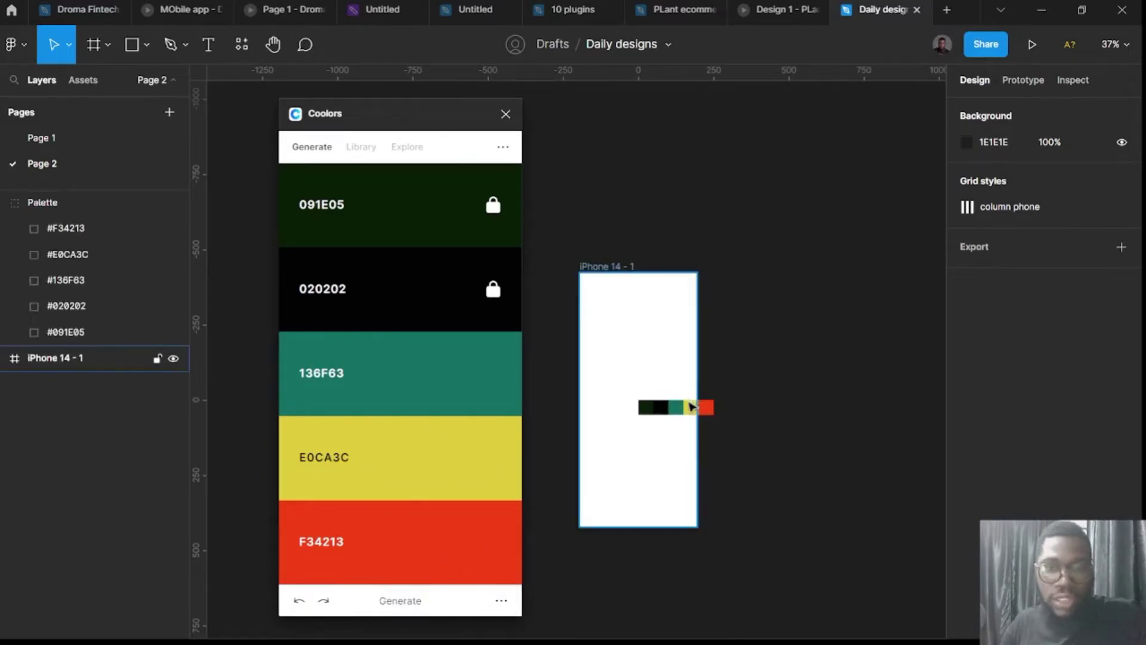
drag(689, 412, 639, 216)
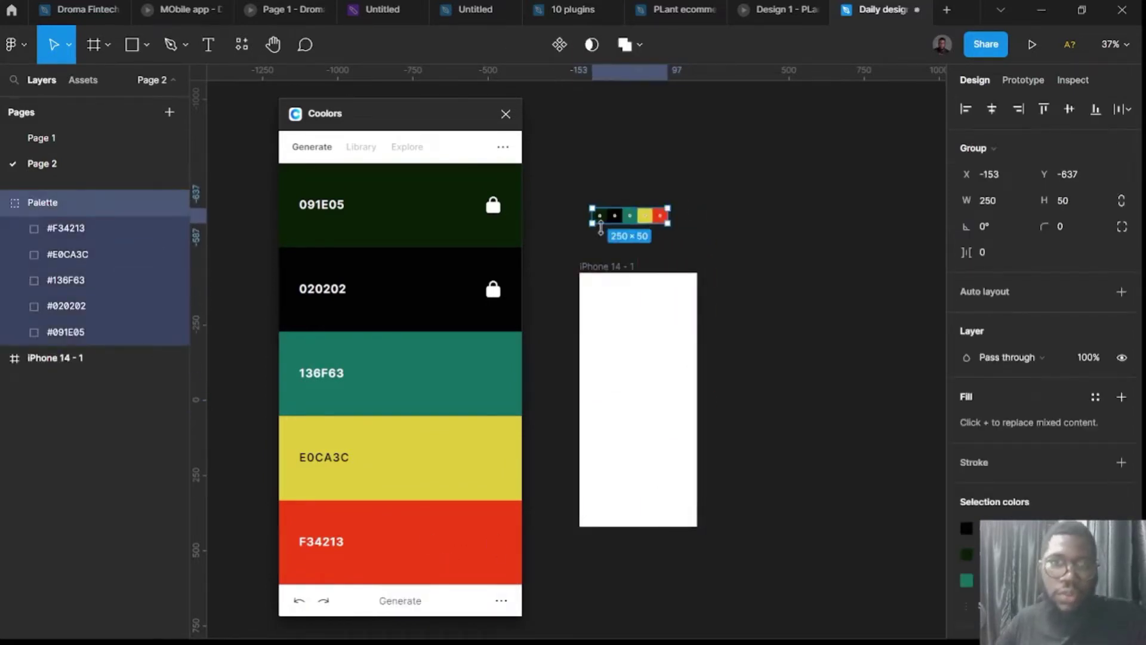
scroll(597, 239, down, 3)
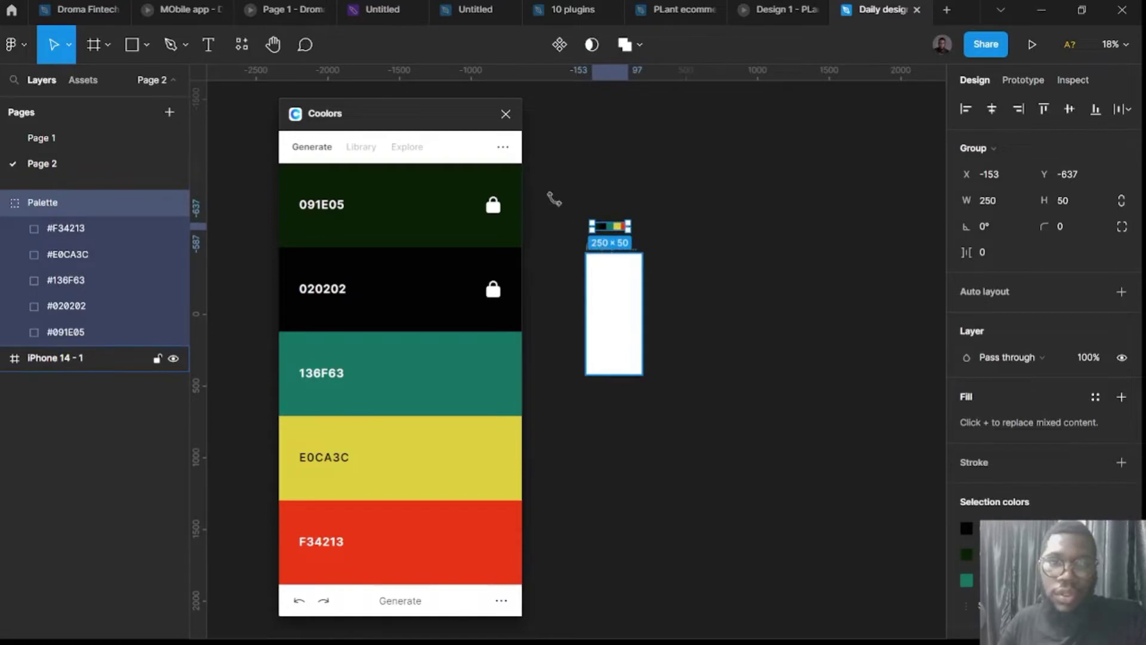
click(505, 114)
scroll(593, 256, up, 5)
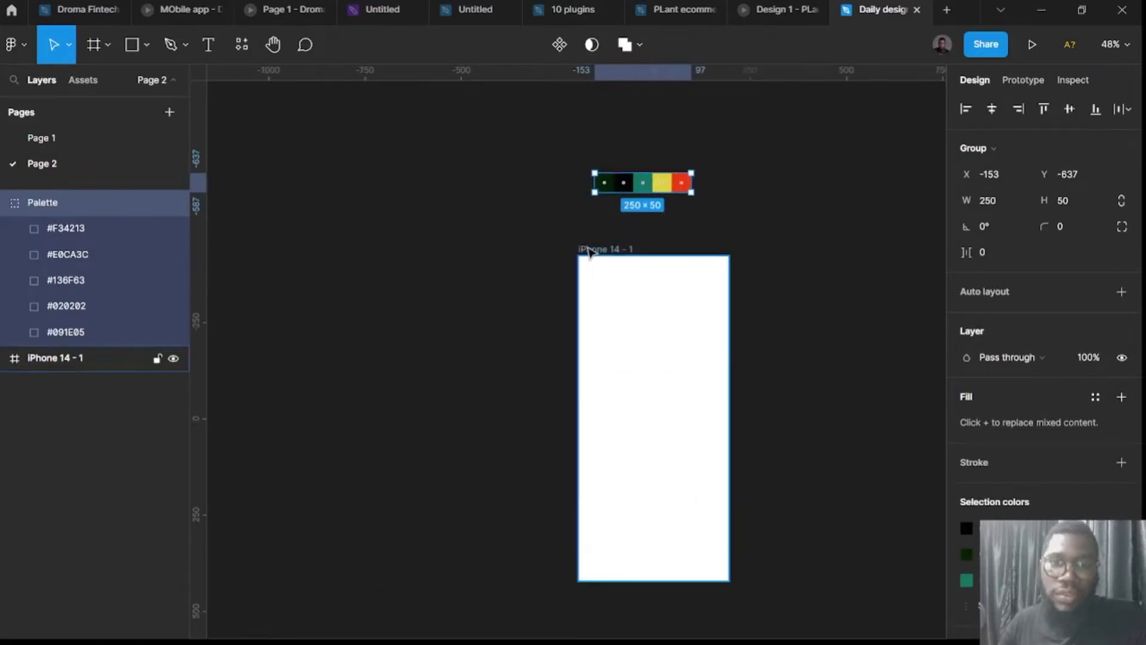
Move the Palette group and iPhone frame together further left on the canvas.
shift+click(591, 256)
drag(590, 256, 210, 288)
scroll(299, 355, left, 6)
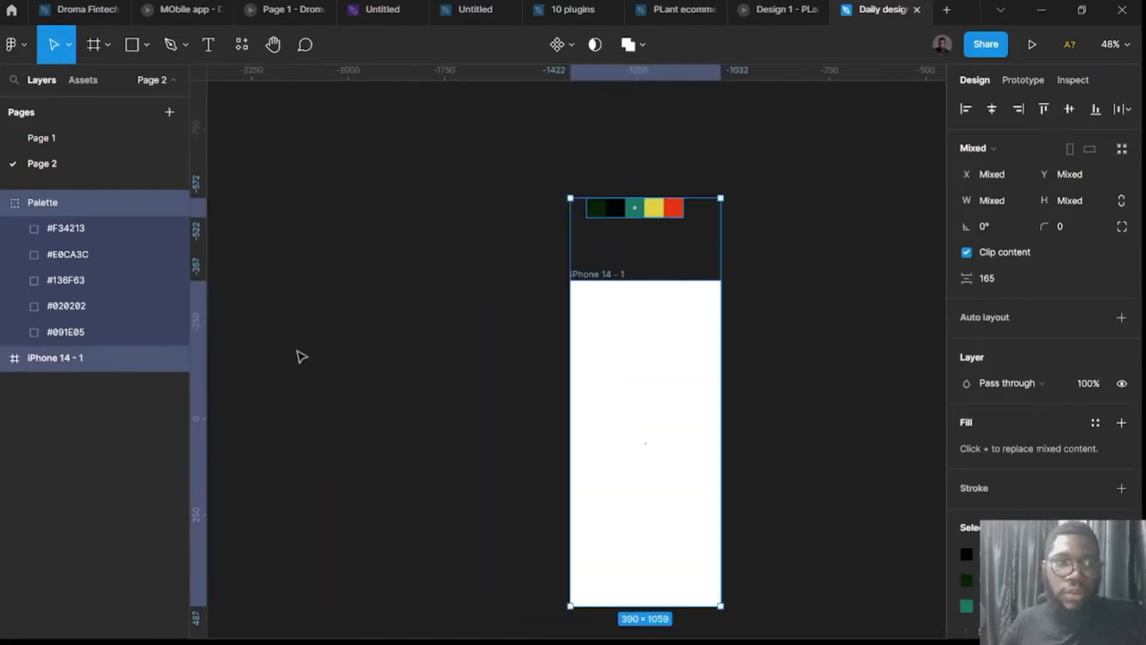
drag(608, 276, 389, 269)
click(585, 293)
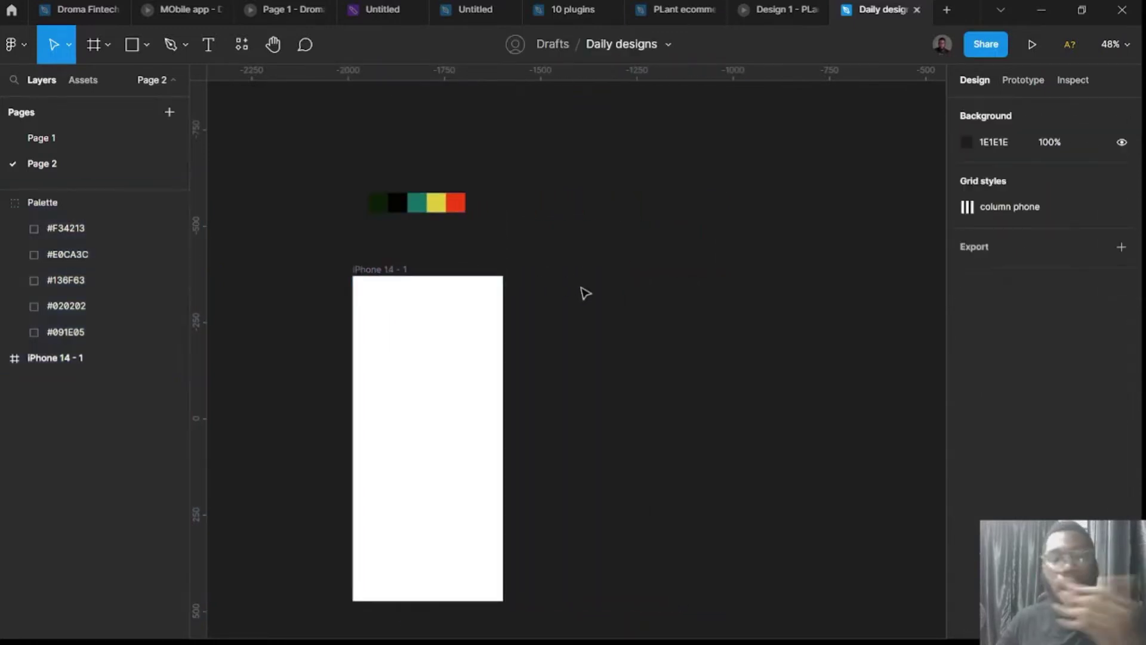
Fill the iPhone 14 - 1 frame with the palette's near-black 020202 using the eyedropper.
click(369, 270)
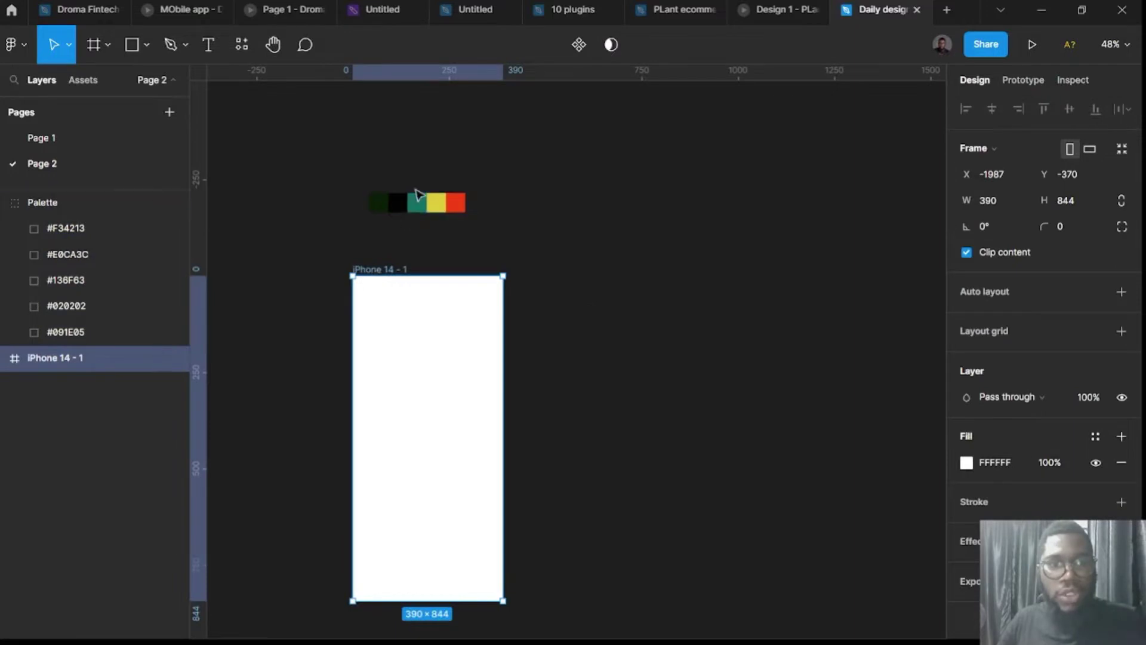
click(962, 465)
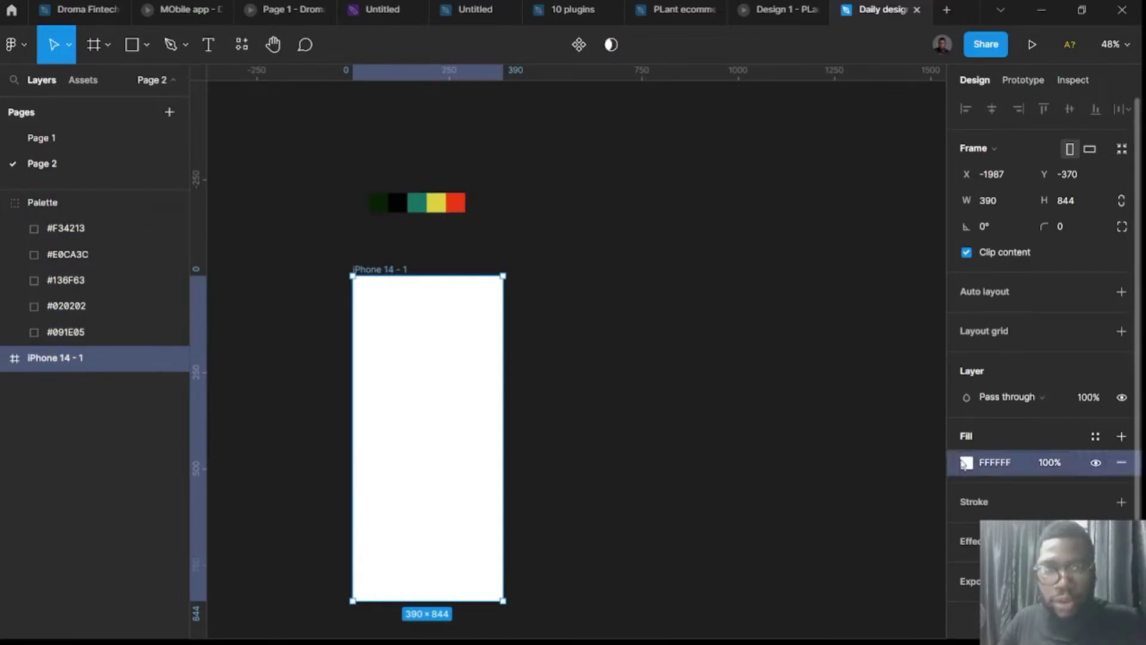
click(964, 465)
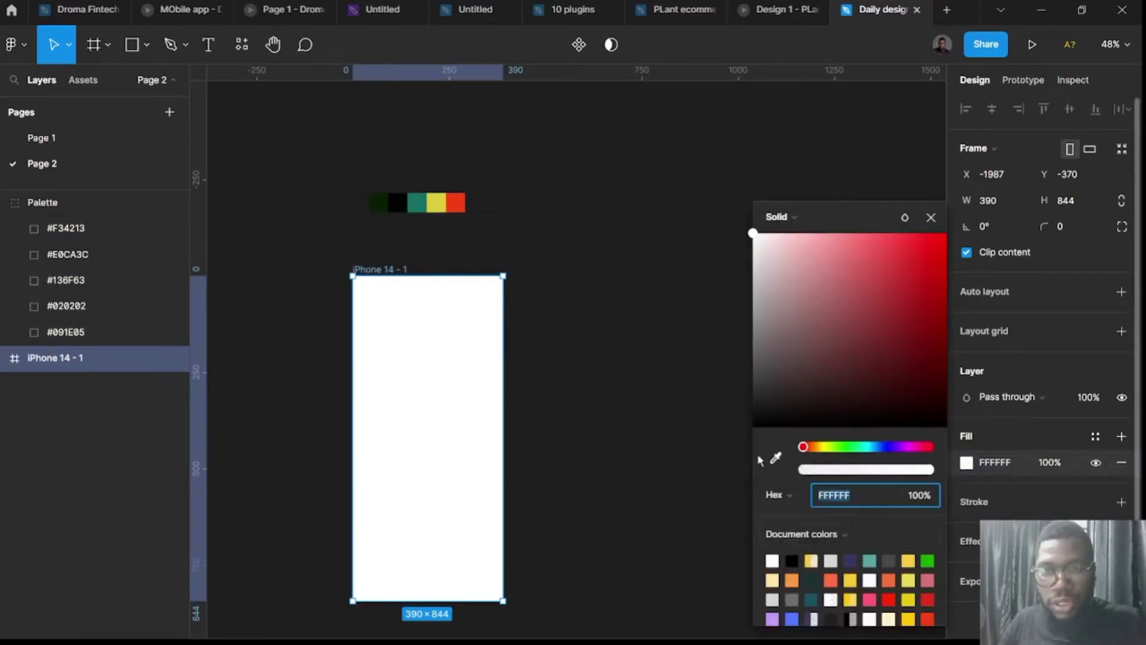
click(776, 457)
scroll(391, 197, up, 5)
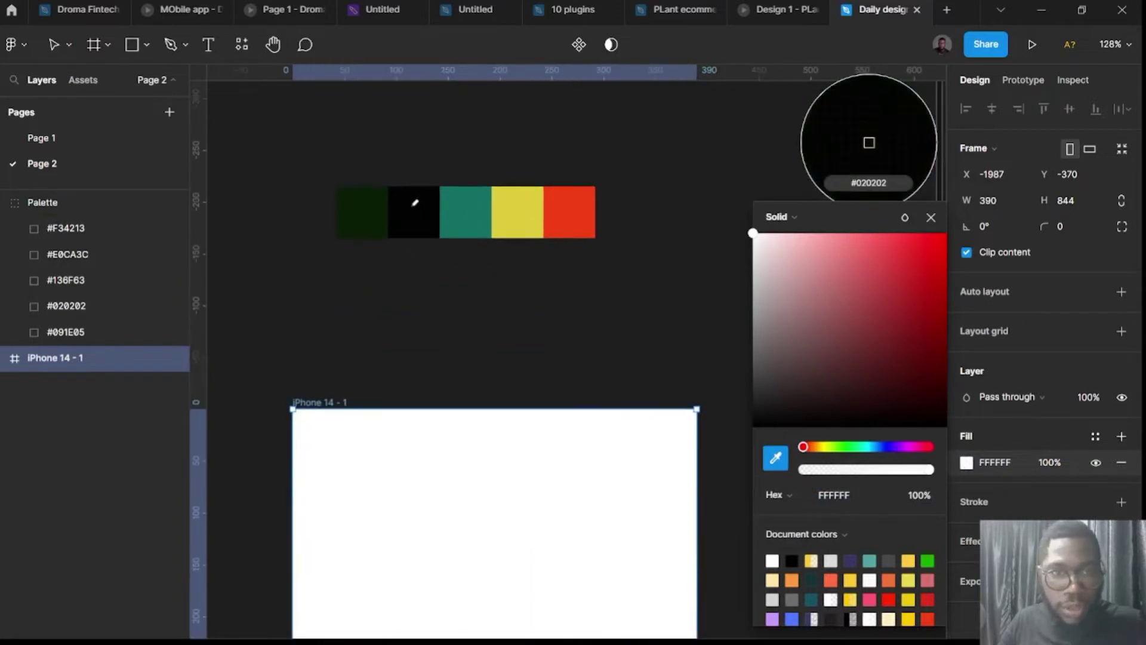
click(414, 203)
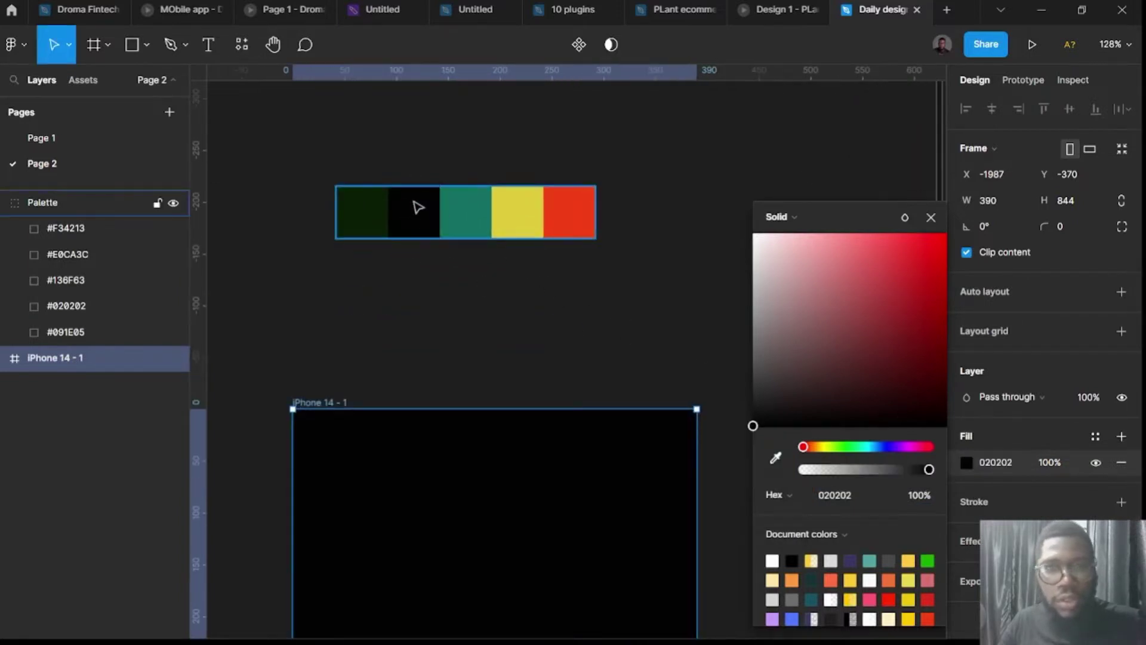
click(418, 207)
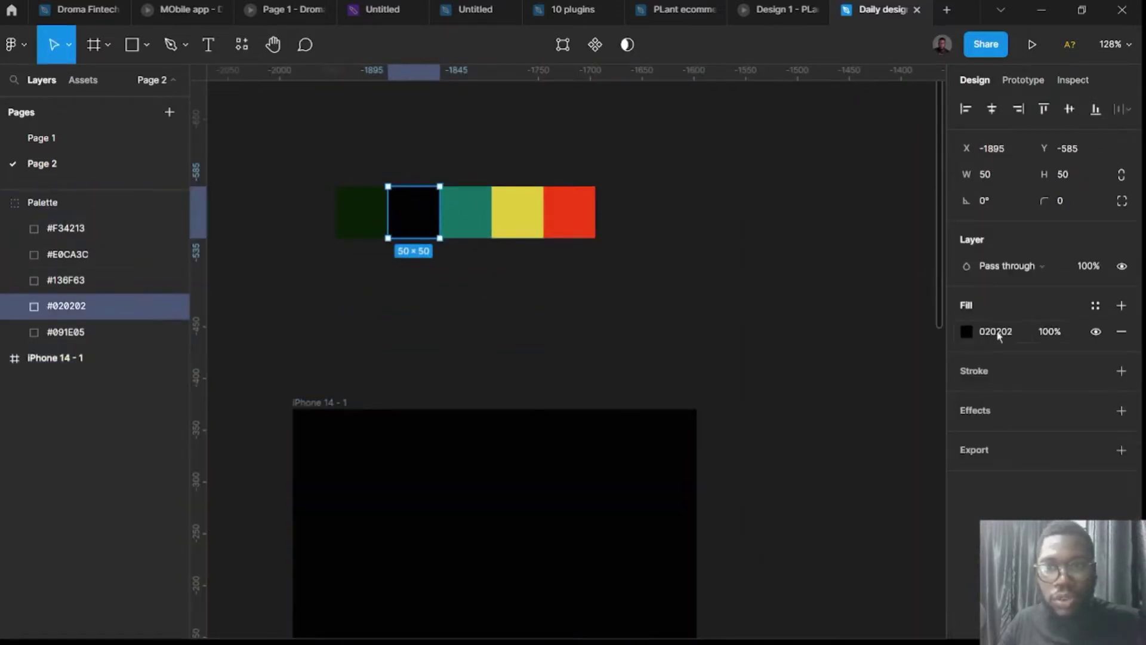
scroll(885, 350, down, 5)
Draw a grey circle beside the palette swatches and resize it to 242×242.
click(806, 325)
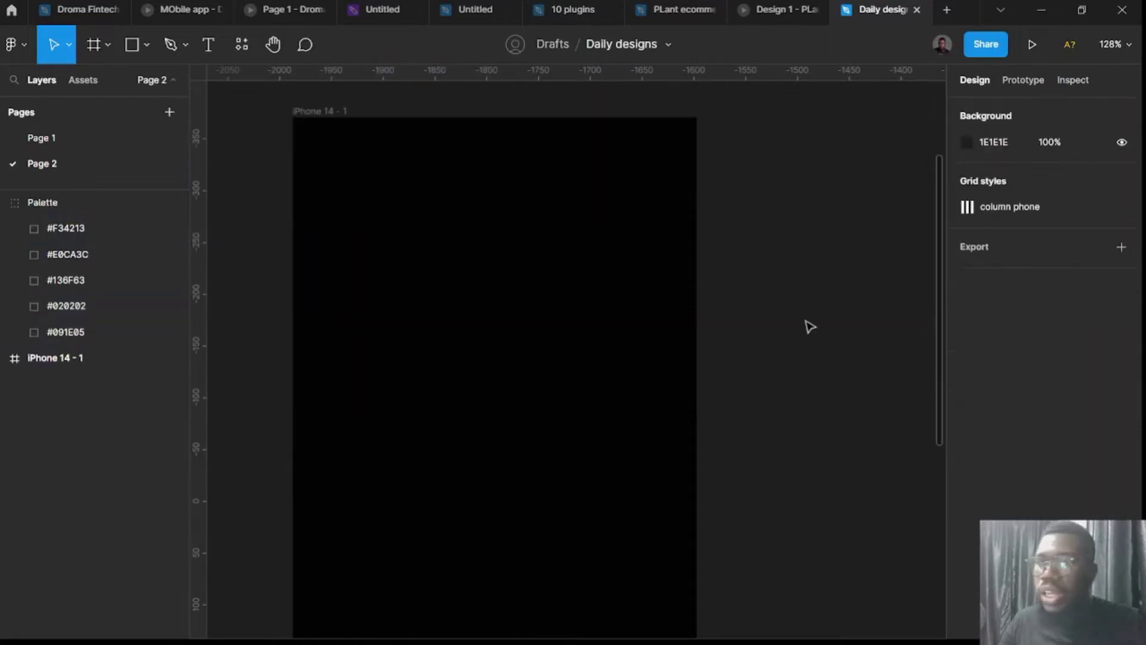
scroll(805, 328, down, 2)
scroll(776, 328, up, 3)
scroll(650, 478, down, 3)
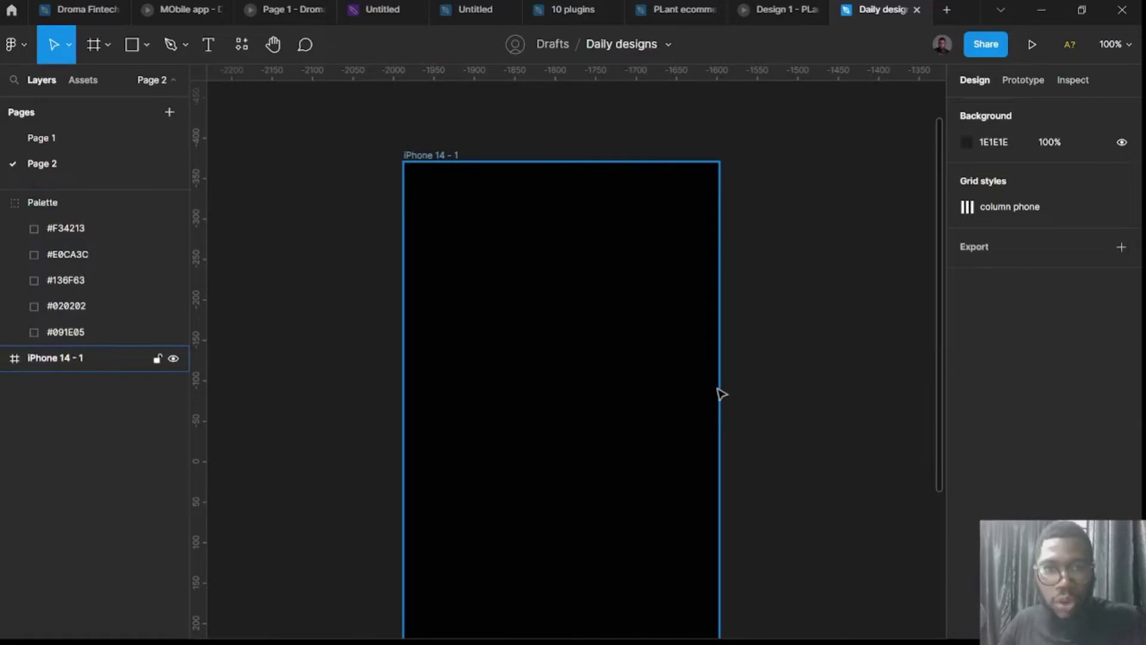
scroll(720, 393, right, 3)
key(o)
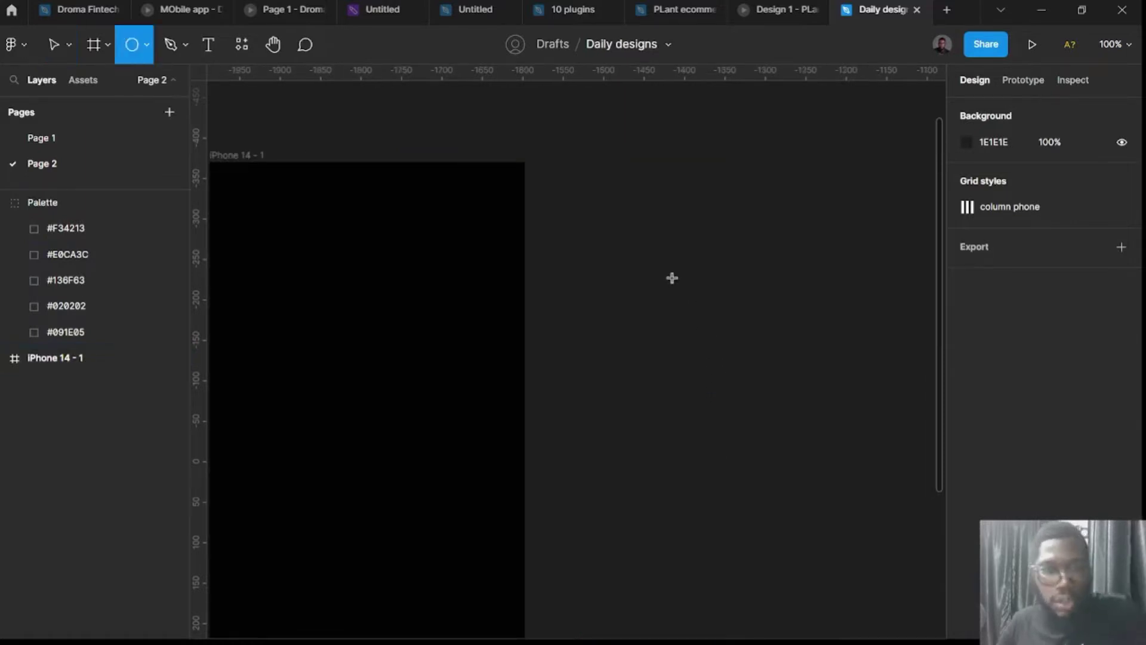
drag(672, 278, 786, 392)
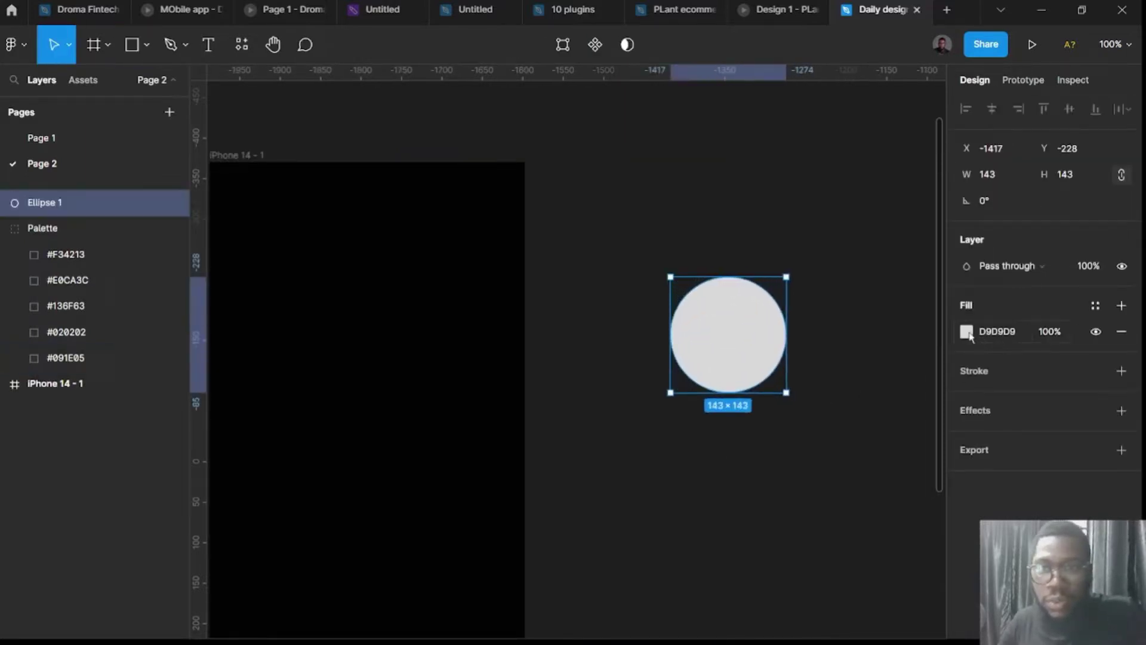
drag(753, 355, 536, 225)
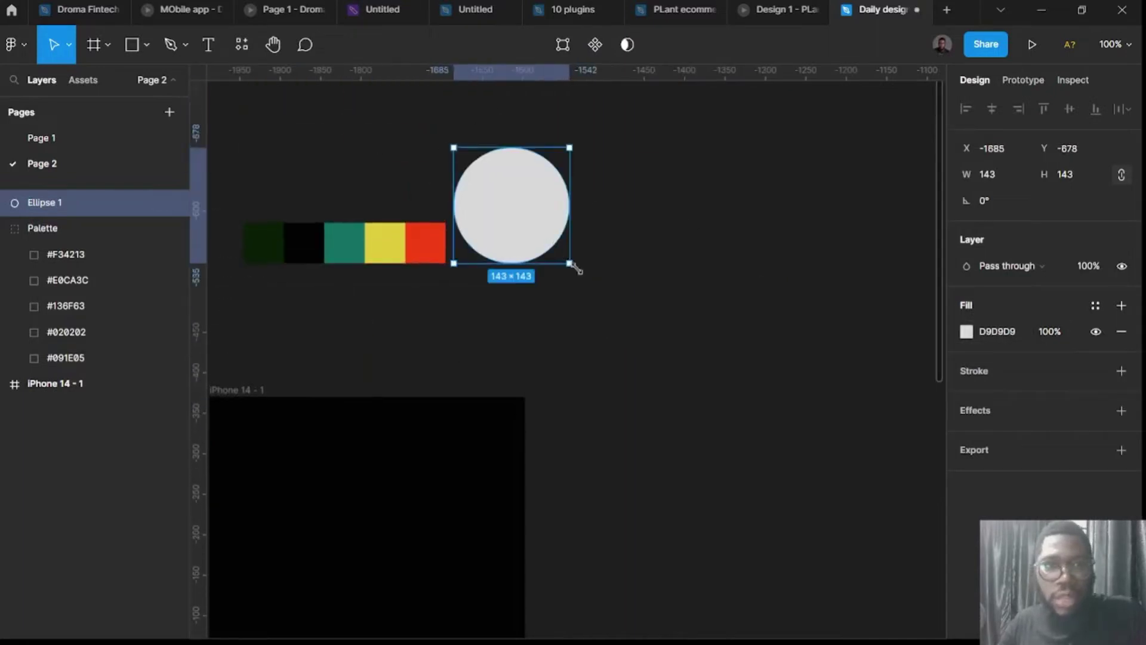
drag(572, 266, 645, 338)
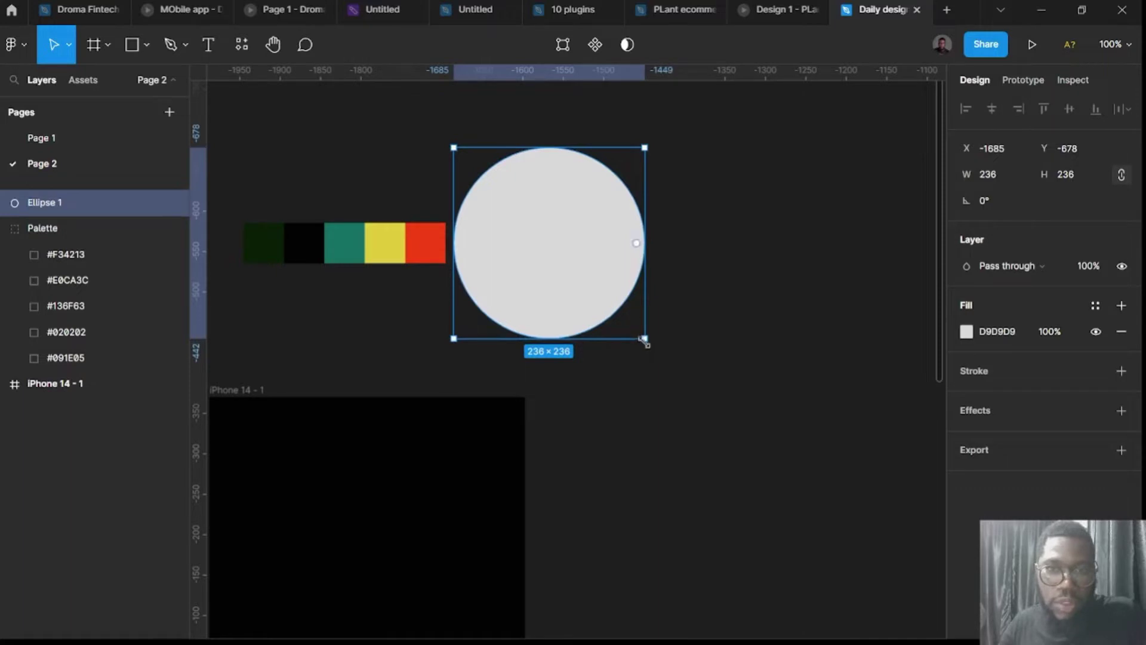
drag(631, 329, 644, 339)
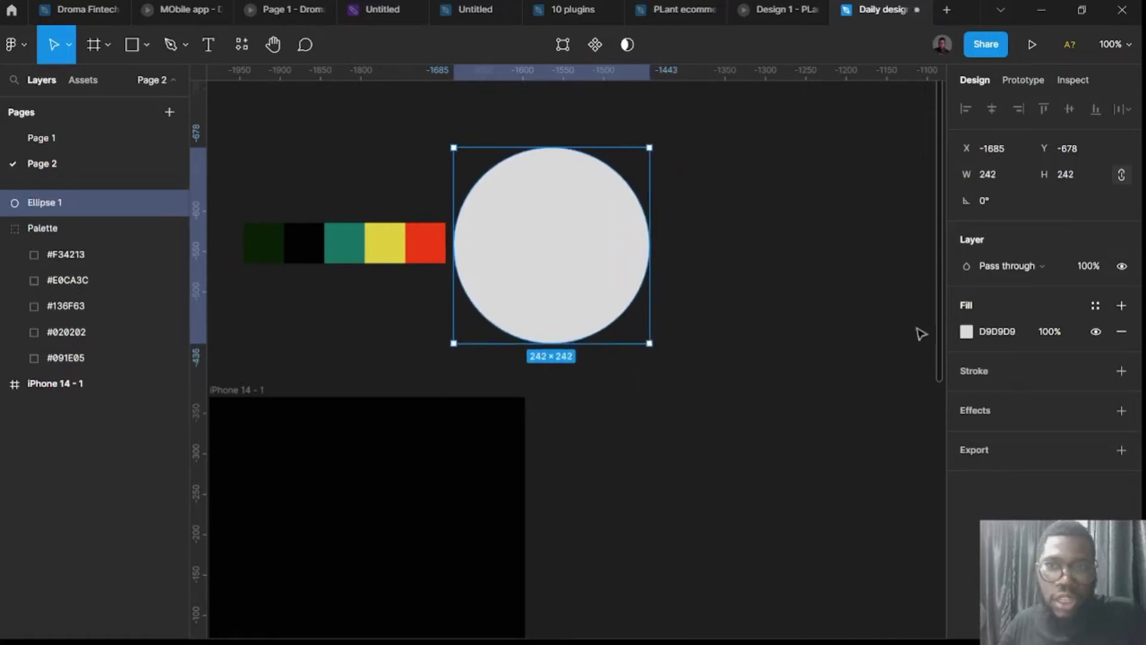
click(966, 333)
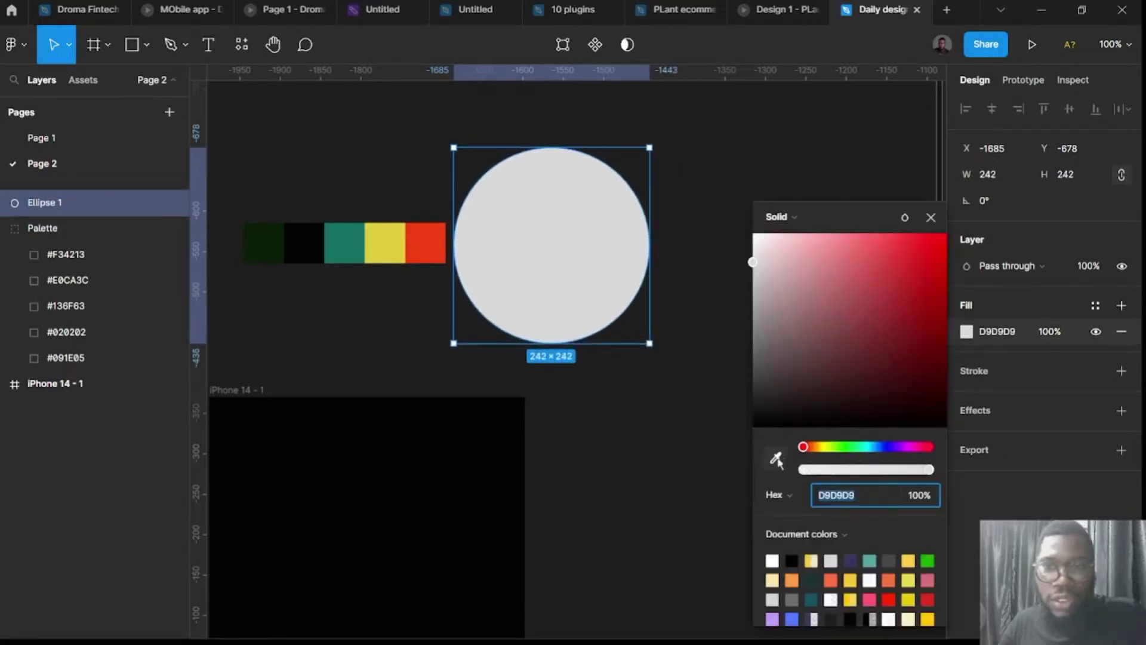
Fill the circle teal 136F63, duplicate it, make the copy dark green 091E05, and duplicate again.
click(775, 458)
click(361, 243)
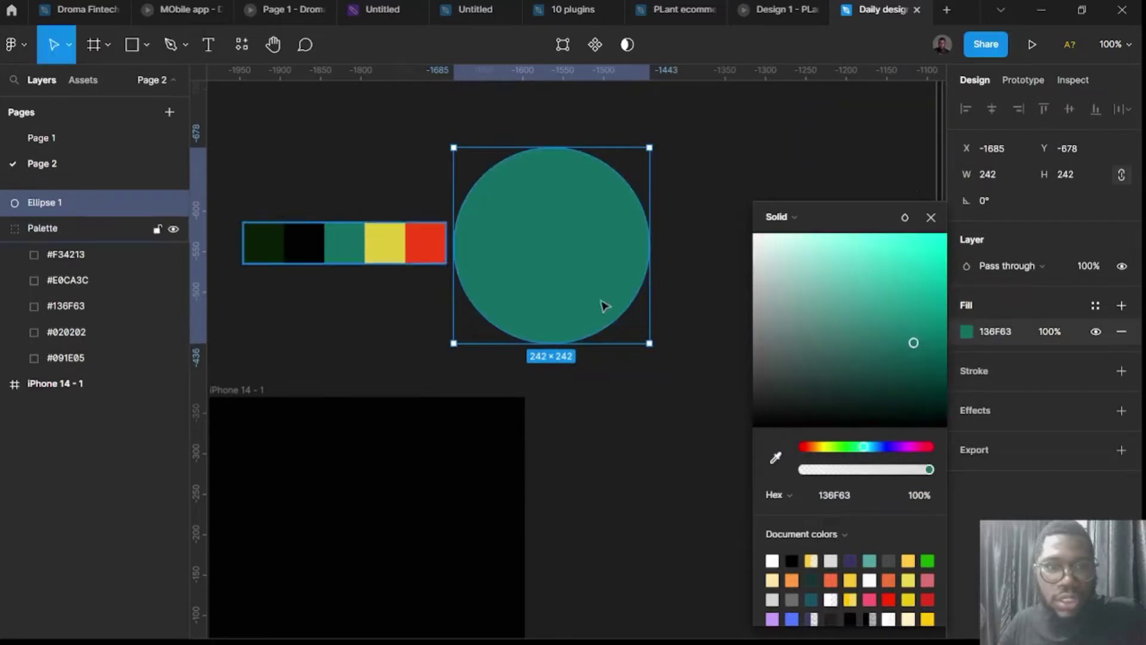
drag(593, 286, 649, 469)
click(965, 332)
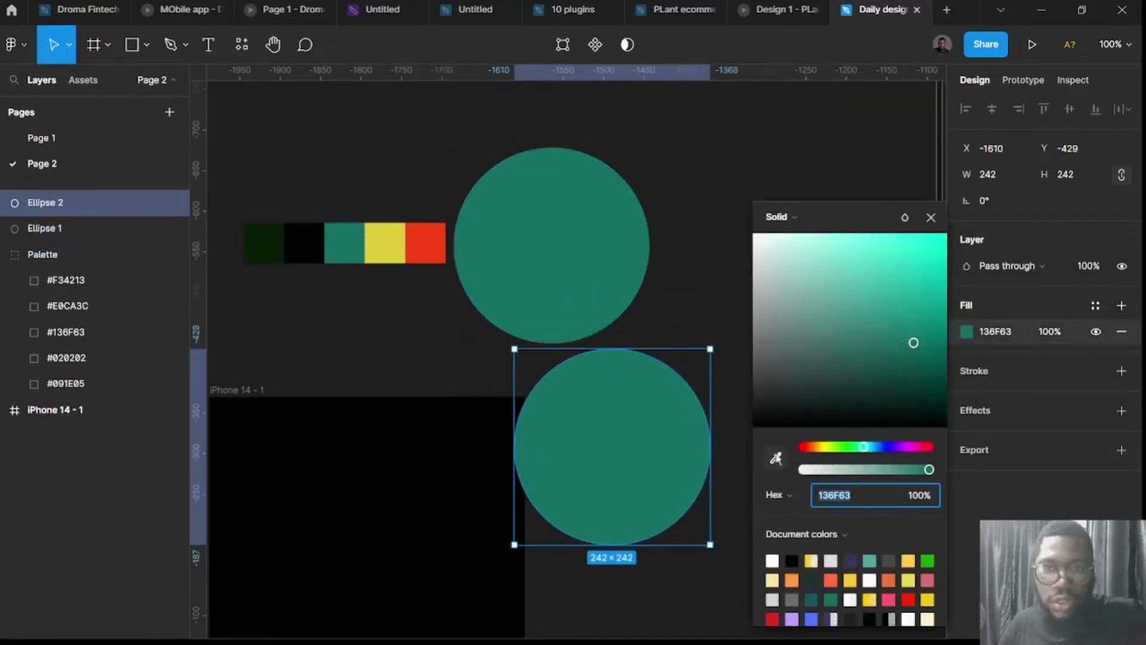
click(775, 457)
click(277, 241)
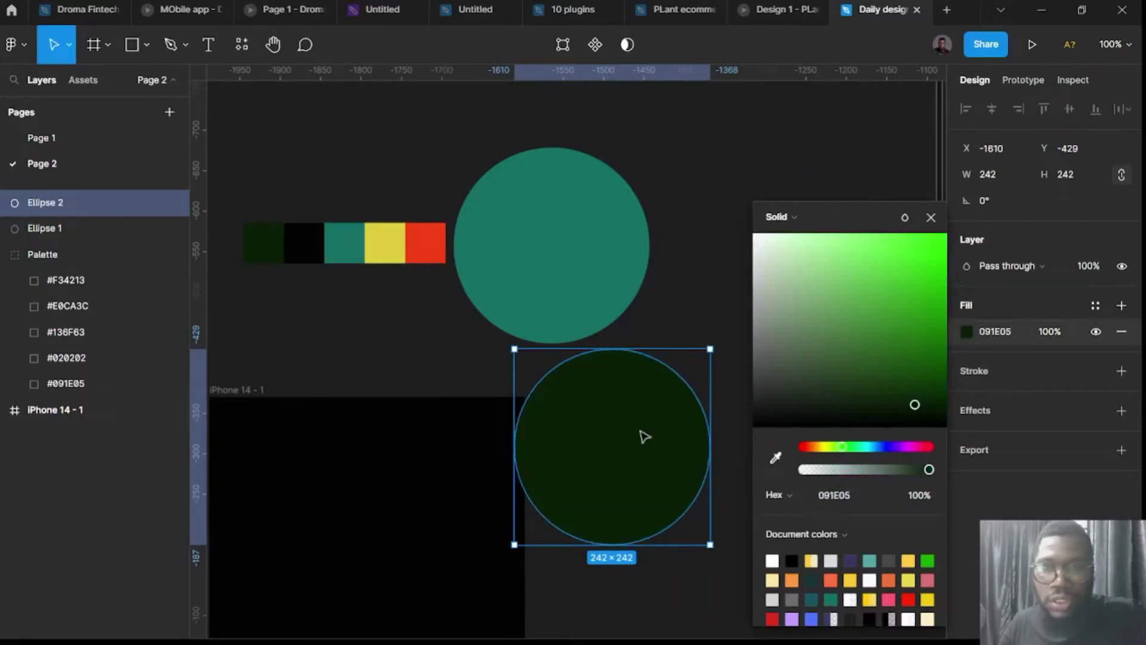
drag(626, 438, 702, 270)
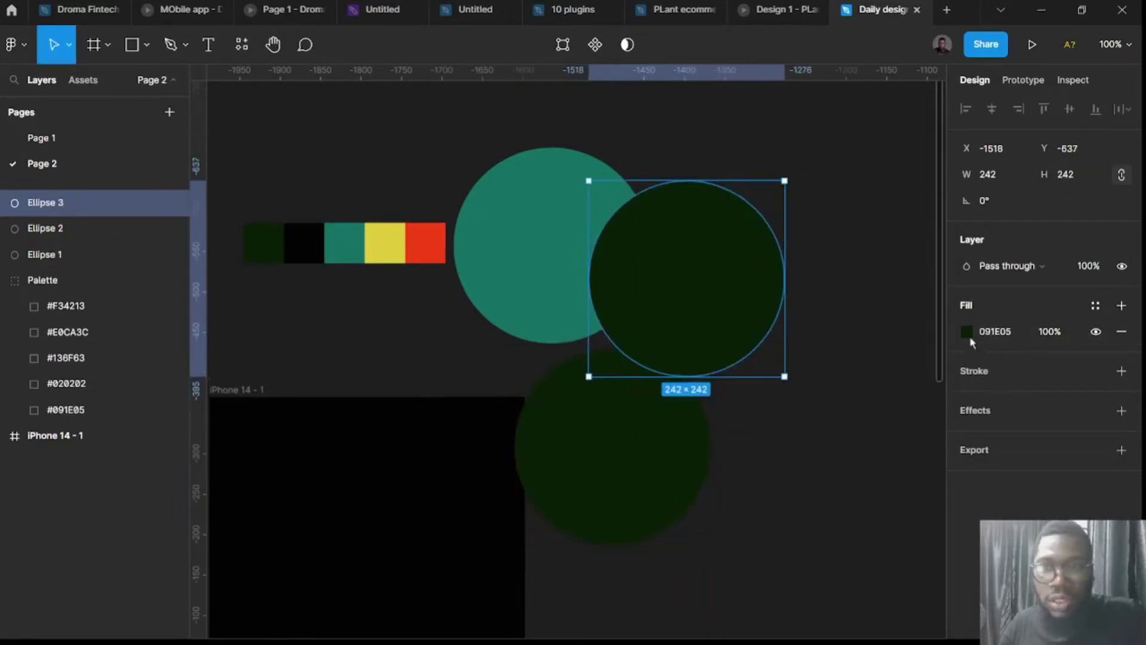
Fill the third circle with the palette's red F34213.
click(967, 333)
click(775, 458)
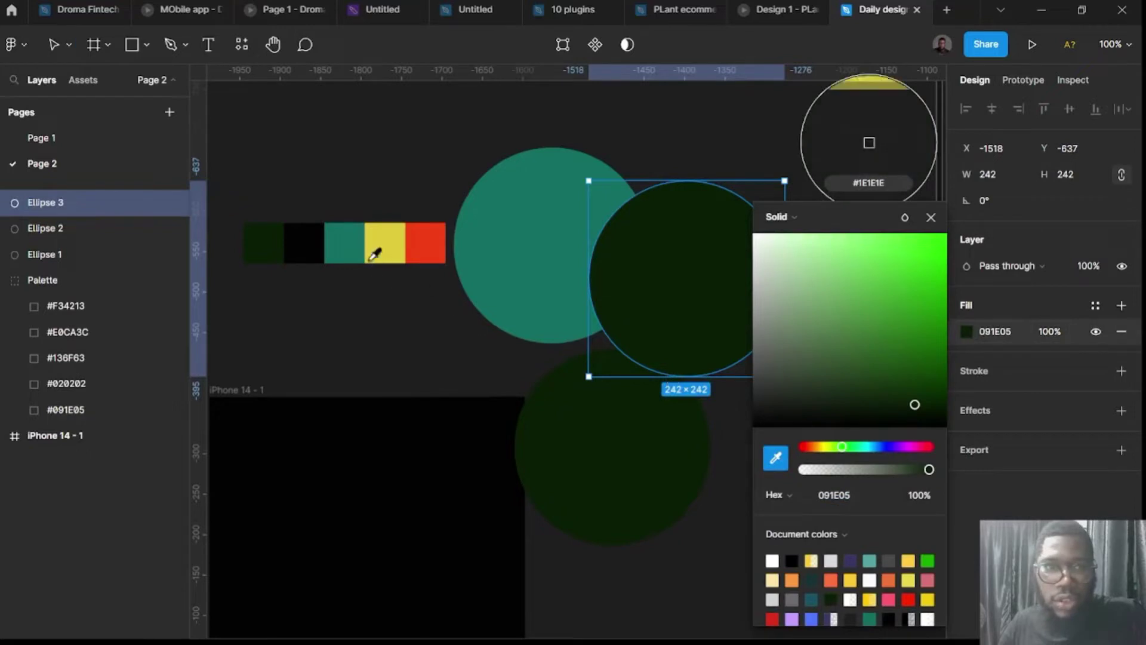
click(425, 242)
scroll(496, 382, down, 3)
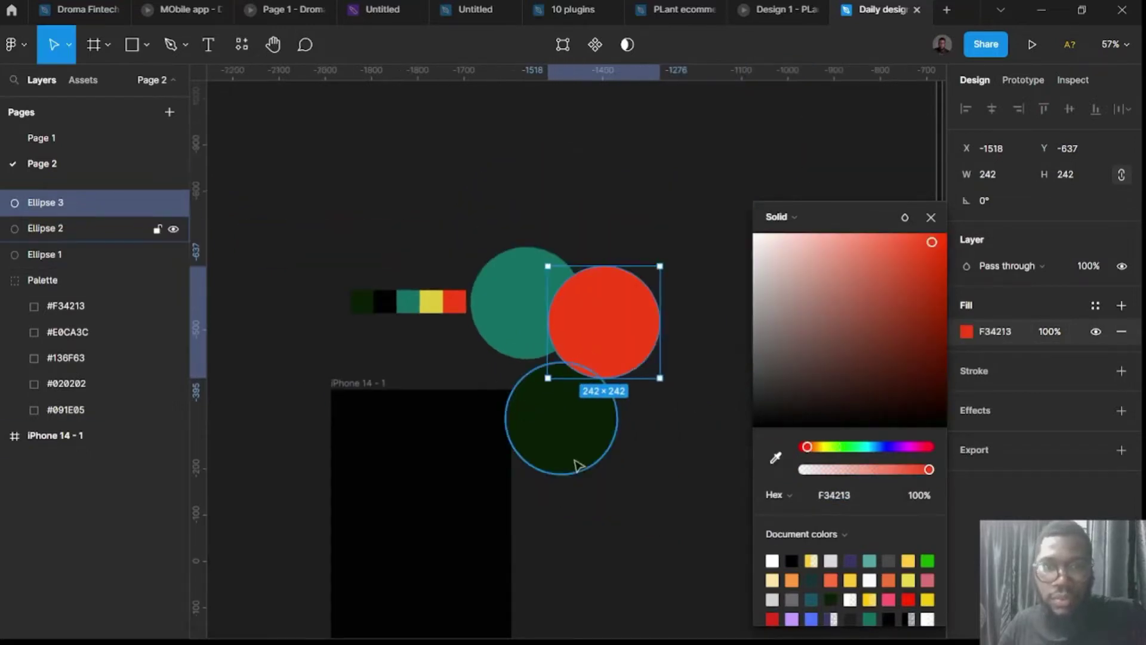
scroll(578, 472, right, 3)
click(584, 478)
Rearrange the teal, red and dark green circles so they overlap.
drag(391, 191, 448, 254)
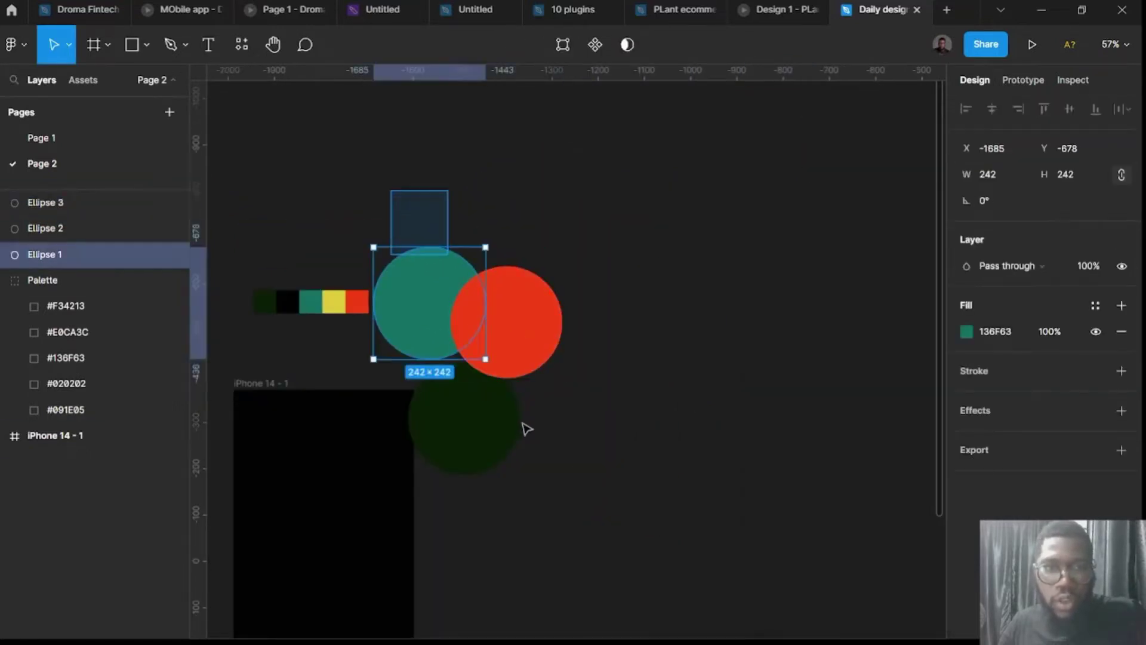
drag(527, 428, 624, 412)
click(625, 412)
drag(503, 440, 609, 403)
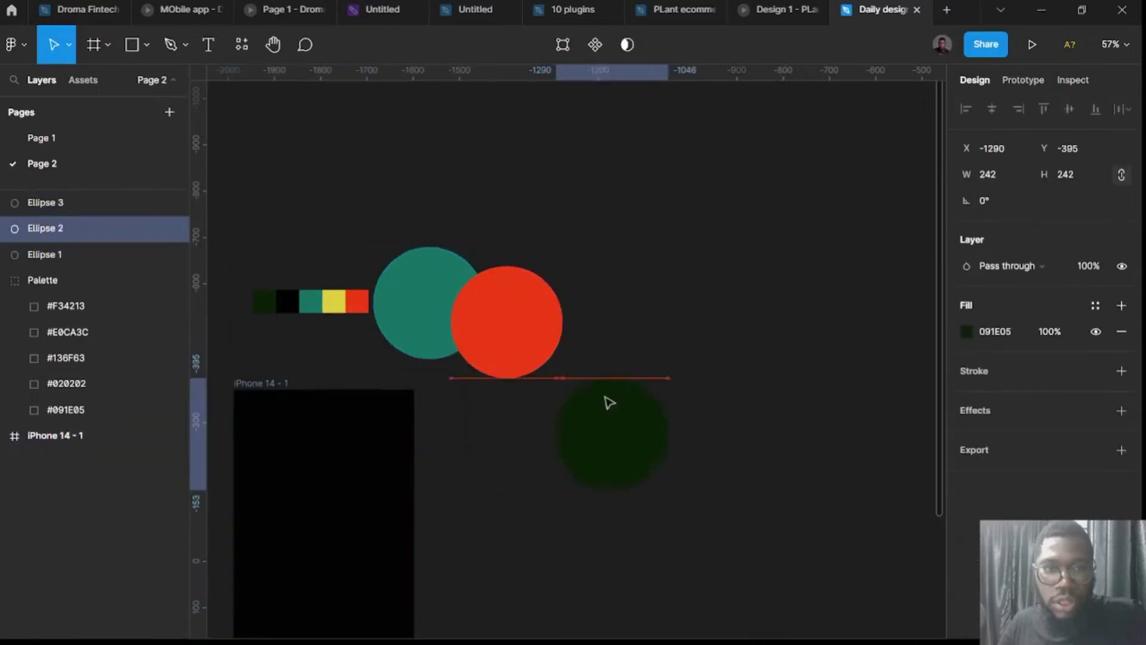
shift+click(552, 358)
drag(509, 389, 604, 388)
drag(450, 324, 658, 422)
click(806, 525)
drag(736, 447, 719, 392)
click(803, 525)
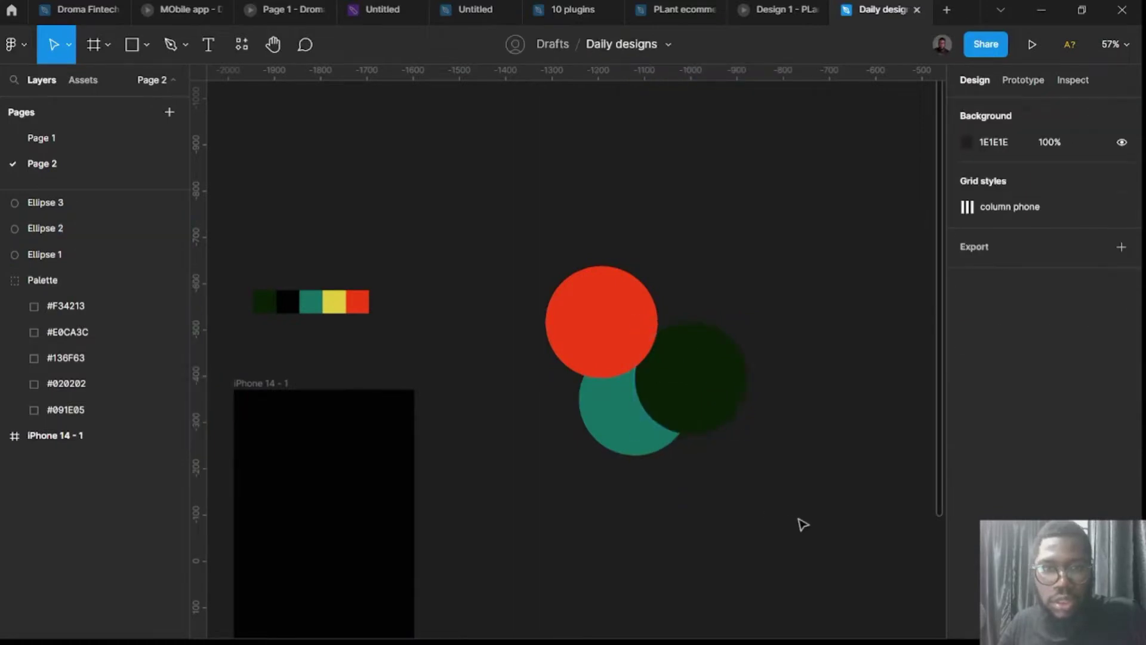
Recolour the dark green circle to yellow E0CA3C and select all three circles.
click(706, 391)
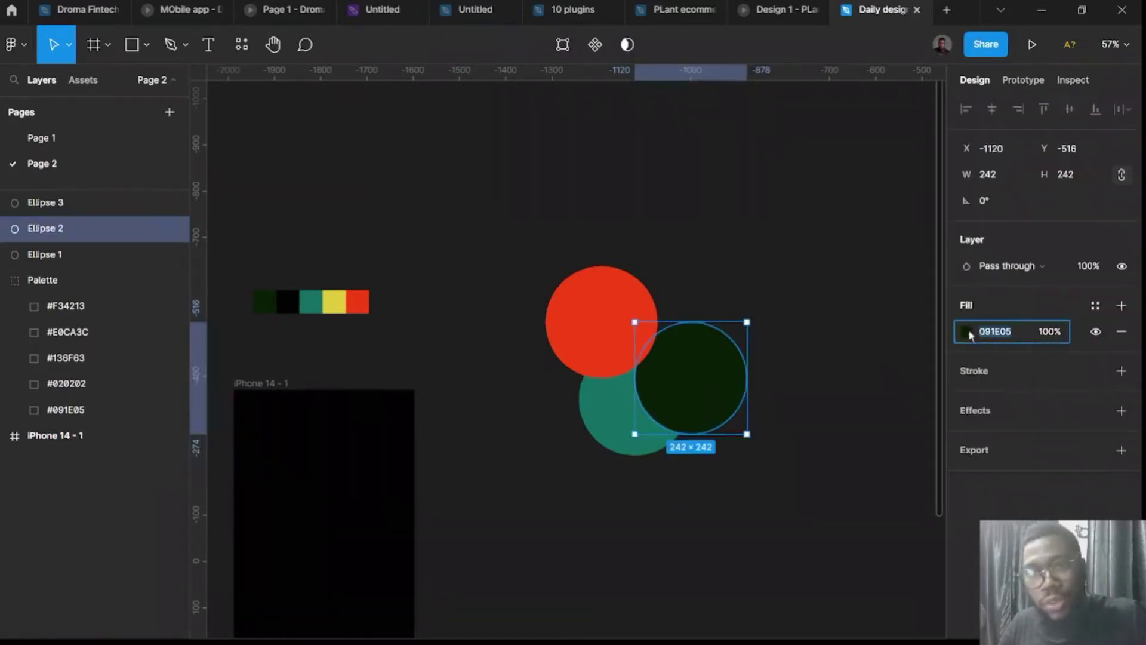
click(966, 332)
click(775, 458)
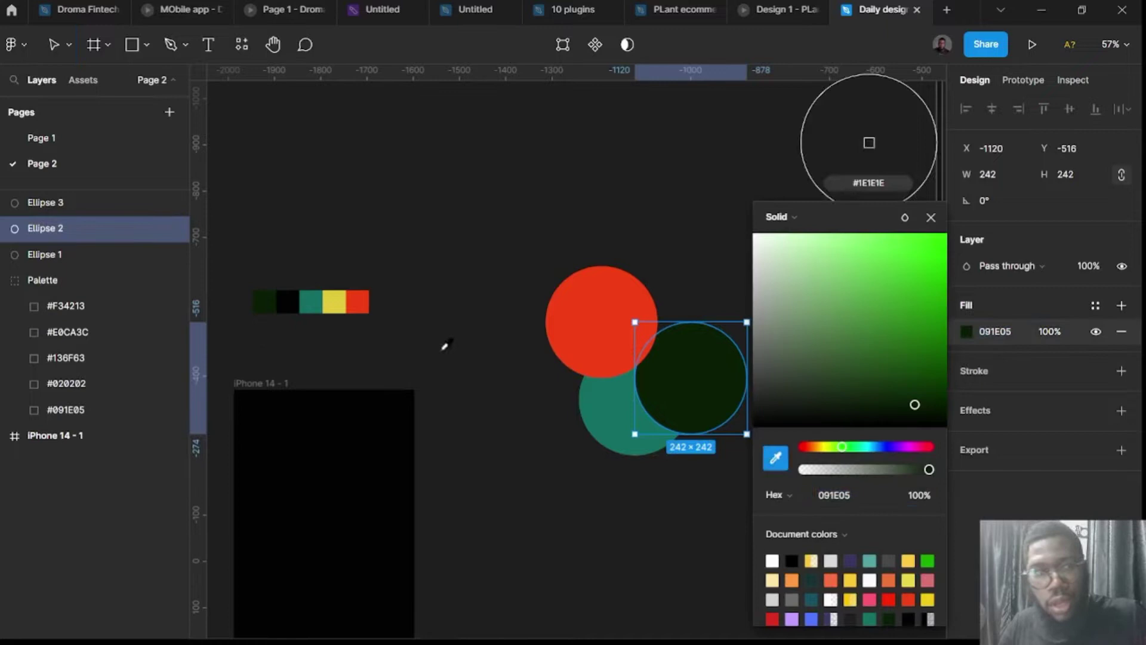
click(346, 296)
click(517, 179)
drag(514, 174, 786, 511)
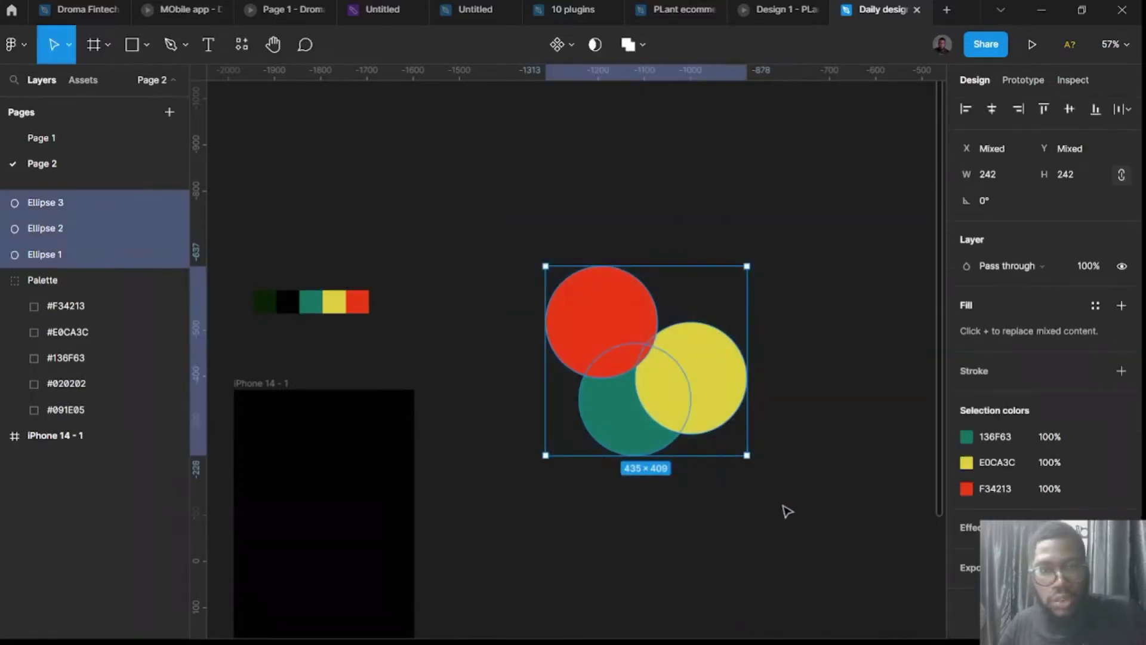
Group the three circles as Group 1 and give it a layer blur of 300.
key(ctrl+g)
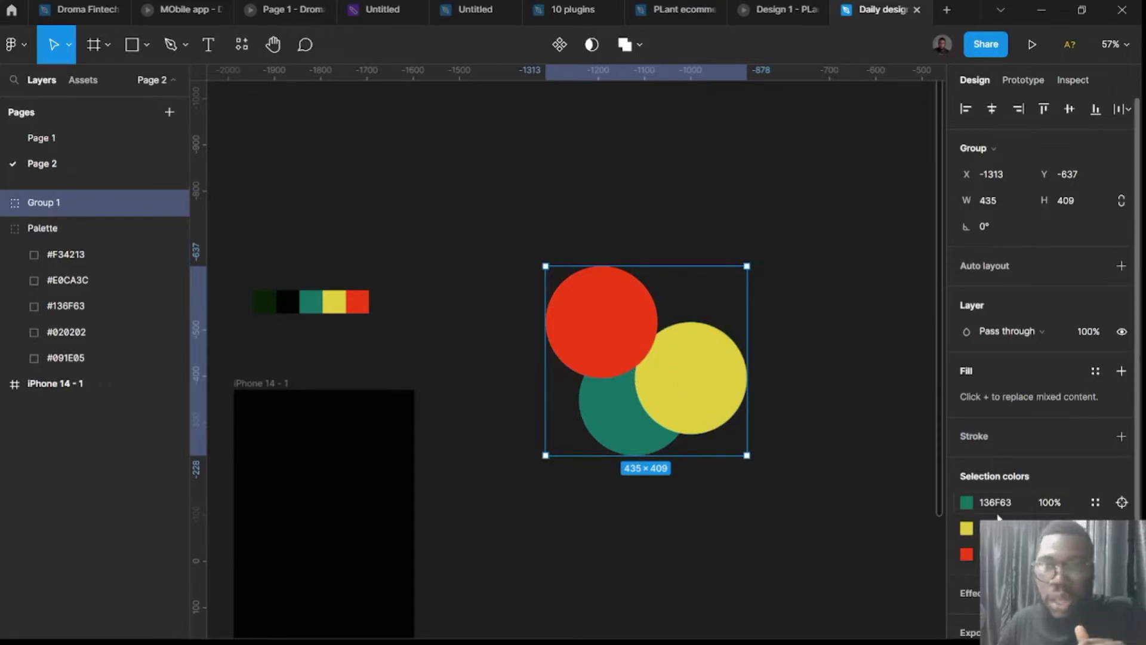
scroll(1003, 516, down, 2)
click(1121, 539)
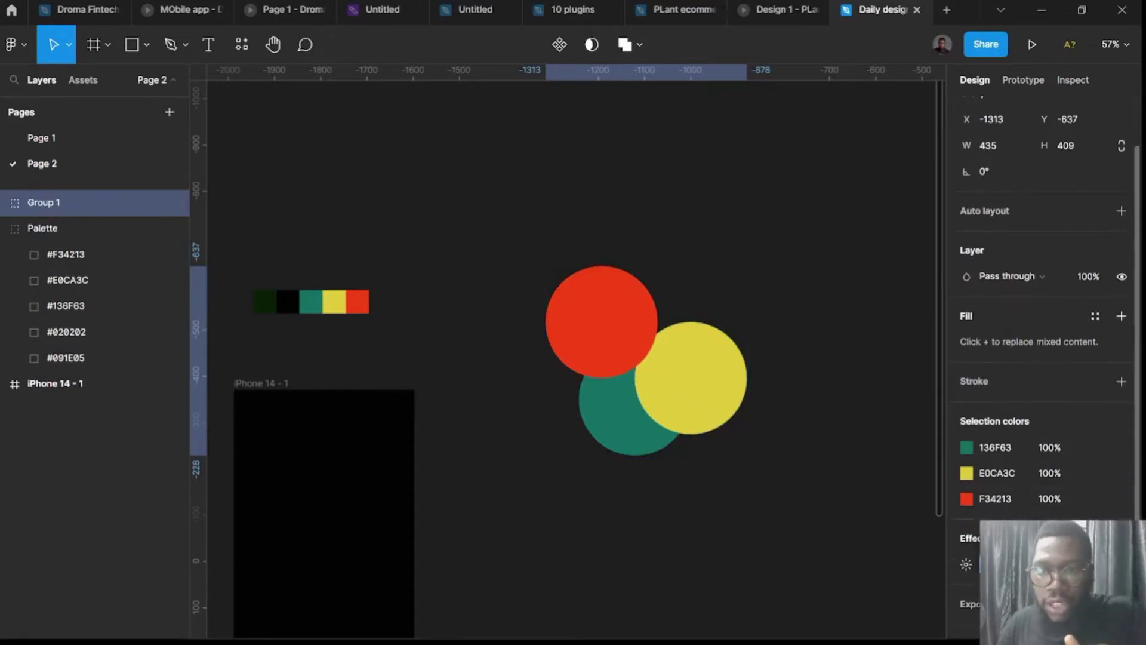
click(966, 564)
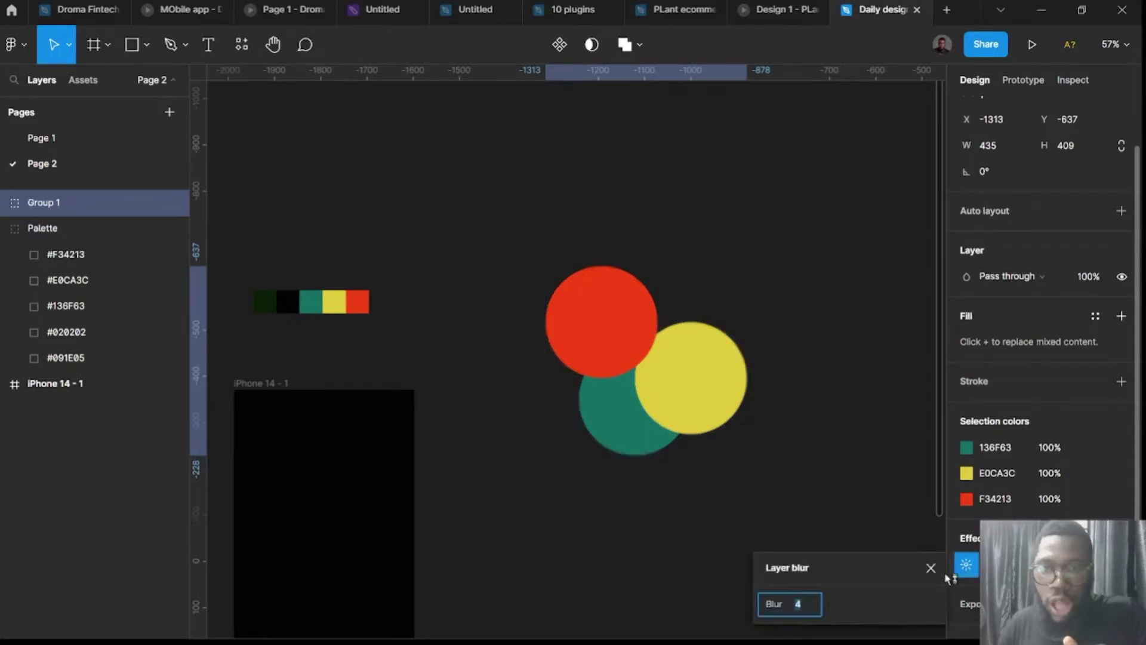
text(30)
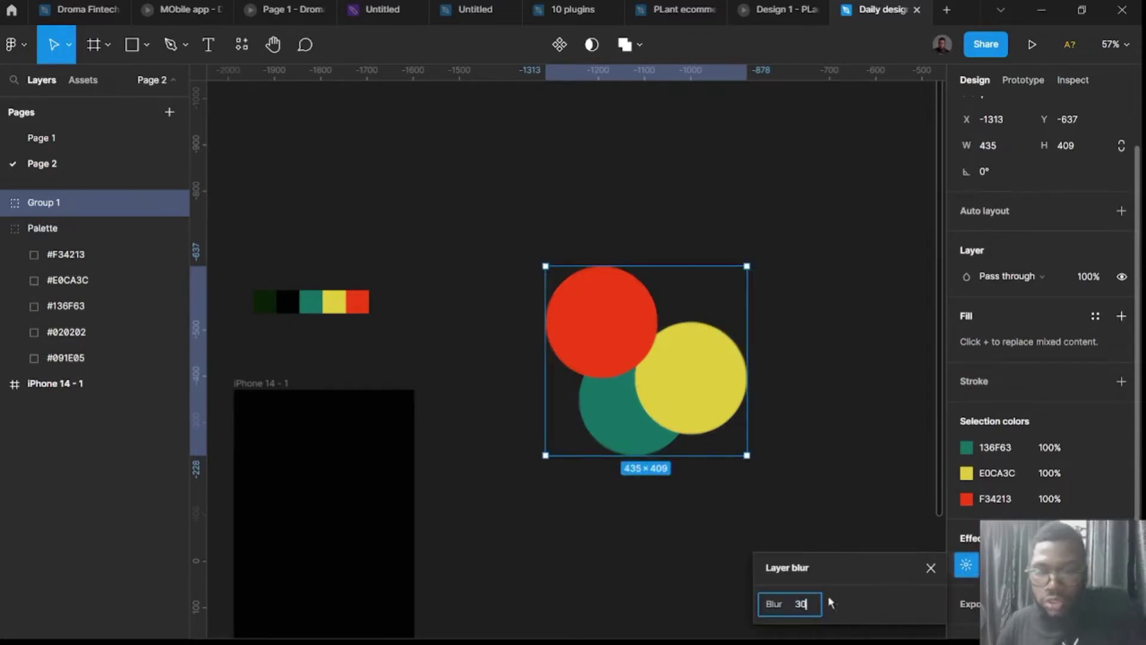
text(0)
key(Return)
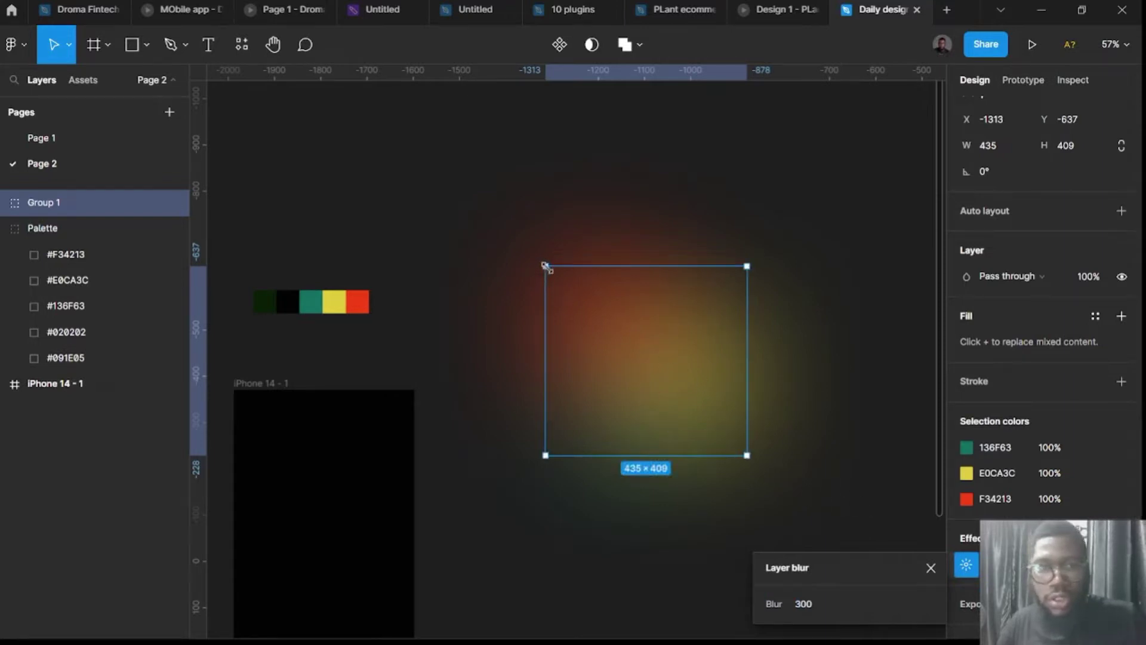
Shrink the glow group to about 270 wide and place it near the top of the iPhone frame.
drag(544, 266, 622, 338)
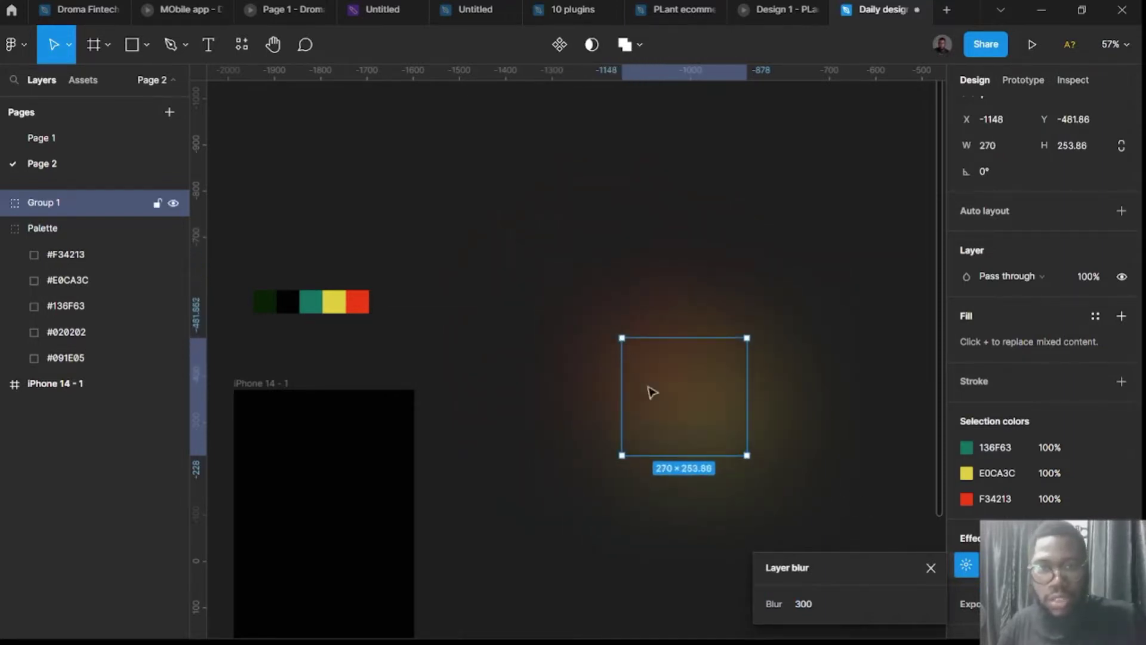
scroll(706, 327, down, 4)
scroll(706, 328, down, 3)
drag(691, 281, 440, 440)
scroll(439, 440, up, 4)
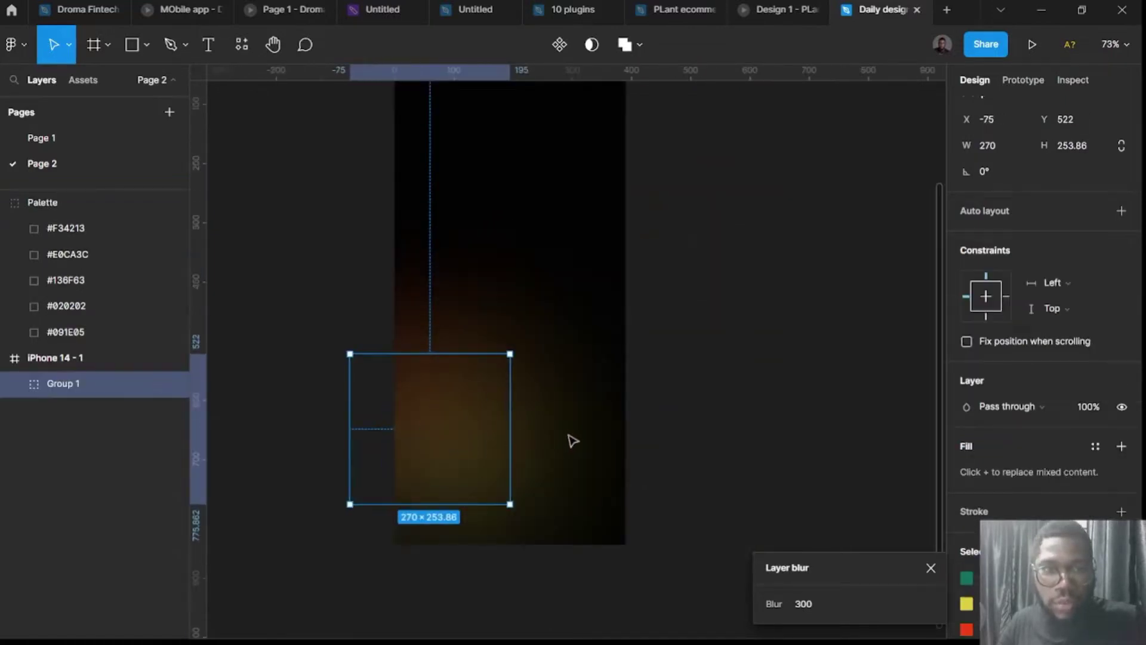
drag(452, 417, 622, 370)
Rotate Group 2 by about -100° and move it to the frame's lower right.
drag(676, 287, 555, 409)
drag(613, 450, 616, 471)
click(765, 371)
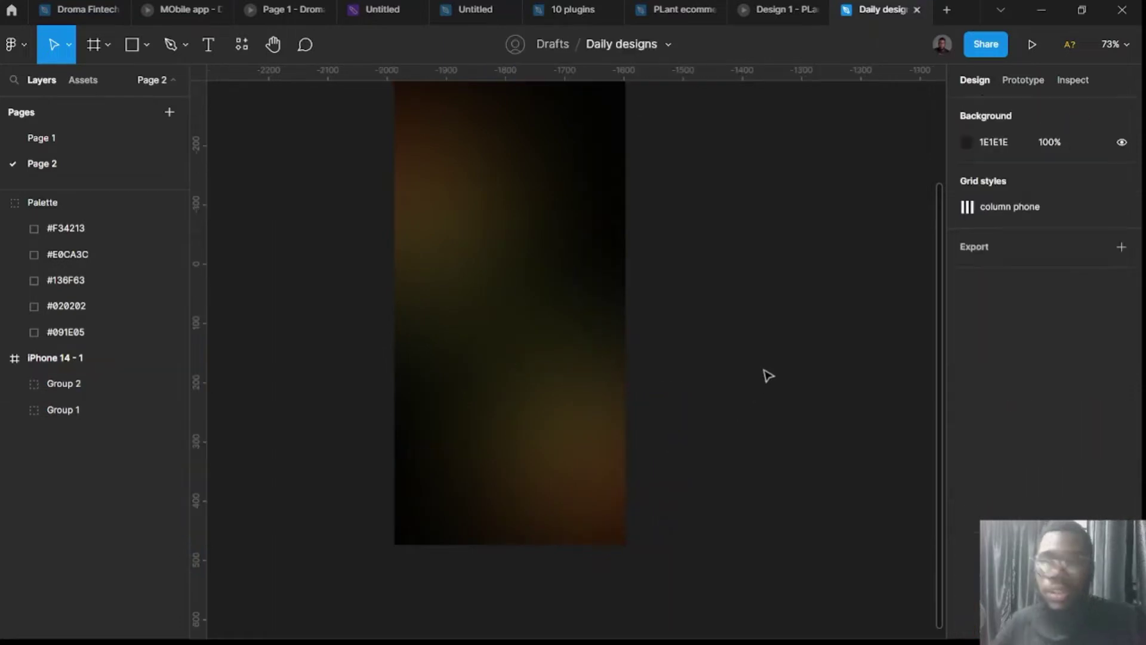
scroll(746, 361, right, 5)
scroll(704, 343, up, 3)
scroll(648, 366, left, 4)
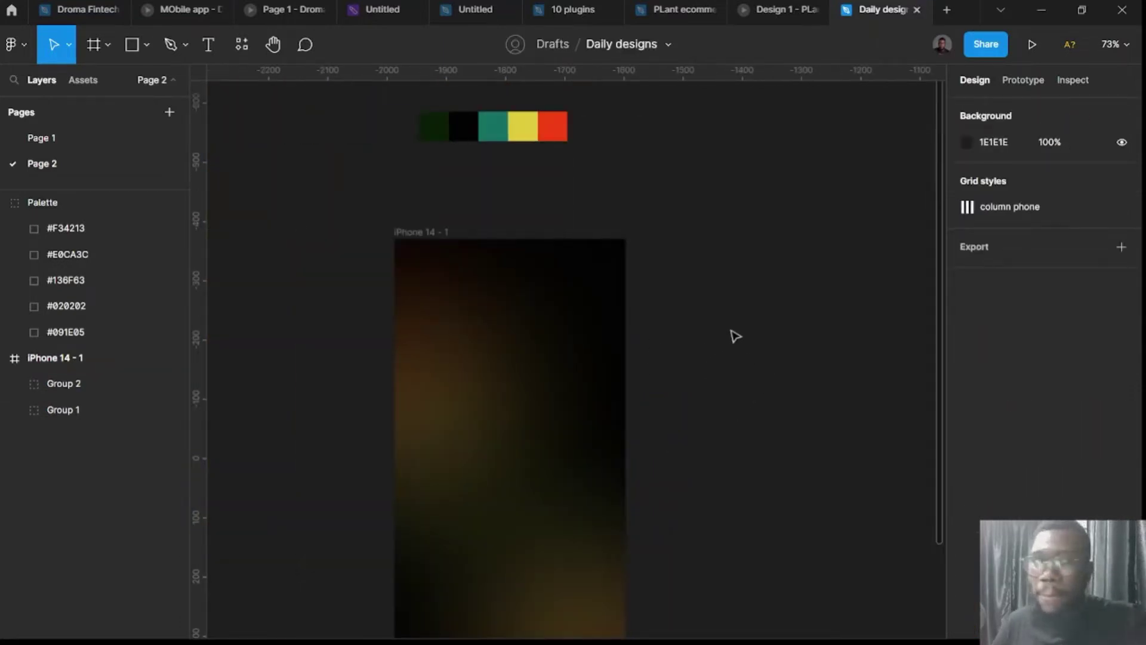
Rename the phone frame holding the glows to 'onboarding screen'.
click(425, 243)
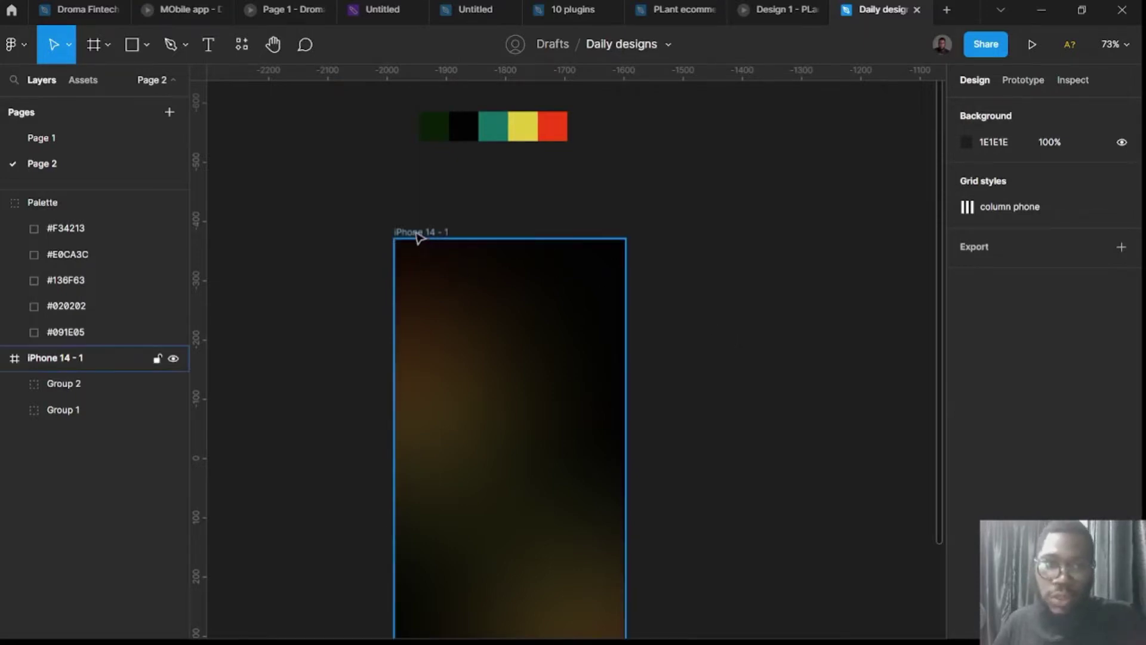
double_click(415, 232)
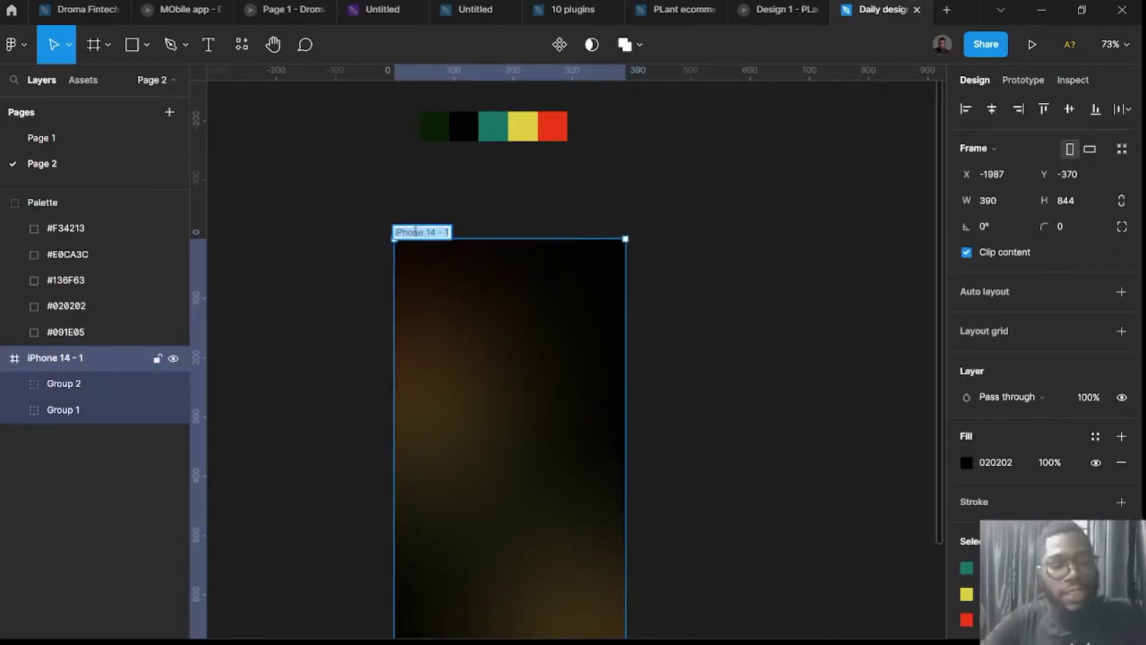
text(spla)
key(BackSpace)
key(BackSpace)
key(BackSpace)
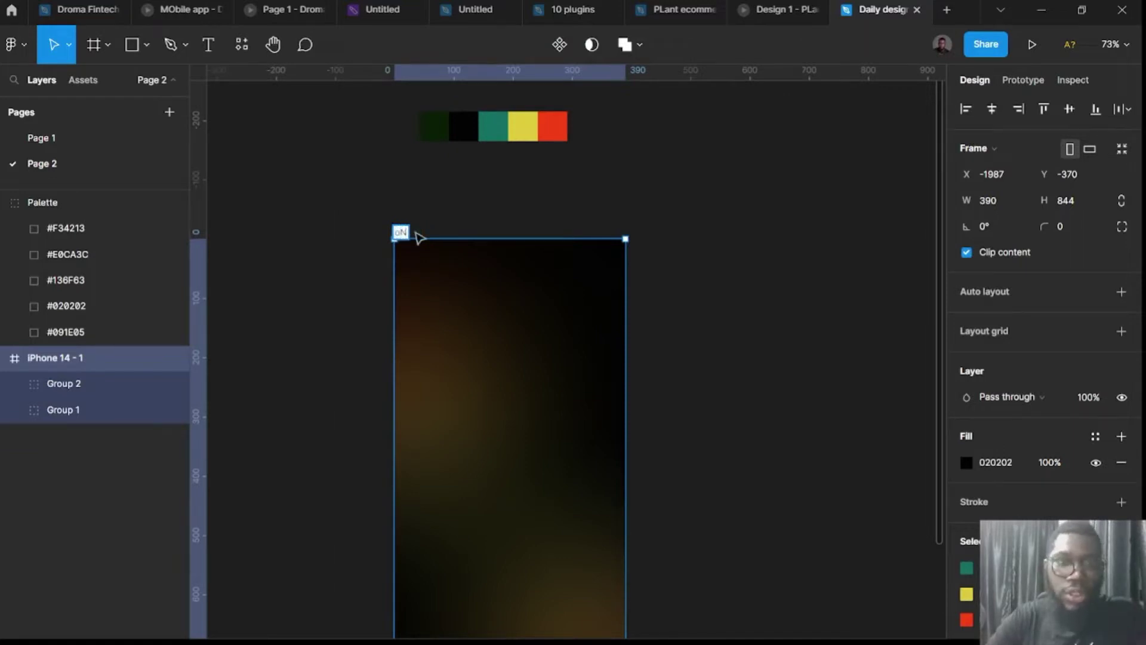
text(on)
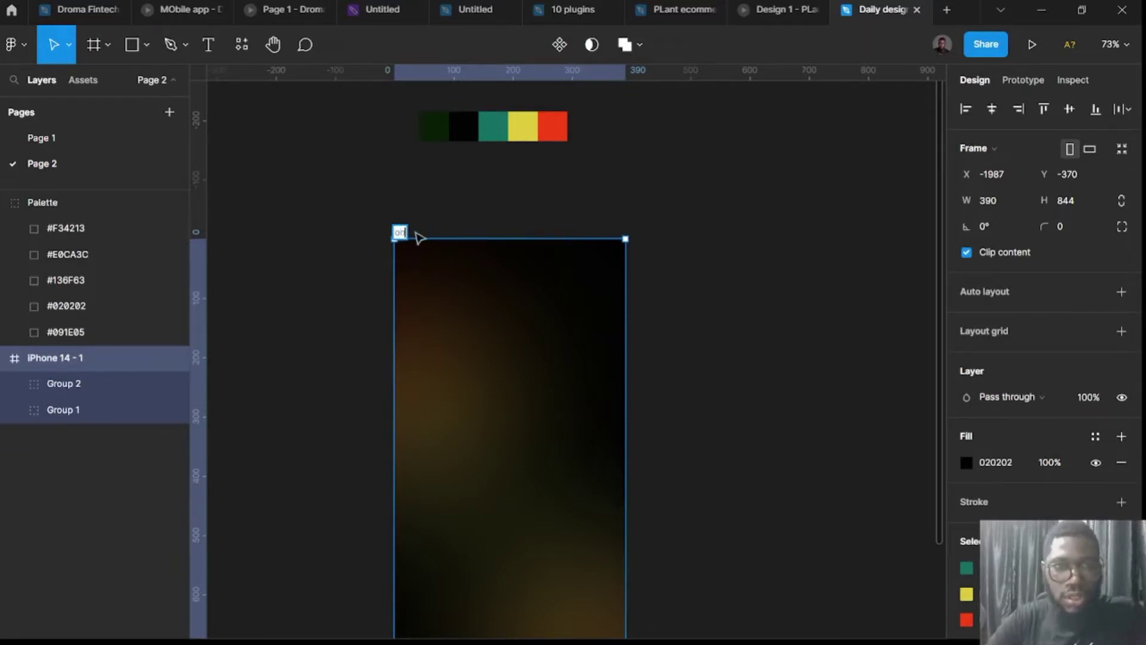
text(boarduin)
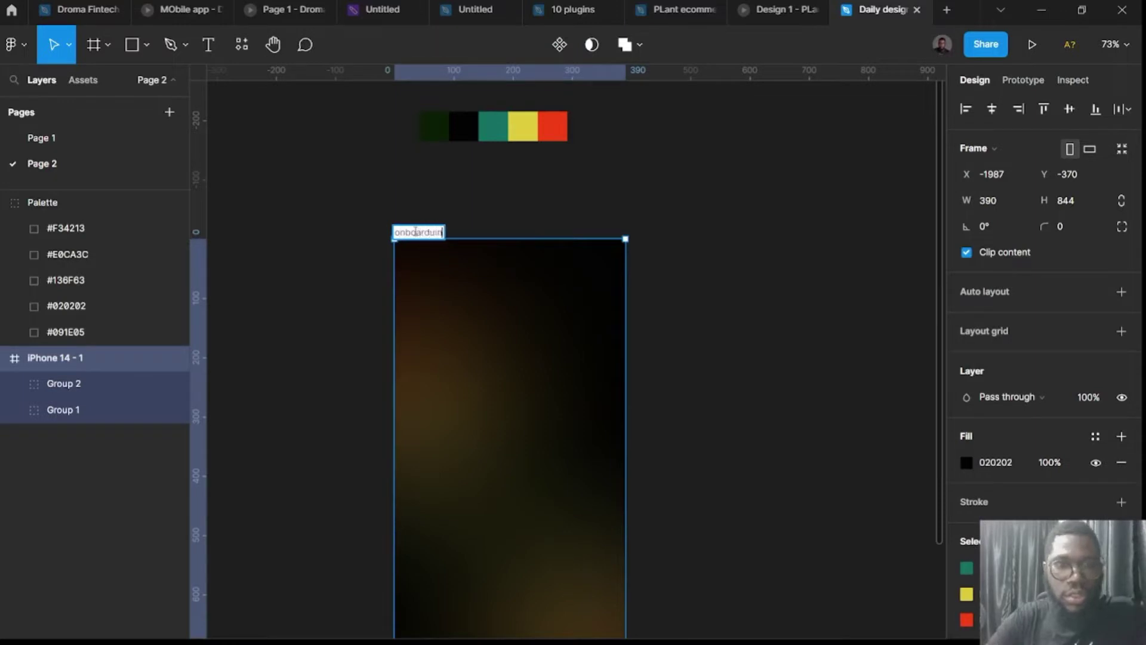
key(BackSpace)
key(BackSpace)
key(BackSpace)
text(ing)
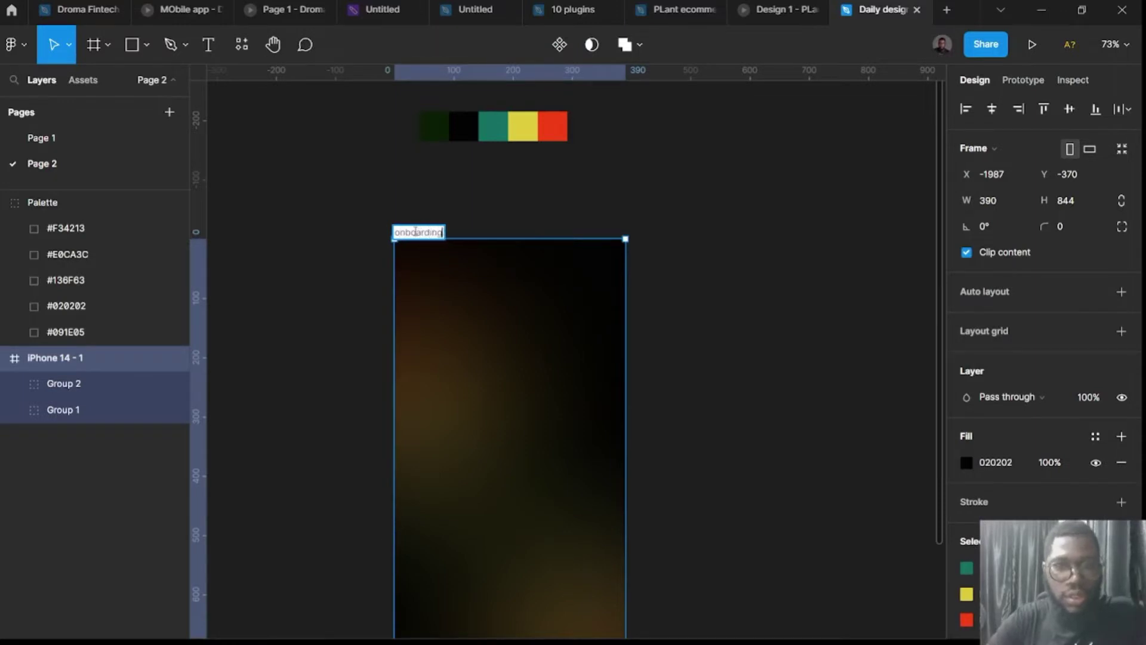
text( sc)
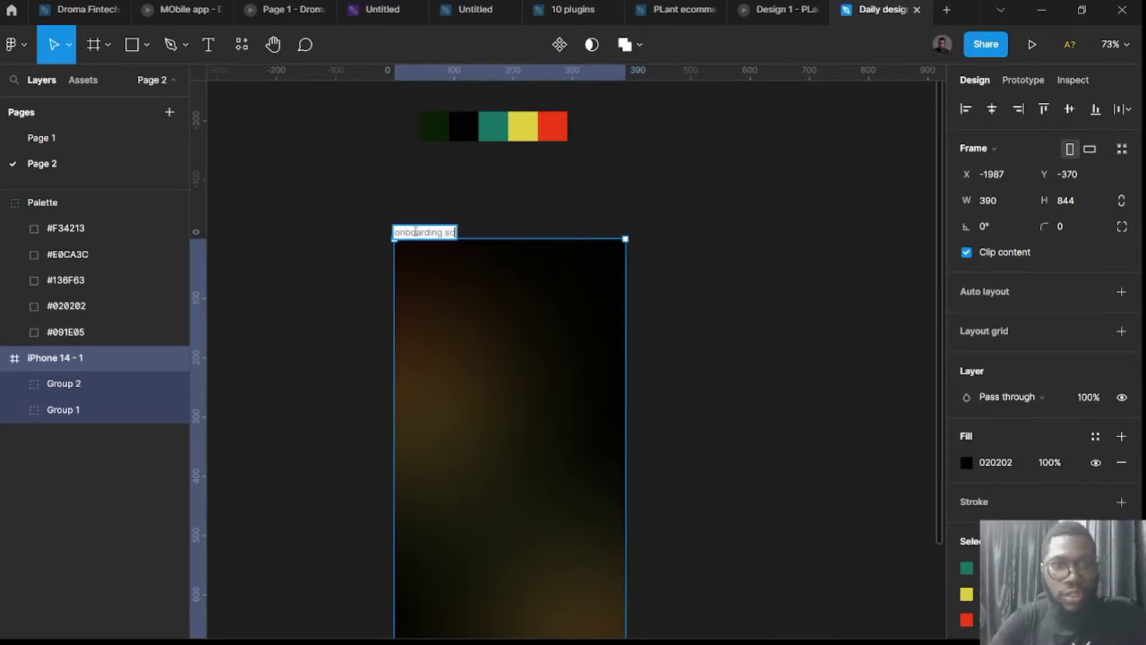
text(reen)
key(Return)
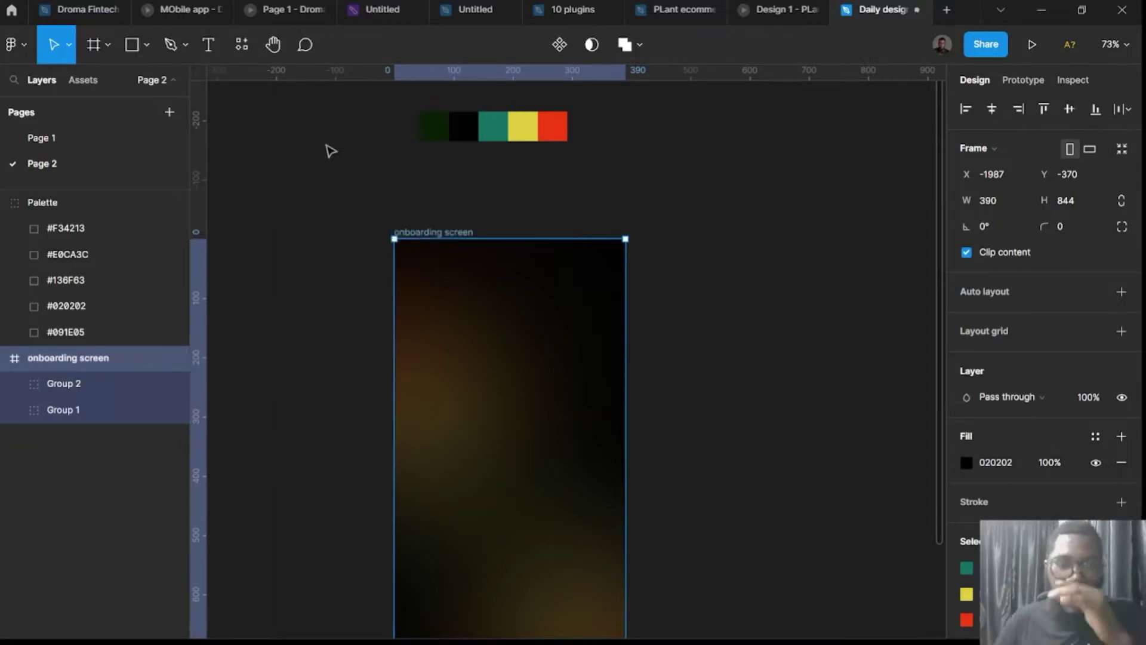
click(778, 273)
scroll(714, 298, down, 3)
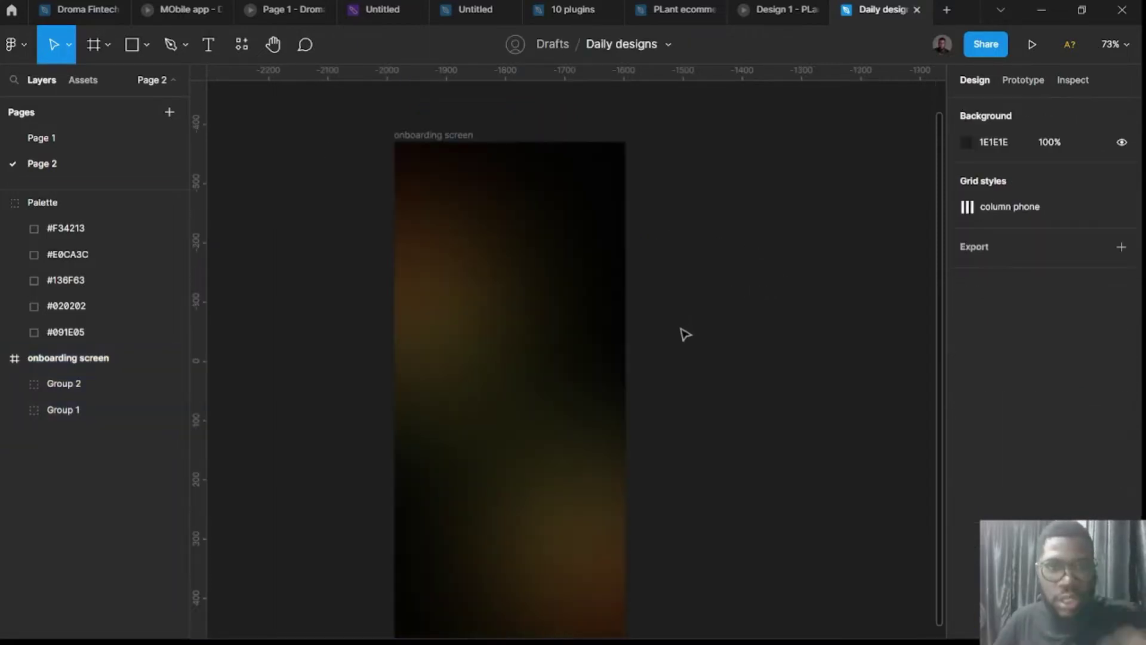
key(t)
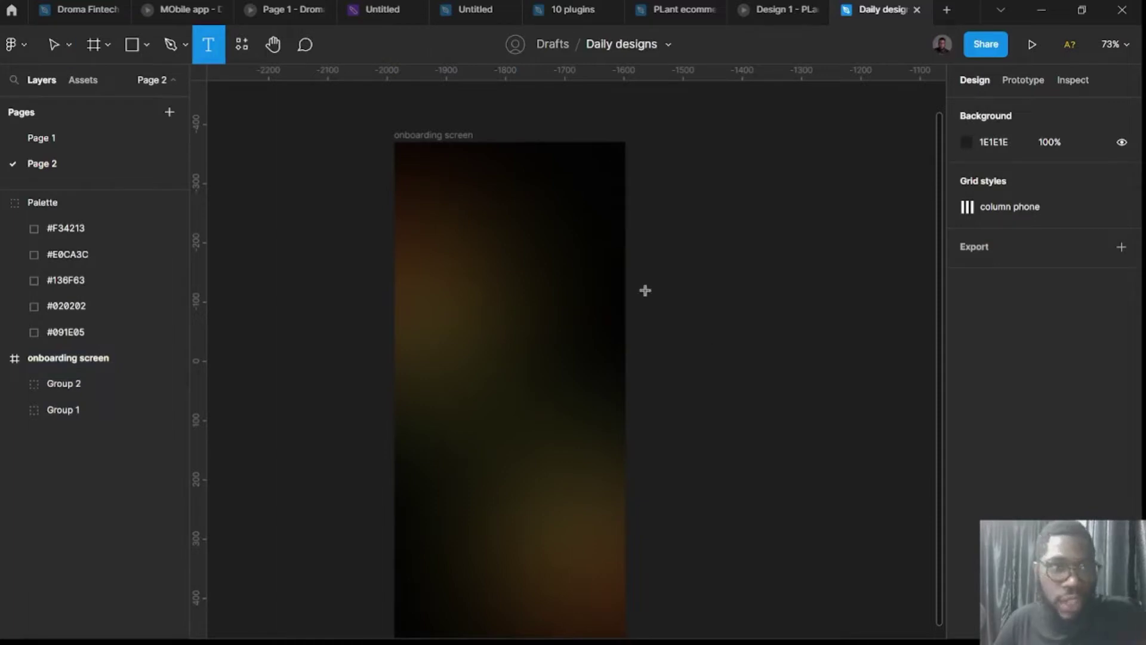
Start a text layer beside the frame, set it to Degular Demo, then discard the empty text.
click(716, 350)
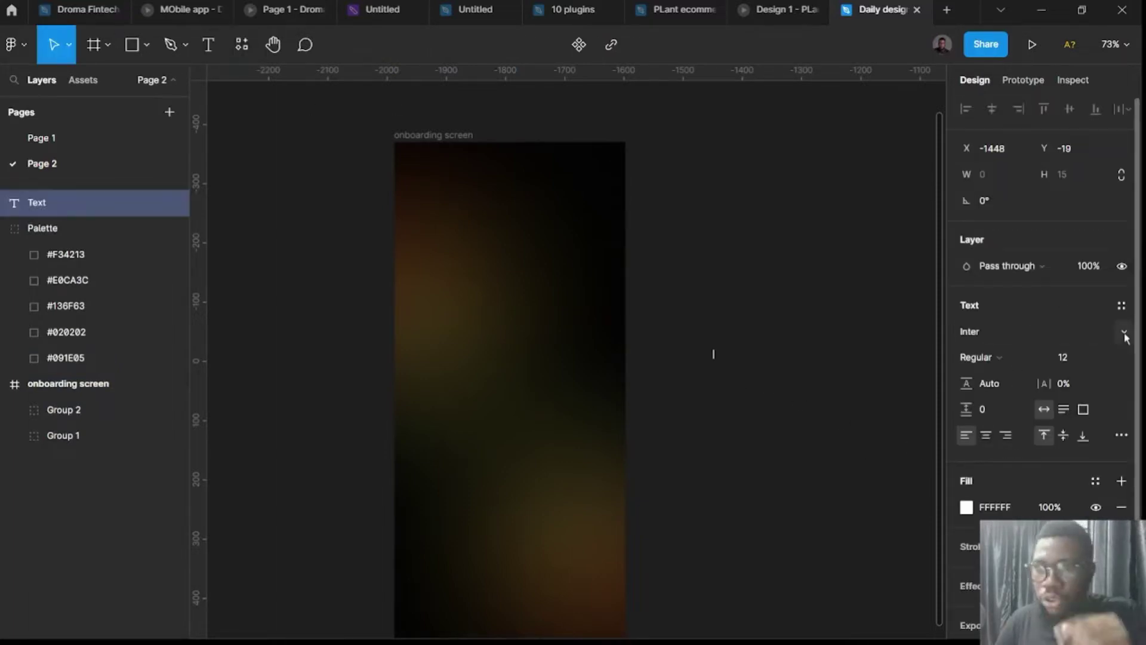
click(1124, 336)
scroll(1082, 427, up, 1)
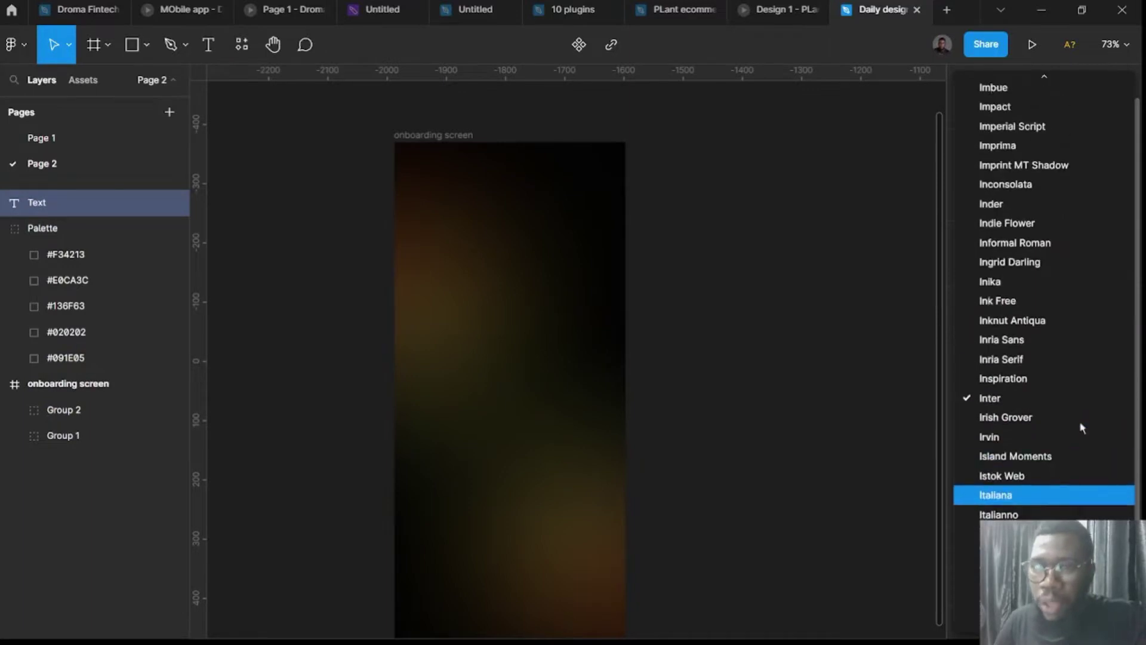
scroll(1082, 428, up, 15)
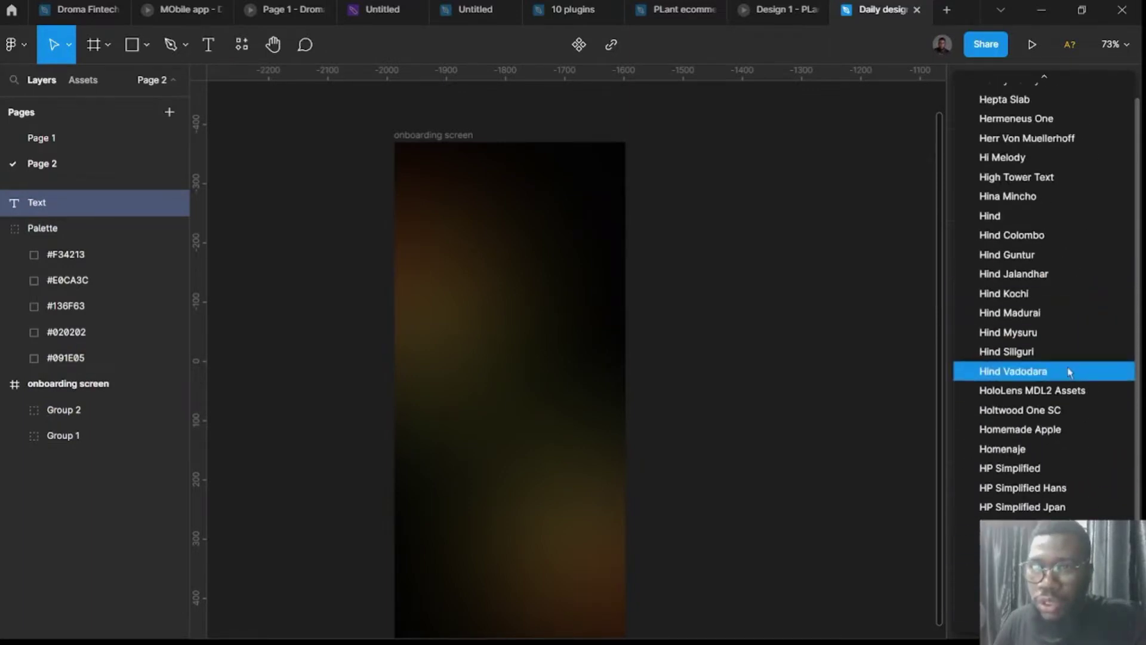
scroll(1069, 371, up, 20)
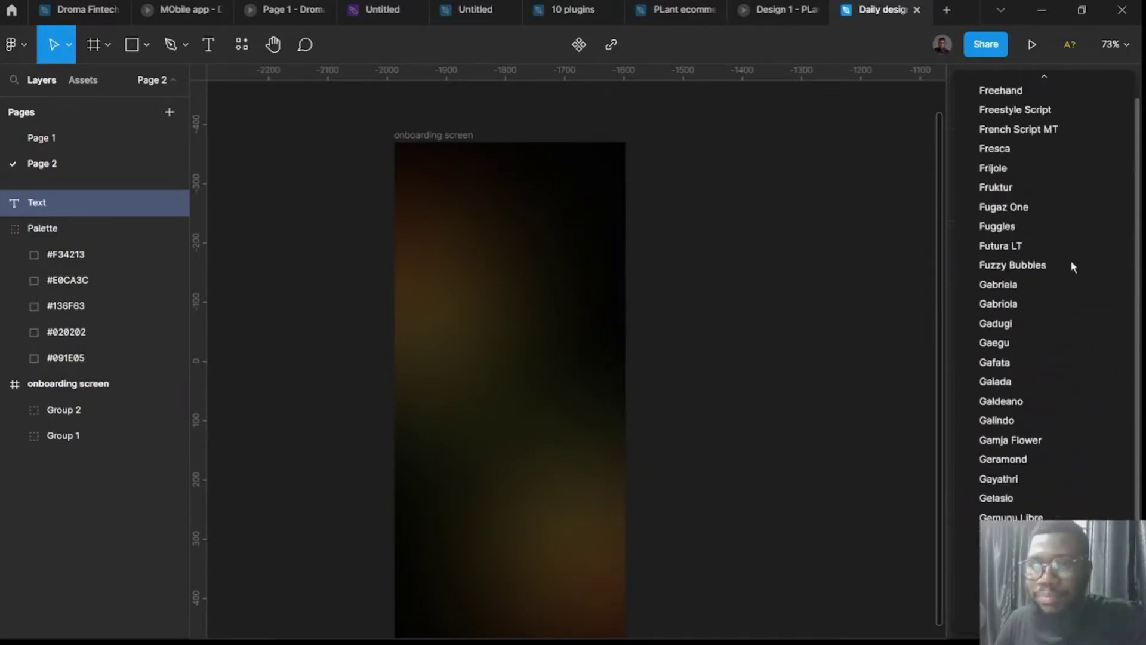
scroll(1072, 268, up, 20)
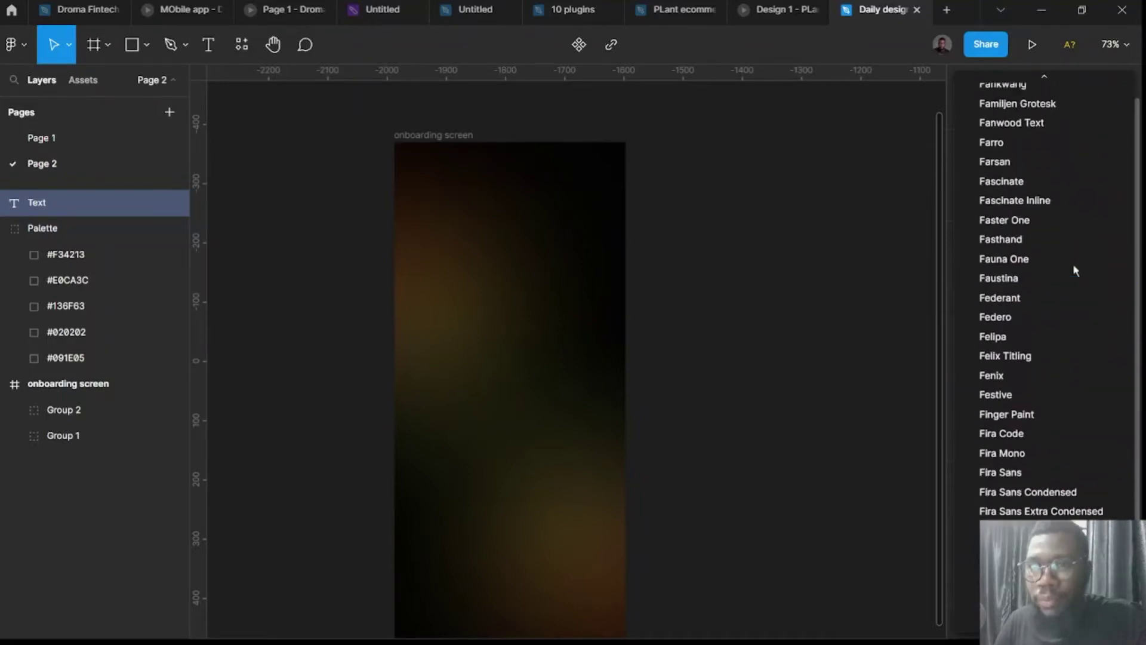
scroll(1066, 287, up, 10)
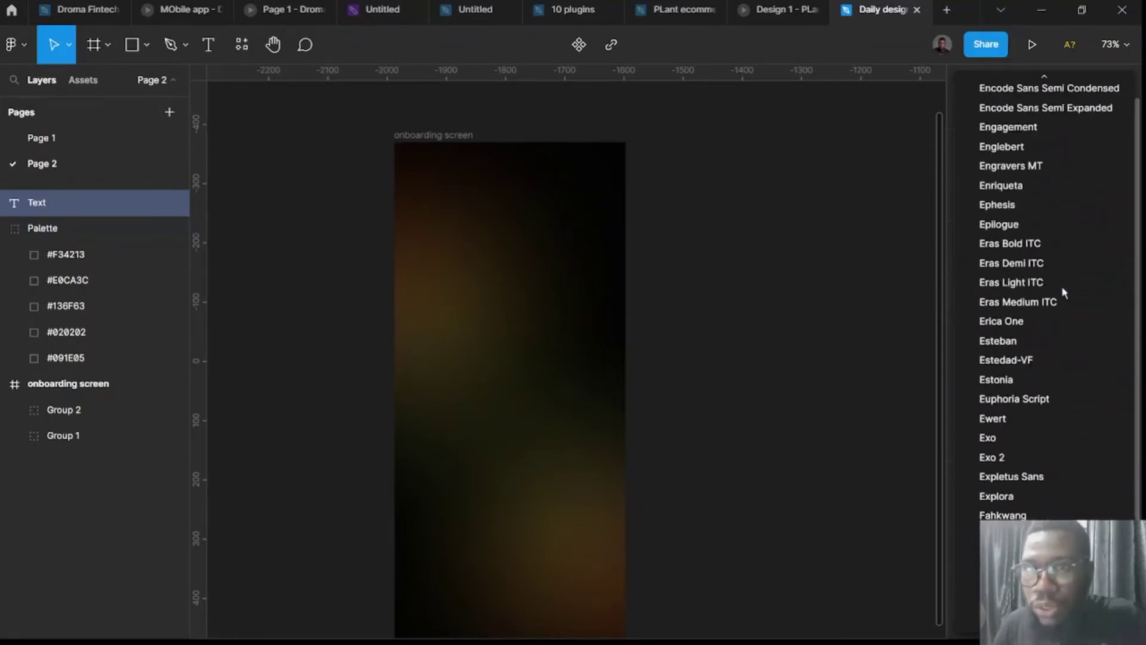
scroll(1064, 292, up, 20)
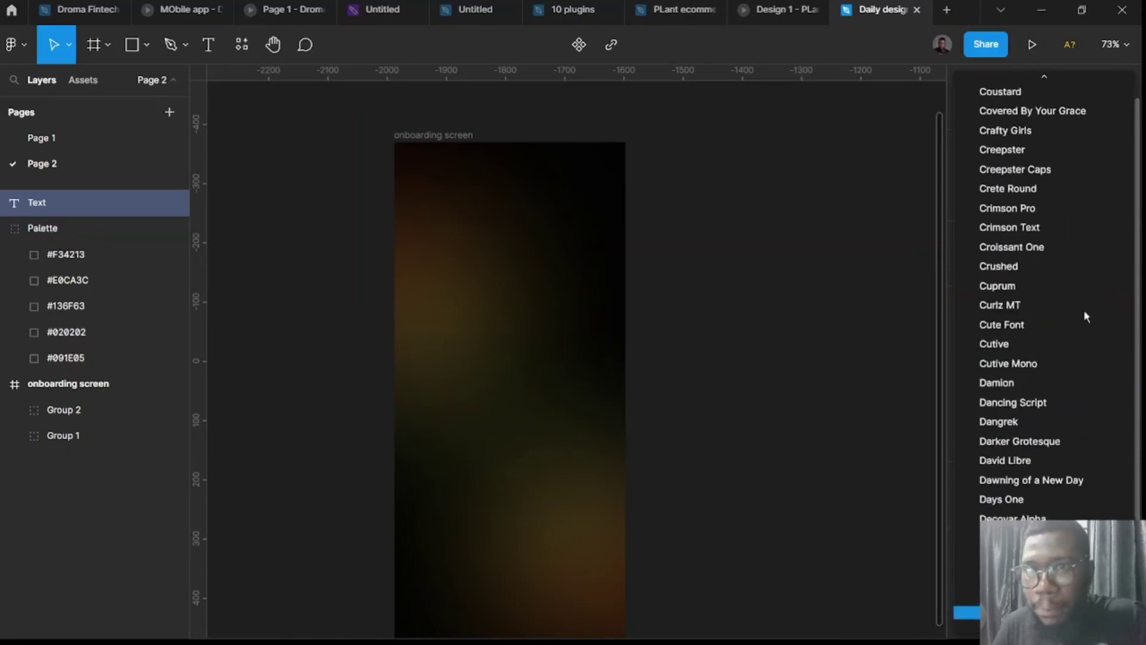
scroll(1068, 418, down, 3)
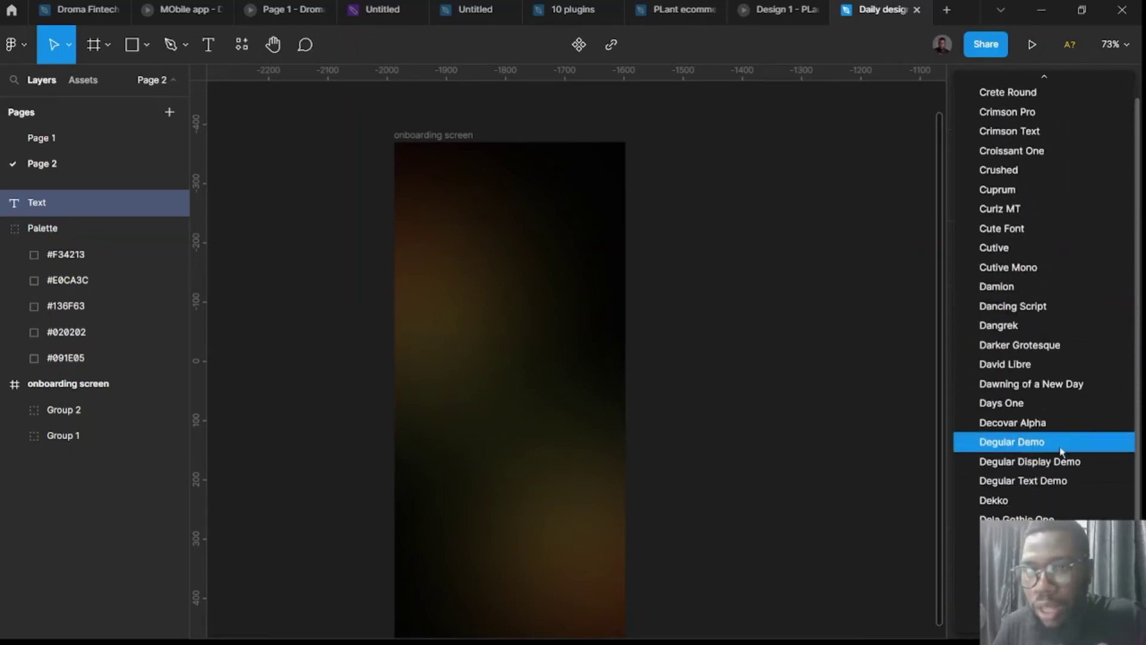
click(1060, 448)
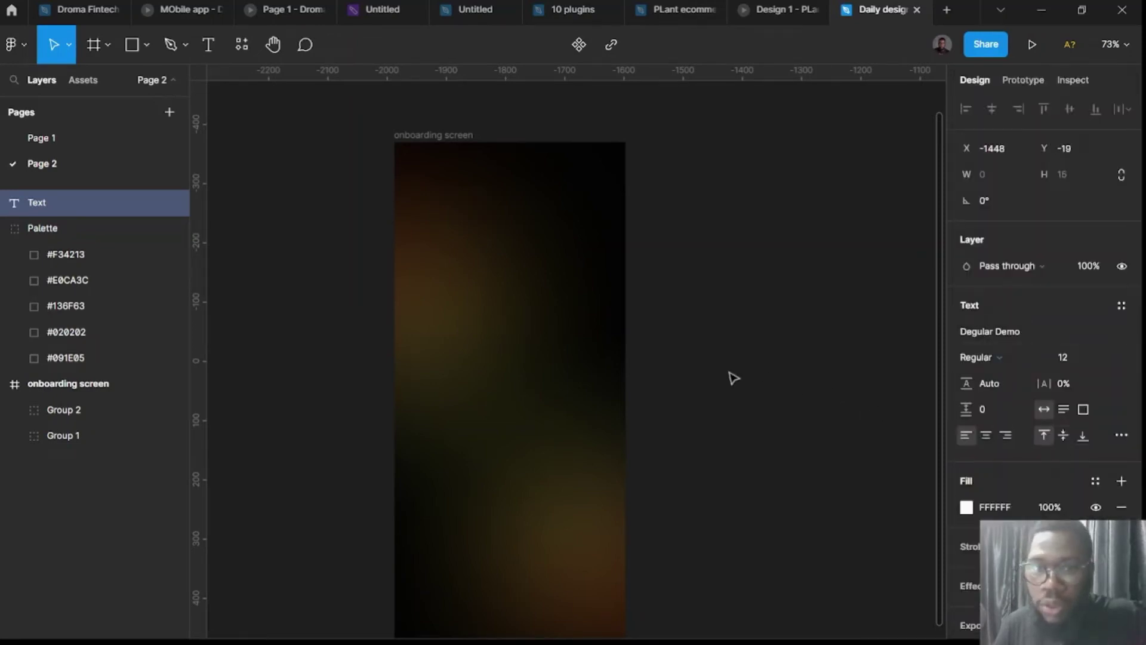
key(Escape)
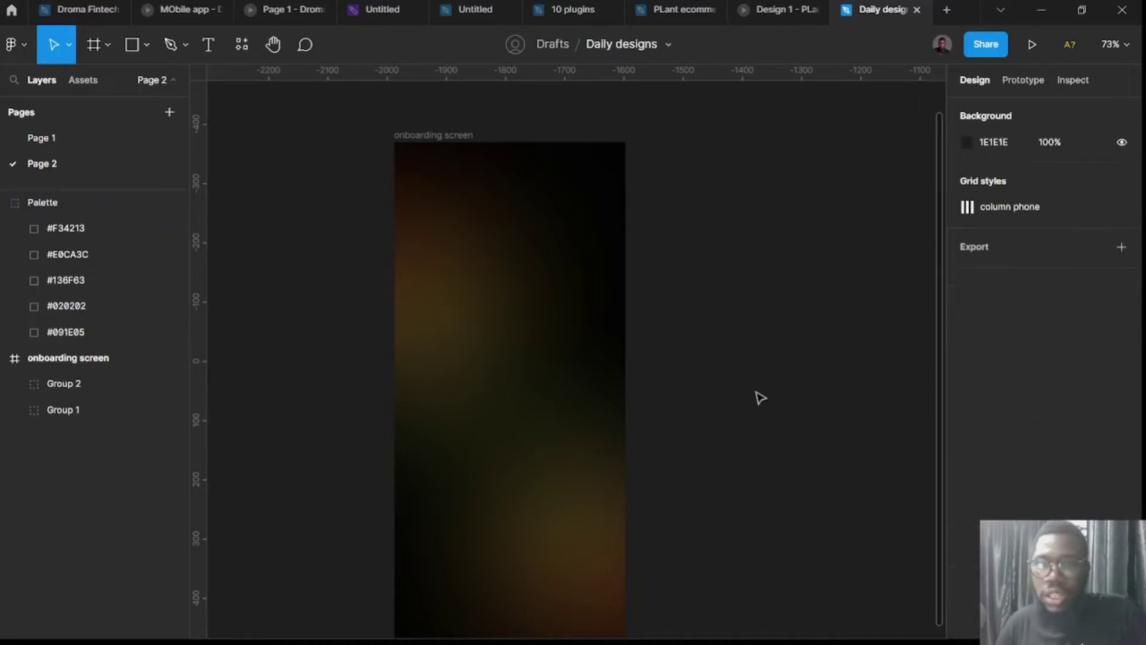
Type the headline 'Own a free virtual wallet card' beside the onboarding screen.
key(t)
click(724, 357)
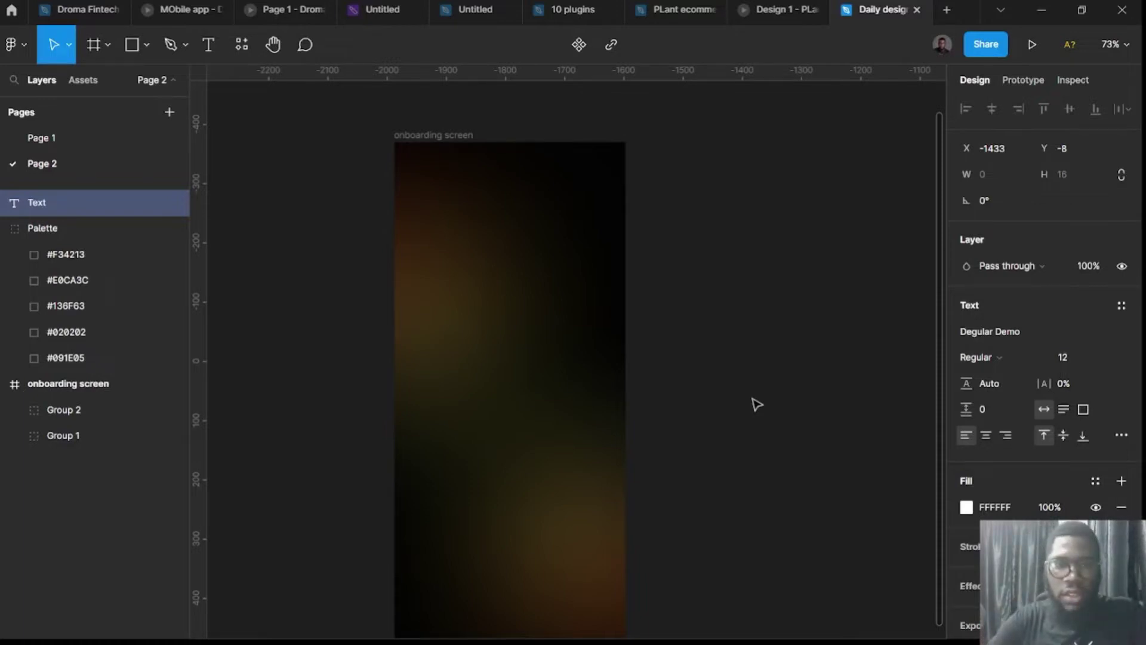
text(Own a free virtual wallet card)
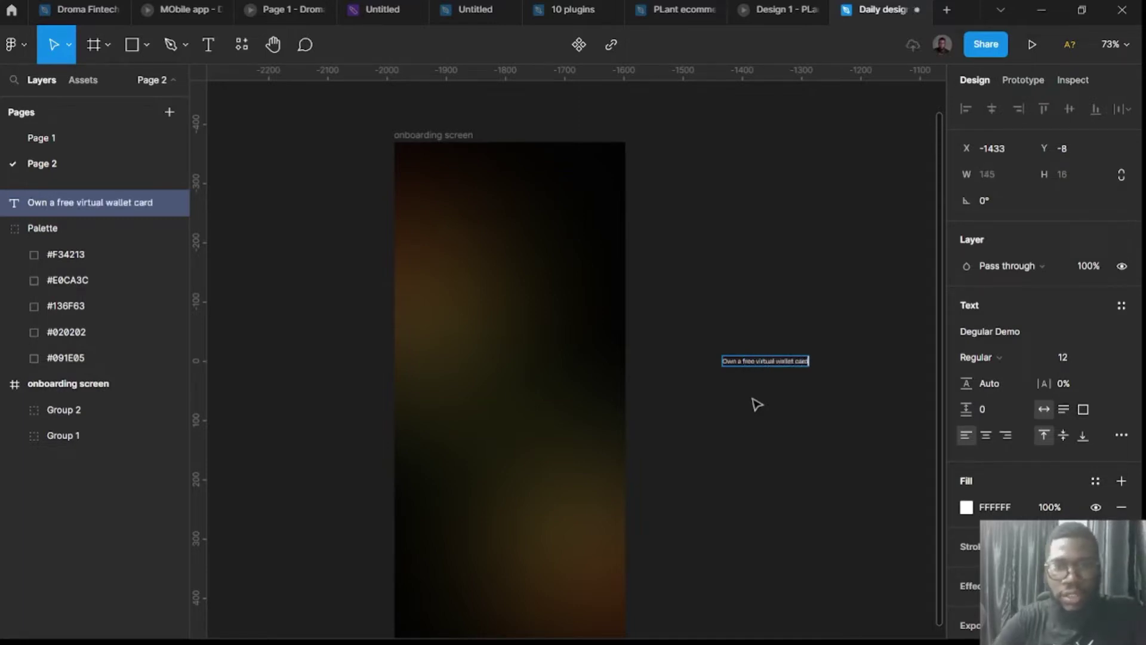
key(Escape)
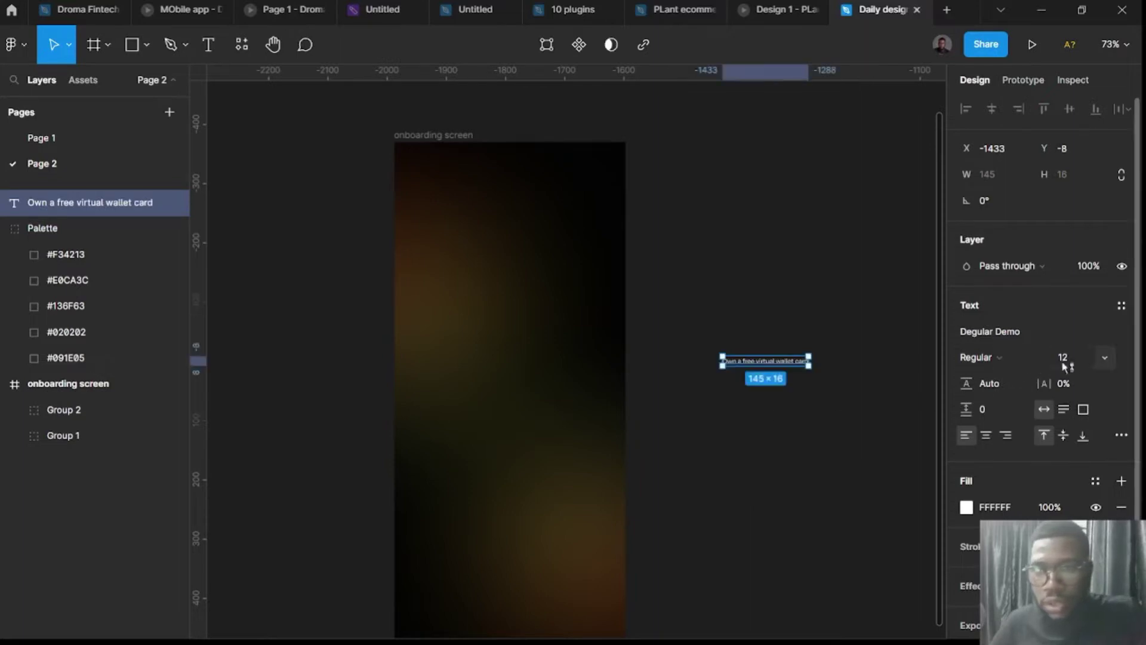
Set the headline to size 32, narrow it to 262 wide so it wraps, and centre it.
click(1068, 364)
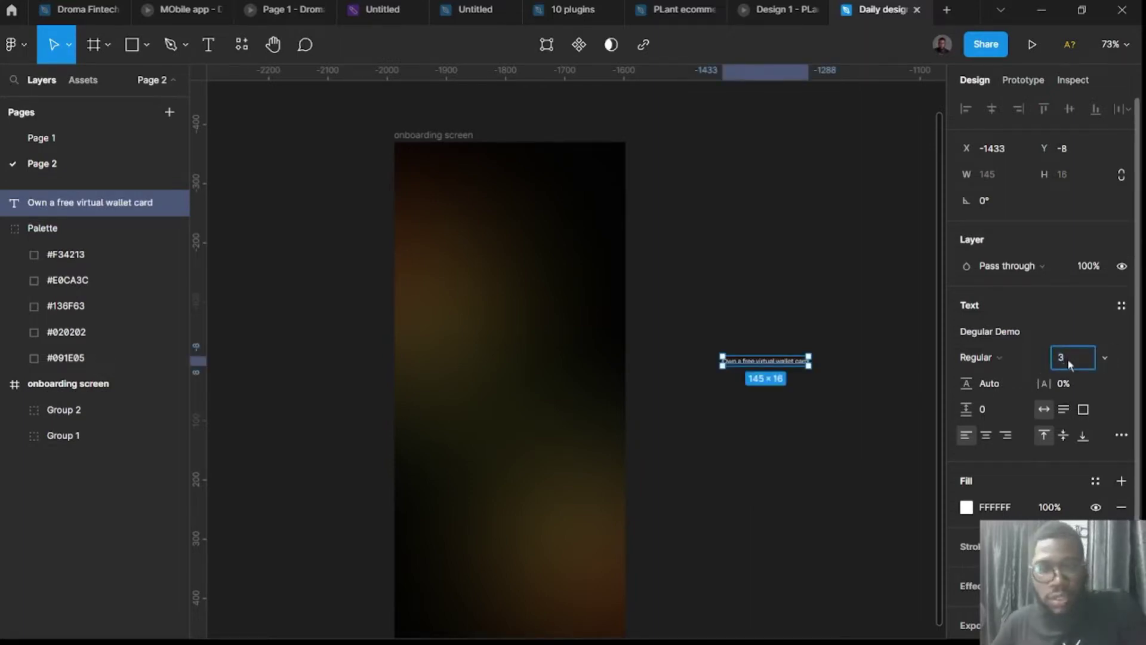
text(32)
key(Return)
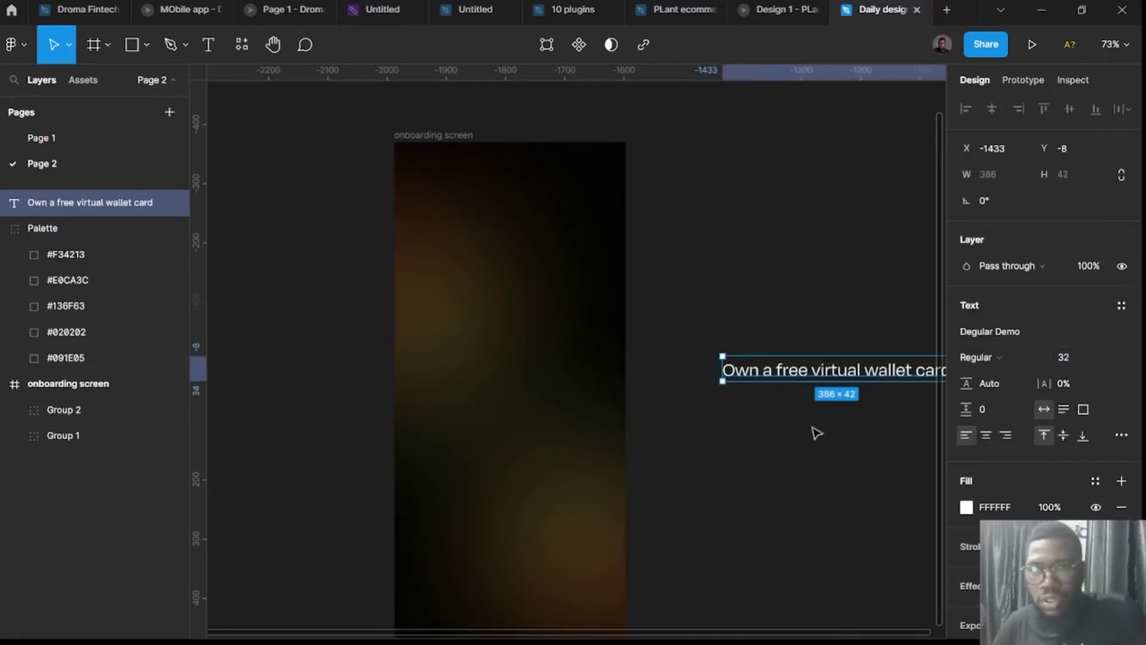
scroll(812, 423, right, 3)
drag(761, 369, 683, 373)
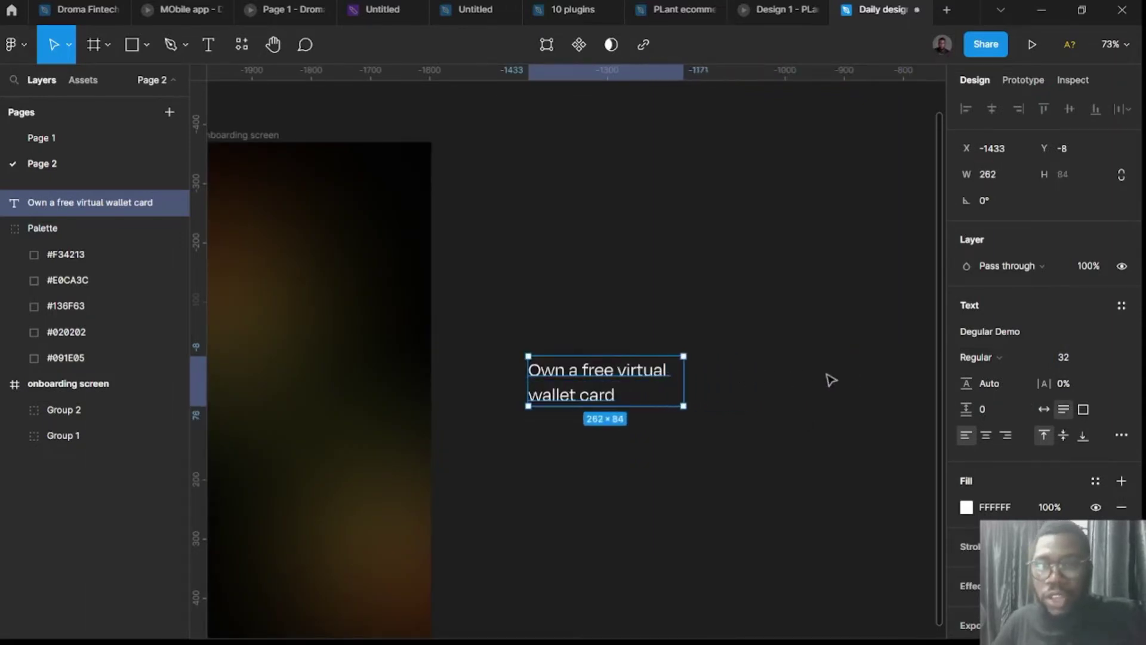
click(986, 435)
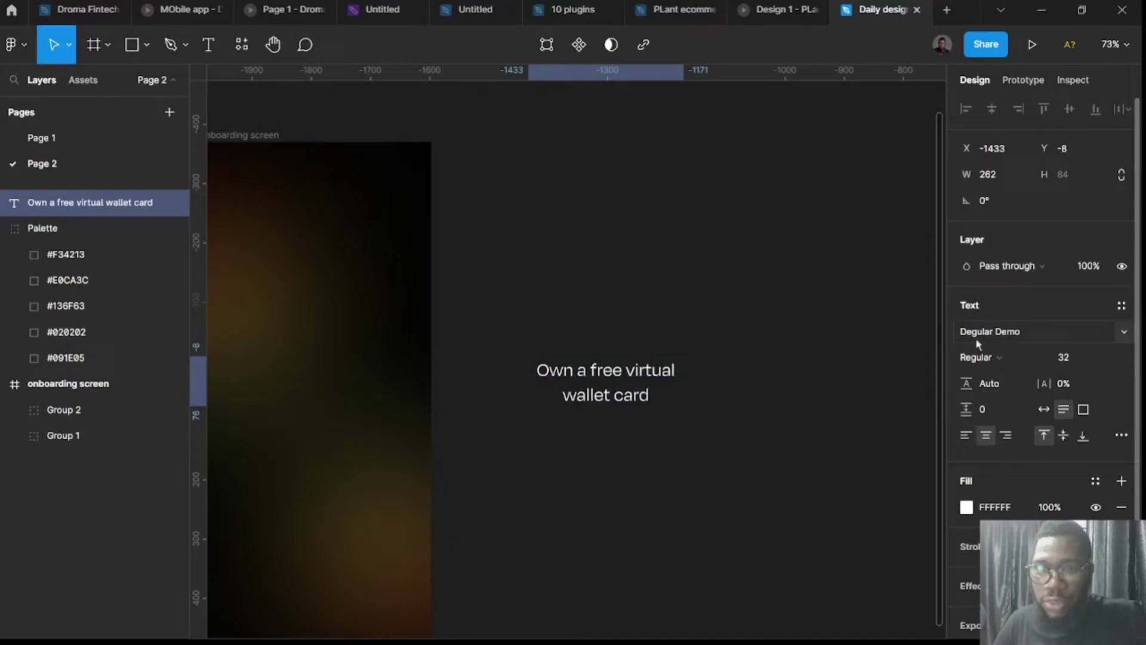
Duplicate the headline, change the copy to 'Degular demo.ttf', and place it above the headline.
alt+drag(589, 390, 668, 288)
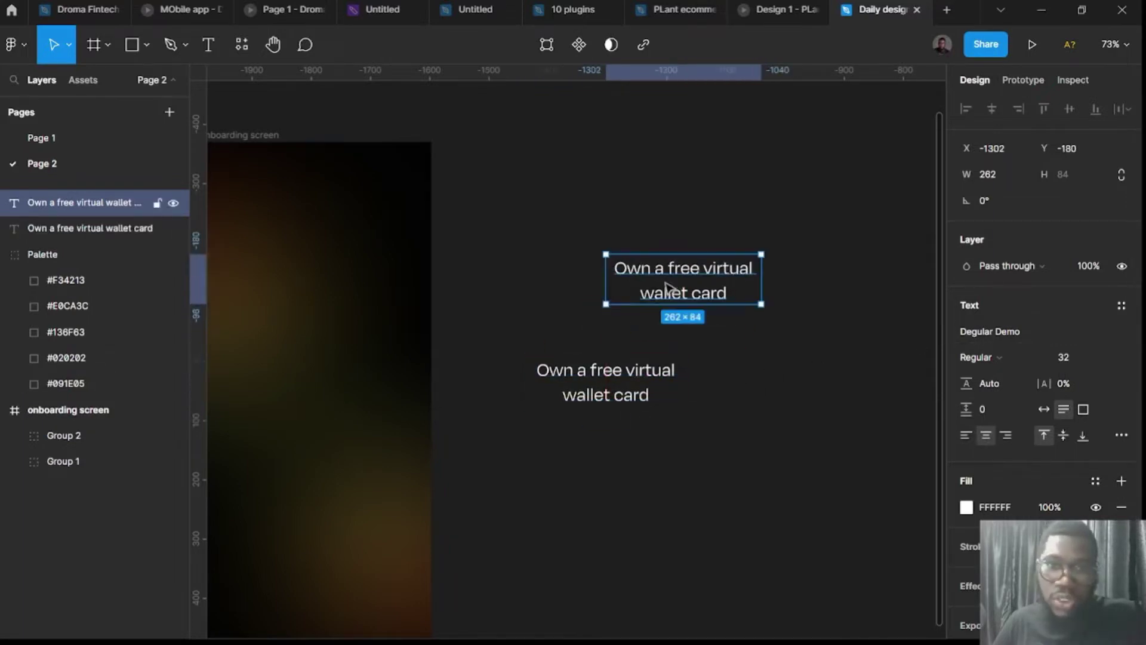
double_click(664, 282)
text(D)
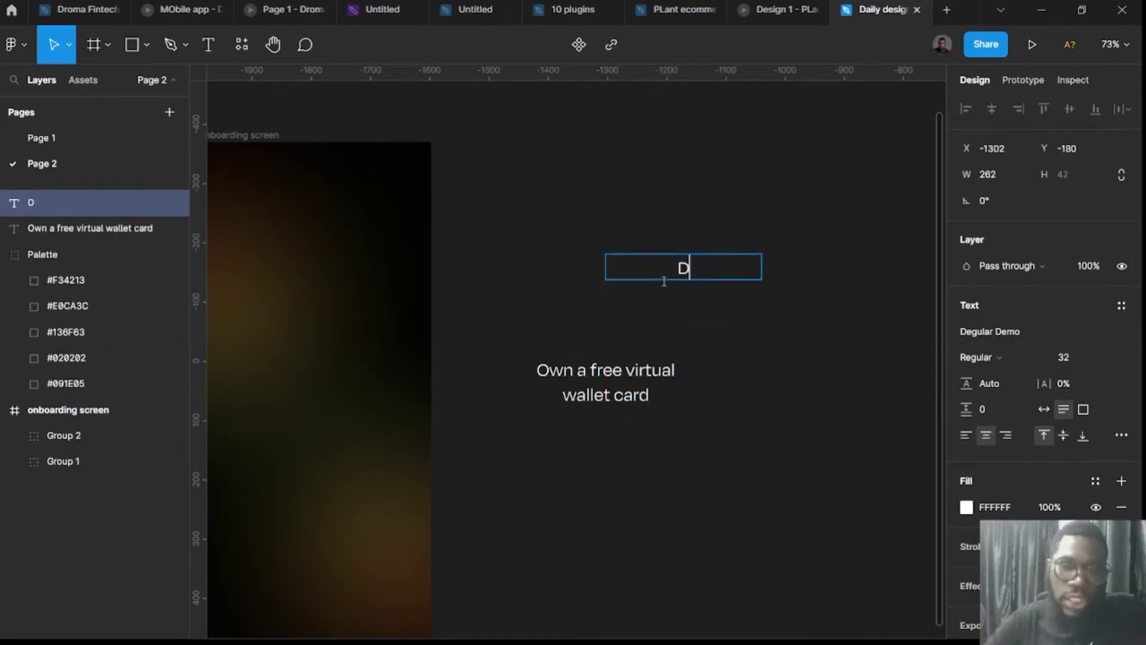
text(eg)
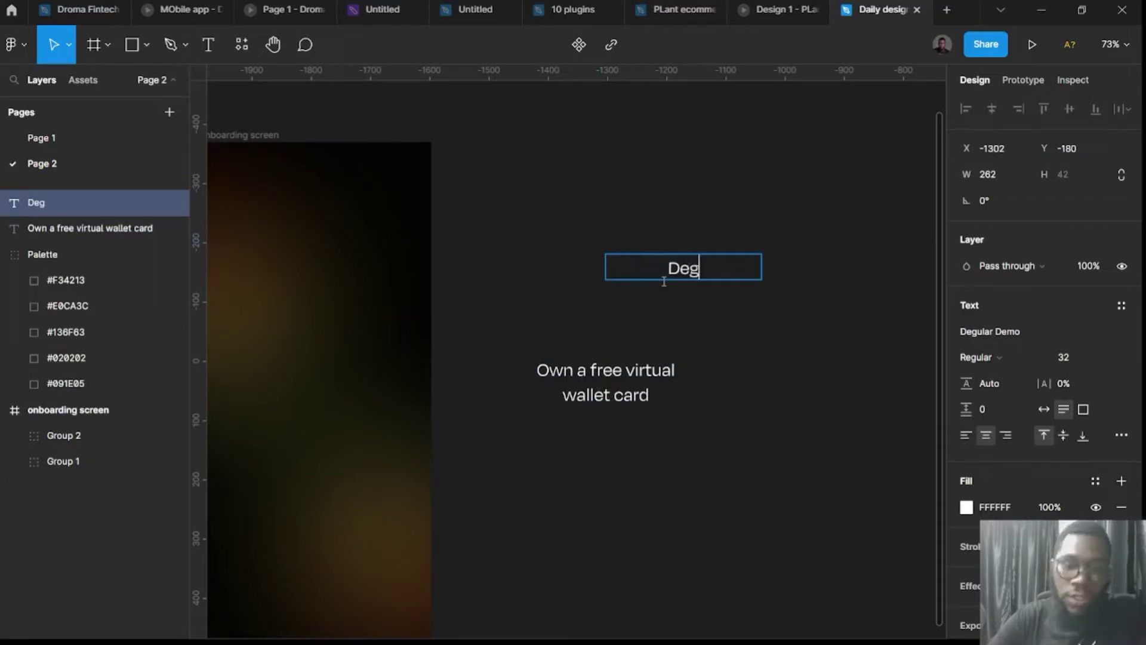
text(ular dem)
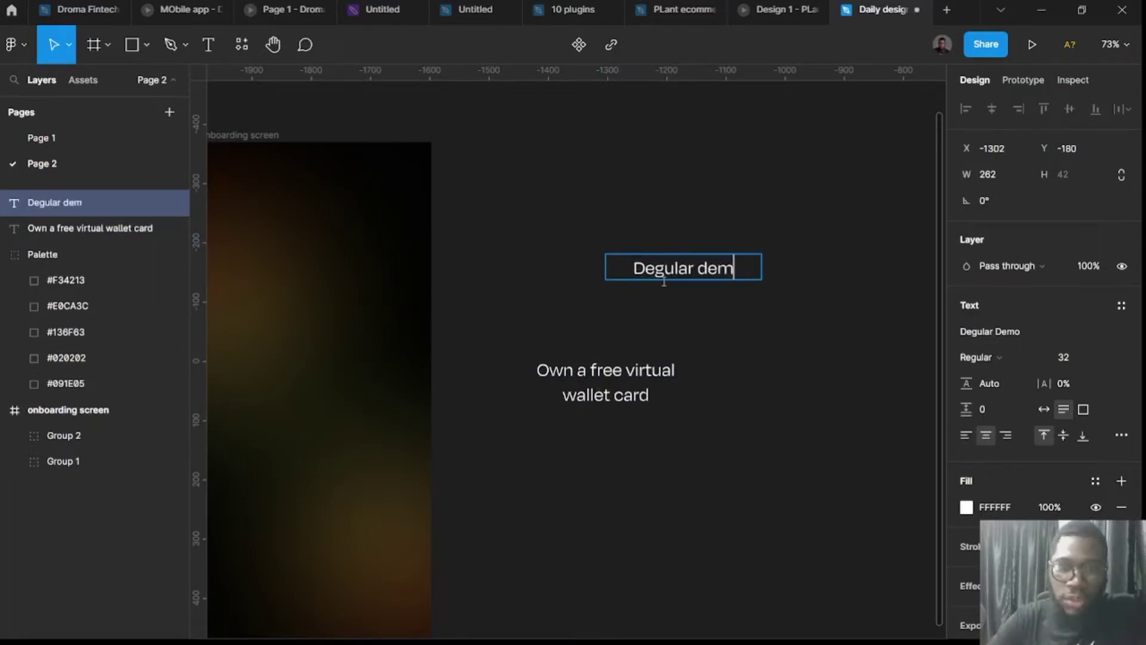
text(o.ttf)
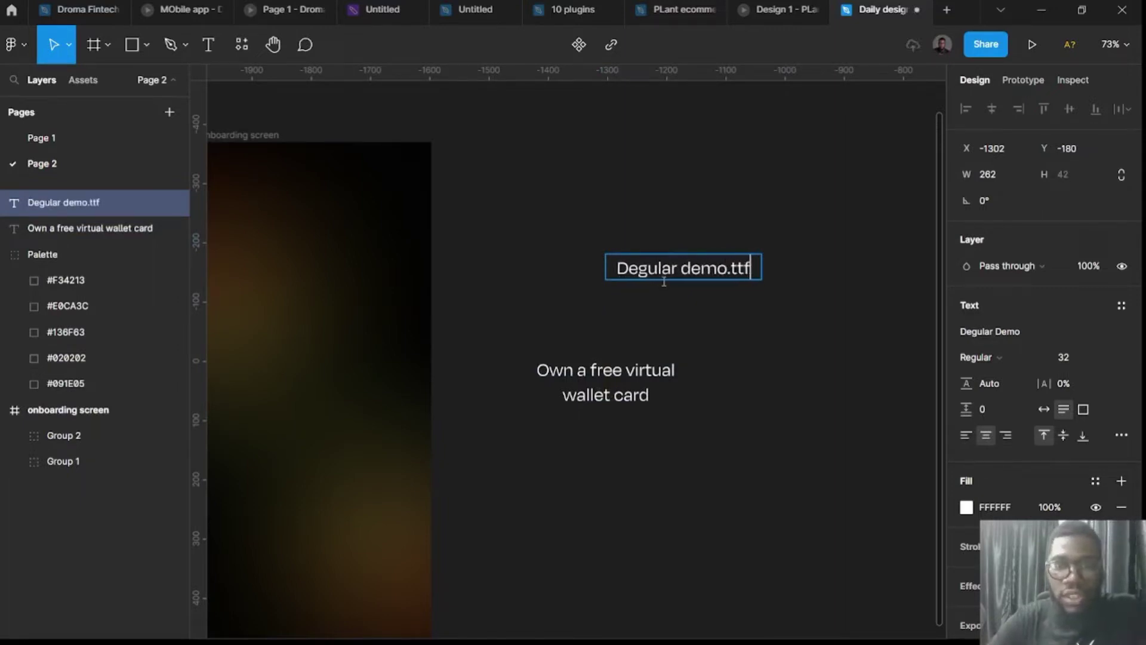
key(Escape)
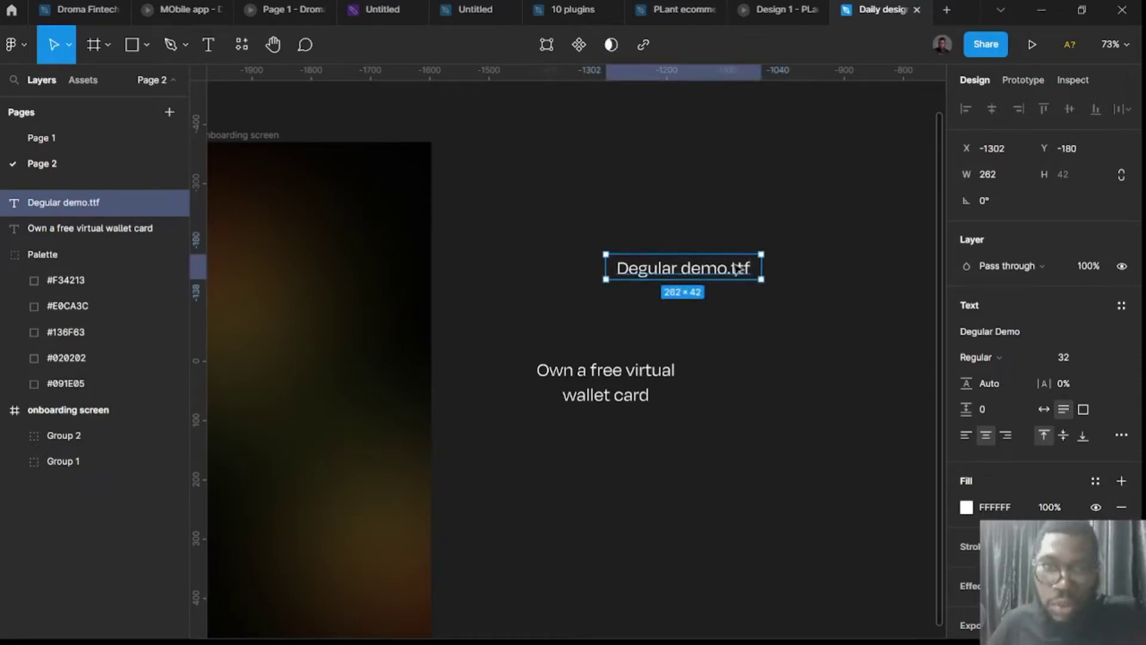
drag(739, 276, 686, 311)
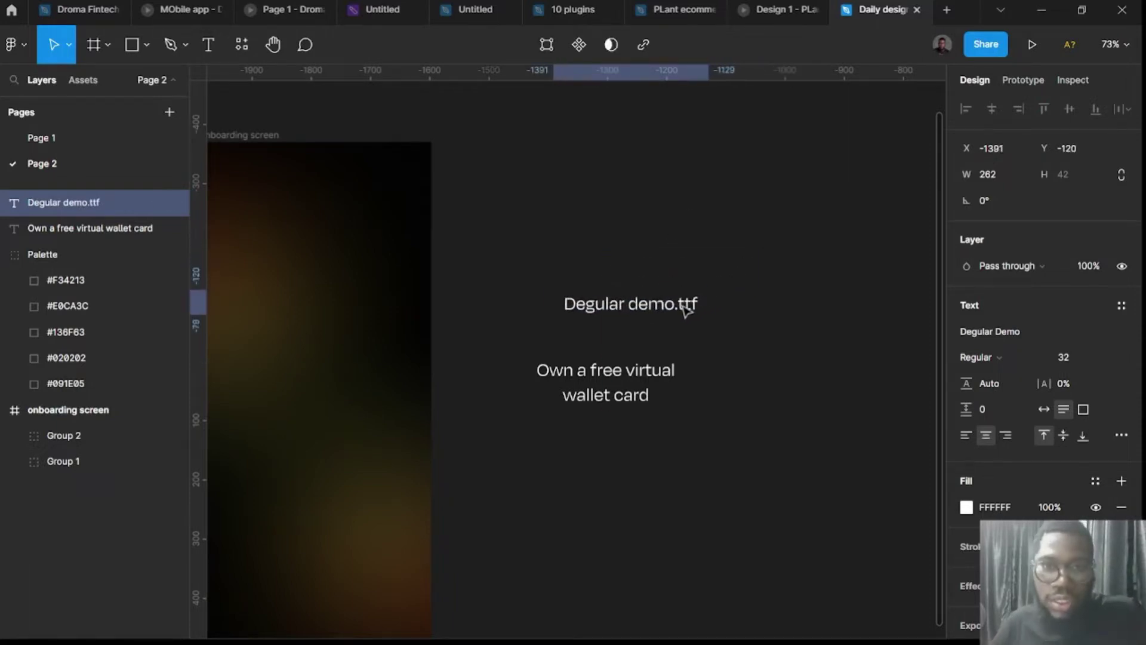
key(Return)
key(Escape)
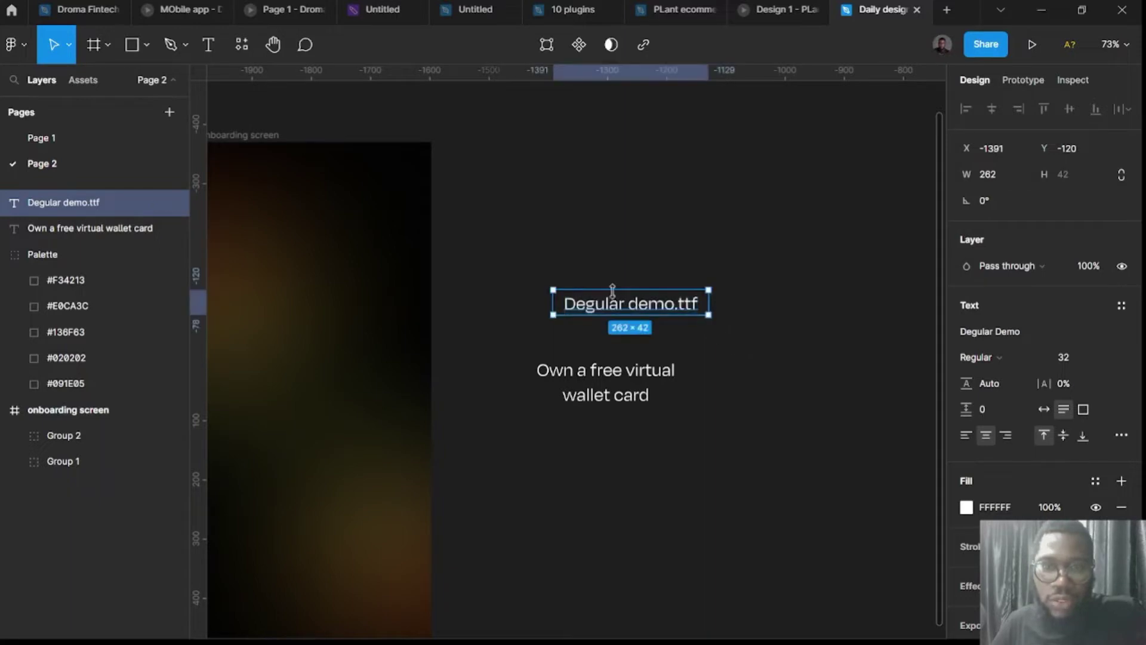
drag(631, 314, 650, 287)
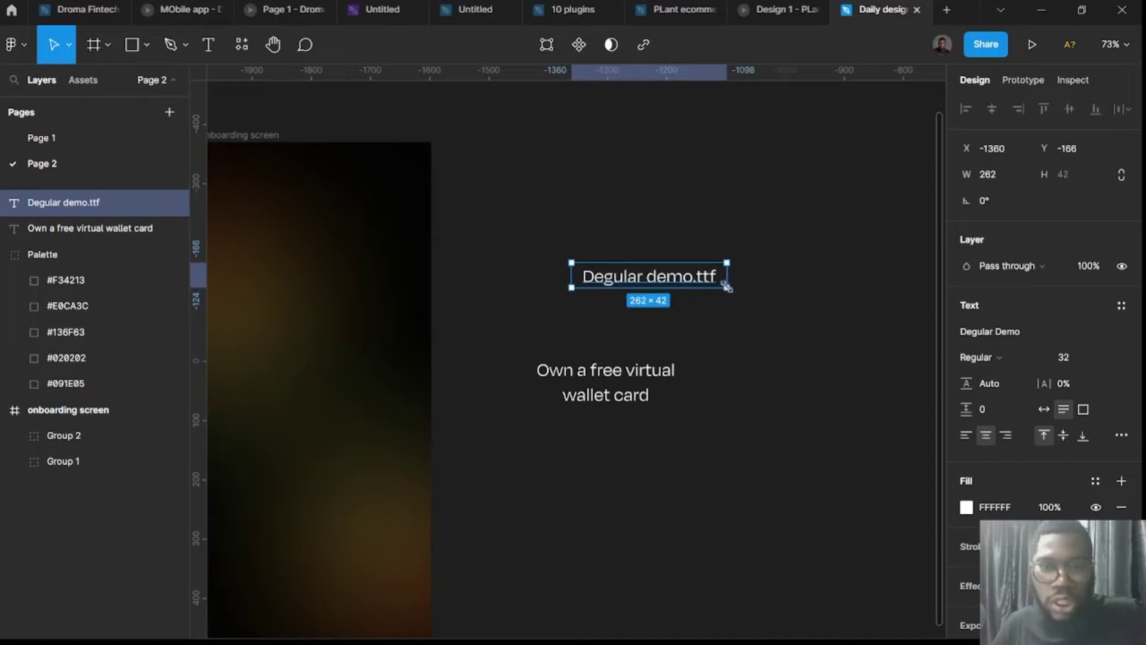
Make the headline bold at size 48, widen it, and move it into the onboarding screen.
click(660, 388)
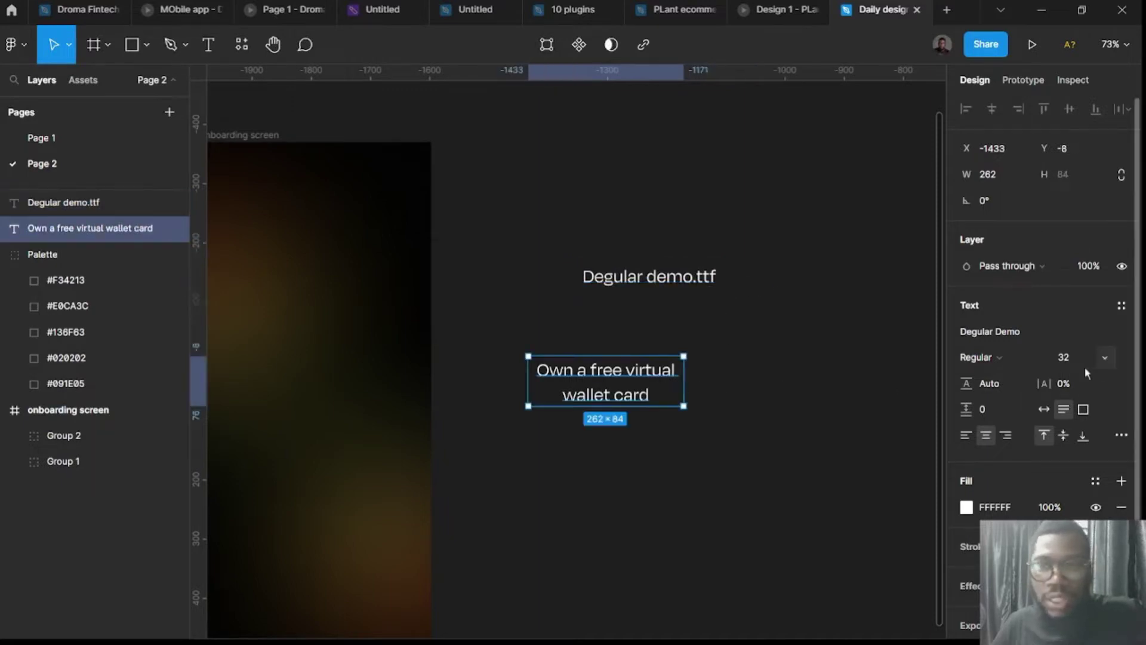
click(1007, 358)
click(998, 428)
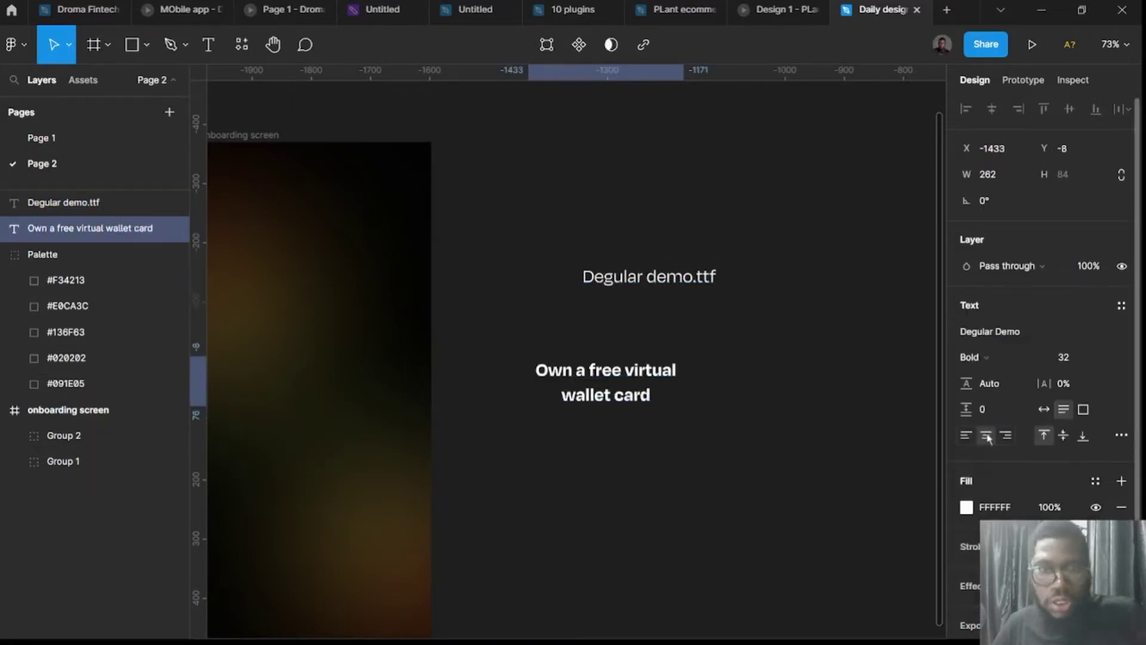
click(1085, 357)
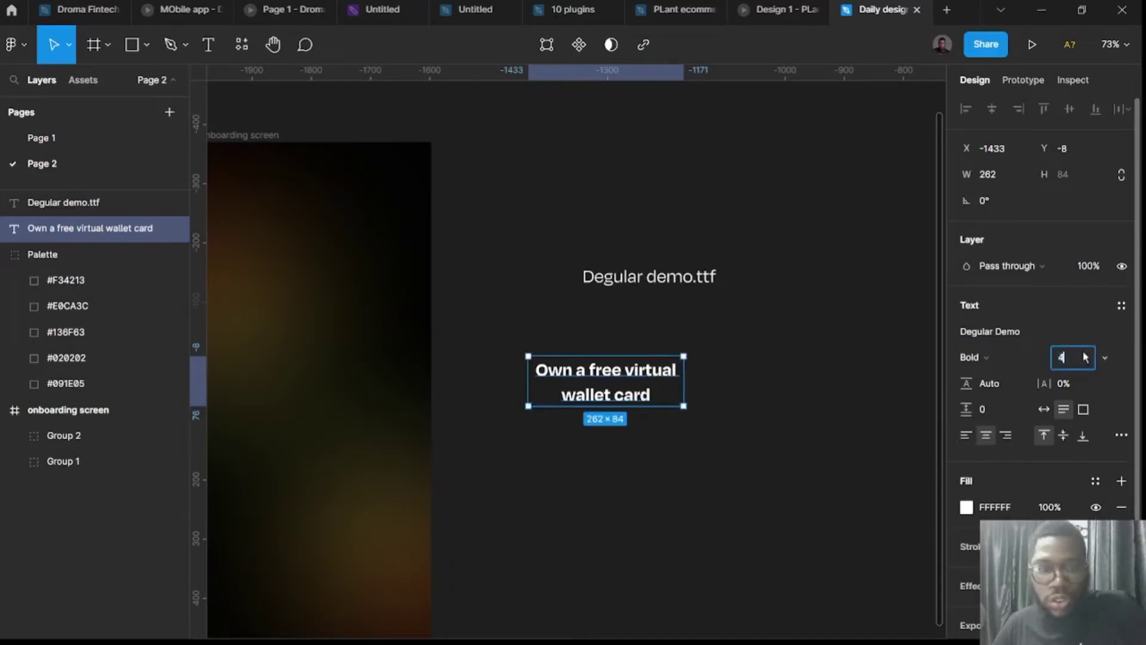
key(Return)
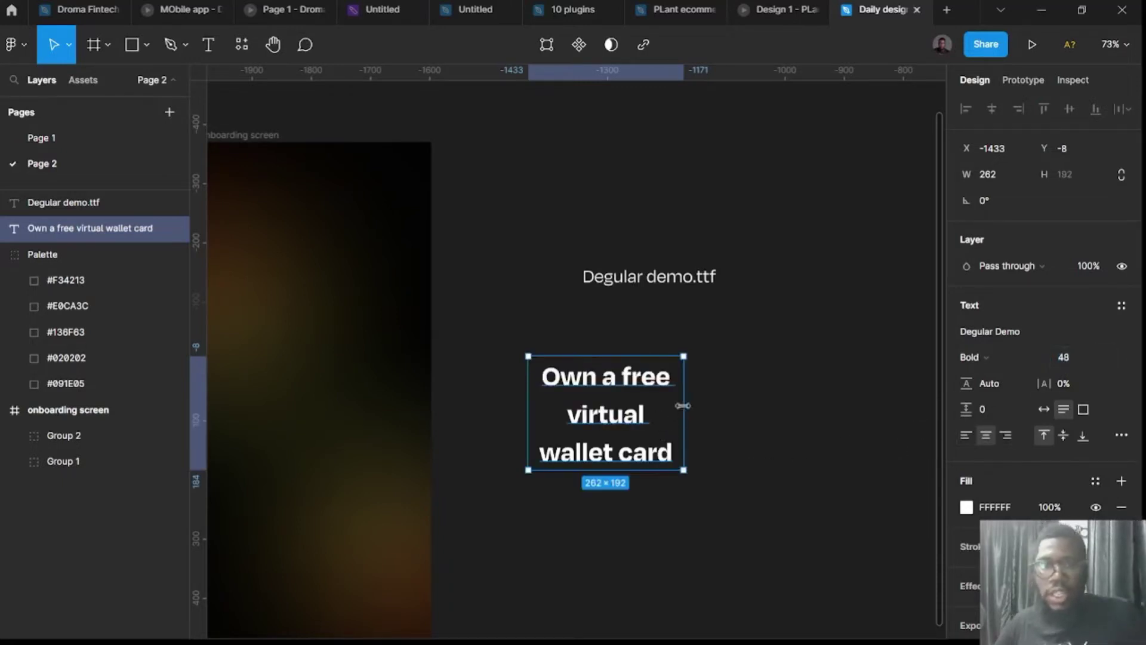
drag(684, 404, 789, 404)
scroll(767, 456, down, 5)
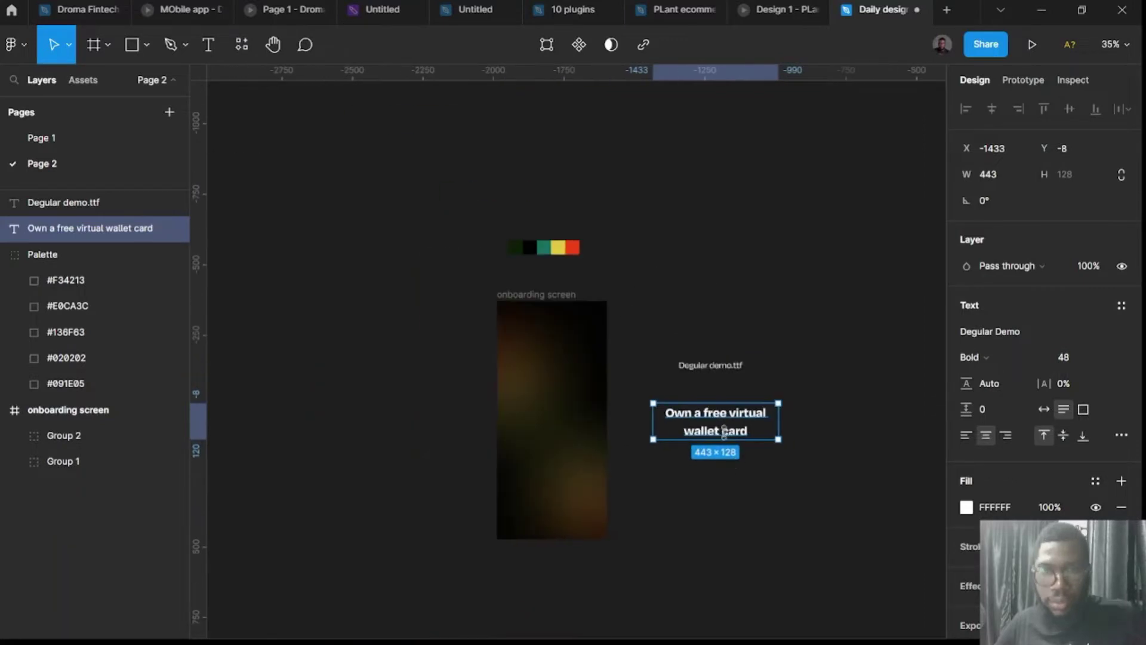
drag(682, 434, 519, 457)
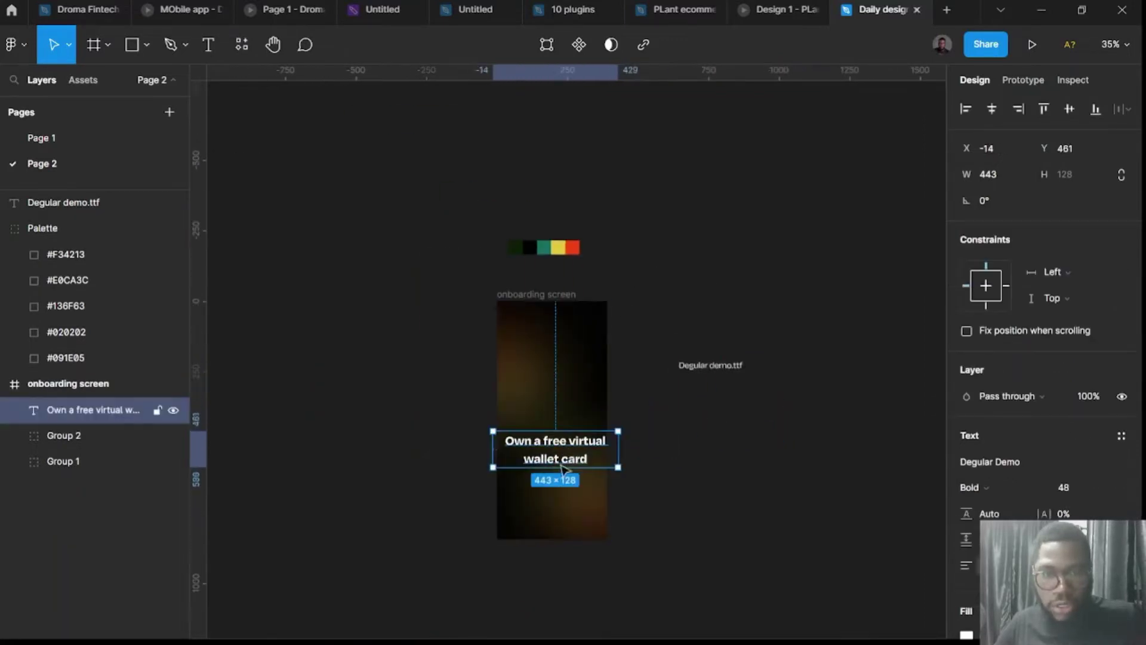
scroll(567, 462, up, 6)
Set the headline to Medium 40, narrow it to wrap, and tighten line height to 83.7%.
click(1070, 493)
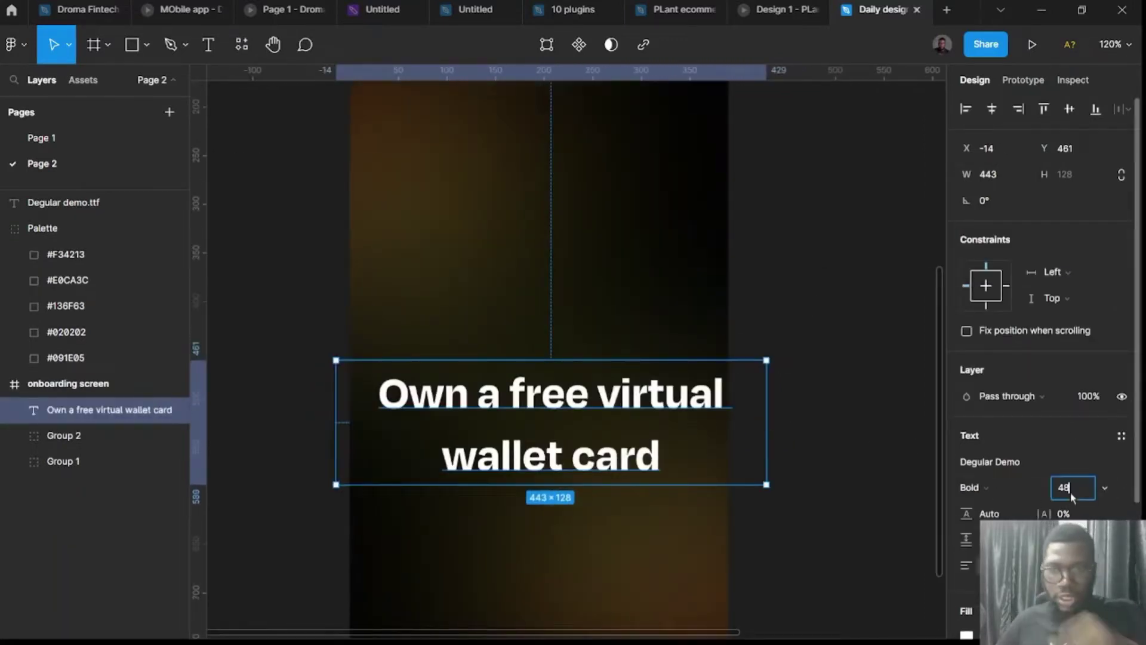
key(Return)
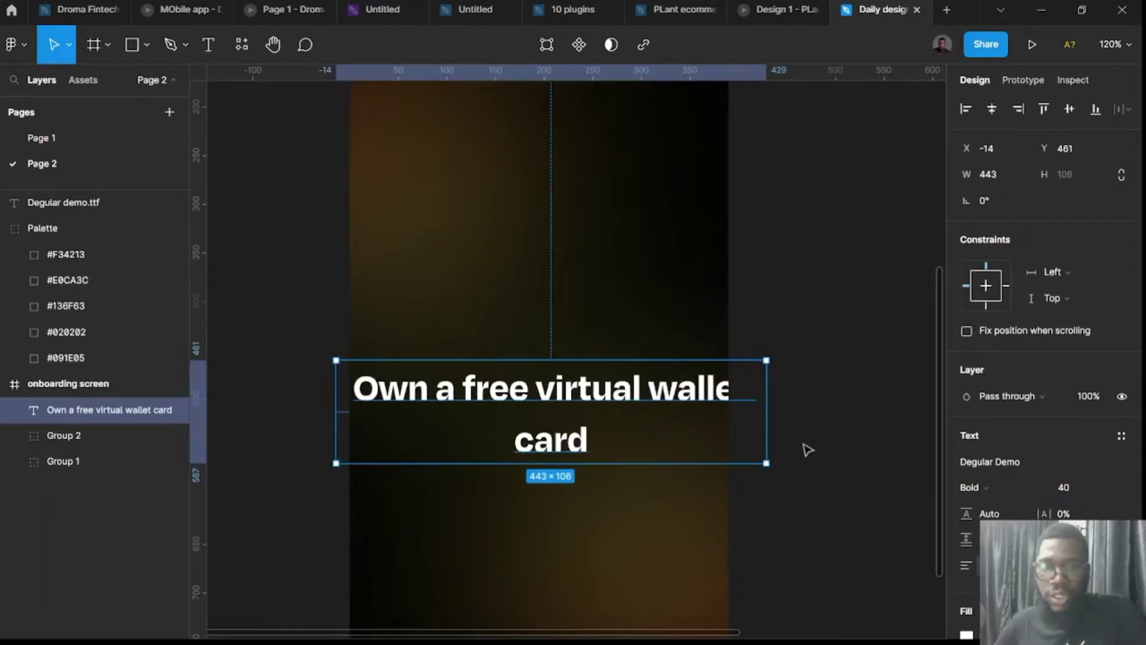
drag(765, 390, 676, 384)
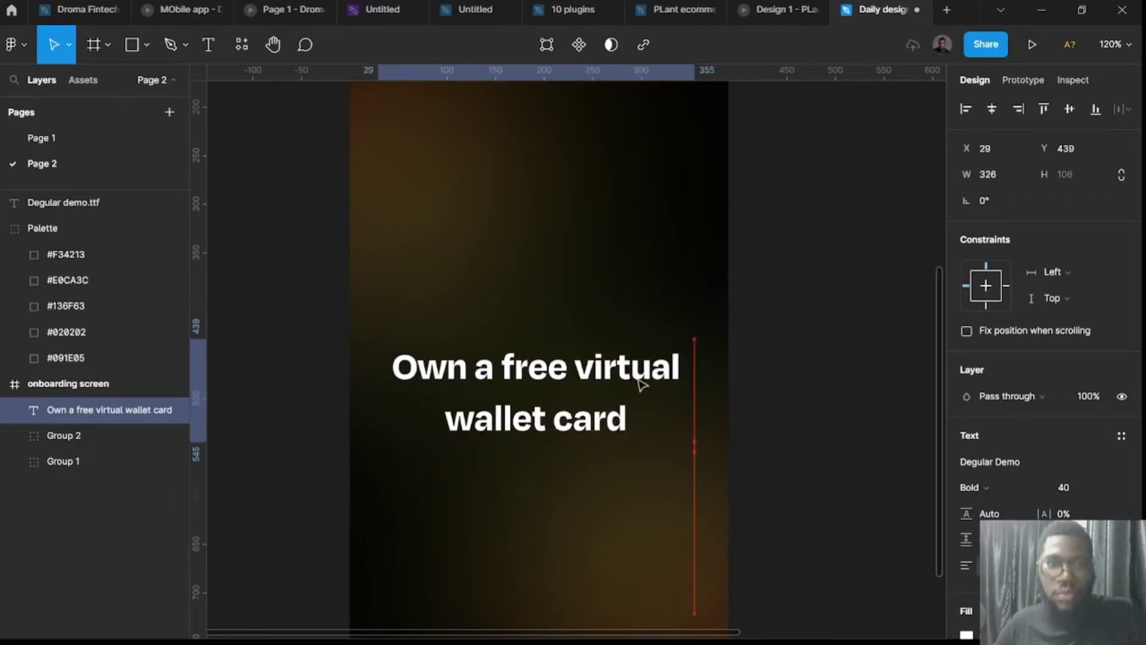
click(998, 488)
click(985, 408)
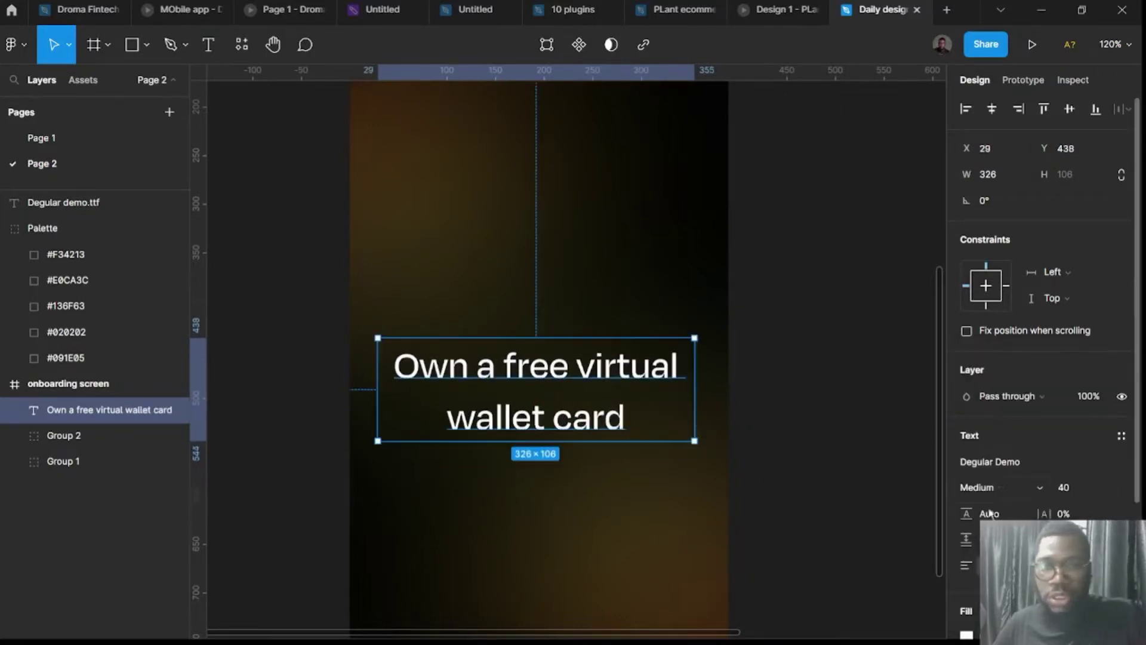
scroll(515, 391, up, 5)
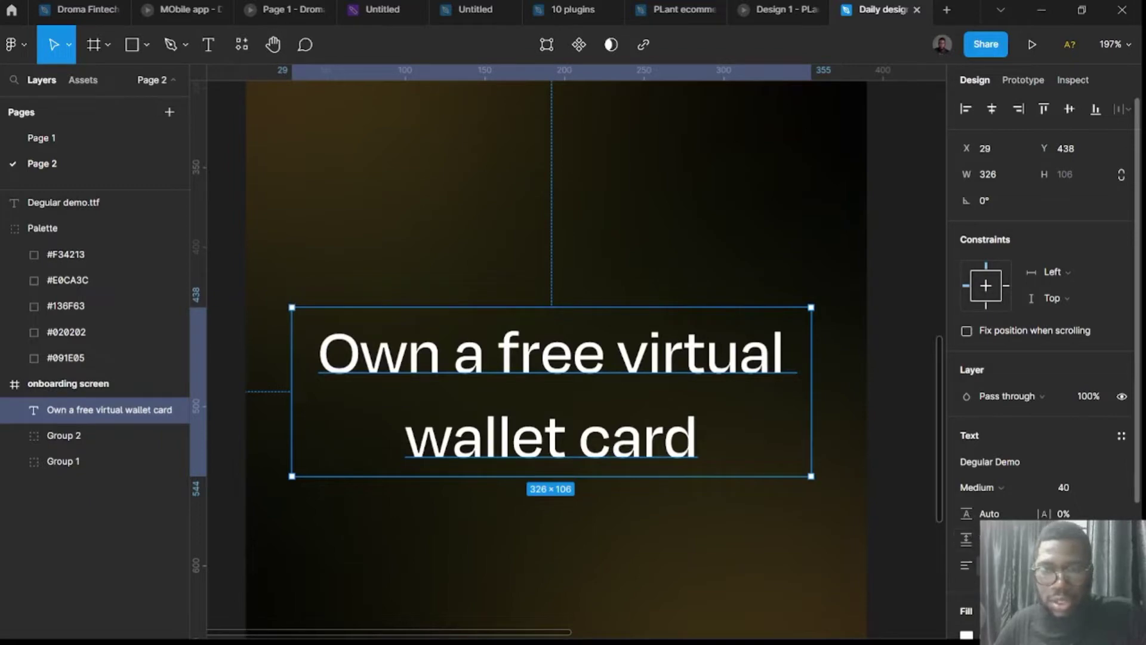
drag(967, 513, 890, 514)
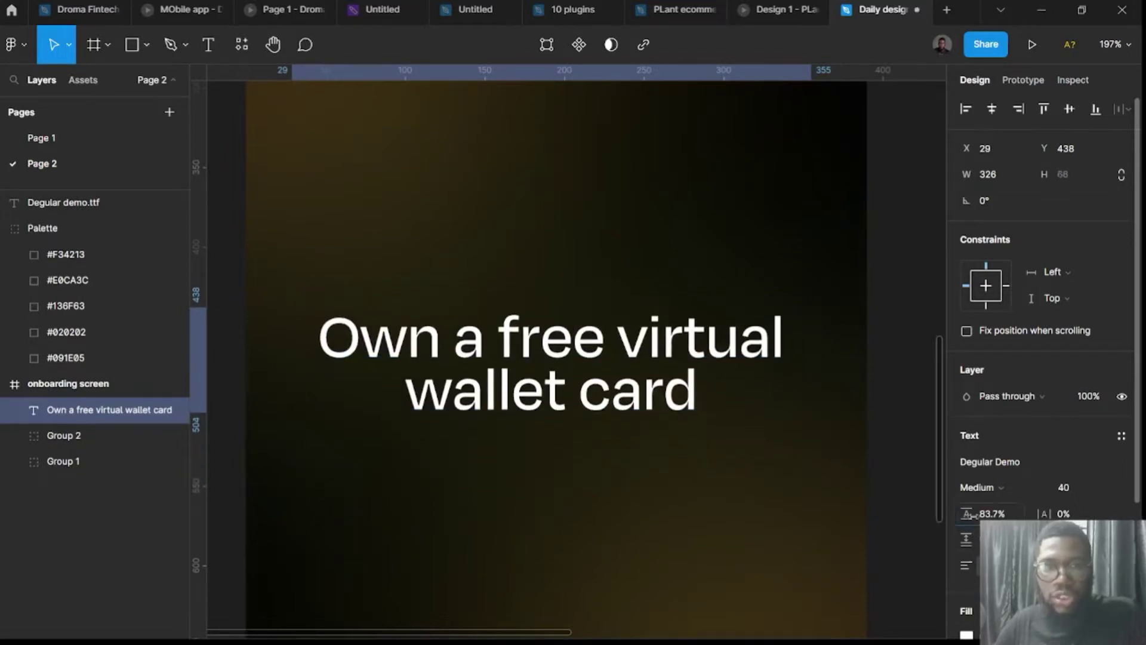
click(909, 512)
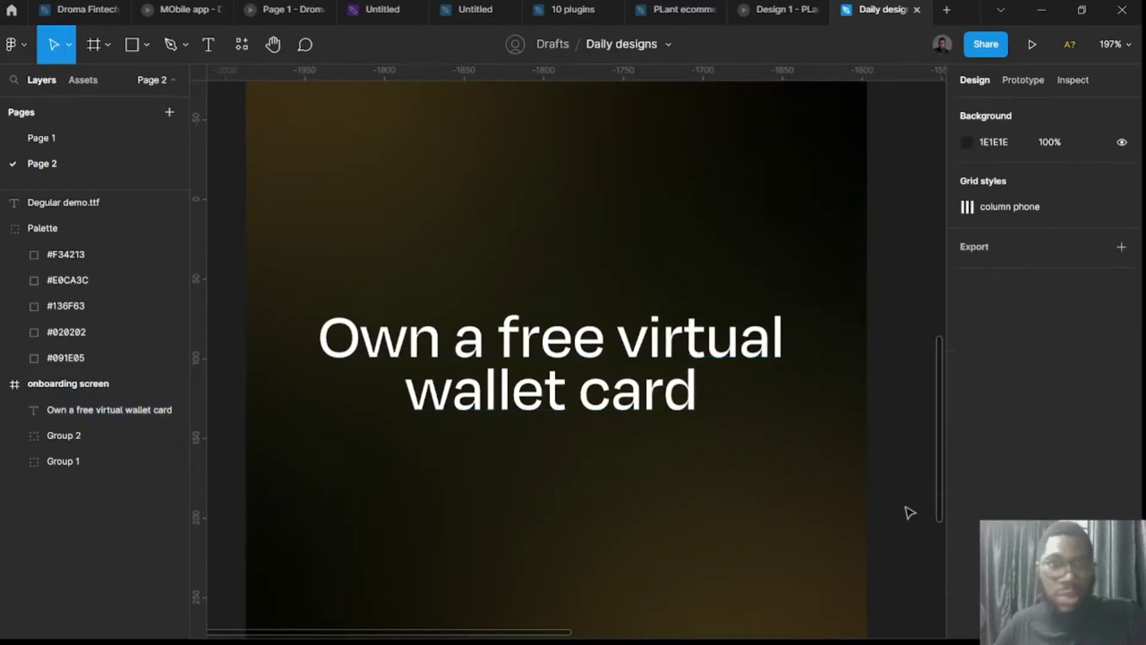
Duplicate the headline just below the original.
ctrl+scroll(910, 512, down, 5)
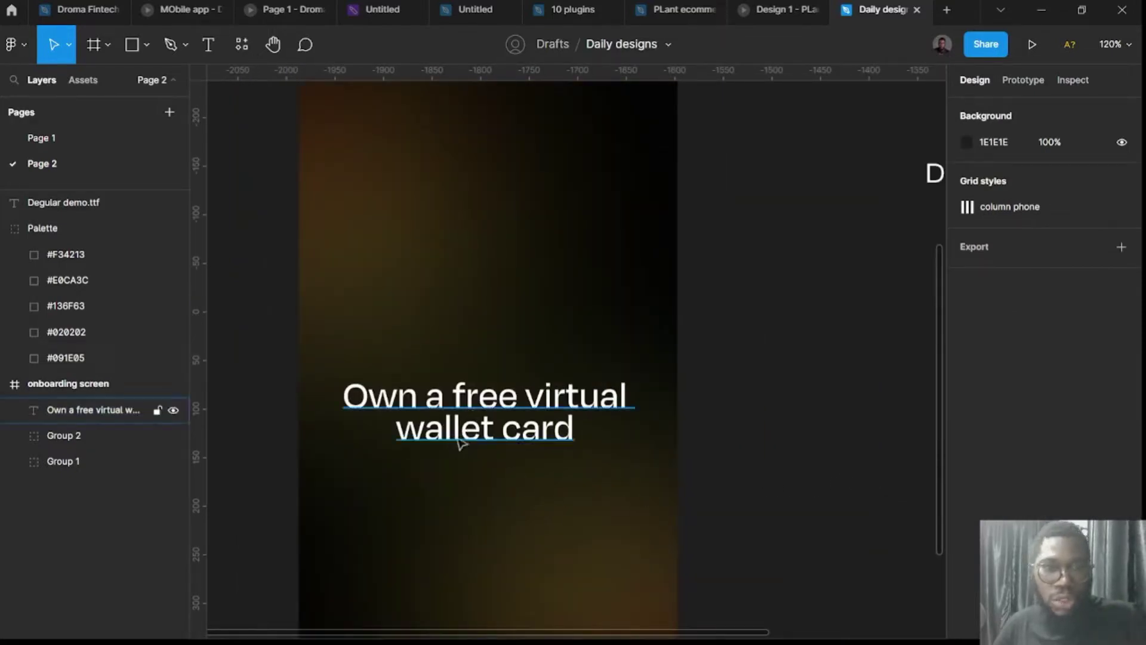
click(503, 428)
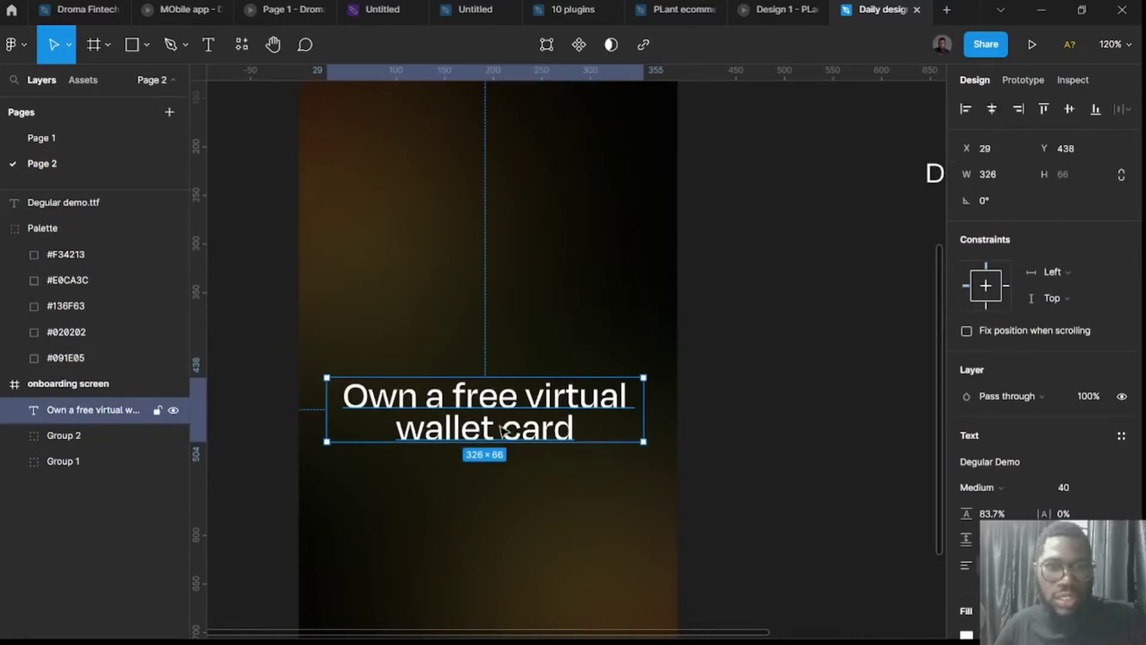
scroll(503, 428, down, 3)
drag(501, 317, 508, 412)
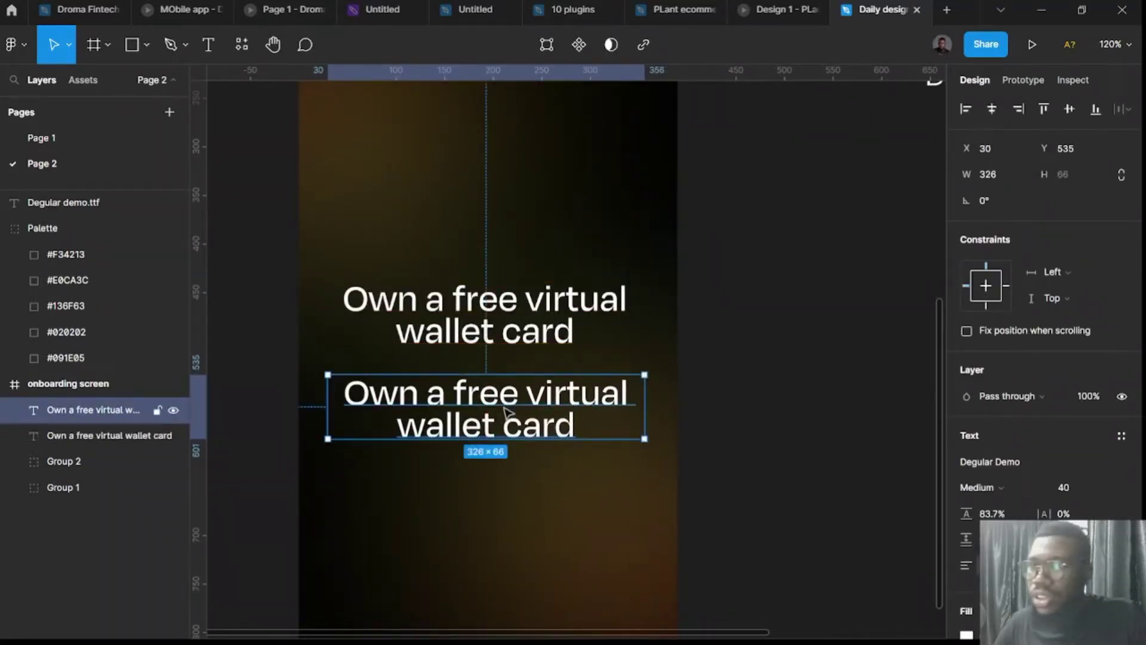
Change the duplicate's text to 'Create and own a virtual card'.
double_click(506, 411)
text(C)
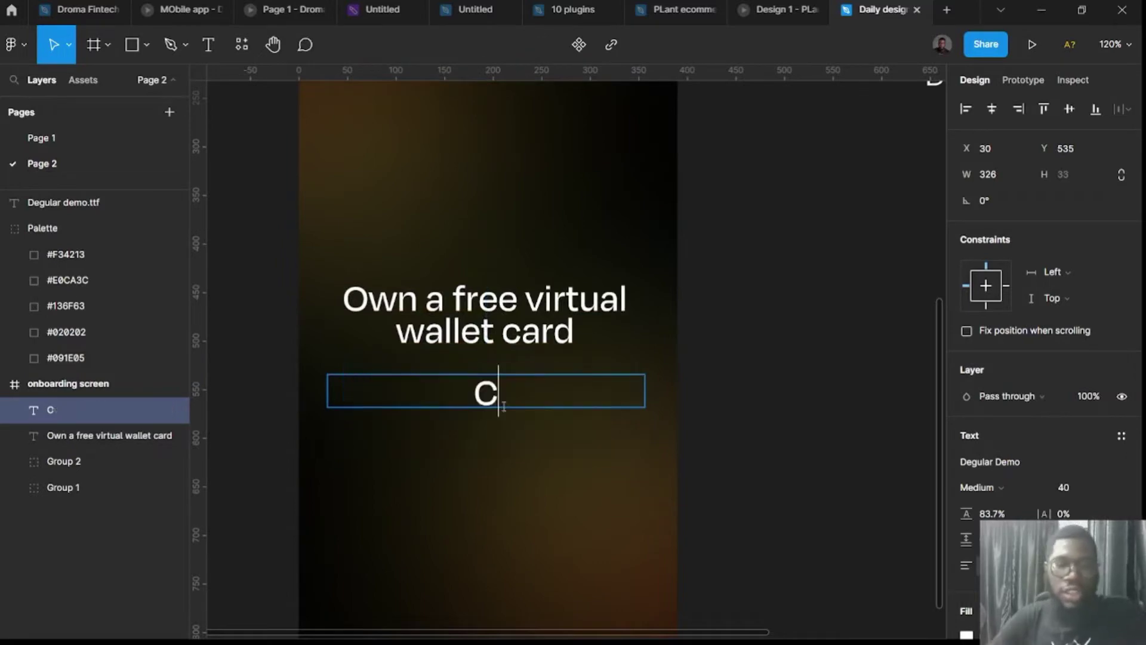
text(reate and ow)
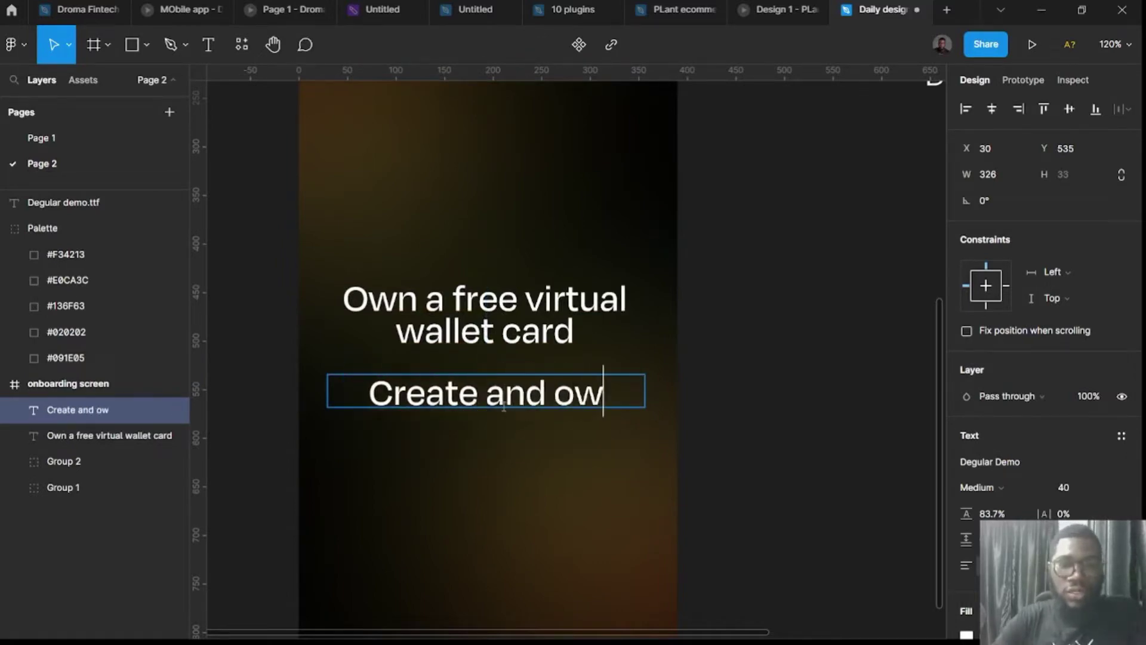
text(n a vir)
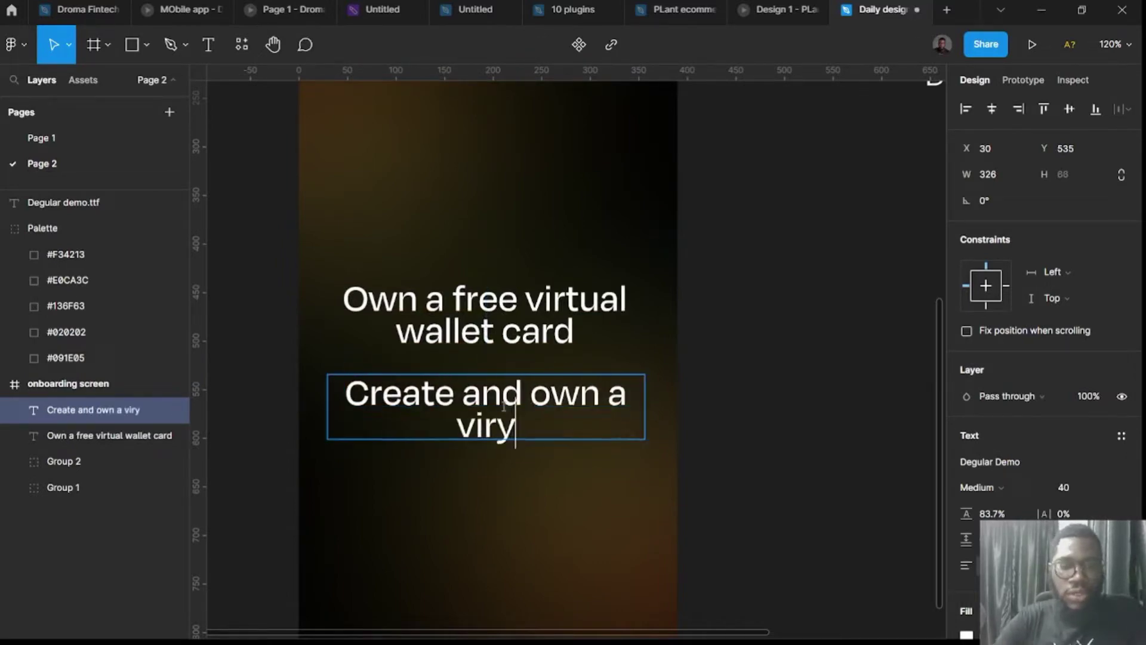
text(tual card)
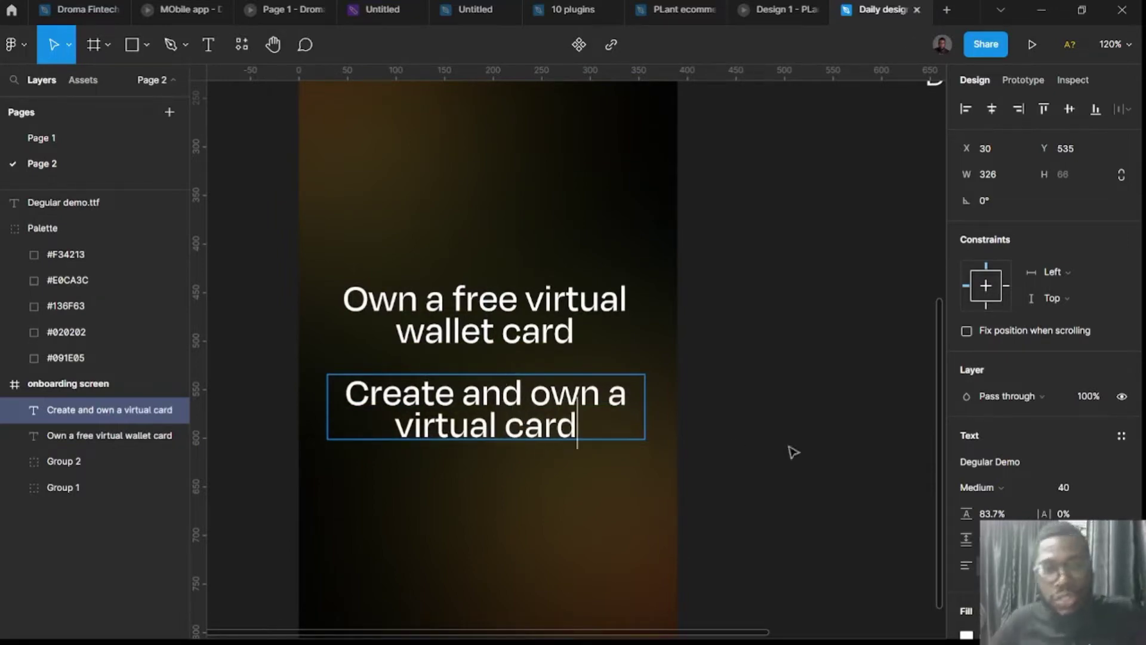
key(Escape)
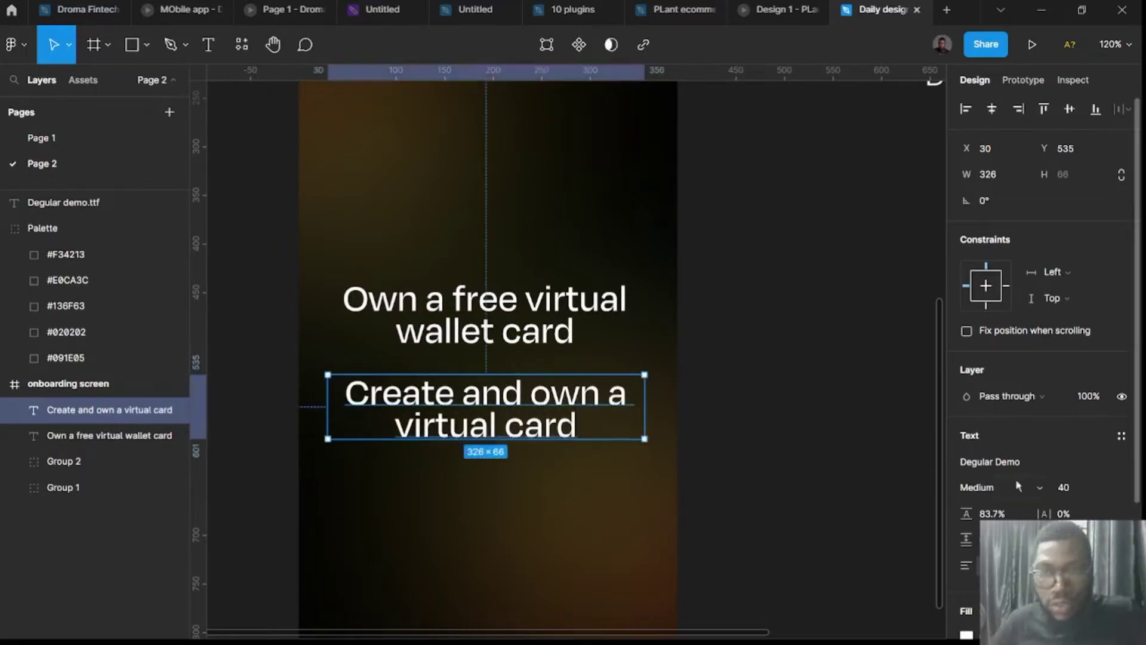
Set the subtitle to Regular weight at font size 16.
click(1073, 488)
text(18)
key(Return)
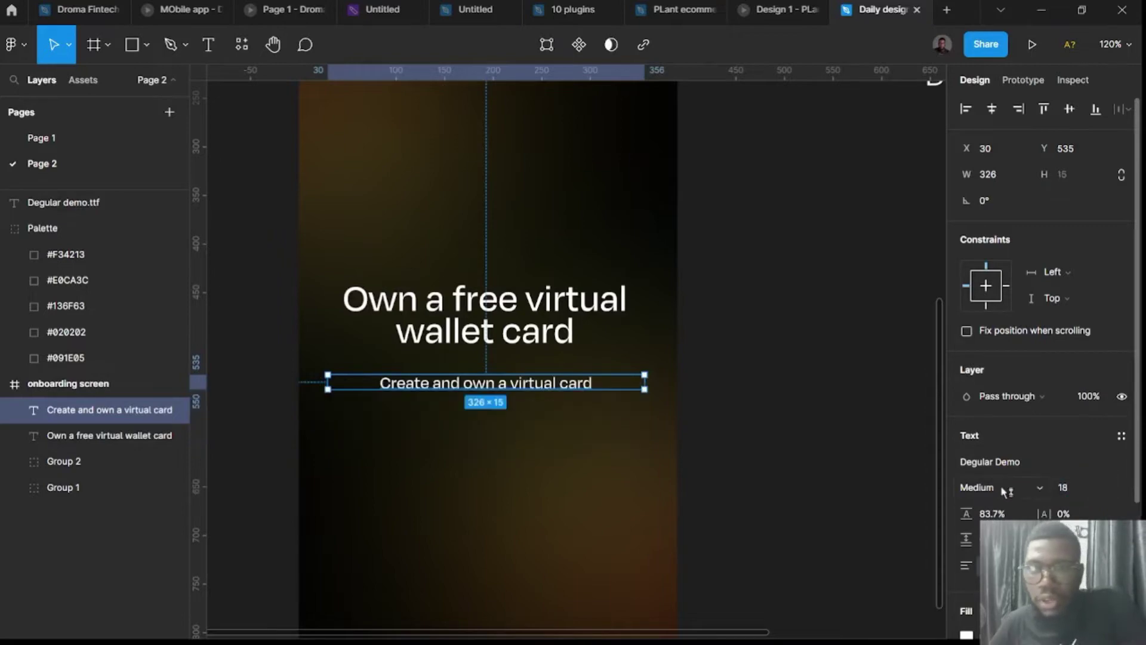
click(1000, 488)
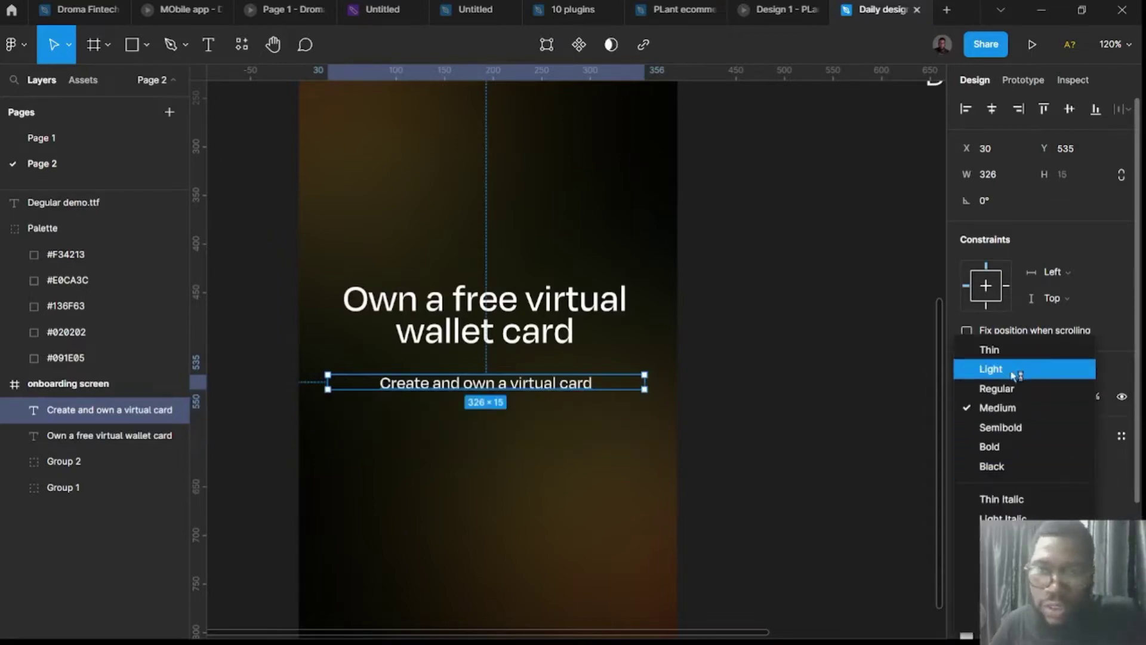
click(1017, 388)
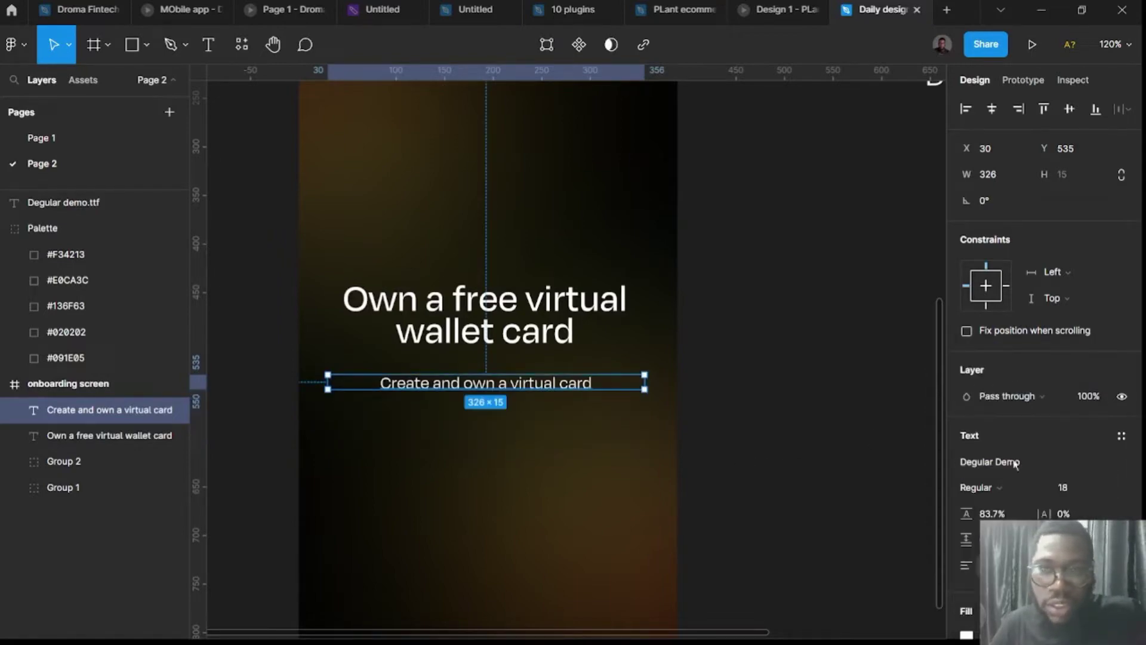
click(1070, 494)
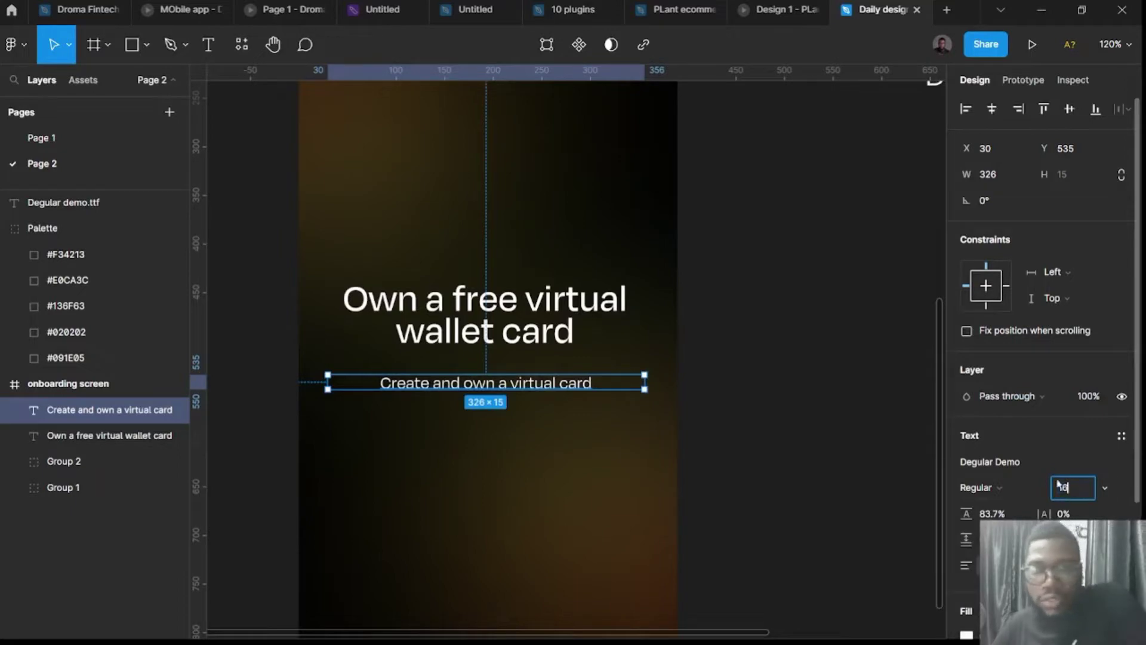
key(Return)
key(Escape)
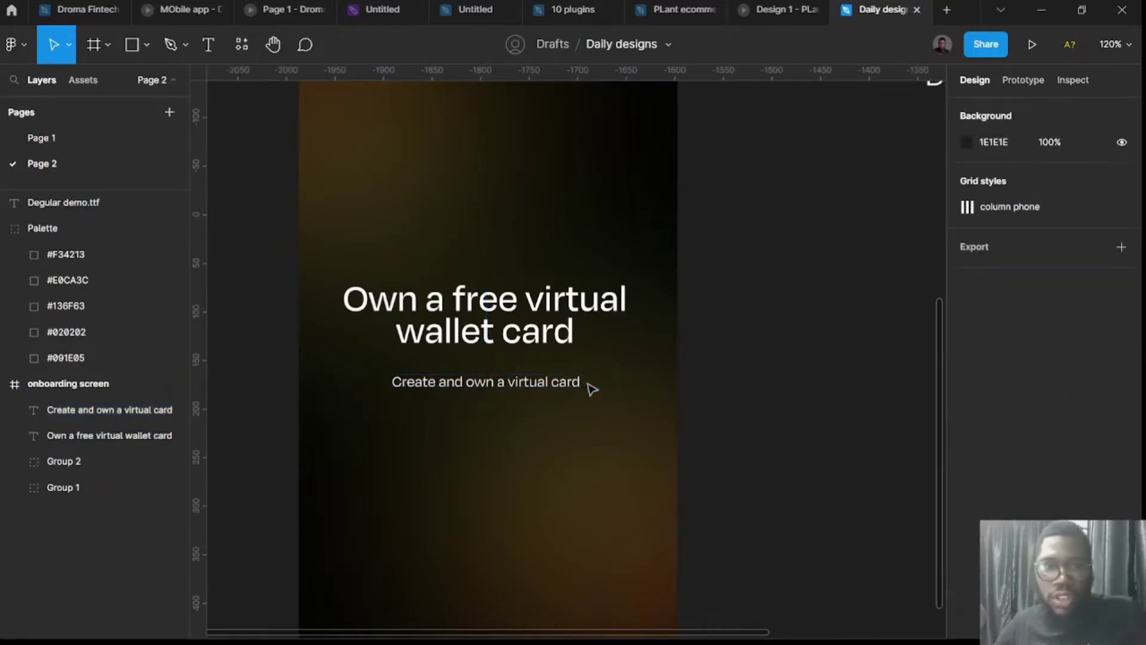
click(590, 387)
Extend the subtitle with 'and manage your finances and transactions on a daily basis.'.
click(588, 386)
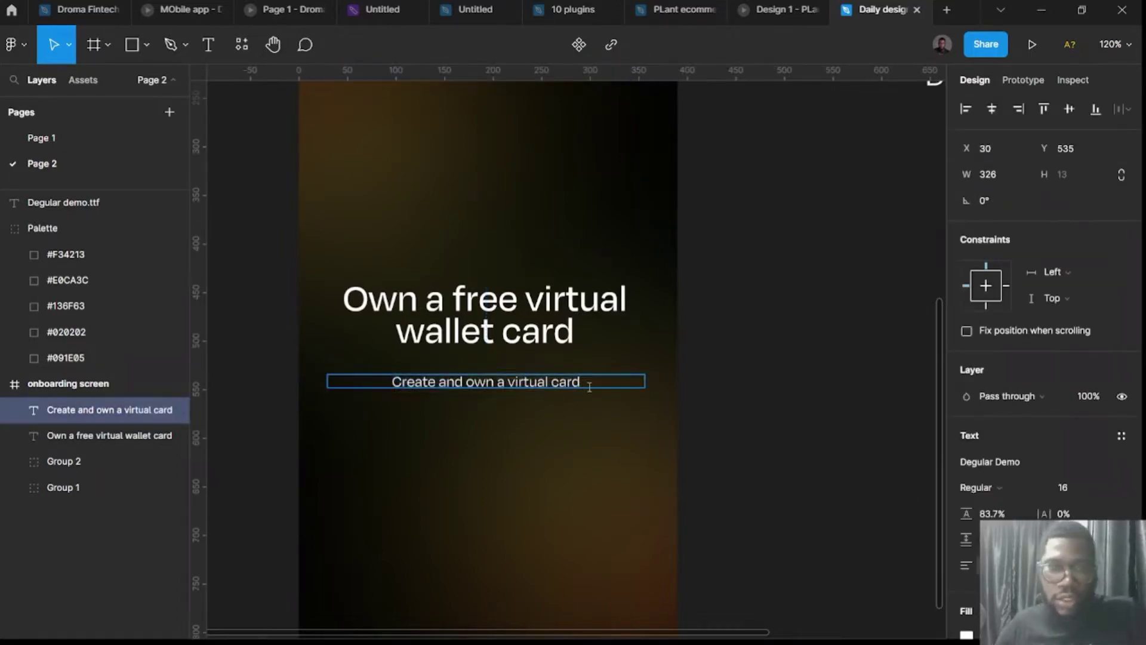
text(and manage)
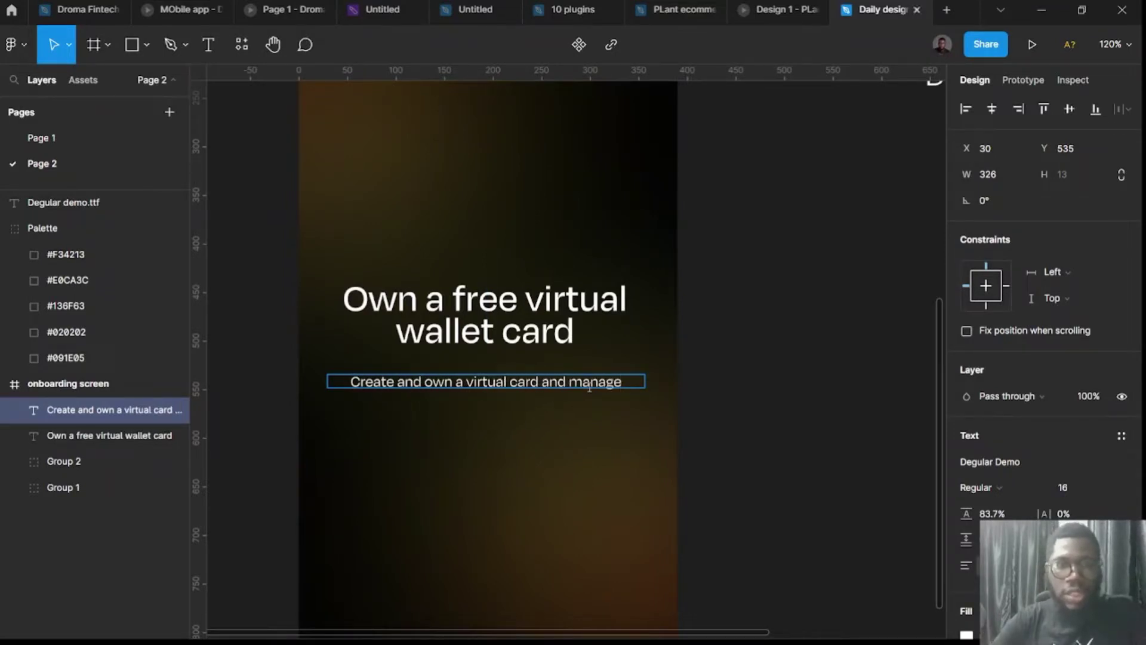
text( your fina)
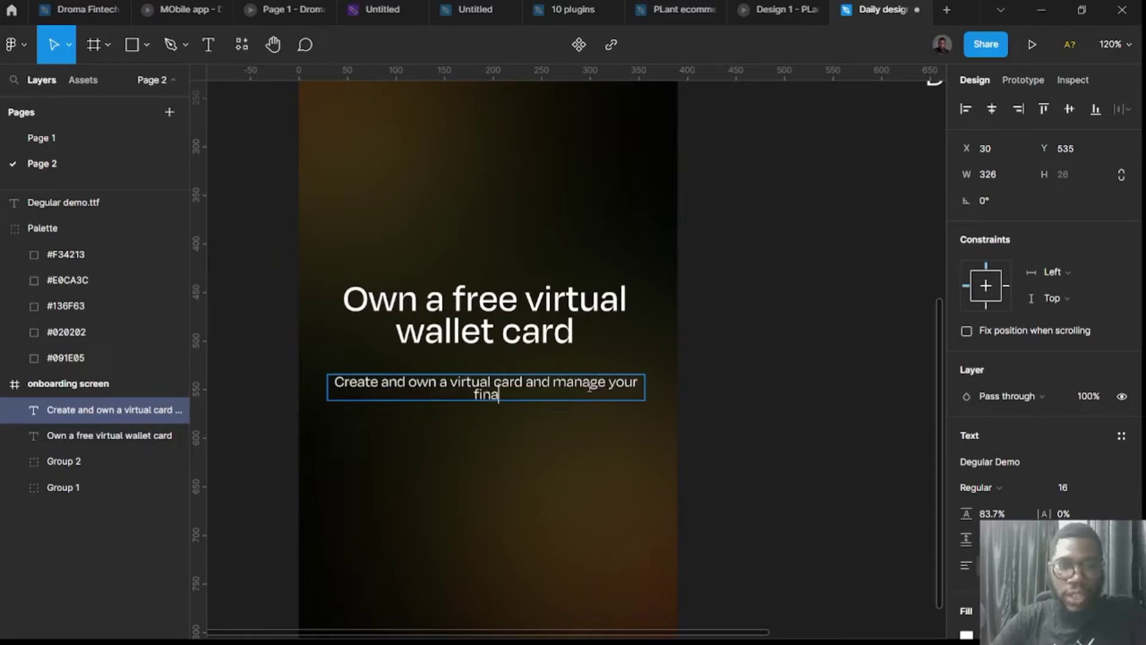
text(nces and tra)
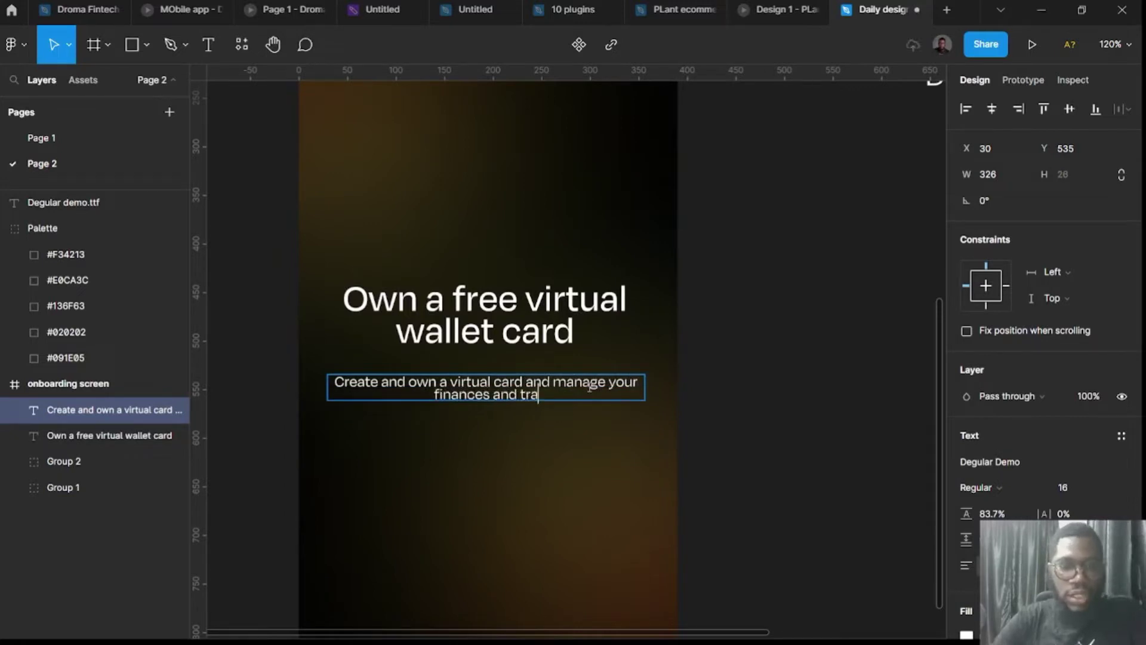
text(nsactions o)
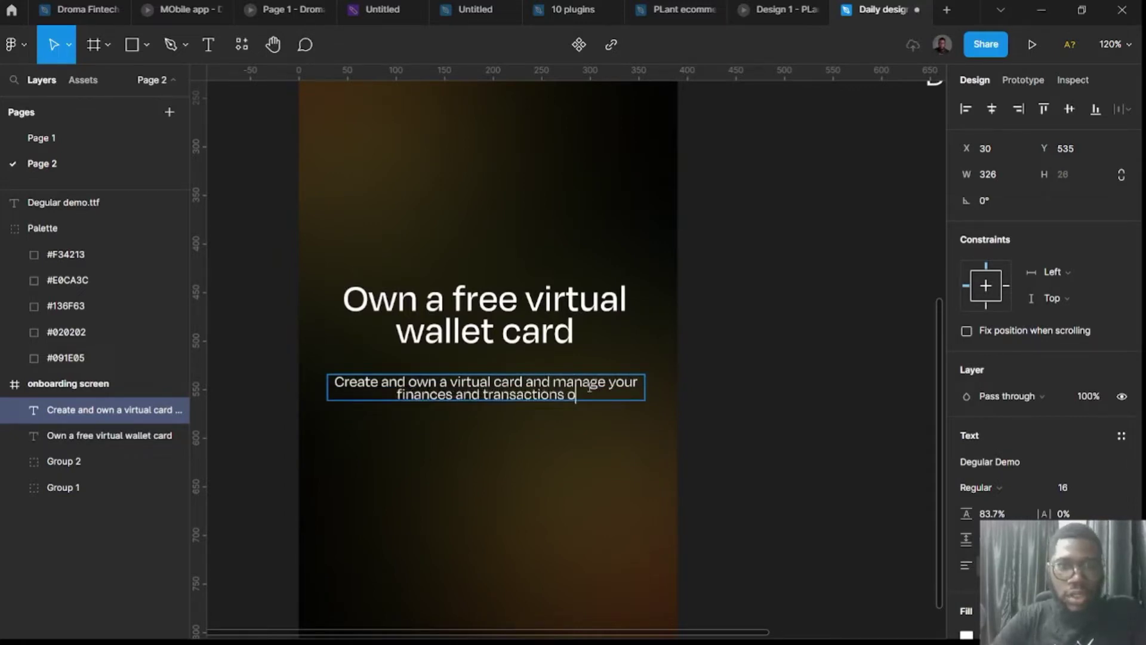
text(n a daily)
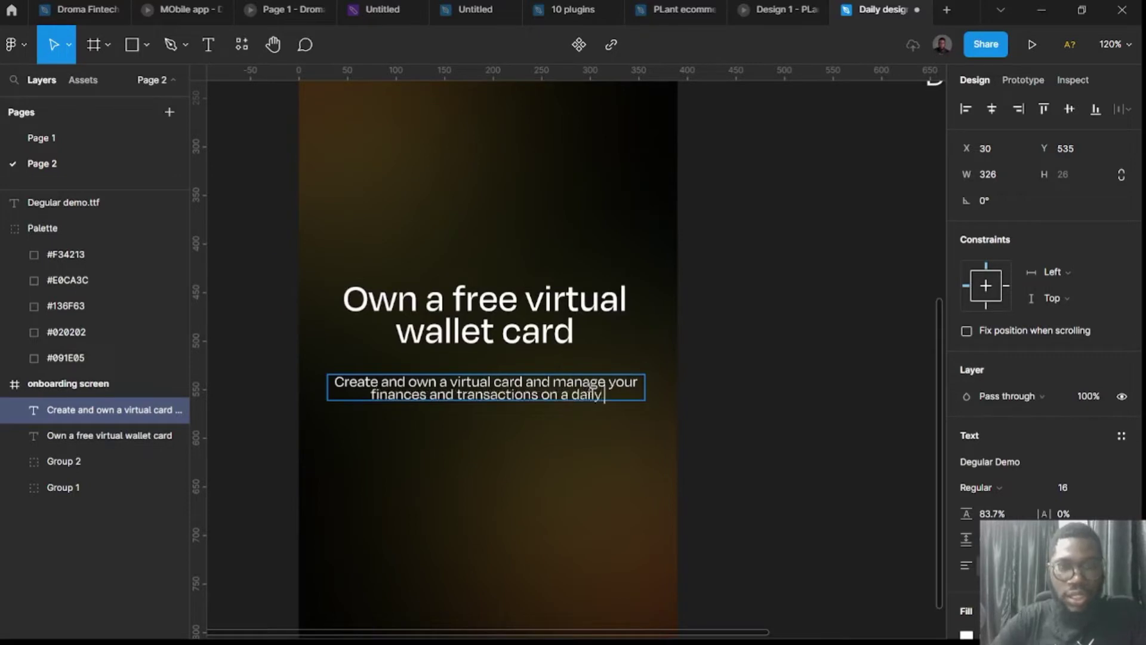
text( basis)
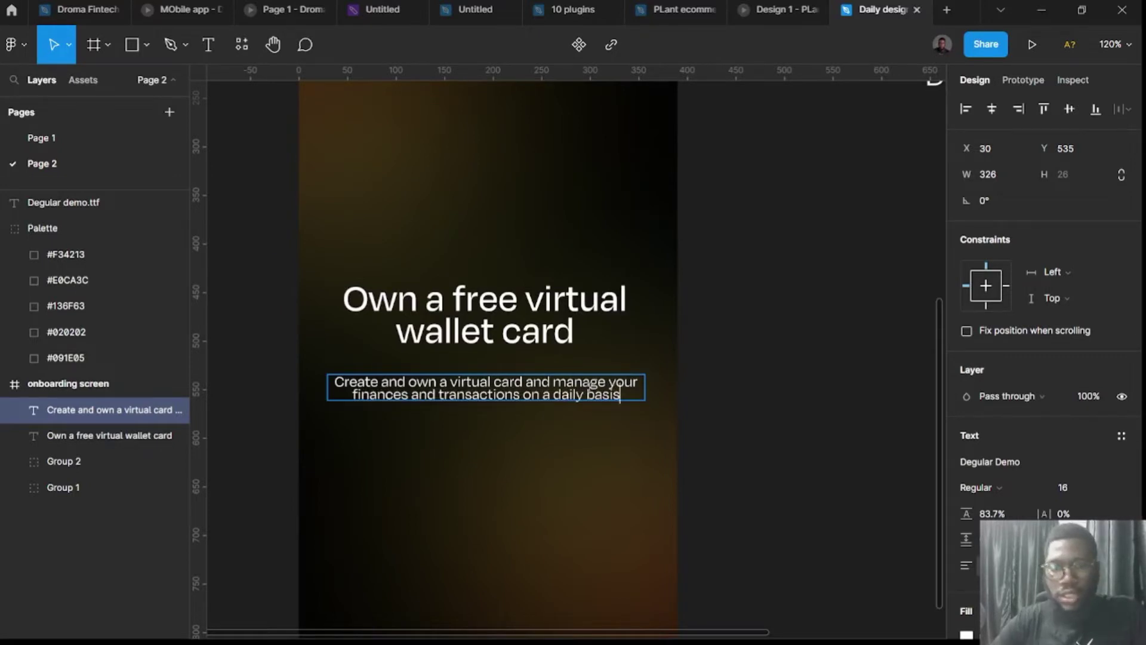
text(.)
key(Escape)
key(Escape)
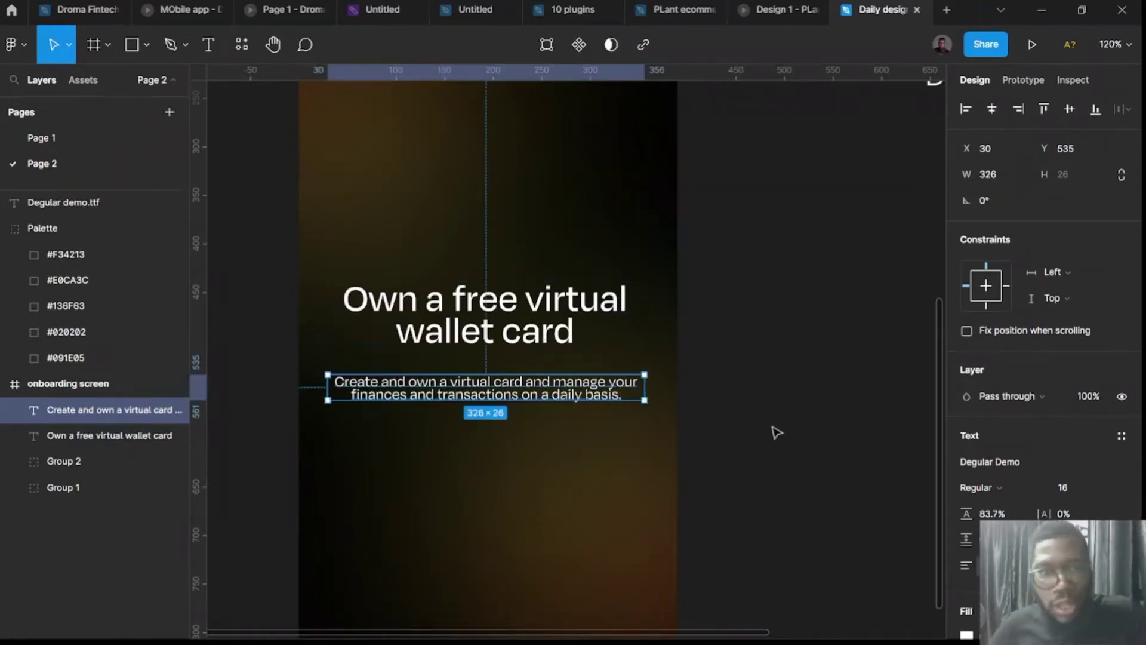
scroll(721, 462, down, 3)
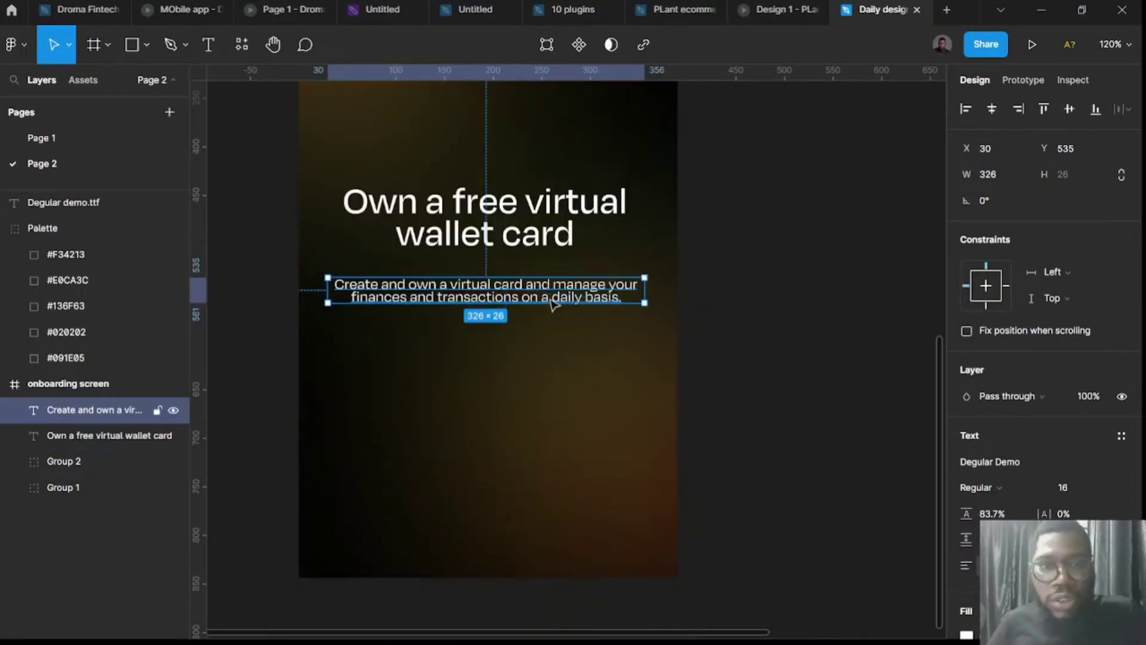
Move the paragraph up under the heading, set it in Lato, and widen it to 350.
drag(552, 305, 552, 284)
click(546, 231)
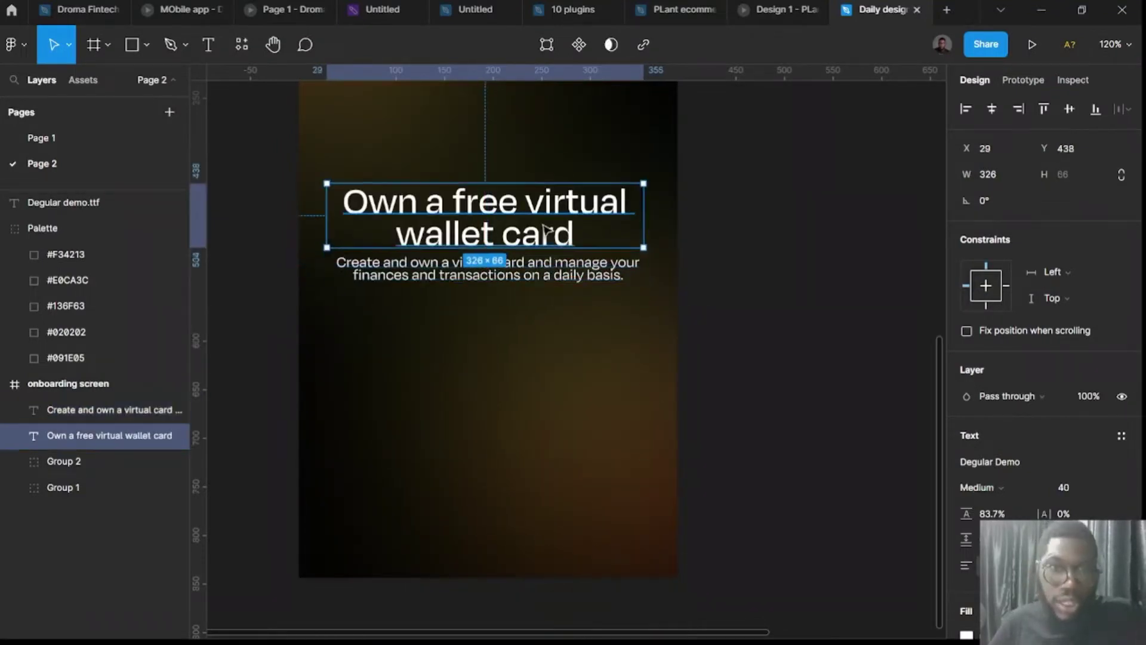
click(576, 277)
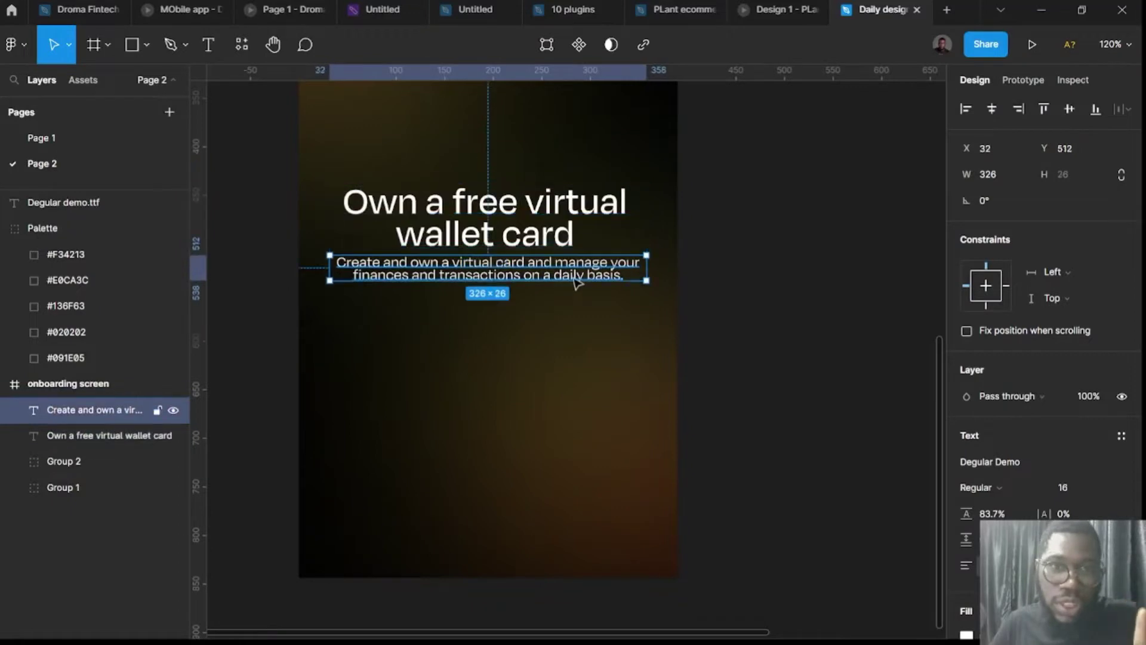
click(1063, 471)
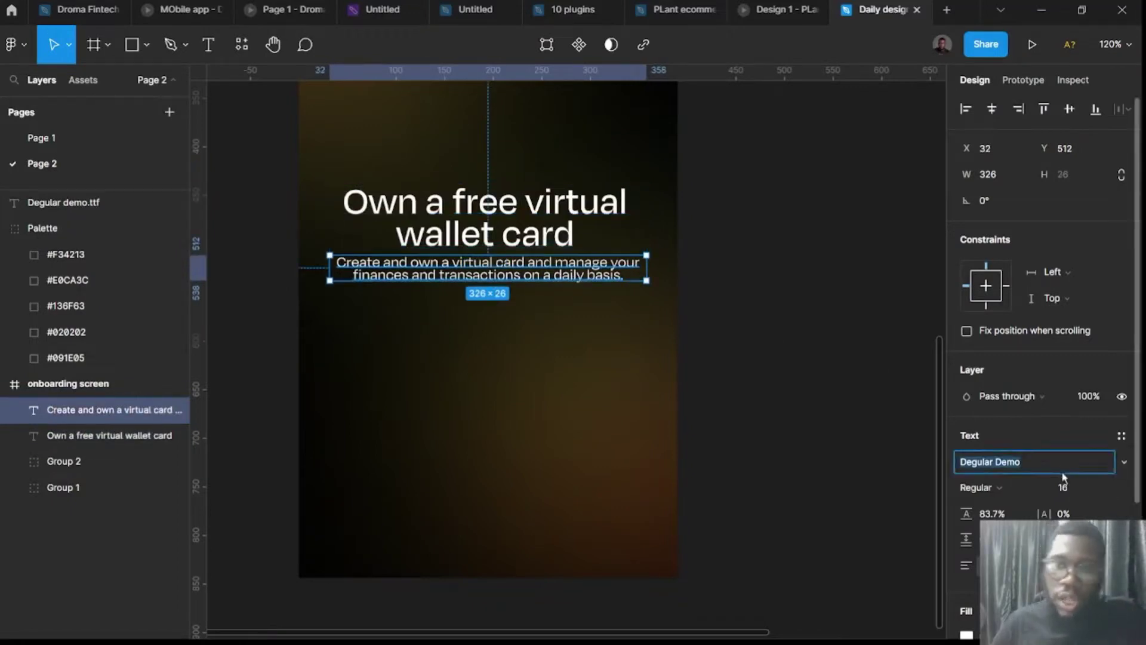
text(Lato)
key(Return)
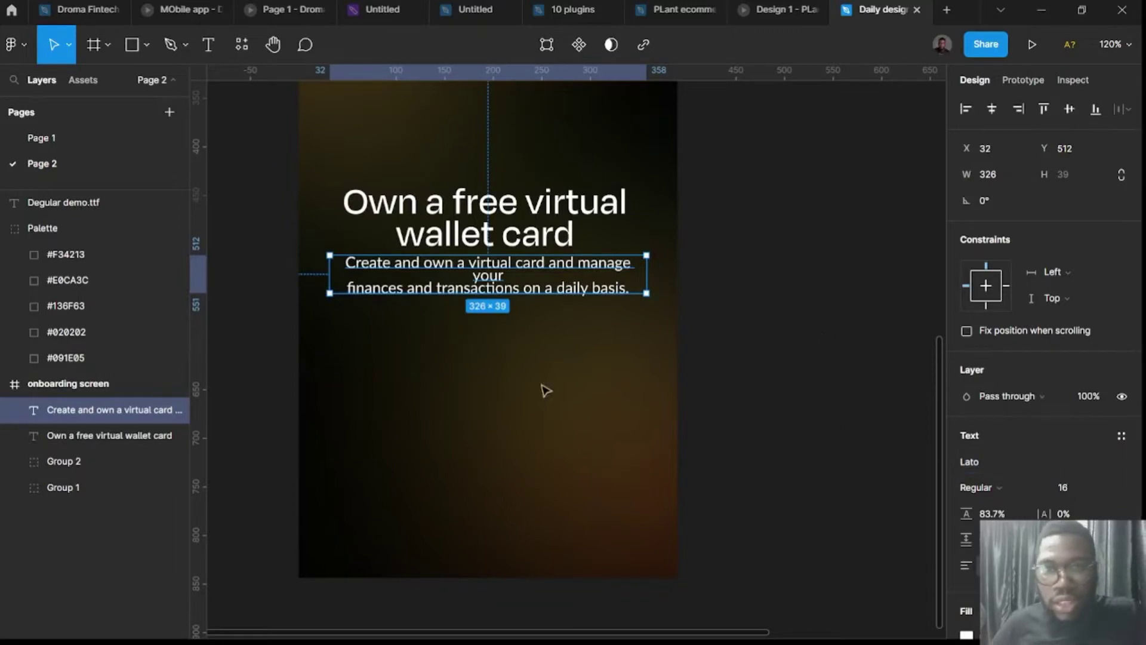
scroll(524, 289, up, 3)
scroll(525, 227, down, 3)
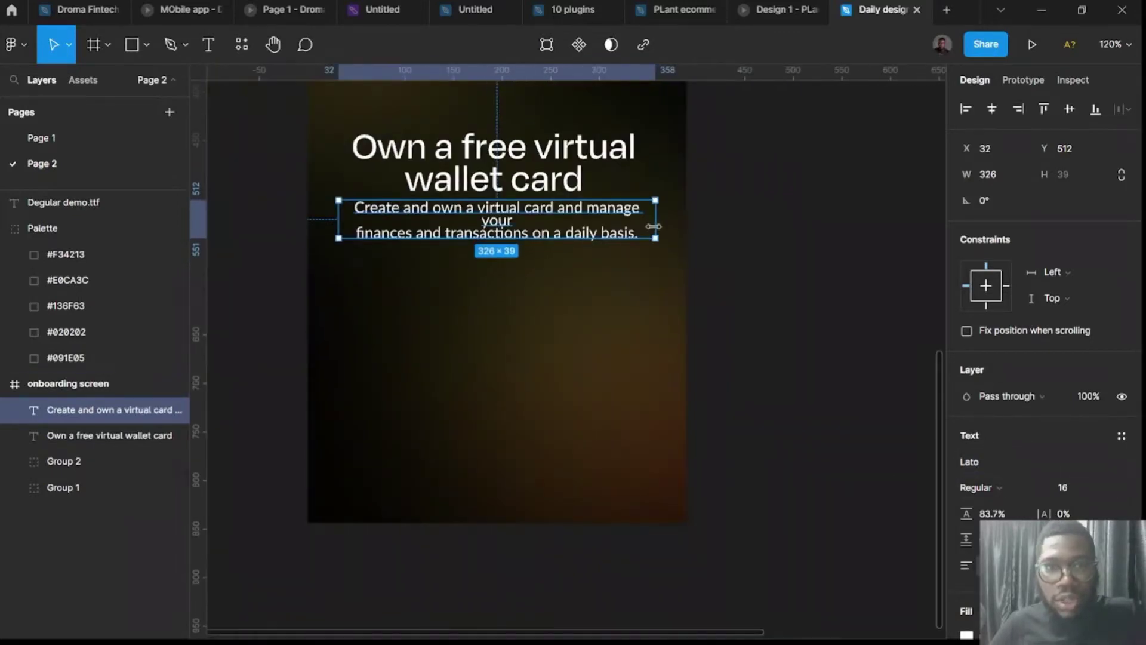
drag(662, 225, 690, 219)
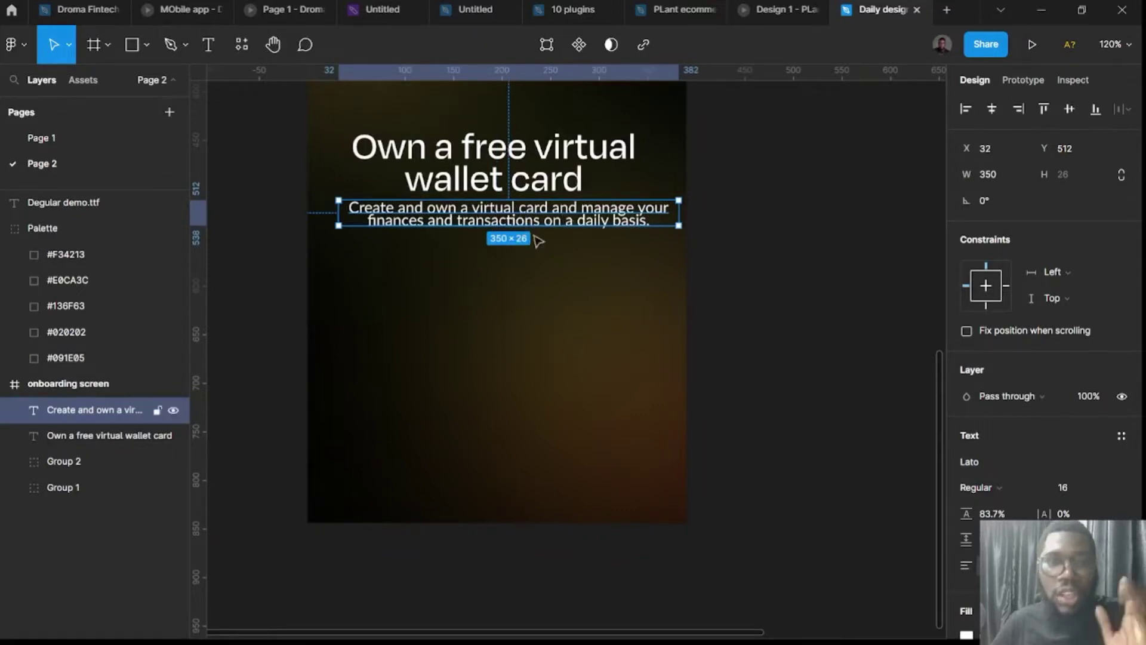
Give the paragraph 126.7% line height, Regular weight and font size 15.
click(525, 161)
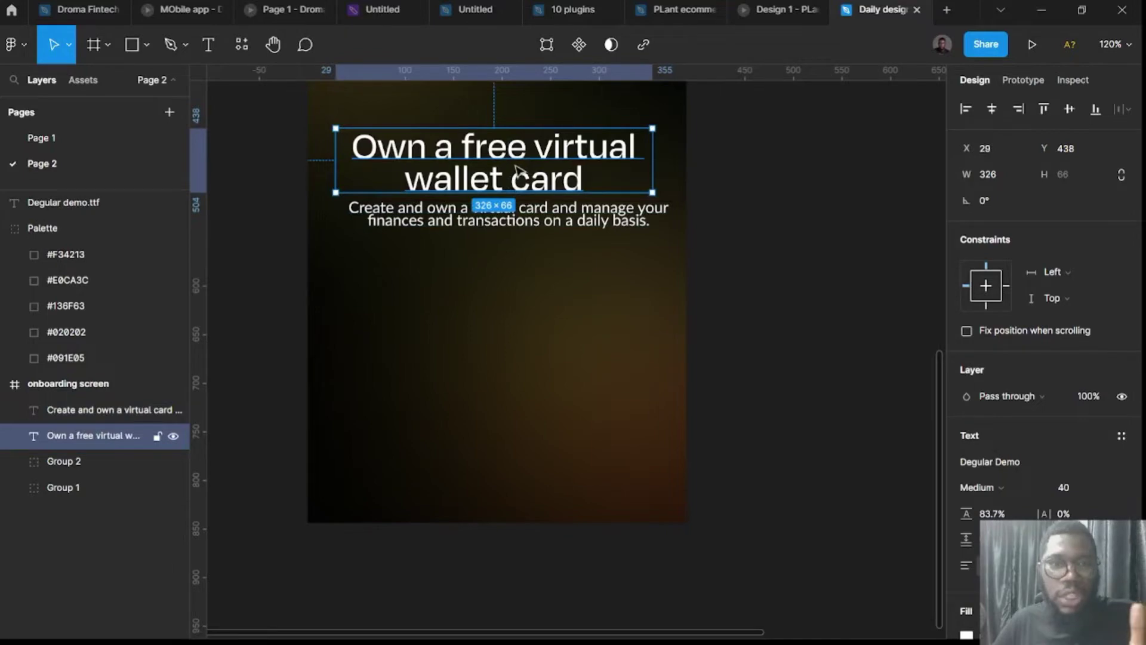
click(527, 221)
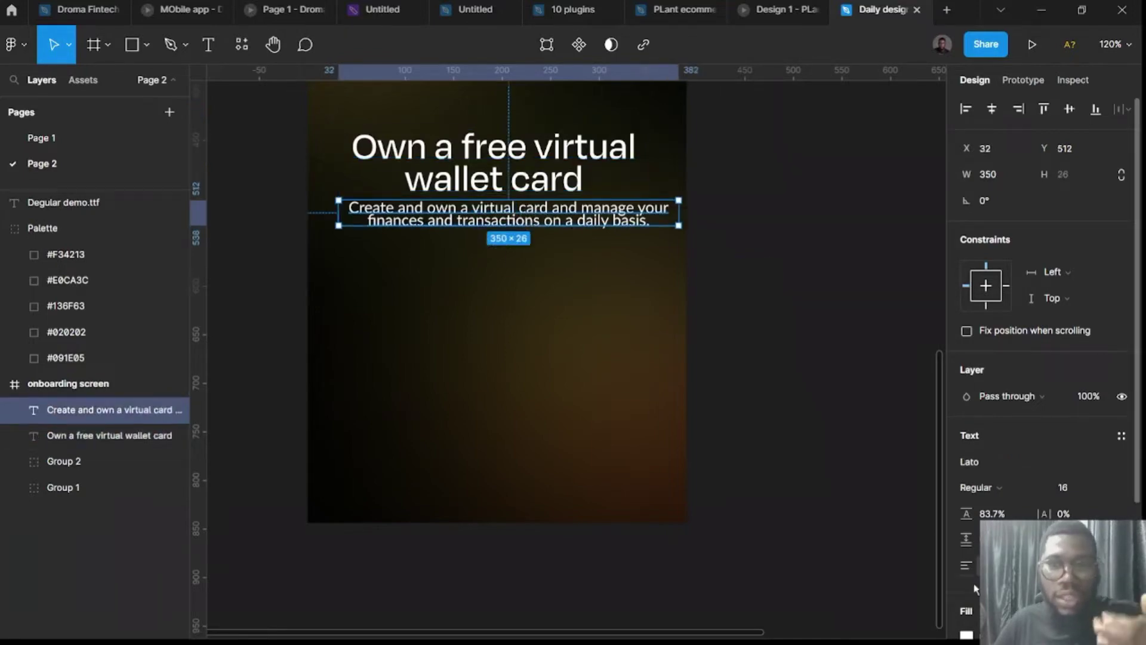
drag(958, 519, 975, 540)
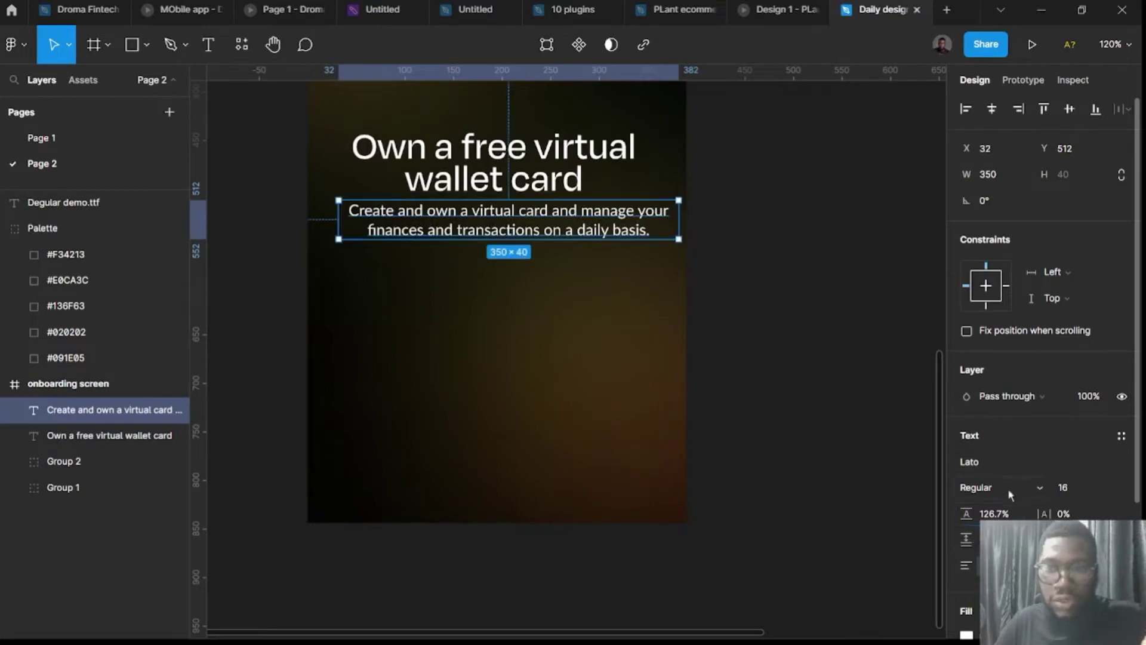
click(1026, 488)
click(1002, 308)
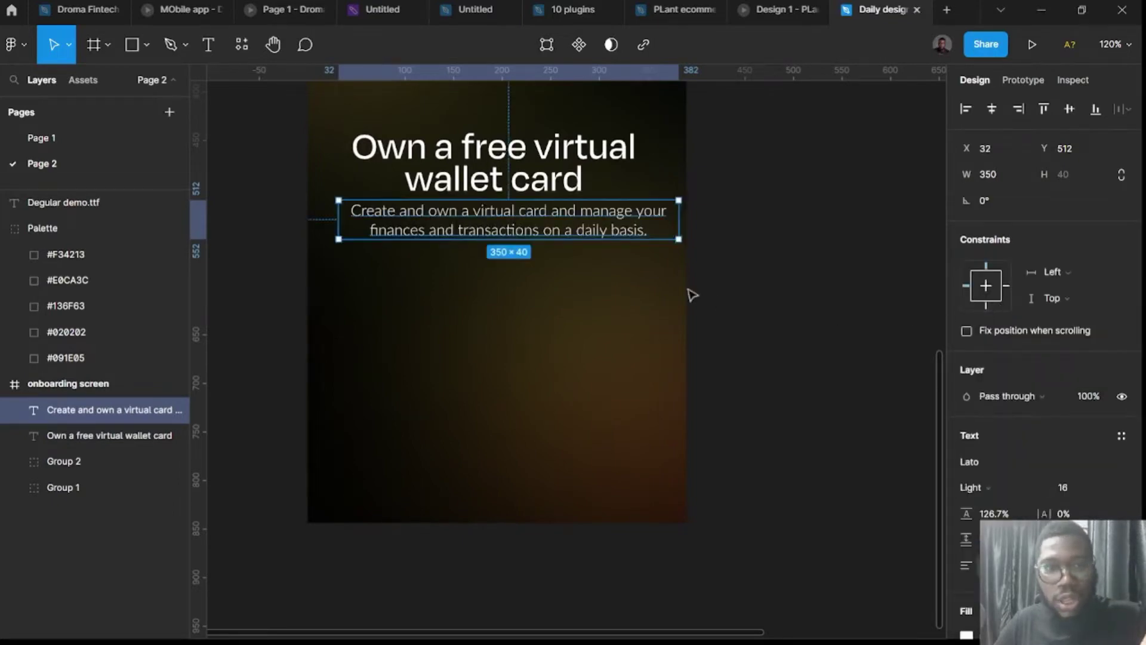
click(989, 489)
click(990, 330)
click(1066, 489)
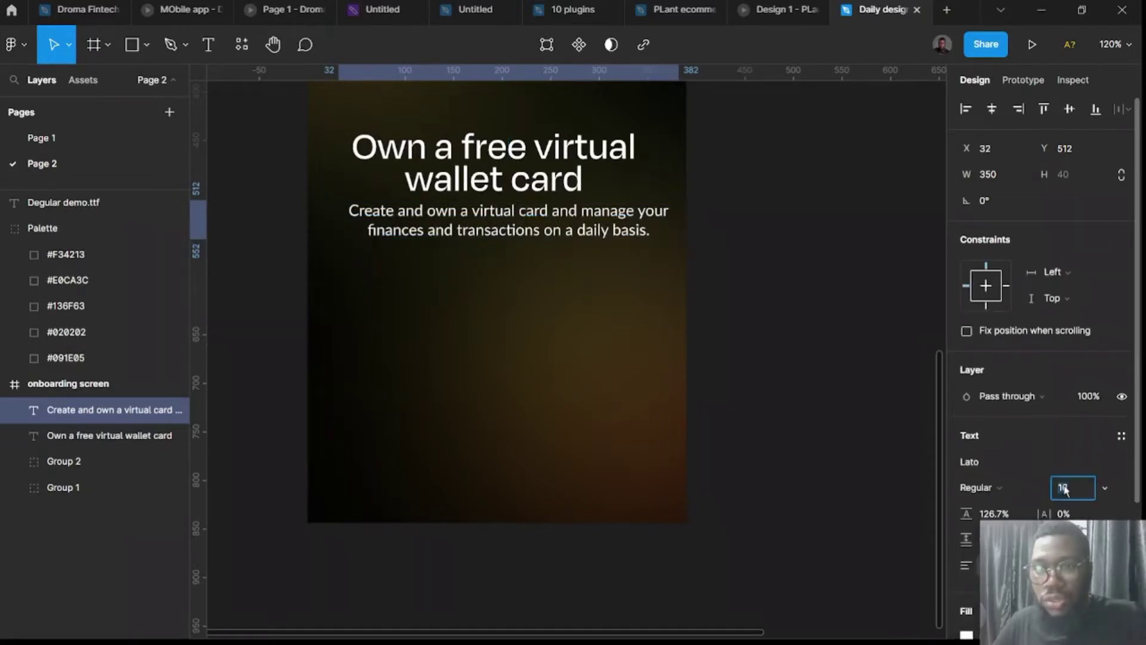
text(1)
key(Return)
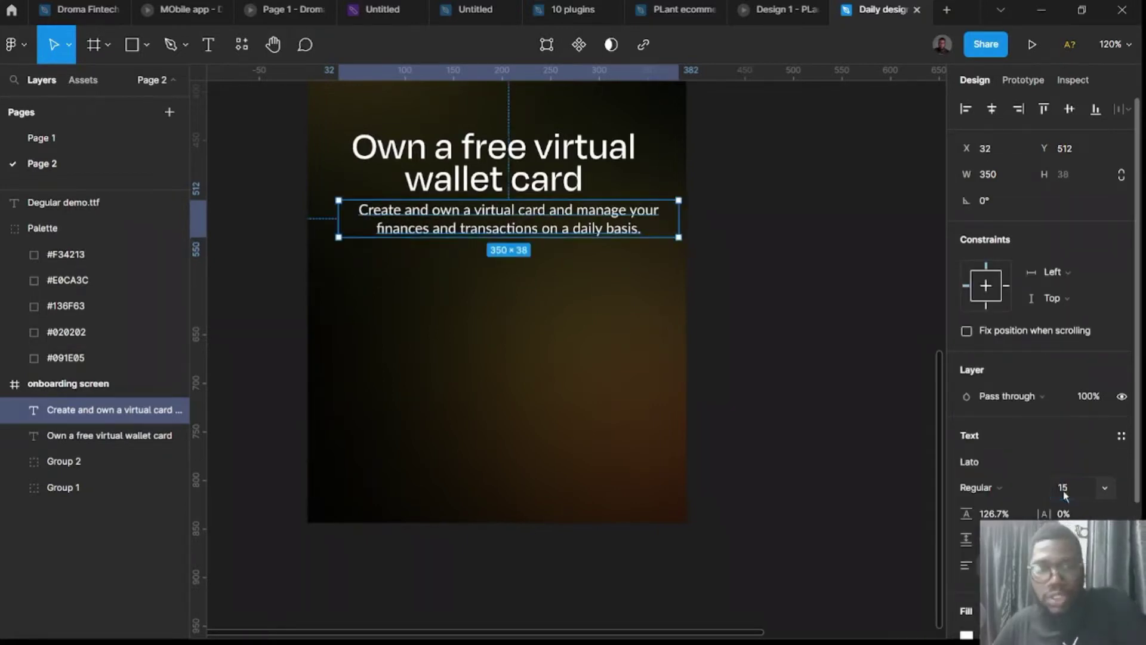
scroll(976, 523, down, 3)
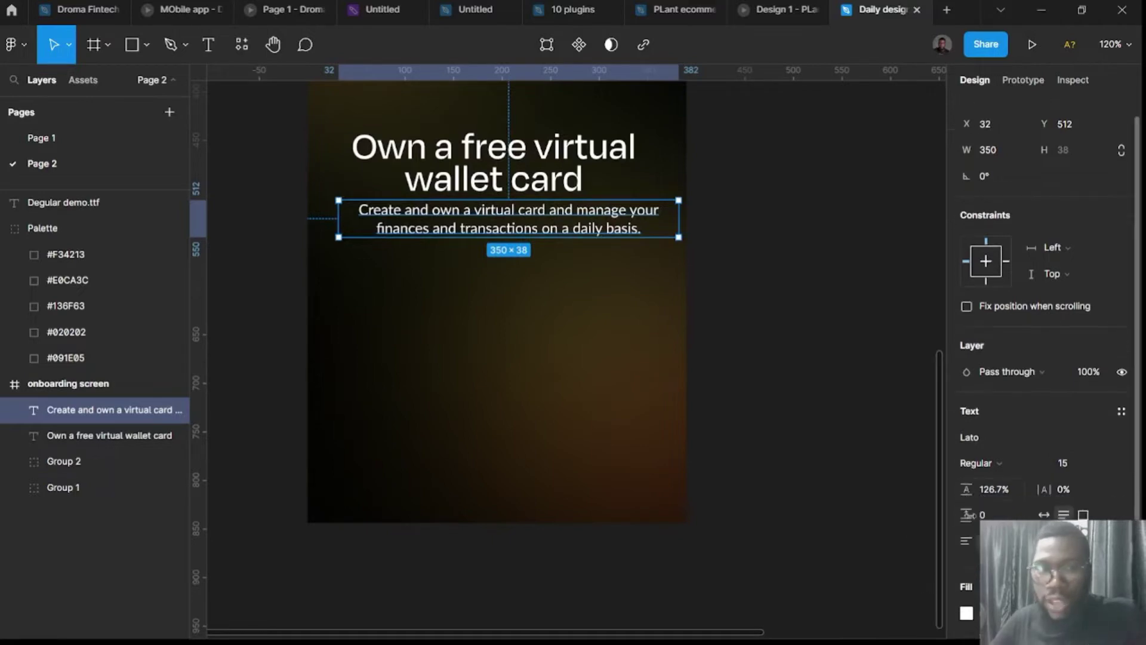
Colour the subtitle light grey D1D1D1 and place a copy lower on the screen.
click(962, 459)
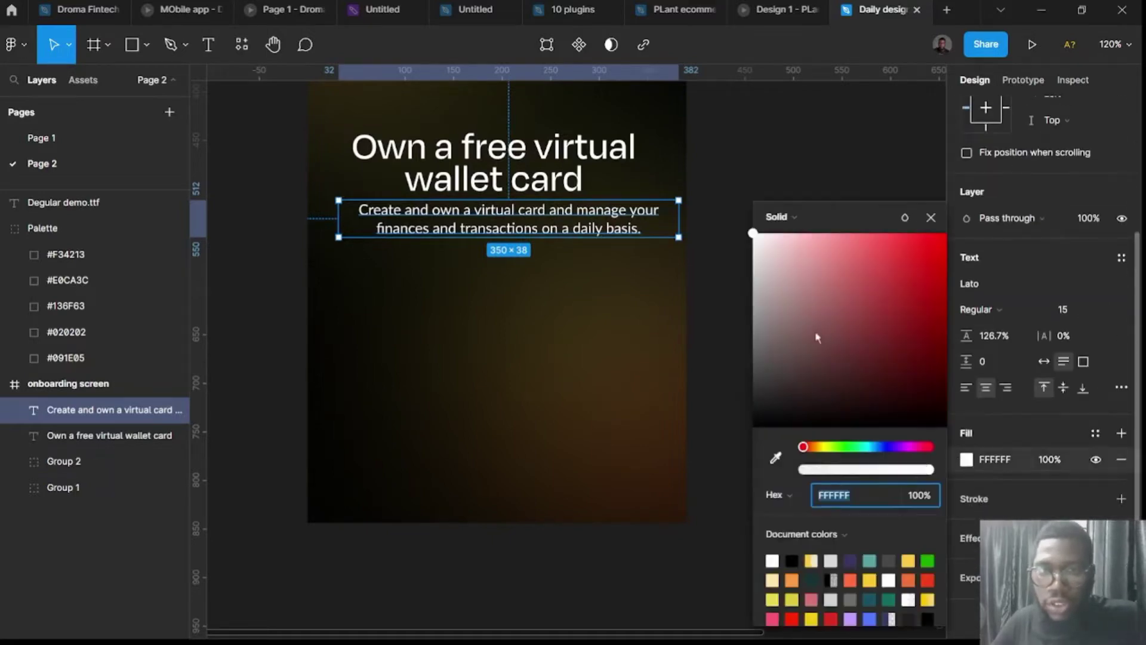
drag(816, 335, 717, 281)
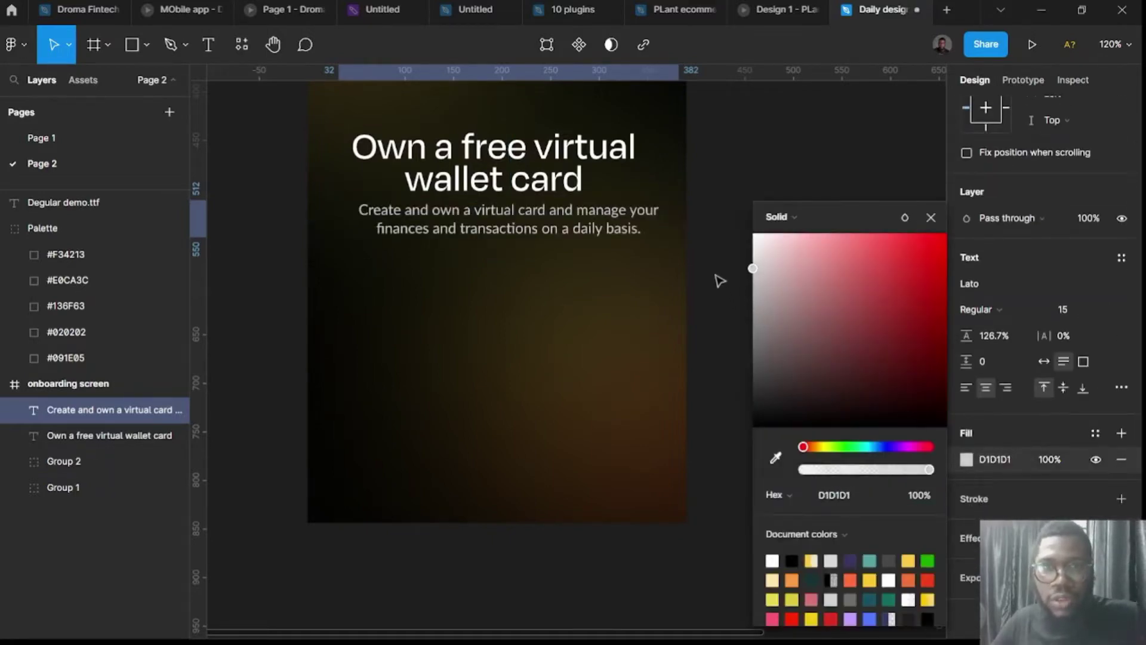
click(704, 353)
drag(541, 224, 542, 400)
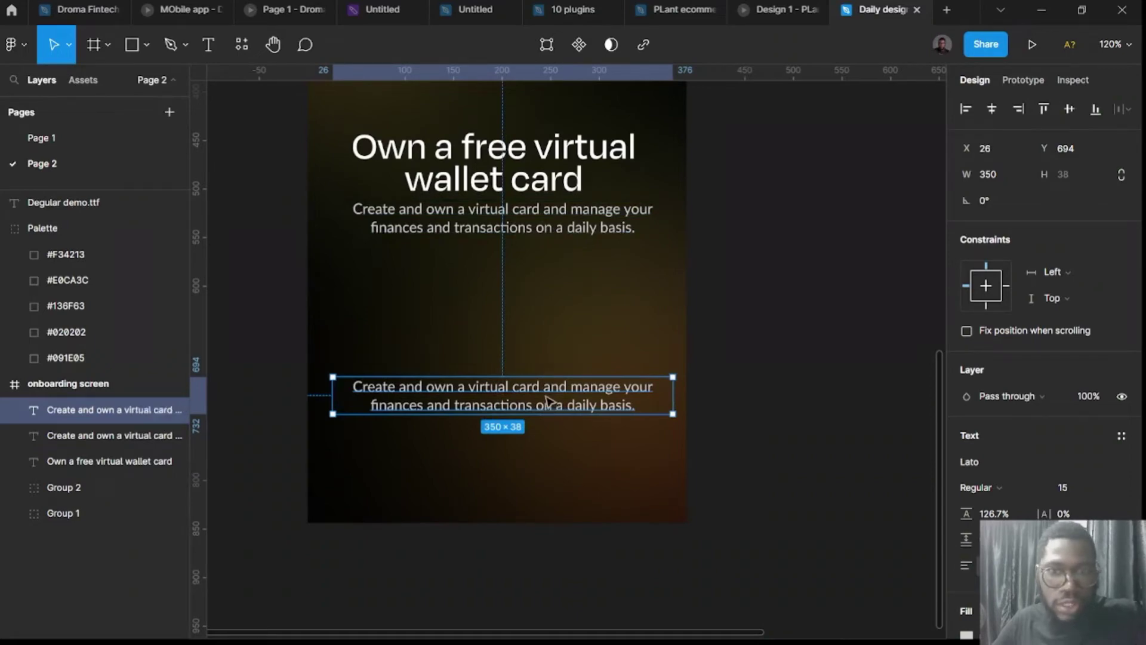
Change the copy to 'Get your virtual card', hug its width, and wrap it in auto layout.
double_click(546, 397)
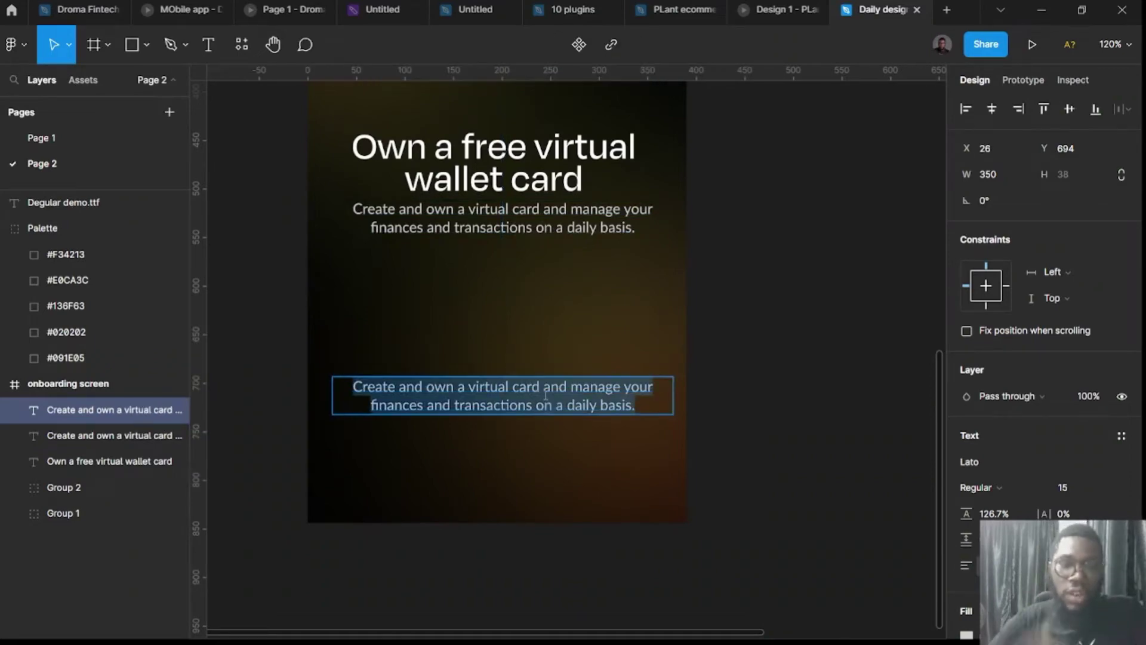
text(Get)
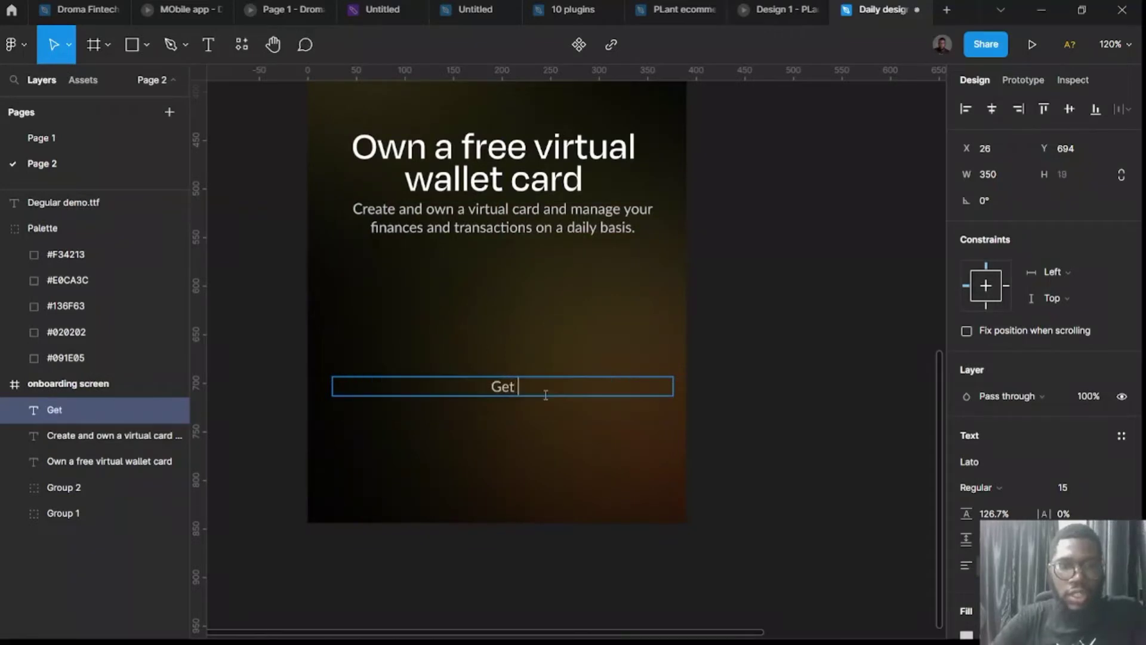
text( your virt)
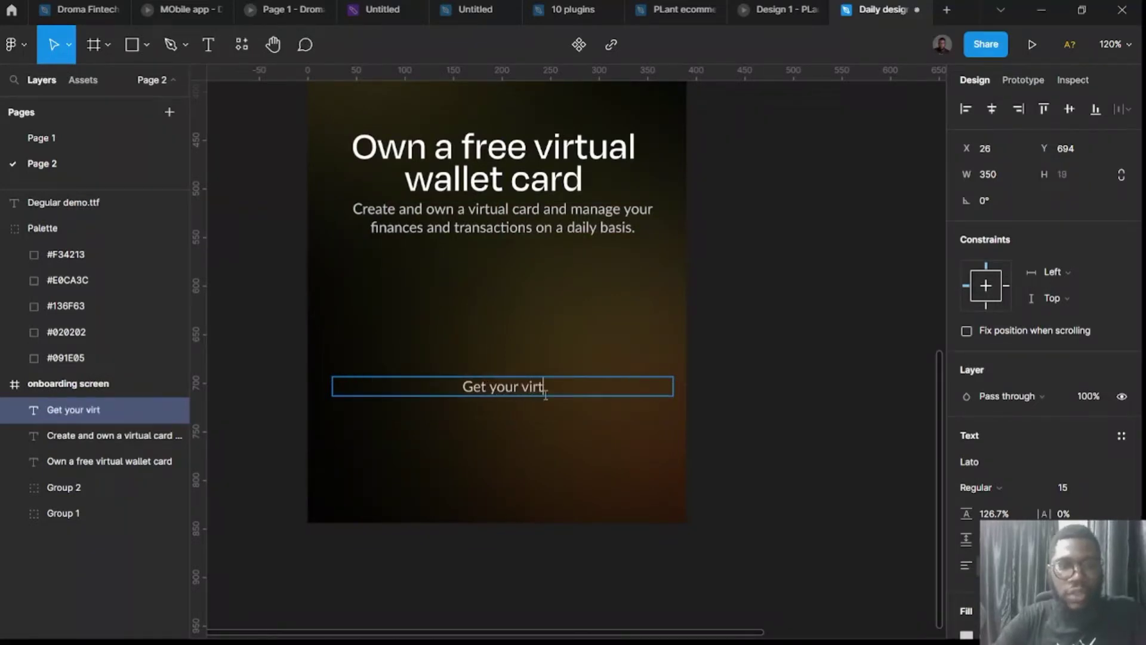
text(ual card)
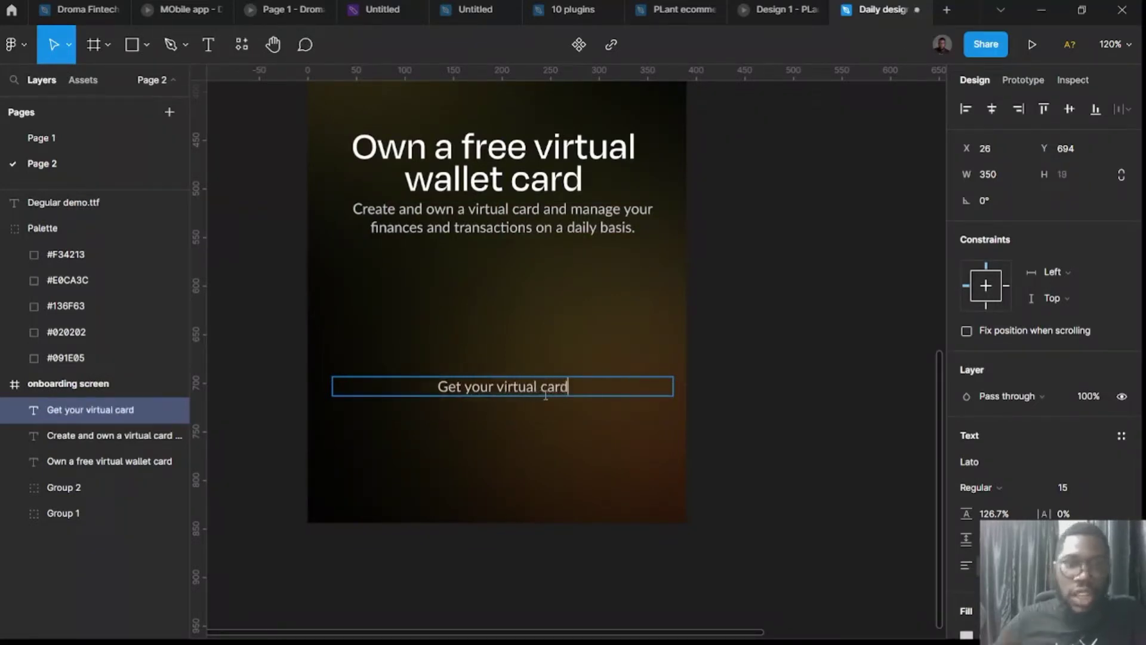
key(Escape)
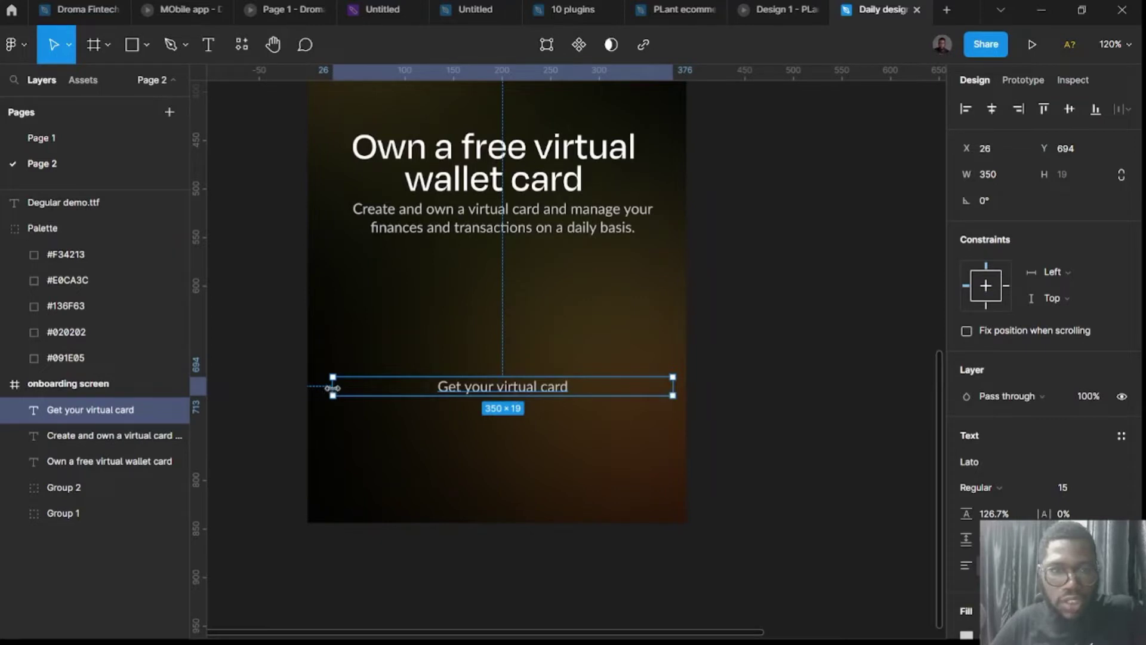
drag(330, 386, 380, 387)
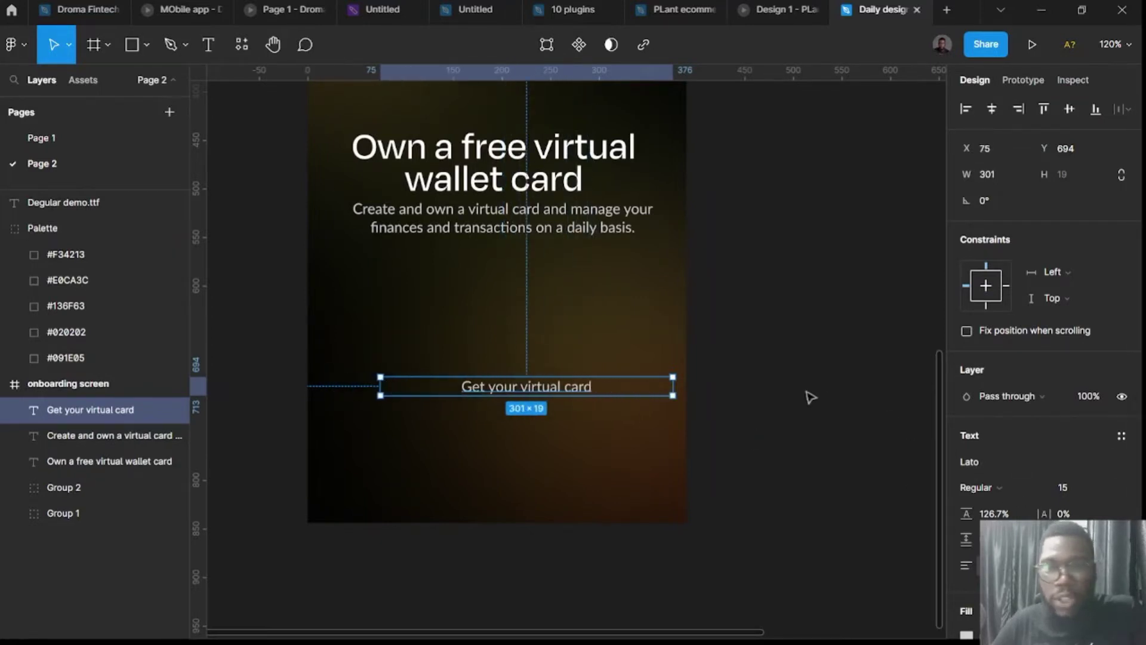
click(1044, 539)
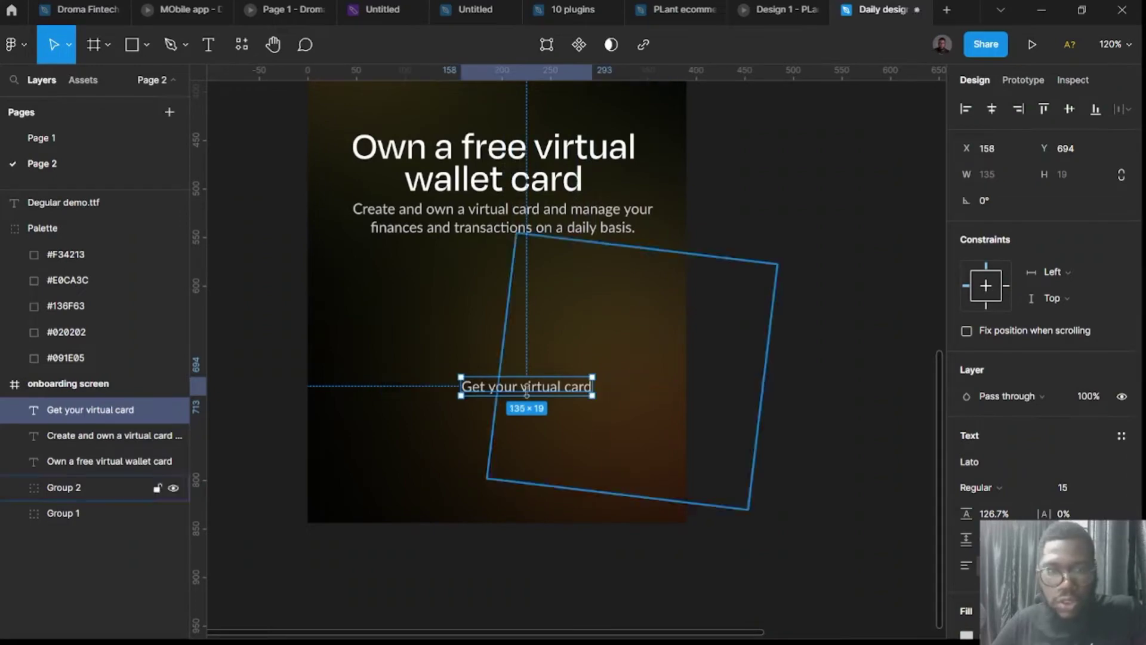
drag(507, 391, 487, 400)
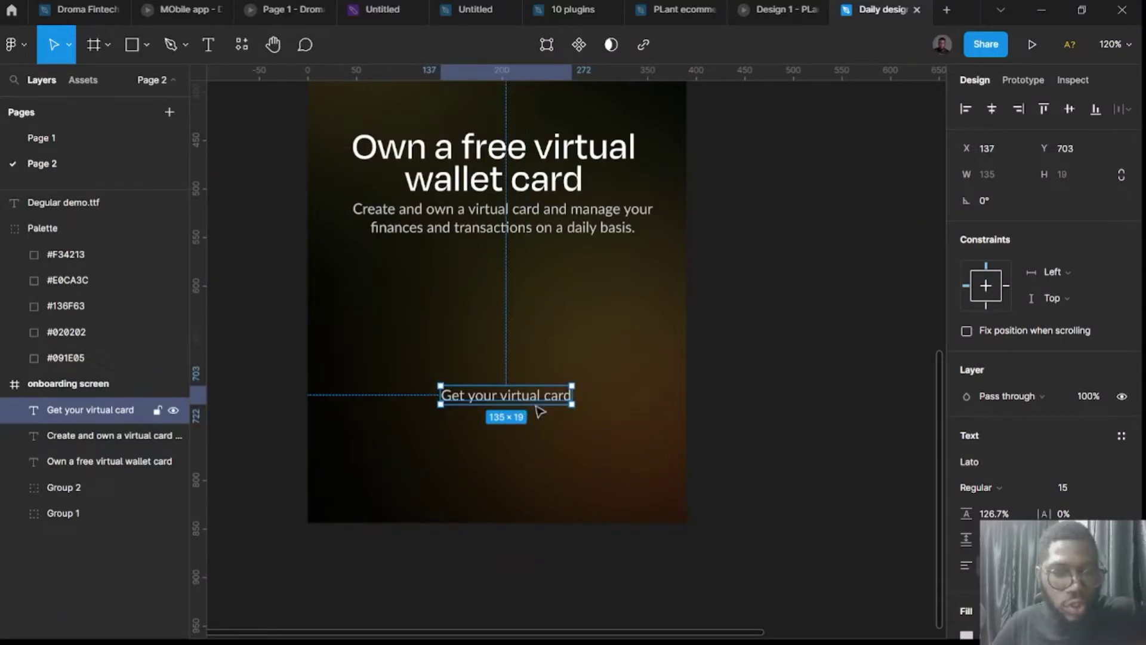
key(shift+a)
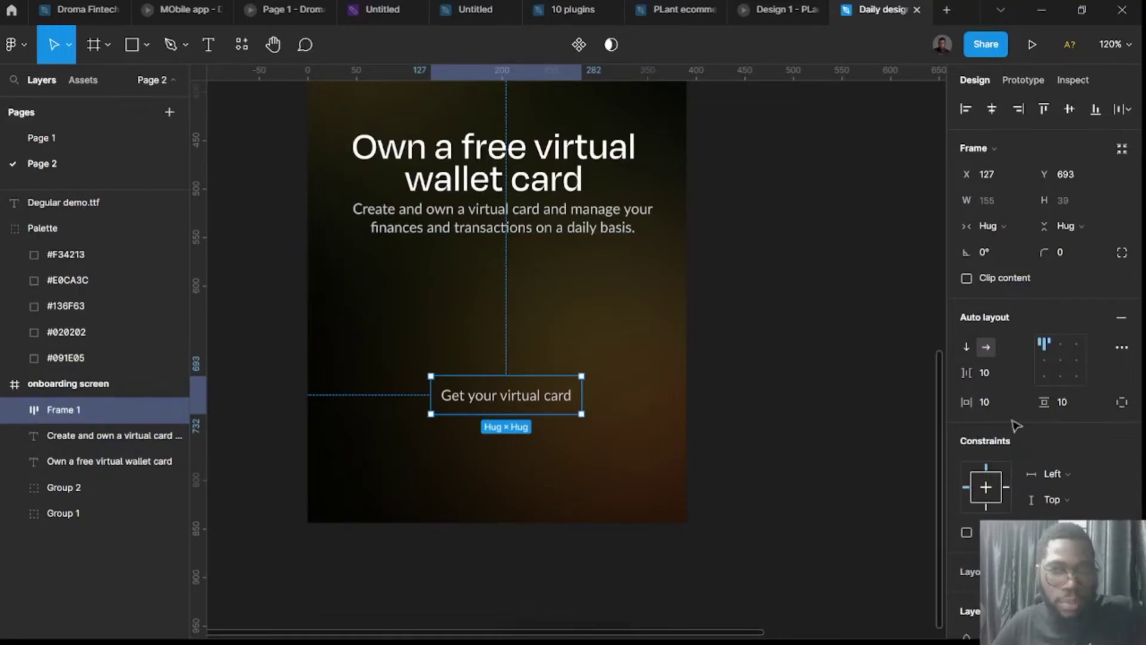
Give the button frame a white fill and widen its horizontal padding.
scroll(1062, 446, down, 5)
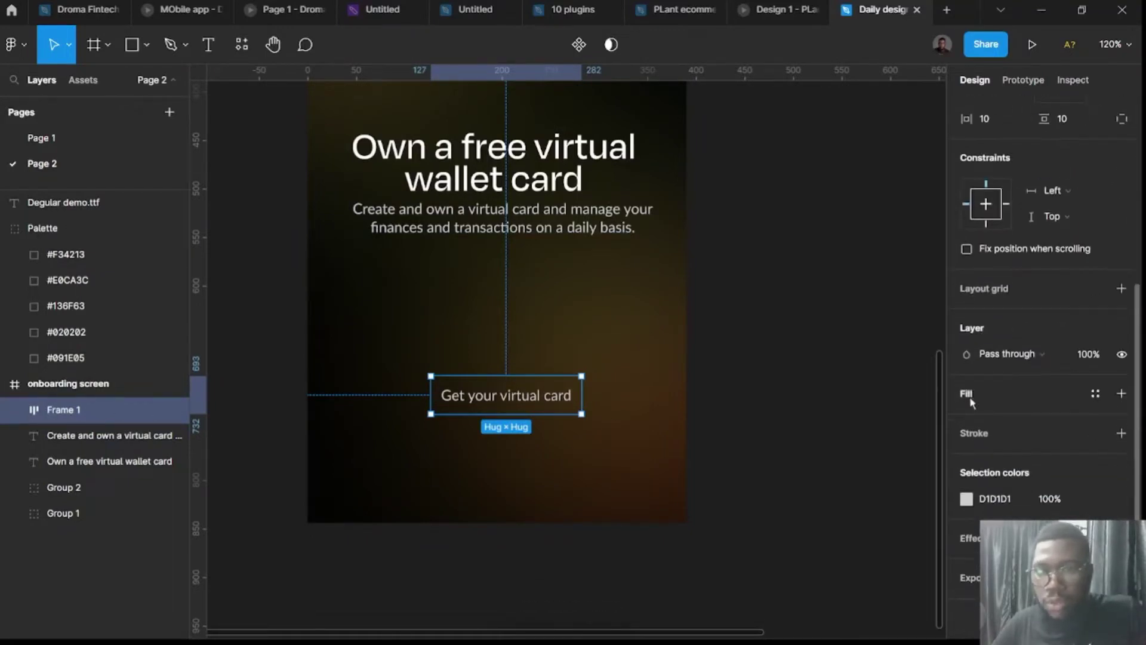
click(968, 398)
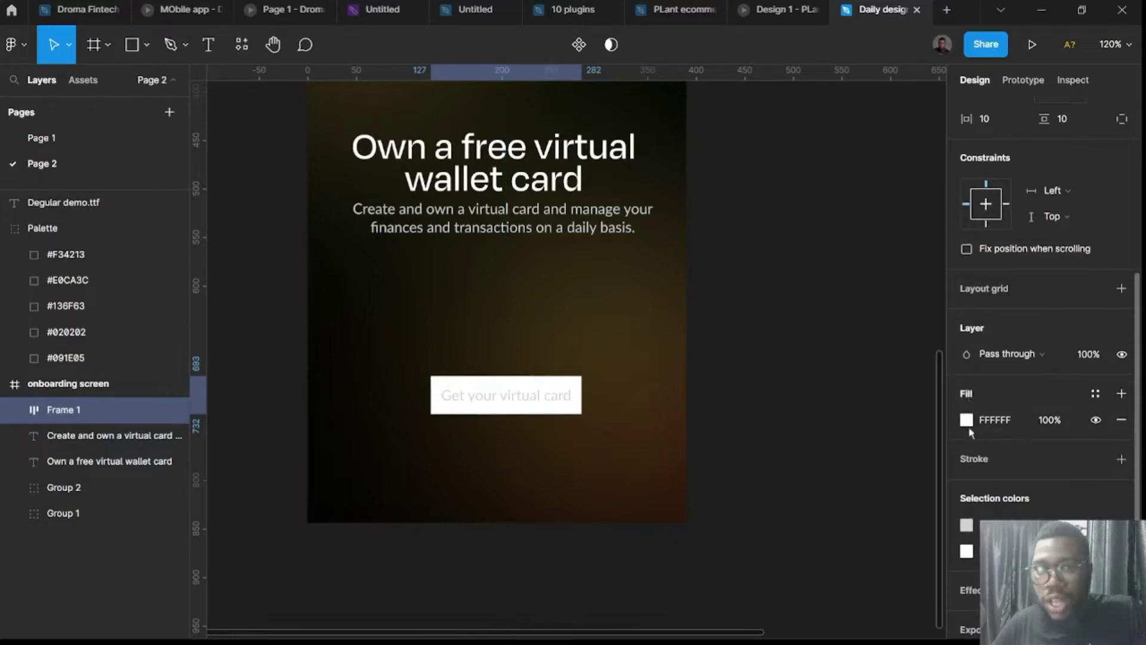
scroll(1062, 393, up, 4)
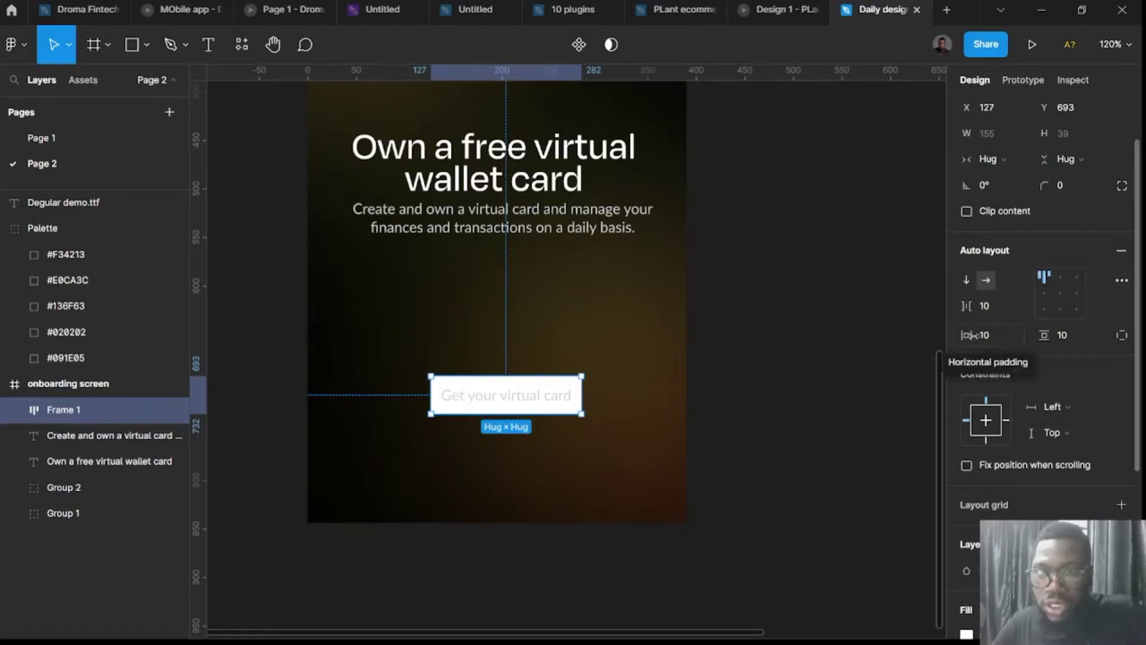
drag(966, 335, 1110, 346)
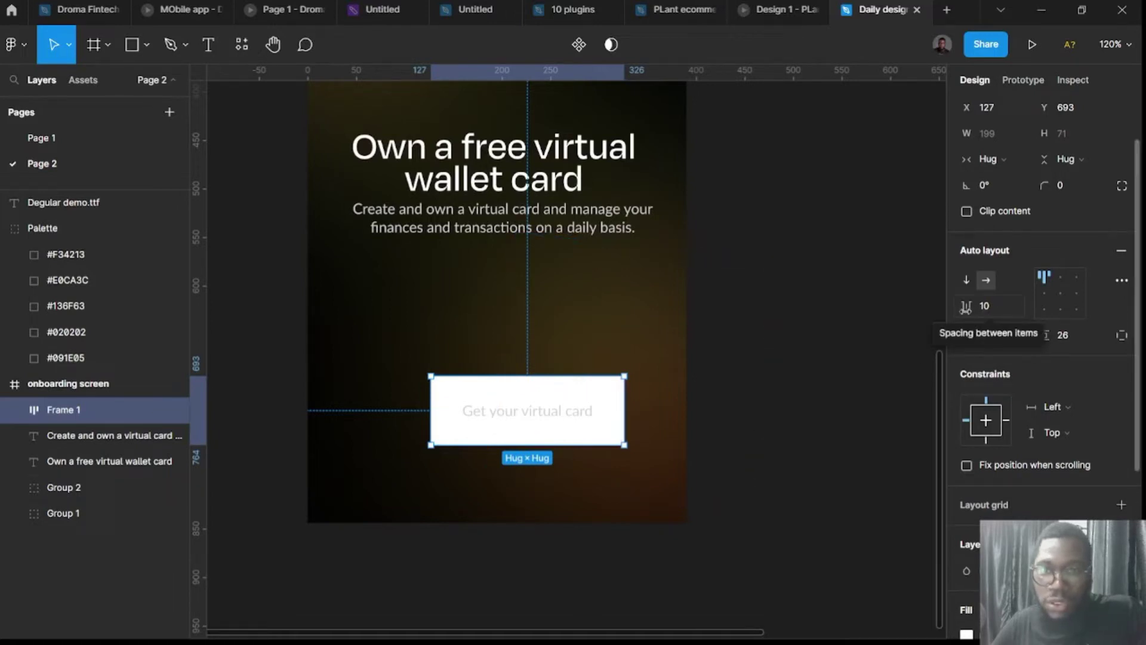
Set the button's padding to 16 vertical and 40 horizontal with a 32 corner radius.
click(1066, 336)
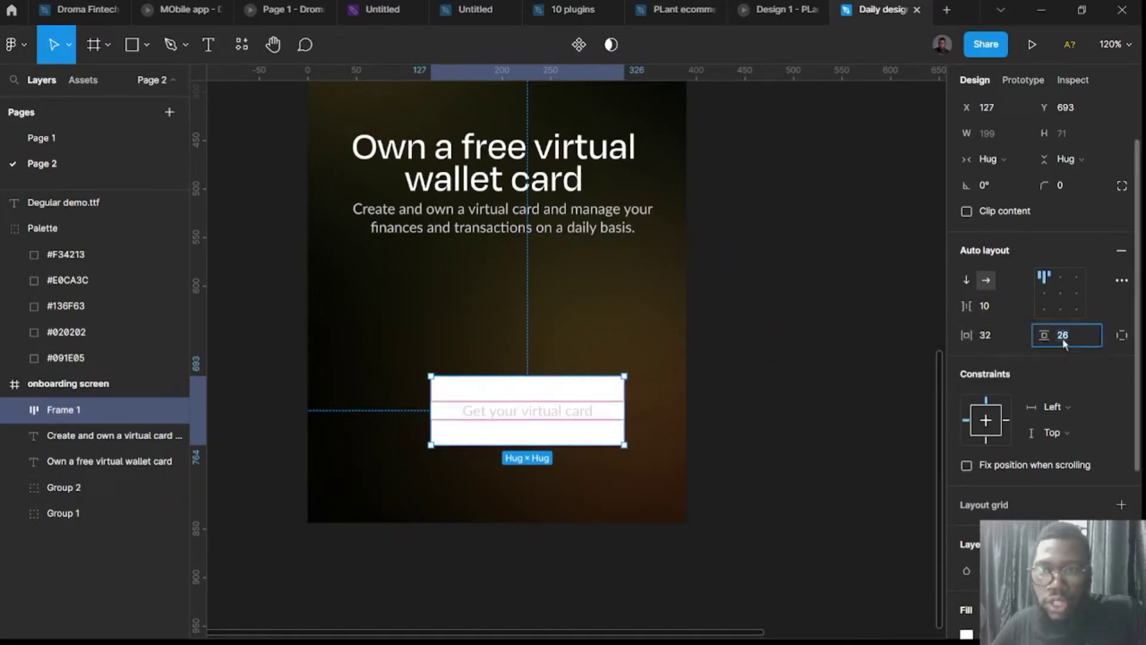
text(1)
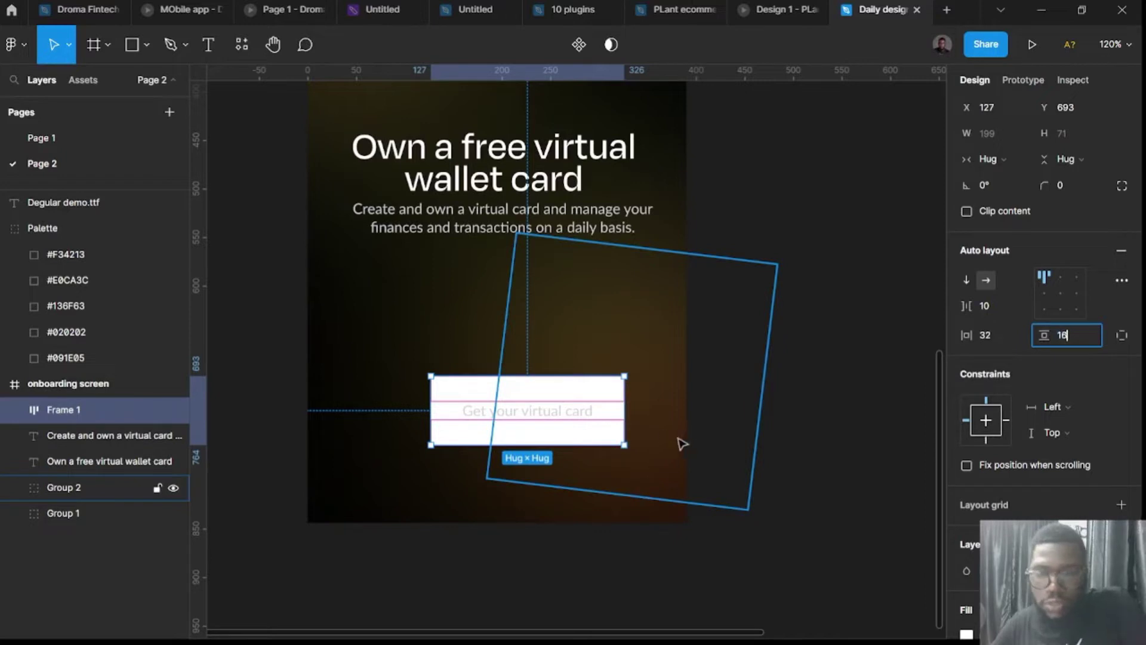
text(6)
key(Return)
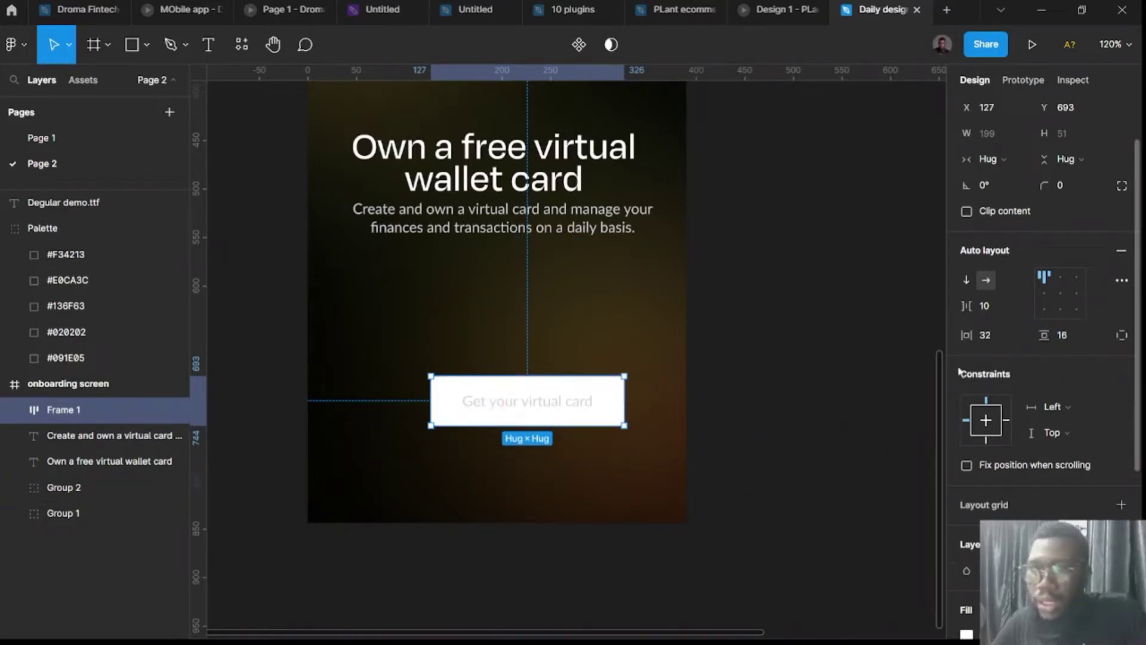
click(988, 338)
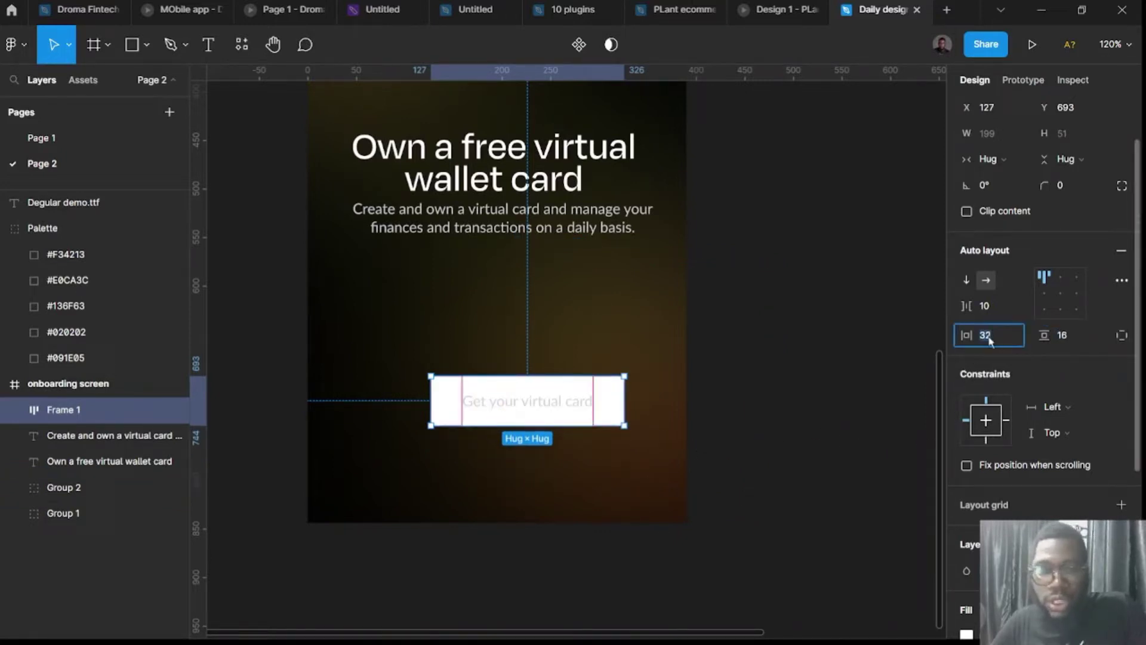
text(40)
key(Return)
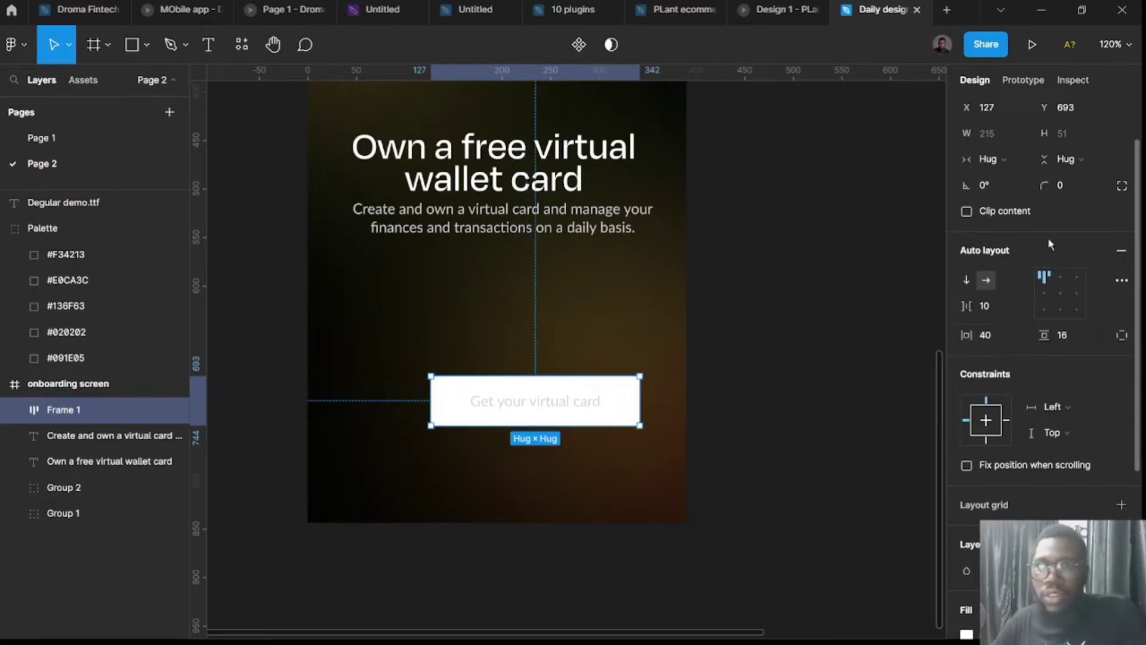
scroll(1050, 243, up, 2)
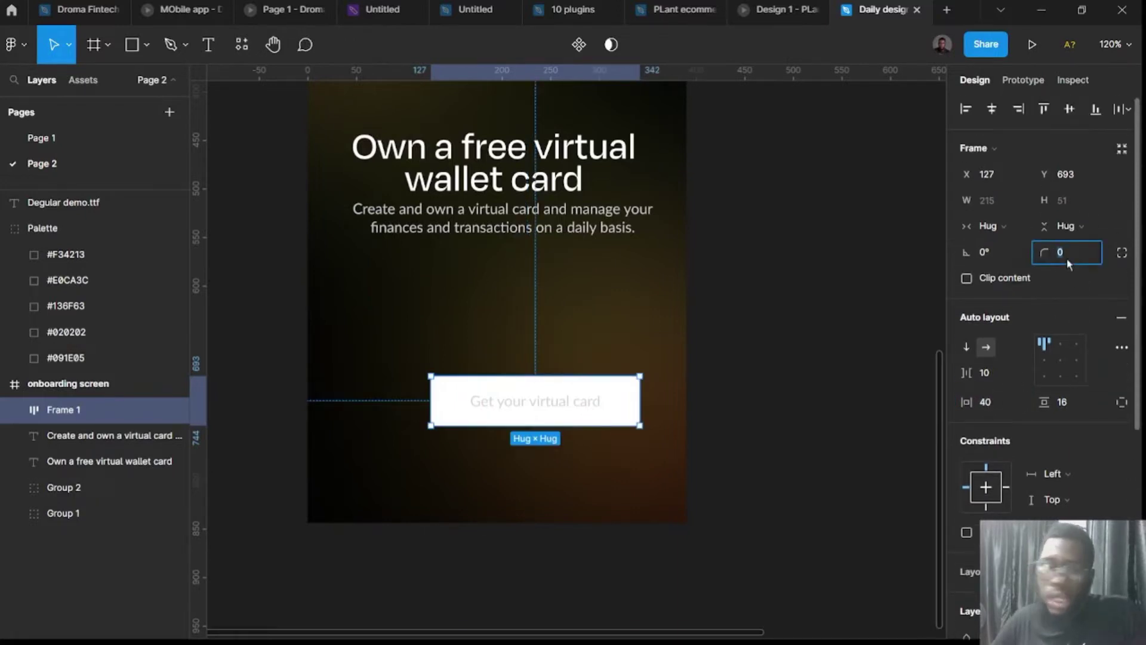
text(32)
key(Return)
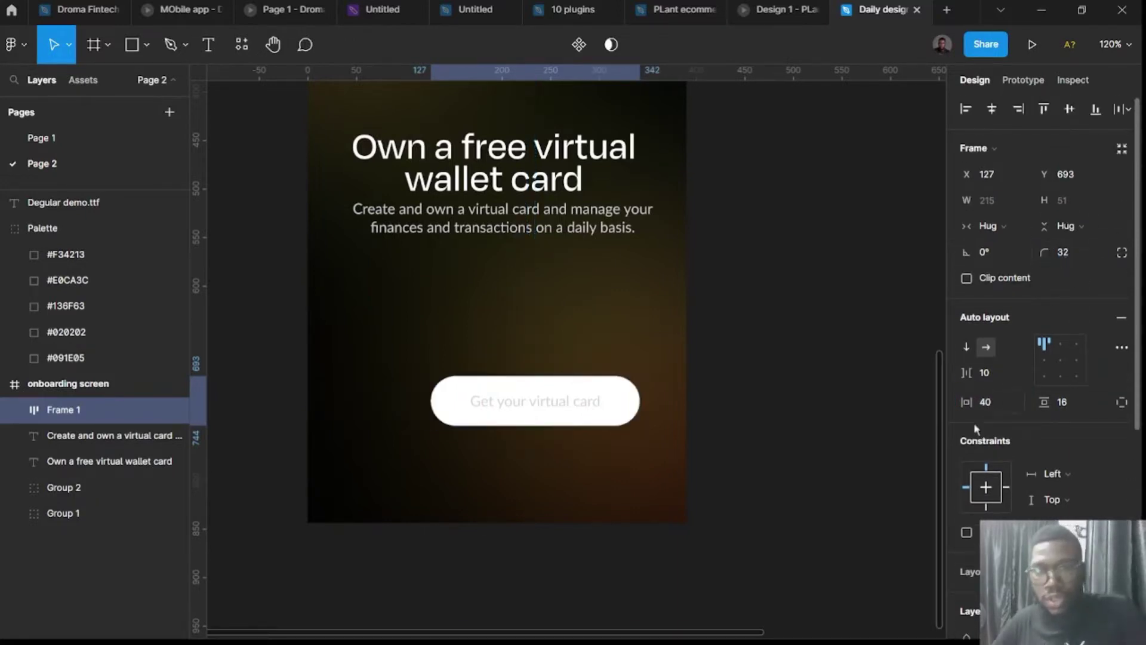
Make the 'Get your virtual card' label text black (000000).
click(551, 411)
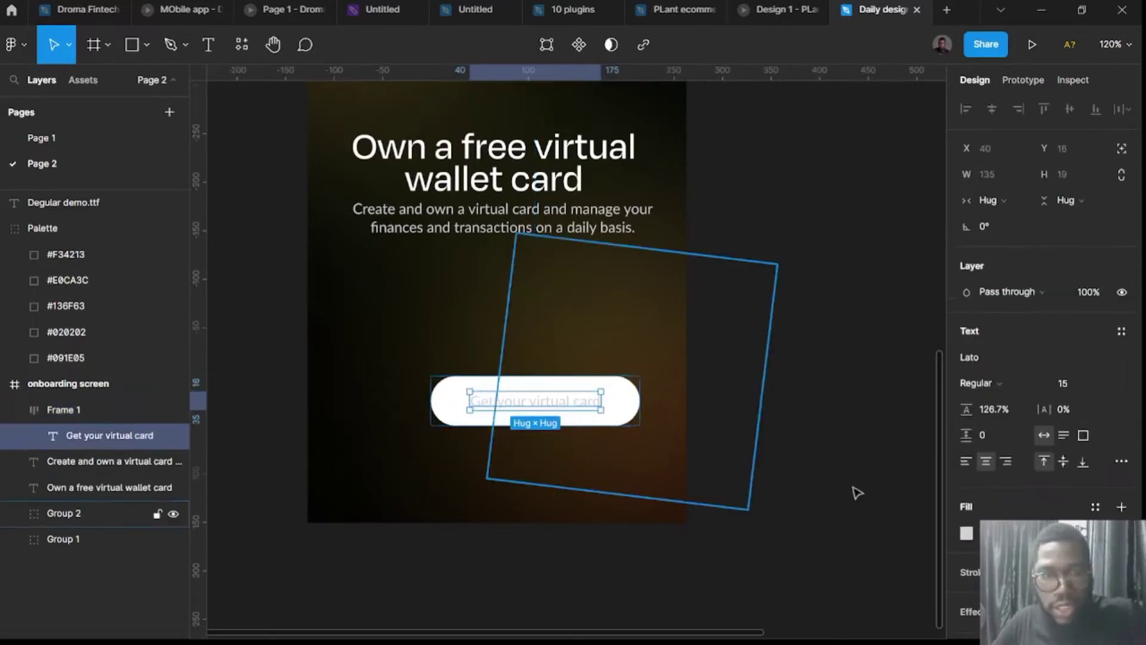
click(967, 534)
text(000000)
key(Return)
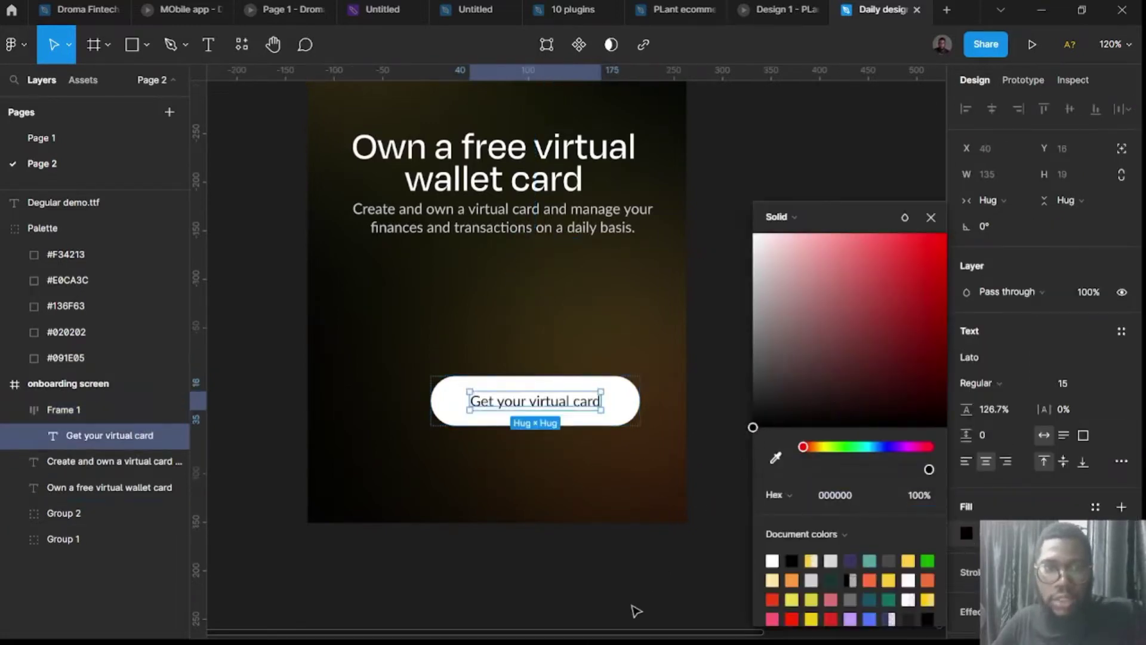
click(616, 594)
Nudge the button slightly and move the description text a little lower under the heading.
scroll(616, 594, down, 3)
scroll(606, 545, down, 5)
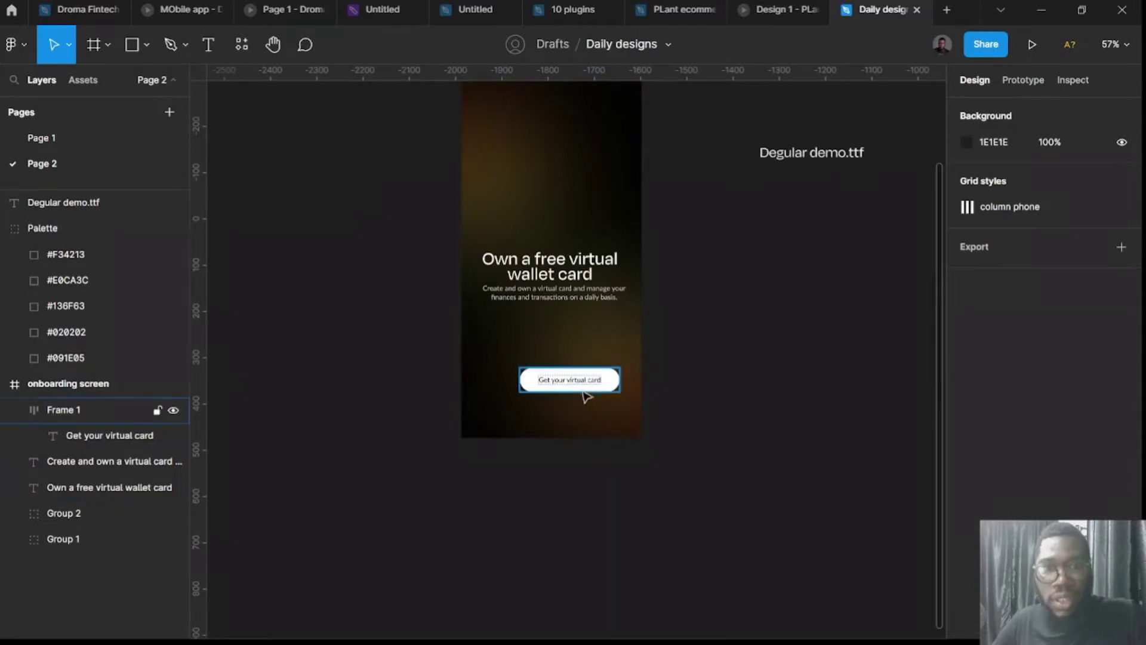
drag(583, 389, 567, 392)
scroll(656, 432, up, 4)
scroll(565, 561, down, 2)
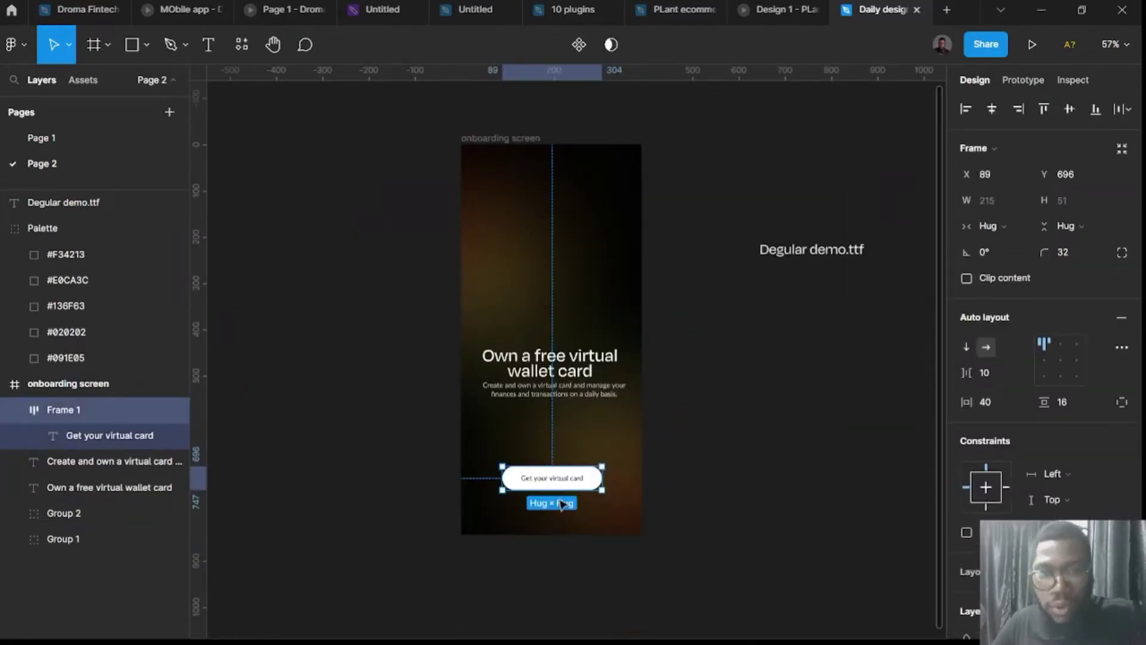
scroll(564, 385, up, 5)
scroll(564, 385, down, 5)
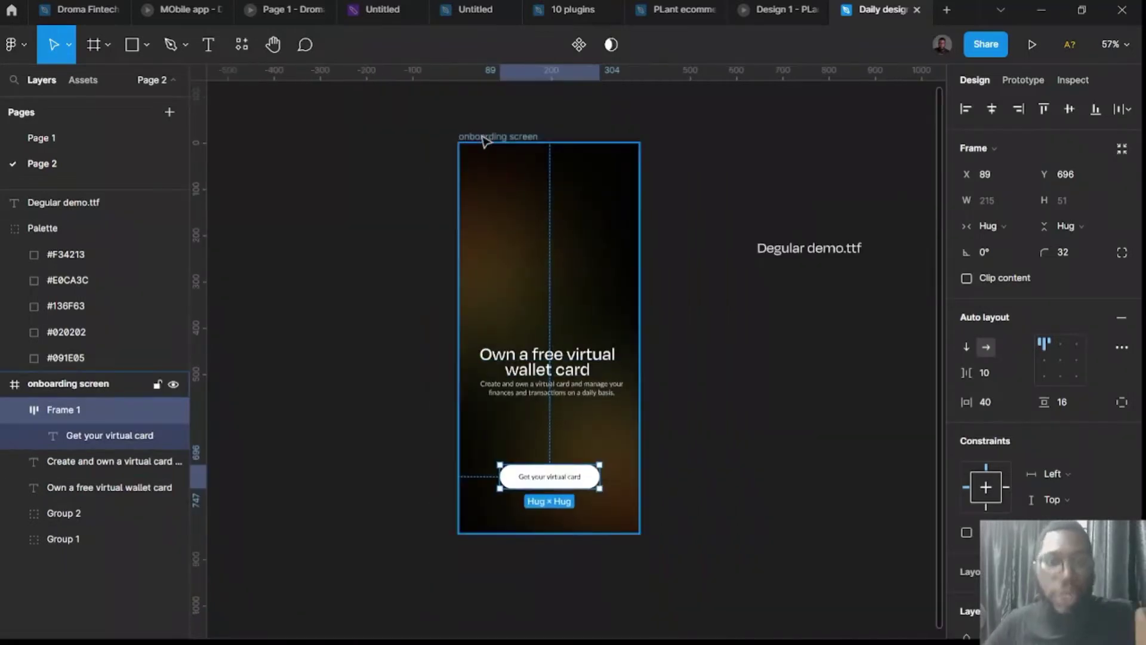
mouse_move(565, 404)
mouse_down()
mouse_move(567, 455)
mouse_move(564, 408)
mouse_up()
click(567, 478)
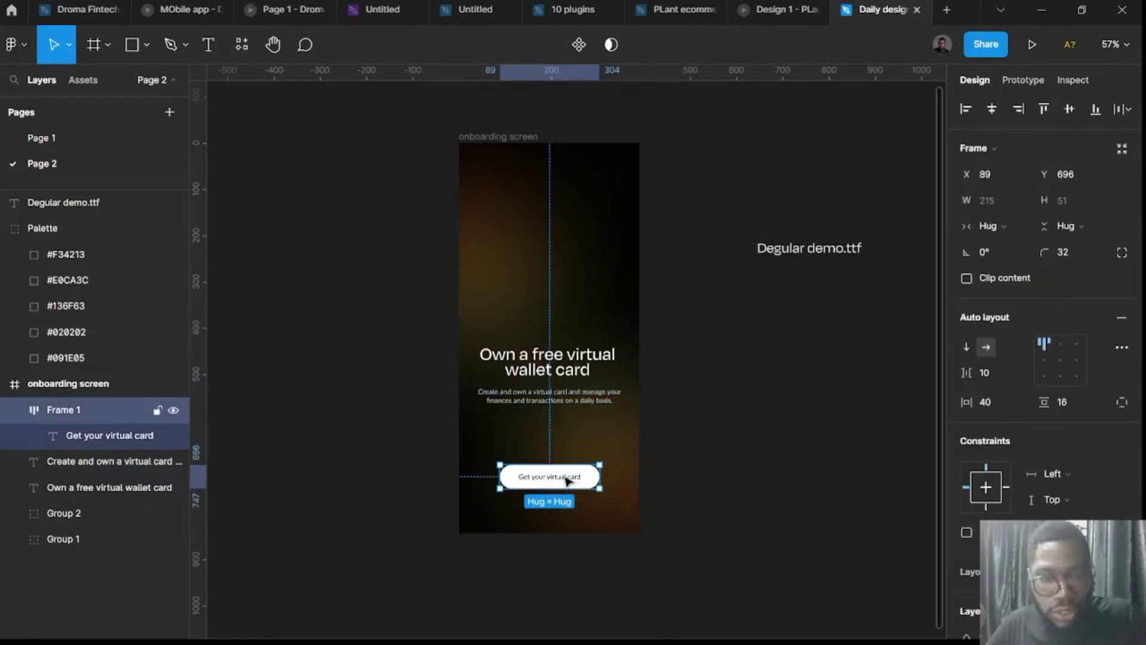
Duplicate the button just below the original and change its label to 'Get card later'.
alt+drag(568, 480, 568, 512)
double_click(568, 513)
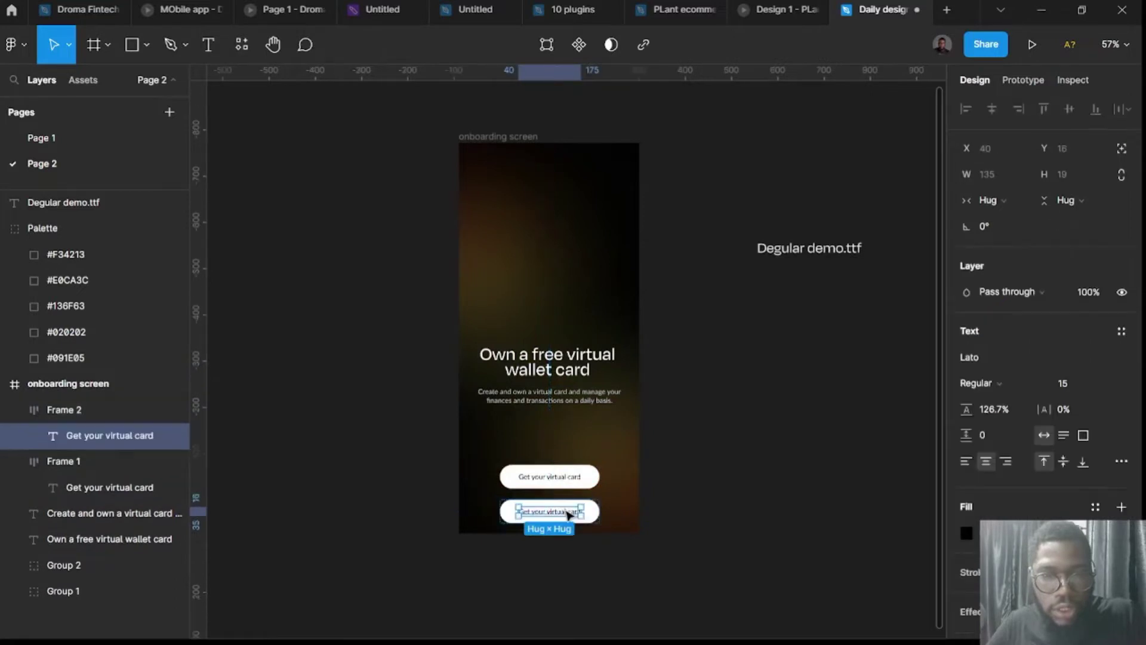
double_click(568, 513)
text(No)
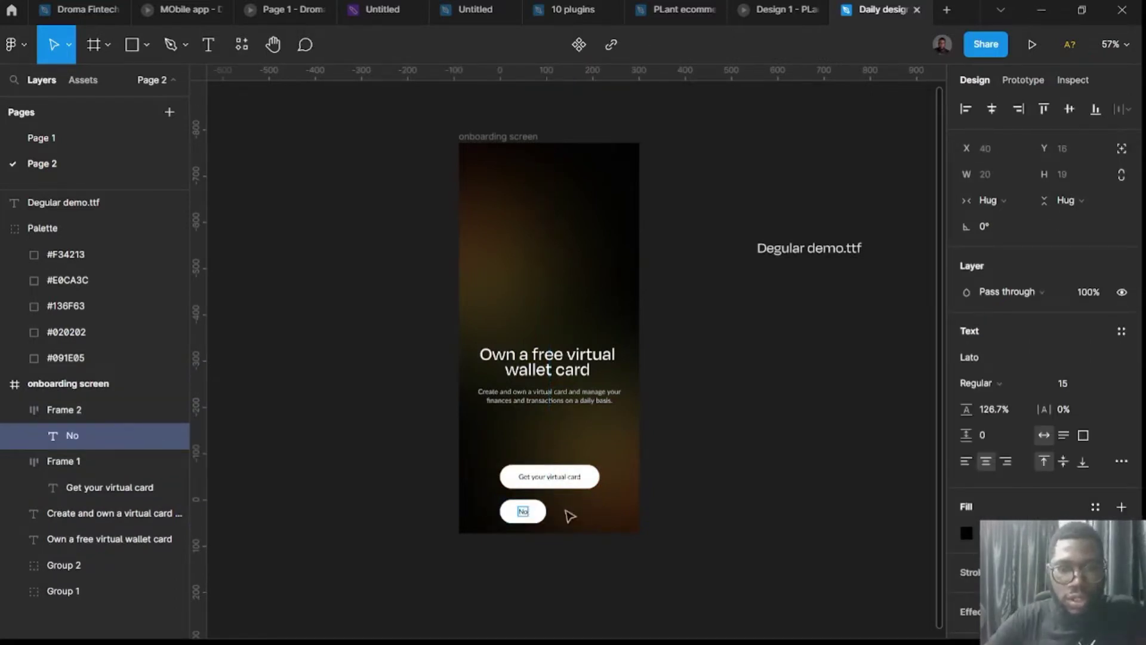
key(BackSpace)
key(BackSpace)
text(Get ca)
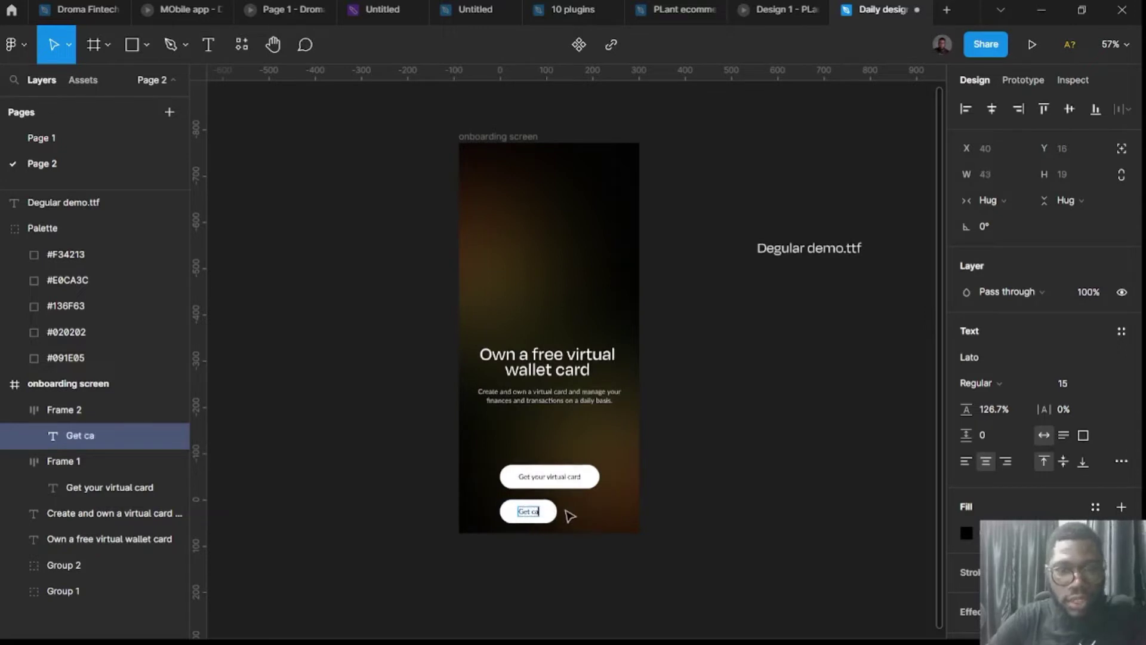
text(rd later)
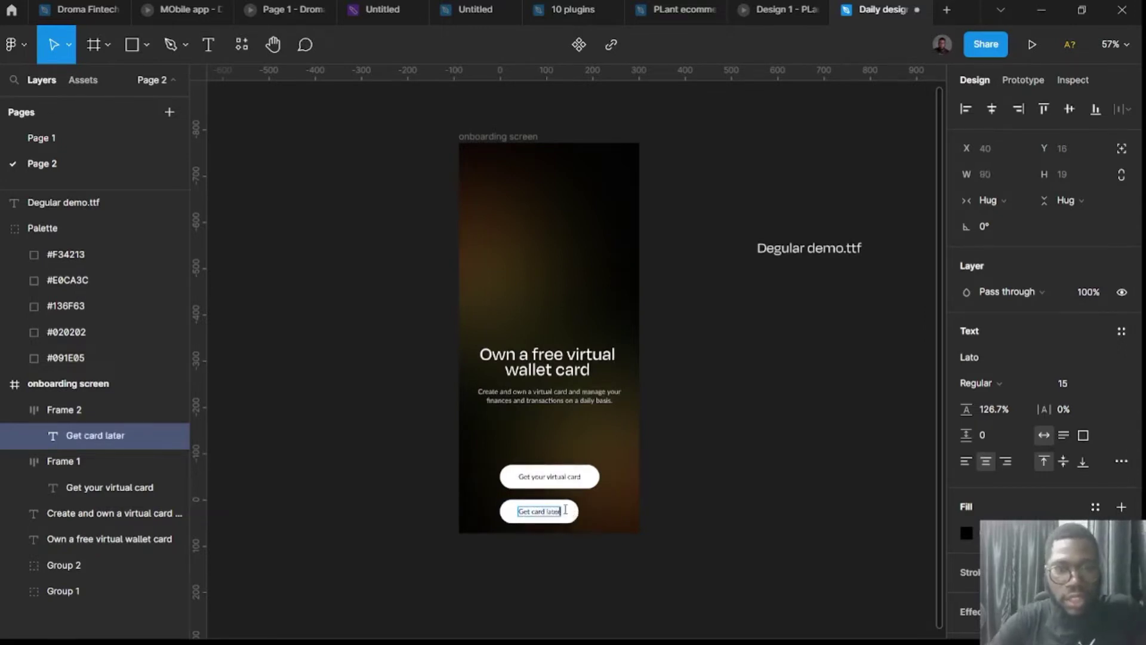
key(Escape)
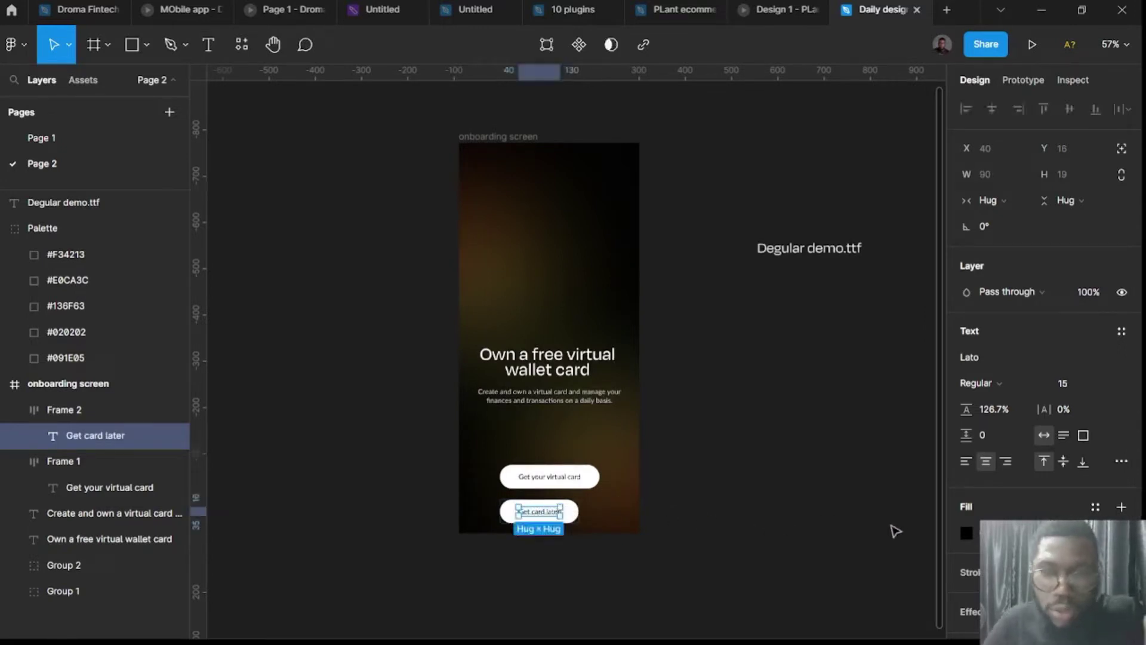
click(895, 531)
click(520, 527)
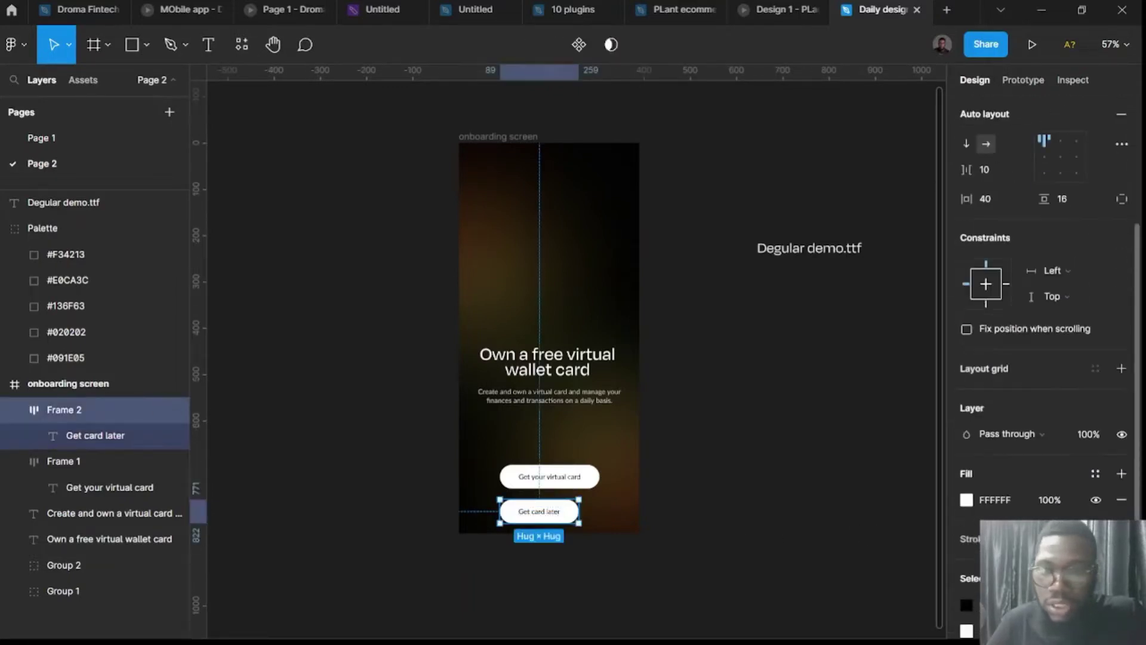
Remove the duplicate's fill, give it a white FFF stroke, and make its text white.
click(1095, 500)
click(1121, 500)
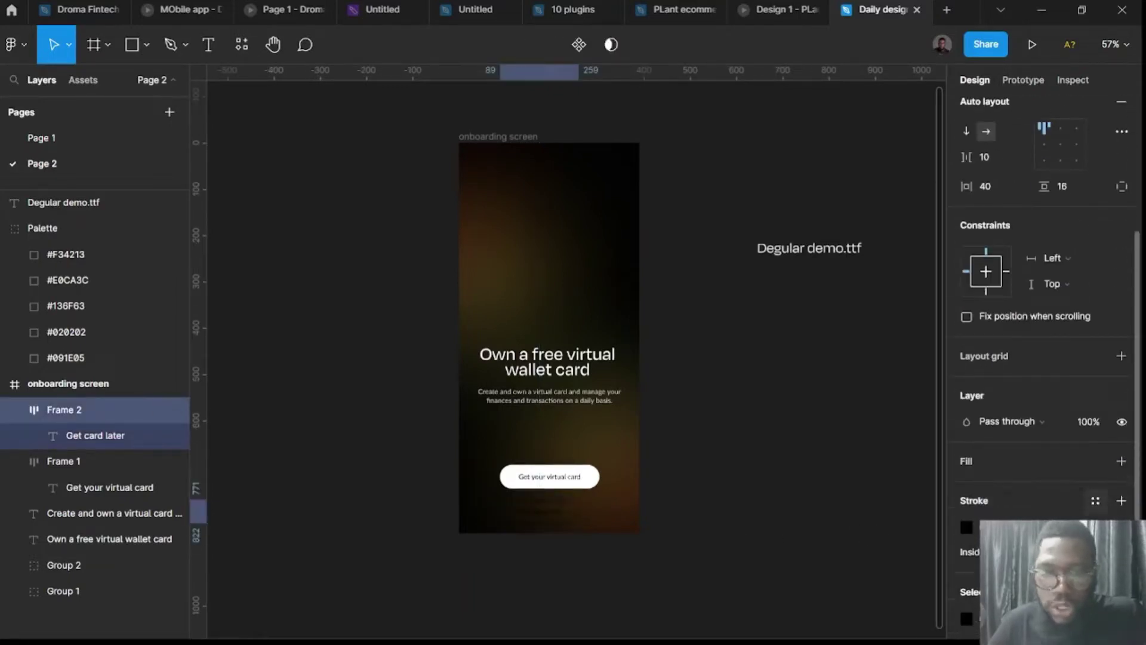
click(967, 528)
text(fff)
key(Return)
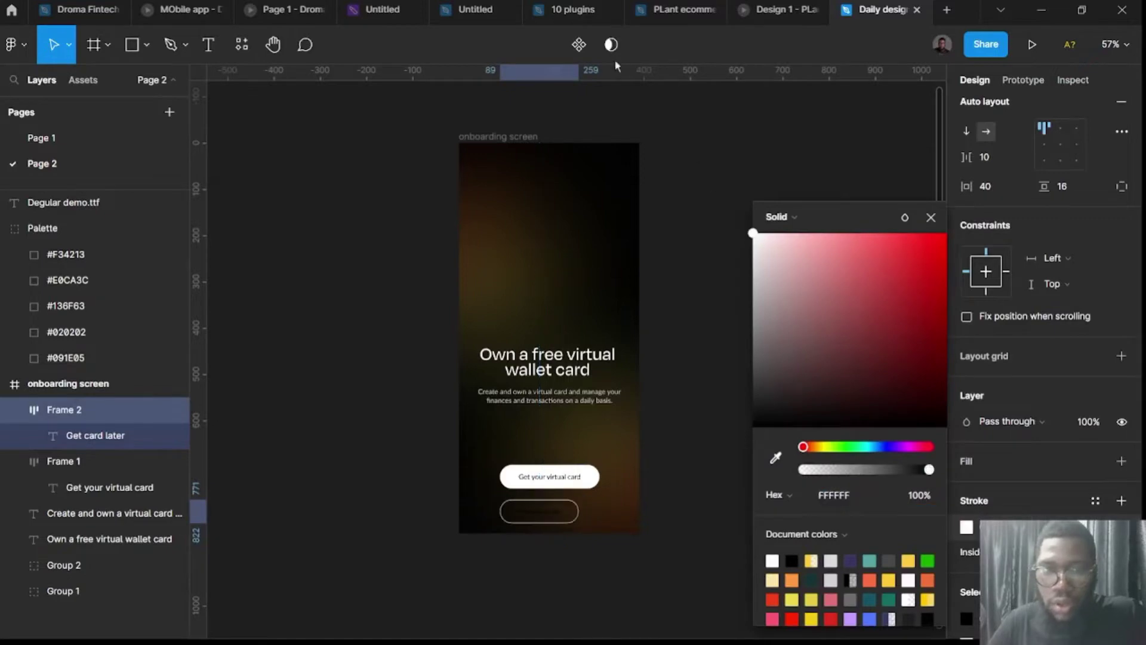
click(966, 617)
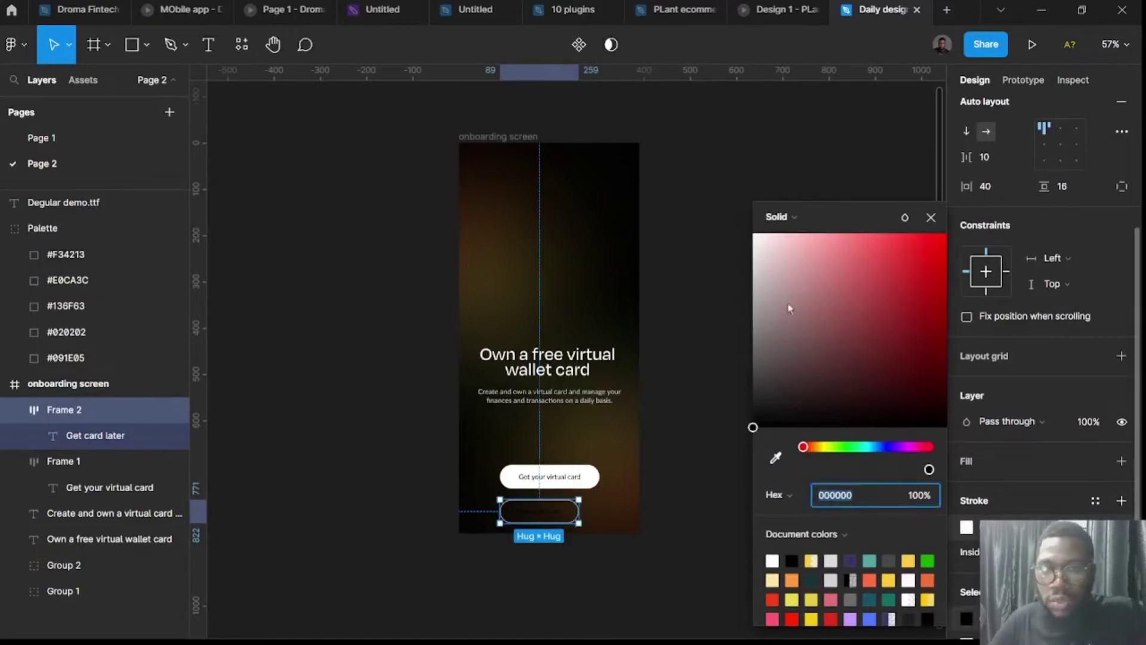
text(fff)
key(Return)
click(704, 458)
scroll(577, 530, up, 5)
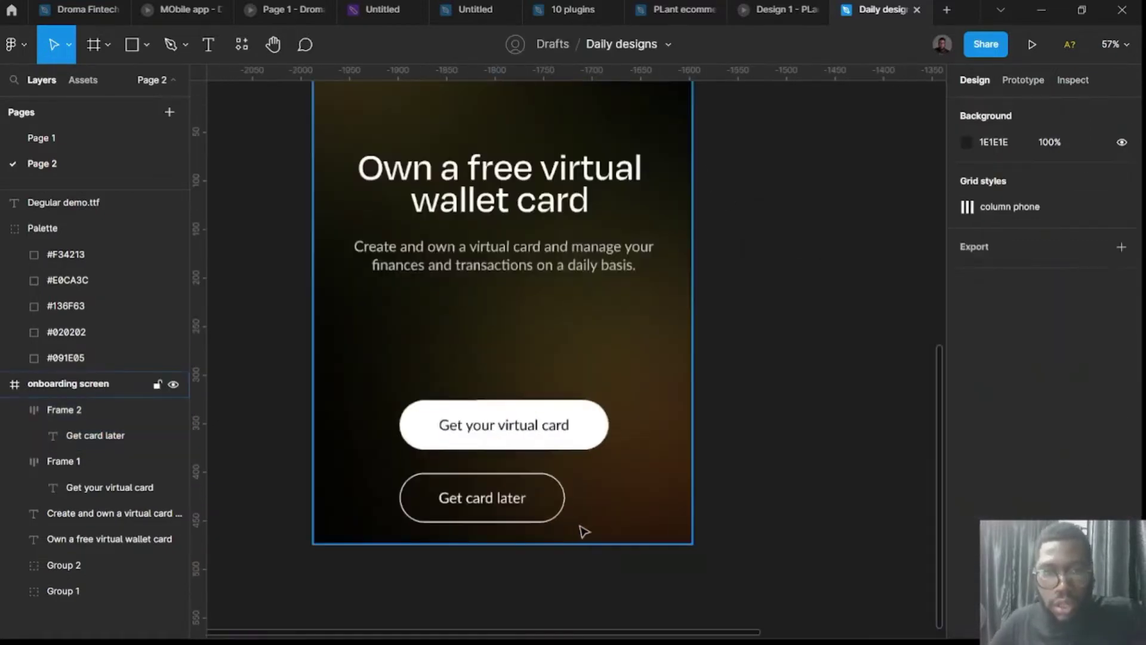
Move 'Get card later' under the first button, centre-align them, and widen it to 215.
click(537, 495)
mouse_move(537, 496)
mouse_down()
mouse_move(530, 485)
mouse_move(540, 485)
mouse_up()
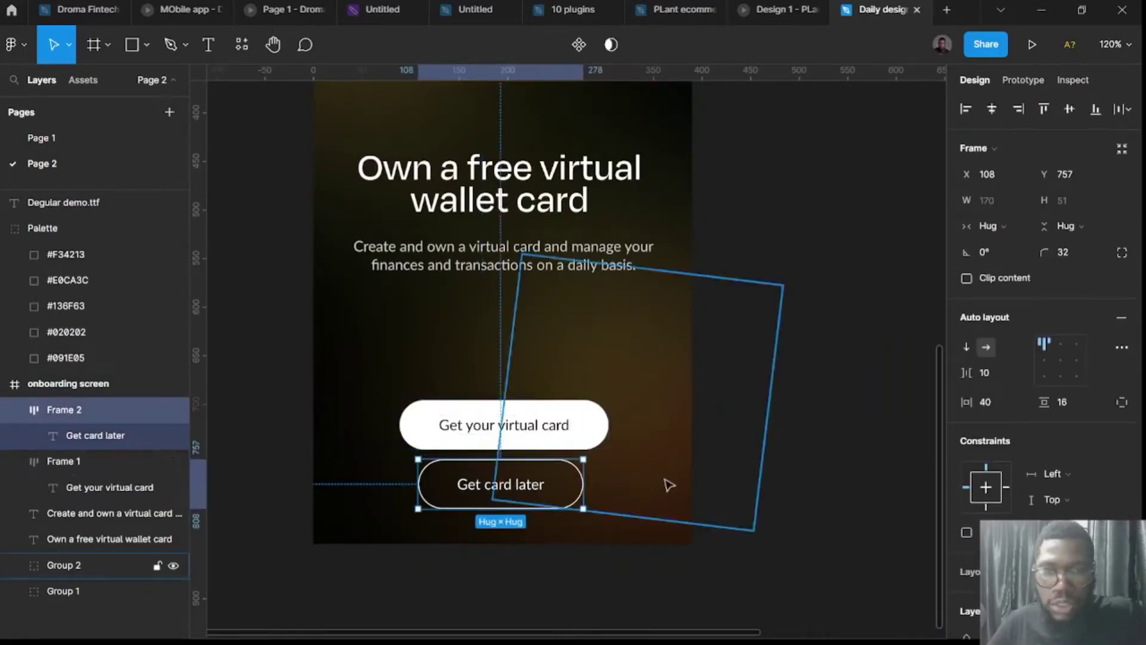
drag(979, 401, 994, 402)
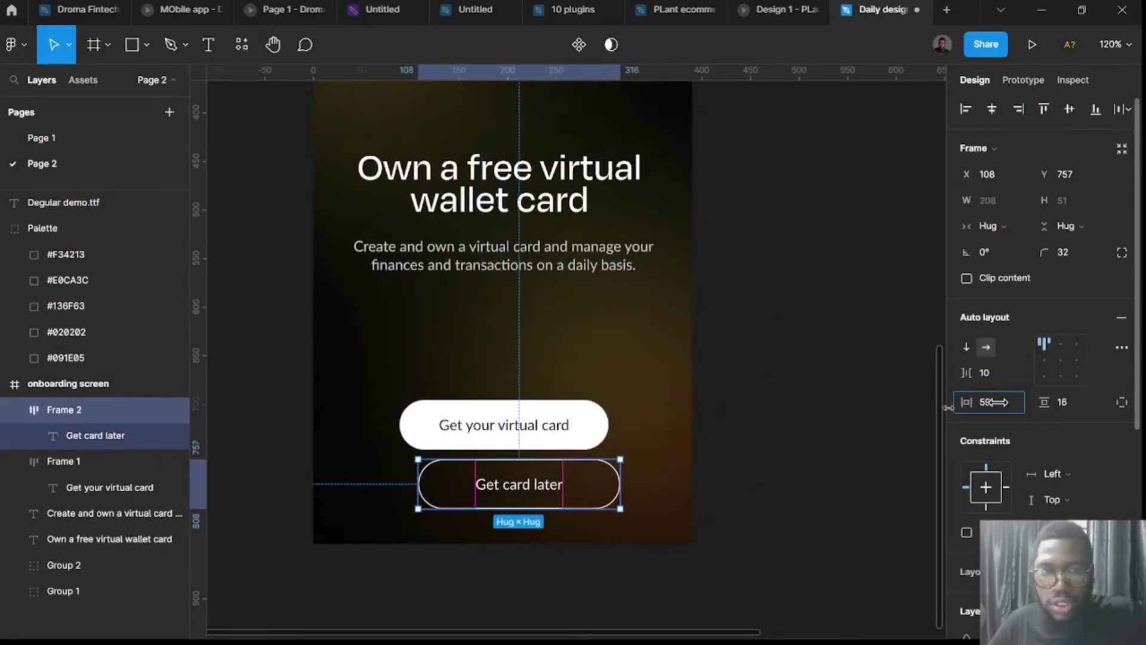
shift+click(534, 411)
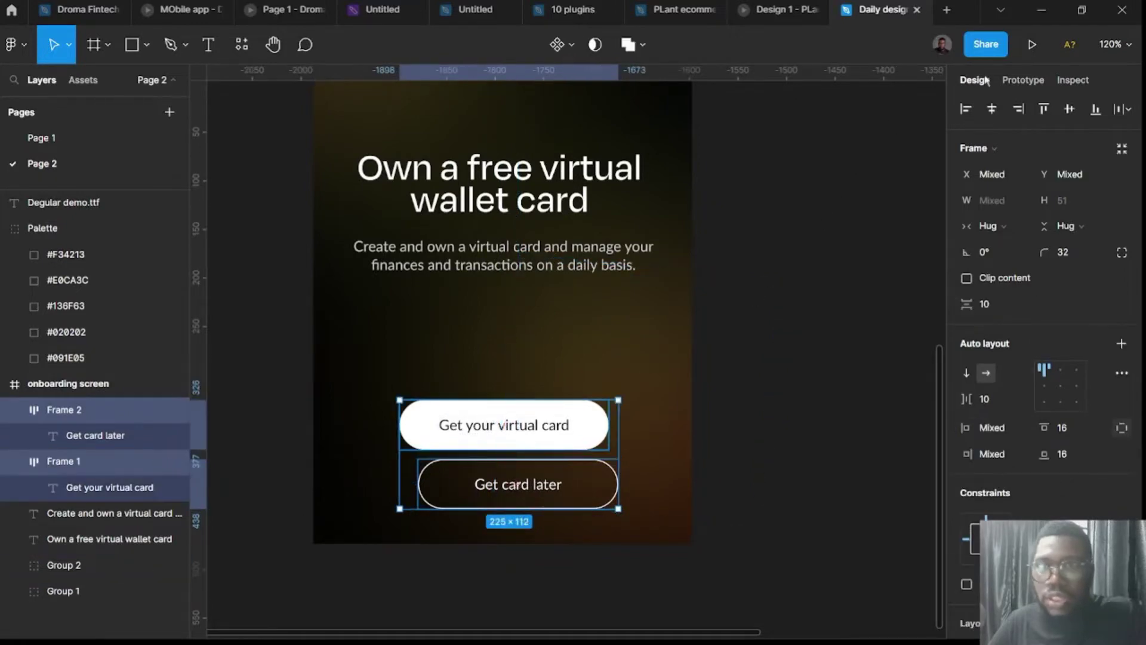
click(992, 109)
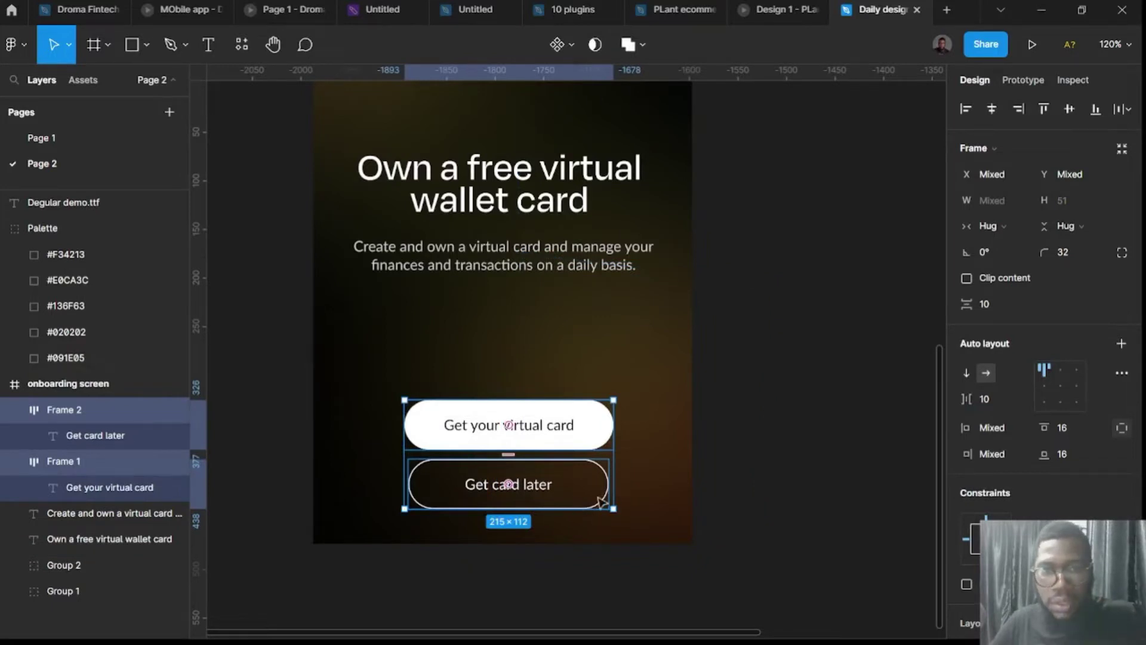
click(600, 500)
drag(610, 486, 617, 487)
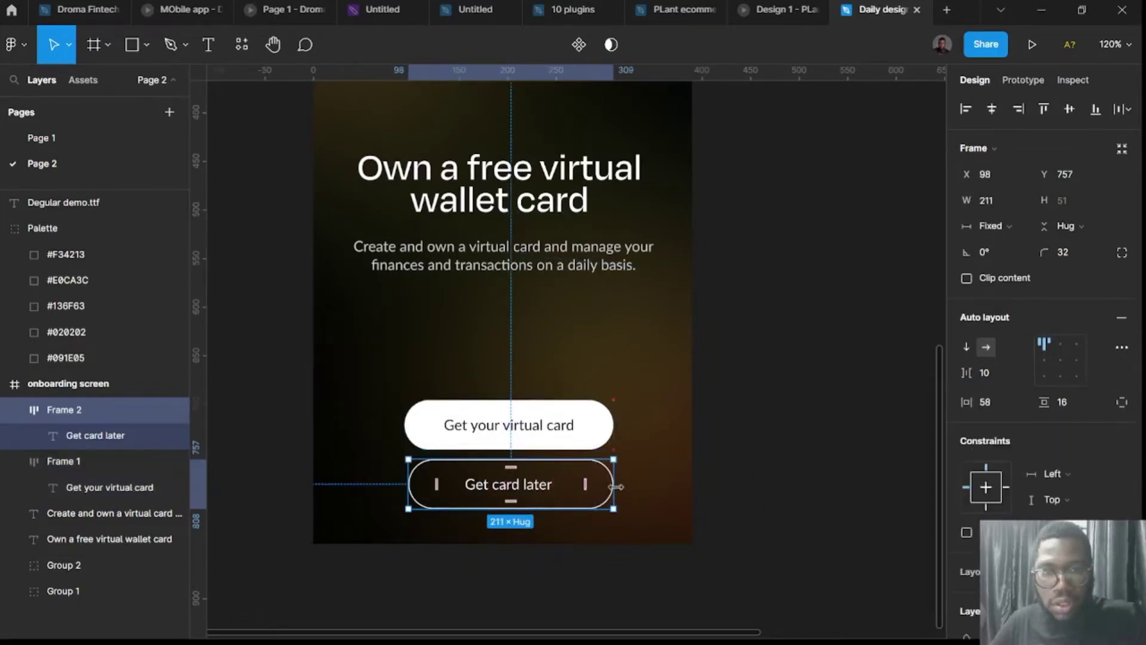
drag(399, 476, 396, 476)
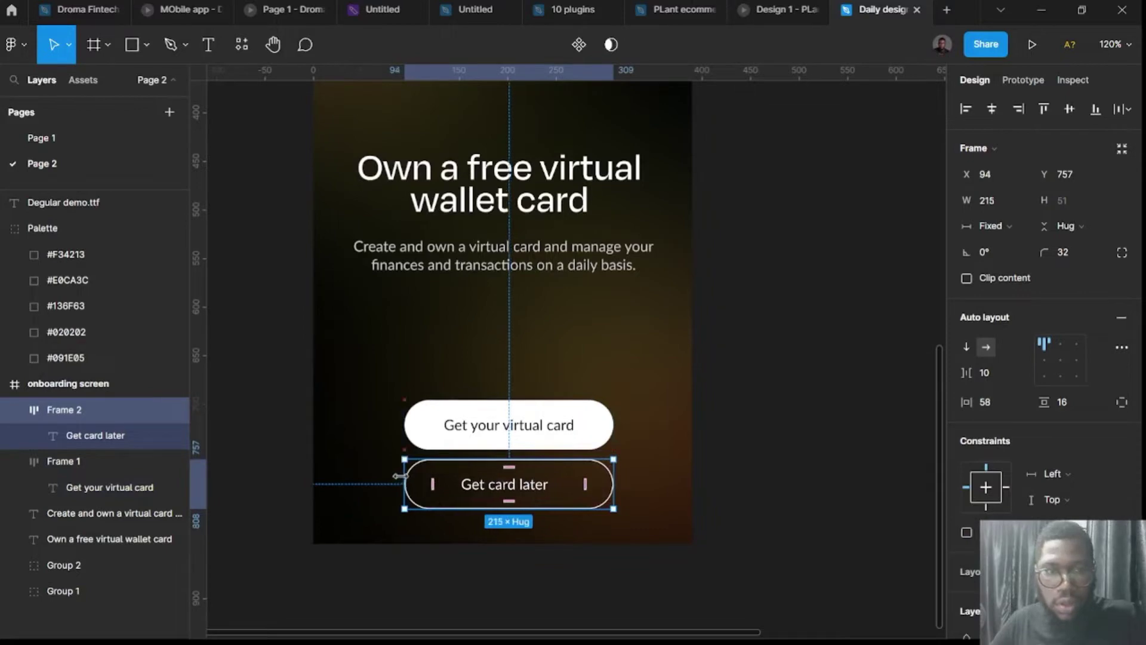
click(806, 492)
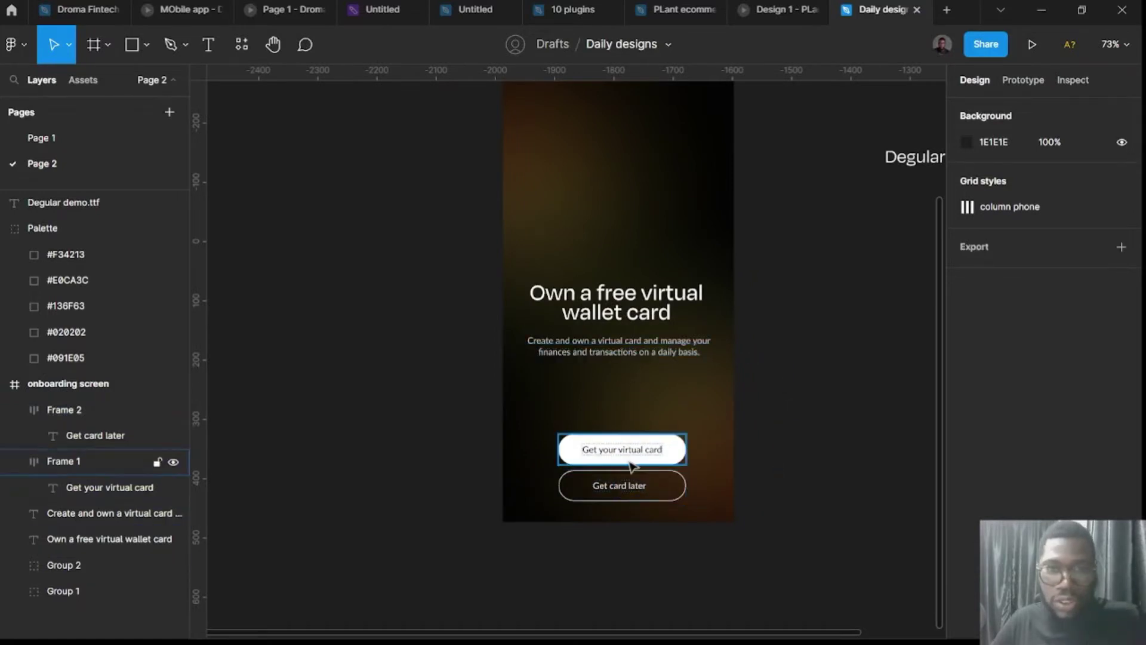
Wrap both buttons in vertical auto-layout Frame 3 with a 16 gap, placed at X 89, Y 656.
click(629, 454)
shift+click(637, 487)
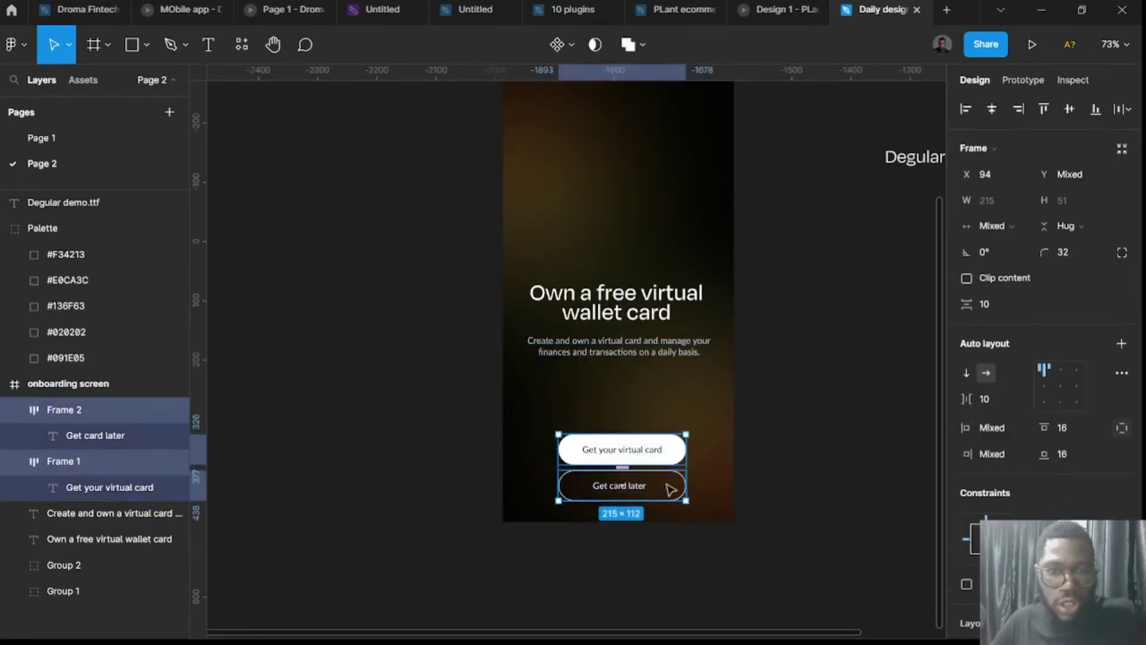
key(shift+a)
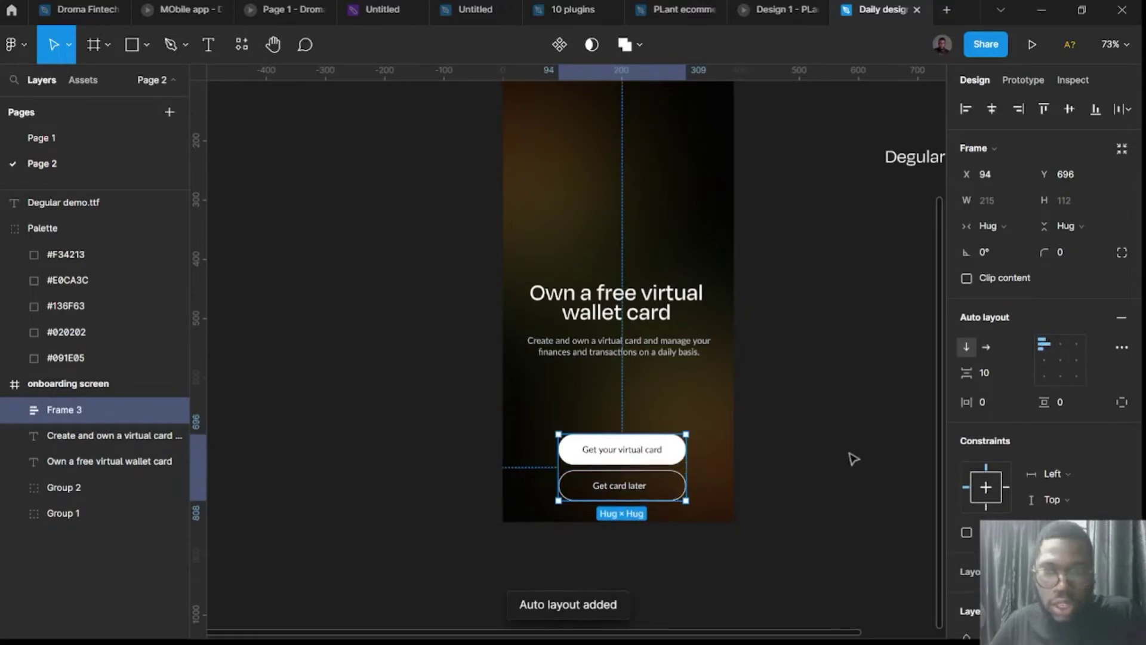
click(999, 372)
text(1)
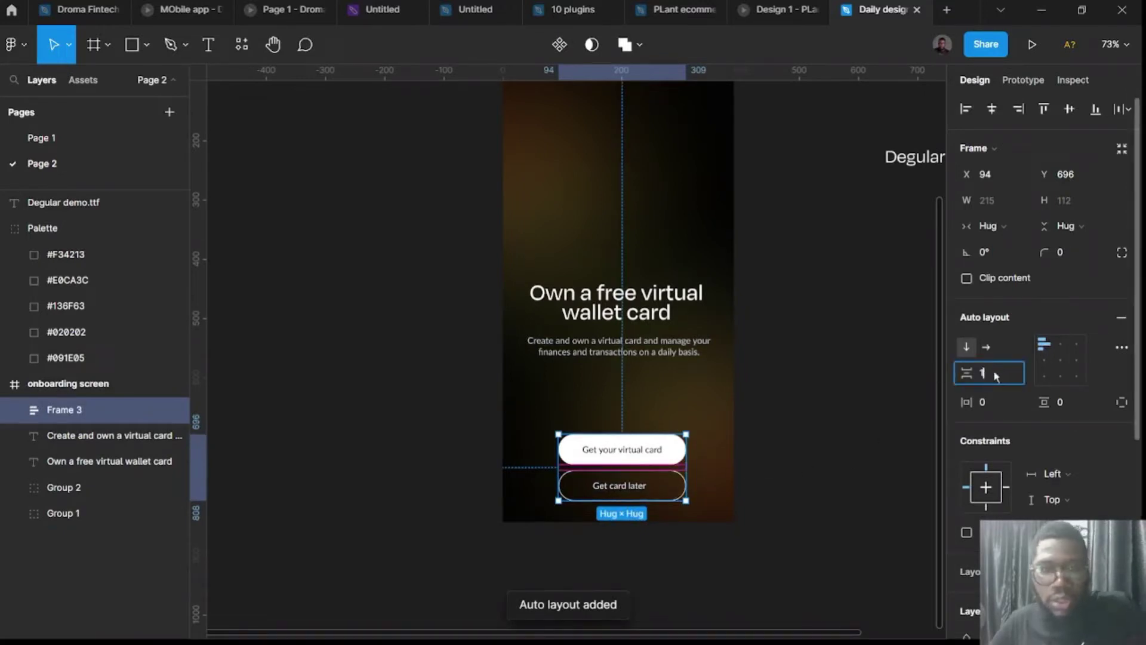
text(6)
key(Return)
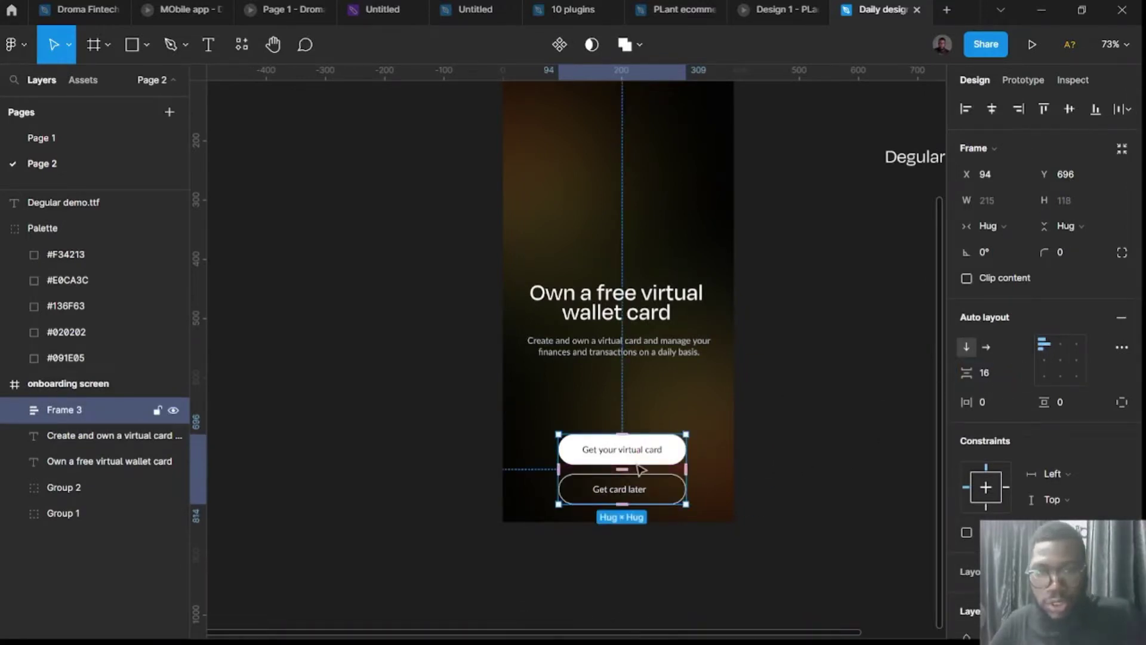
drag(644, 463, 642, 444)
key(alt)
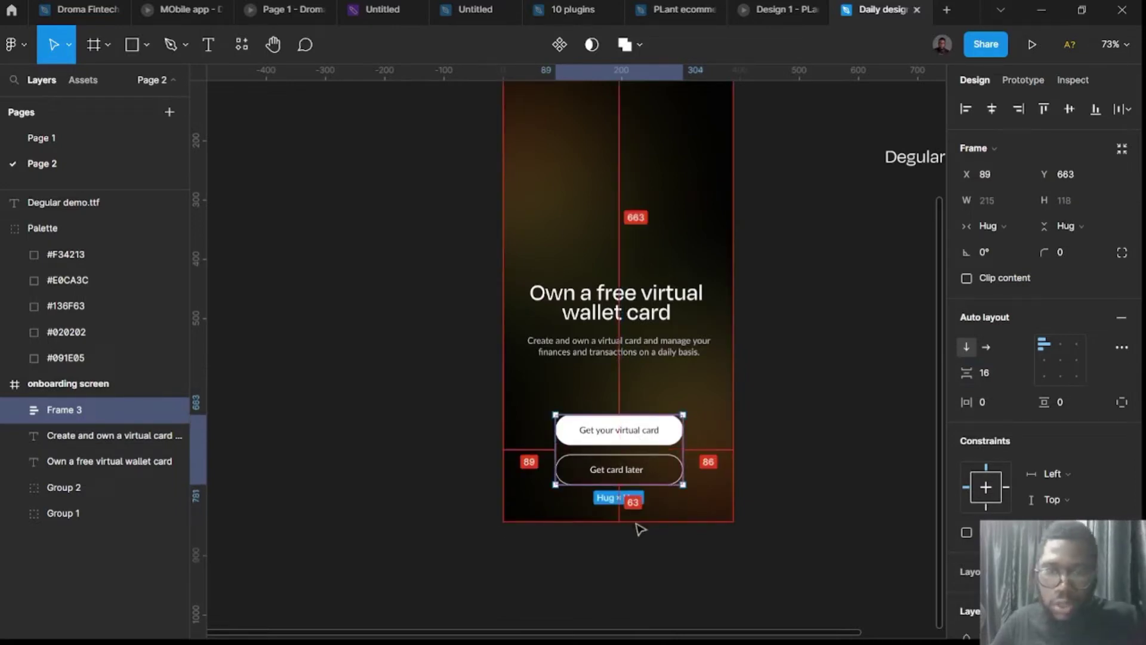
key(Up)
key(Up)
key(Up)
key(Up)
key(Up)
key(Up)
key(Up)
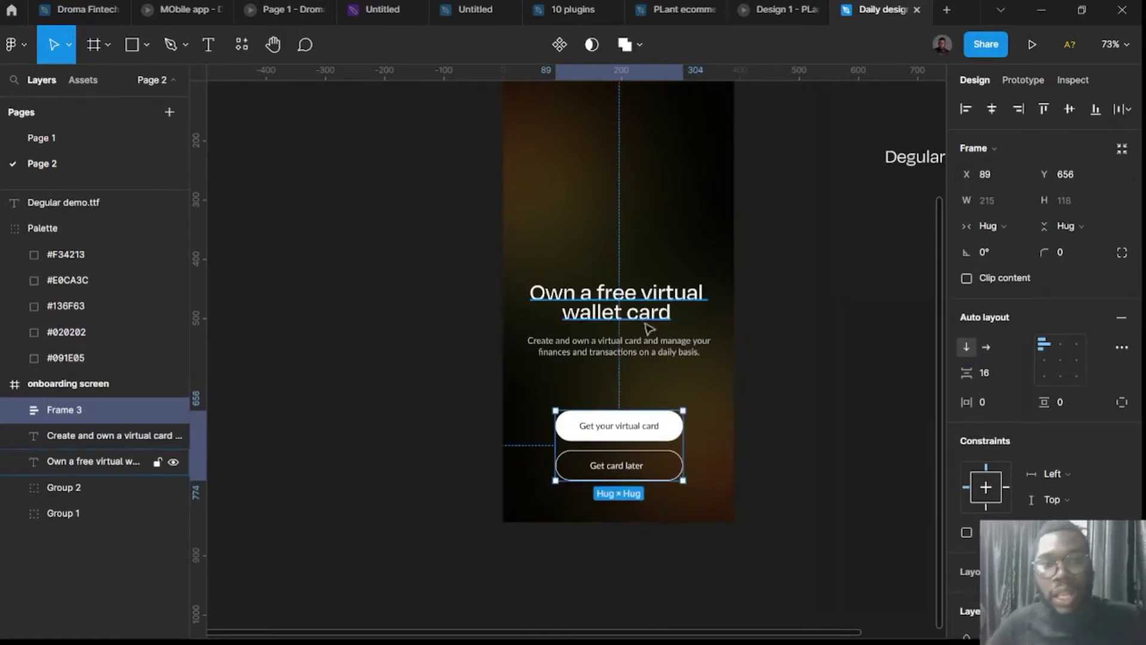
Group headline and subtitle in auto-layout Frame 4 with 8 spacing, at X 21, Y 527.
click(655, 353)
shift+click(646, 311)
drag(646, 317, 646, 358)
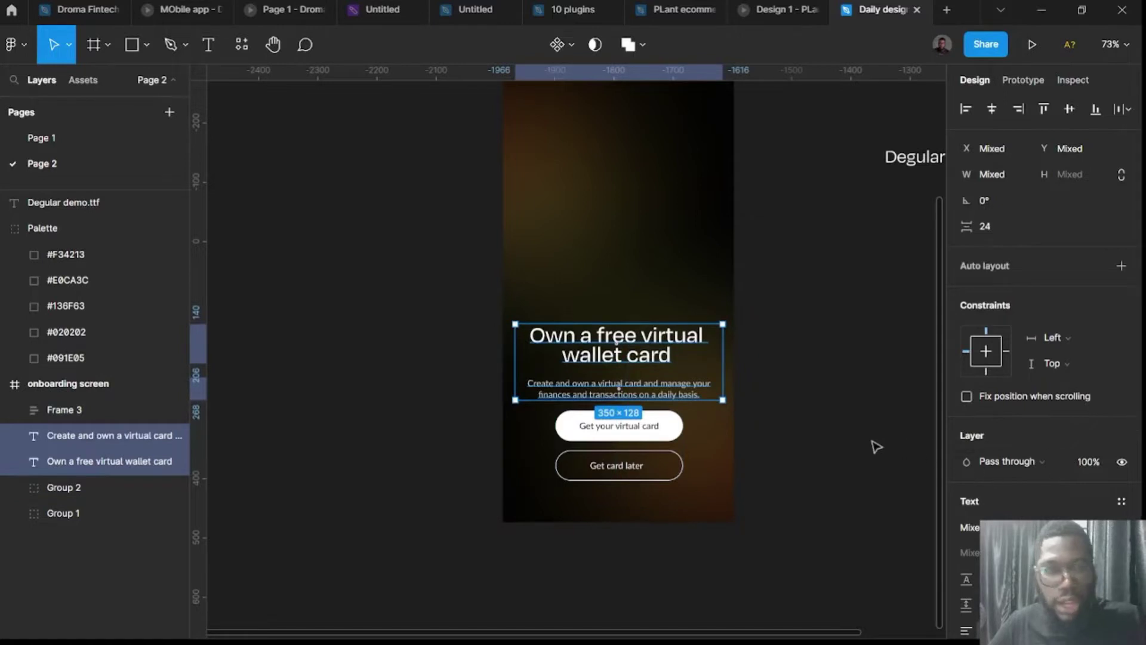
key(shift+a)
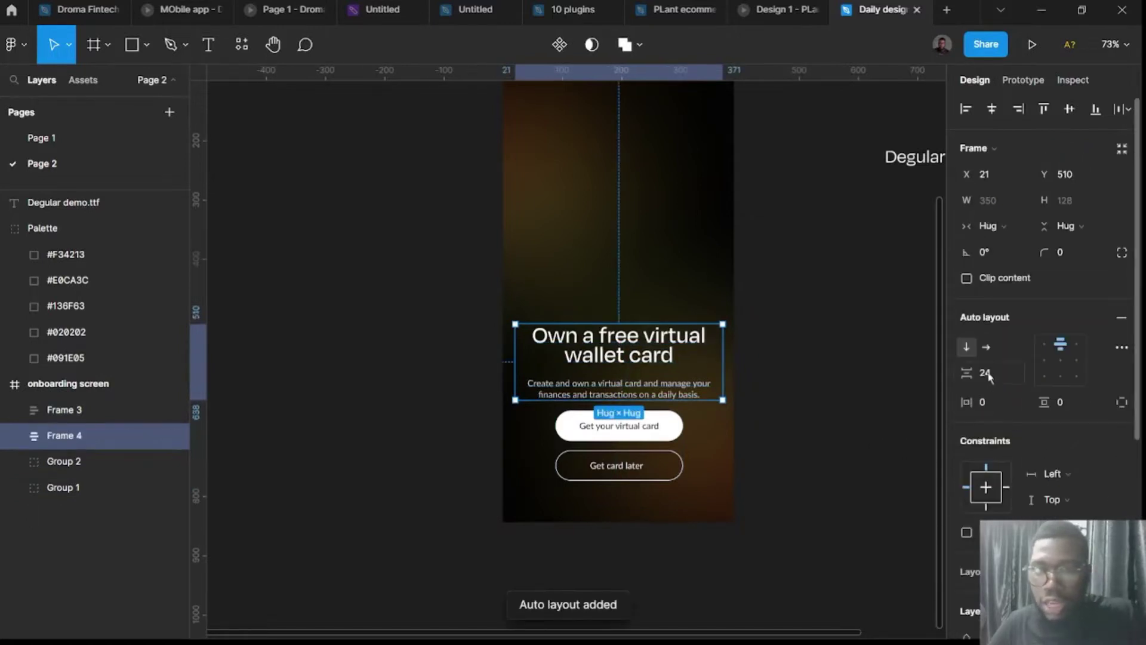
click(986, 374)
text(16)
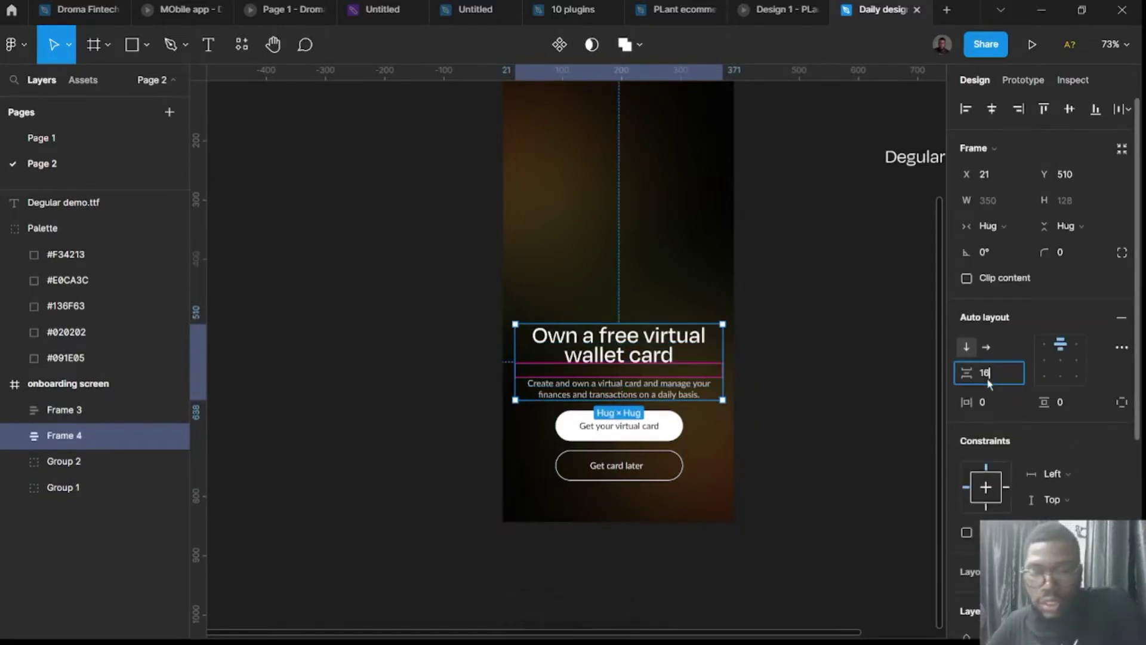
key(Return)
click(999, 382)
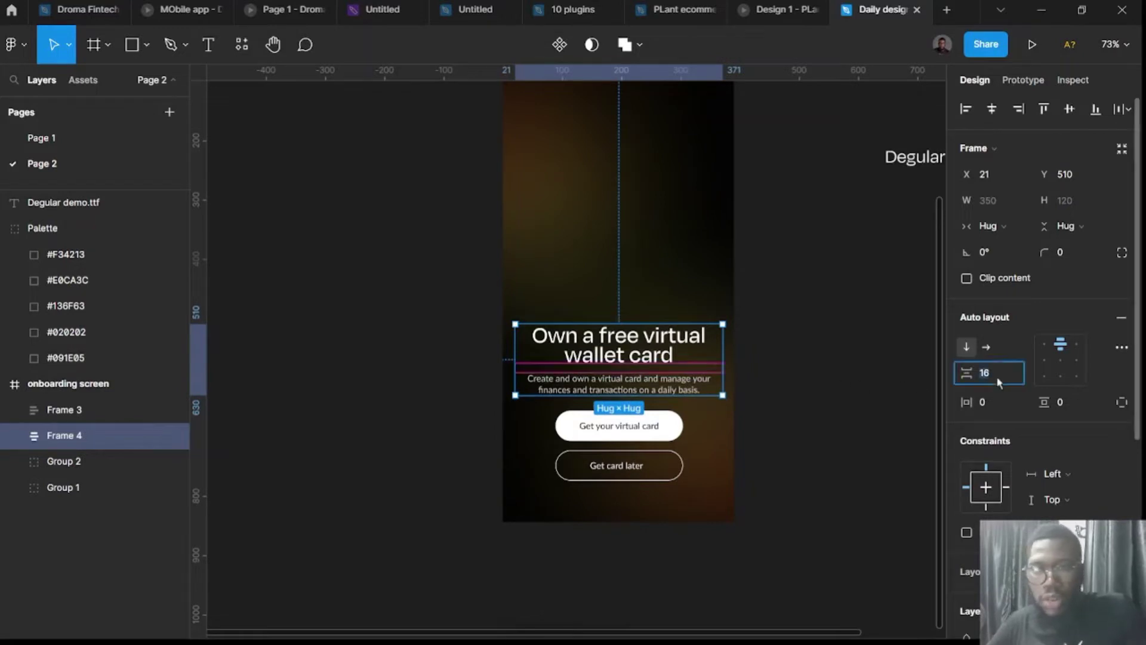
key(Return)
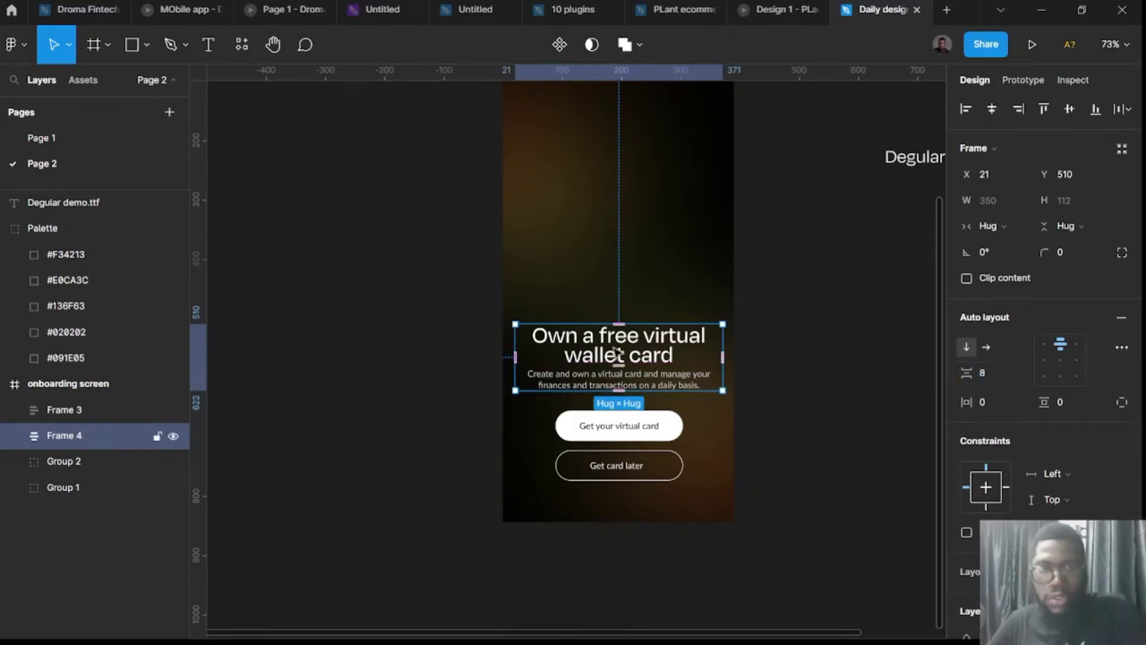
drag(634, 358, 634, 368)
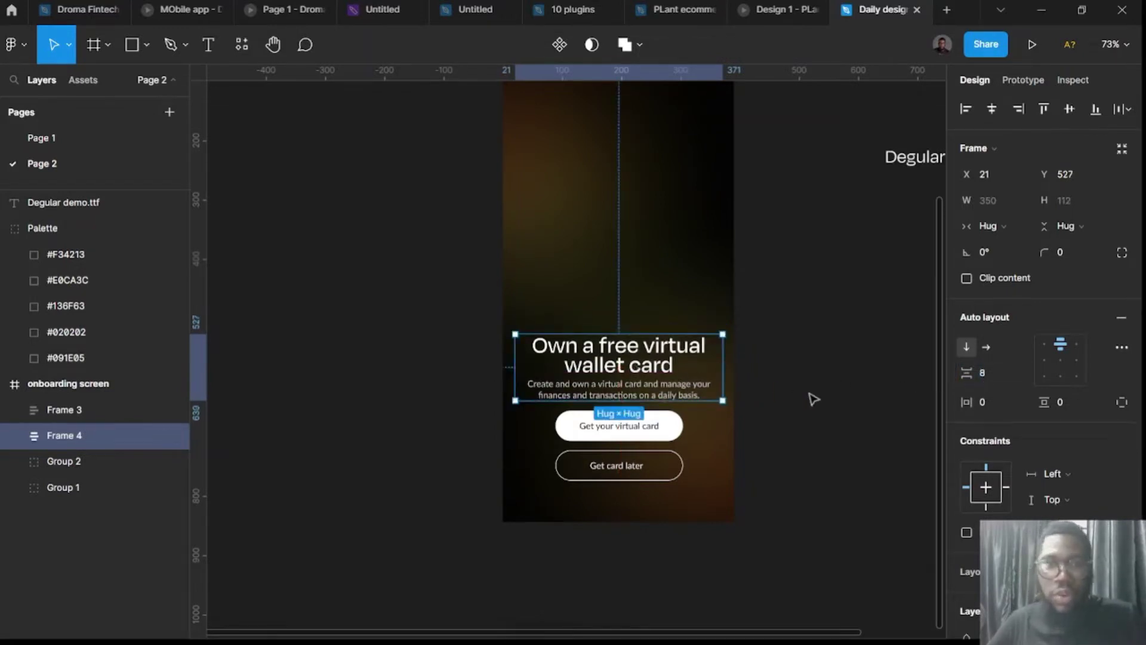
click(811, 396)
scroll(793, 414, down, 5)
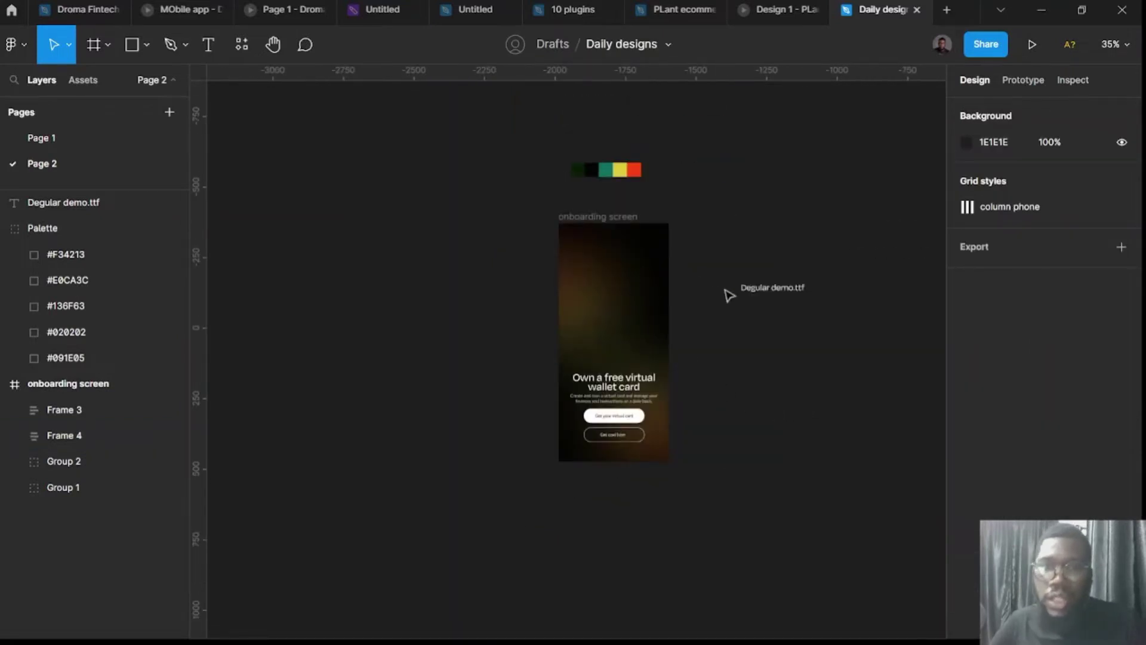
Move the Degular demo.ttf label higher up on the canvas.
drag(754, 289, 745, 127)
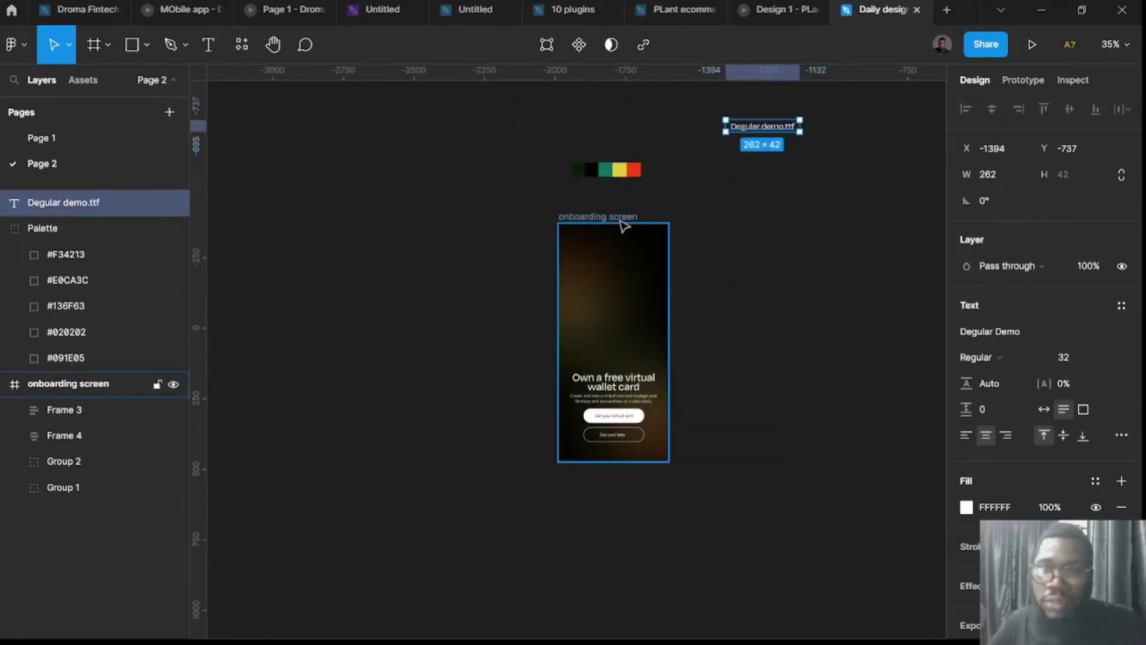
scroll(599, 289, up, 3)
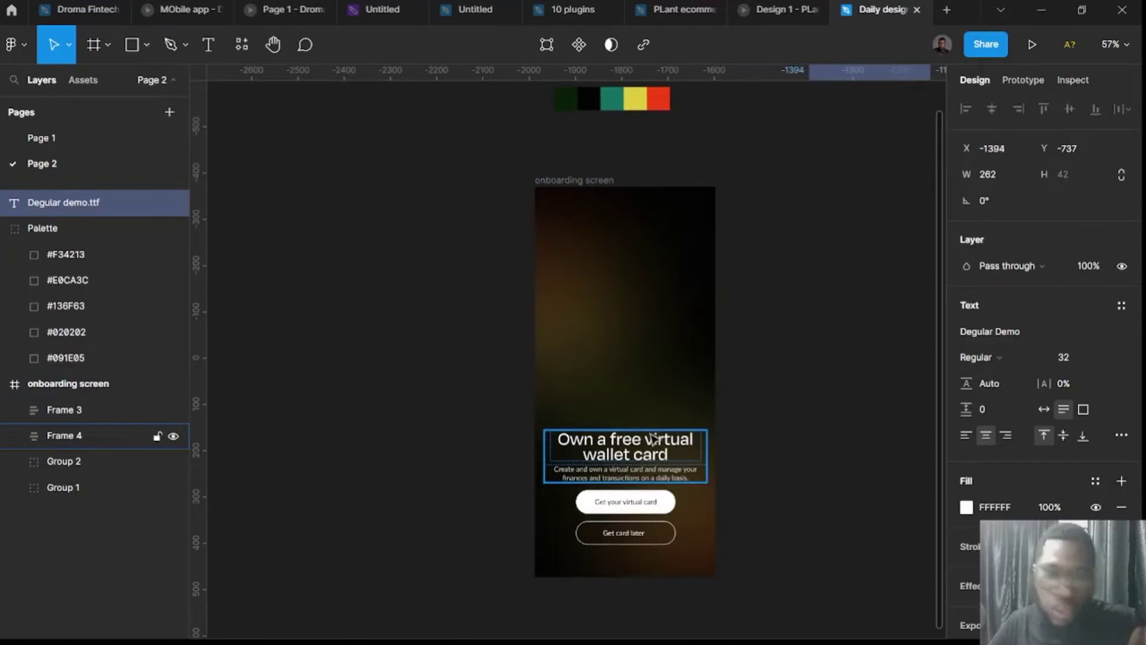
scroll(755, 347, right, 2)
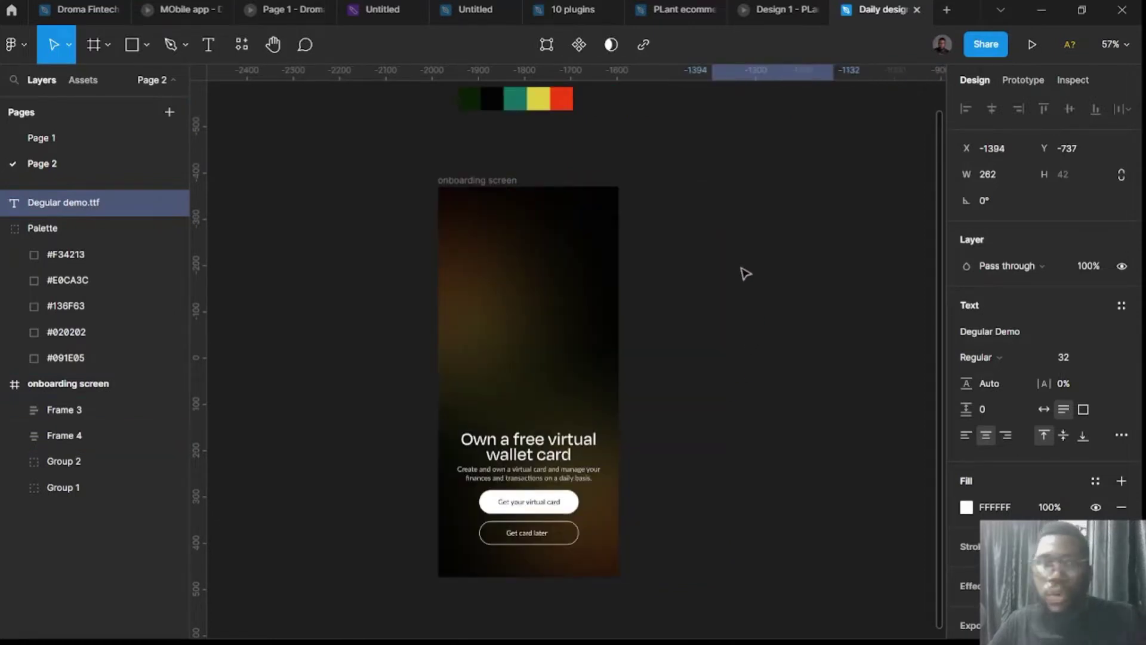
Draw a 367 × 234 white frame with 16 corner radius beside the onboarding screen.
key(f)
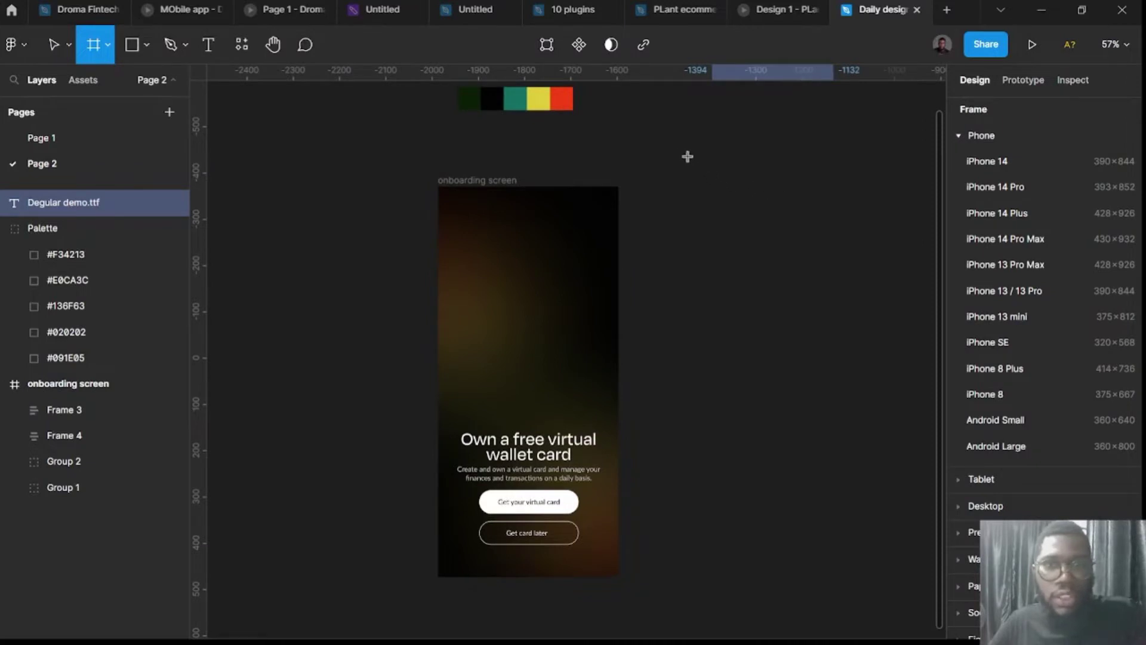
drag(681, 156, 851, 263)
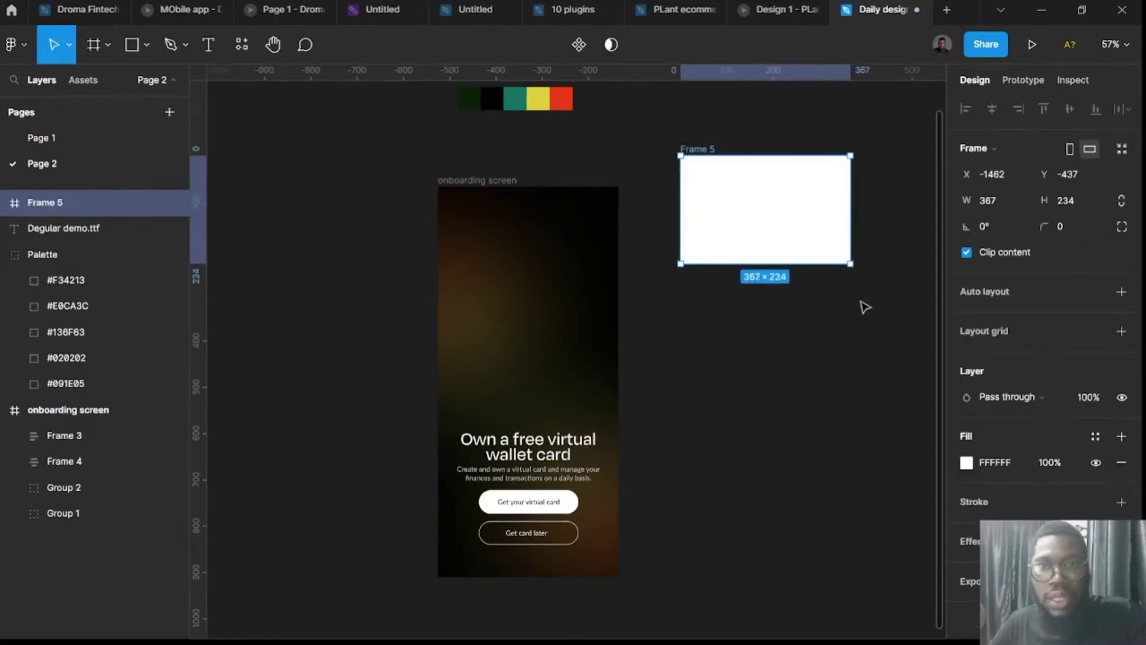
click(1072, 231)
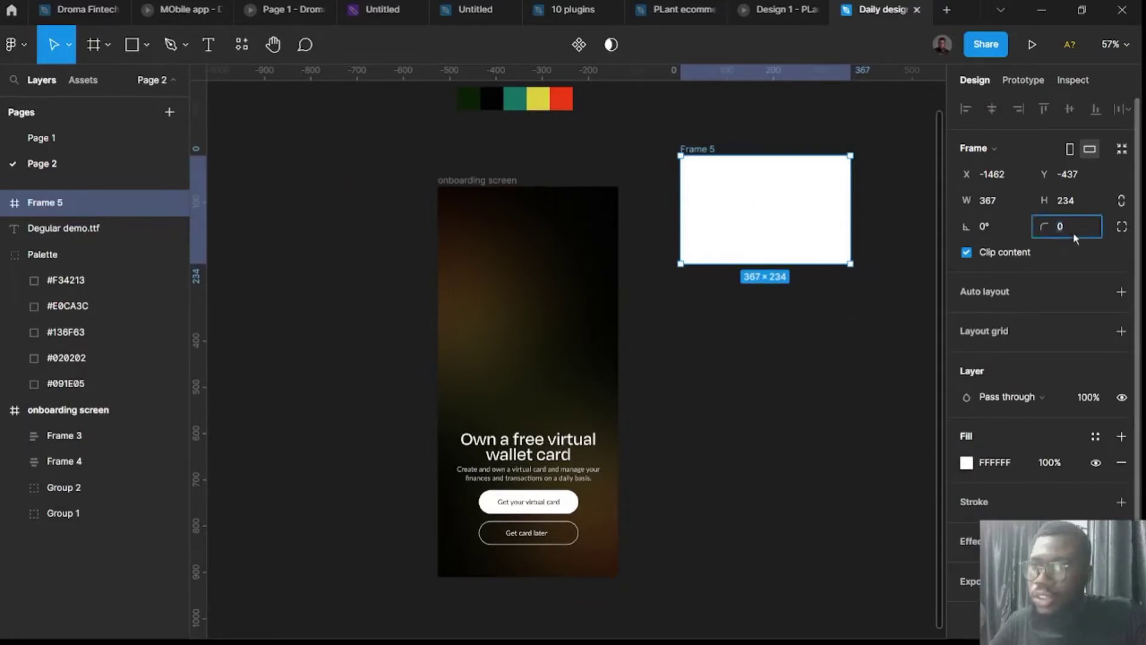
key(Return)
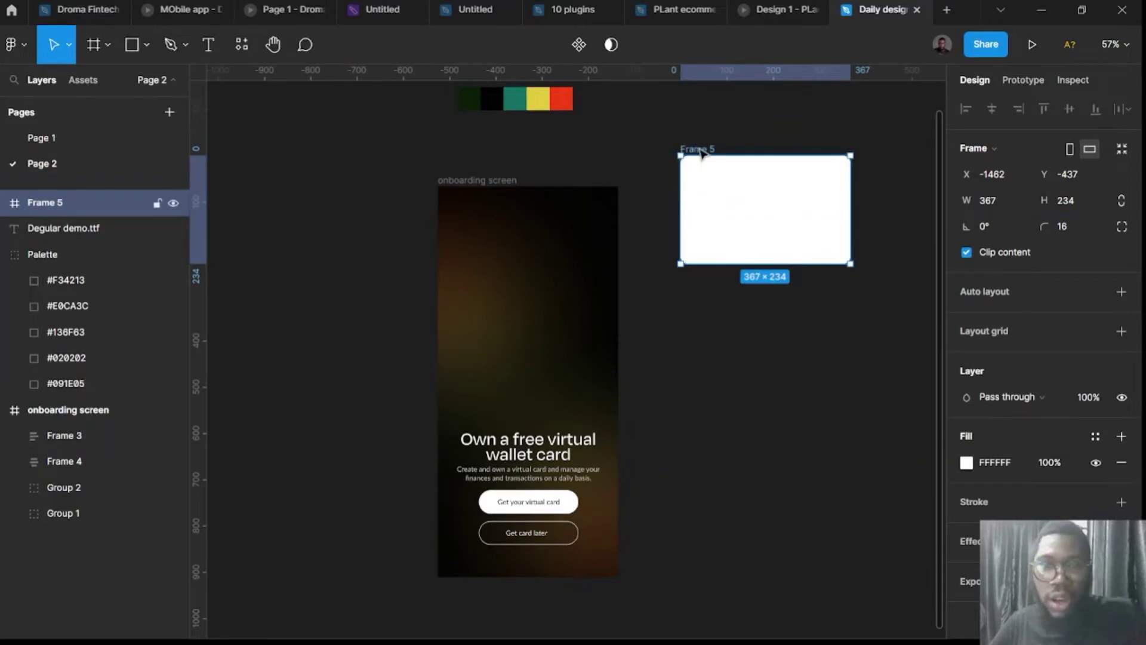
drag(701, 152, 468, 249)
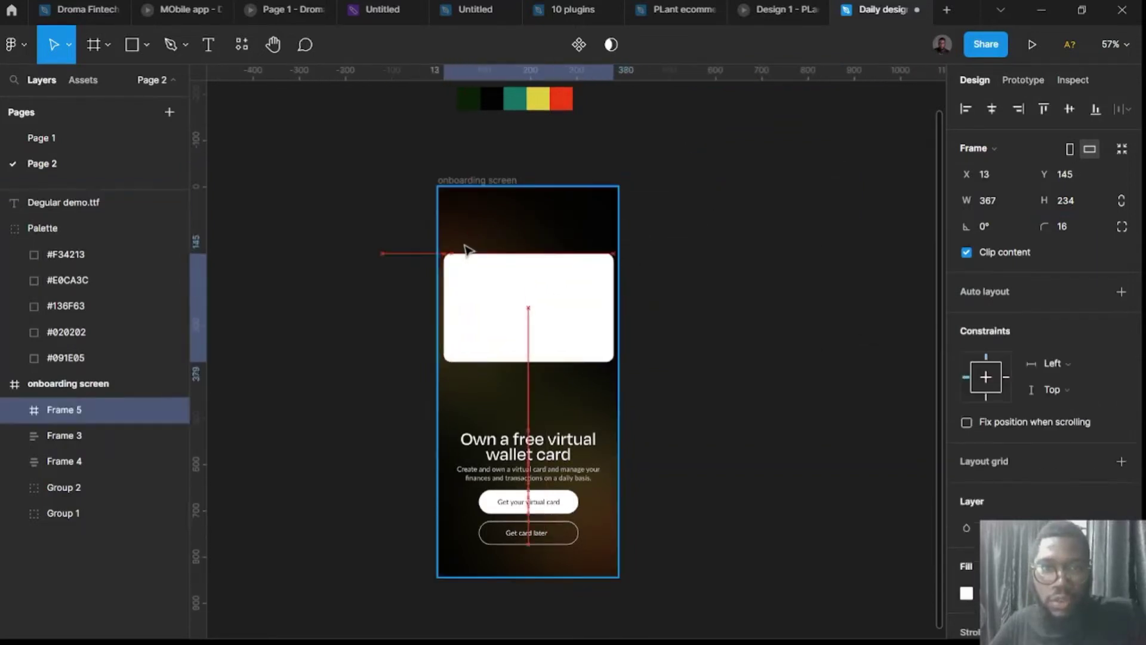
key(ctrl+z)
scroll(620, 175, right, 5)
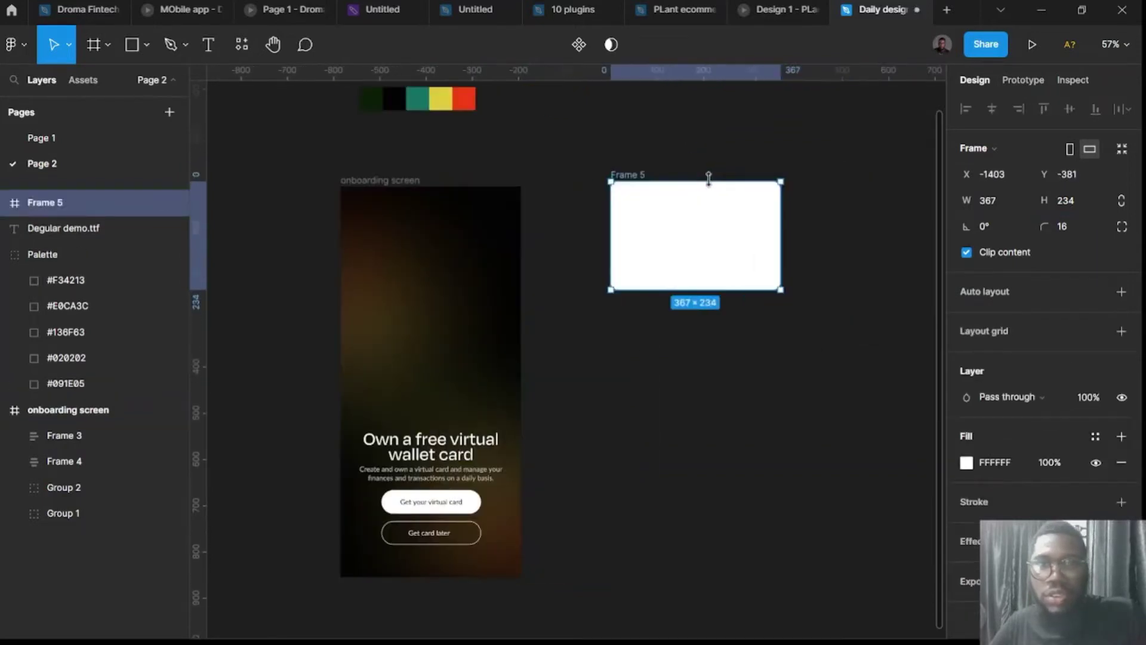
scroll(608, 176, up, 5)
drag(530, 371, 505, 336)
scroll(517, 338, up, 3)
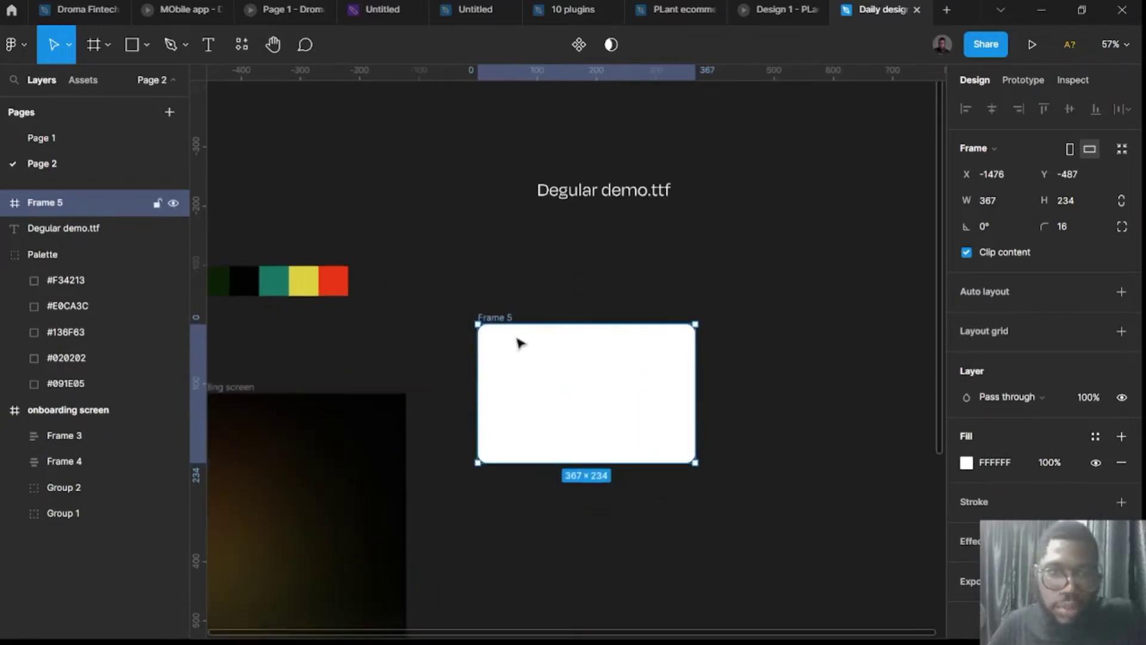
Give Frame 5 a linear gradient fill from palette teal to palette red F34213.
click(966, 463)
click(794, 219)
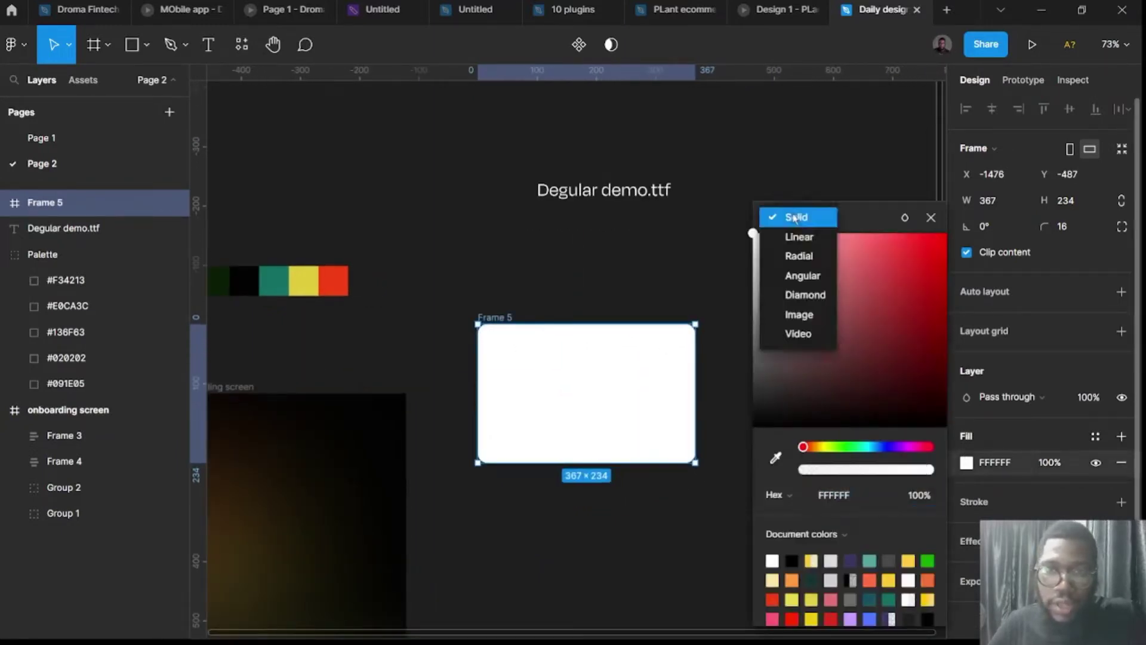
click(795, 237)
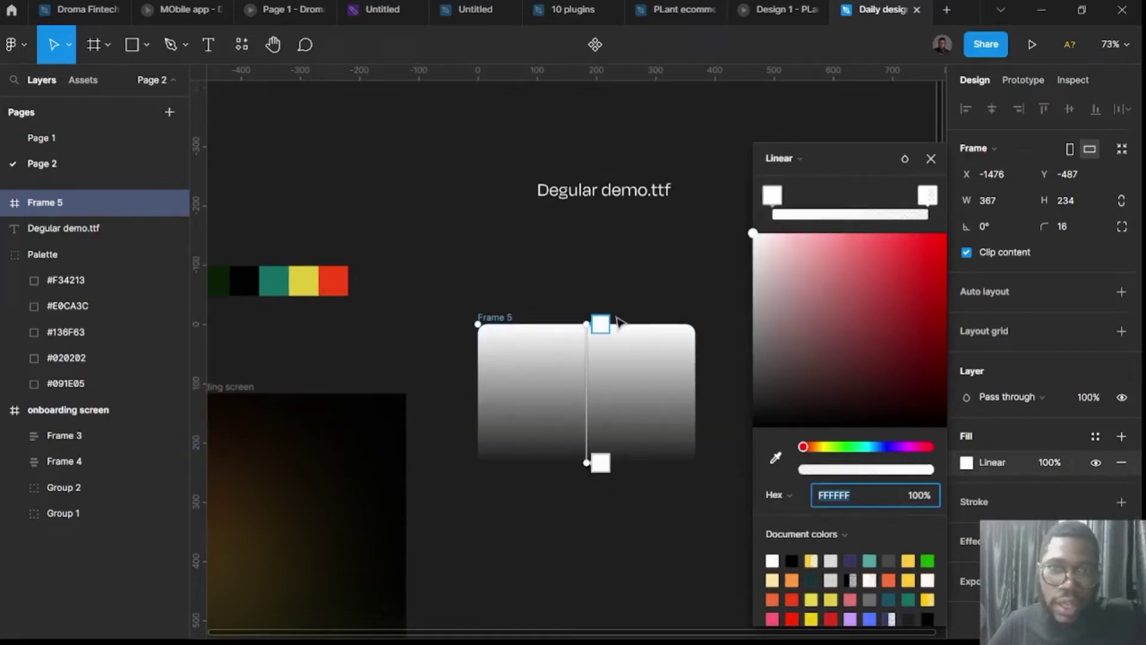
drag(585, 323, 467, 358)
drag(585, 460, 712, 448)
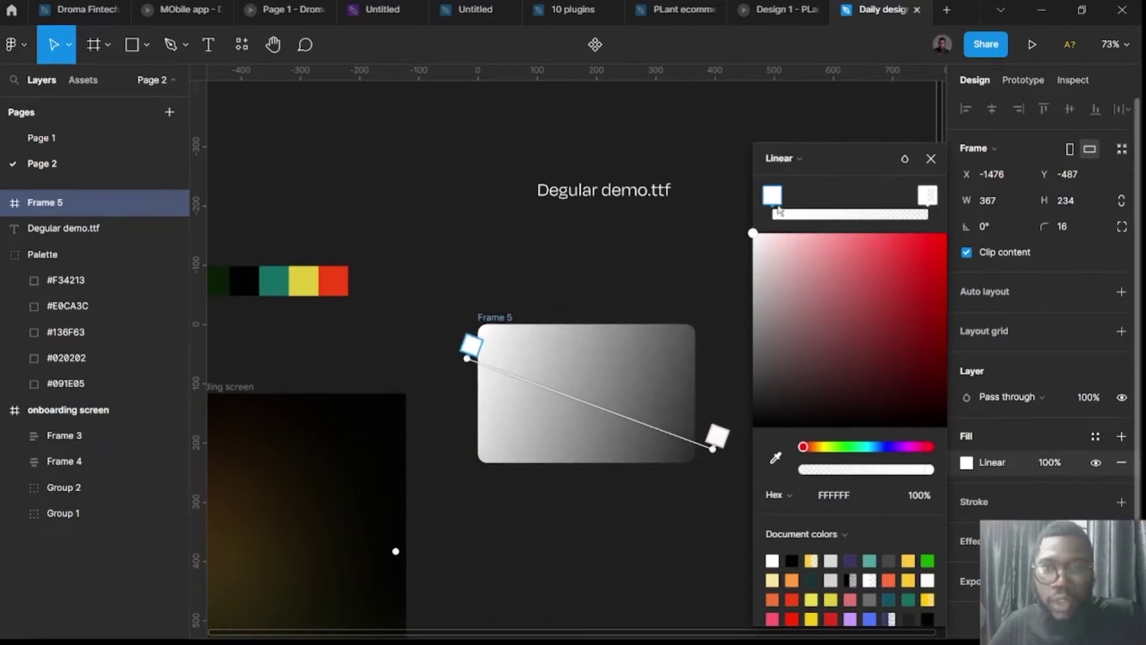
click(775, 458)
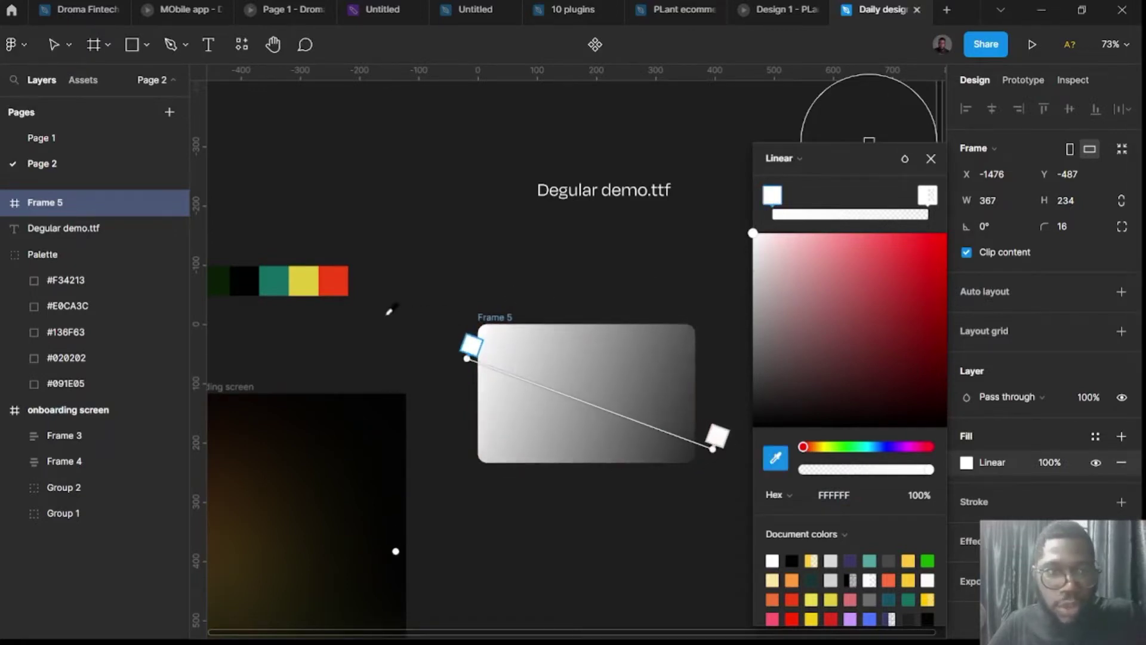
click(277, 278)
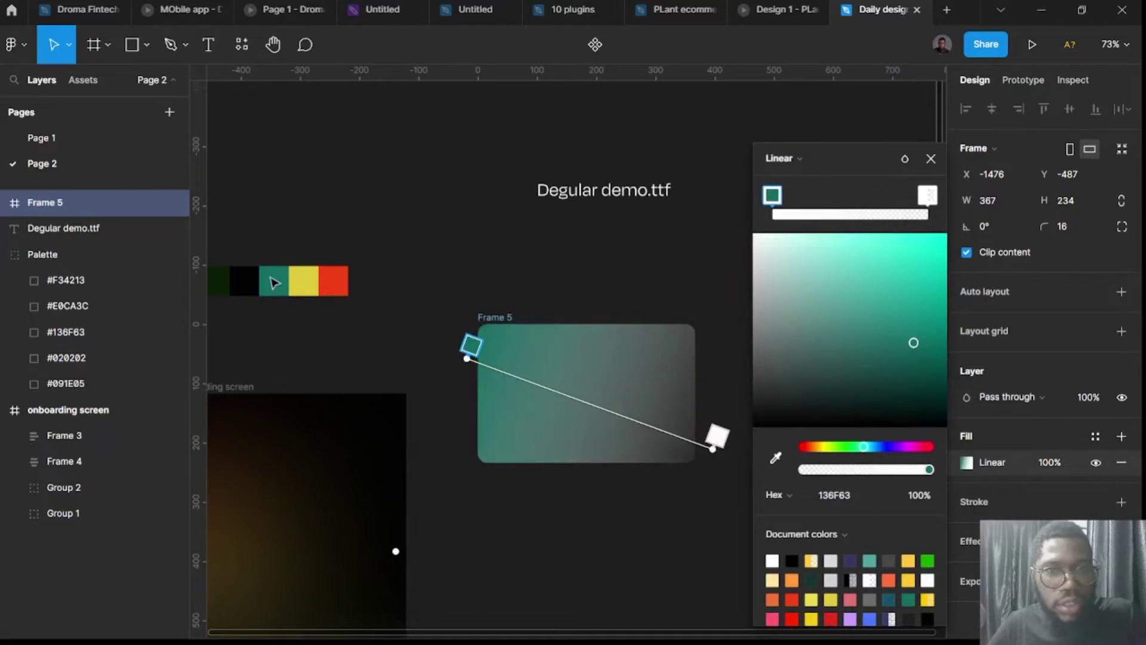
click(927, 201)
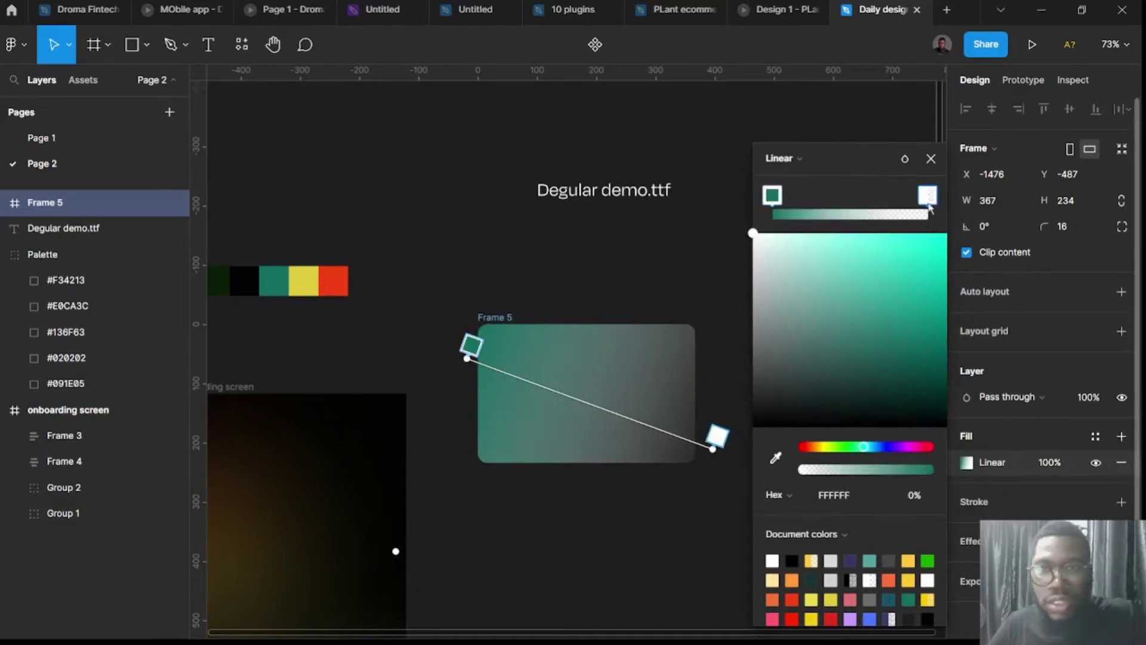
click(776, 457)
click(340, 279)
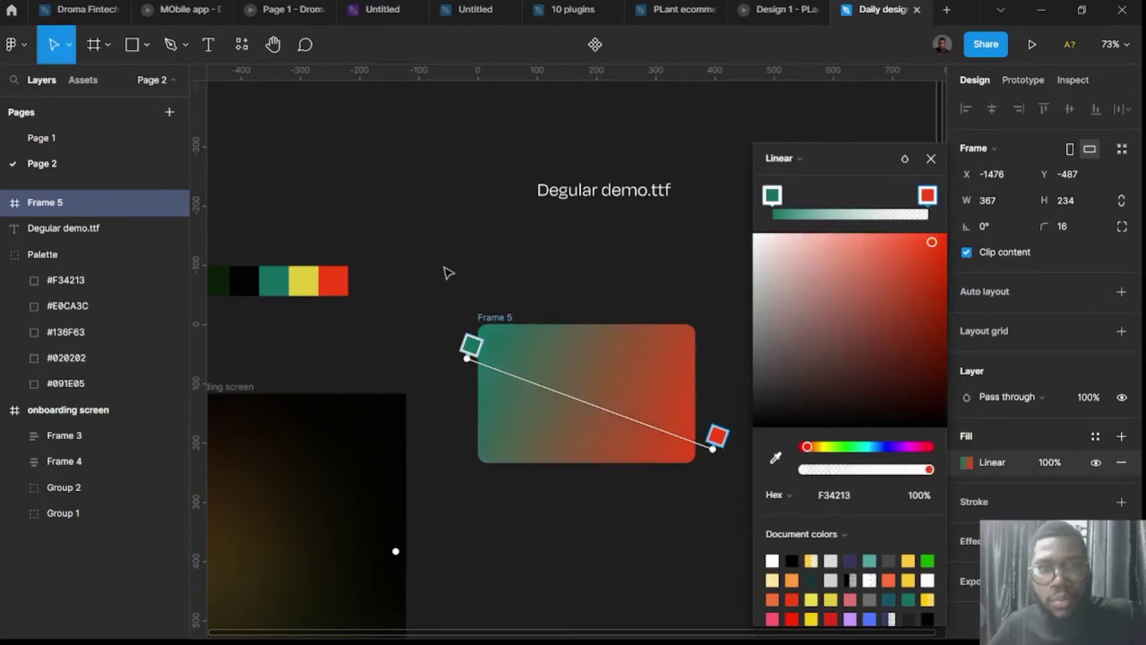
key(Escape)
key(Escape)
Move the gradient card slightly up and to the left.
drag(498, 328, 470, 278)
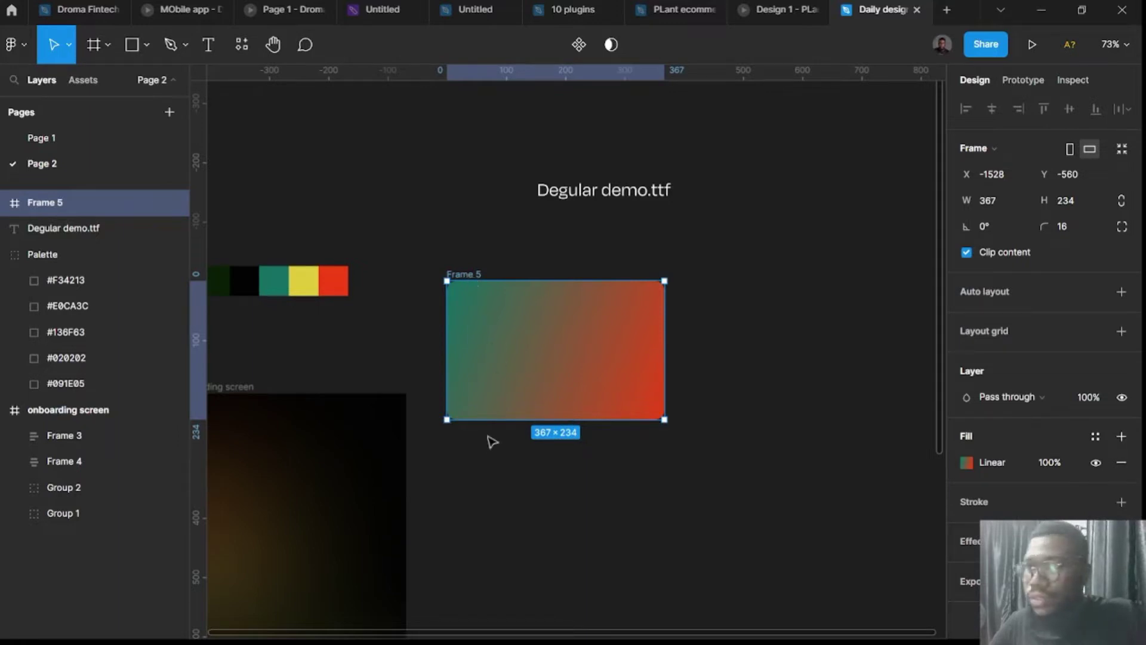
click(607, 202)
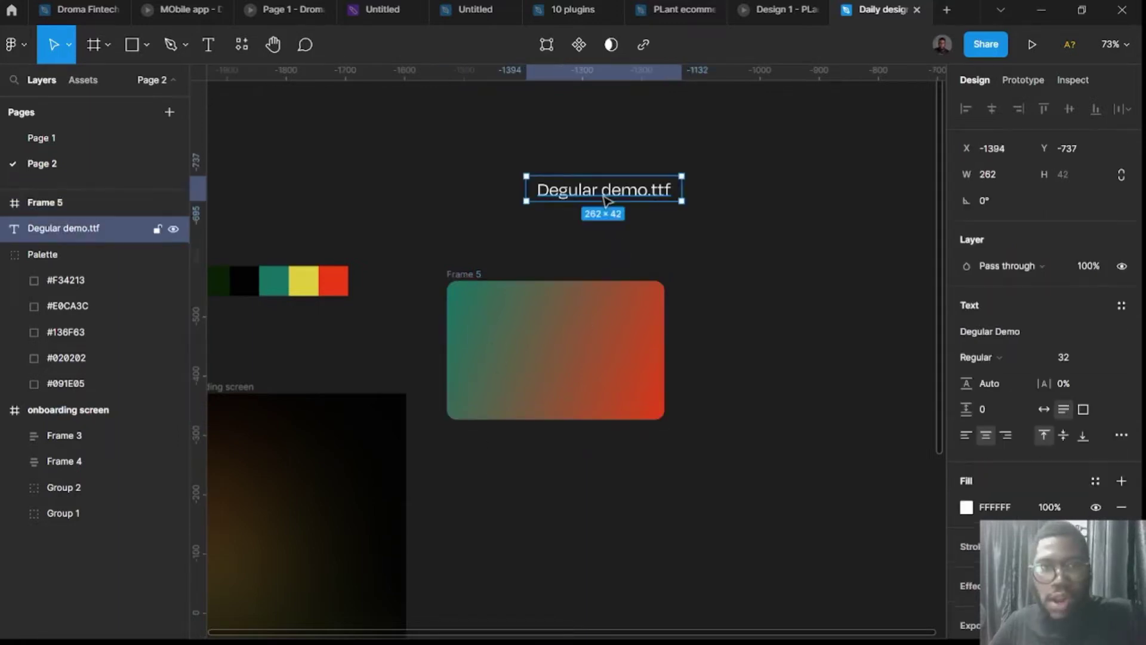
click(688, 255)
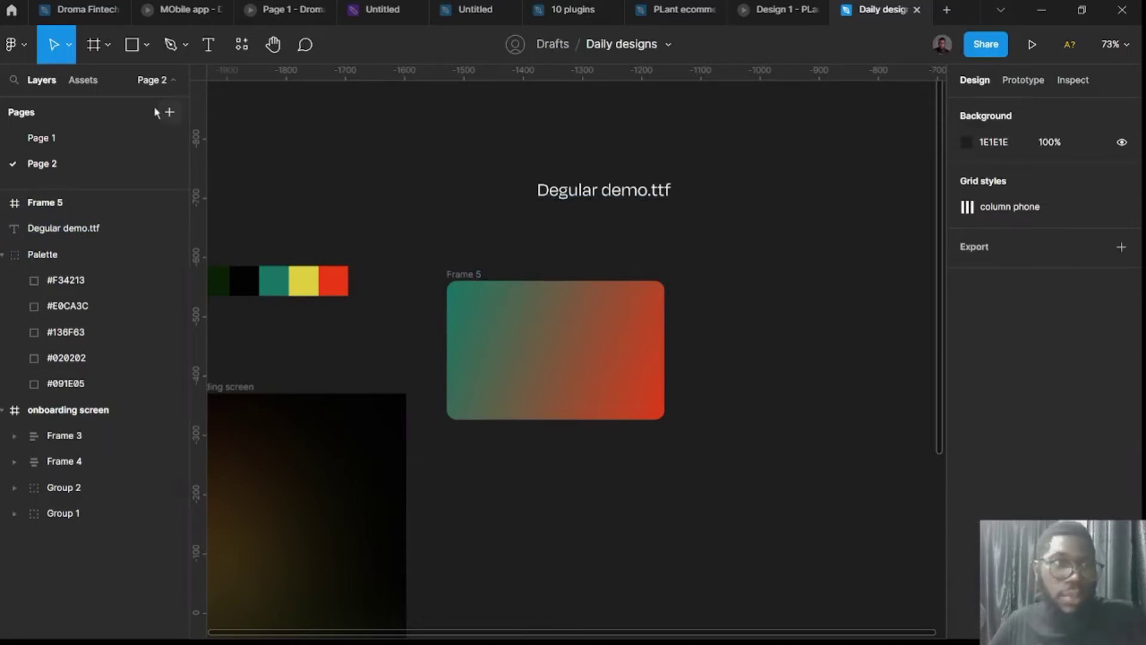
Launch the Iconify plugin and place a full-colour Mastercard logo on the canvas.
click(241, 44)
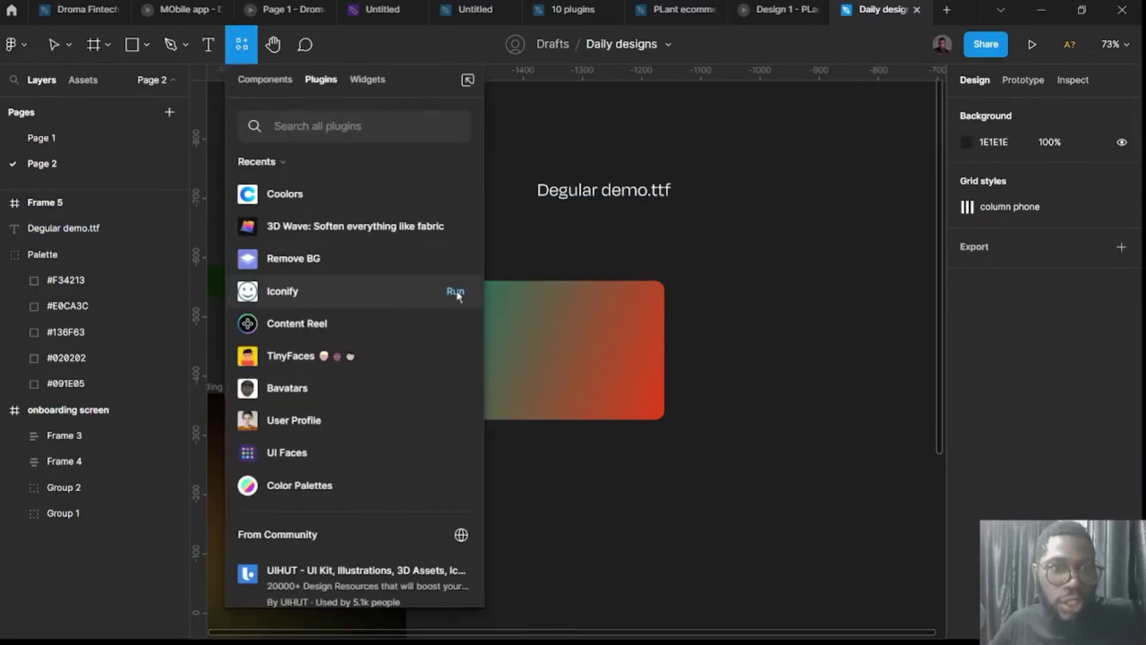
key(Escape)
click(457, 298)
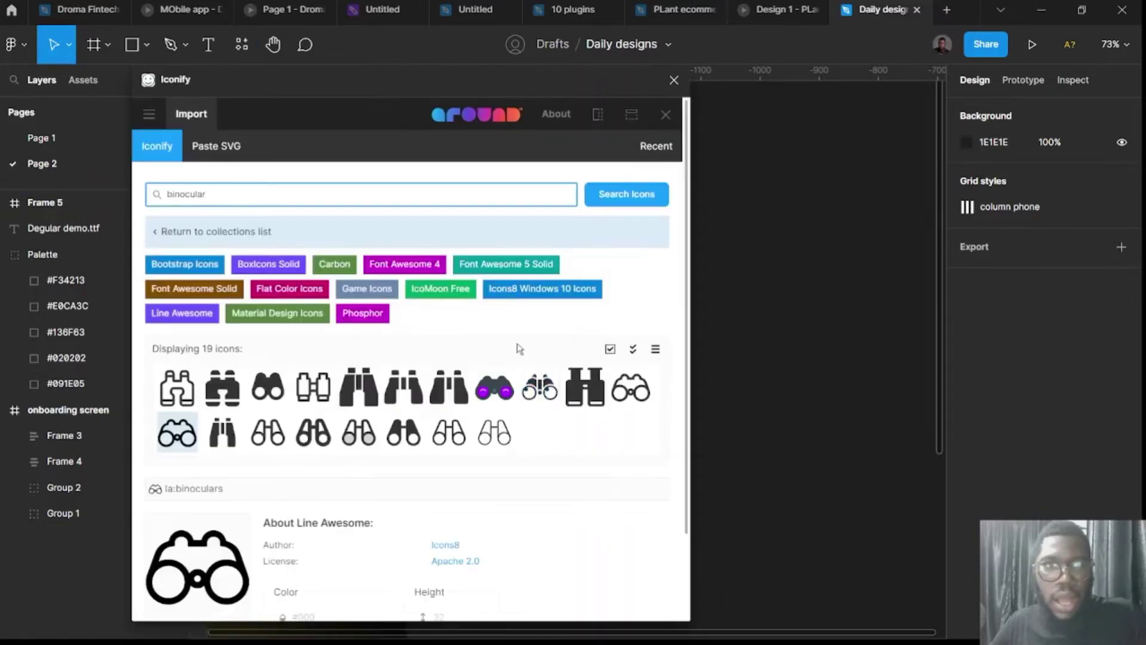
key(ctrl+a)
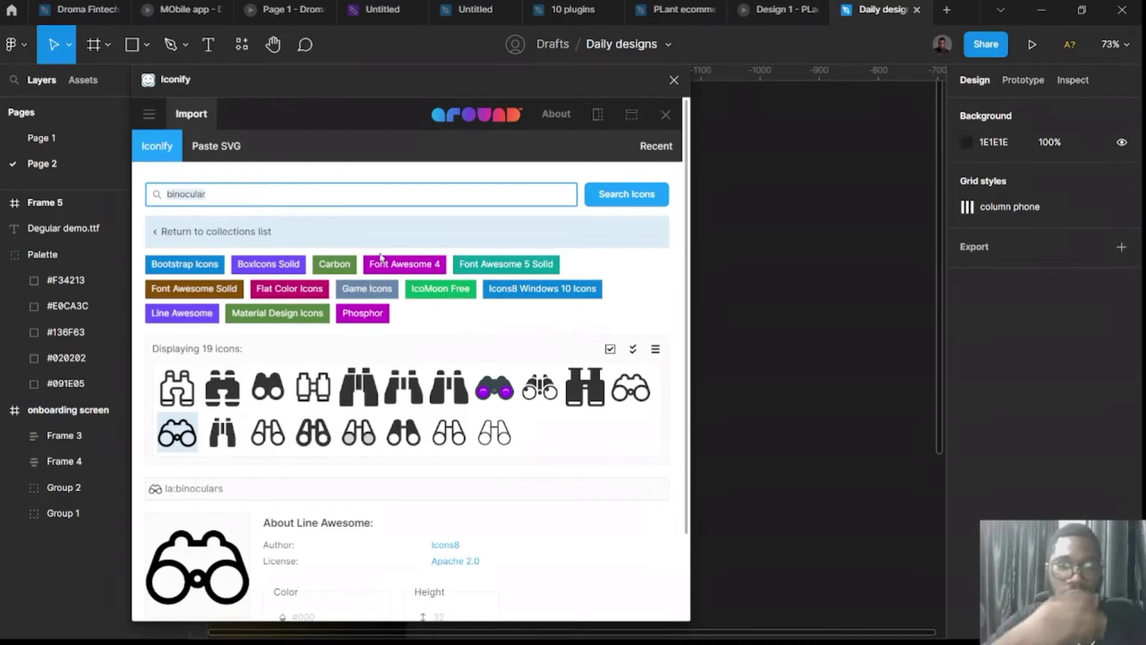
text(mastercard)
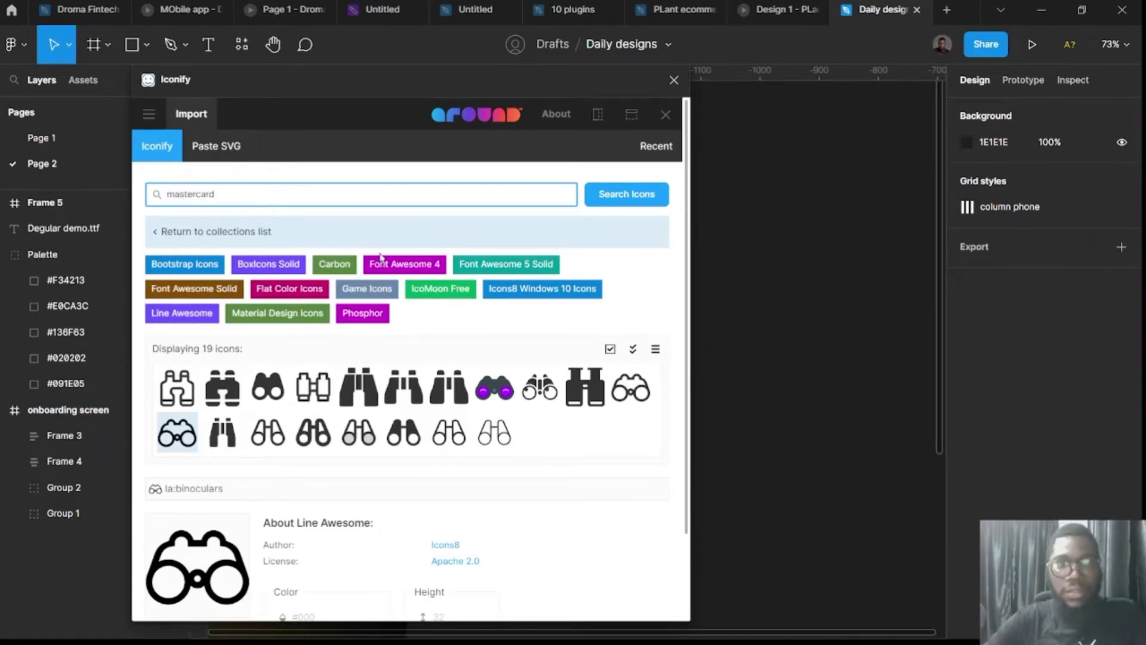
key(Return)
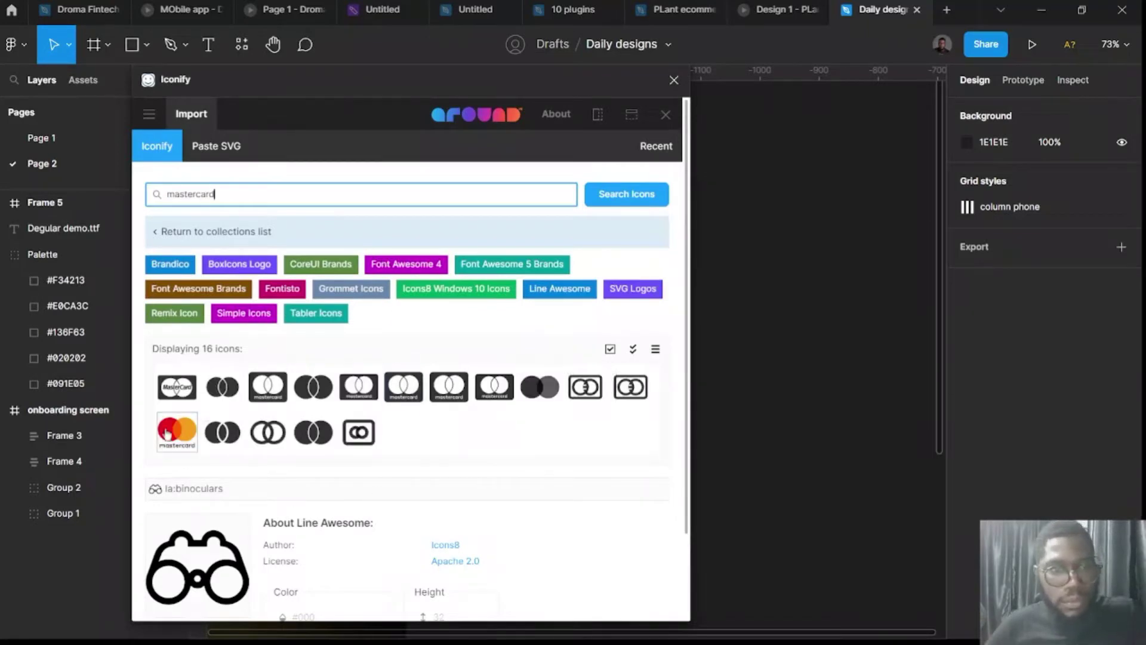
click(192, 436)
drag(759, 431, 759, 431)
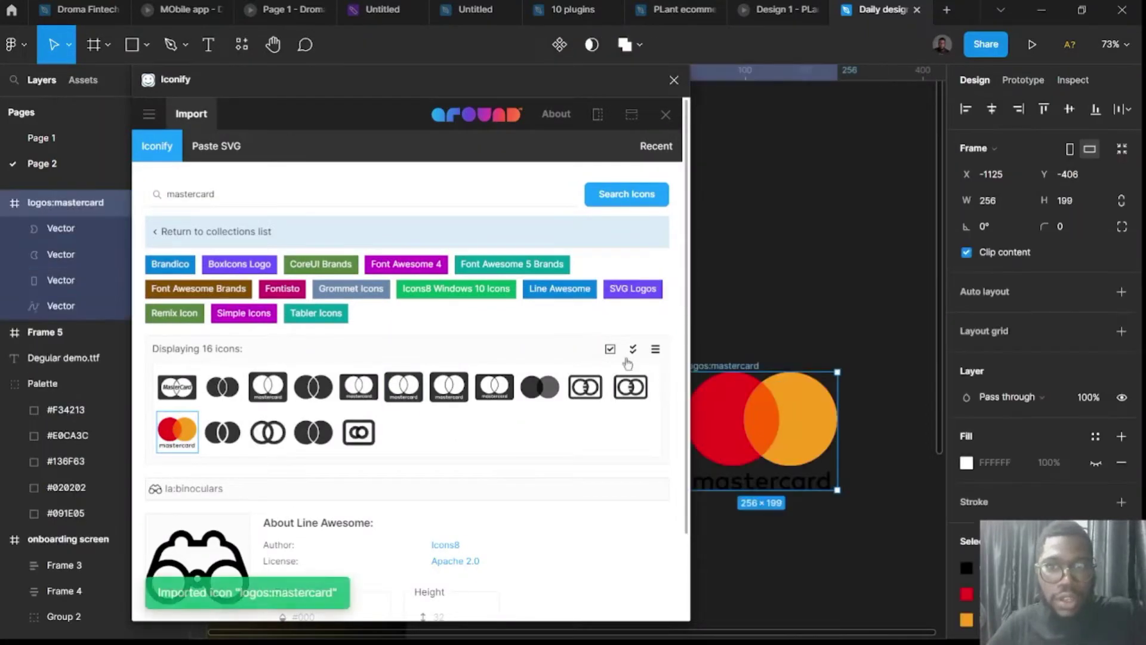
Search 'visa', place a blue VISA logo and a boxed VISA icon, then close Iconify.
click(275, 200)
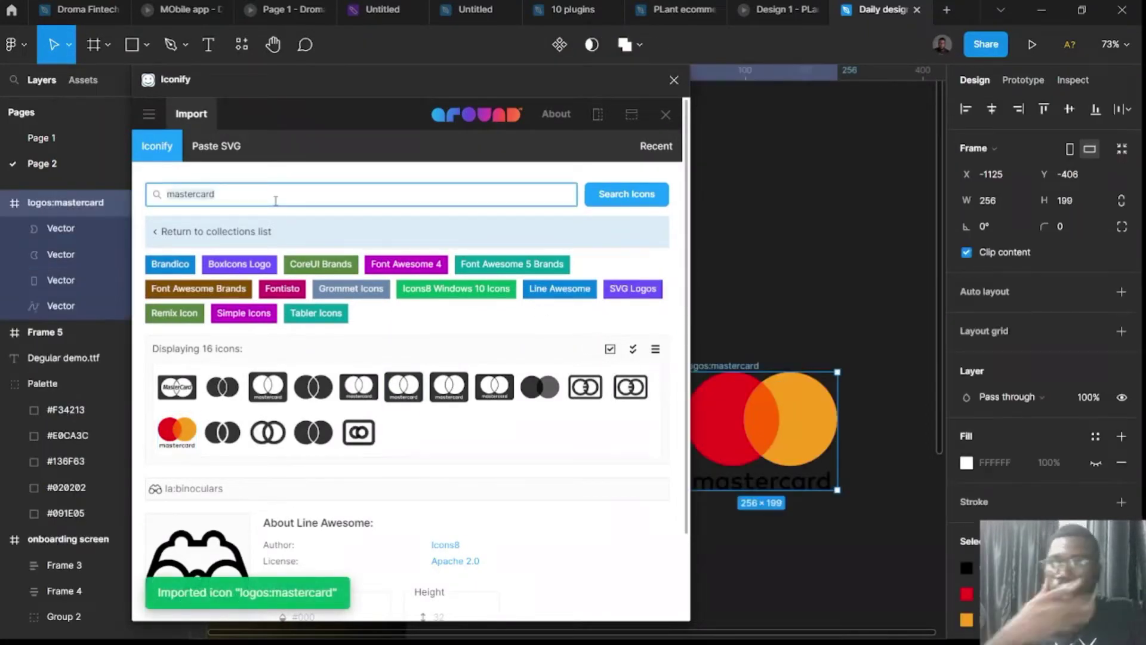
text(v)
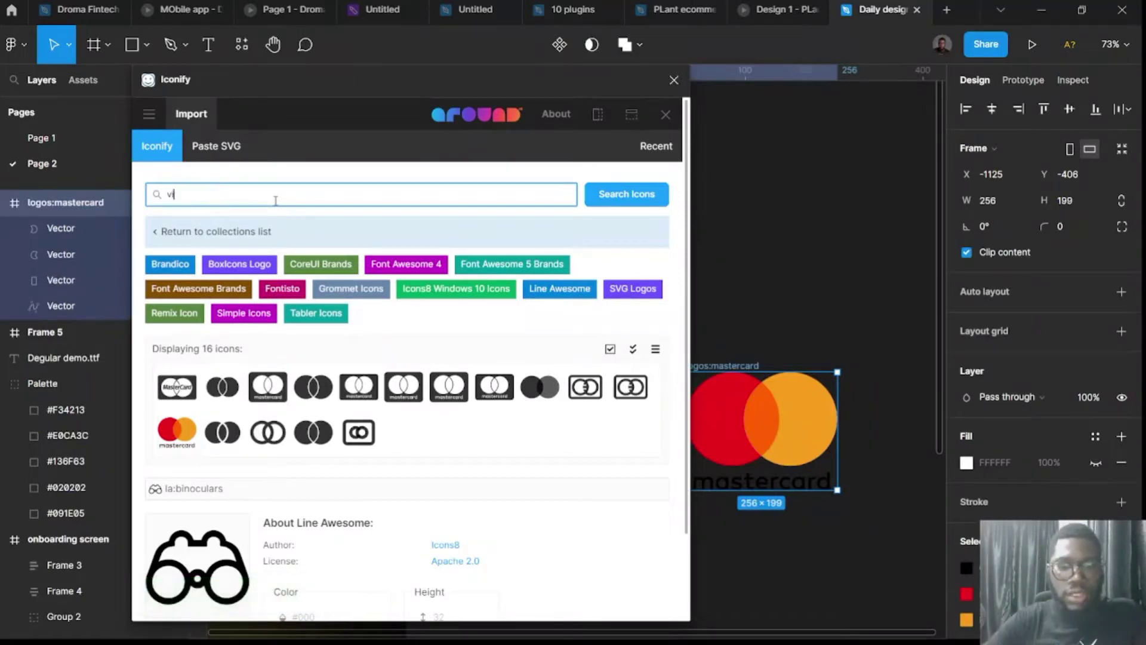
text(isacard)
key(Return)
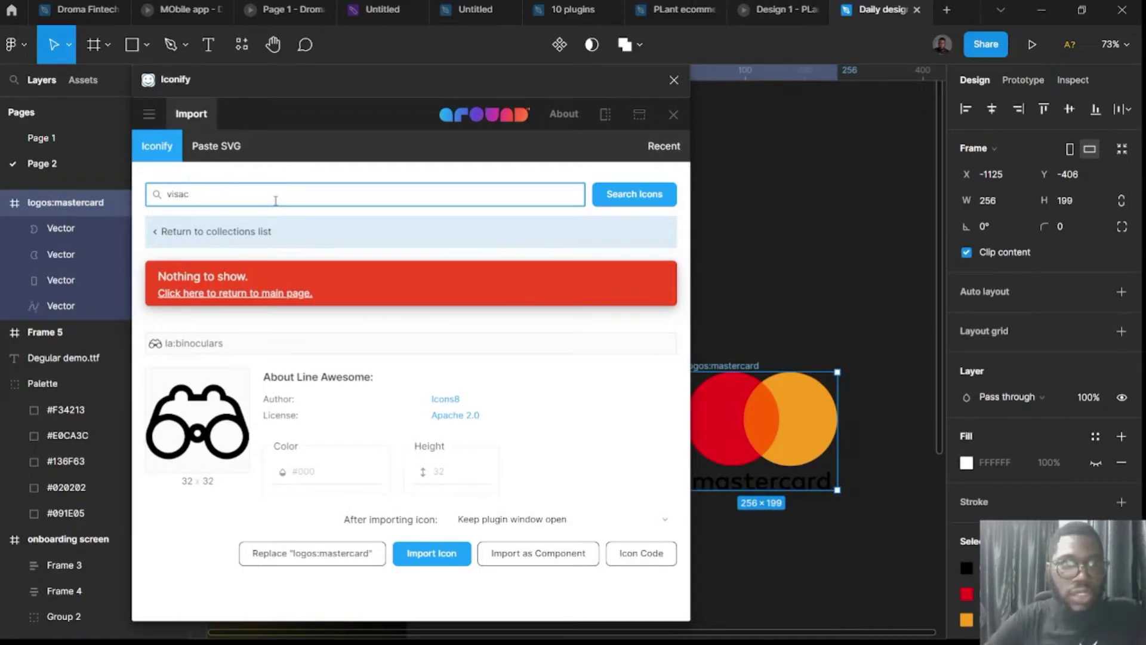
key(Return)
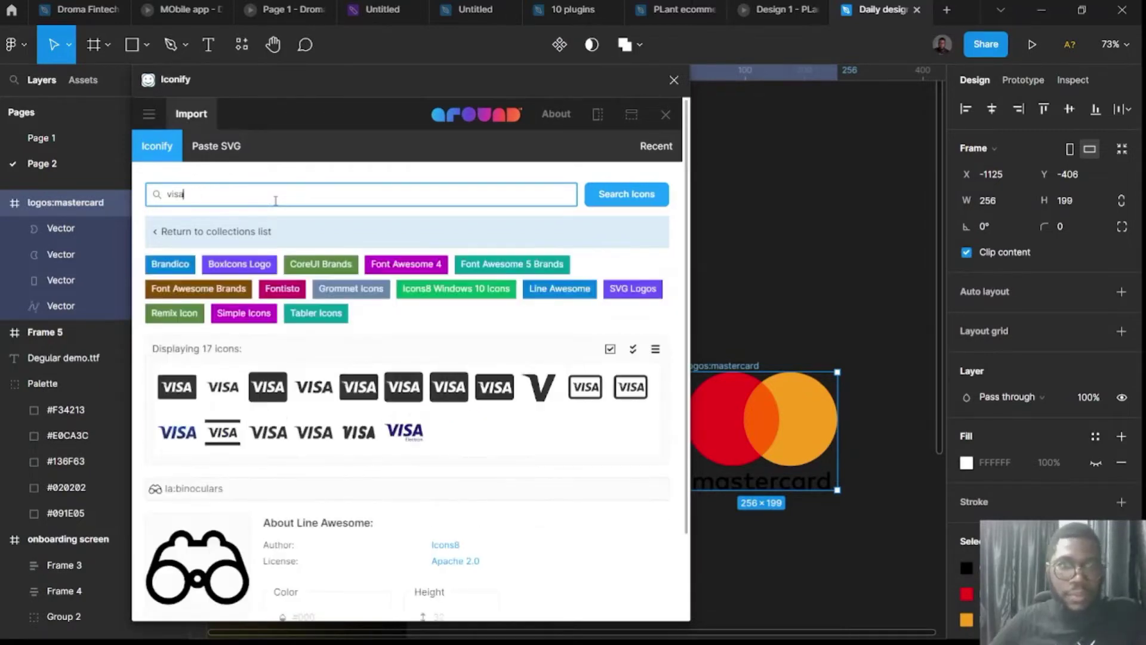
scroll(329, 504, down, 2)
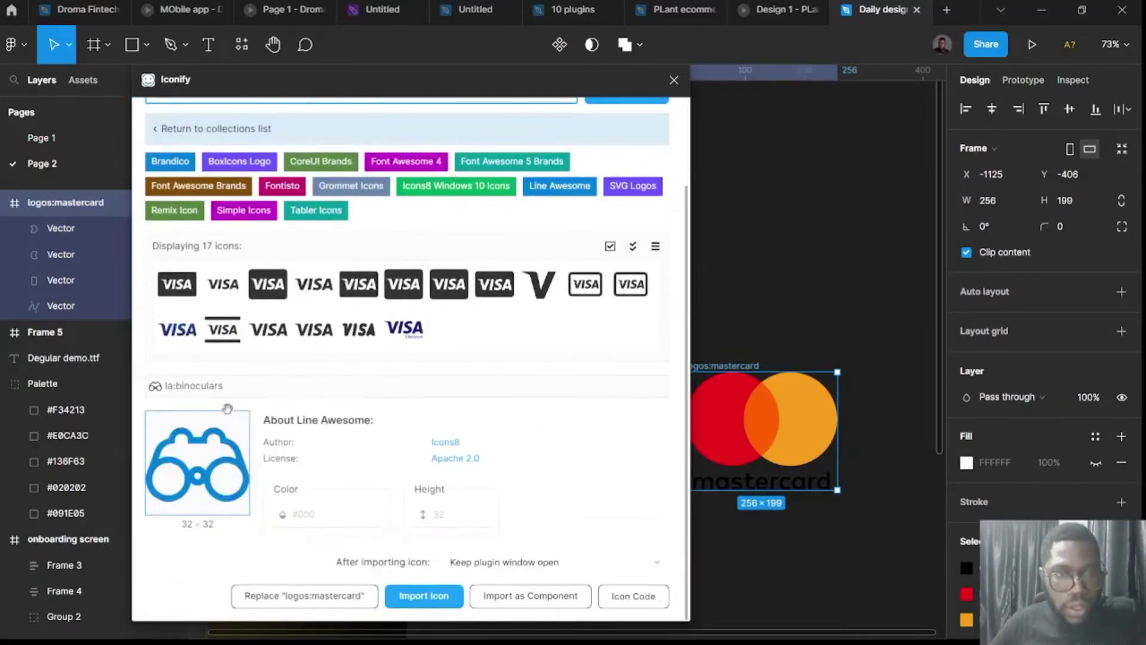
click(174, 337)
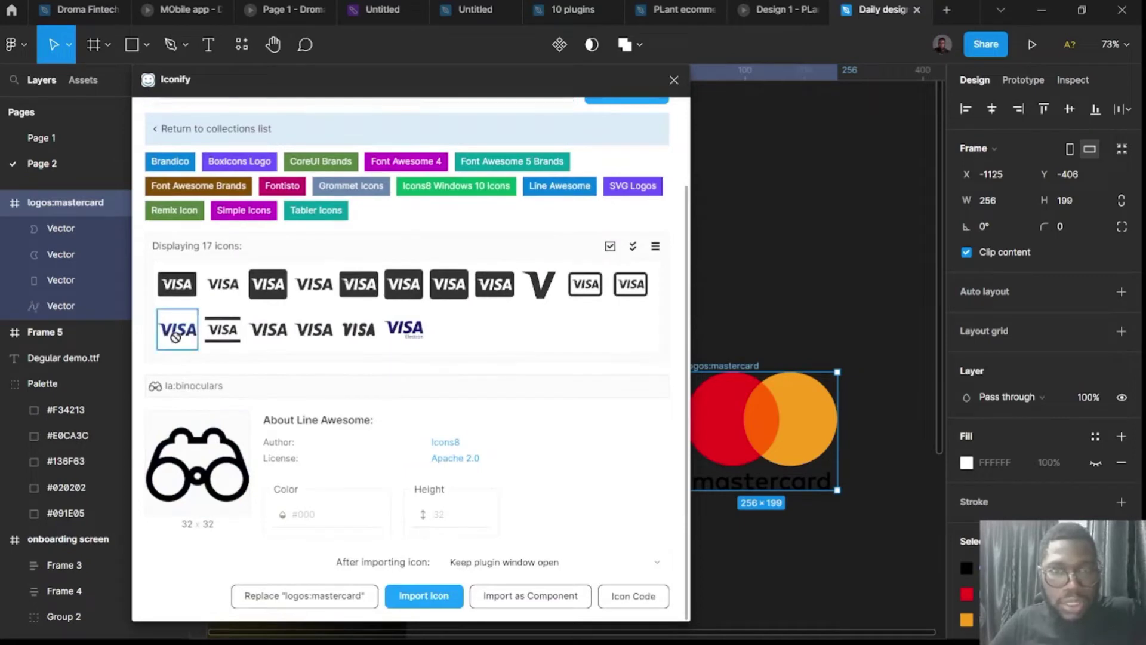
drag(850, 320, 851, 320)
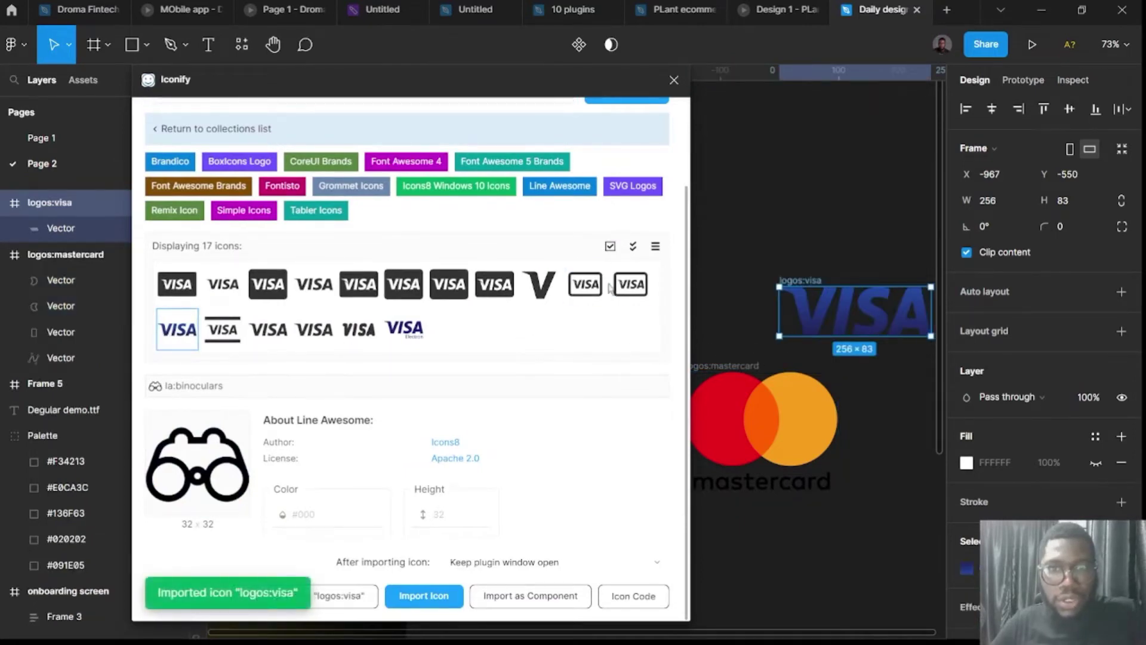
click(510, 284)
drag(864, 186, 864, 186)
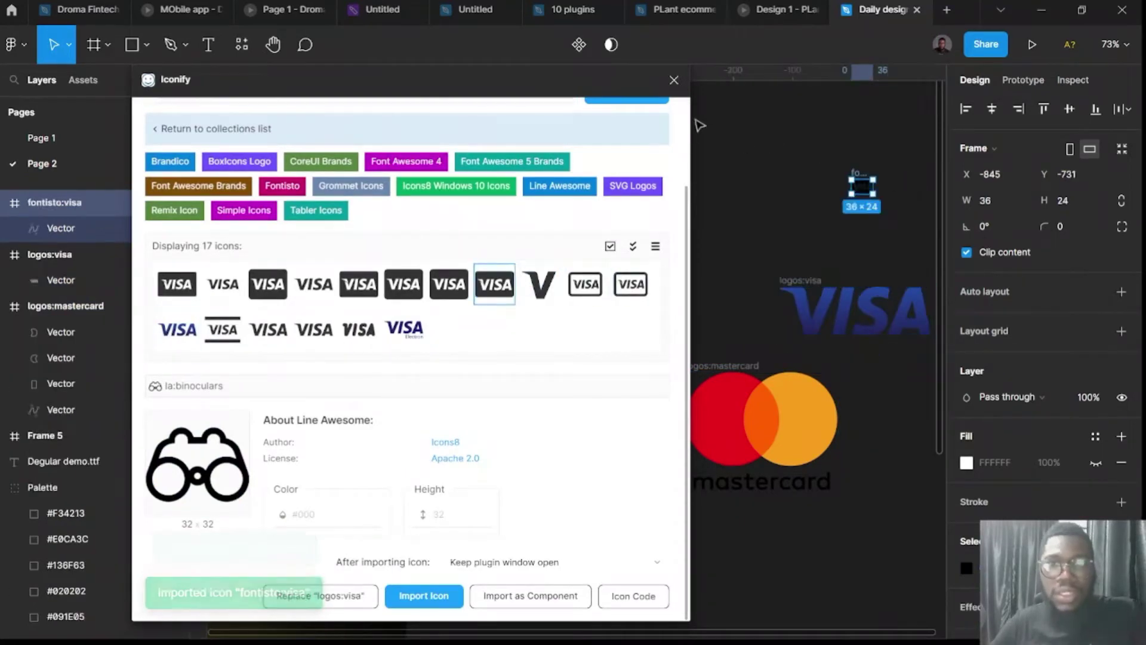
click(674, 80)
click(724, 375)
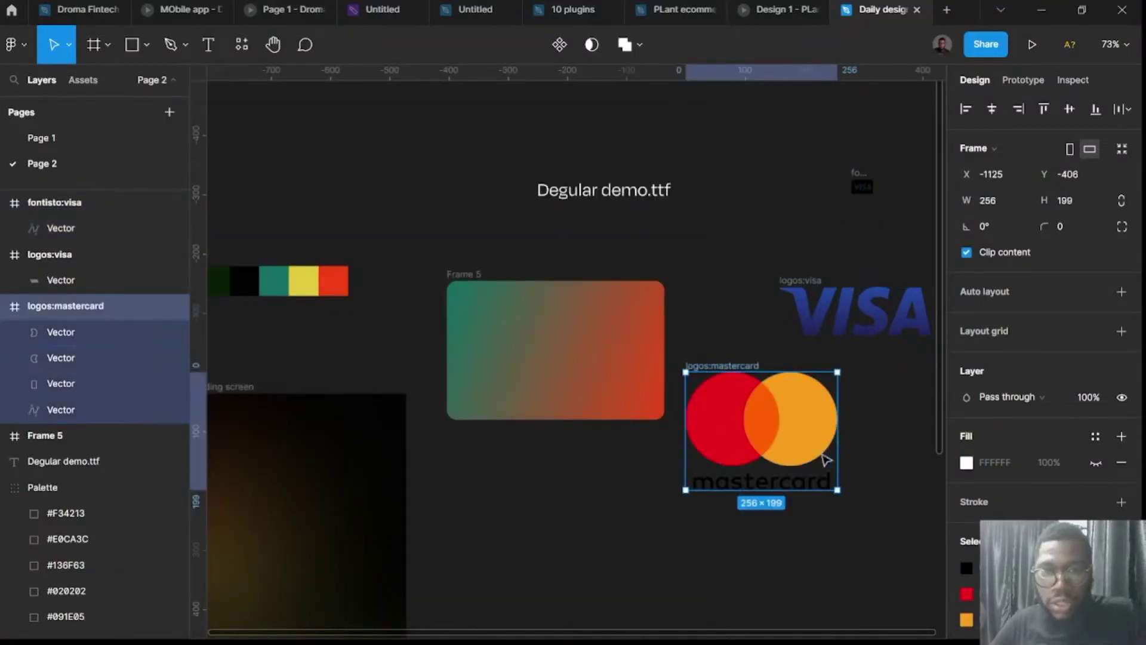
Scale the Mastercard logo down, place it at the card's top-right, and recolour its lettering white.
key(k)
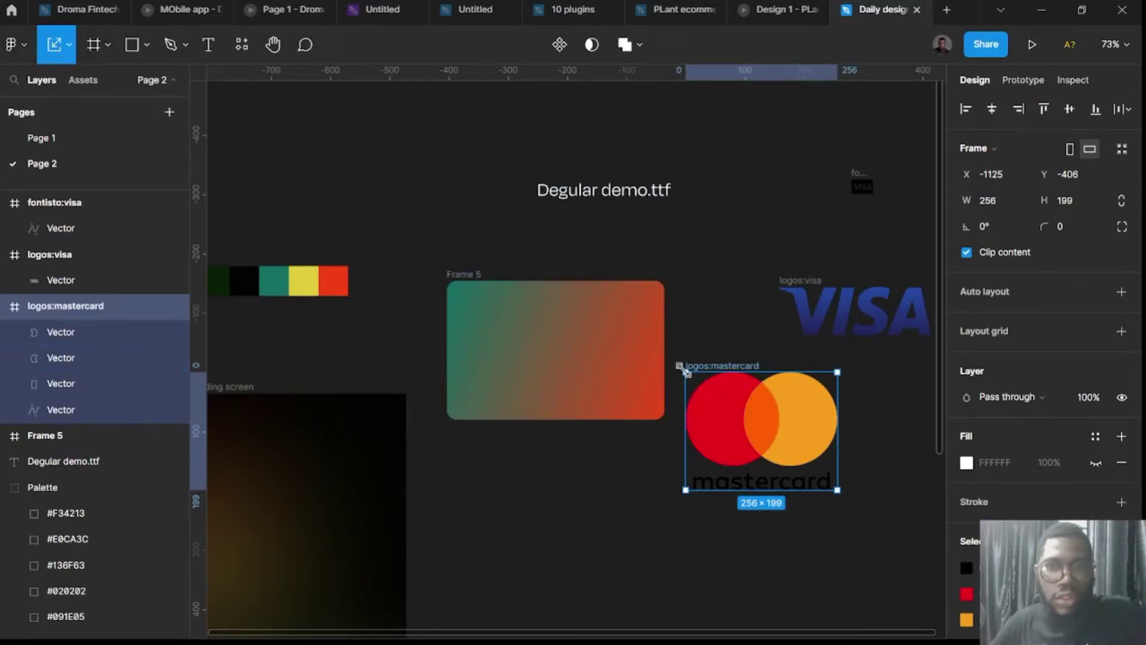
drag(685, 372, 639, 298)
scroll(638, 323, up, 10)
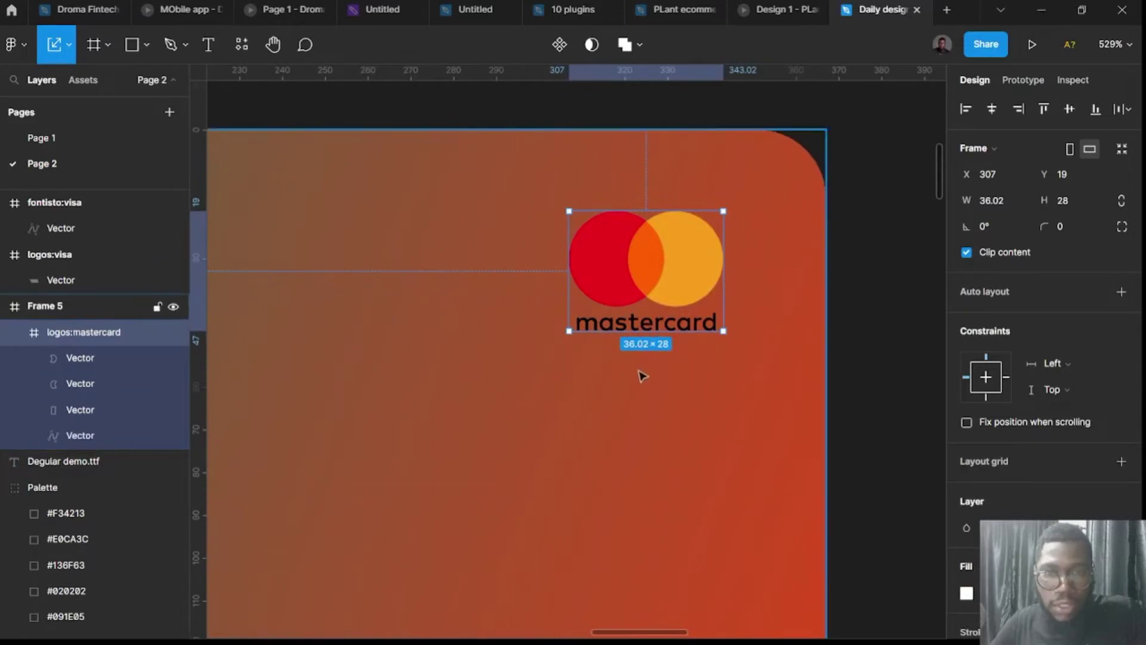
scroll(639, 373, down, 3)
scroll(1045, 328, down, 3)
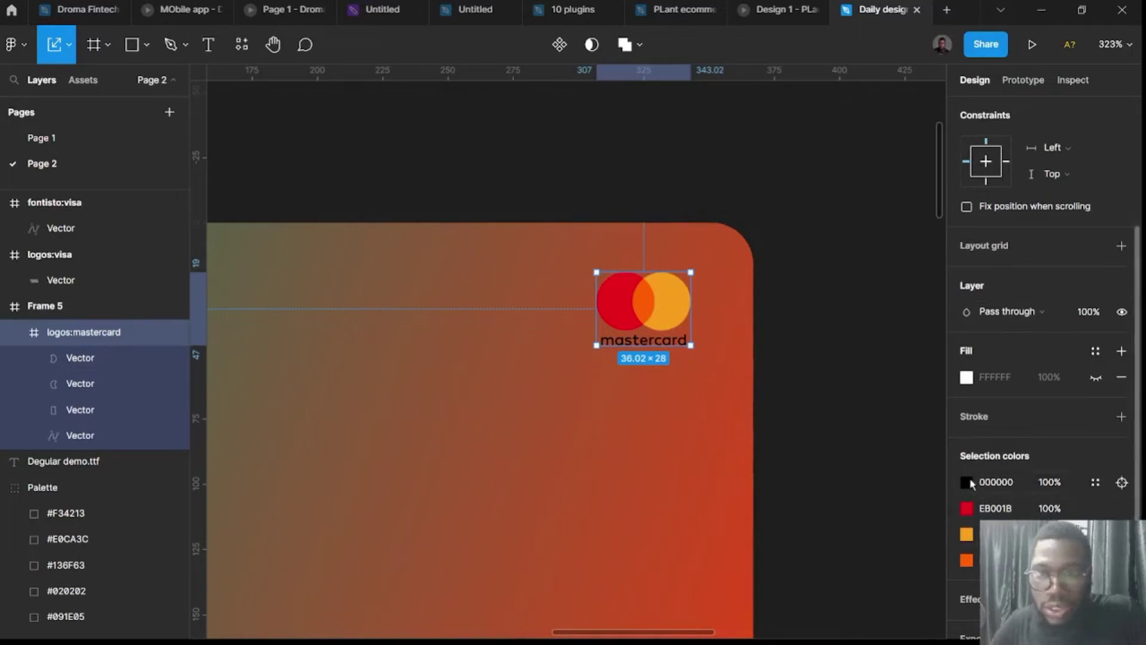
click(967, 482)
click(753, 233)
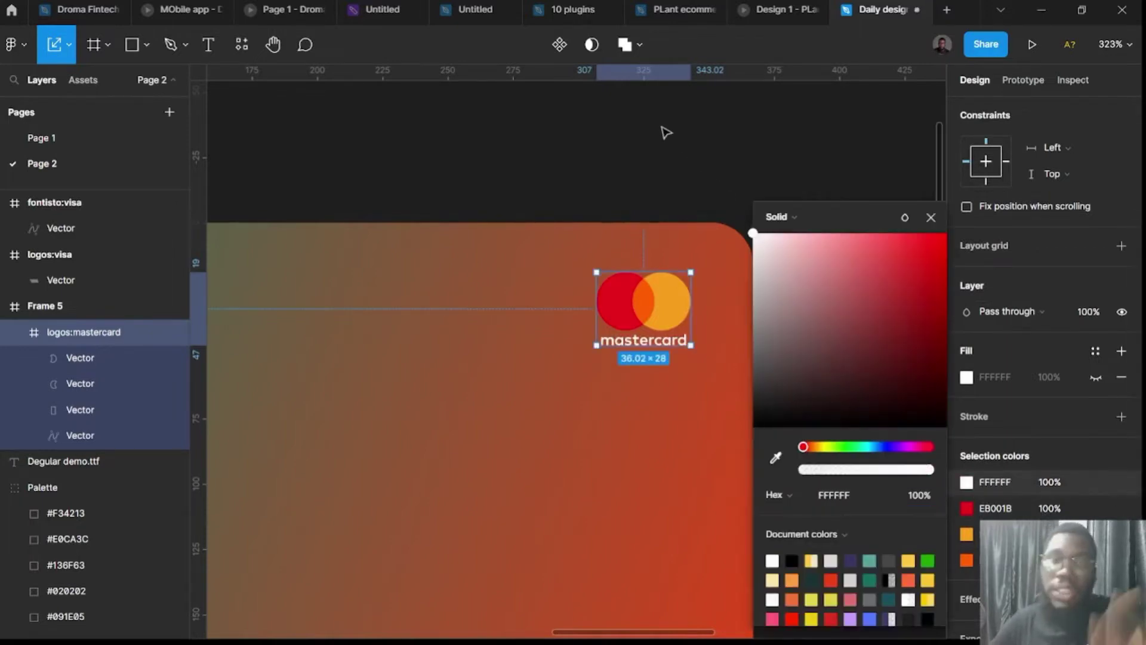
click(666, 132)
scroll(852, 460, down, 5)
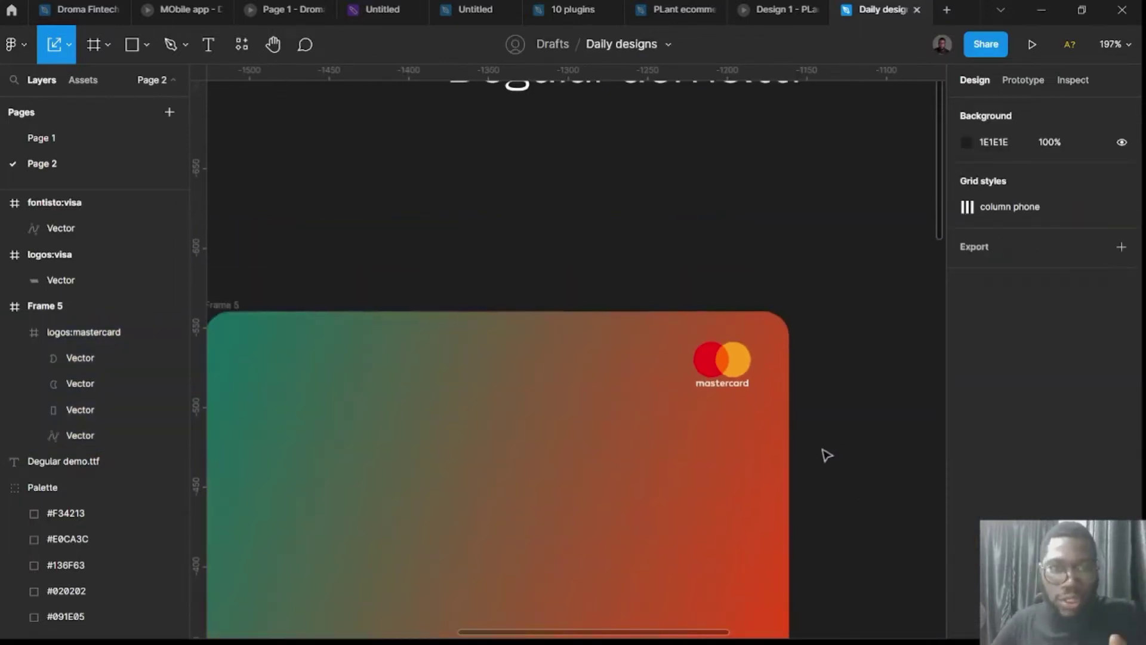
scroll(823, 456, down, 2)
scroll(834, 461, down, 5)
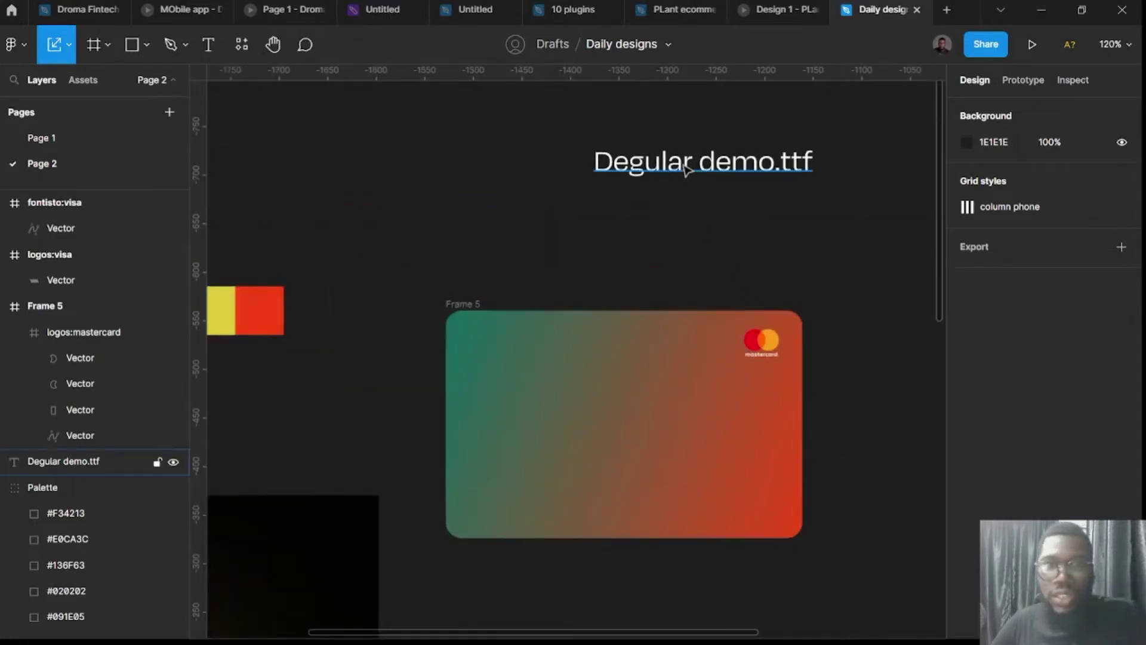
Move the Degular demo.ttf text onto the card, start the cardholder name, and set size 24.
click(717, 161)
drag(716, 161, 562, 483)
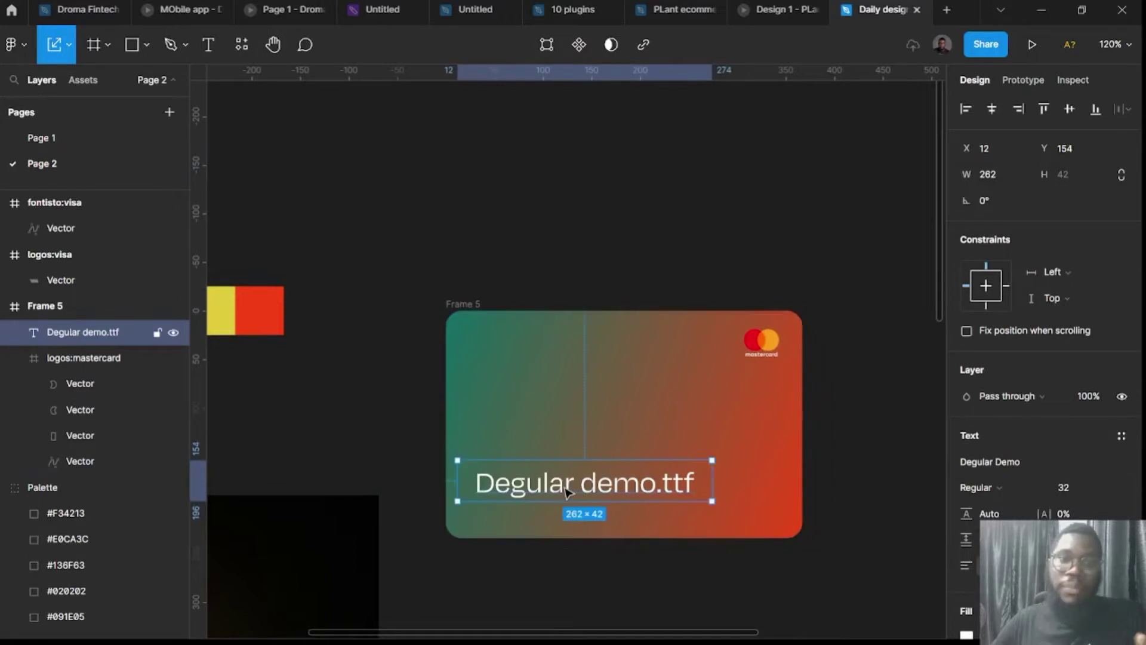
double_click(561, 481)
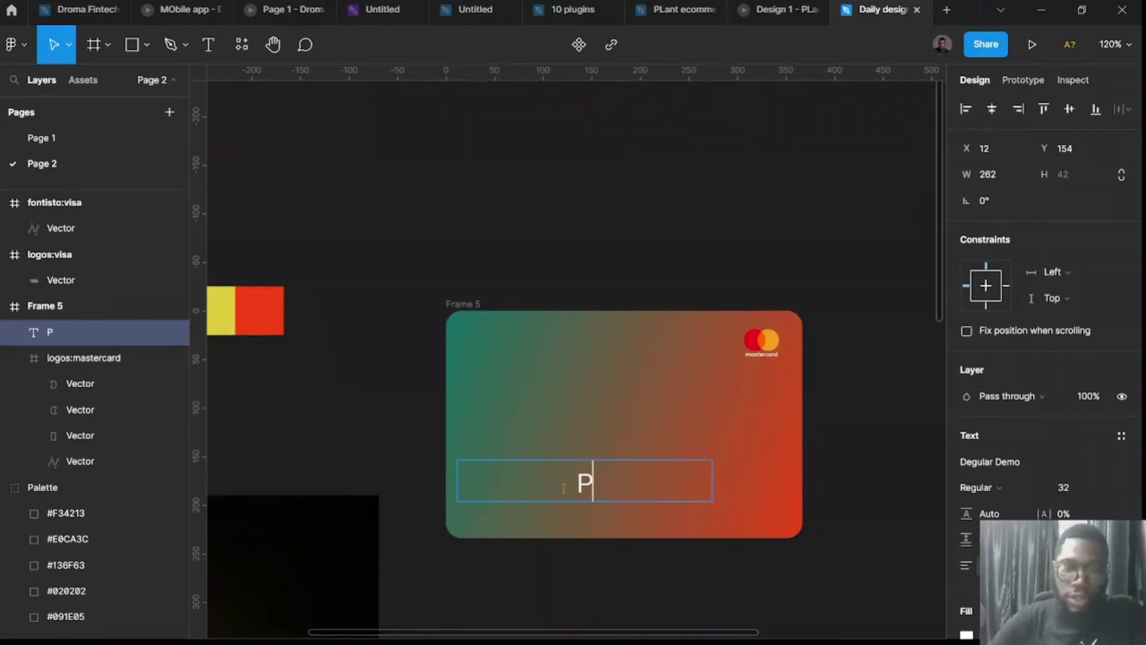
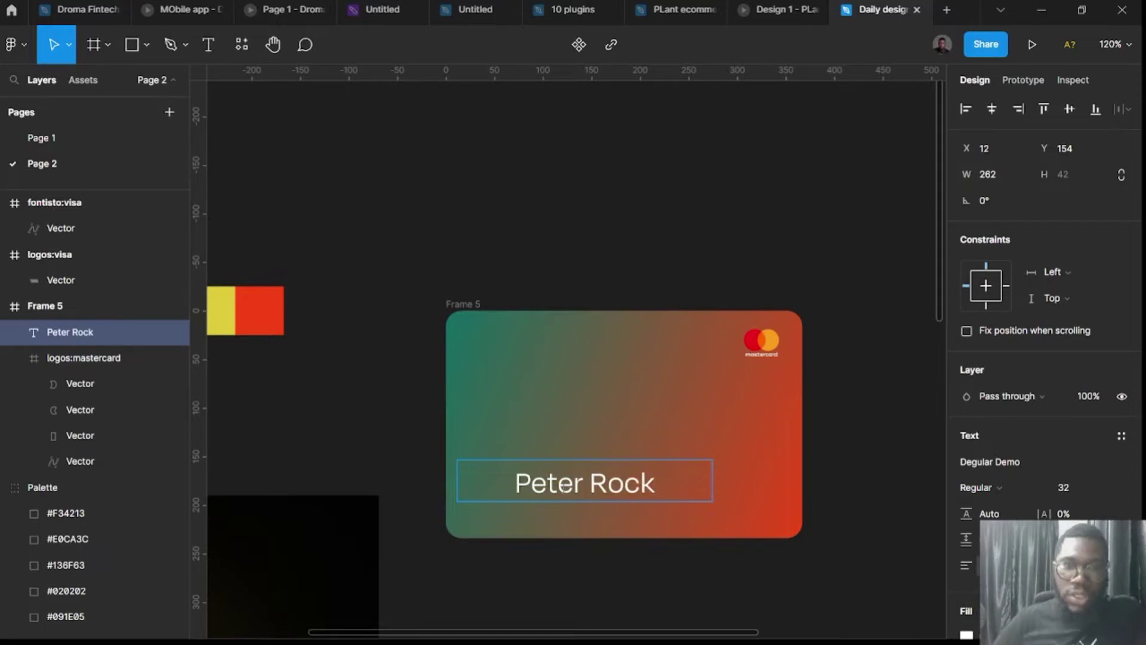
click(625, 383)
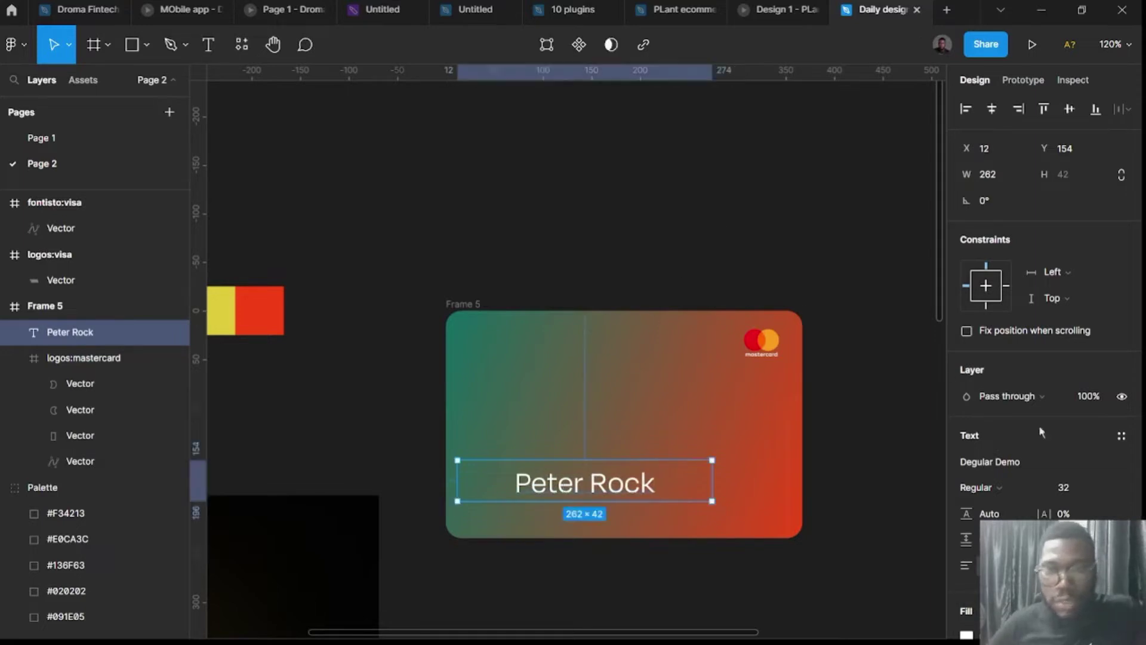
click(1045, 538)
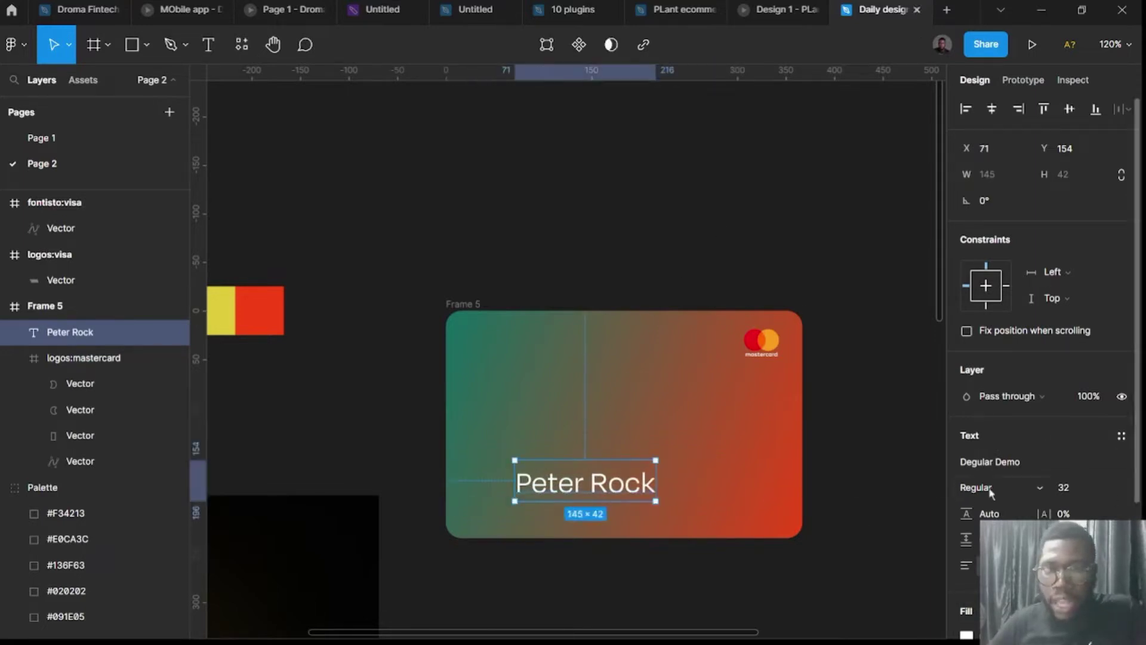
click(1061, 489)
text(24)
key(Return)
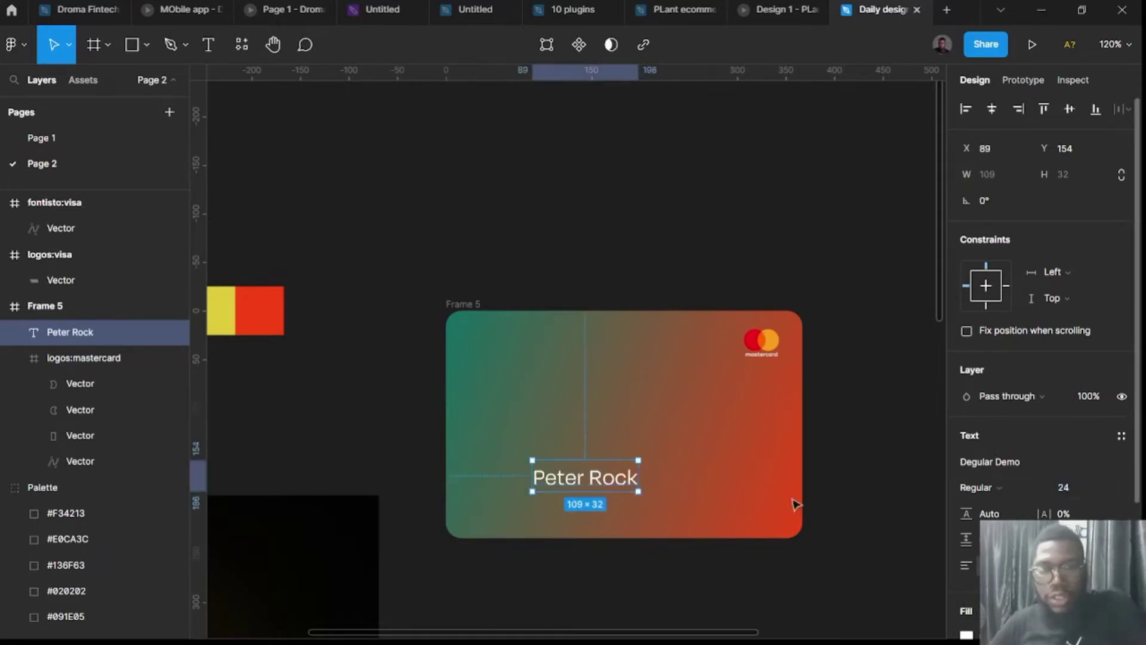
Finish typing the cardholder name and position it at the card's lower left.
drag(584, 487, 539, 488)
key(Return)
key(Right)
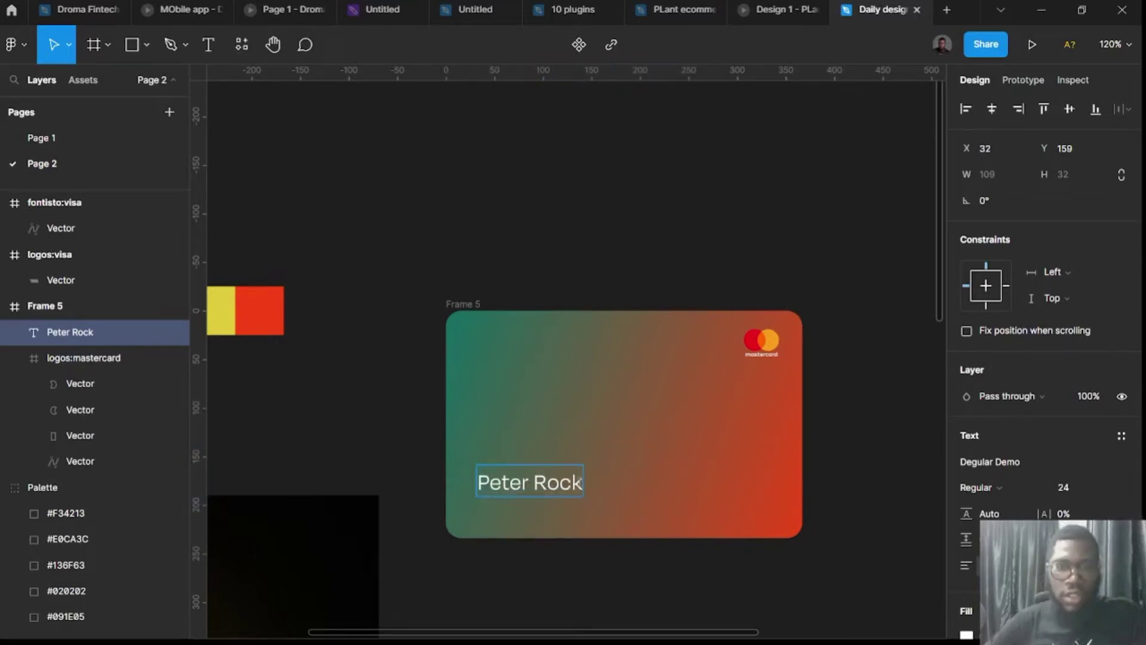
text(Design)
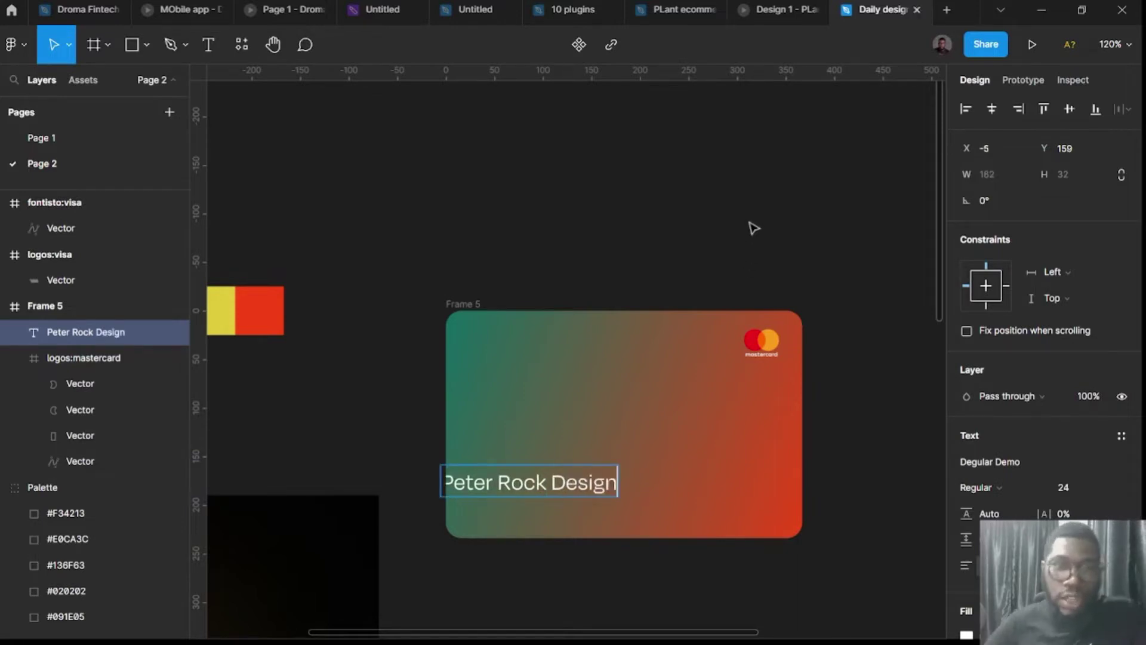
key(Escape)
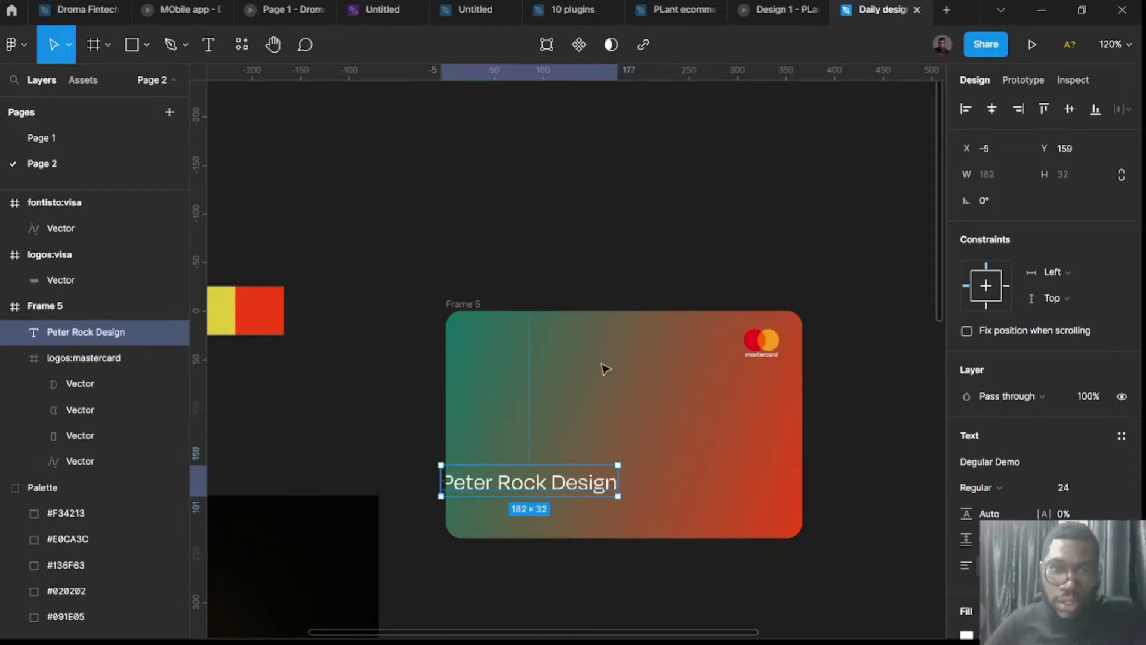
drag(599, 488, 595, 257)
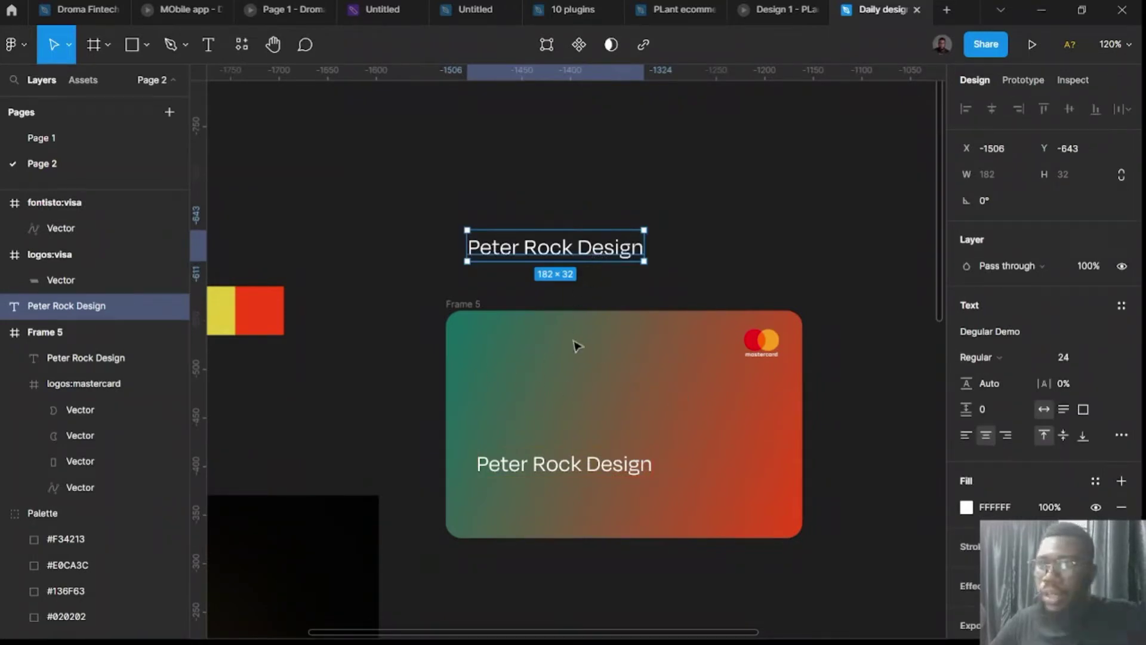
text(1)
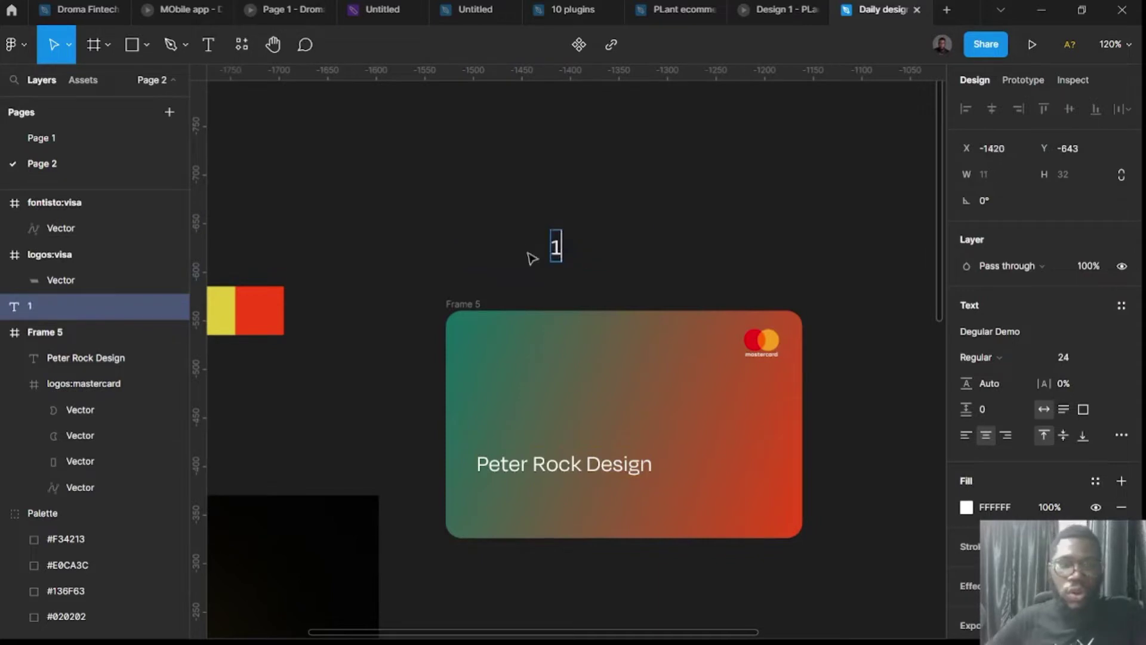
text(83)
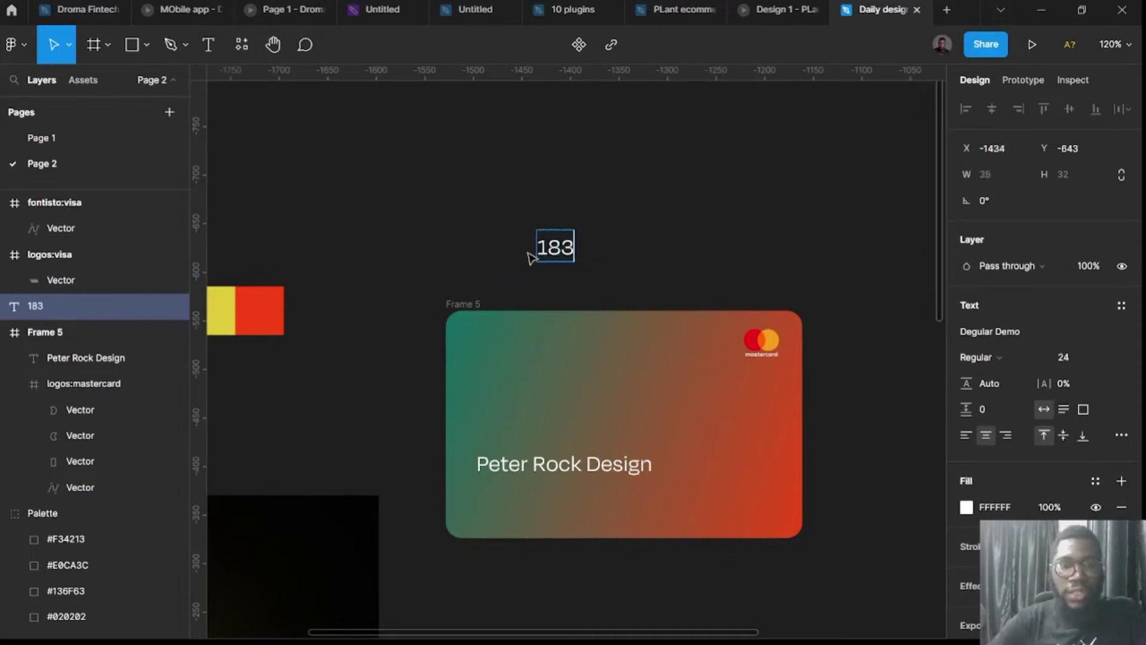
text(4 45)
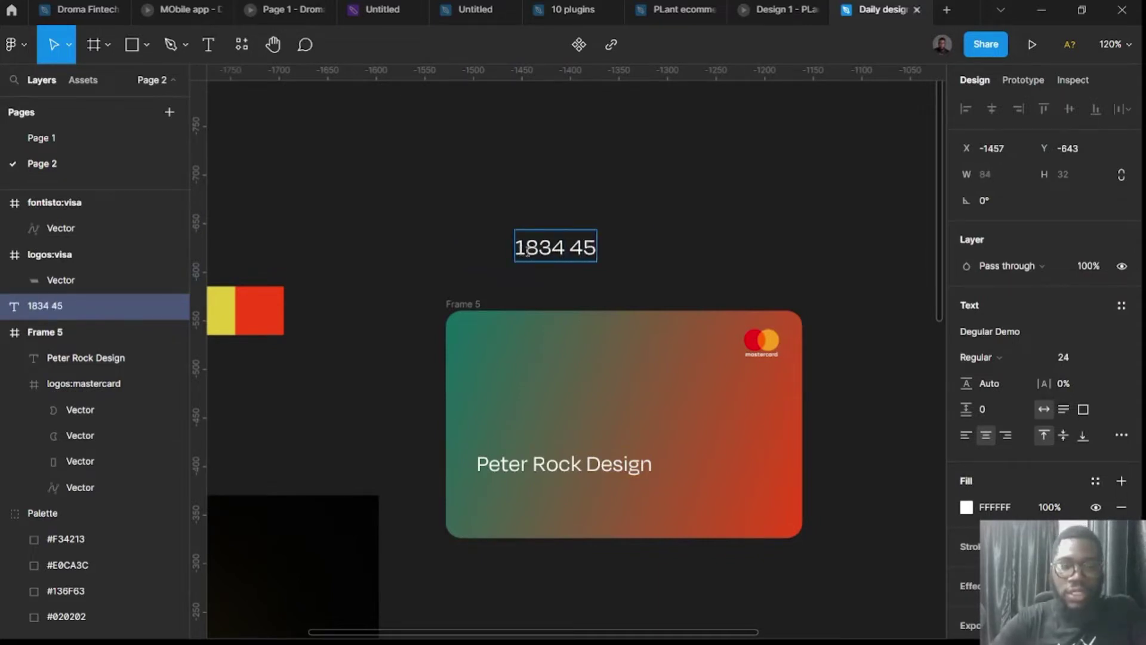
text(87)
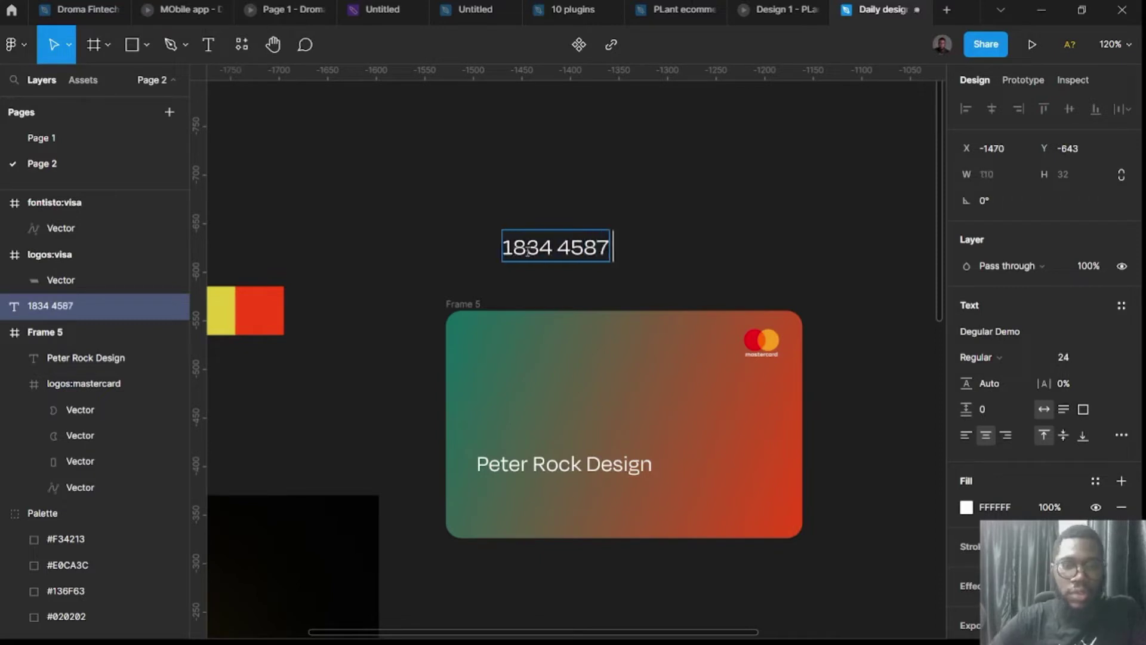
text( 0909)
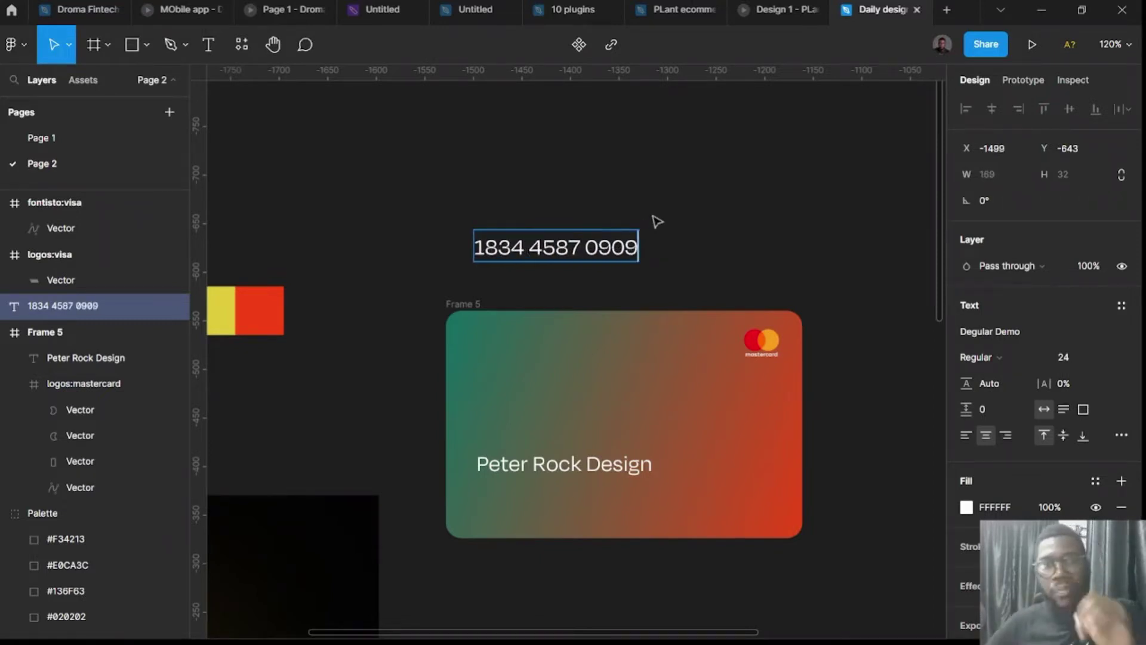
key(Escape)
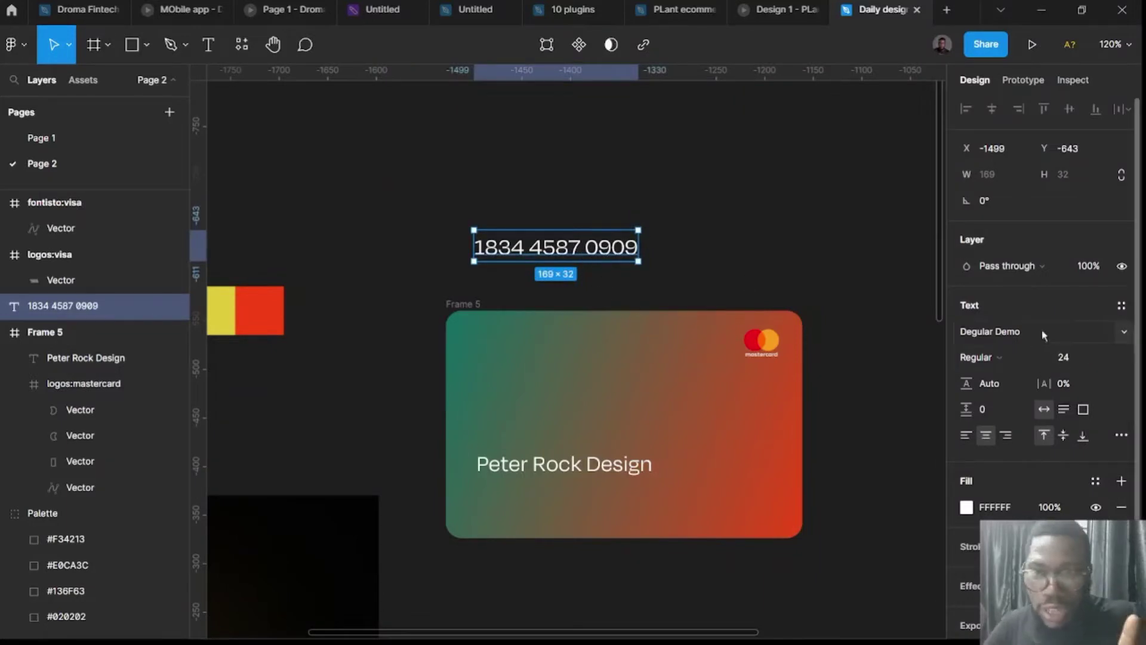
click(1042, 333)
text(Digital Numbers)
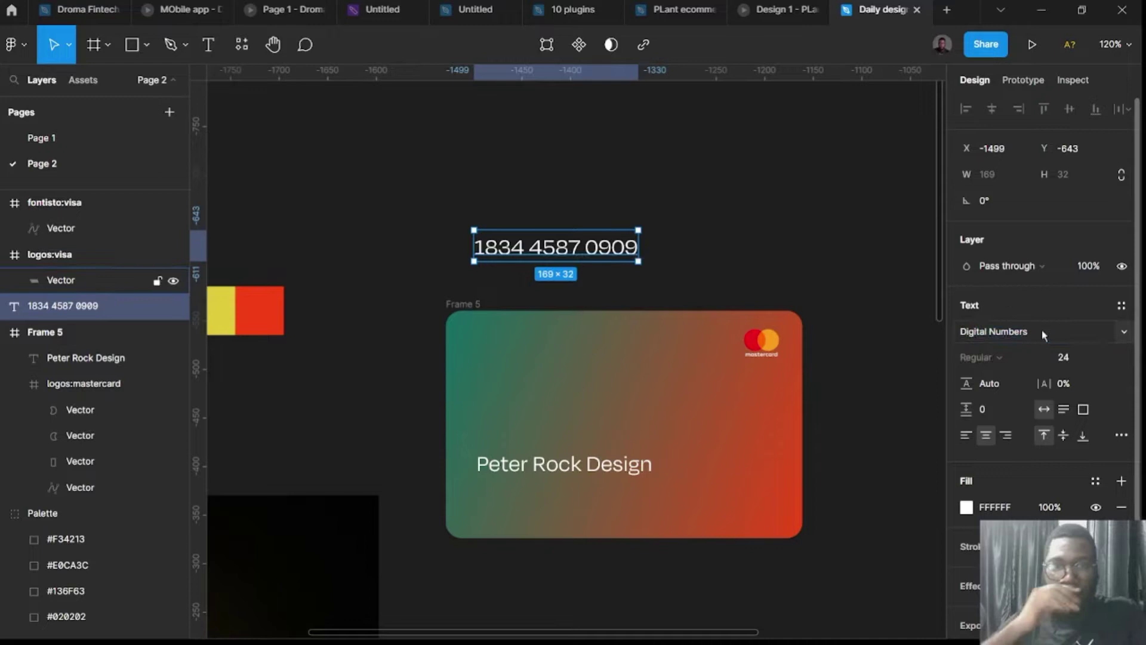
key(Return)
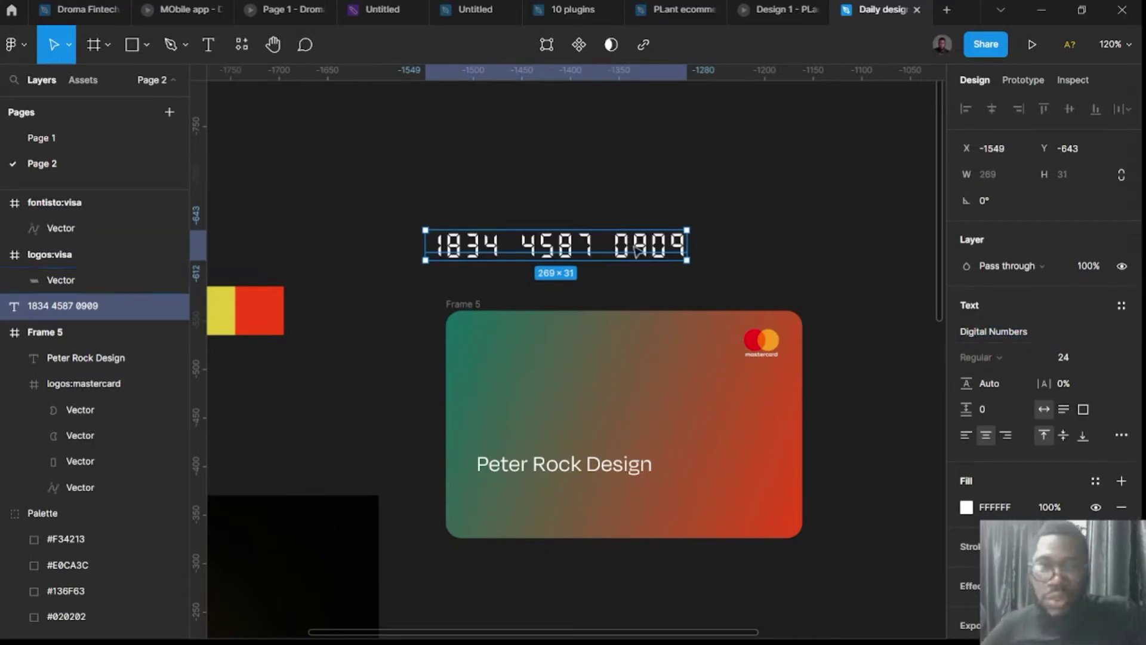
drag(637, 251, 669, 362)
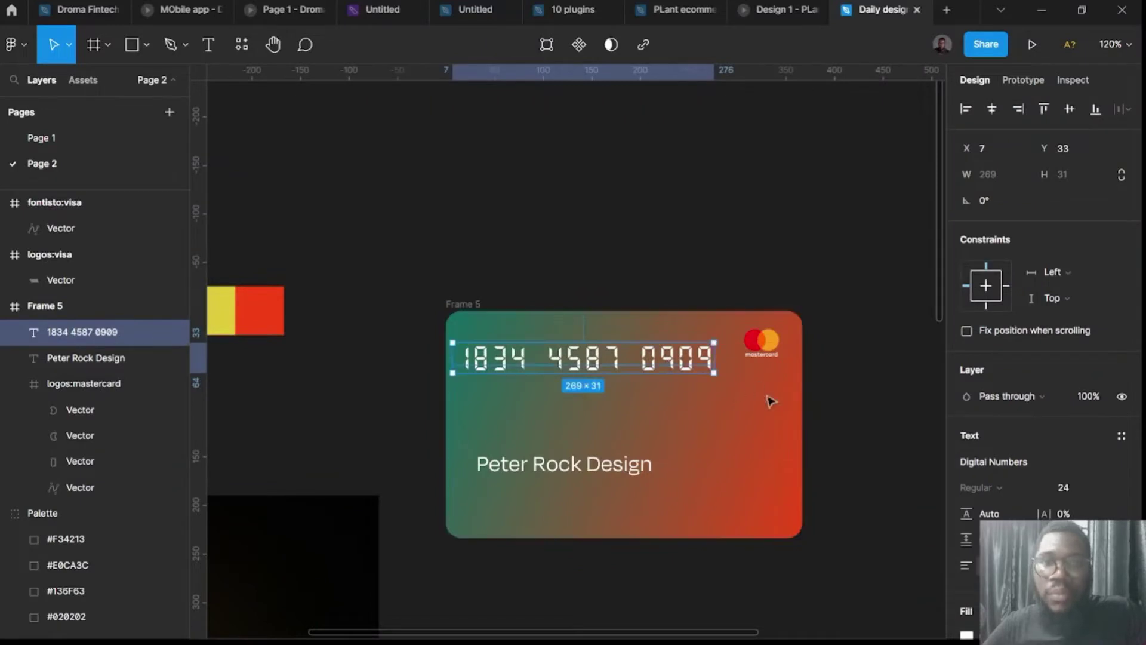
Set the card number to size 20, place it top left, and move the name lower.
click(851, 438)
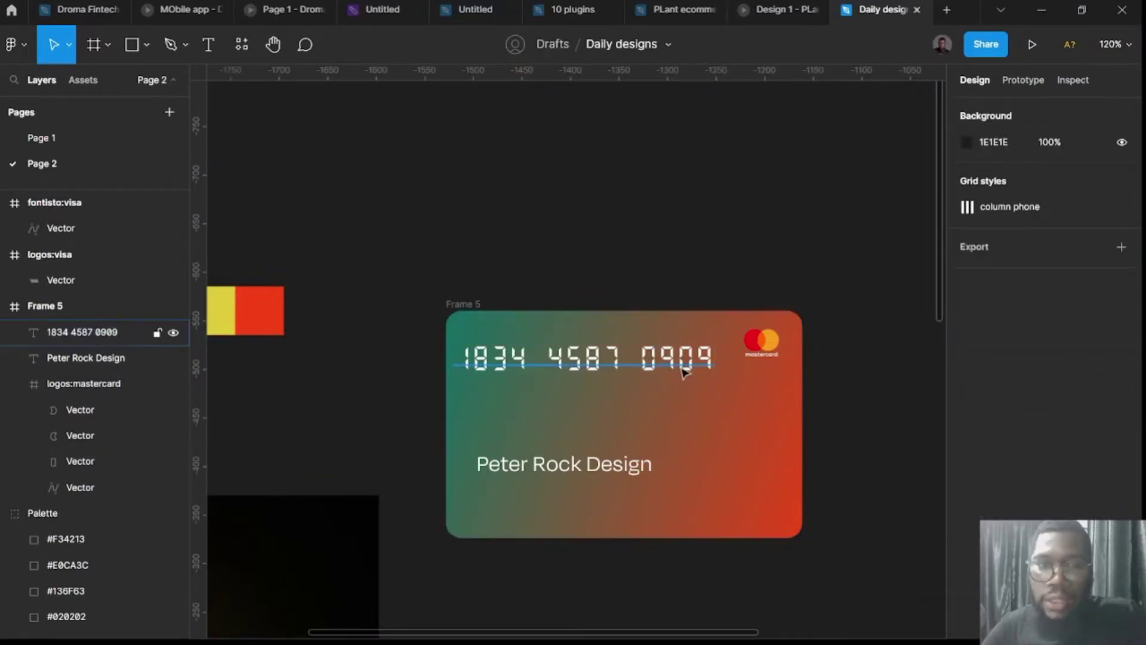
click(686, 370)
click(1068, 488)
text(2)
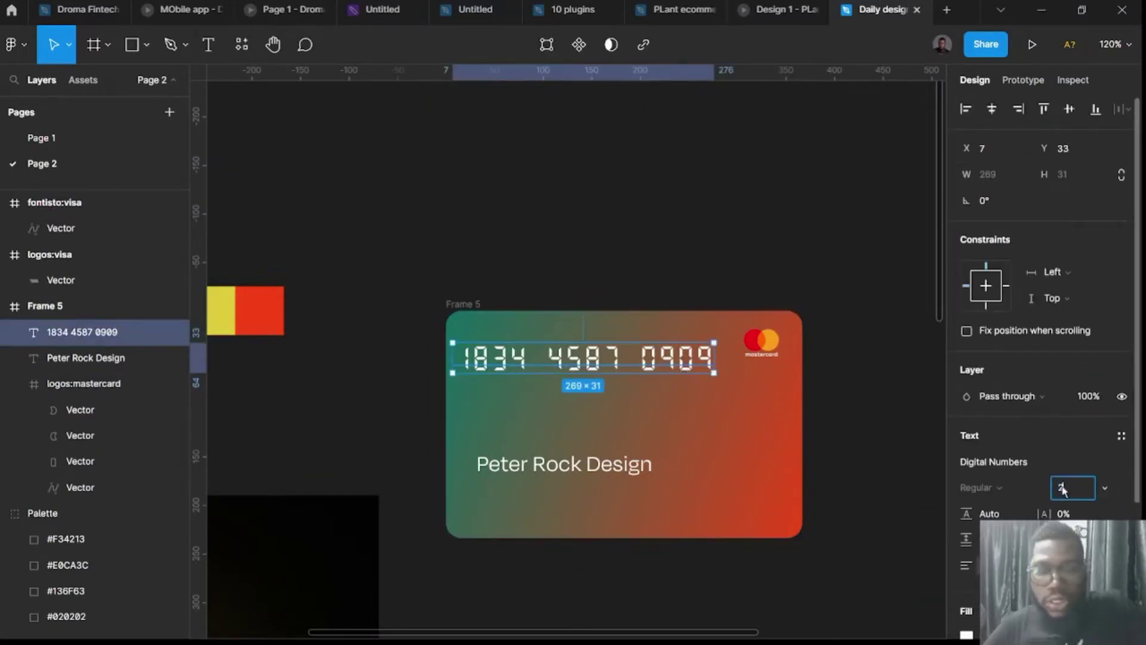
text(0)
key(Return)
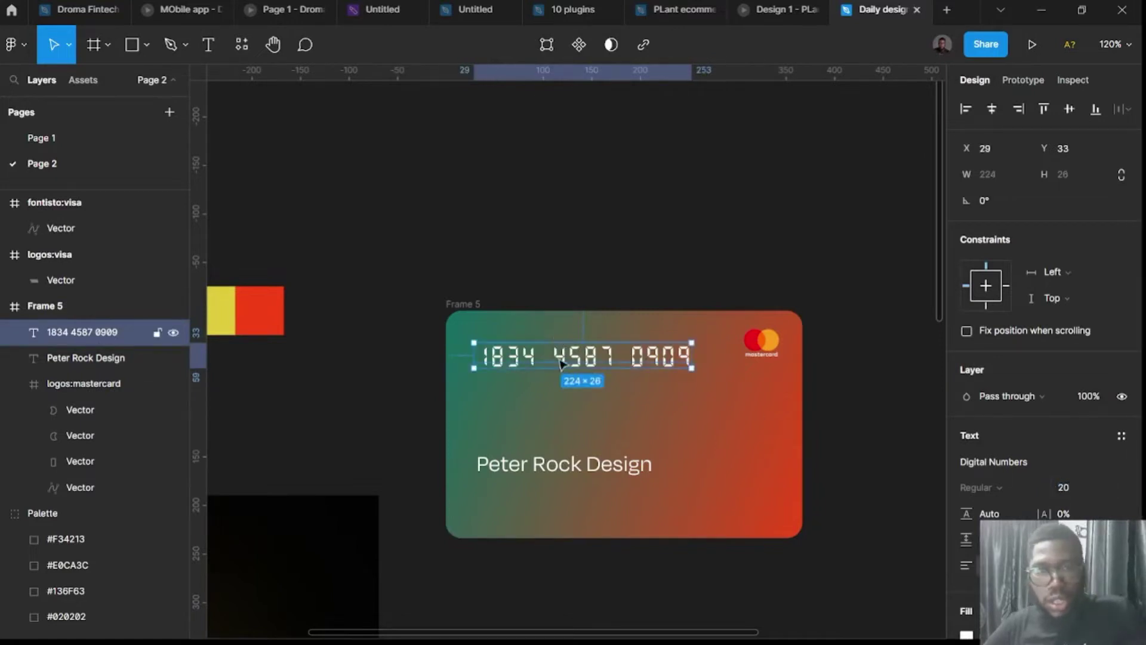
drag(558, 362, 543, 357)
drag(577, 465, 576, 494)
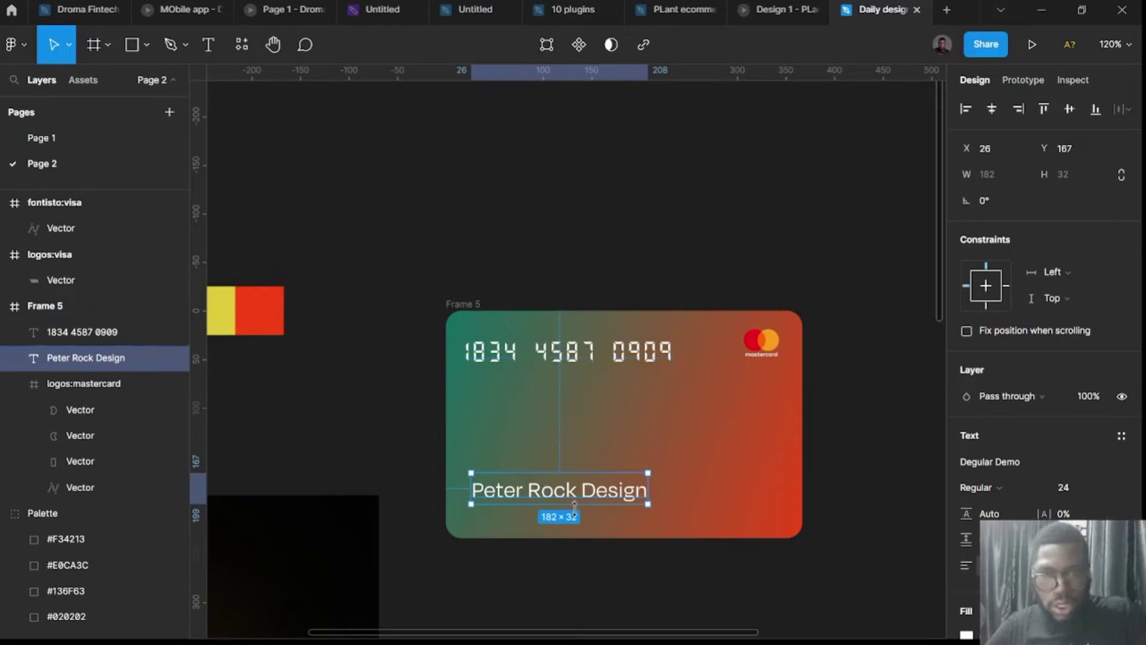
Duplicate the name text and change the copy to read 11/22.
drag(580, 497, 698, 437)
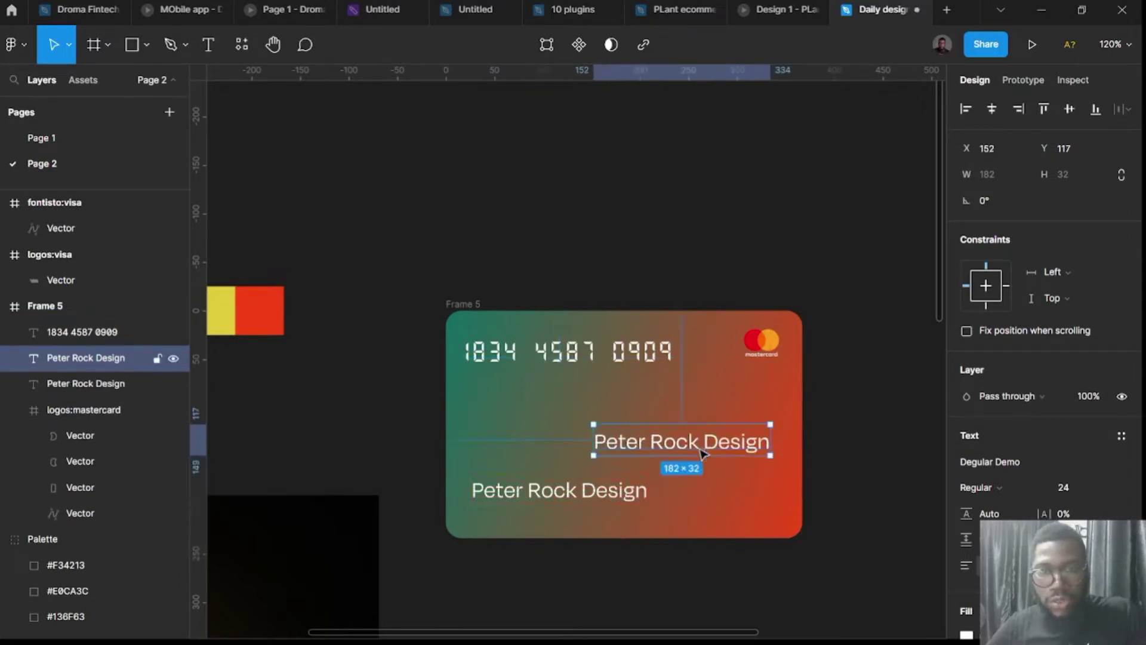
double_click(698, 439)
text(11)
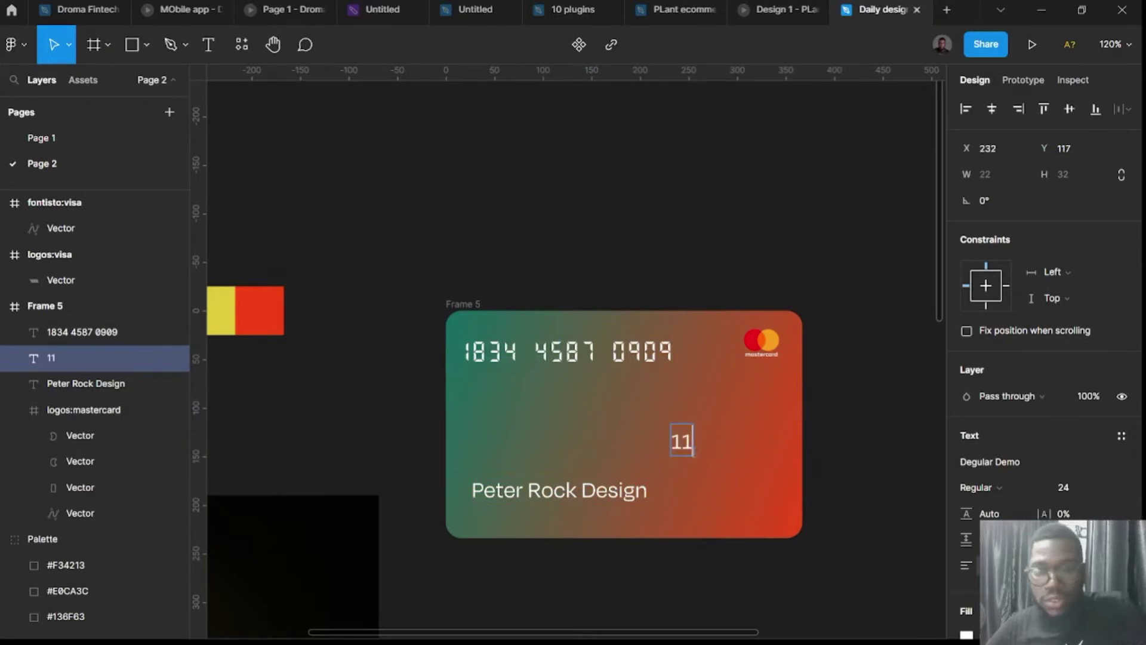
text(/)
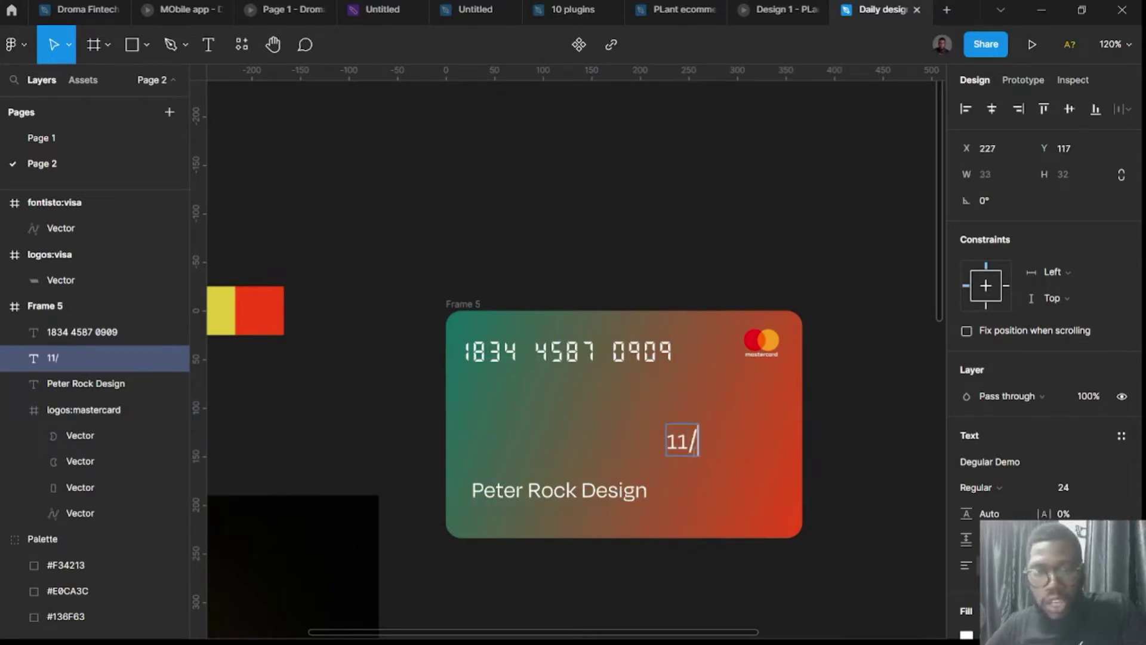
text(22)
key(Escape)
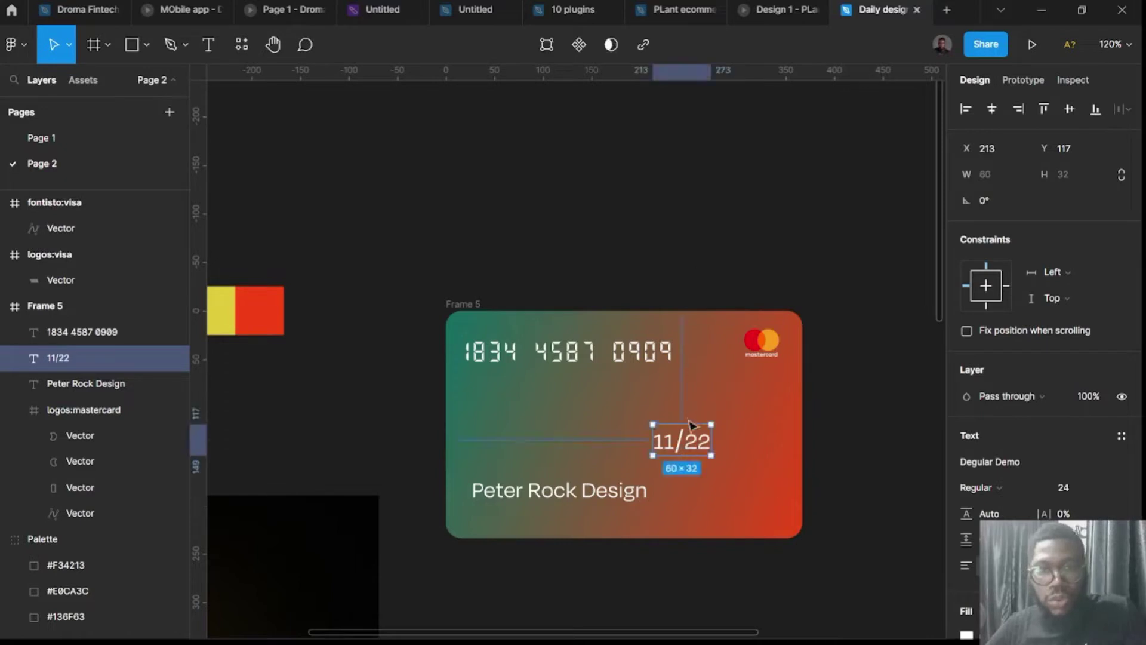
Set the 11/22 expiry to size 20 and place it at the card's lower right.
click(1077, 494)
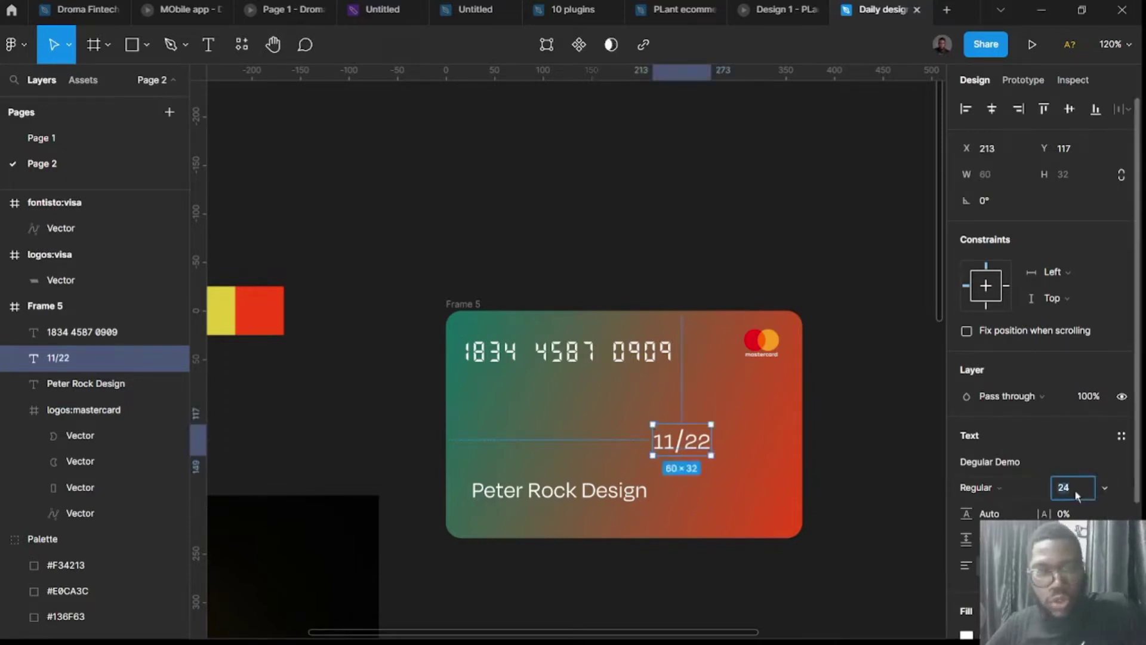
text(20)
key(Return)
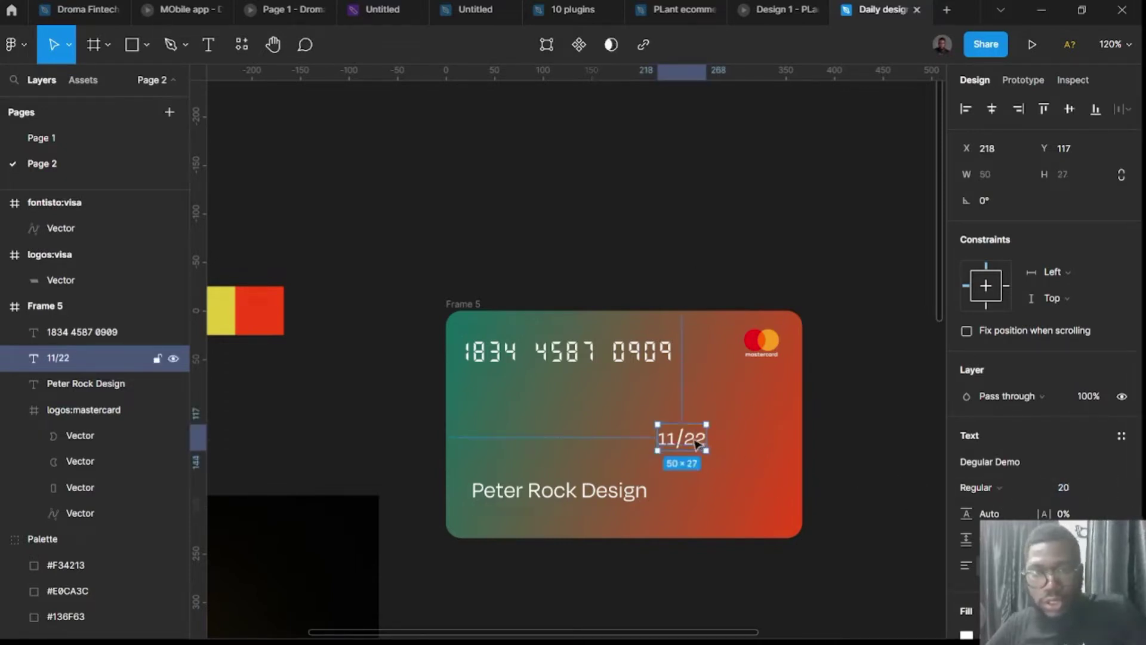
drag(701, 444, 765, 493)
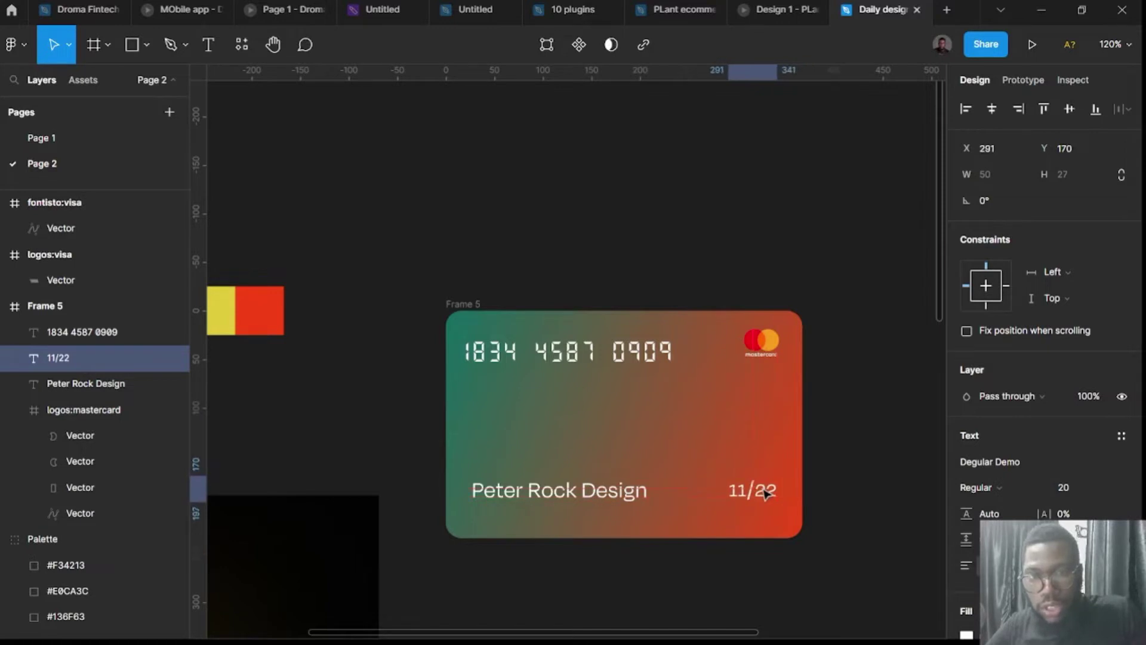
click(702, 243)
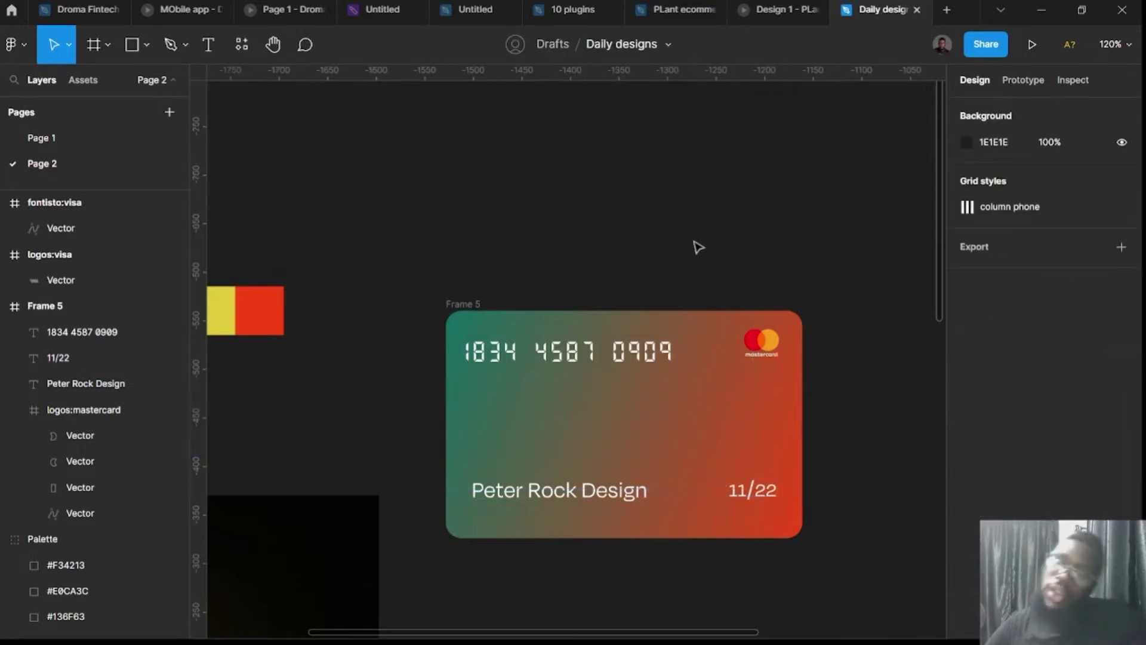
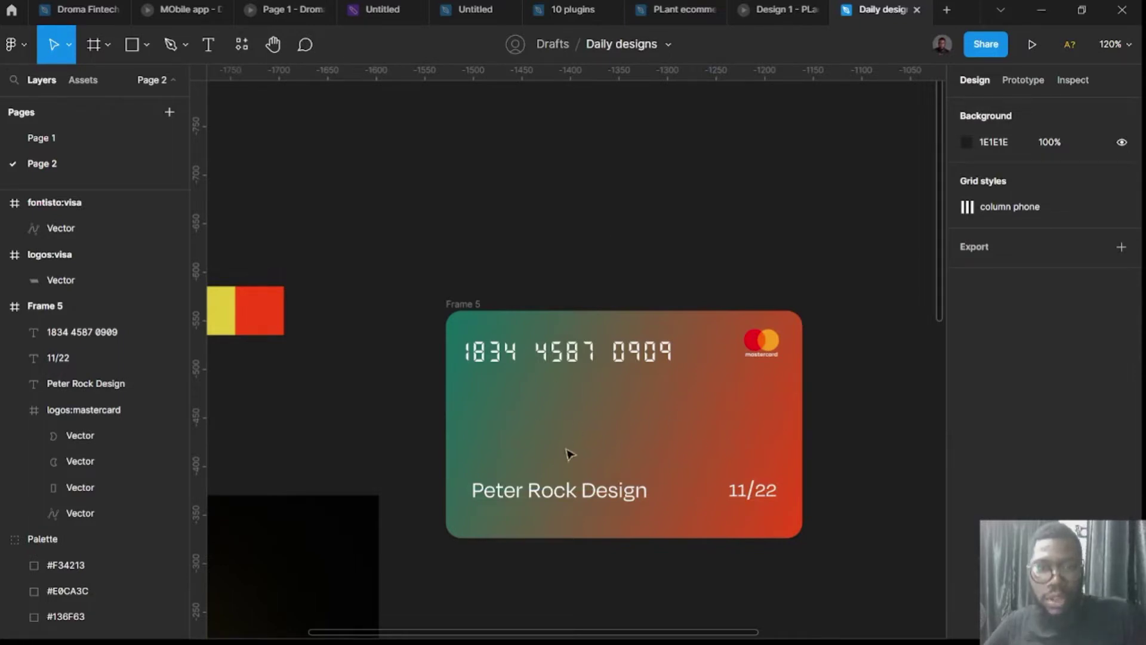
click(578, 489)
drag(578, 488, 561, 464)
Retype the duplicated name line as 'Bank of Africa'.
double_click(559, 457)
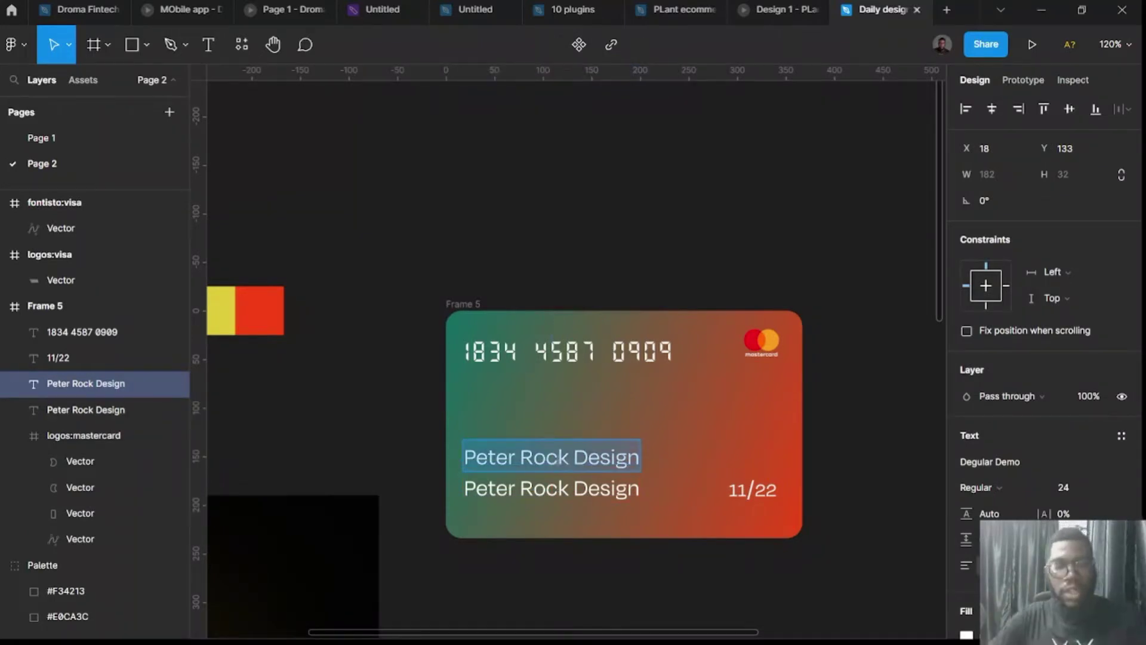
text(Bank of)
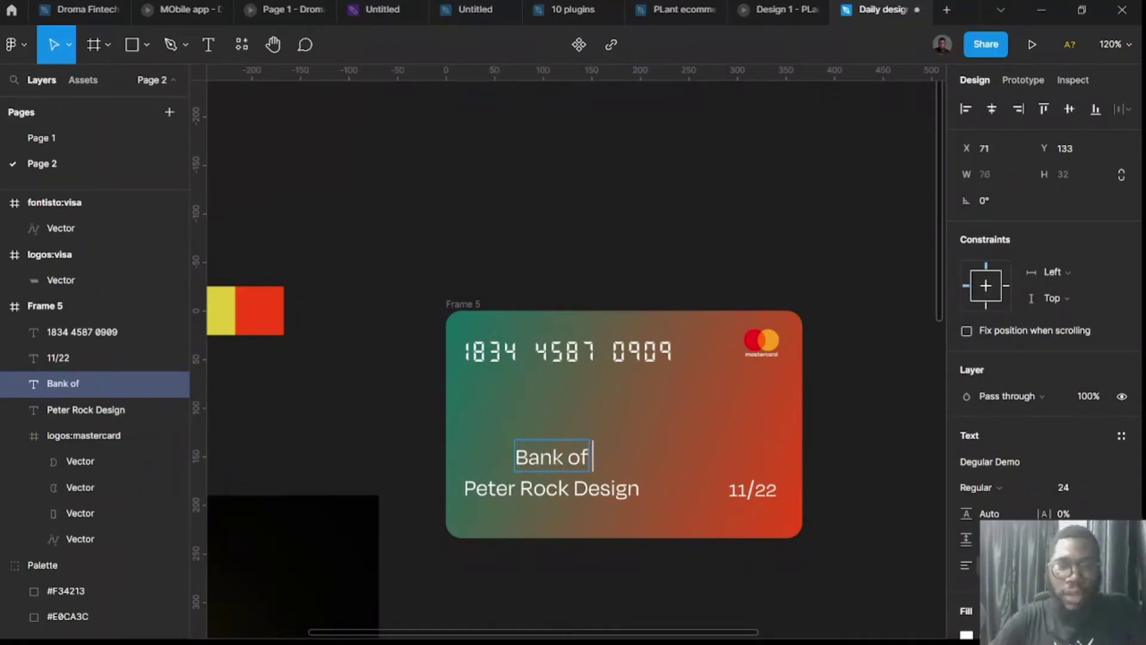
text( AfricA)
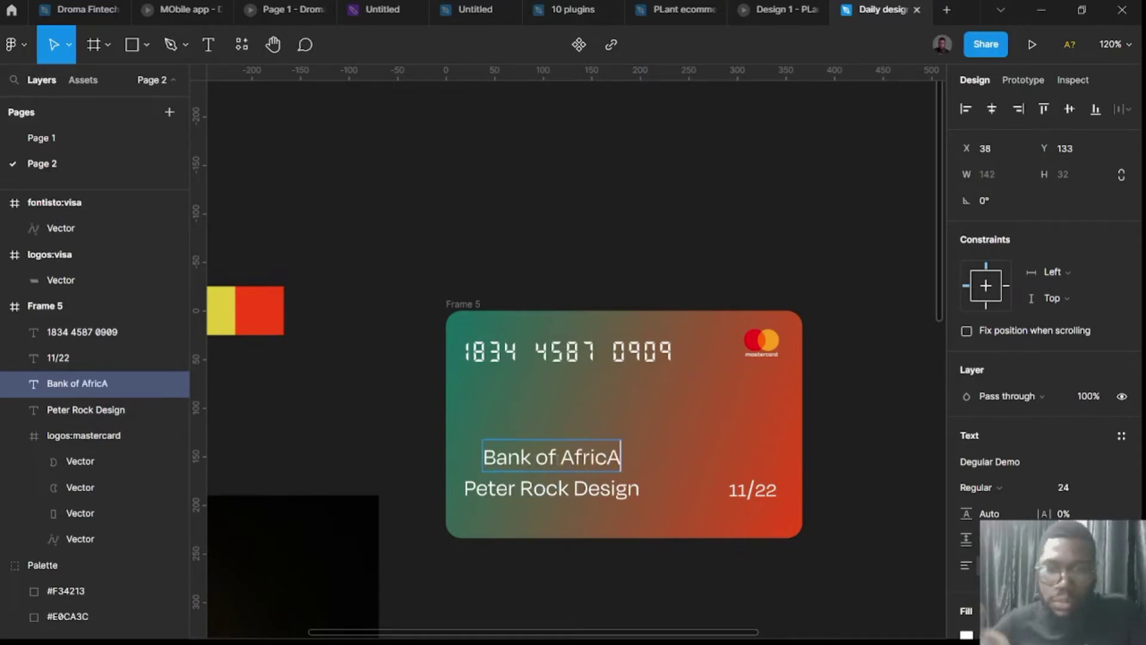
key(BackSpace)
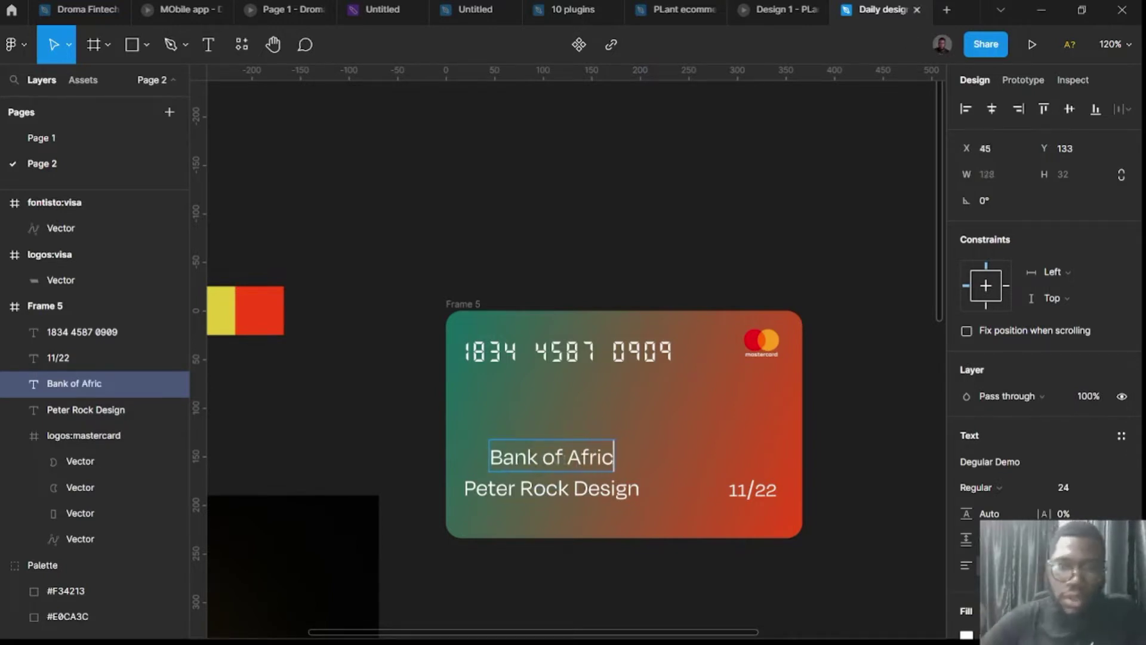
text(A)
key(BackSpace)
text(a)
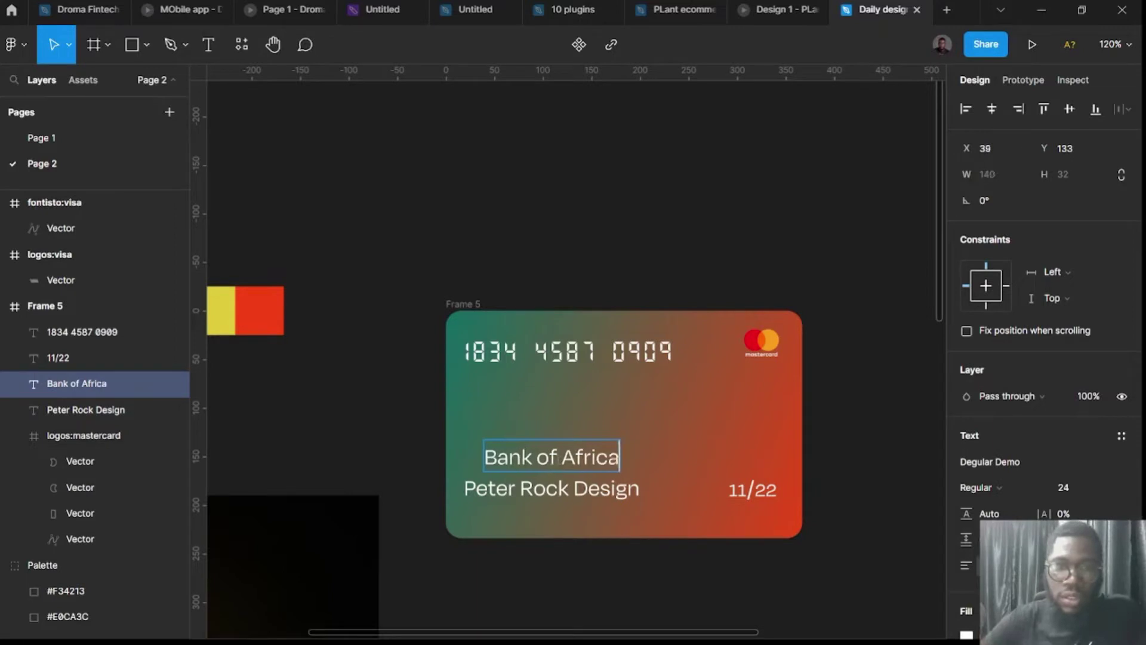
key(Escape)
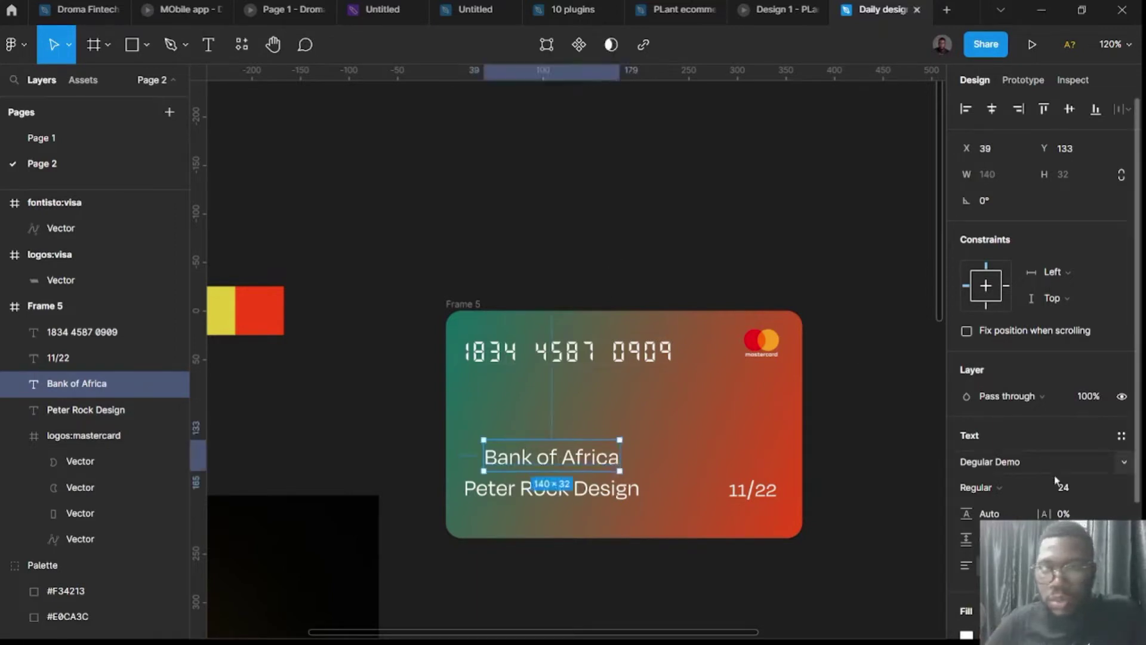
Make Bank of Africa size 20 Medium and place it just above the cardholder name.
click(1071, 492)
text(20)
key(Return)
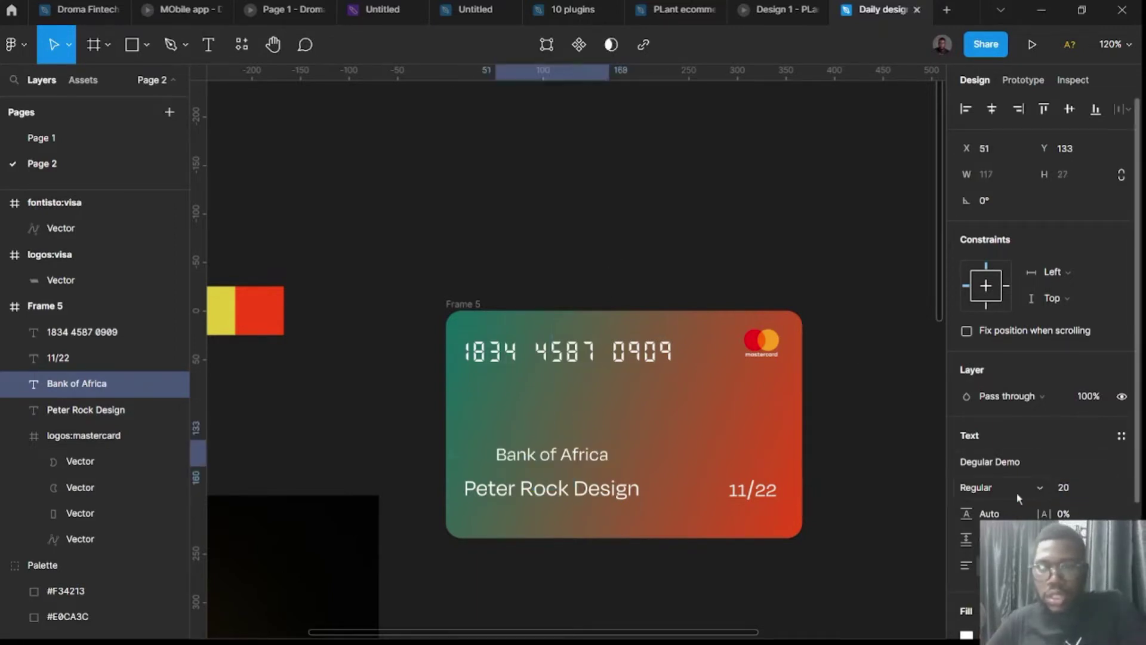
click(1014, 488)
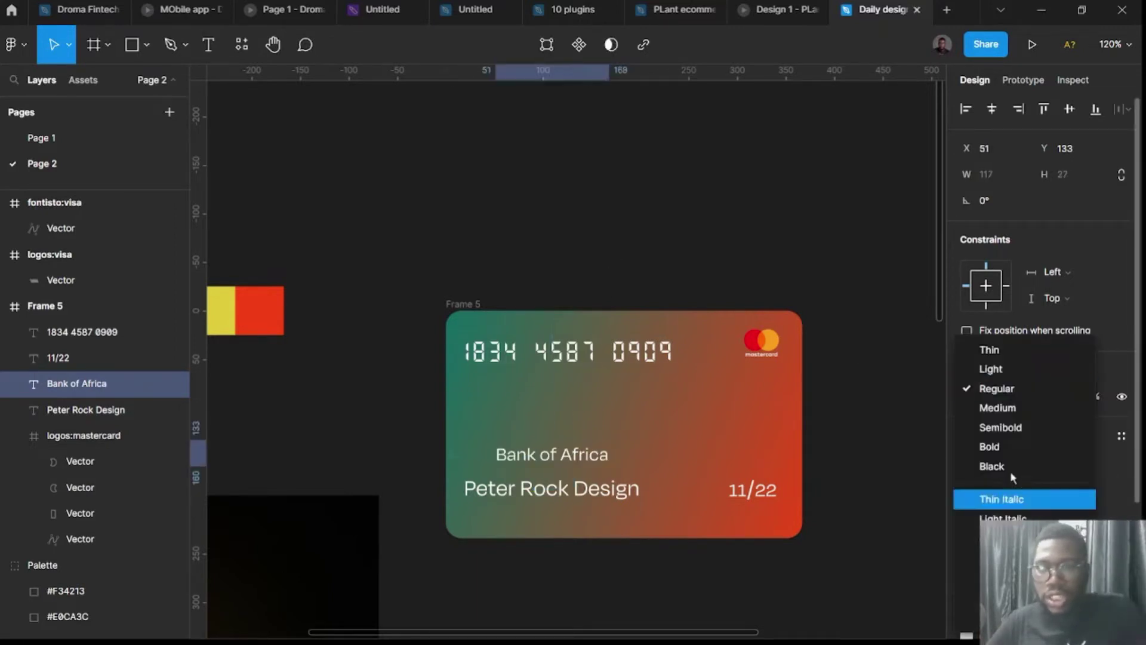
click(999, 409)
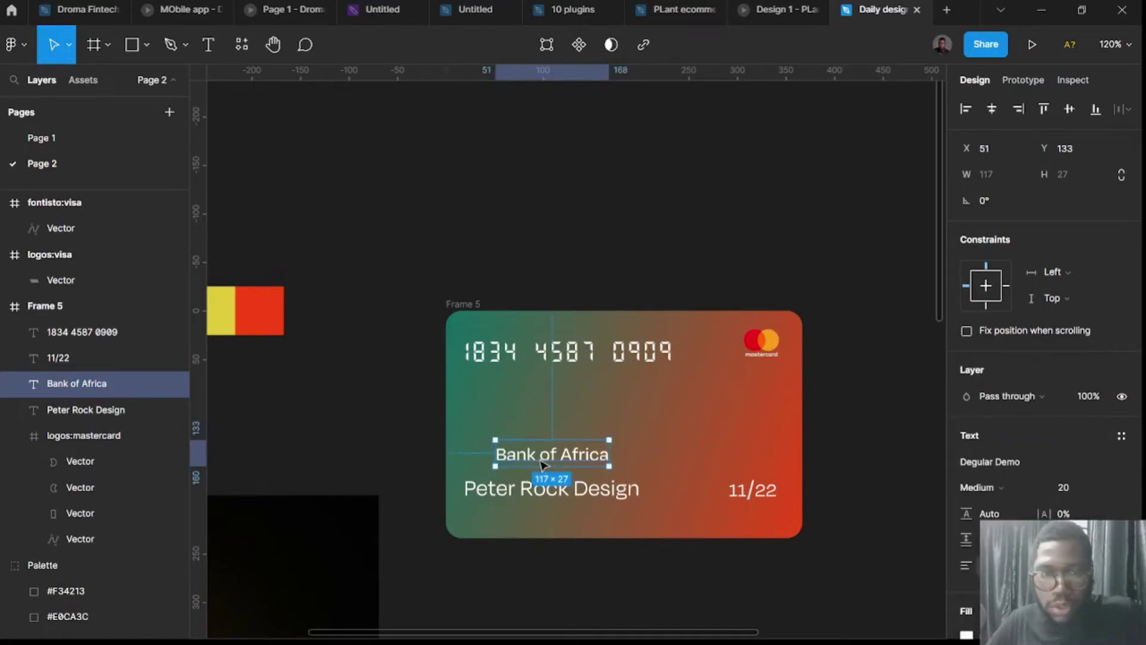
drag(549, 464, 518, 474)
click(632, 243)
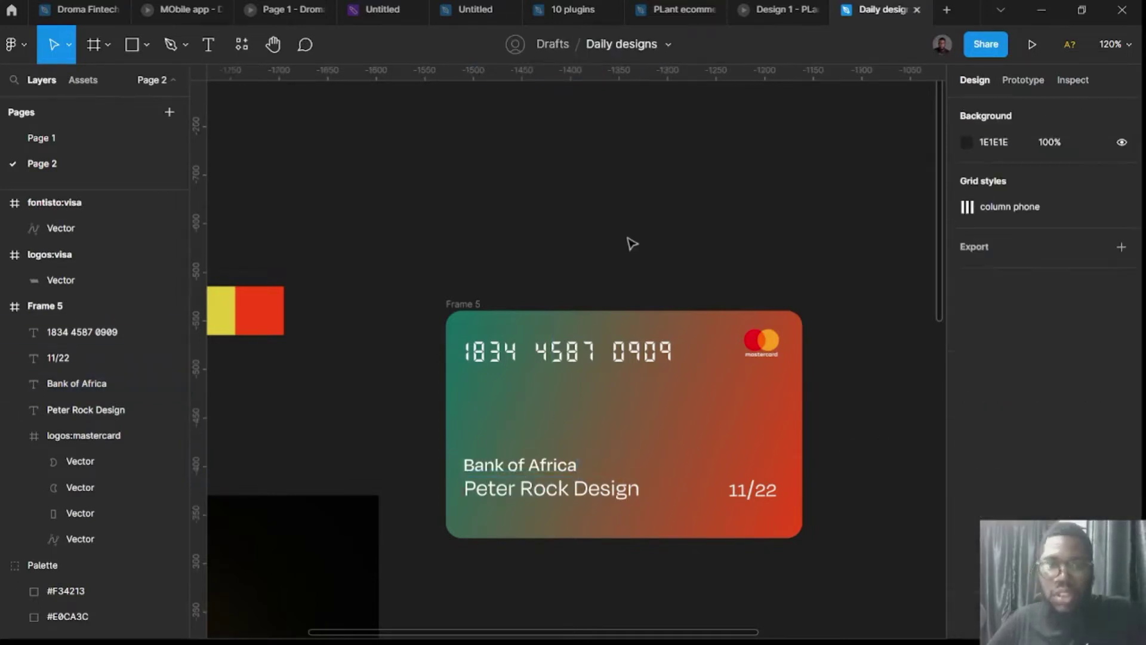
Search the Iconify plugin for 'chip' icons.
scroll(632, 243, down, 5)
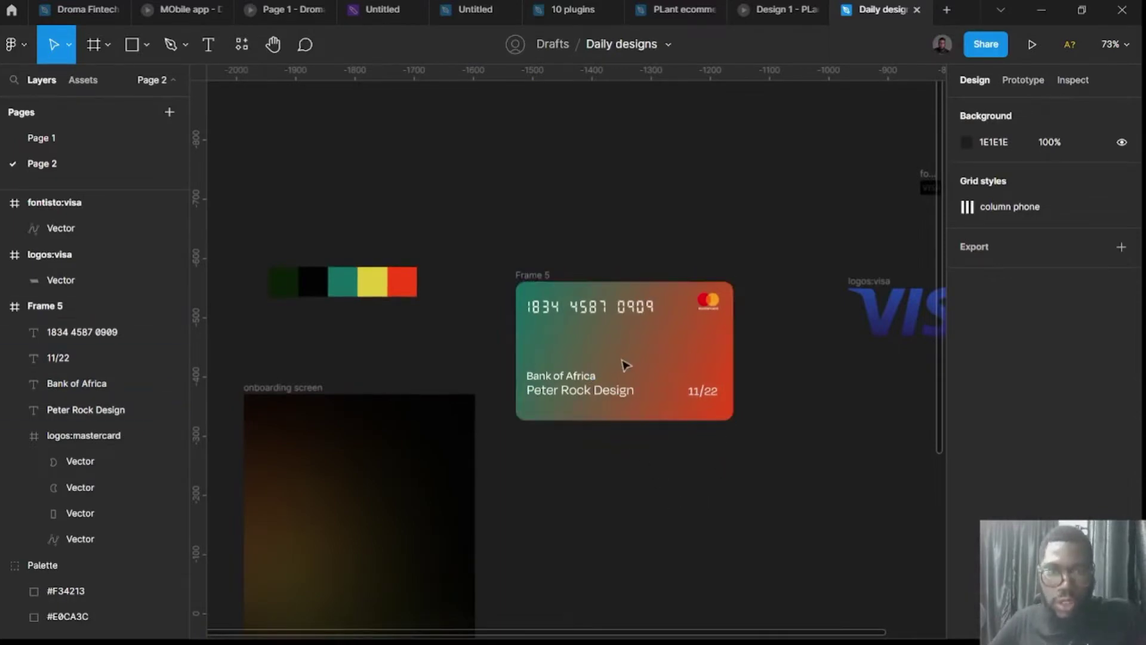
right_click(537, 171)
click(479, 167)
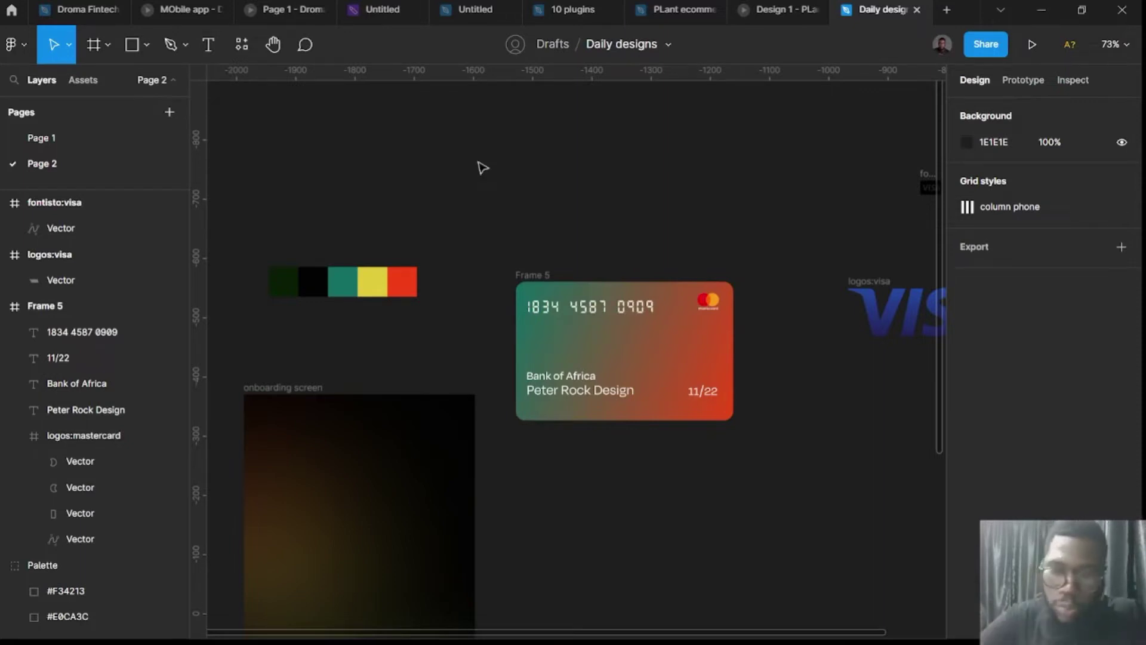
key(ctrl+alt+p)
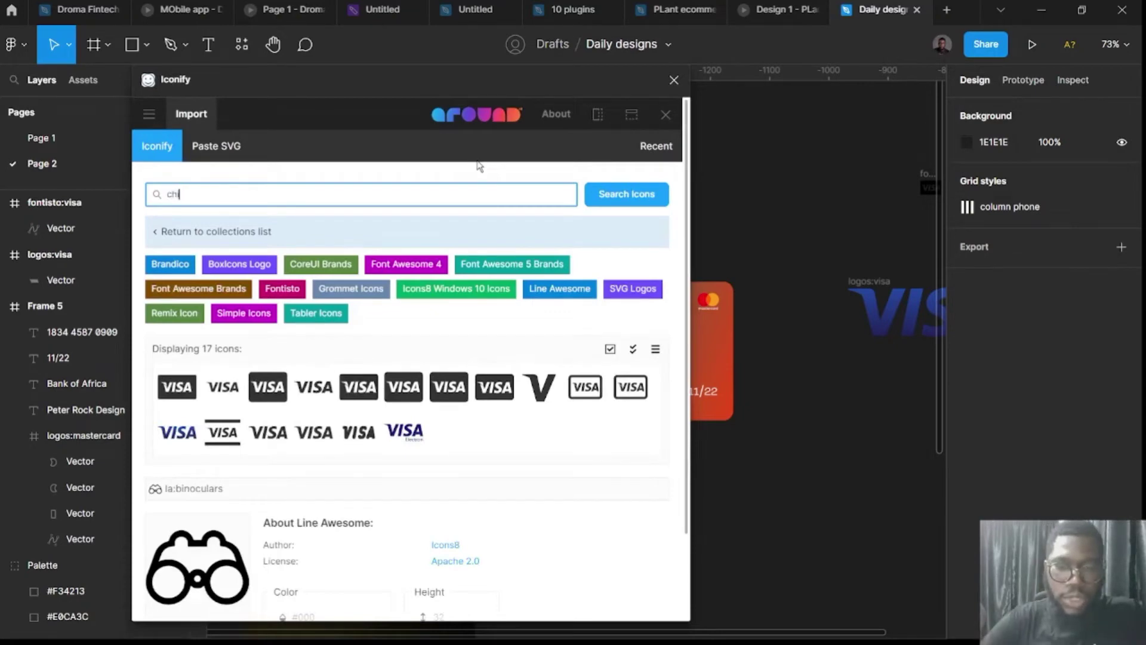
text(chip)
key(Return)
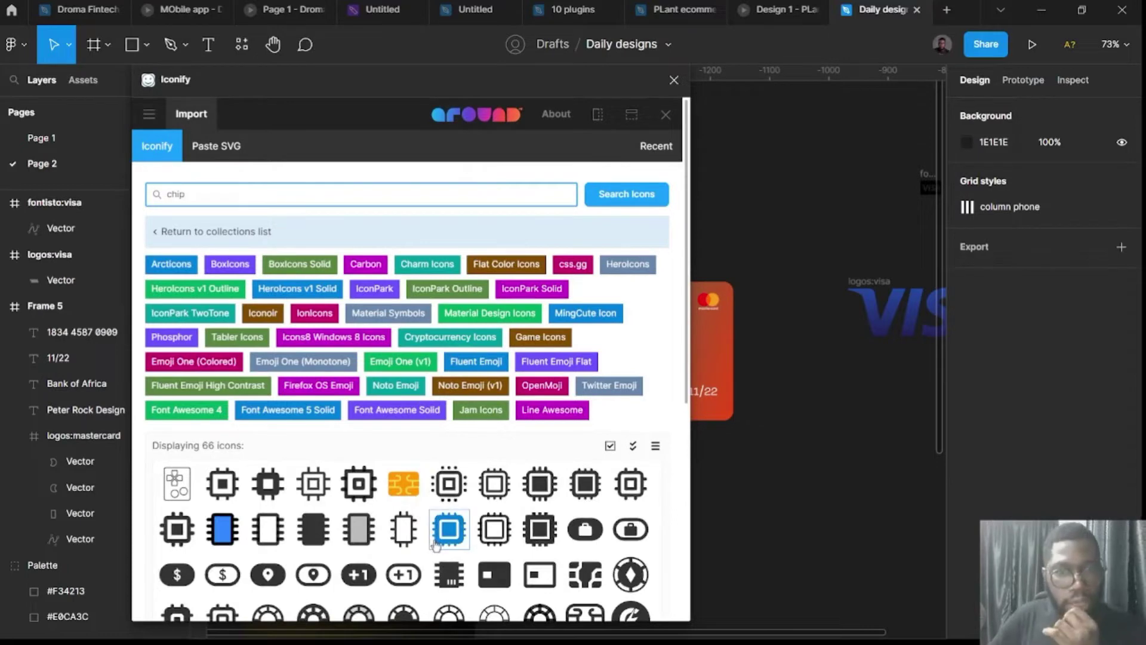
Import the integrated-circuit and sim-card chip icons, moving the sim-card chip into the card below the logo.
scroll(433, 544, down, 2)
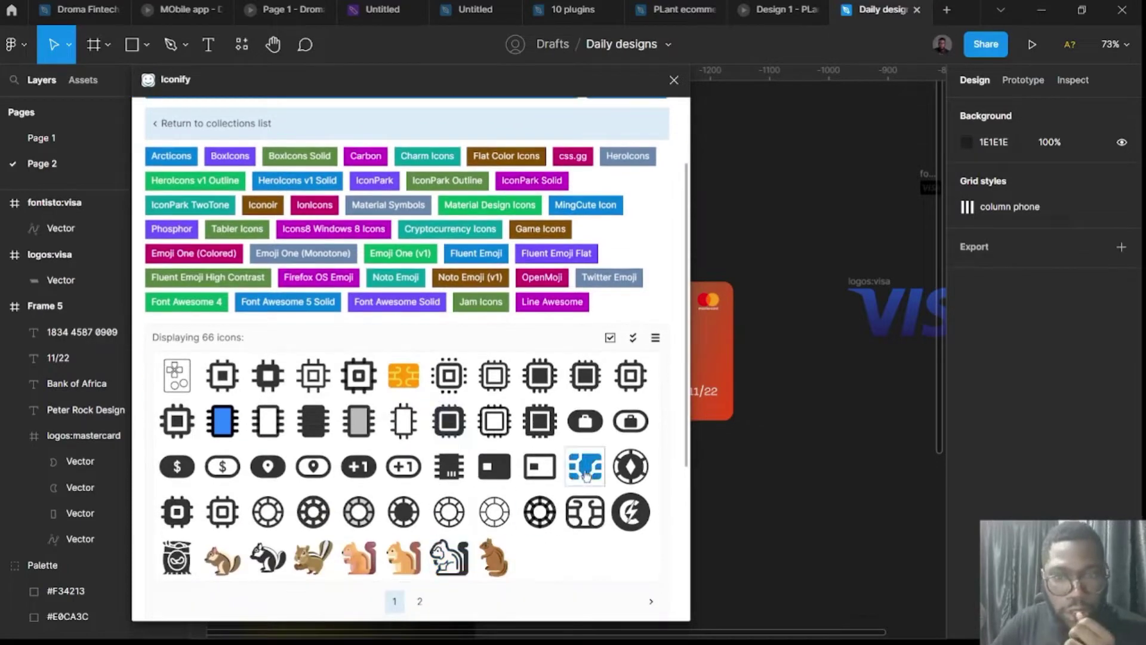
drag(824, 481, 822, 475)
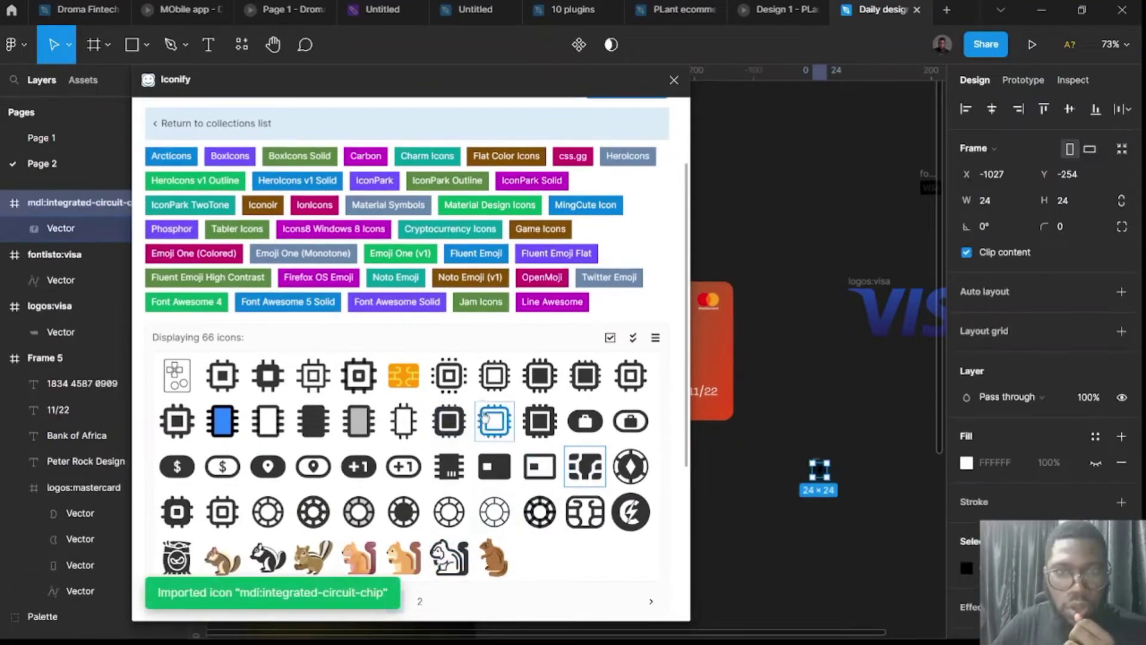
drag(809, 374, 807, 375)
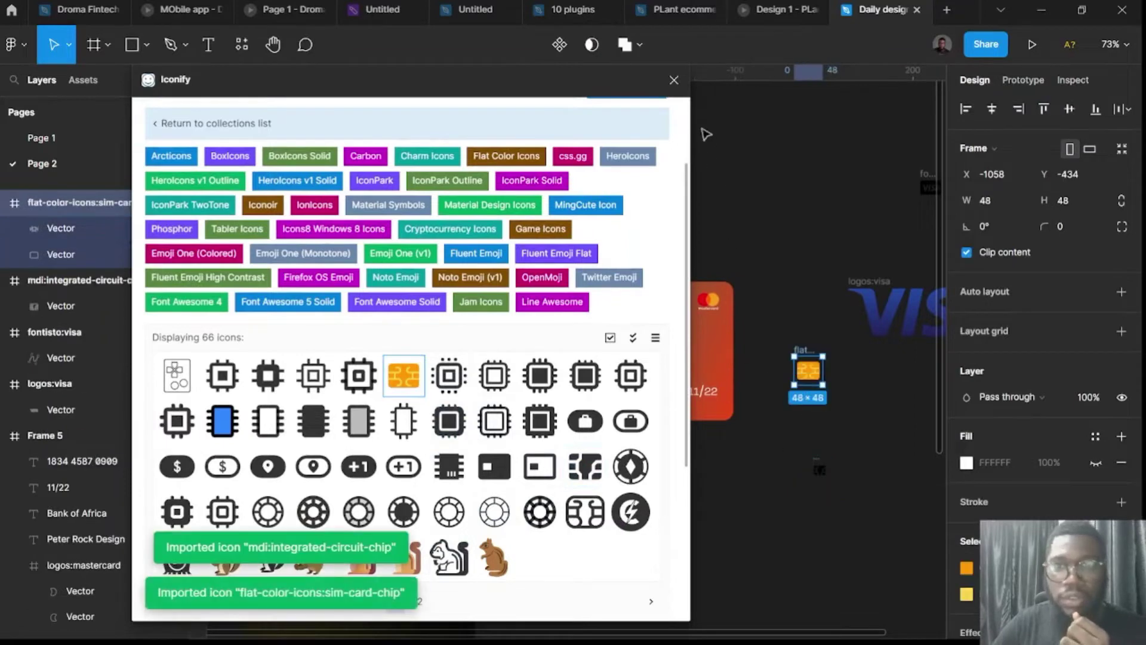
click(673, 79)
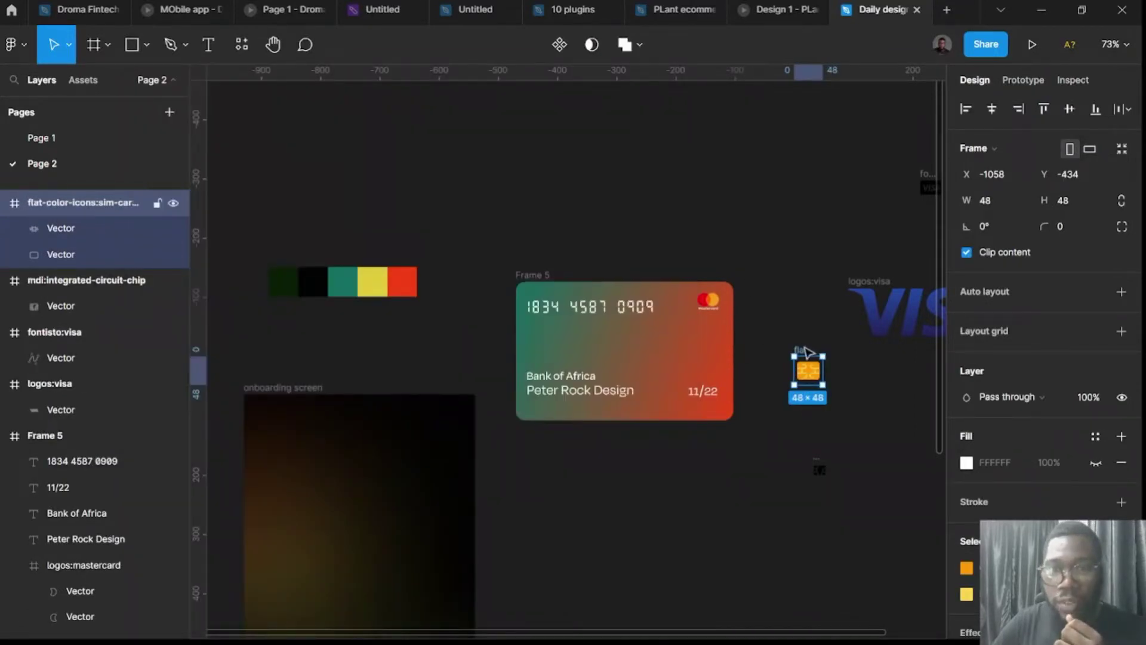
drag(810, 350, 707, 328)
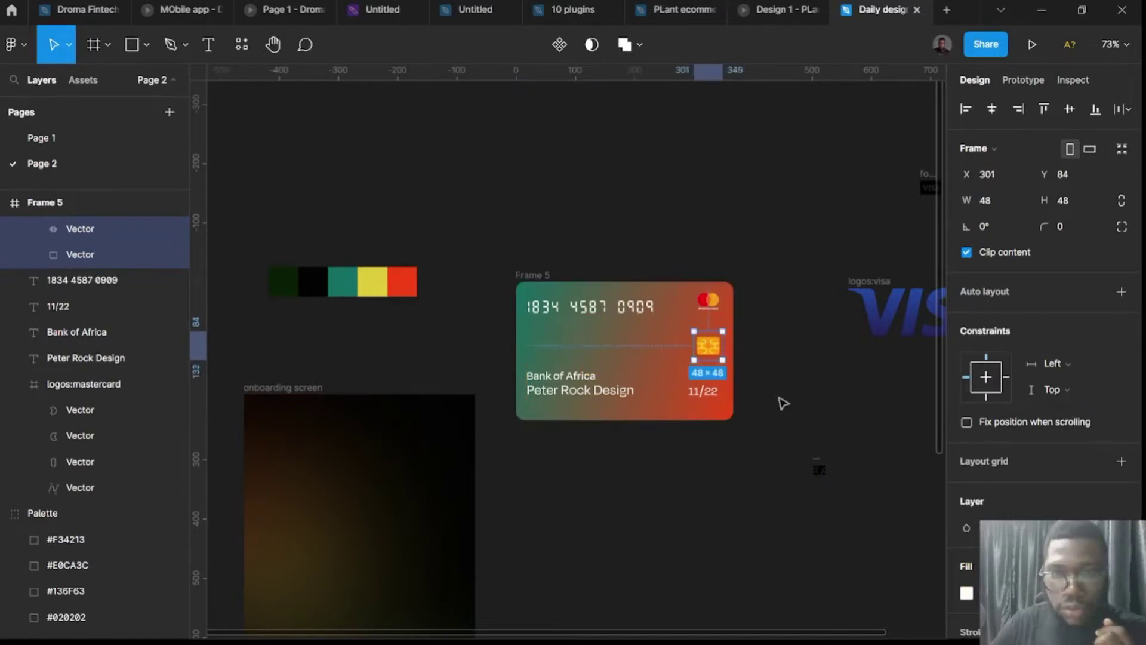
Lighten the chip's orange and turn its yellow FFD54F to white.
scroll(970, 497, down, 4)
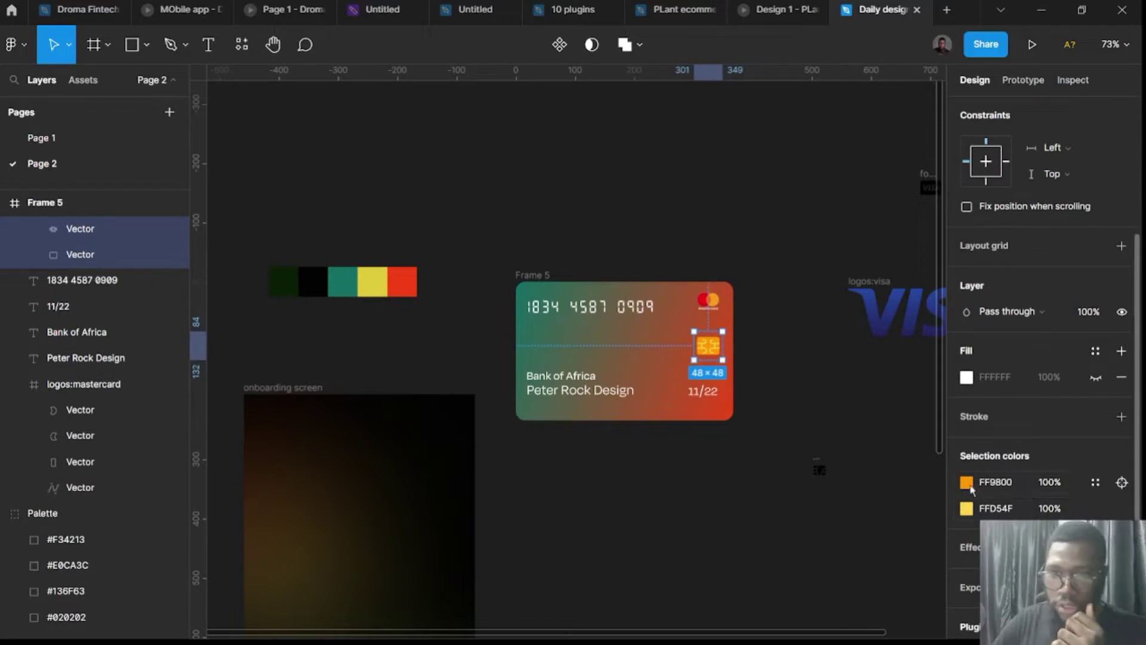
click(966, 481)
drag(882, 288, 951, 229)
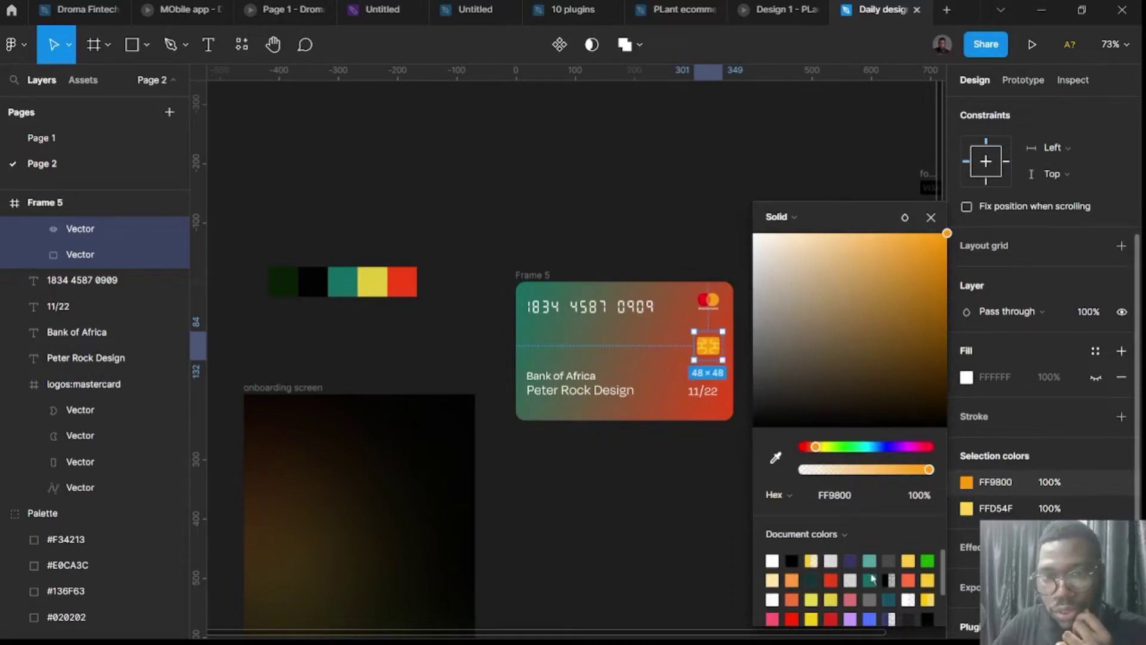
click(970, 509)
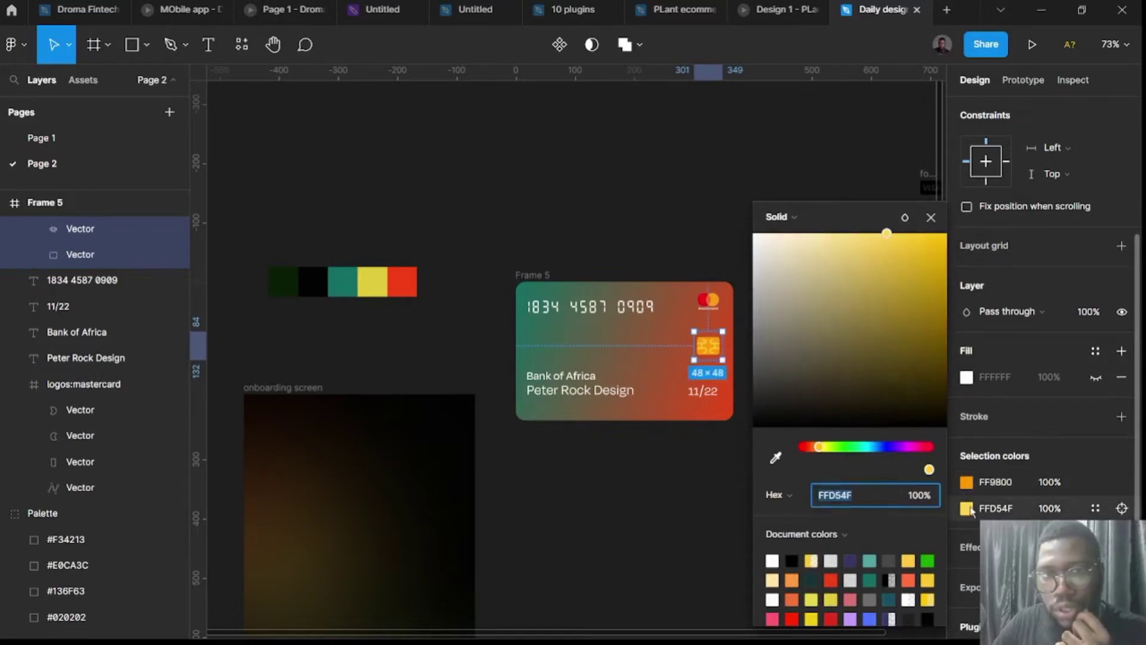
drag(928, 324, 888, 251)
drag(817, 218, 740, 219)
click(732, 214)
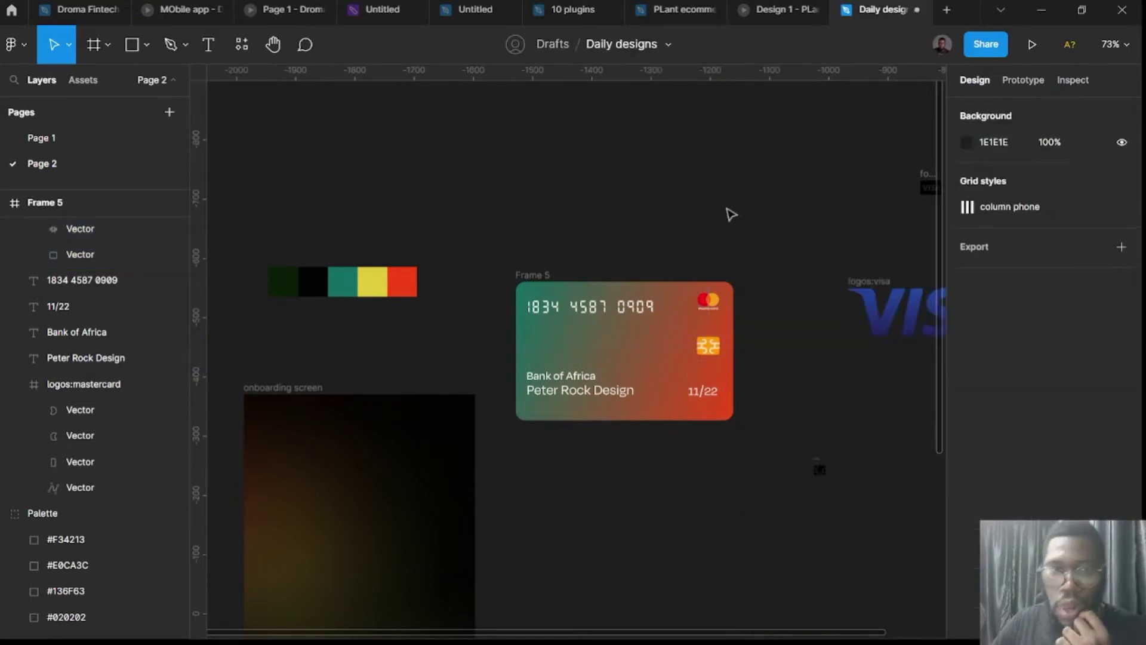
Move the card frame higher on the canvas.
click(531, 276)
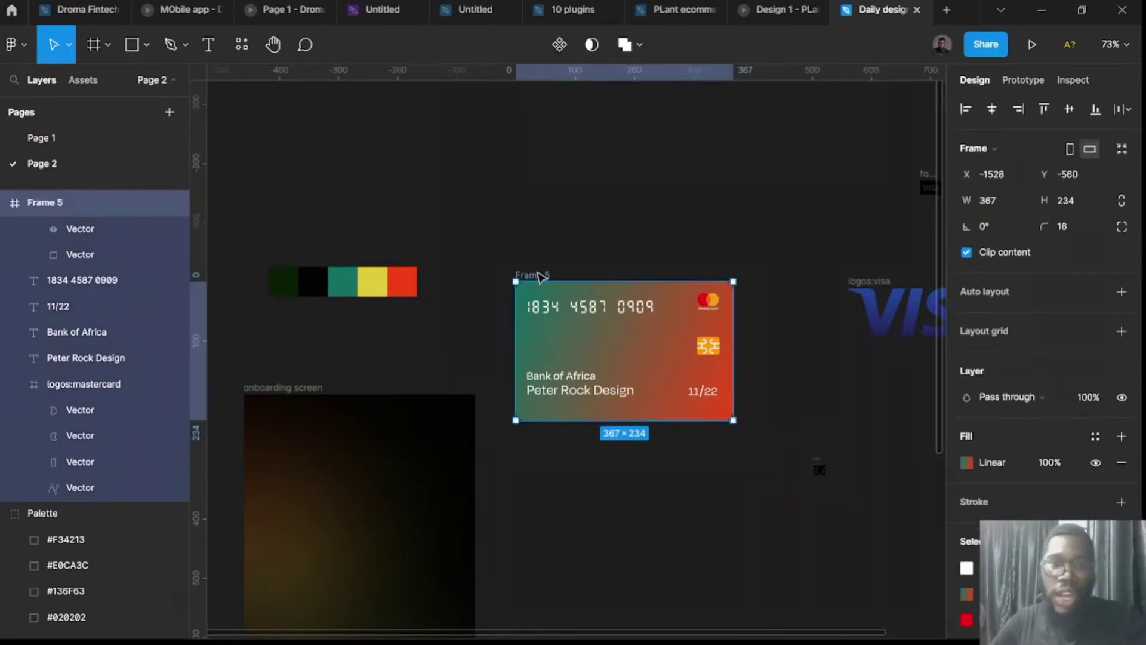
drag(531, 275, 535, 225)
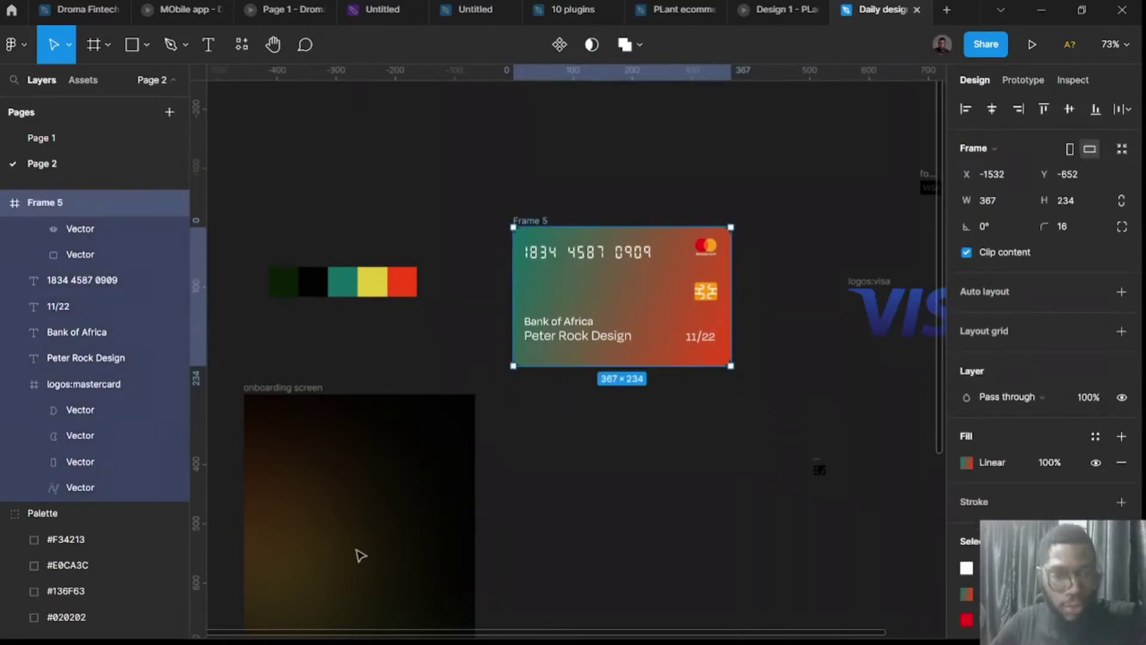
scroll(325, 514, down, 3)
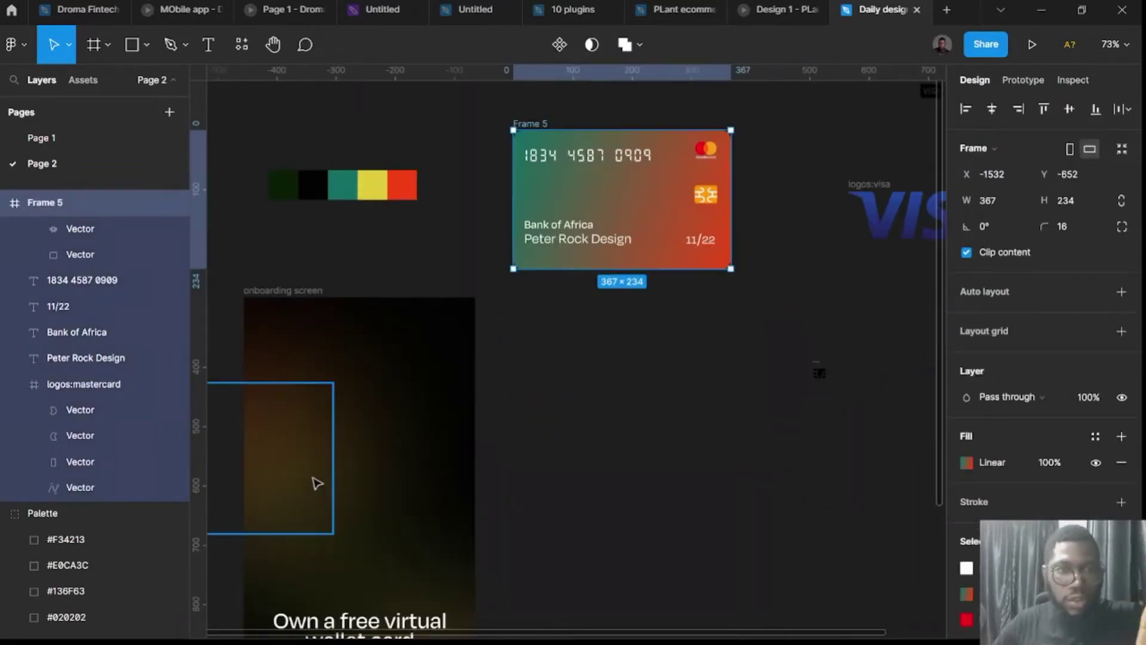
Rename the frame from Frame 5 to 'Card 1' and duplicate it.
double_click(539, 123)
click(629, 117)
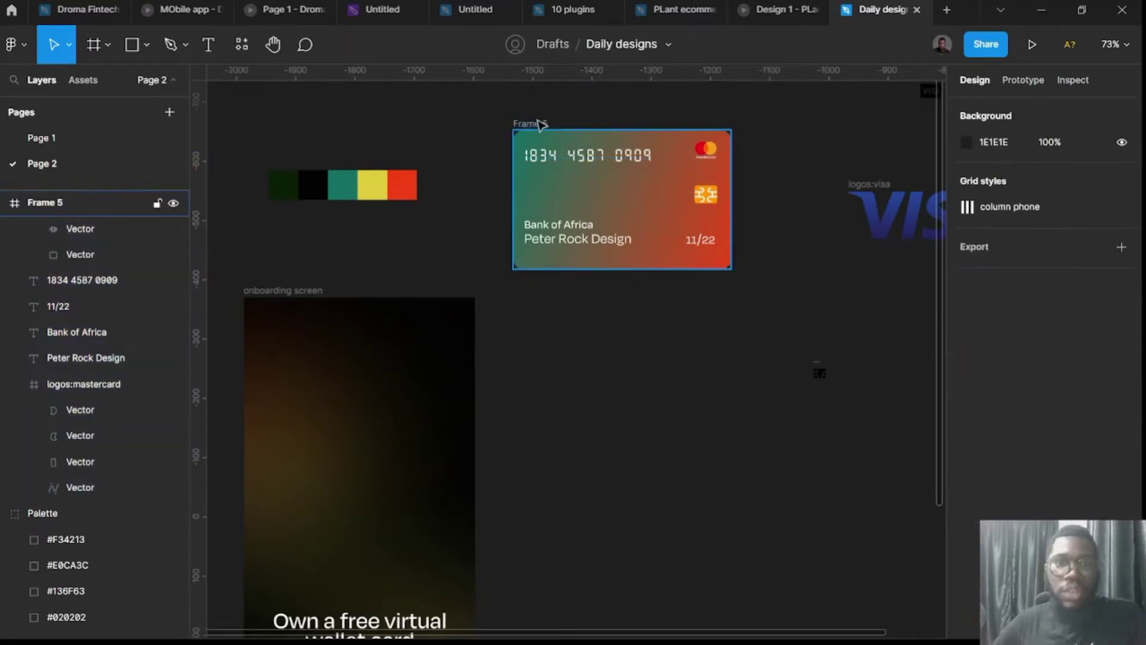
double_click(539, 124)
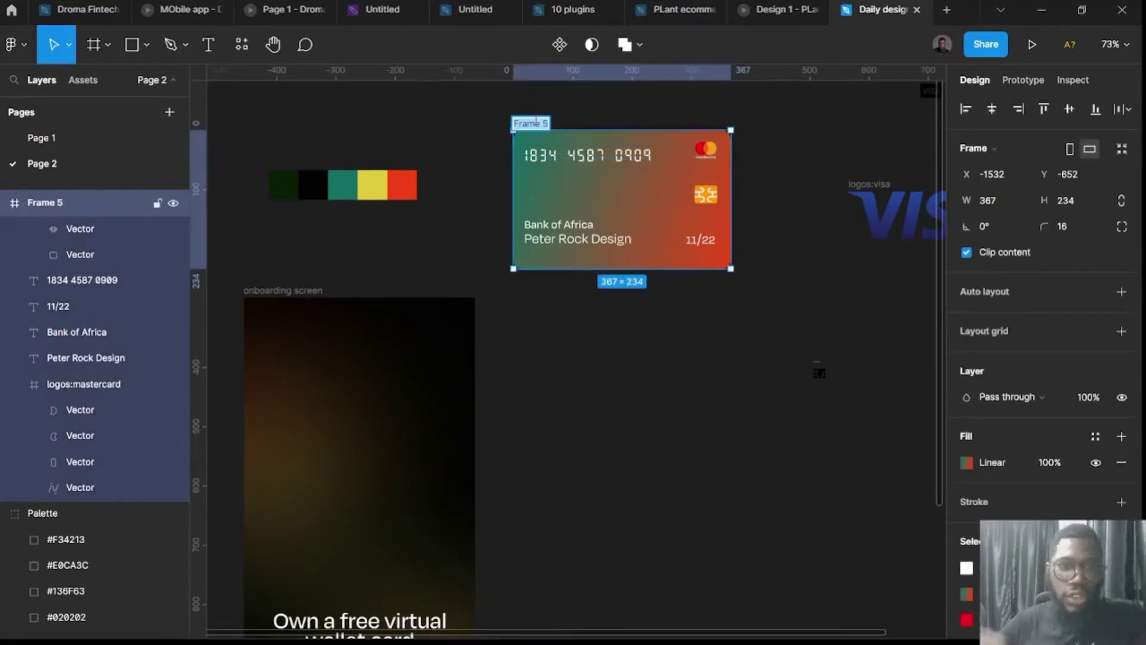
text(Card)
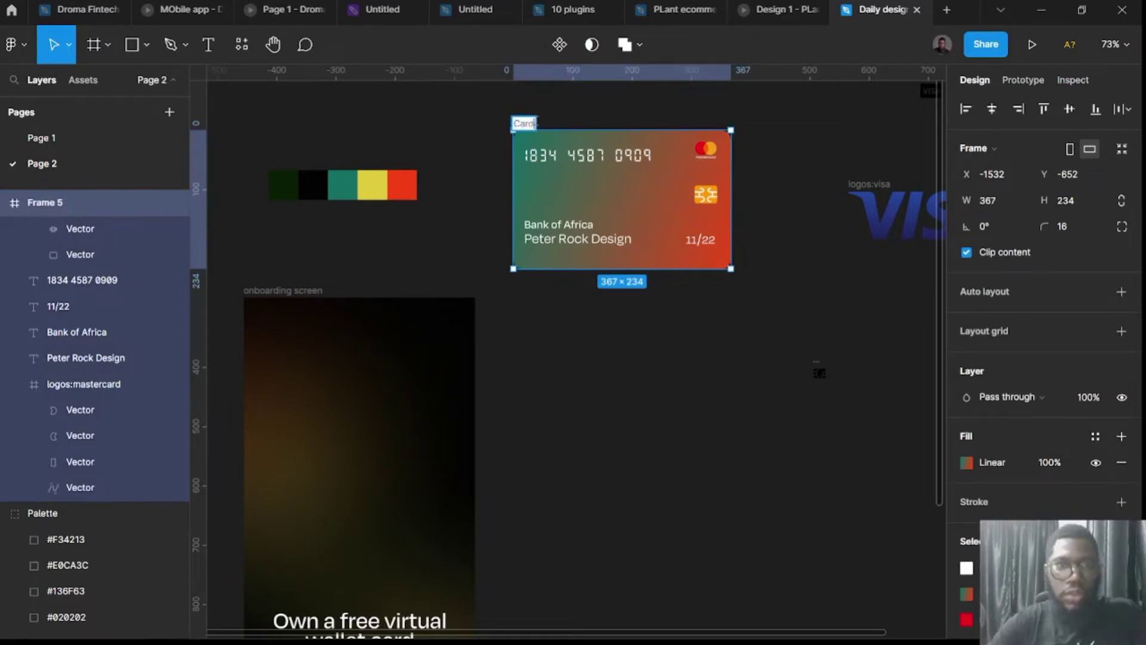
text( 1)
key(Return)
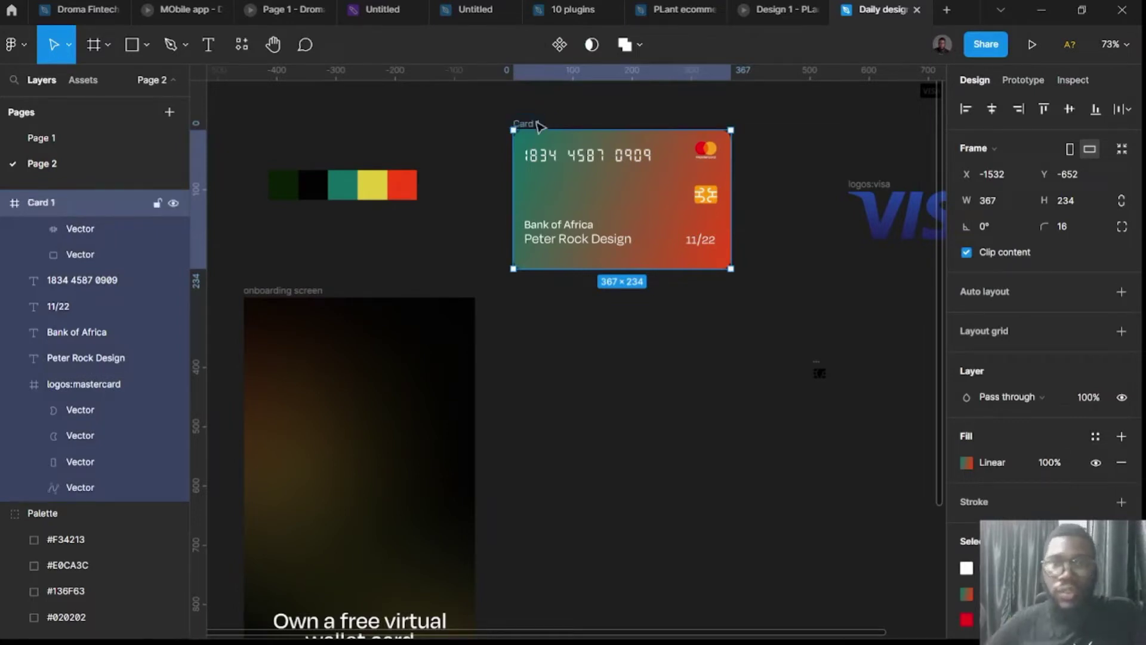
key(ctrl+d)
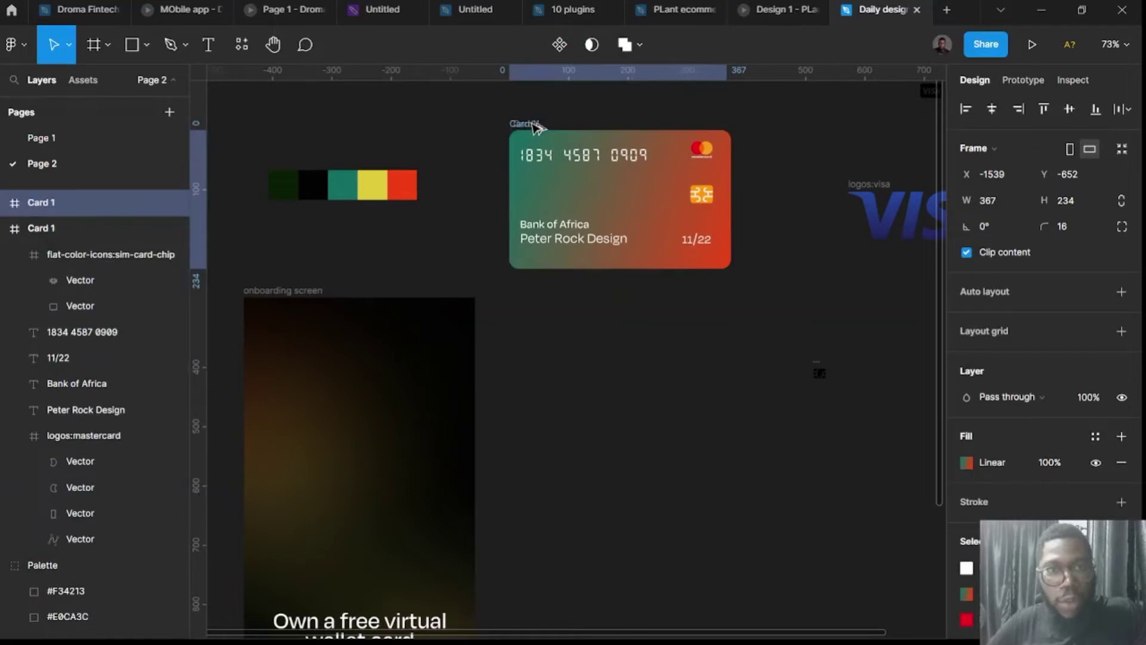
Place the copy below Card 1 and move its gradient start above the top-left corner.
drag(542, 126, 534, 311)
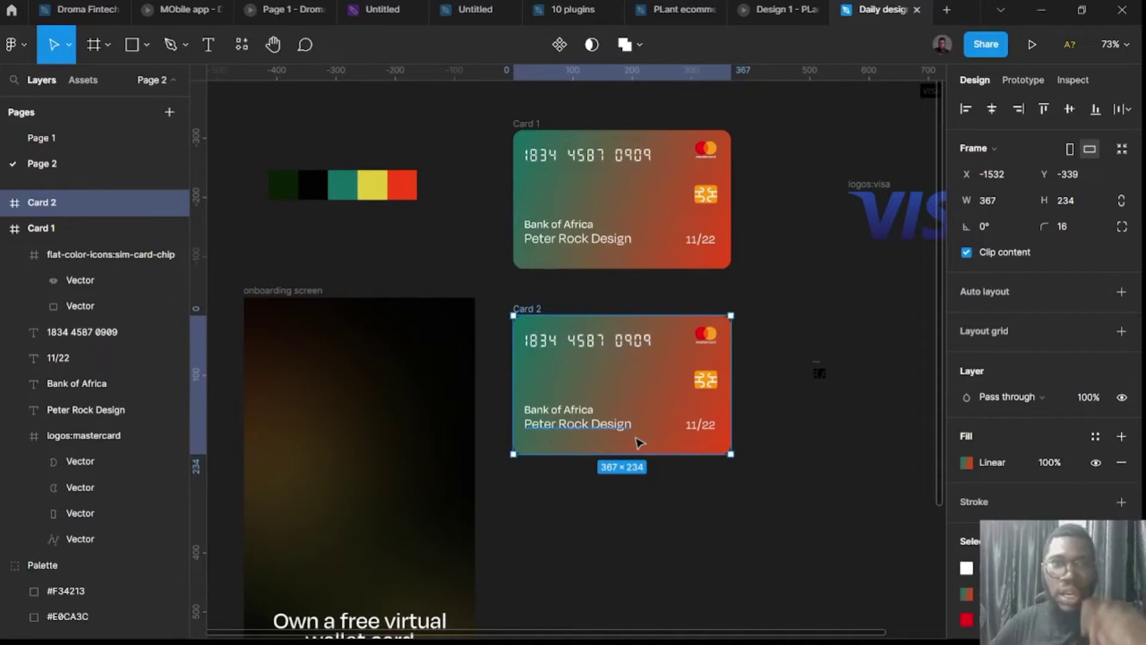
click(966, 462)
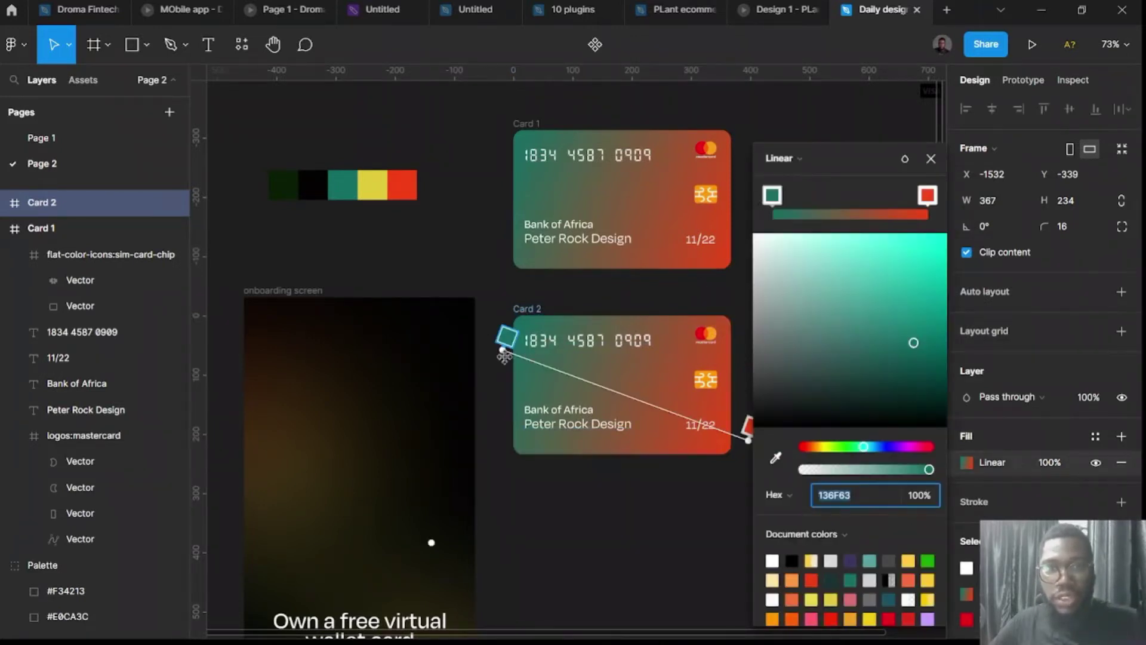
drag(499, 351, 496, 312)
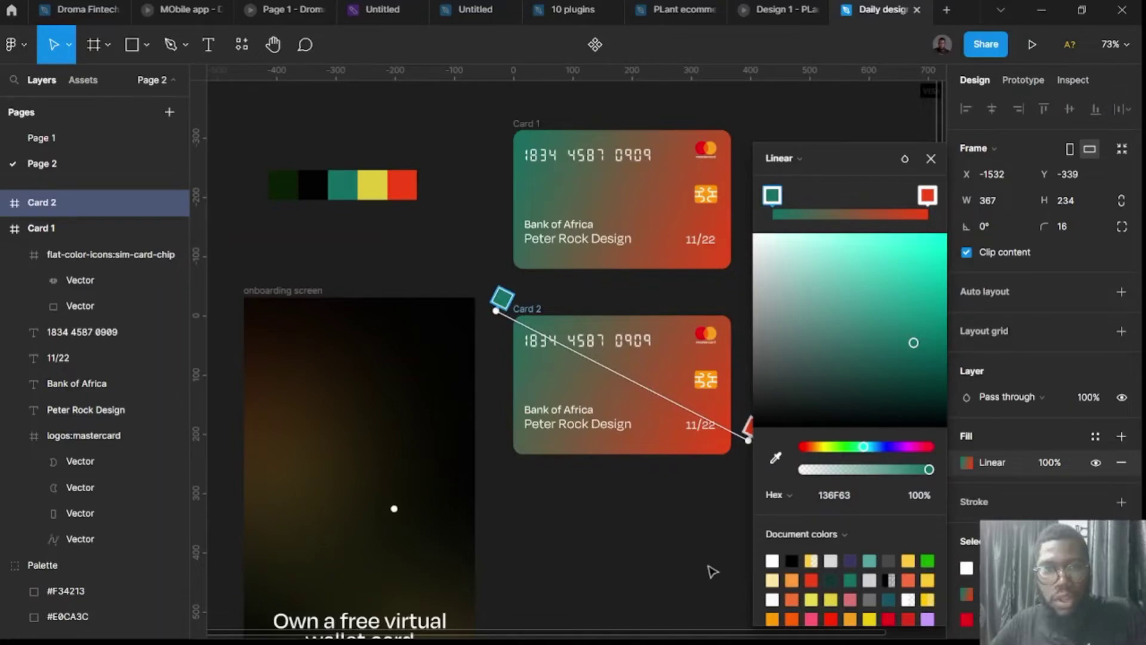
key(Escape)
Draw a 292×87 frame below Card 2 and fill it black (000000).
key(f)
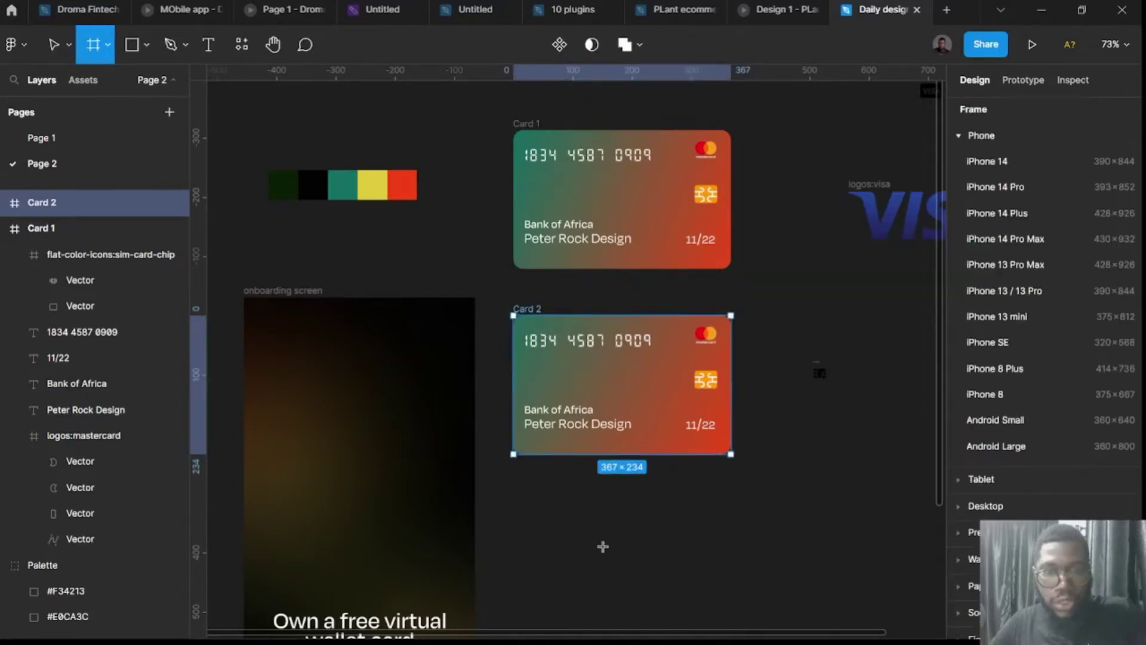
drag(540, 527, 714, 578)
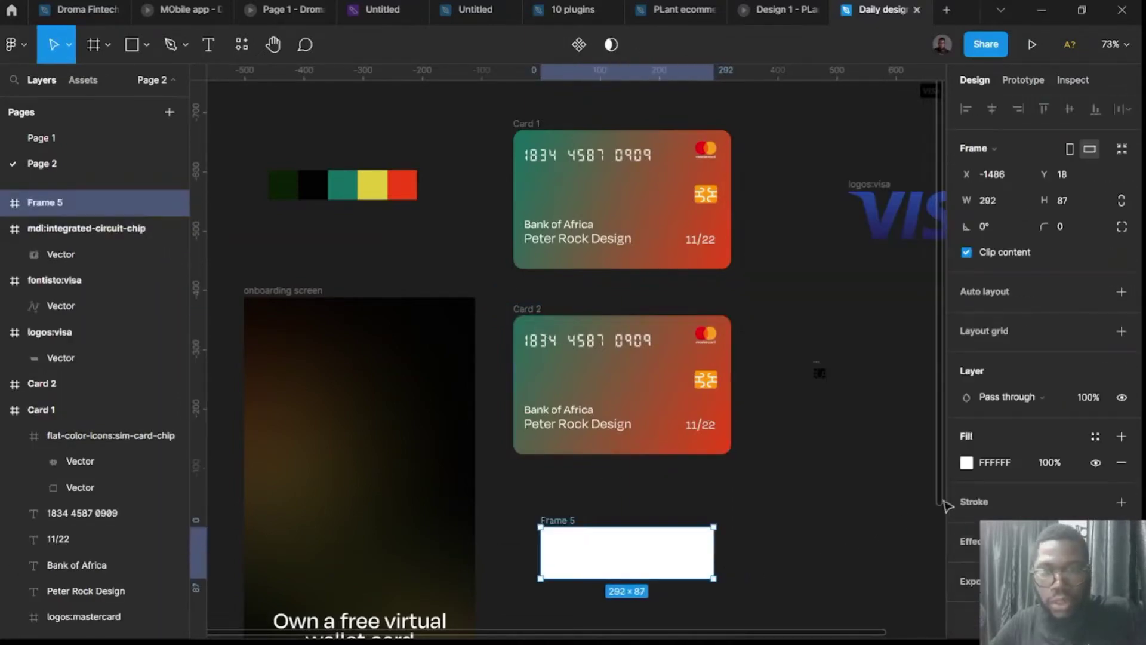
click(965, 462)
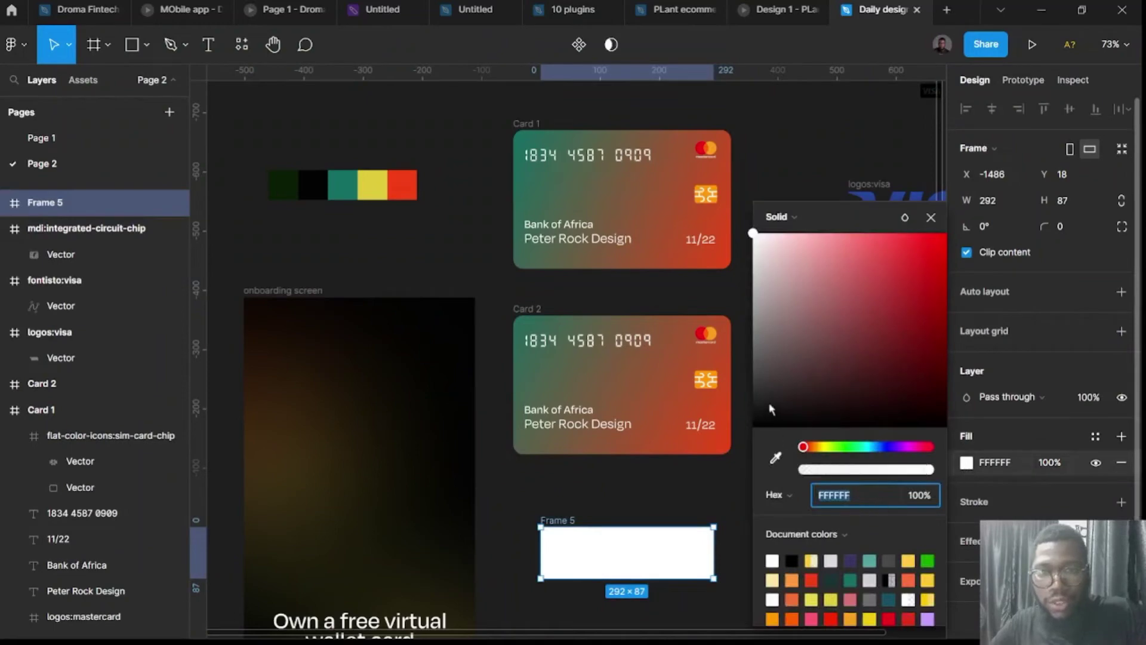
drag(770, 410, 757, 474)
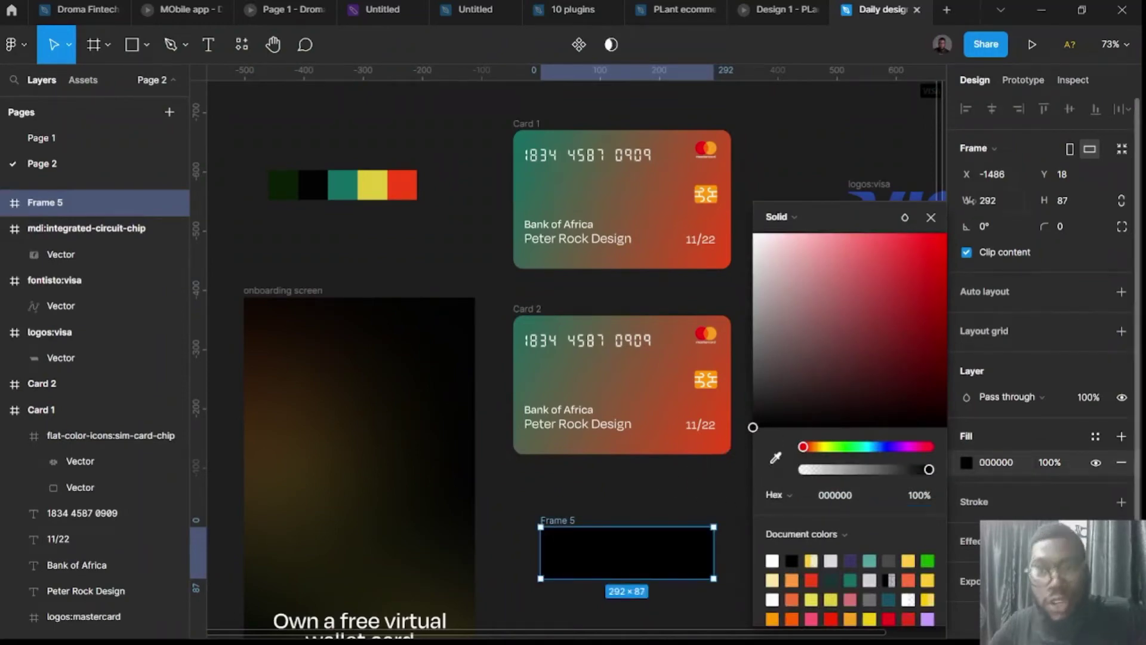
click(931, 218)
click(522, 309)
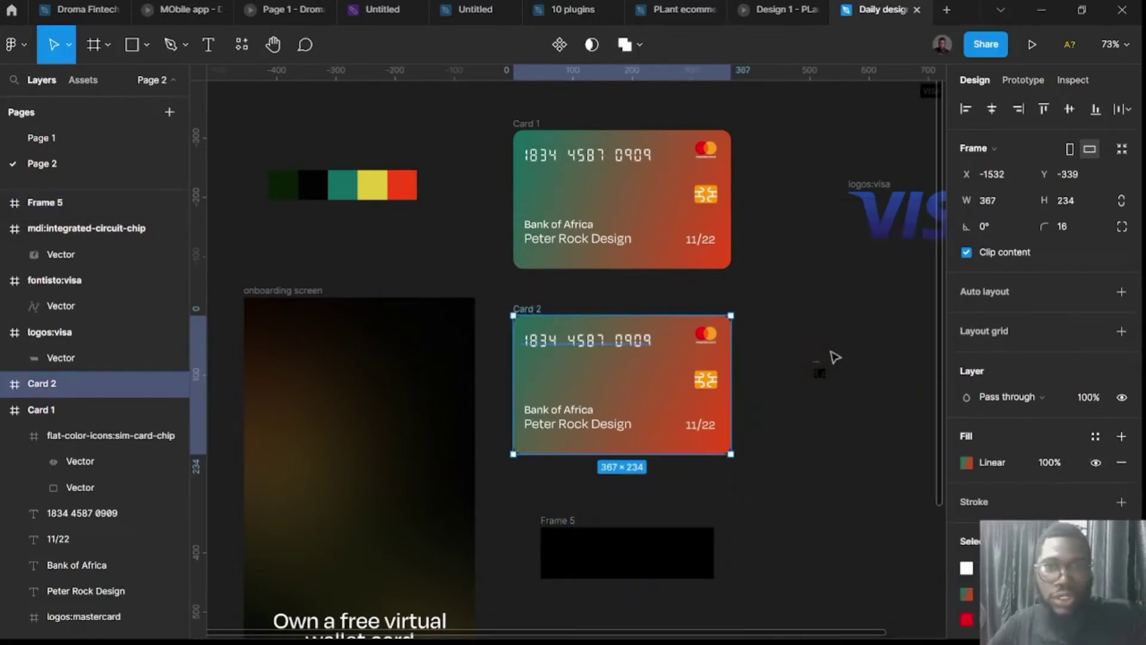
Set Card 2's first gradient stop to yellow sampled from the palette.
click(965, 461)
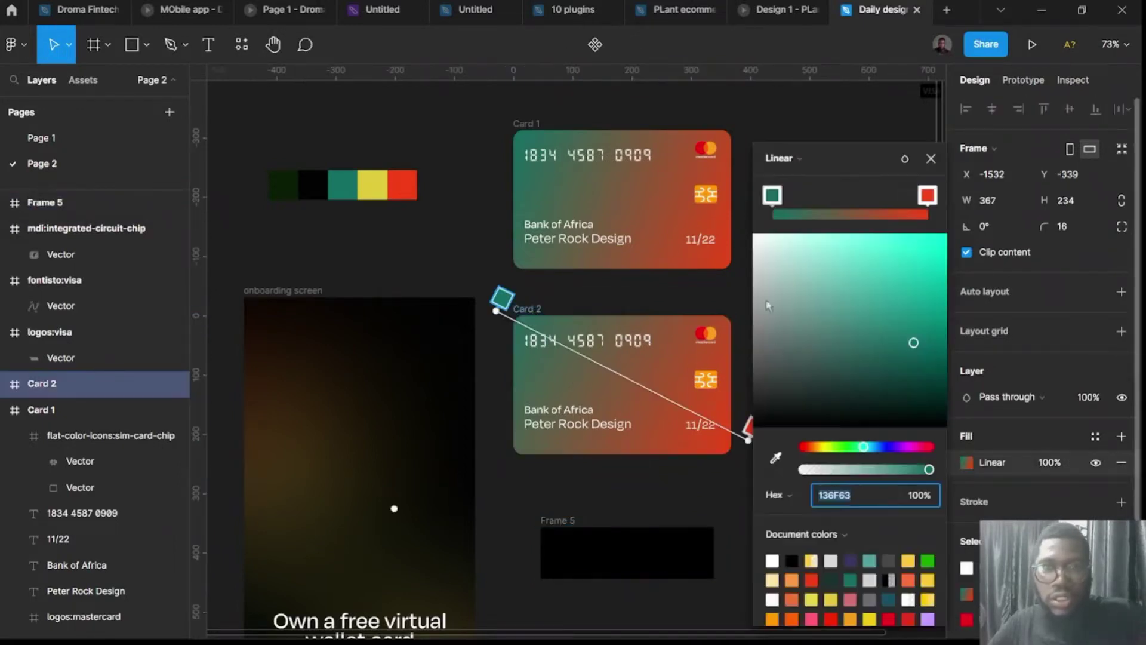
click(776, 457)
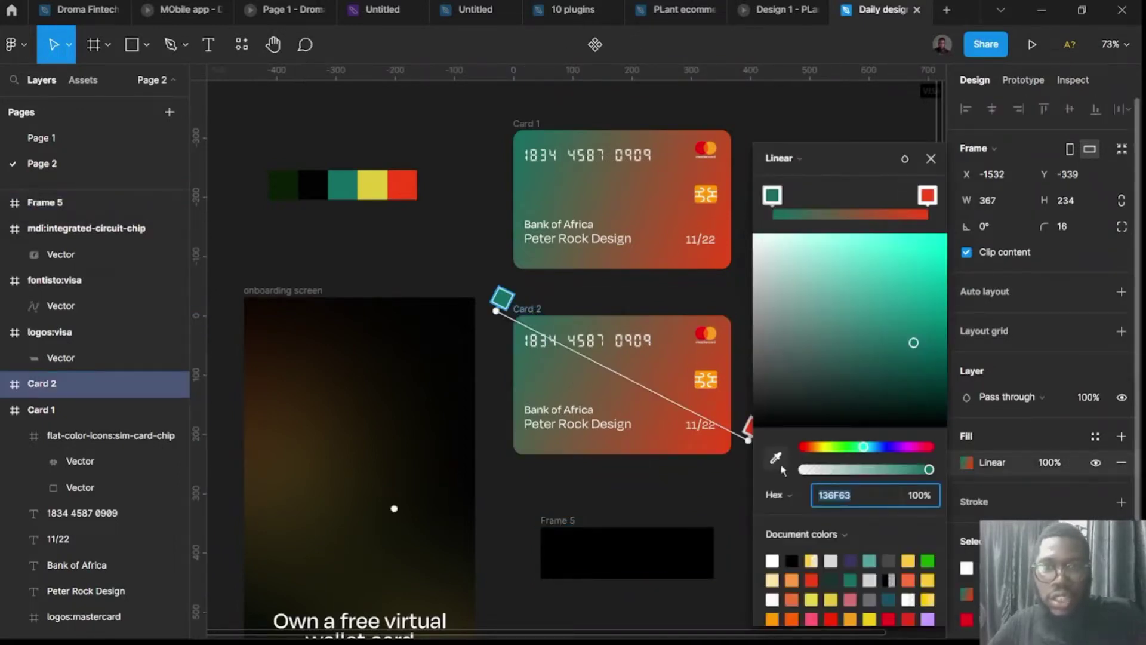
click(376, 188)
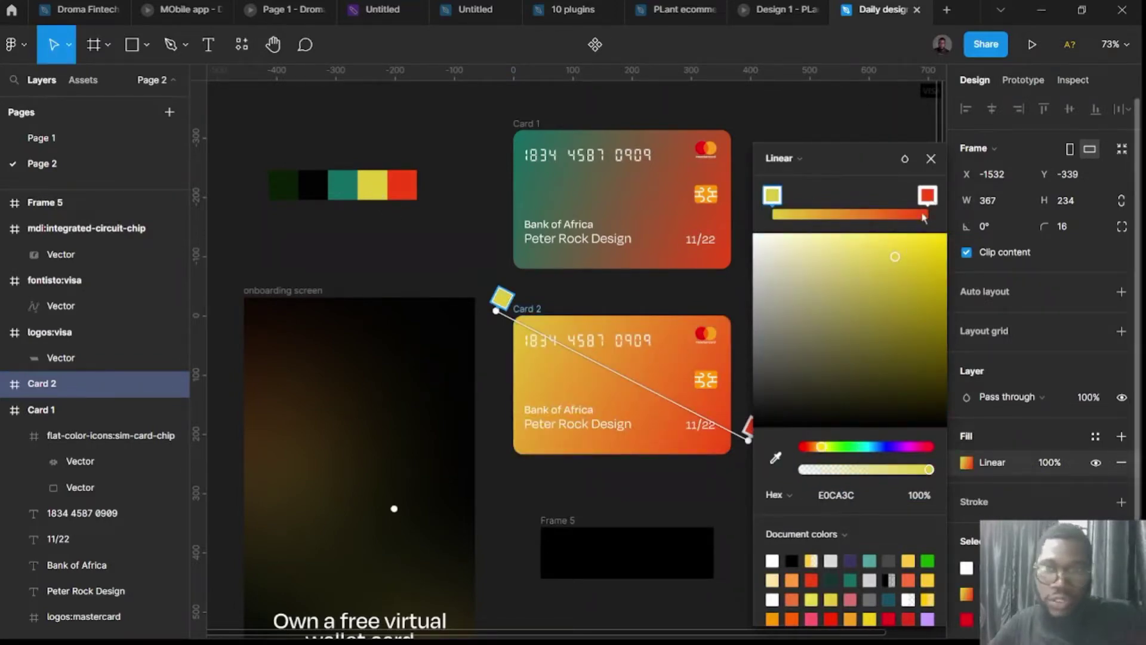
Make the gradient's end stop a vivid purple (972EEA).
click(924, 202)
click(775, 458)
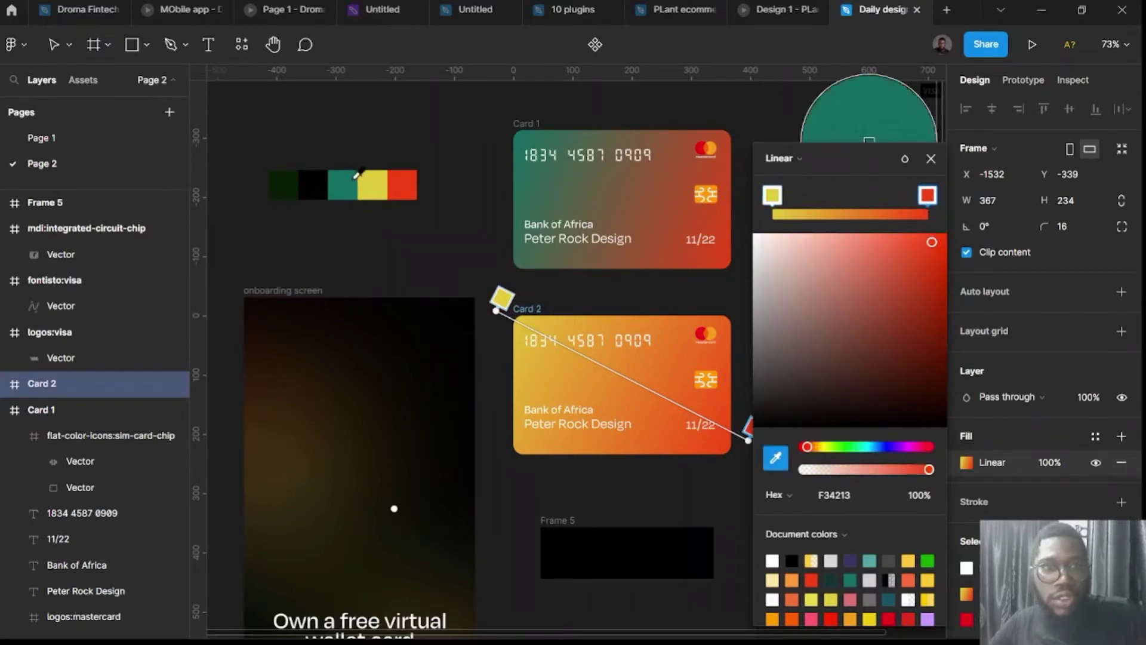
click(312, 186)
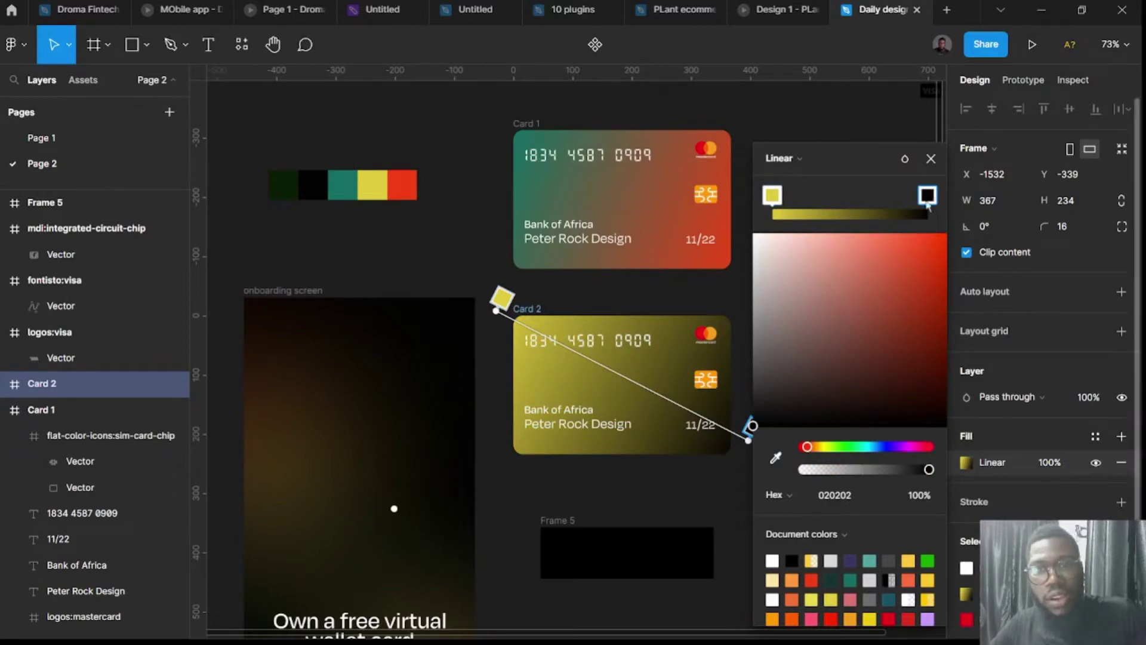
click(899, 212)
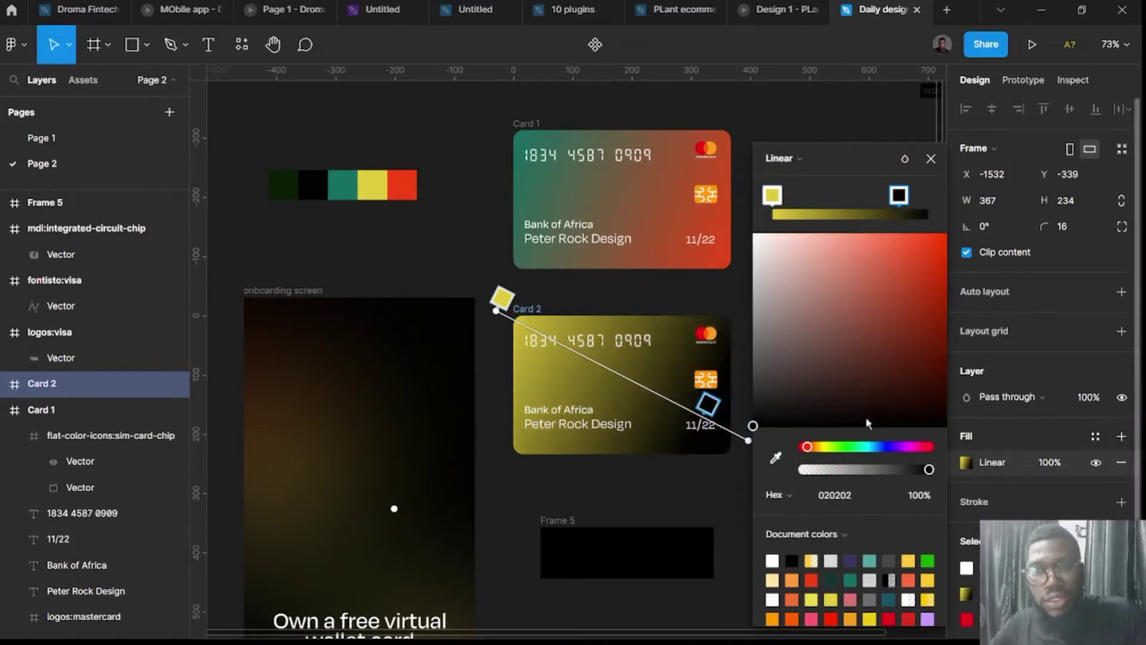
click(898, 446)
click(895, 351)
mouse_move(901, 328)
mouse_down()
mouse_move(907, 246)
mouse_move(909, 257)
mouse_up()
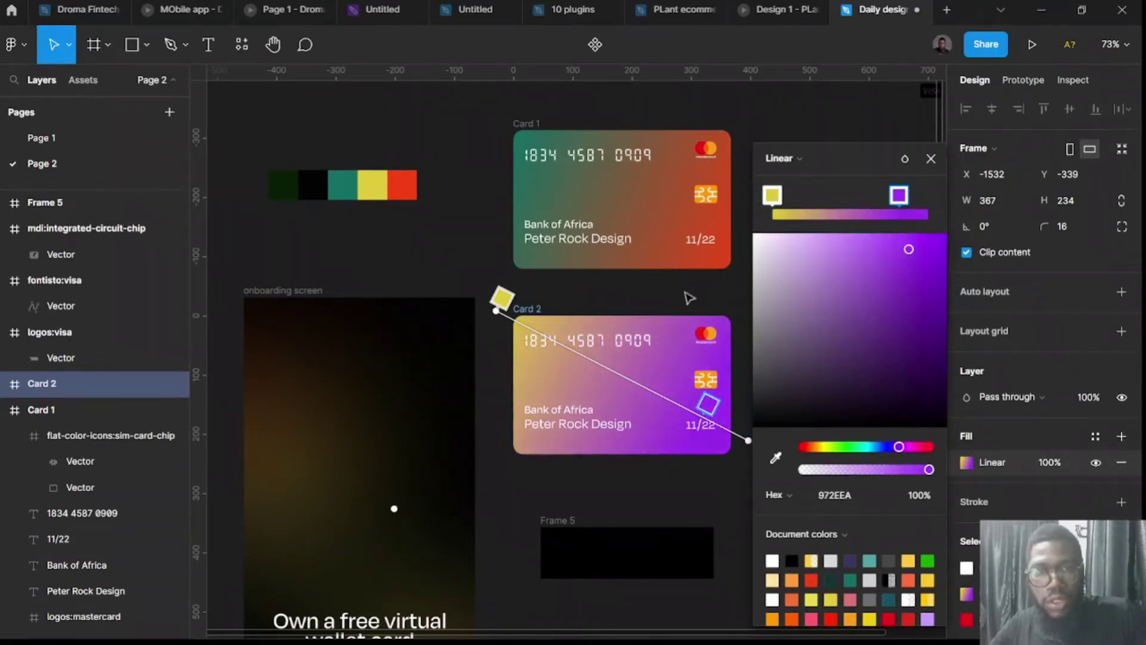
key(Escape)
key(Escape)
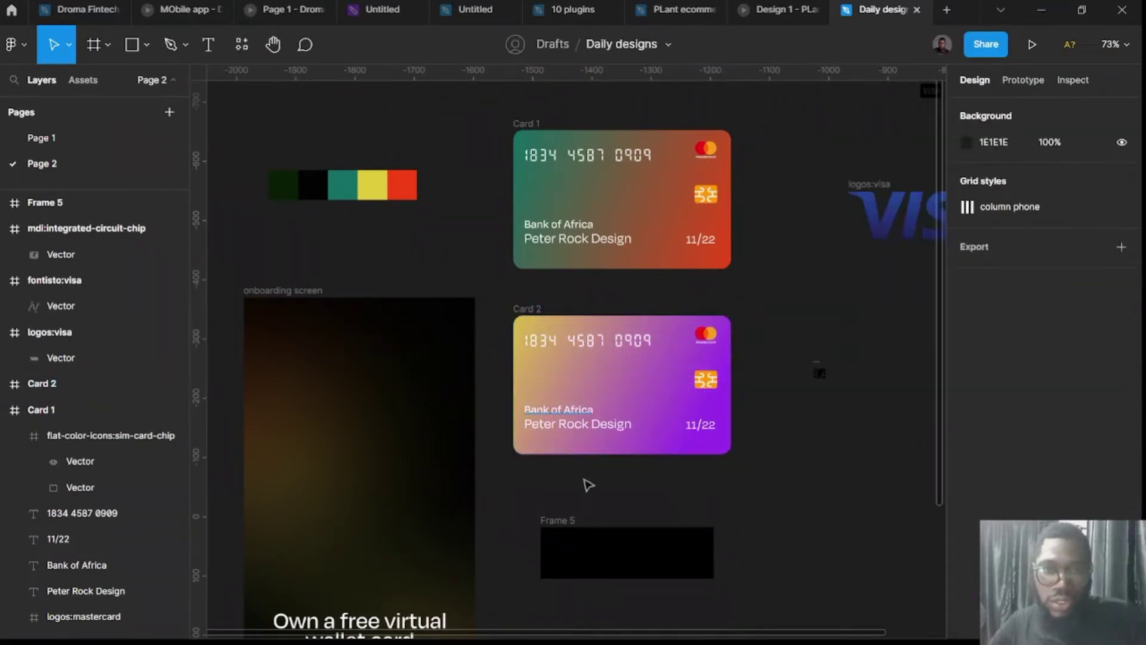
click(573, 524)
Duplicate Card 2 below itself as Card 3 and move Frame 5 beside it.
drag(891, 515, 890, 516)
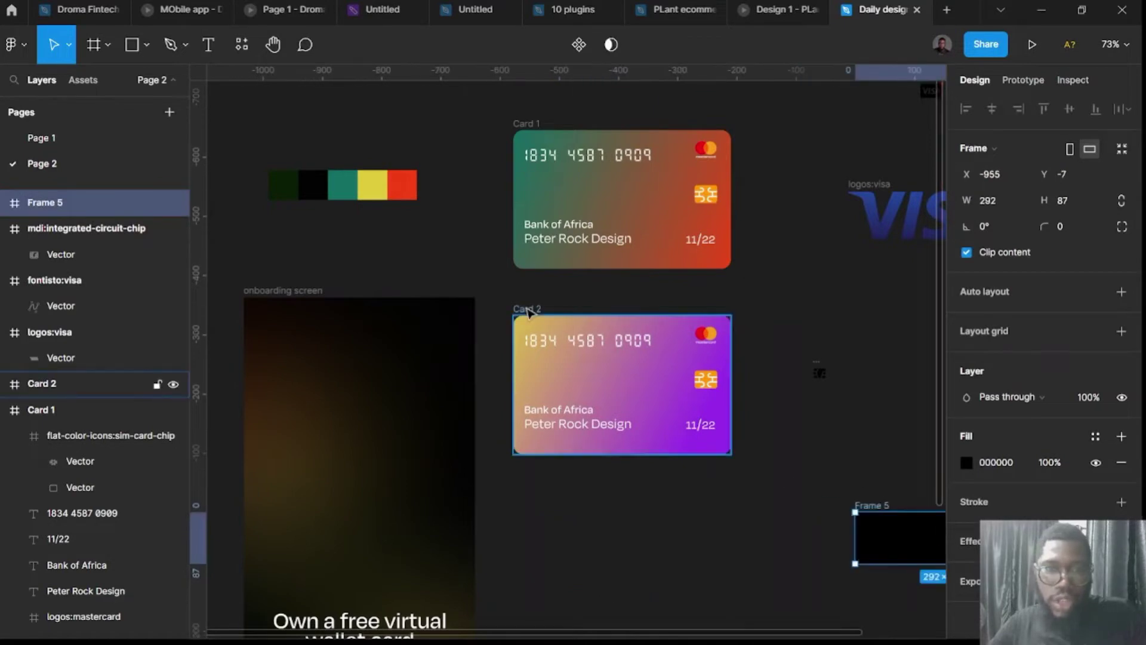
click(528, 312)
alt+drag(528, 313, 537, 493)
scroll(645, 481, down, 3)
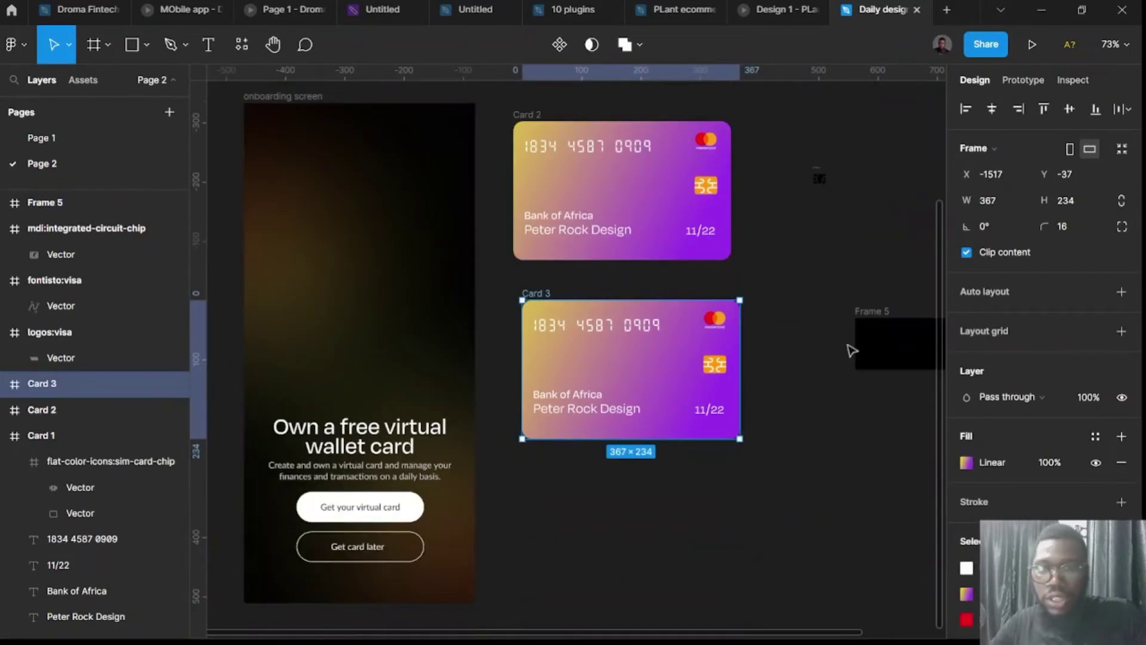
drag(860, 332, 767, 325)
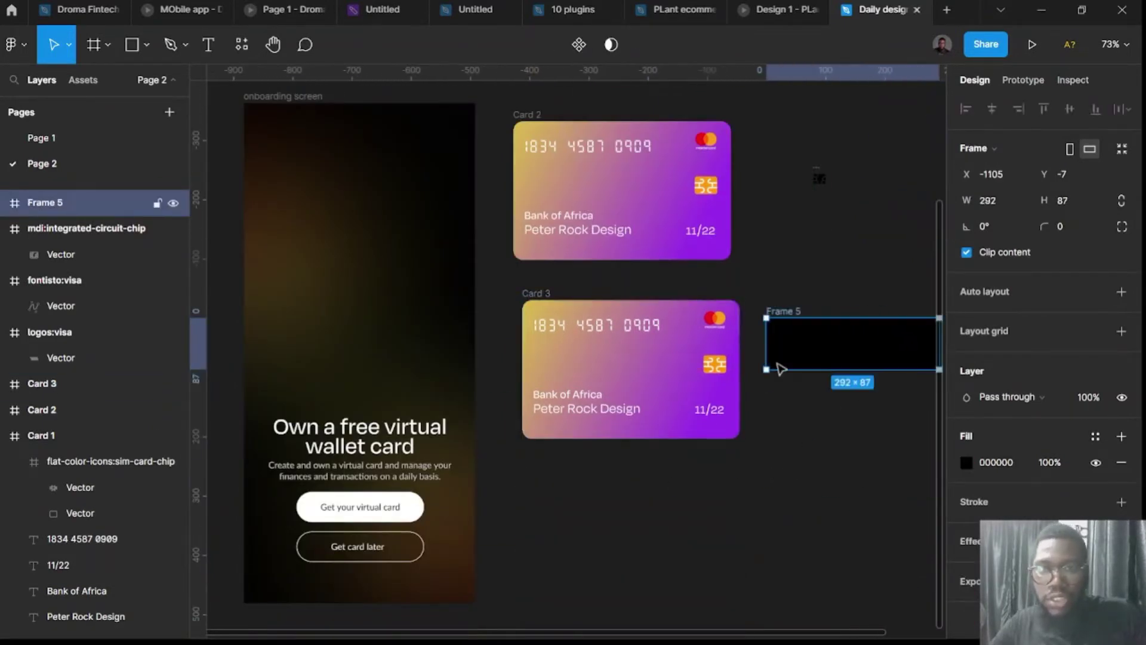
Give Card 3 a solid dark purple 3B3561 fill instead of the gradient.
click(544, 294)
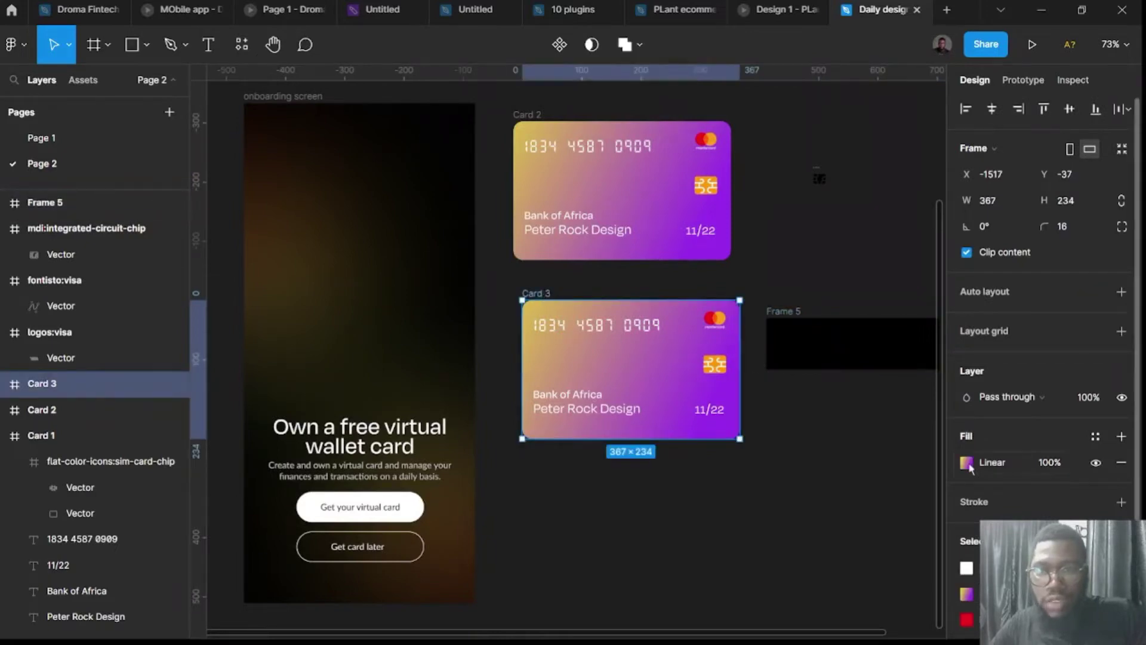
click(965, 462)
click(778, 158)
click(789, 145)
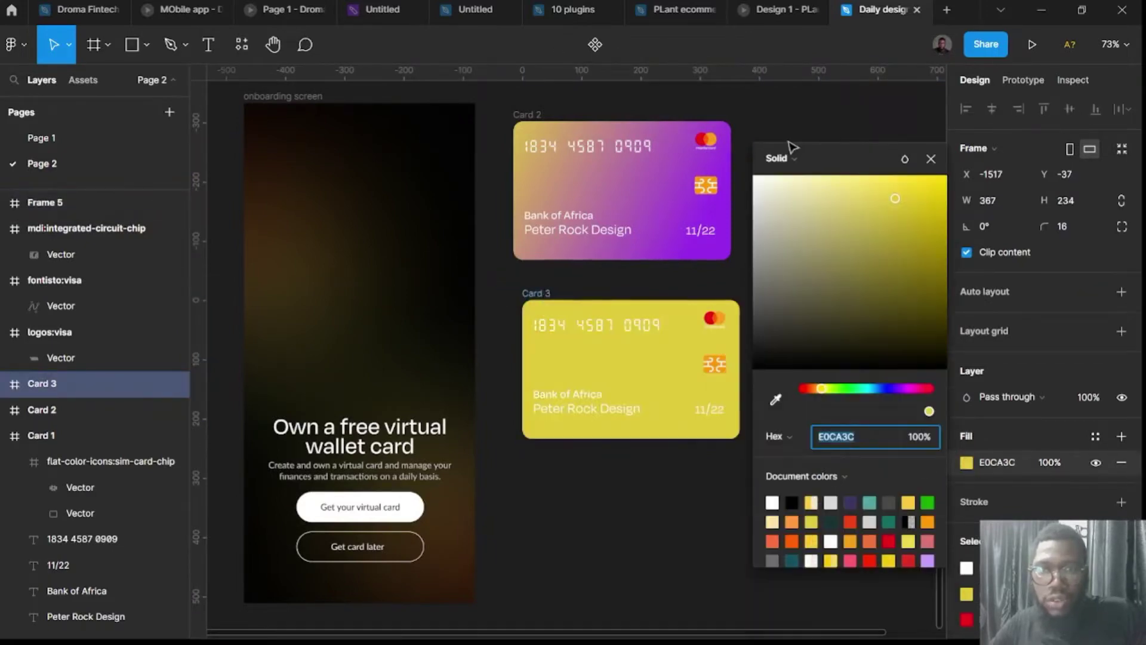
scroll(656, 421, right, 3)
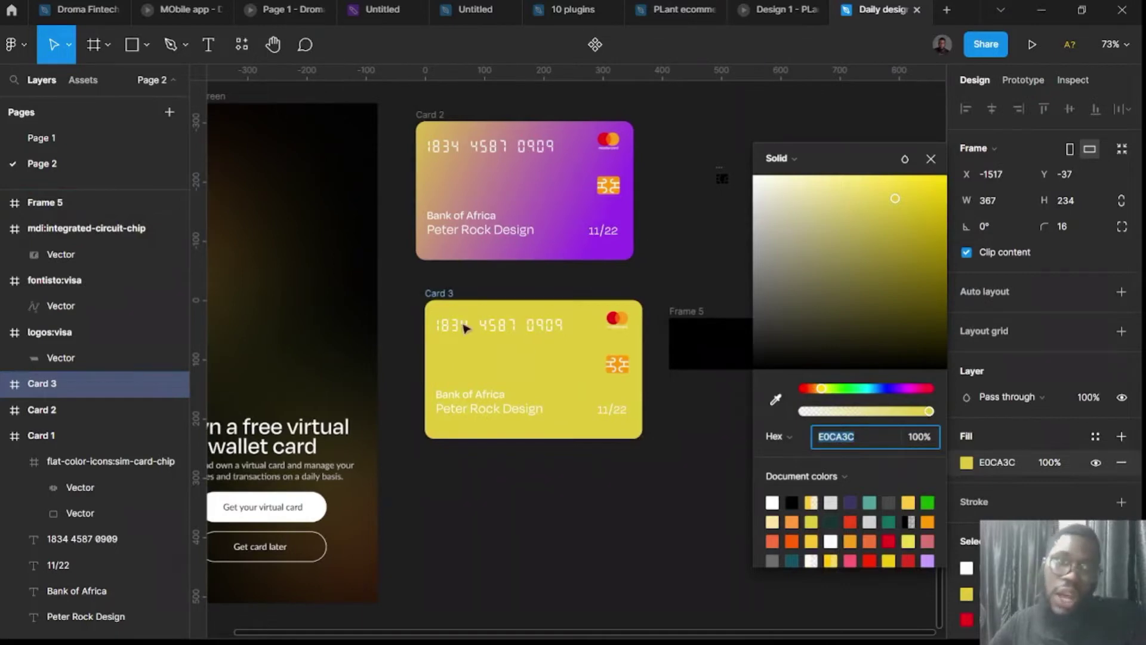
click(850, 503)
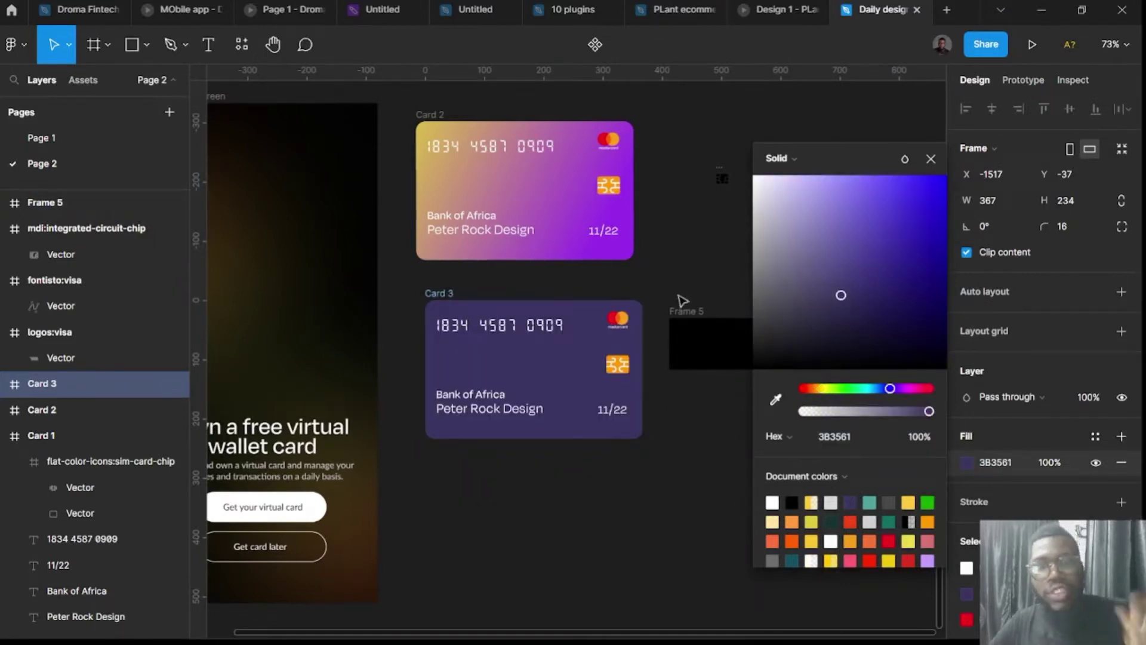
click(695, 311)
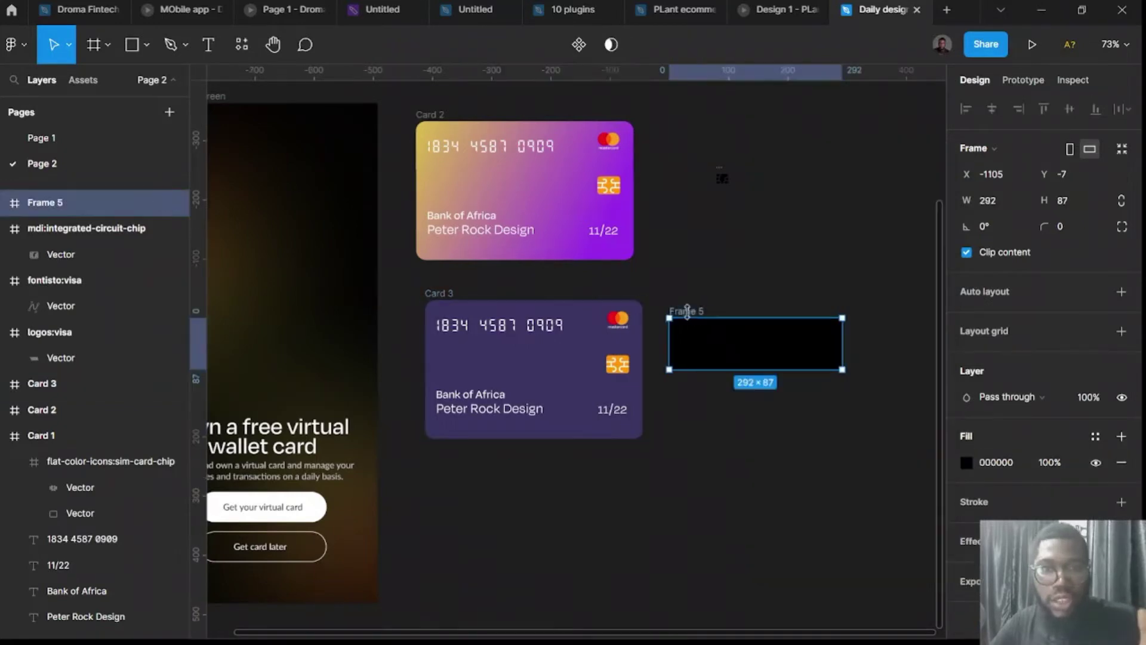
Fit Frame 5 as a 368×124 teal 51A3A3 band at Card 3's bottom, behind its texts.
drag(696, 311, 448, 385)
drag(596, 411, 645, 412)
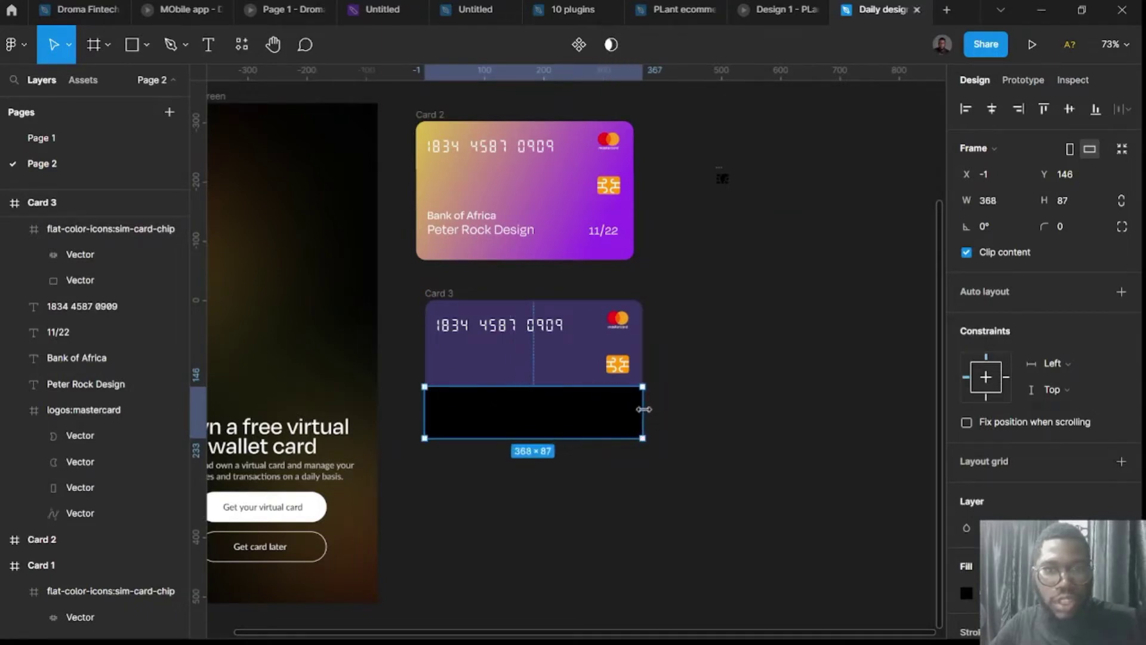
drag(563, 384, 564, 366)
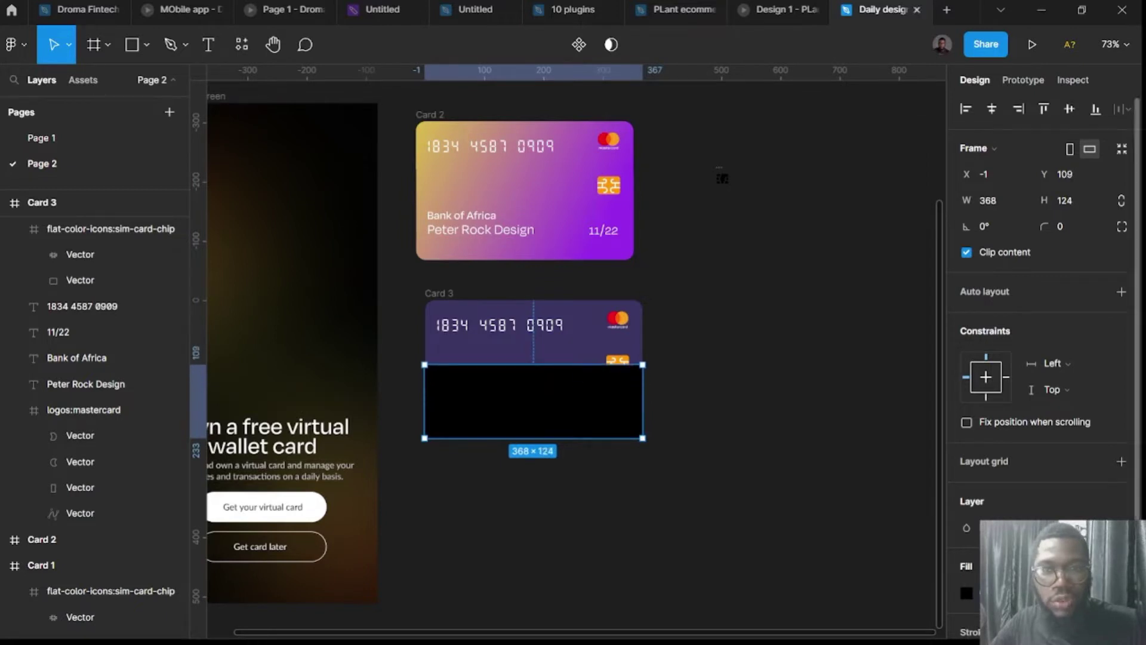
click(966, 592)
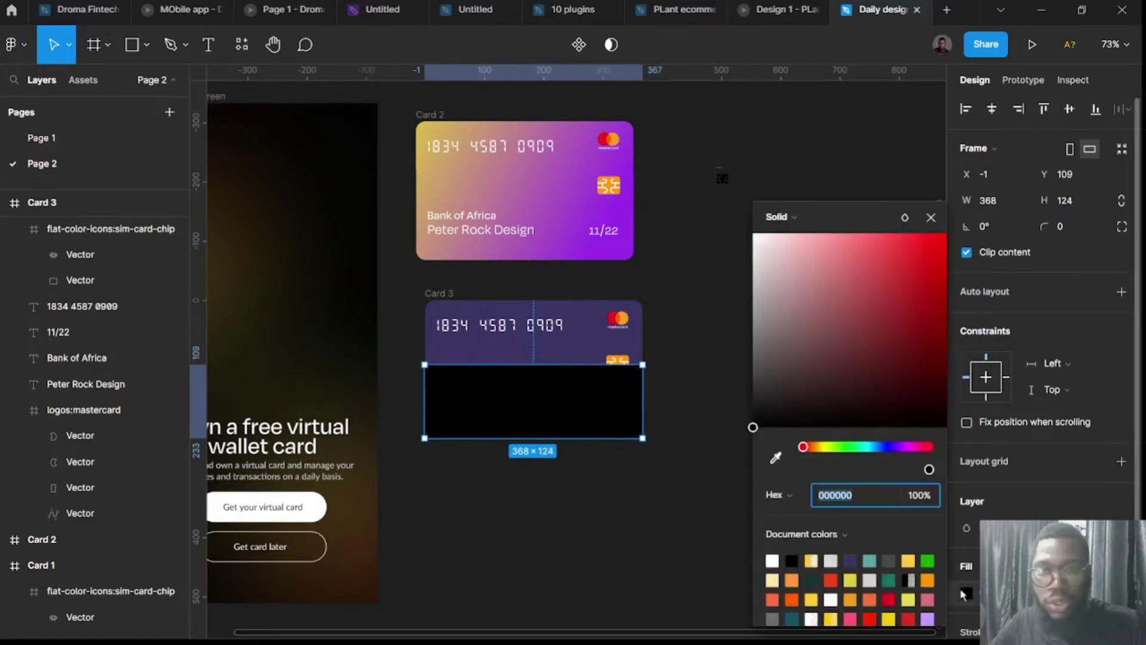
click(870, 559)
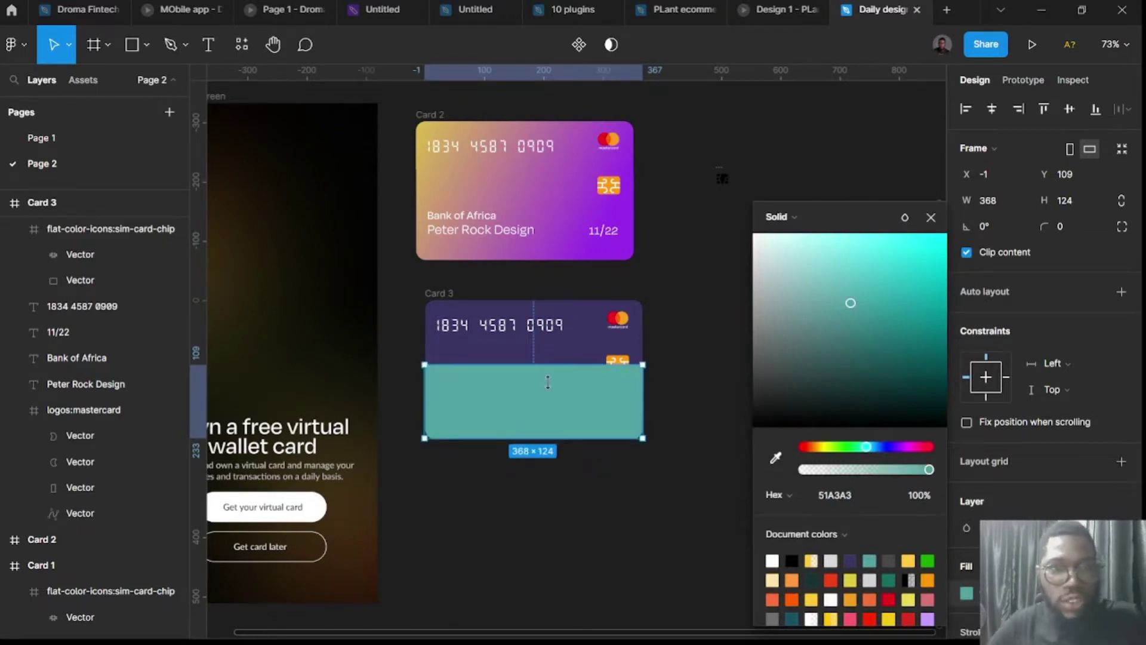
mouse_move(534, 405)
mouse_down()
mouse_move(527, 385)
mouse_move(539, 409)
mouse_up()
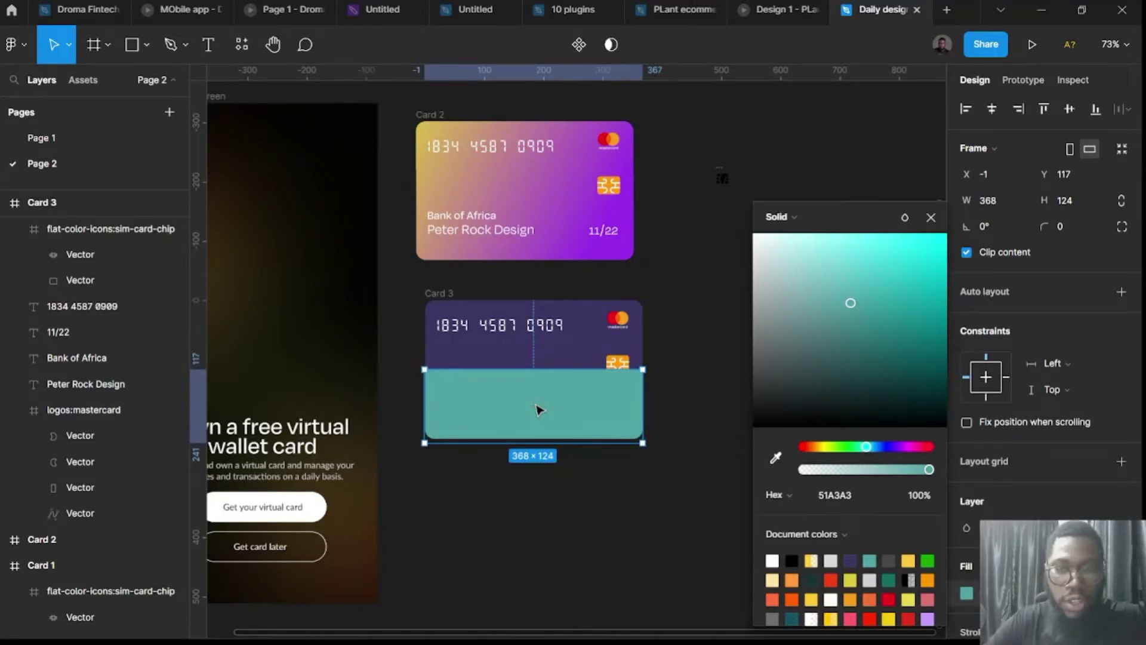
key(ctrl+bracketleft)
key(ctrl+bracketleft)
key(ctrl+bracketleft)
key(ctrl+bracketleft)
key(ctrl+bracketleft)
key(ctrl+bracketleft)
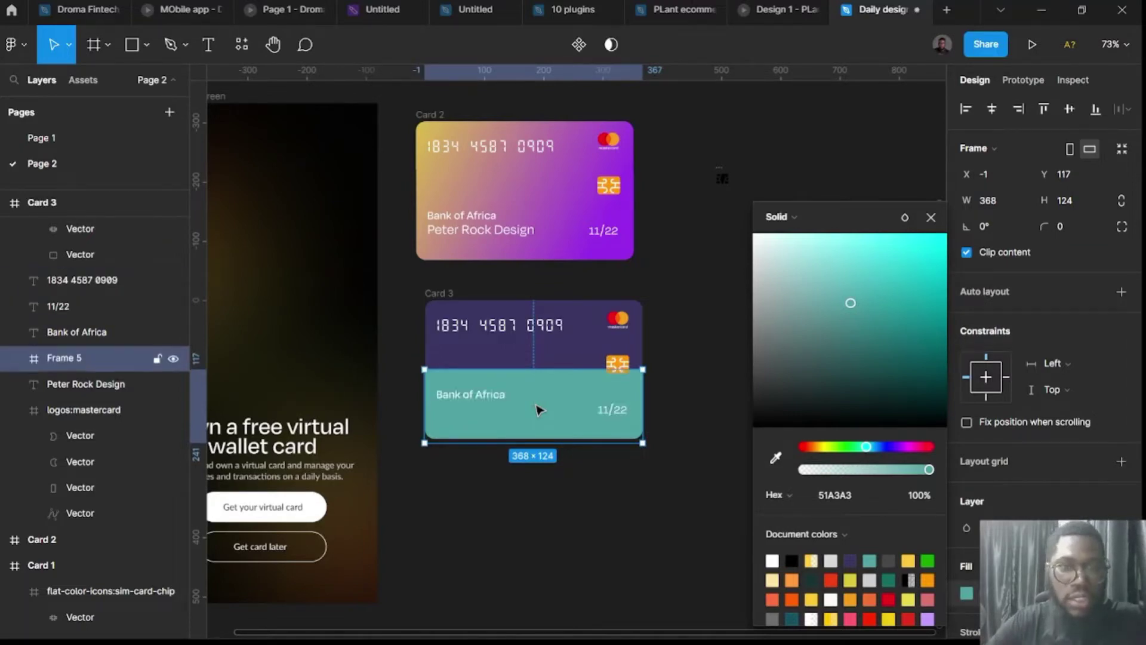
click(687, 417)
Draw a four-point bracket-shaped path with the pen to the right of Card 3.
key(p)
click(723, 378)
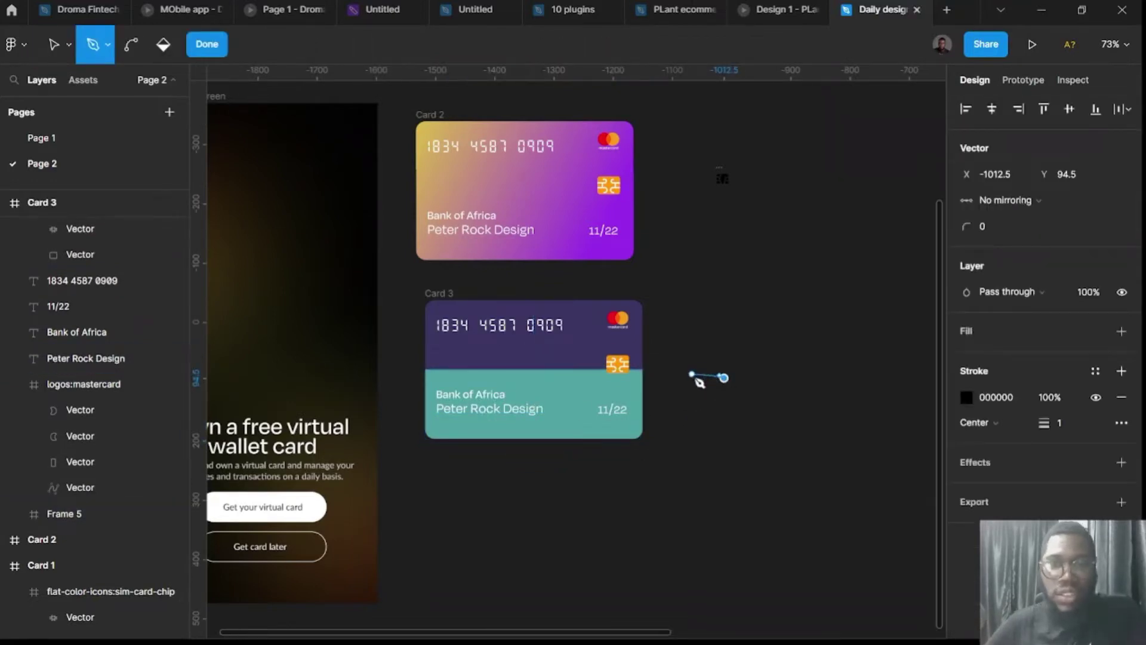
click(692, 377)
click(692, 418)
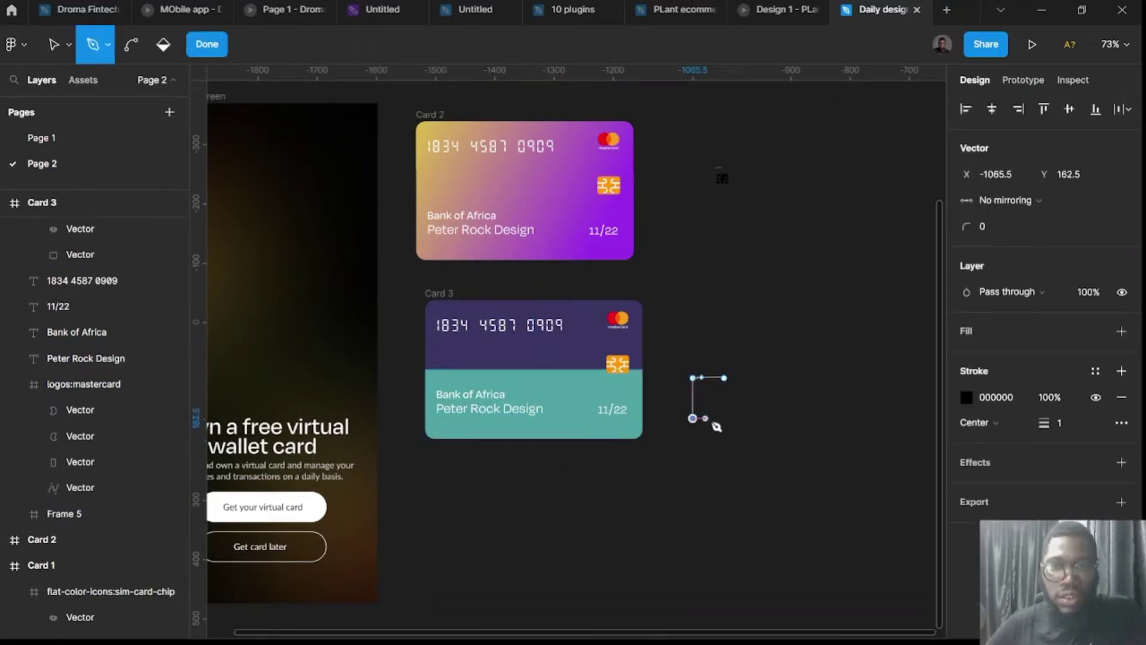
click(724, 418)
key(Escape)
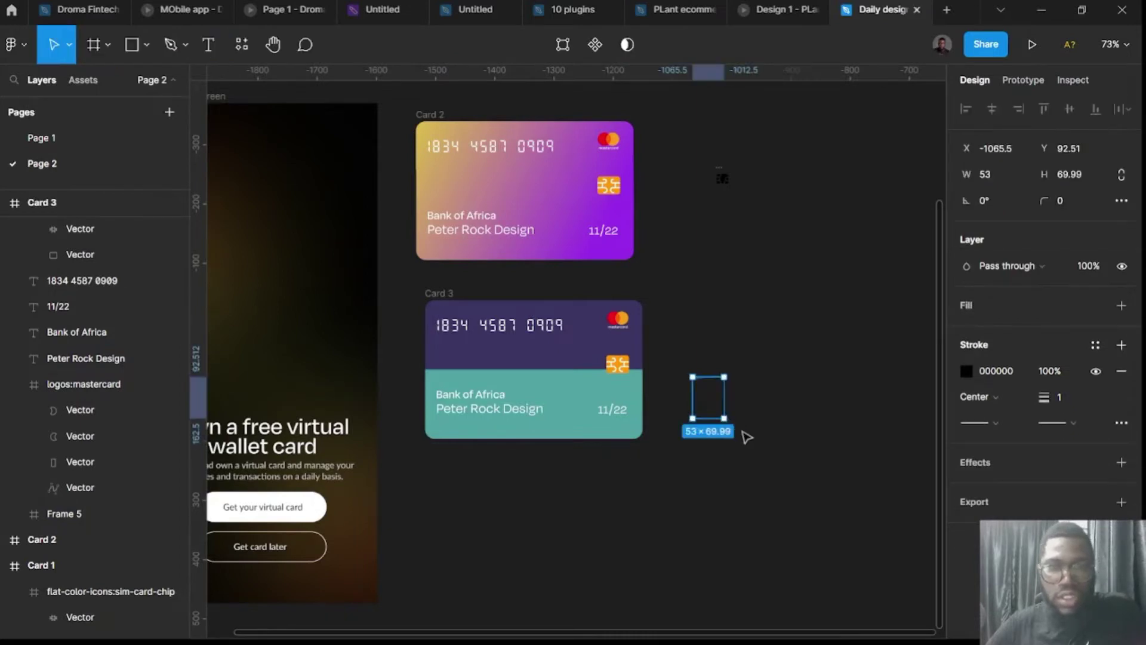
Set the bracket line's stroke colour to FFFFFF.
click(758, 448)
drag(736, 436, 683, 353)
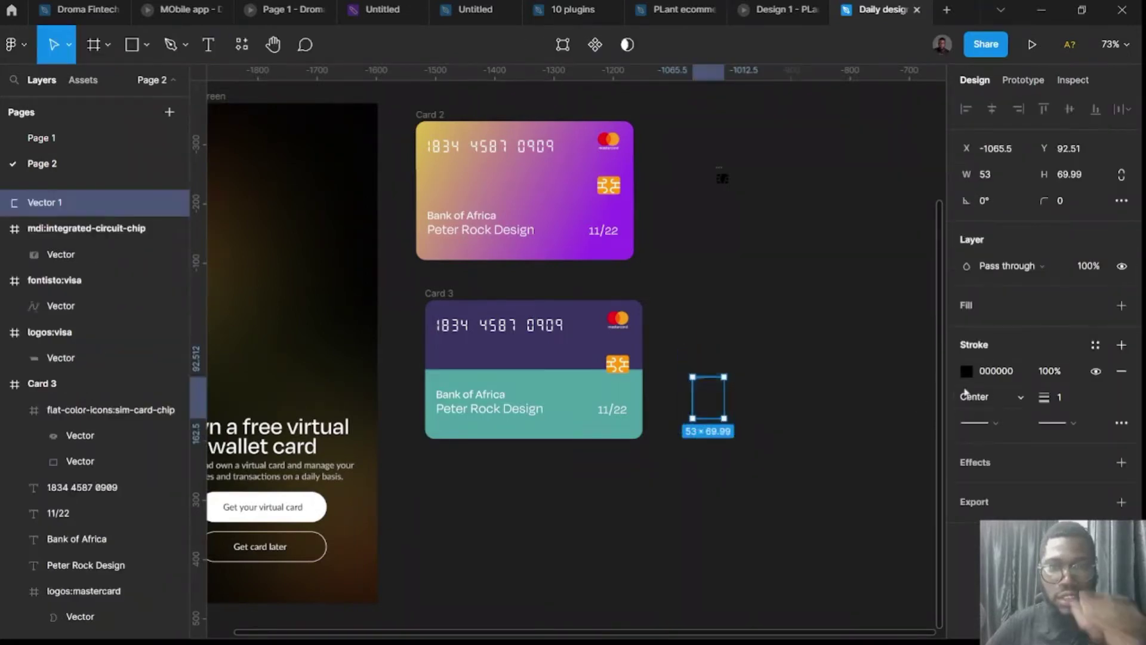
click(966, 370)
text(ffffff)
key(Return)
click(693, 281)
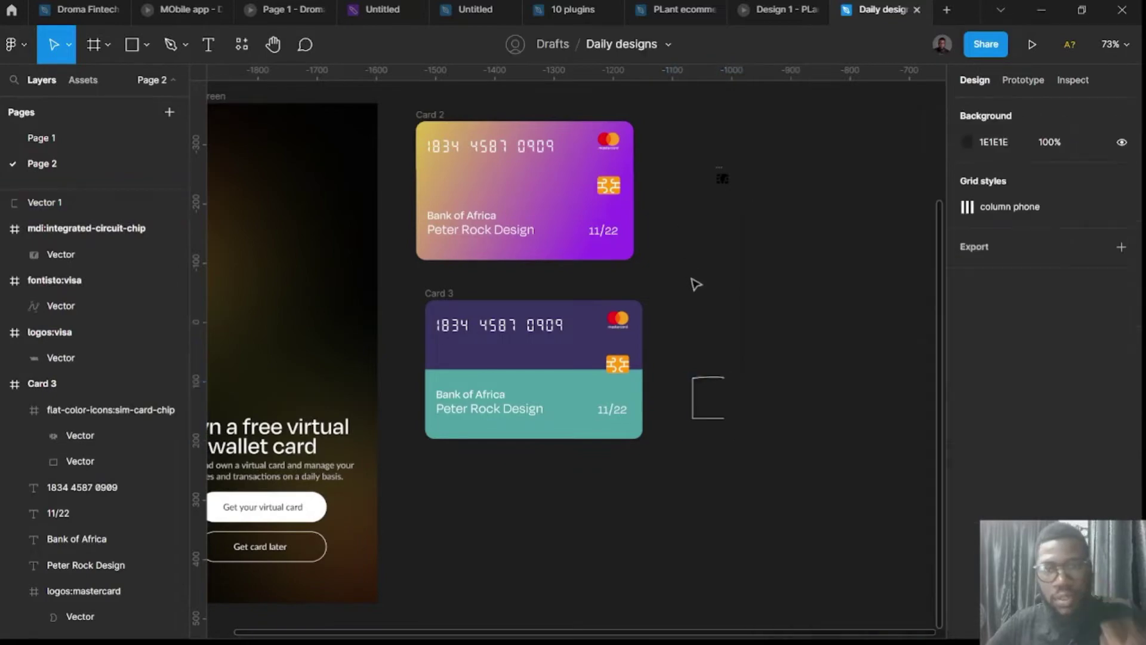
Narrow the bracket from 32 to 26 wide, then delete it.
drag(775, 455, 682, 357)
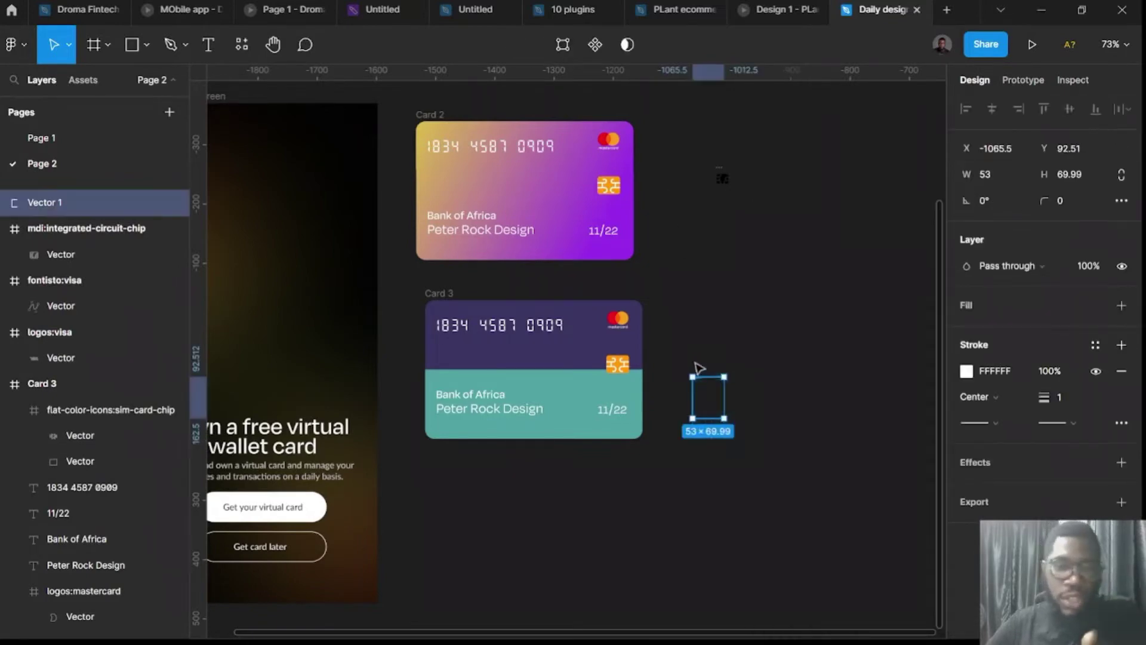
drag(712, 400, 709, 400)
click(734, 450)
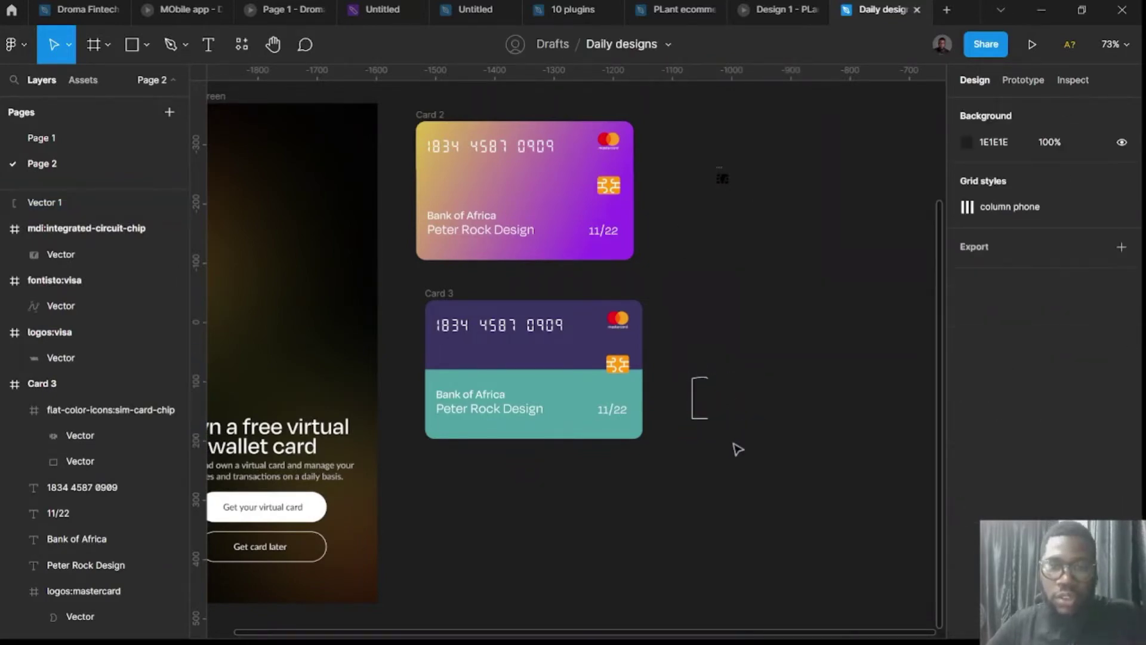
drag(734, 450, 682, 357)
key(Delete)
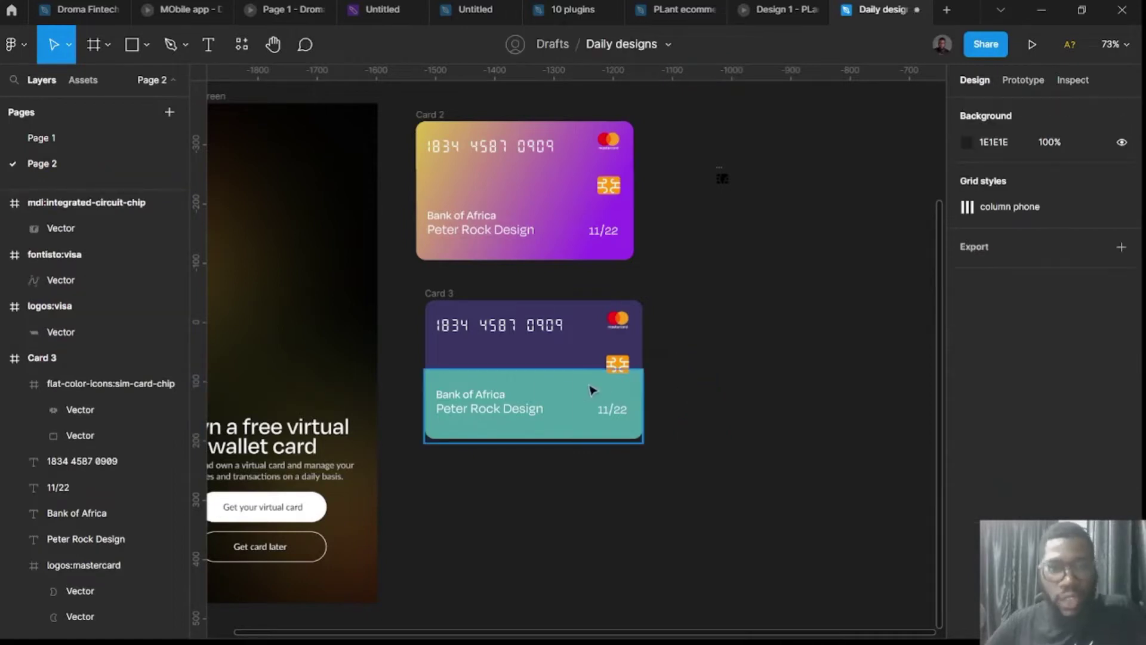
Duplicate Card 3, Card 2 and Card 1 to the lower left as Cards 4–6.
click(590, 390)
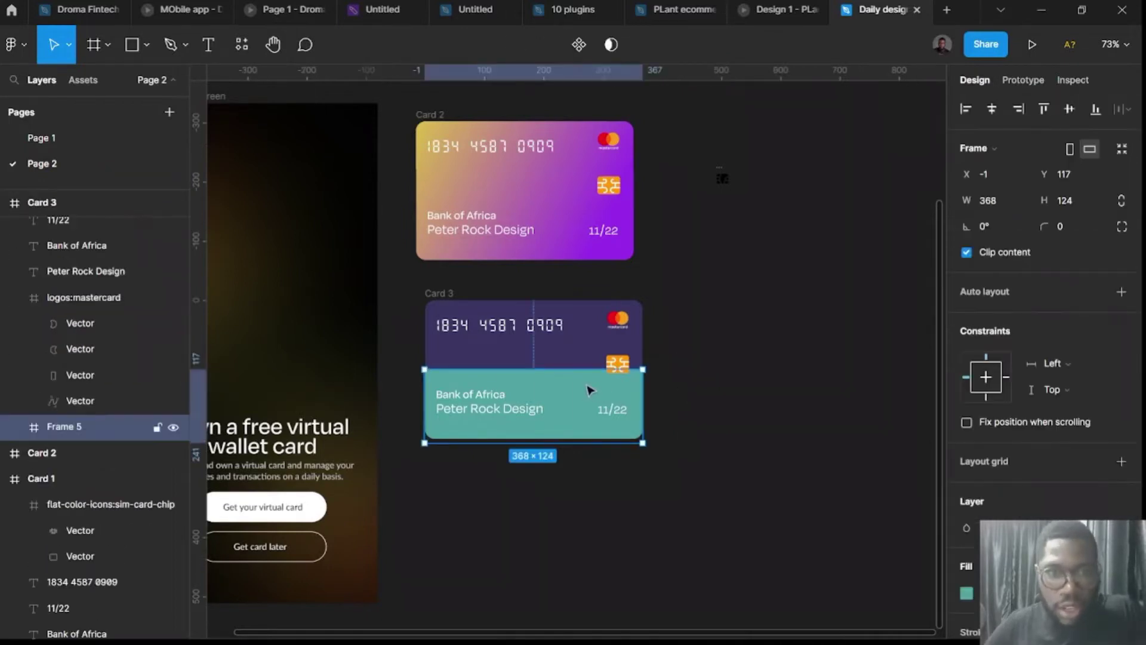
click(696, 402)
scroll(717, 398, down, 3)
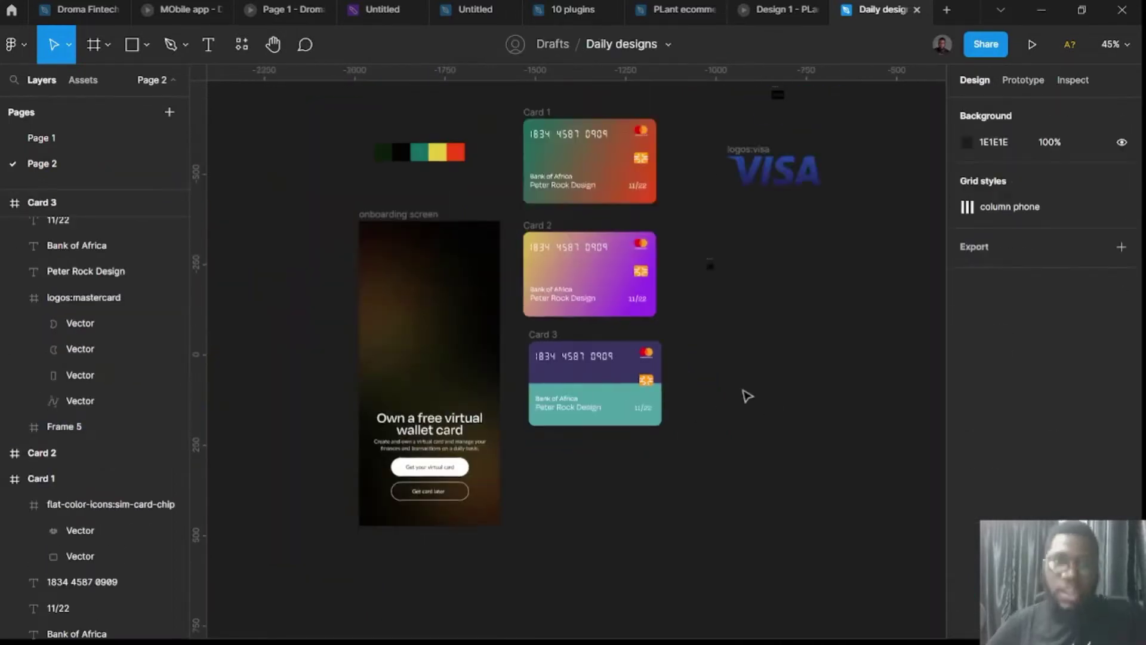
click(615, 370)
shift+click(542, 230)
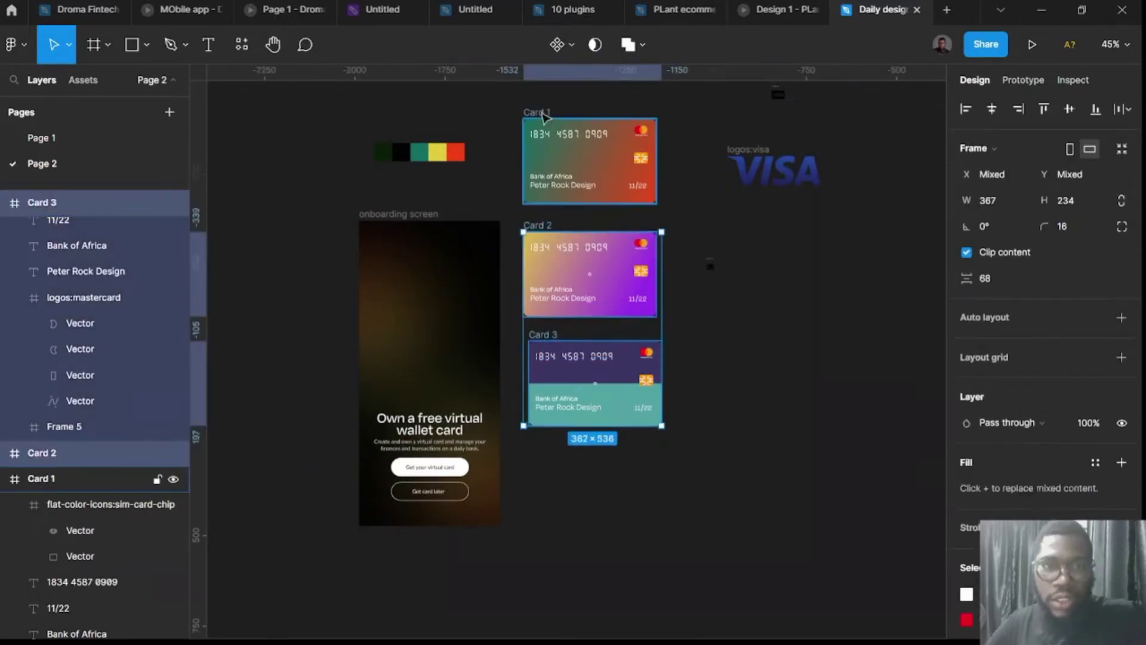
shift+click(544, 115)
drag(543, 115, 476, 190)
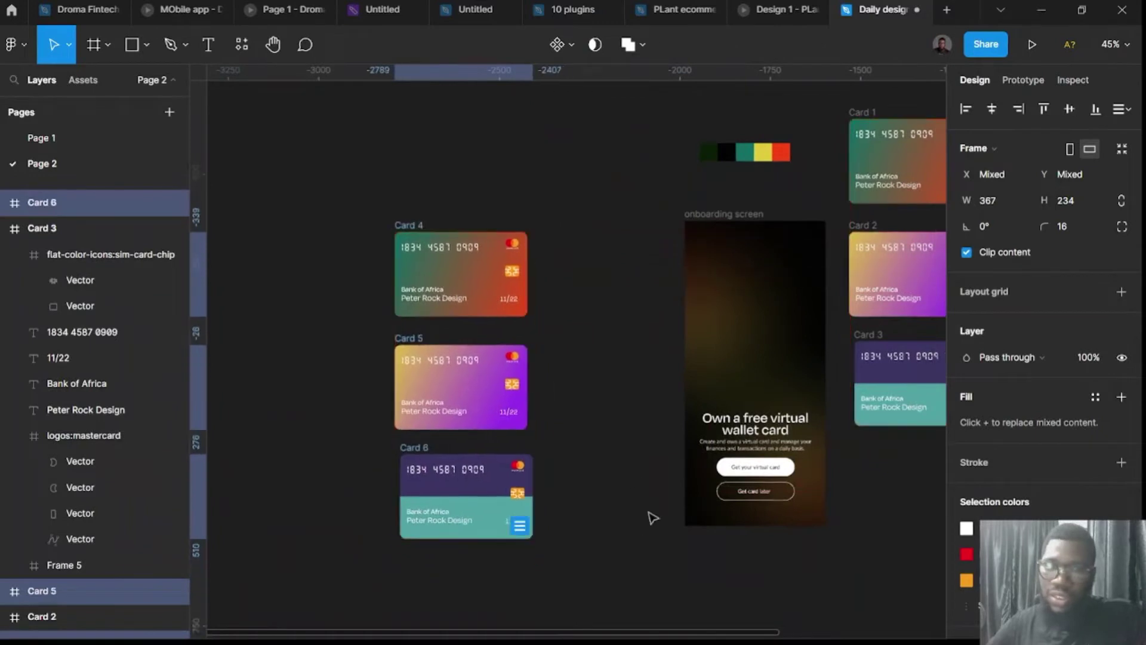
Shift Card 6 right and up, then select it with Cards 5 and 4.
click(545, 532)
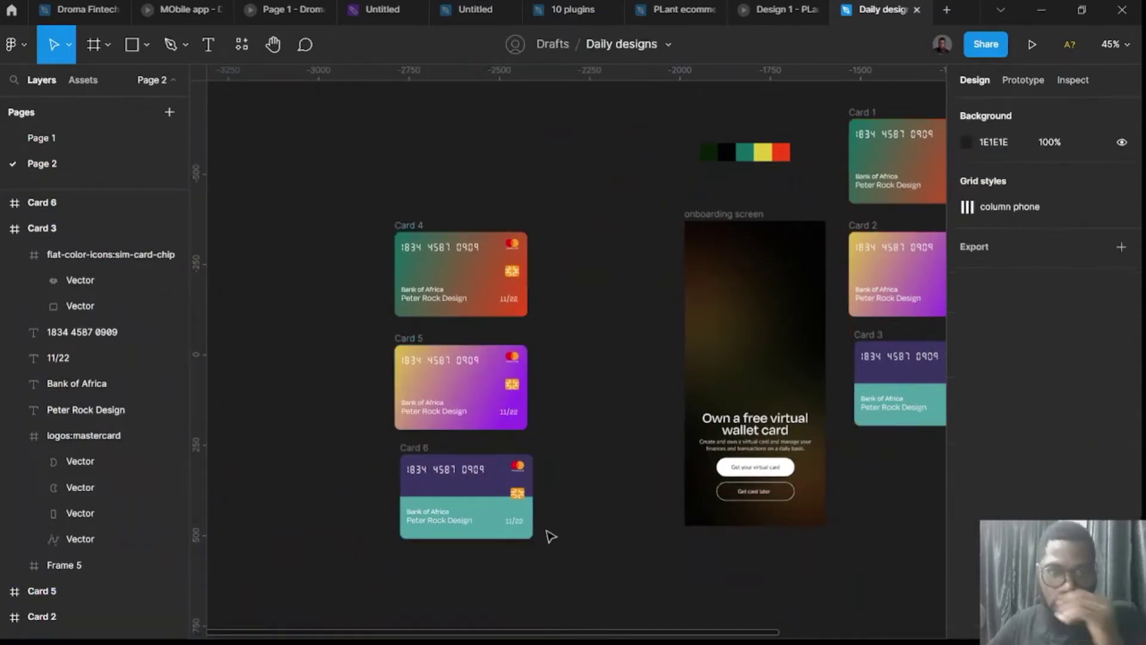
drag(427, 451, 488, 438)
shift+click(414, 339)
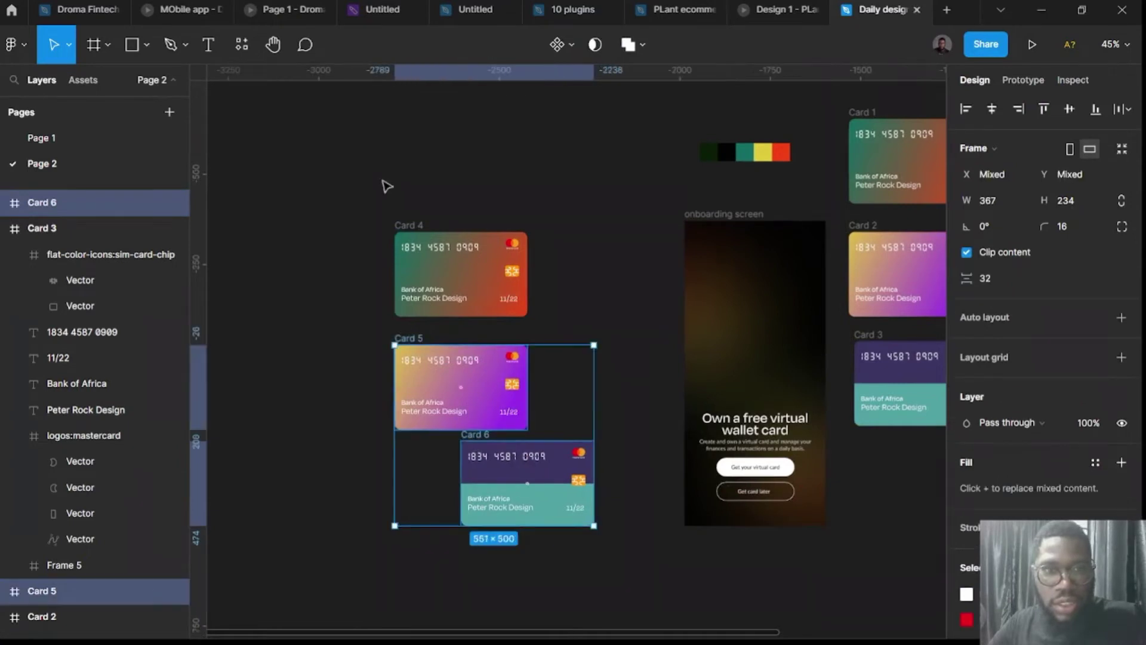
shift+click(416, 221)
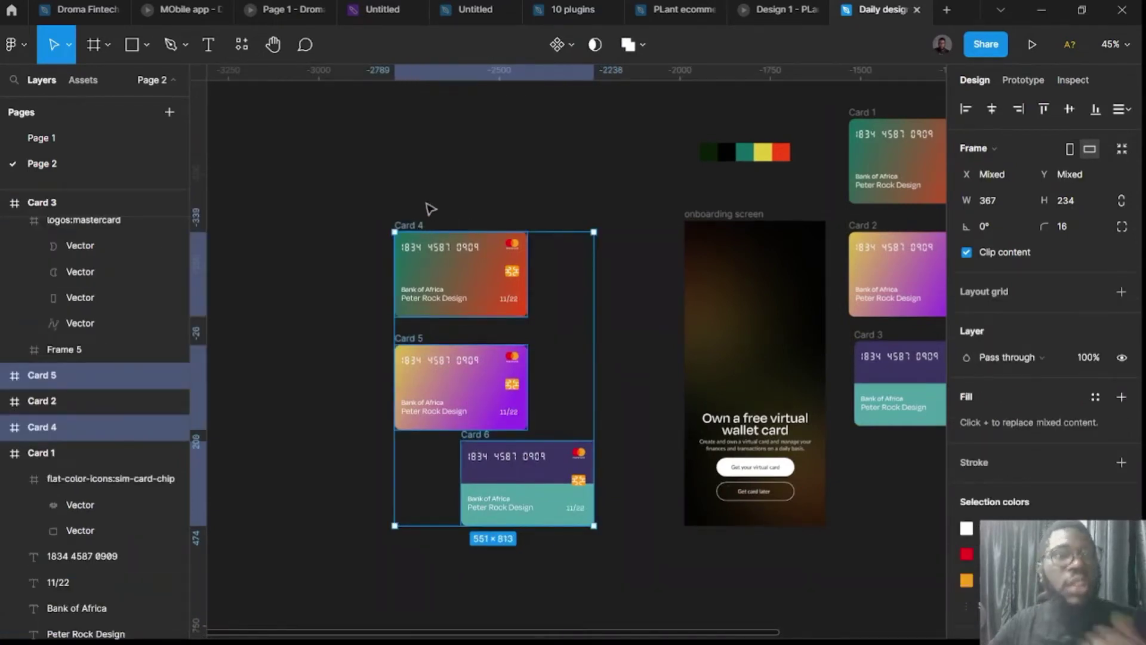
Select Cards 4, 5 and 6 and switch to the Scale (K) tool.
click(241, 47)
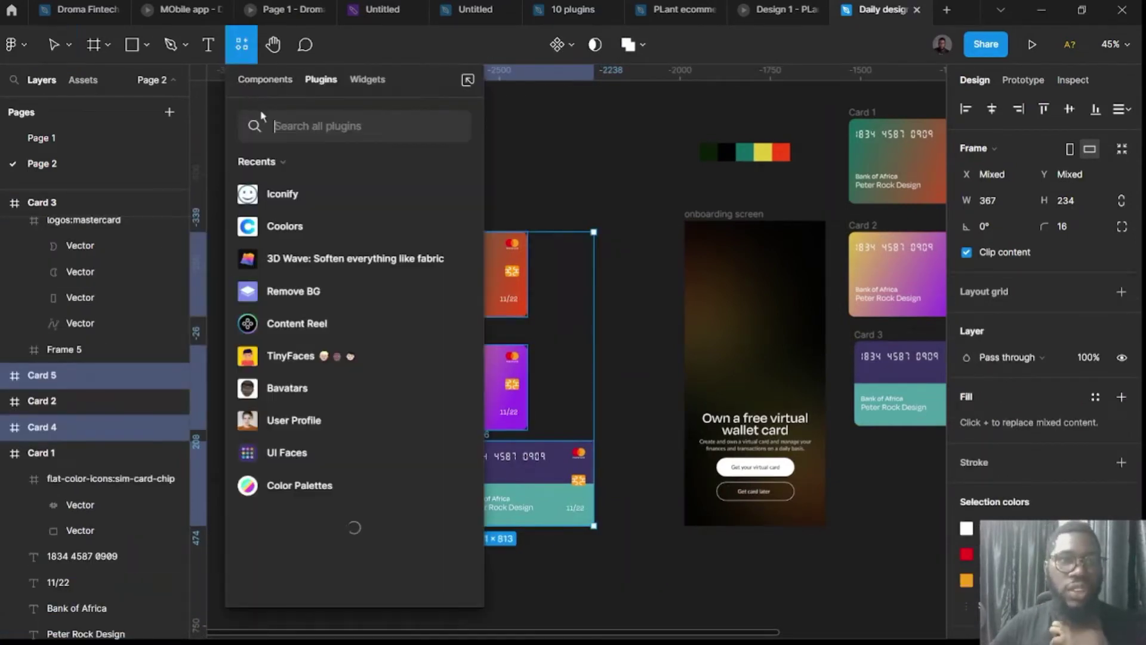
click(491, 147)
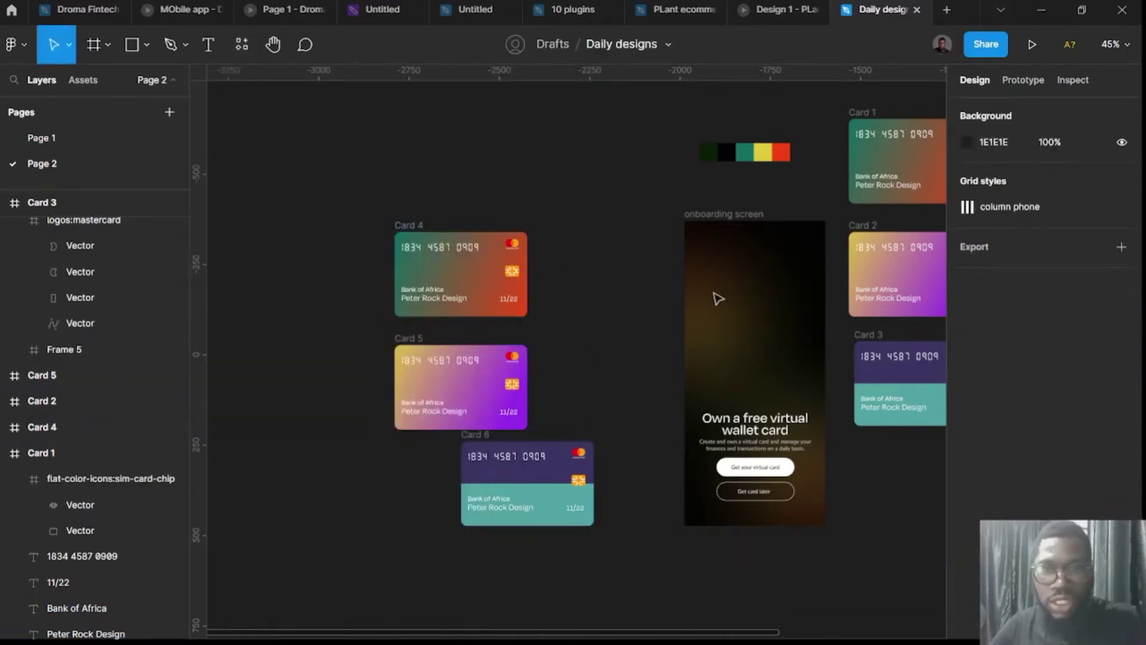
click(409, 225)
shift+click(410, 338)
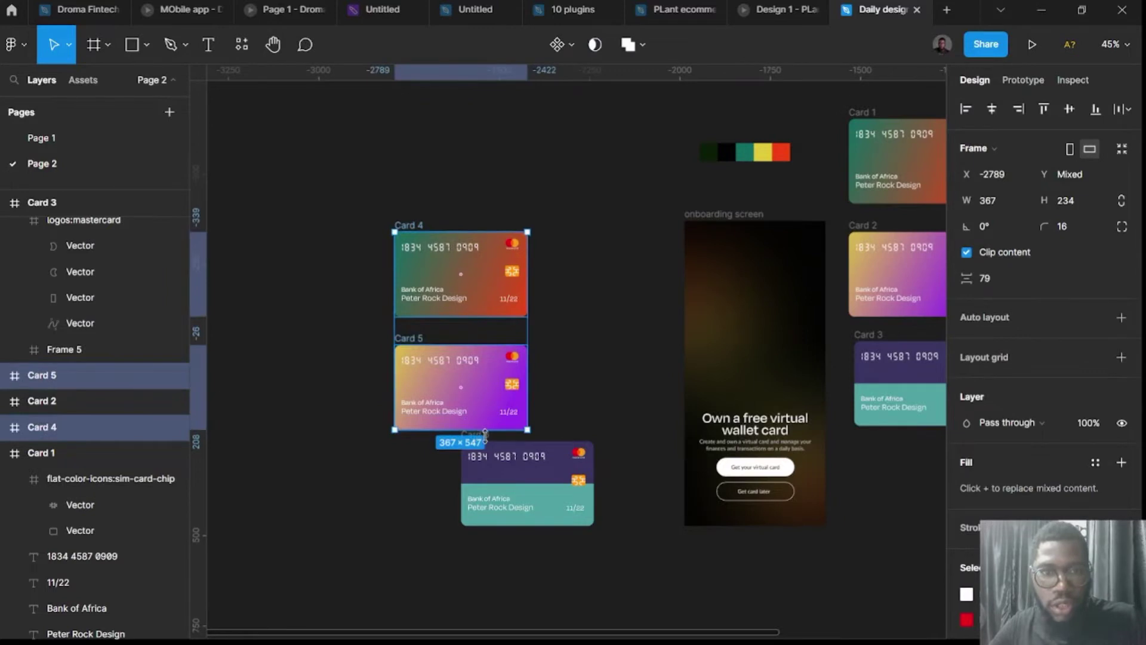
scroll(488, 436, up, 5)
shift+click(464, 443)
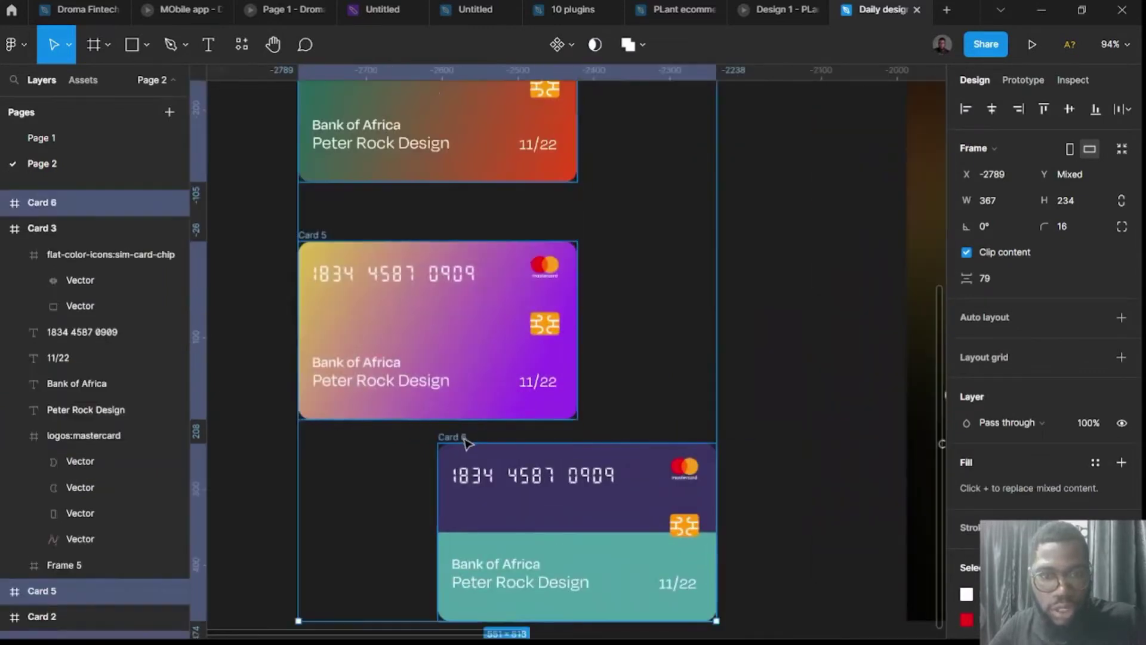
click(66, 46)
click(97, 111)
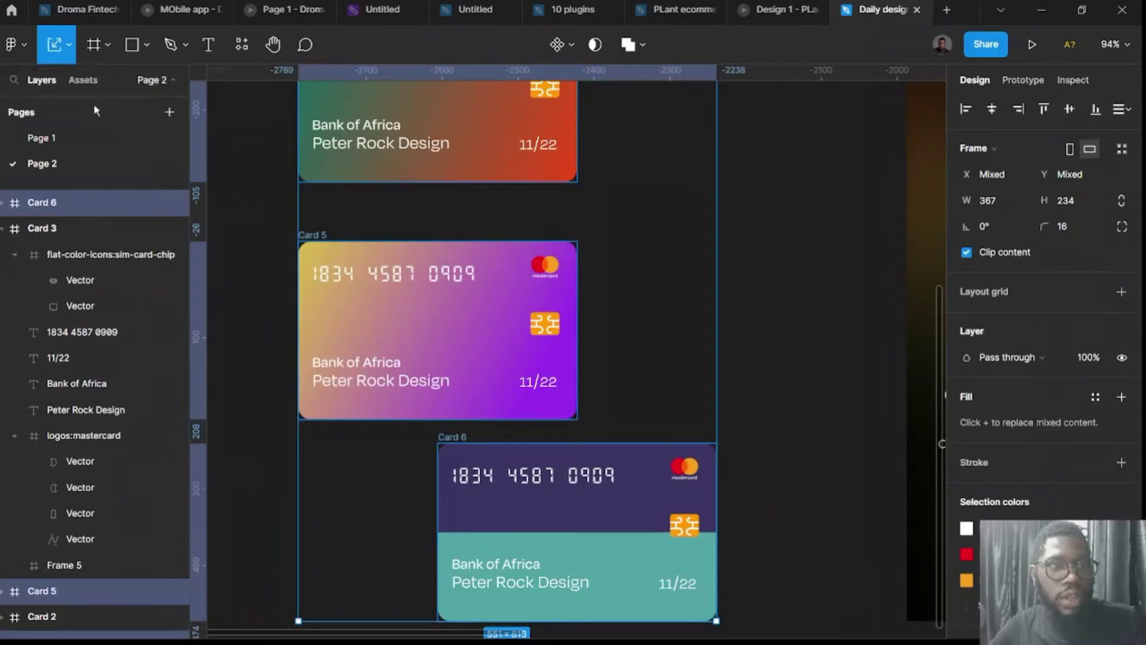
scroll(364, 267, down, 5)
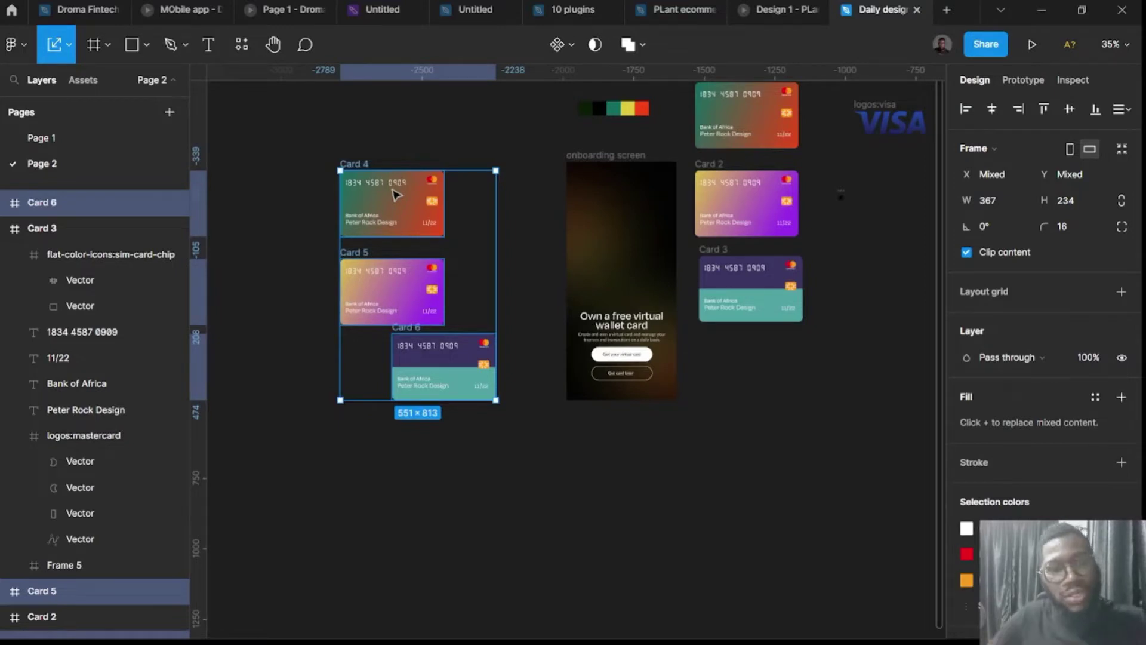
Try shrinking Card 4 alone from its corner, then undo it.
click(425, 122)
click(359, 165)
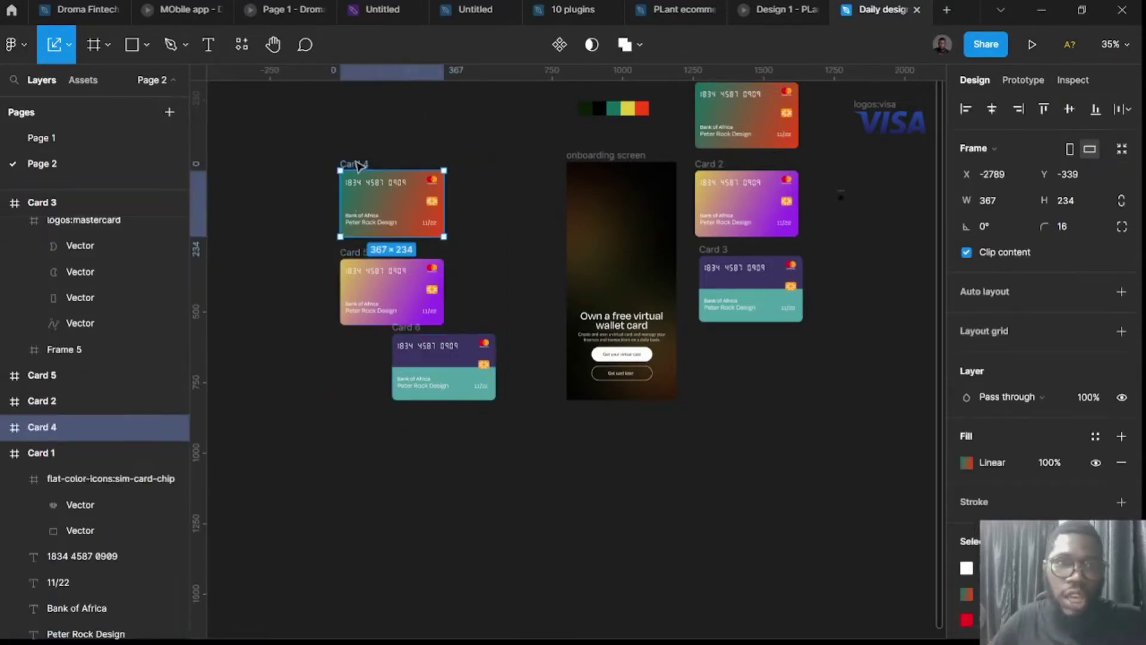
scroll(345, 175, up, 5)
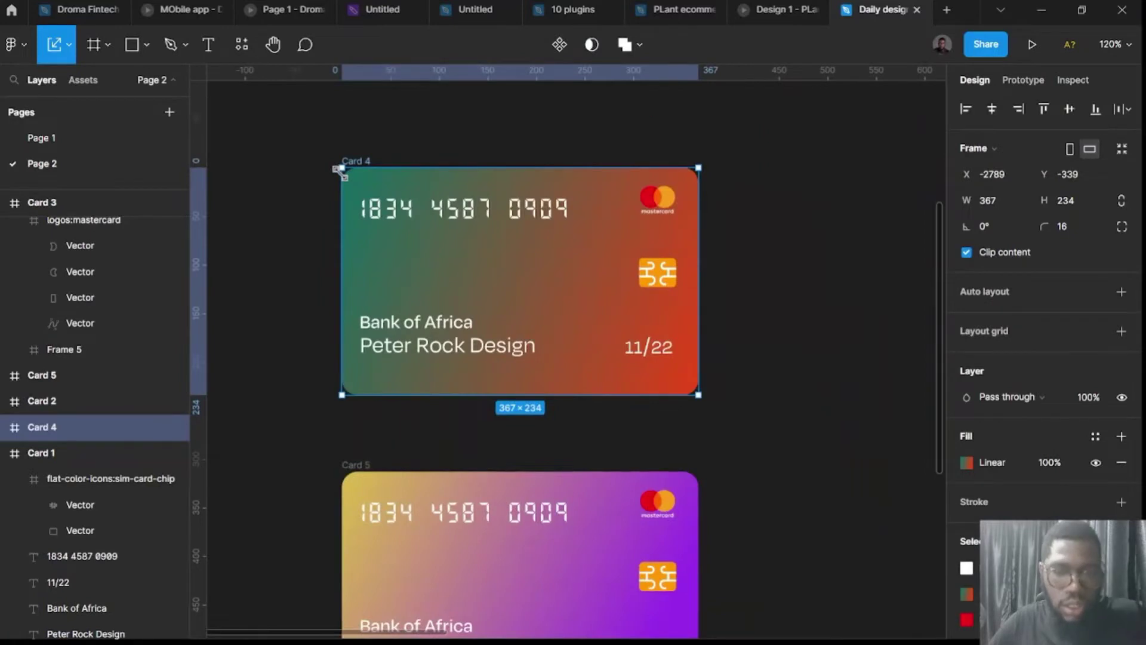
key(v)
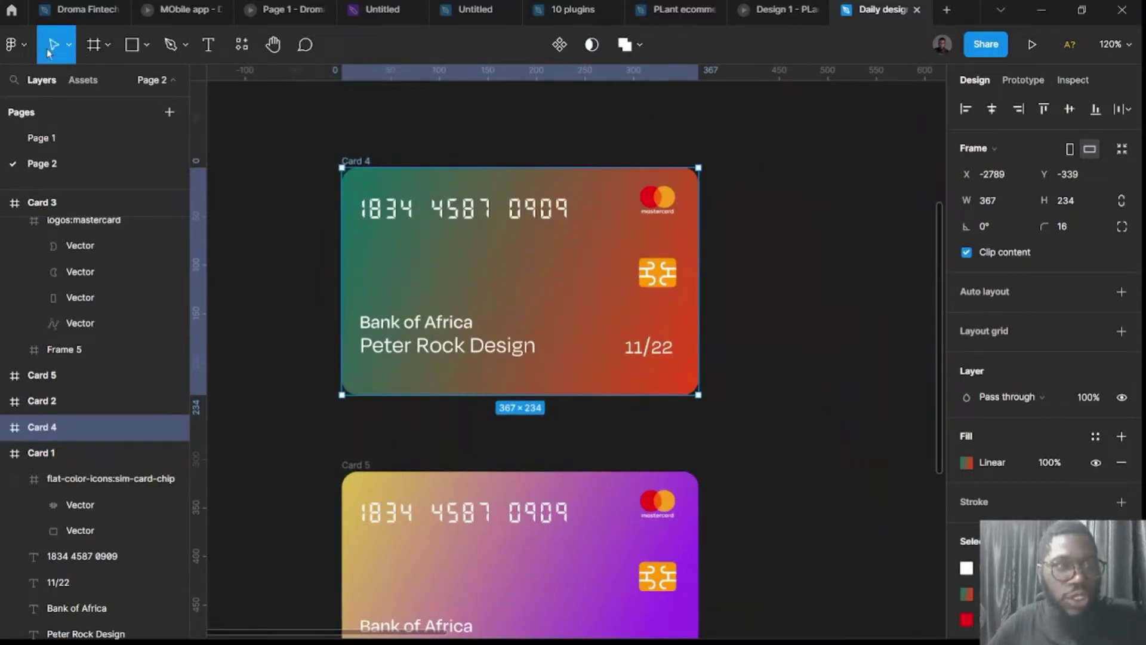
click(68, 45)
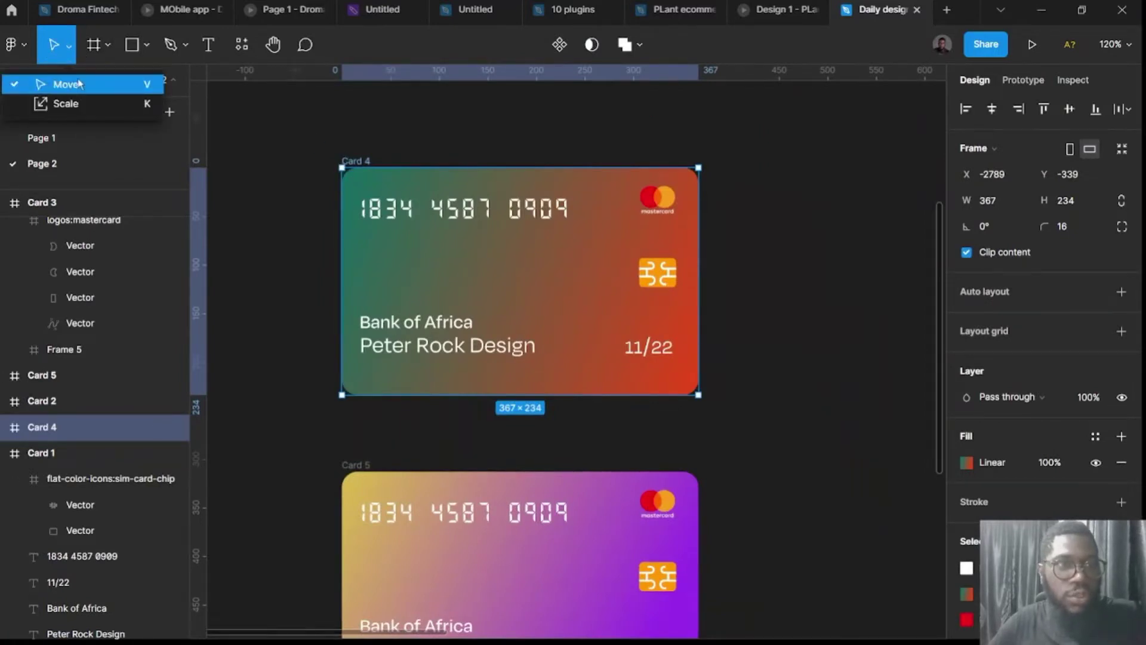
click(344, 127)
click(350, 163)
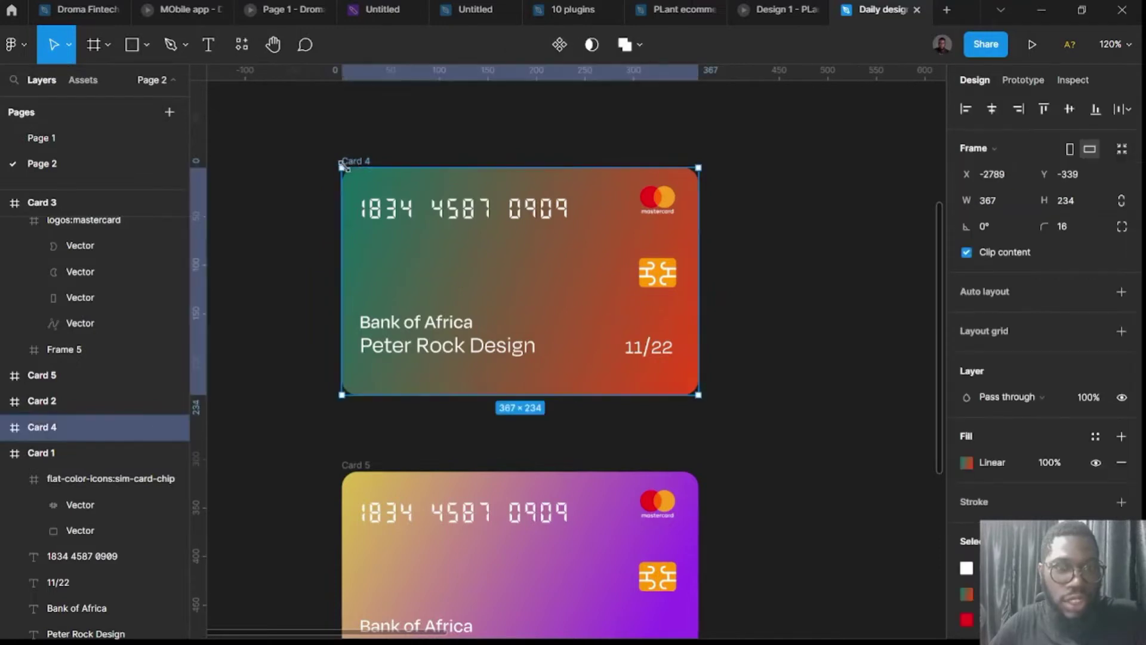
drag(342, 167, 512, 293)
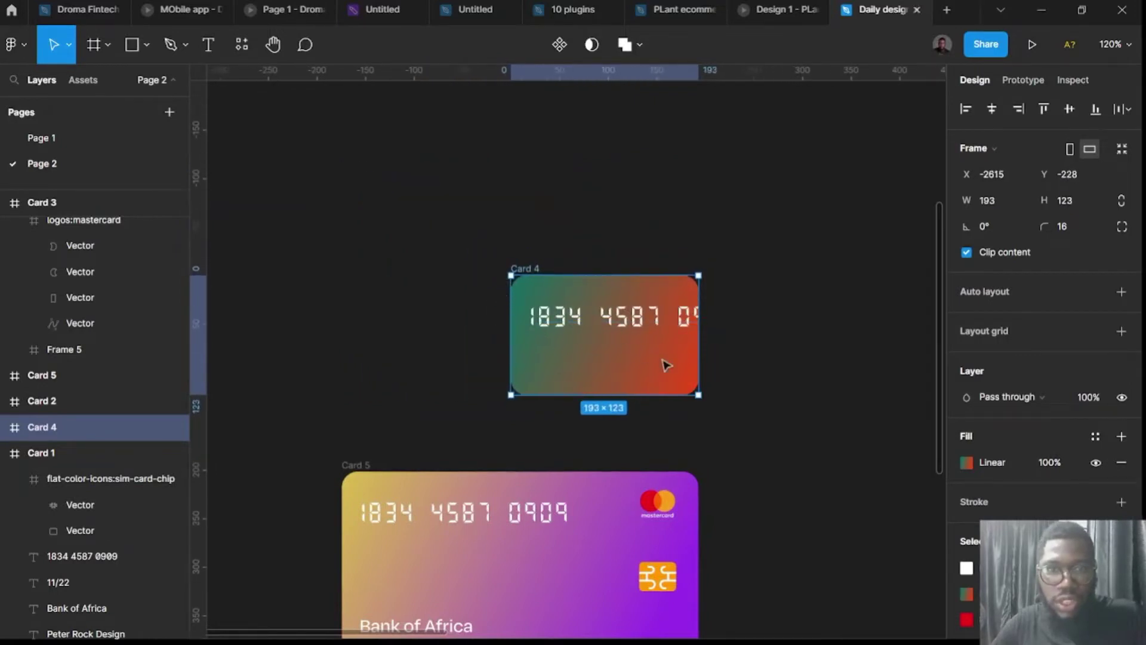
key(ctrl+z)
click(753, 363)
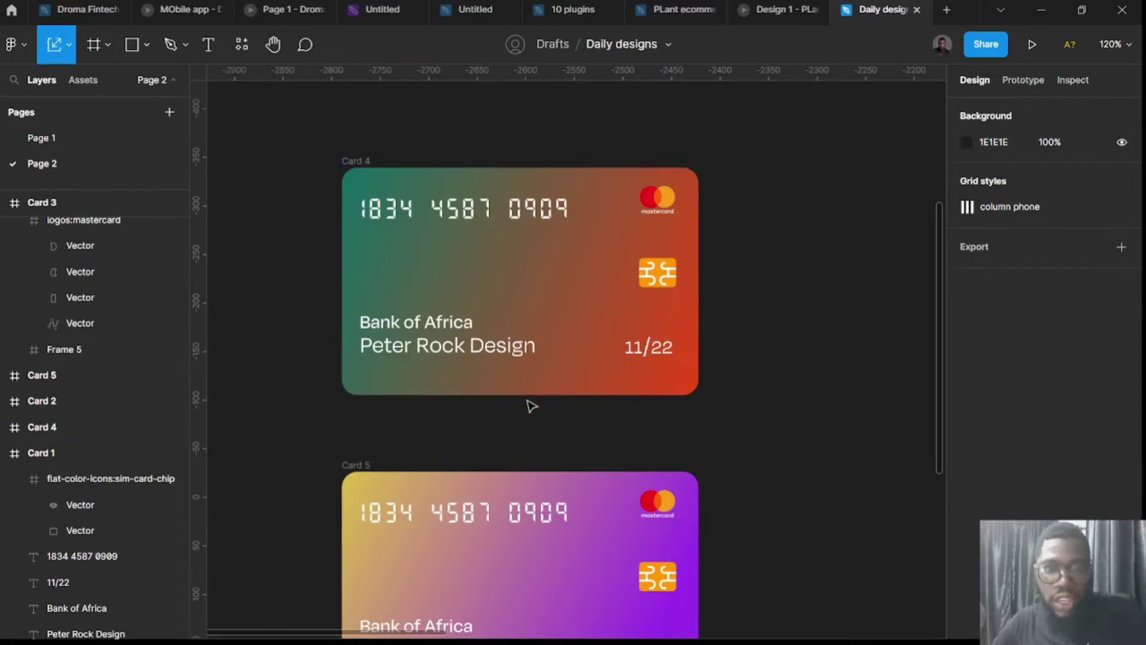
Select Cards 4, 5 and 6, zoom to them, and align their horizontal centres.
click(74, 53)
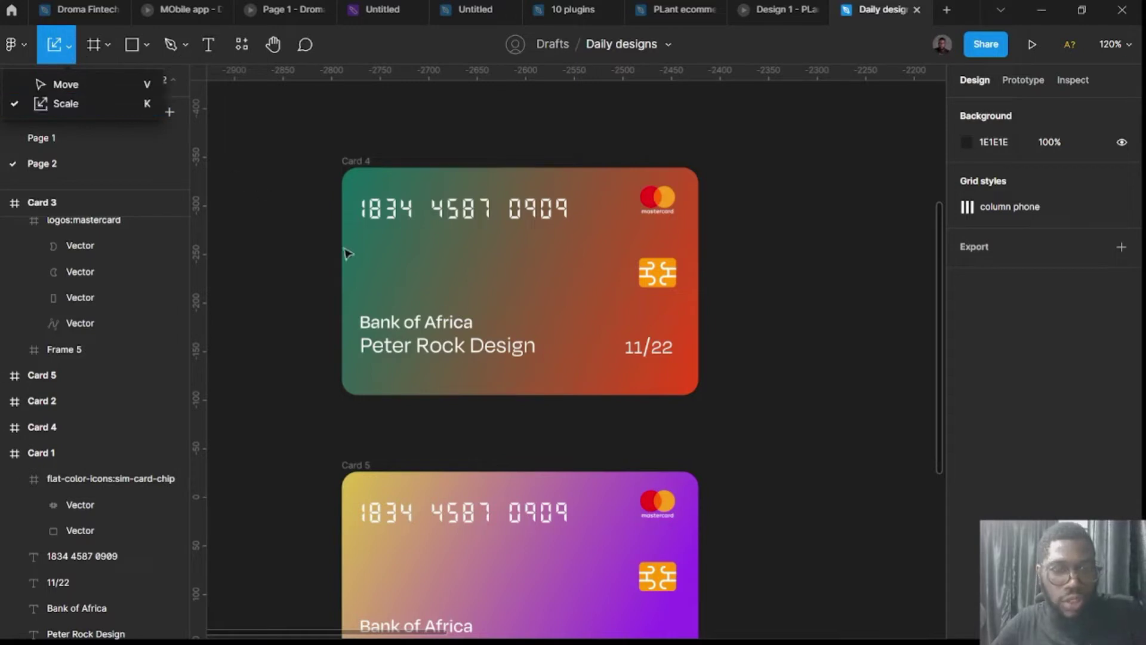
click(835, 351)
click(356, 162)
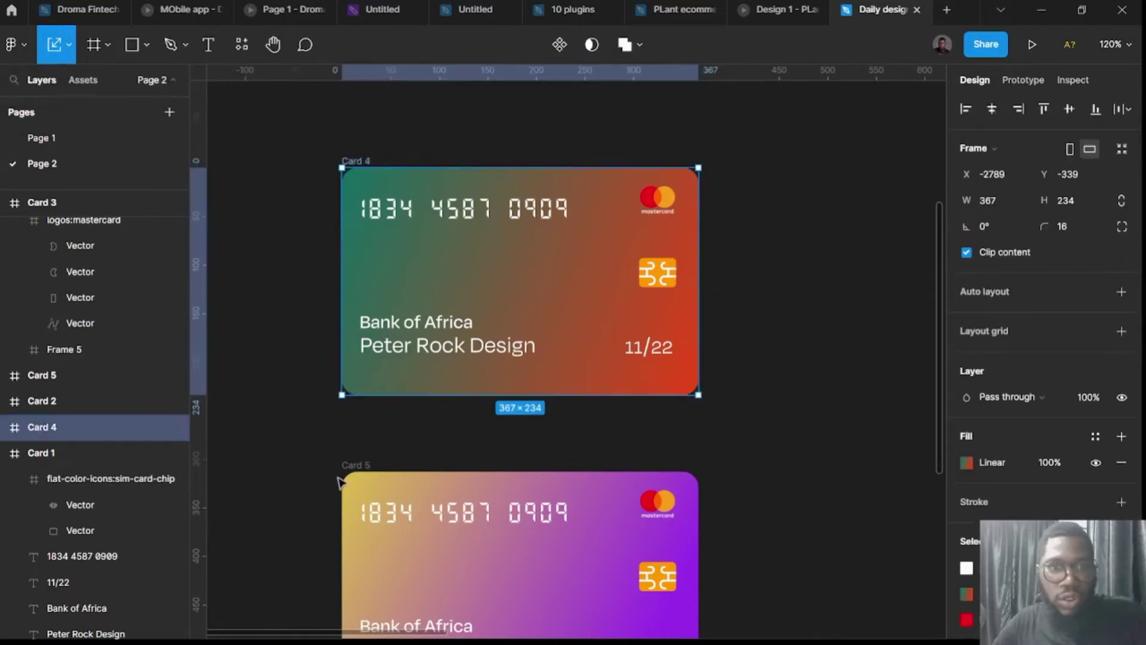
shift+click(355, 474)
scroll(364, 478, down, 3)
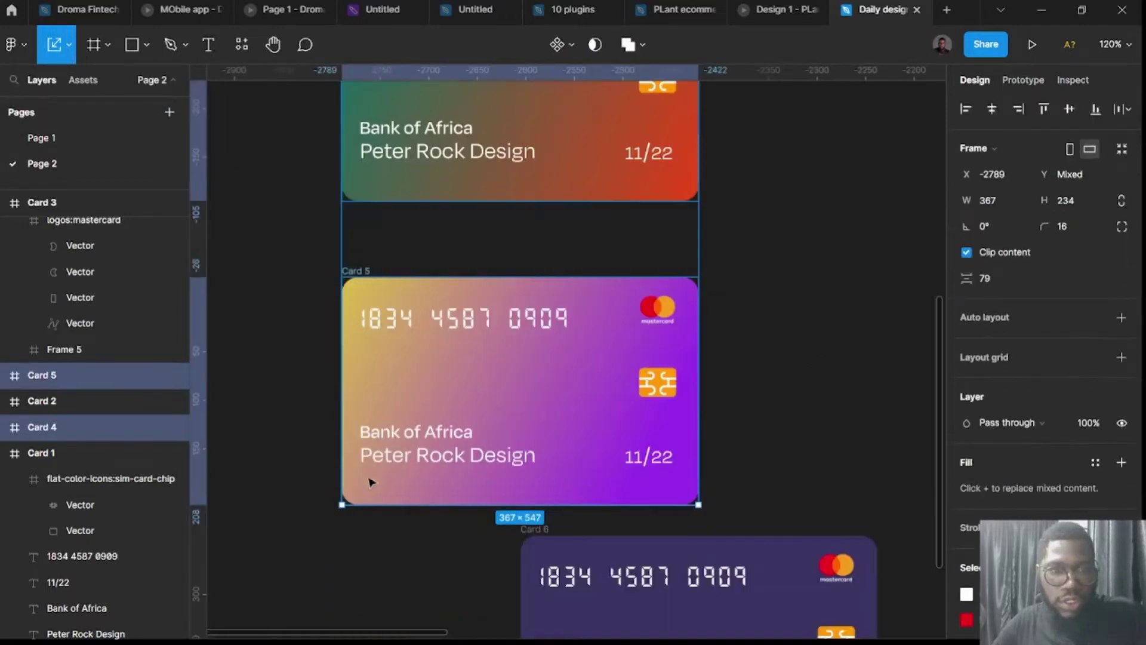
shift+click(542, 540)
key(shift+2)
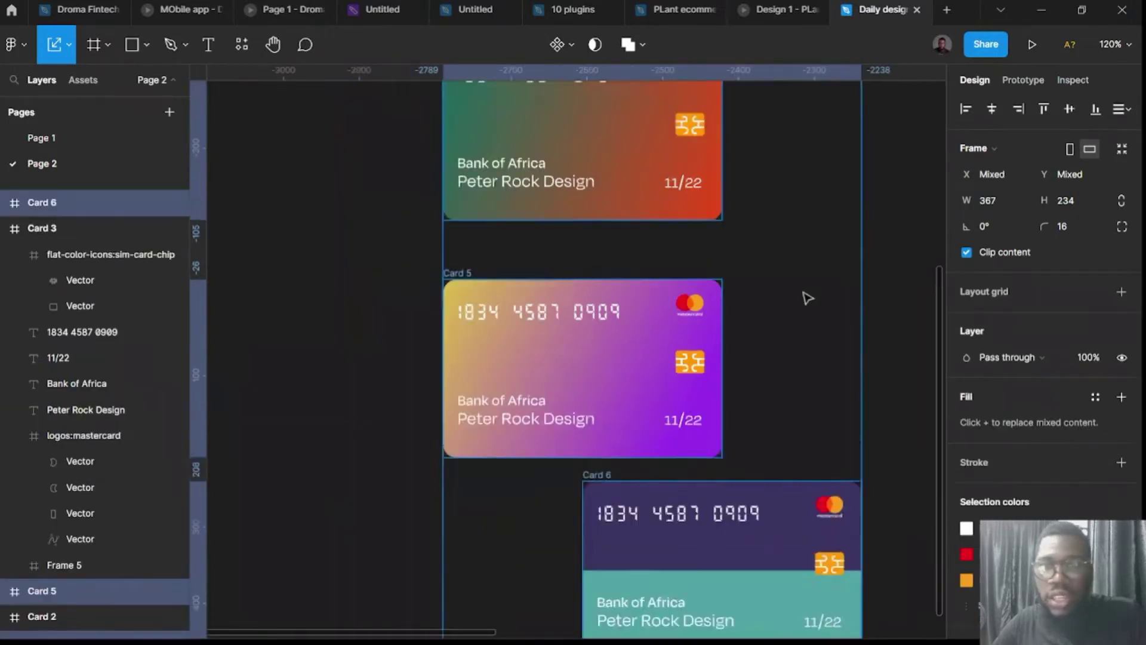
click(991, 109)
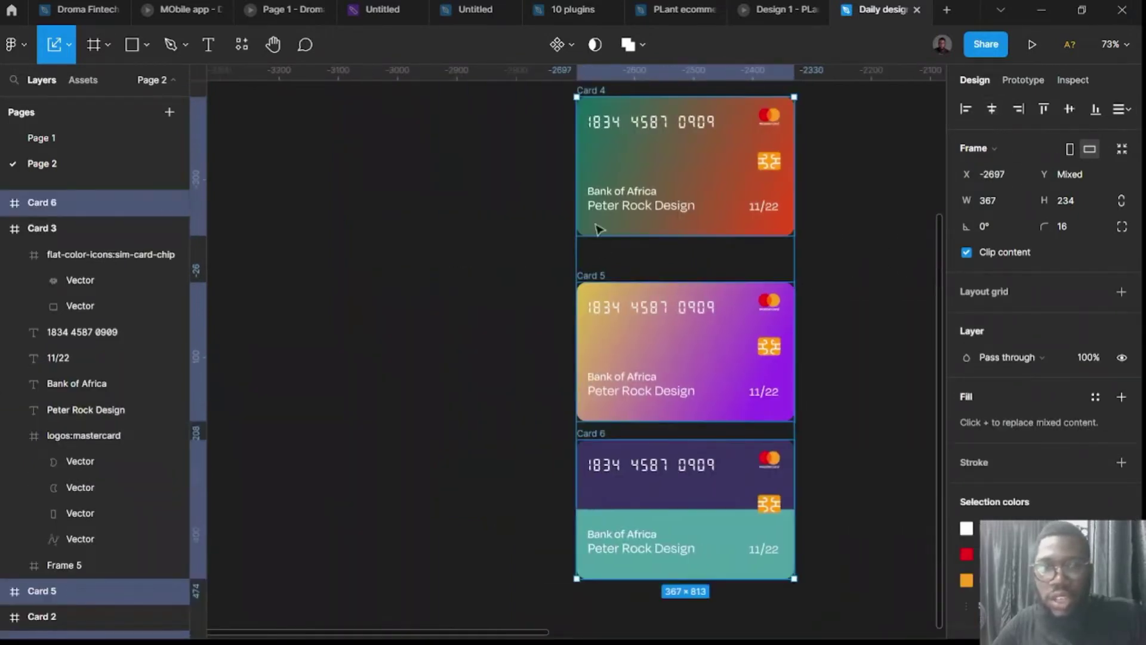
Scale the three cards down to 173.79 wide and move them up slightly right.
drag(574, 97, 720, 352)
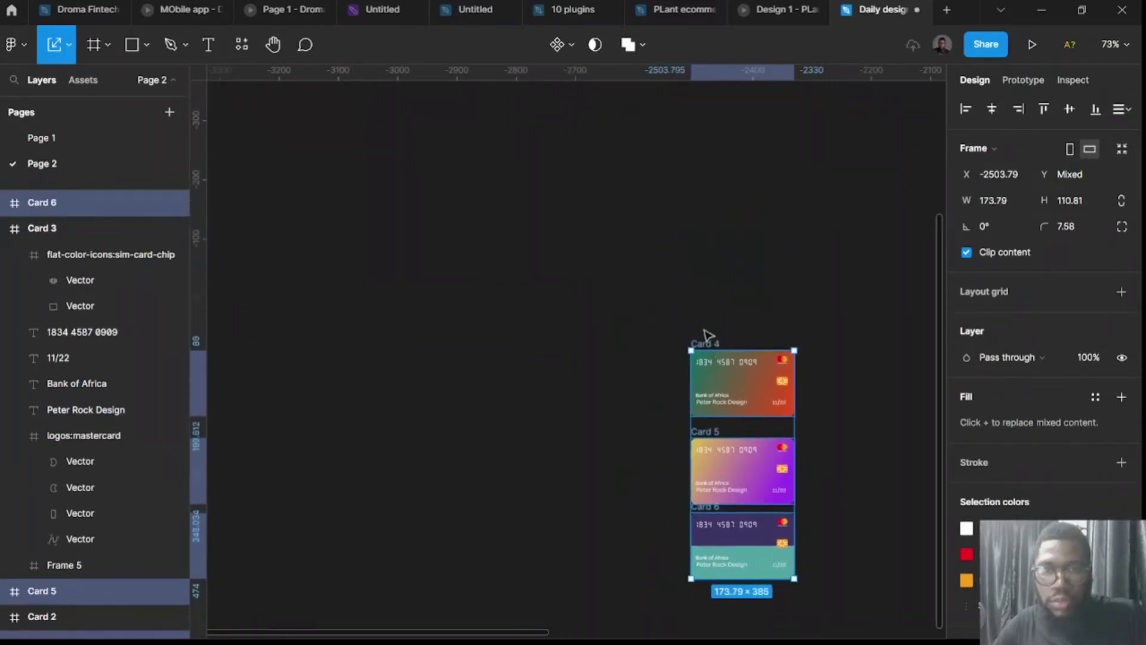
scroll(674, 330, right, 2)
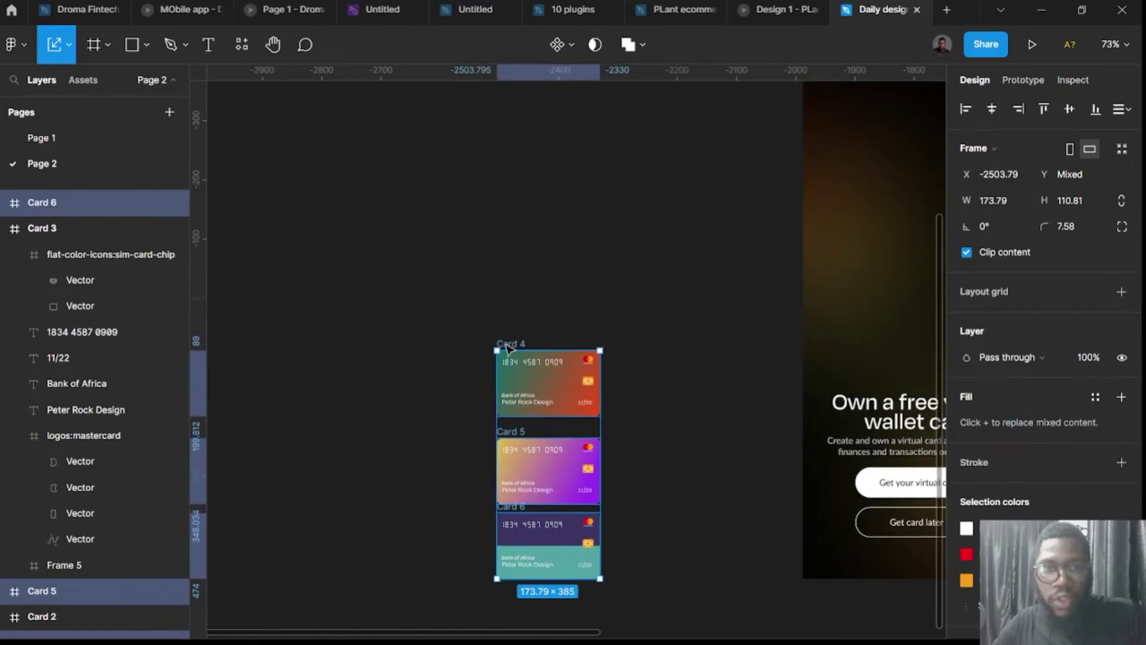
drag(506, 349, 528, 196)
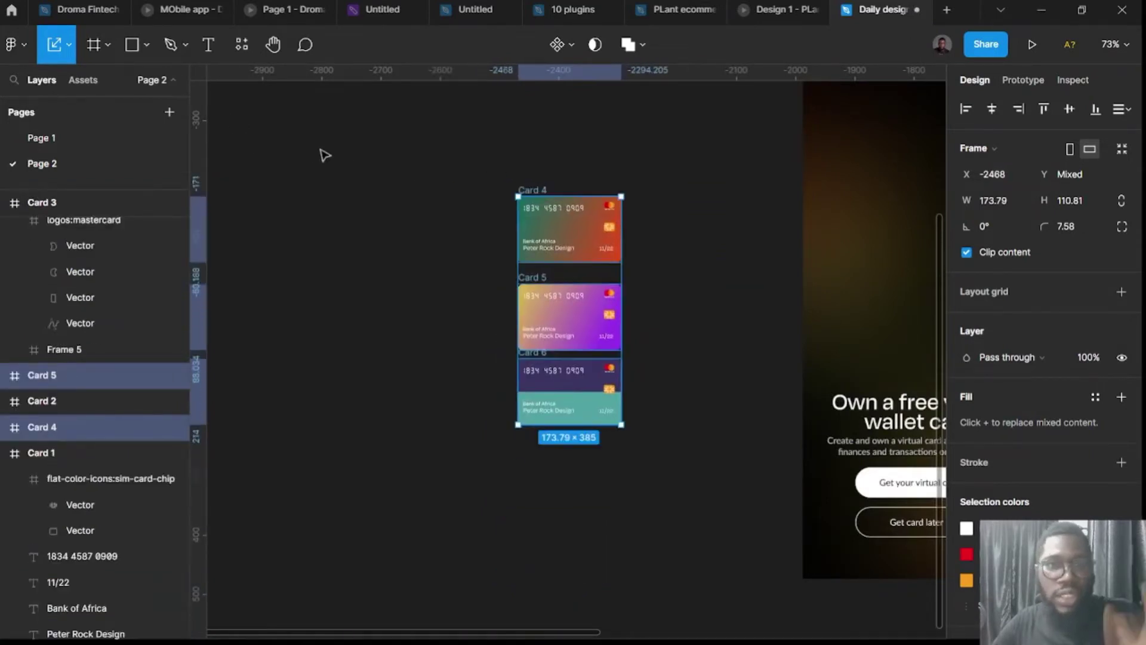
click(363, 161)
Search plugins for 'isometric' and run the Isometric plugin on Card 4.
click(241, 44)
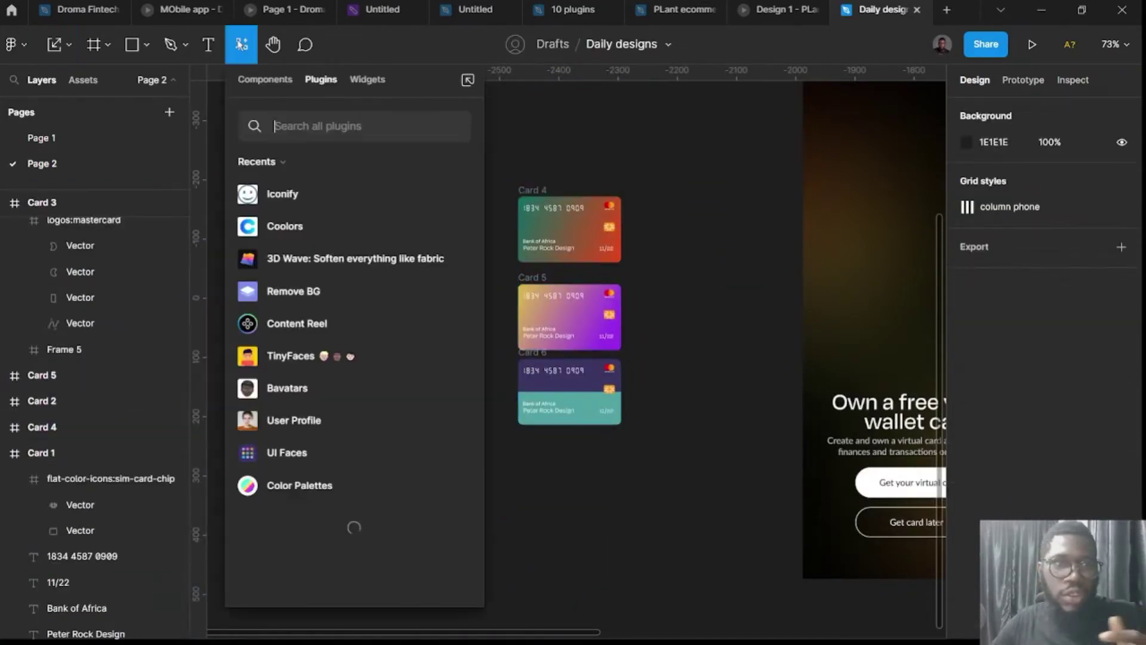
click(321, 126)
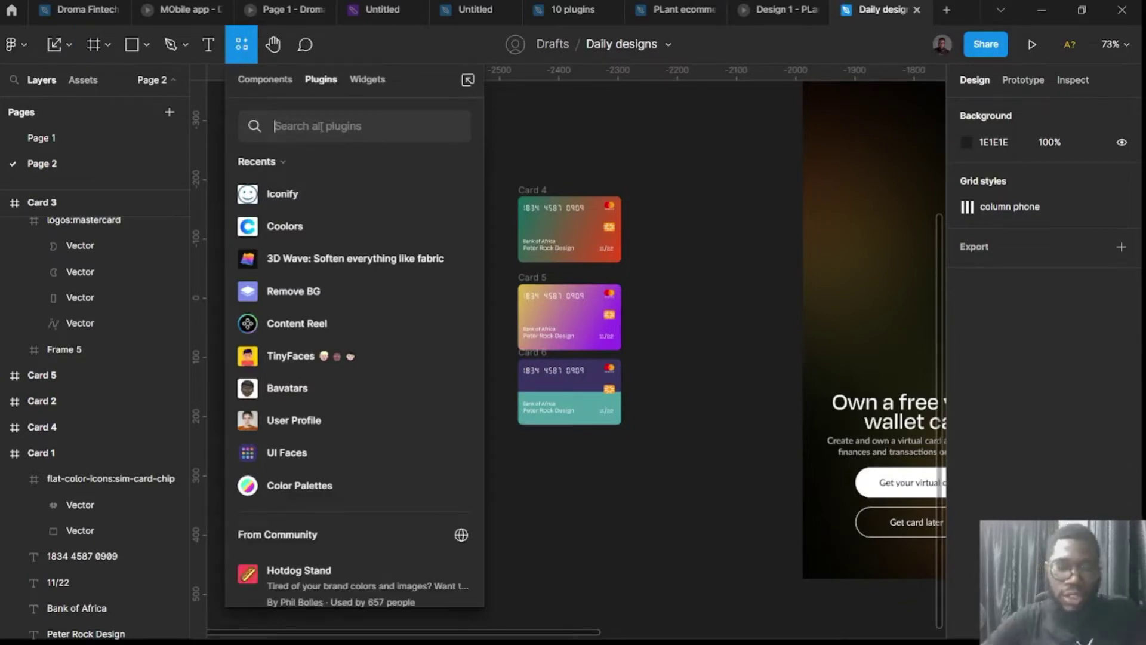
text(isomet)
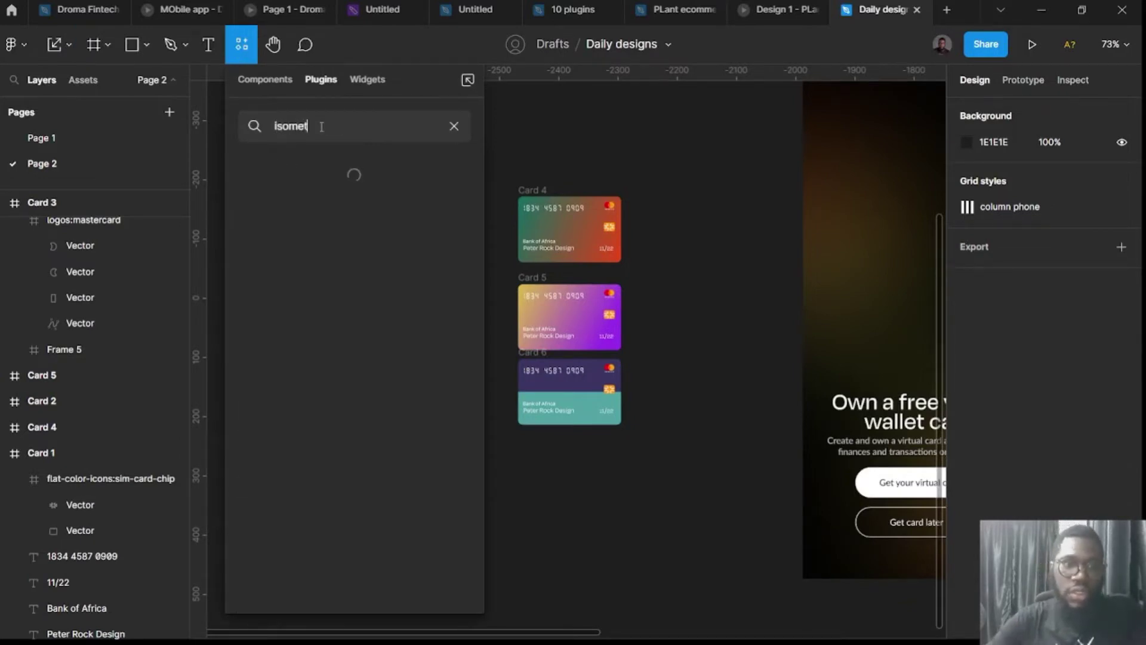
text(ric)
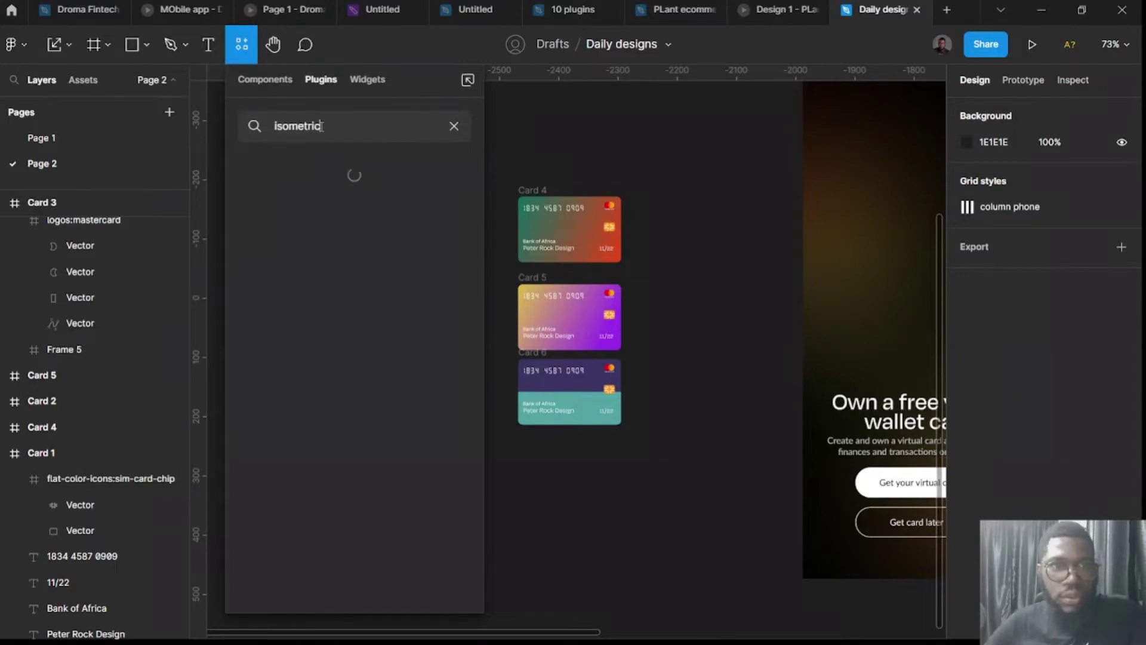
click(536, 191)
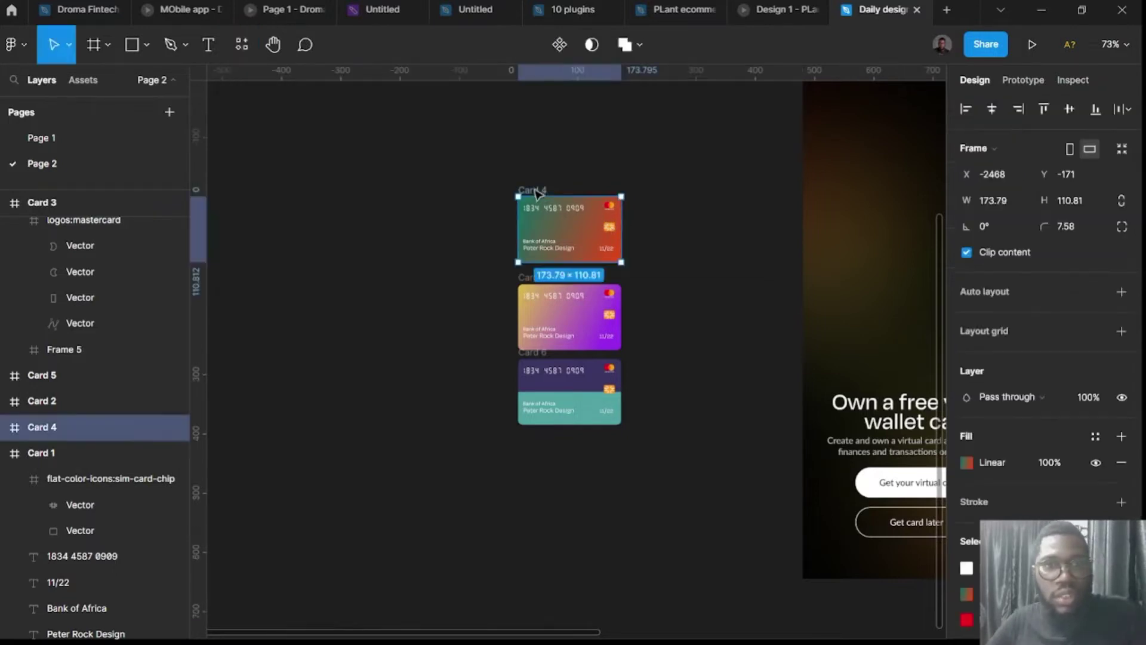
click(242, 46)
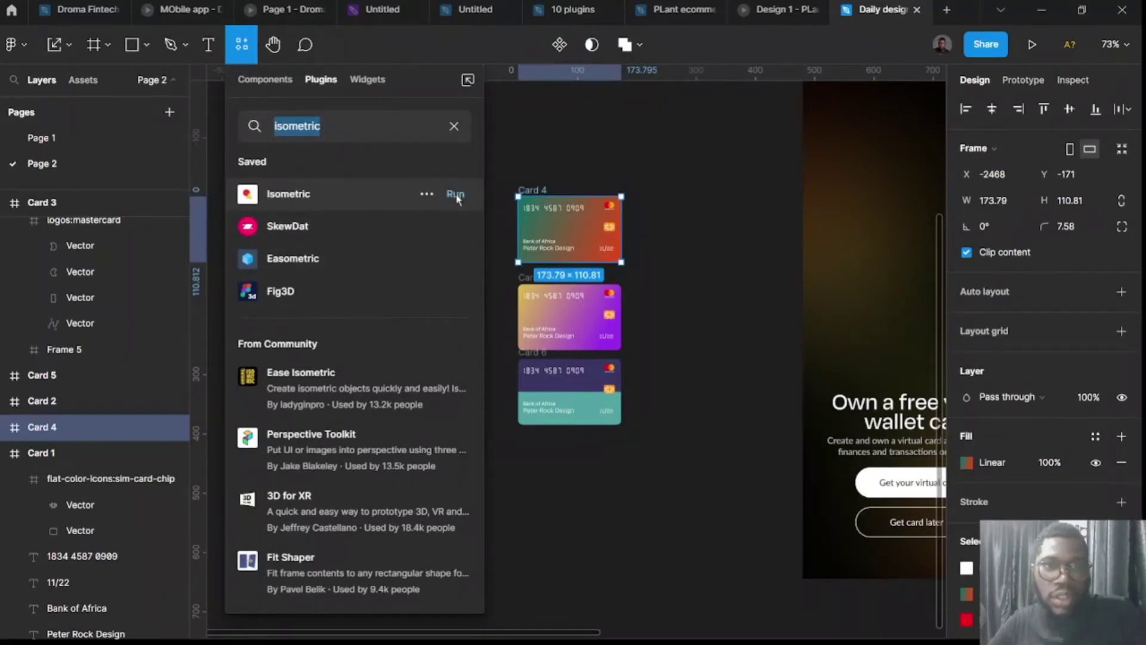
click(456, 195)
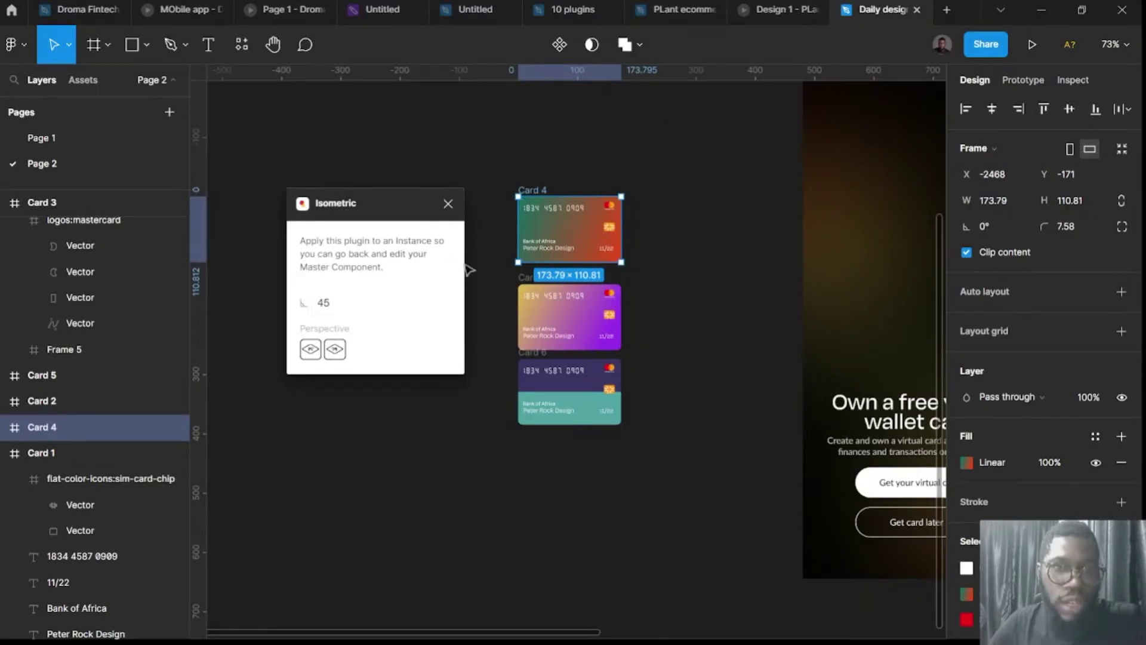
Apply the 45° isometric perspective to Cards 4, 5 and 6.
click(311, 350)
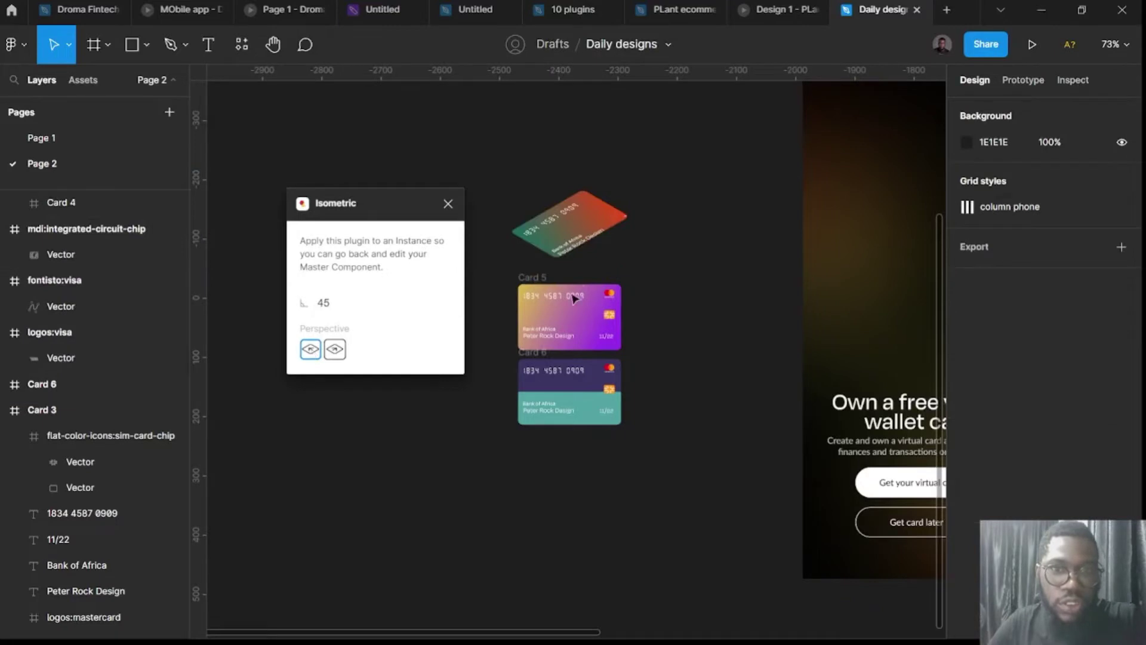
click(536, 283)
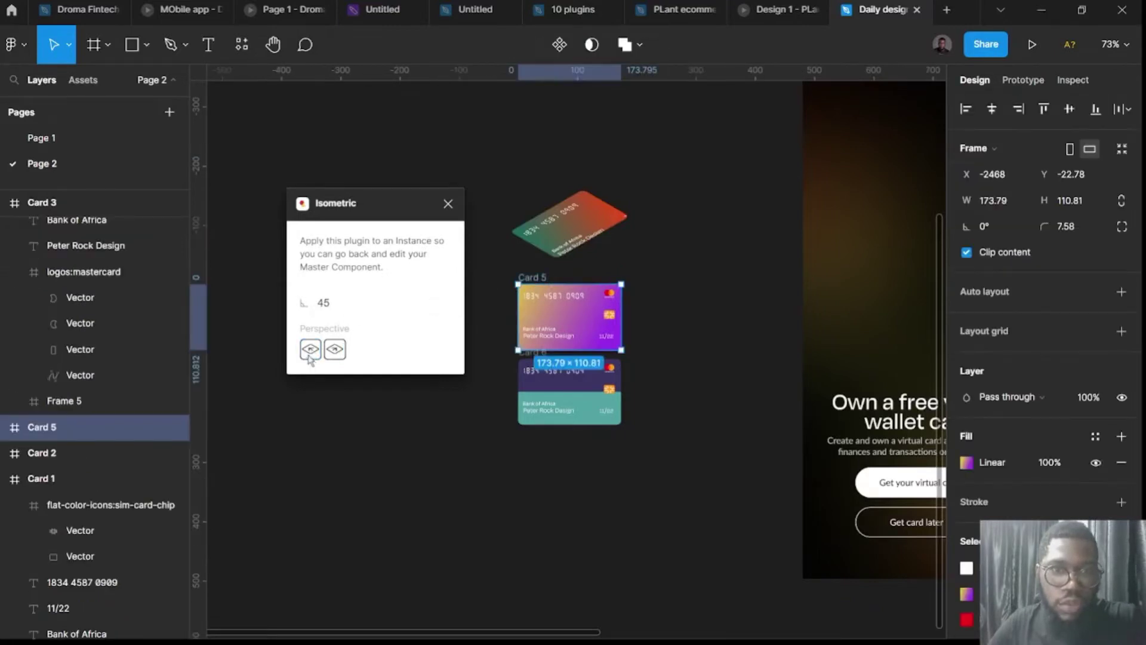
click(309, 352)
click(520, 358)
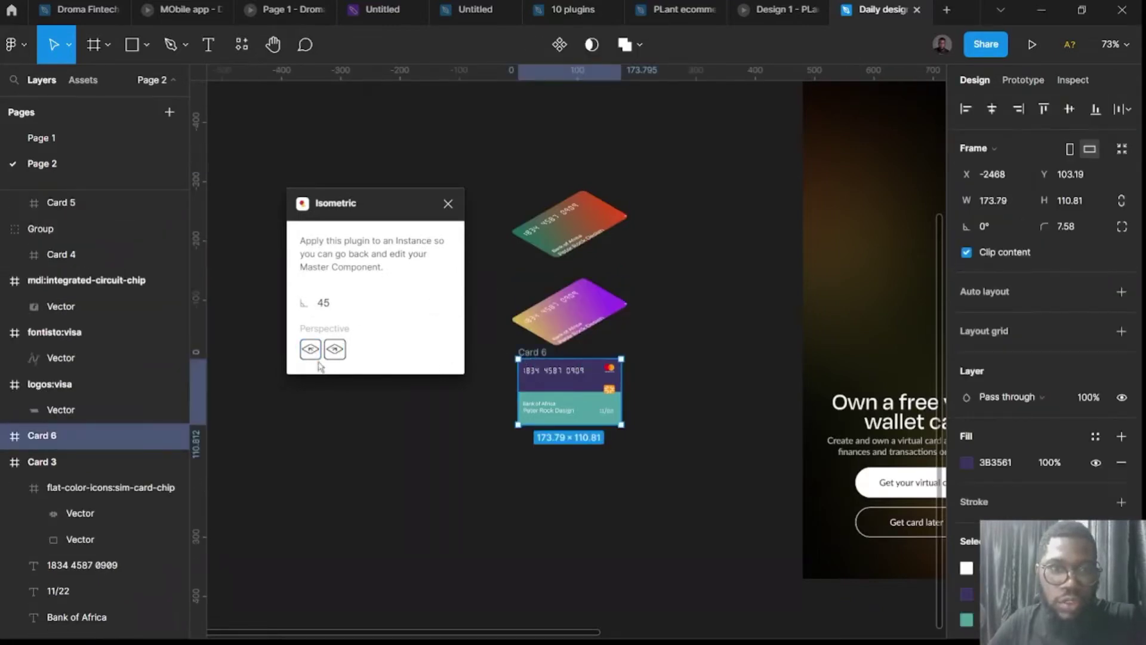
click(310, 350)
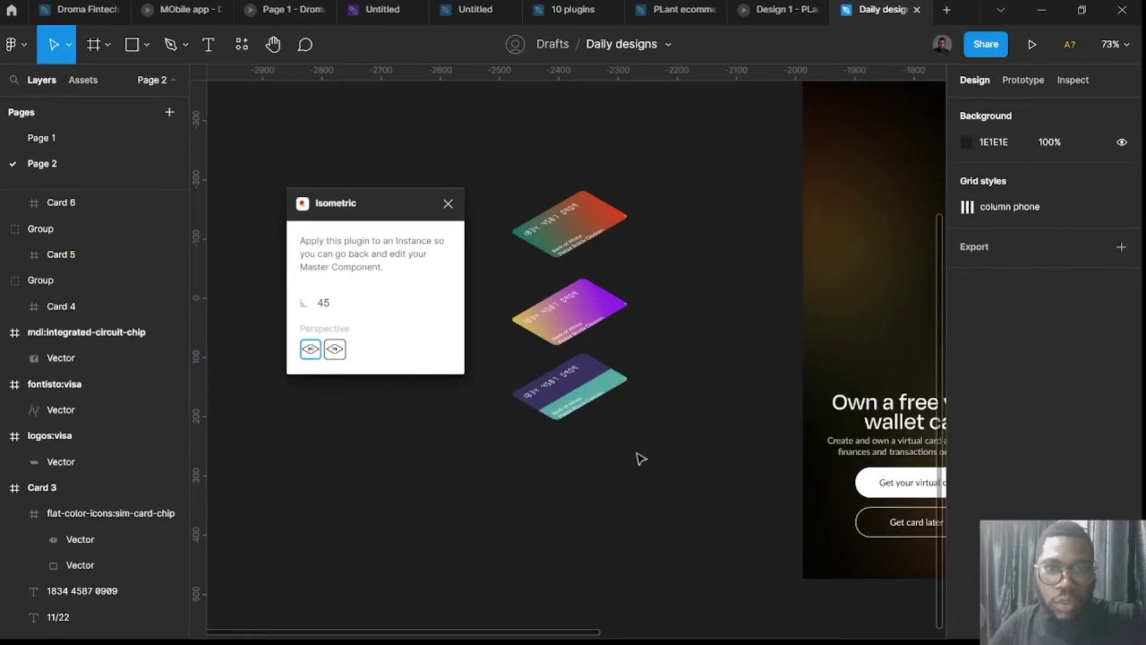
Tidy up the three tilted cards and set their vertical spacing to -71.
drag(639, 455, 546, 171)
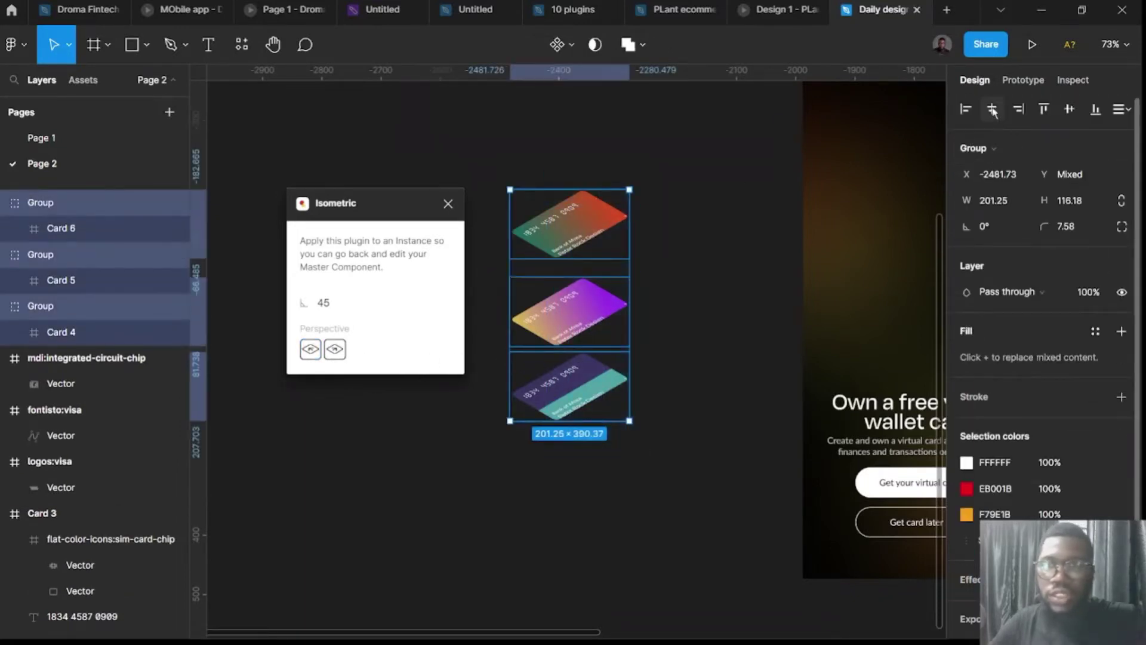
click(1128, 110)
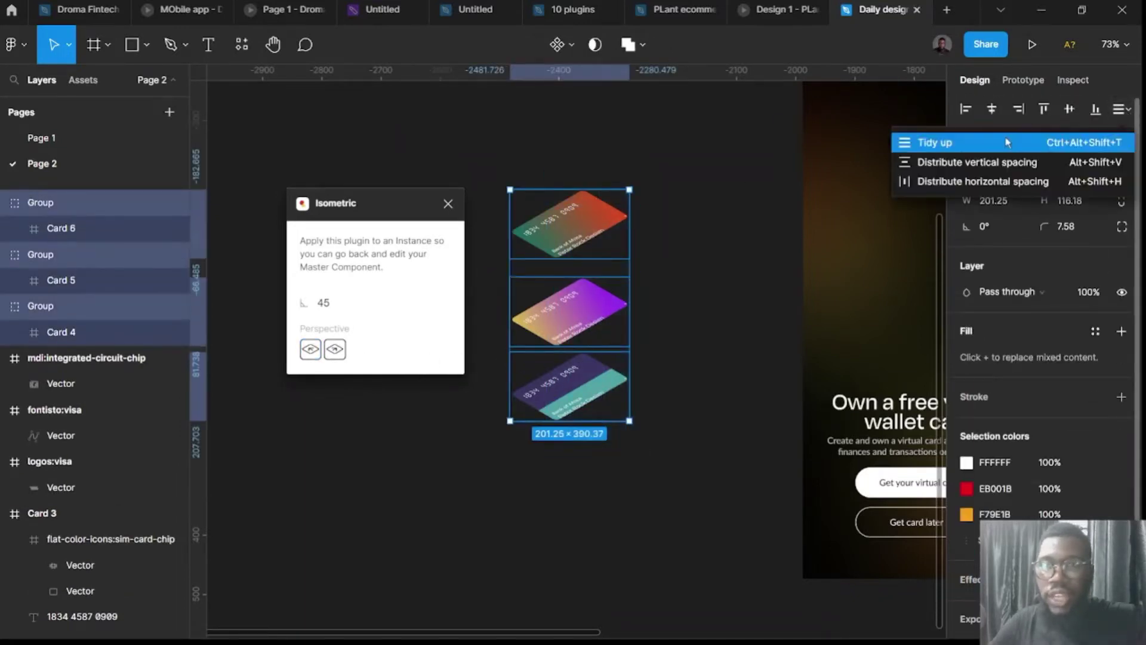
click(1002, 142)
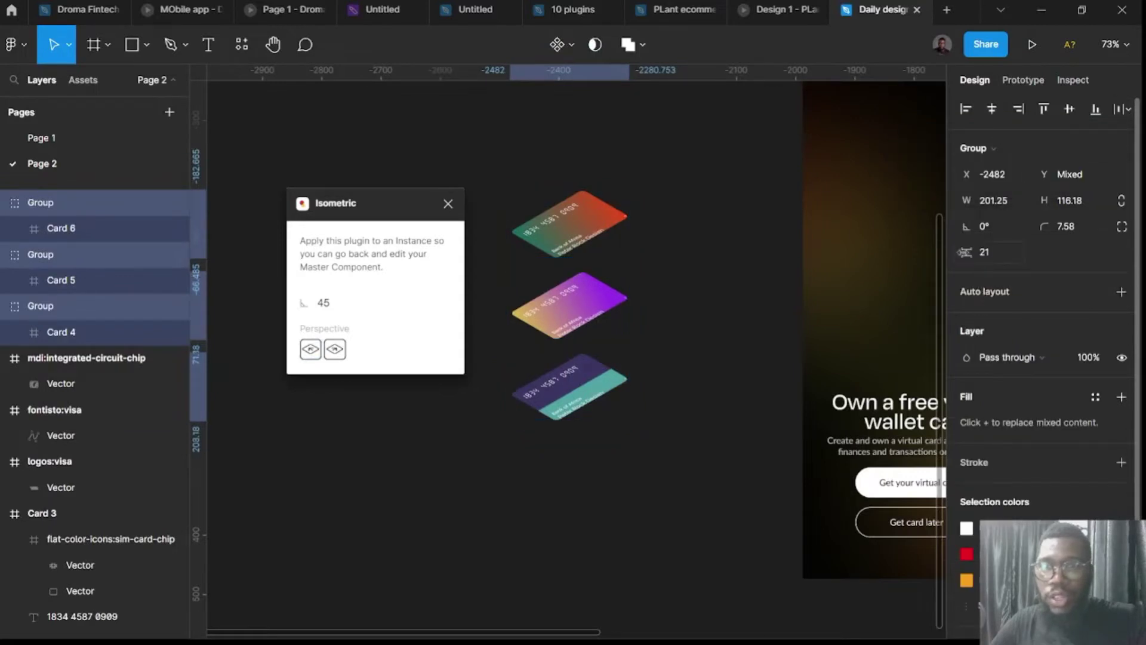
drag(966, 252, 819, 256)
scroll(564, 286, up, 2)
scroll(564, 286, up, 3)
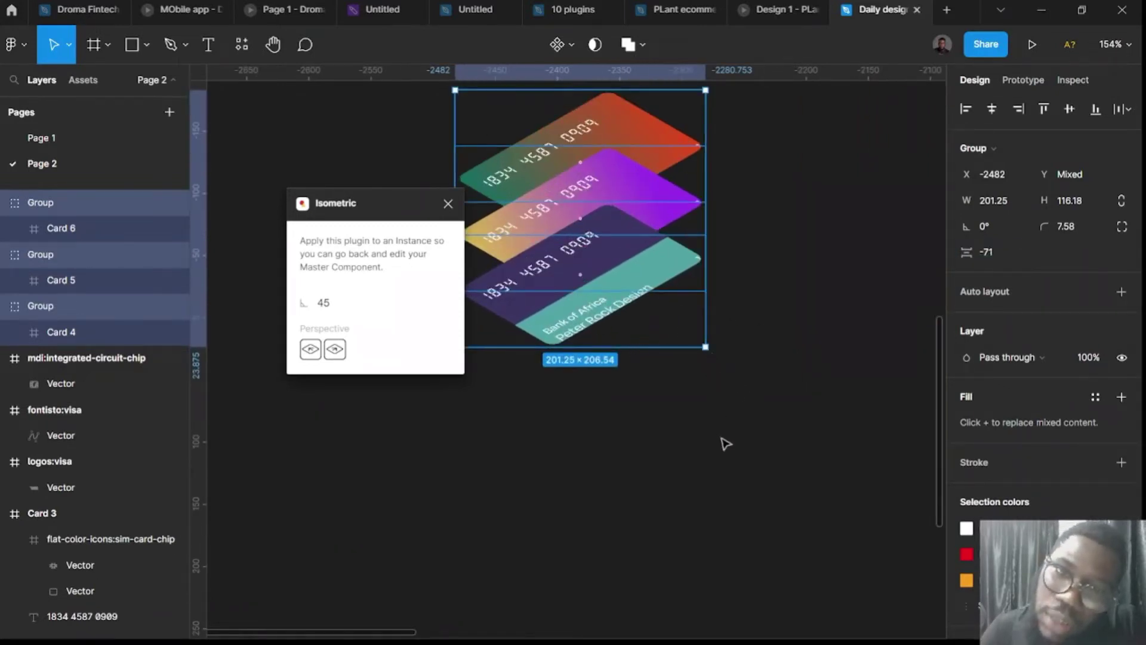
scroll(712, 411, down, 2)
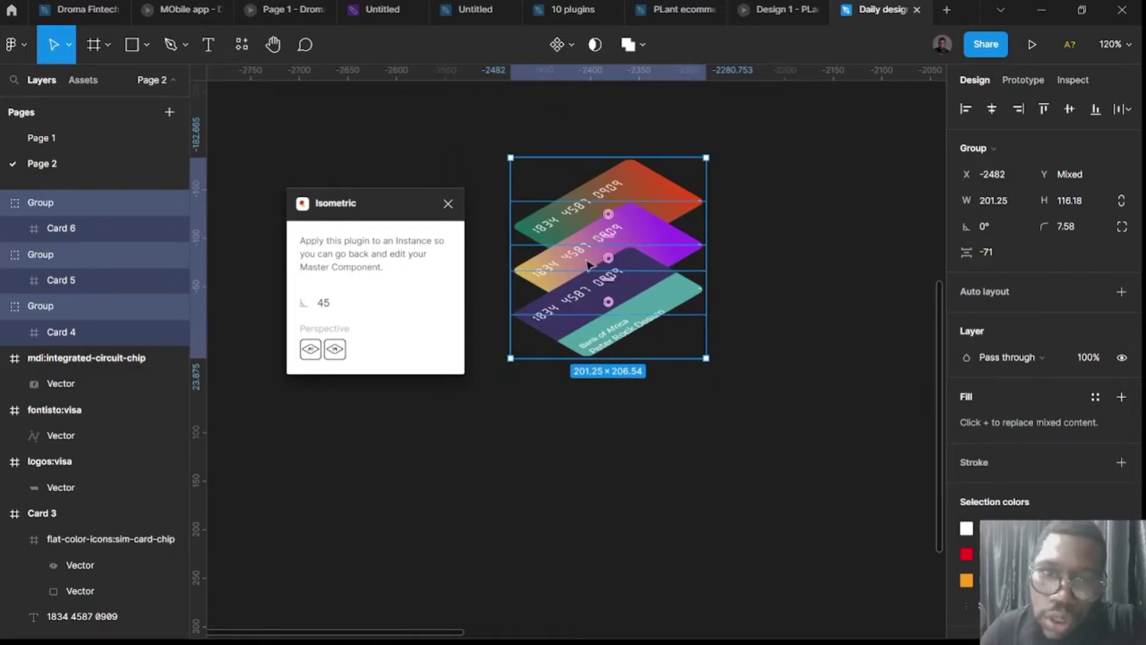
Undo the isometric stack, close Isometric, and launch the SkewDat plugin.
key(ctrl+z)
key(ctrl+z)
key(ctrl+z)
key(ctrl+z)
key(ctrl+z)
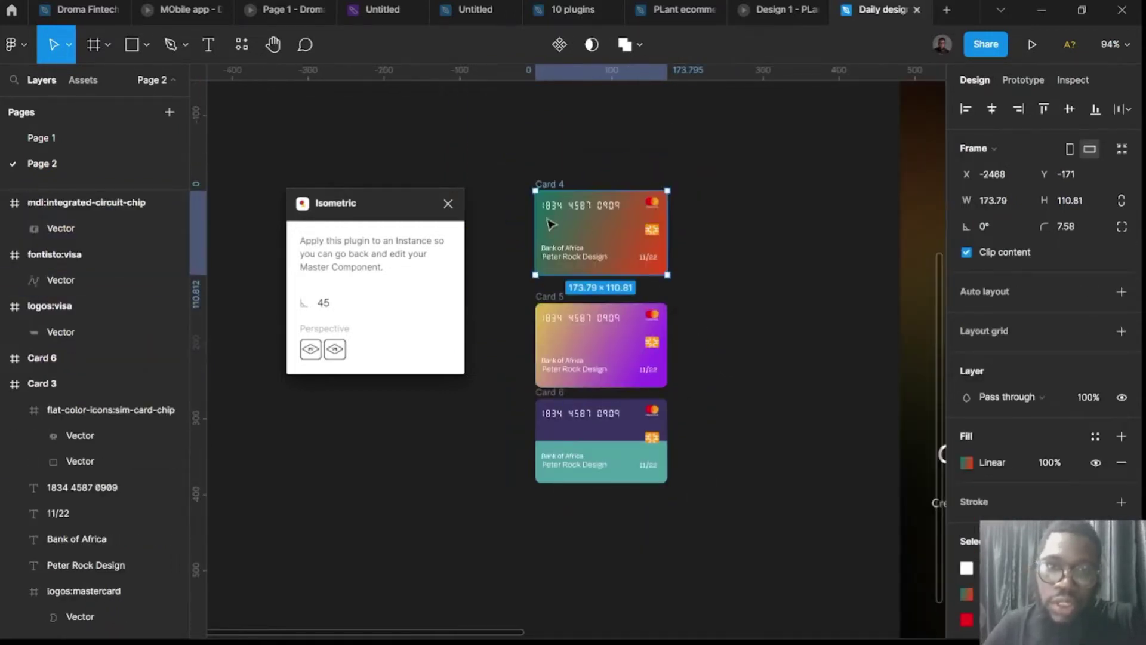
click(448, 203)
click(242, 44)
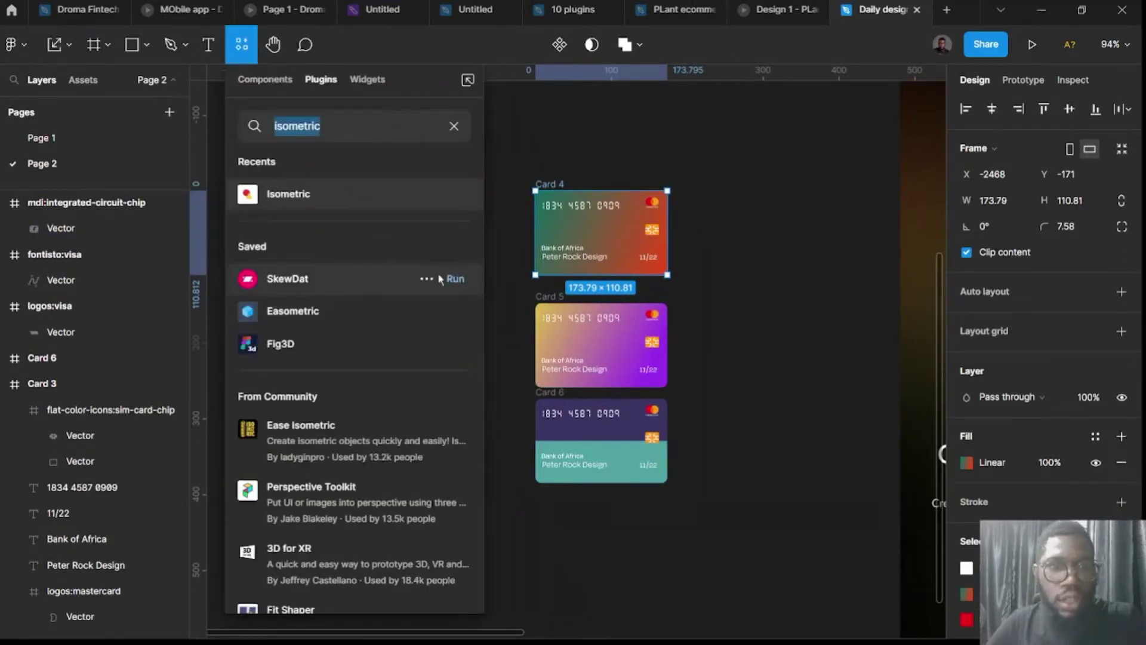
click(455, 281)
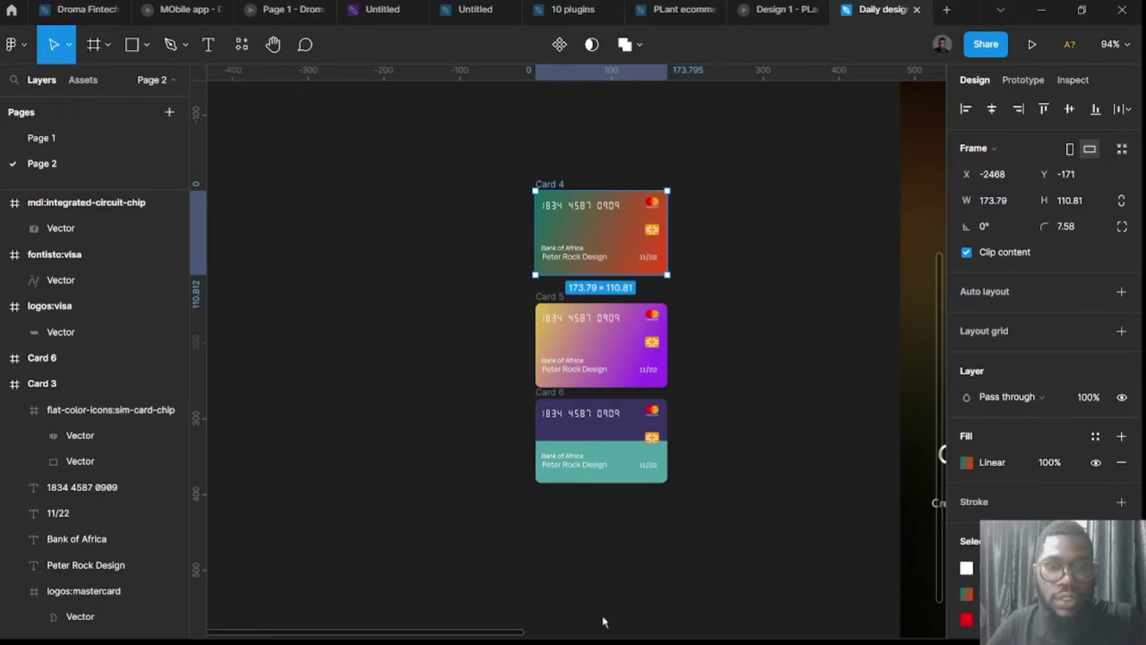
drag(442, 162, 343, 156)
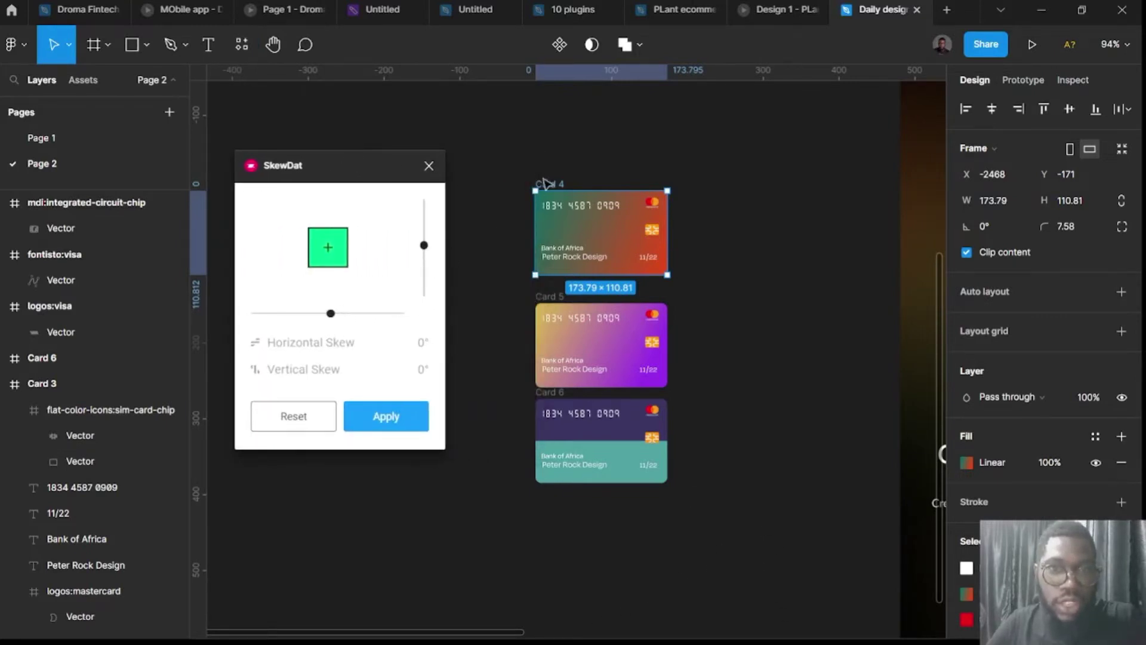
Skew Cards 4, 5 and 6 horizontally by about 19–21° and apply.
drag(333, 320, 366, 326)
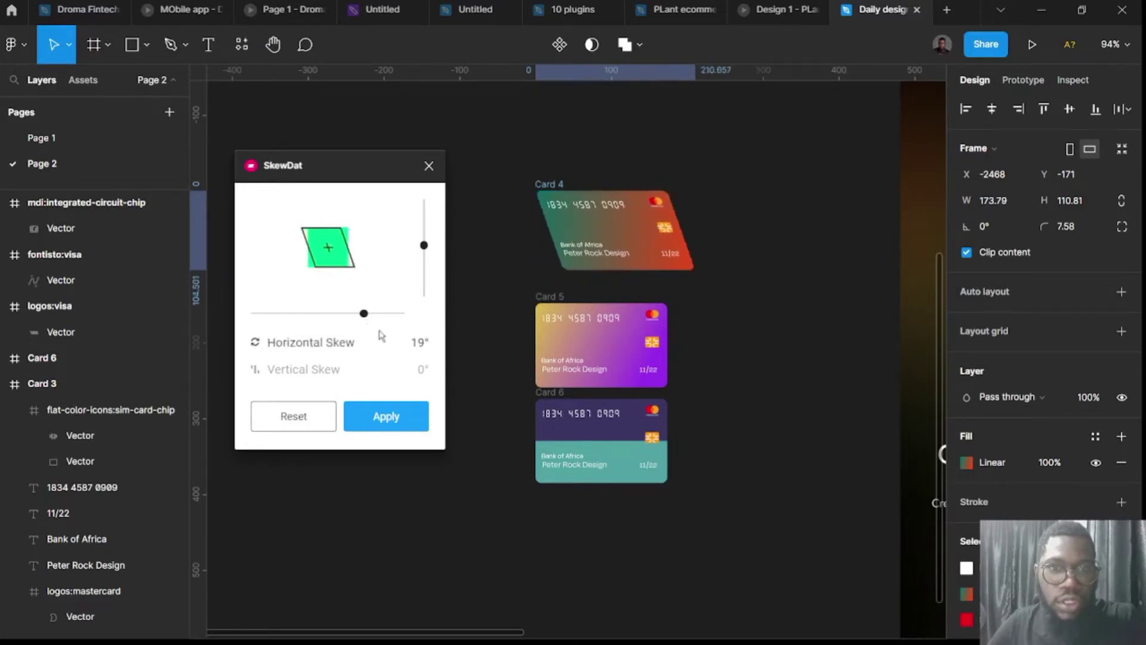
double_click(416, 344)
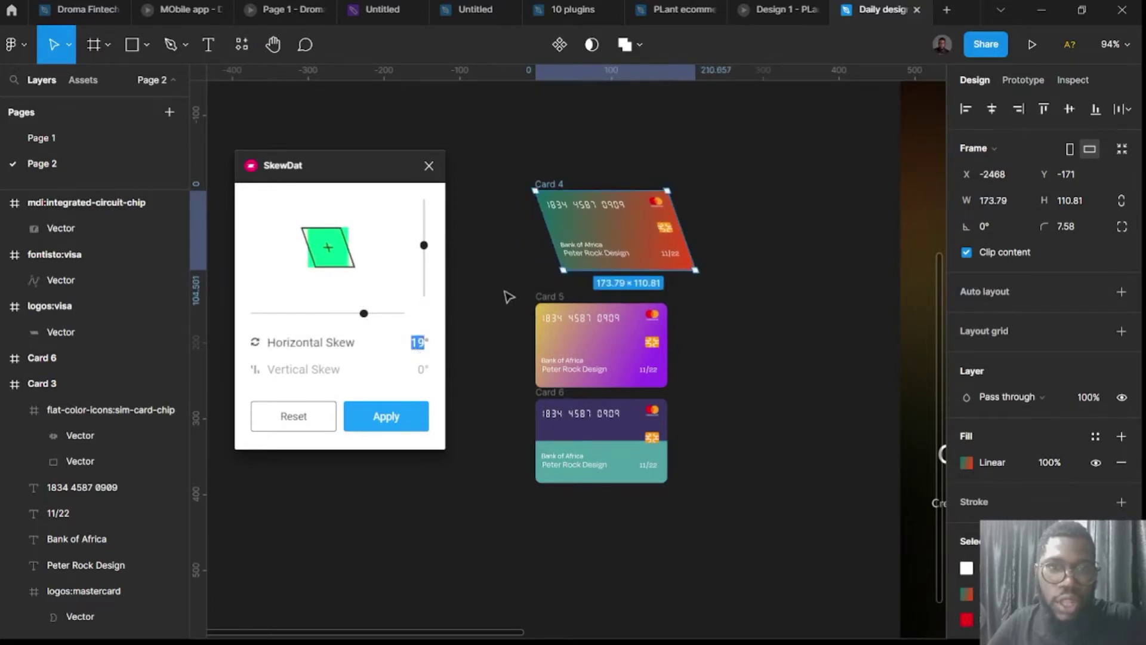
click(541, 297)
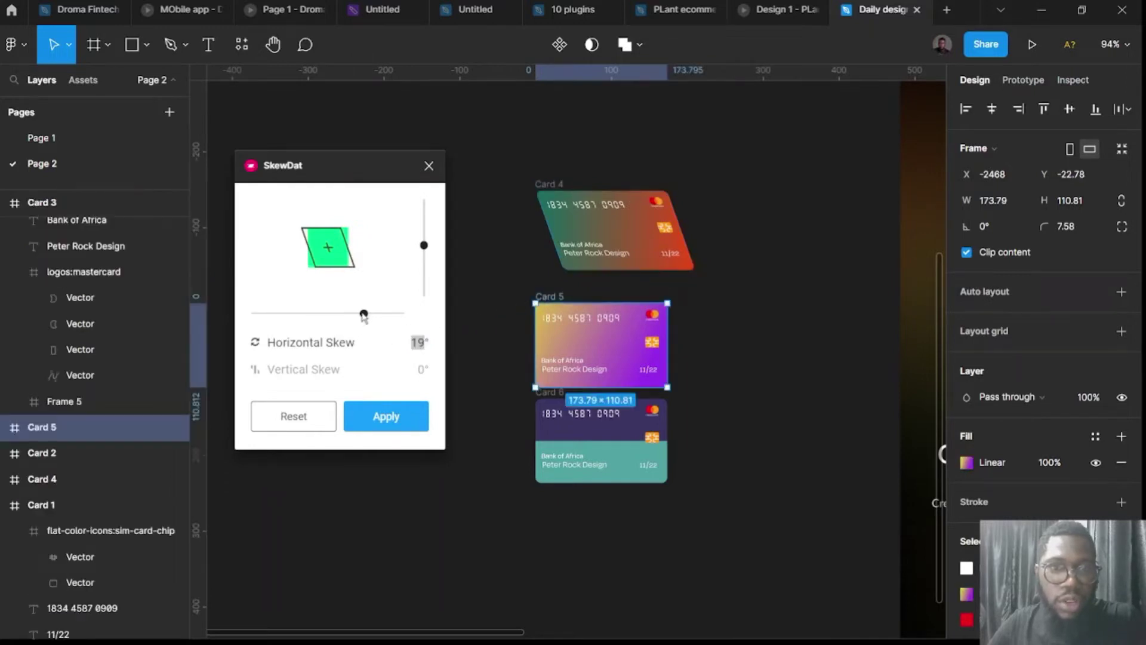
mouse_move(364, 315)
mouse_down()
mouse_move(381, 317)
mouse_move(364, 315)
mouse_up()
click(540, 401)
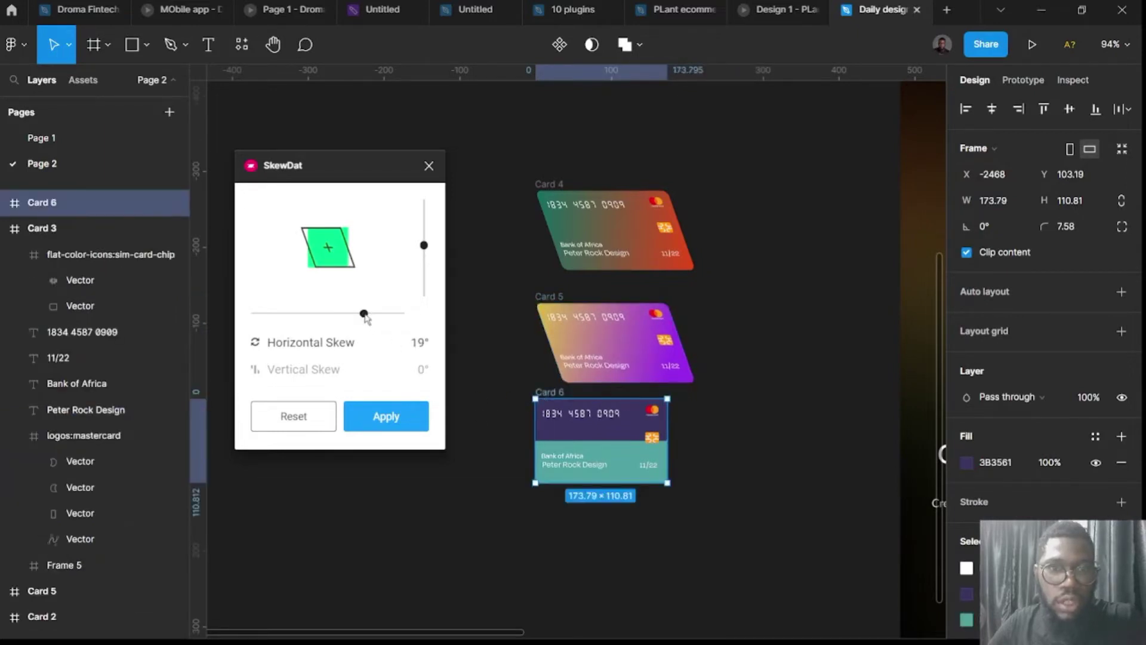
drag(365, 317, 369, 317)
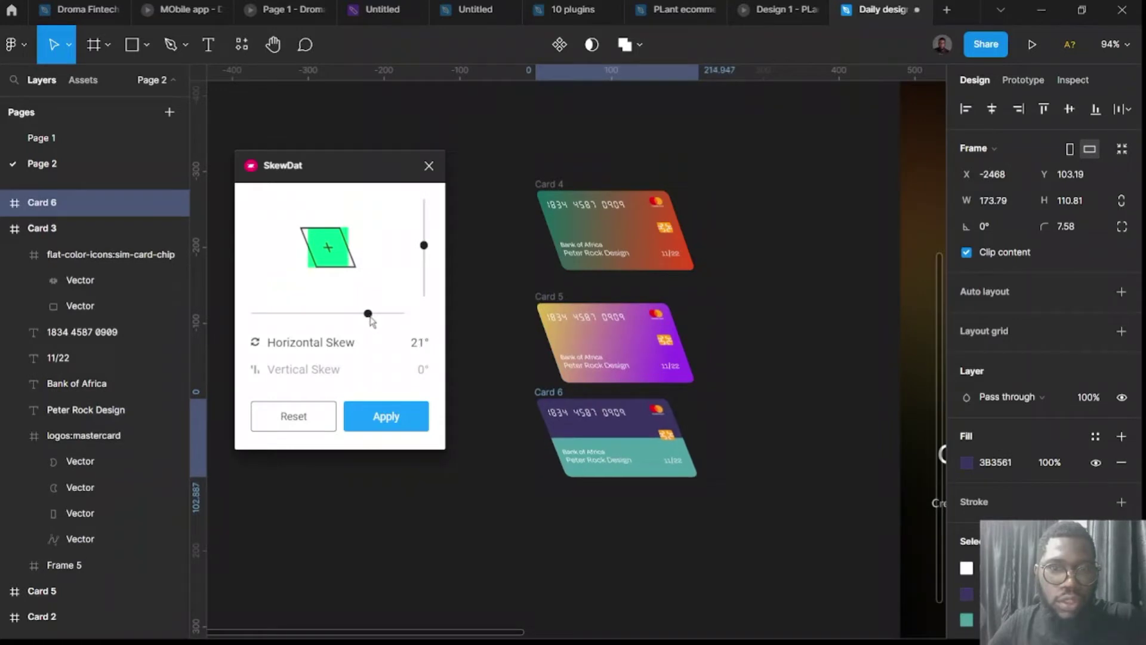
click(399, 424)
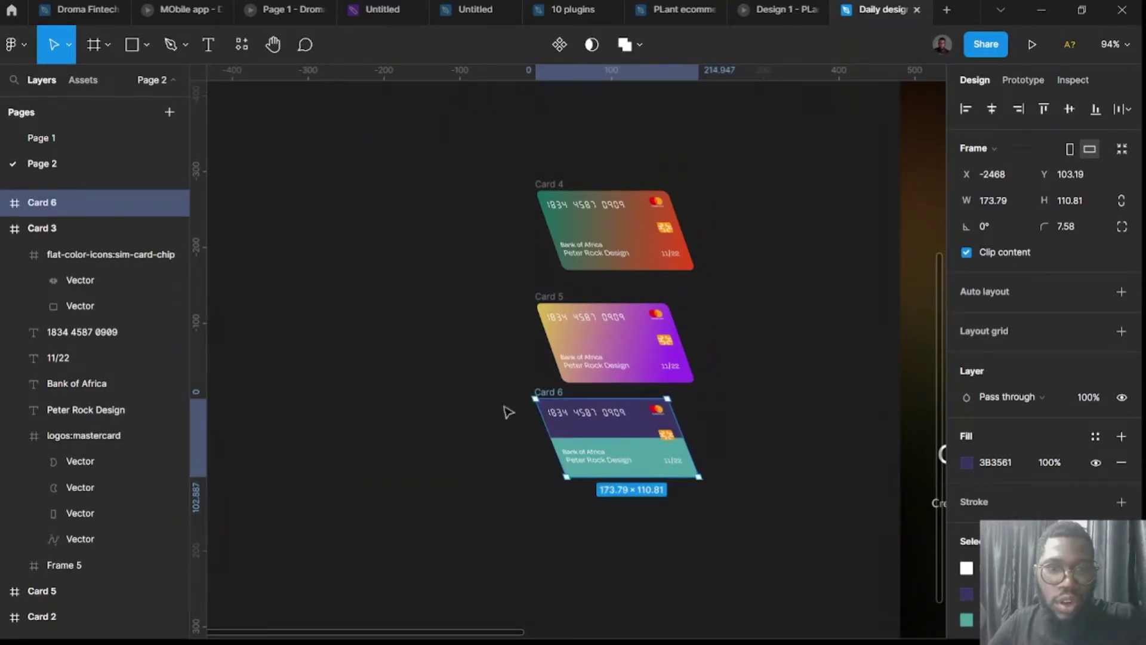
Overlap Cards 6, 5 and 4 into a stack with Card 4 in front.
drag(557, 392, 616, 399)
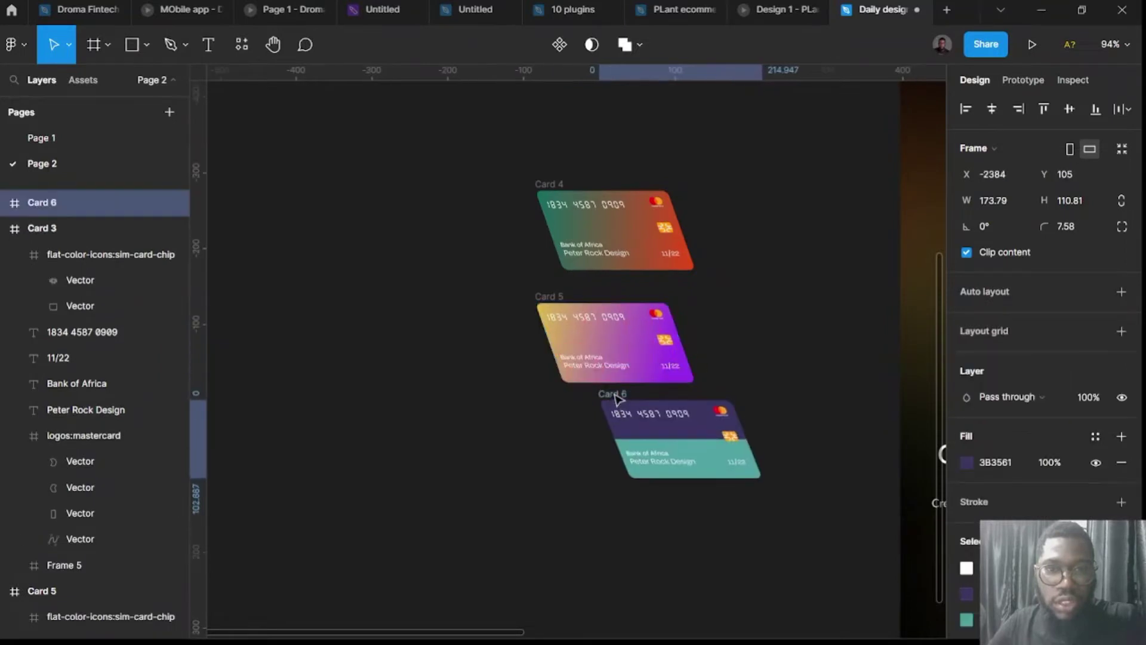
click(544, 299)
drag(544, 298, 602, 439)
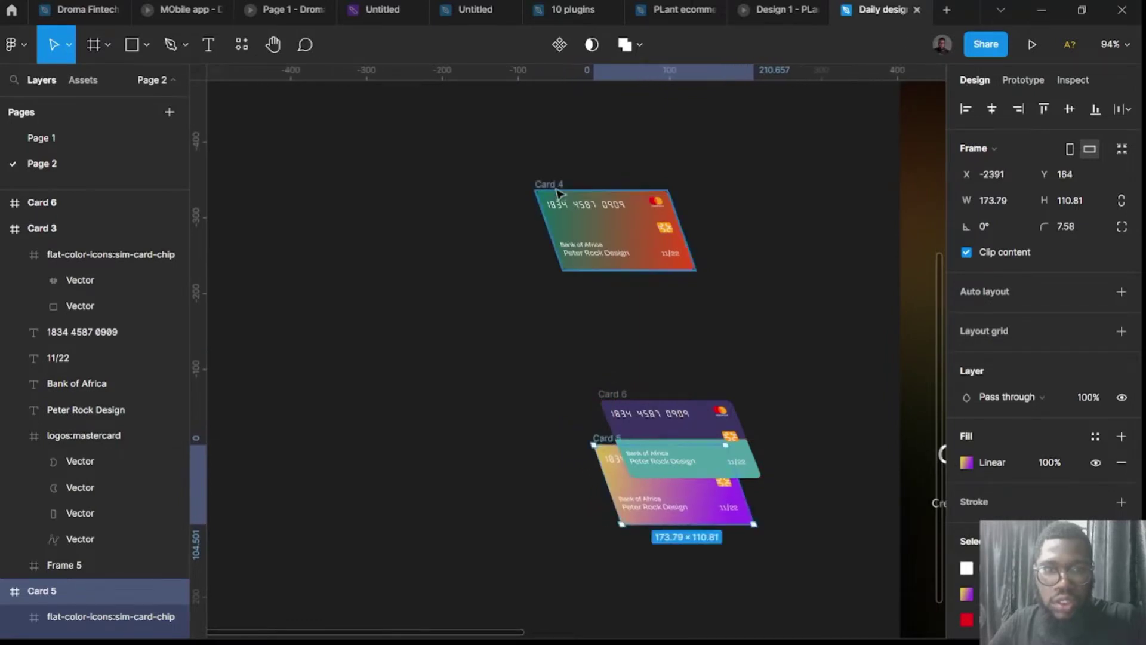
drag(565, 205, 649, 381)
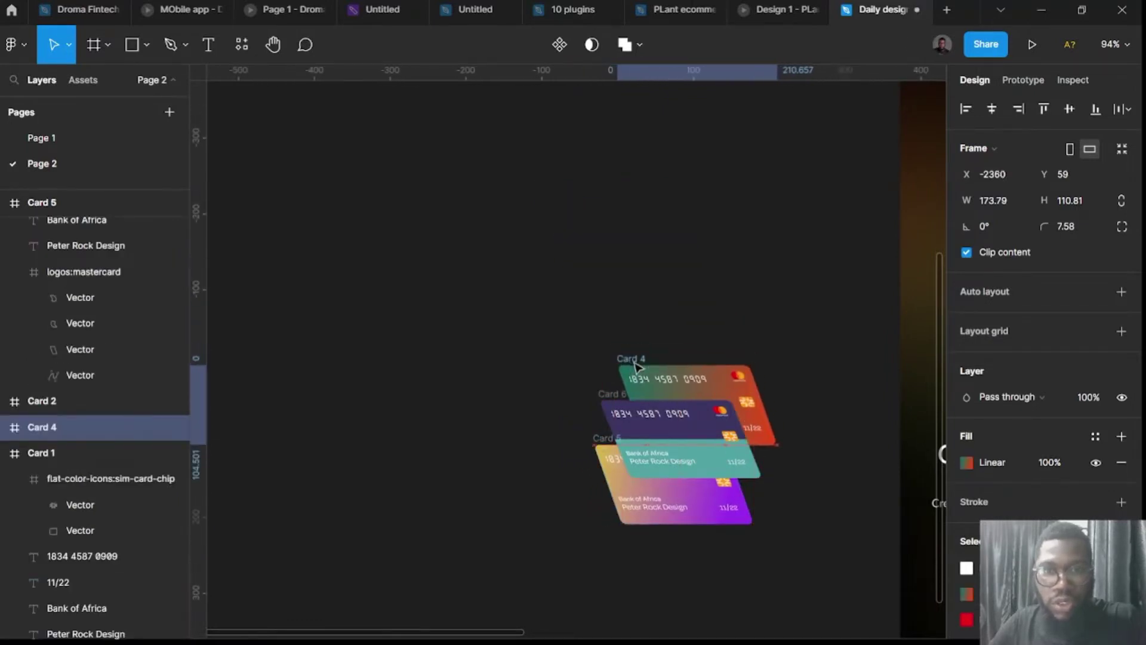
key(ctrl+shift+bracketright)
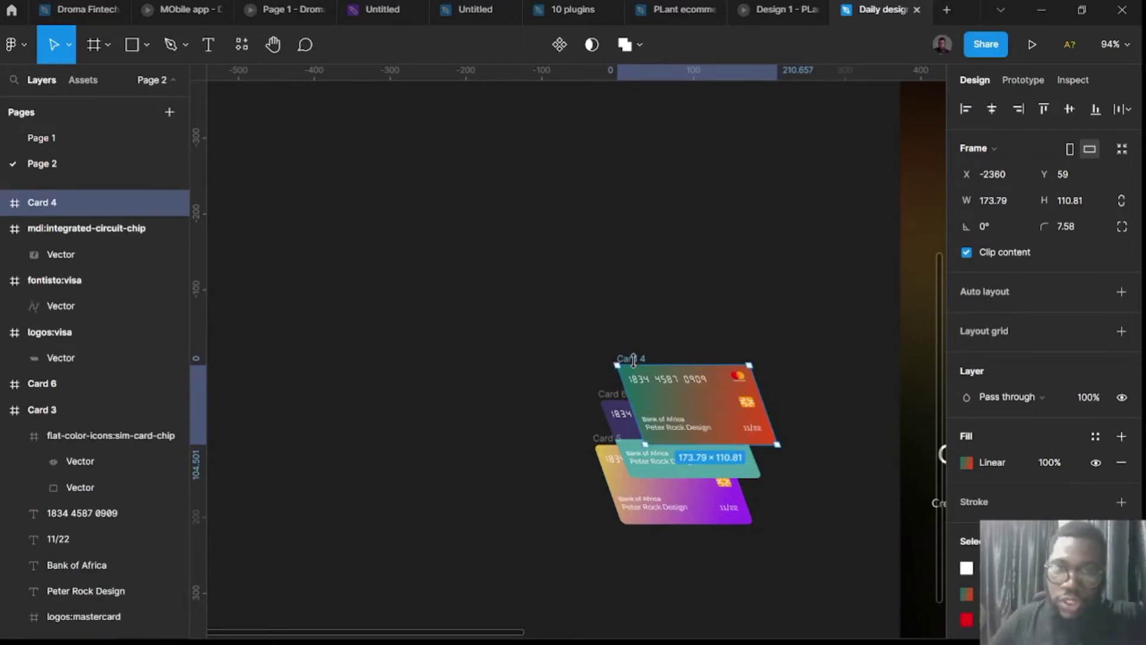
key(Escape)
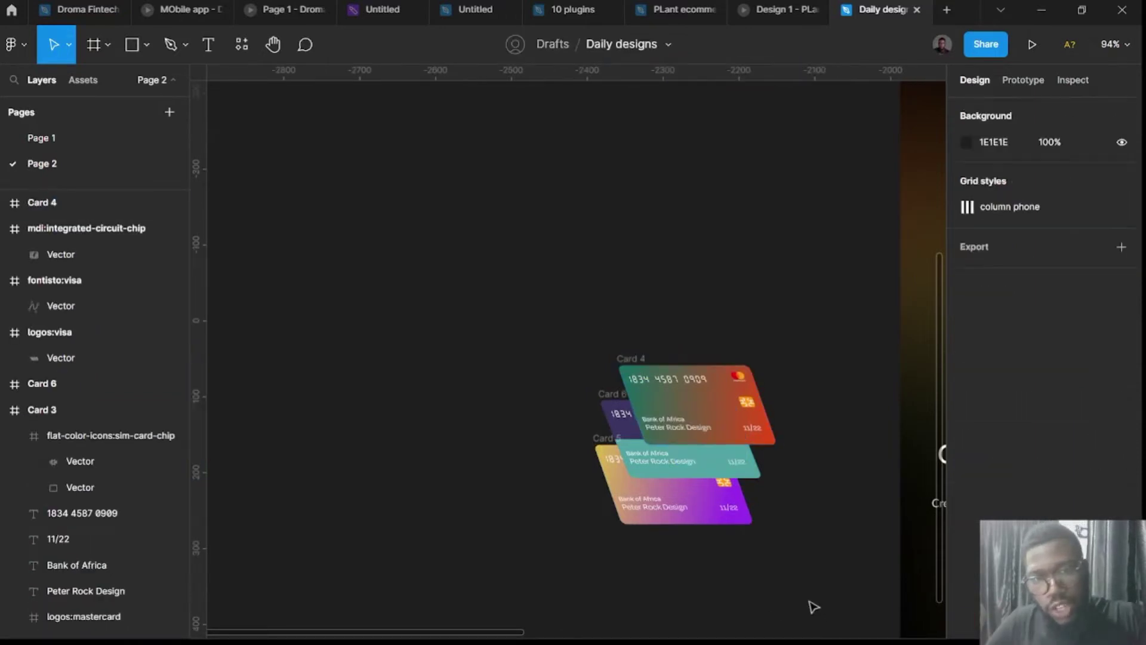
Align the stacked cards on their horizontal centres and group them as Group 3.
drag(814, 606, 536, 285)
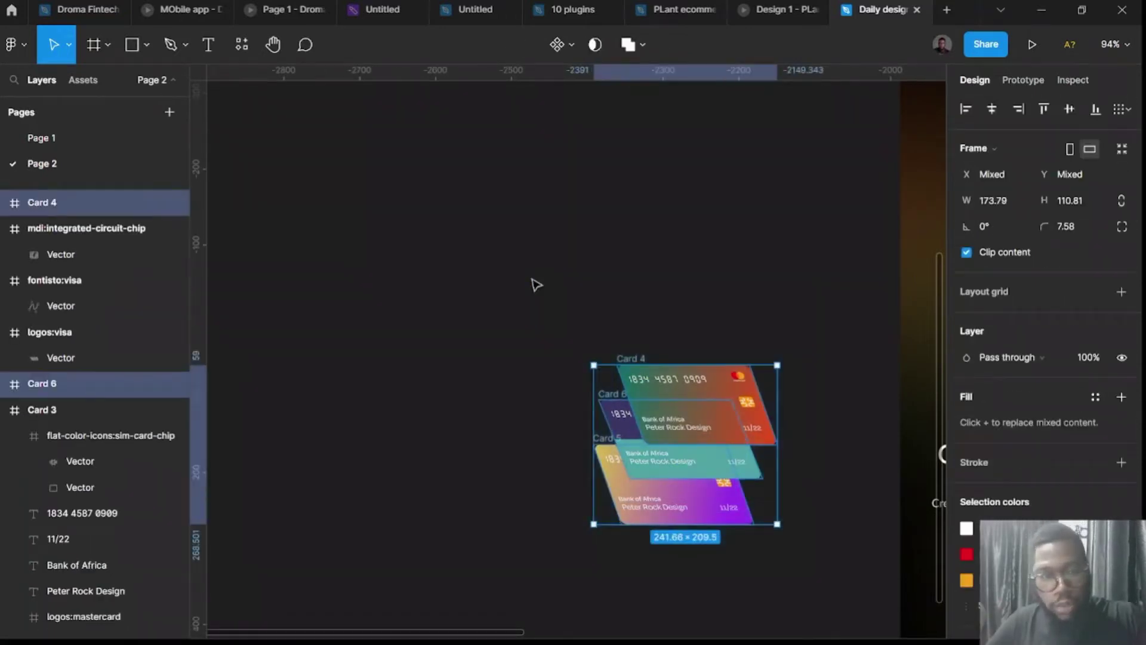
click(991, 109)
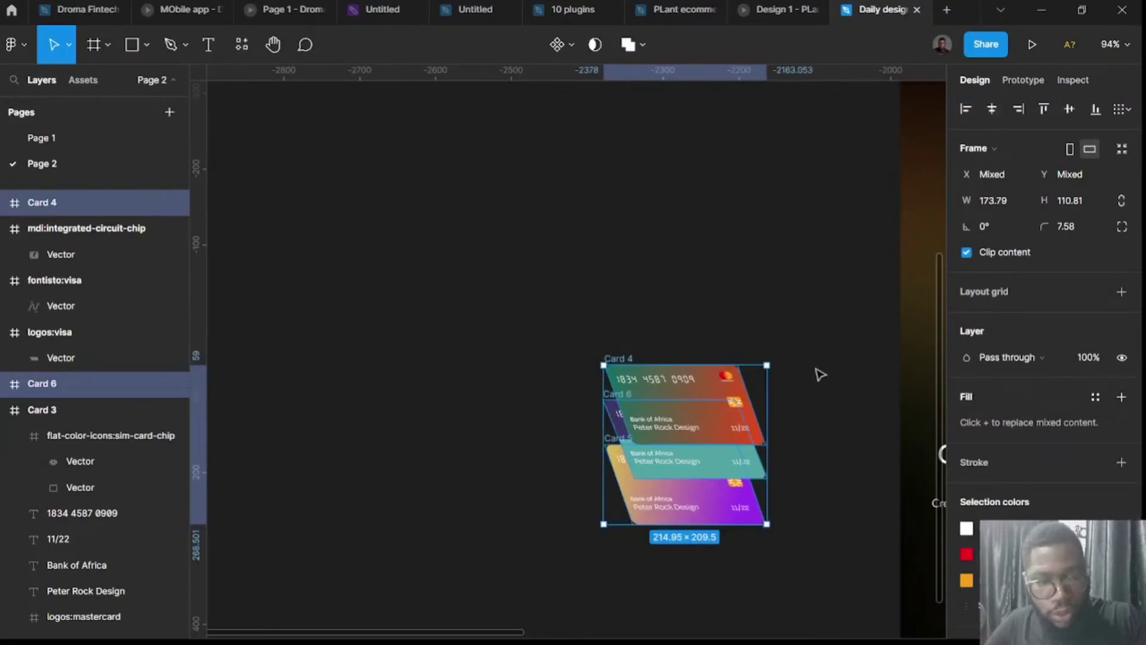
key(ctrl+g)
Place Group 3 inside the onboarding screen above the headline, centred horizontally.
scroll(799, 435, down, 3)
scroll(794, 435, right, 3)
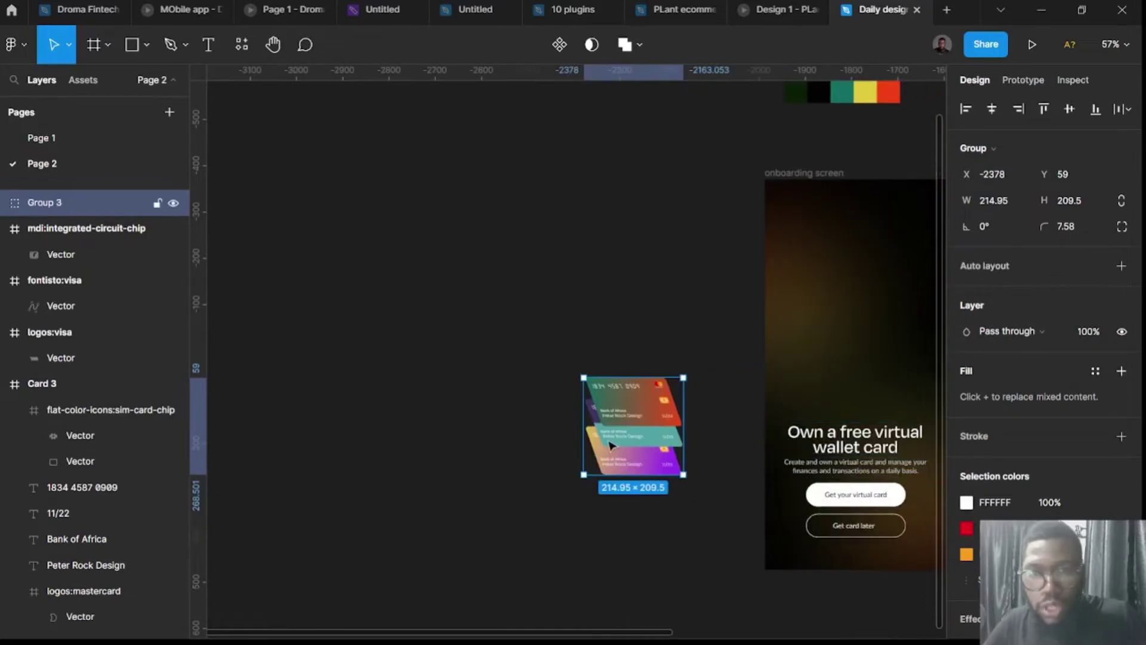
drag(655, 434, 886, 323)
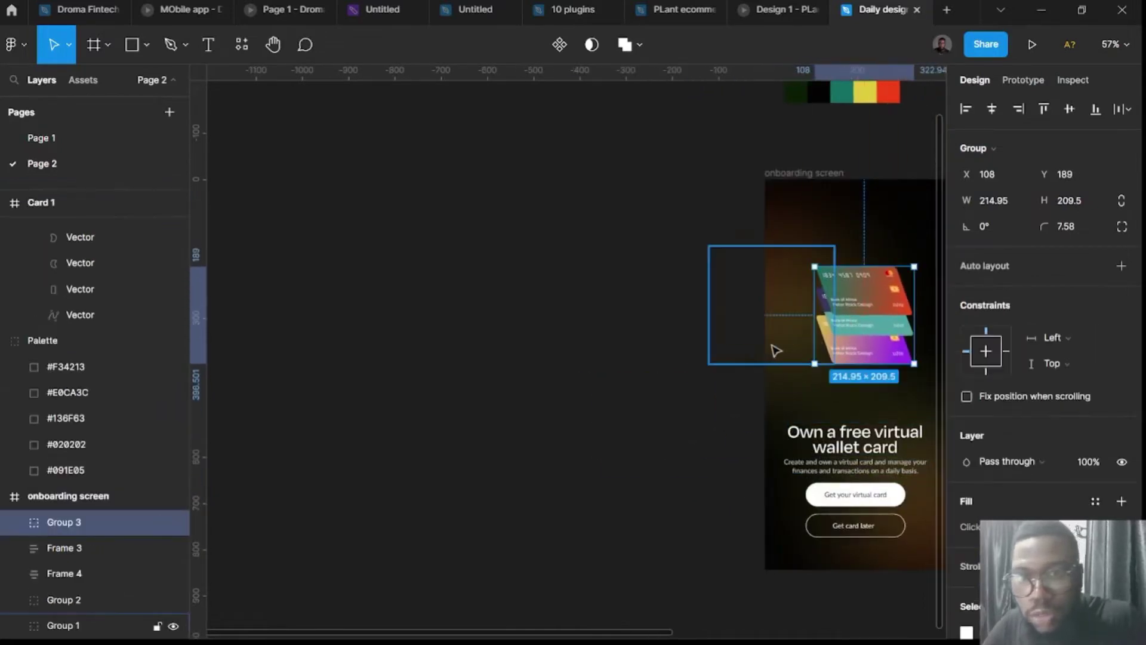
scroll(773, 345, right, 3)
scroll(755, 349, right, 3)
scroll(642, 312, up, 5)
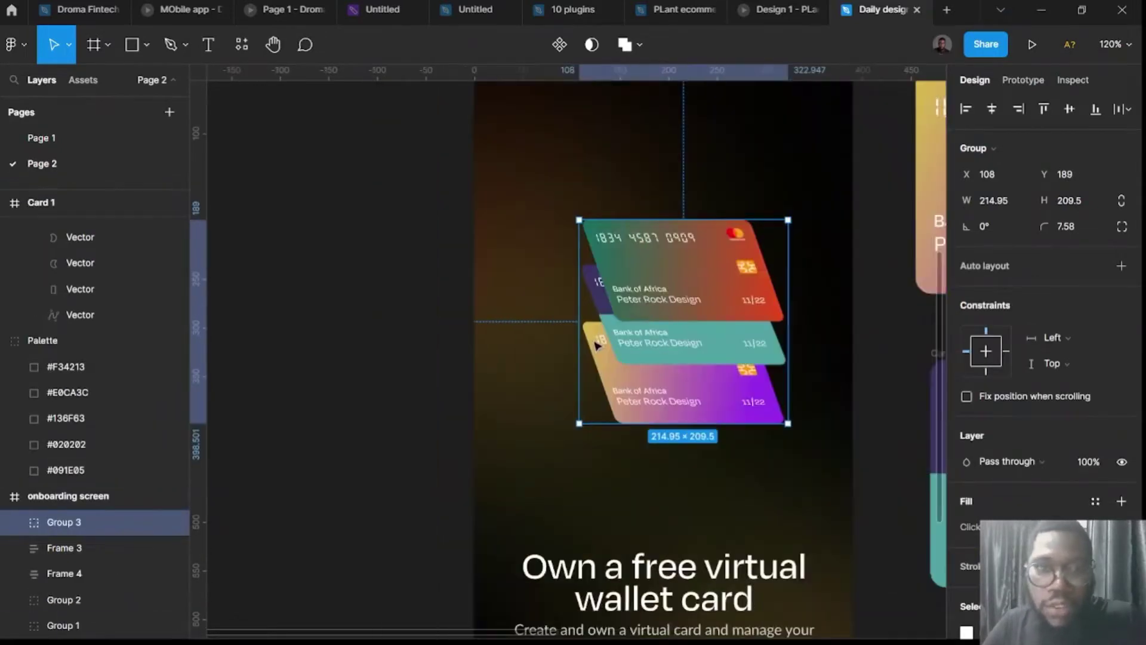
drag(754, 336, 753, 336)
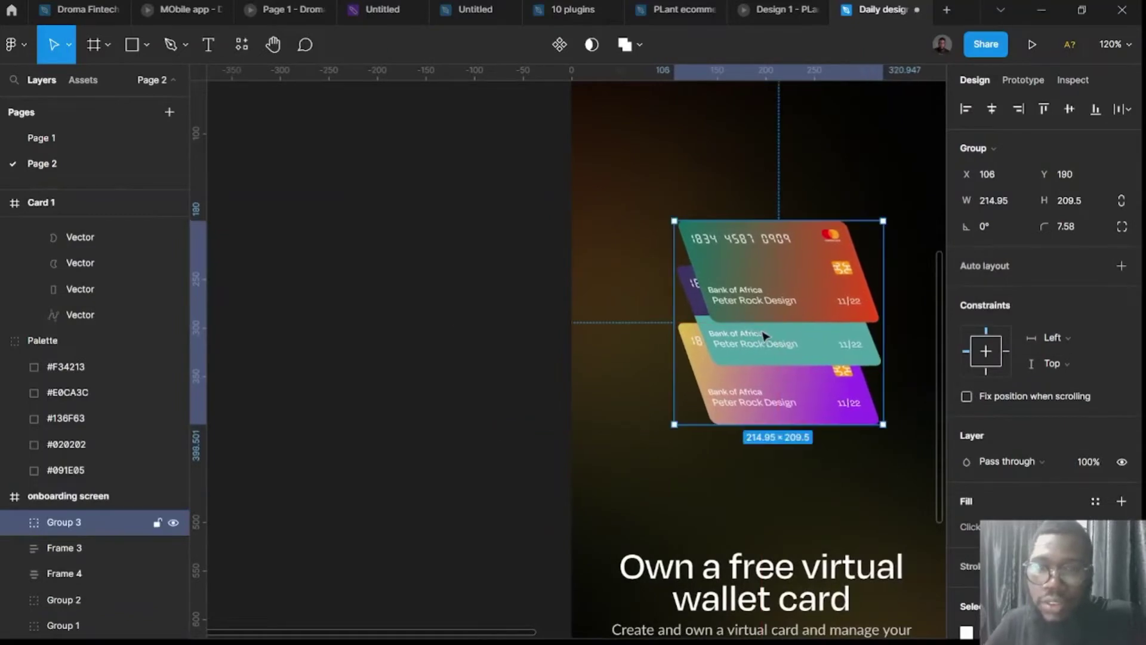
scroll(731, 267, right, 3)
drag(609, 322, 591, 326)
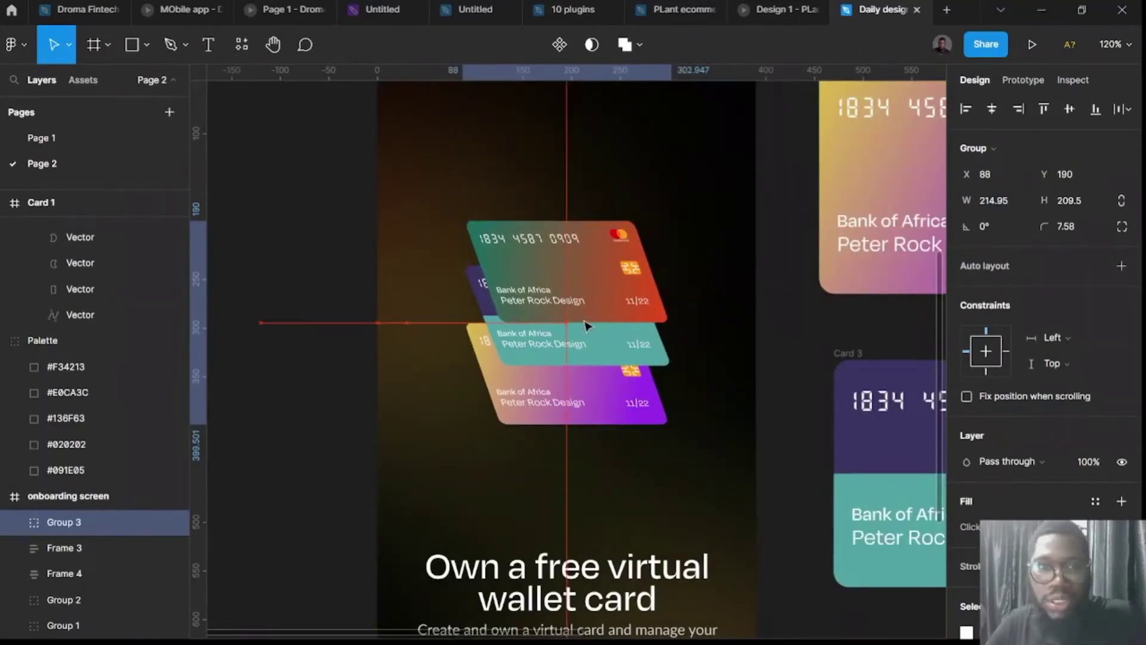
scroll(432, 392, left, 5)
scroll(435, 389, down, 5)
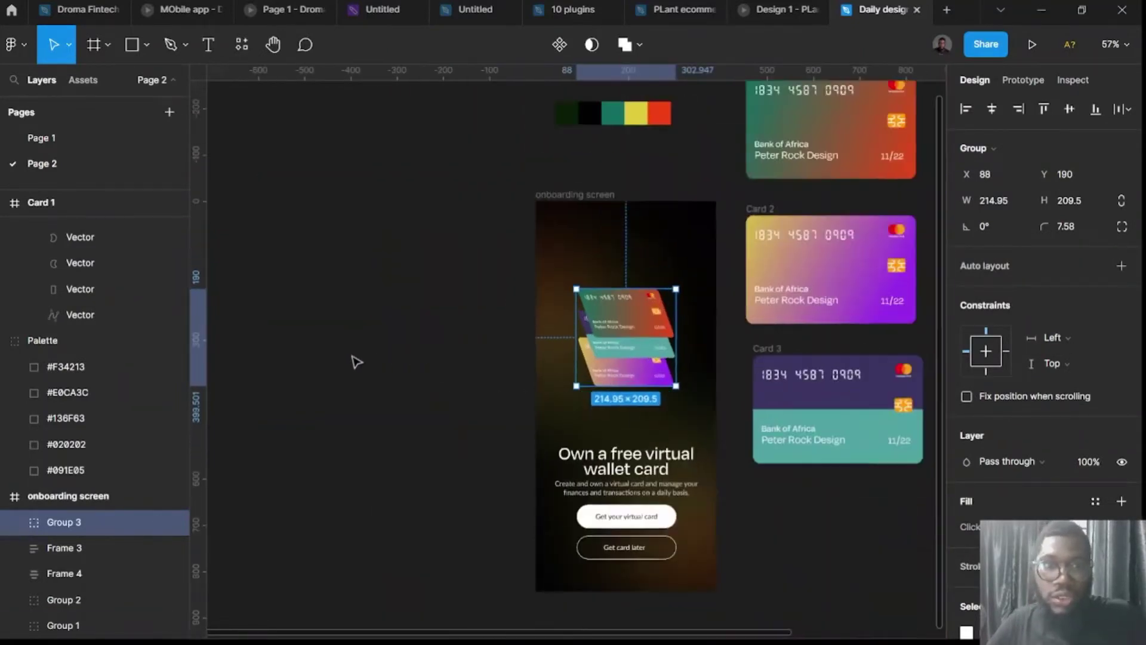
scroll(353, 361, up, 1)
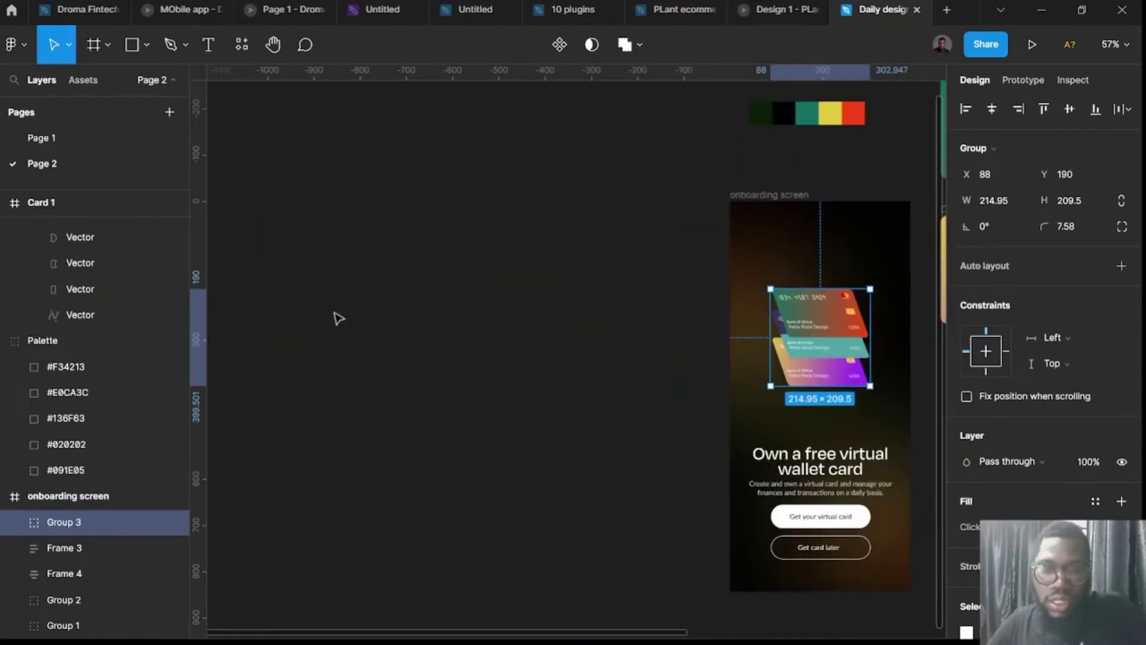
Draw a four-point zigzag line with the pen, then delete it.
key(p)
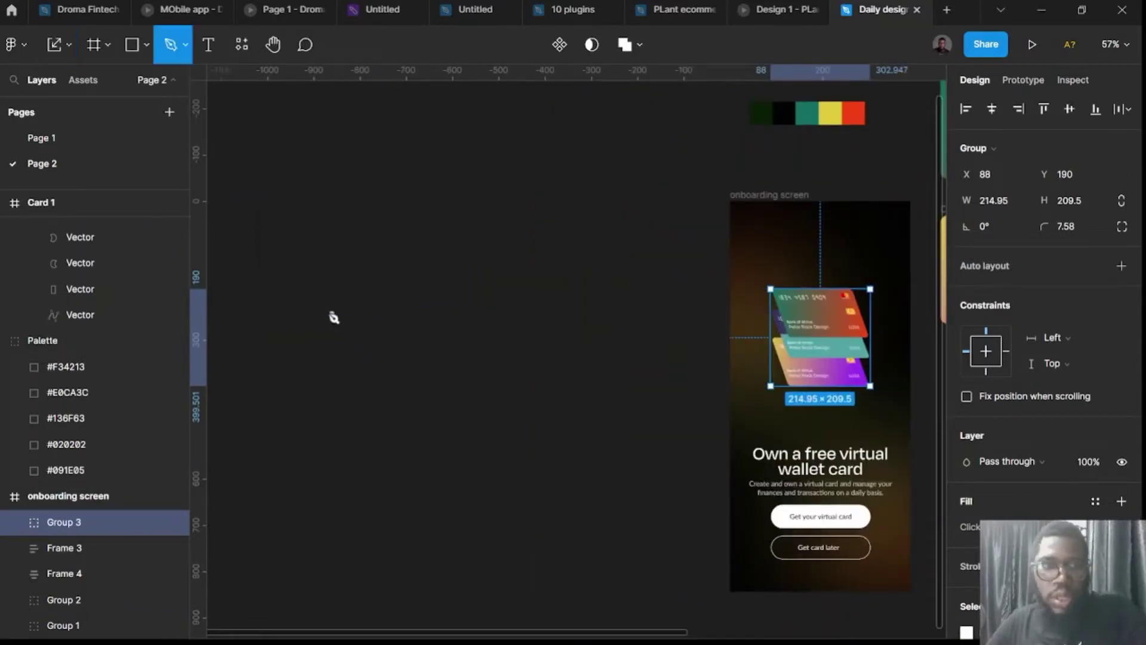
click(301, 308)
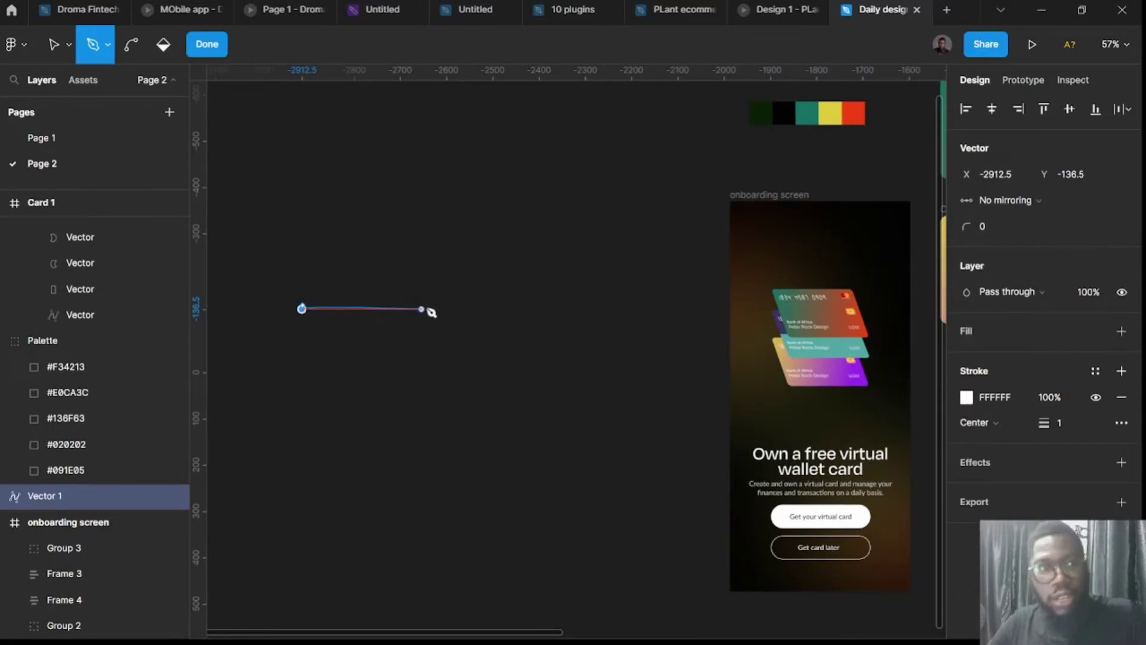
click(432, 296)
click(513, 369)
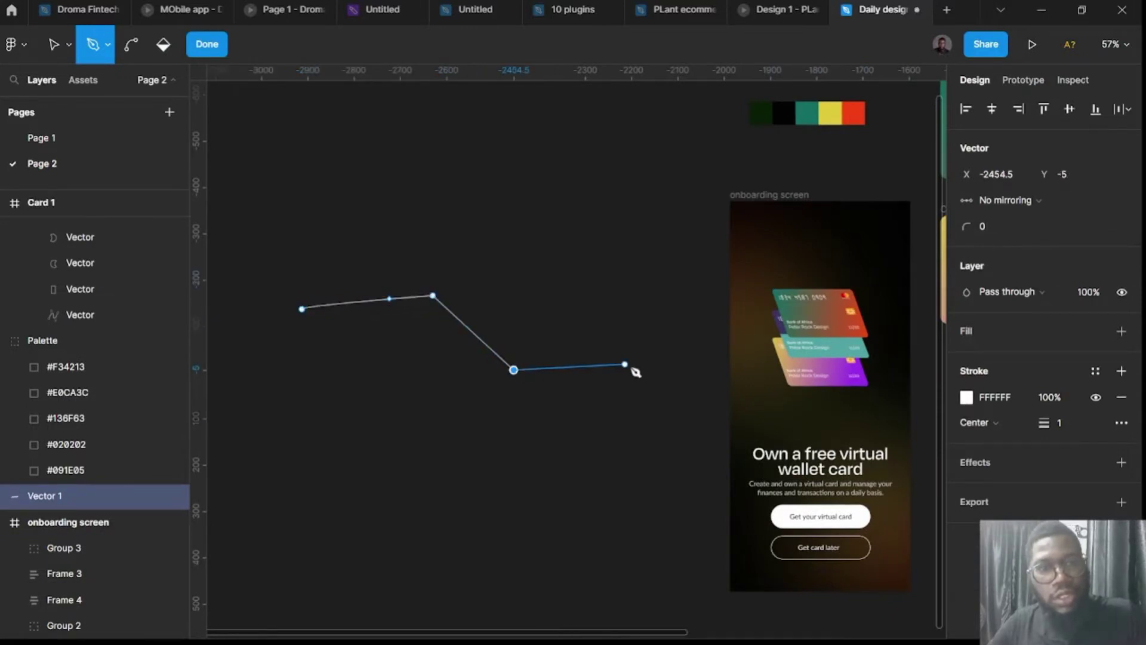
click(653, 356)
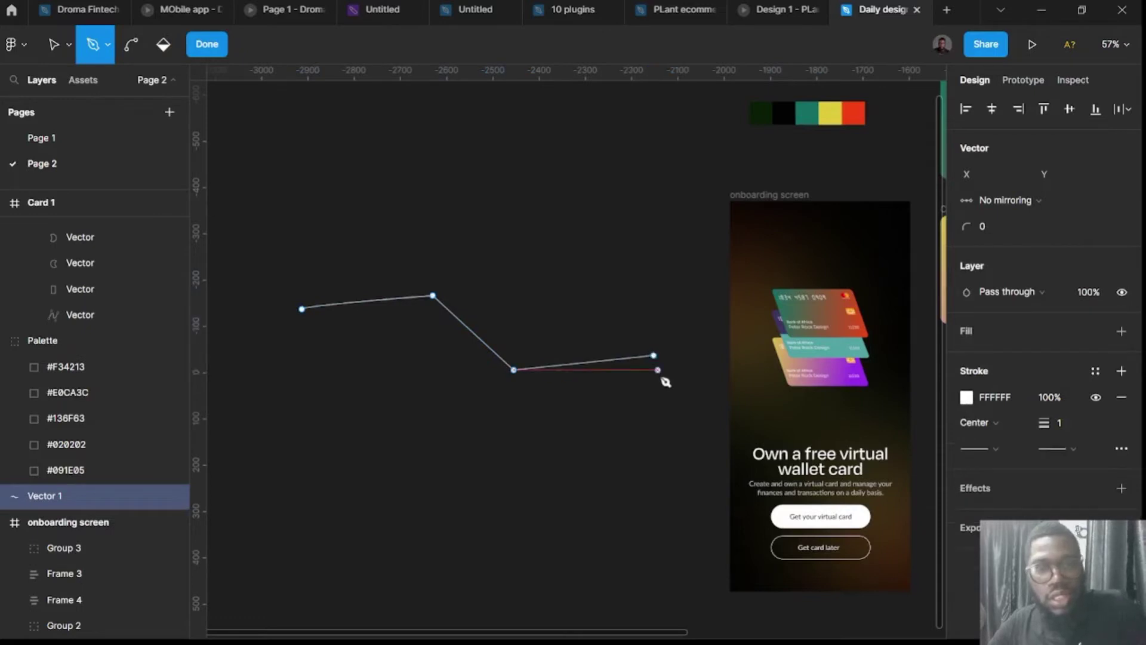
key(Escape)
double_click(566, 366)
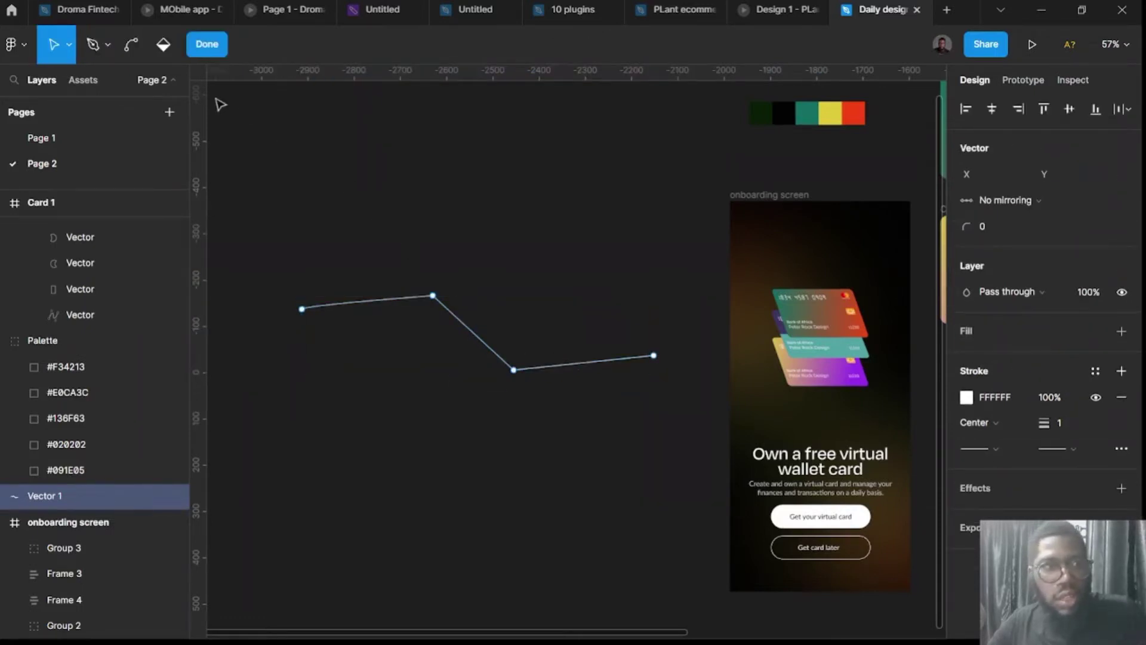
key(Escape)
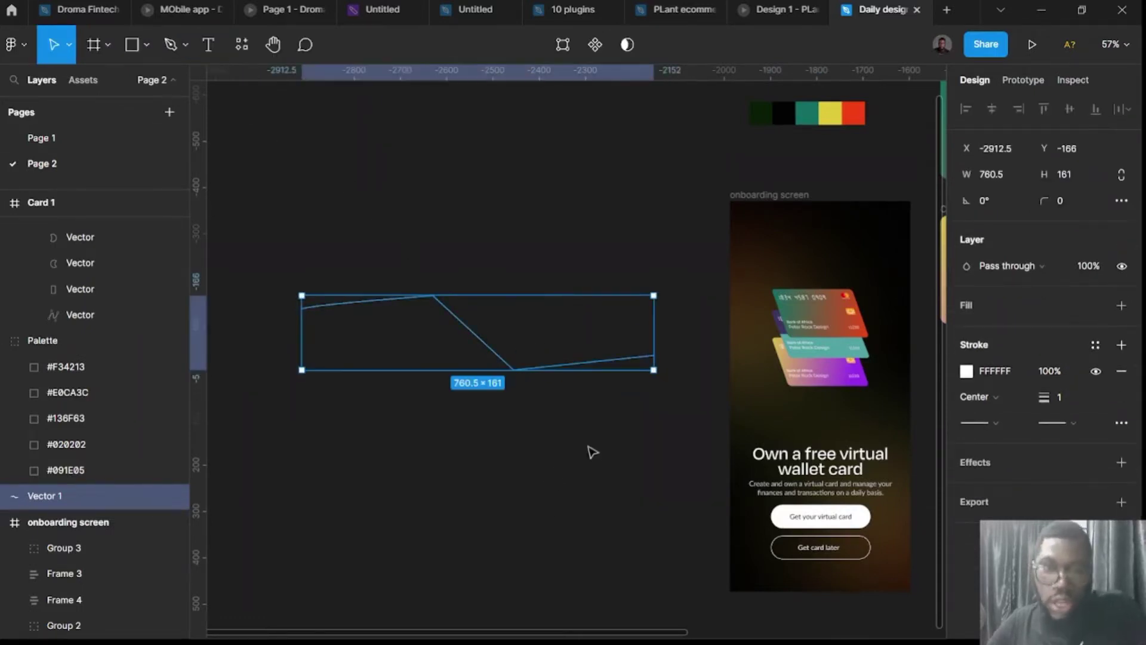
key(Delete)
Redraw the four-point zigzag as a white 801×236 line left of the screen.
key(p)
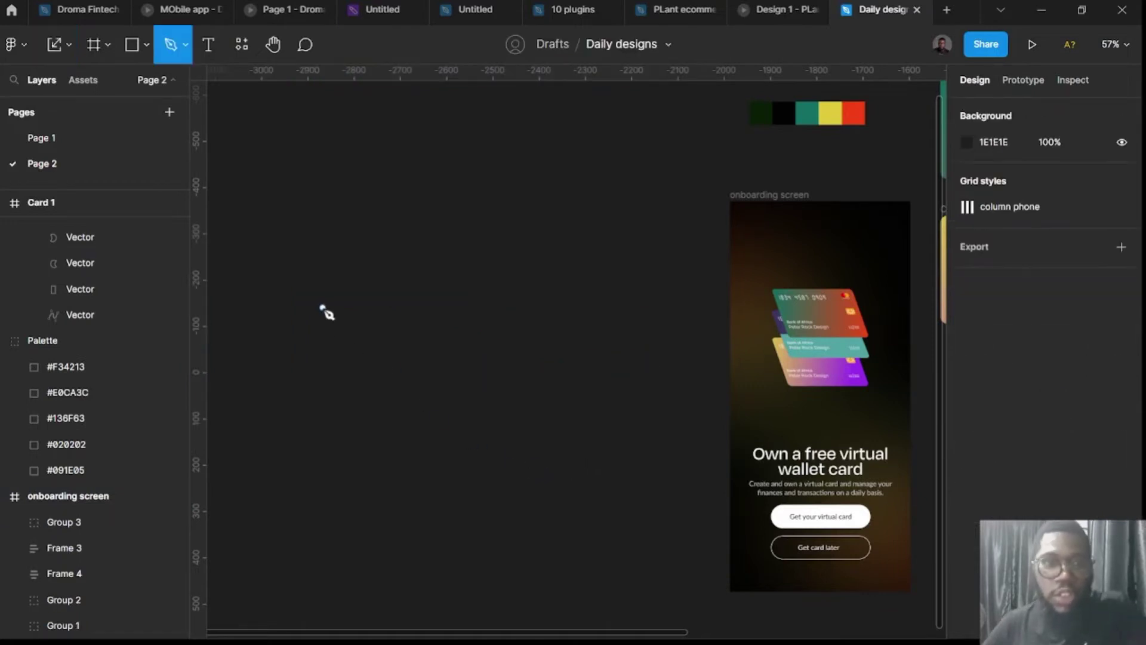
click(307, 300)
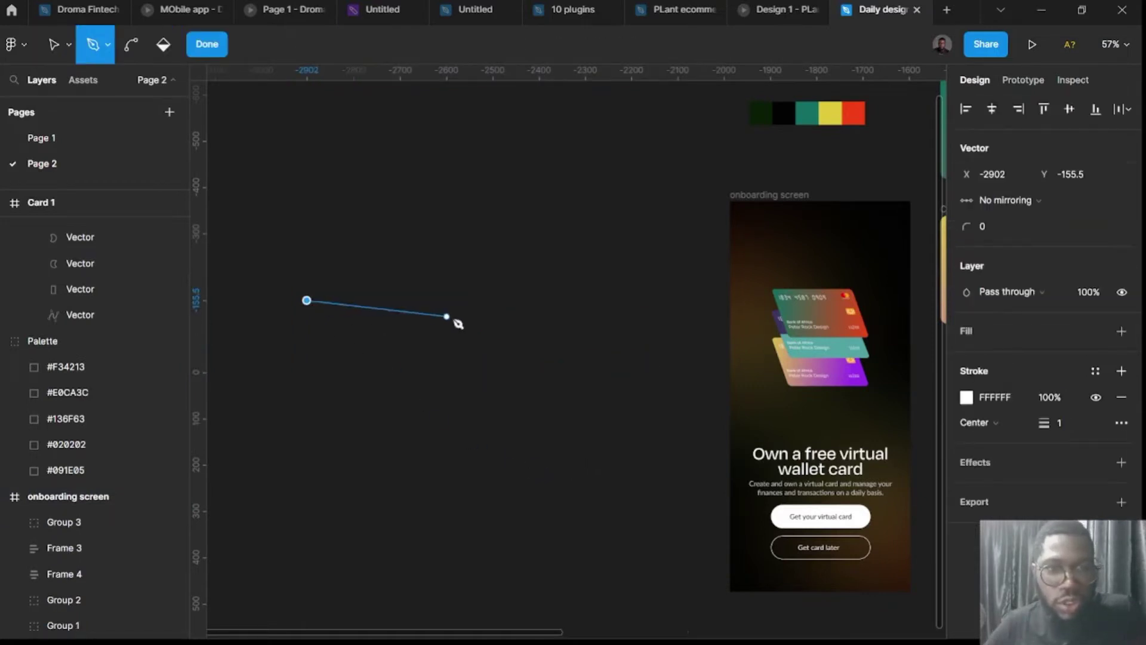
drag(457, 317, 466, 328)
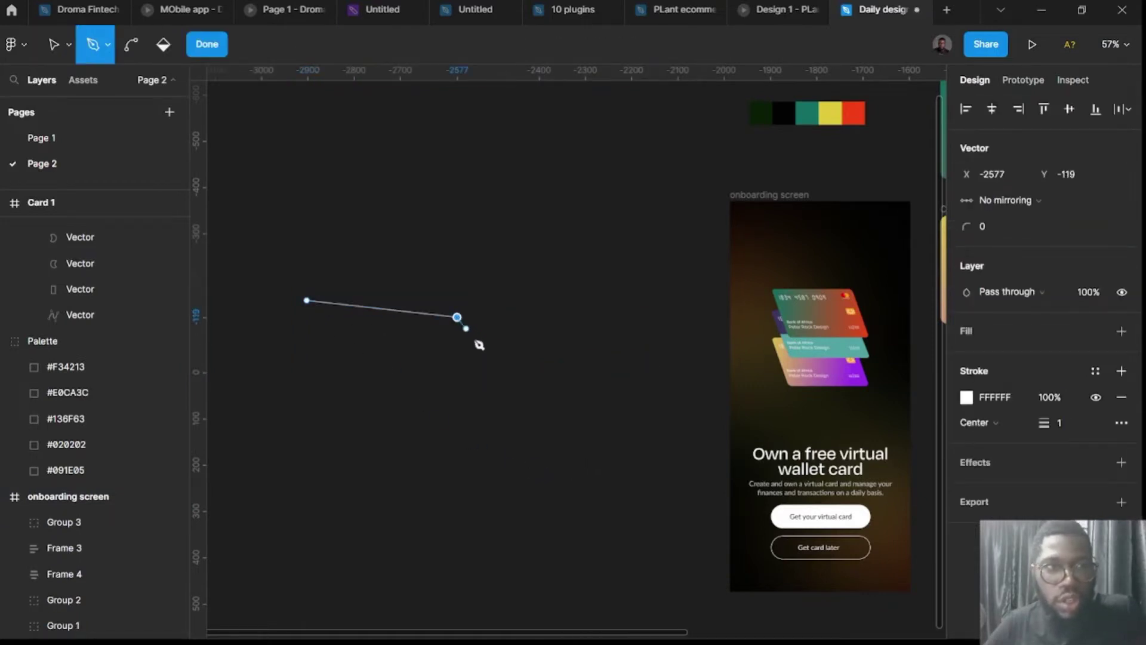
click(542, 409)
click(677, 406)
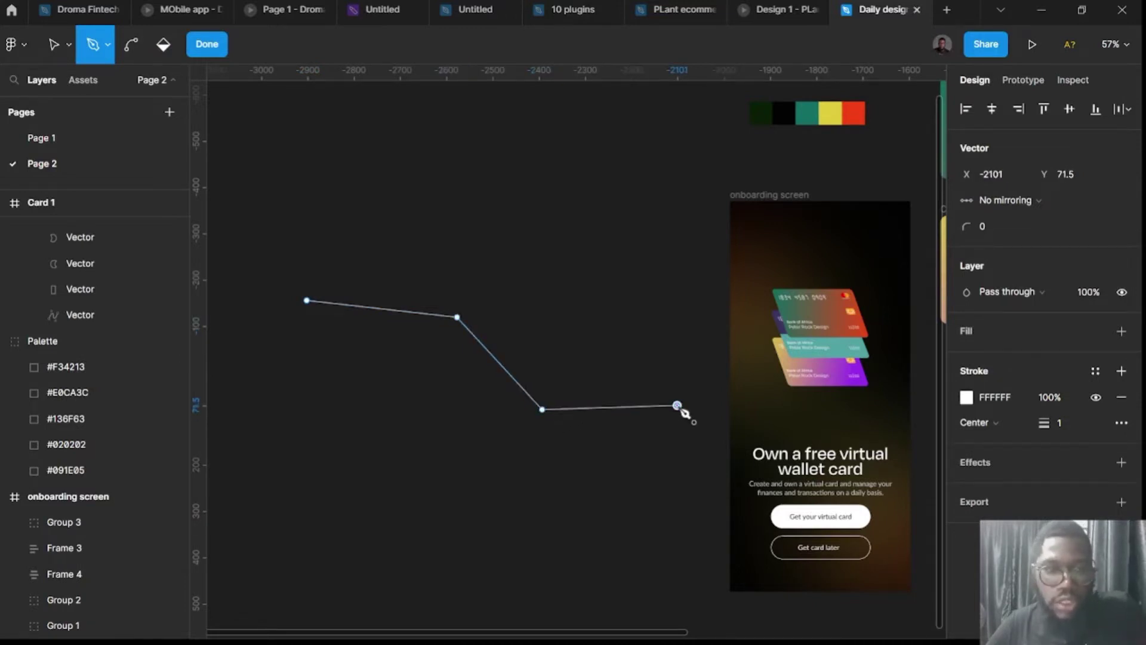
key(Escape)
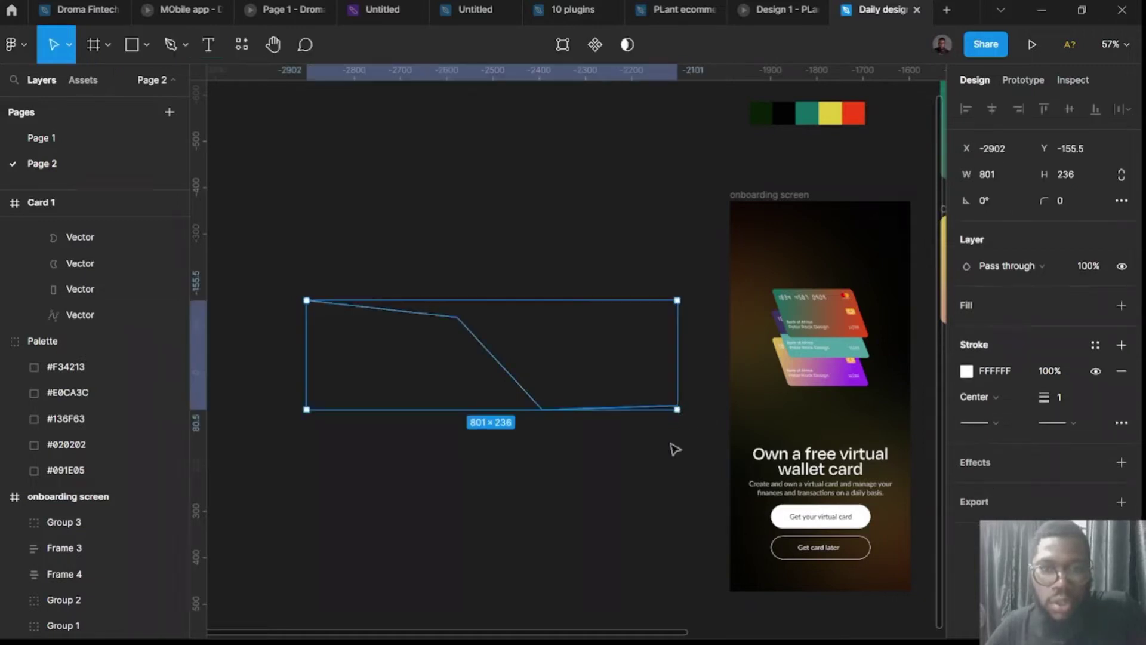
click(563, 513)
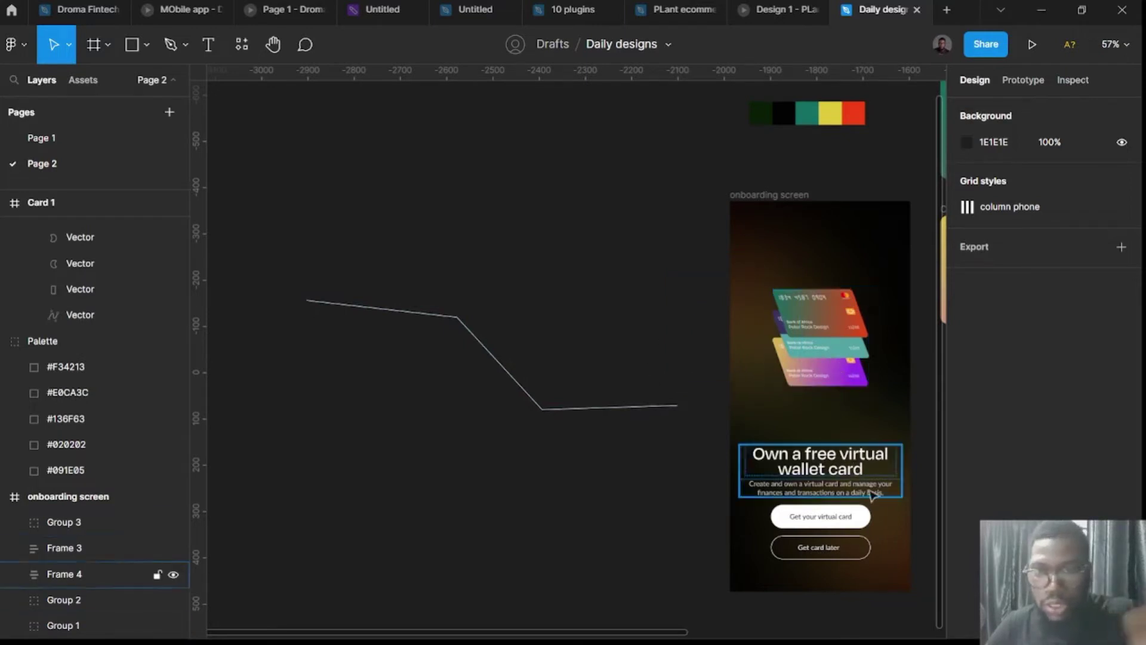
Bend both zigzag corners into smooth curves, forming an 801×259.38 S-shaped wave.
double_click(472, 338)
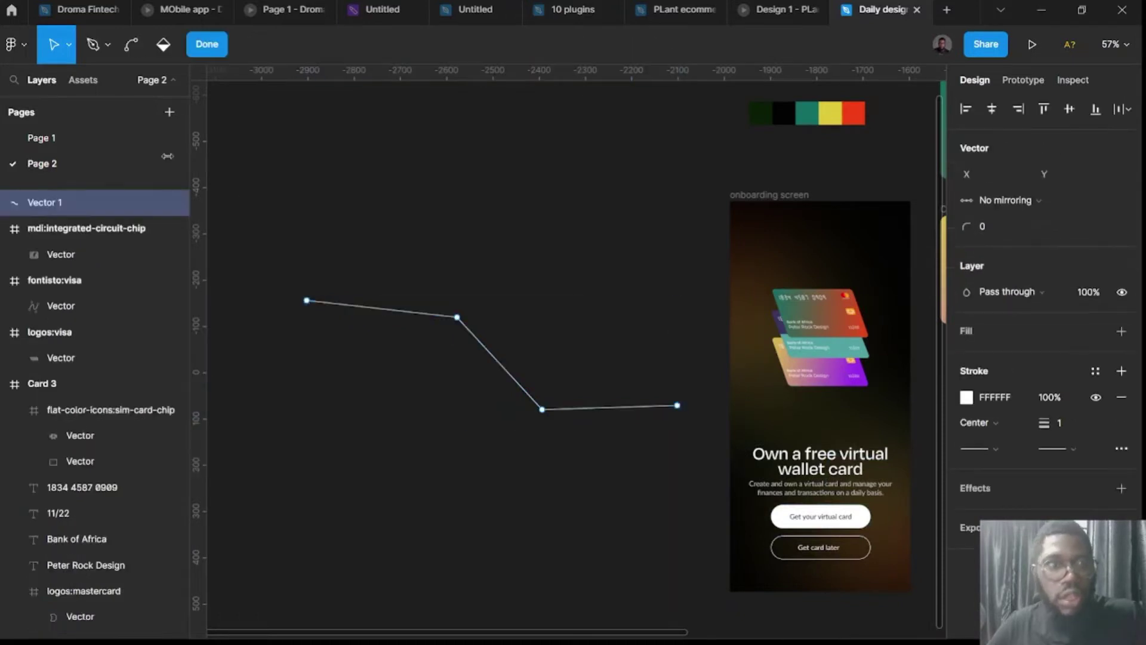
click(132, 48)
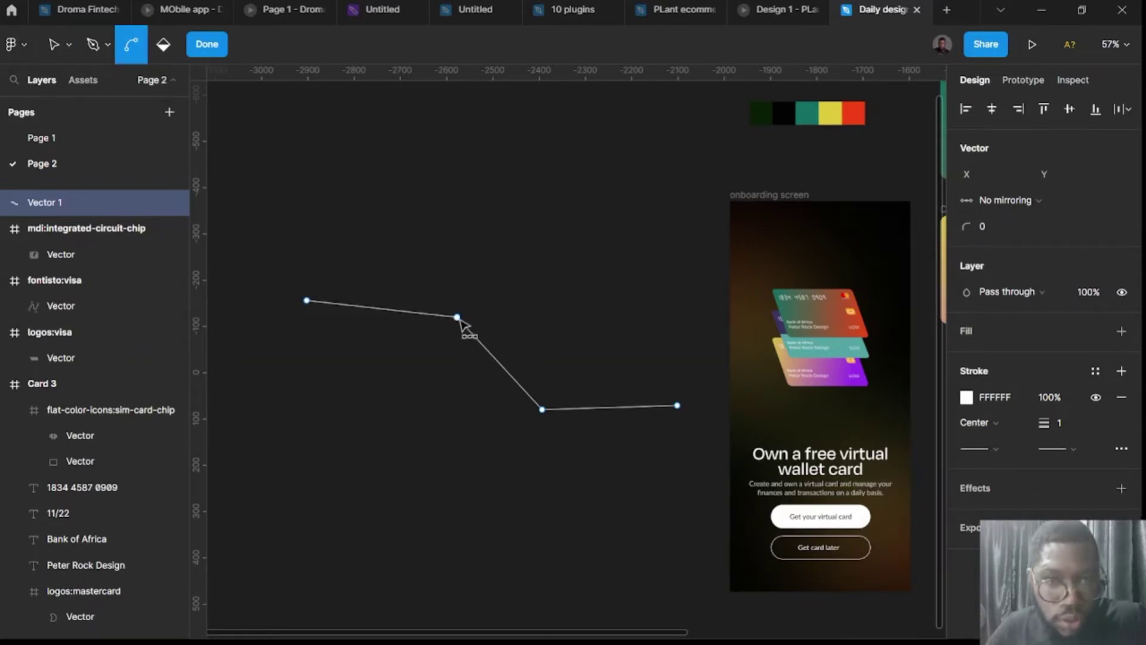
drag(458, 317, 468, 341)
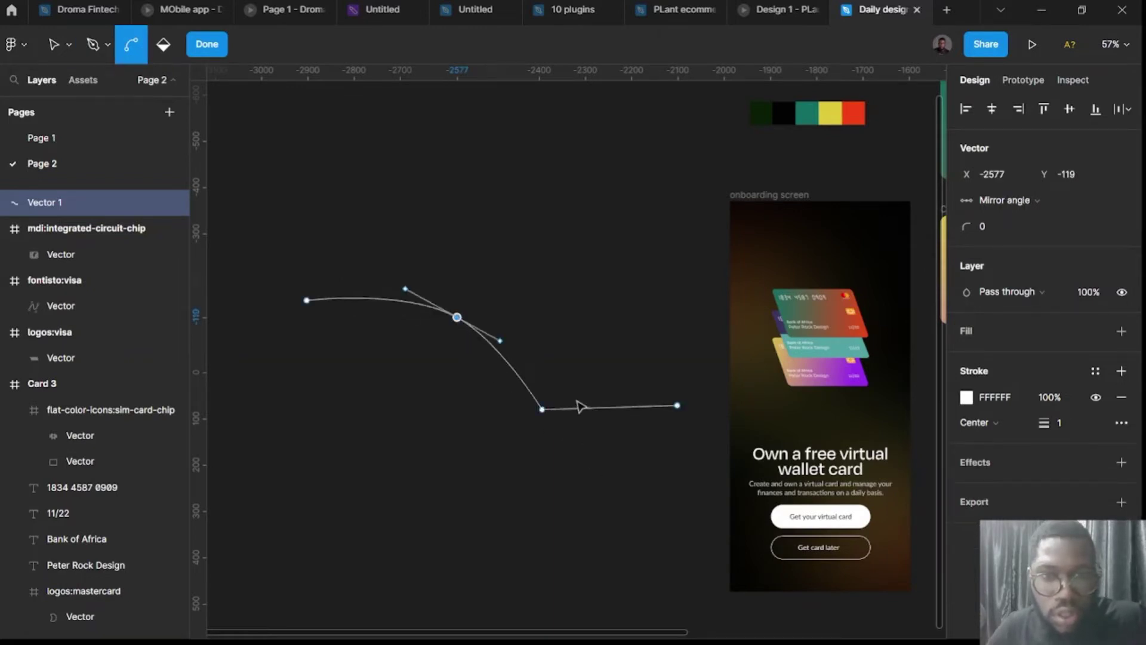
drag(543, 409, 590, 430)
click(474, 452)
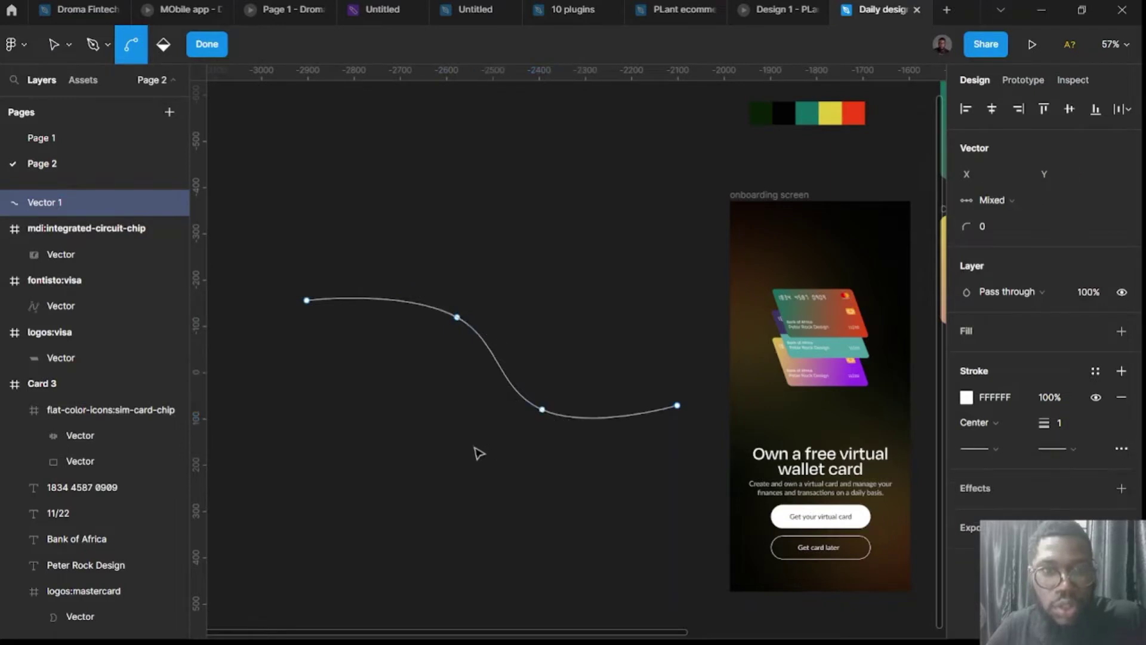
Alt-drag the wave downward to create a parallel copy below it.
click(473, 453)
click(519, 401)
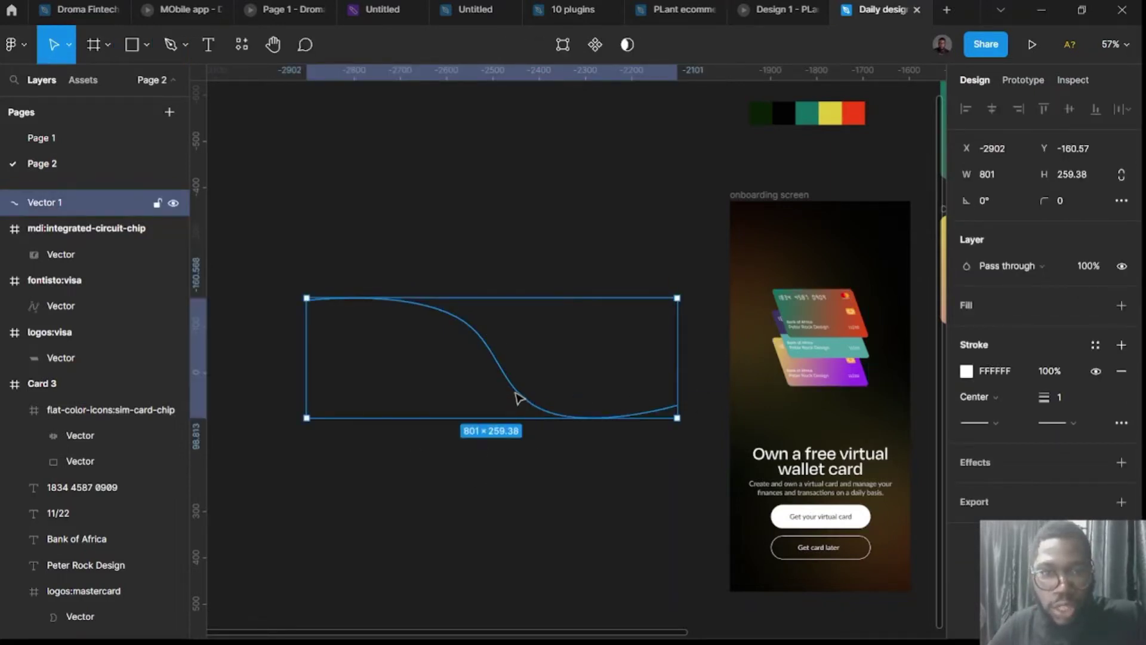
drag(517, 396, 495, 608)
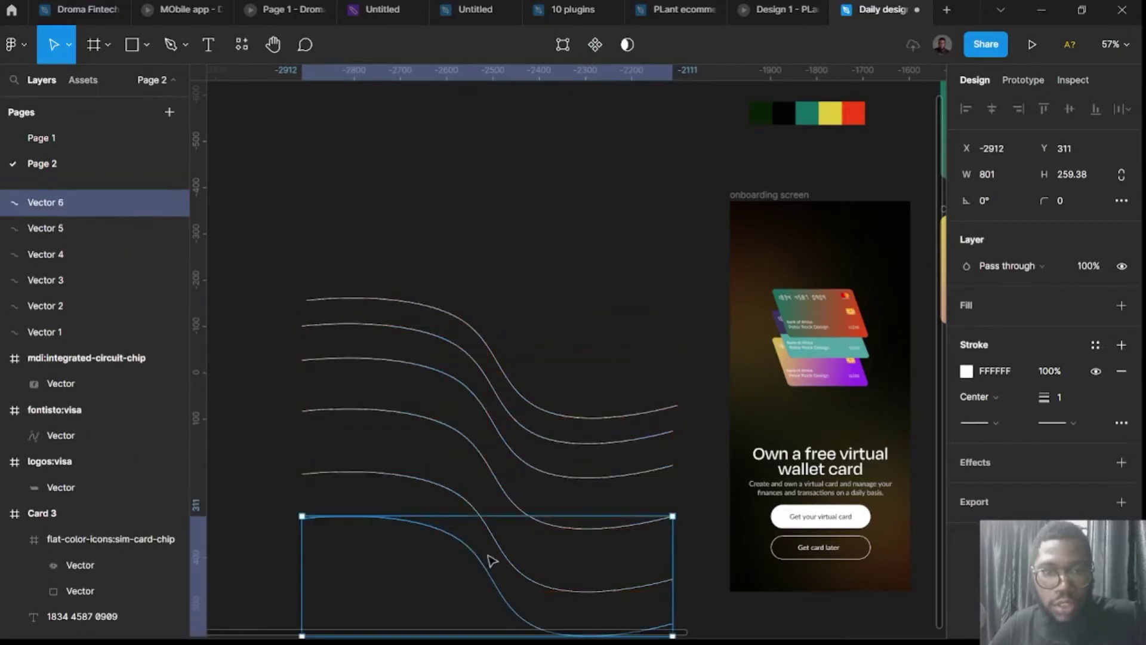
Add a seventh wave copy, select all seven lines and tidy them into one column.
scroll(491, 558, down, 3)
drag(500, 445, 512, 484)
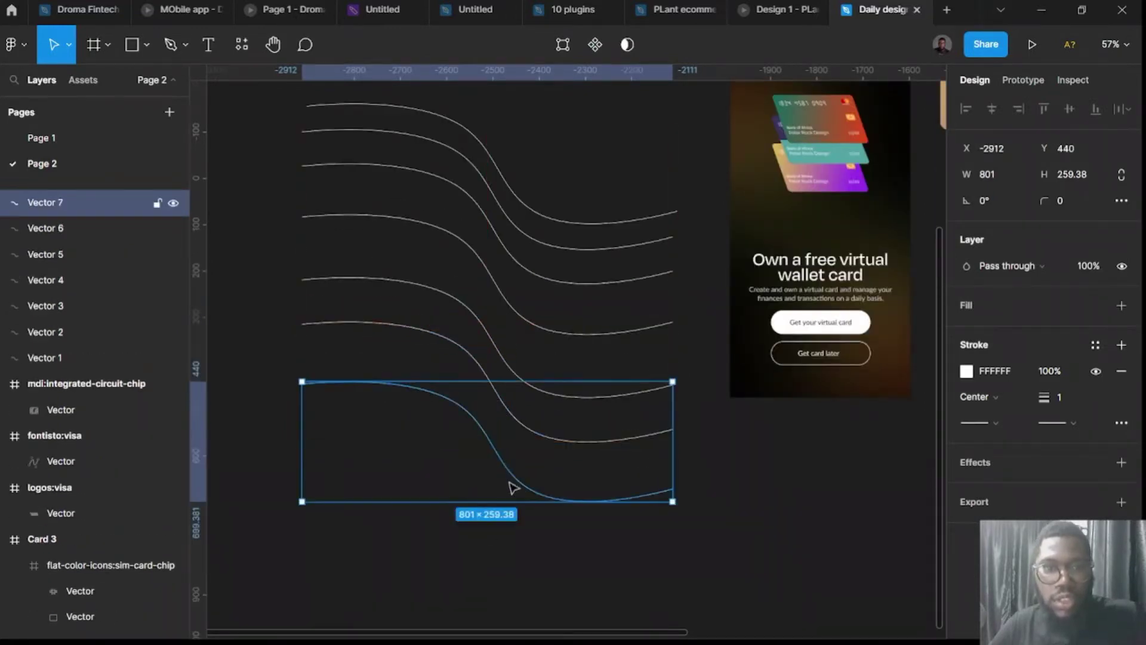
click(567, 563)
drag(624, 567, 397, 168)
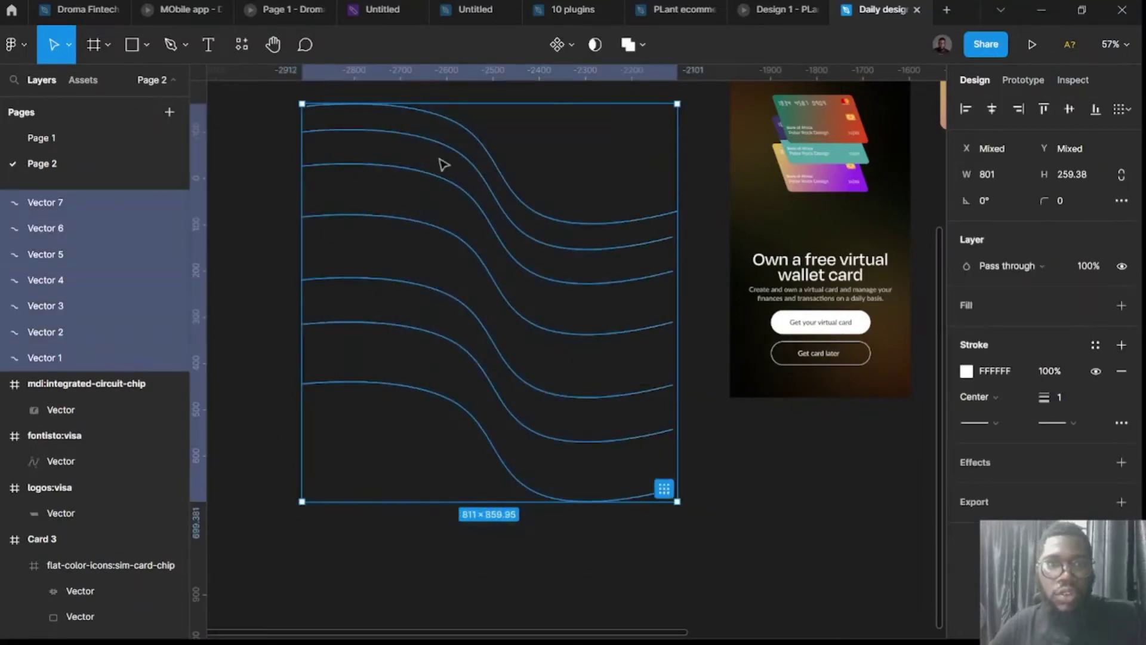
click(1119, 108)
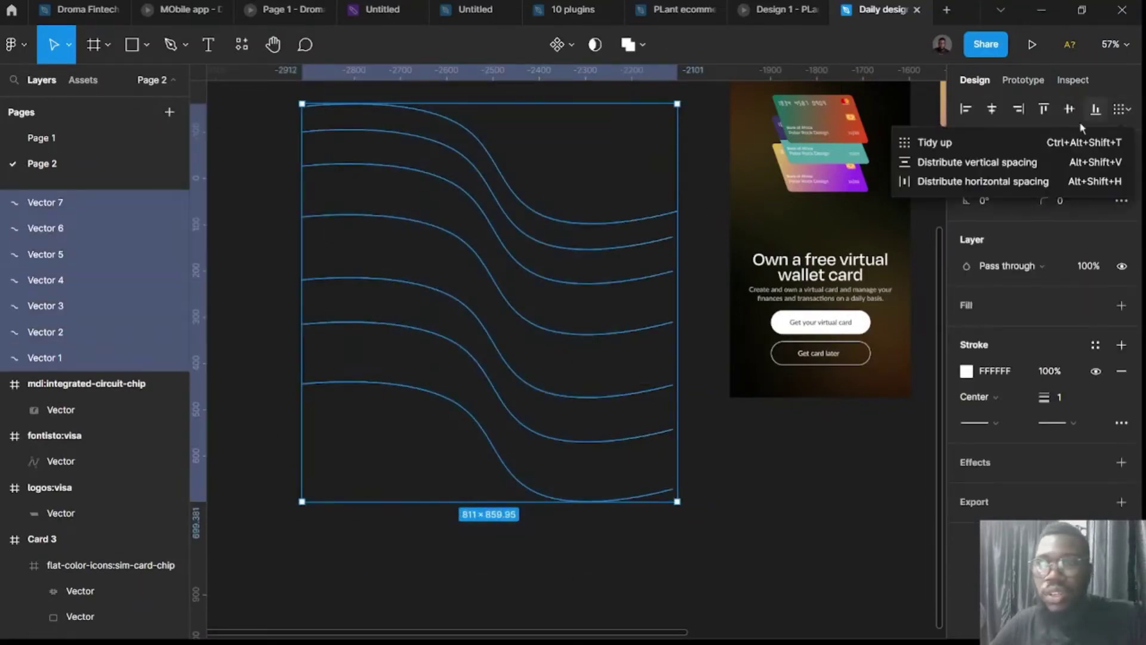
click(957, 142)
click(991, 109)
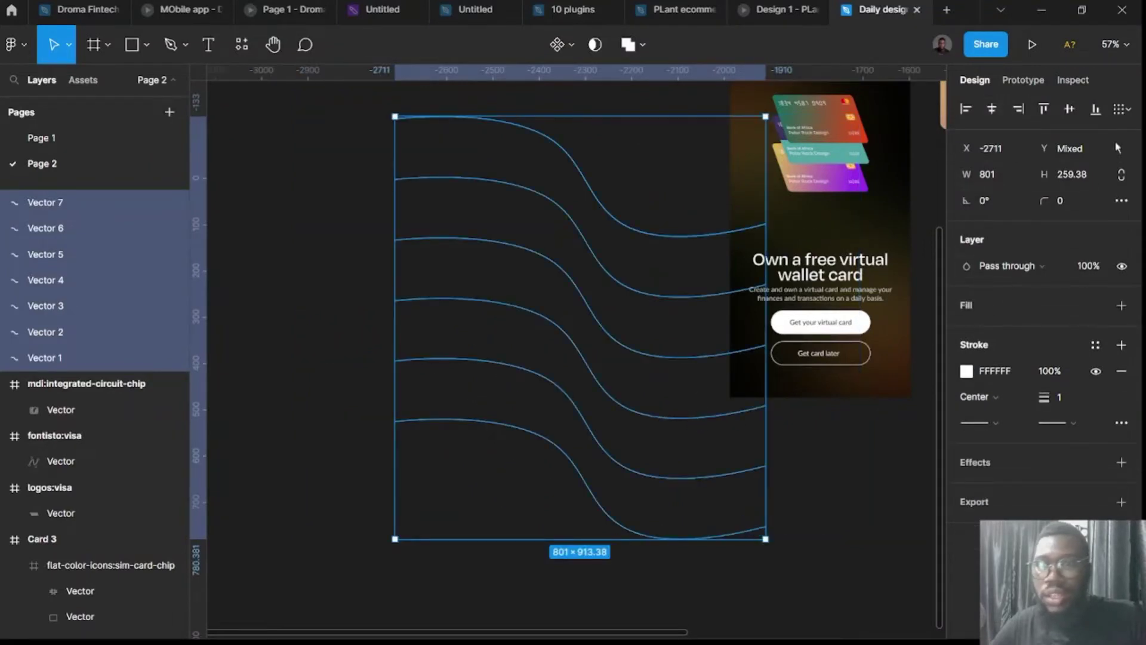
Distribute the curves vertically, drag spacing down to about -246, and group them as Group 4.
click(1122, 109)
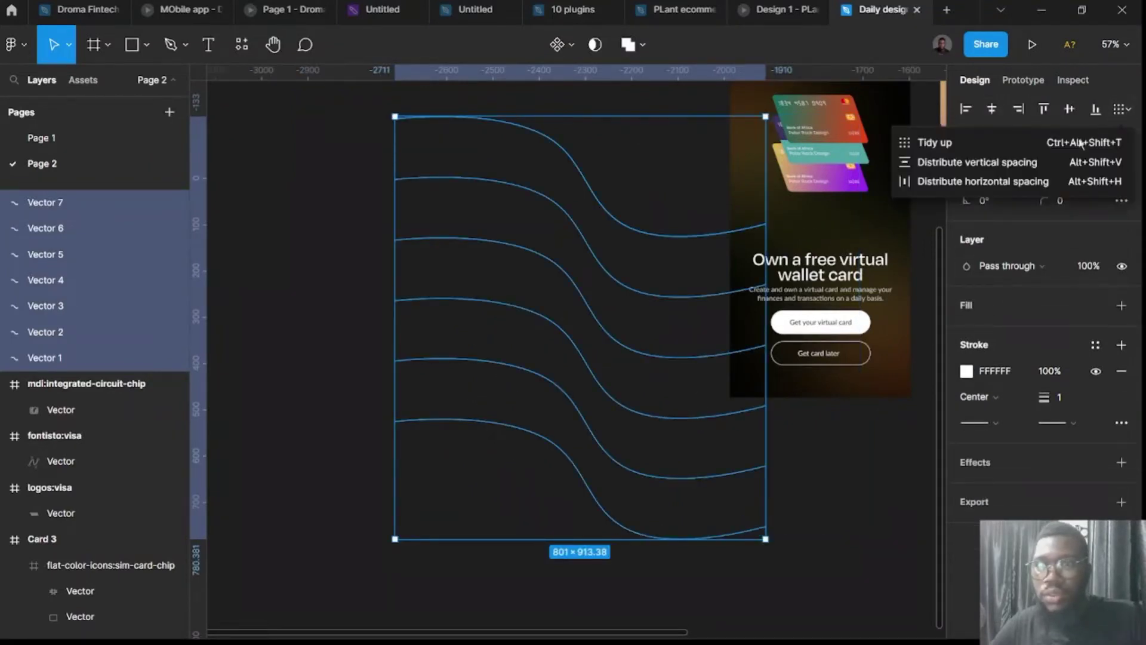
click(994, 164)
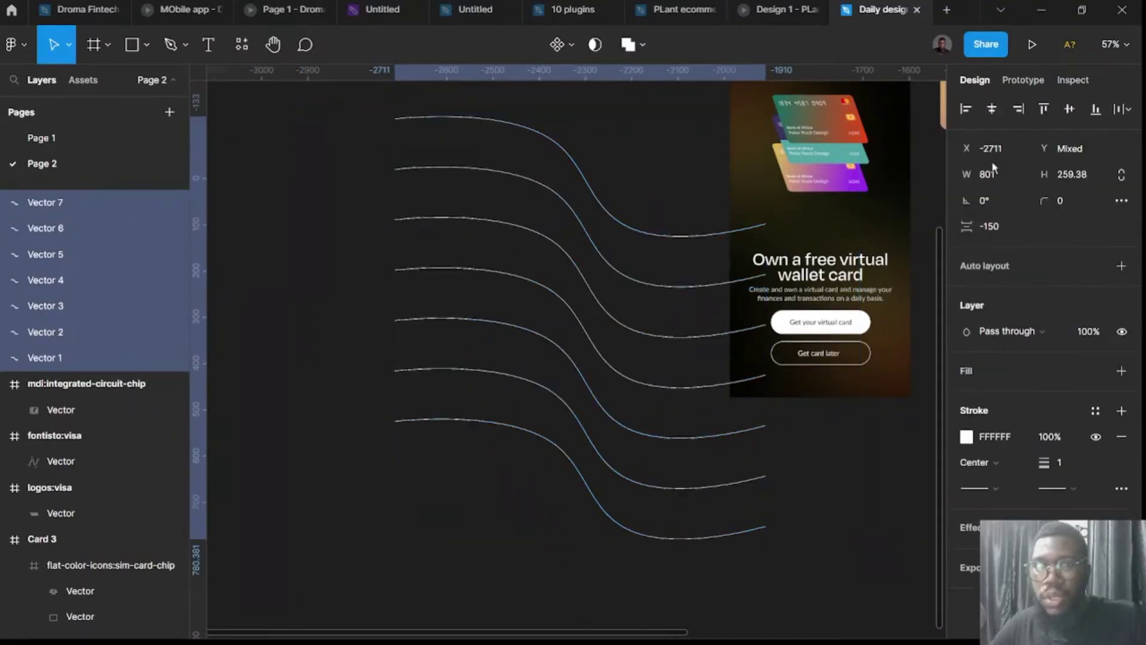
click(988, 229)
text(10)
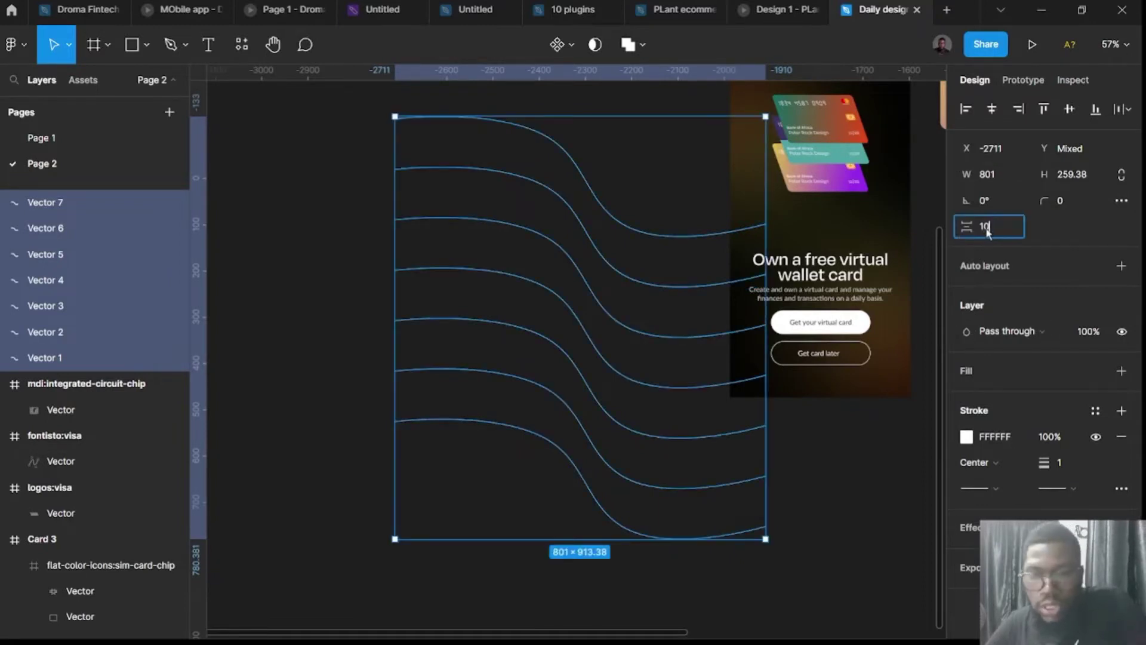
key(Return)
drag(967, 226, 555, 230)
key(ctrl+g)
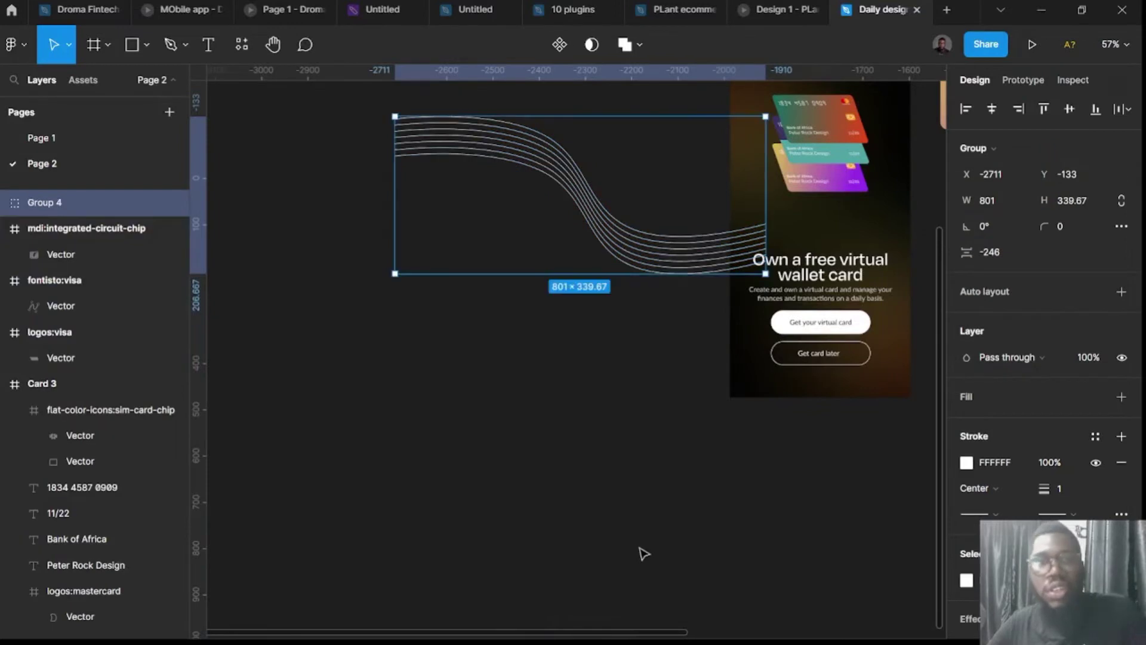
Move the curve group into the onboarding screen and send it behind the card stack.
scroll(640, 550, right, 3)
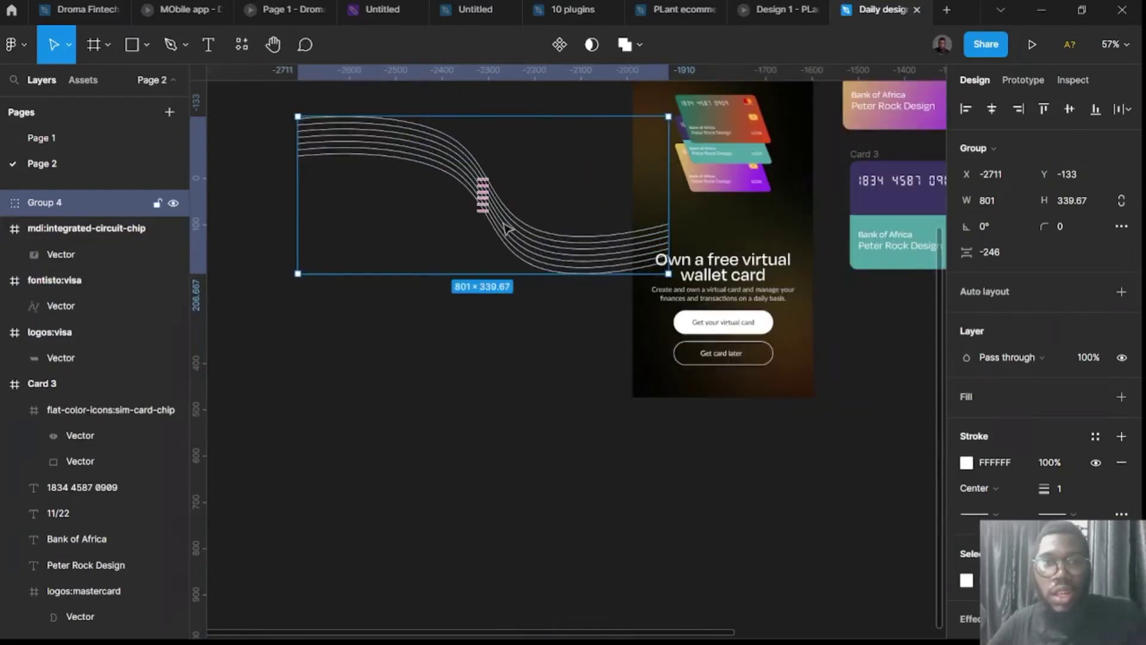
drag(505, 229, 698, 150)
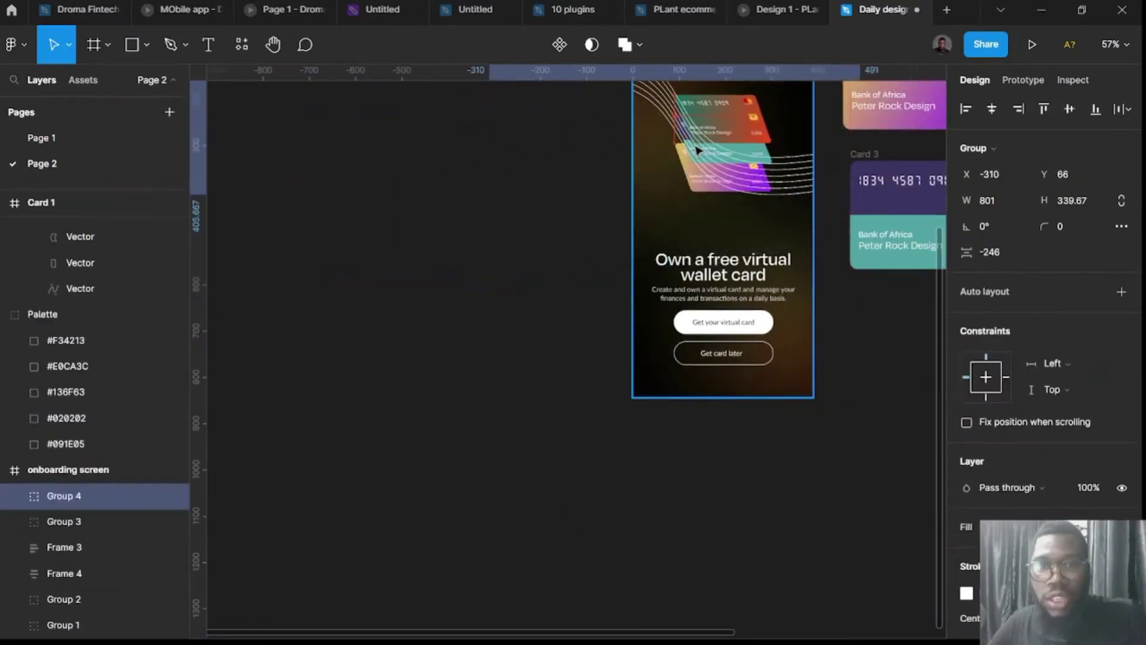
scroll(656, 197, right, 4)
scroll(632, 311, up, 4)
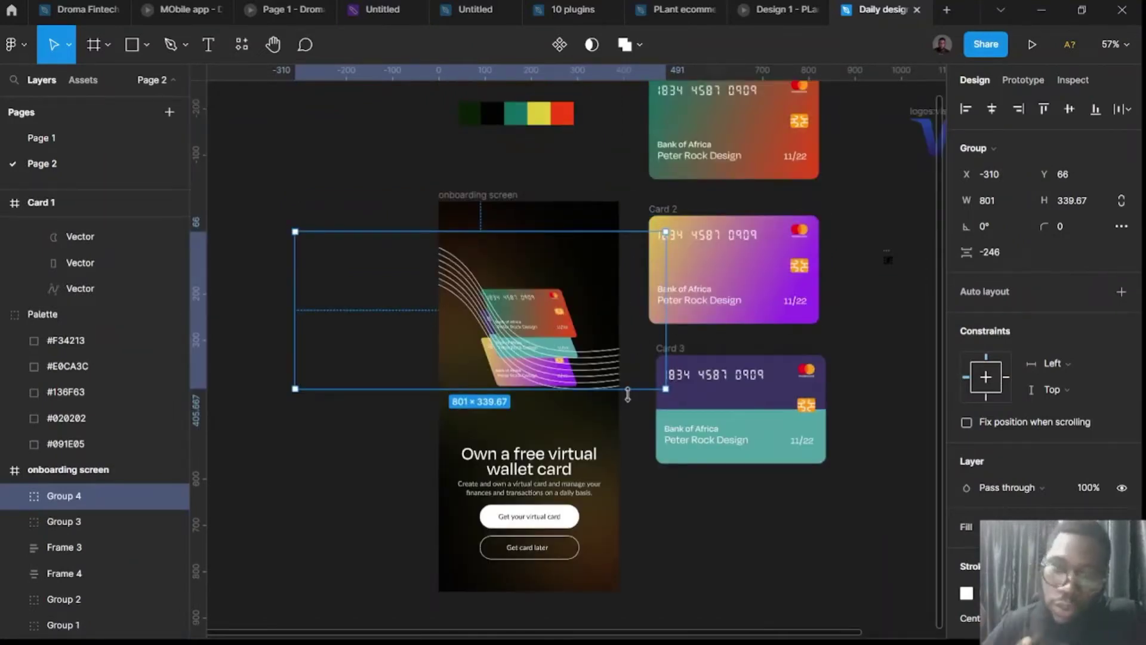
key(ctrl+bracketleft)
key(ctrl+bracketleft)
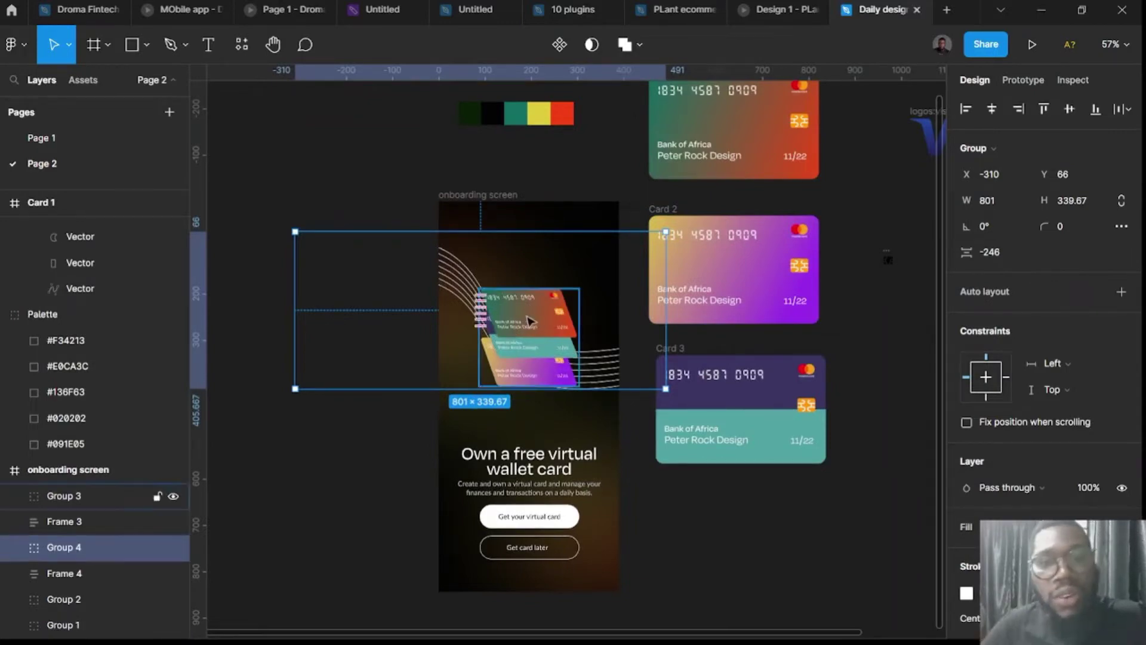
scroll(453, 409, right, 3)
scroll(316, 457, up, 3)
scroll(422, 299, up, 5)
scroll(430, 217, up, 3)
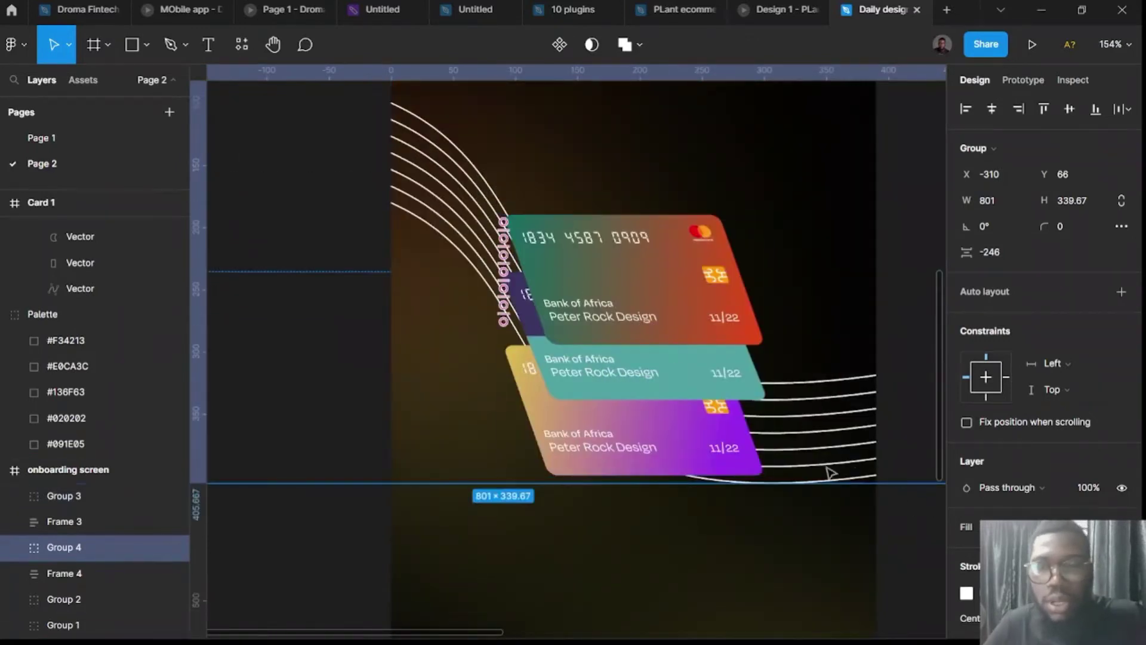
scroll(826, 470, right, 3)
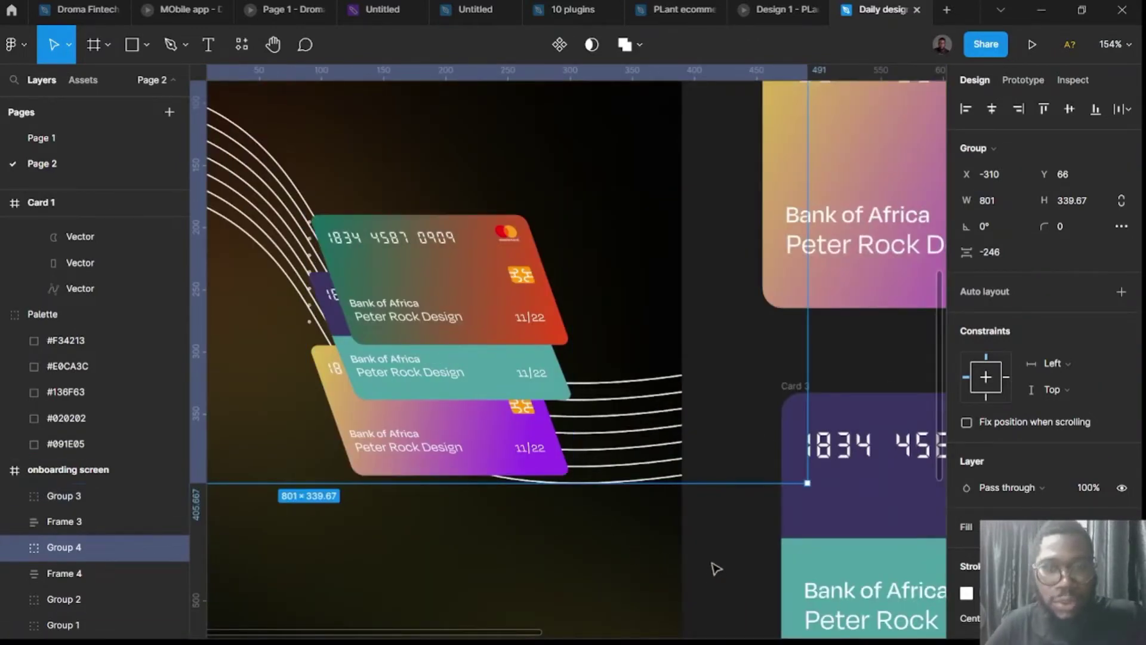
Set Group 4's white stroke opacity to 20%.
click(730, 574)
scroll(734, 573, down, 2)
scroll(736, 569, down, 3)
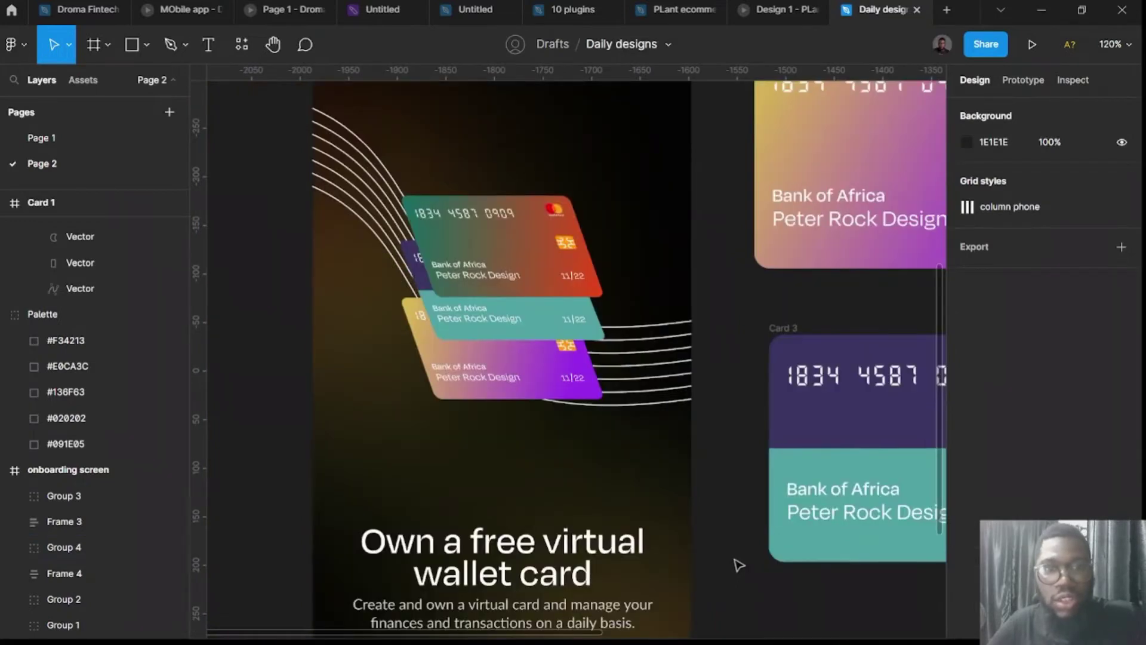
click(655, 374)
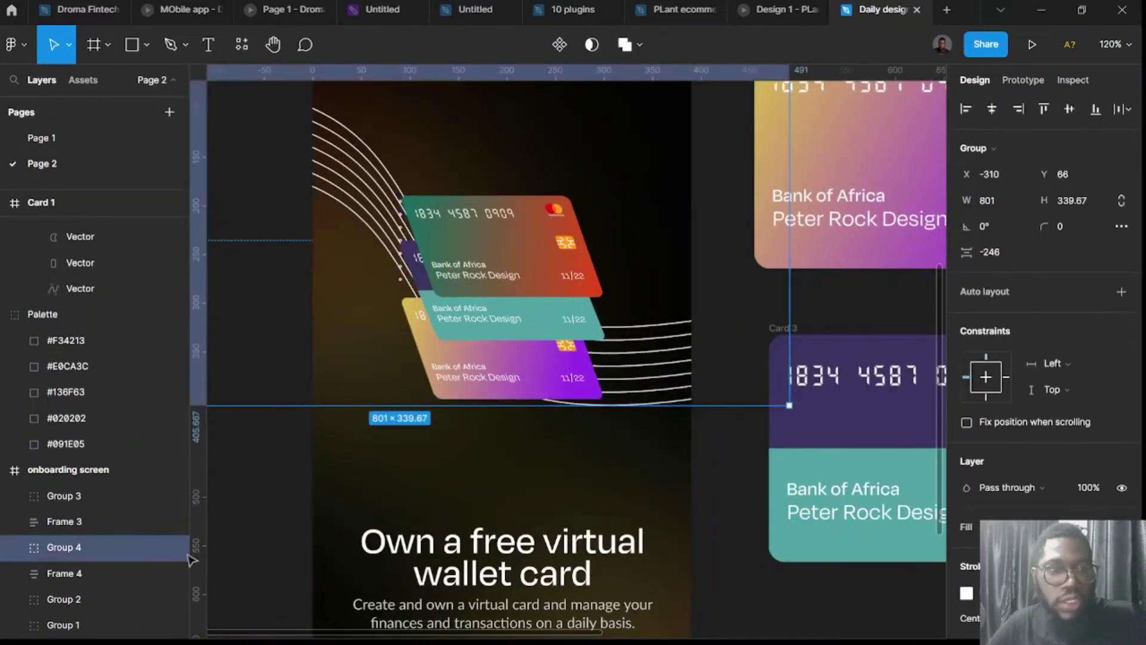
scroll(1050, 496, down, 3)
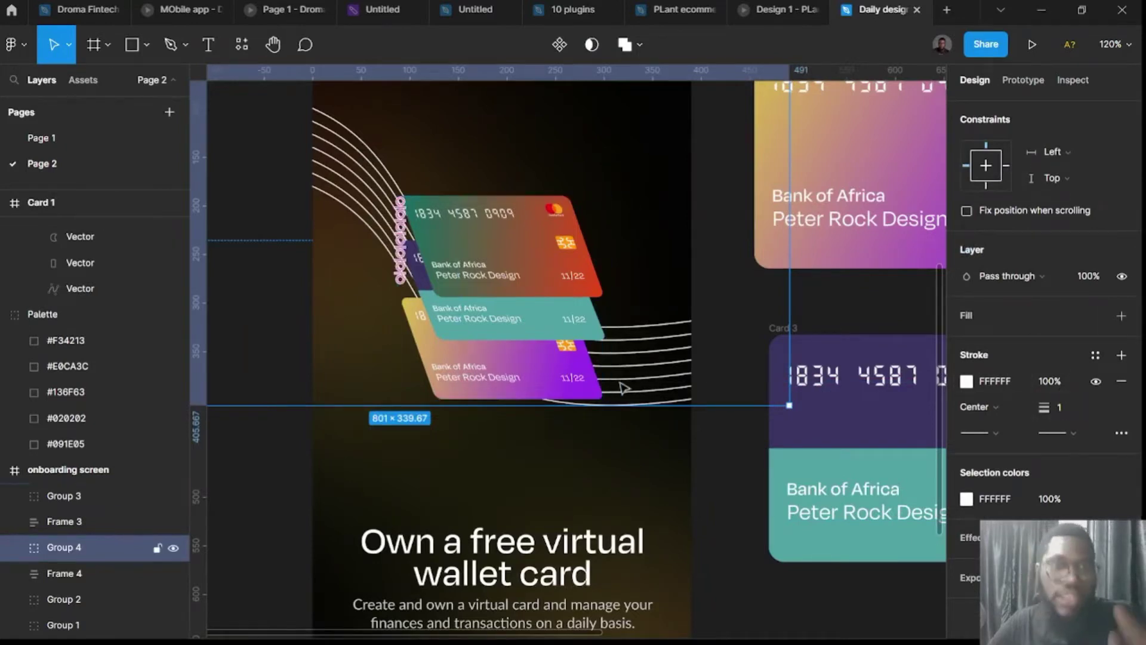
click(1051, 382)
text(20)
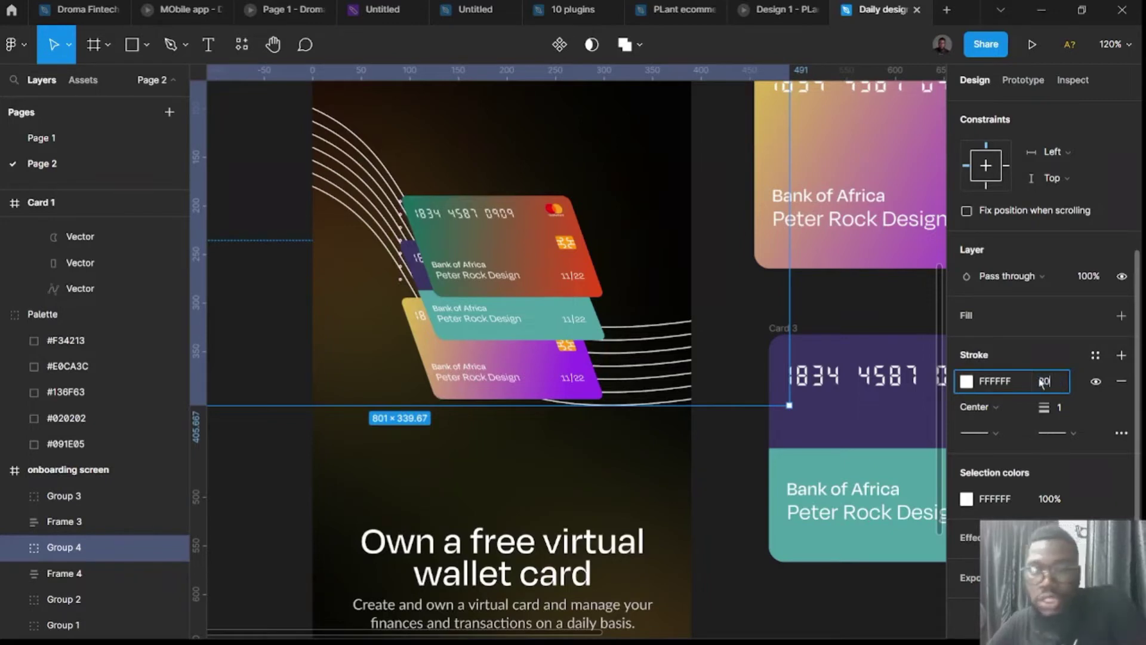
key(Return)
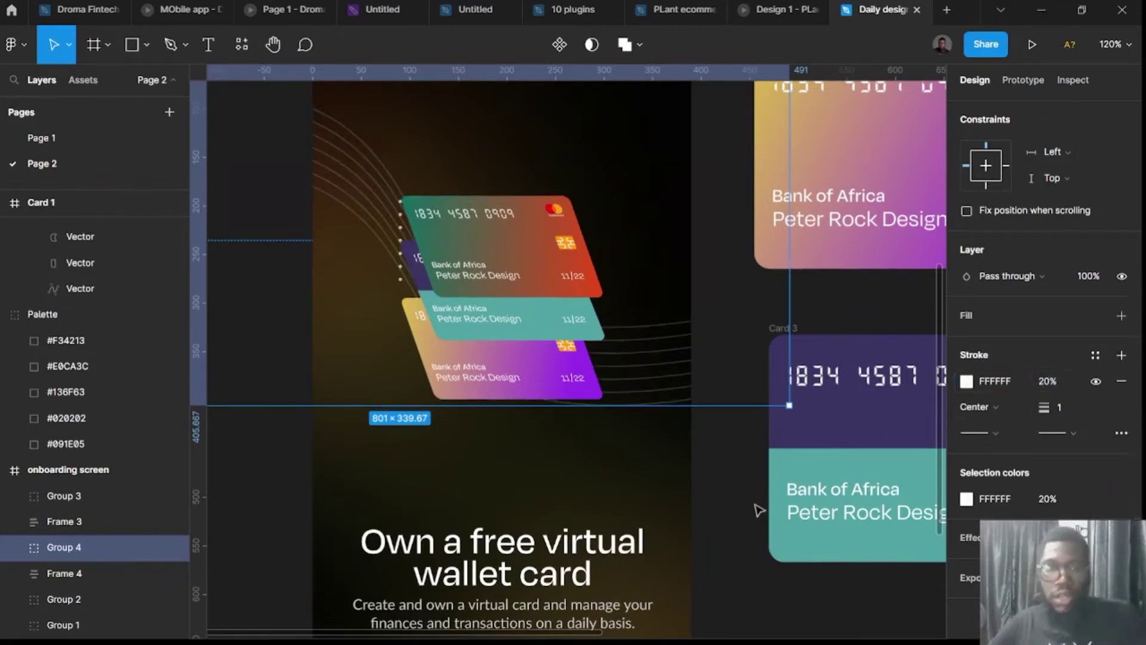
click(748, 502)
scroll(727, 524, down, 5)
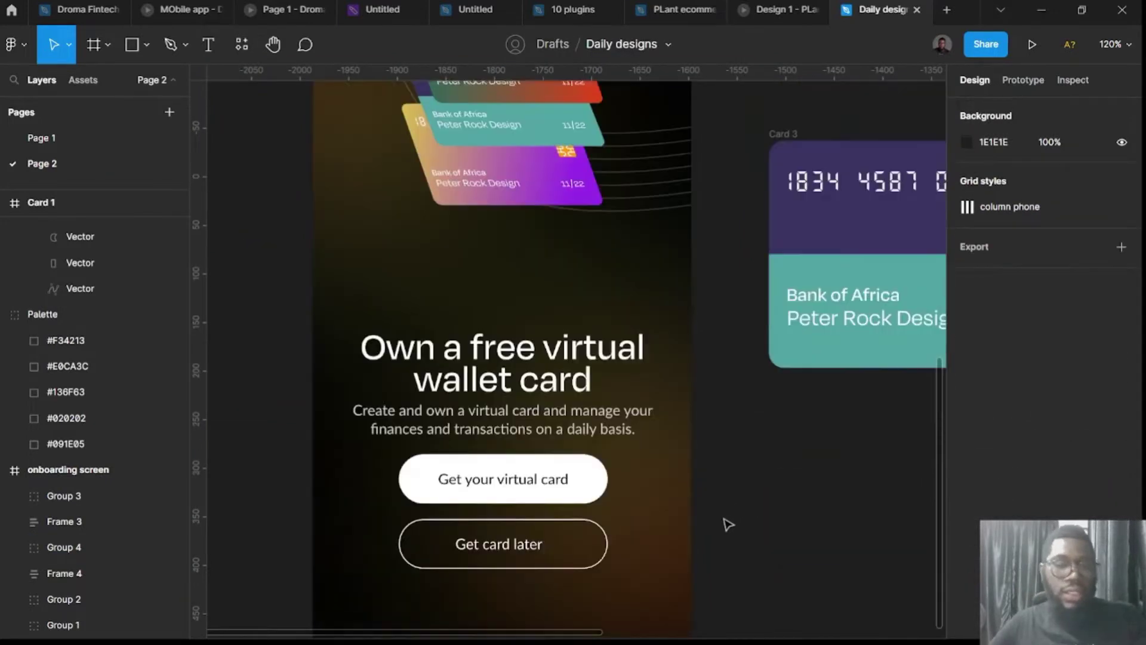
Duplicate the onboarding screen frame, delete the copy, and reselect the original.
ctrl+scroll(736, 546, down, 3)
scroll(746, 525, right, 5)
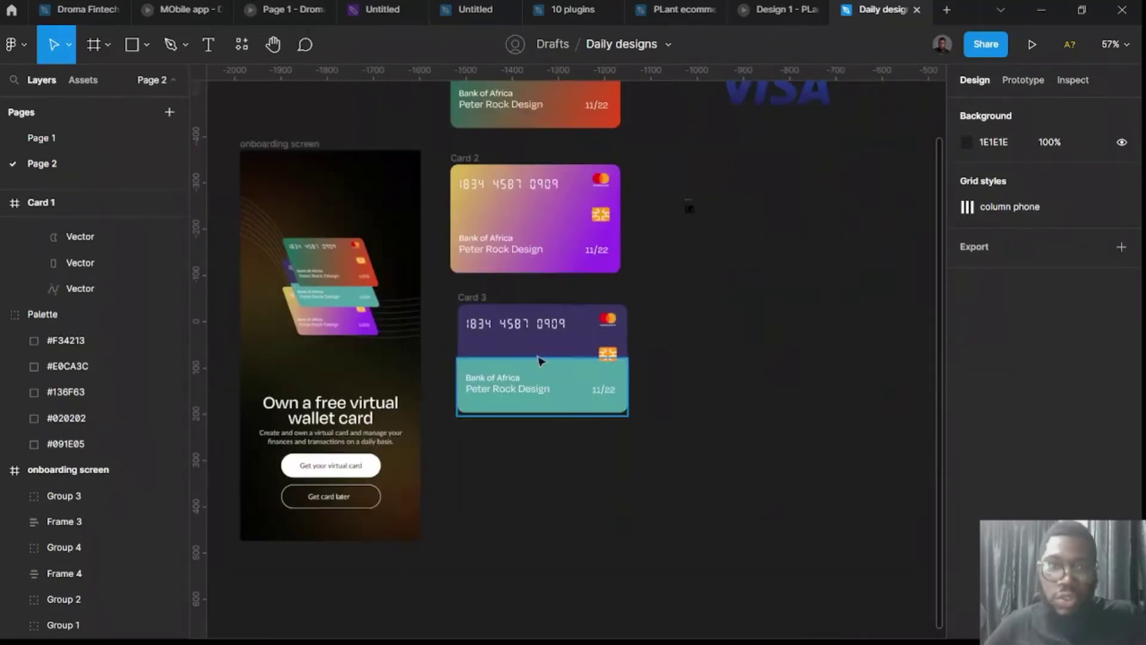
scroll(377, 237, left, 4)
click(504, 145)
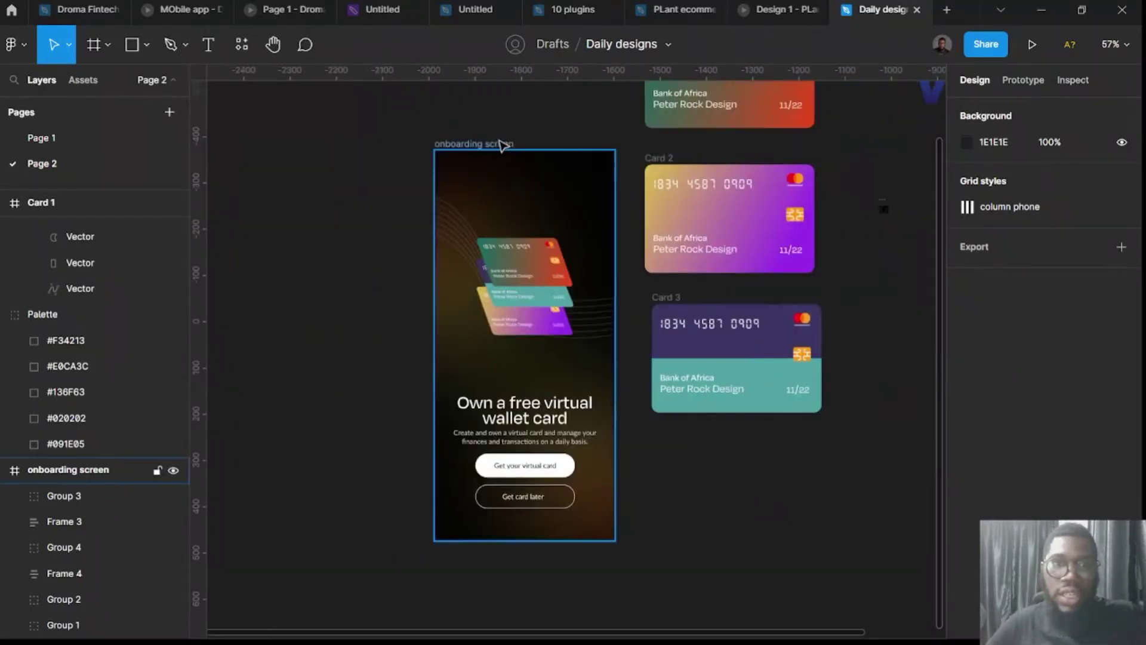
mouse_move(503, 146)
mouse_down()
mouse_move(166, 173)
mouse_move(281, 169)
mouse_move(307, 138)
mouse_move(513, 143)
mouse_up()
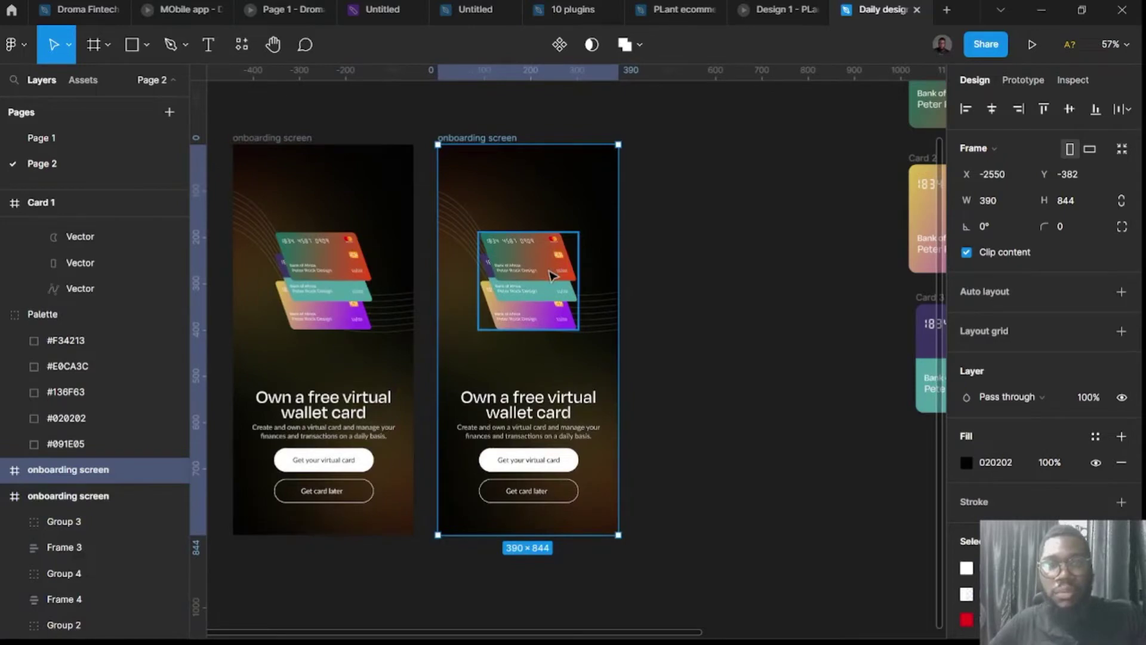
key(Delete)
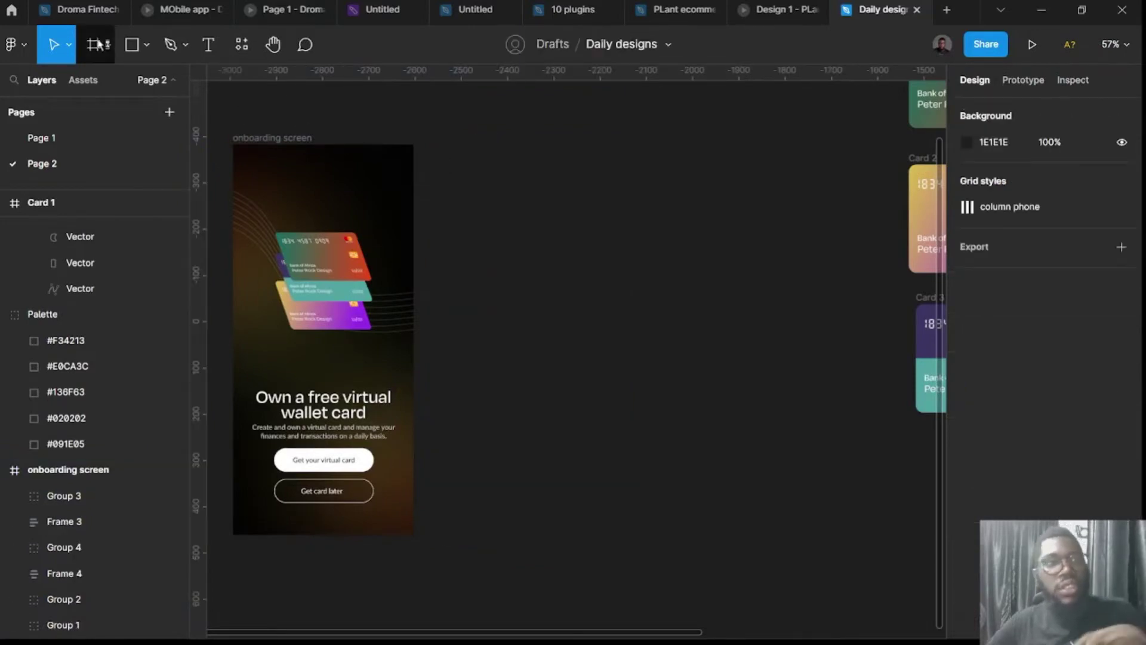
click(96, 44)
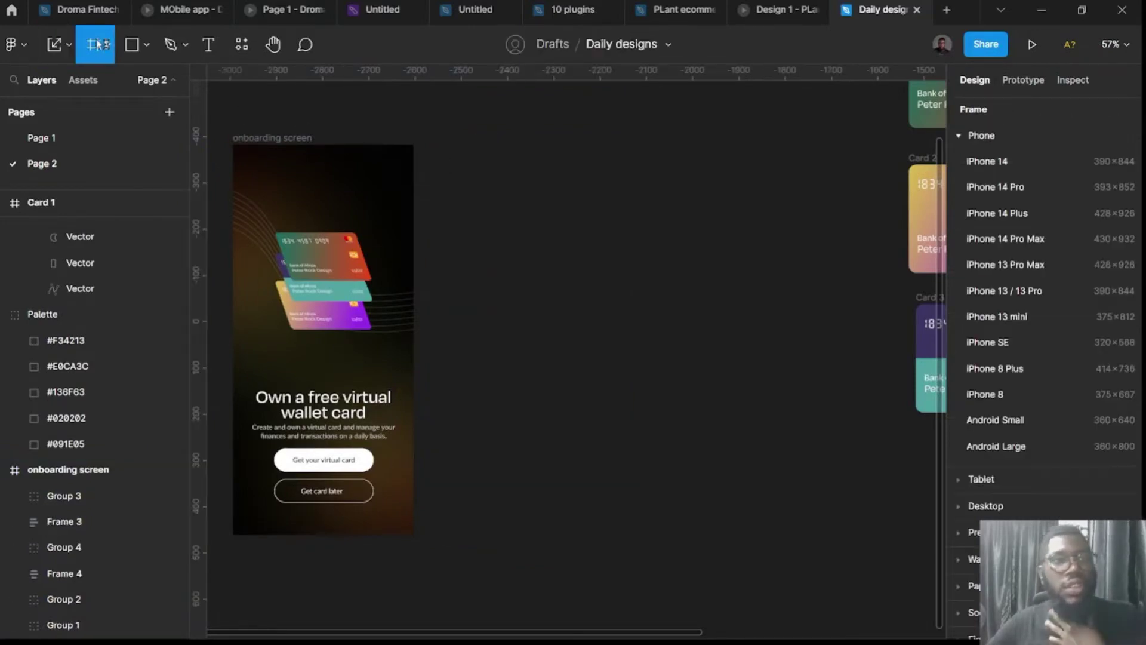
key(Escape)
click(279, 139)
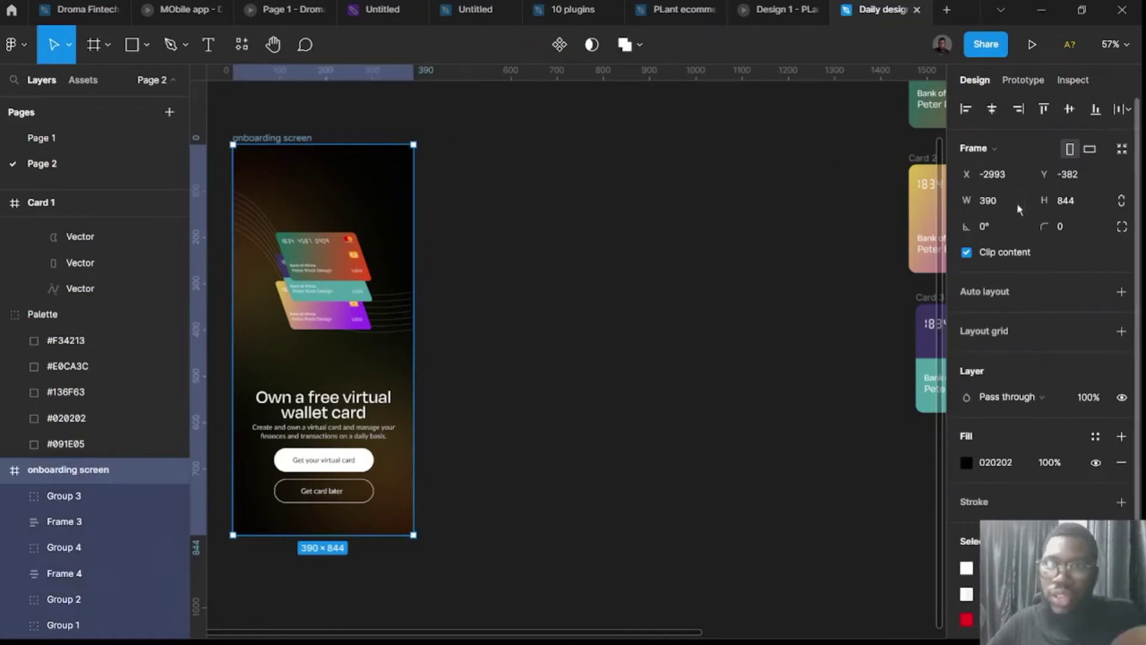
Add a new iPhone 14 (390×844) frame and name it 'Home screen'.
key(k)
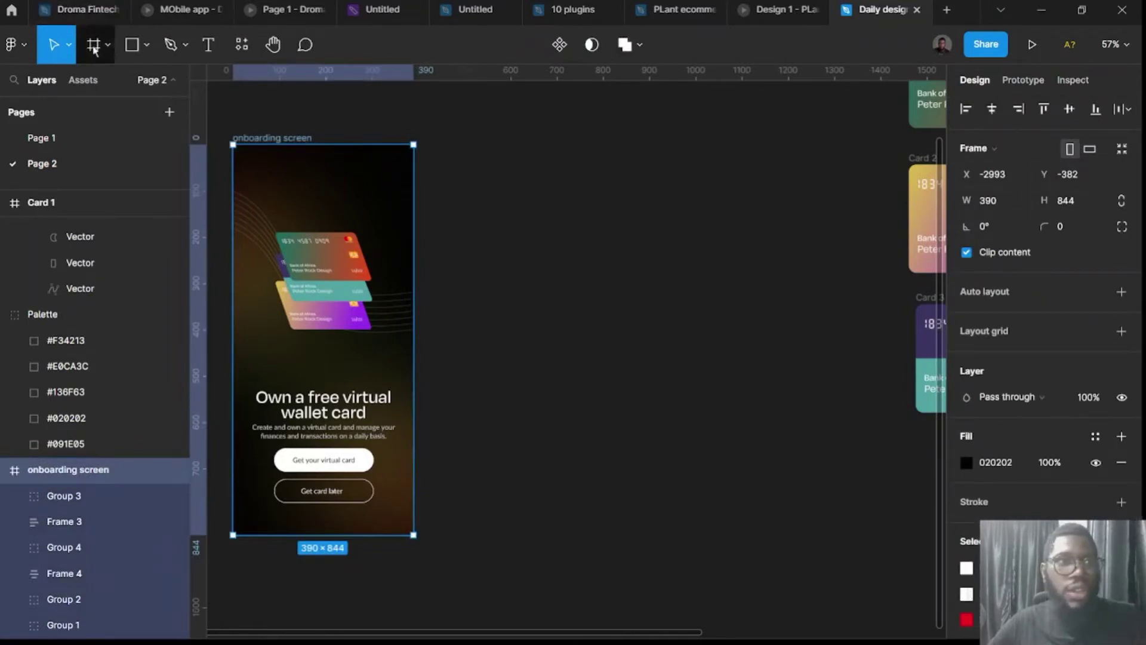
key(f)
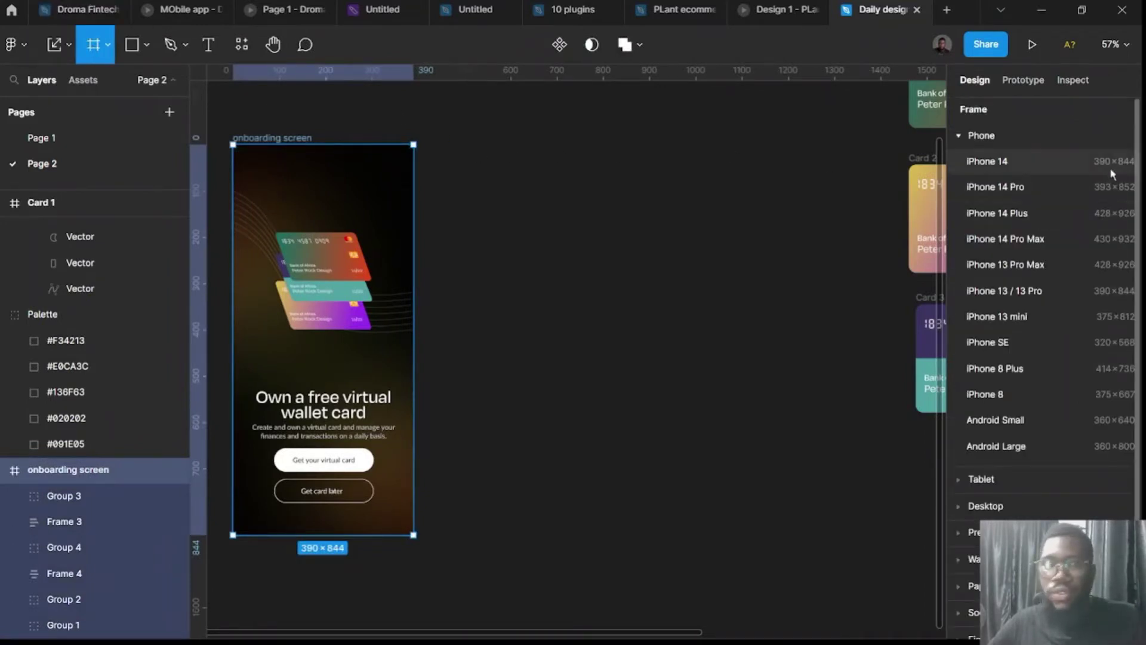
click(1112, 174)
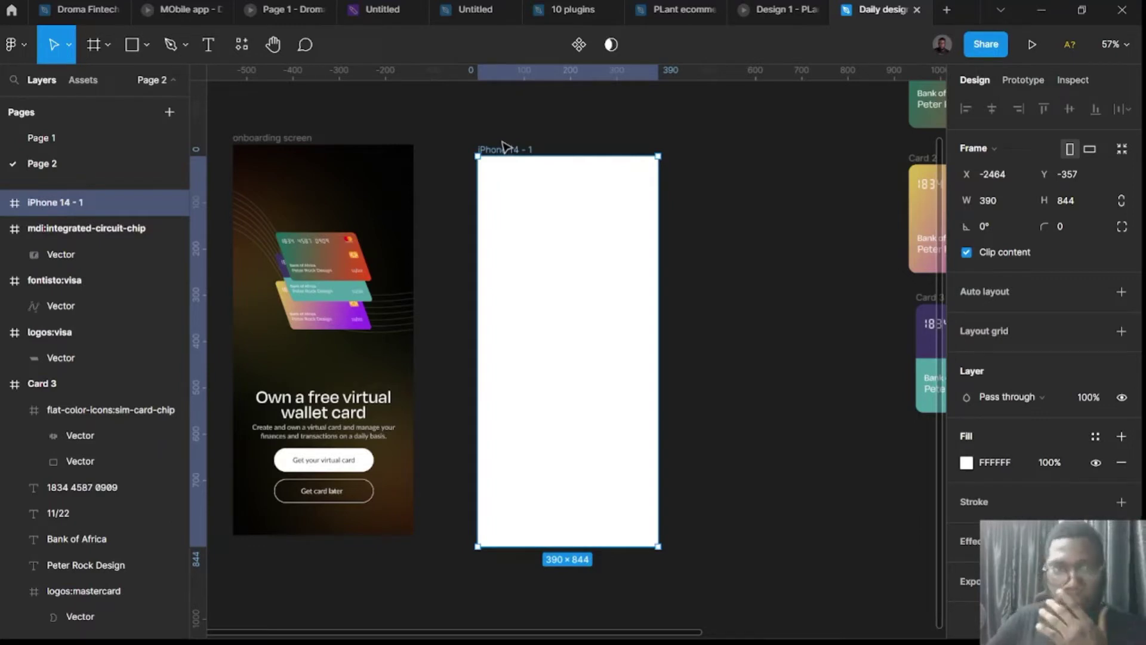
double_click(505, 151)
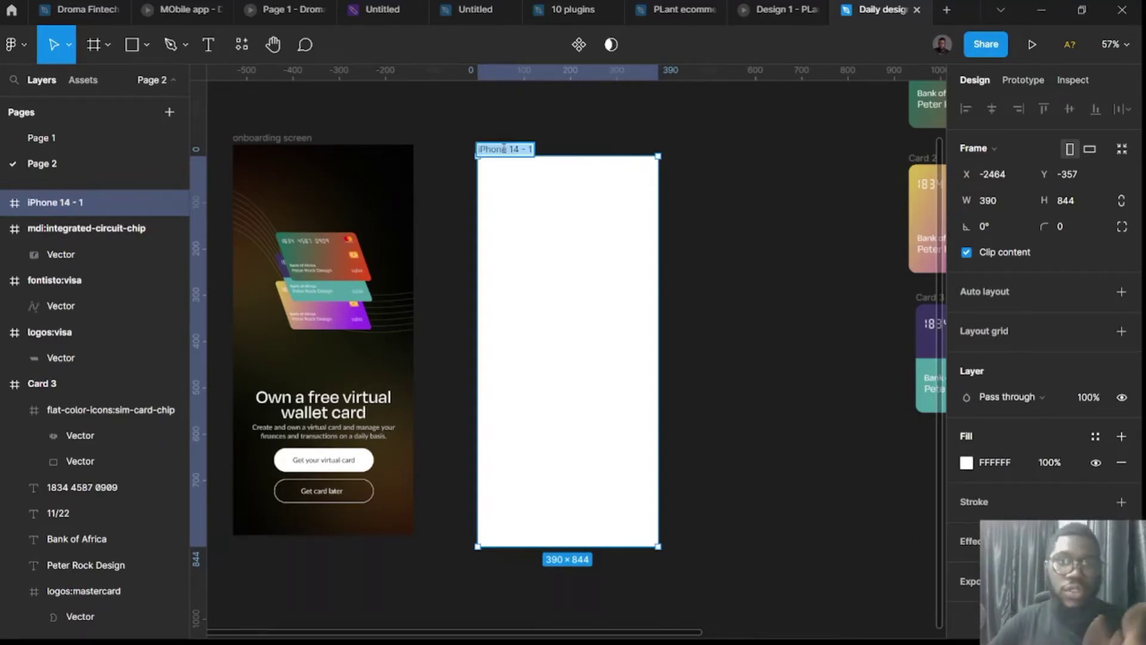
text(Home sc)
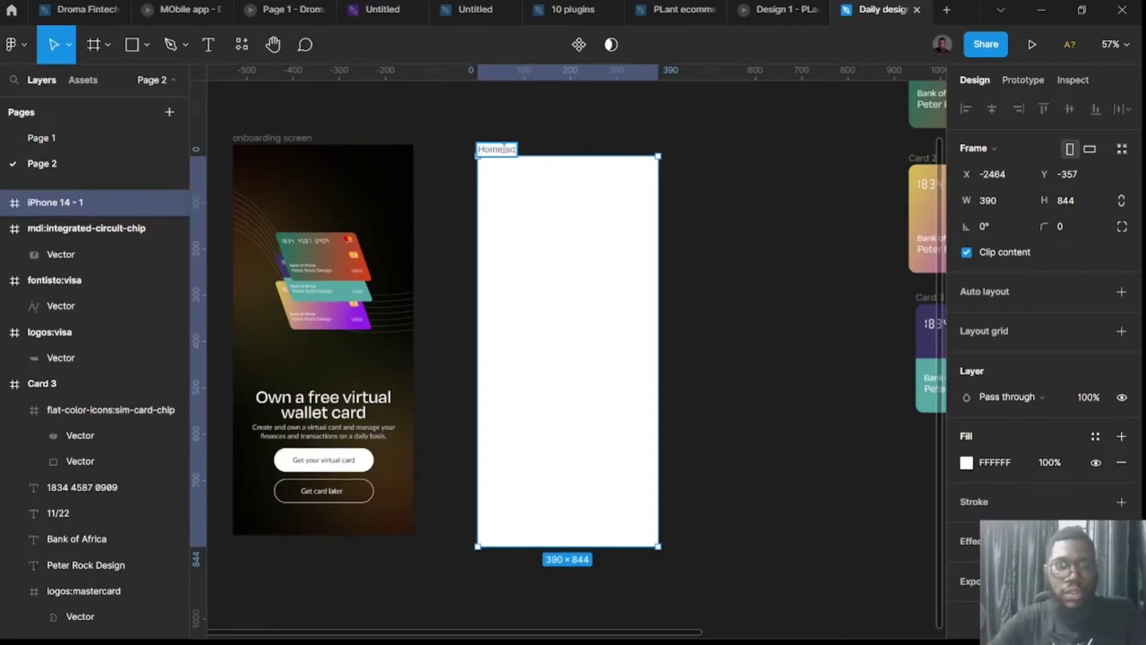
text(reen)
key(Return)
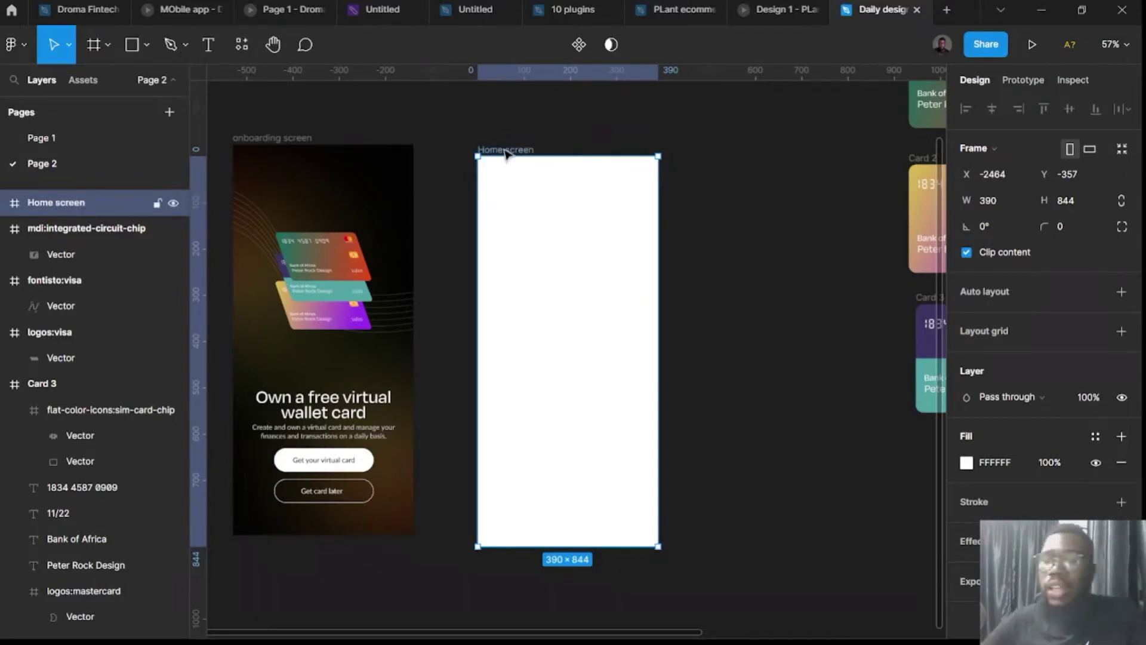
Move the colour palette group directly above the Home screen frame, ready to recolour its fill.
click(968, 465)
scroll(770, 185, right, 6)
scroll(734, 197, up, 5)
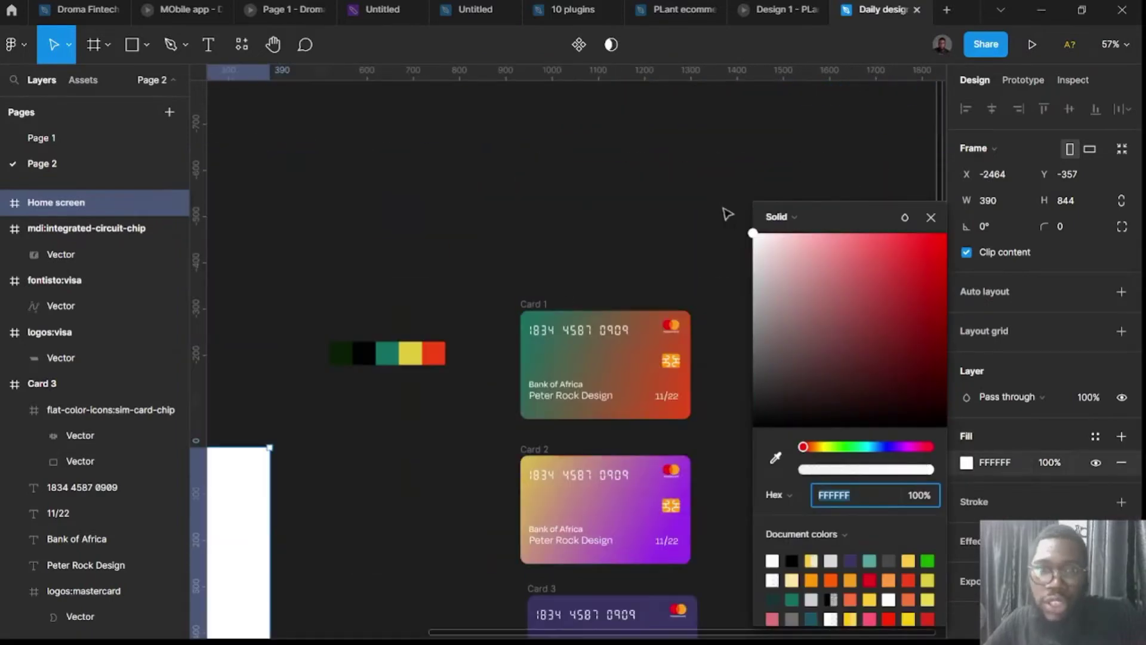
drag(335, 357, 366, 410)
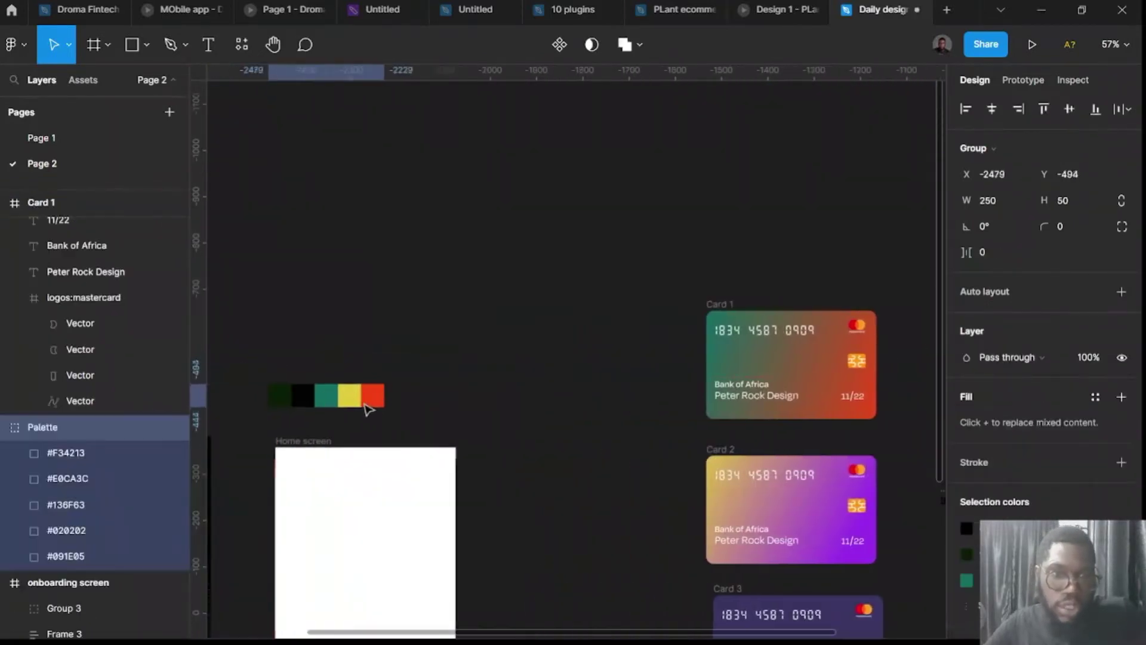
scroll(366, 428, down, 4)
scroll(309, 360, left, 3)
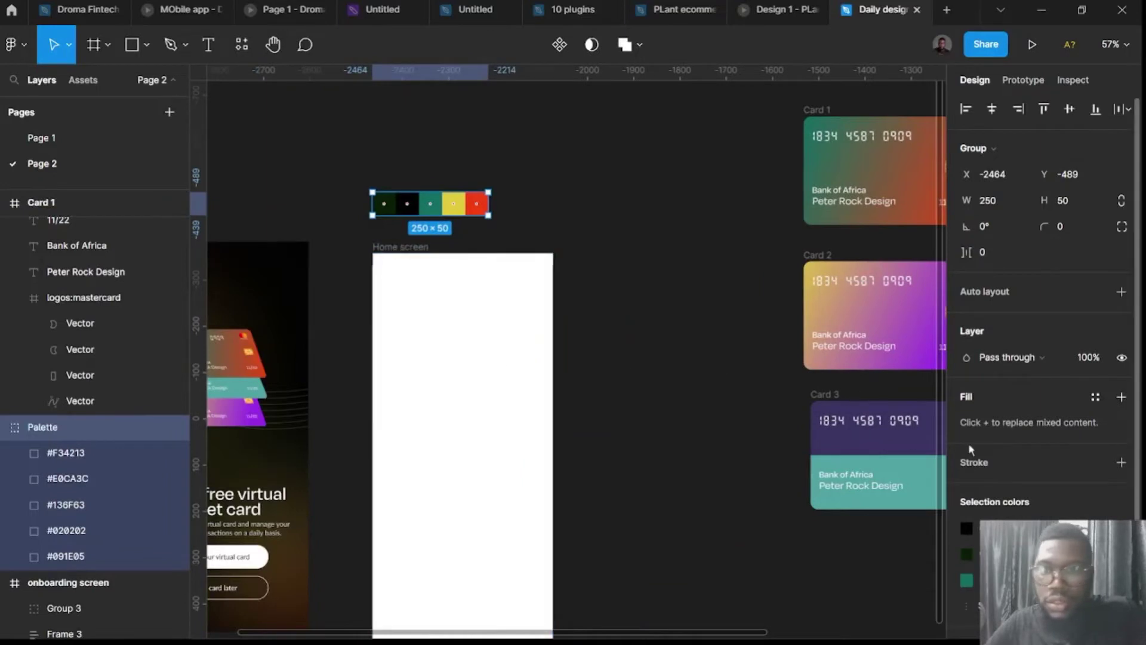
click(417, 251)
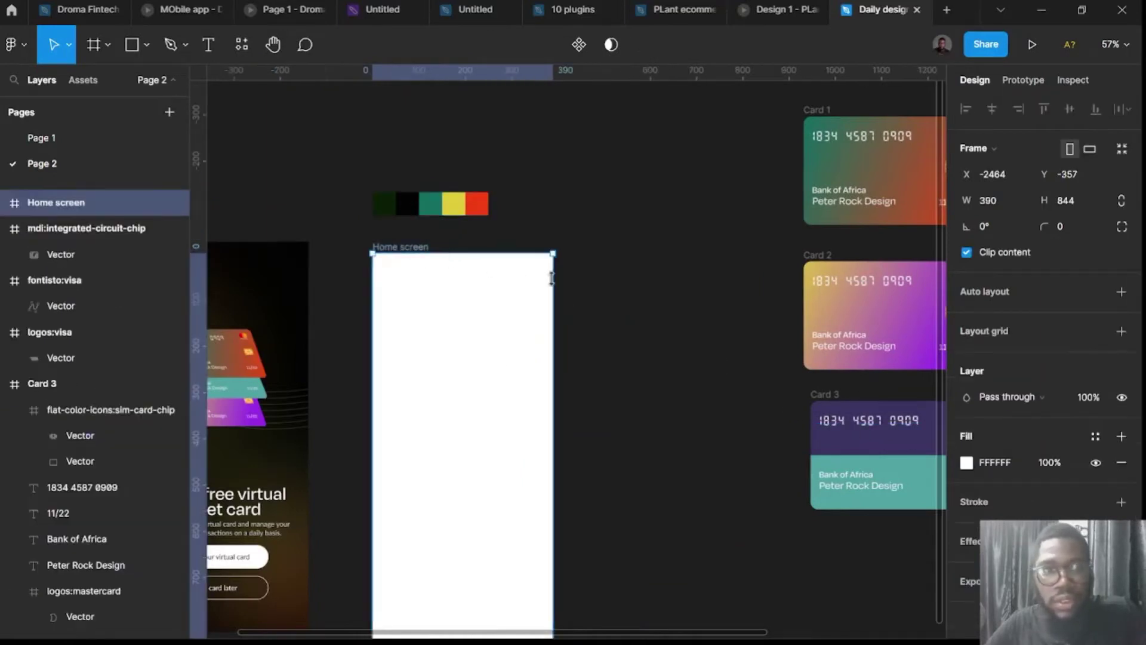
click(966, 463)
Fill the Home screen frame with the near-black 020202 palette swatch.
click(775, 458)
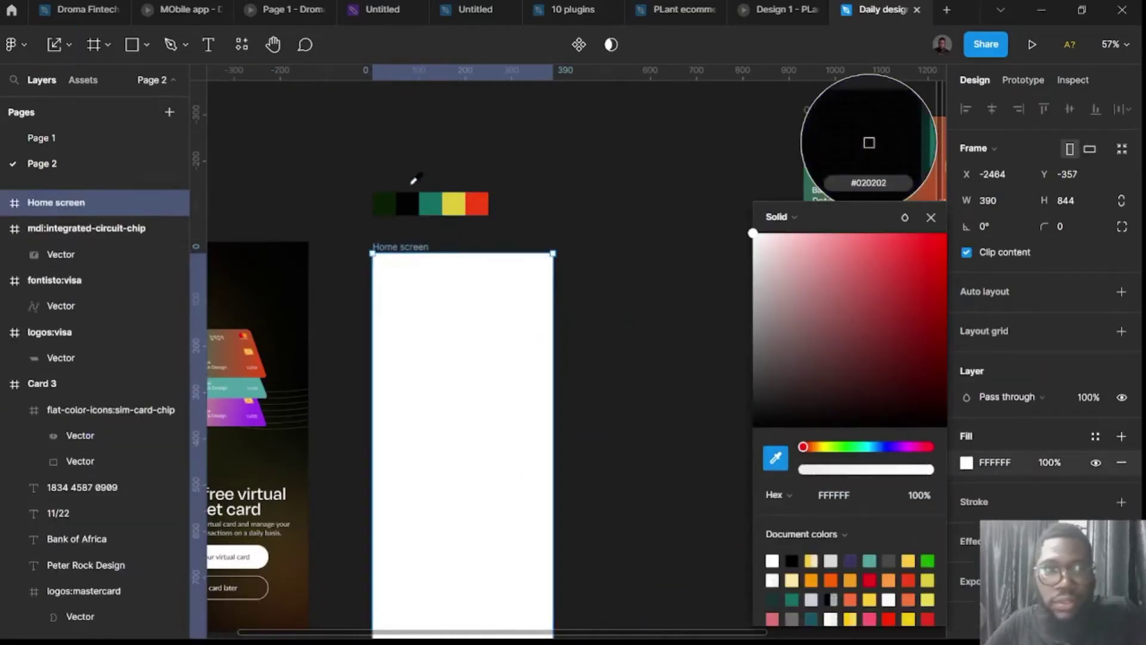
click(406, 203)
click(533, 161)
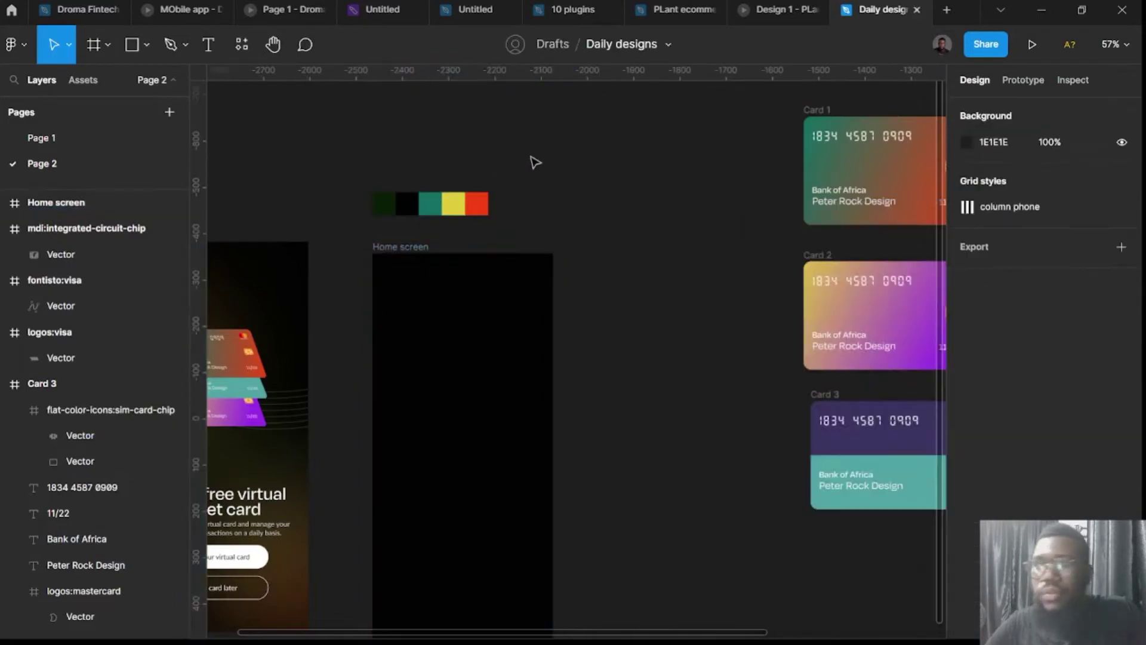
Place a new 'Hello Peter' text layer on the canvas beside the frame.
scroll(576, 231, down, 3)
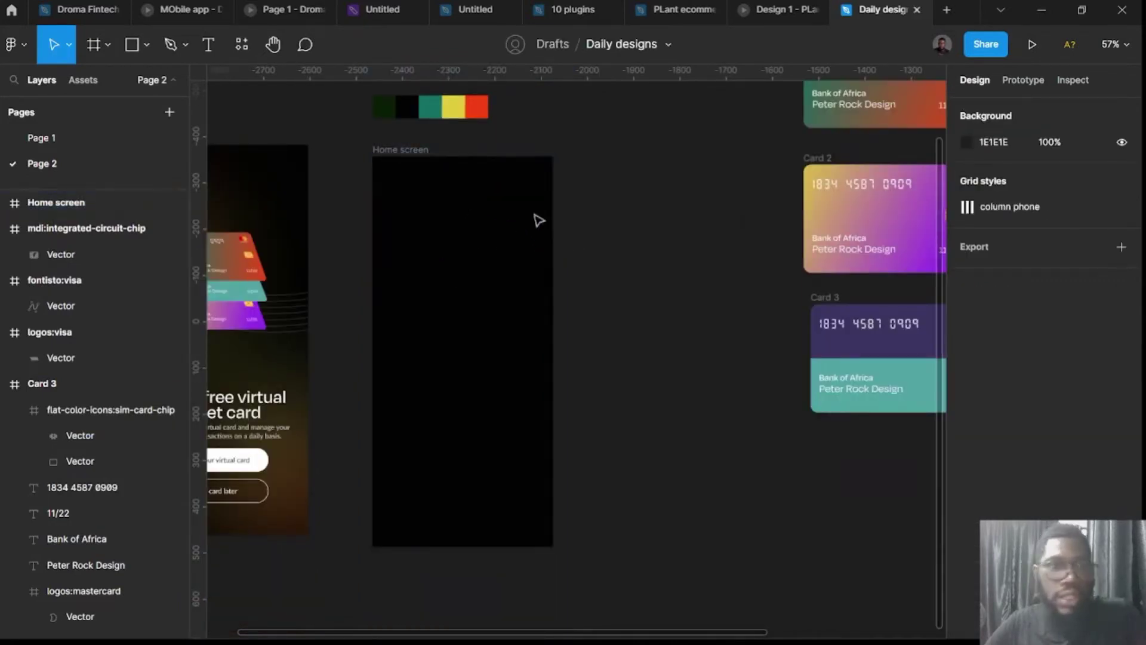
scroll(477, 299, left, 3)
scroll(474, 328, left, 3)
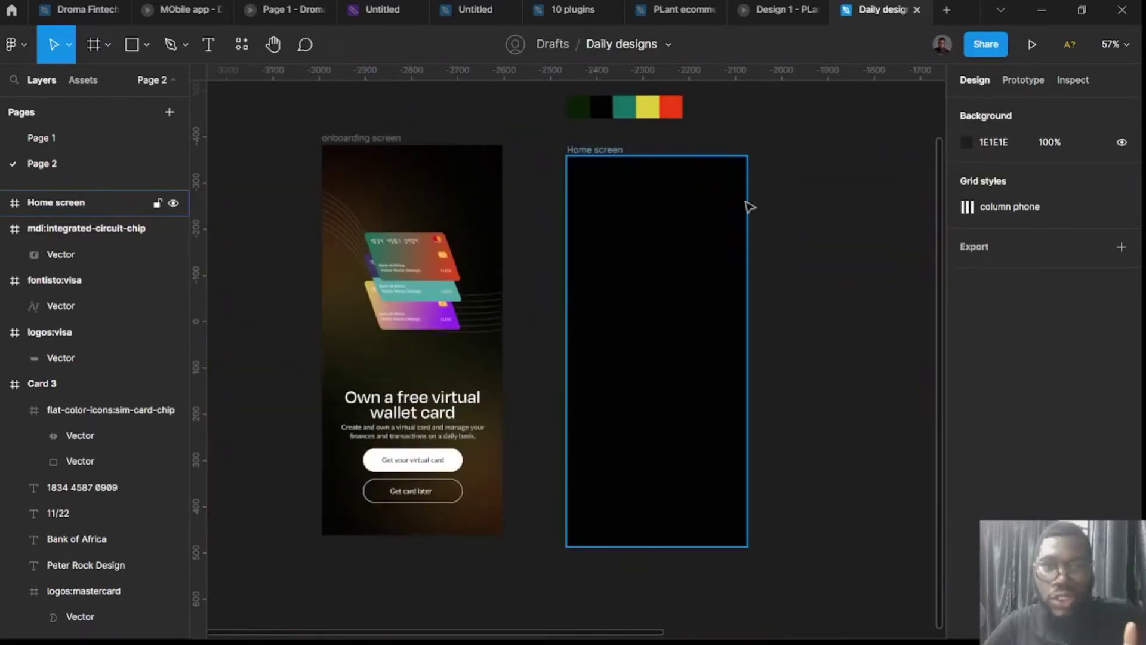
scroll(778, 190, up, 3)
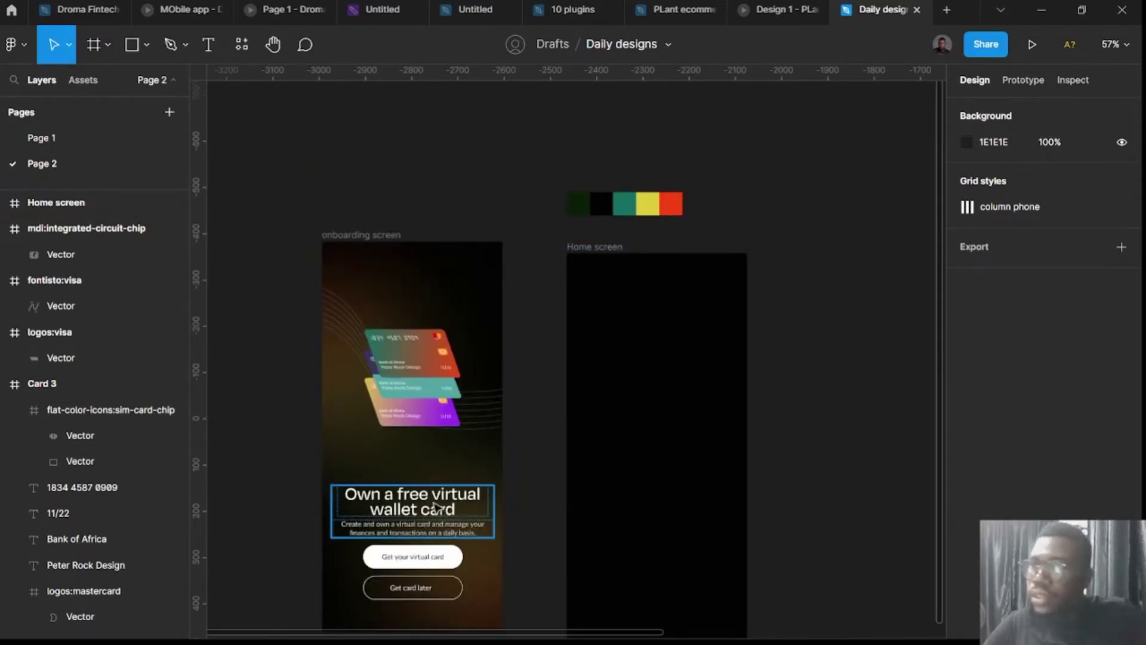
key(t)
click(822, 366)
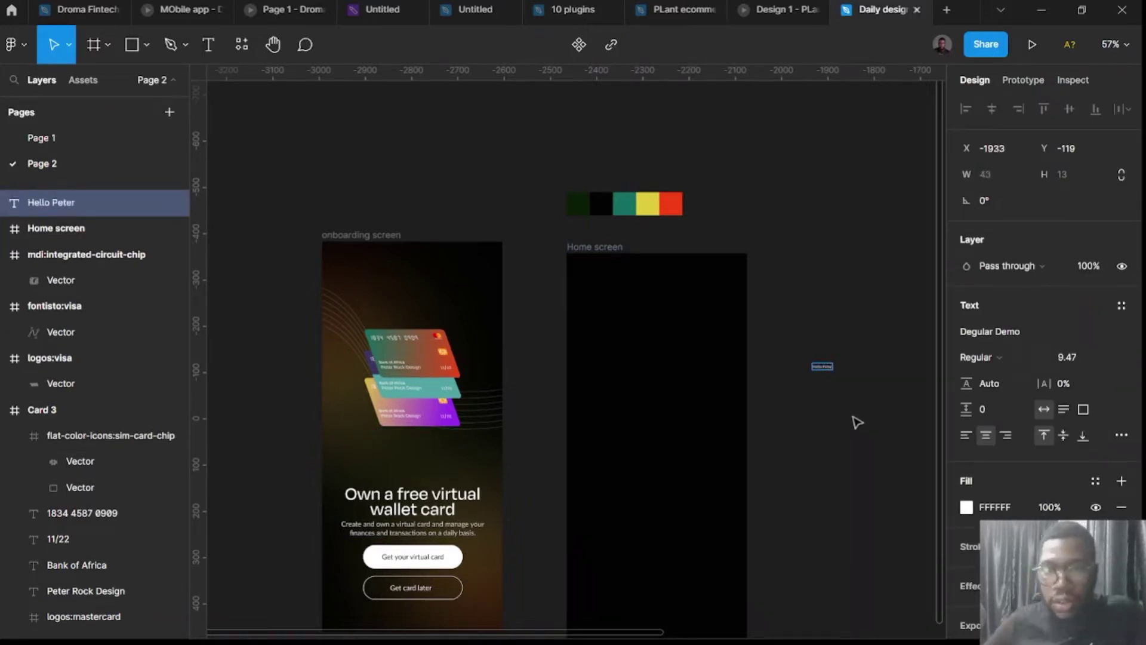
Set Hello Peter to font size 24 and move it into Home screen's top-left.
key(Escape)
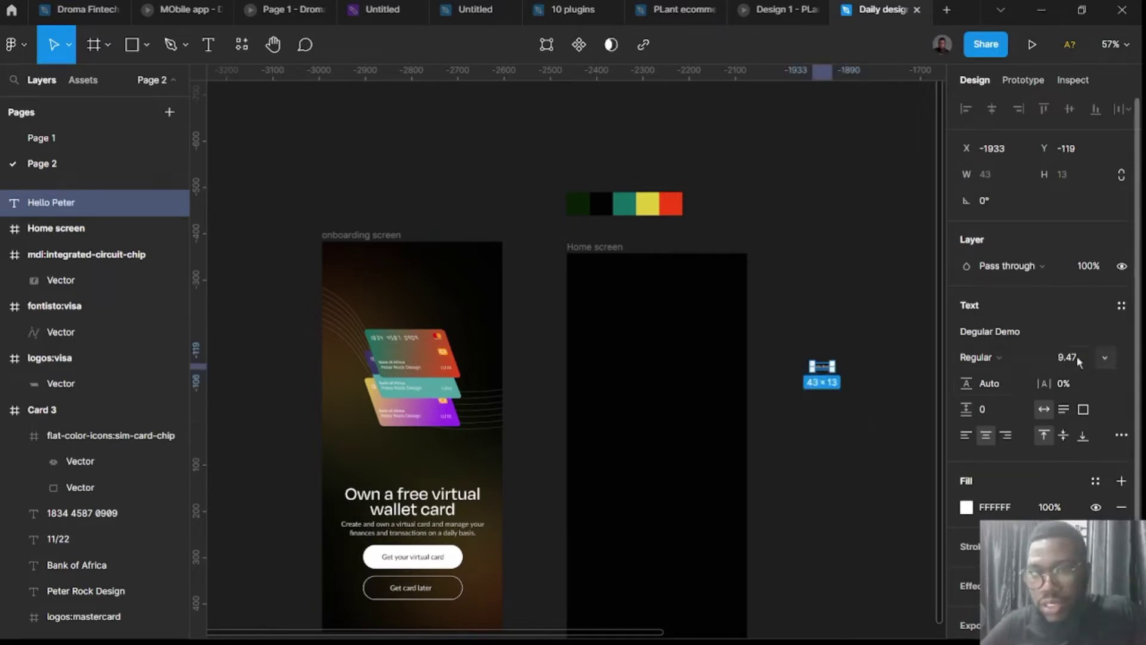
click(1070, 356)
text(24)
key(Return)
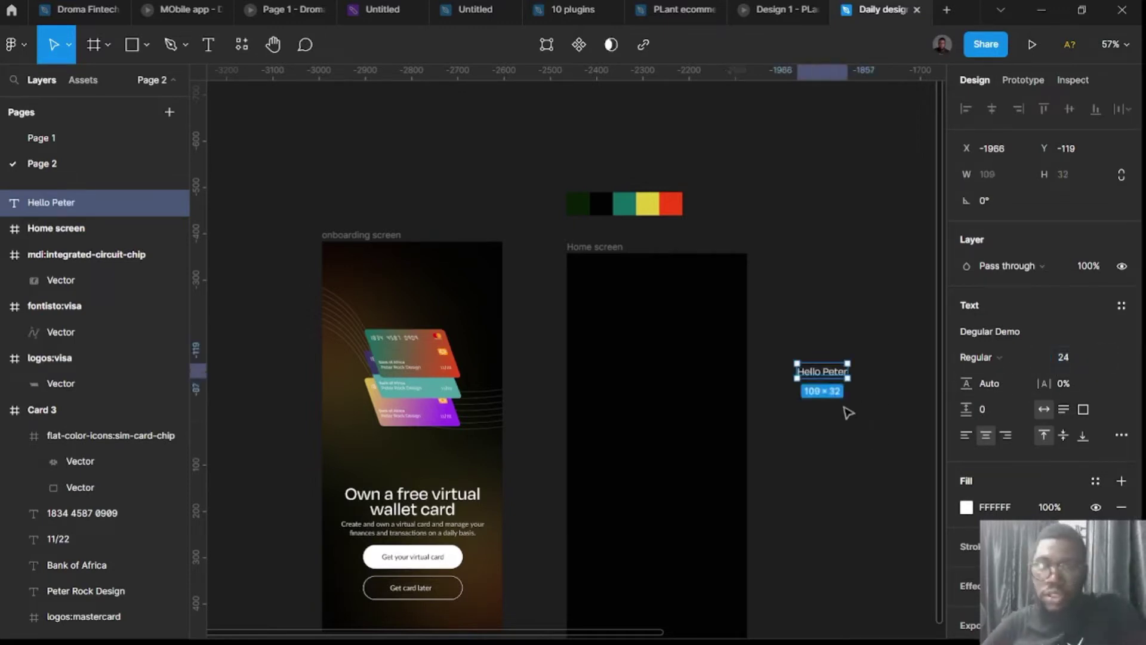
drag(824, 371, 618, 295)
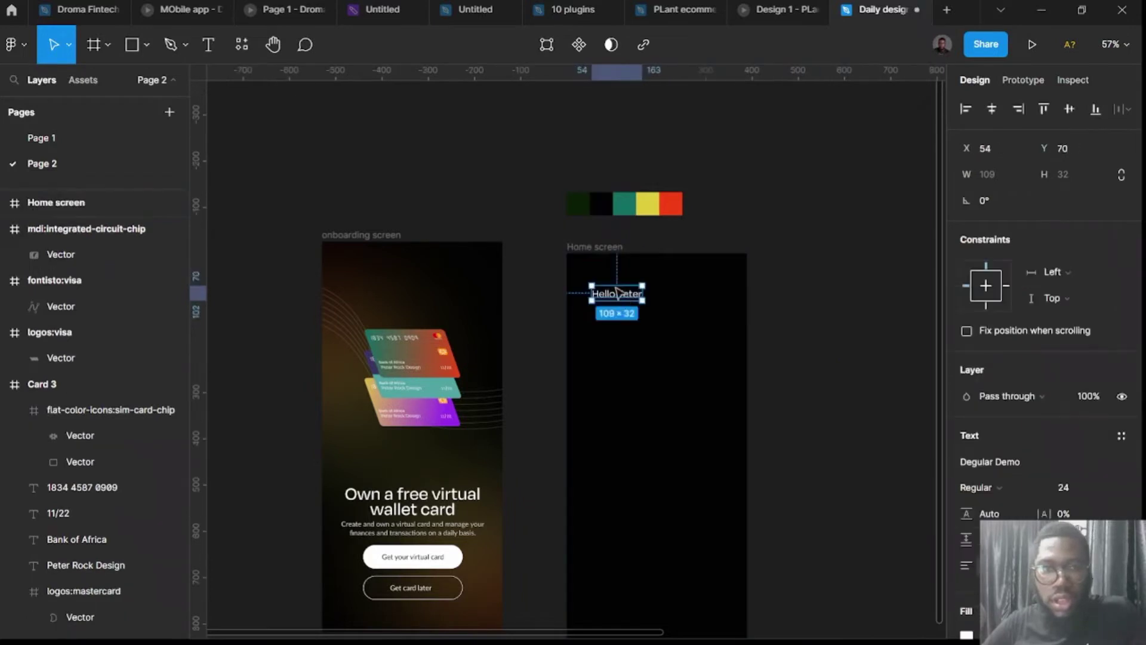
Shift the Home screen frame slightly up and left, keeping its name unchanged.
click(594, 247)
double_click(581, 244)
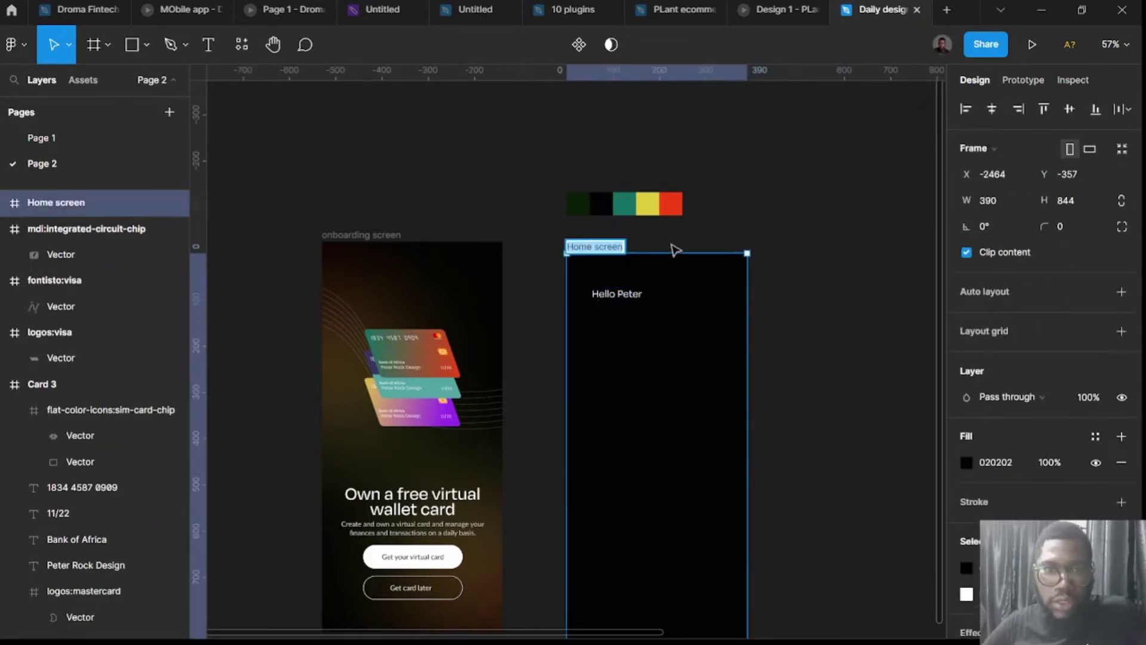
click(674, 250)
drag(597, 247, 588, 236)
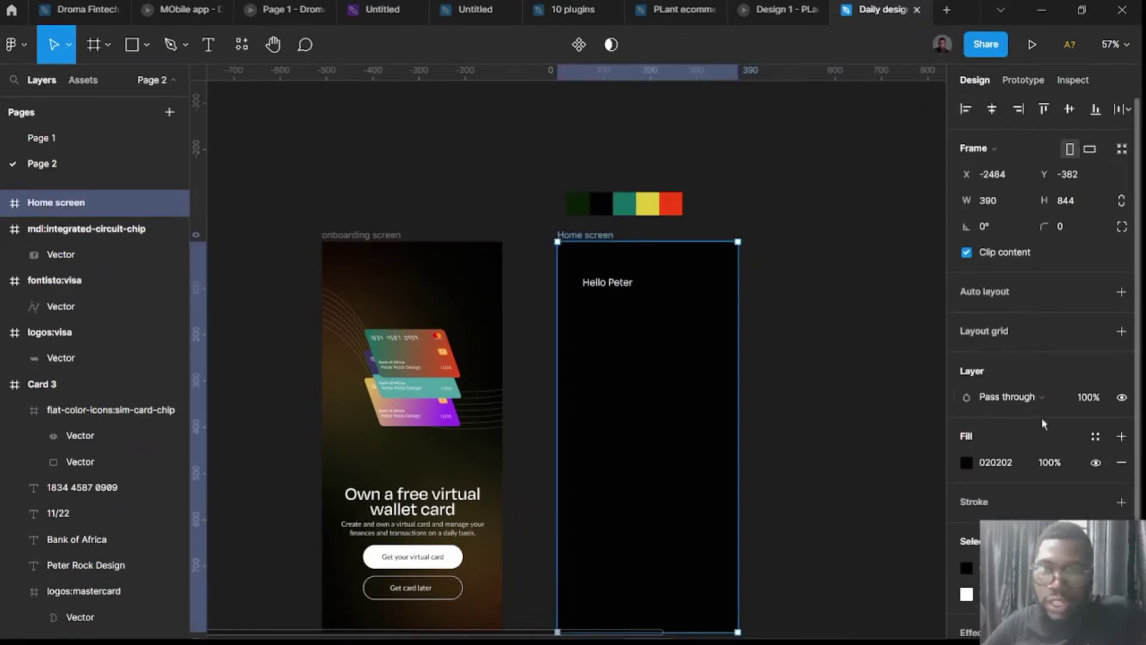
Add a red column layout grid to Home screen: 6 columns, gutter 16, margin 16.
click(1020, 330)
click(966, 358)
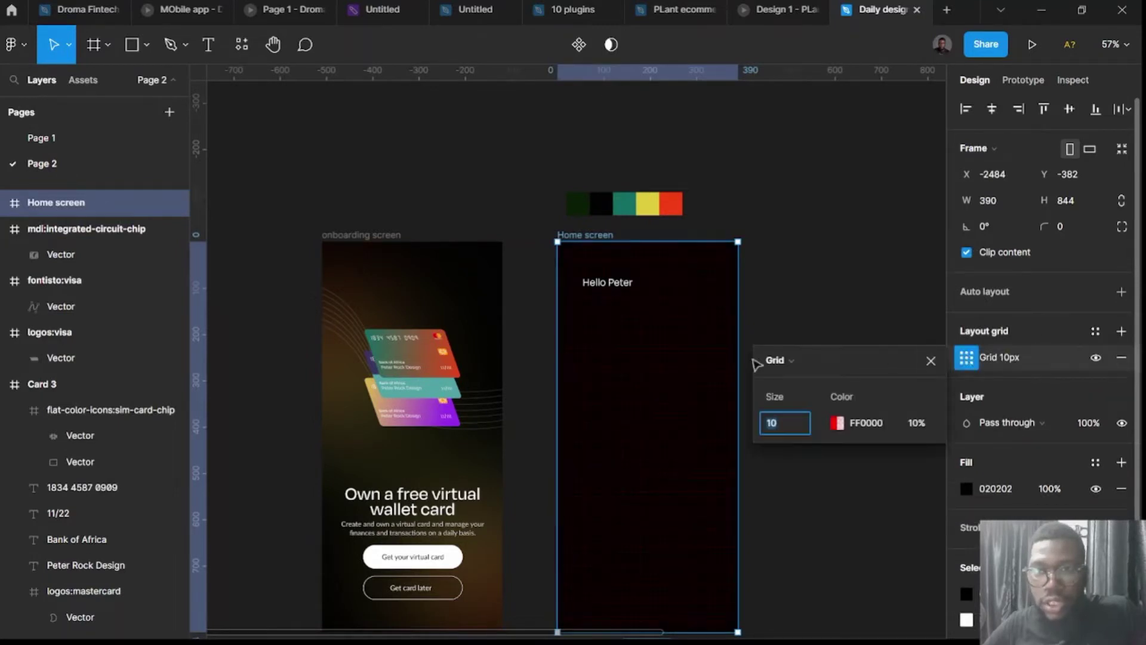
click(775, 361)
click(787, 380)
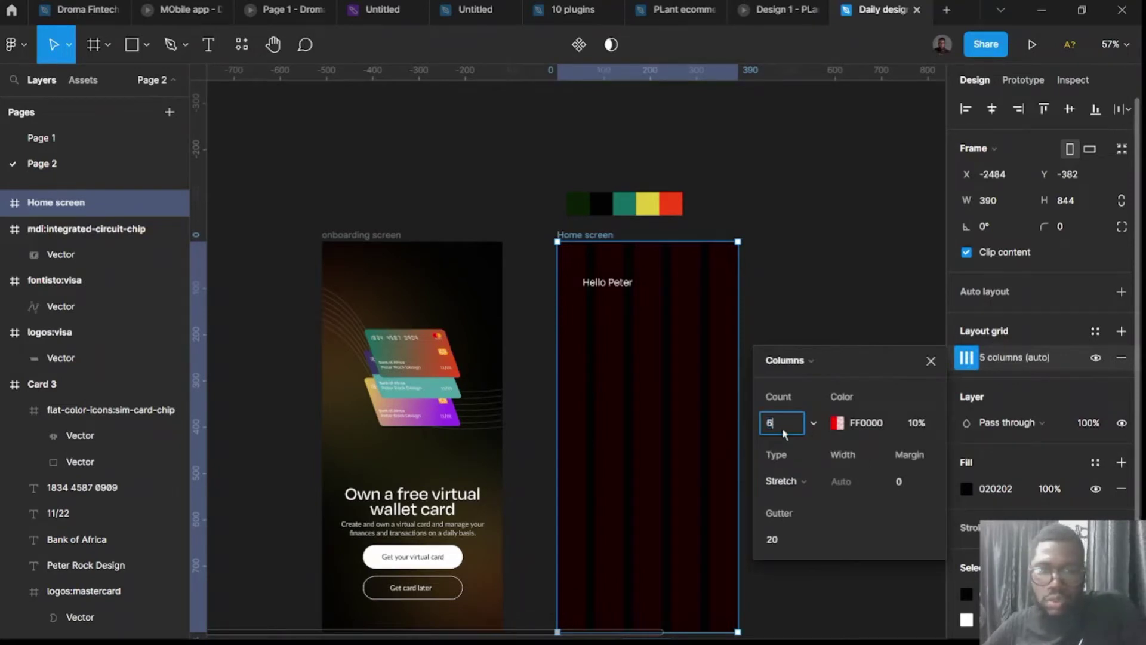
key(Return)
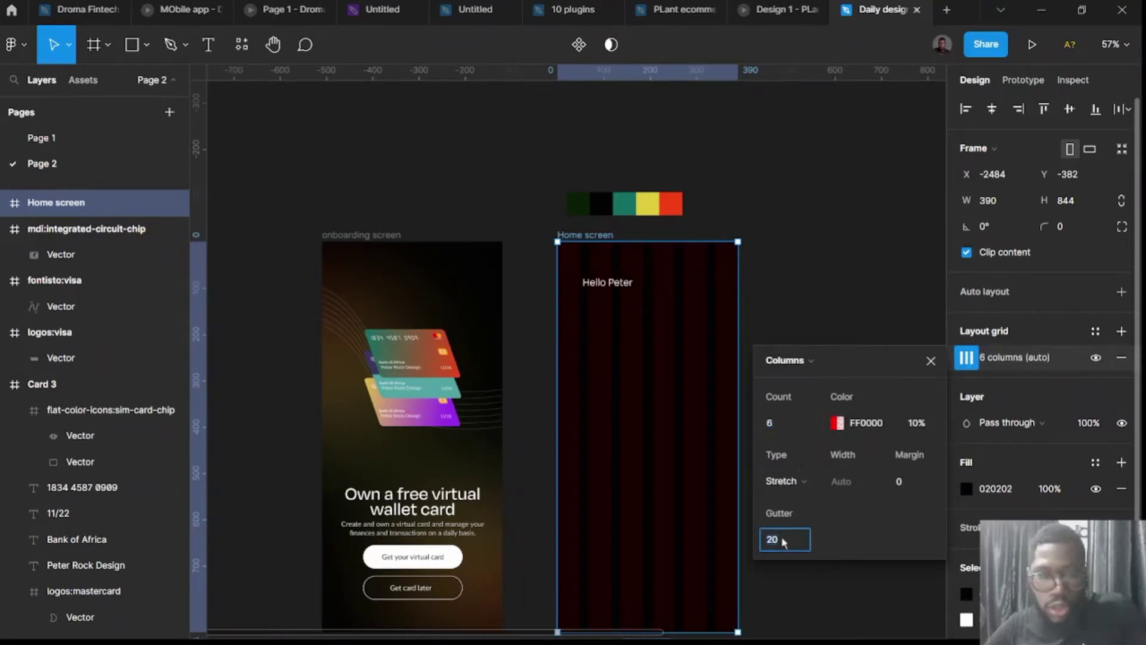
text(1)
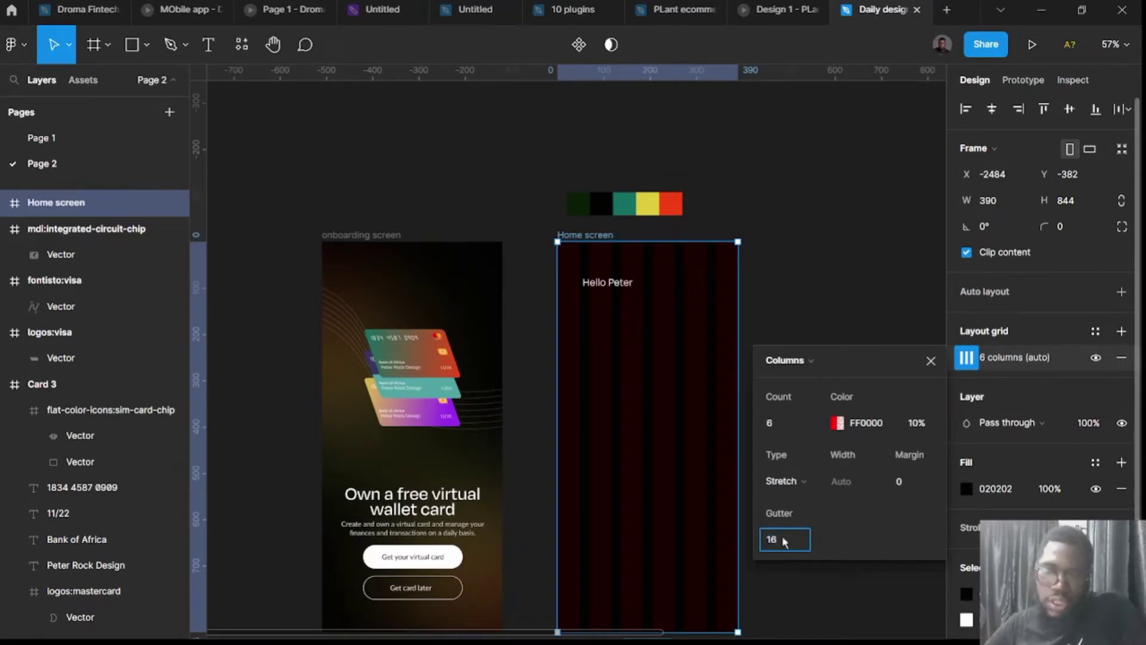
text(6)
key(Return)
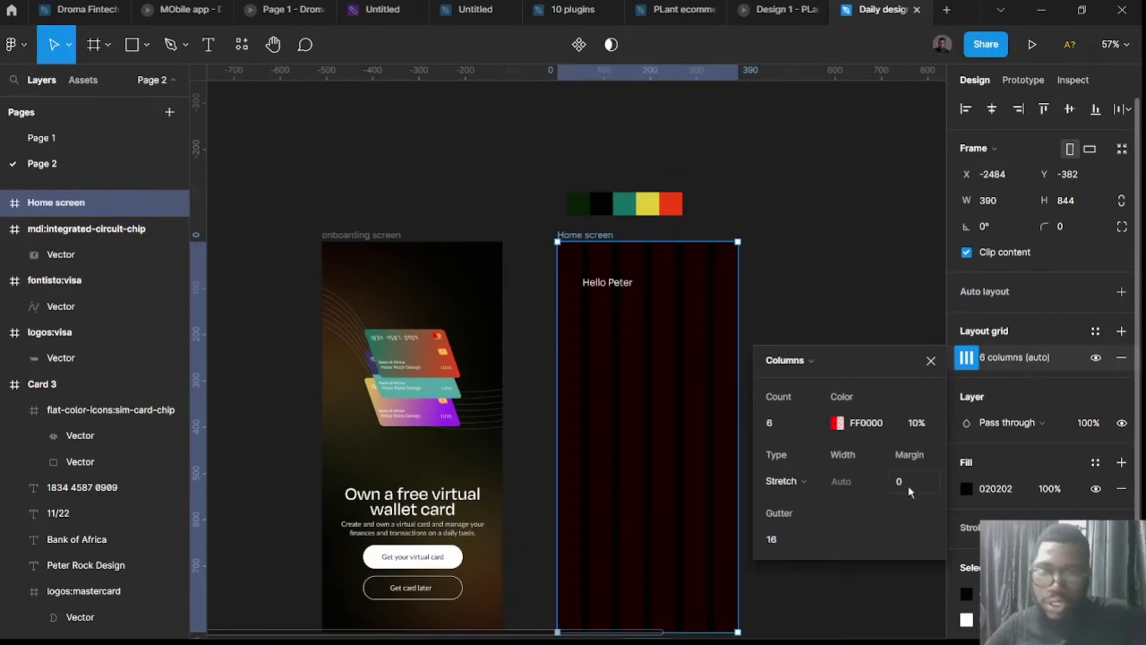
click(907, 483)
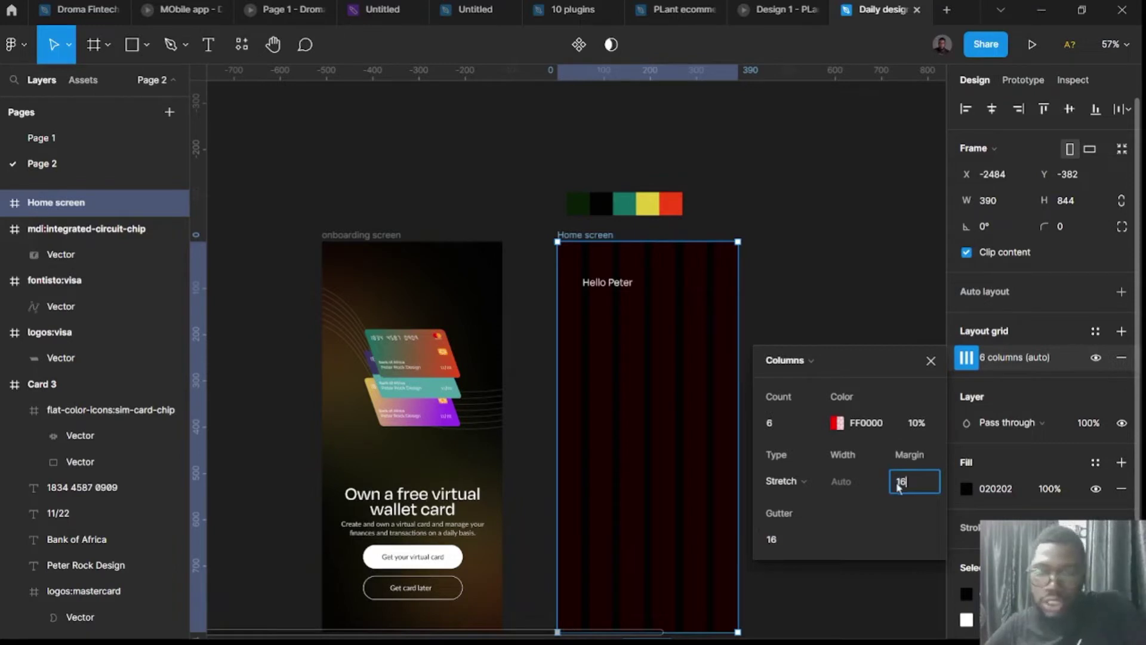
text(16)
key(Return)
scroll(733, 318, up, 5)
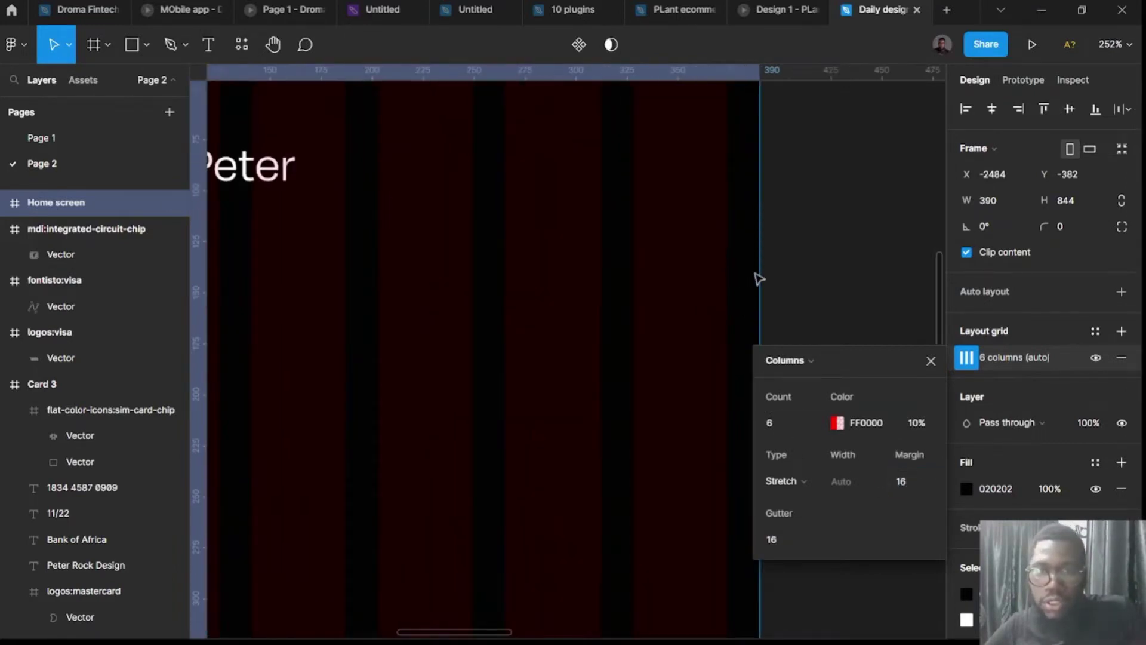
scroll(791, 308, down, 2)
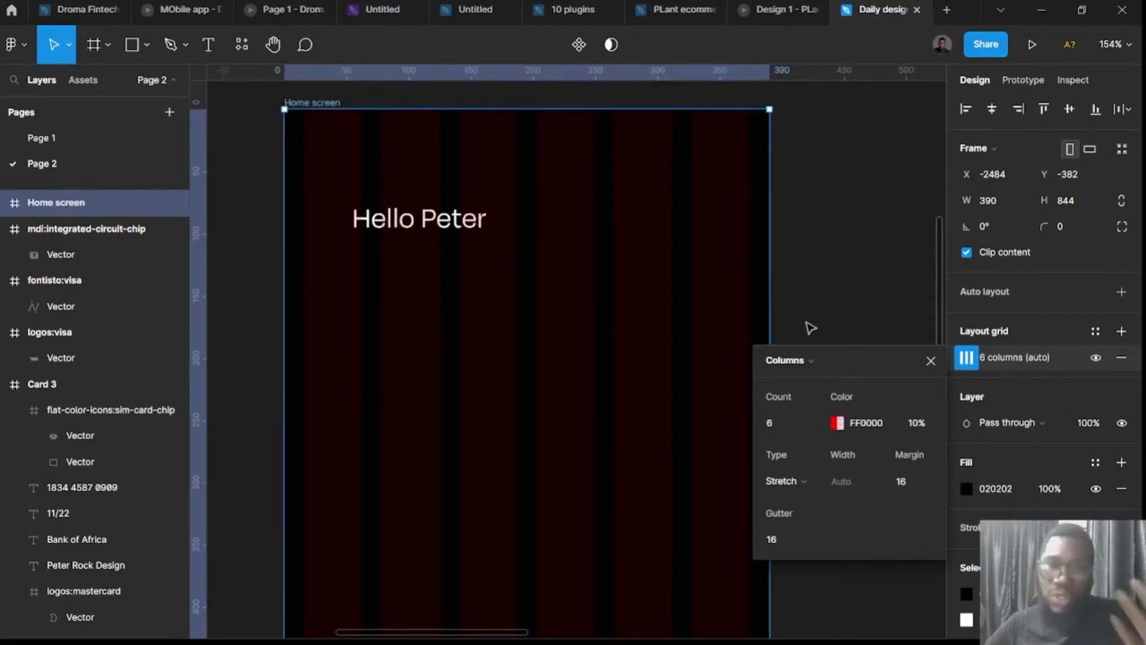
click(931, 360)
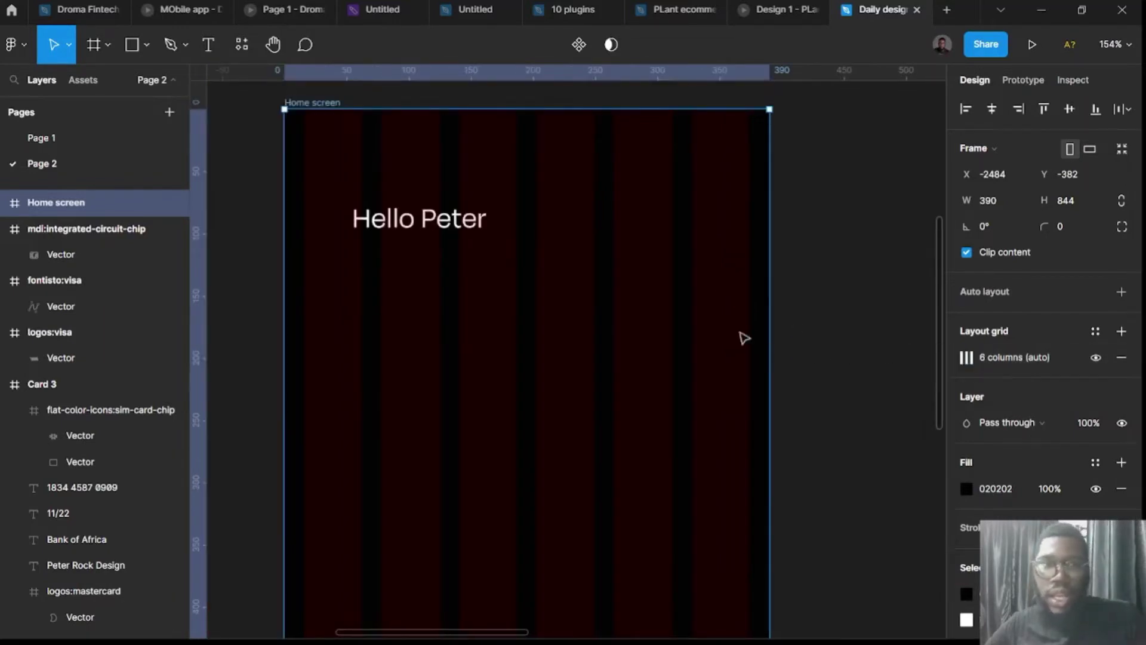
Move Hello Peter toward the top-left and duplicate it below as a 'Your wallet' heading.
click(411, 228)
drag(410, 224, 378, 196)
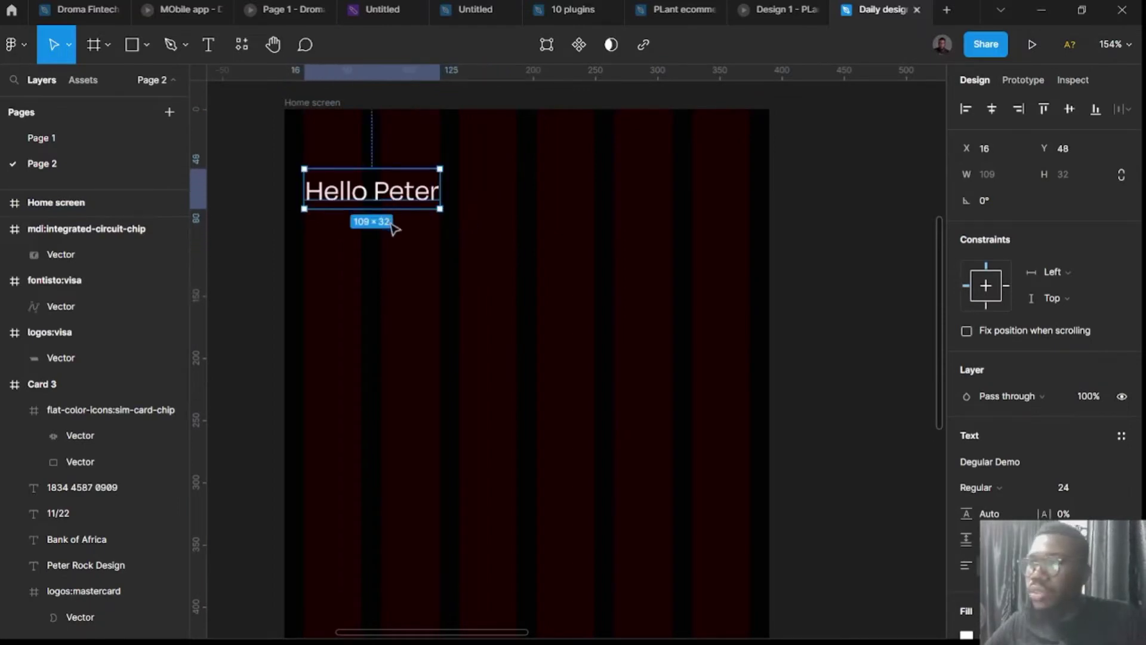
alt+drag(395, 196, 391, 234)
double_click(391, 234)
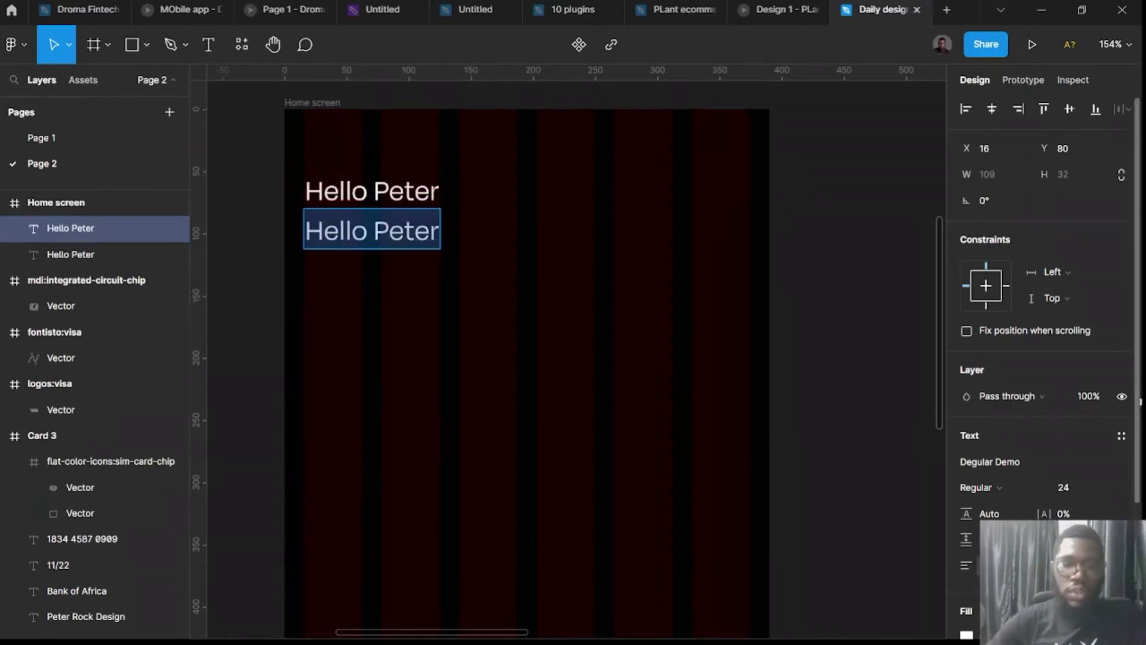
text(YOur)
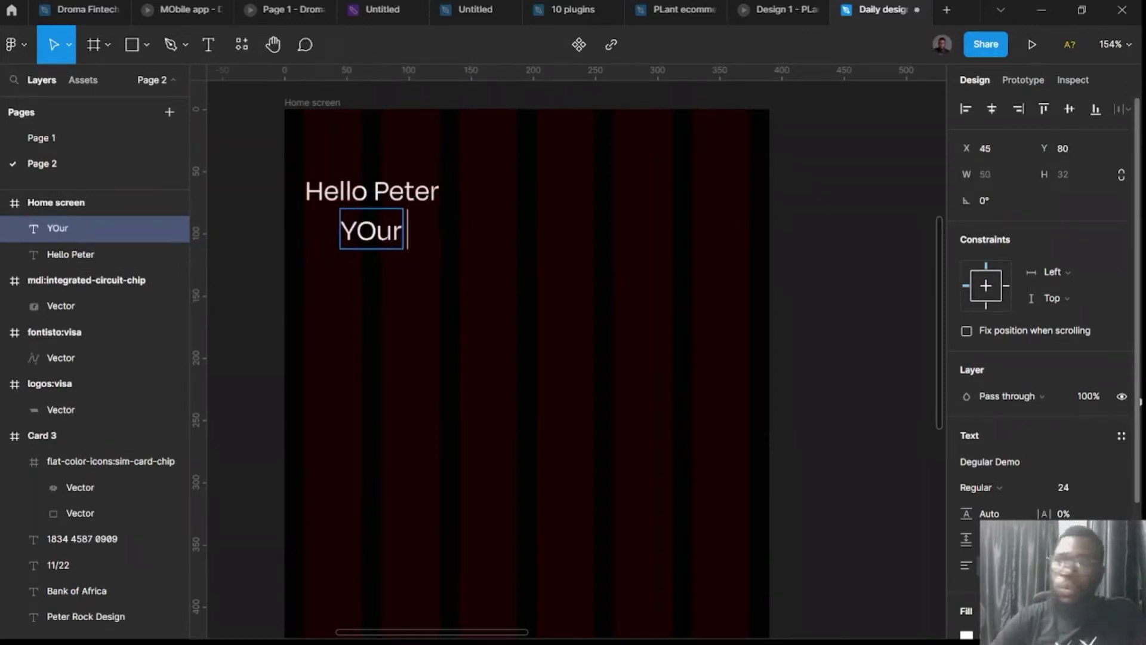
key(BackSpace)
key(BackSpace)
key(BackSpace)
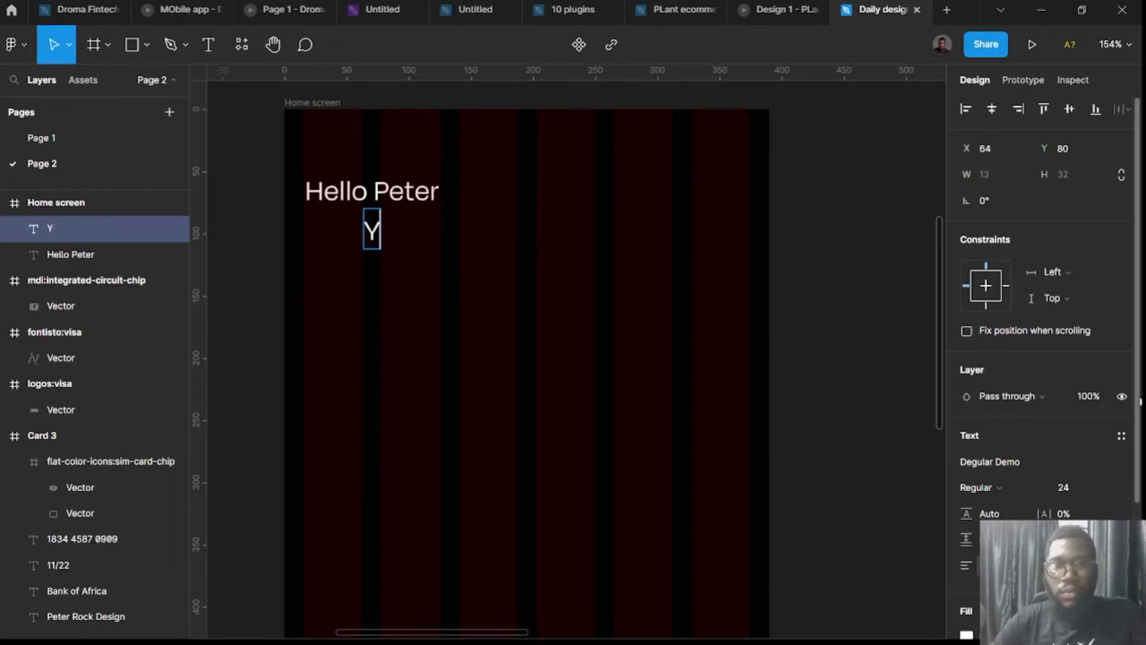
text(our wallet)
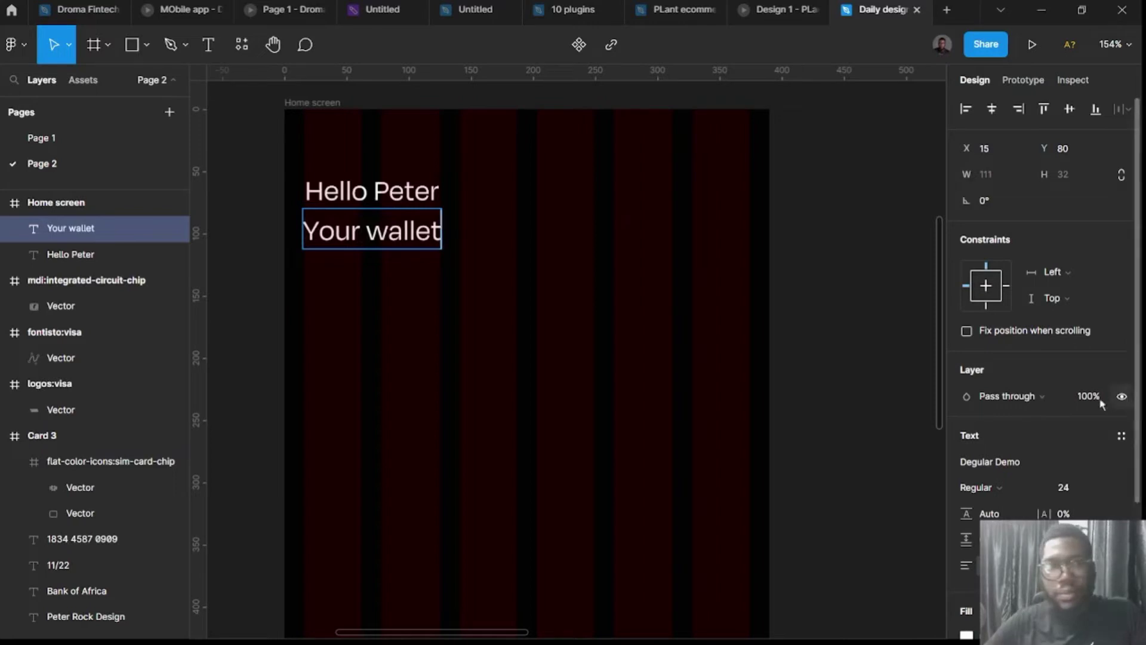
key(Escape)
Reduce Hello Peter to font size 20 and align its left edge with Your wallet.
click(412, 194)
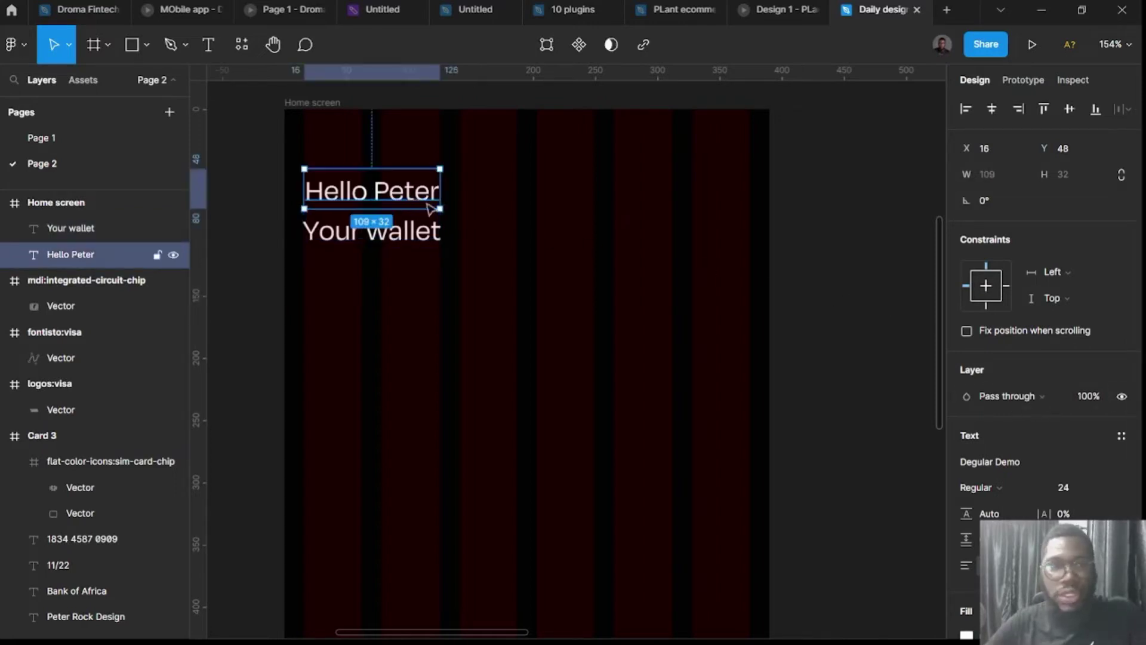
click(1070, 487)
text(20)
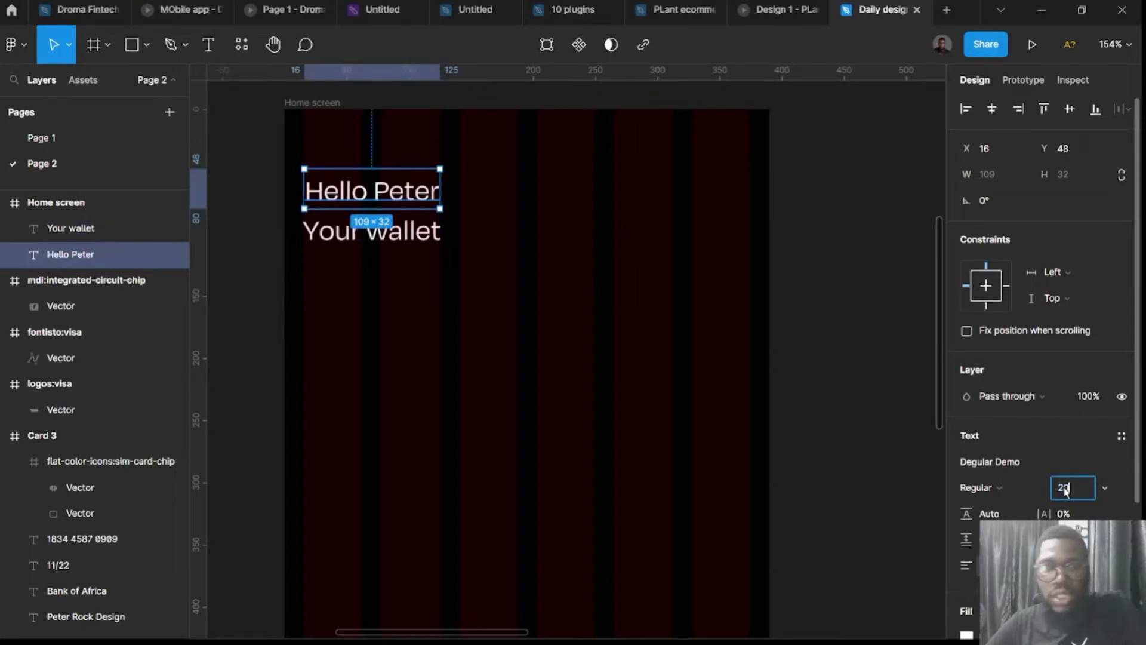
key(Return)
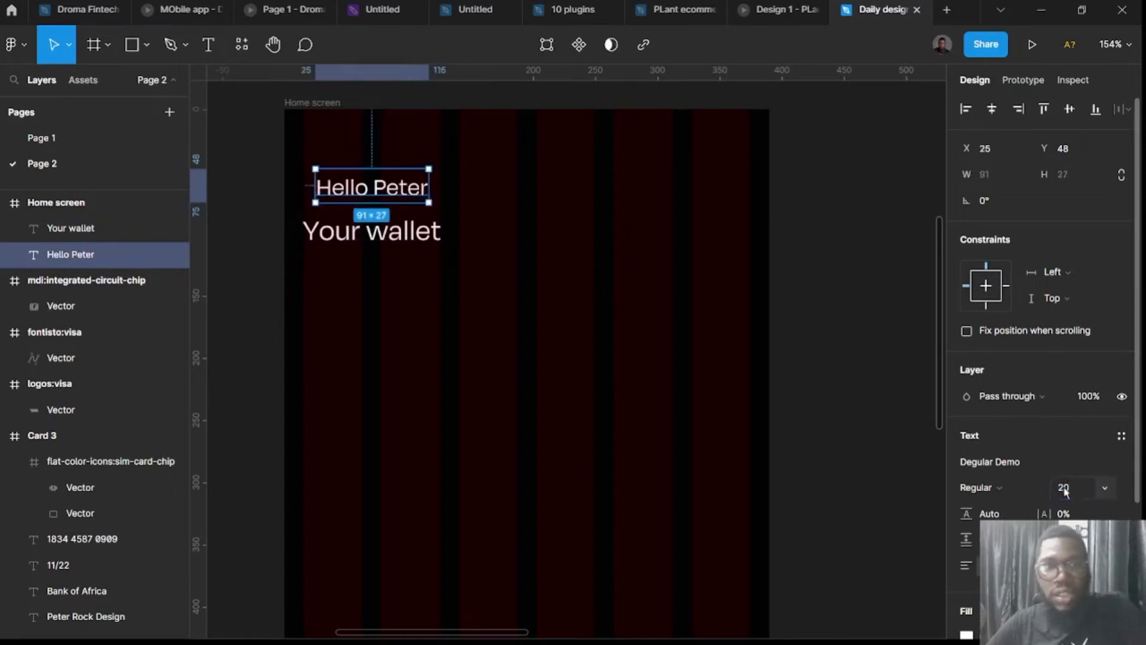
drag(348, 191, 346, 192)
Move Your wallet up under Hello Peter and make it Semibold.
click(356, 231)
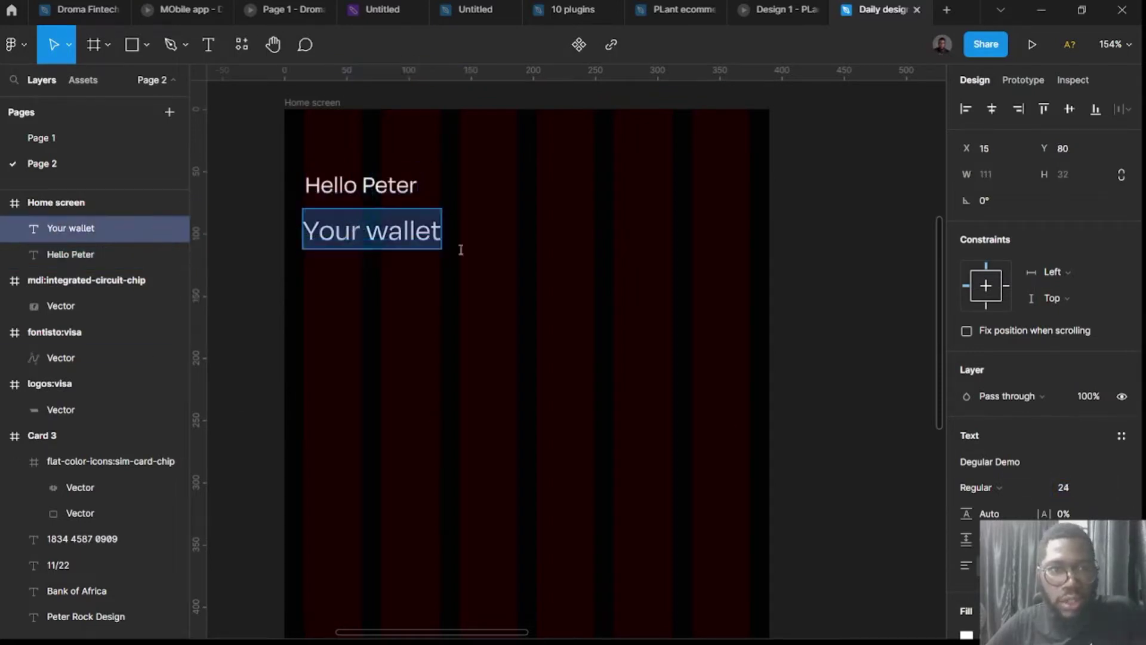
drag(394, 239, 394, 231)
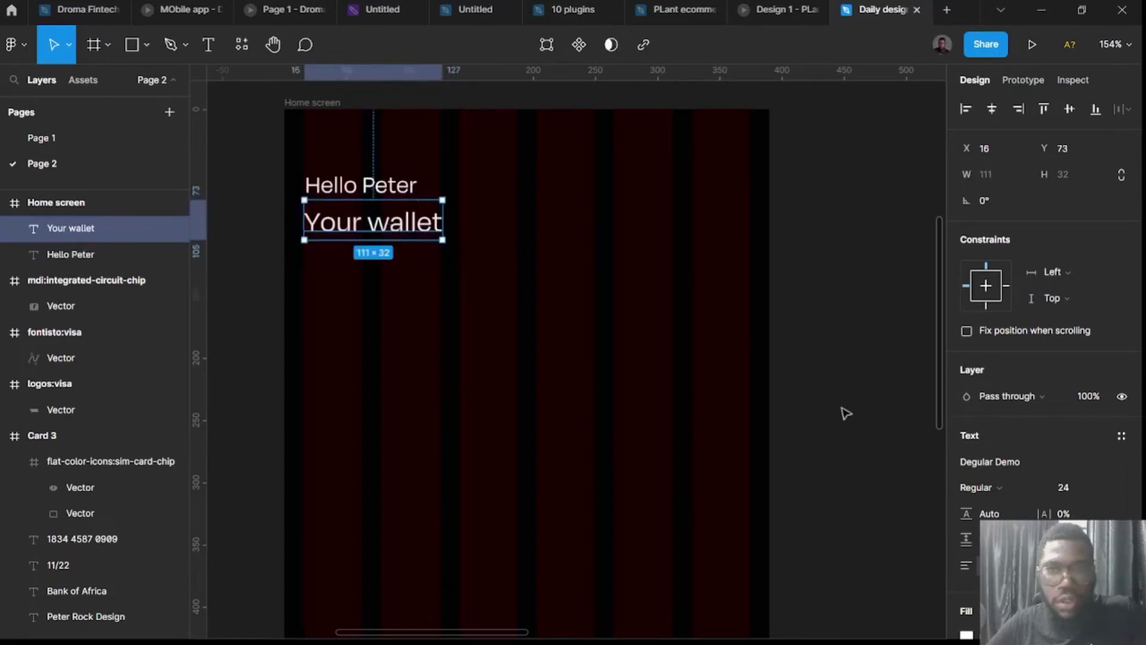
click(999, 486)
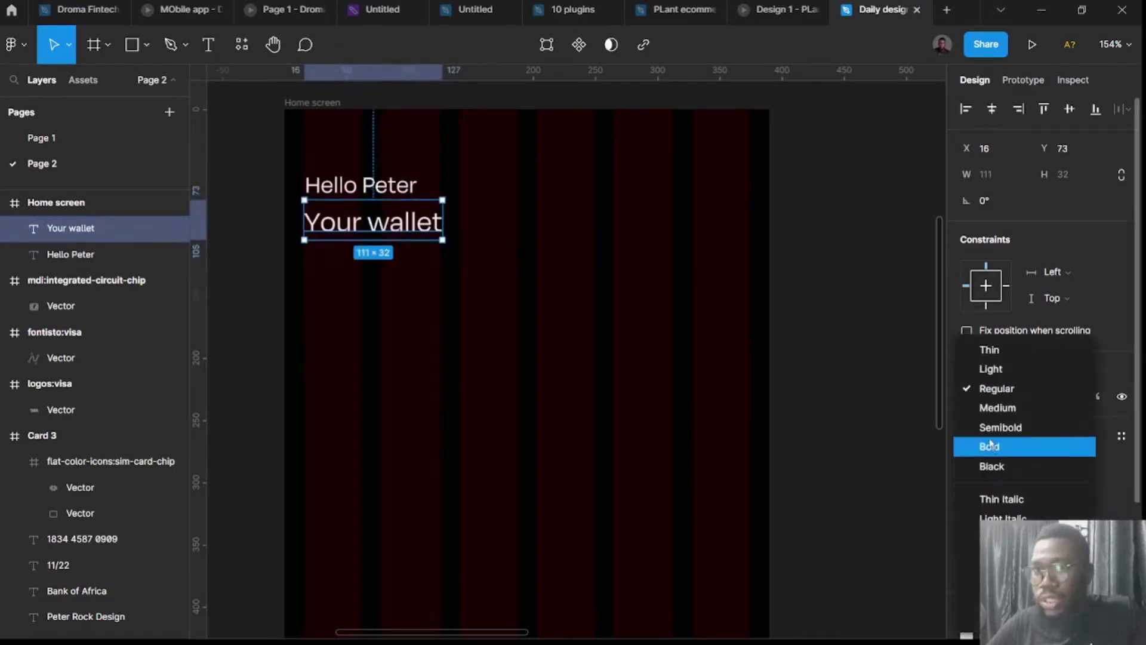
click(998, 408)
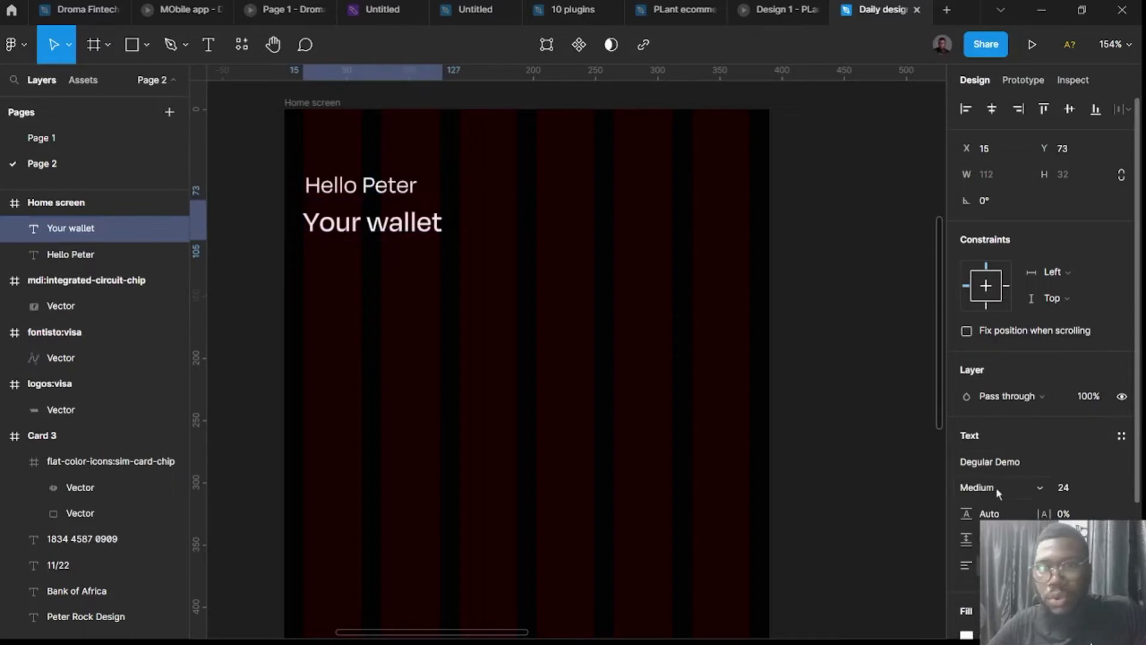
click(999, 489)
click(989, 427)
click(854, 442)
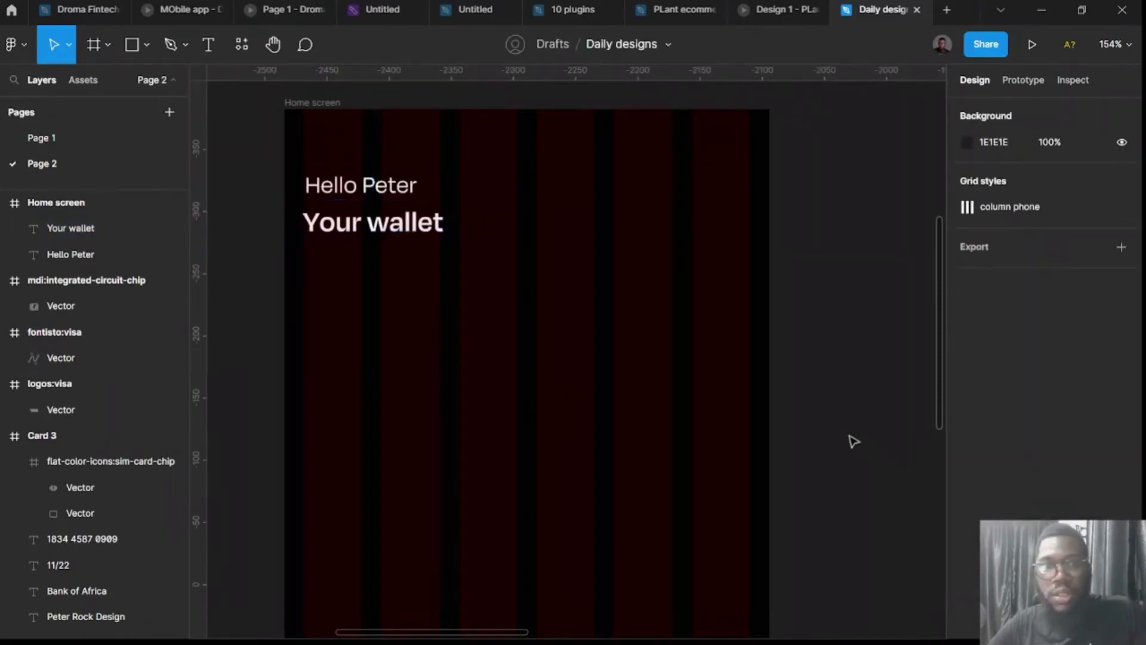
Draw a 296×175 frame at 16, 130 under the Your wallet heading.
scroll(793, 419, down, 5)
scroll(785, 419, right, 3)
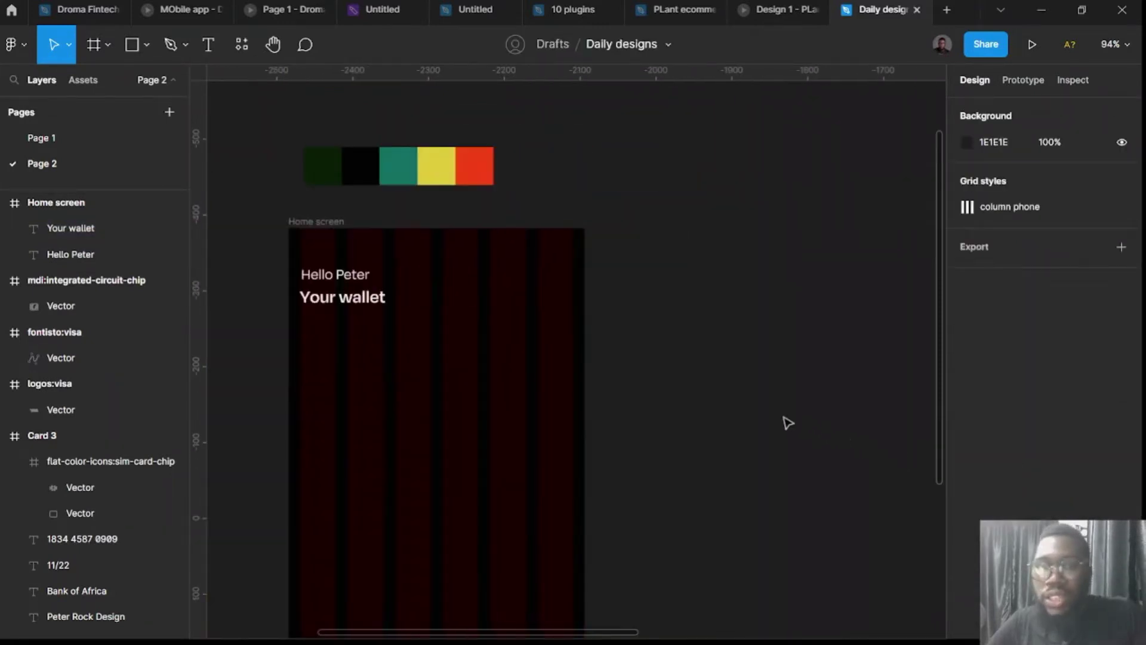
scroll(589, 429, down, 3)
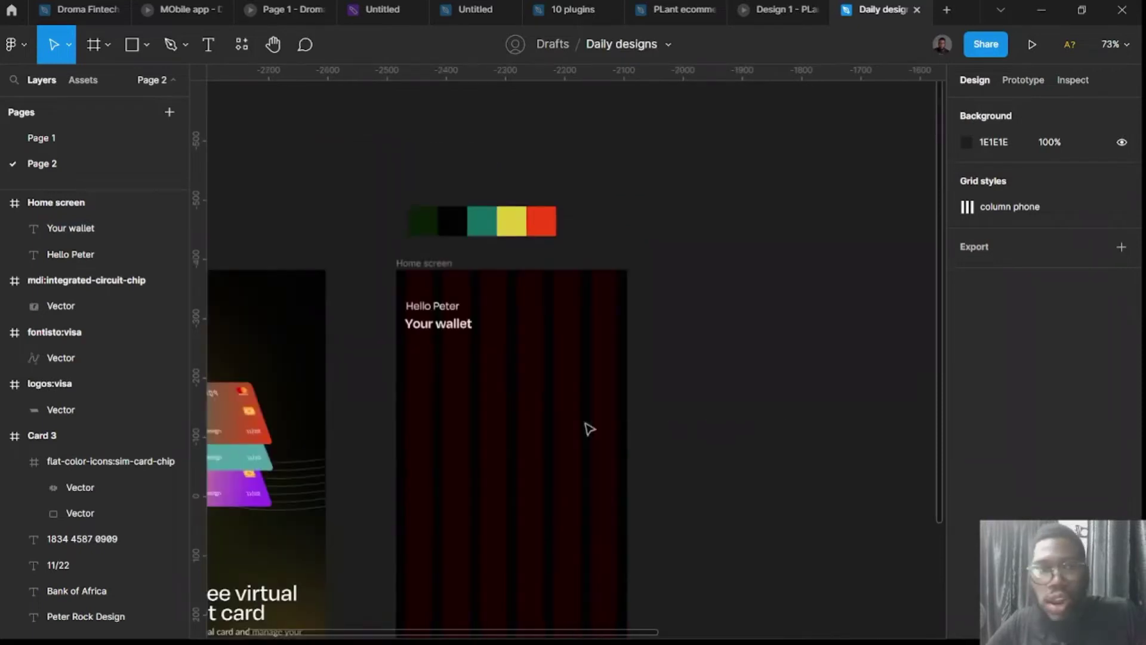
scroll(440, 338, up, 5)
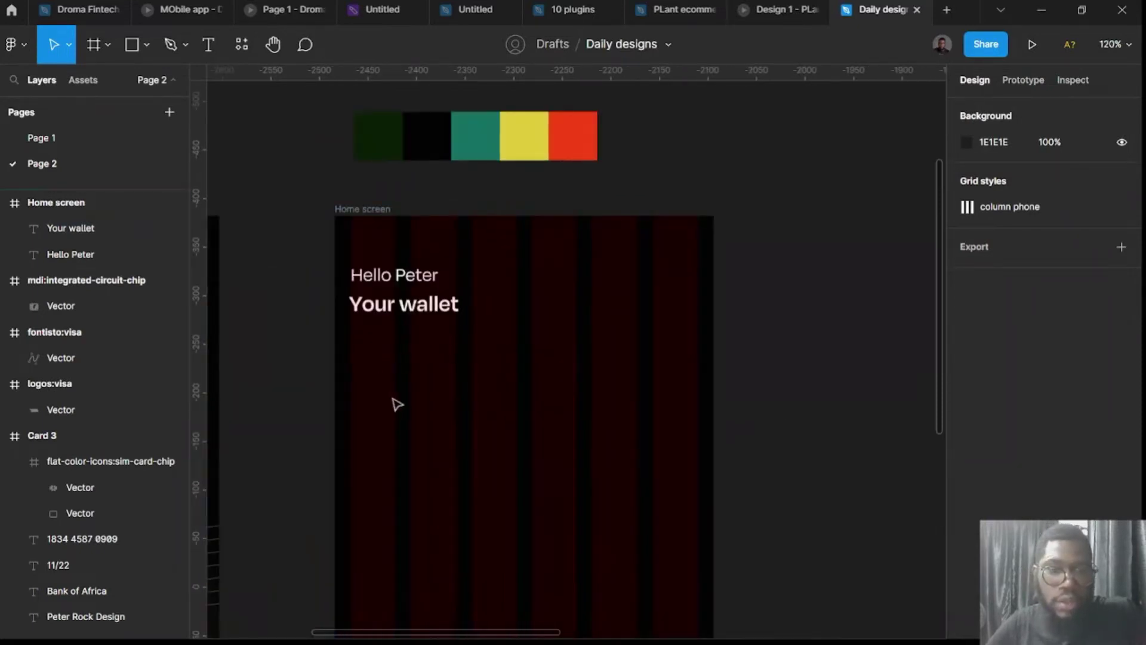
key(f)
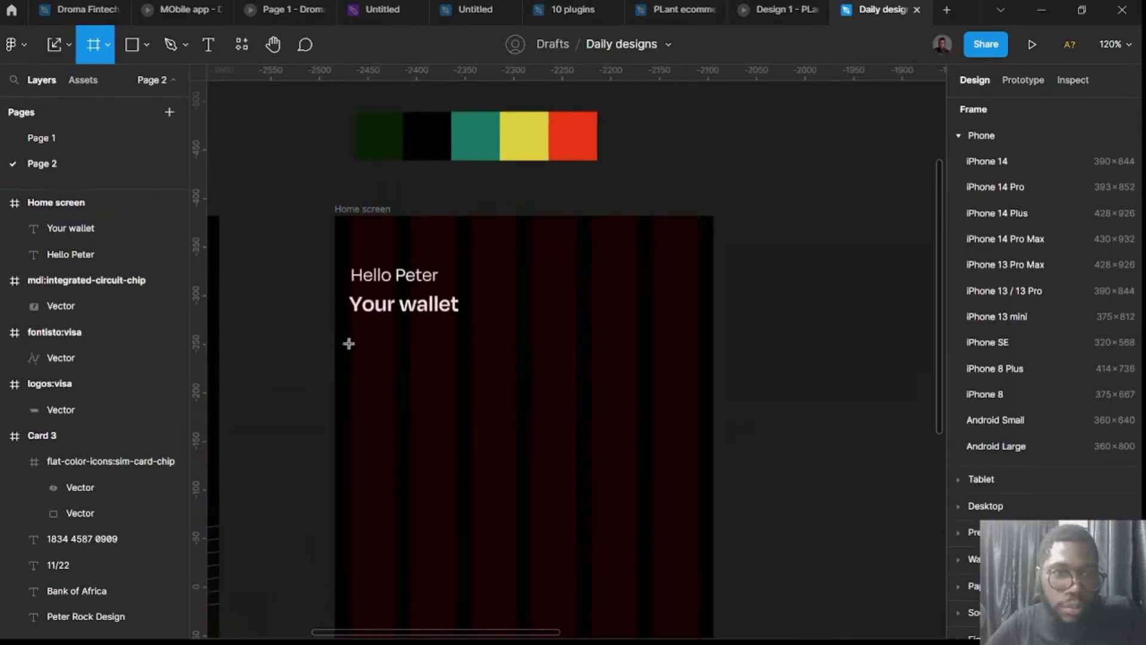
drag(349, 342, 638, 512)
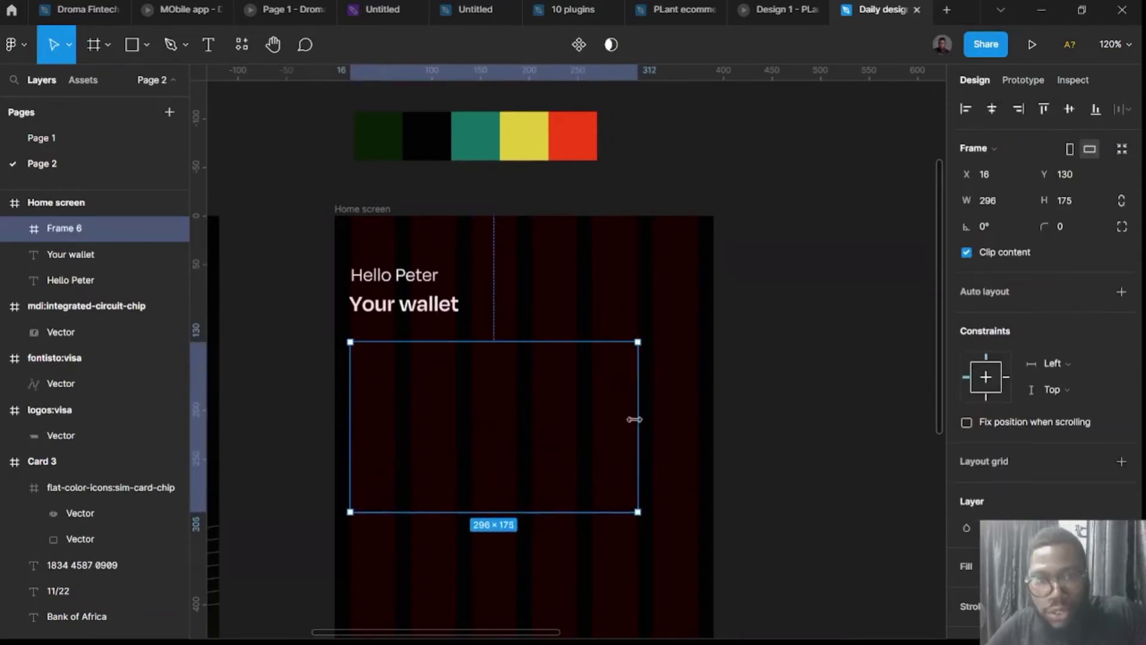
scroll(702, 480, up, 5)
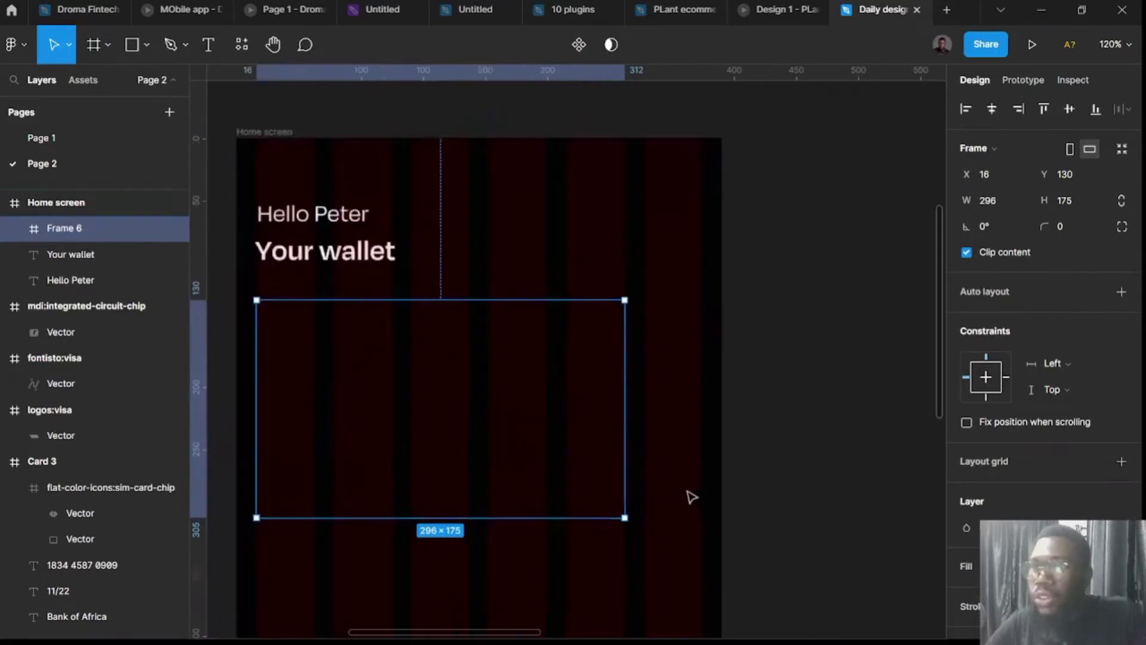
scroll(675, 450, left, 3)
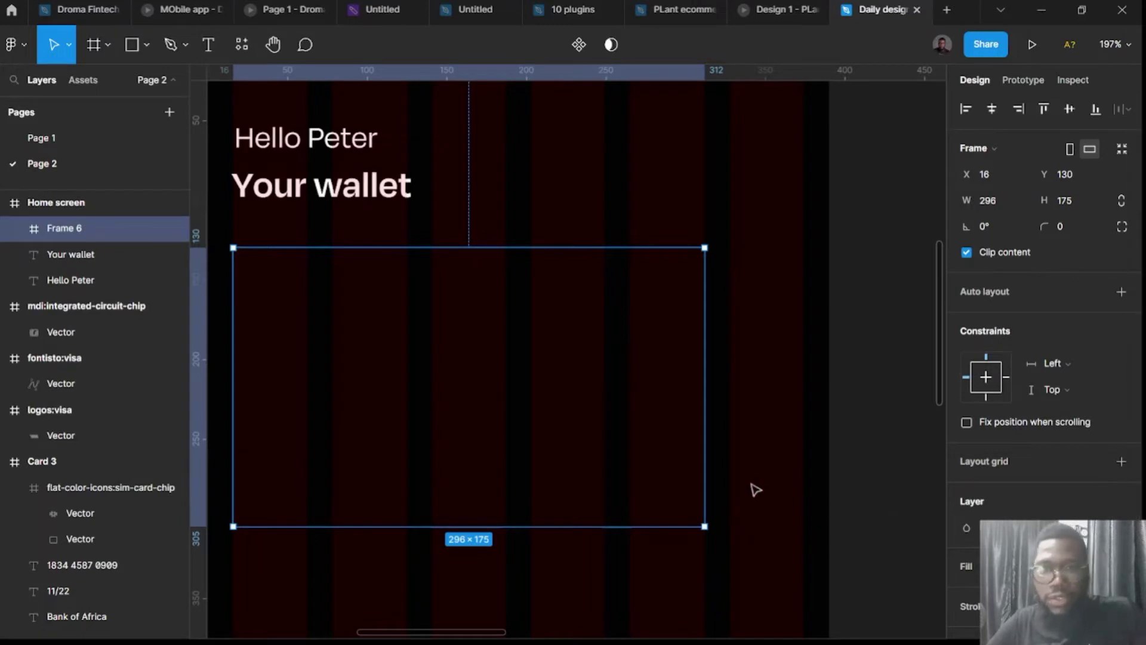
scroll(806, 358, down, 5)
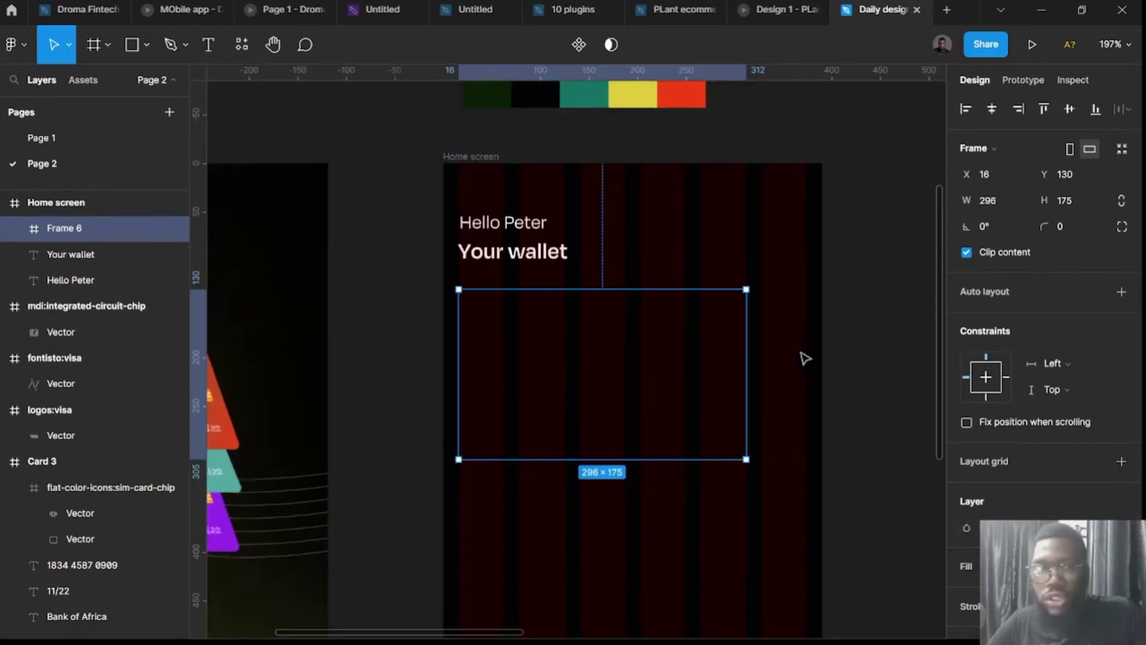
scroll(550, 333, up, 5)
scroll(690, 376, down, 2)
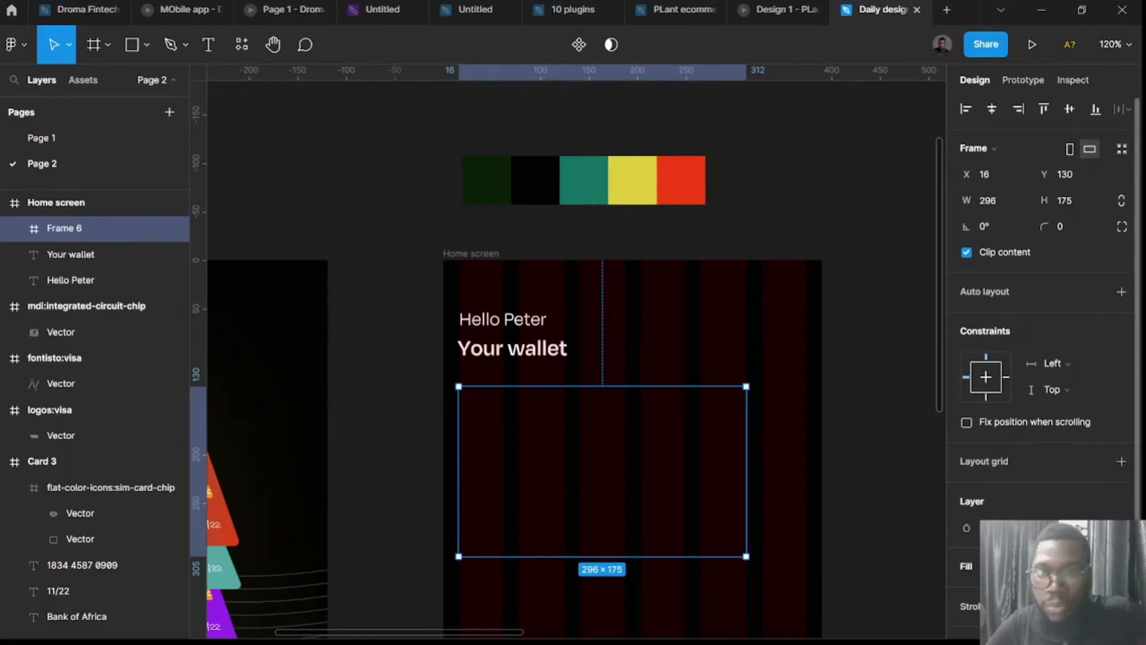
Give the card a linear gradient fill running from top-left to bottom-right corner.
click(1120, 566)
click(966, 592)
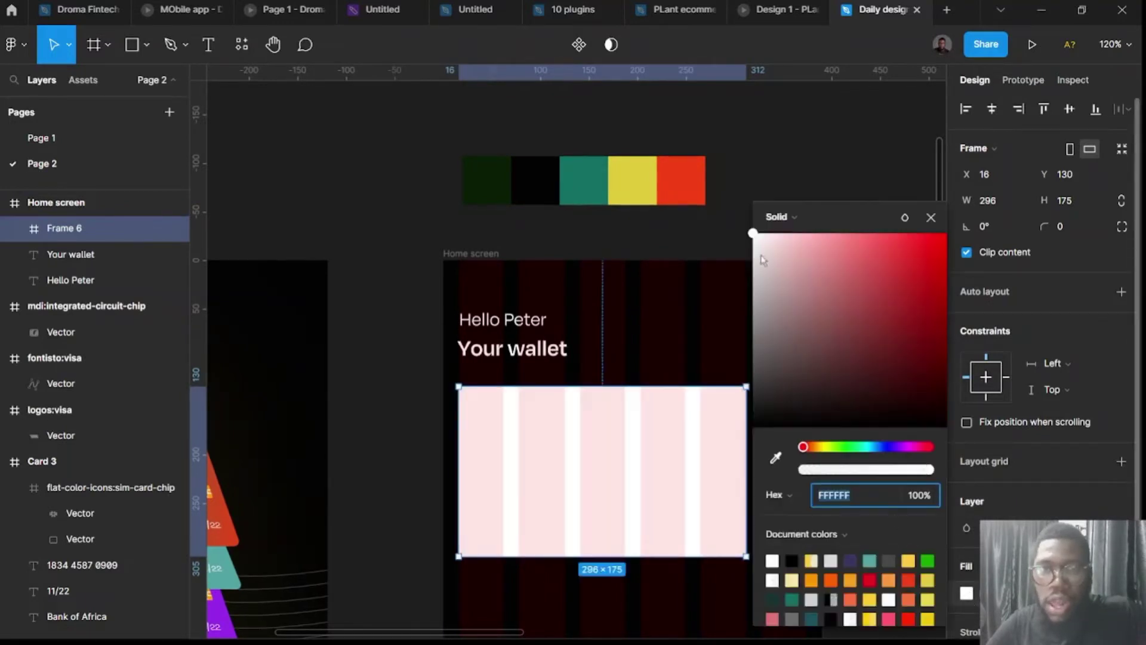
click(786, 229)
click(791, 242)
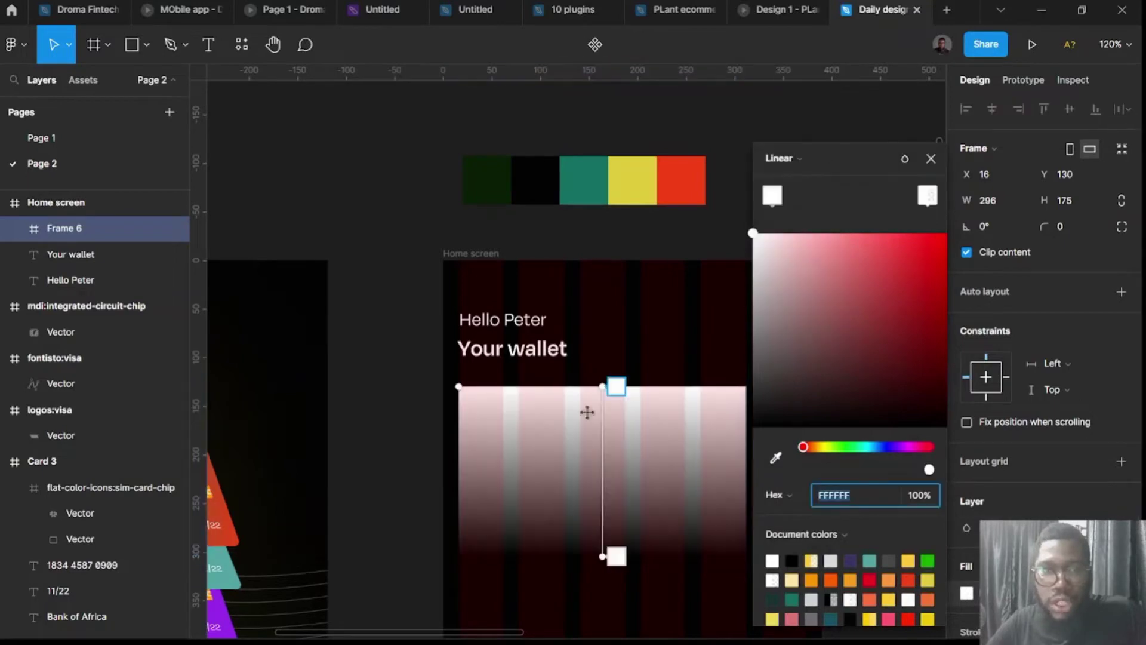
drag(614, 384, 451, 395)
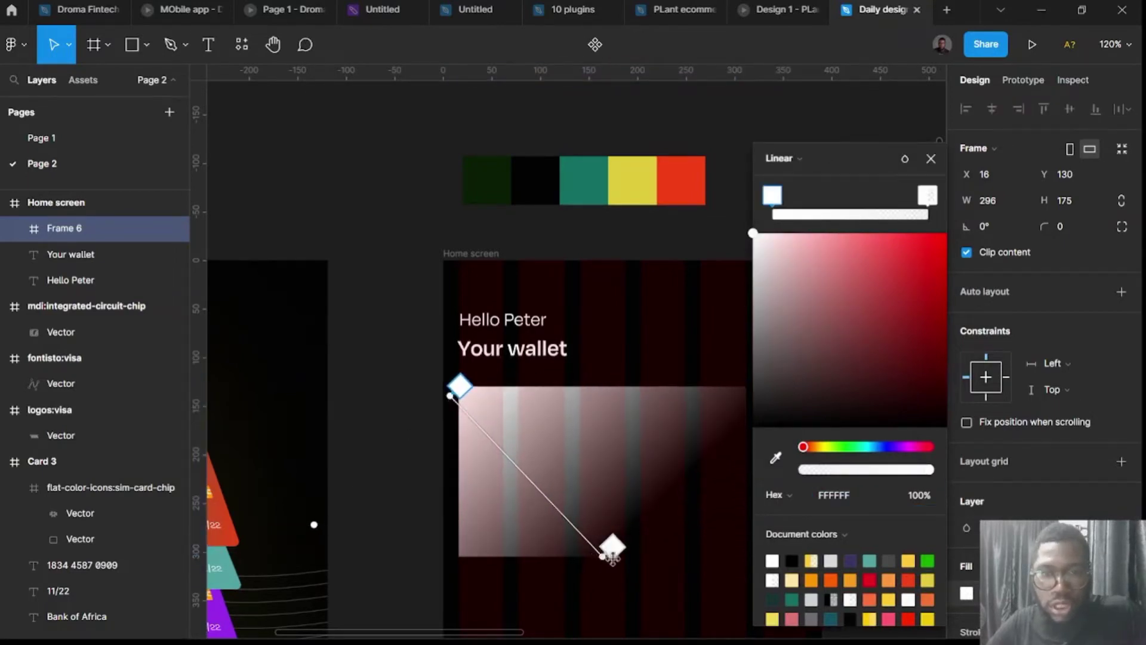
drag(598, 555, 752, 570)
scroll(697, 571, right, 5)
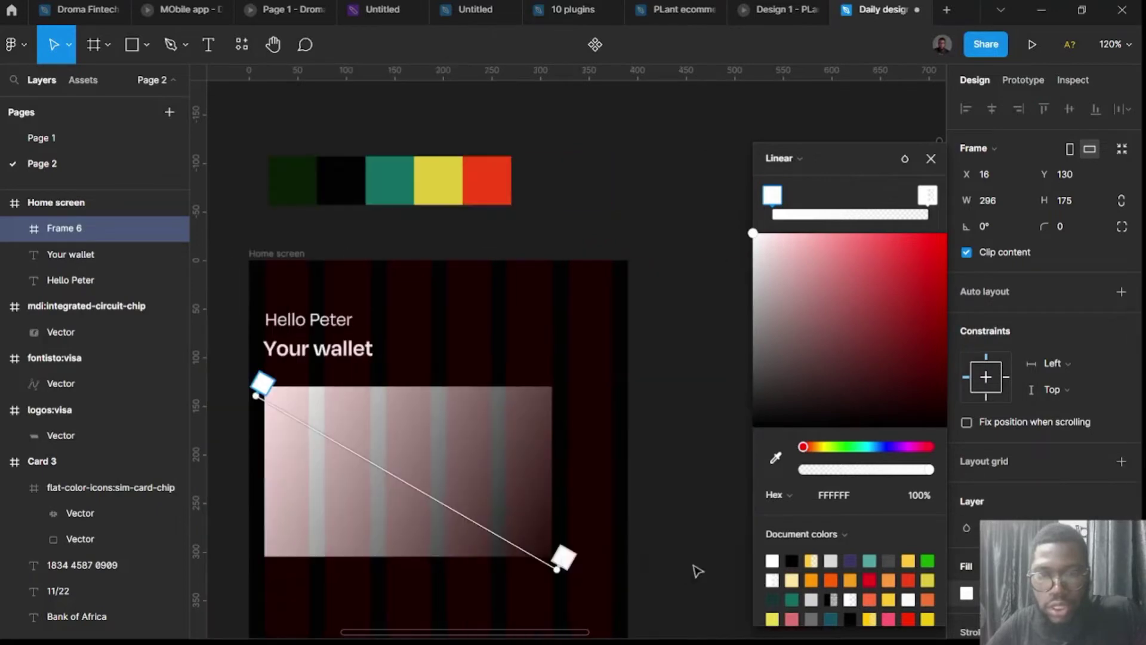
key(Escape)
scroll(611, 534, left, 5)
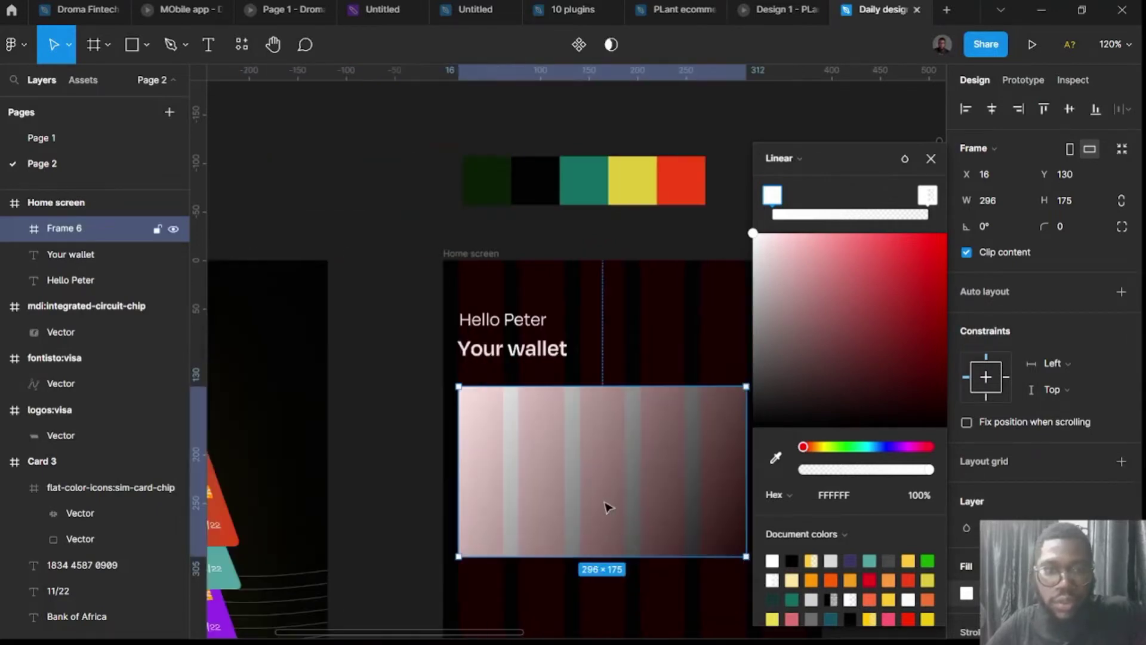
Set the card's corner radius to 24.
click(1069, 224)
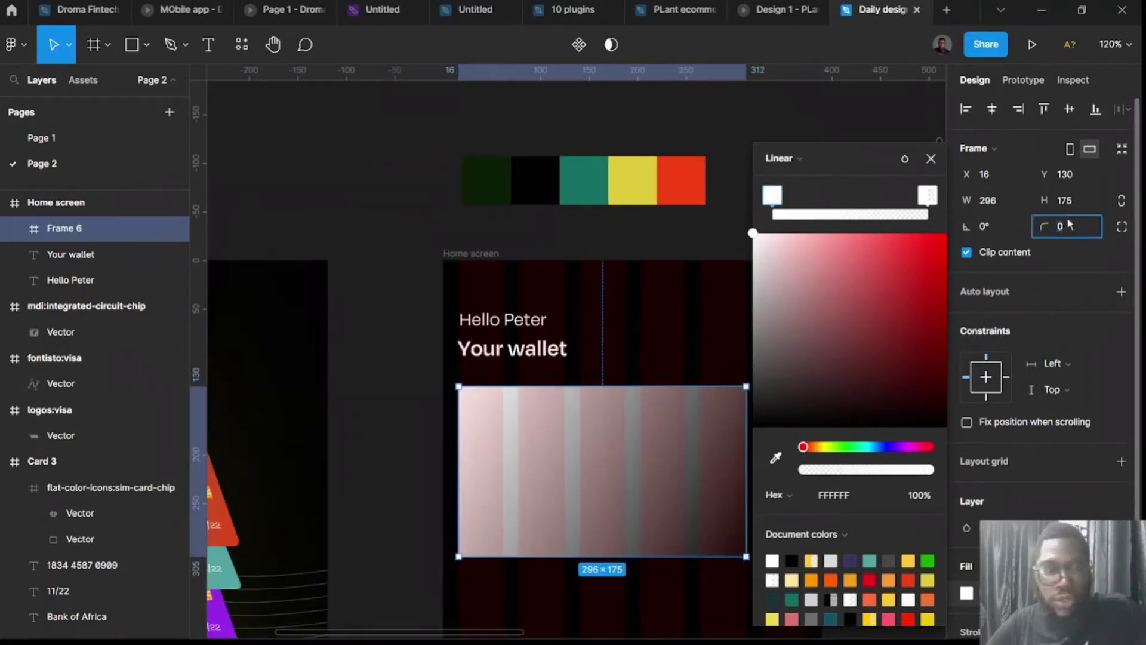
text(24)
key(Return)
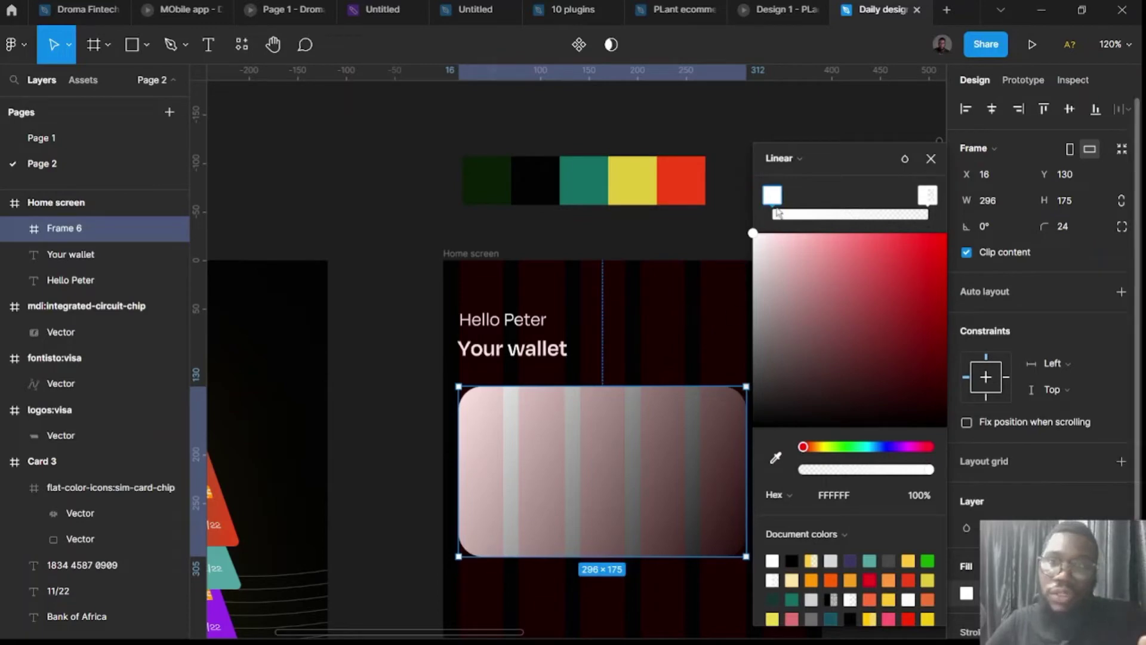
Eyedrop palette swatches for the gradient: dark green start stop and red end stop.
click(775, 458)
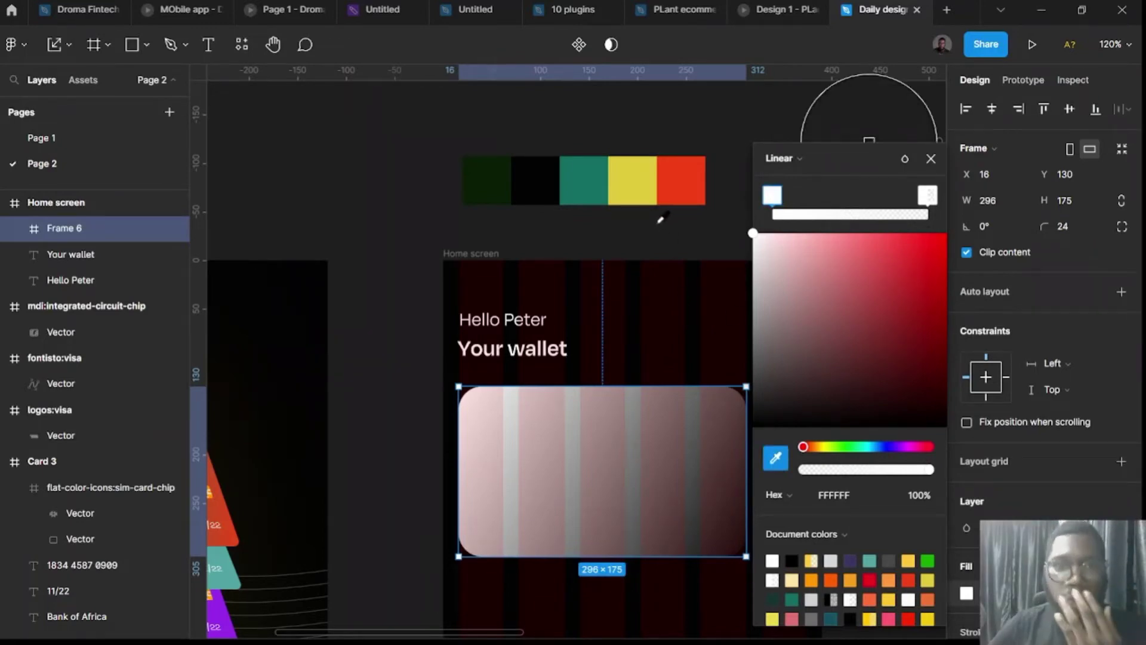
click(487, 183)
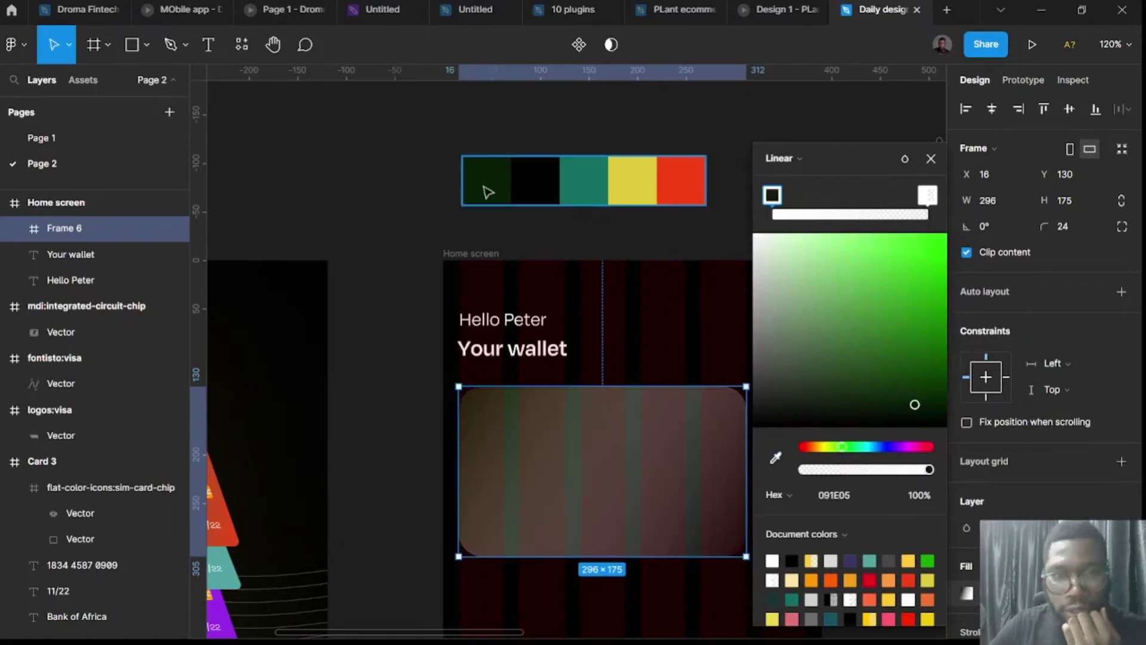
click(927, 196)
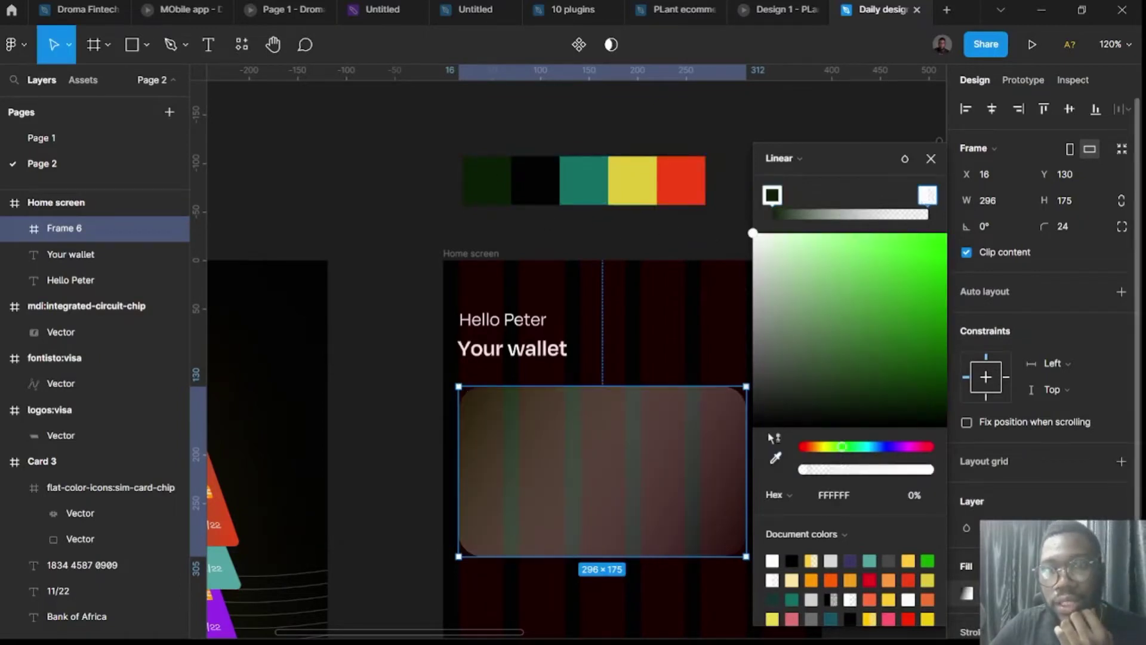
click(775, 458)
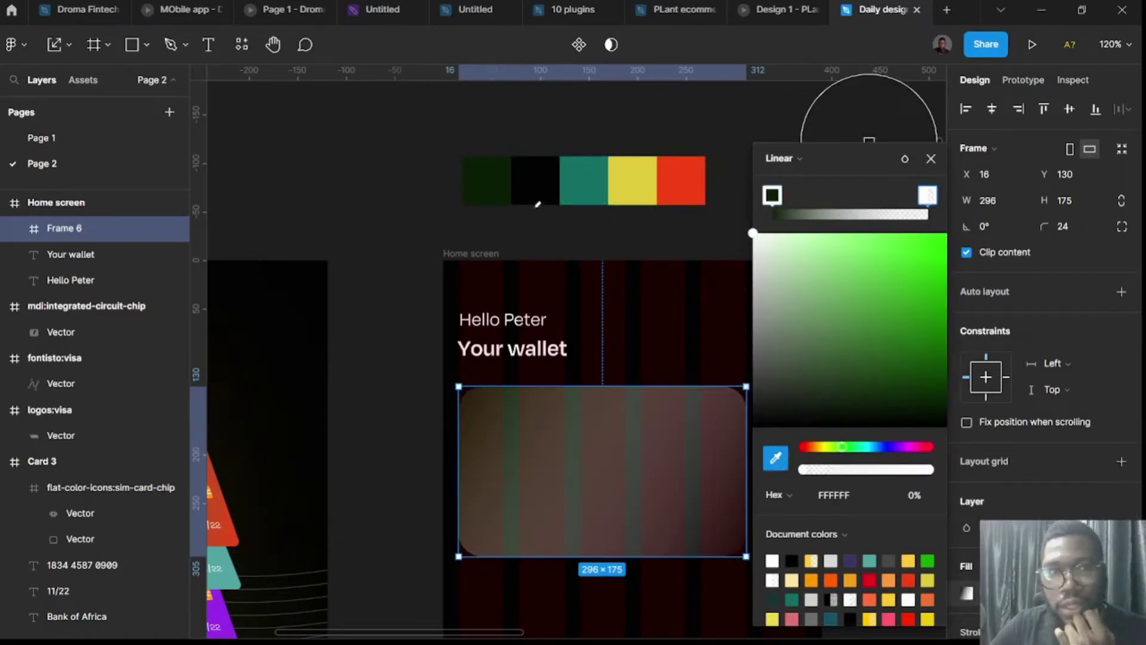
click(542, 182)
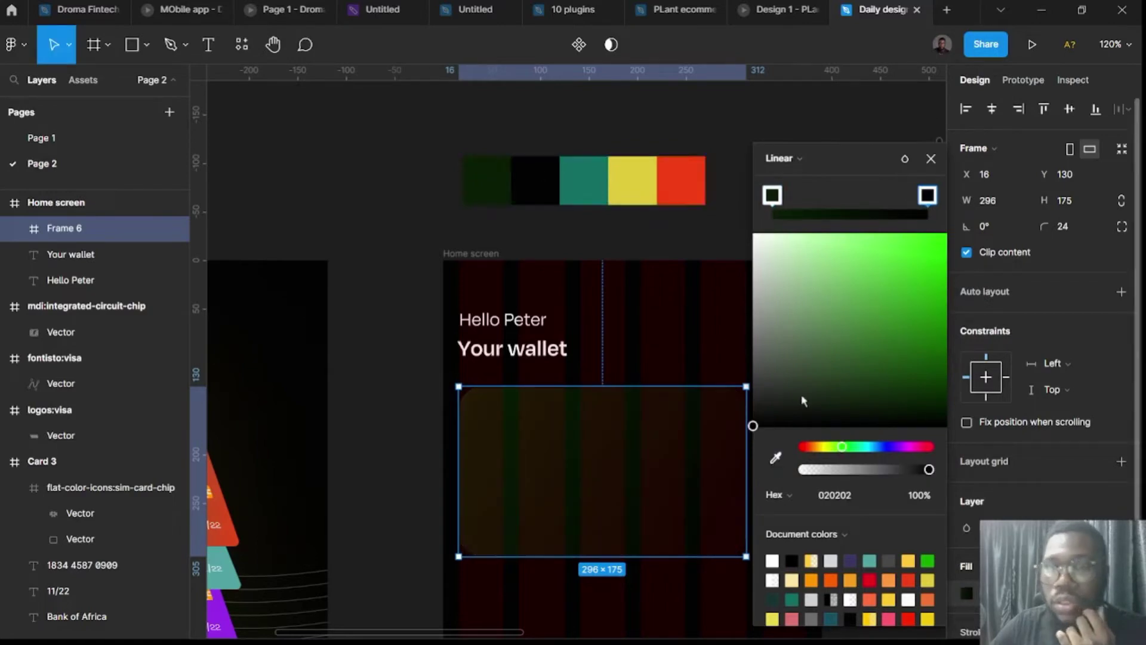
click(777, 457)
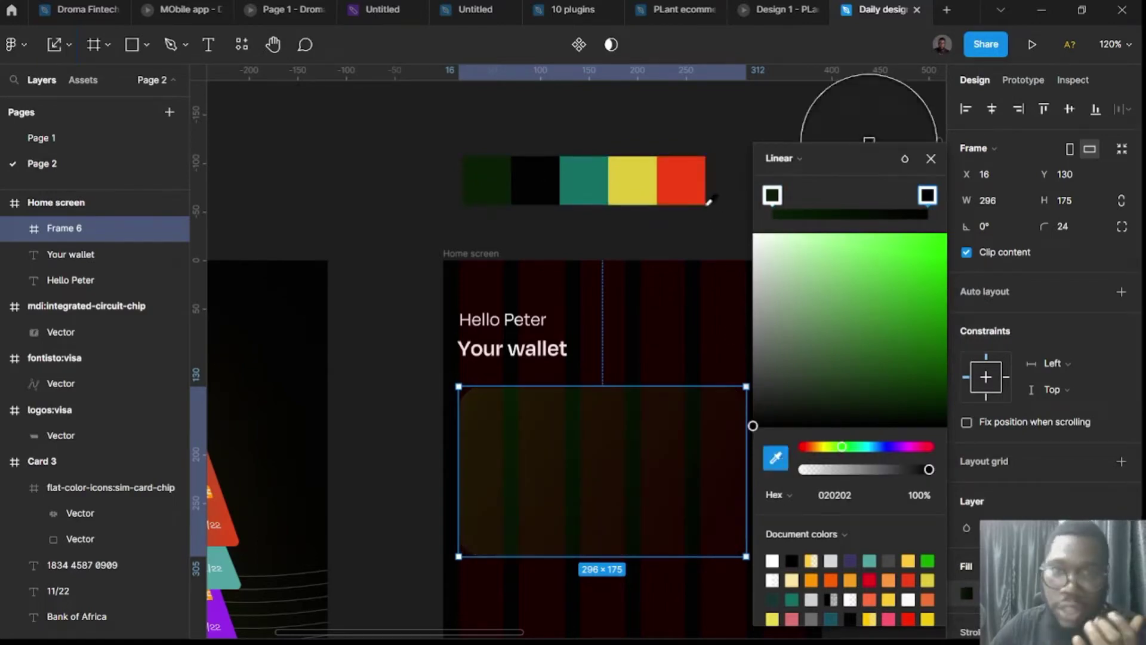
click(702, 189)
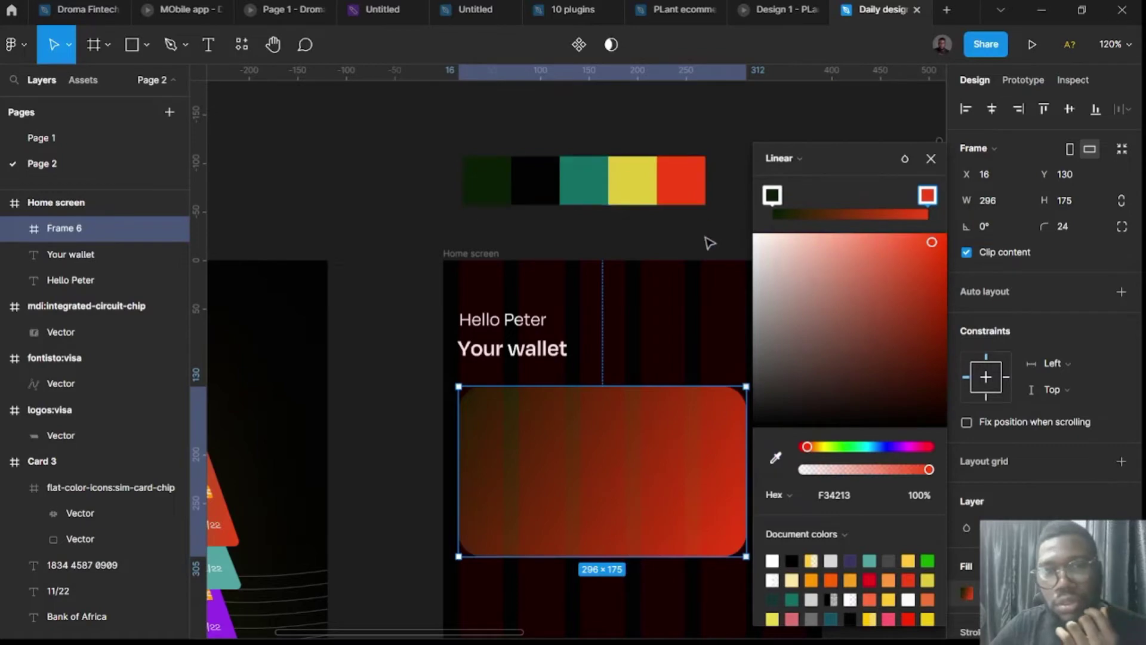
click(704, 247)
click(501, 256)
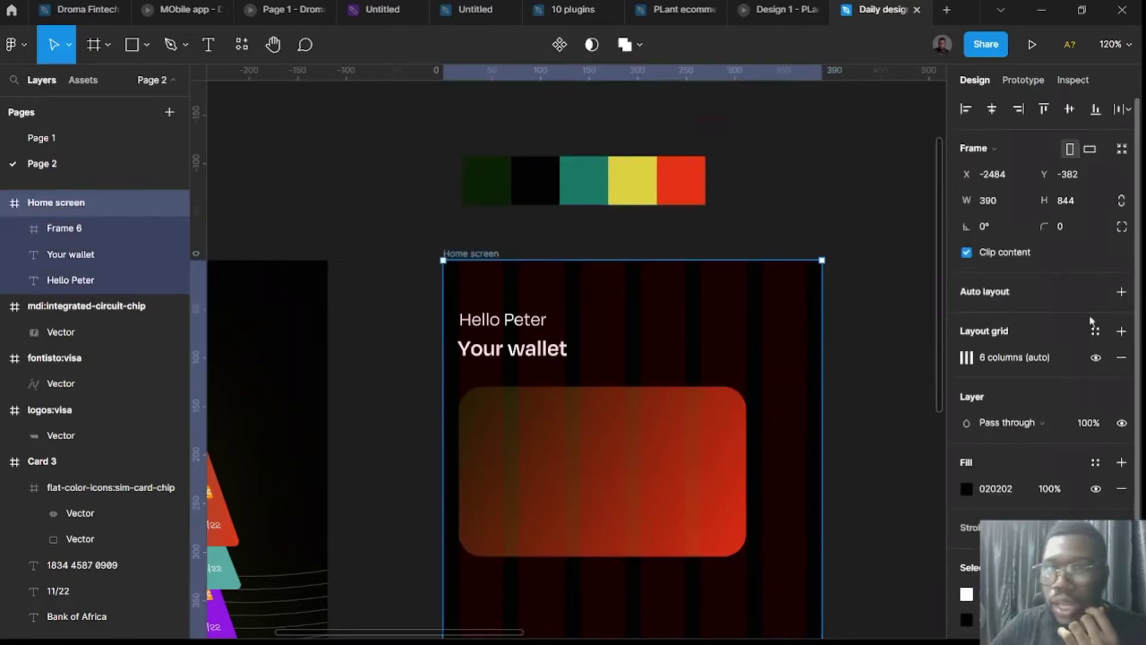
Hide the Home screen's column grid and spread the card gradient's green stop and endpoints wider.
click(1095, 358)
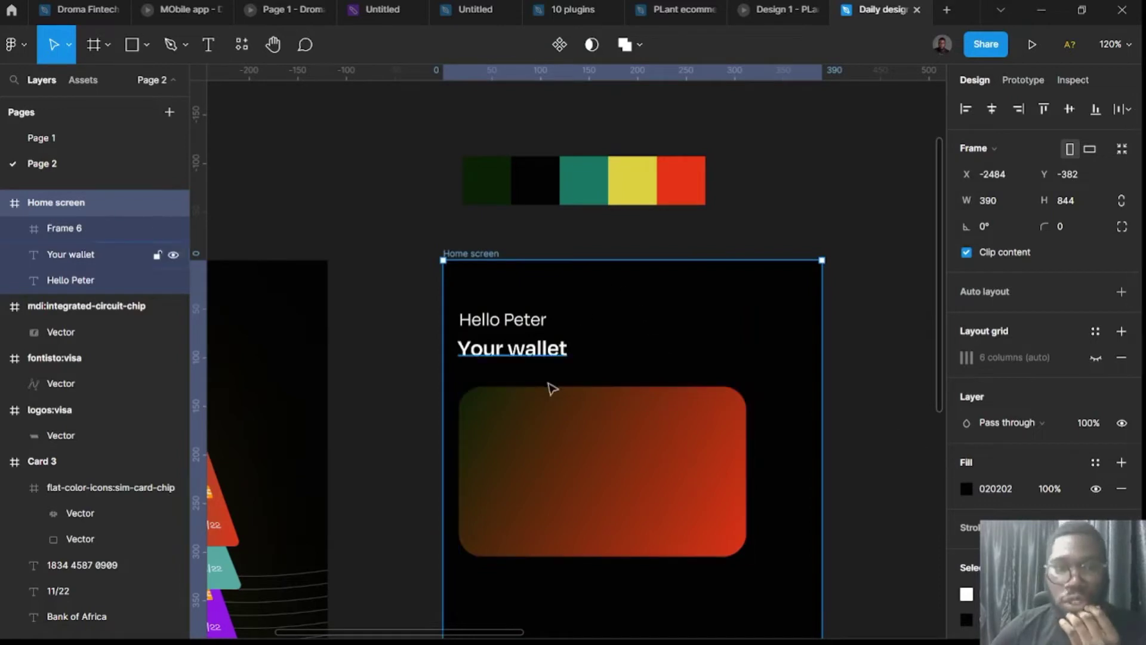
click(642, 454)
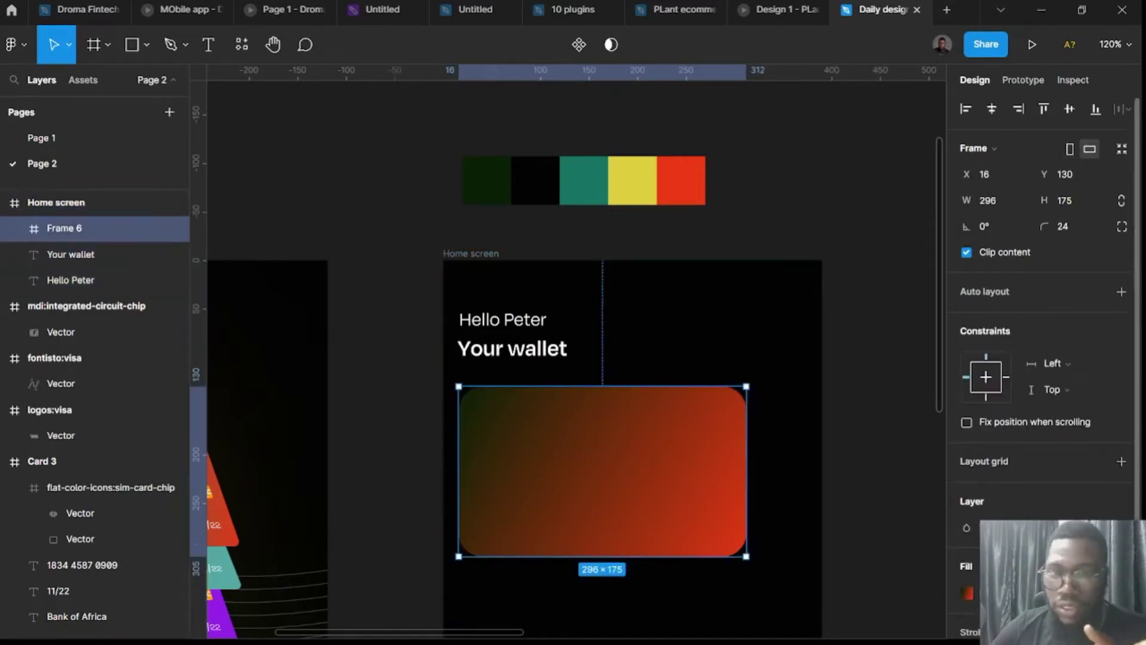
click(967, 594)
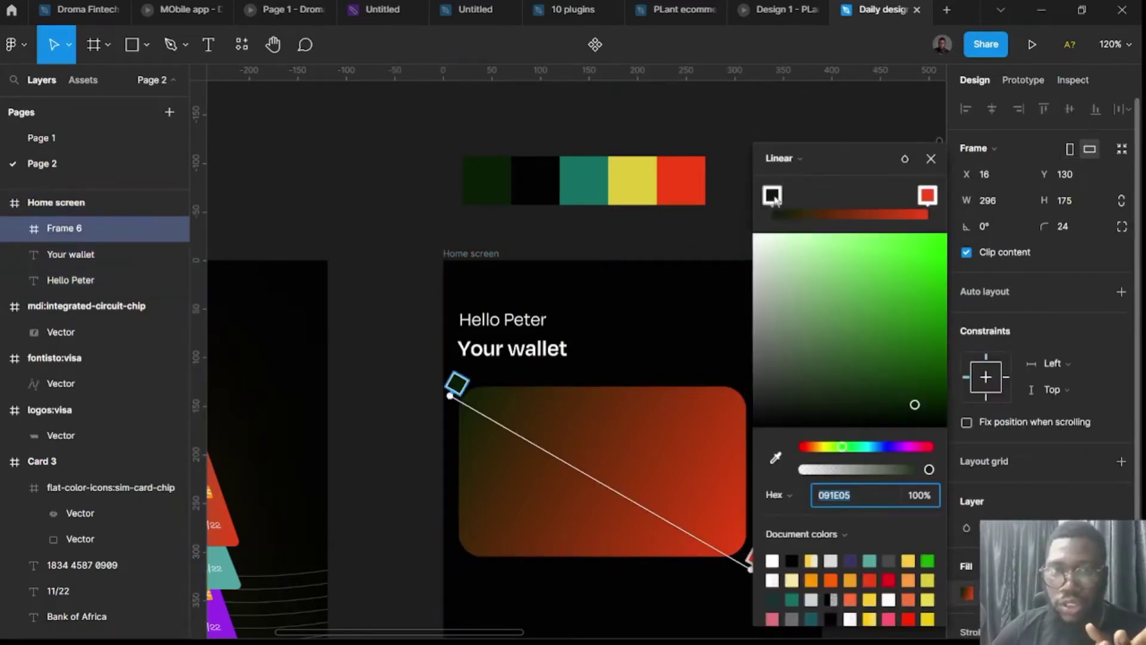
drag(774, 201, 829, 211)
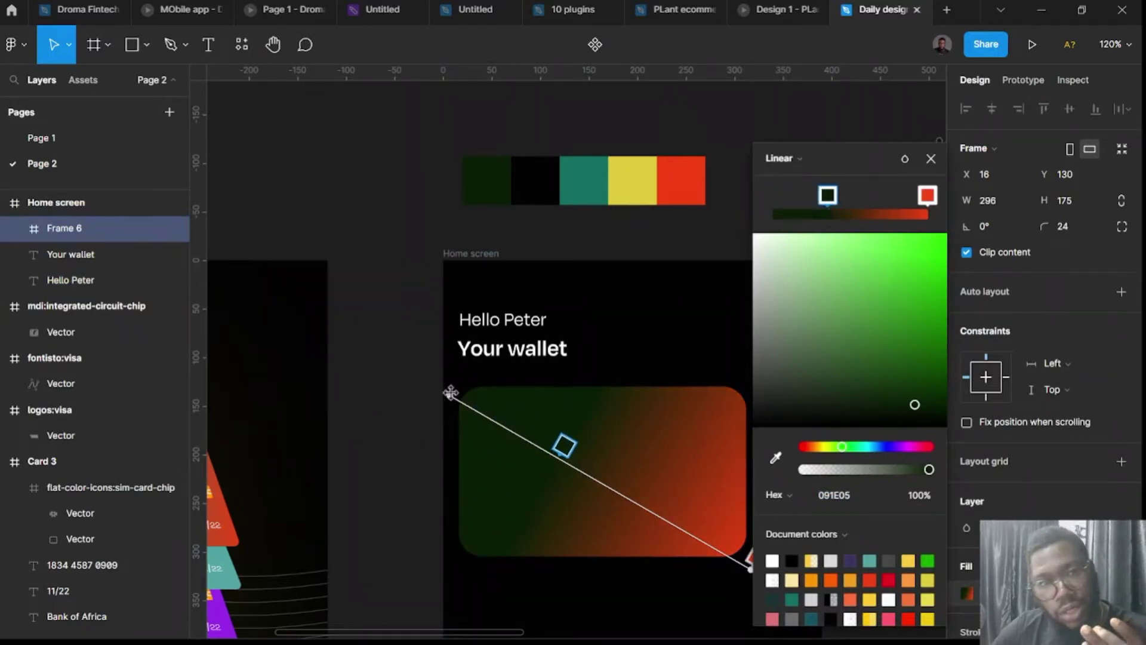
mouse_move(449, 394)
mouse_down()
mouse_move(394, 348)
mouse_move(452, 386)
mouse_up()
scroll(468, 434, right, 3)
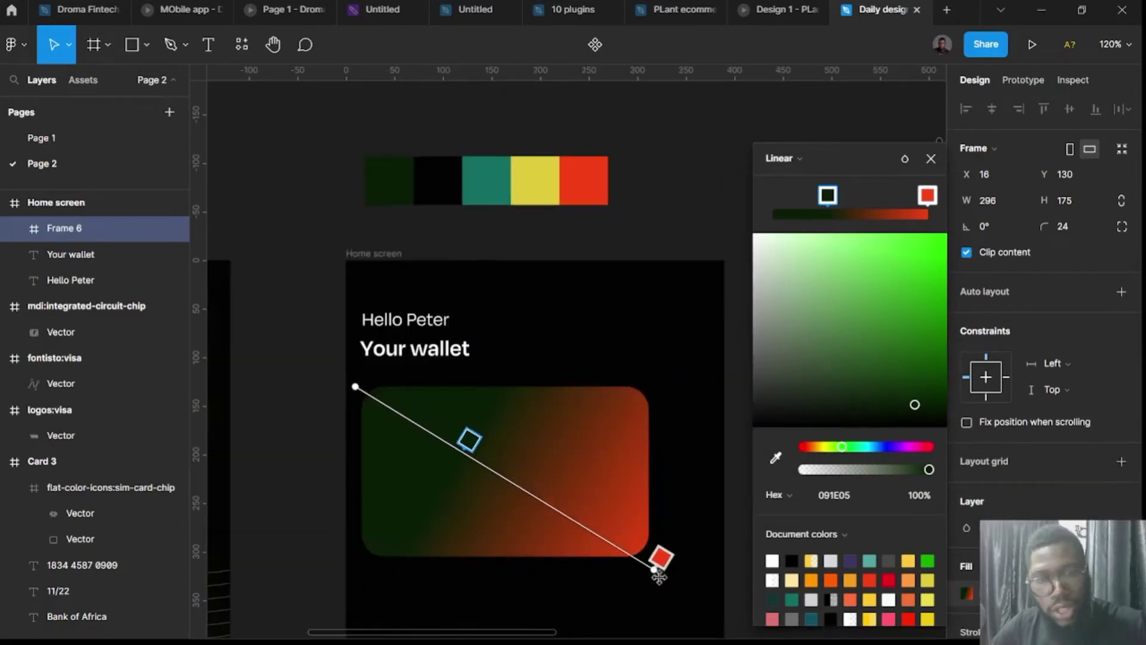
drag(672, 577, 727, 591)
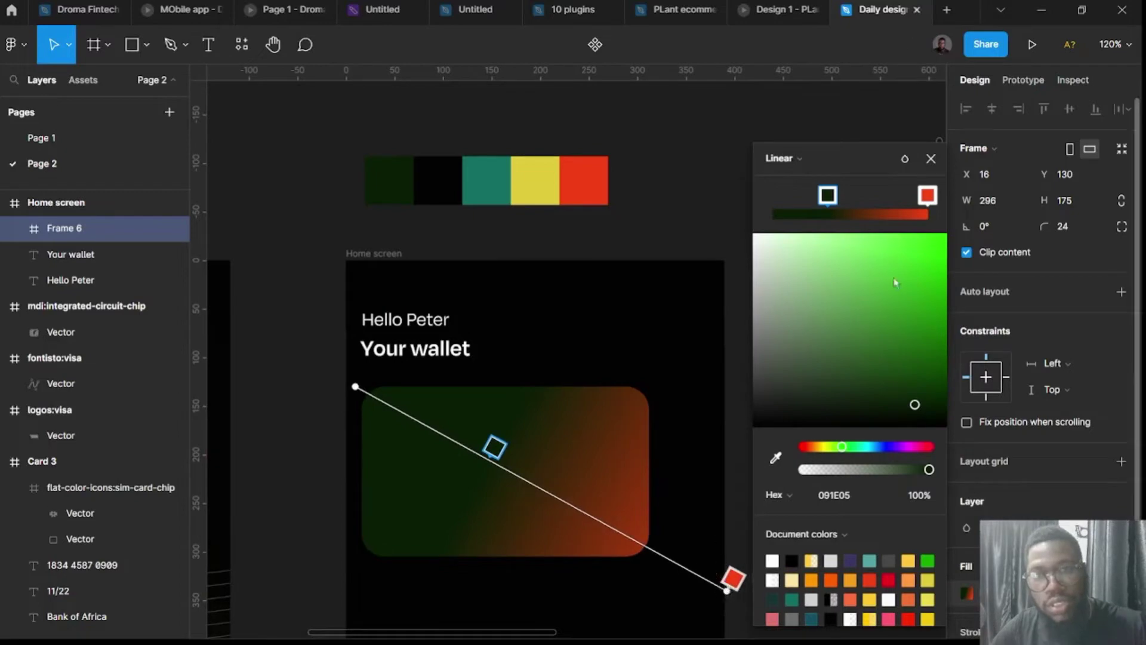
Lower the red F34213 stop to 71% opacity and level the gradient left to right.
click(925, 200)
drag(928, 469, 894, 470)
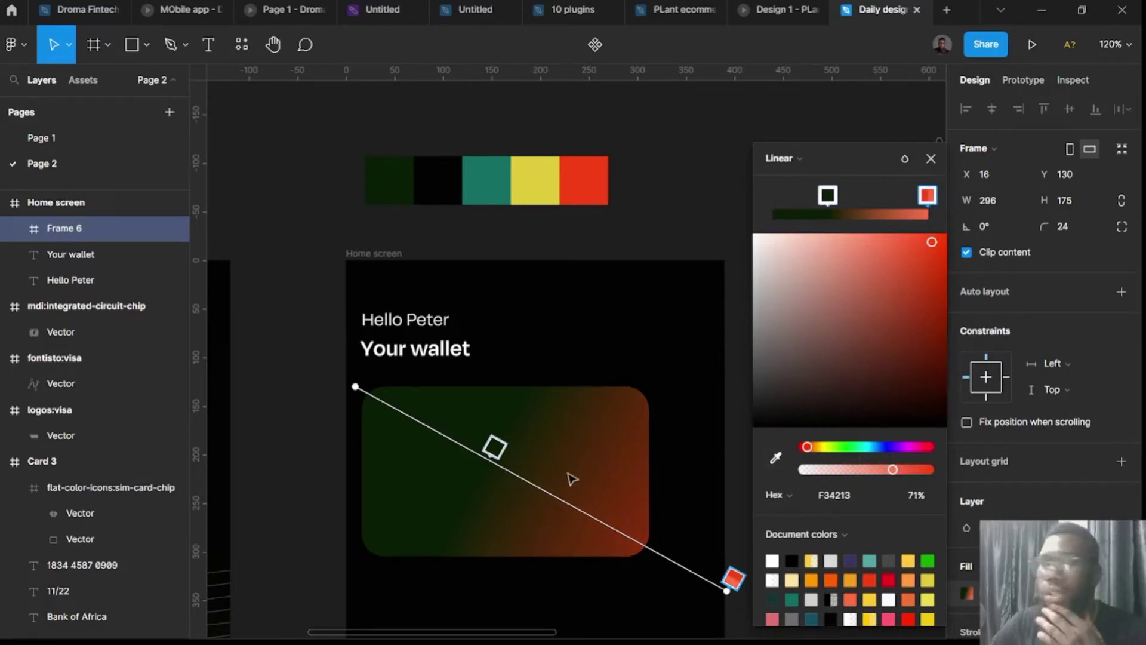
drag(356, 387, 357, 457)
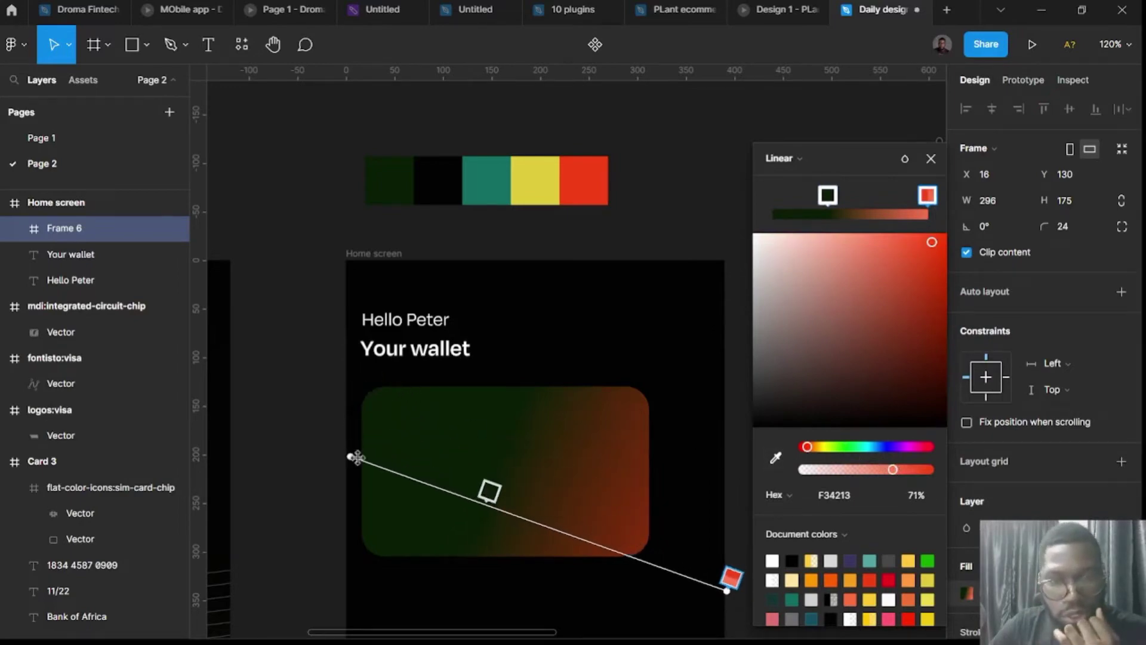
drag(725, 591, 739, 500)
Close the colour editor and deselect the wallet card.
key(Escape)
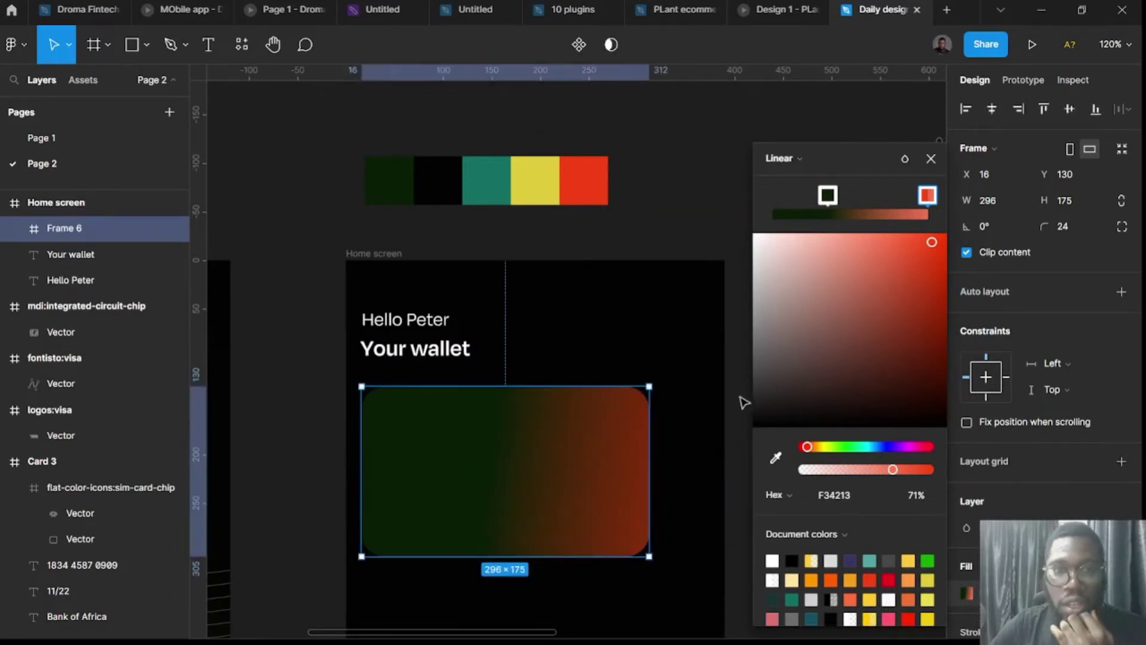
click(740, 406)
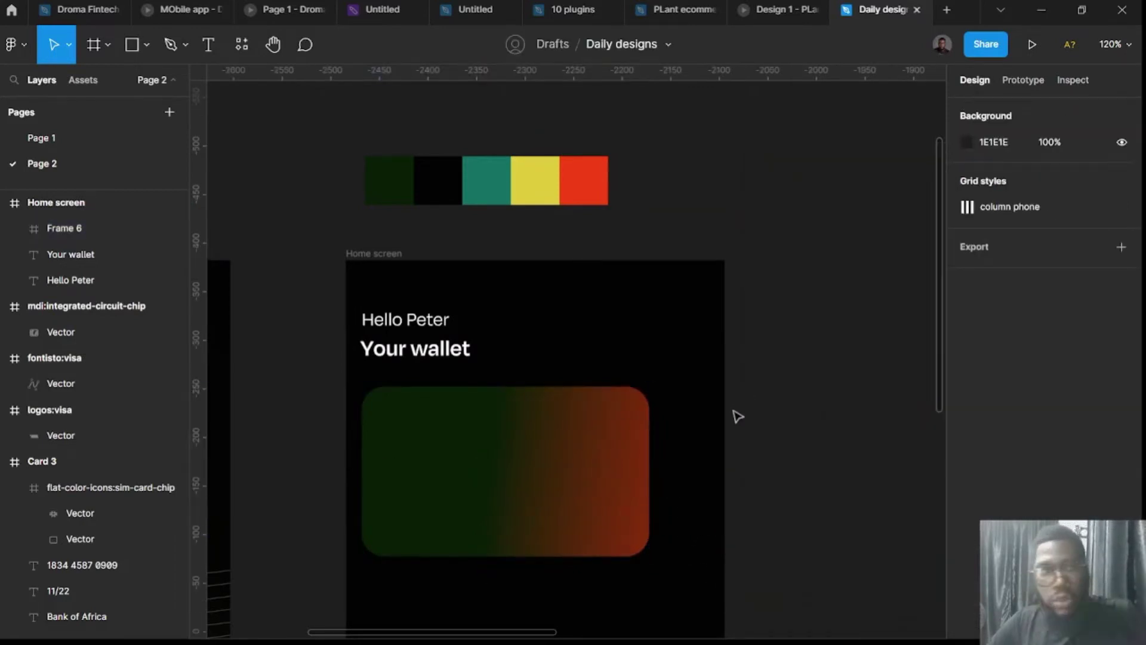
scroll(740, 434, down, 3)
scroll(555, 397, up, 3)
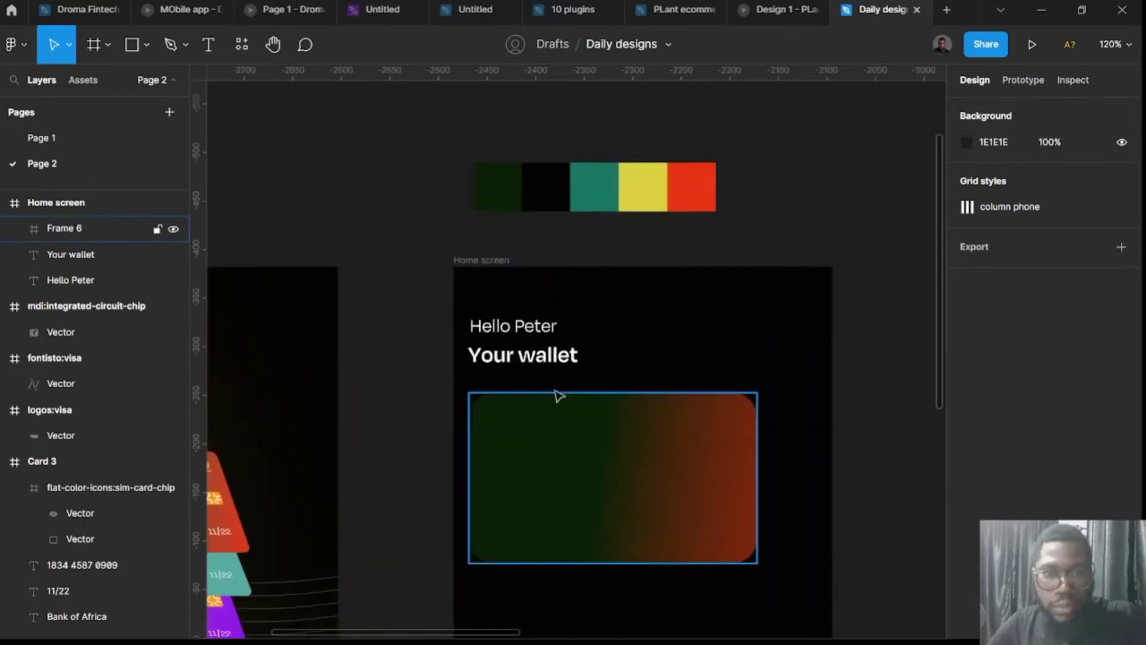
click(548, 356)
Copy 'Hello Peter' onto the card, retype it as 'Total Balance', and centre it horizontally.
click(539, 327)
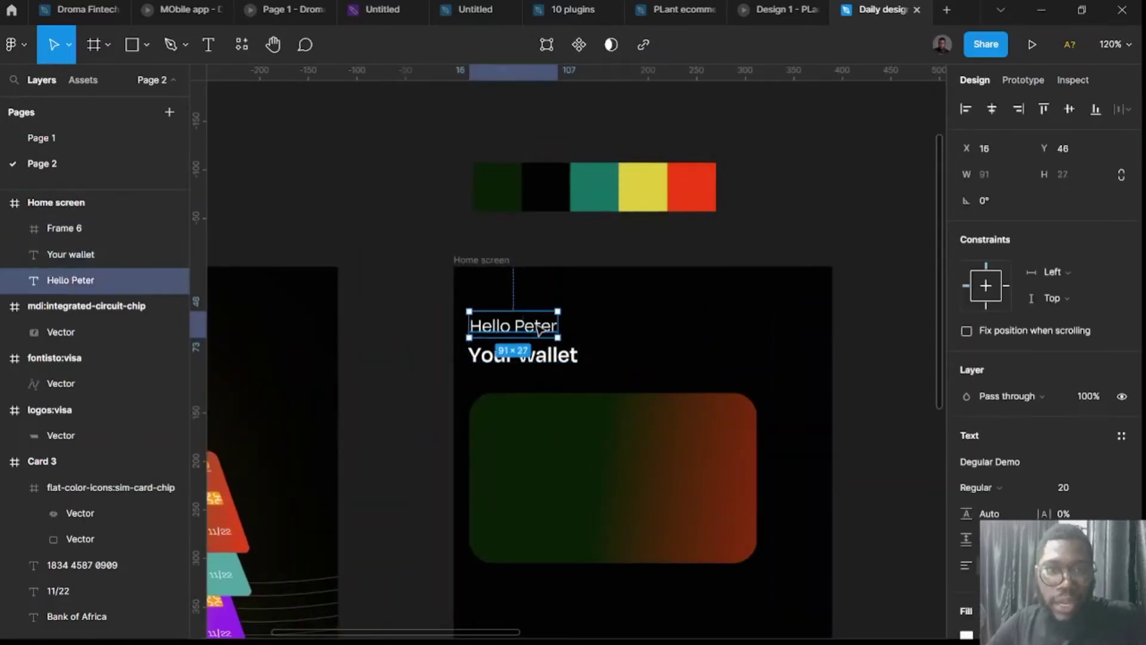
drag(540, 329, 558, 435)
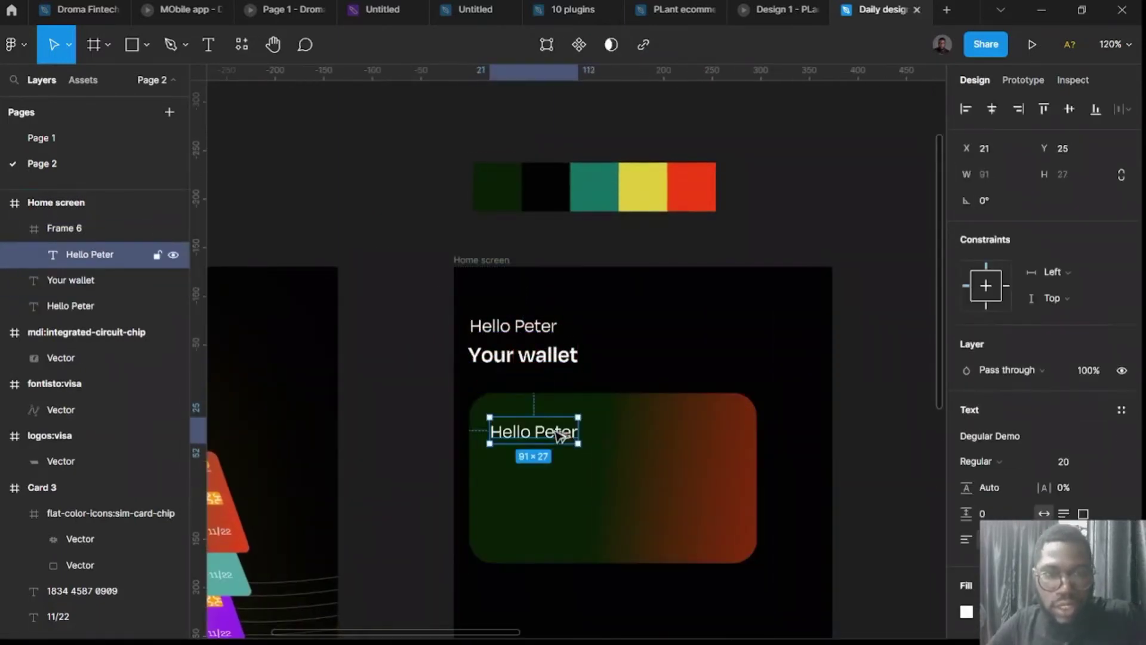
double_click(555, 432)
text(Yo)
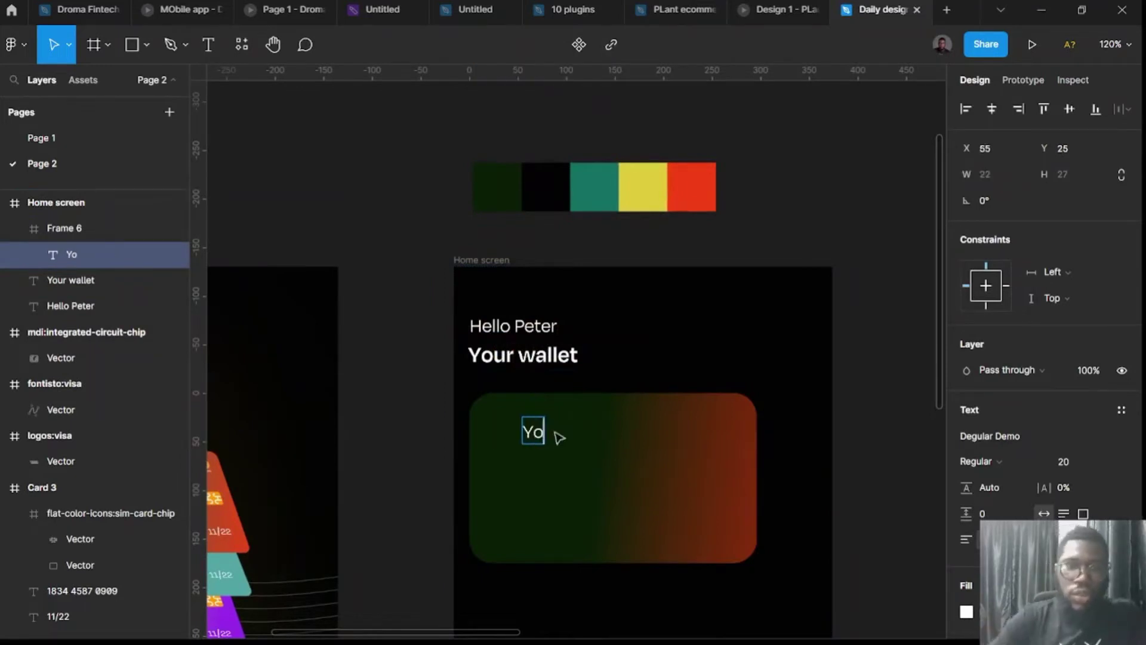
text(ur wallet)
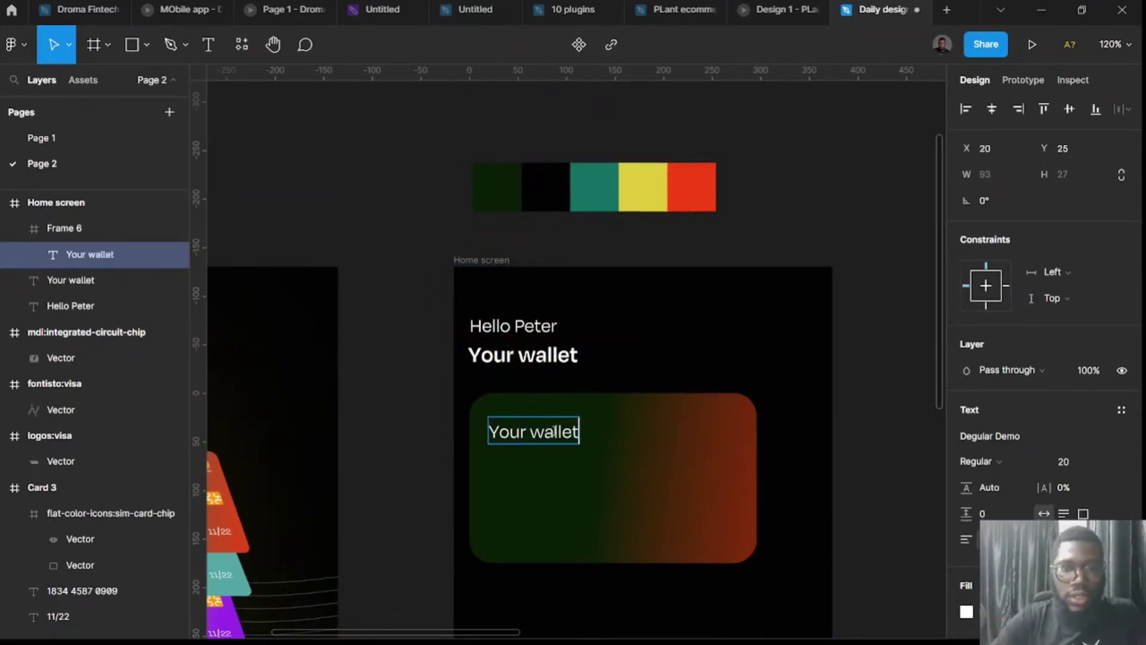
key(ctrl+a)
text(Total Ba)
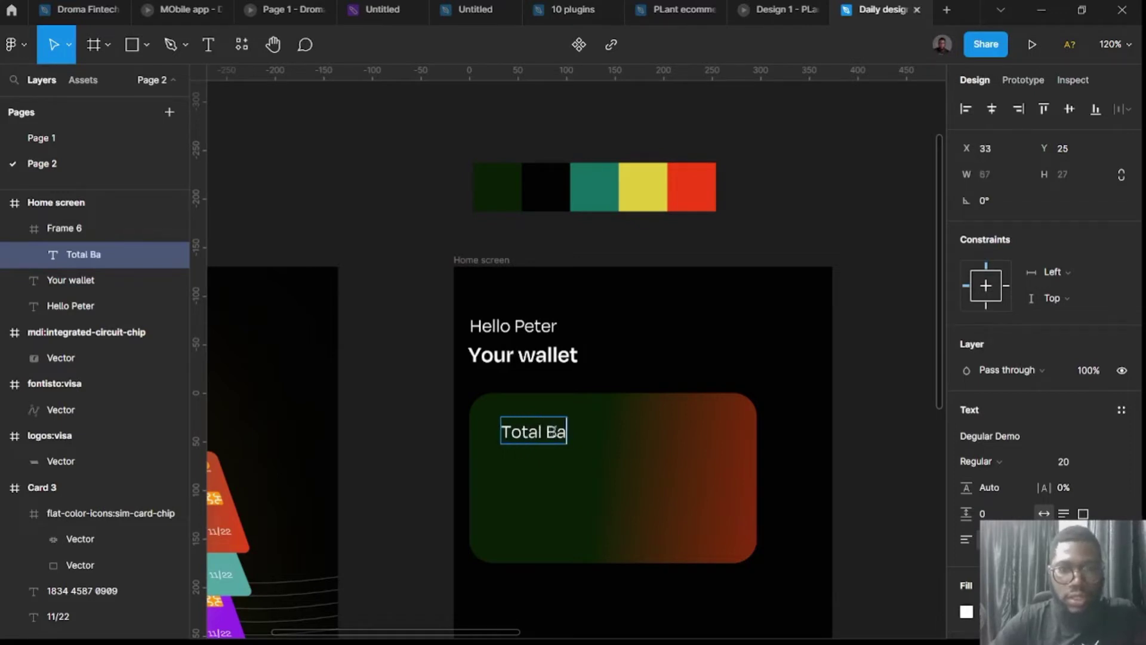
text(lance)
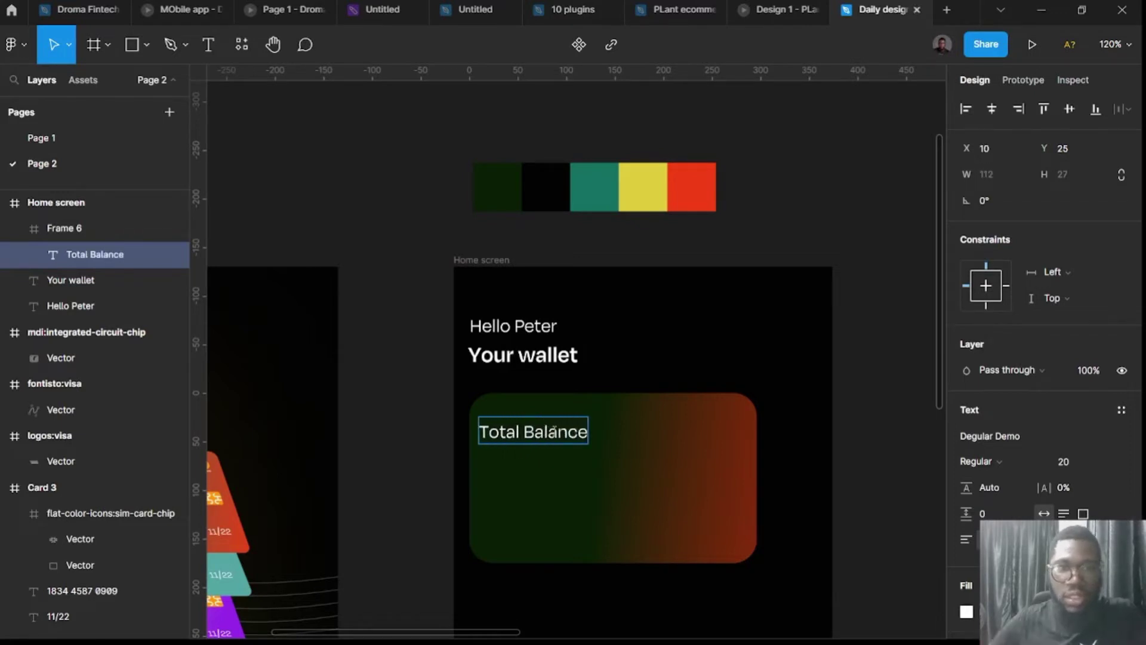
key(Escape)
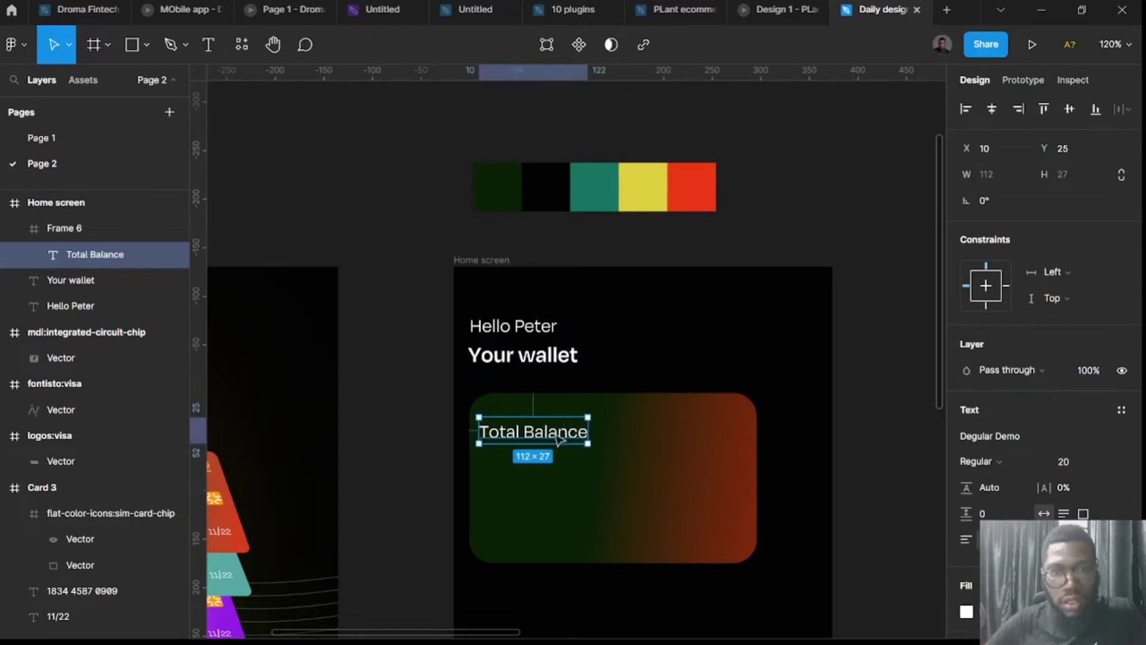
drag(555, 438, 633, 464)
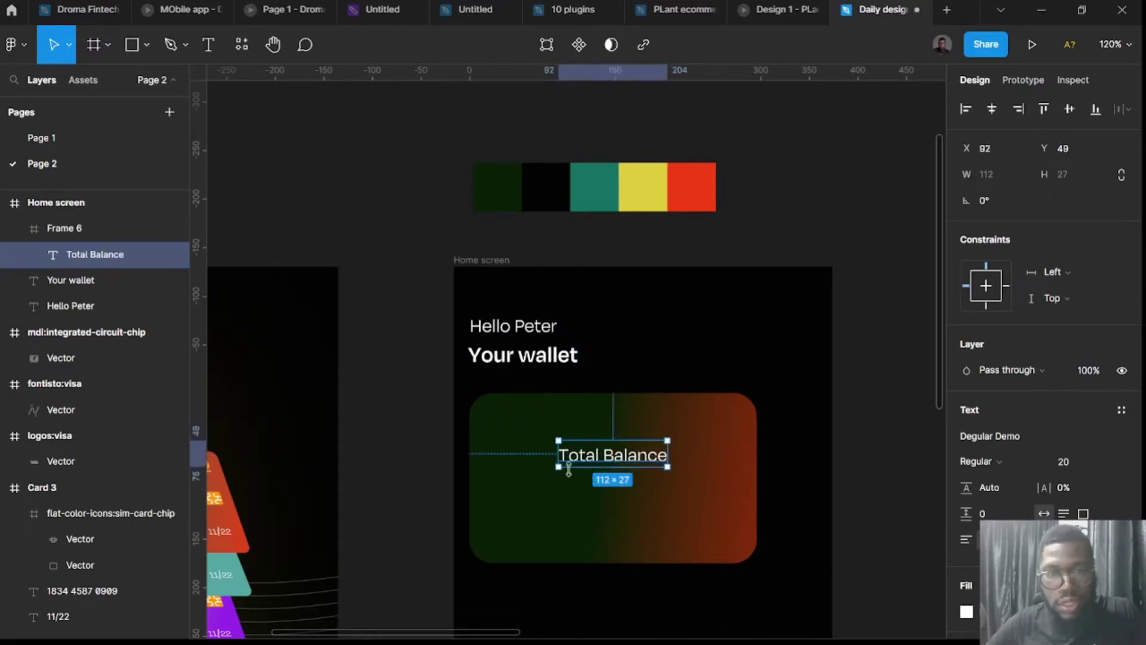
click(530, 359)
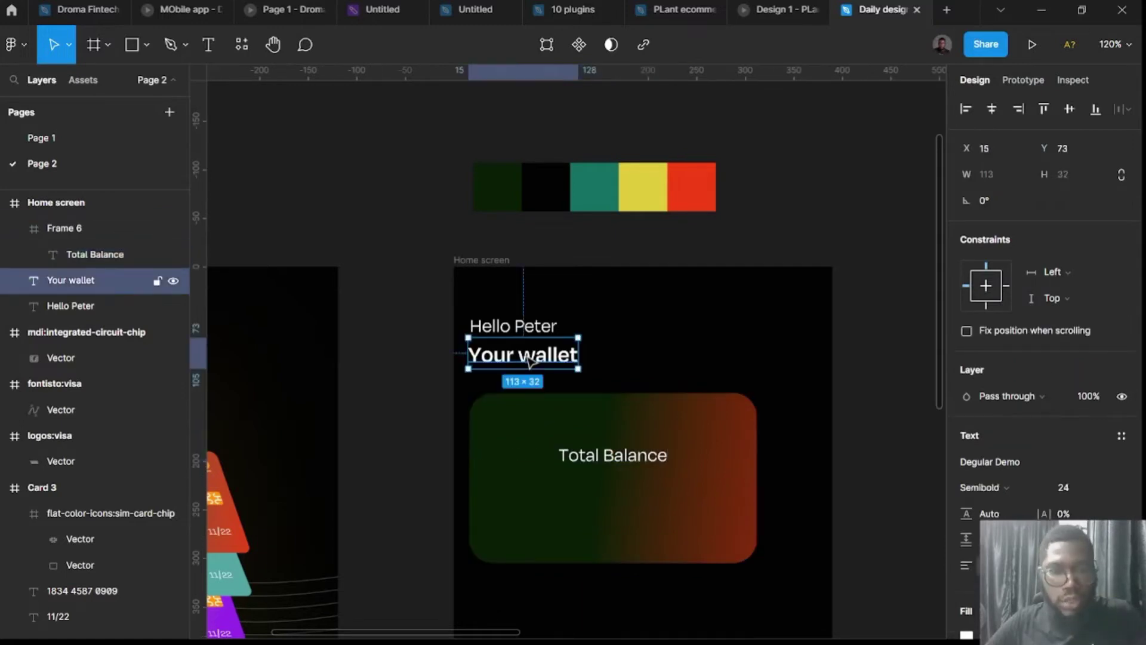
Copy 'Your wallet' below Total Balance and retype it as '$344.982'.
drag(529, 359, 611, 488)
double_click(613, 490)
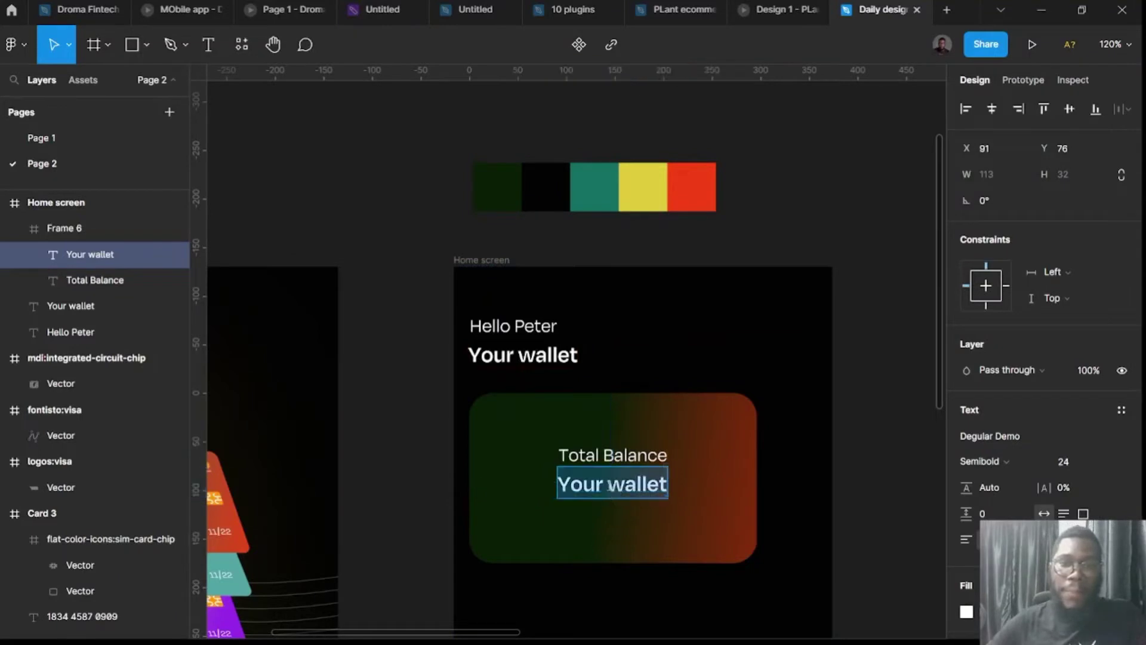
text($)
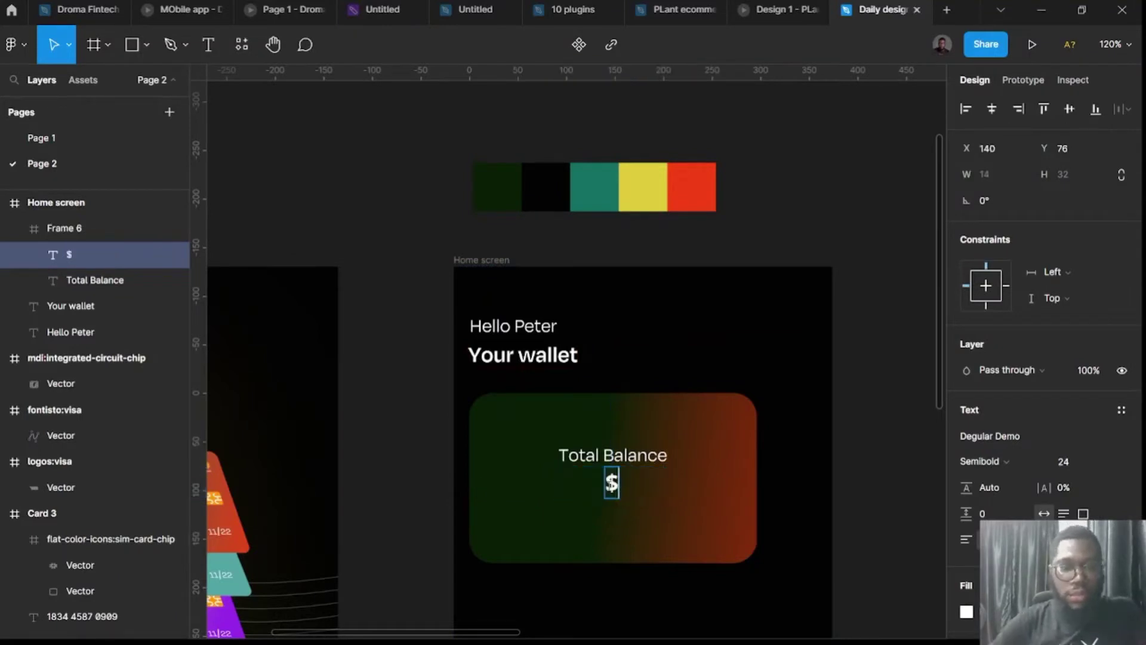
text(344)
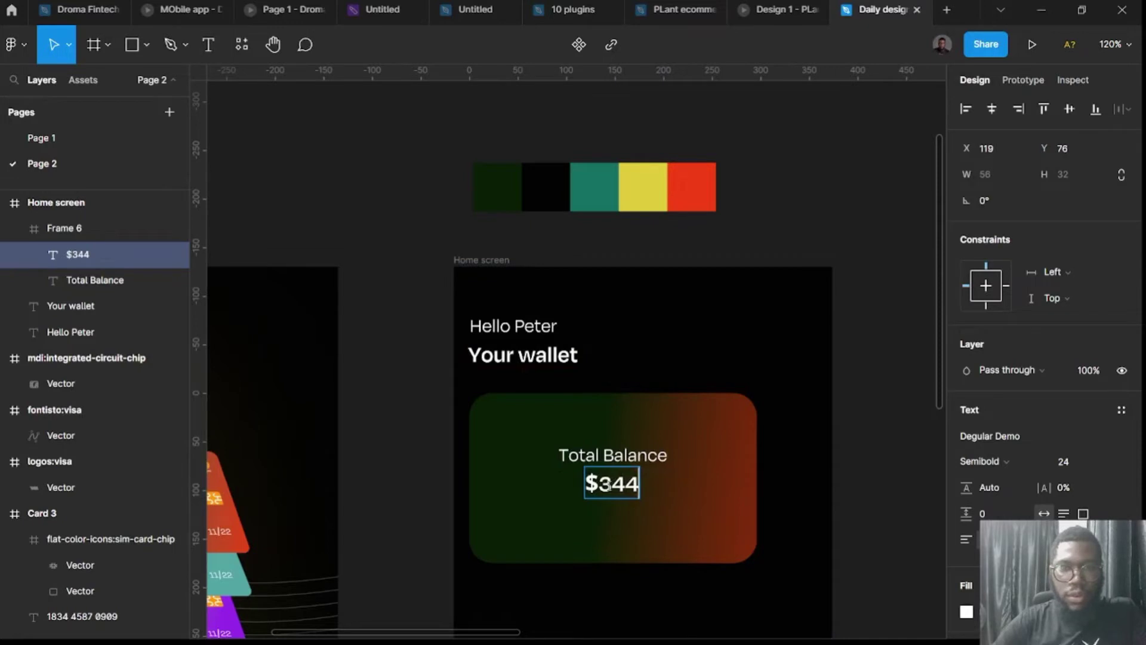
text(,)
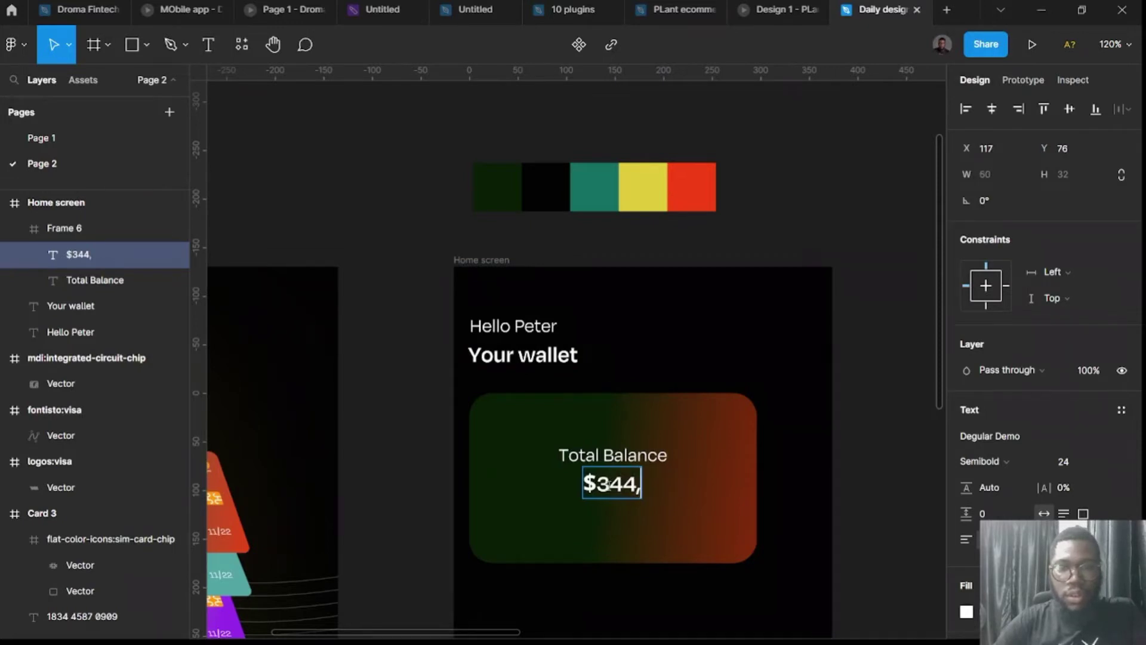
key(BackSpace)
text(.98)
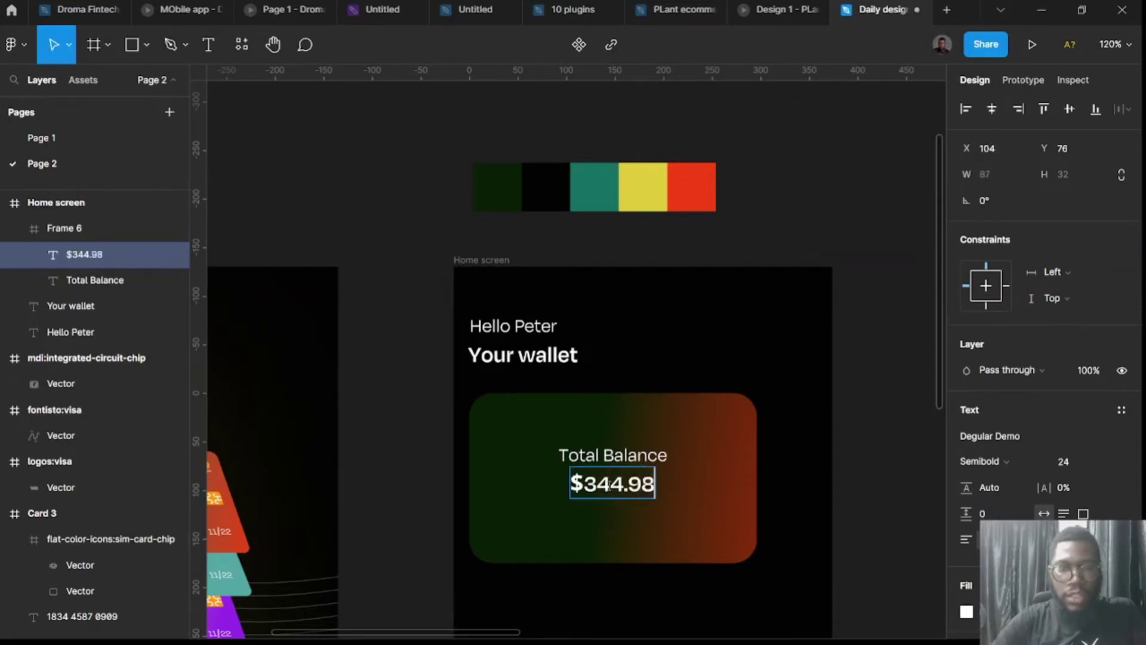
text(2)
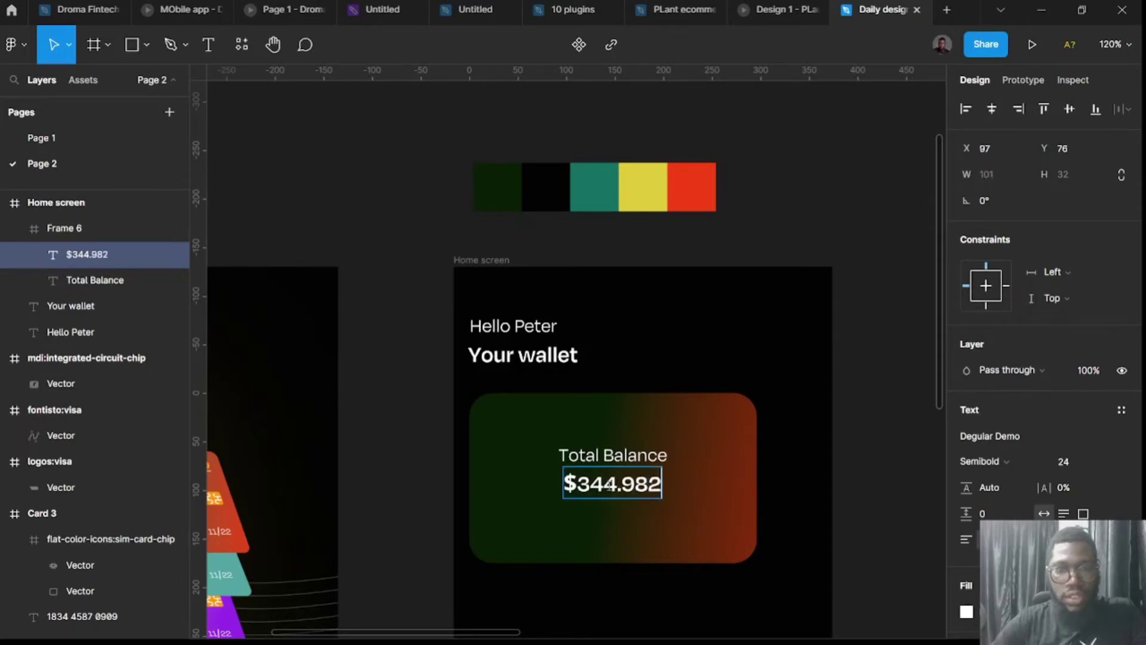
click(408, 472)
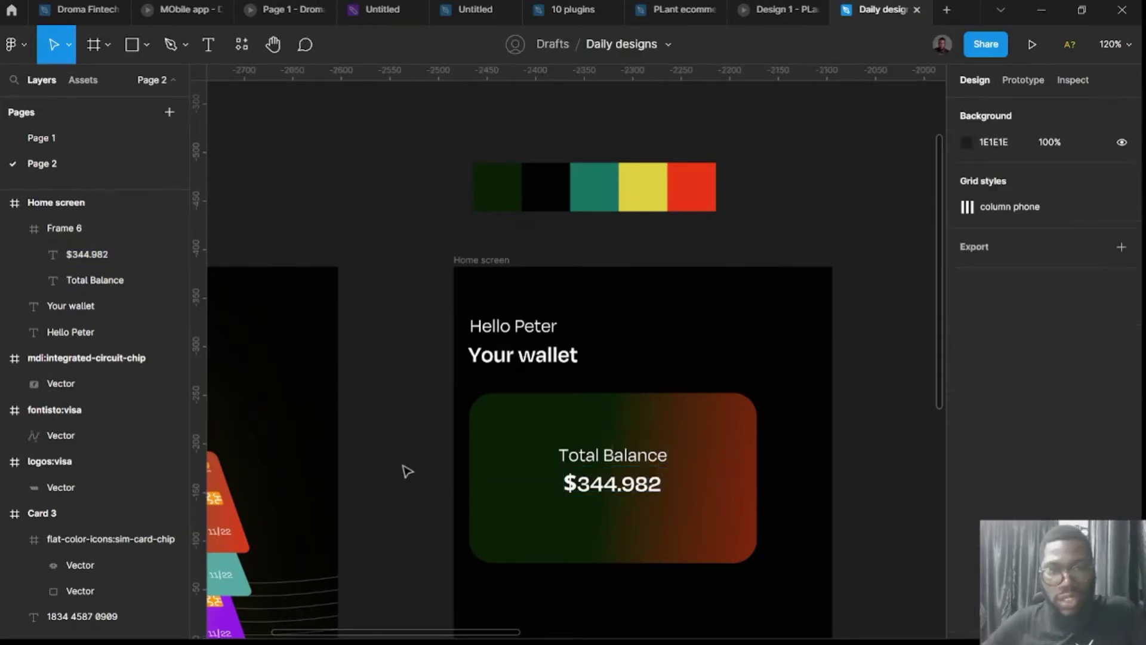
Set Total Balance to size 16 and the amount to size 30, nudging the amount closer.
ctrl+click(623, 463)
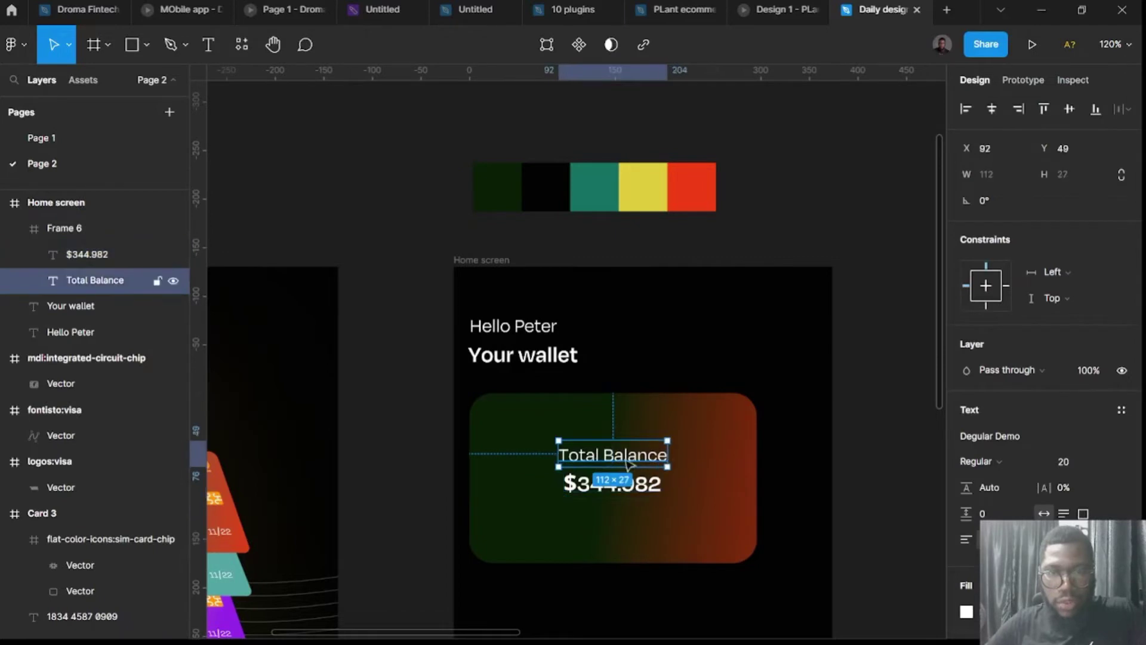
click(1072, 465)
text(16)
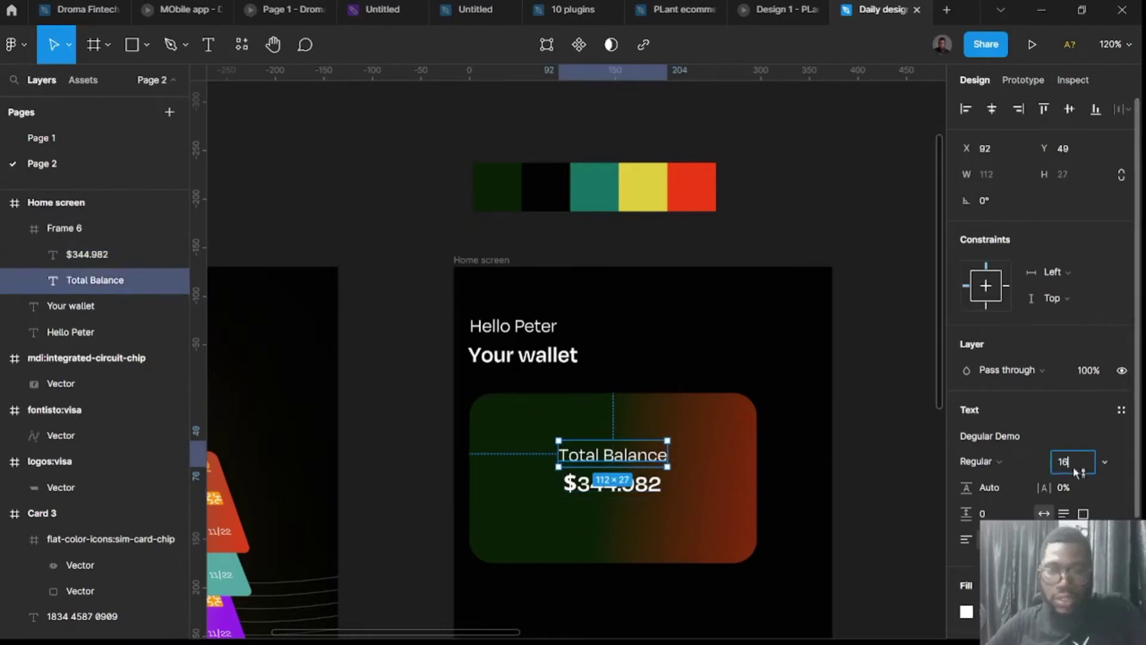
key(Return)
click(612, 483)
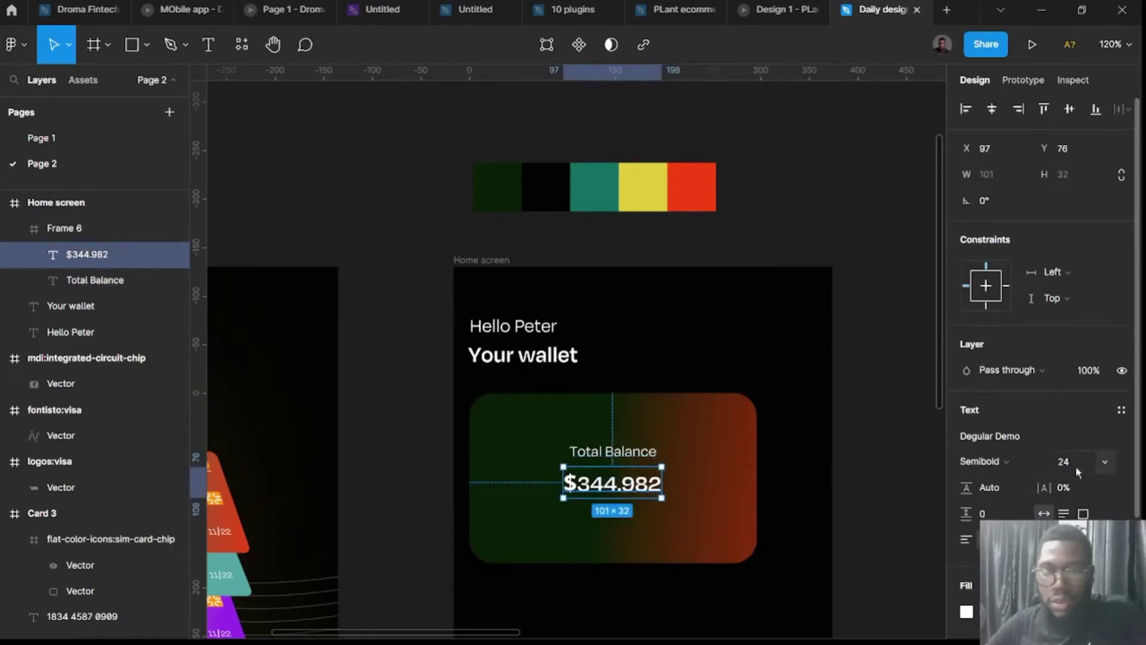
text(30)
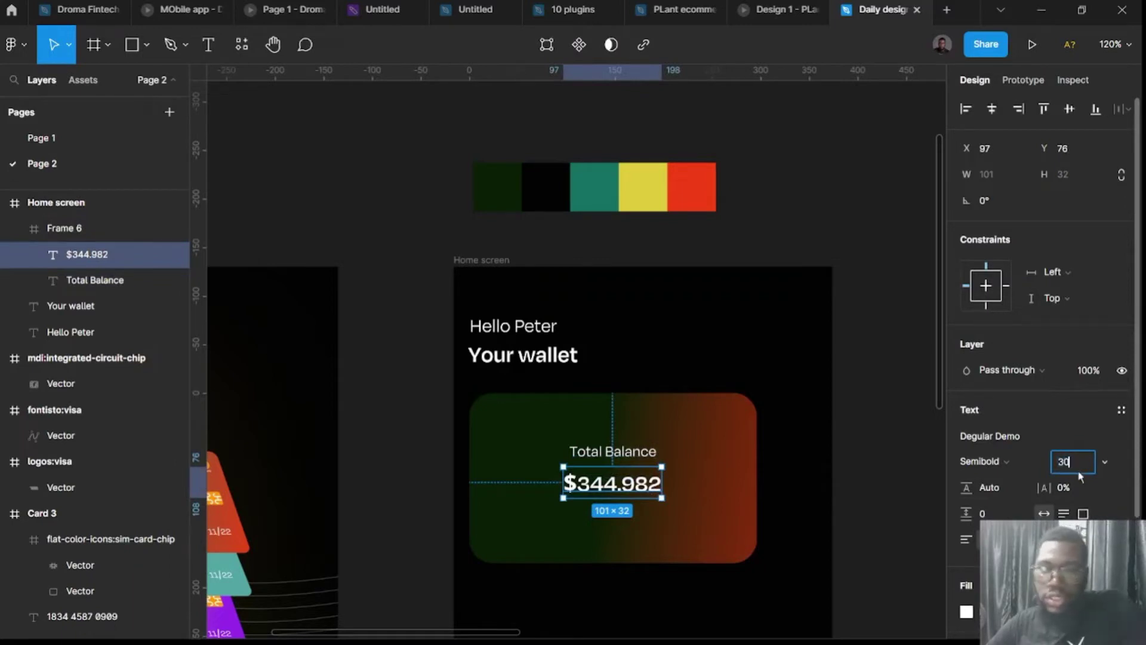
key(Return)
drag(630, 493, 630, 487)
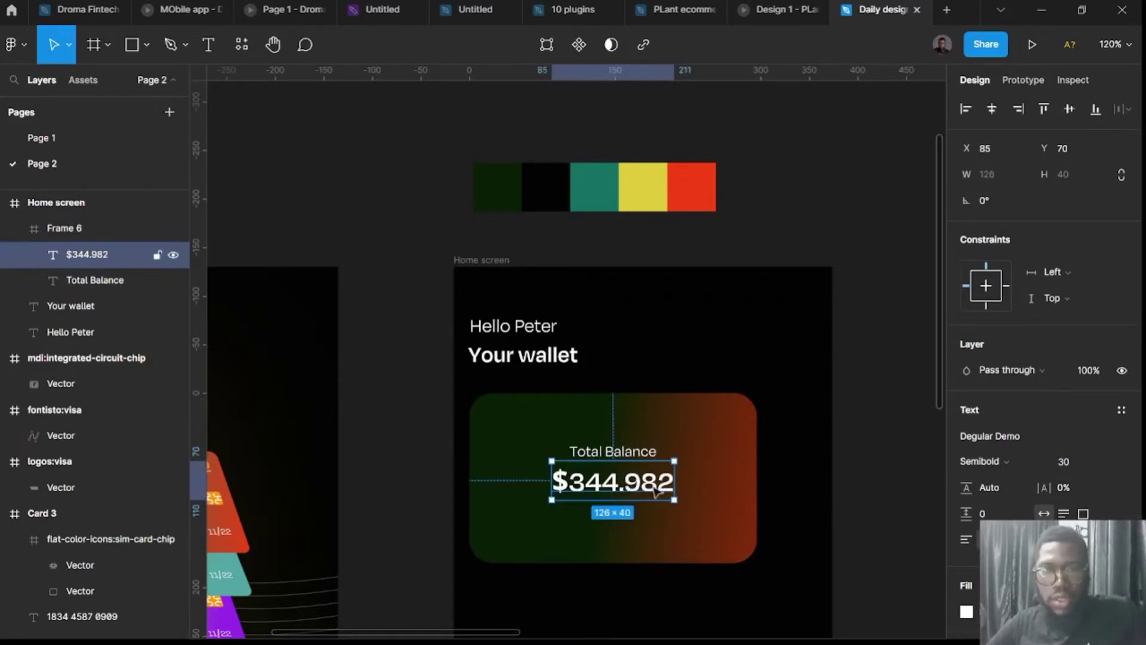
click(905, 514)
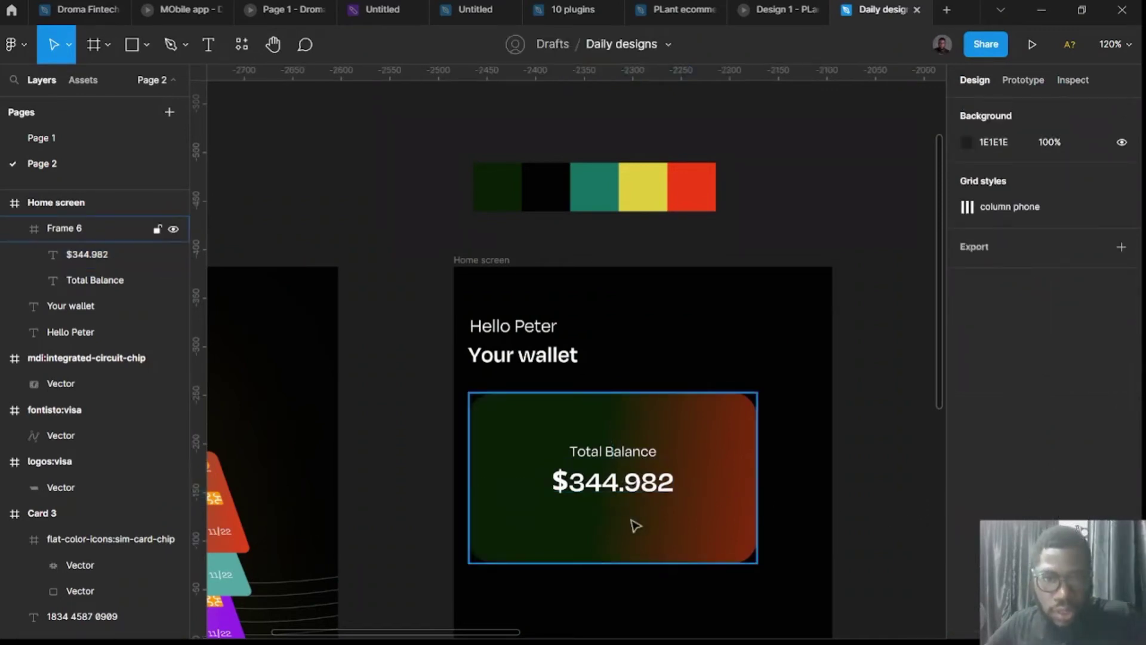
scroll(656, 513, down, 3)
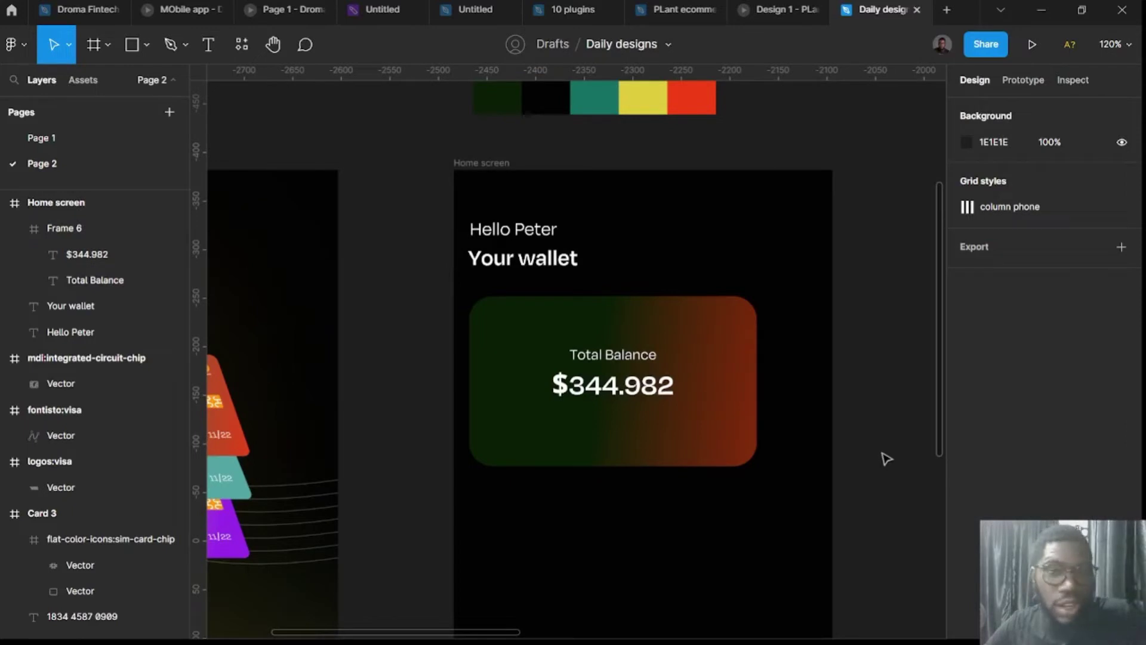
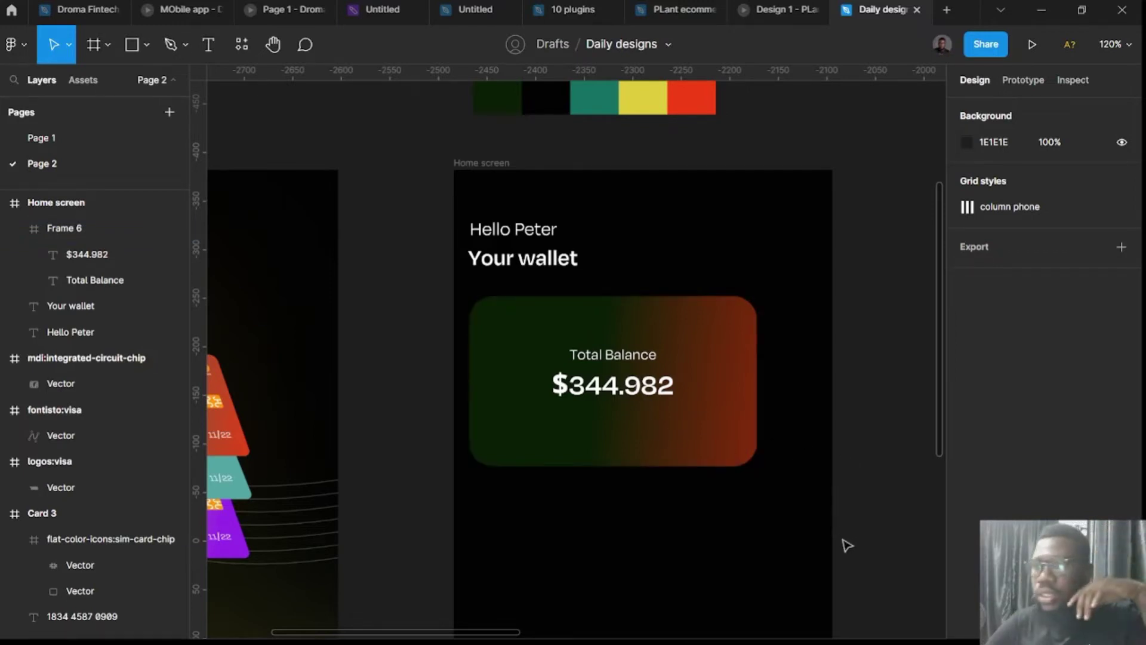
Draw a 40×40 circle and move it beside 'Your wallet'.
scroll(849, 514, up, 3)
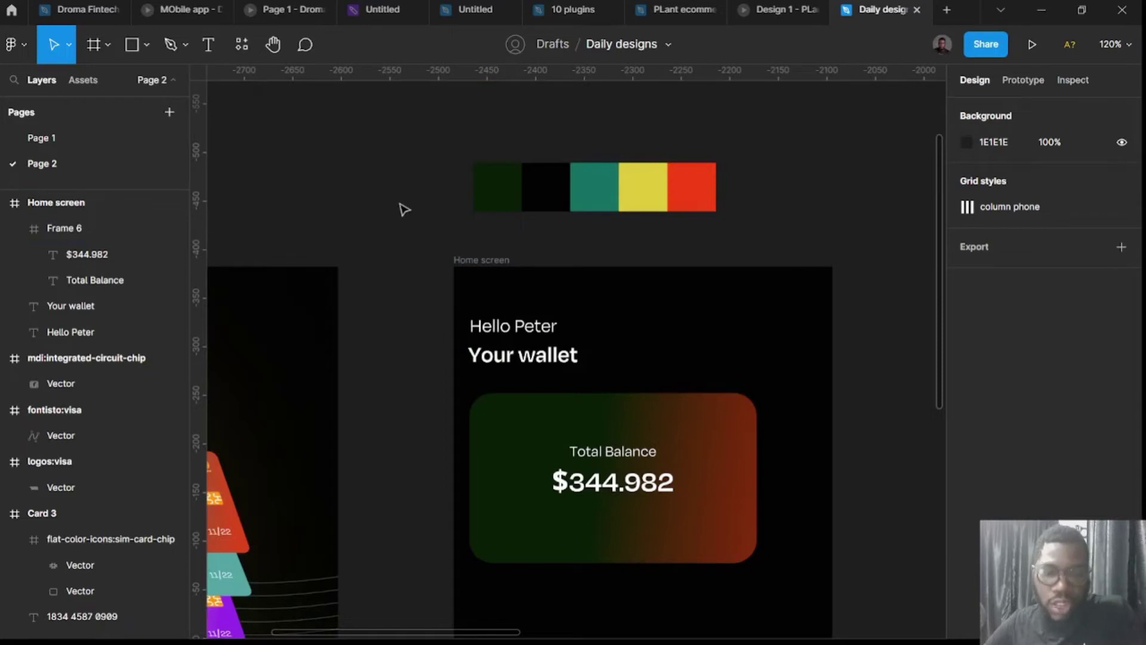
key(o)
drag(380, 187, 427, 233)
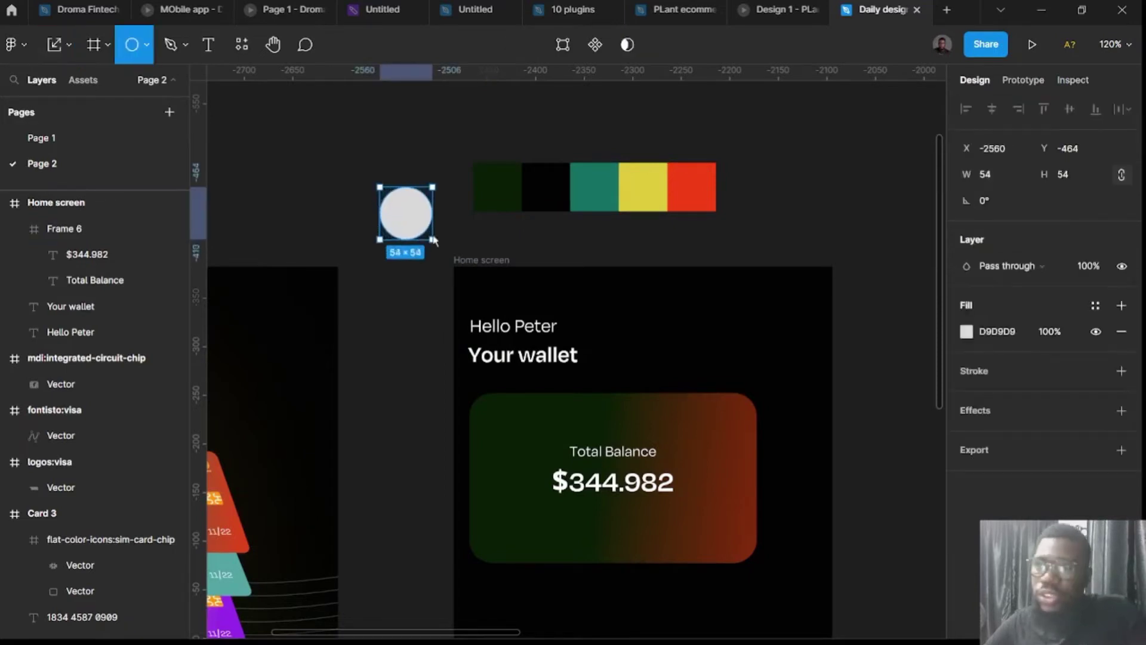
click(1072, 179)
text(40)
key(Return)
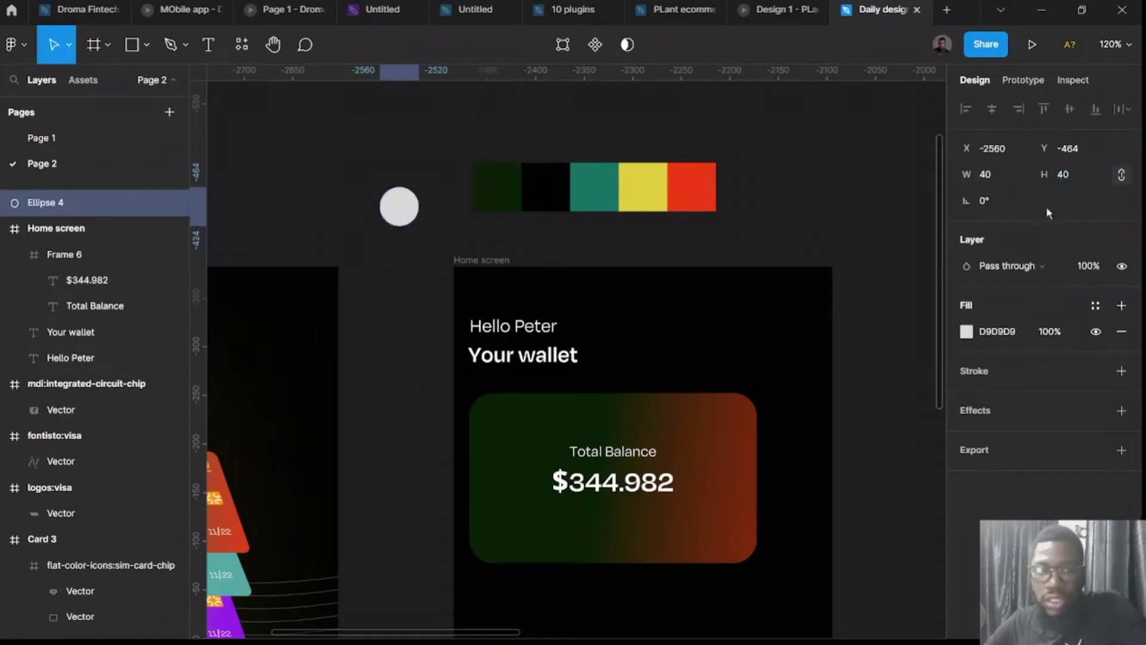
drag(410, 209, 727, 335)
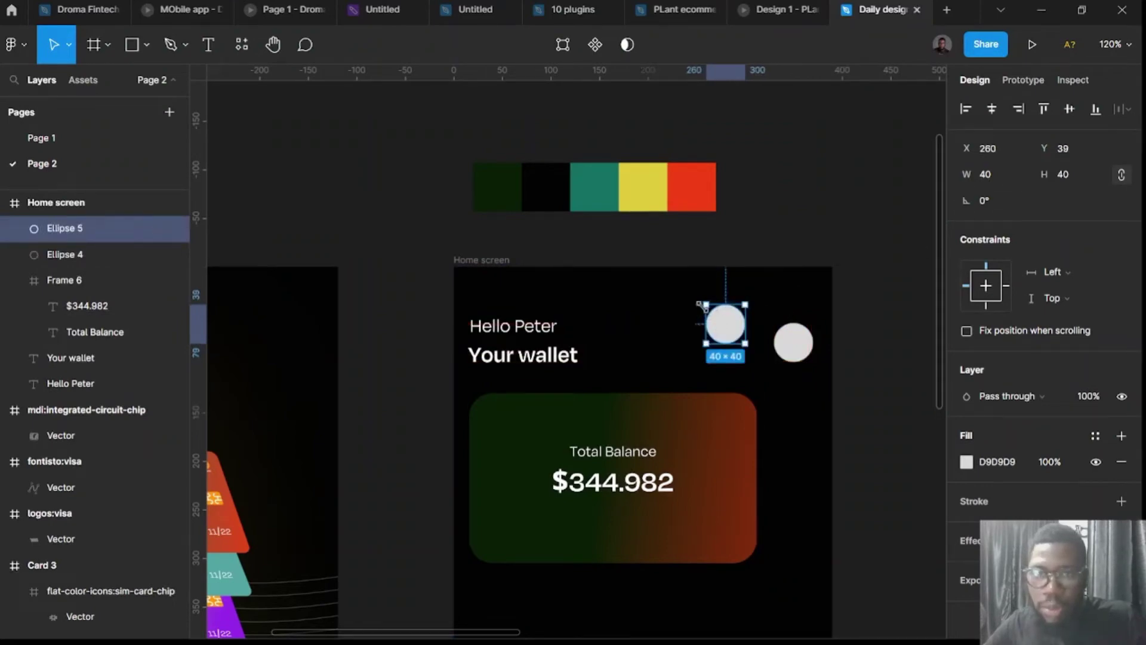
Shrink a second circle to a 12×12 bright green dot on the circle's upper-right edge.
drag(705, 302, 876, 252)
scroll(738, 338, up, 5)
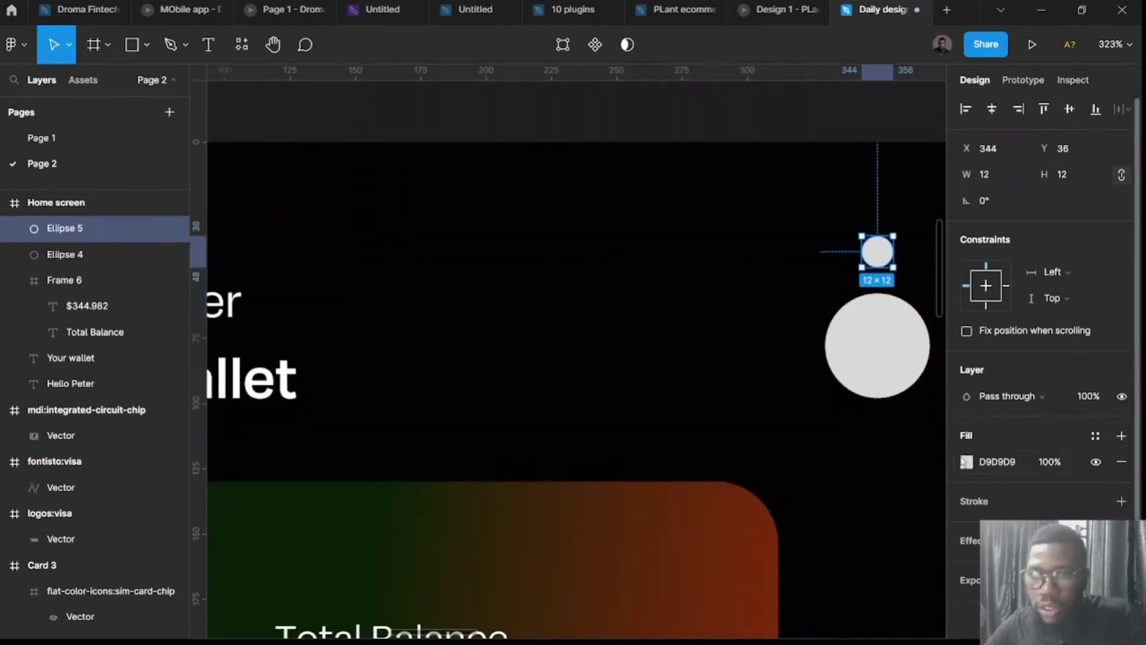
click(968, 466)
click(927, 560)
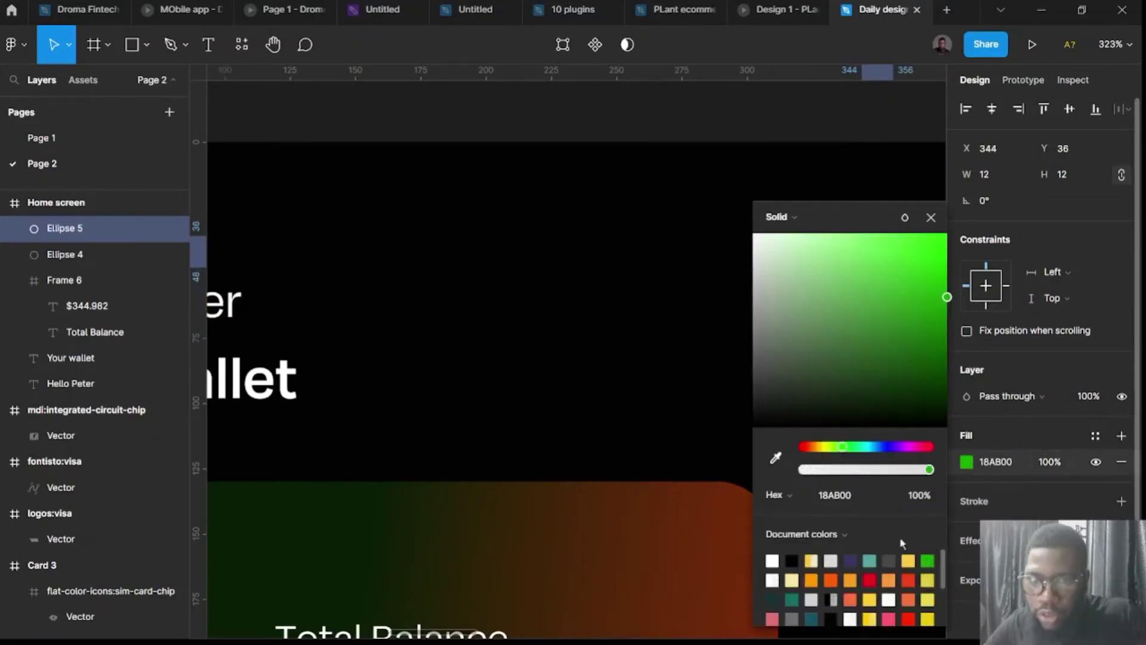
scroll(619, 400, right, 5)
drag(931, 299, 932, 266)
click(836, 141)
click(683, 251)
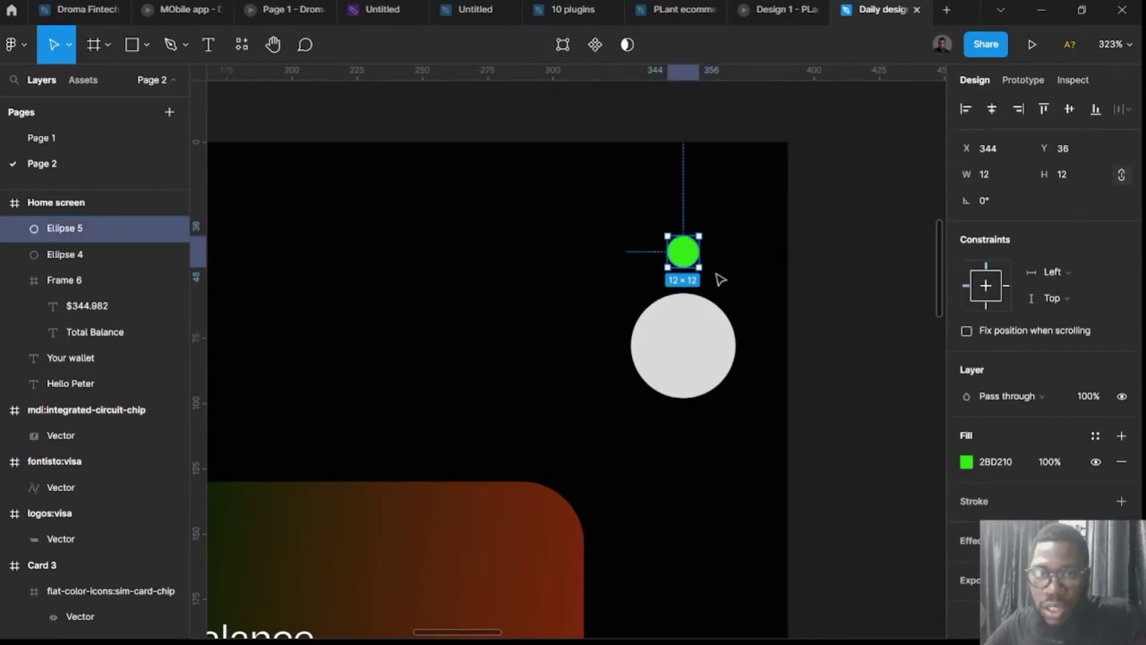
drag(683, 251, 724, 308)
click(847, 370)
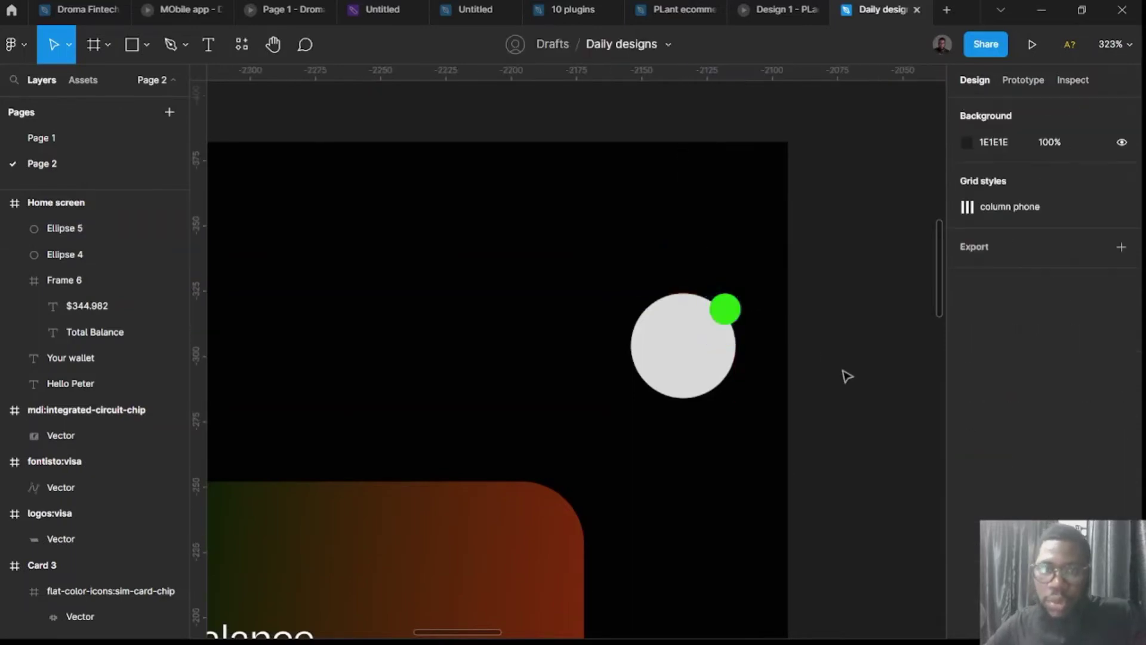
click(707, 380)
scroll(705, 382, down, 3)
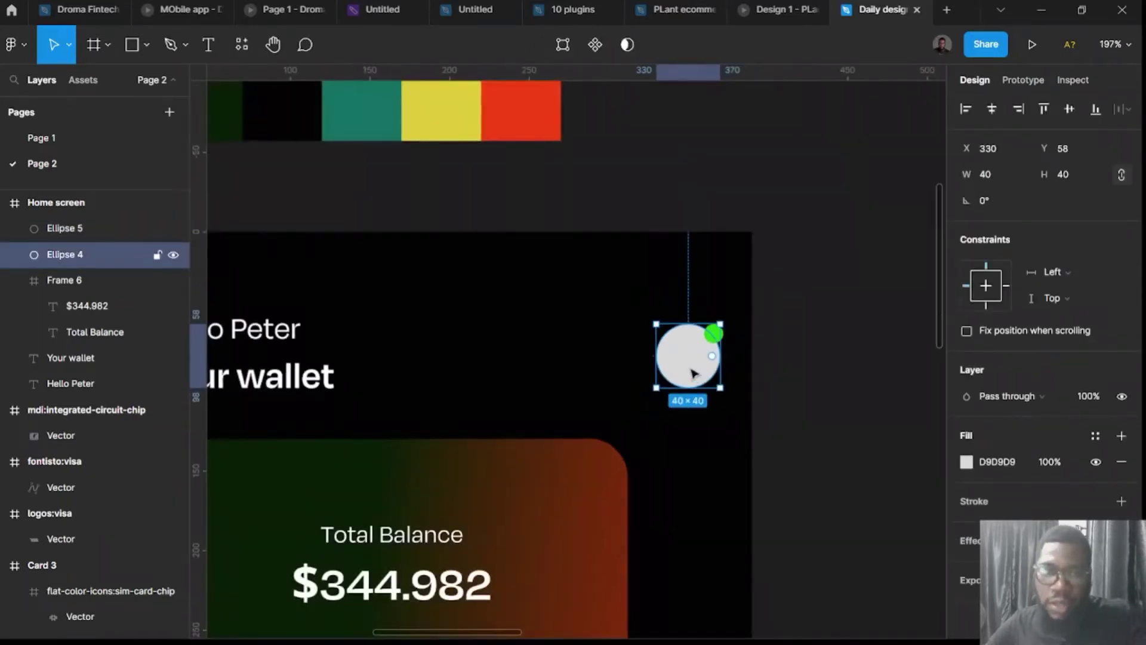
scroll(287, 381, left, 5)
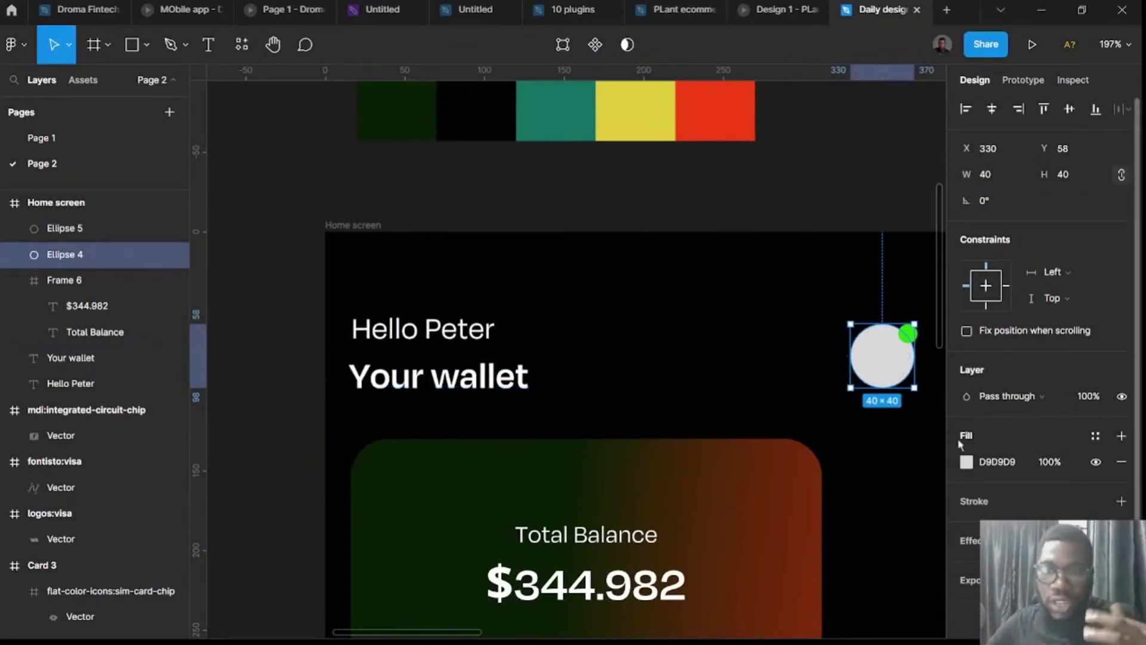
click(966, 462)
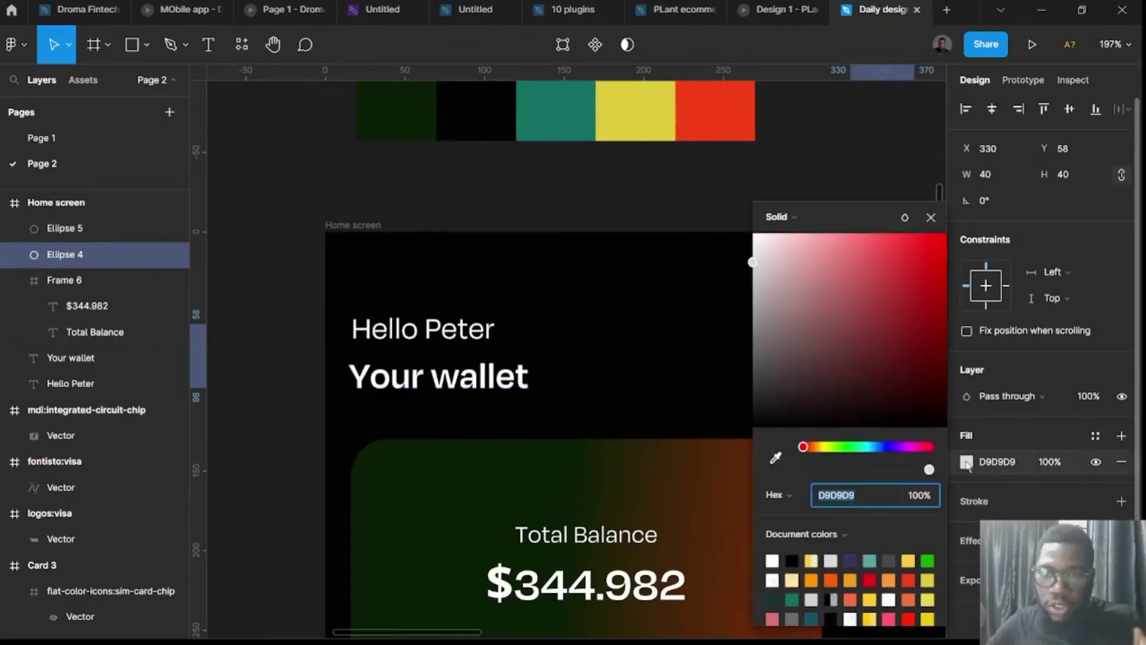
scroll(660, 249, right, 5)
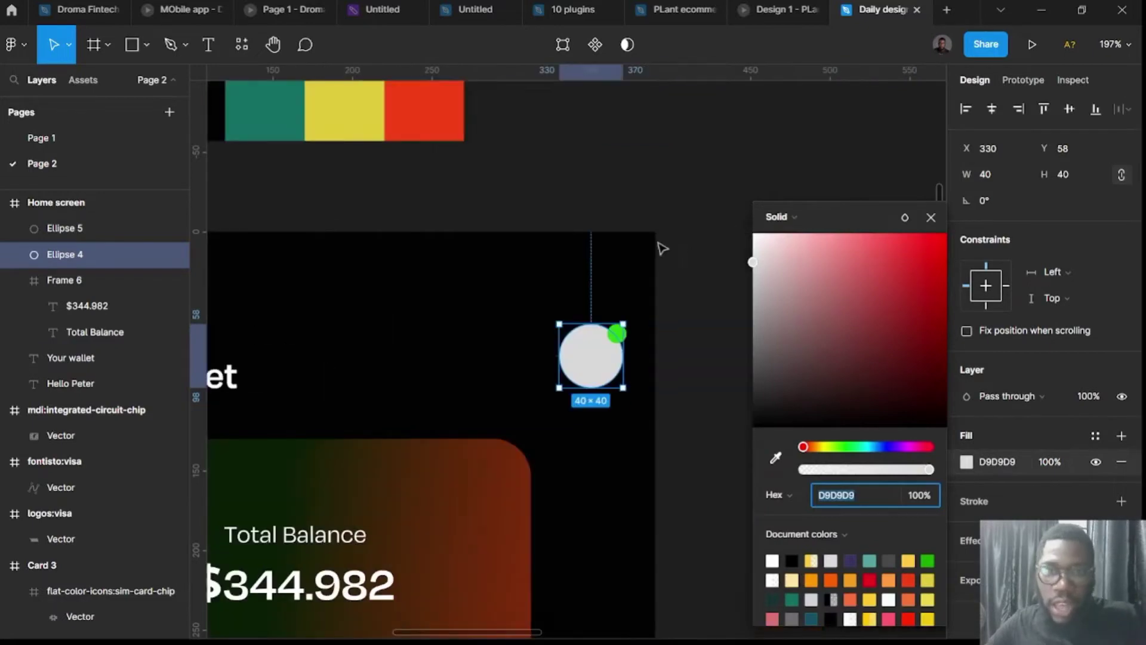
click(790, 217)
click(799, 314)
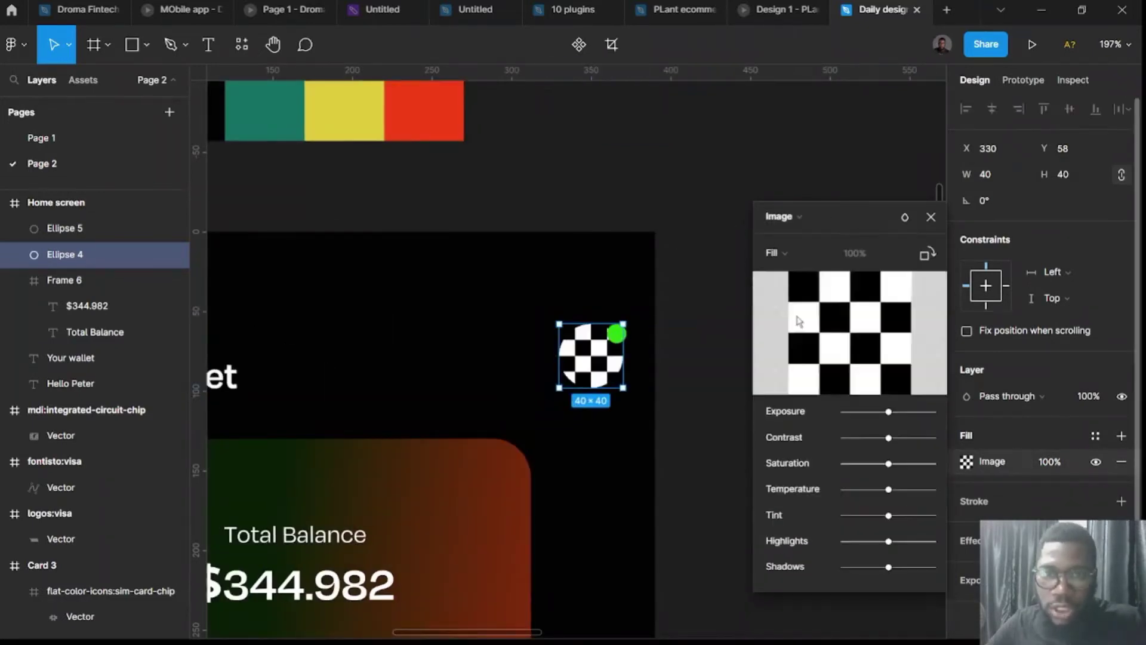
click(878, 338)
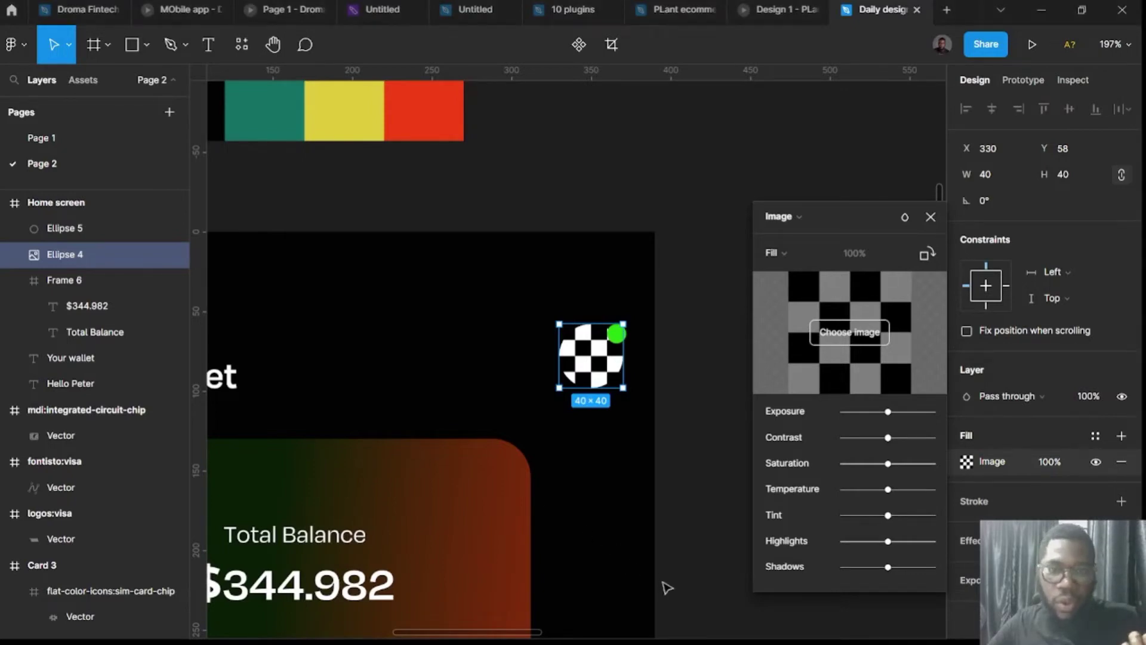
click(793, 225)
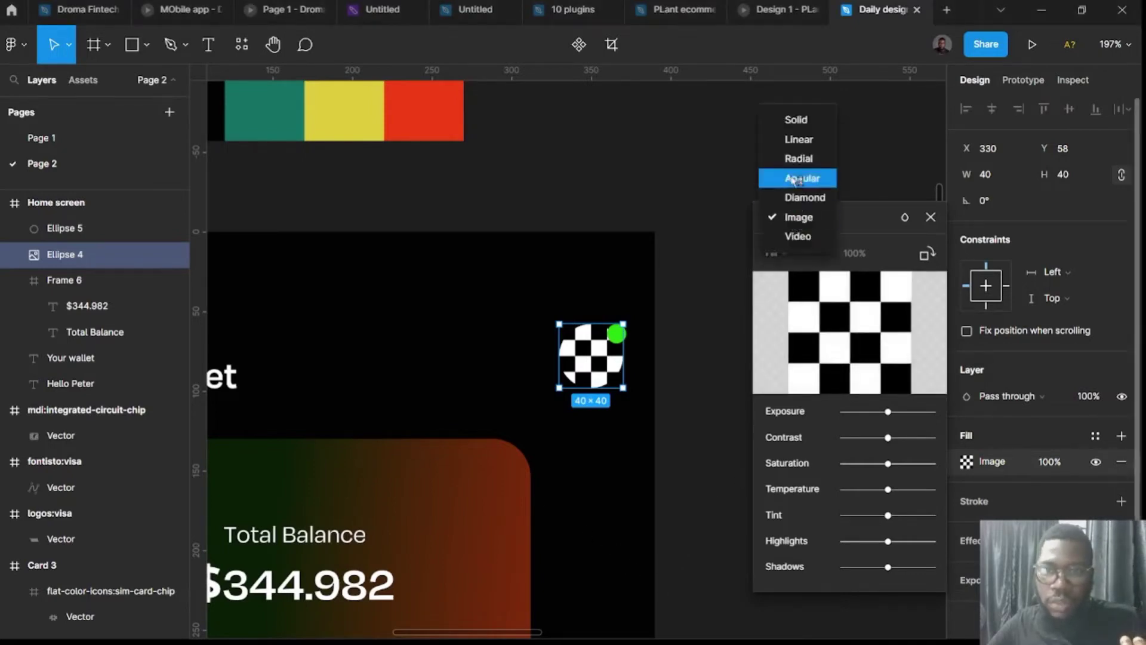
click(797, 117)
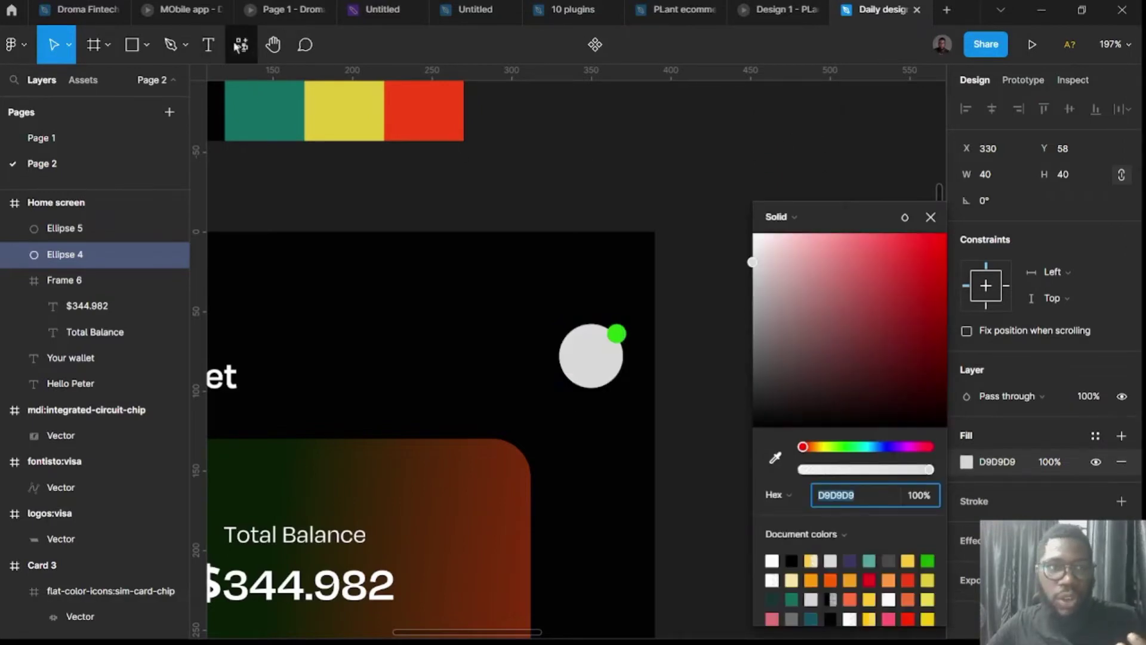
click(242, 44)
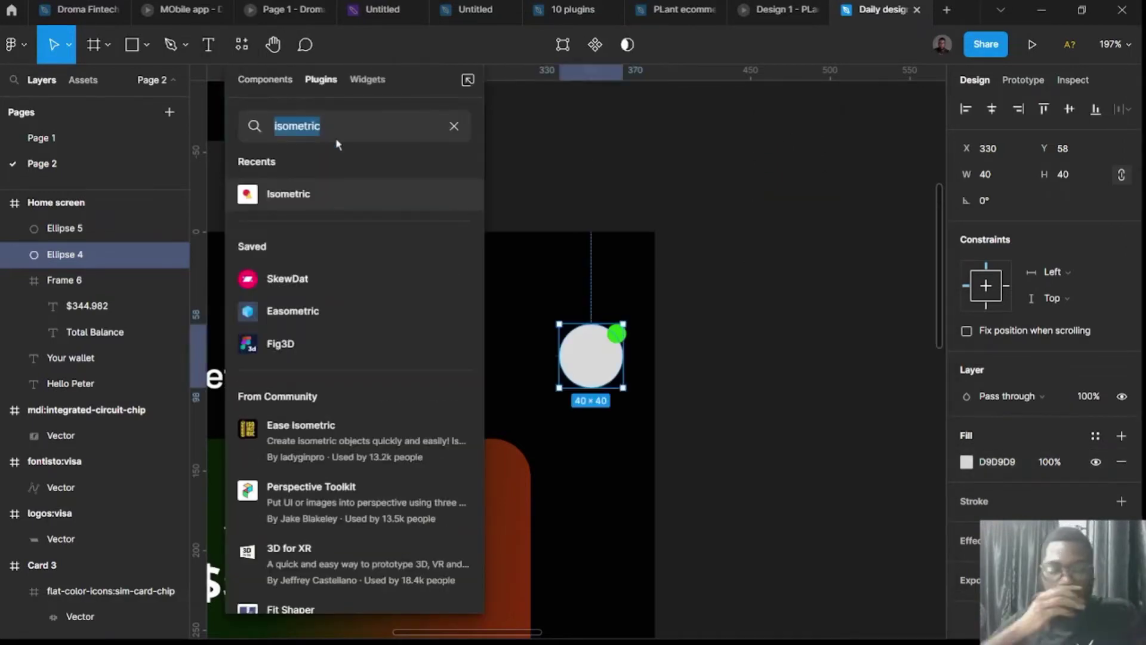
text(content)
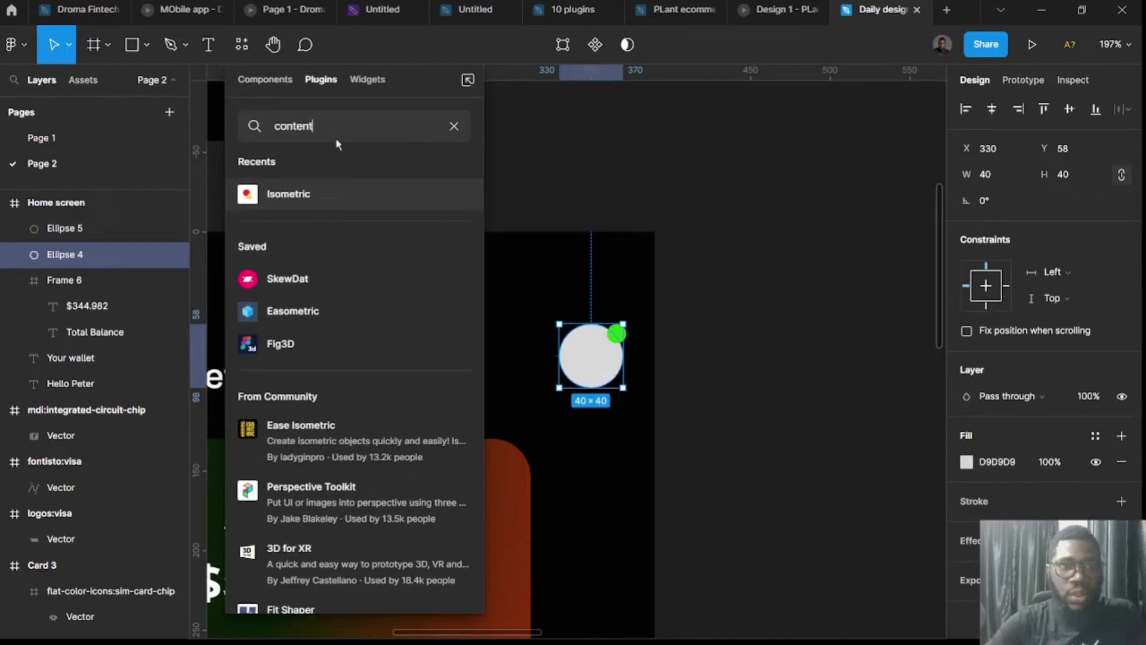
text( reel)
key(Return)
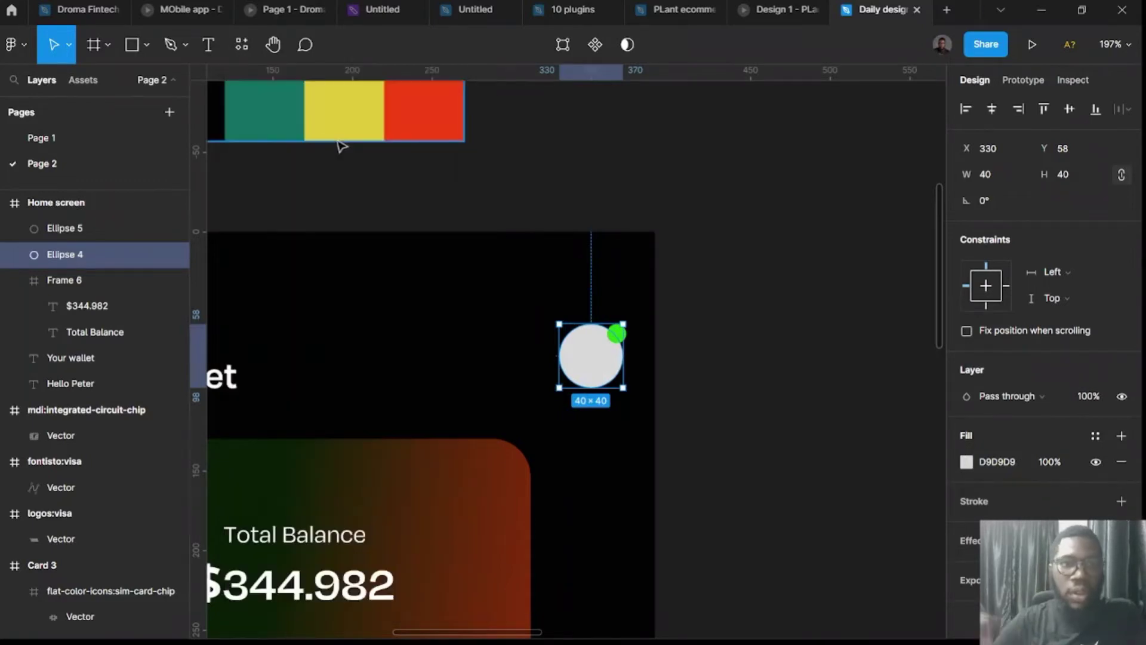
Fill the grey circle with a yellow Toy Face avatar from the Content Reel plugin.
click(242, 44)
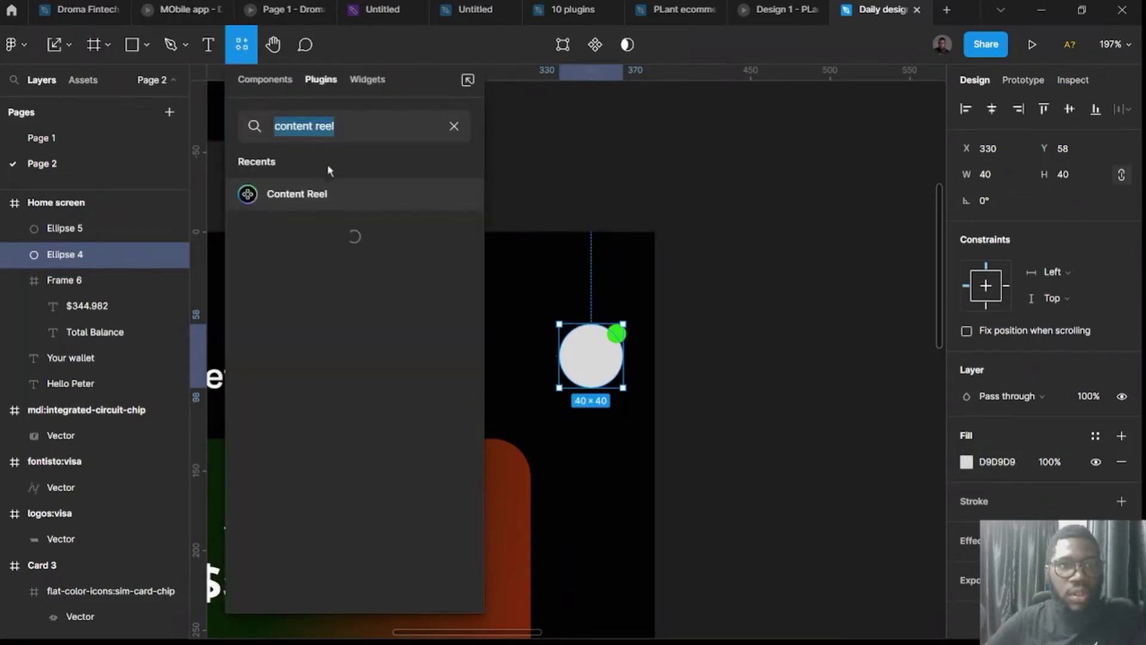
click(454, 194)
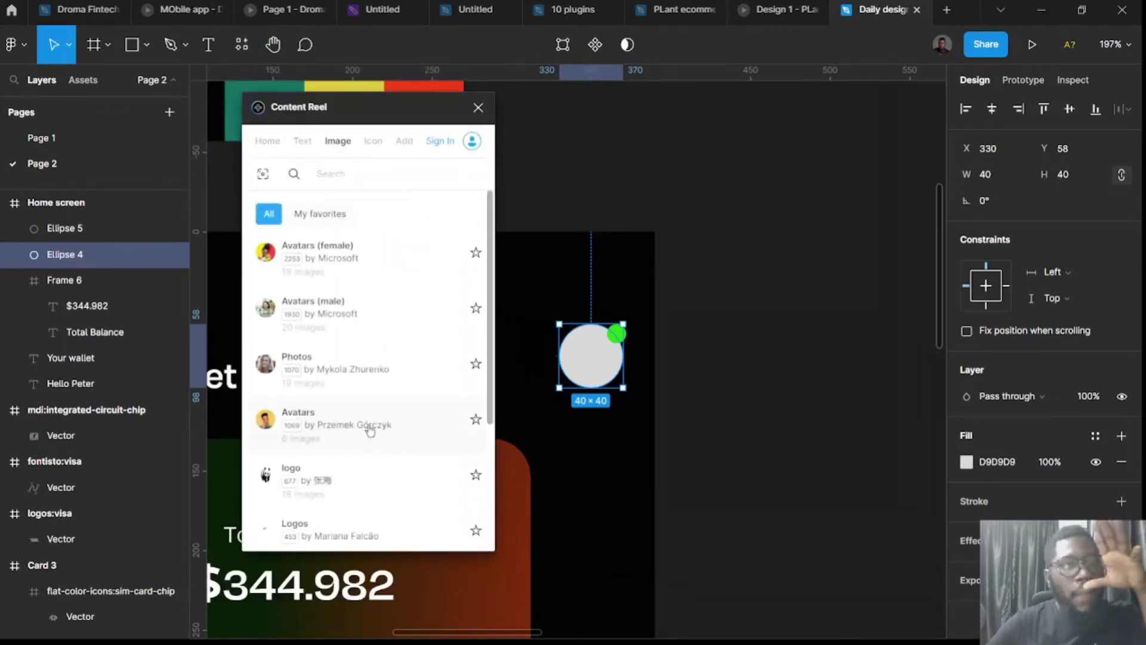
scroll(353, 454, down, 7)
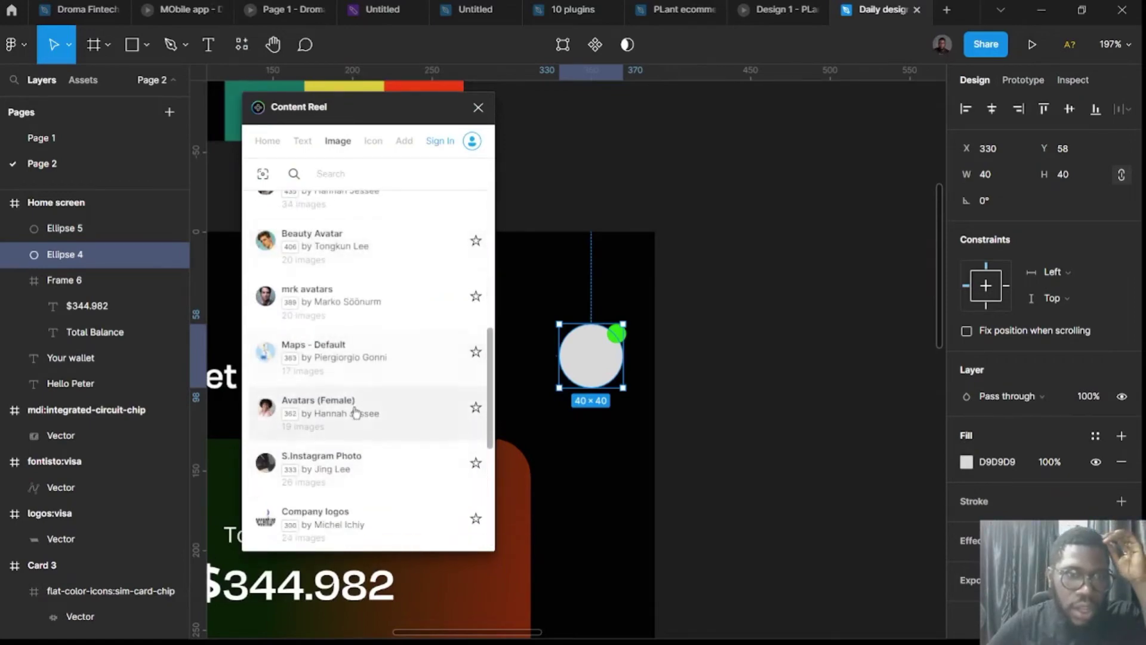
scroll(360, 432, down, 5)
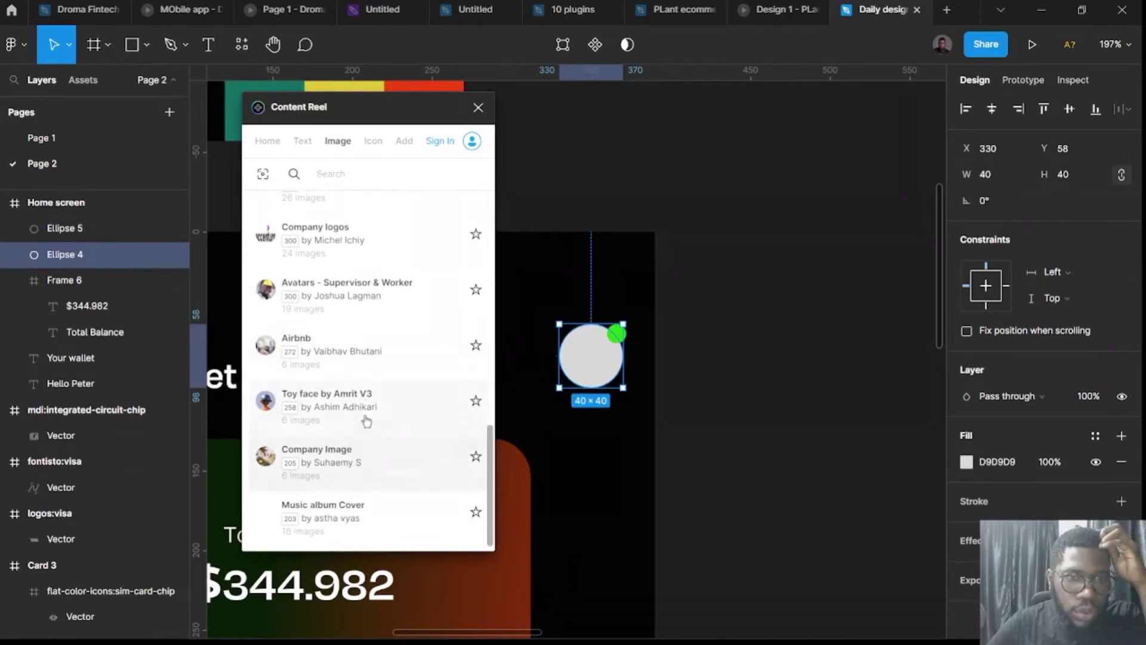
click(363, 409)
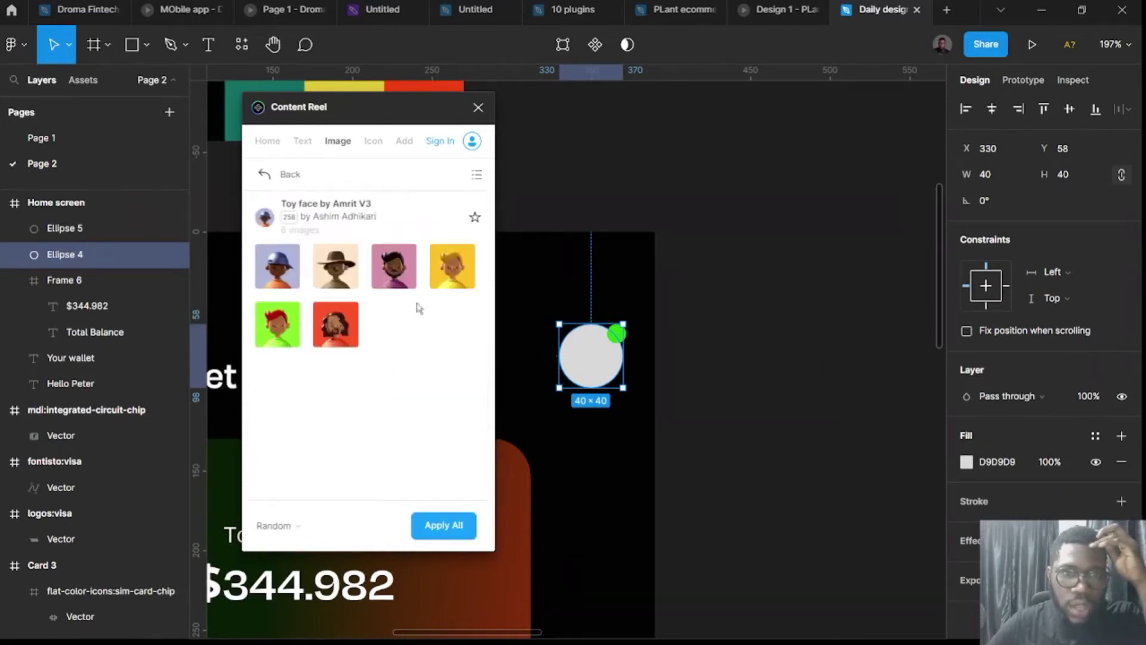
click(460, 272)
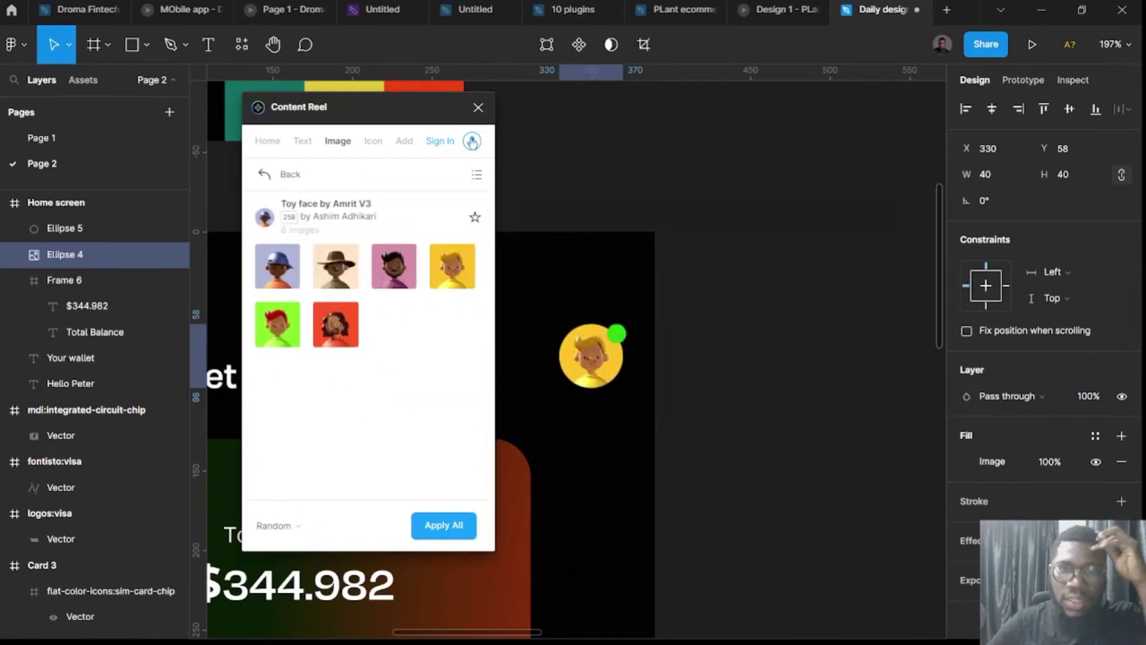
click(478, 107)
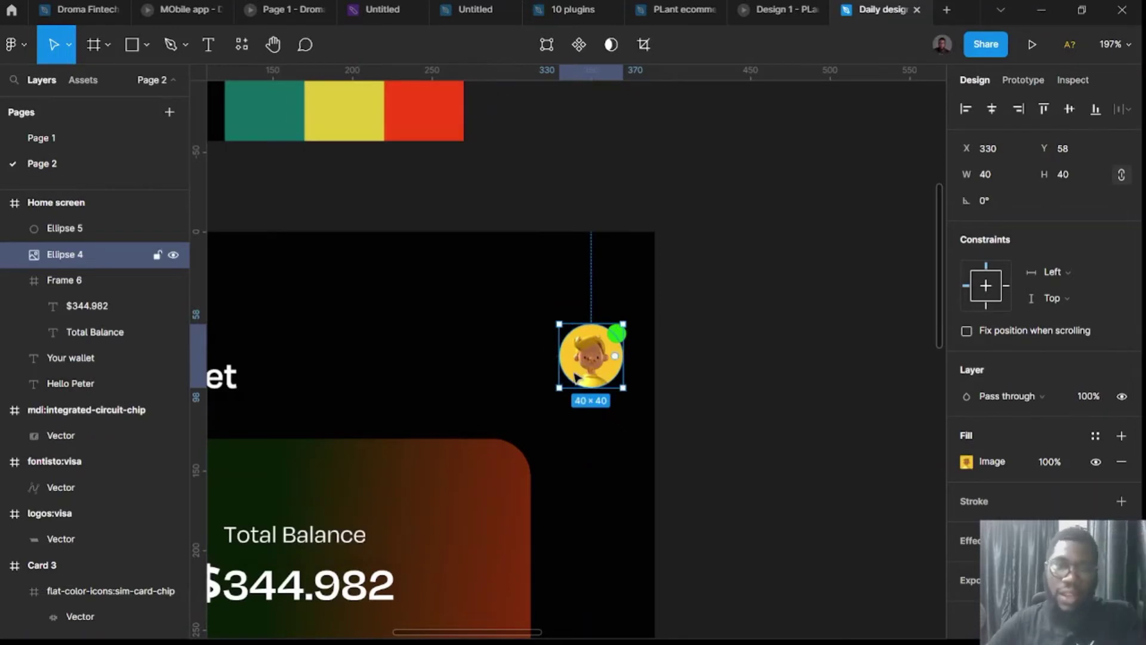
scroll(575, 376, up, 3)
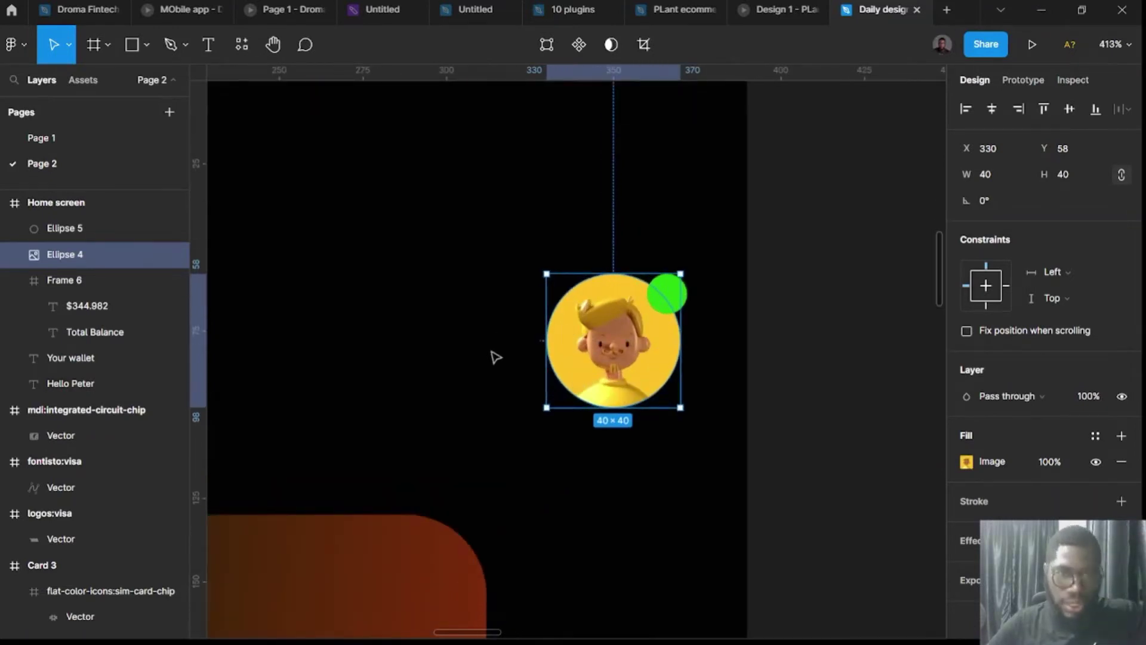
scroll(829, 453, down, 3)
Group the avatar and green status dot together as Group 5.
click(735, 368)
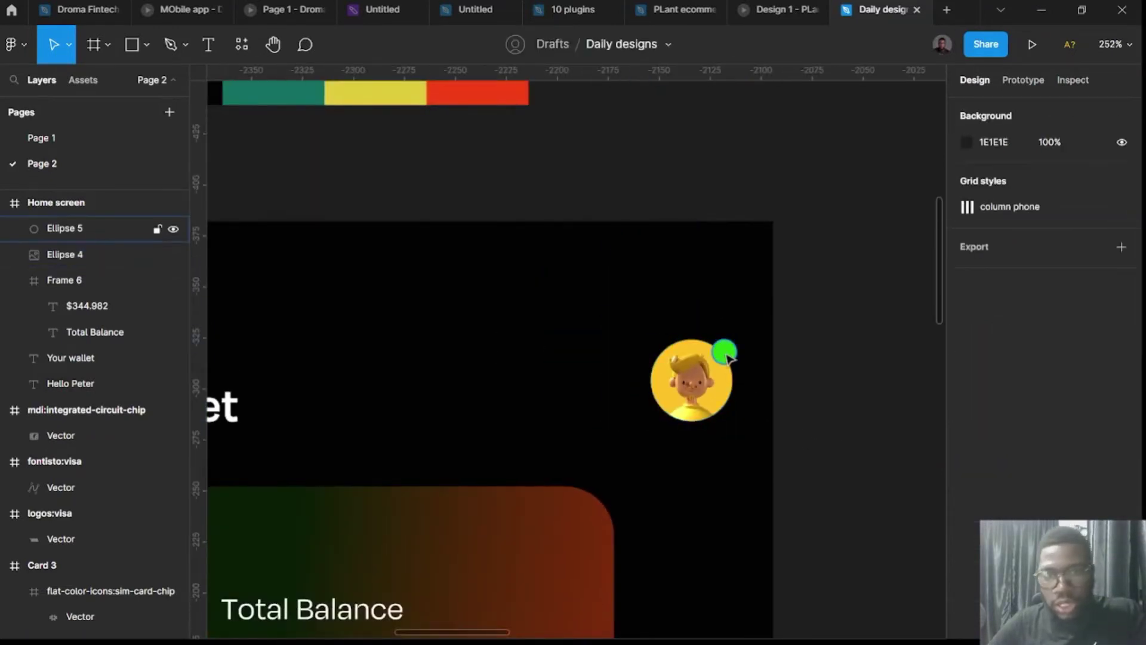
click(727, 357)
scroll(727, 357, up, 3)
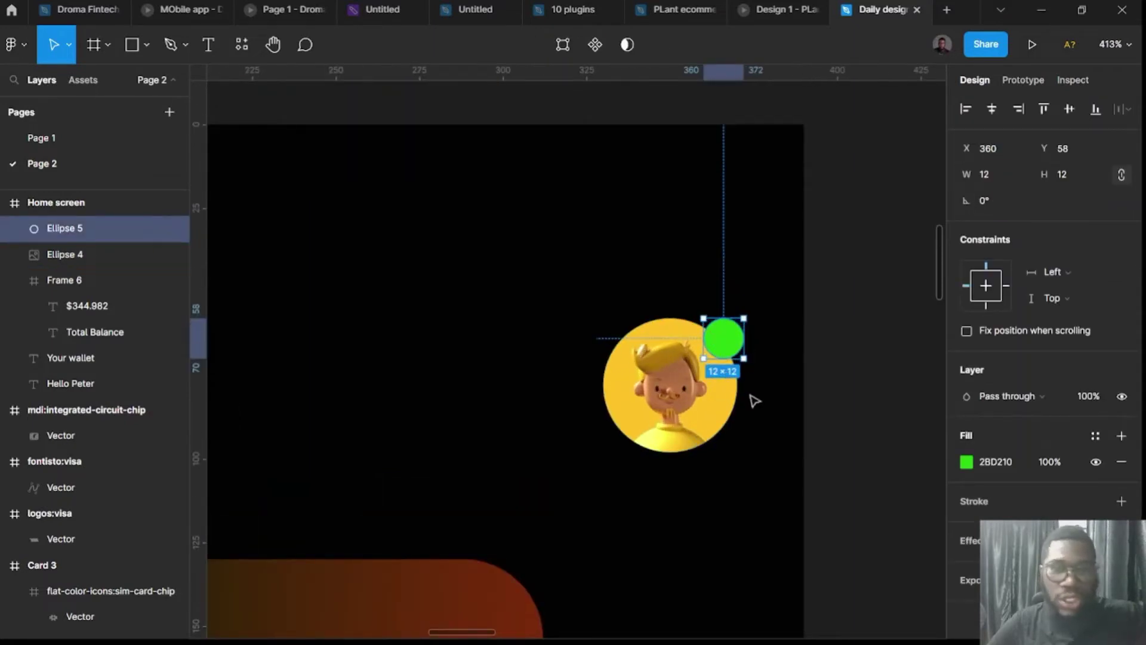
drag(867, 480, 566, 320)
key(ctrl+g)
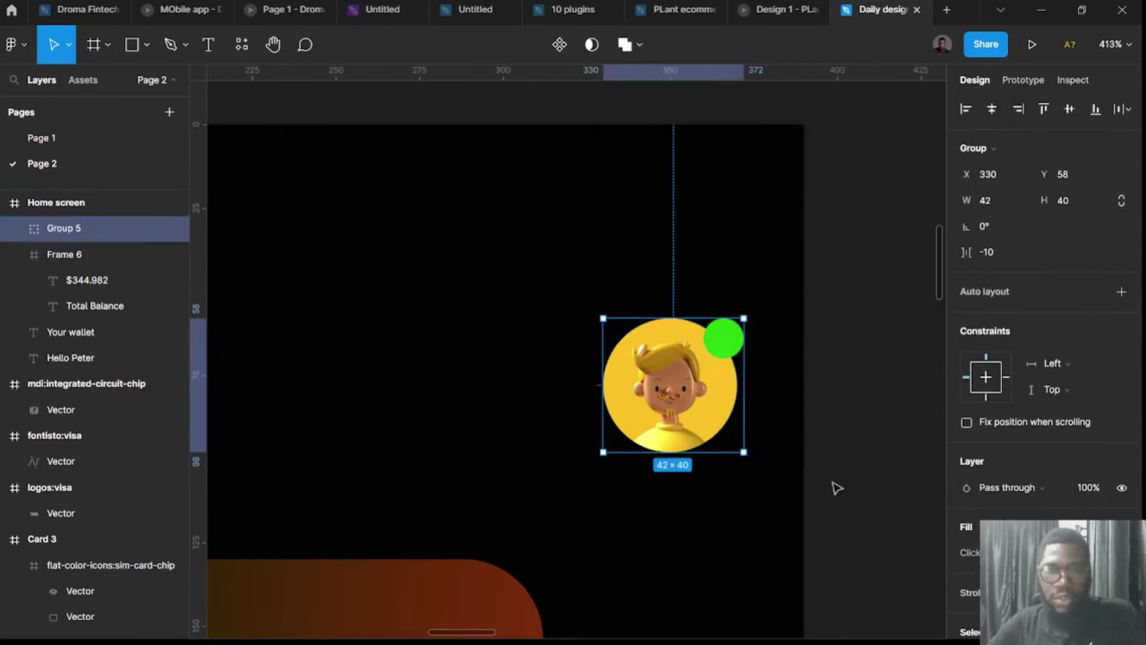
scroll(837, 488, down, 3)
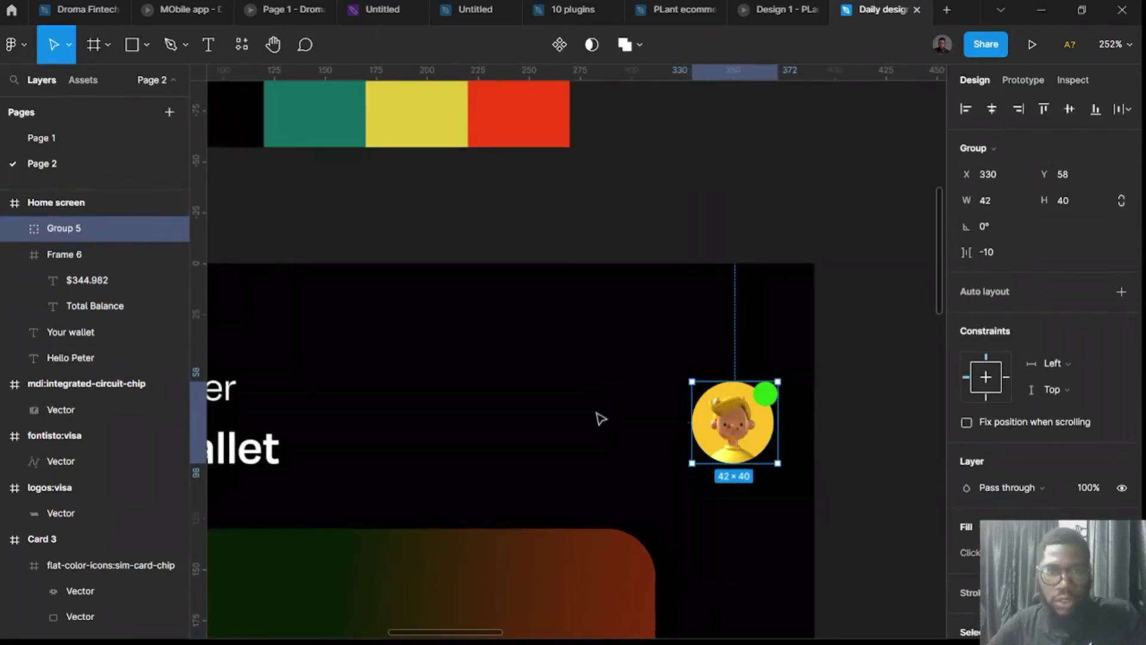
click(799, 234)
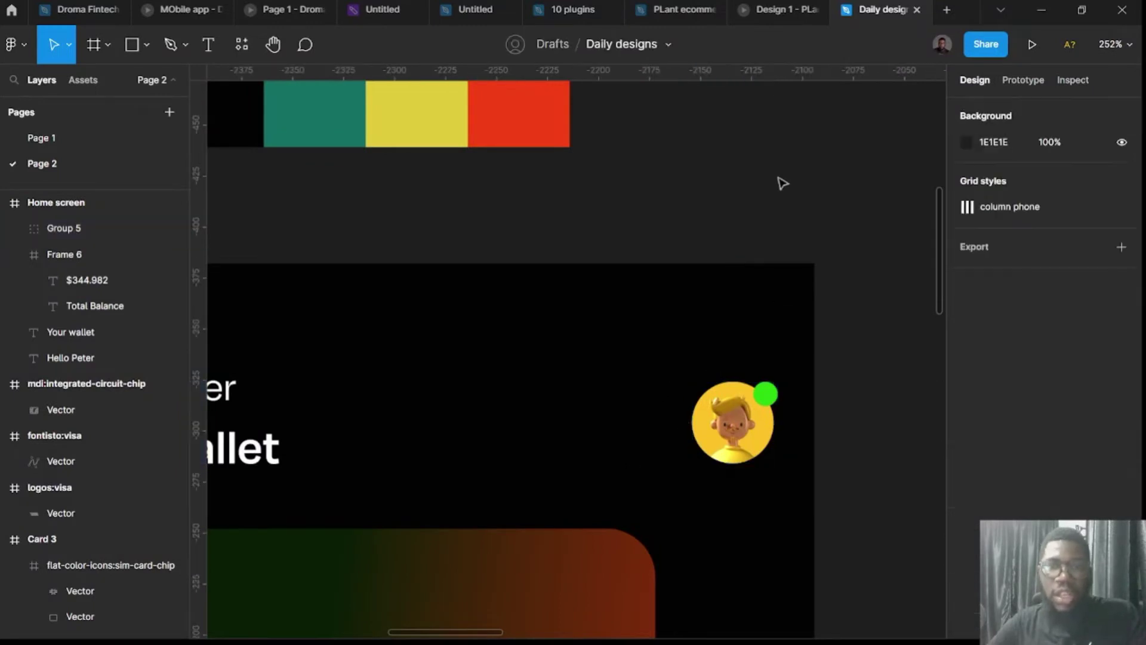
Add an outlined bell icon from the Iconify plugin to the canvas.
click(241, 46)
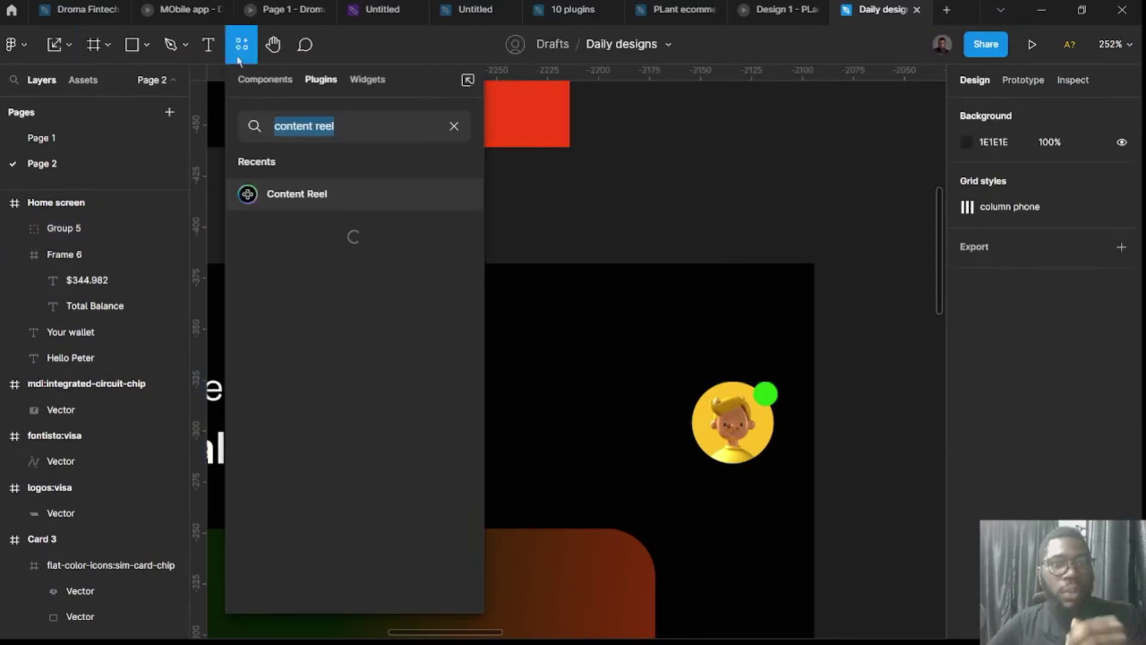
click(456, 128)
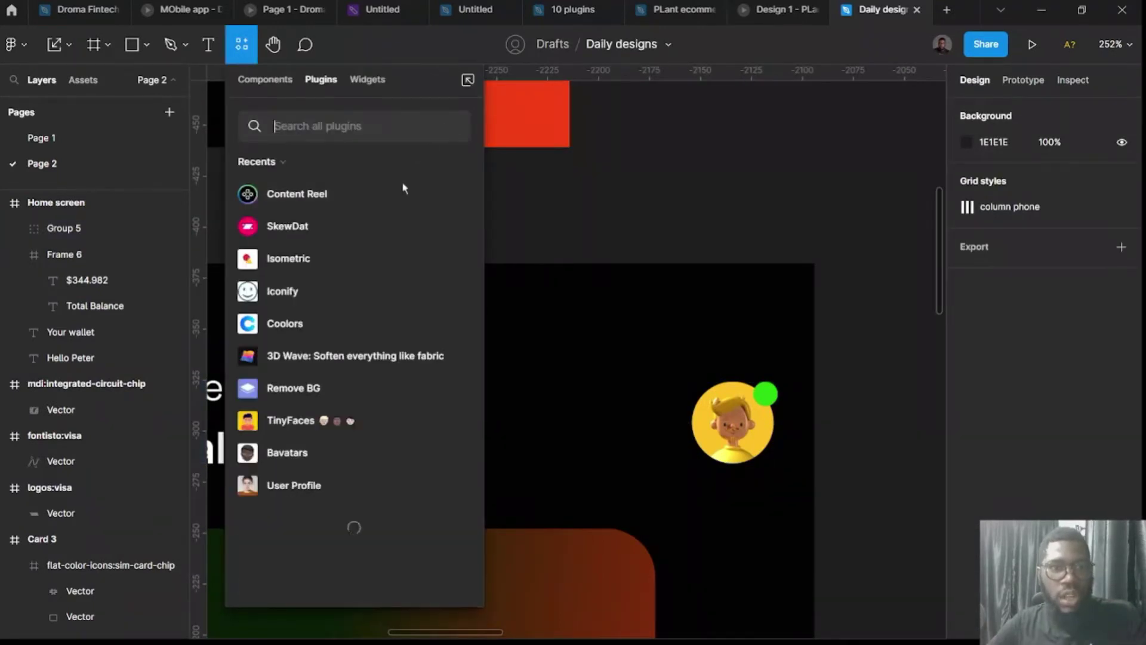
click(462, 294)
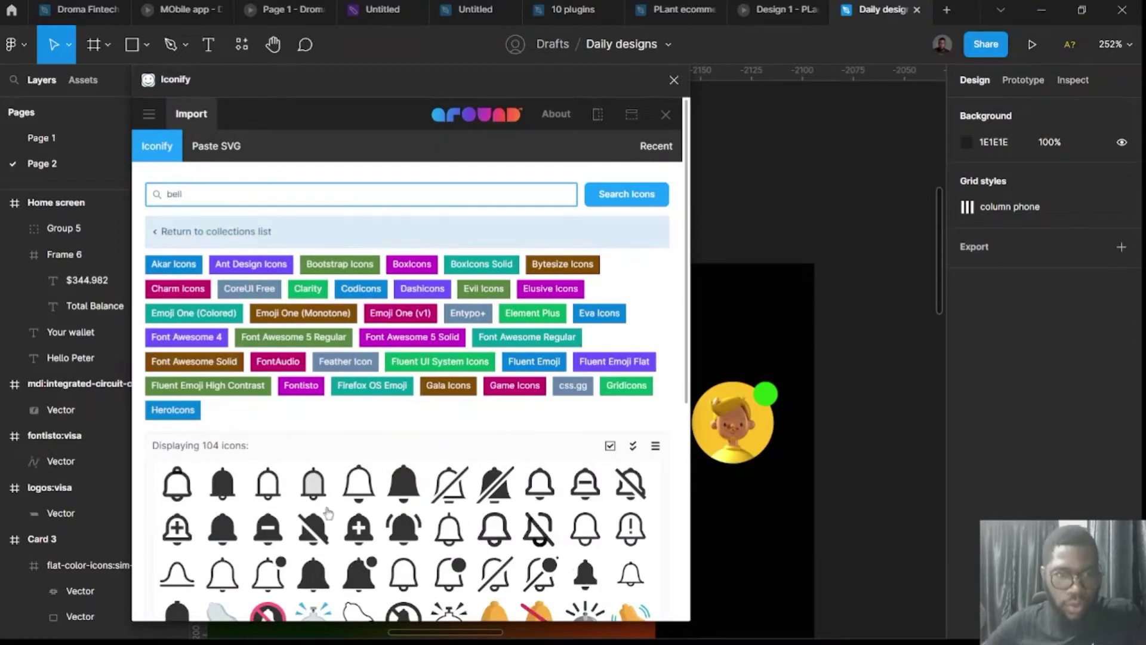
drag(181, 483, 816, 327)
drag(886, 305, 882, 303)
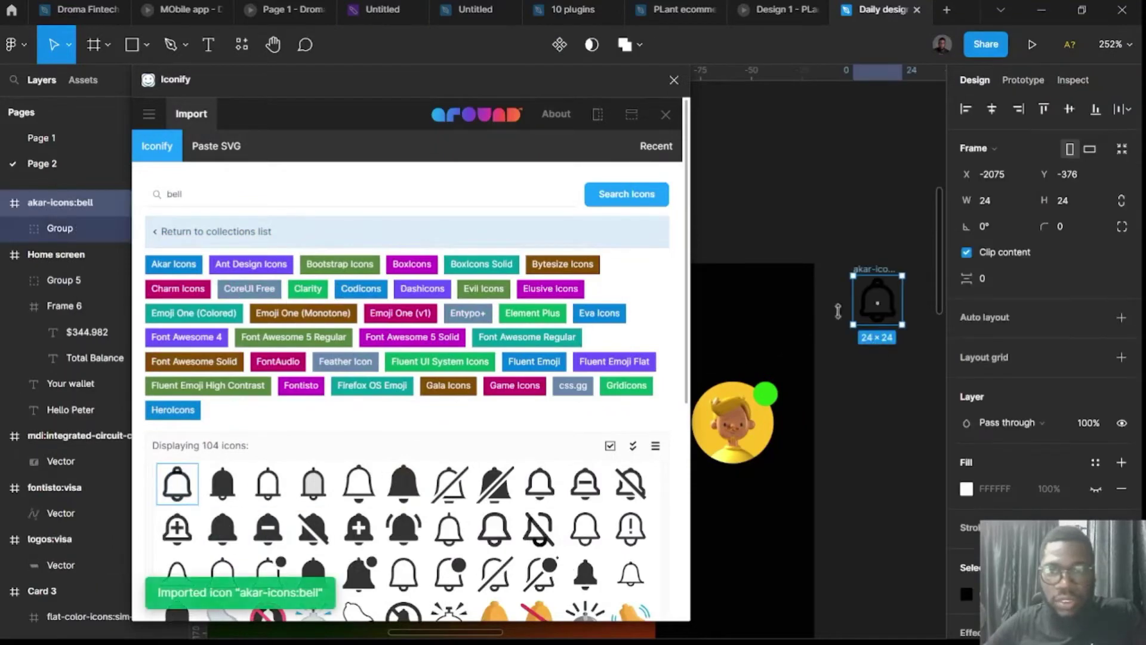
click(674, 80)
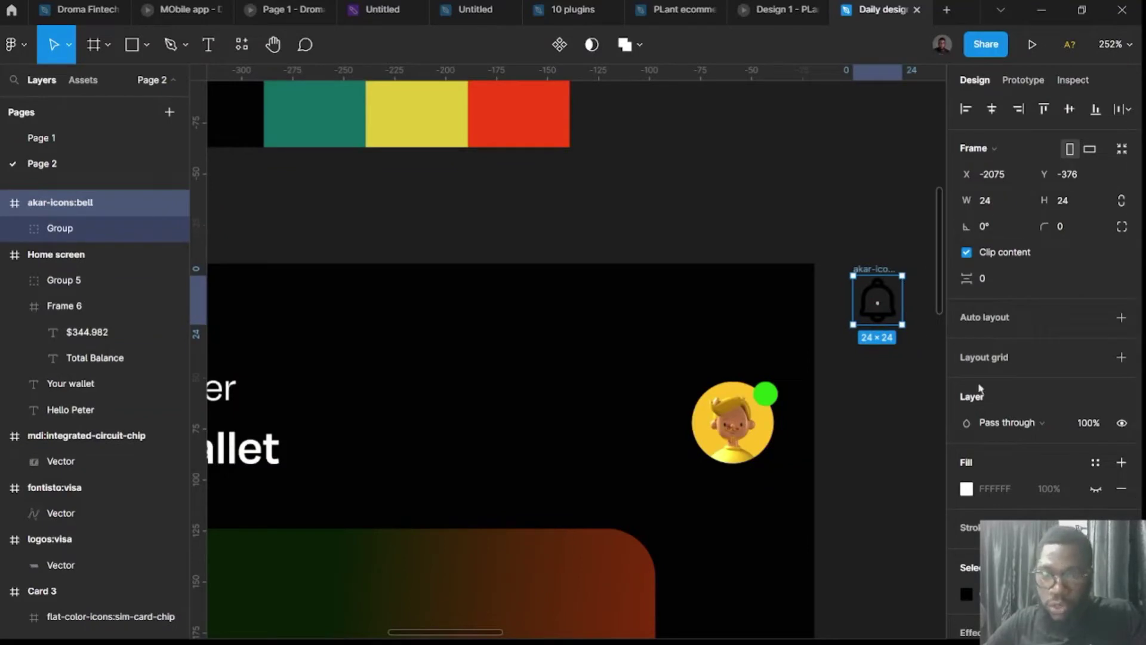
Make the bell icon white and place it in the header left of the avatar.
scroll(1015, 358, down, 3)
click(965, 405)
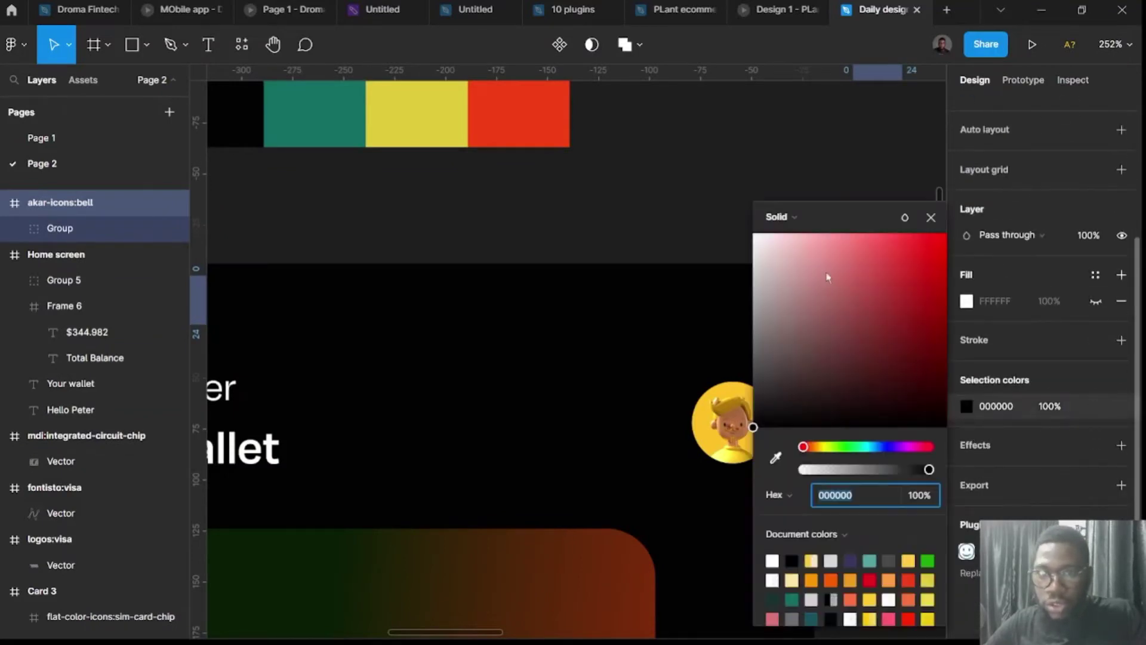
drag(826, 274, 643, 158)
click(864, 244)
drag(875, 269, 641, 395)
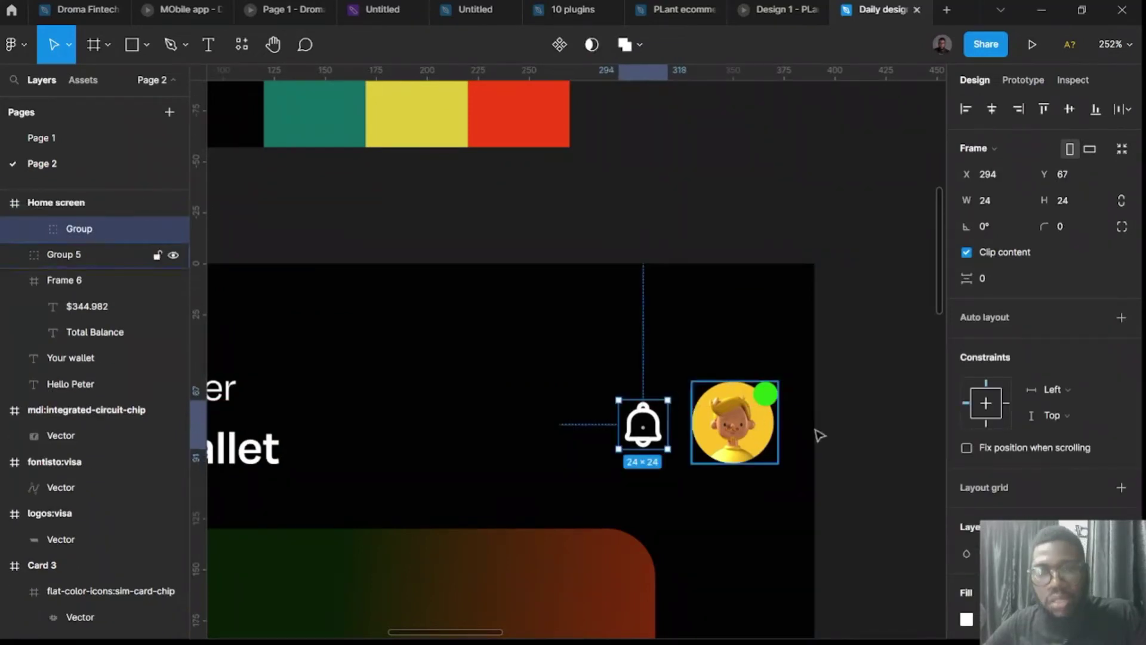
scroll(843, 451, down, 3)
scroll(872, 434, down, 5)
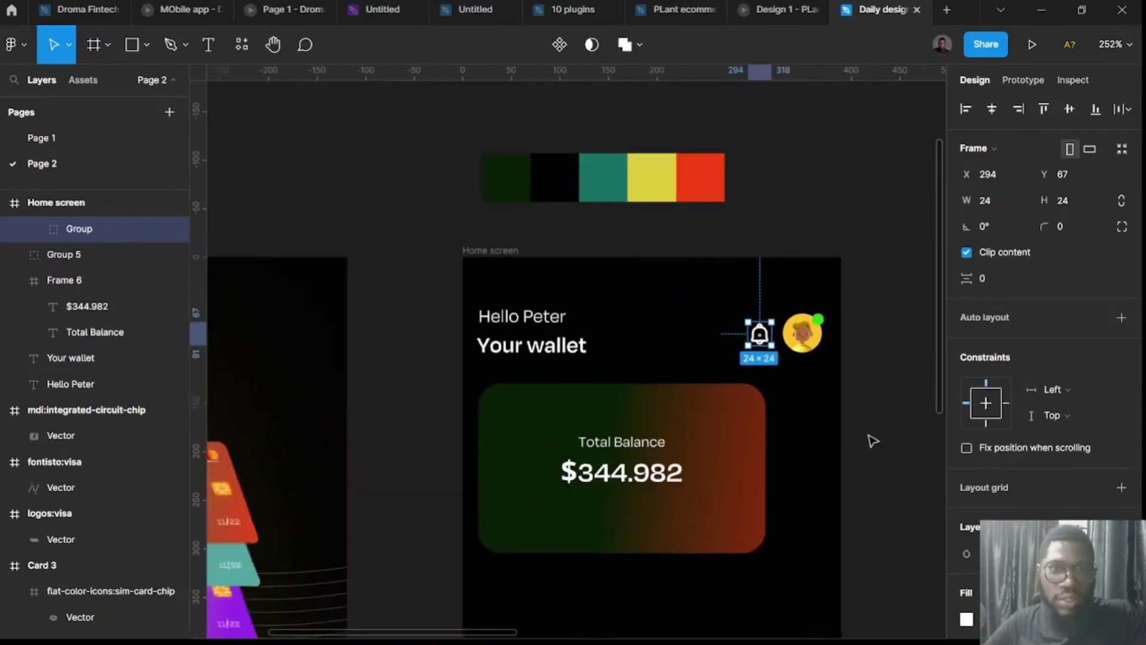
click(870, 457)
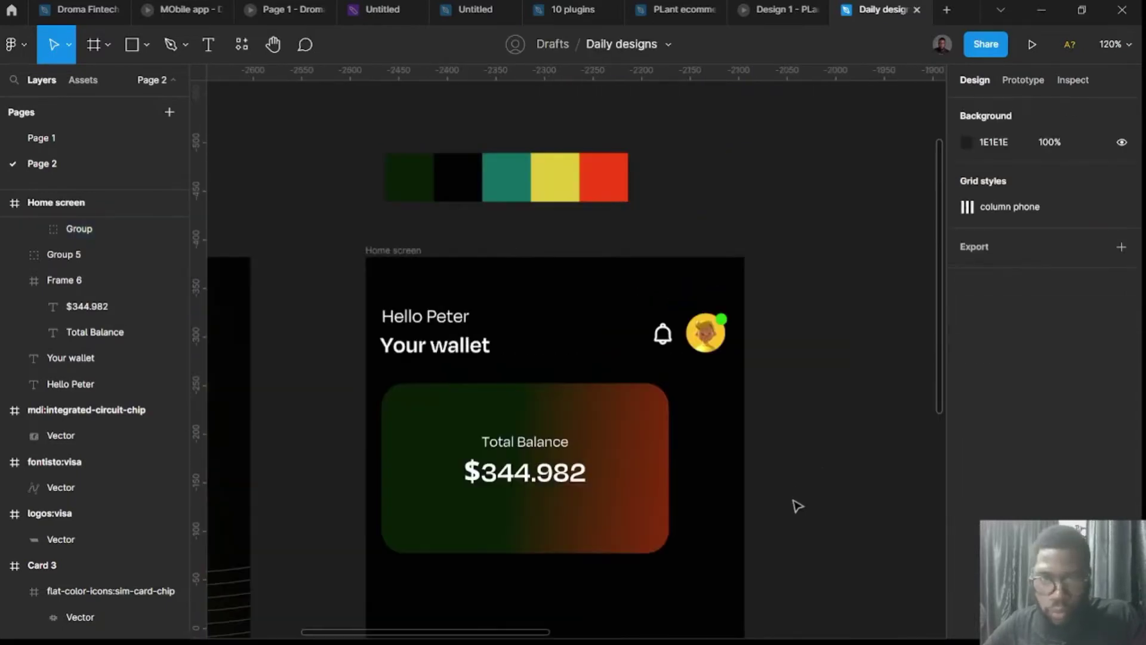
scroll(798, 506, up, 2)
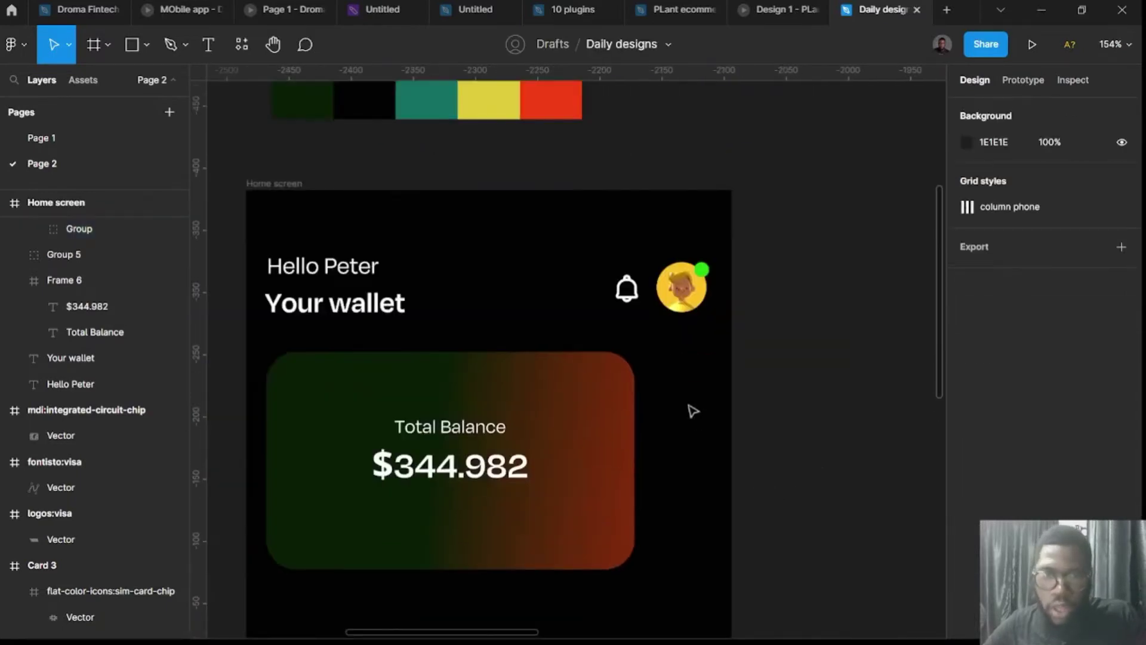
Show the Home screen's 6-column grid and draw a tall frame right of the balance card.
click(286, 185)
click(1096, 358)
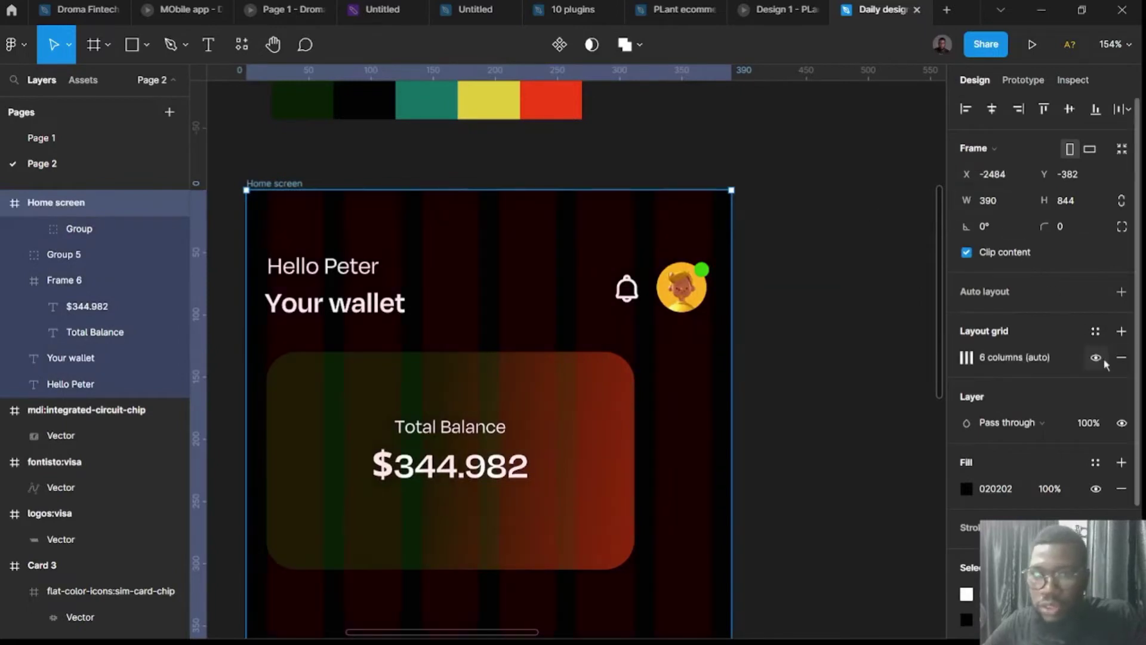
key(f)
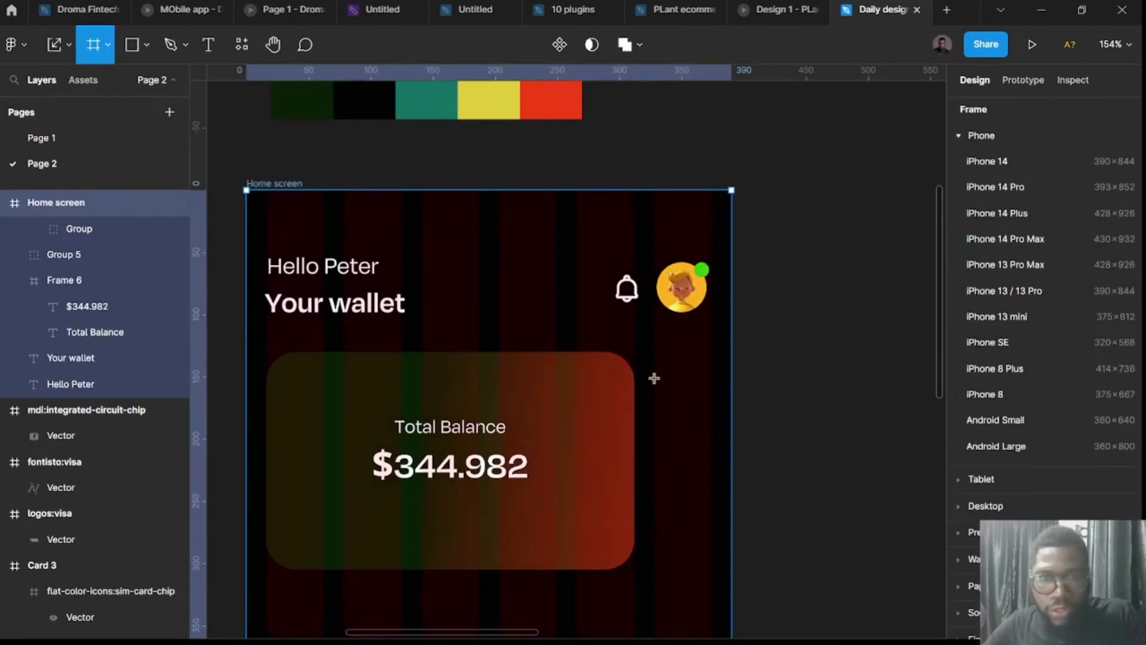
mouse_move(654, 357)
mouse_down()
mouse_move(686, 403)
mouse_move(714, 497)
mouse_move(716, 569)
mouse_up()
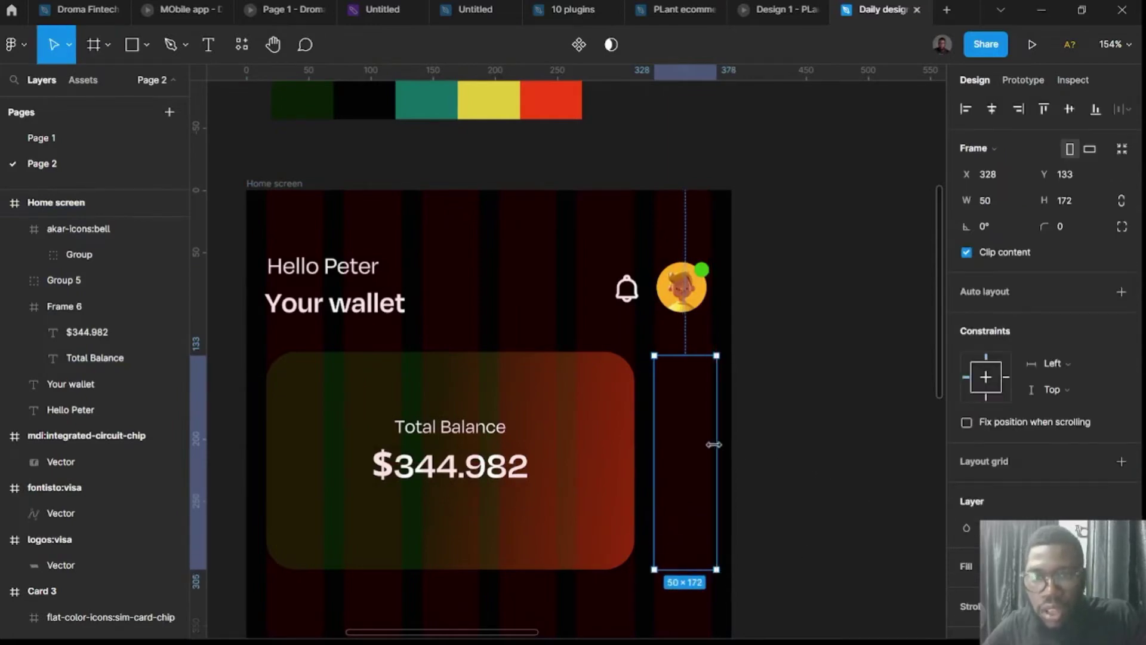
drag(714, 444, 711, 444)
scroll(940, 555, down, 3)
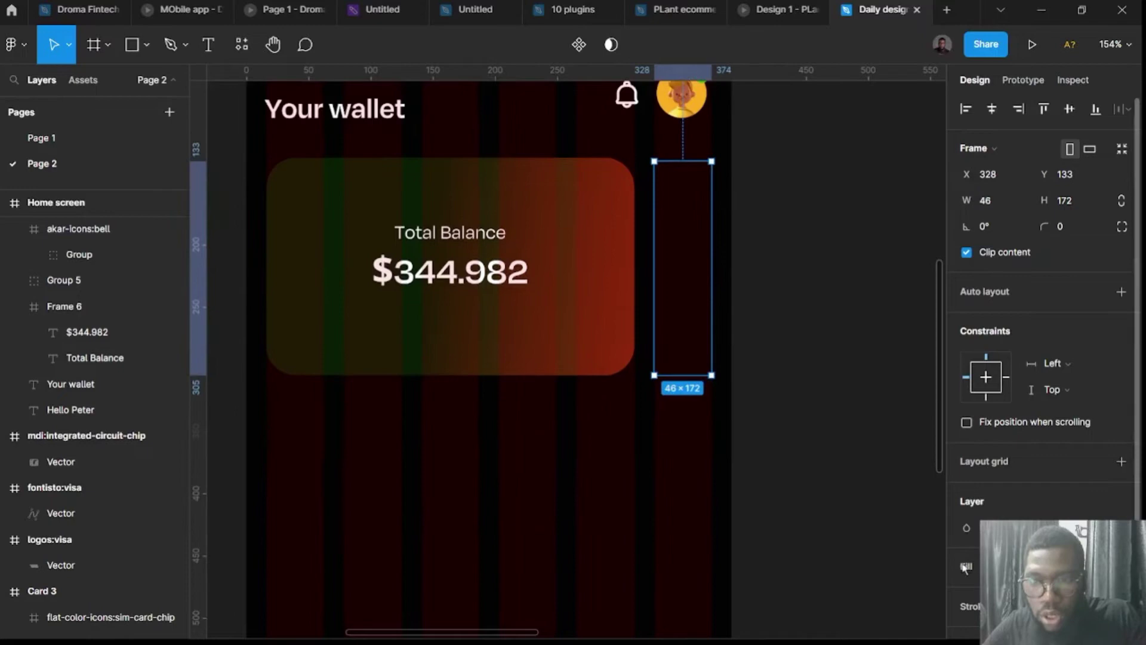
Give the frame a yellow FFC93C stroke and a corner radius of 24.
click(976, 608)
click(966, 633)
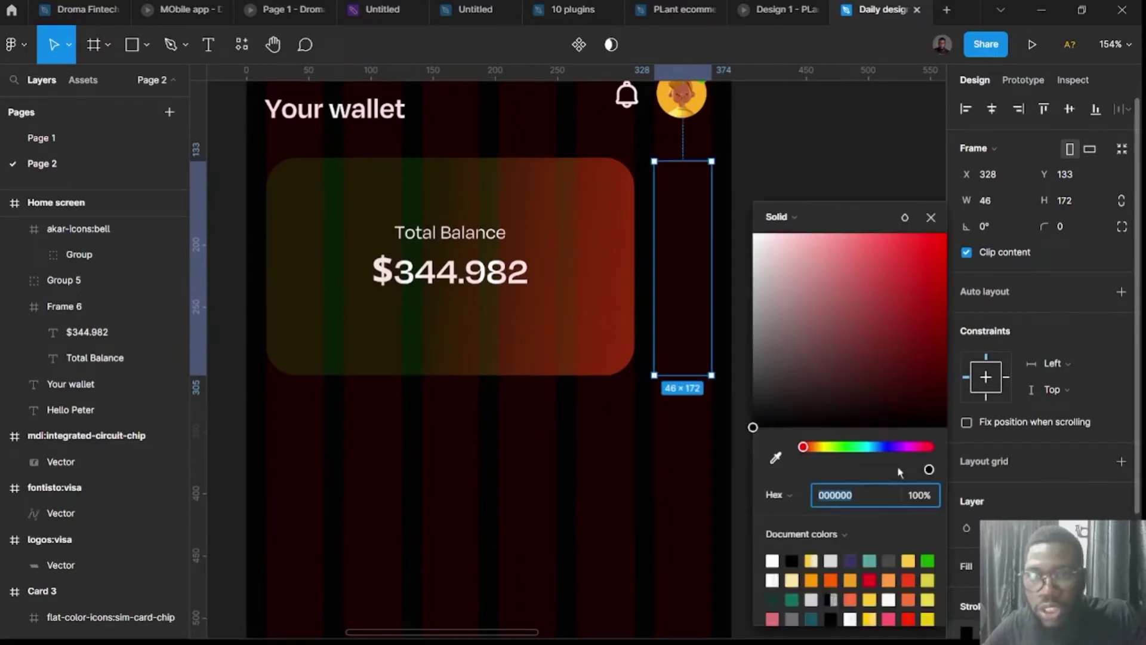
click(909, 560)
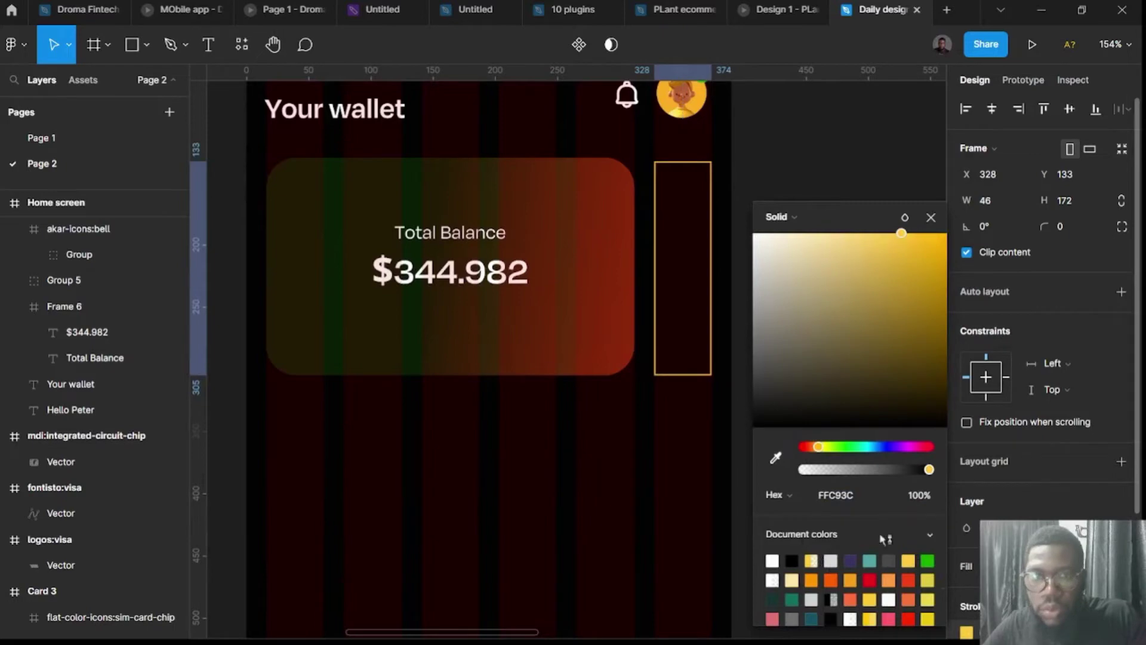
click(1065, 226)
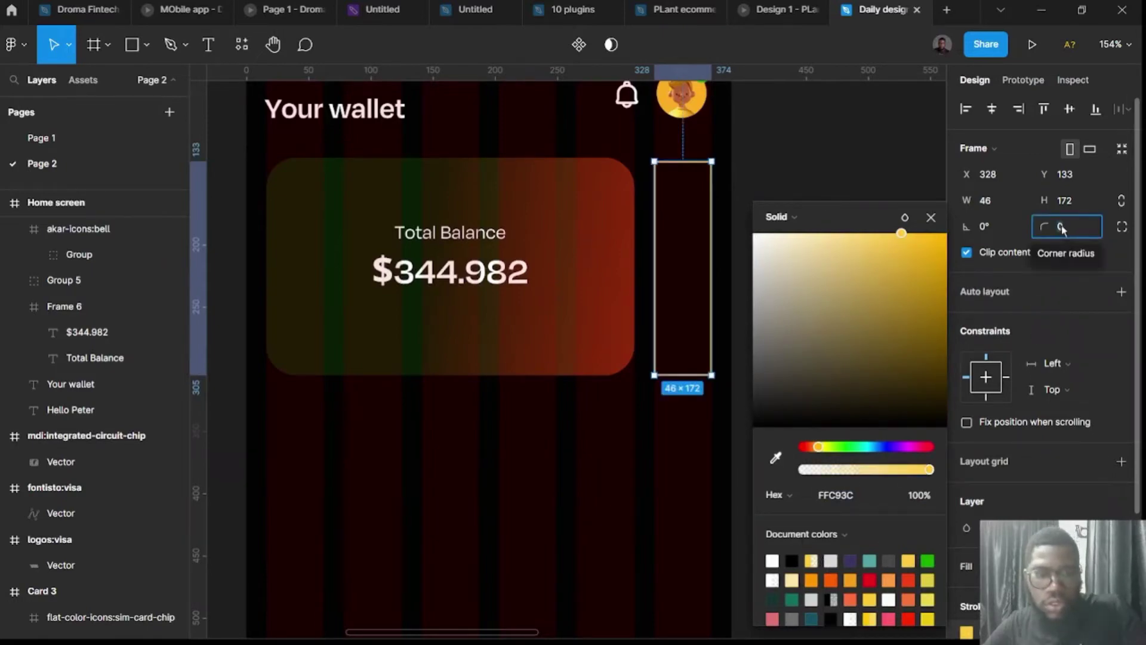
text(24)
key(Return)
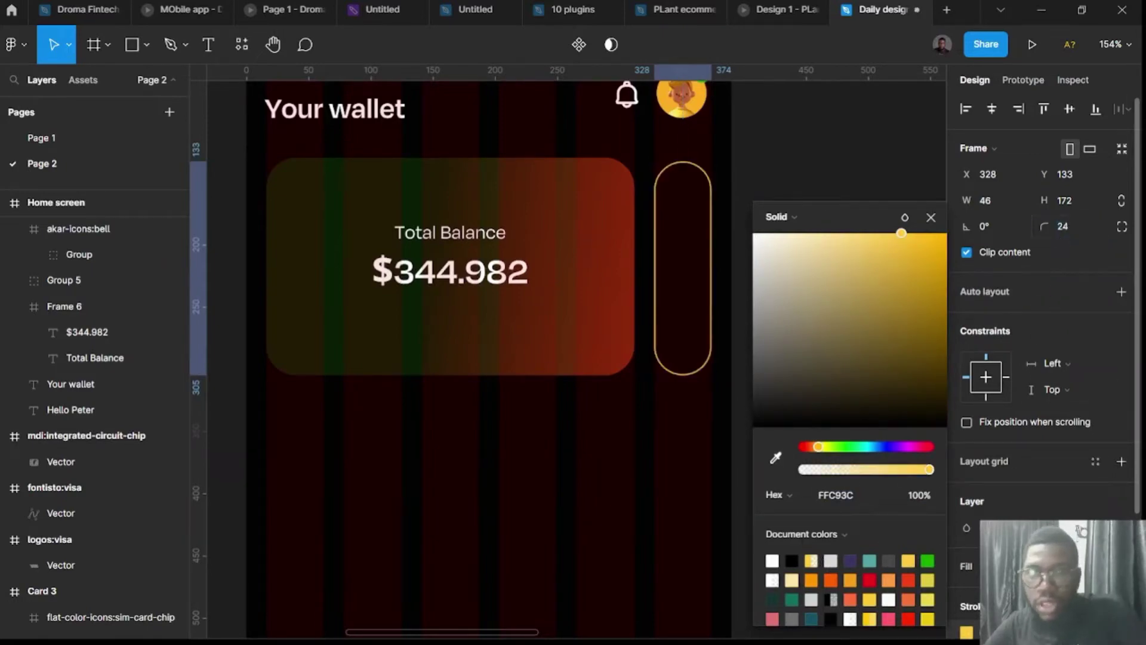
Make the pill's outline dashed with a dash length of 9.
scroll(1059, 235, down, 3)
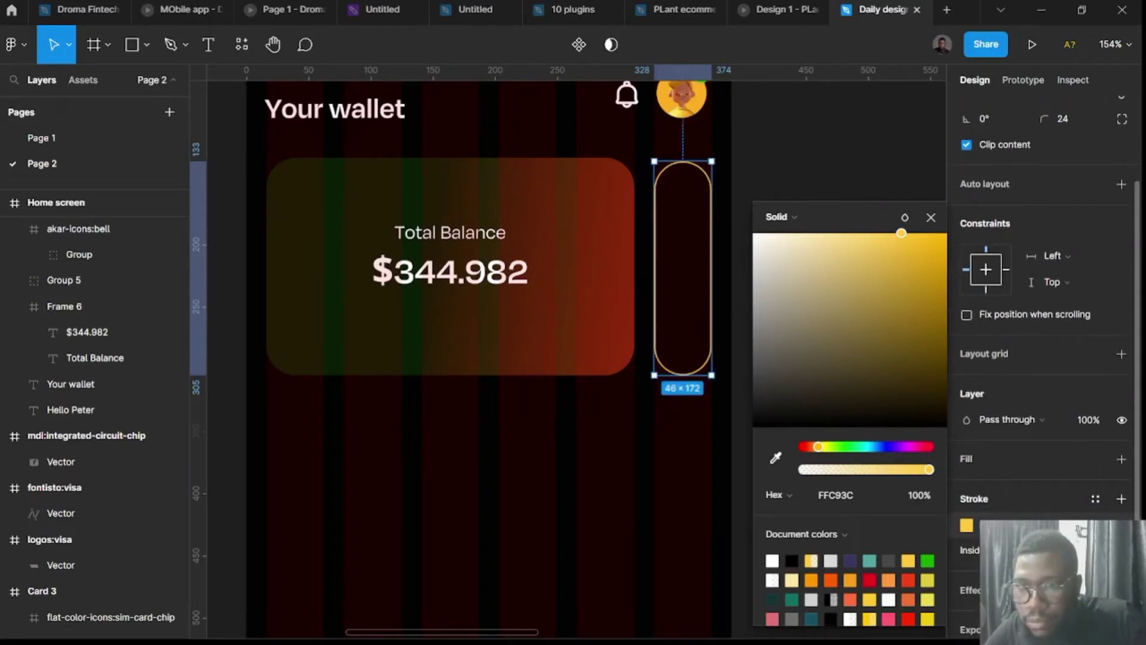
click(1095, 498)
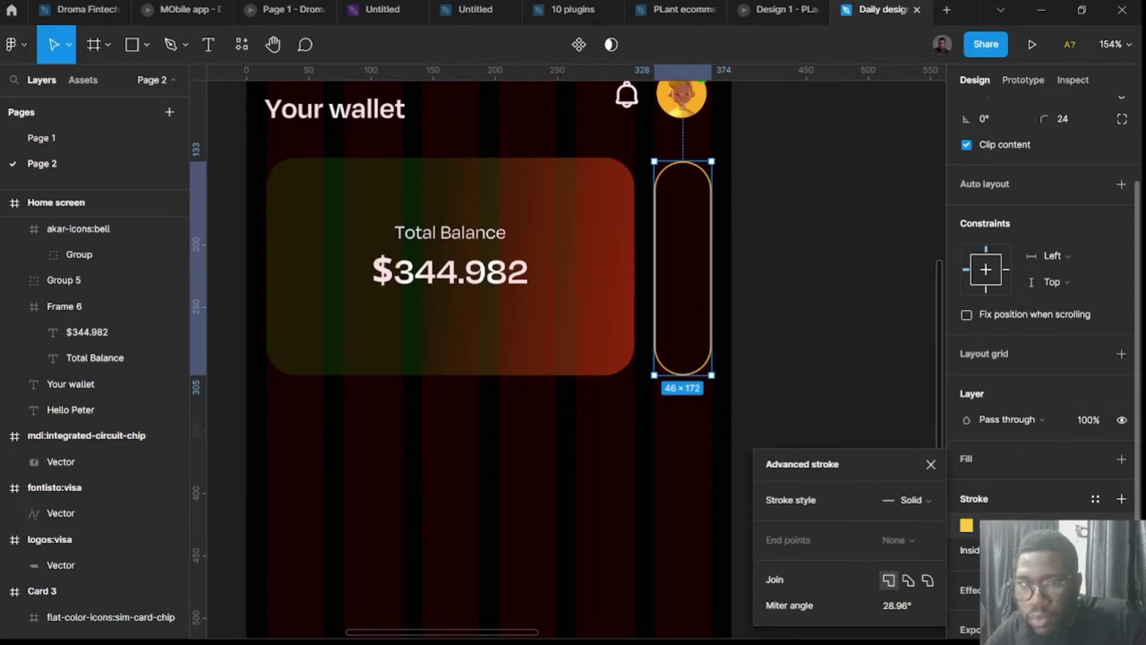
click(912, 502)
click(916, 519)
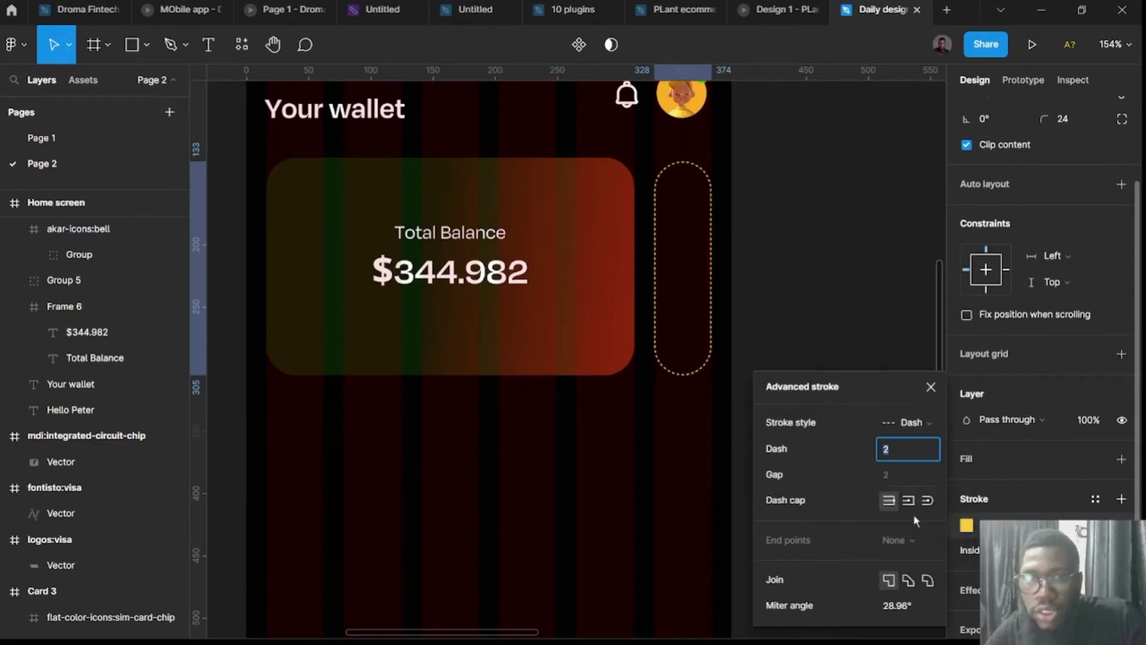
key(Return)
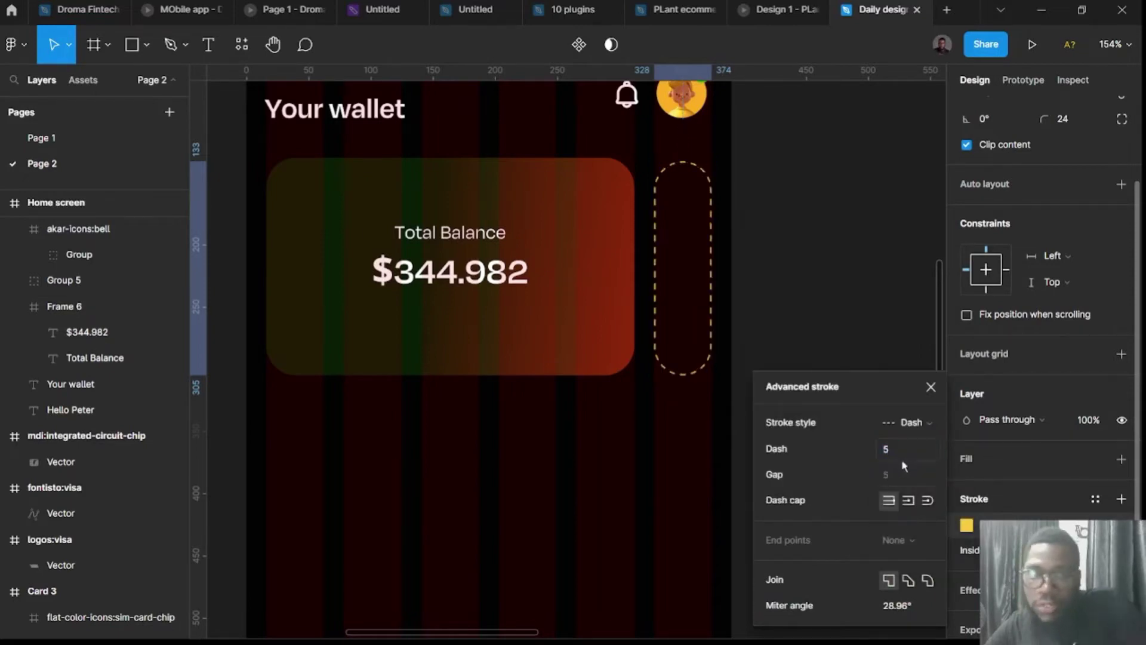
click(908, 447)
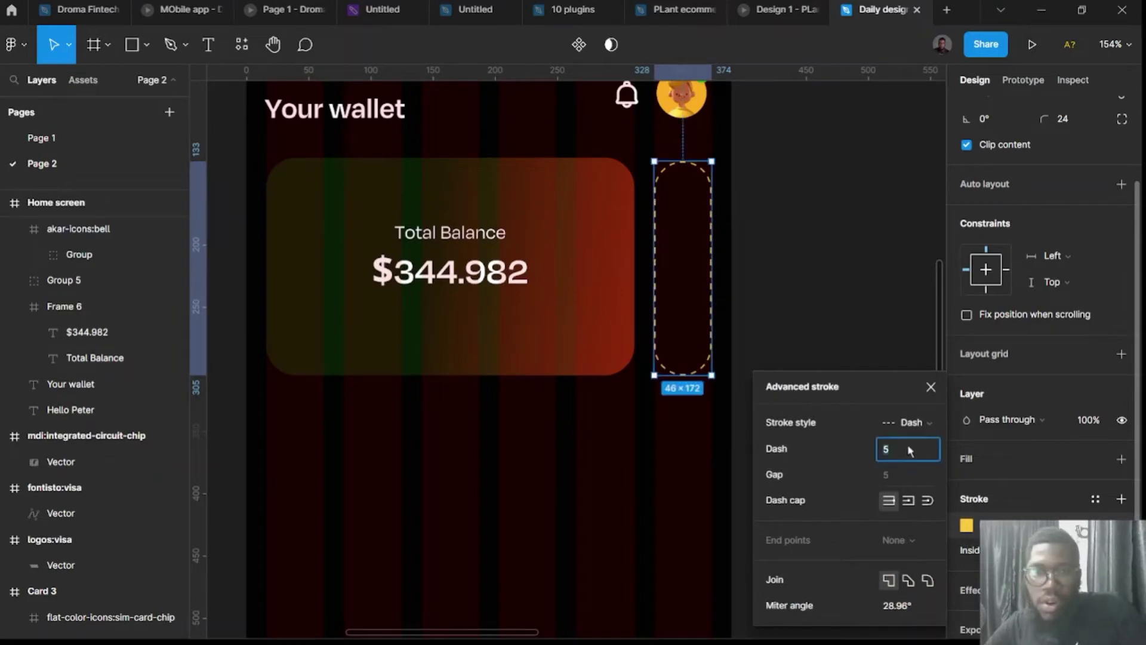
text(9)
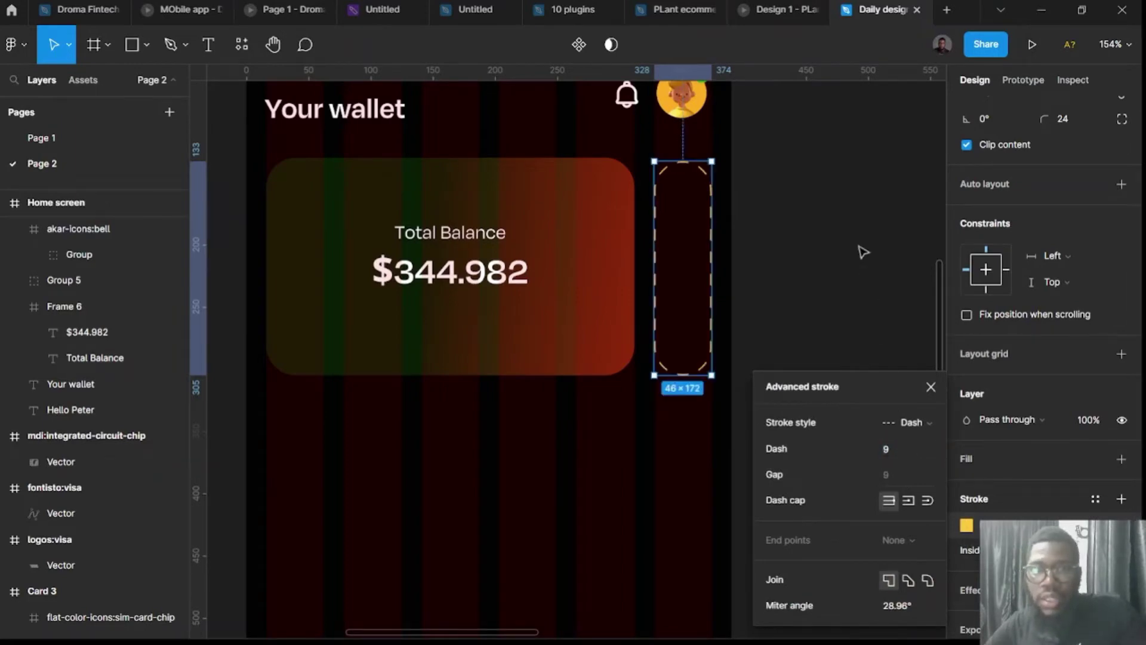
click(864, 251)
scroll(859, 257, up, 3)
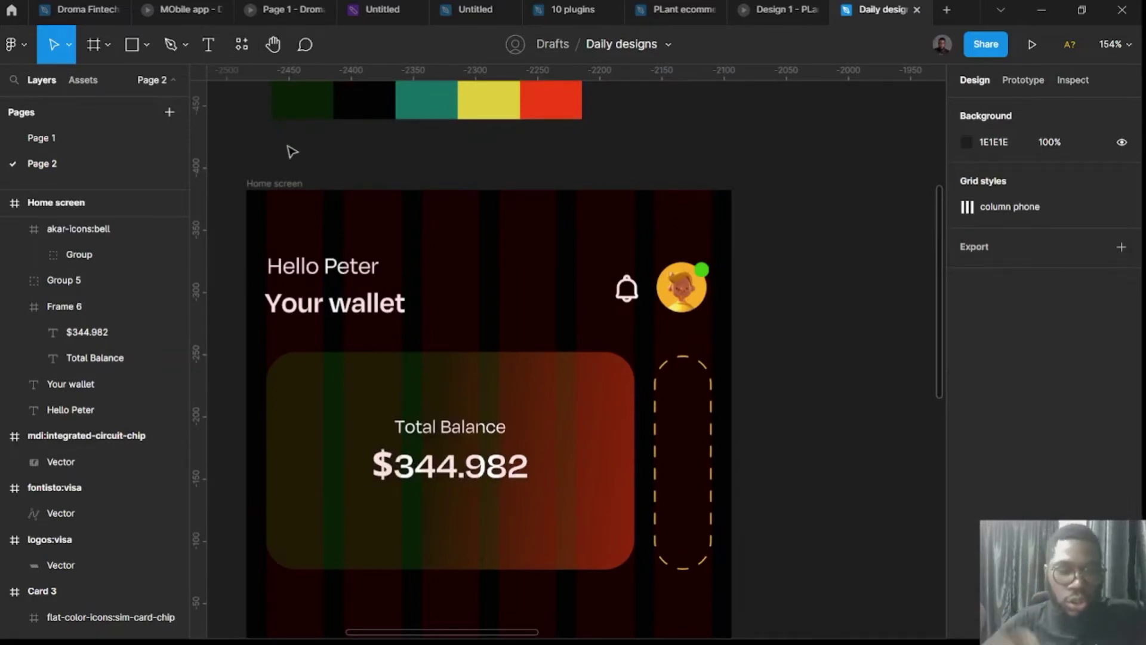
Search Iconify for 'plus' and place the thin plus icon on the canvas.
key(ctrl+alt+p)
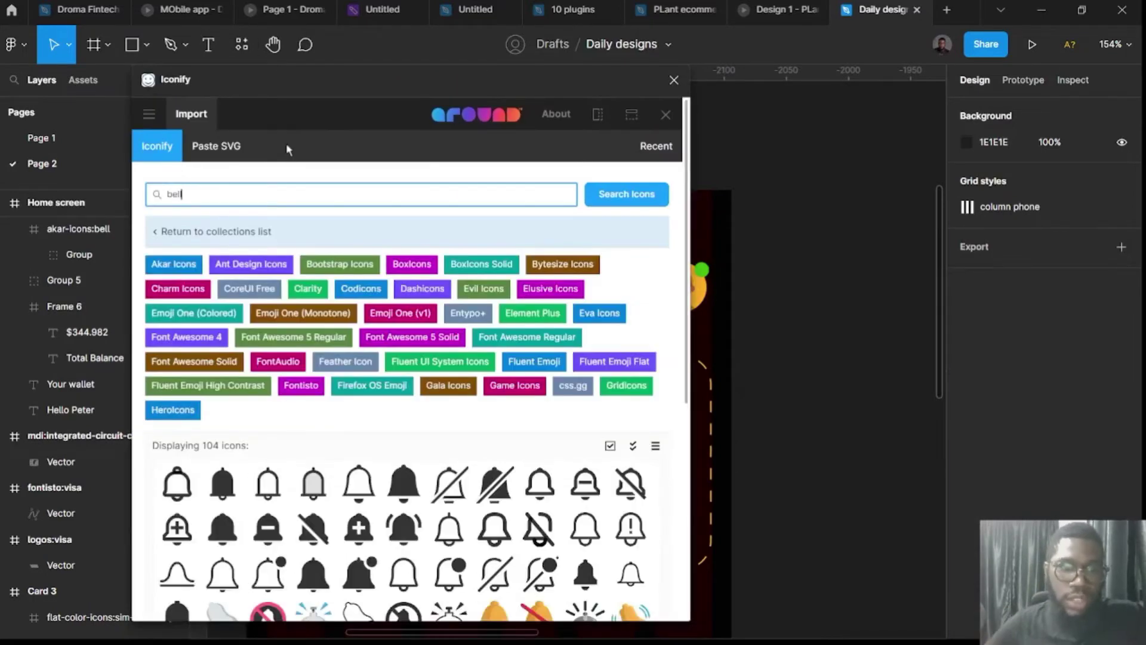
key(BackSpace)
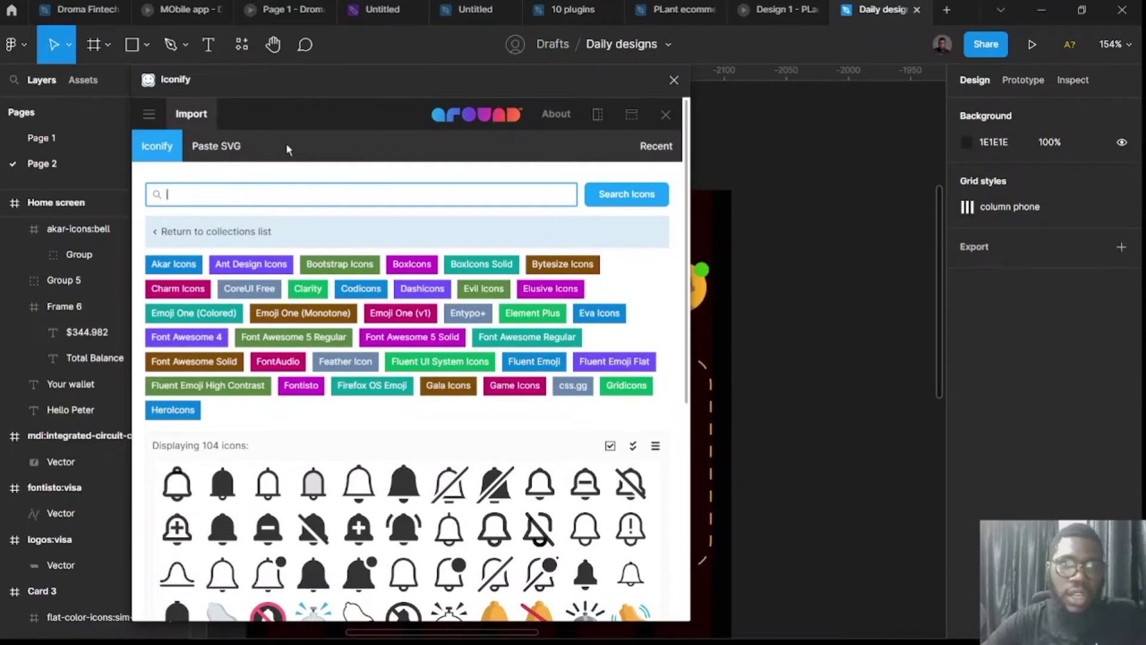
text(plus)
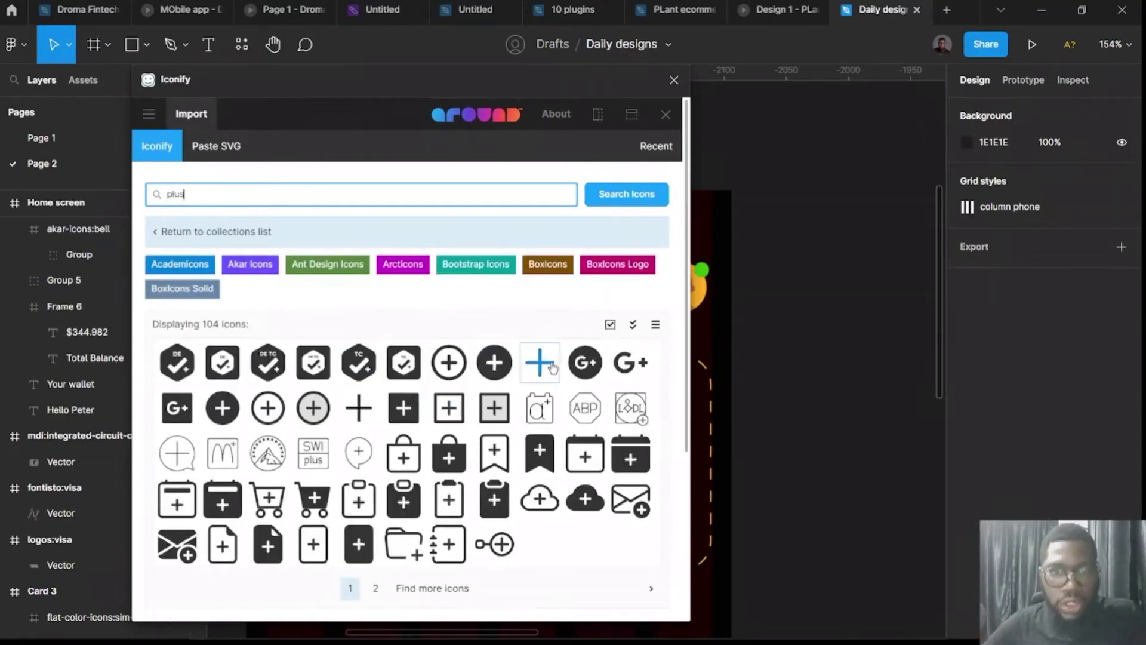
click(539, 367)
drag(539, 367, 857, 374)
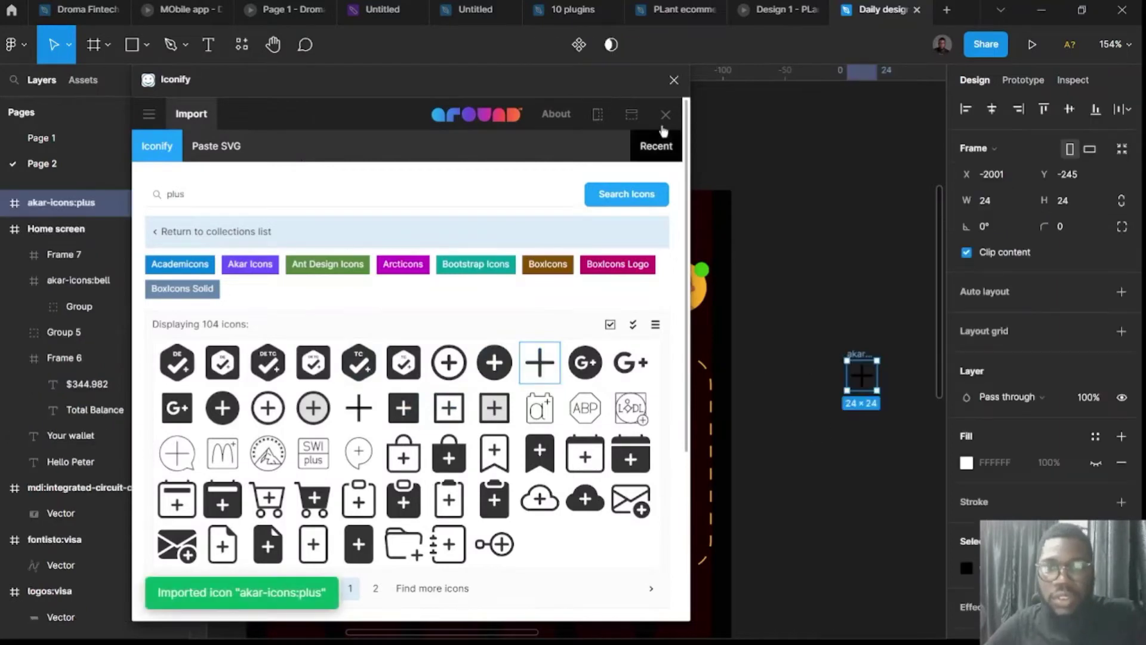
click(675, 80)
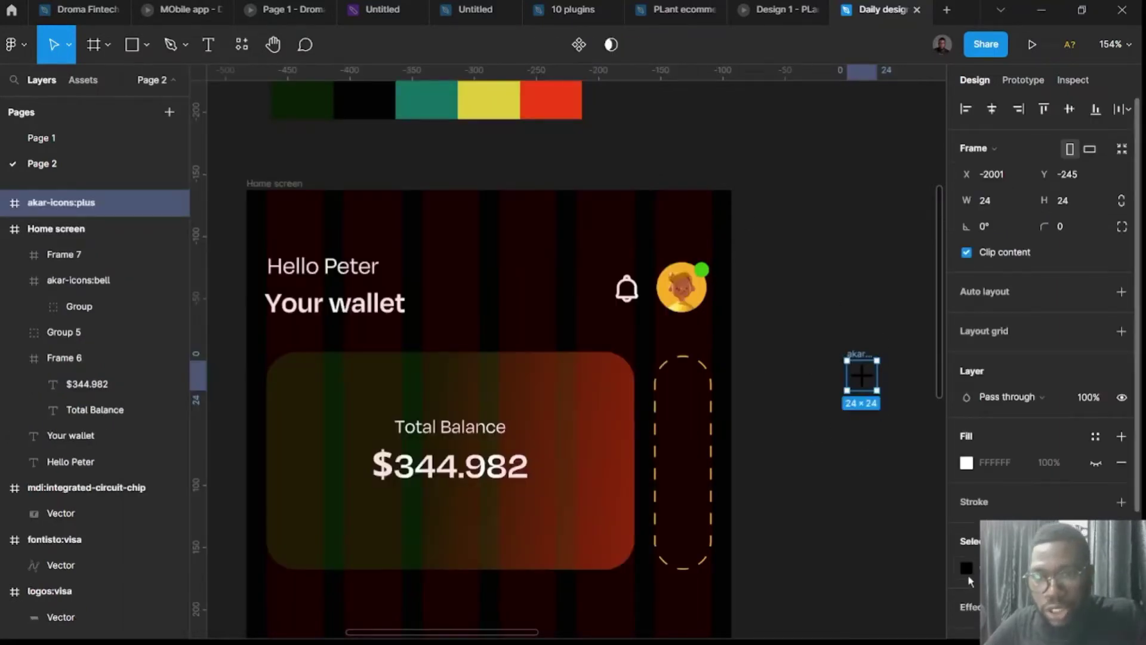
Recolour the plus icon yellow and centre it inside the dashed pill.
click(967, 568)
click(889, 560)
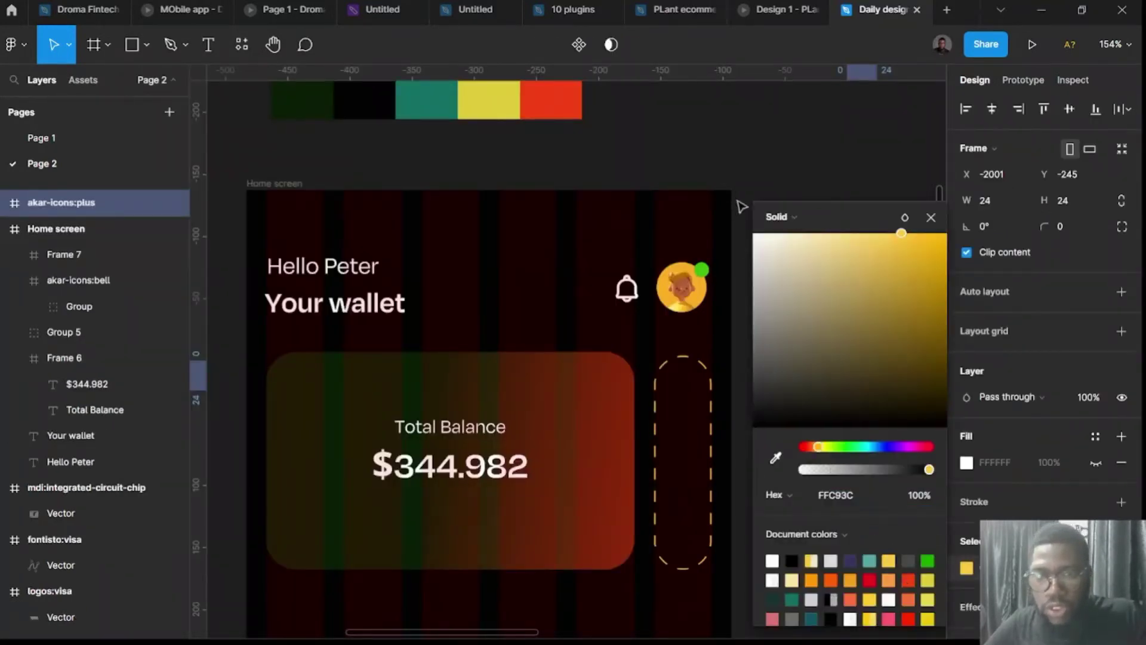
click(809, 290)
drag(850, 358, 677, 441)
click(795, 476)
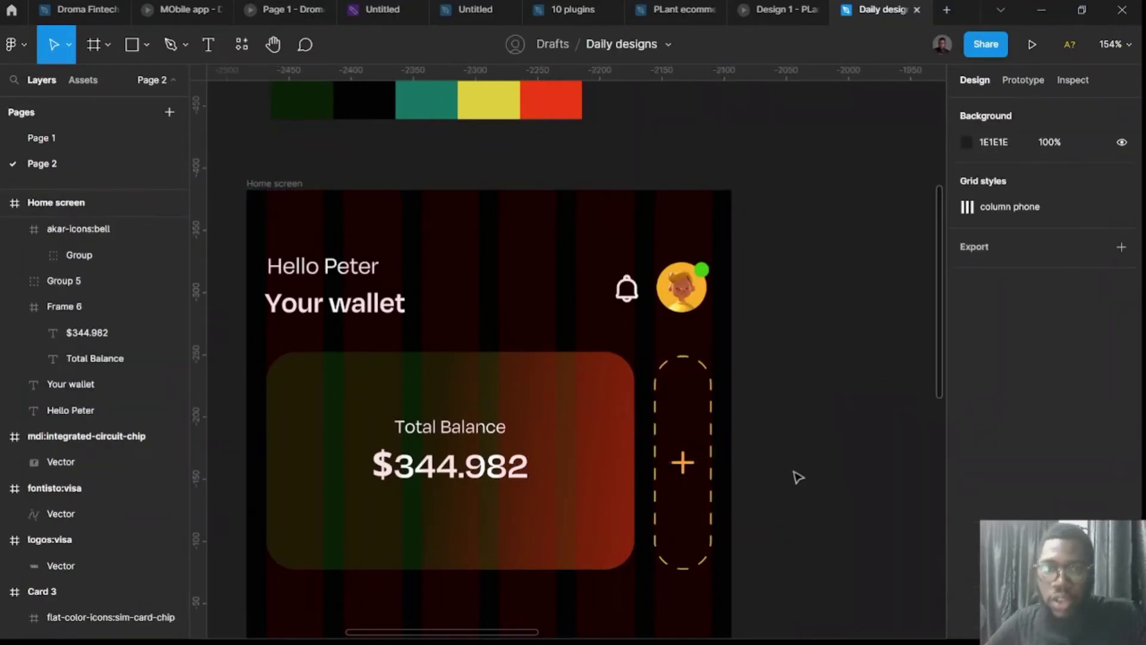
Duplicate Total Balance to the card's top-left as a size-12 'General wallet' label.
scroll(795, 476, down, 3)
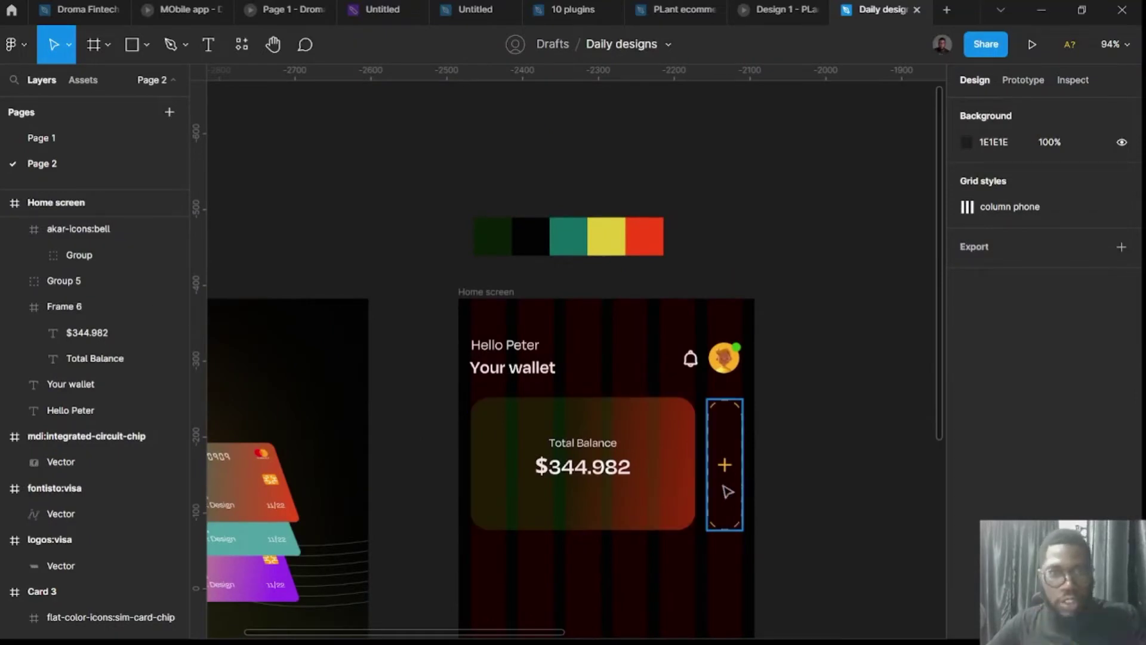
scroll(687, 487, down, 3)
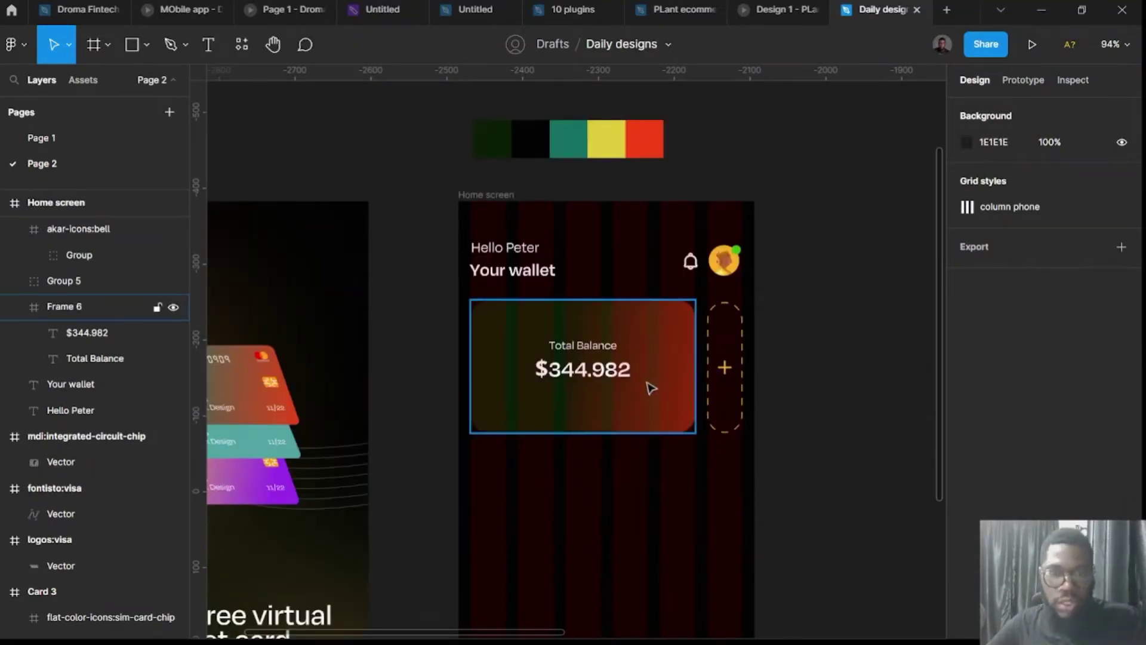
scroll(607, 404, up, 4)
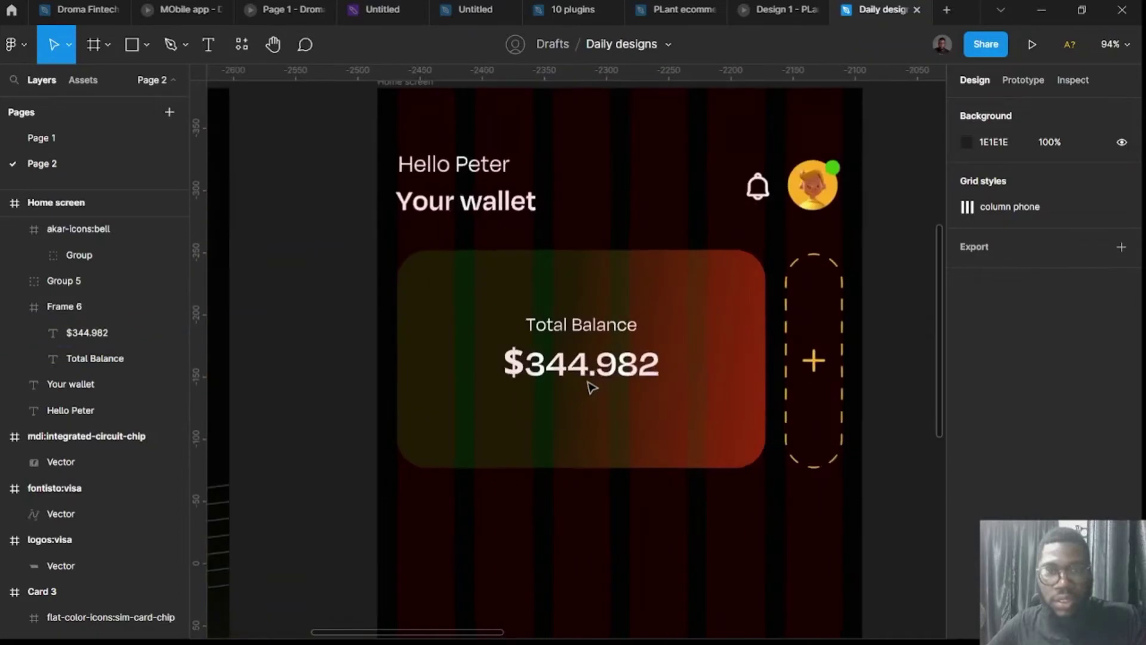
double_click(598, 333)
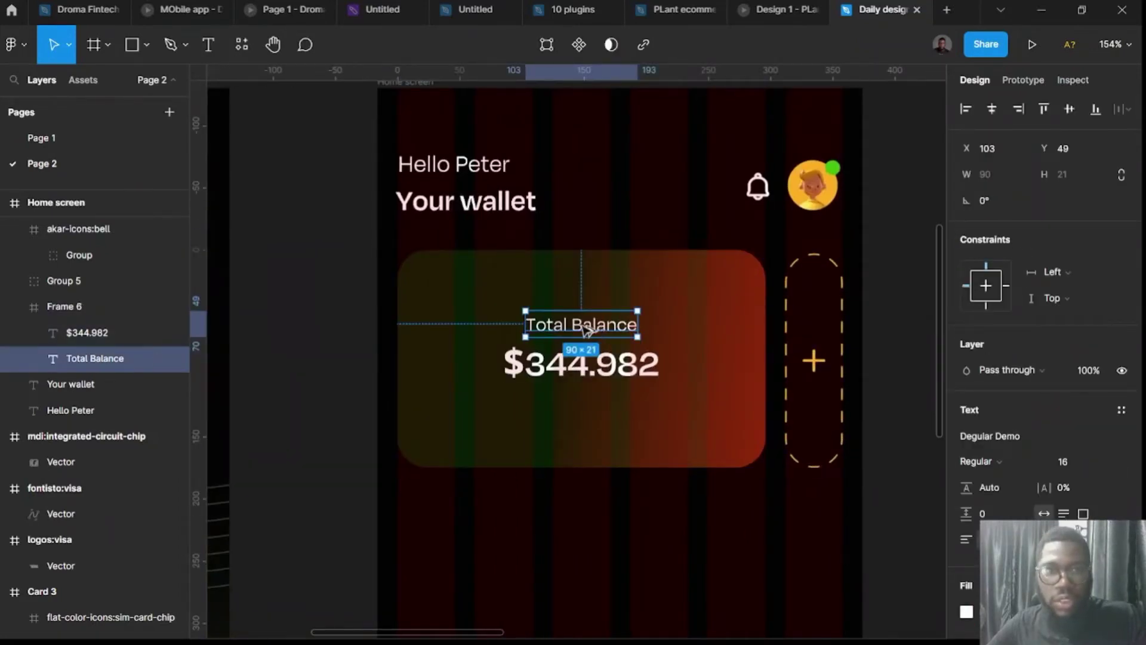
drag(587, 329, 471, 285)
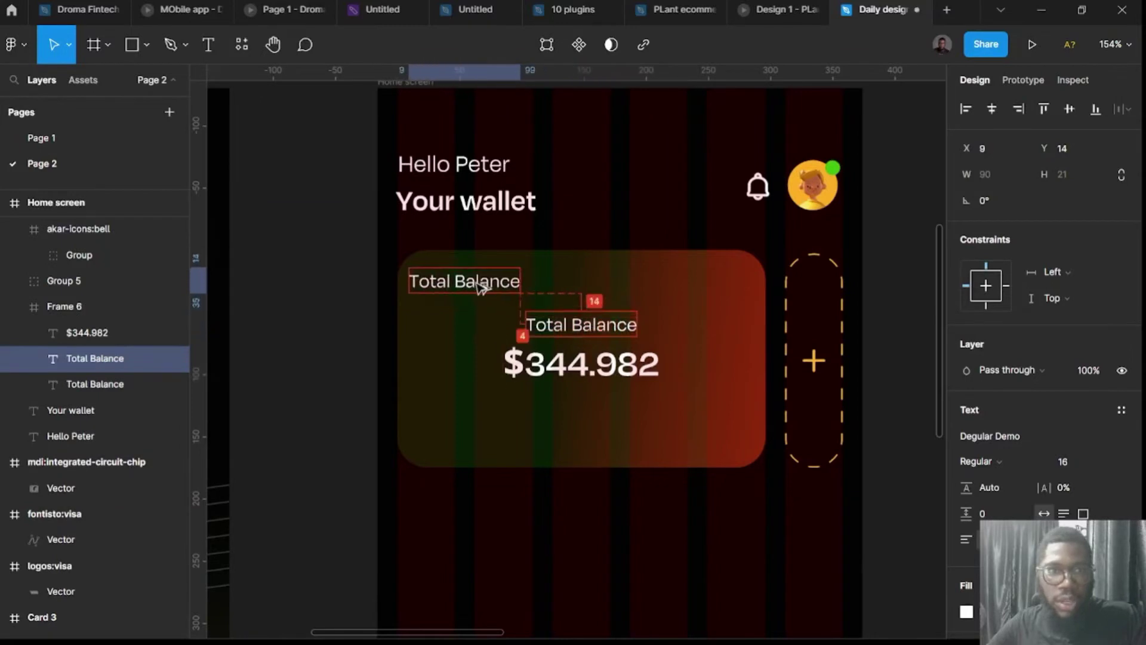
click(1065, 464)
text(12)
key(Return)
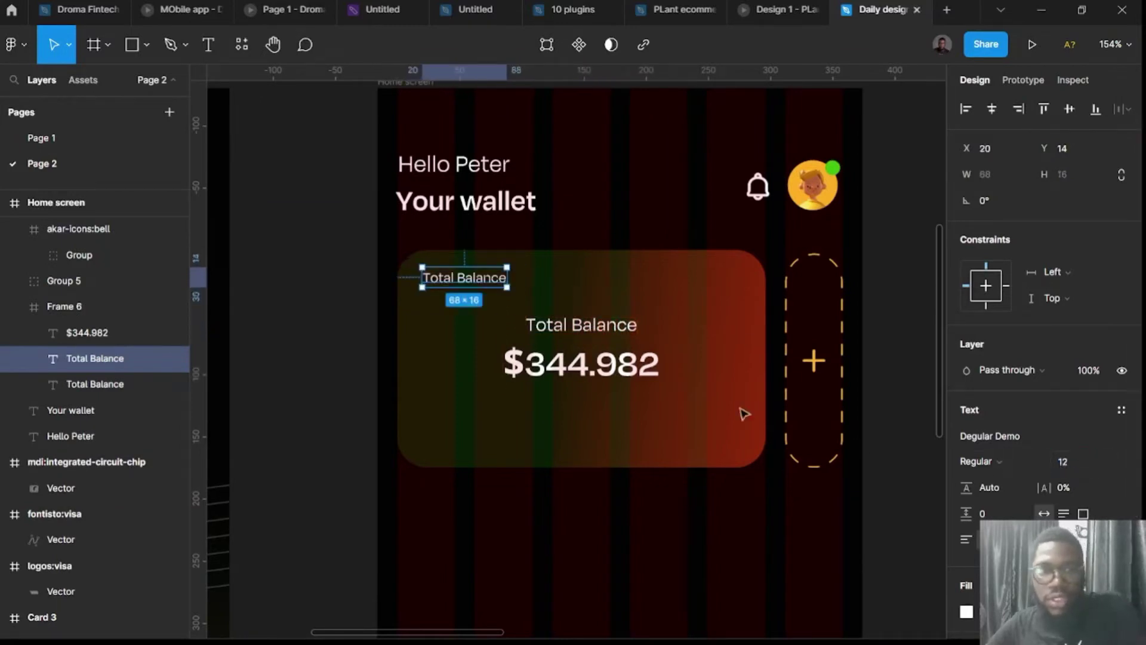
drag(452, 274, 465, 272)
key(ctrl+a)
text(G)
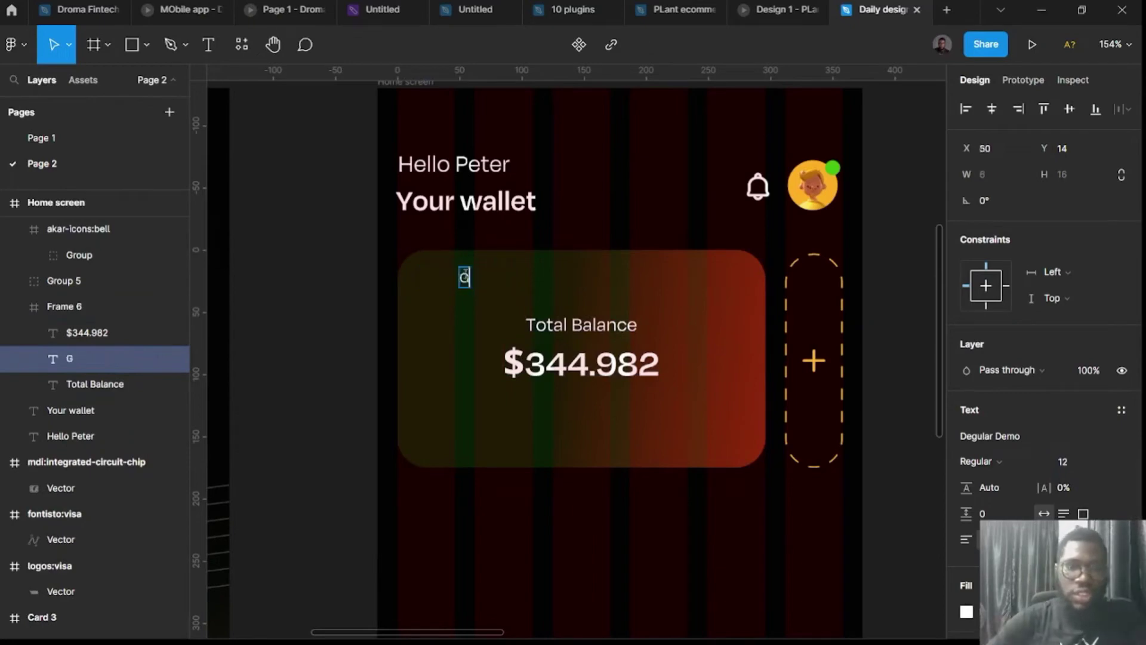
text(eneral wallet)
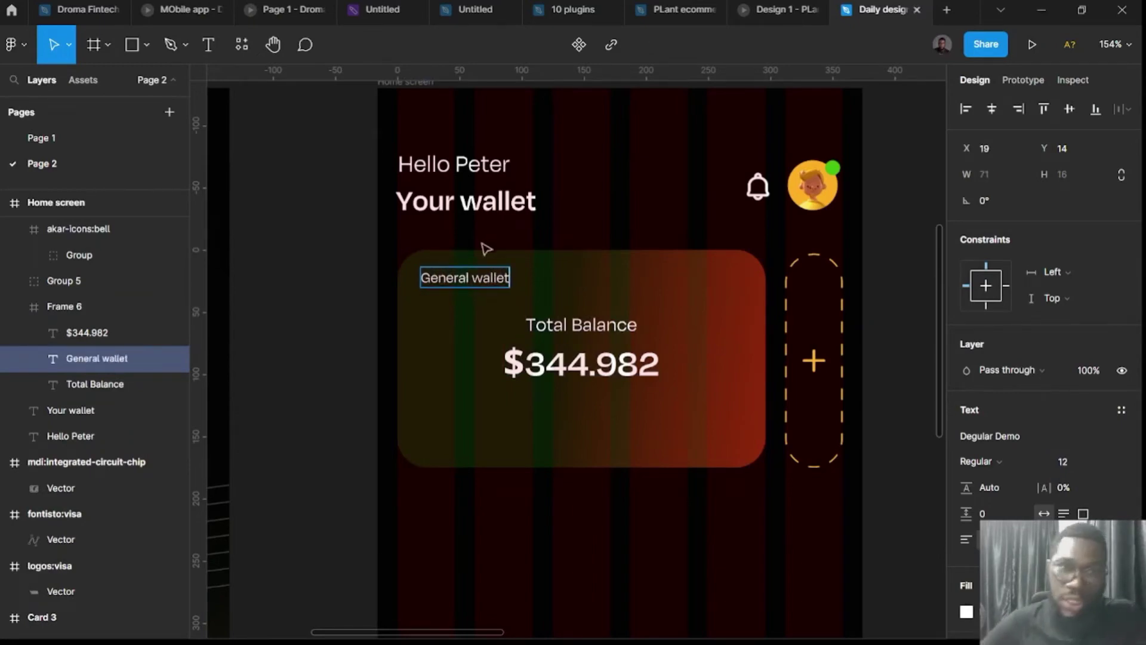
click(357, 339)
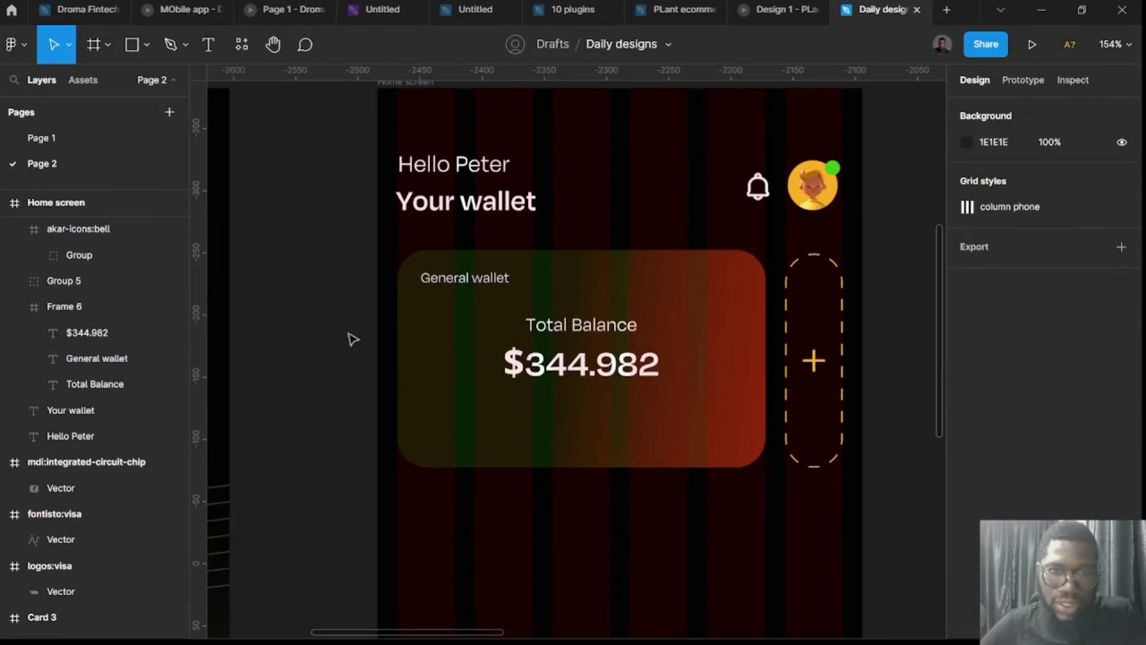
Nudge General wallet up-left and move Total Balance slightly lower.
click(452, 286)
click(452, 285)
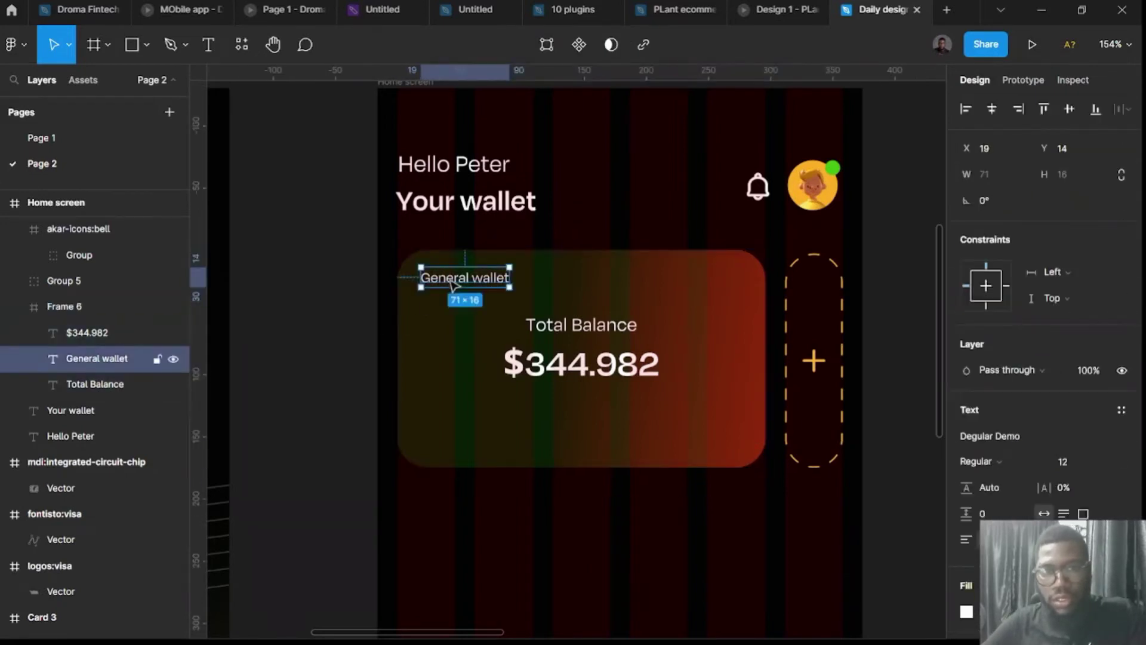
drag(447, 285, 442, 284)
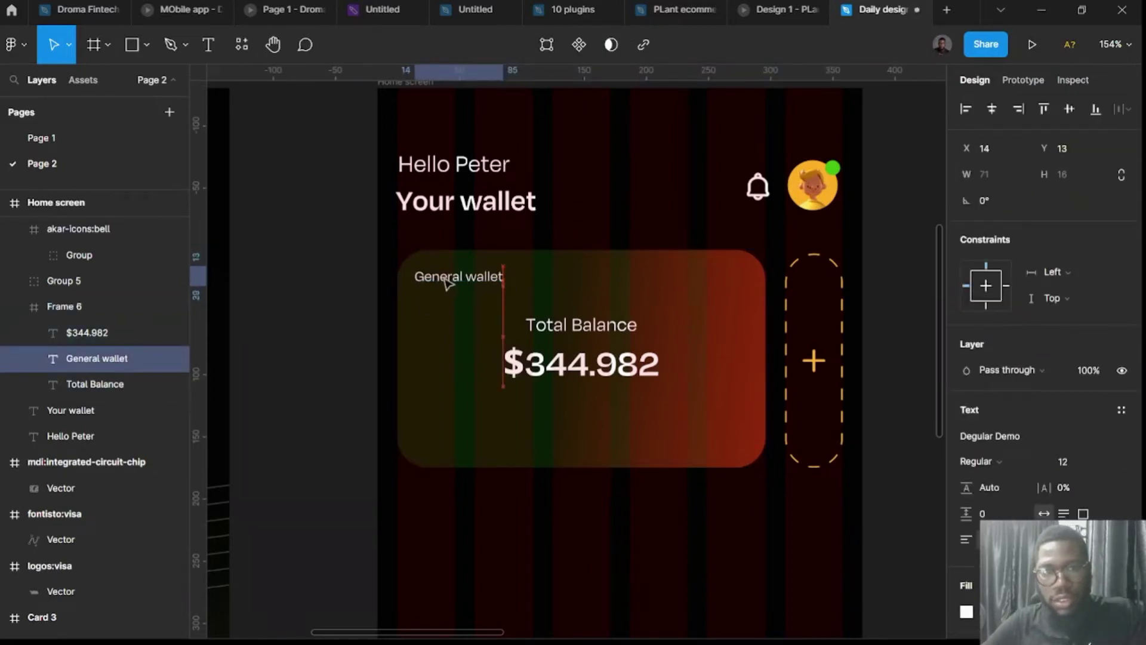
click(580, 332)
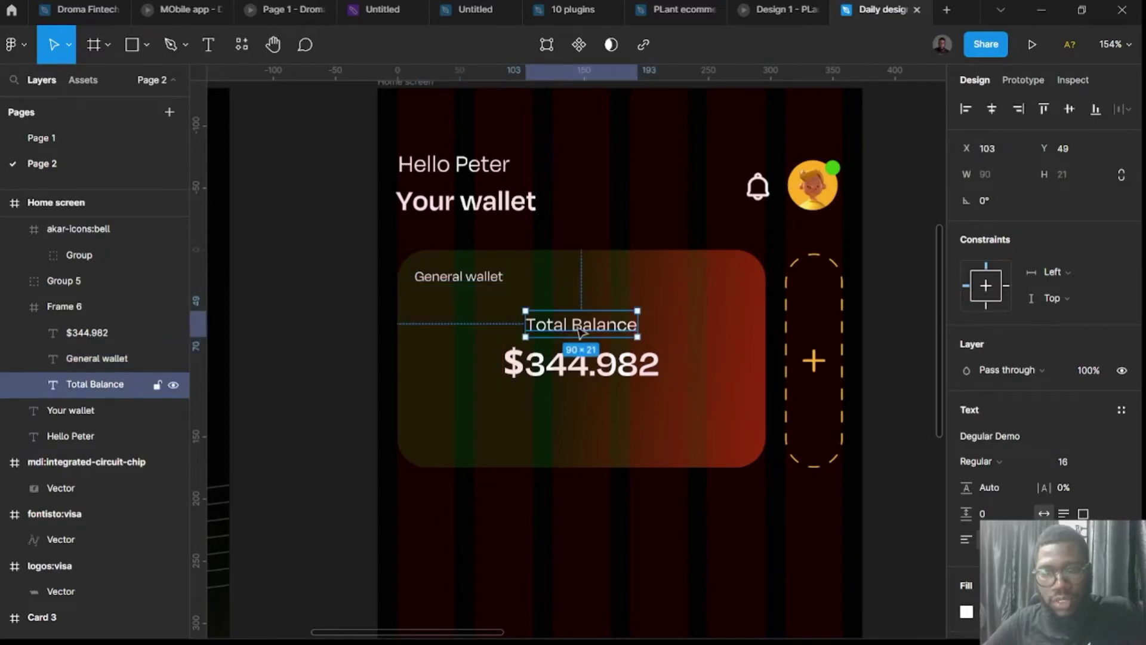
drag(580, 332, 584, 341)
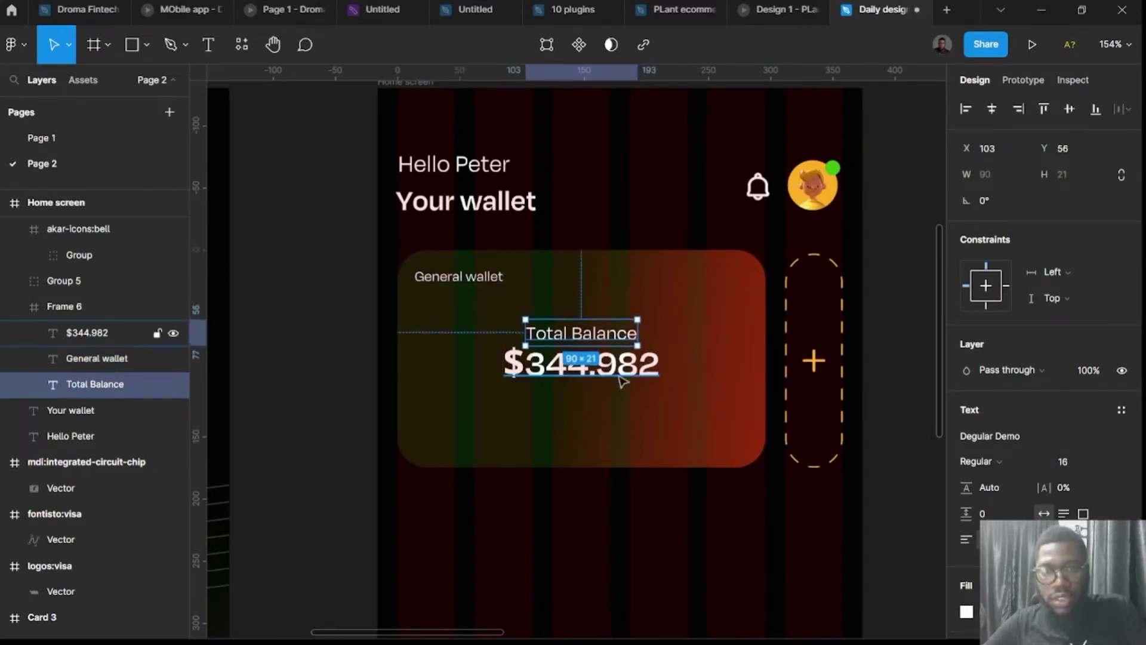
Copy Hello Peter below the balance card as 'Quick Transfer'.
click(353, 422)
scroll(353, 422, down, 3)
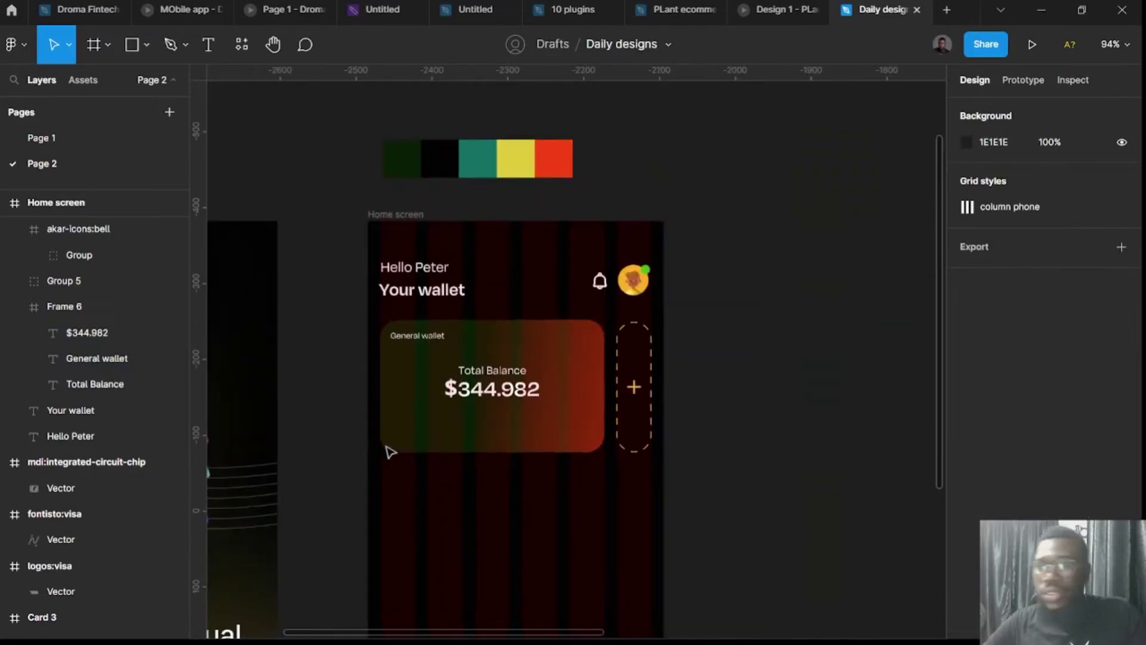
click(441, 273)
drag(441, 273, 444, 512)
key(Return)
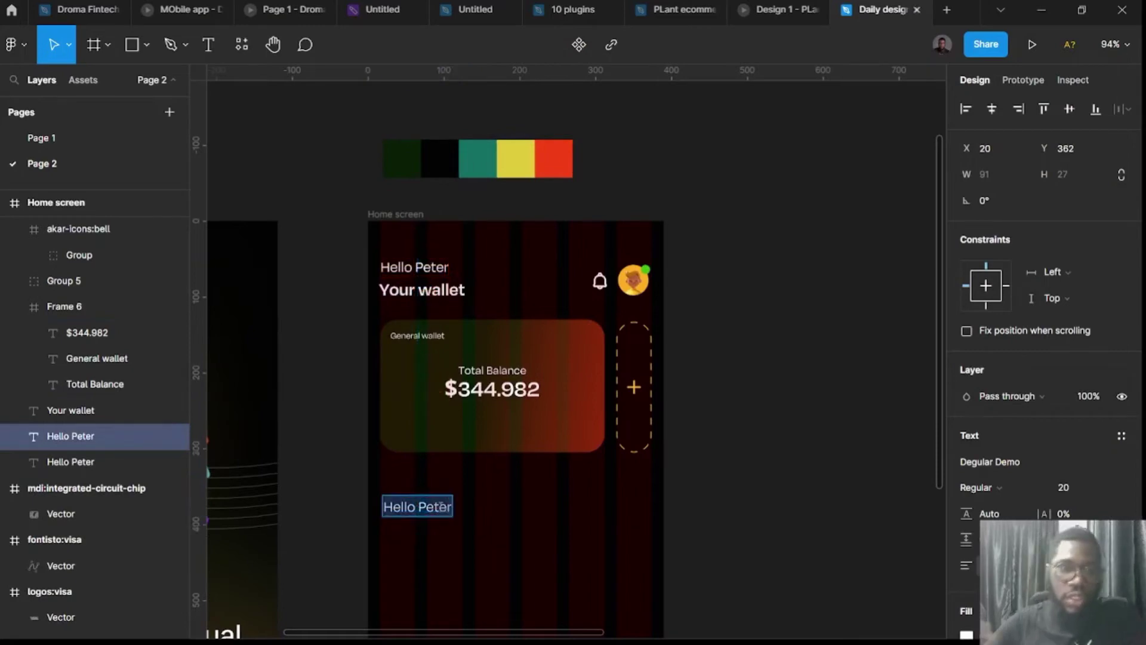
text(Quick Transfer)
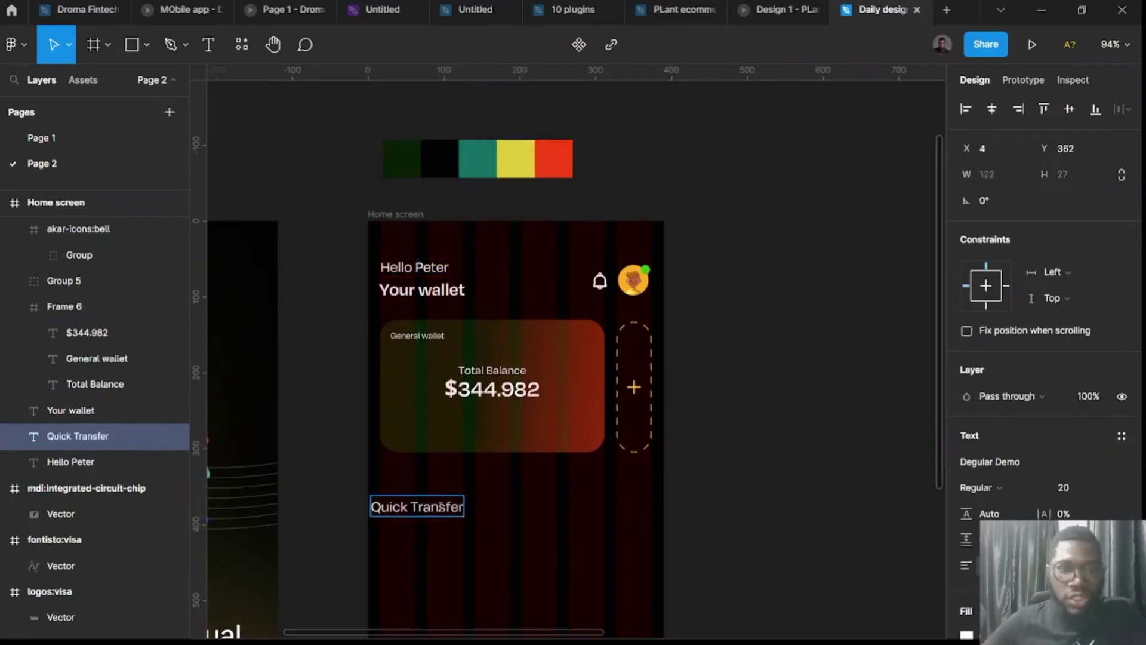
key(Escape)
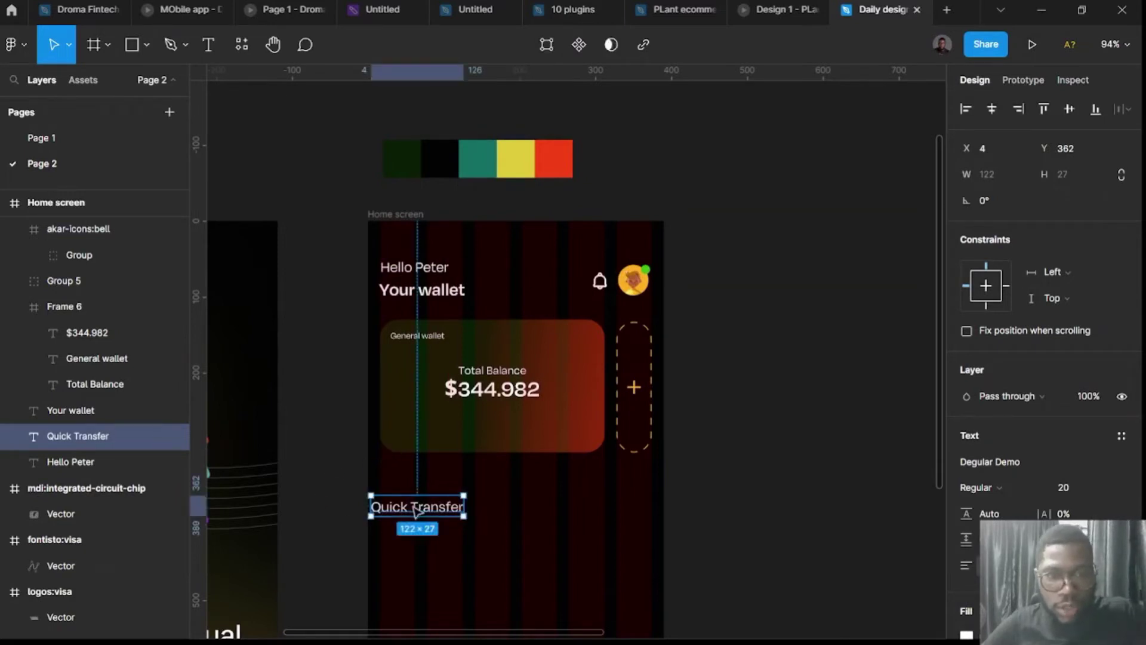
drag(416, 511, 422, 496)
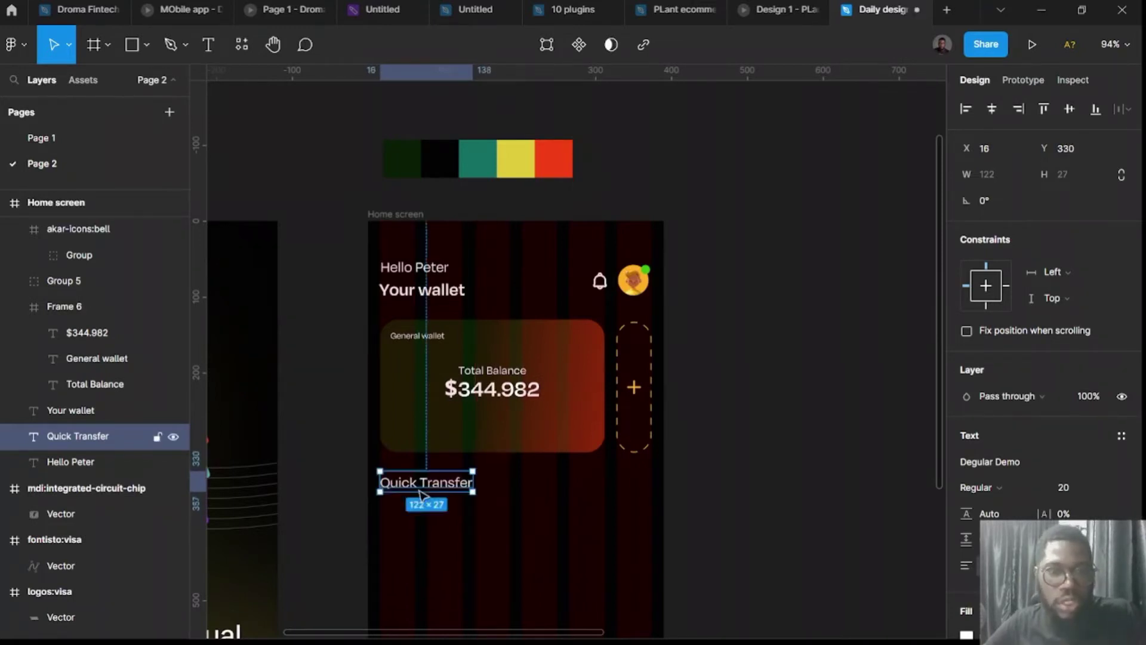
Change the heading to 'Quick Links' and align it with the card's left edge.
double_click(422, 484)
click(420, 482)
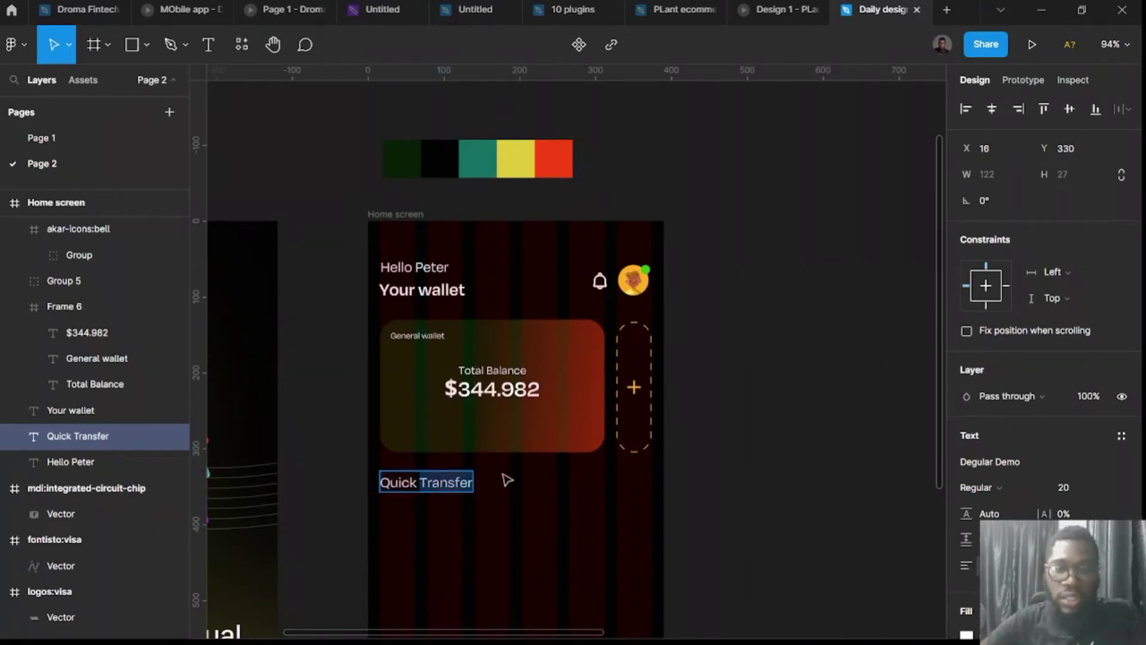
text(Links)
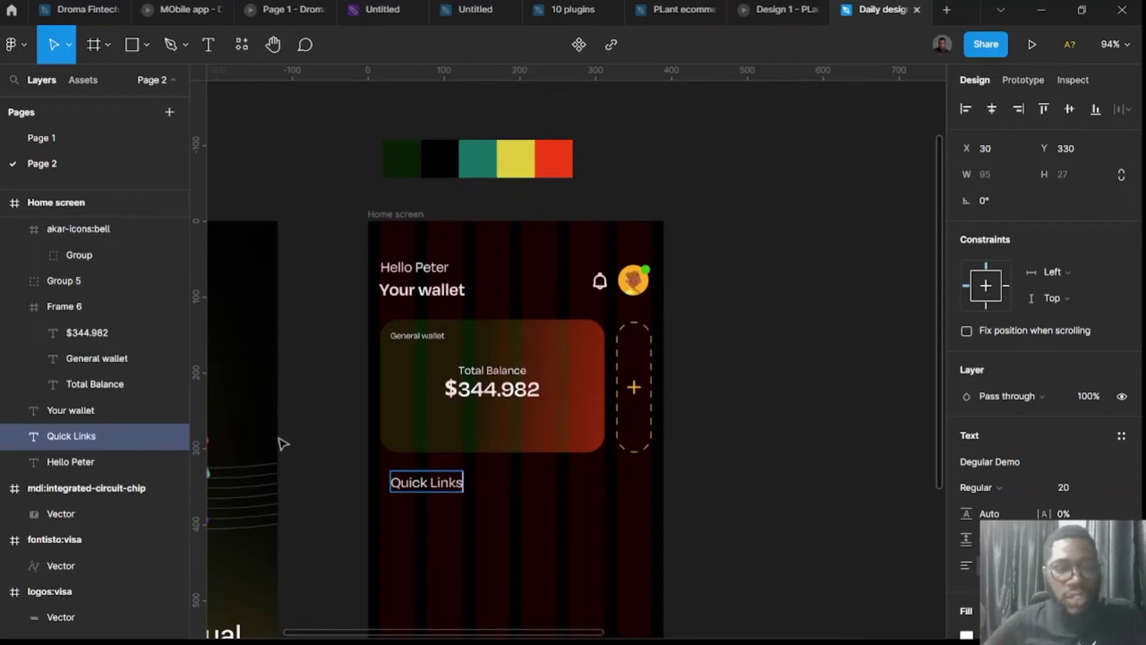
key(Escape)
scroll(416, 490, up, 5)
mouse_move(428, 502)
mouse_down()
mouse_move(407, 502)
mouse_move(412, 494)
mouse_move(405, 503)
mouse_up()
scroll(388, 508, down, 3)
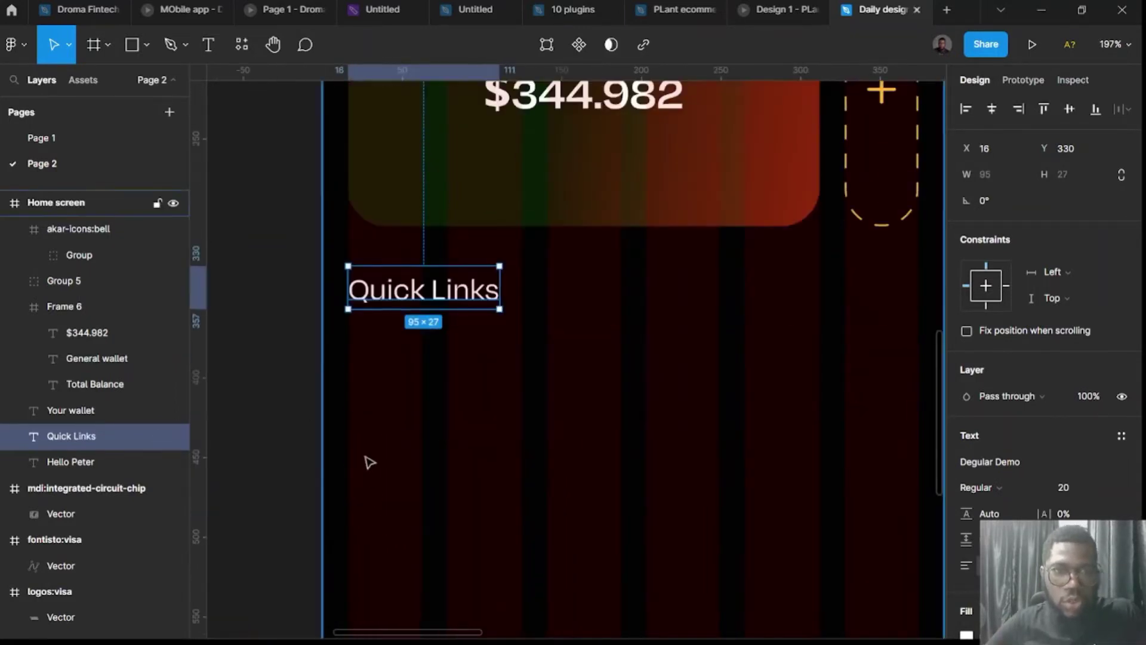
scroll(346, 468, down, 2)
click(308, 475)
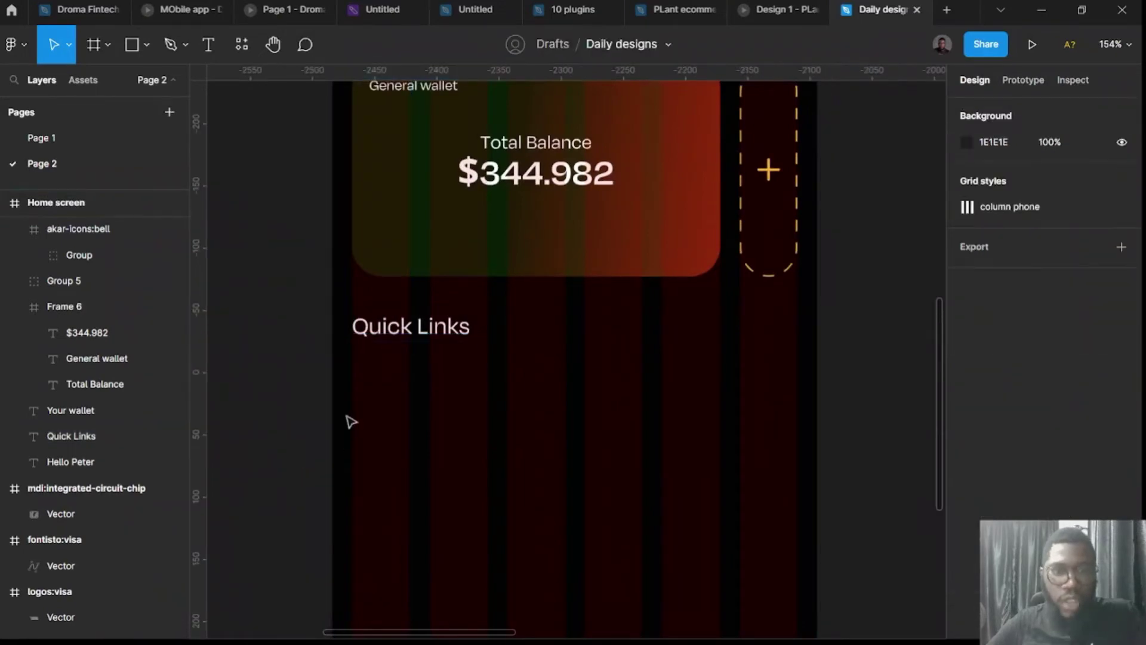
Draw a 109×80 box under Quick Links with corner radius 16.
key(f)
drag(354, 361, 489, 461)
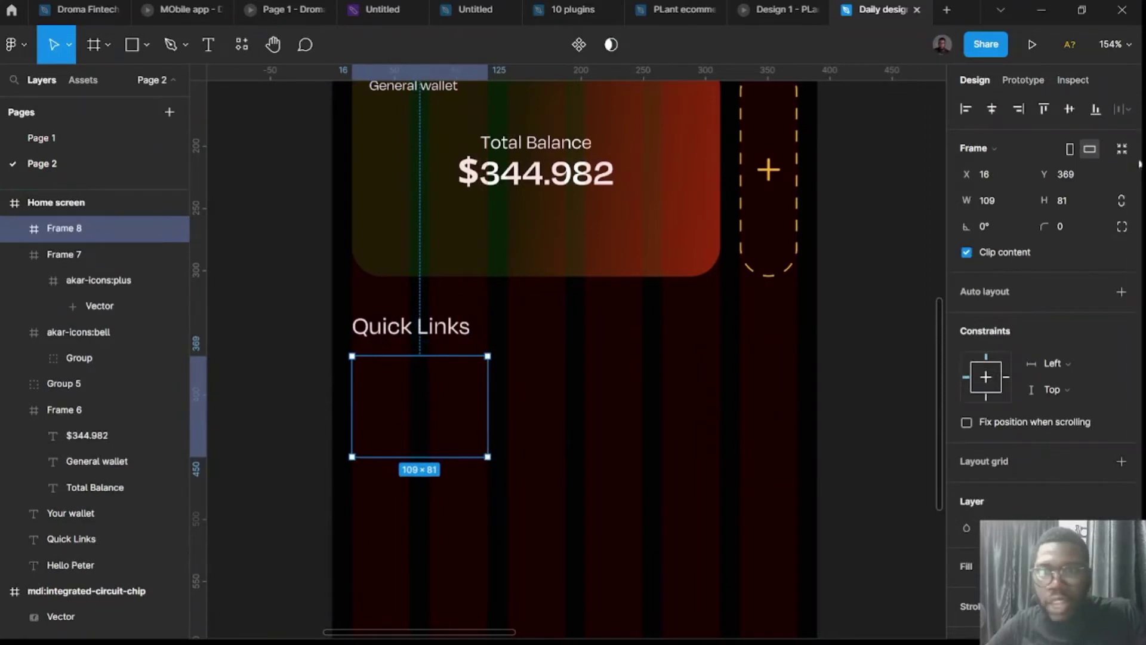
text(1)
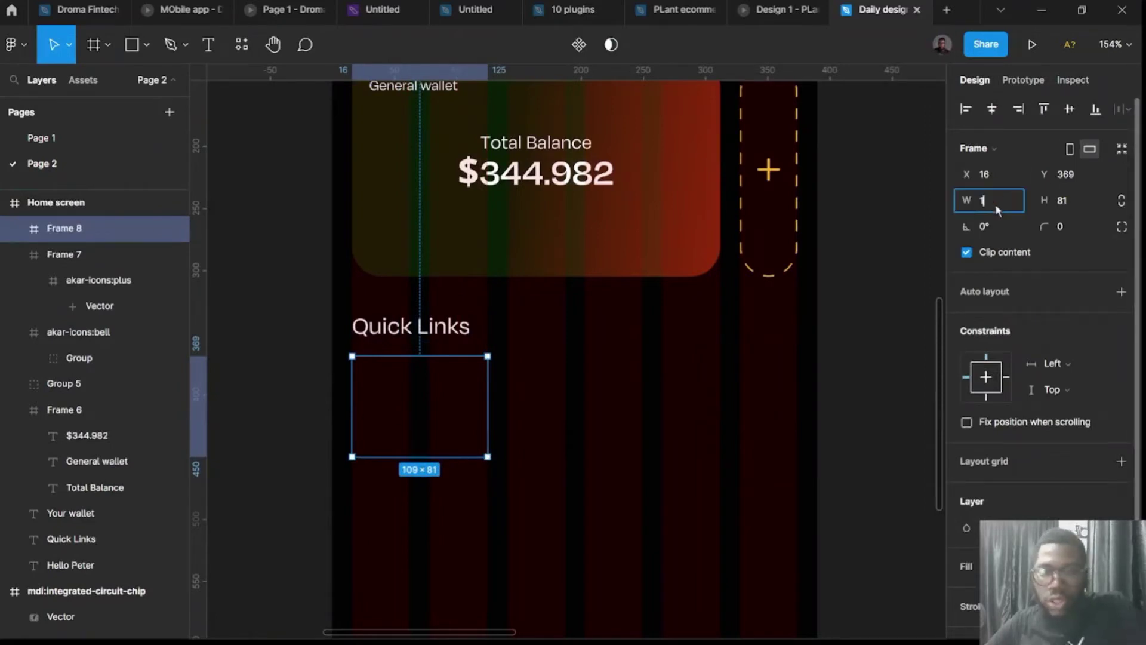
text(0)
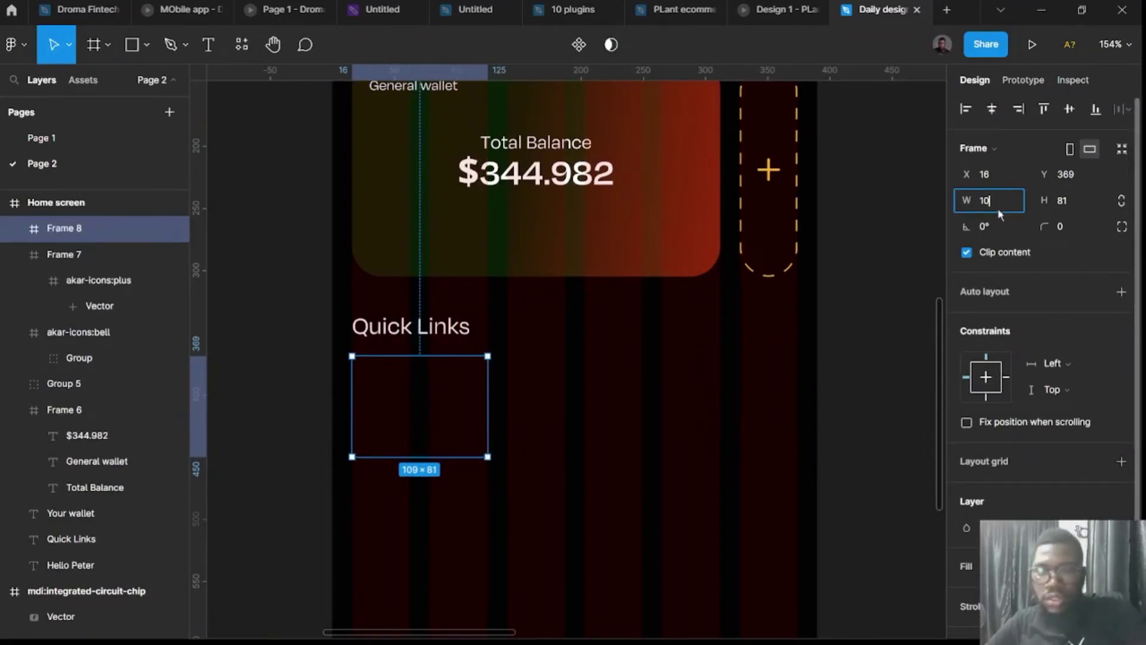
text(9)
key(Return)
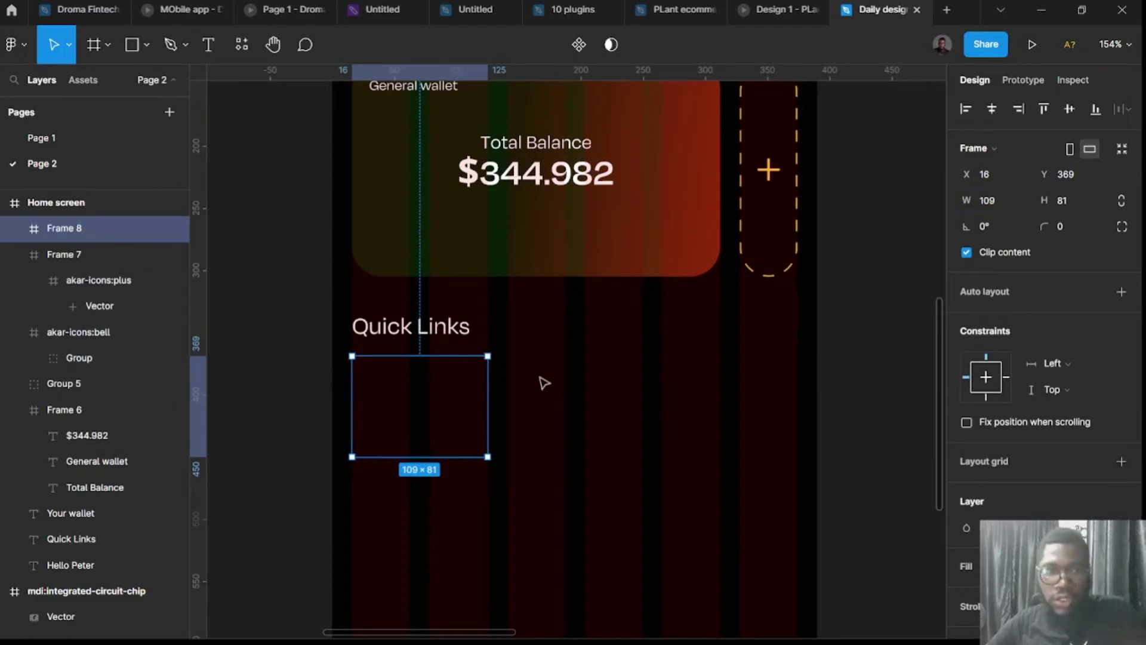
click(1090, 199)
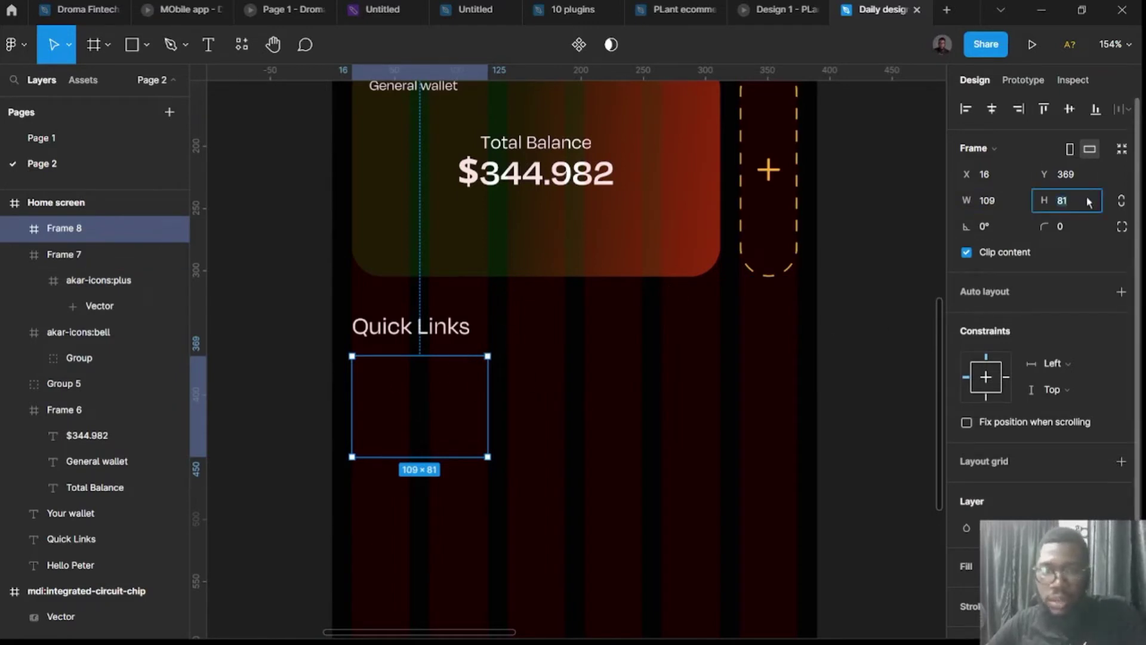
text(80)
key(Return)
click(1078, 228)
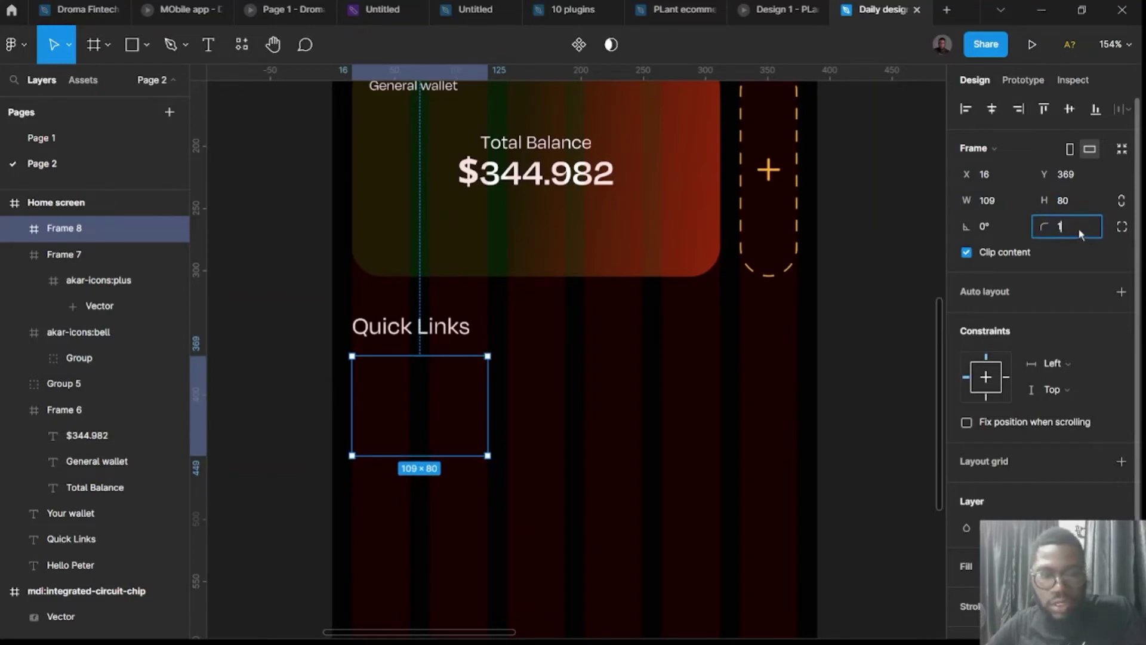
text(12)
key(BackSpace)
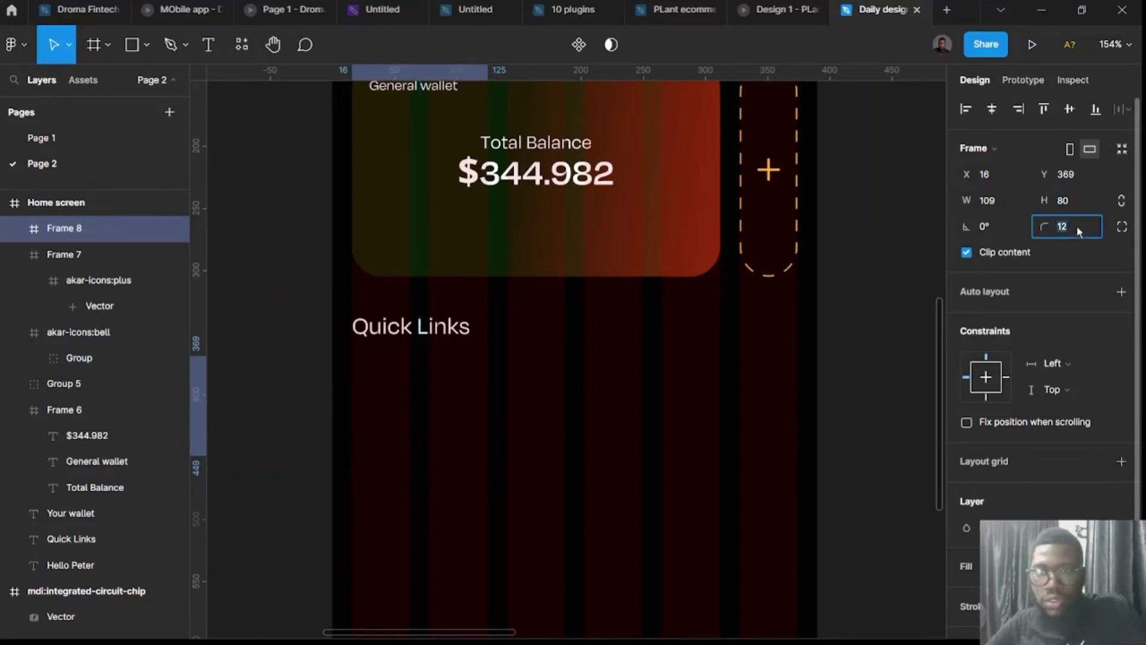
key(Return)
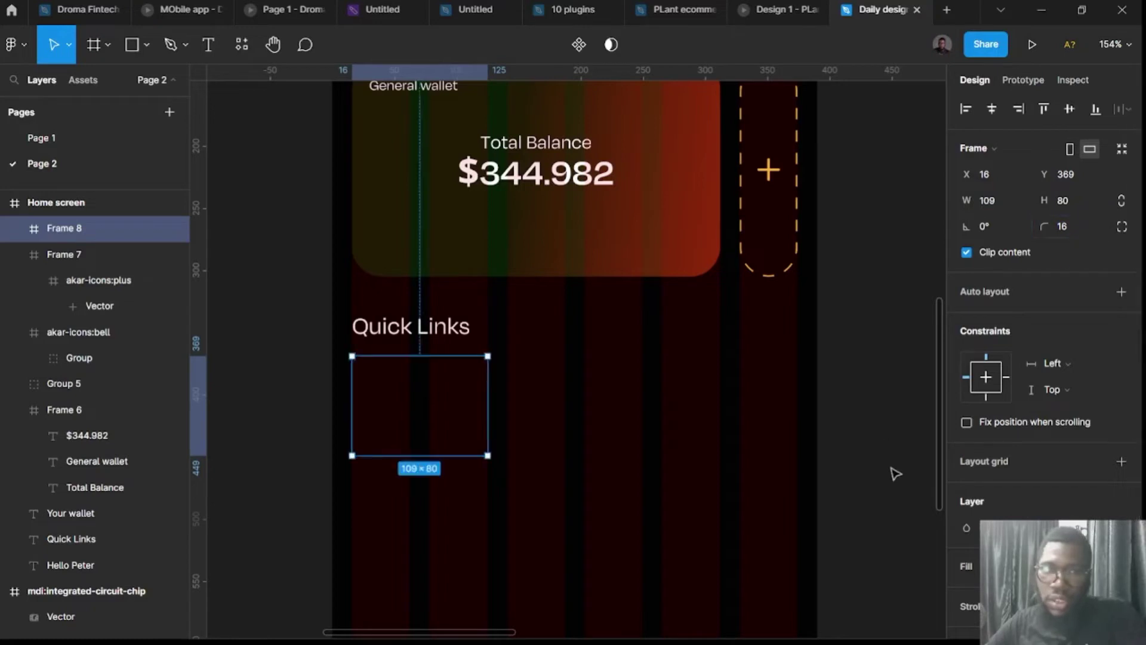
Give the box a white outline and place a copy to its right.
scroll(1026, 537, down, 3)
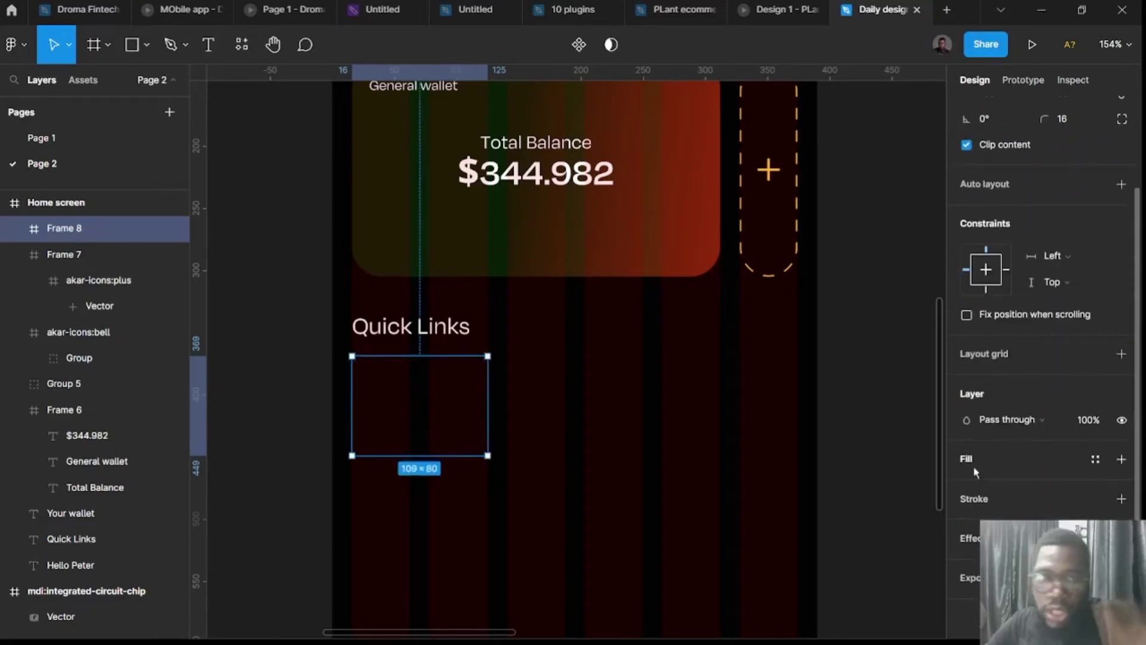
click(972, 504)
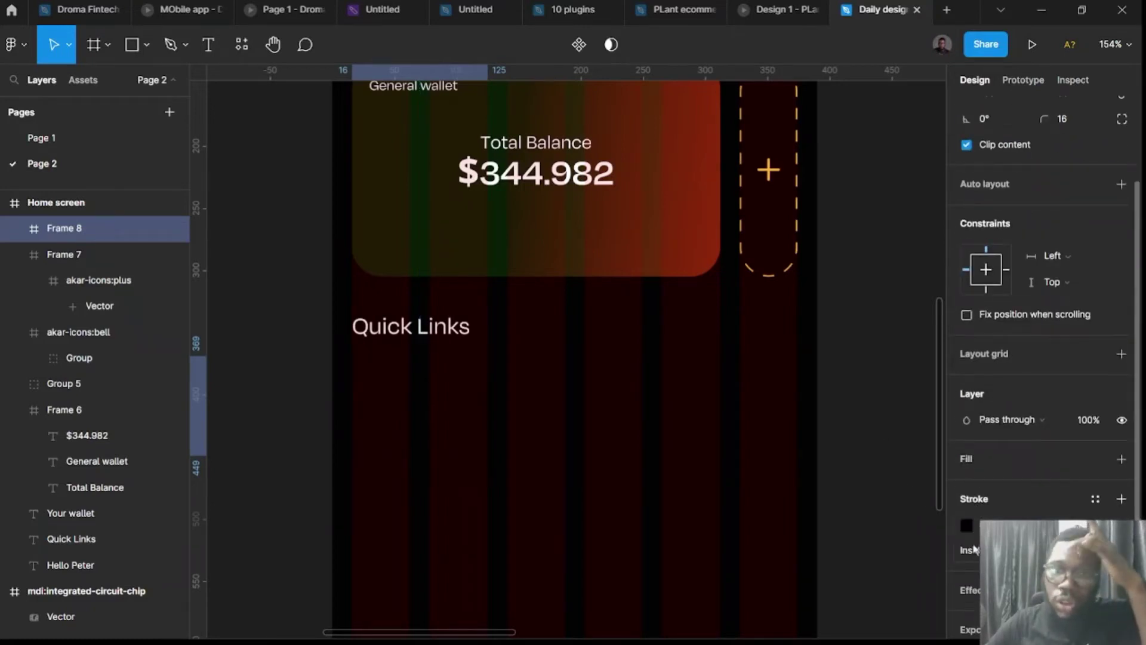
click(966, 526)
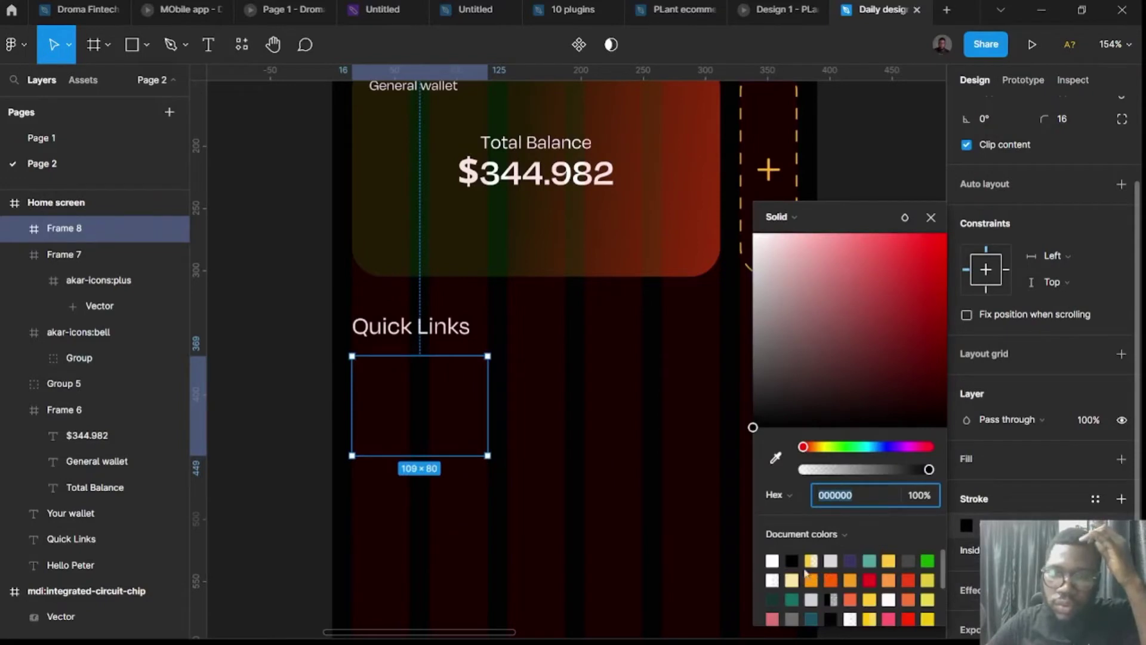
click(771, 560)
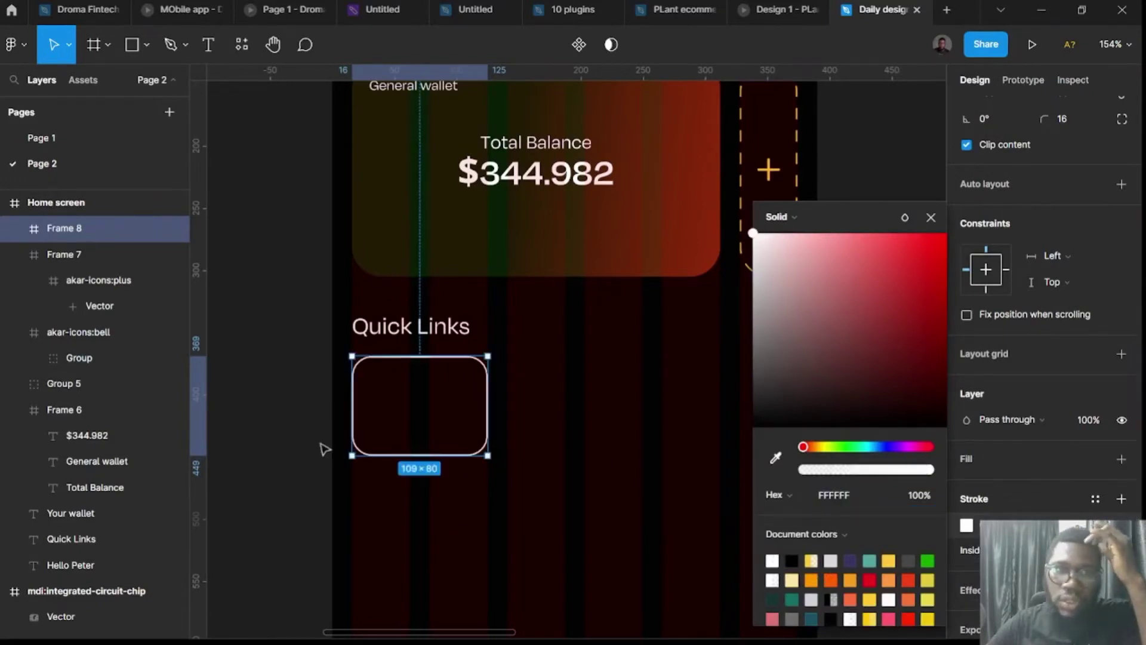
click(277, 425)
click(400, 414)
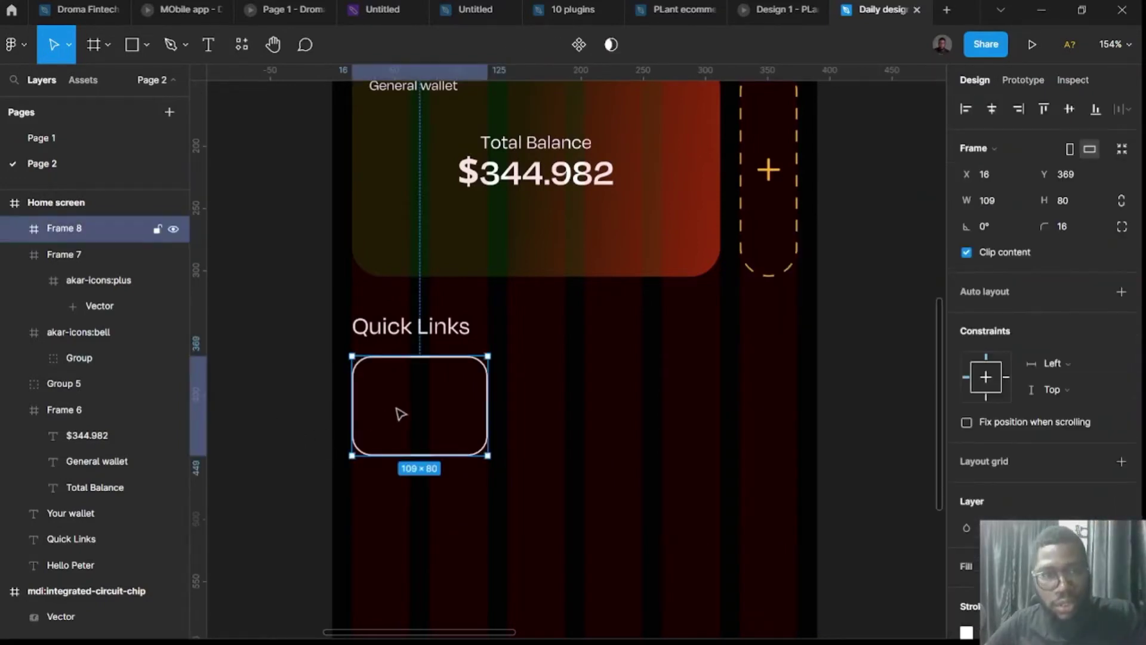
drag(401, 411, 736, 405)
Copy the Quick Links heading below the boxes and retype the copy as 'Send'.
click(887, 472)
scroll(888, 471, down, 3)
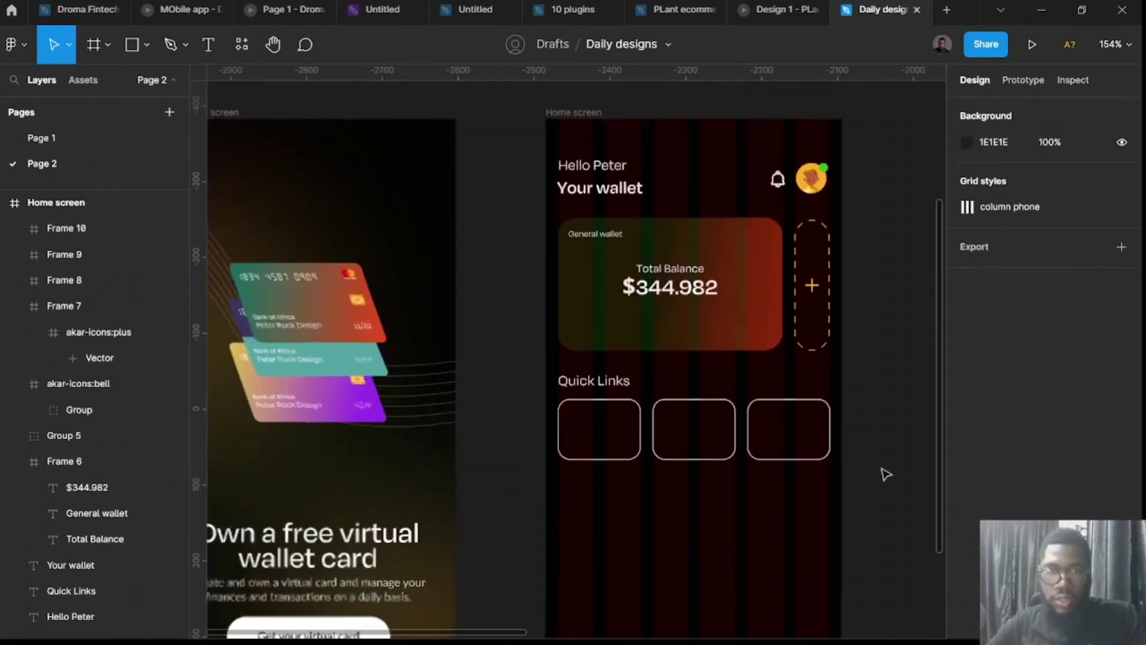
scroll(881, 473, down, 2)
scroll(877, 473, up, 2)
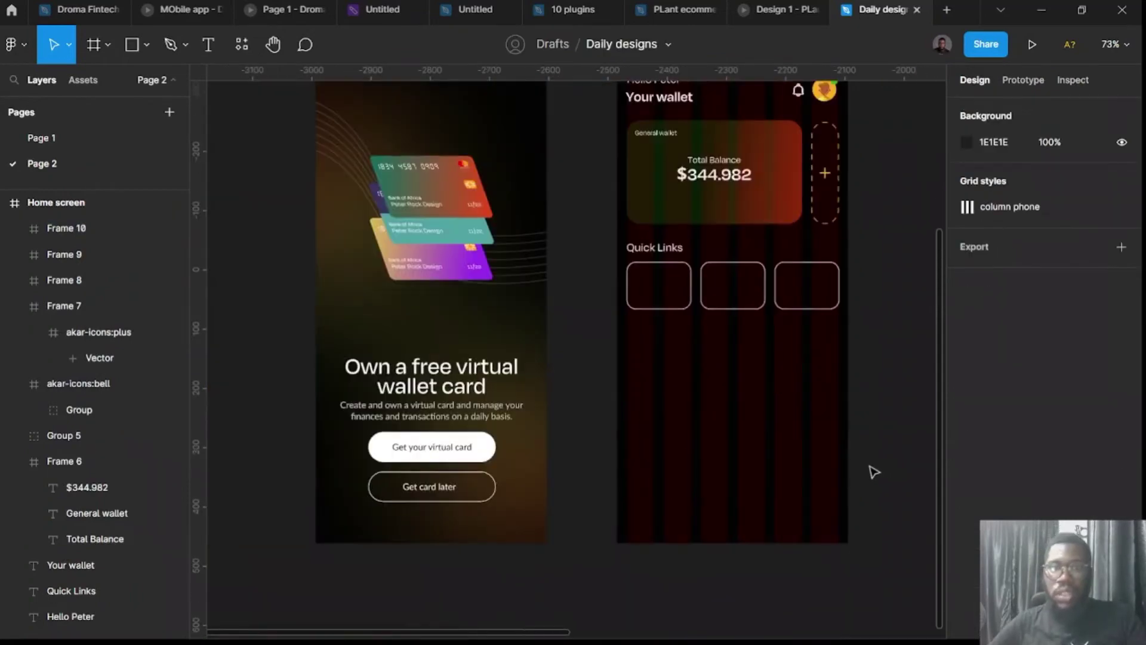
scroll(823, 463, down, 3)
scroll(824, 463, right, 3)
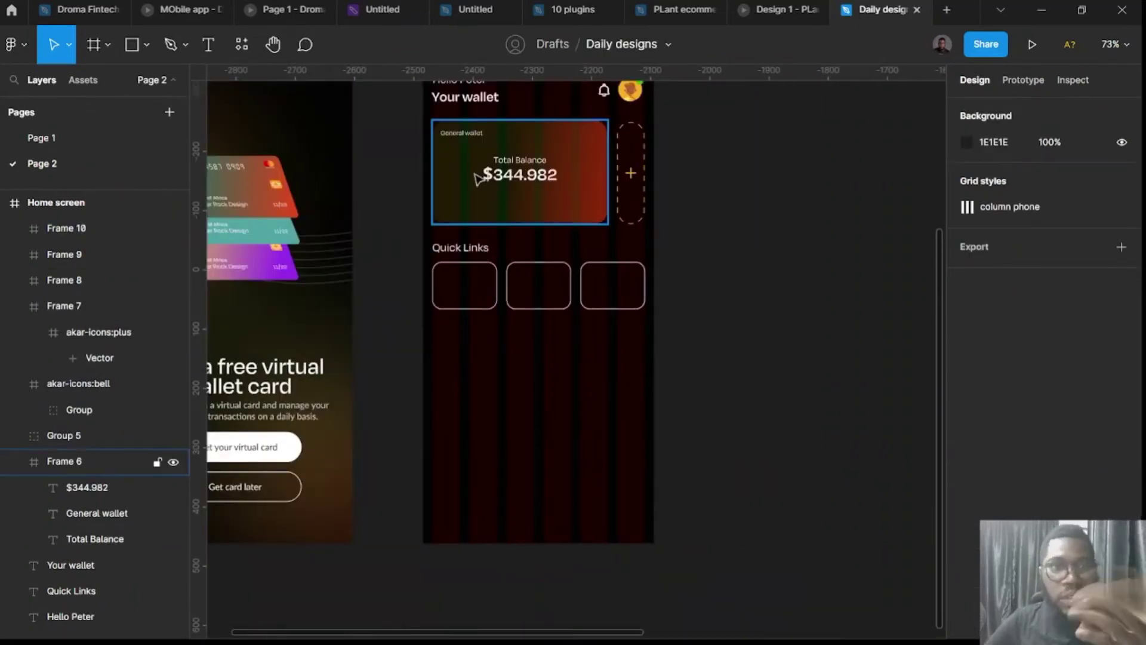
scroll(460, 251, up, 3)
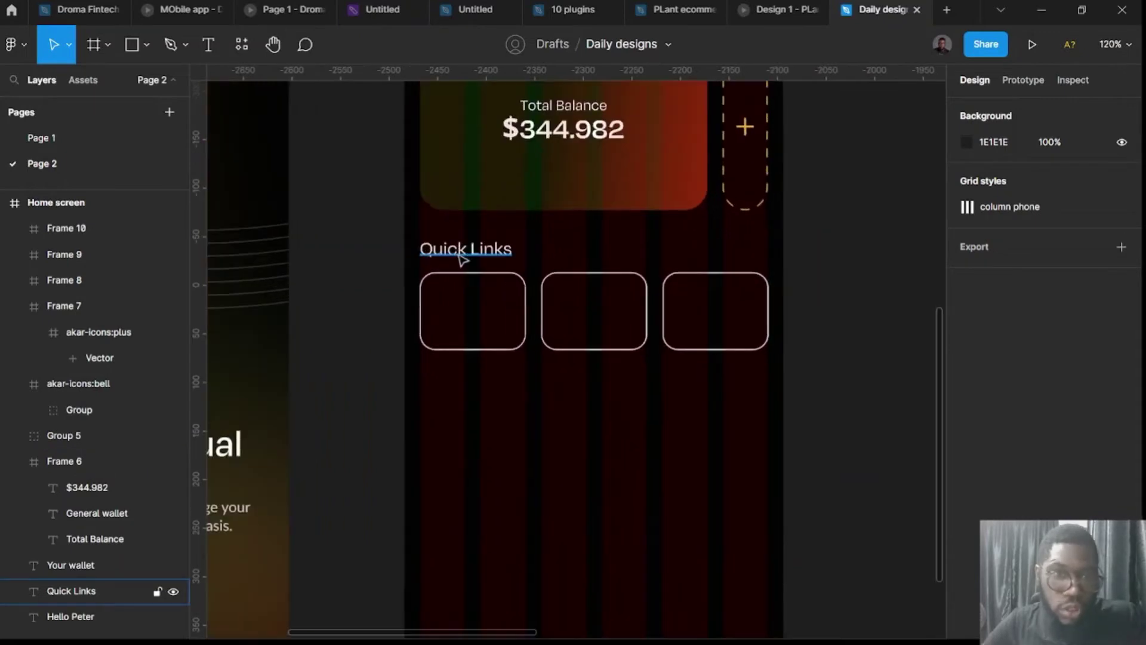
scroll(461, 255, up, 2)
click(471, 255)
drag(472, 255, 482, 413)
double_click(482, 413)
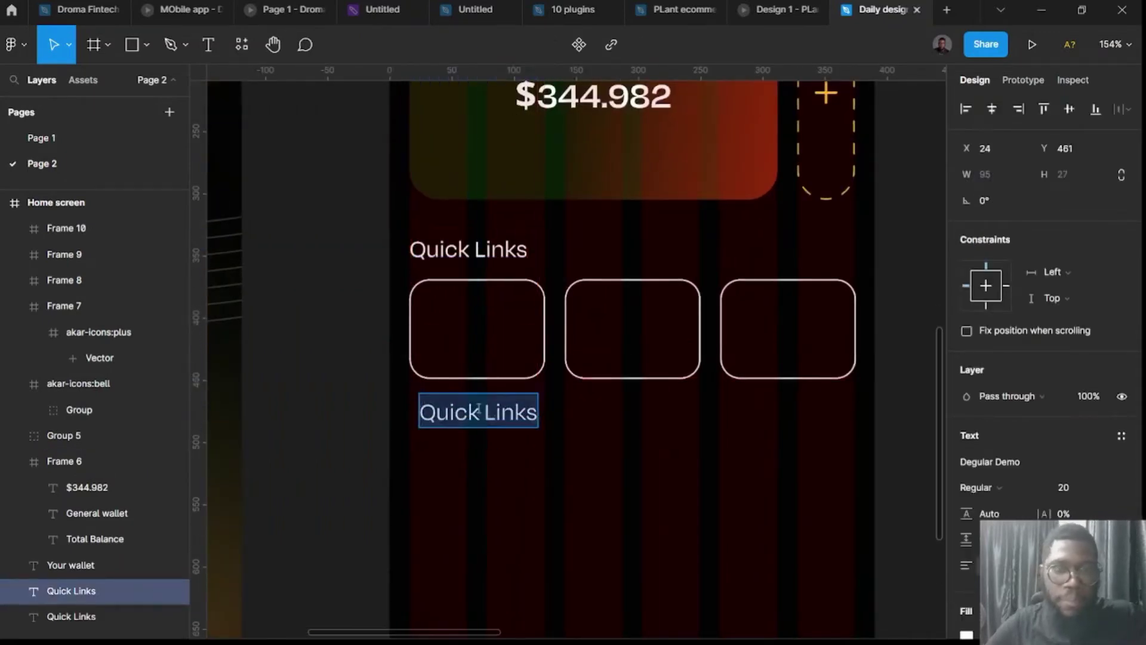
text(Send)
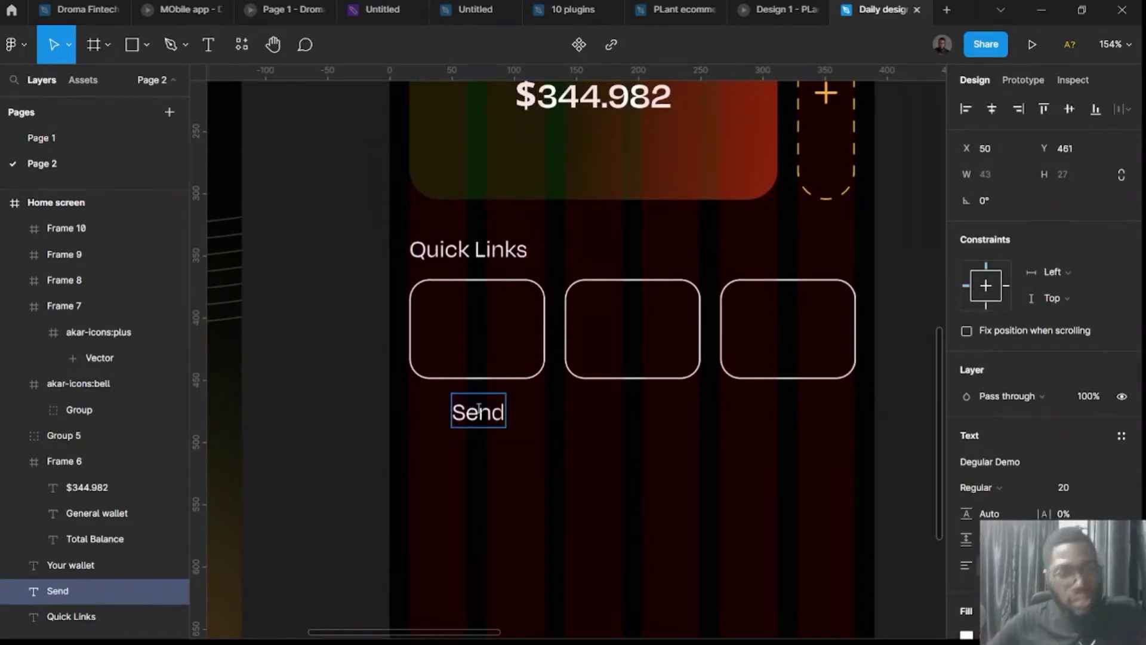
key(Escape)
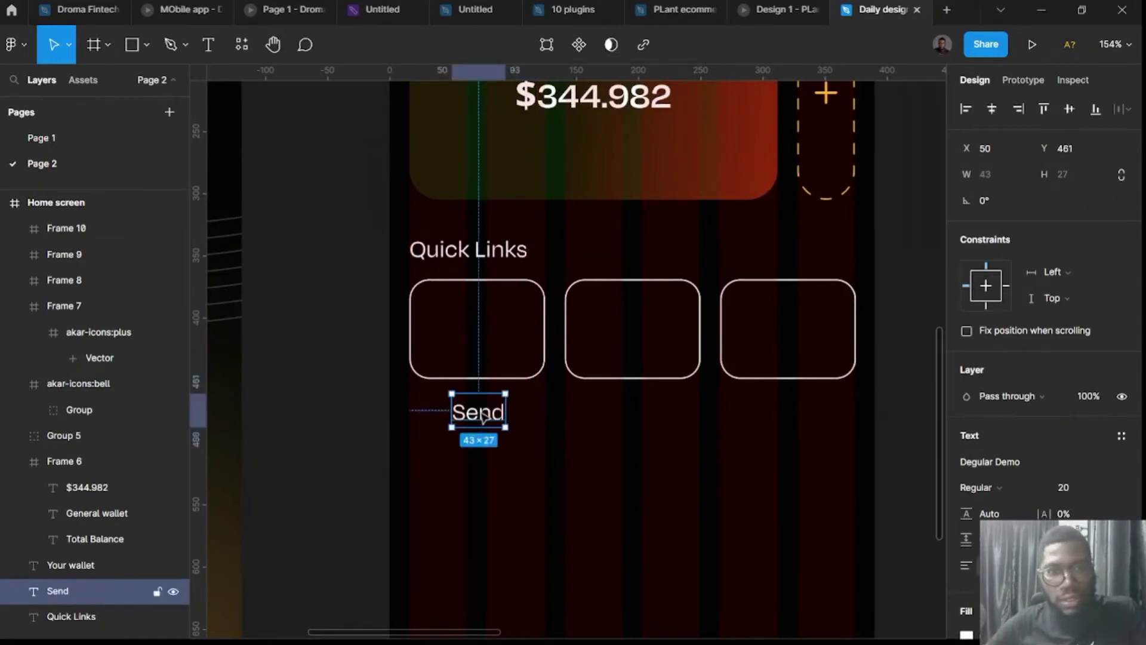
drag(482, 416, 637, 411)
Retype the copied labels as 'Transfer' and 'Add fund', centred under their boxes.
click(476, 408)
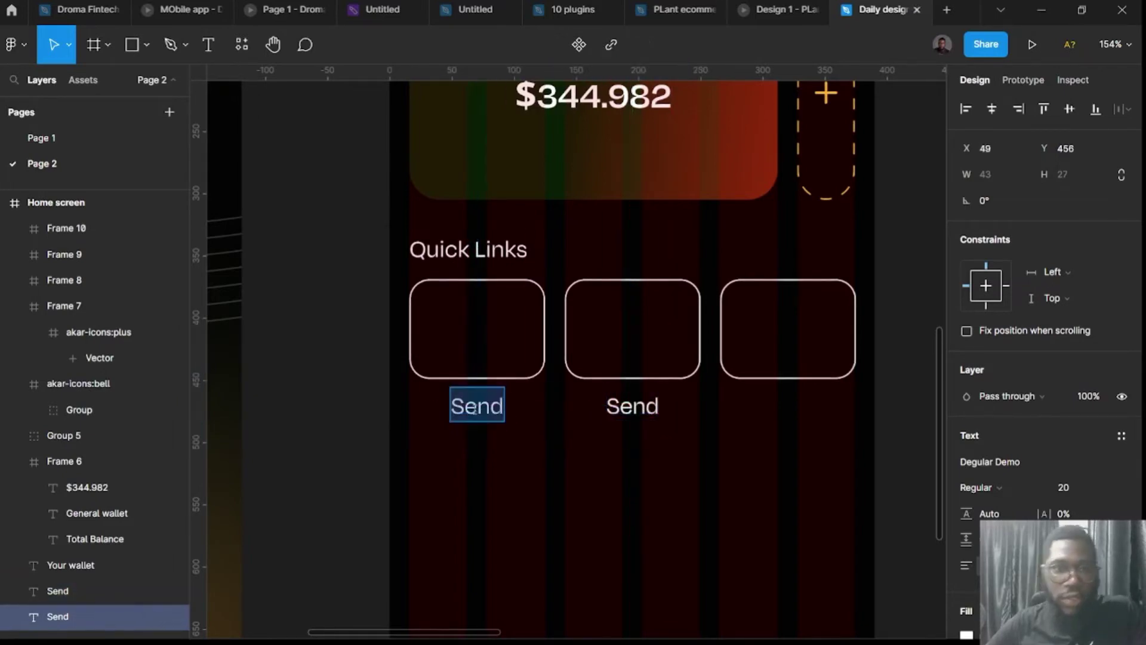
text(Transfe)
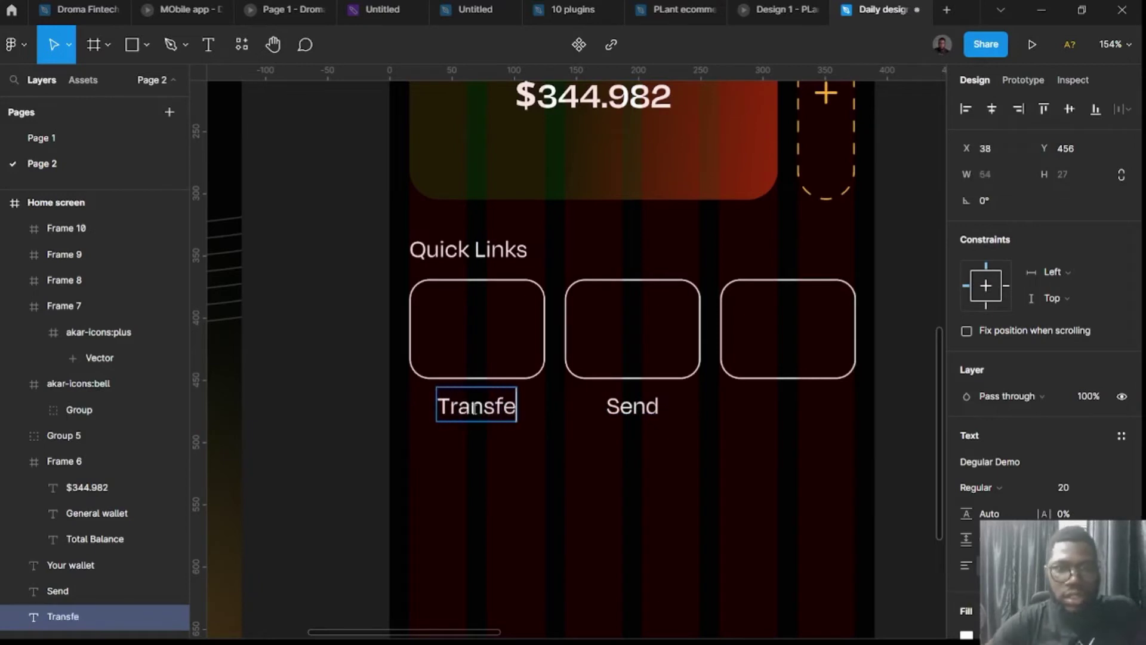
text(r)
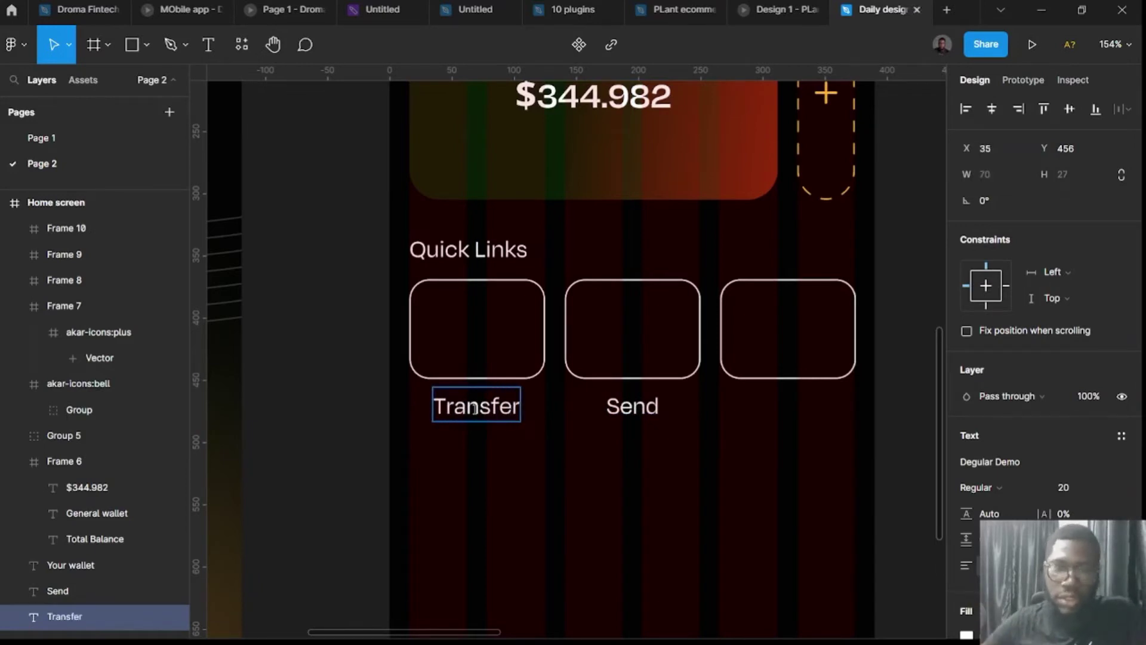
key(Escape)
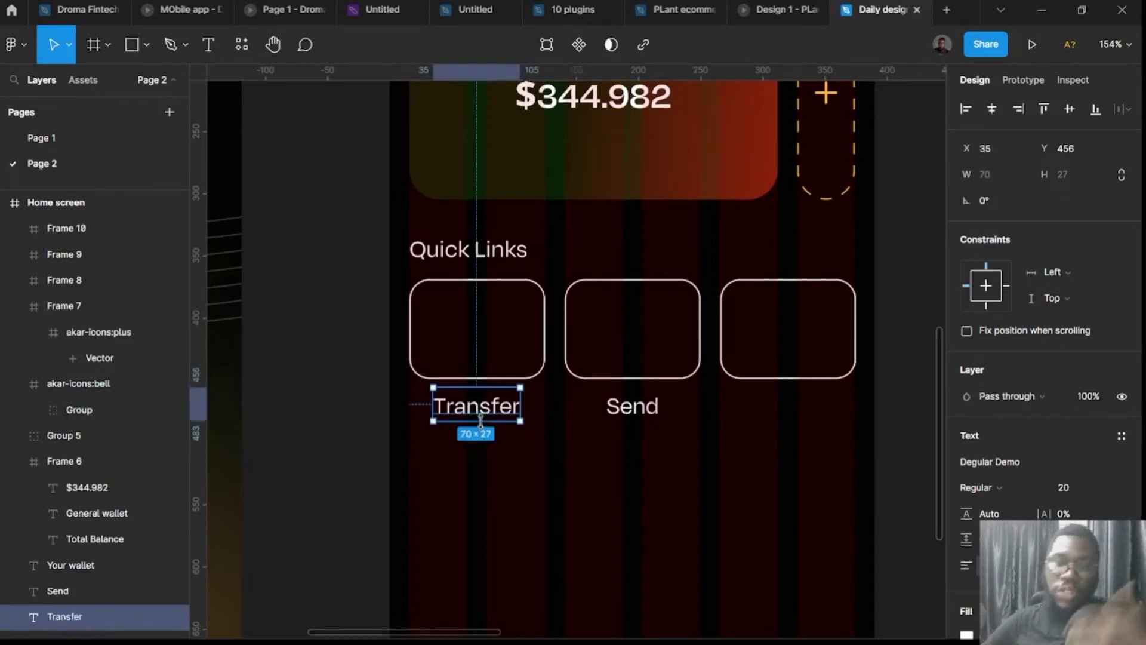
click(642, 412)
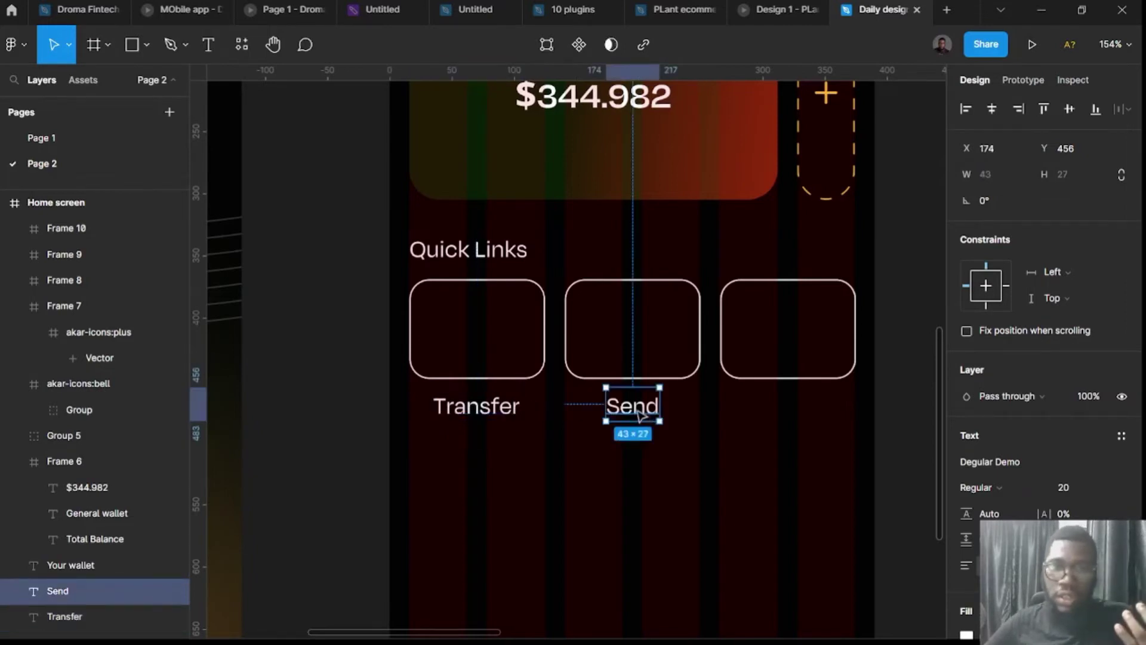
drag(637, 414, 641, 415)
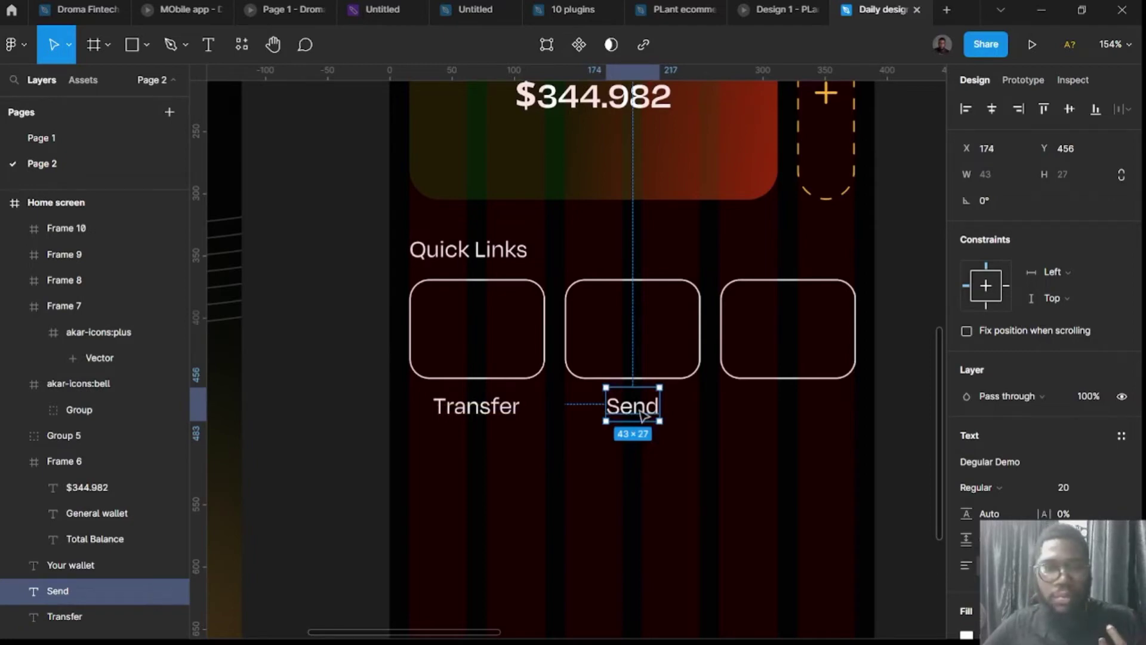
double_click(641, 411)
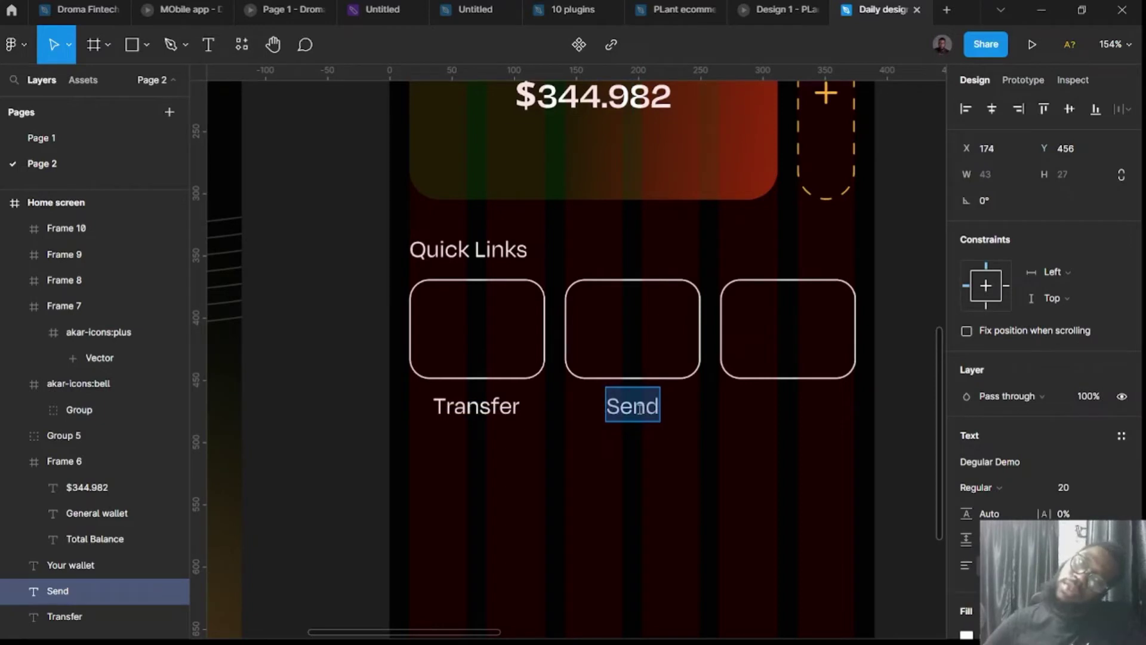
text(Add)
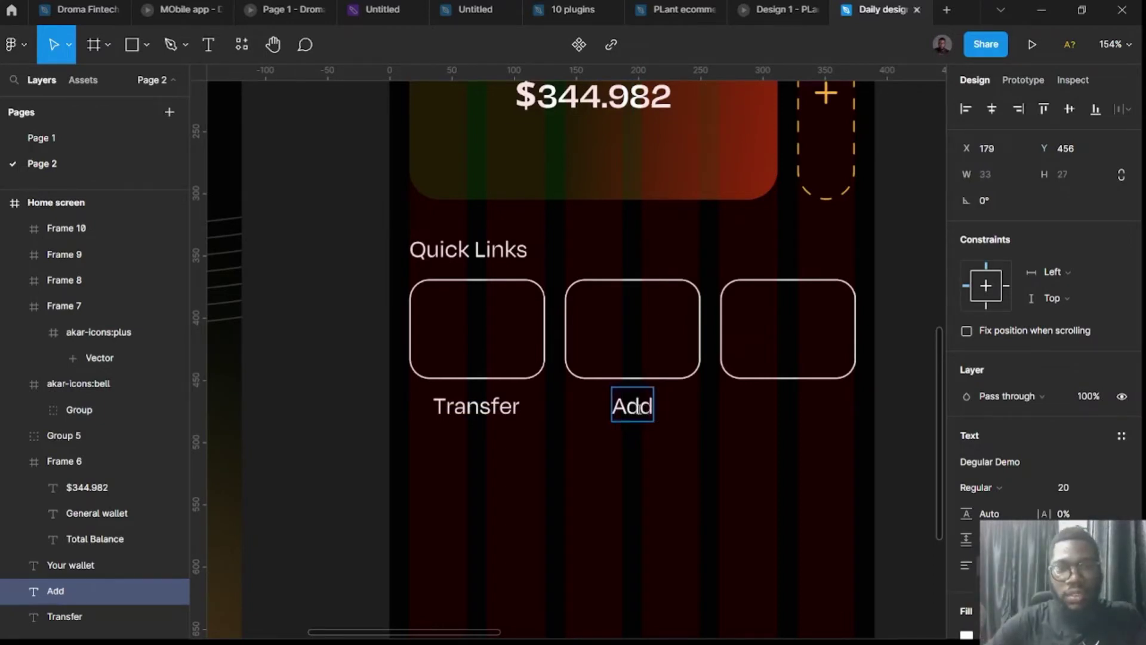
text( fund)
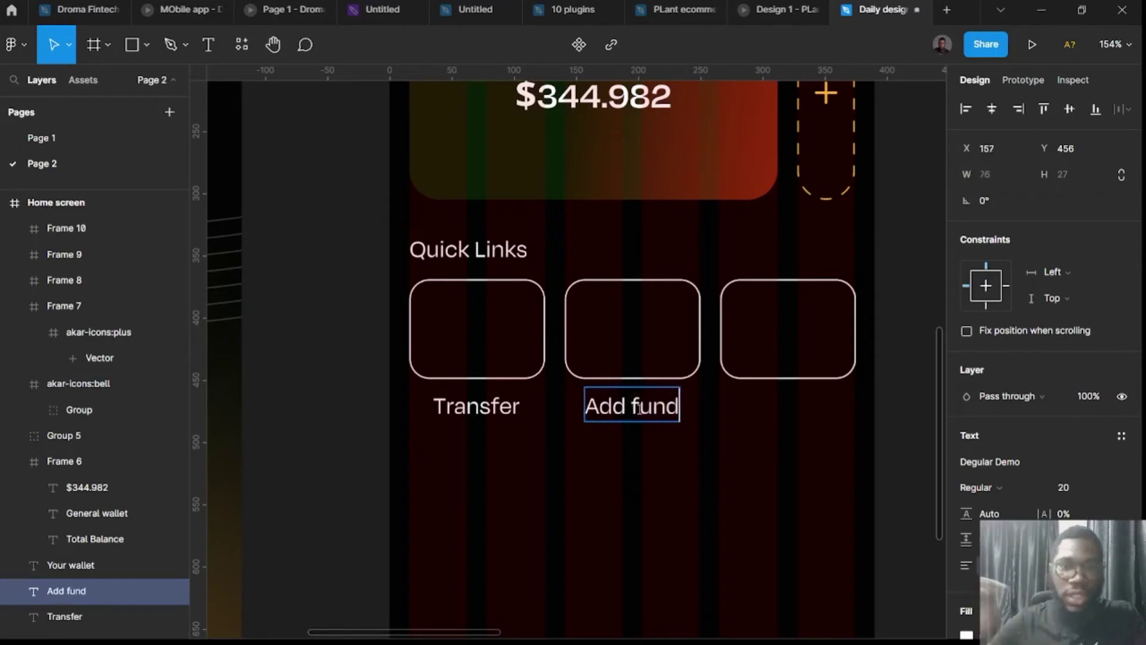
key(Escape)
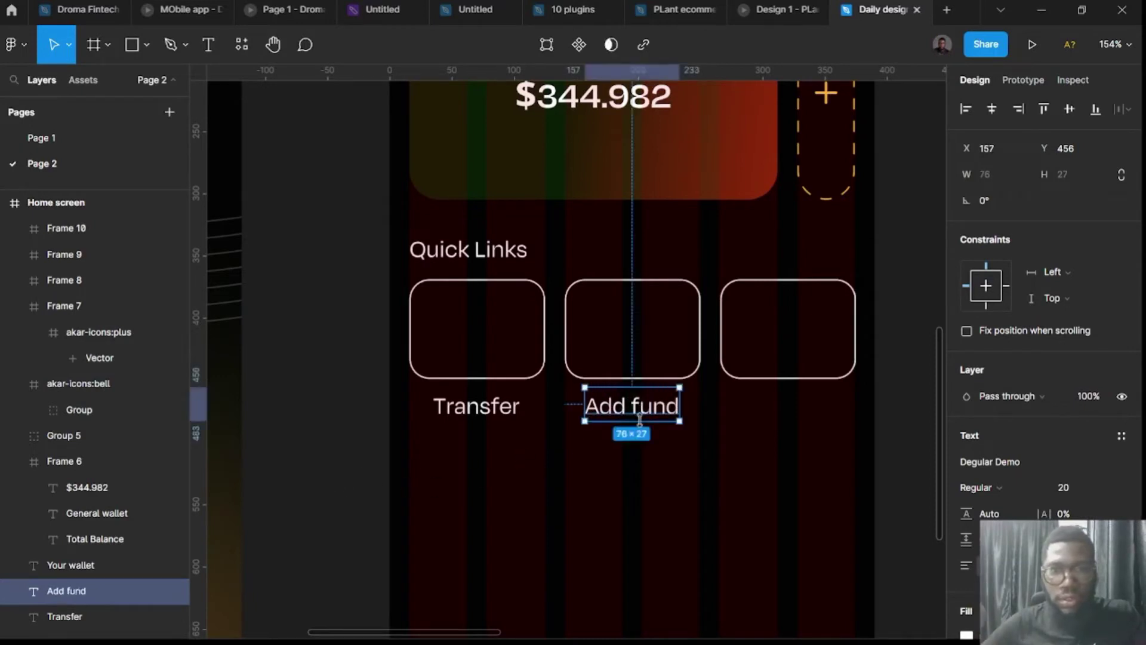
mouse_move(643, 405)
mouse_down()
mouse_move(631, 405)
mouse_move(648, 405)
mouse_up()
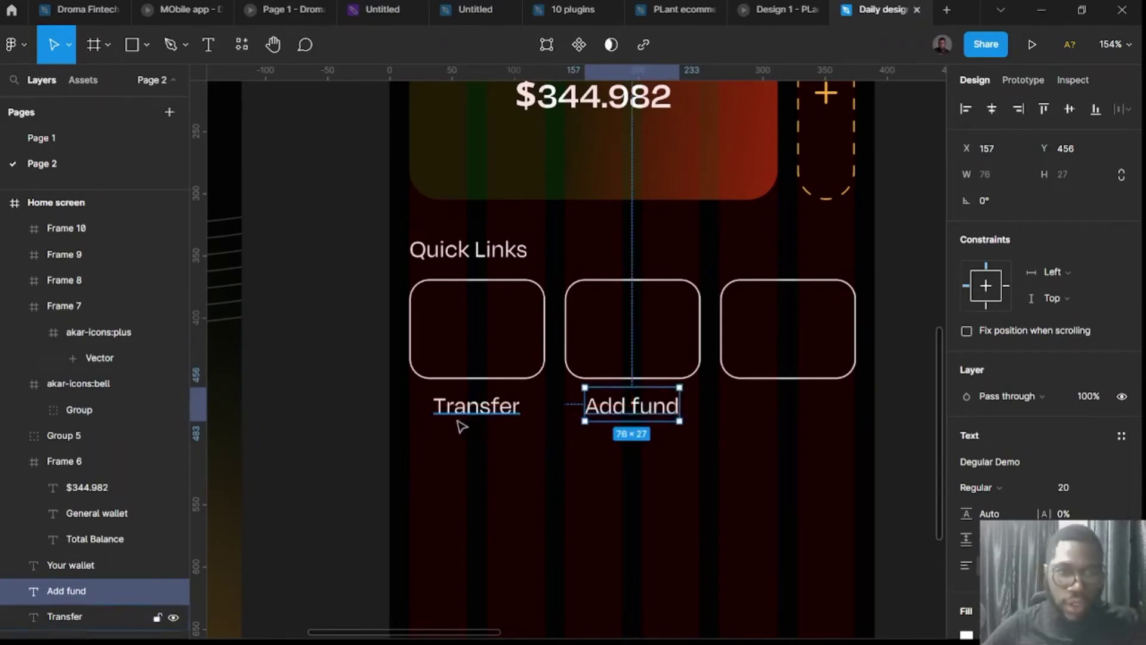
Put Add fund under the first box, Transfer under the middle, and type 'Scan' for the third.
click(496, 411)
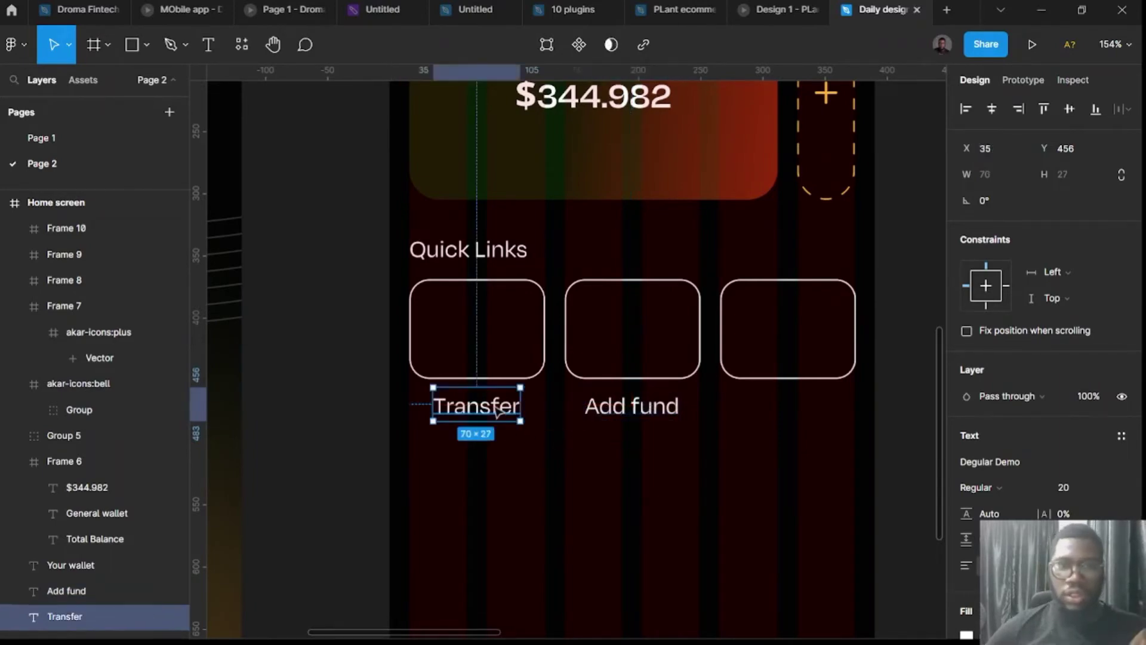
drag(497, 411, 697, 487)
drag(660, 409, 505, 405)
drag(677, 493, 794, 416)
text(Scan)
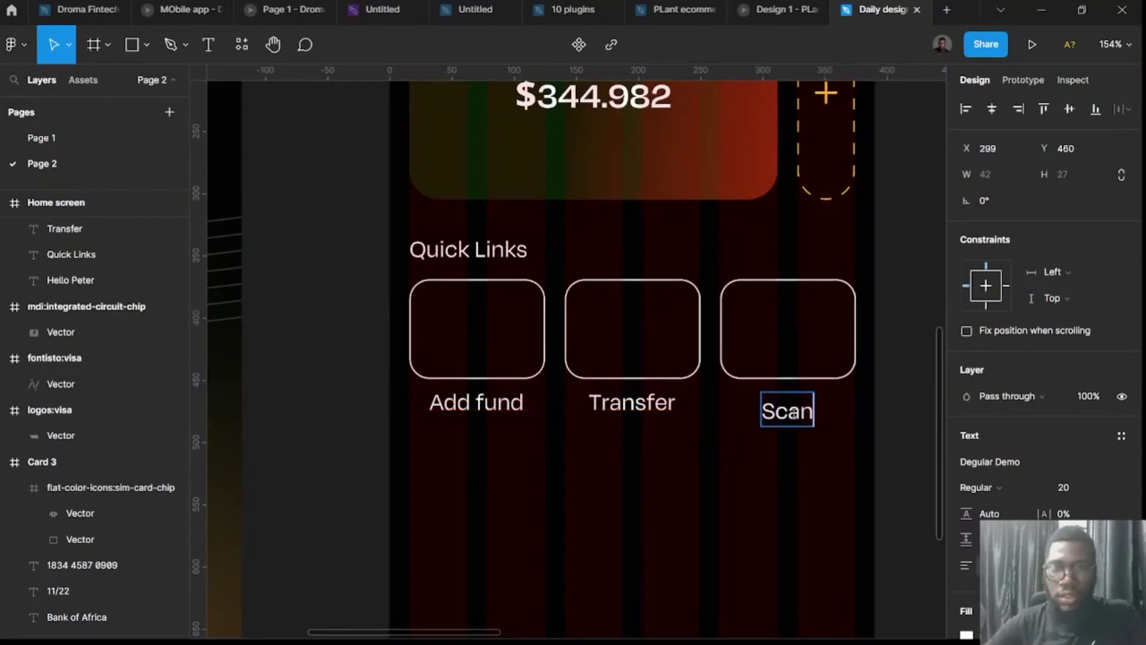
Line the Scan label up level with the Add fund and Transfer labels.
key(Escape)
click(886, 322)
scroll(885, 327, right, 2)
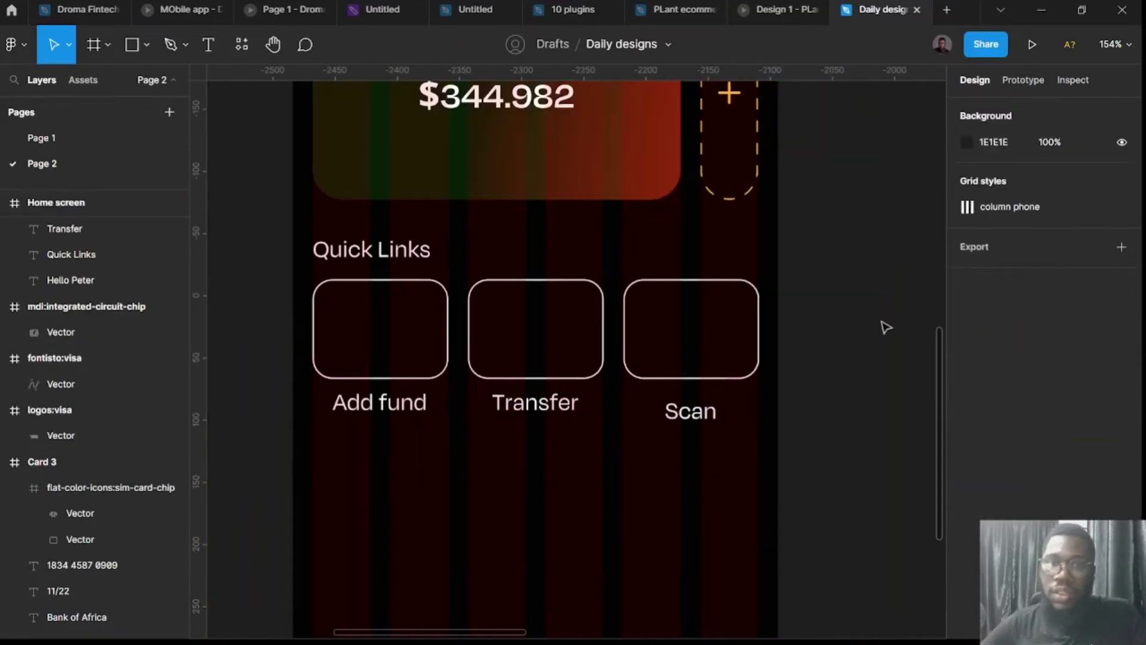
ctrl+scroll(834, 391, down, 5)
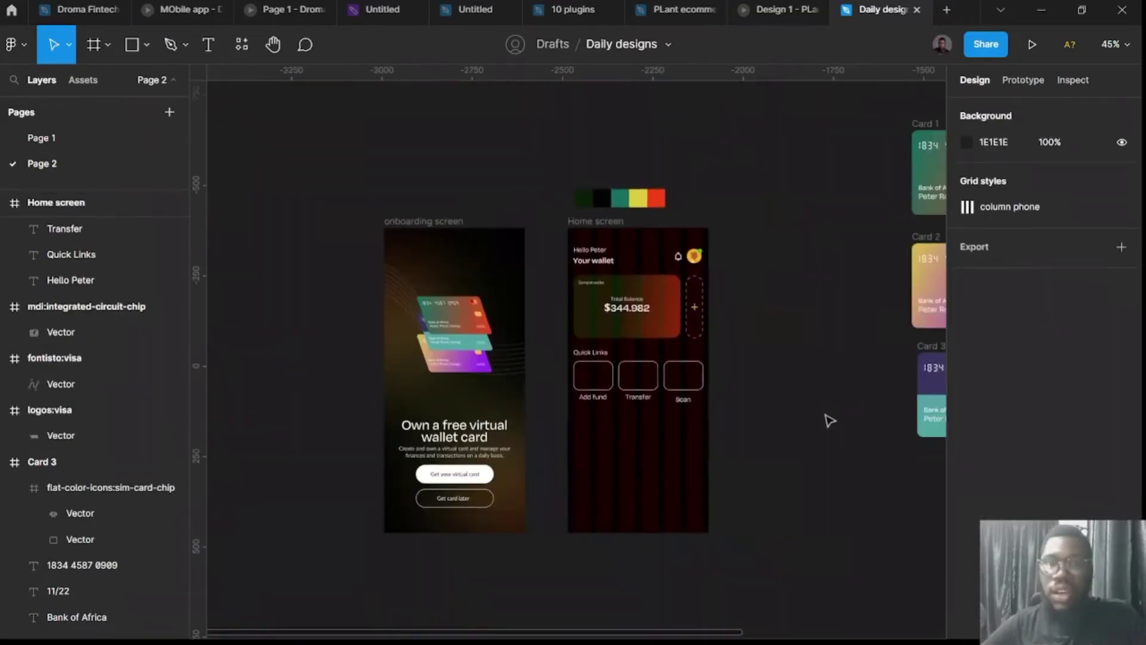
ctrl+scroll(709, 411, up, 3)
drag(671, 406, 670, 401)
ctrl+scroll(486, 411, up, 3)
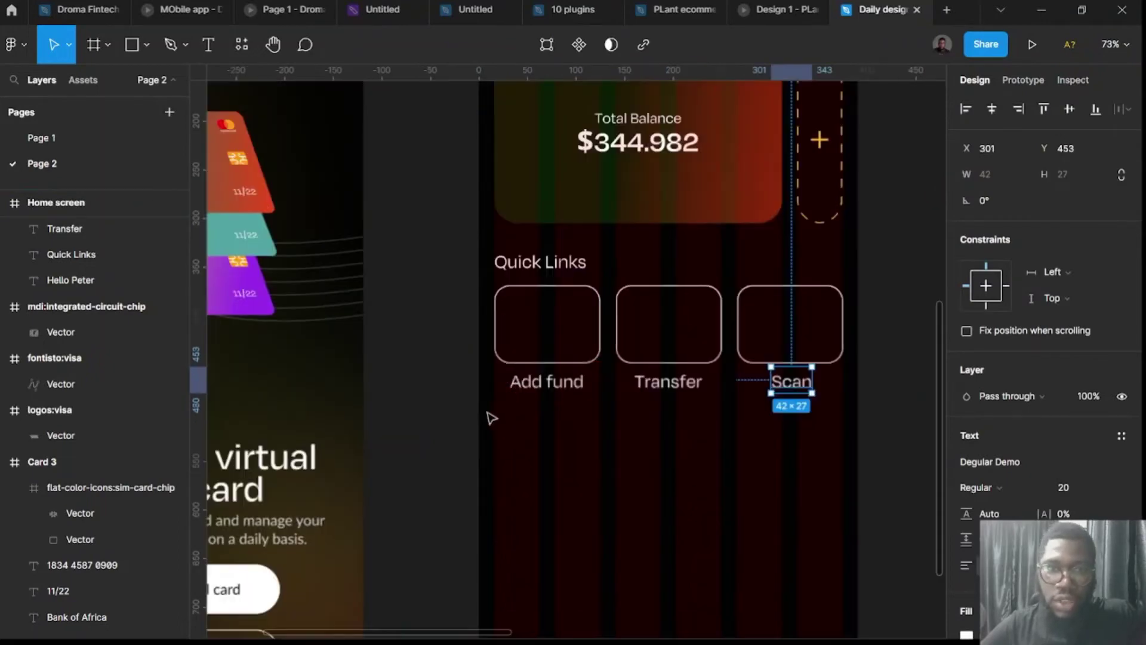
ctrl+scroll(522, 403, down, 2)
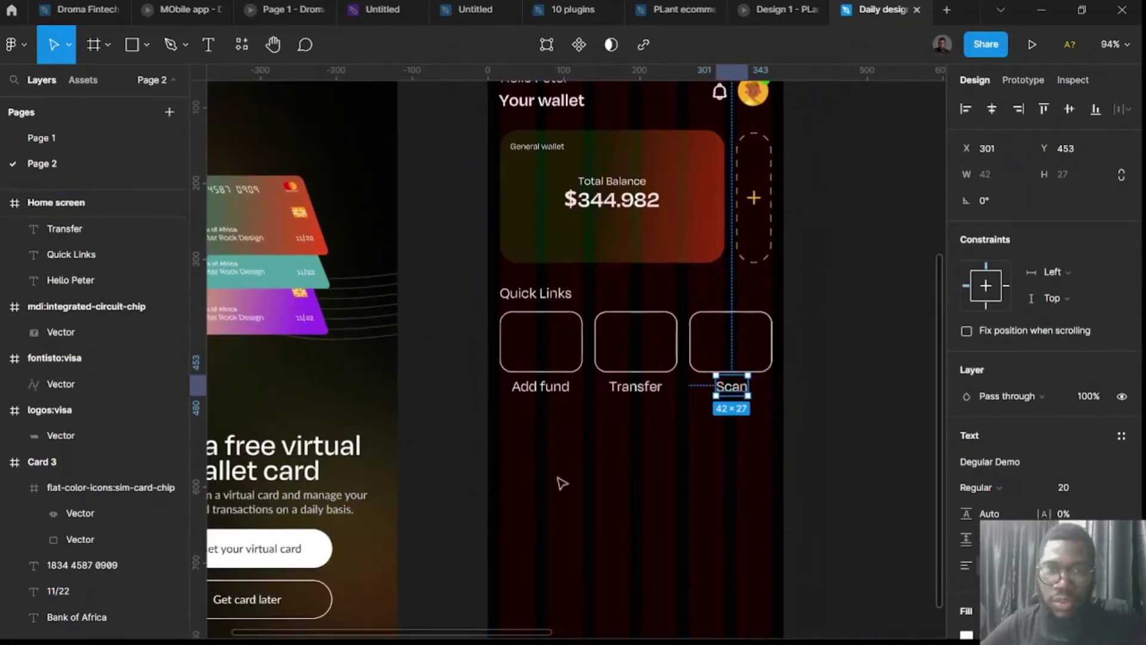
Duplicate Quick Links below the row as a left-aligned 'Recent transactions' heading, nudging Quick Links up 1 px.
click(548, 297)
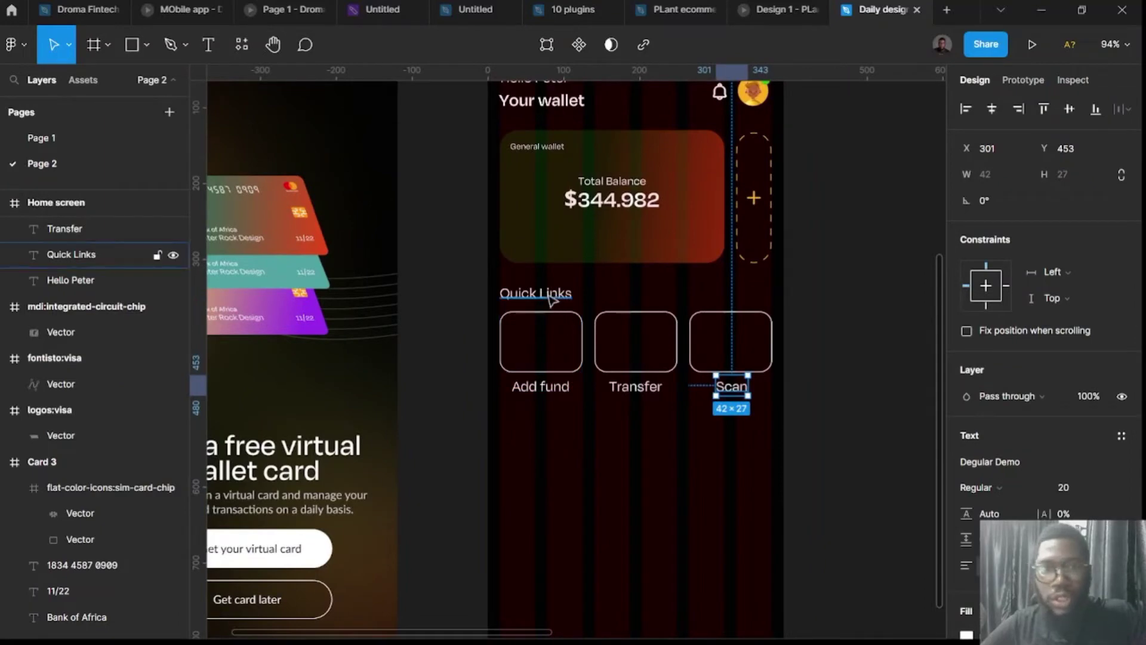
alt+drag(548, 297, 552, 452)
double_click(551, 449)
text(Re)
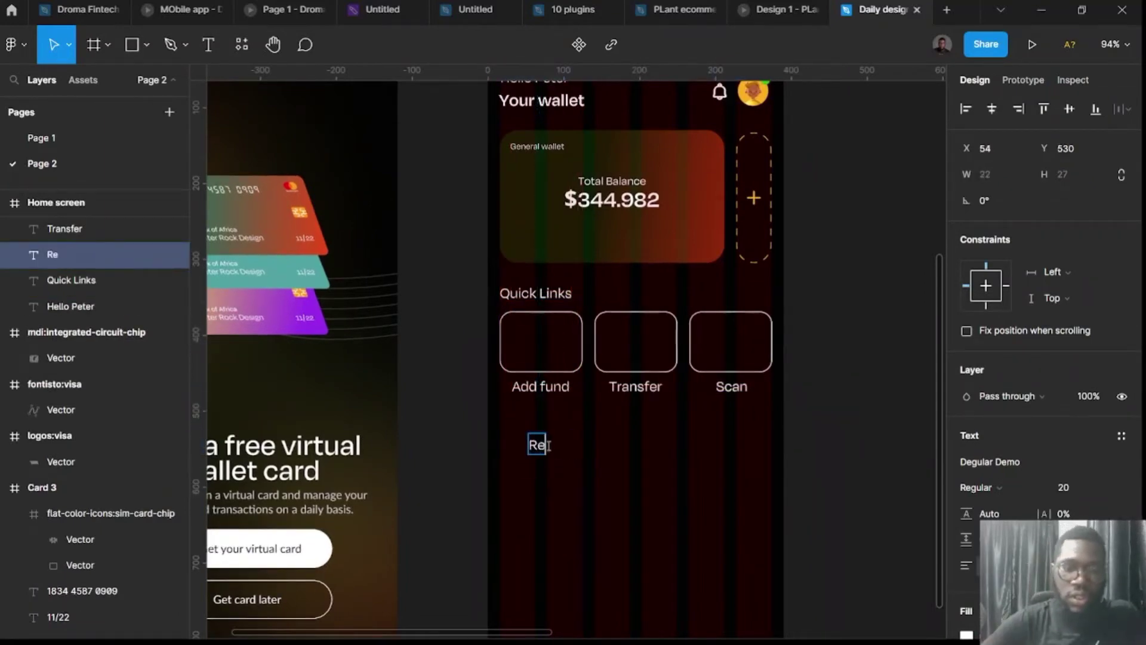
text(cent transa)
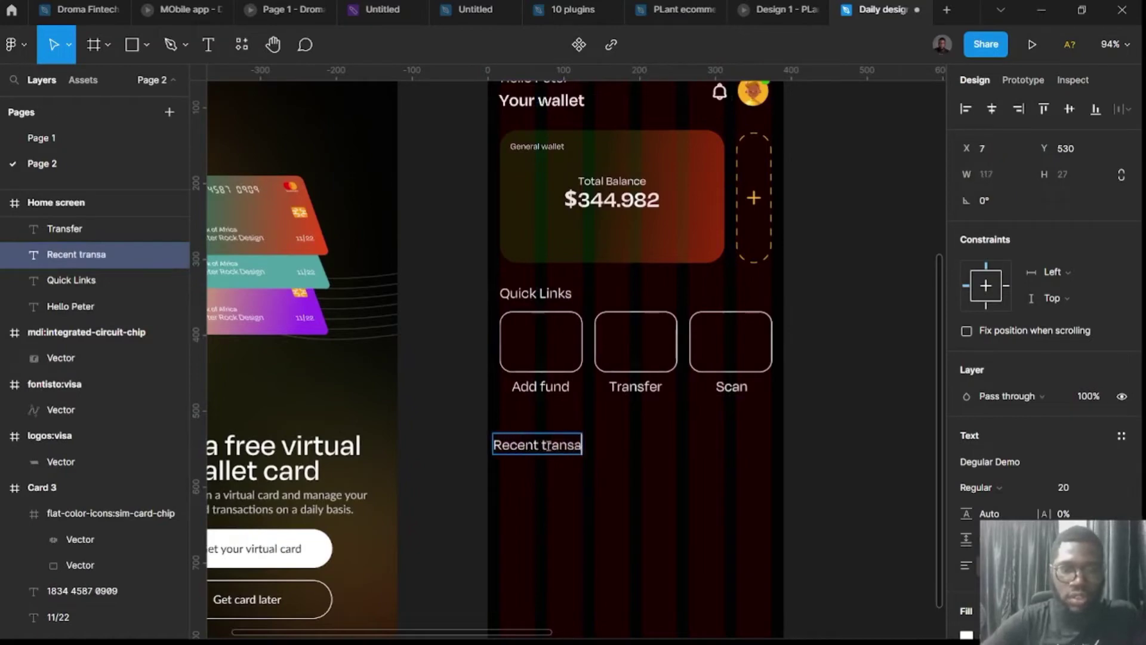
text(ctions)
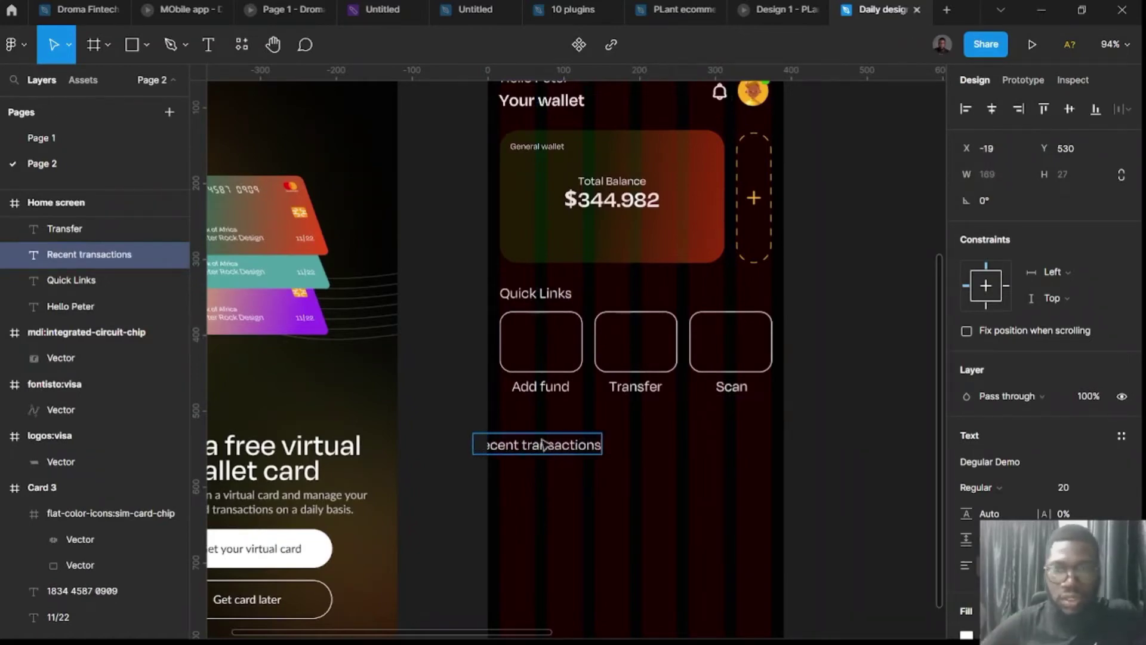
key(Escape)
drag(534, 447, 561, 452)
click(553, 297)
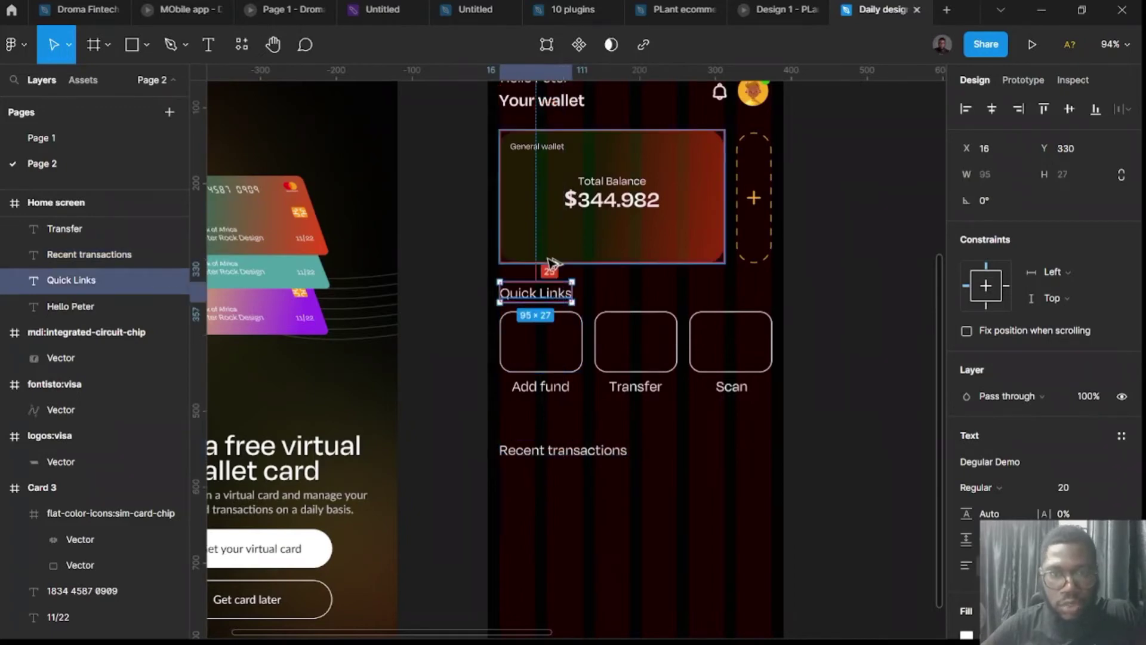
key(Up)
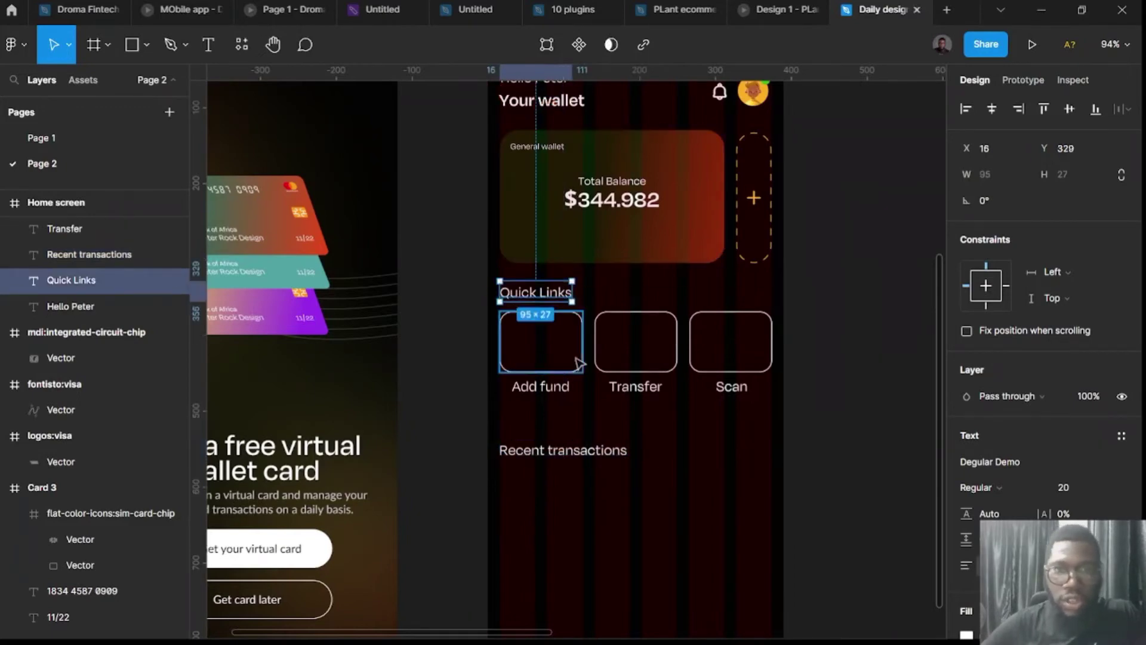
click(450, 326)
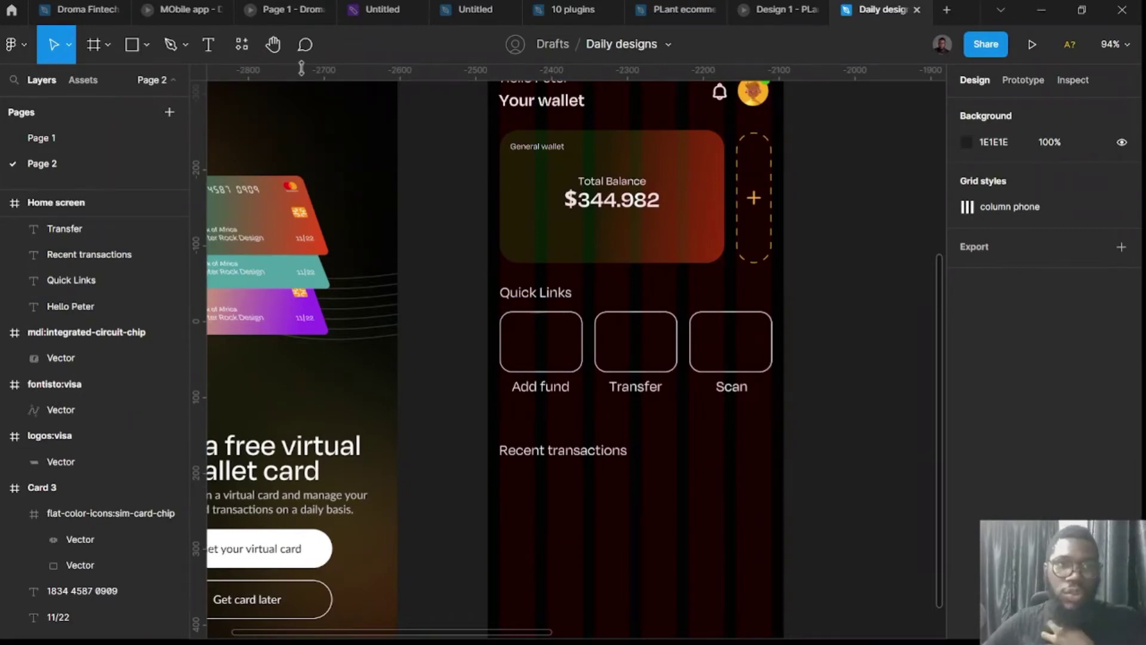
Search the plugins for 'lucide' and run the Lucide Icons plugin.
click(242, 47)
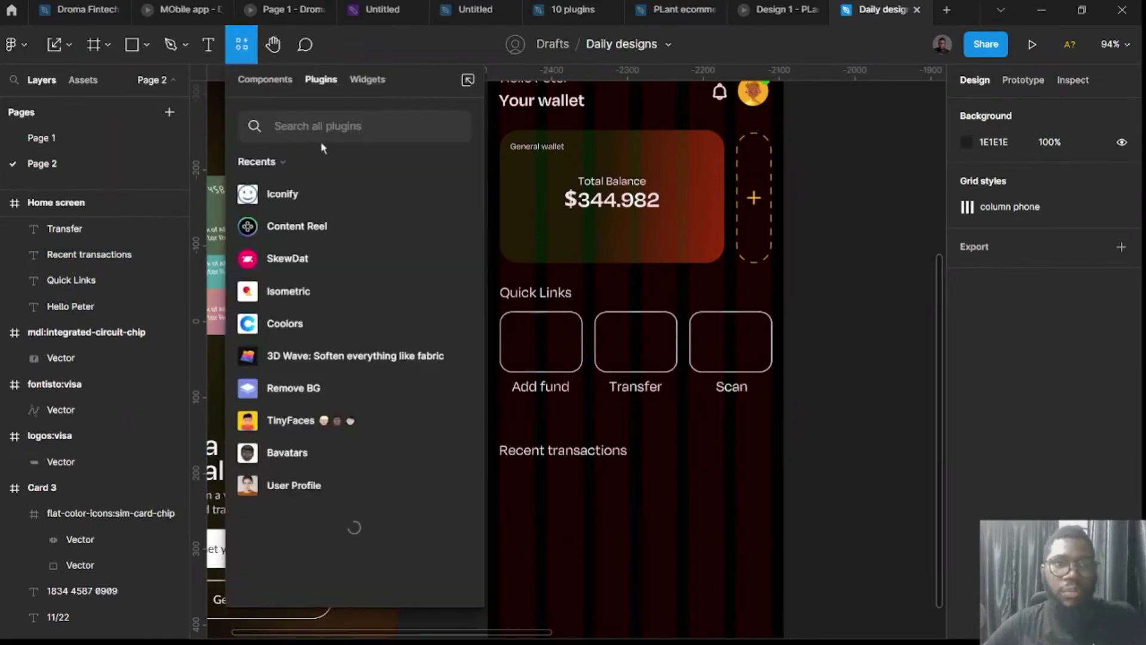
text(cla)
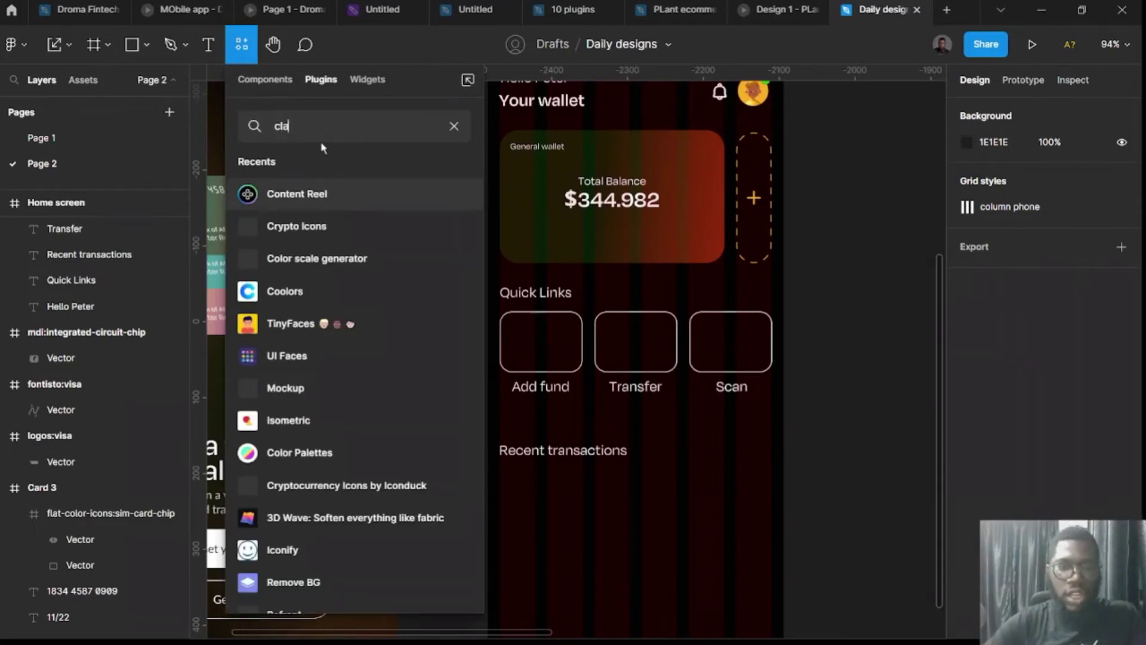
text(y)
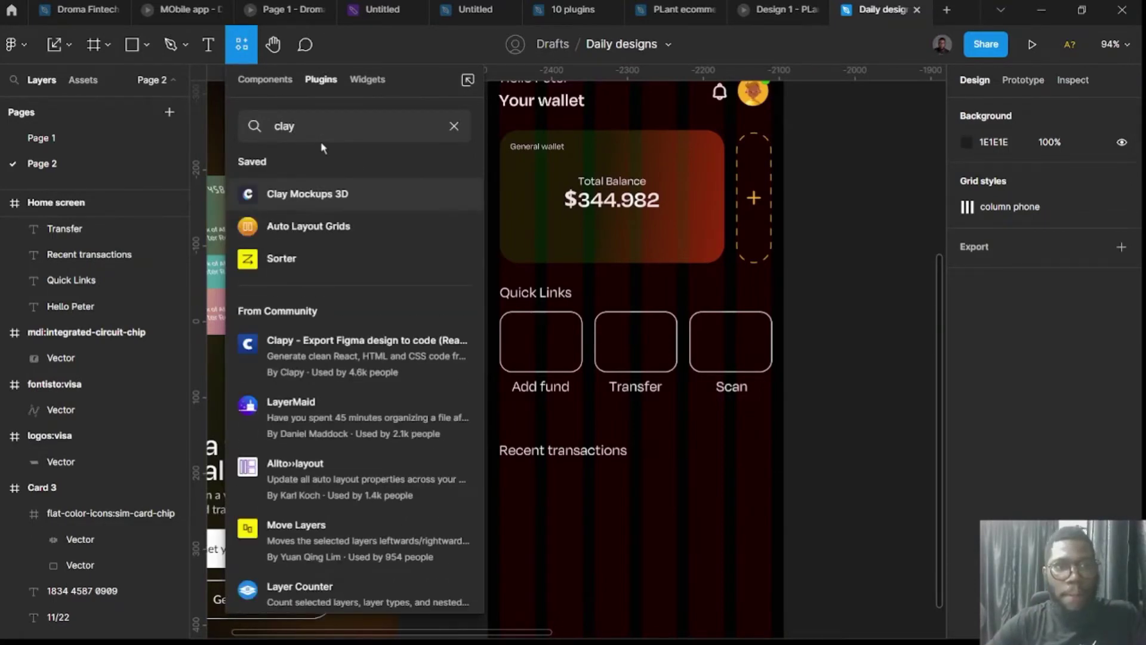
key(ctrl+a)
text(l)
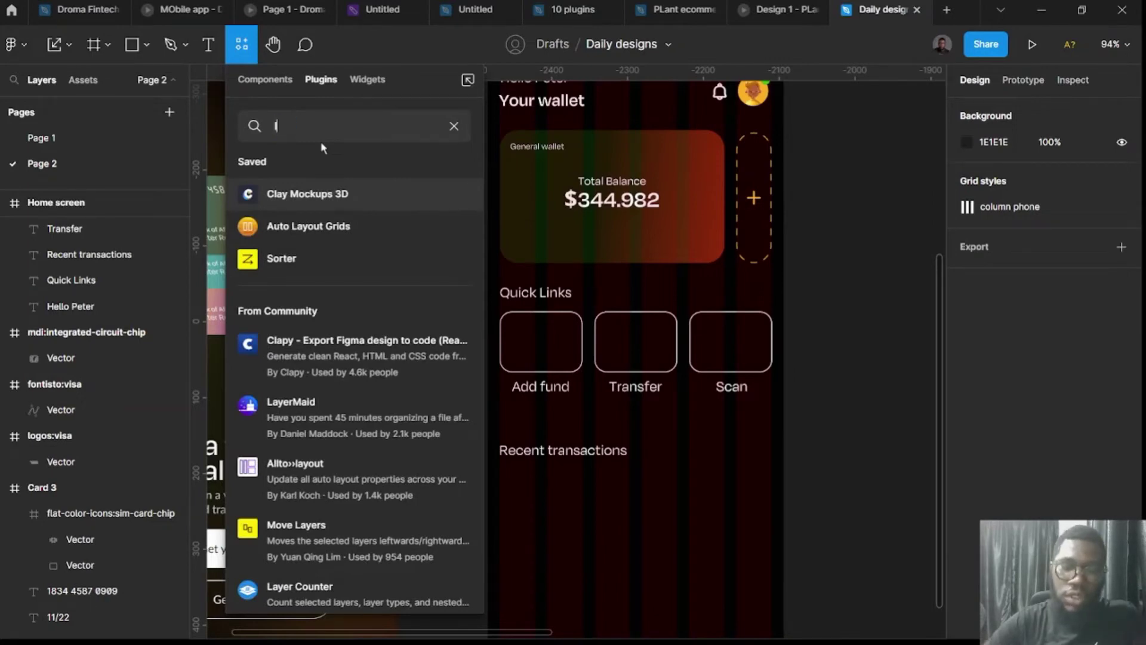
text(ucide)
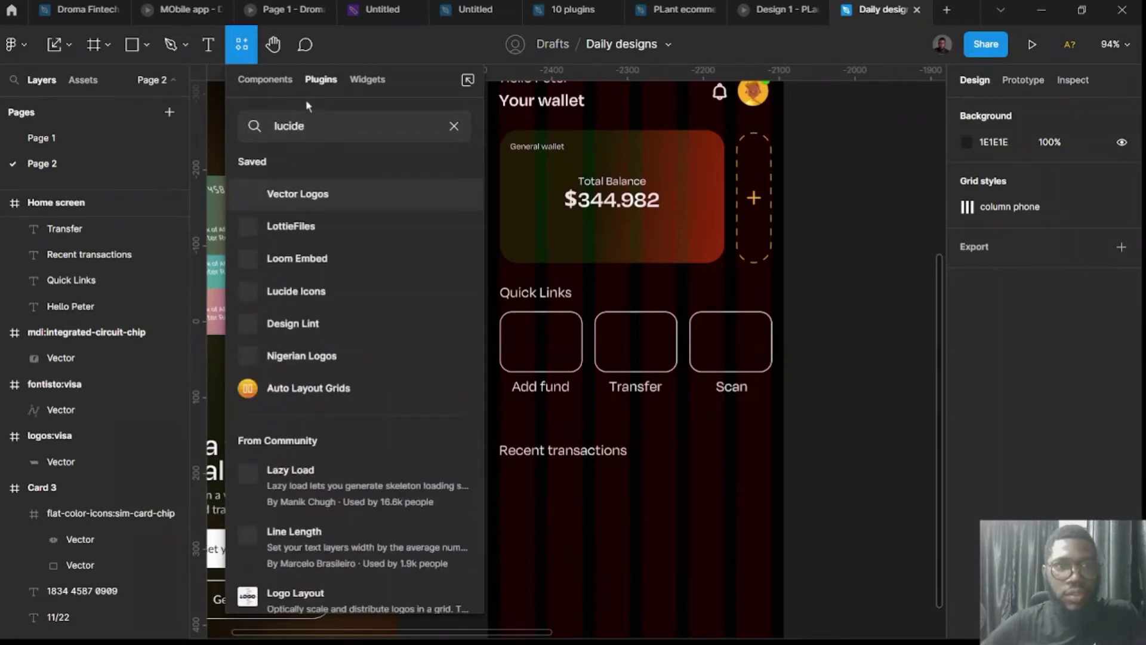
key(BackSpace)
key(BackSpace)
key(BackSpace)
key(BackSpace)
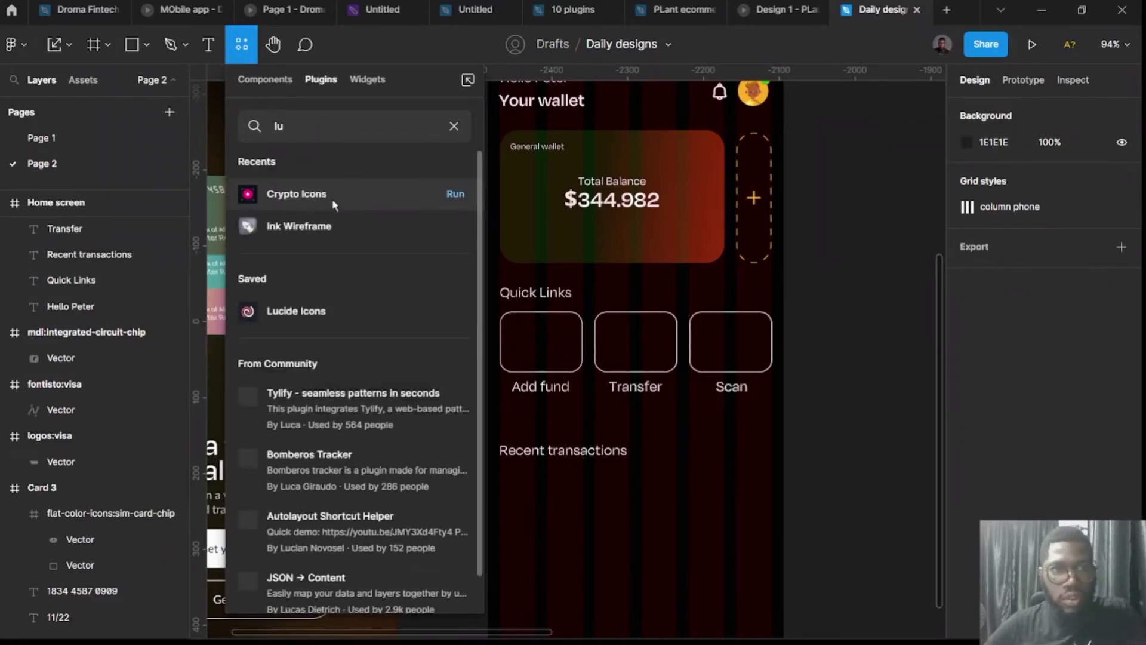
text(ci)
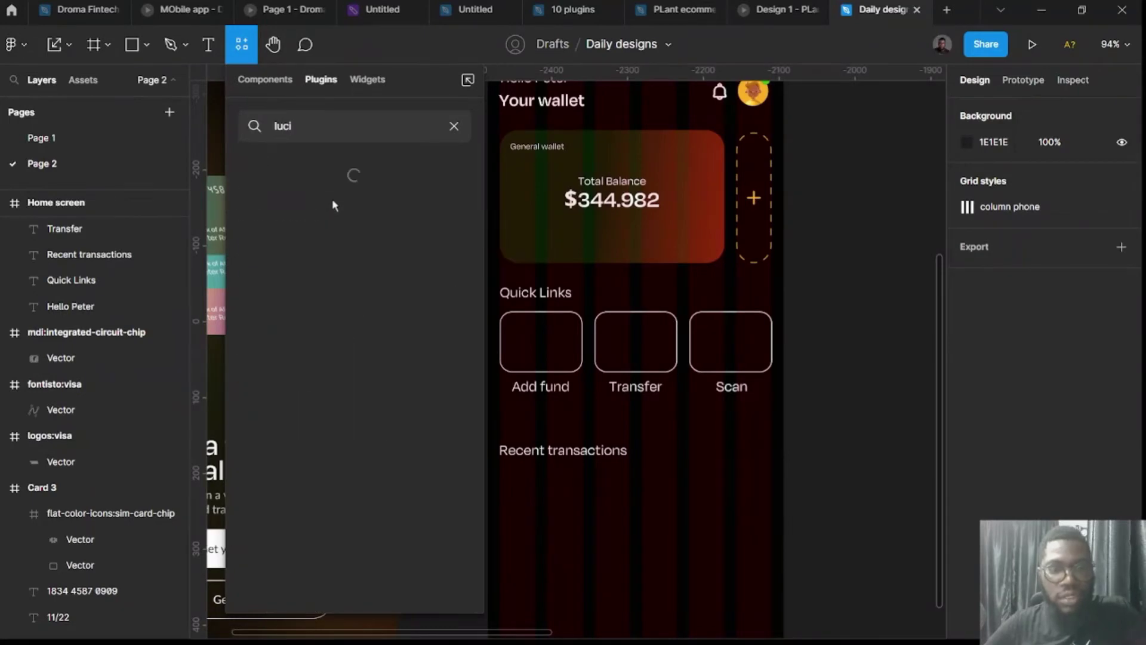
text(de)
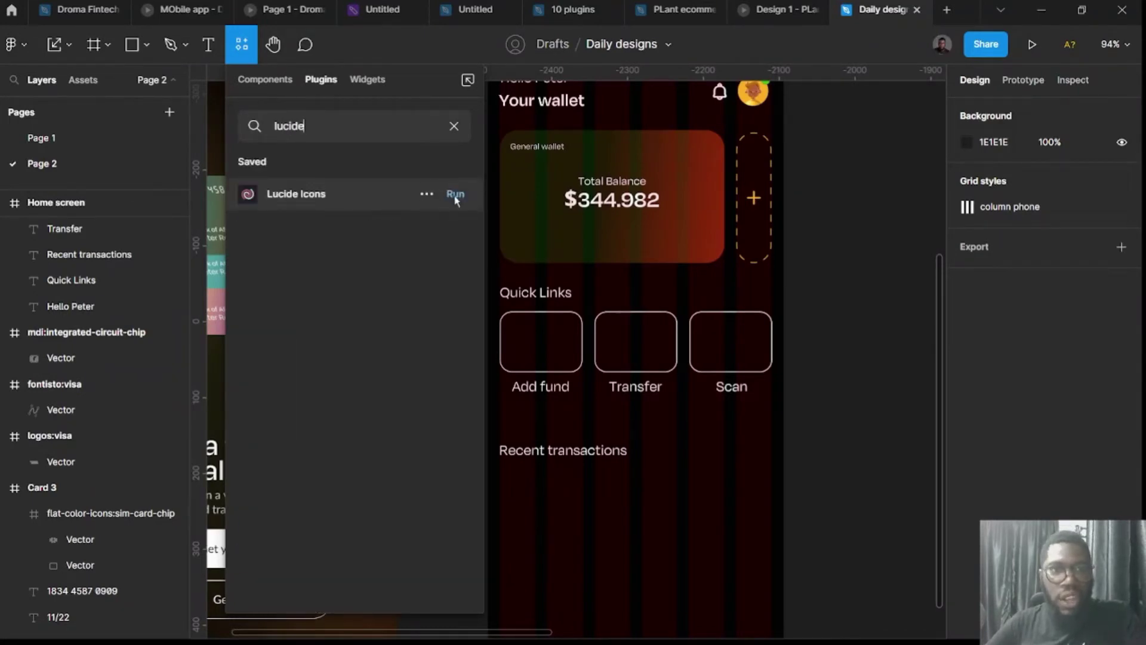
click(455, 195)
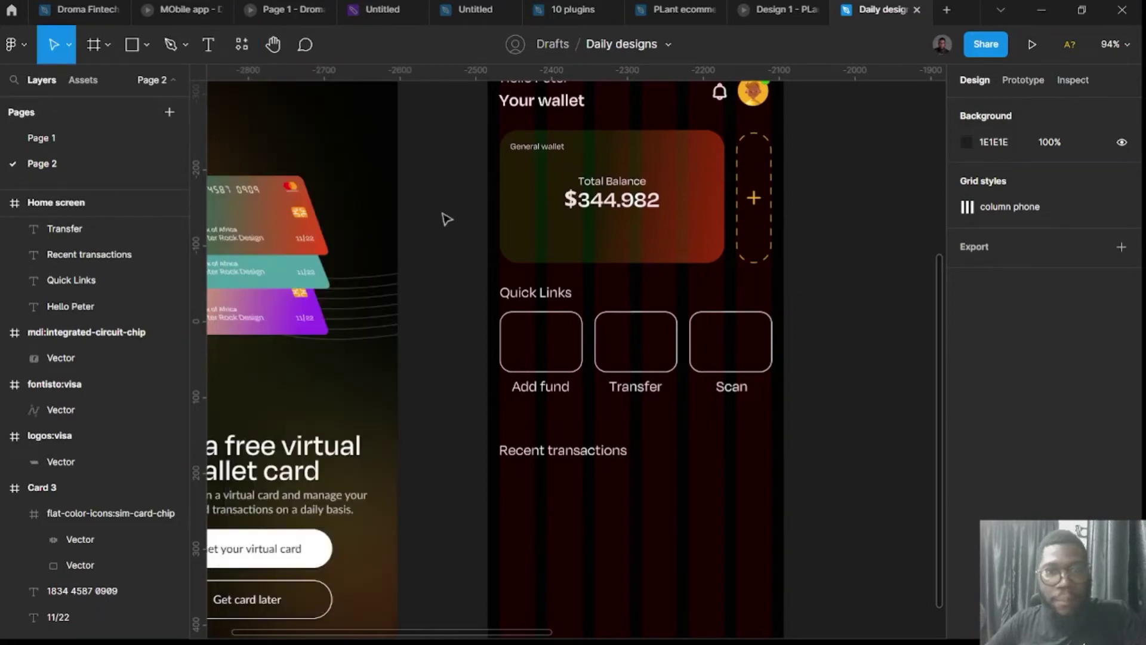
Search Lucide Icons for 'send' and place the paper-plane icon on the canvas.
scroll(567, 224, right, 3)
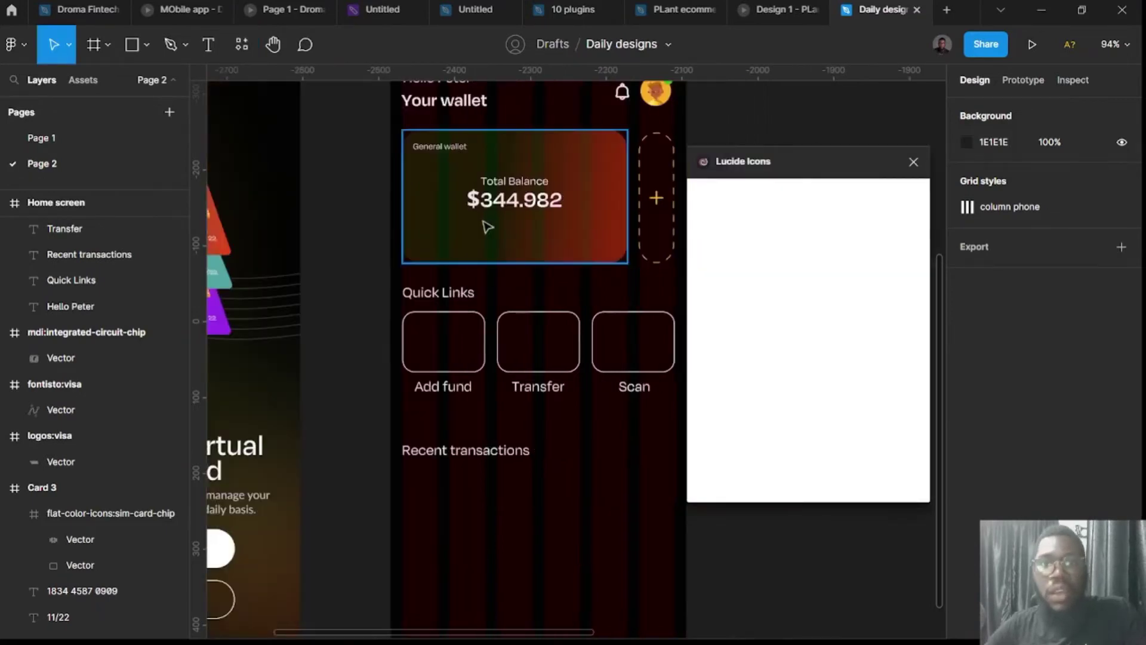
click(625, 258)
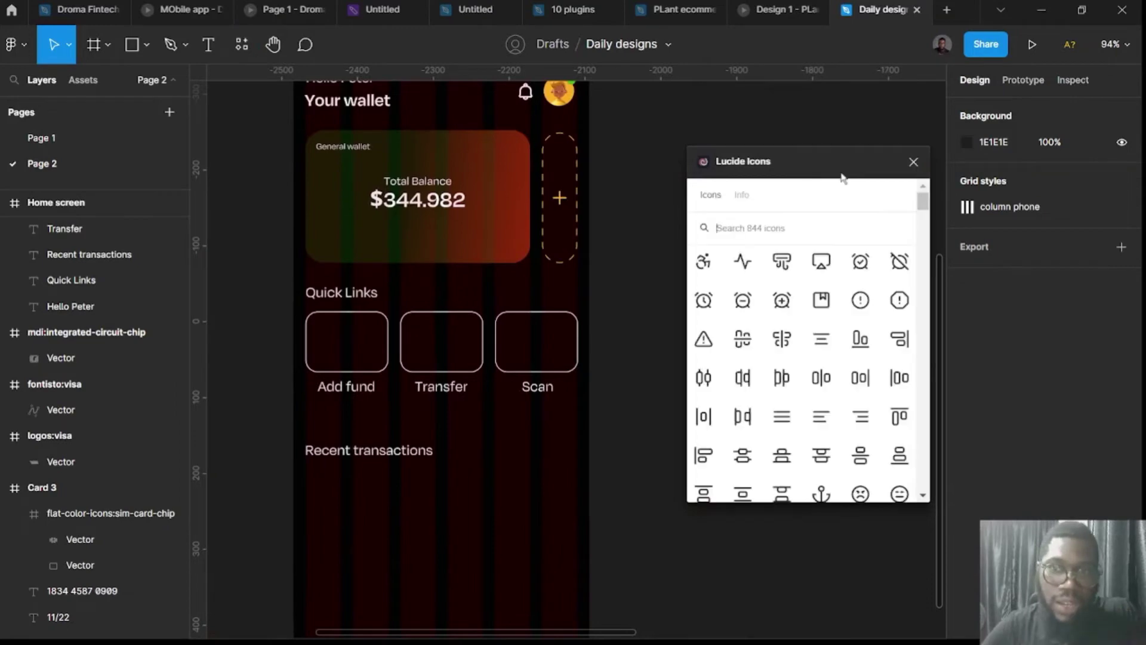
click(797, 226)
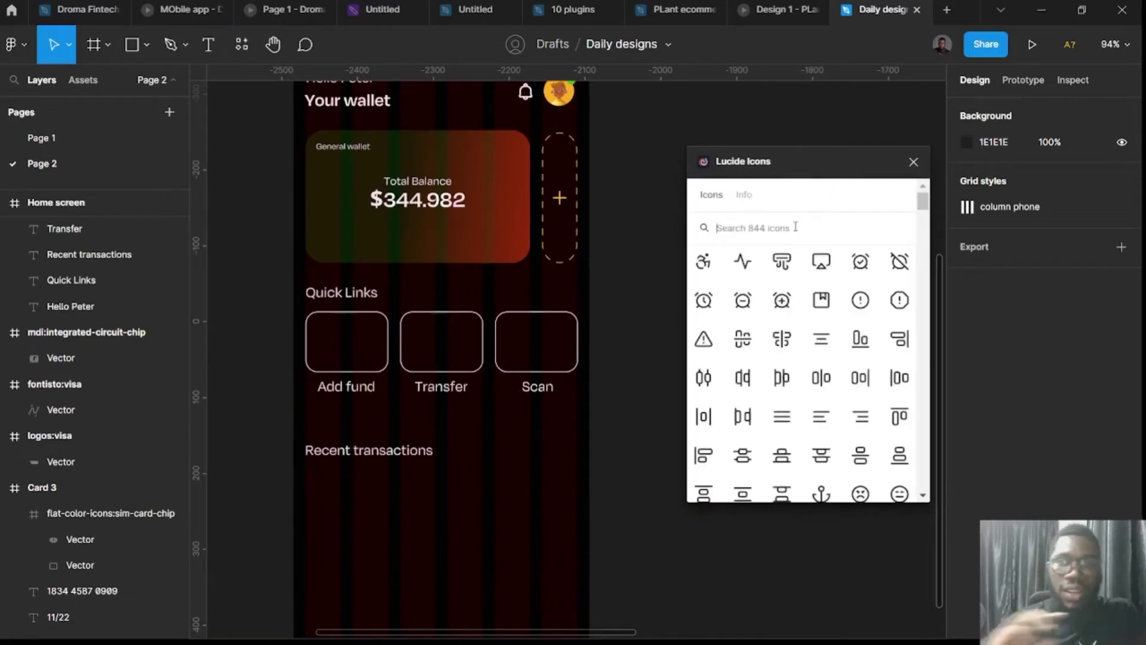
text(Add)
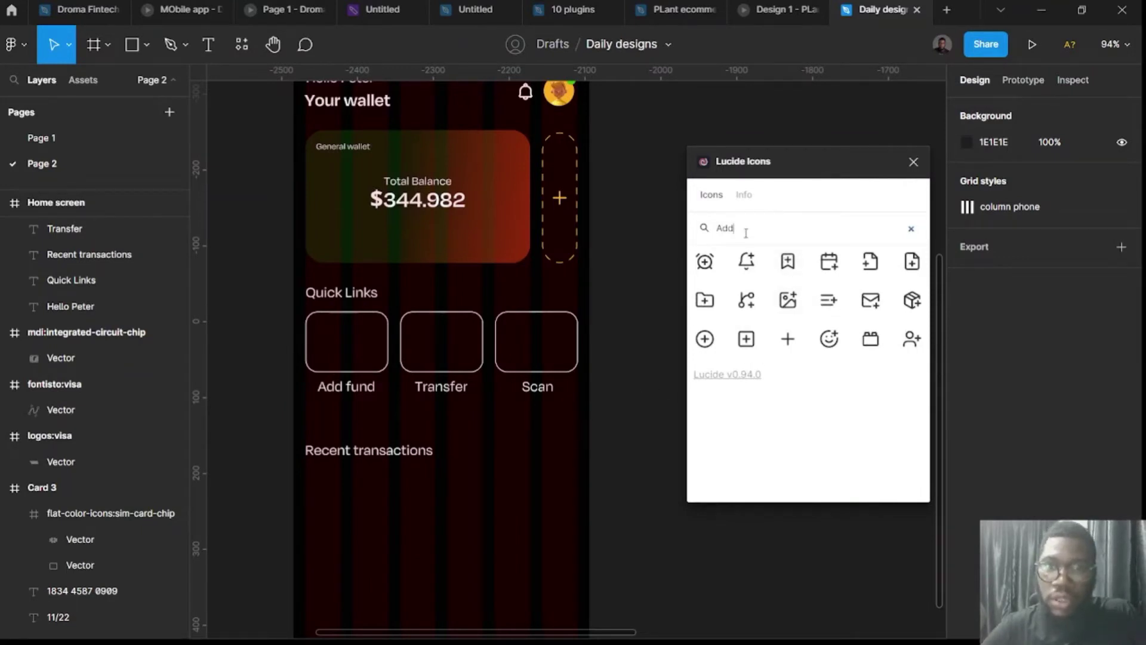
text(send)
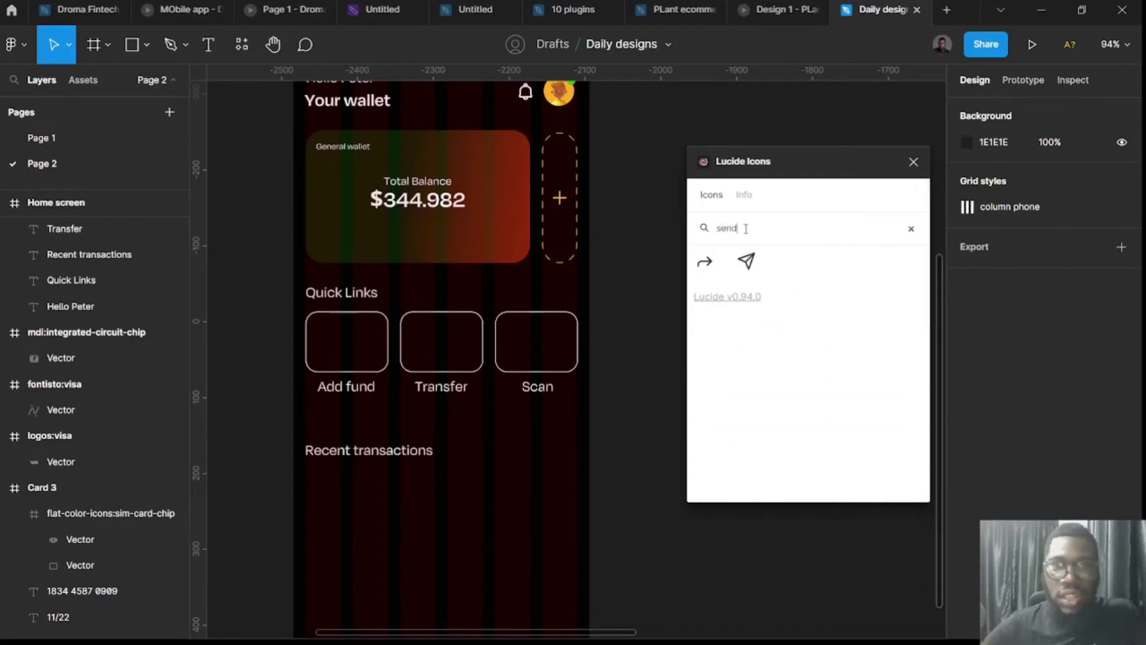
click(746, 261)
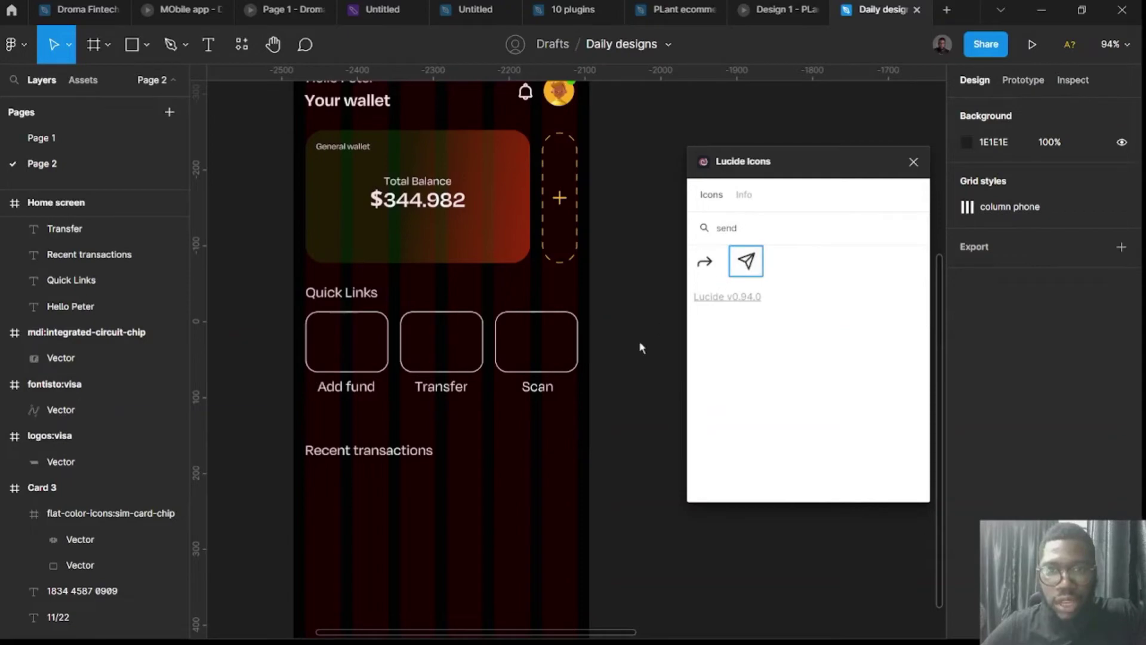
drag(745, 263, 614, 341)
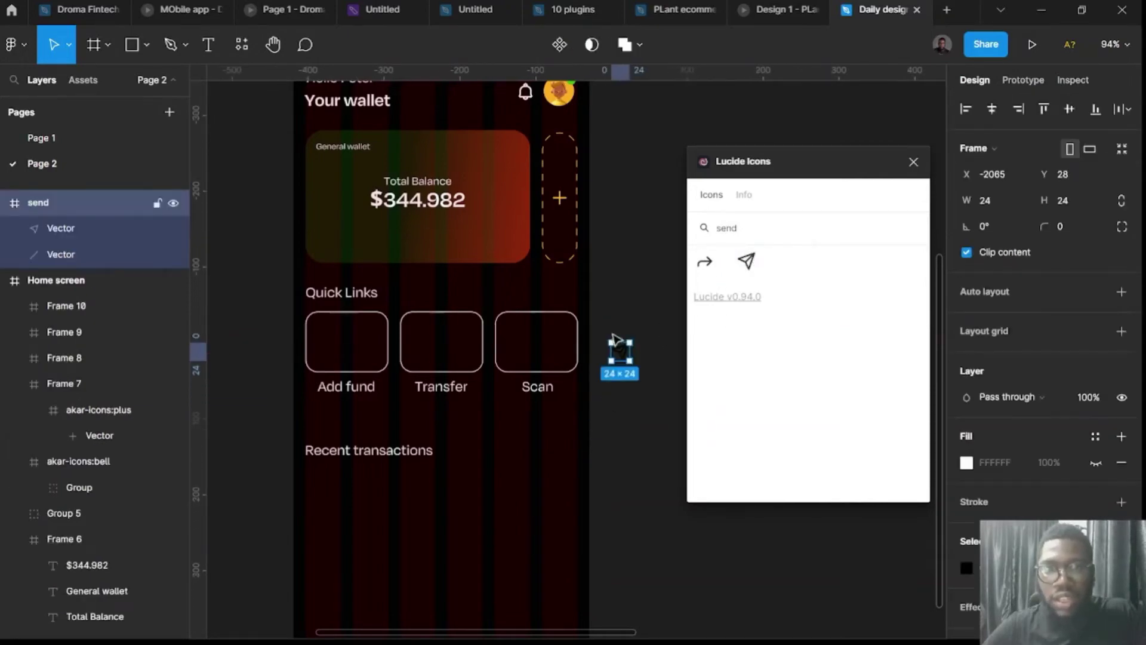
Resize the send icon to 32×32, colour it yellow, and move it into the Transfer box.
click(1067, 204)
key(Return)
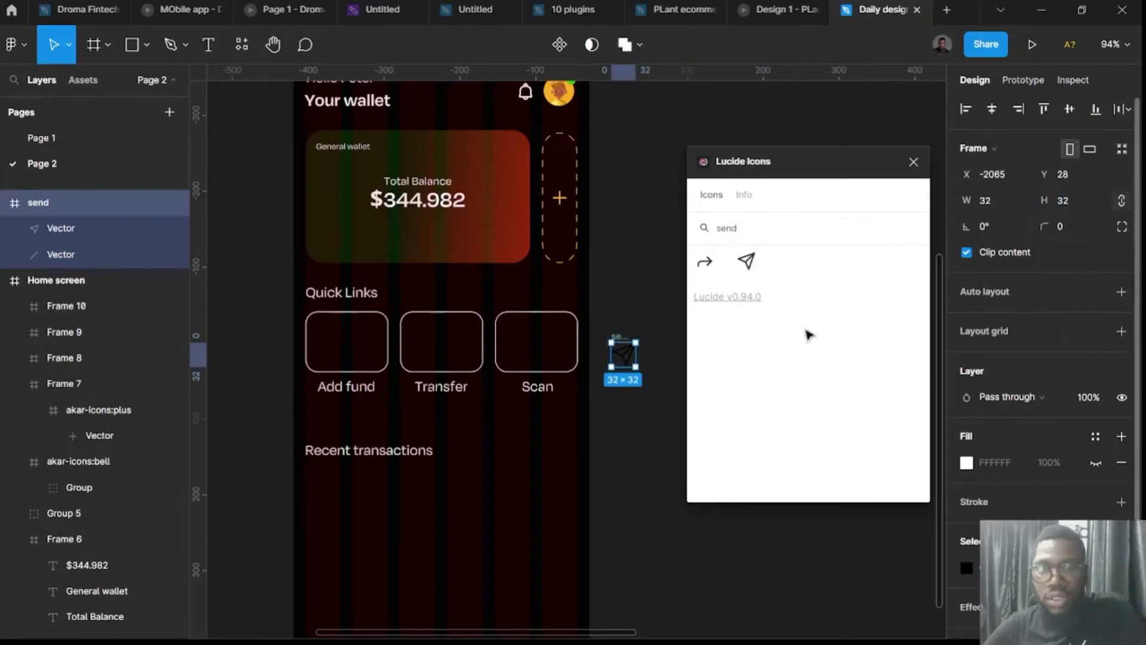
click(967, 567)
click(890, 560)
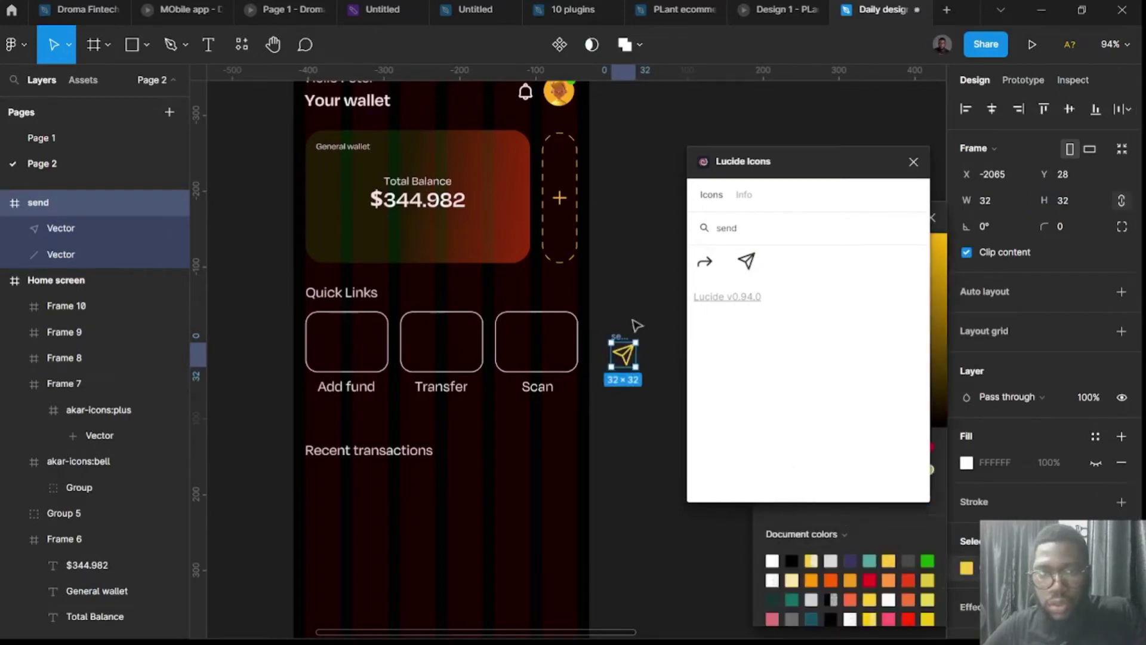
drag(621, 352, 436, 326)
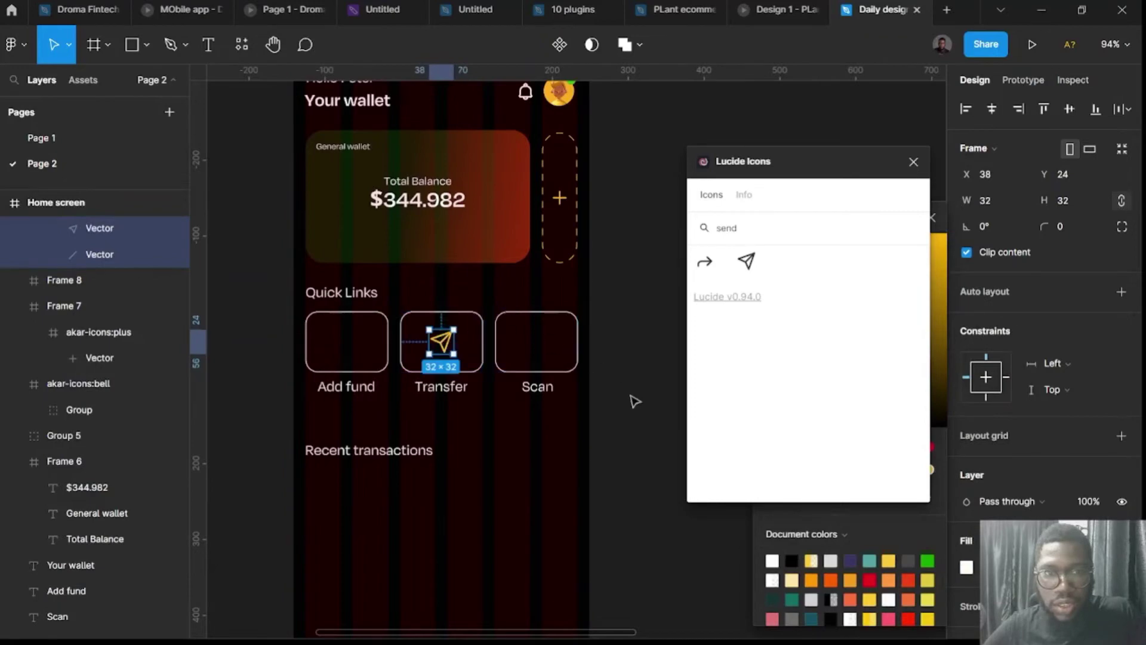
click(642, 415)
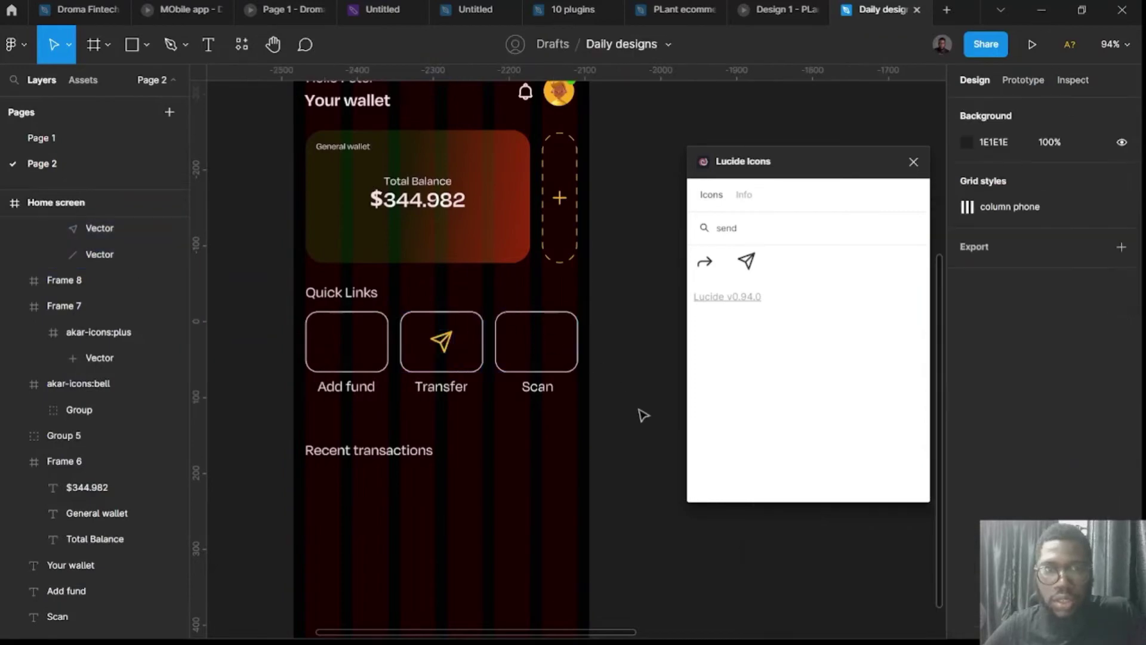
Insert a Lucide scan icon, size it 32 px, colour it yellow, and place it in the Scan card.
double_click(750, 227)
text(scan)
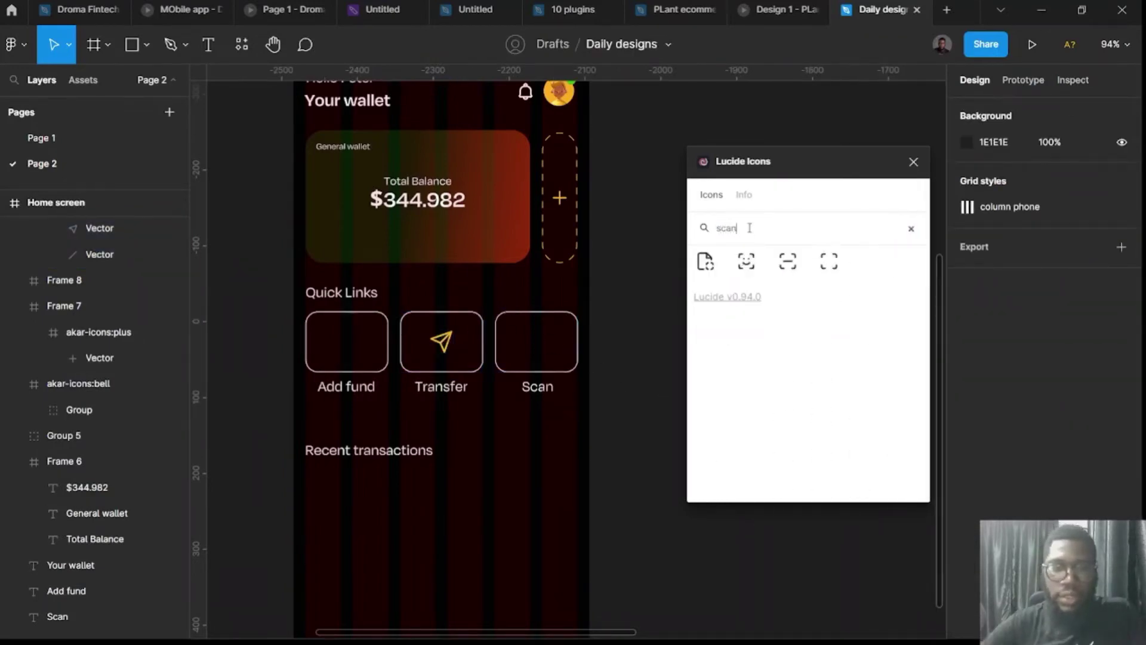
click(829, 261)
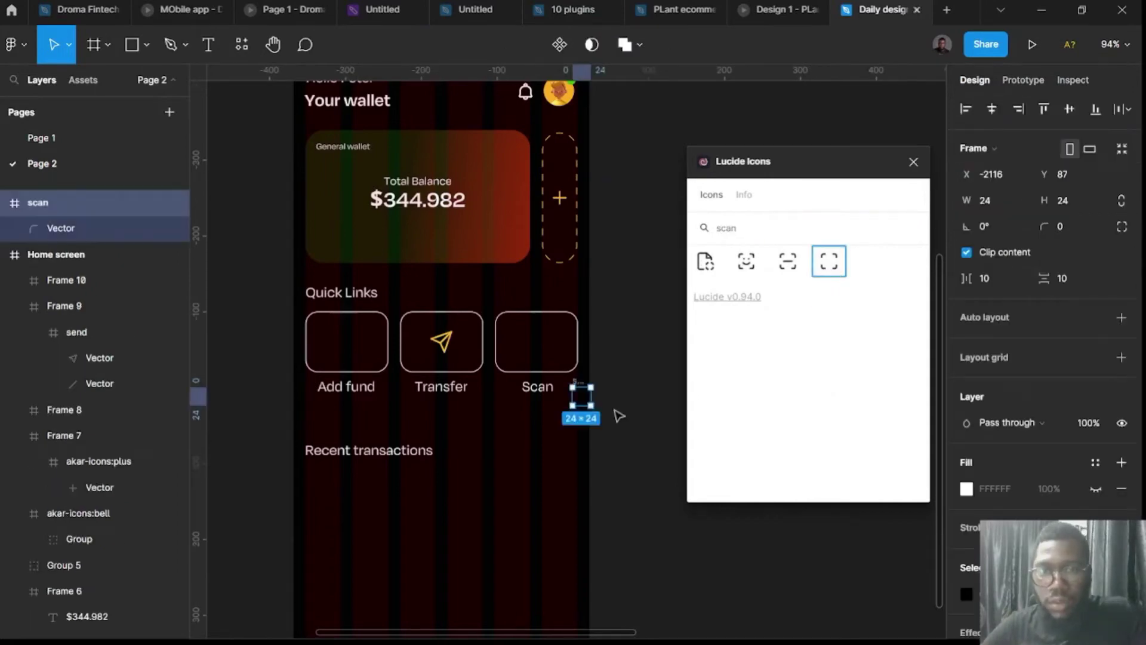
drag(579, 395, 622, 392)
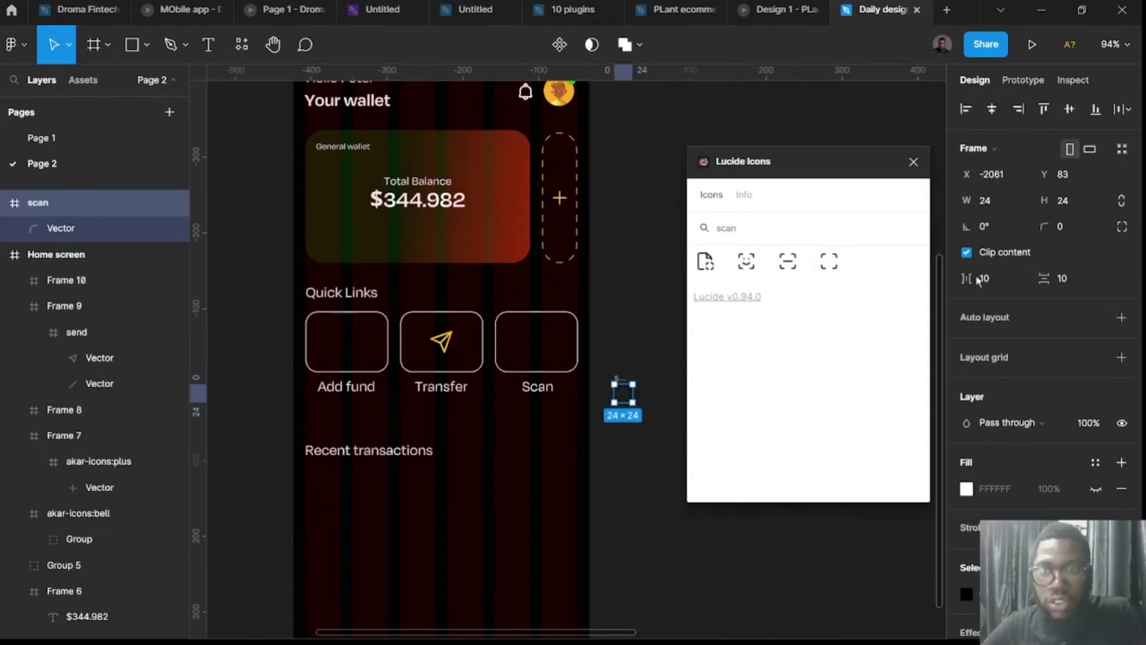
click(1074, 201)
text(32)
key(Return)
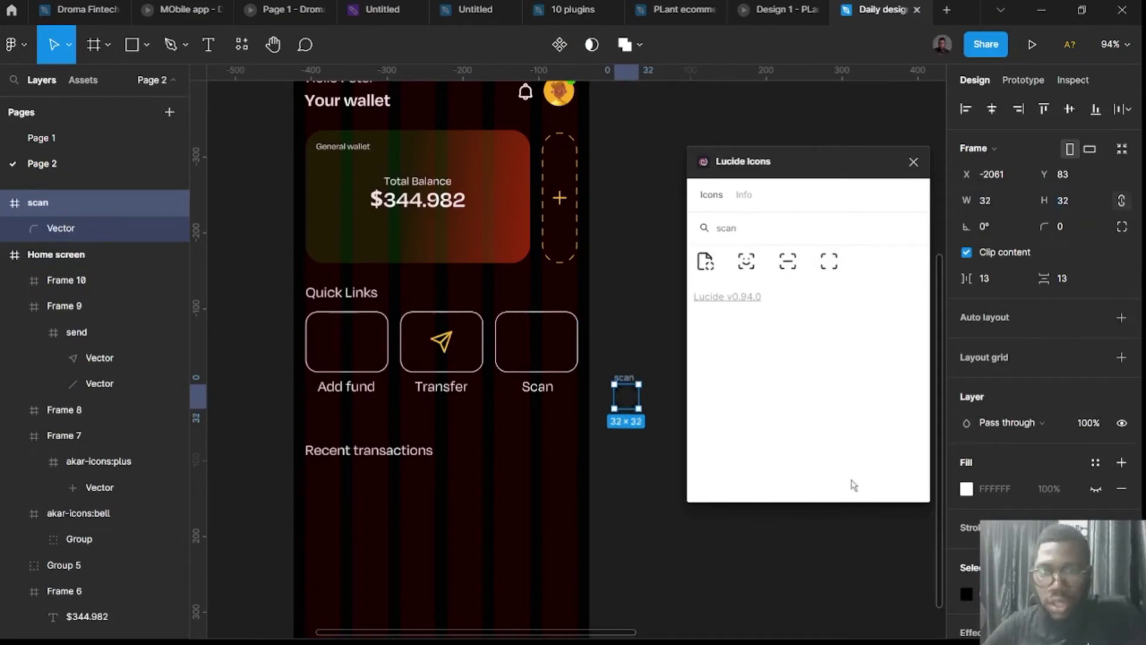
click(966, 594)
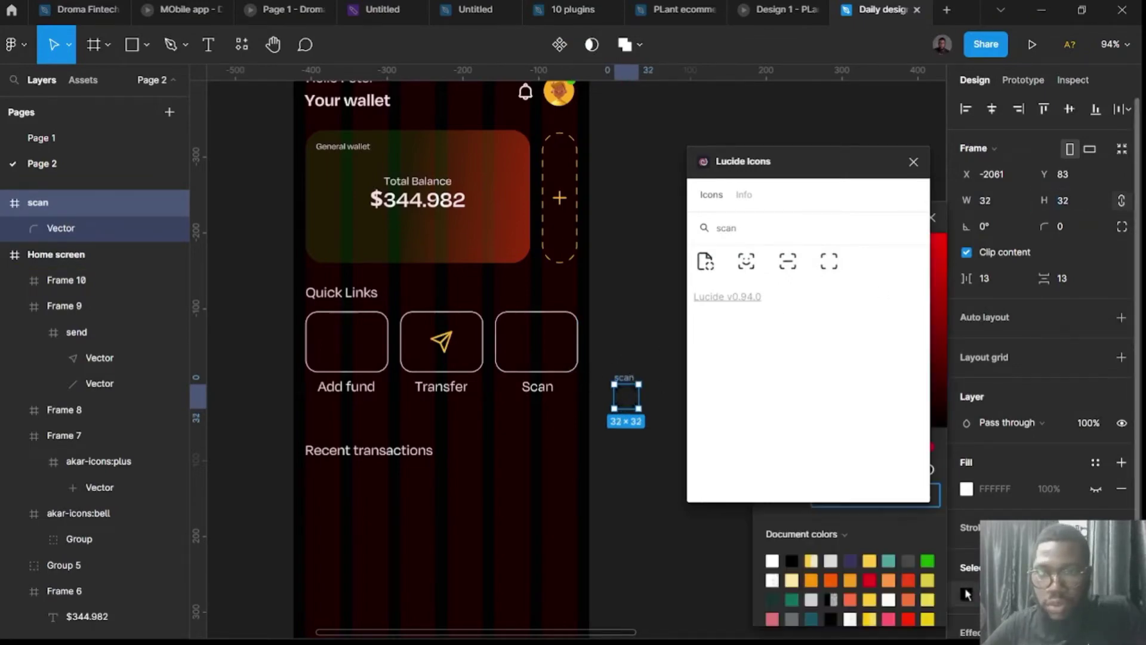
click(870, 559)
drag(630, 382, 540, 329)
click(646, 414)
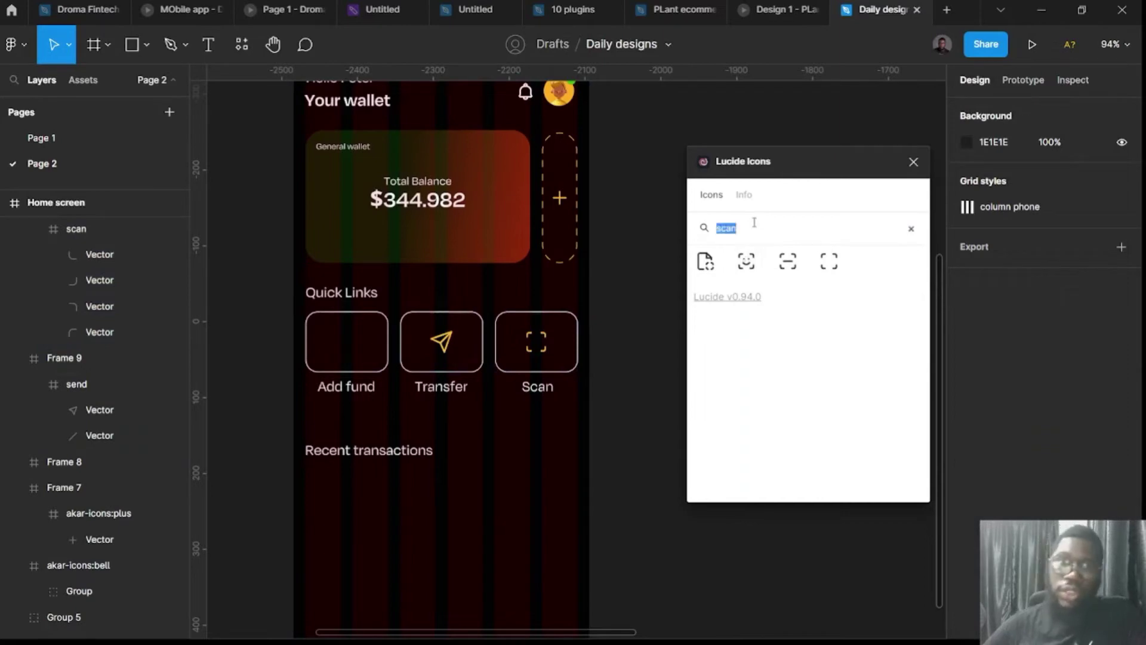
Insert a Lucide wallet icon, colour it yellow, size it 32 px, and place it in the Add fund card.
text(w)
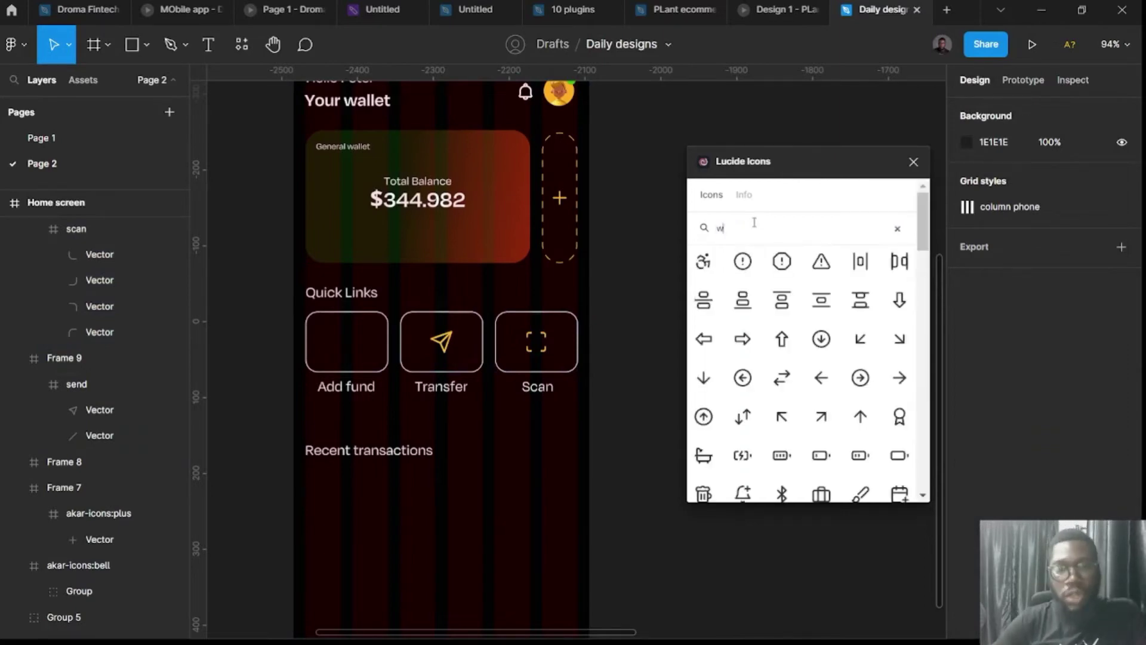
text(alle)
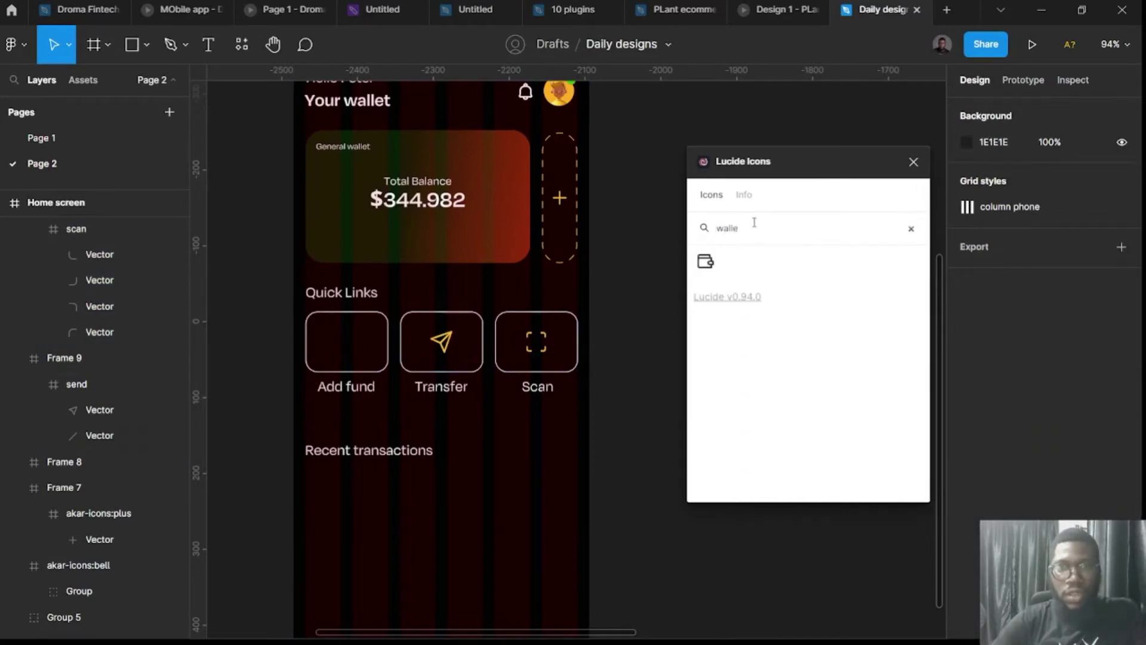
click(705, 261)
click(913, 162)
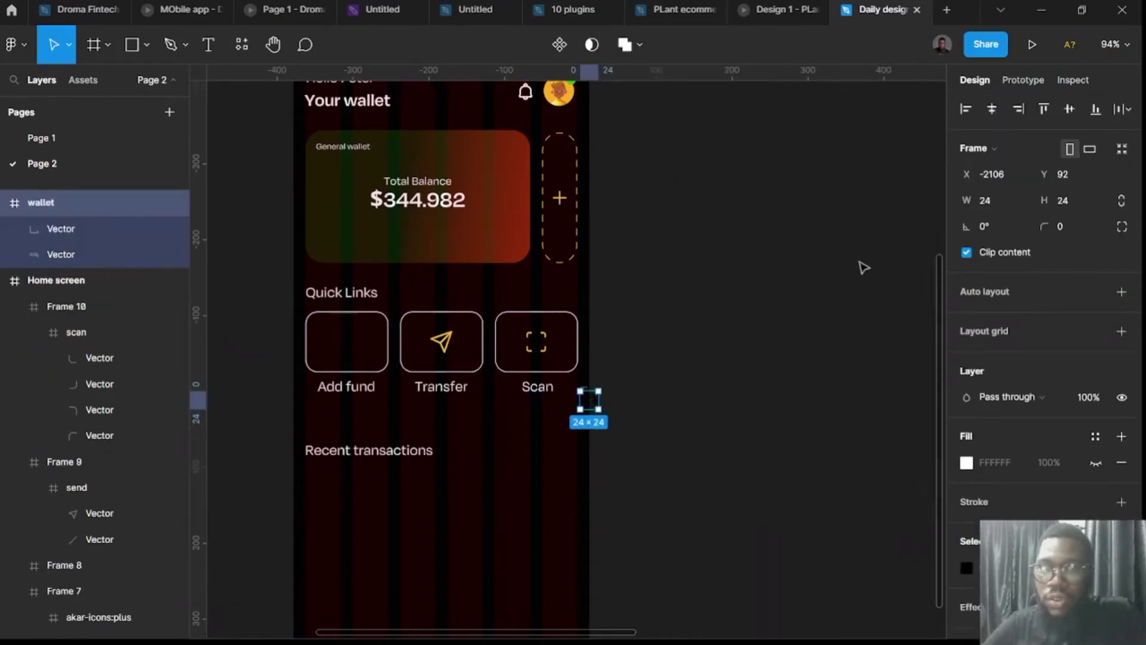
click(966, 568)
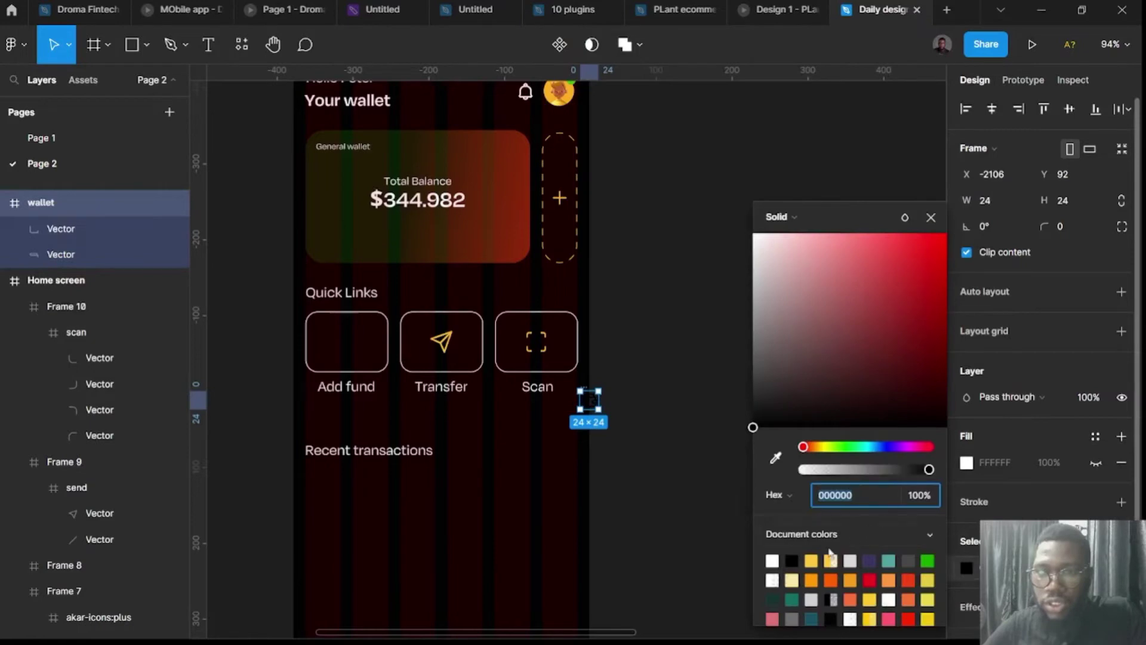
click(813, 558)
click(1094, 210)
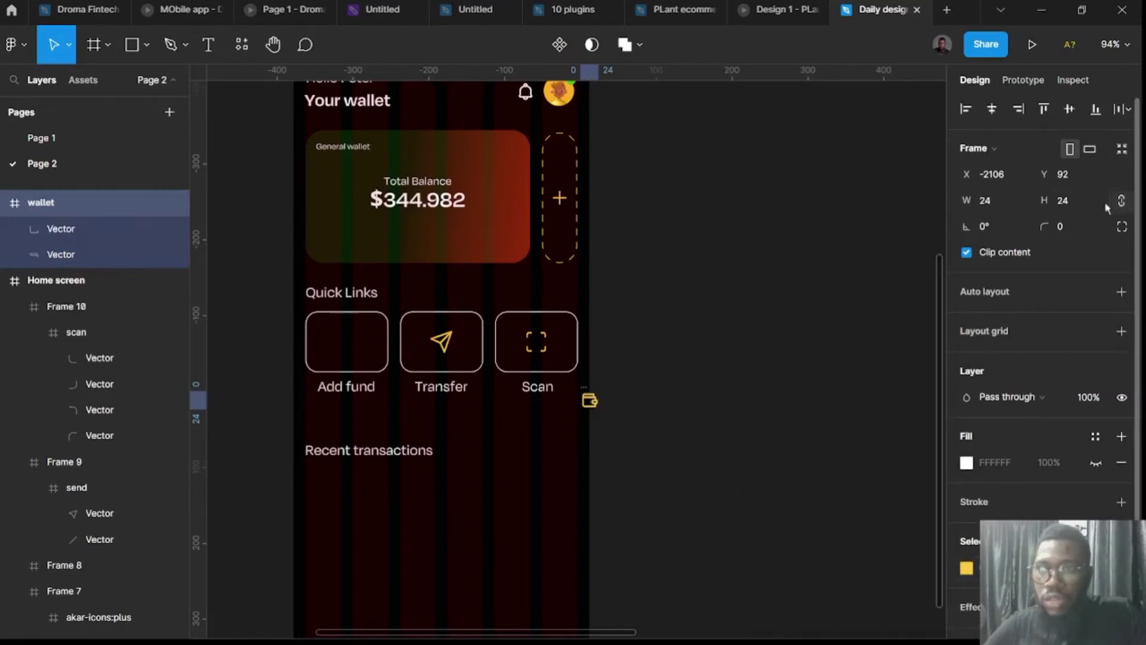
click(1066, 203)
text(32)
key(Return)
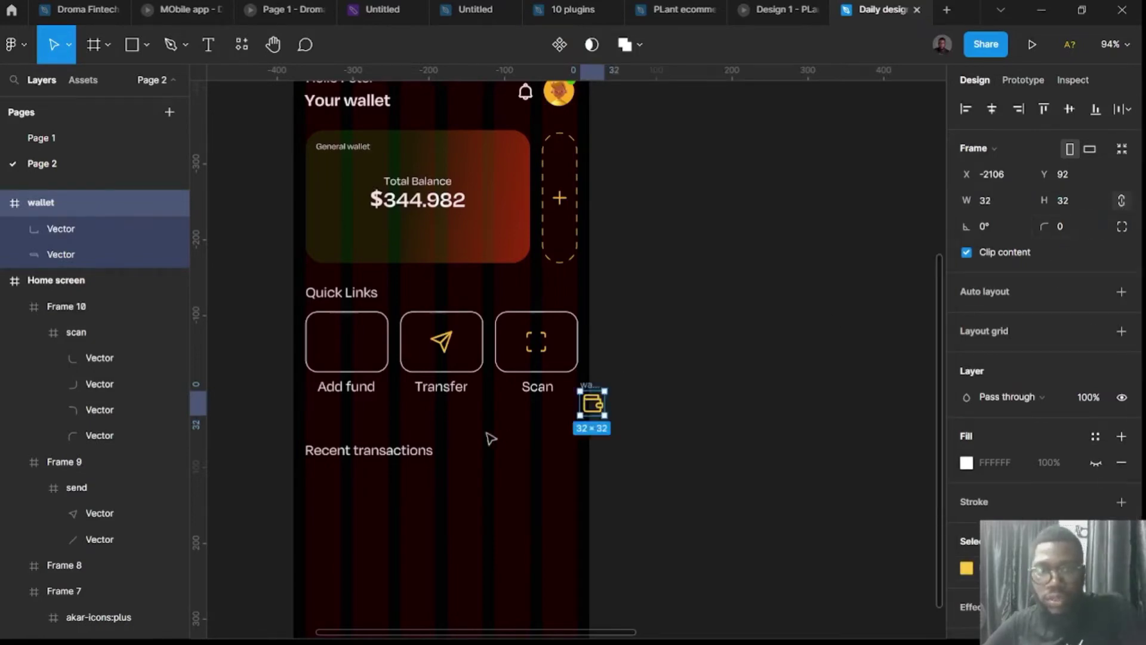
drag(591, 388, 345, 340)
click(762, 507)
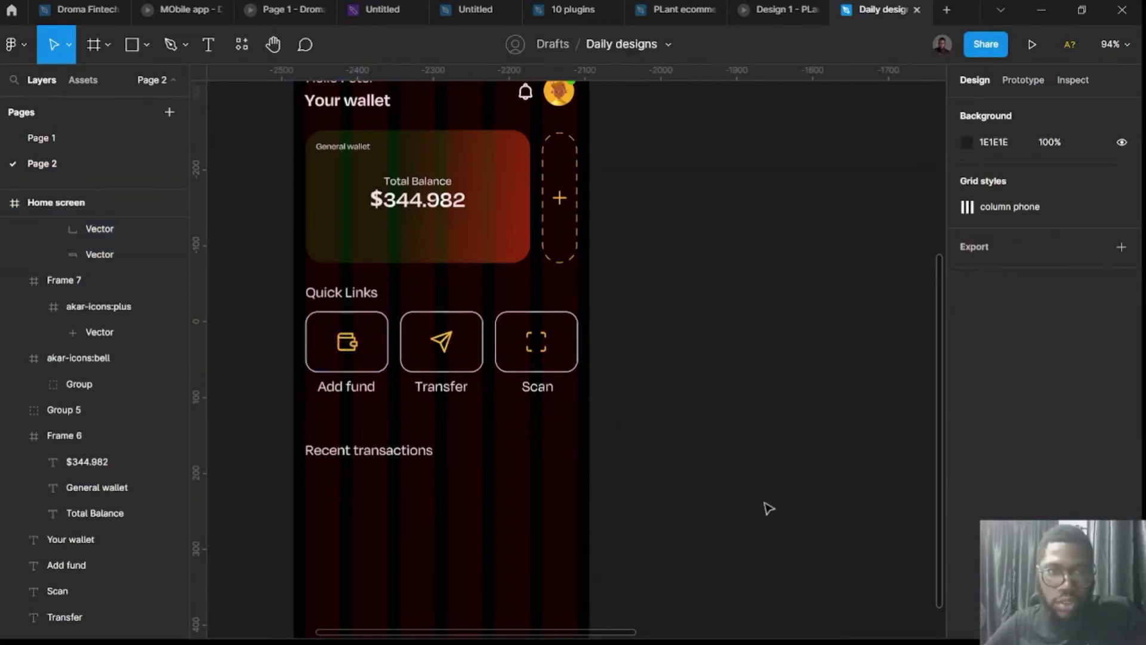
Hide the column layout grid on the Home screen frame.
scroll(762, 506, down, 5)
scroll(610, 444, up, 3)
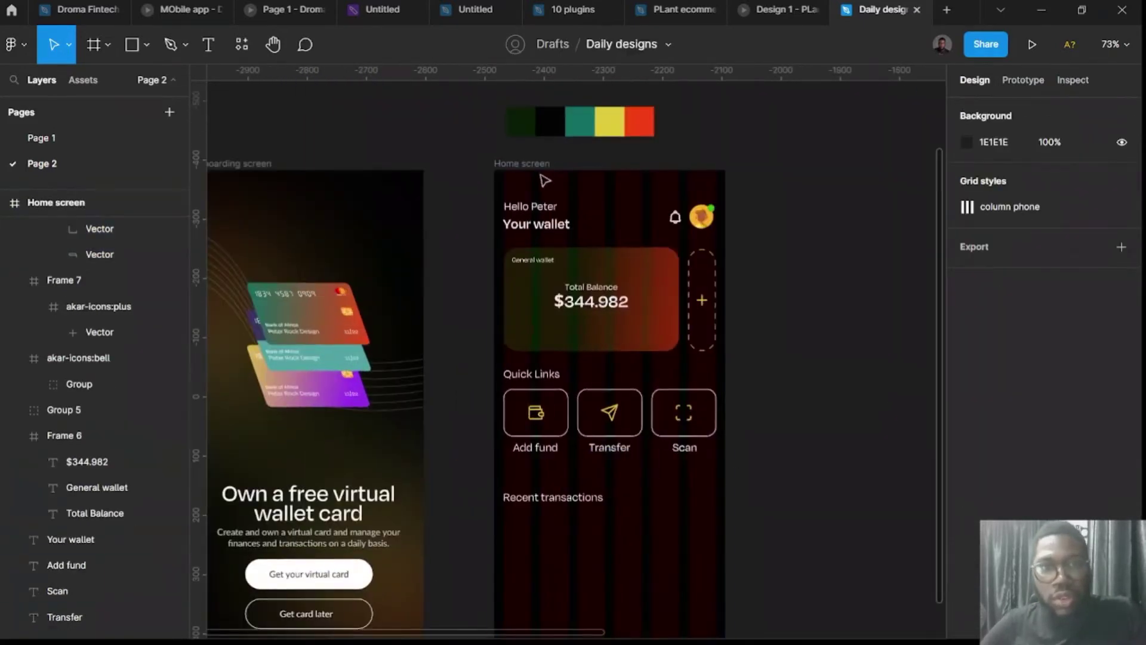
click(537, 166)
click(1096, 357)
Nudge the Add fund card slightly to the right.
scroll(714, 496, down, 4)
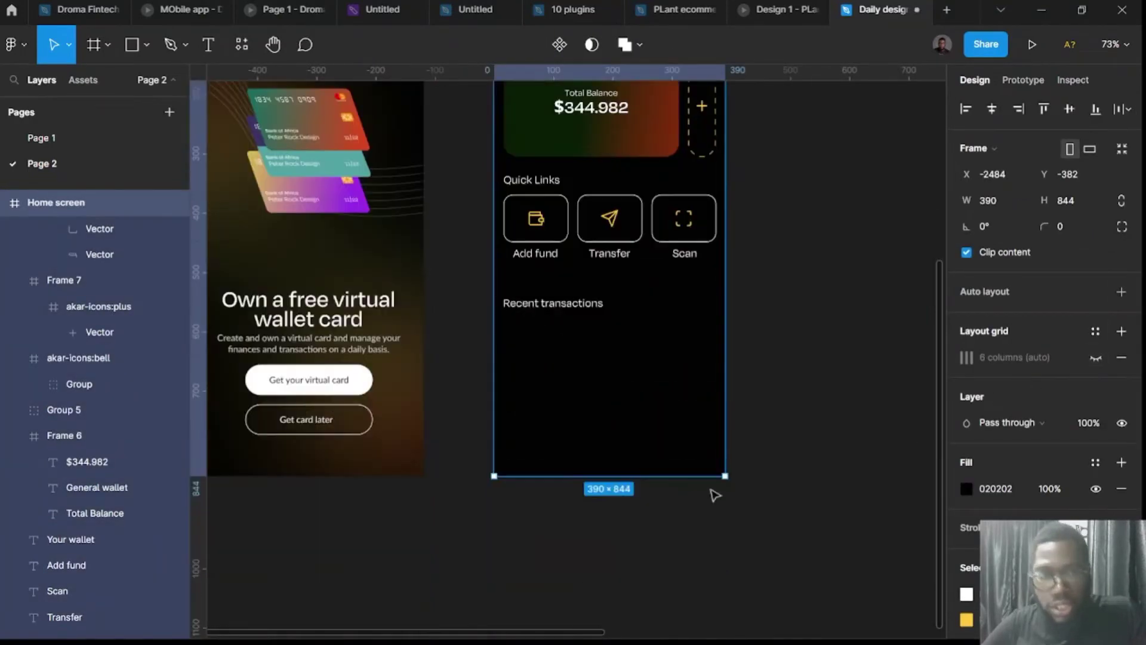
scroll(546, 285, up, 4)
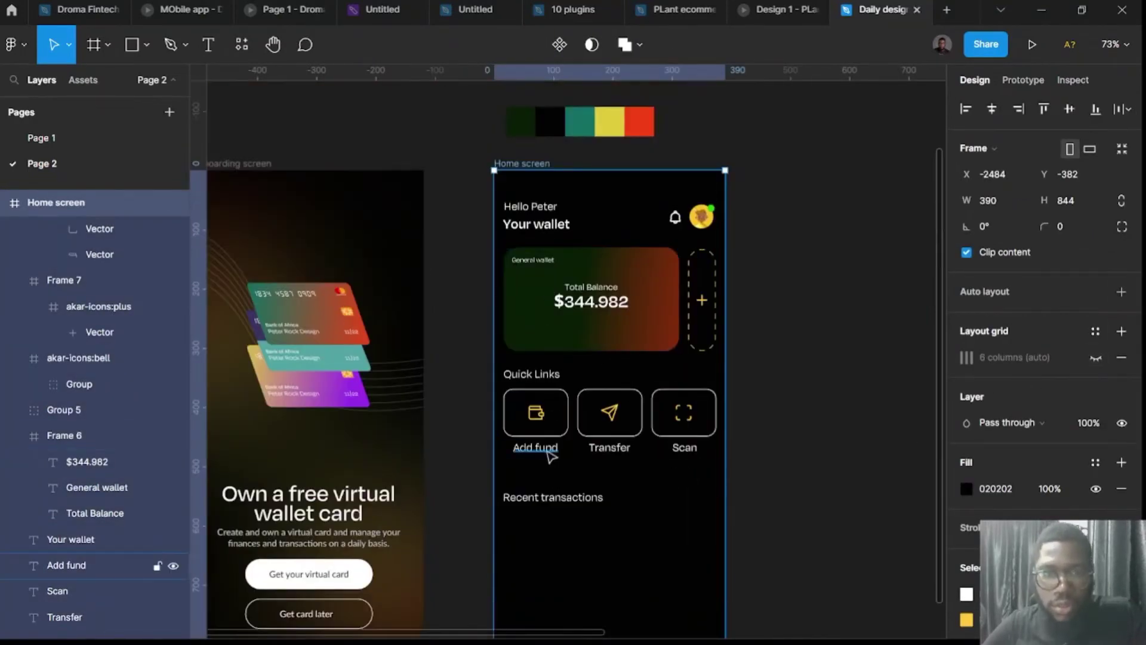
scroll(543, 454, up, 5)
click(547, 388)
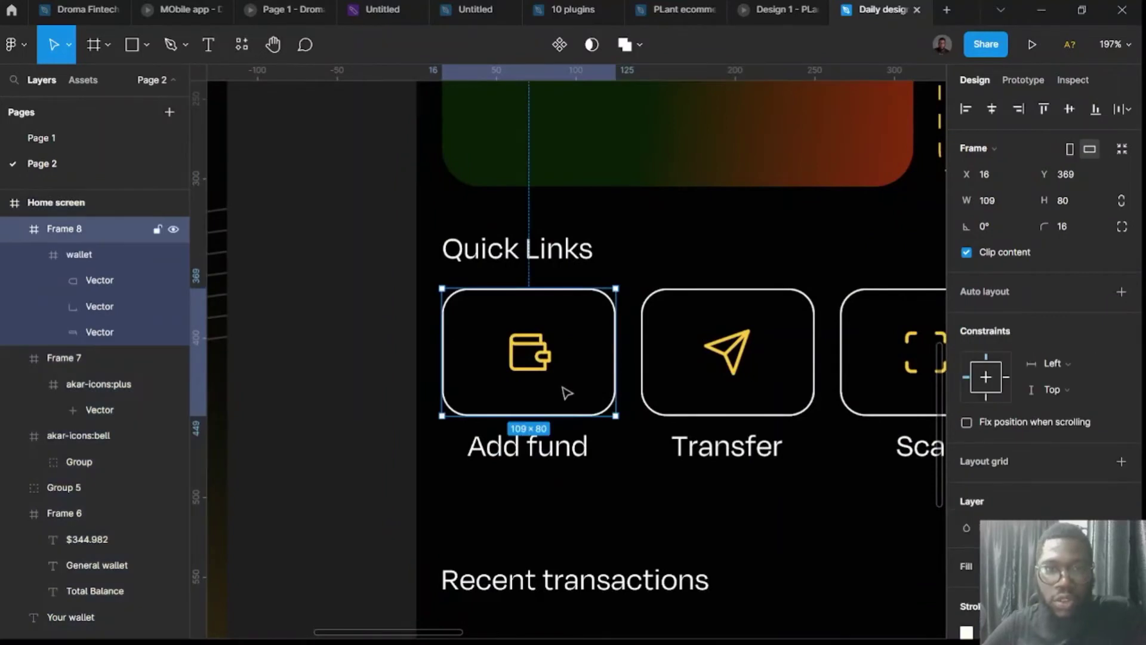
mouse_move(566, 392)
mouse_down()
mouse_move(583, 381)
mouse_move(595, 400)
mouse_move(578, 398)
mouse_up()
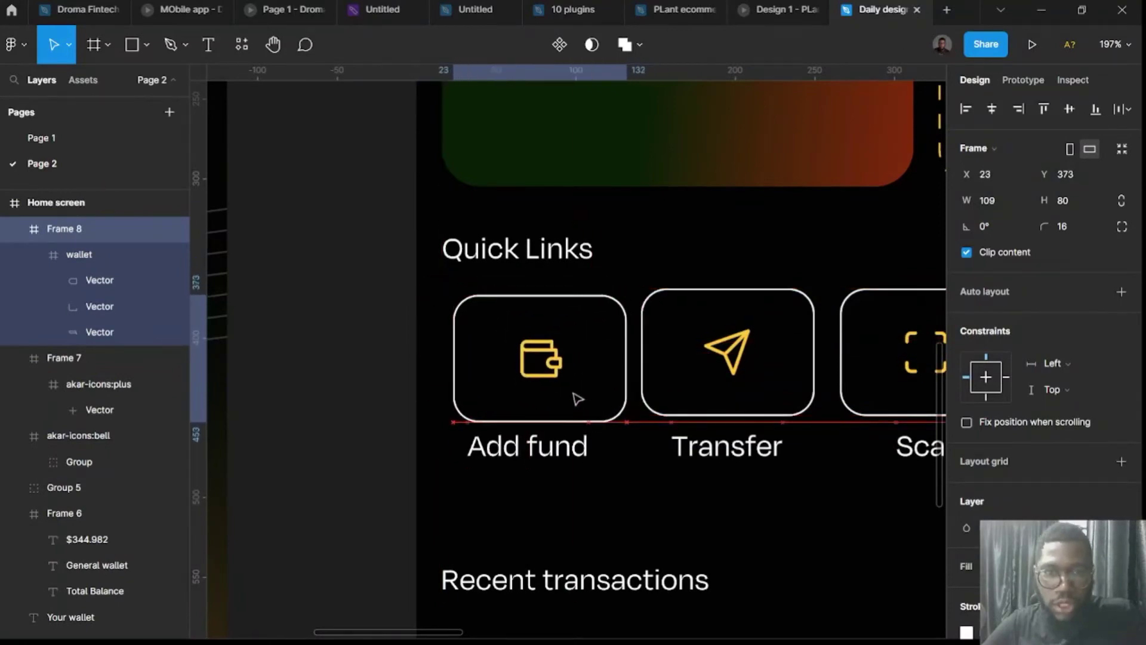
Wrap each quick-link card with its label in a centred vertical auto layout.
shift+click(582, 456)
key(shift+a)
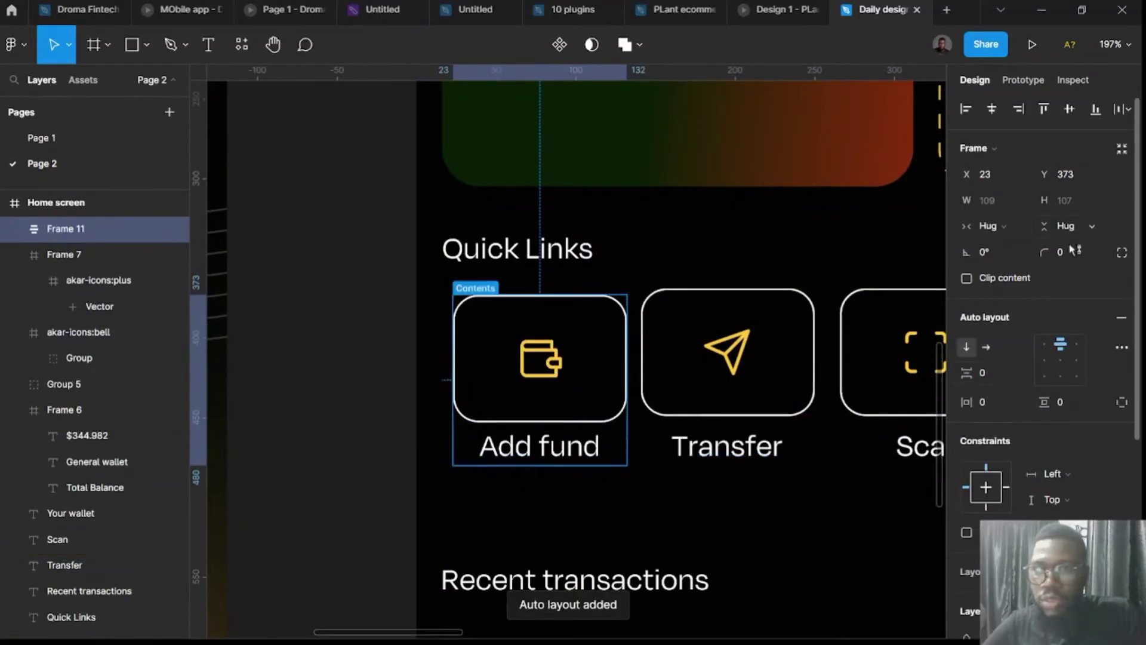
click(1060, 359)
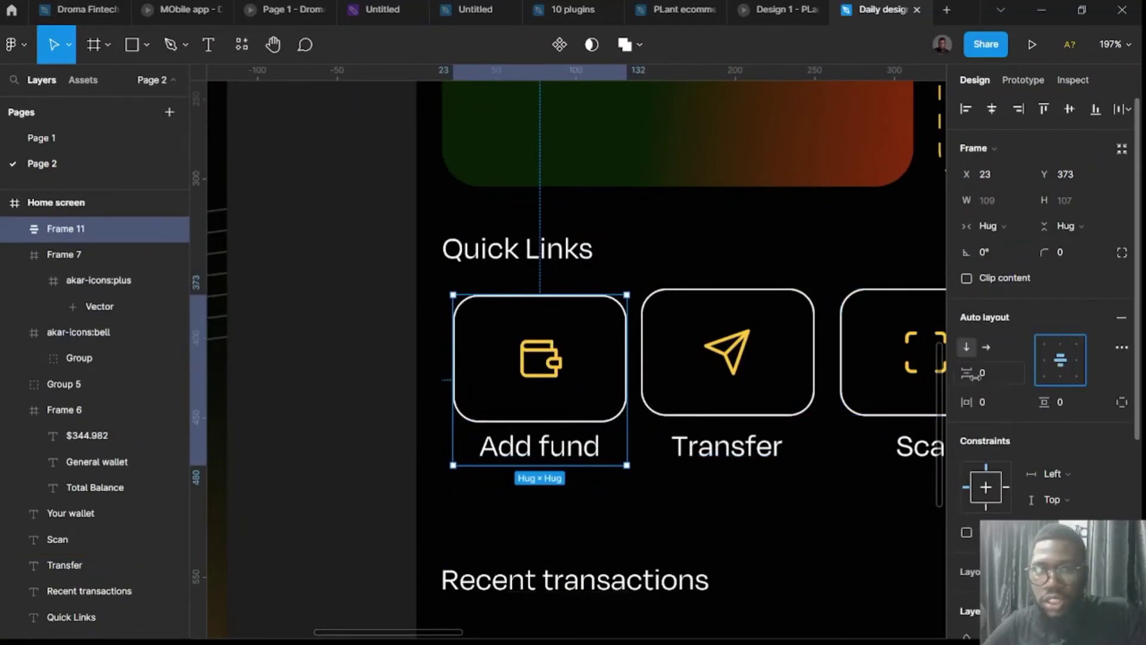
click(733, 367)
shift+click(745, 453)
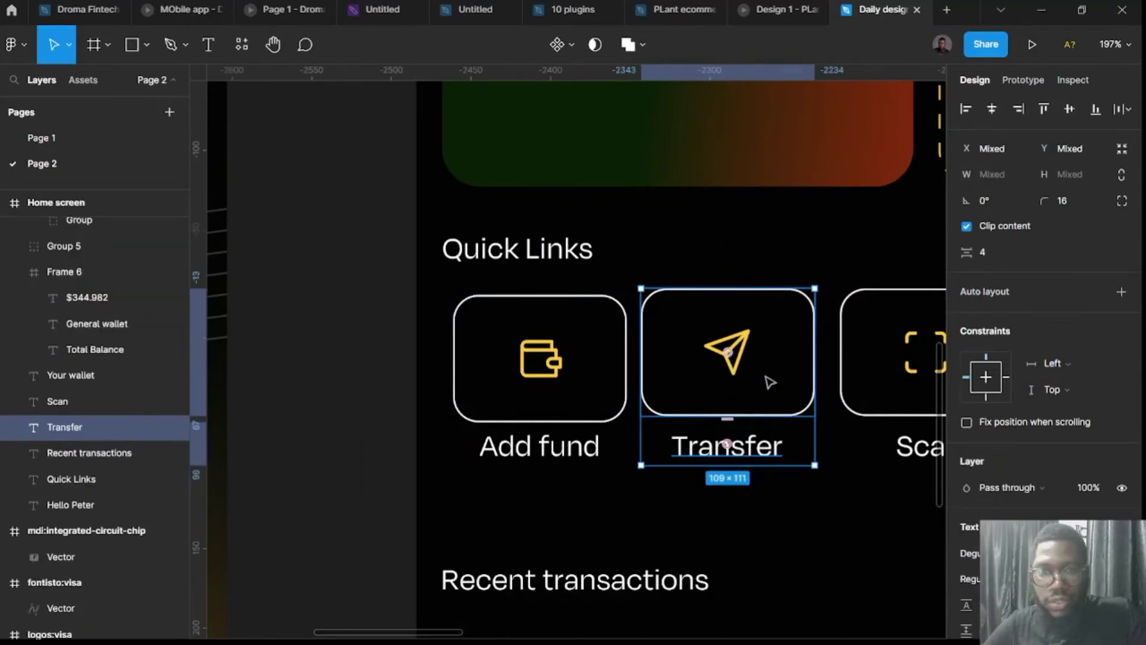
key(shift+a)
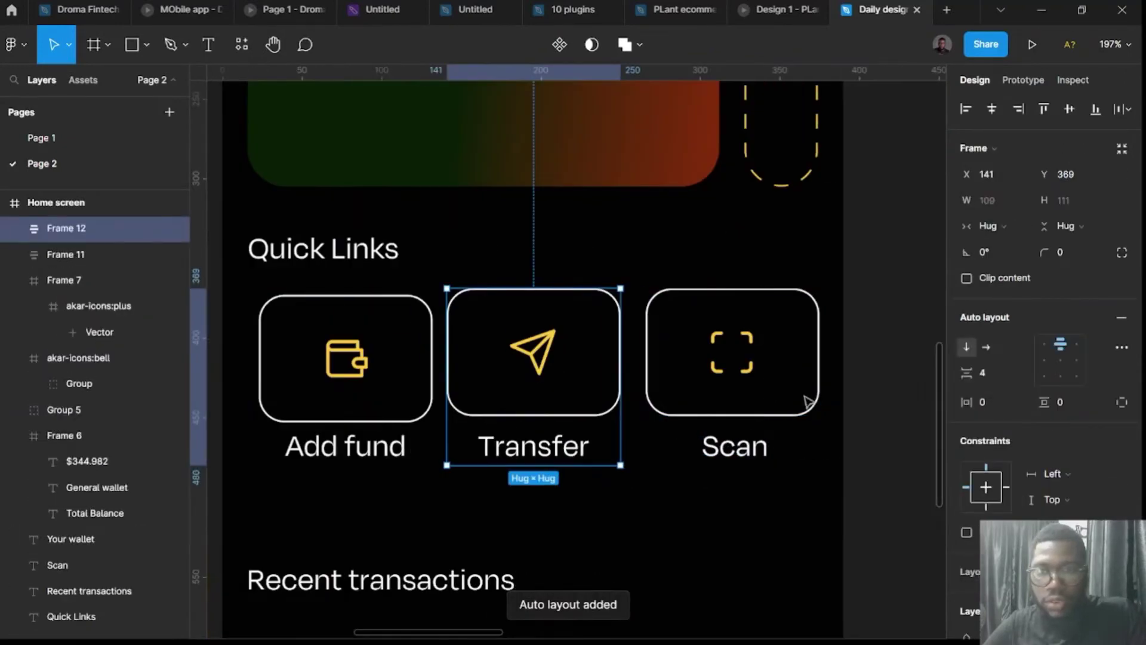
scroll(800, 418, right, 3)
click(770, 352)
shift+click(749, 448)
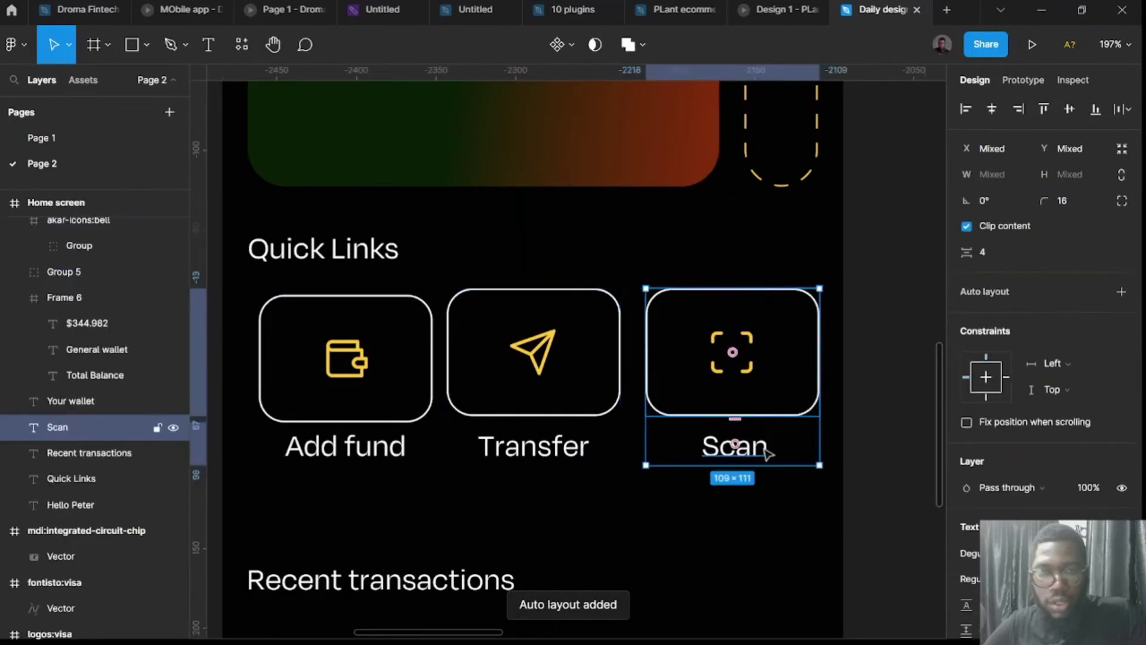
key(shift+a)
Combine the three card groups into one horizontal auto-layout row with 16 spacing, shifted slightly left.
click(397, 397)
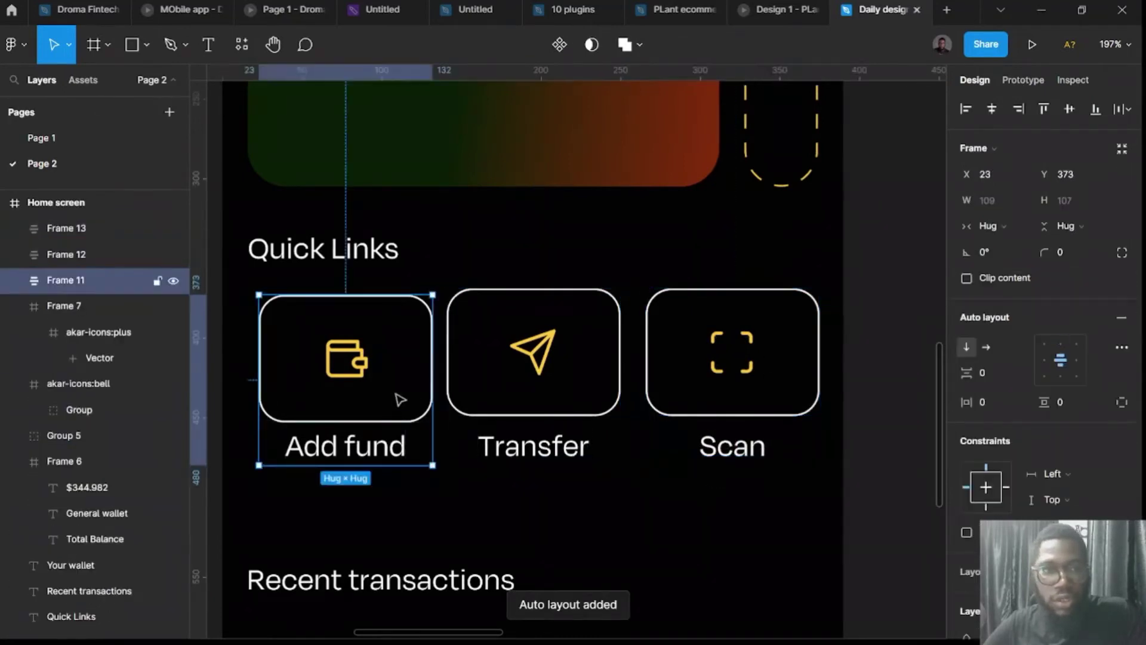
shift+click(546, 397)
shift+click(715, 394)
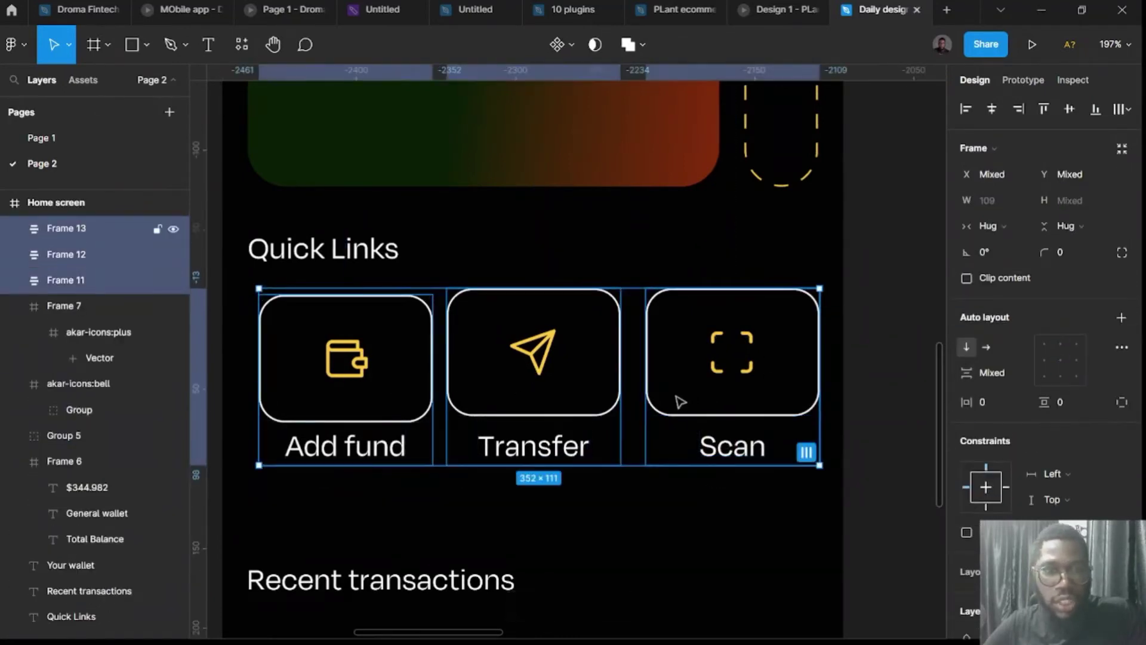
key(shift+a)
click(1001, 378)
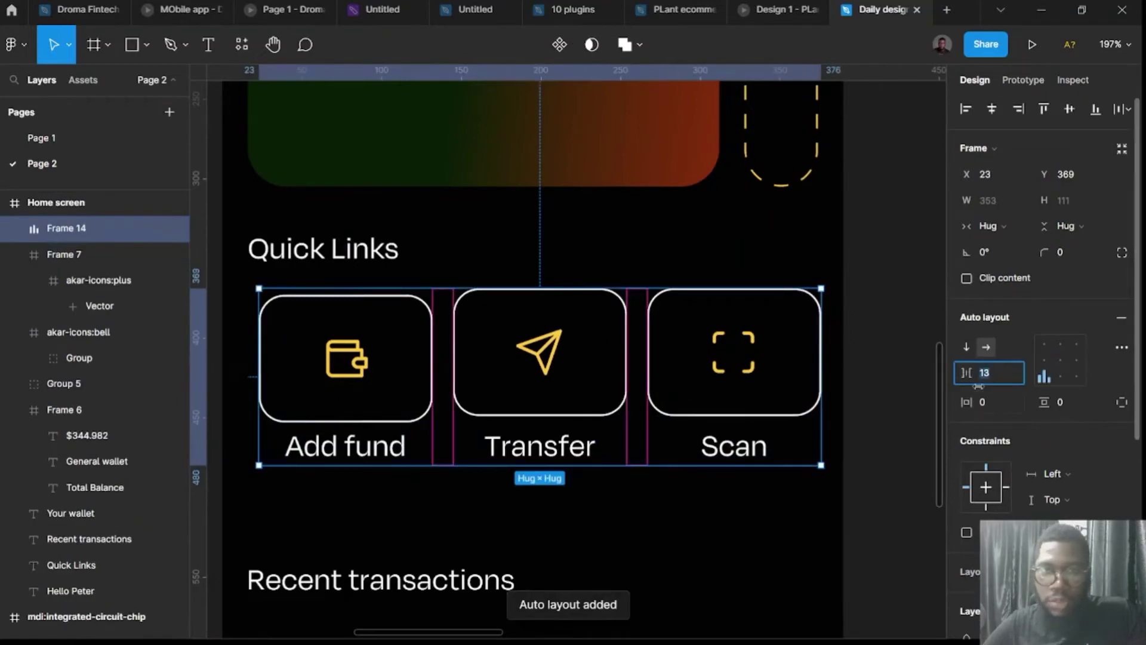
text(12)
key(Return)
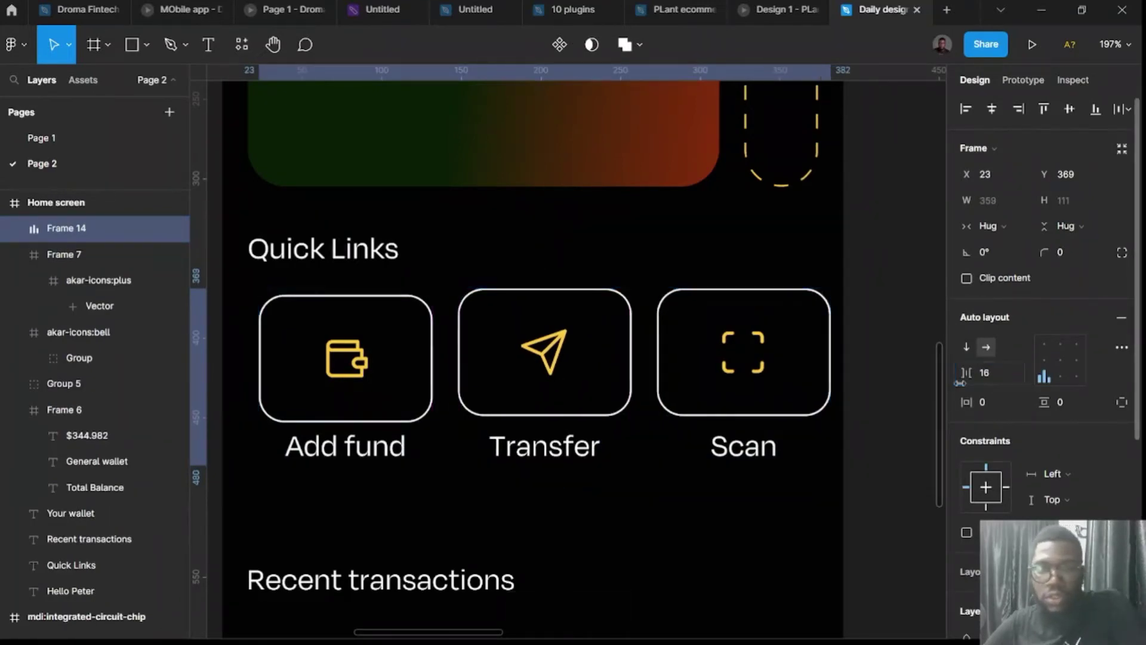
drag(636, 379, 632, 376)
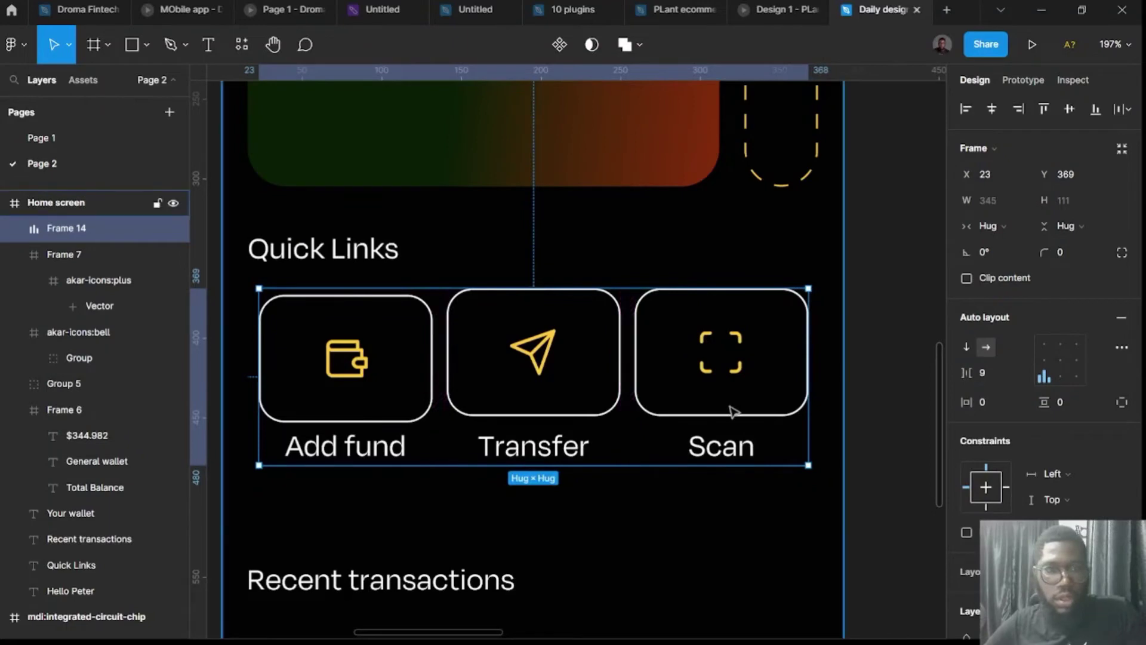
key(ctrl+z)
click(907, 399)
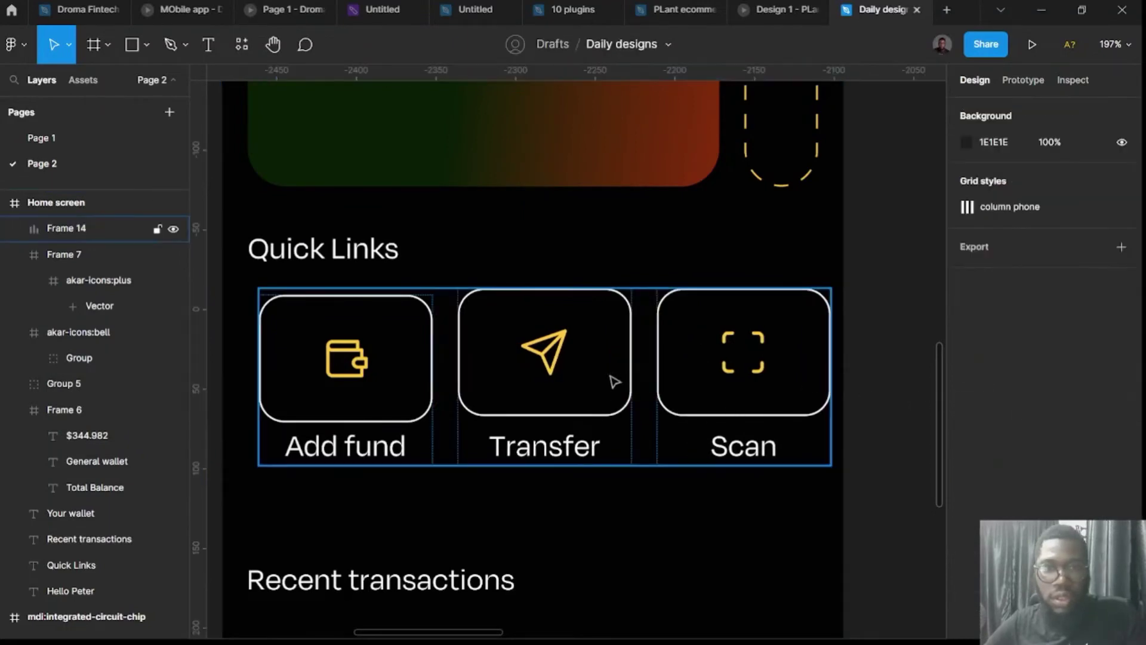
drag(615, 381, 574, 399)
Set the Quick Links row's auto-layout alignment to top-centre.
scroll(644, 450, down, 5)
scroll(635, 411, up, 3)
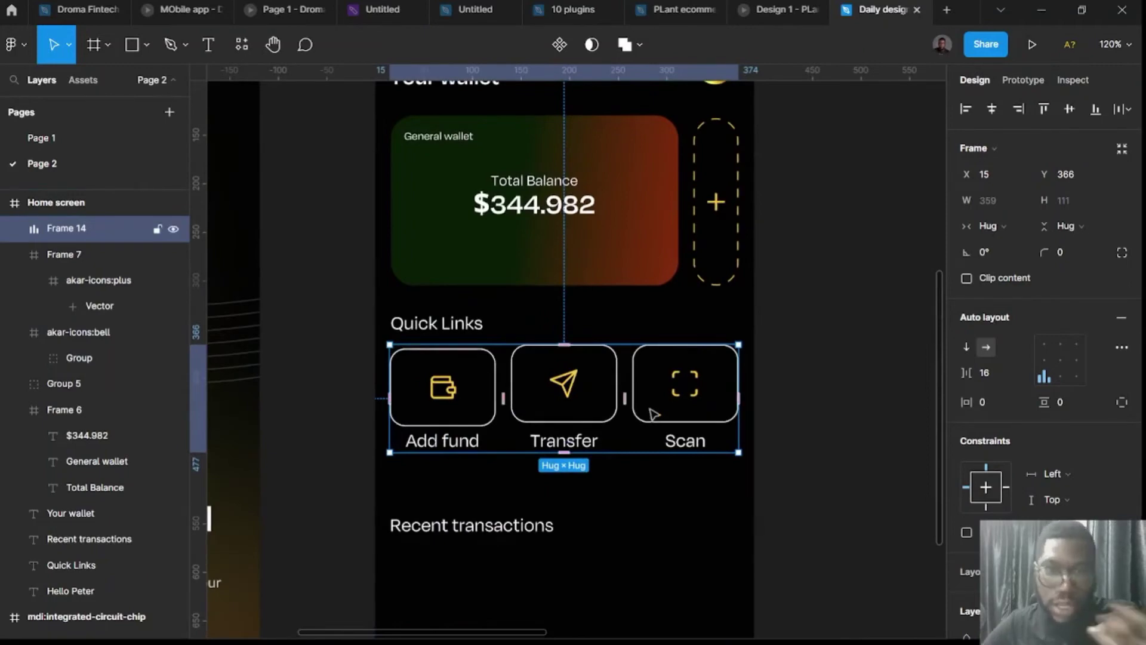
mouse_move(631, 397)
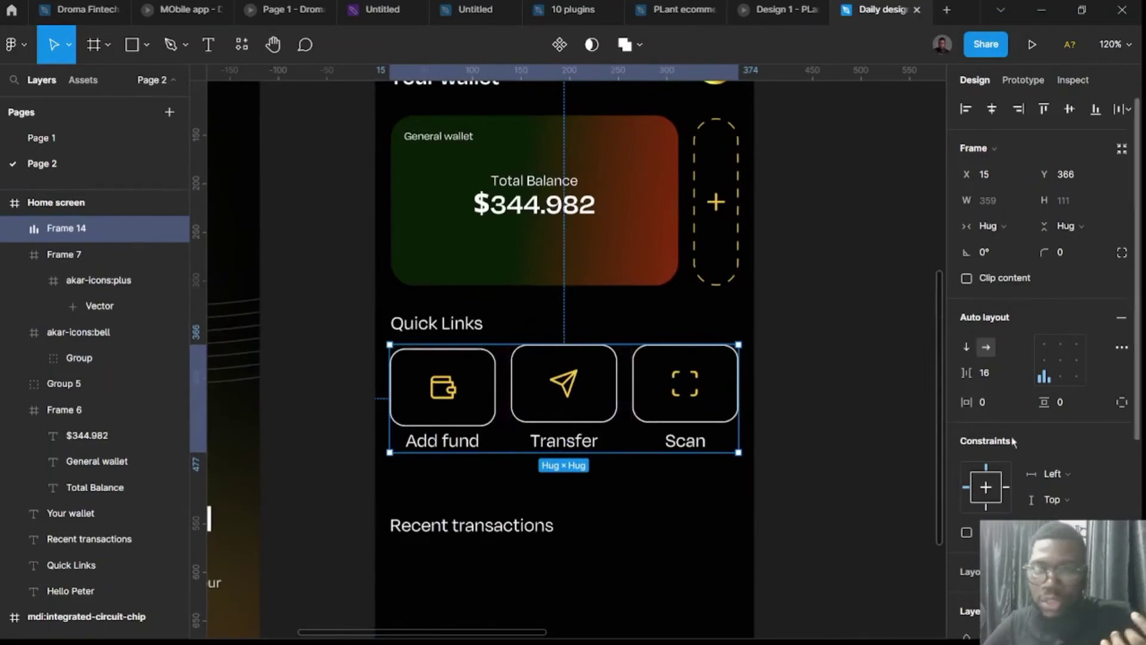
click(1058, 346)
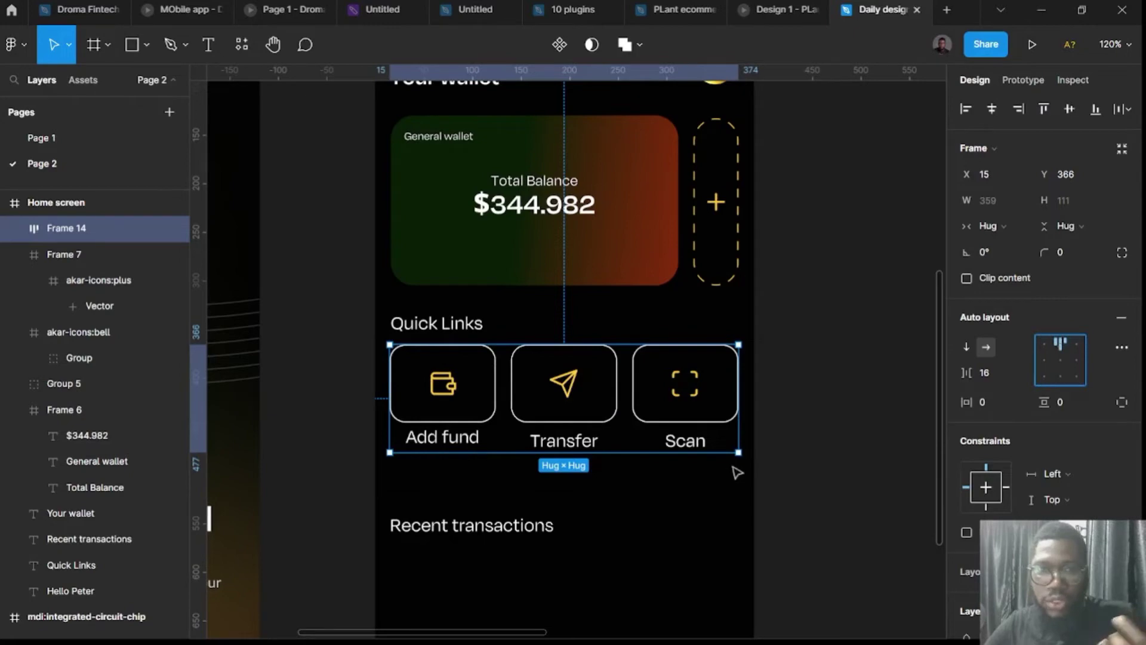
Set the Add fund card's item spacing to 4 px.
click(561, 441)
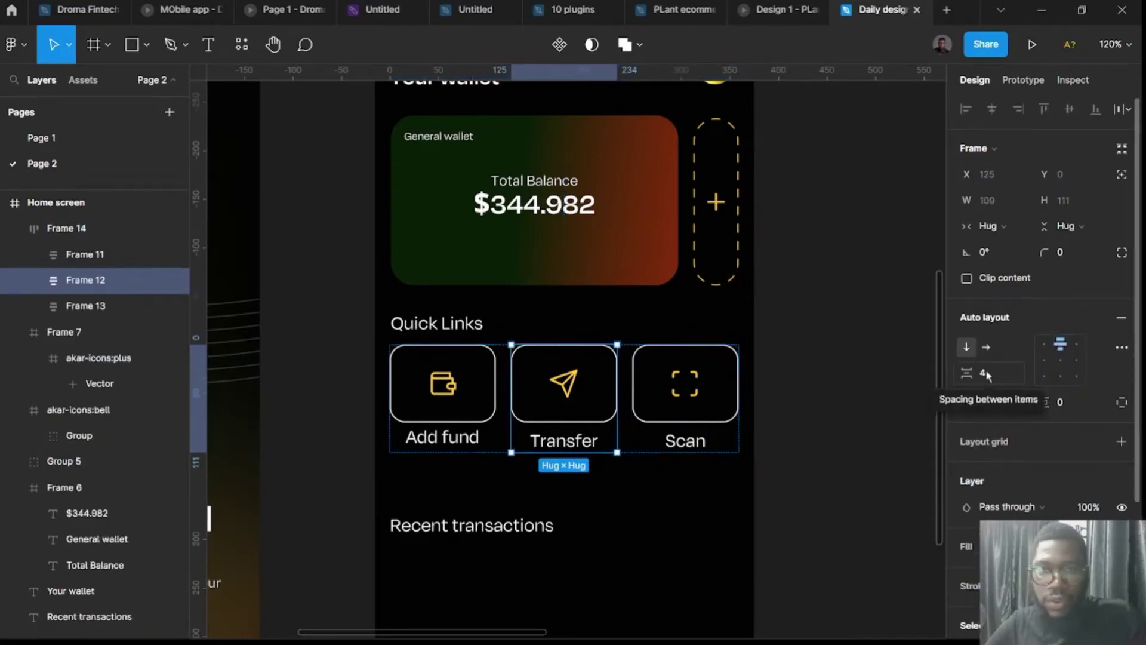
click(442, 422)
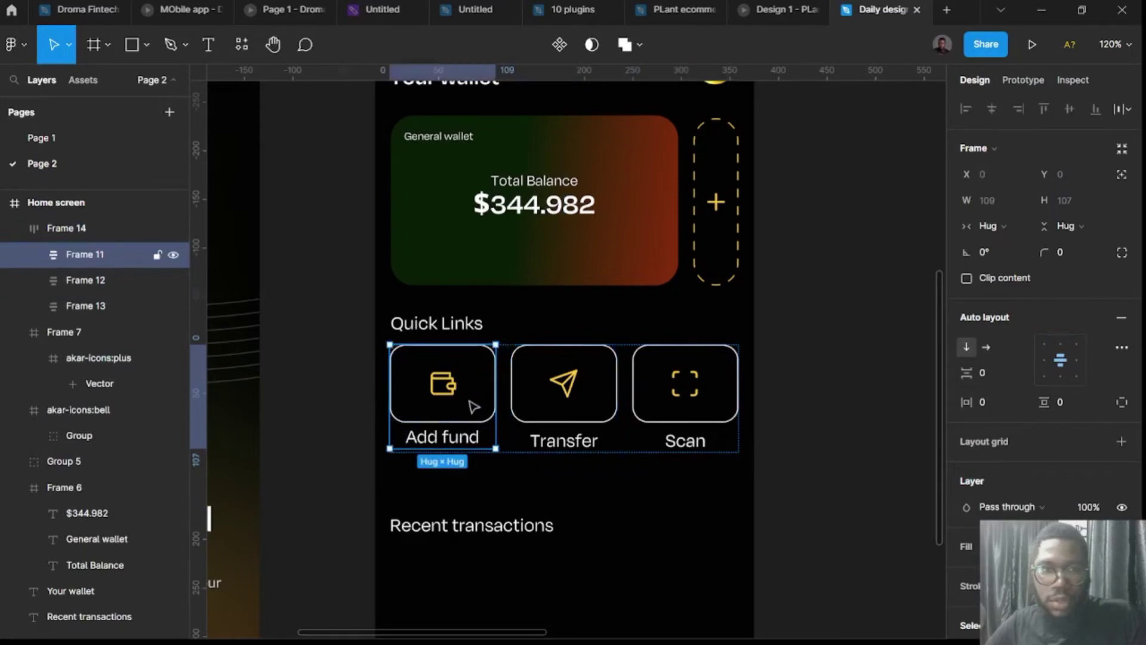
click(990, 375)
text(4)
key(Return)
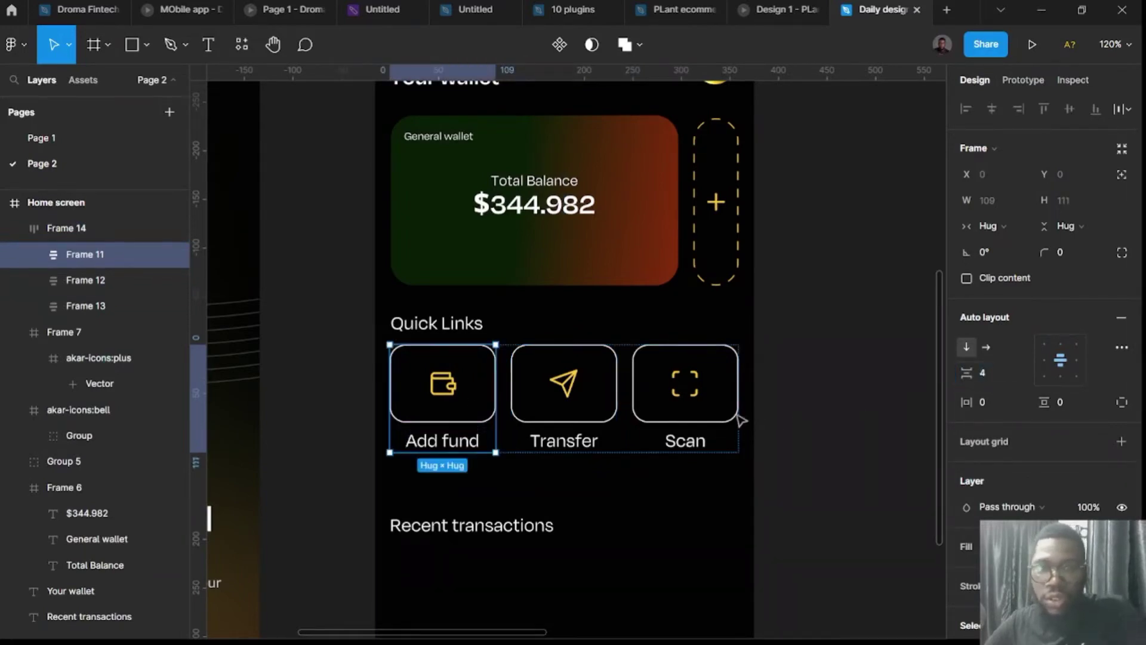
click(731, 411)
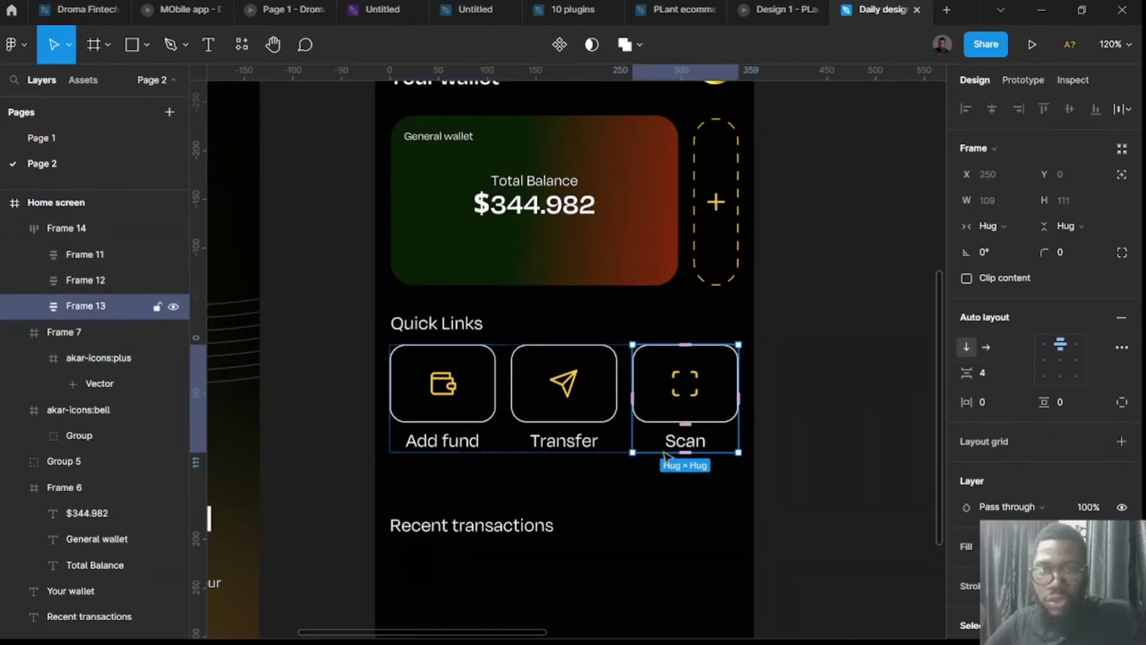
click(831, 429)
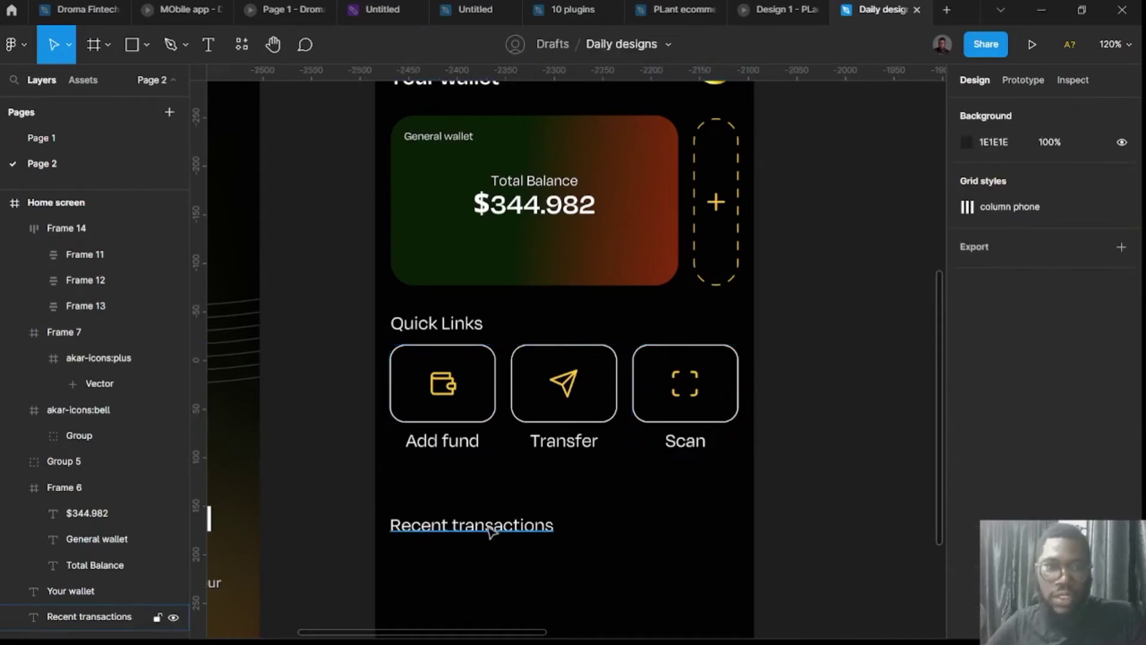
Nudge the card row up 2 px and move Recent transactions up to Y 499.
click(442, 343)
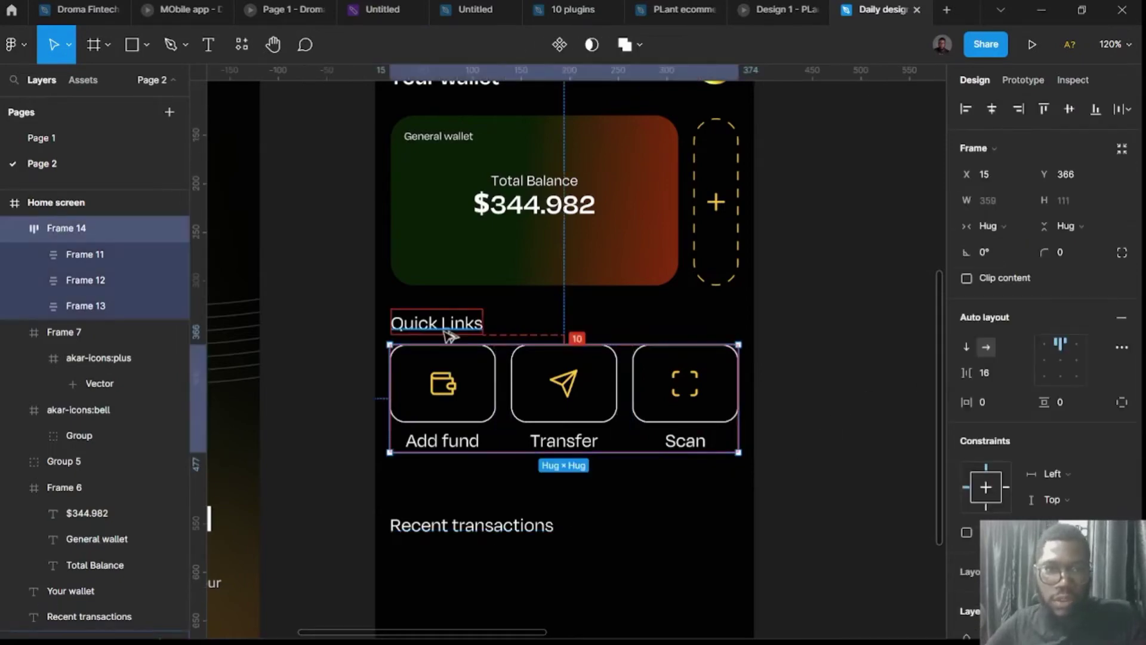
key(Up)
key(Up)
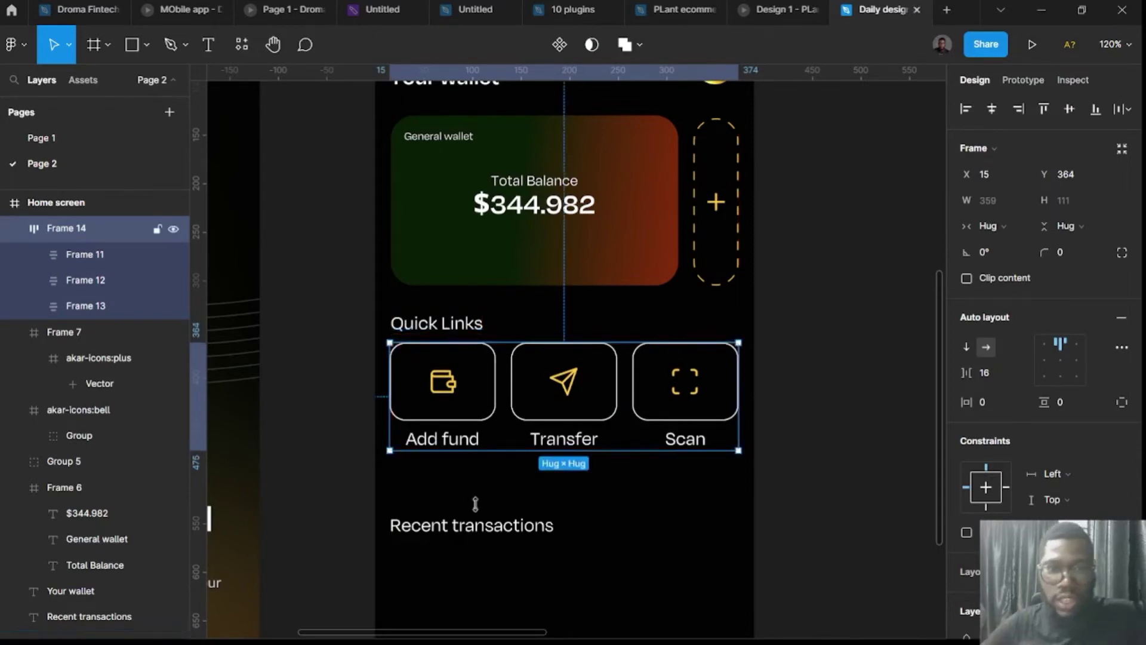
click(487, 531)
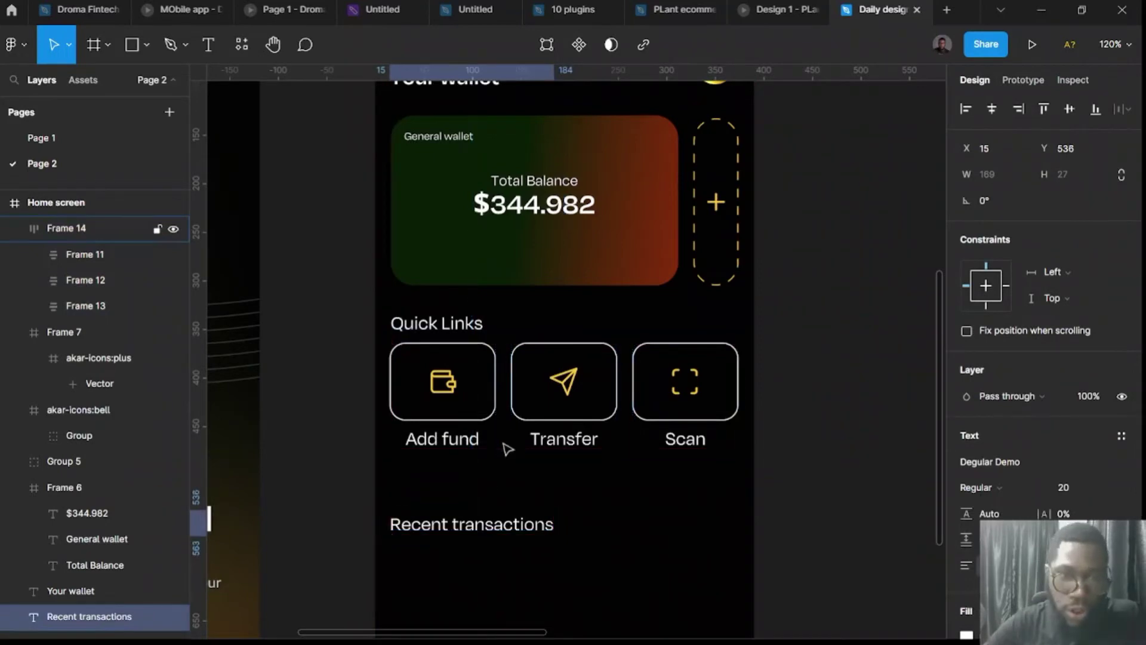
key(Up)
key(Up)
key(Up)
key(Up)
key(Up)
key(Up)
key(Up)
key(Up)
key(Up)
key(Up)
key(Up)
key(Up)
key(Up)
key(Up)
key(Up)
key(Up)
key(Up)
key(Up)
key(Up)
key(Up)
key(Up)
key(Up)
key(Up)
key(Up)
key(Up)
key(Up)
key(Up)
key(Up)
key(Up)
key(Up)
key(Up)
key(Up)
key(Up)
key(Up)
key(Up)
key(Up)
key(Up)
key(Up)
key(Up)
key(Up)
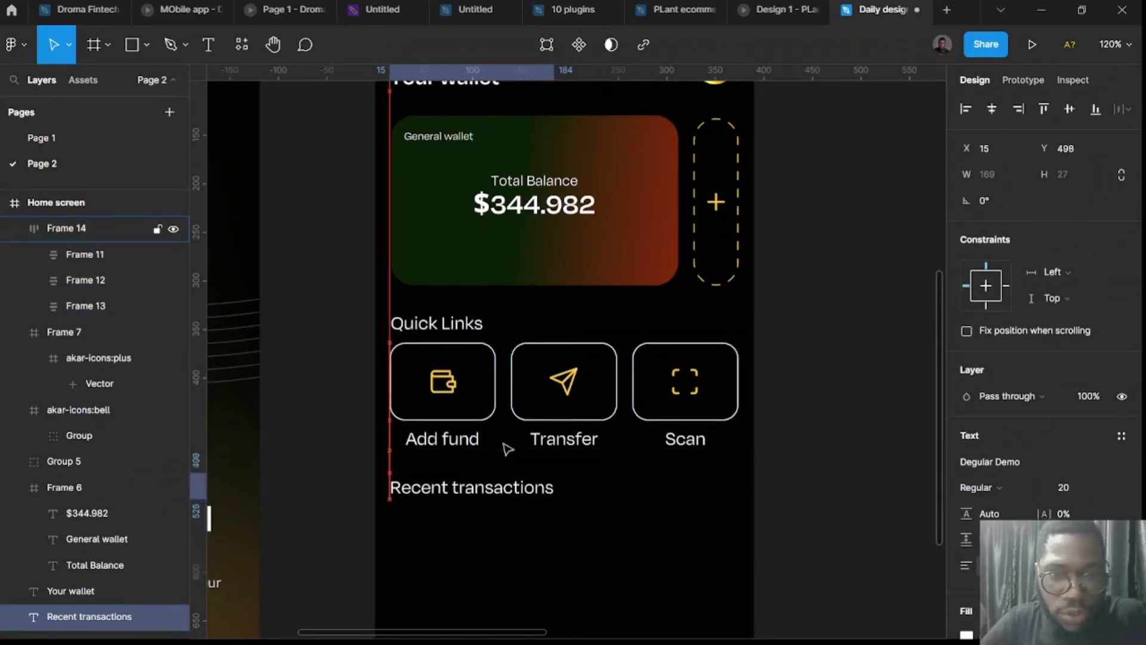
key(Down)
key(Down)
key(Down)
key(Down)
key(Down)
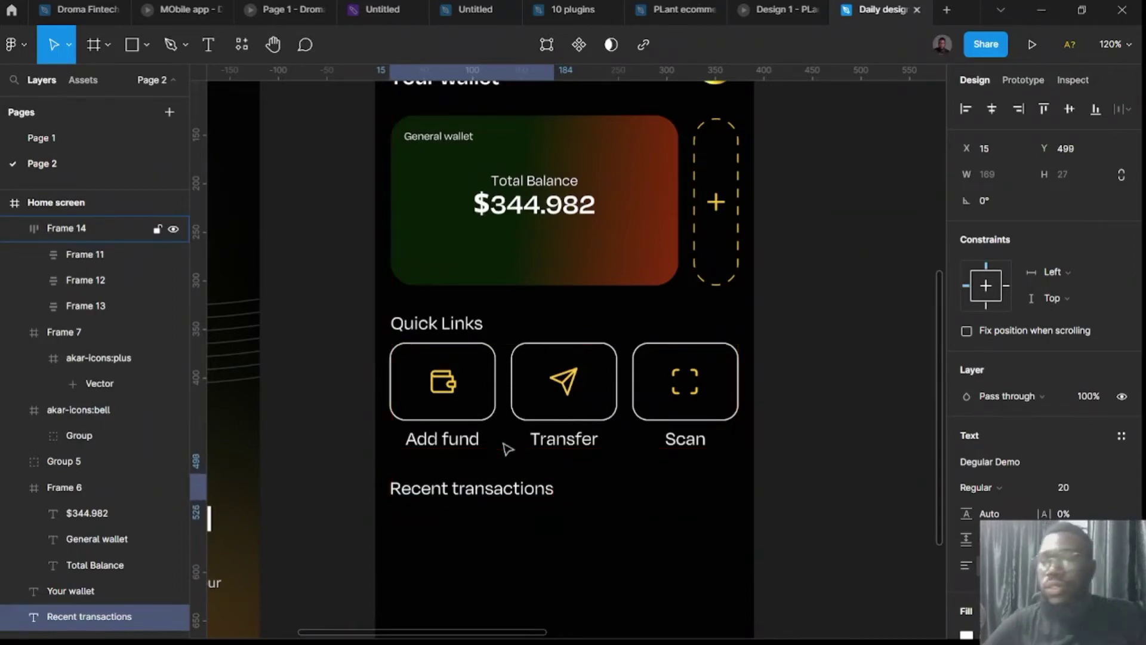
scroll(520, 479, down, 3)
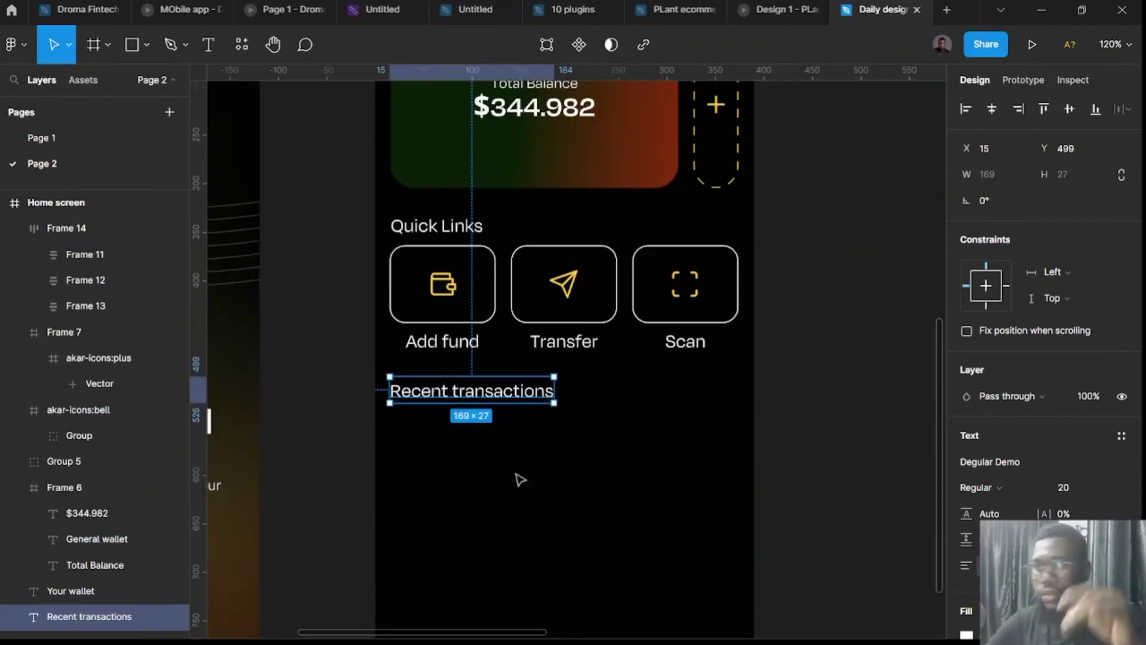
click(834, 468)
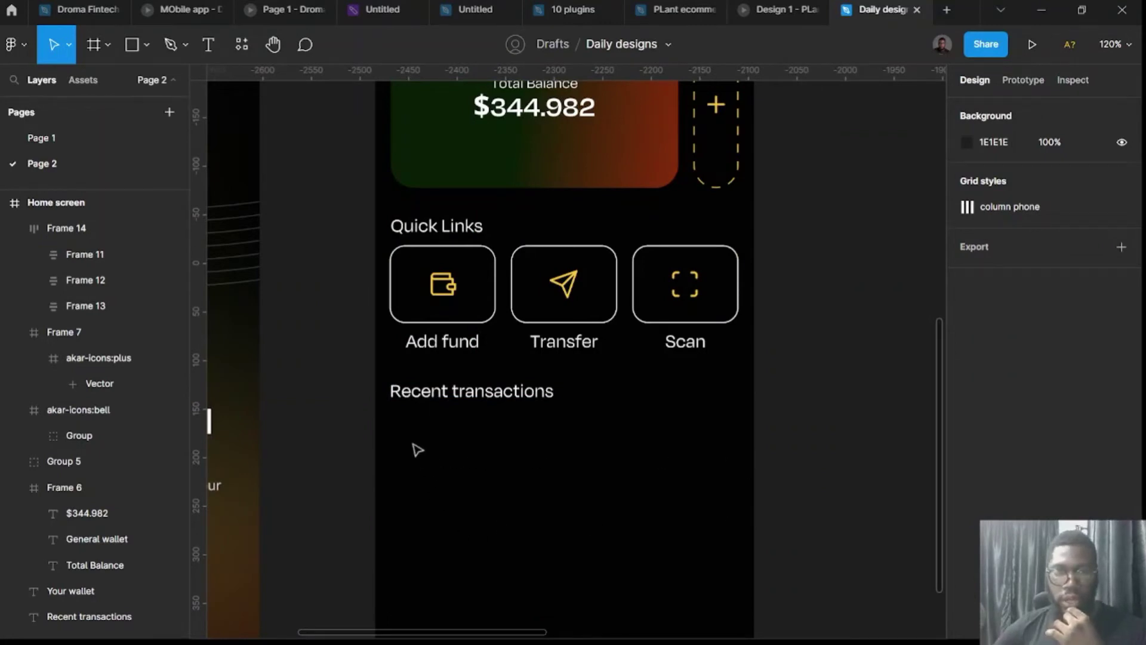
scroll(703, 506, down, 3)
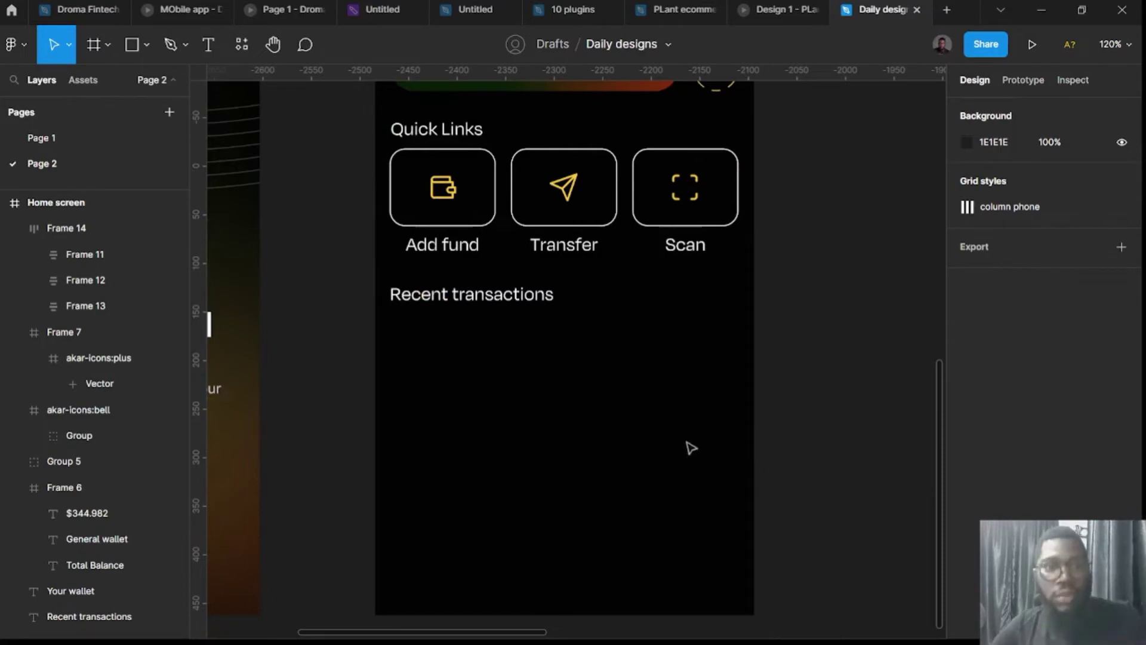
scroll(404, 262, up, 15)
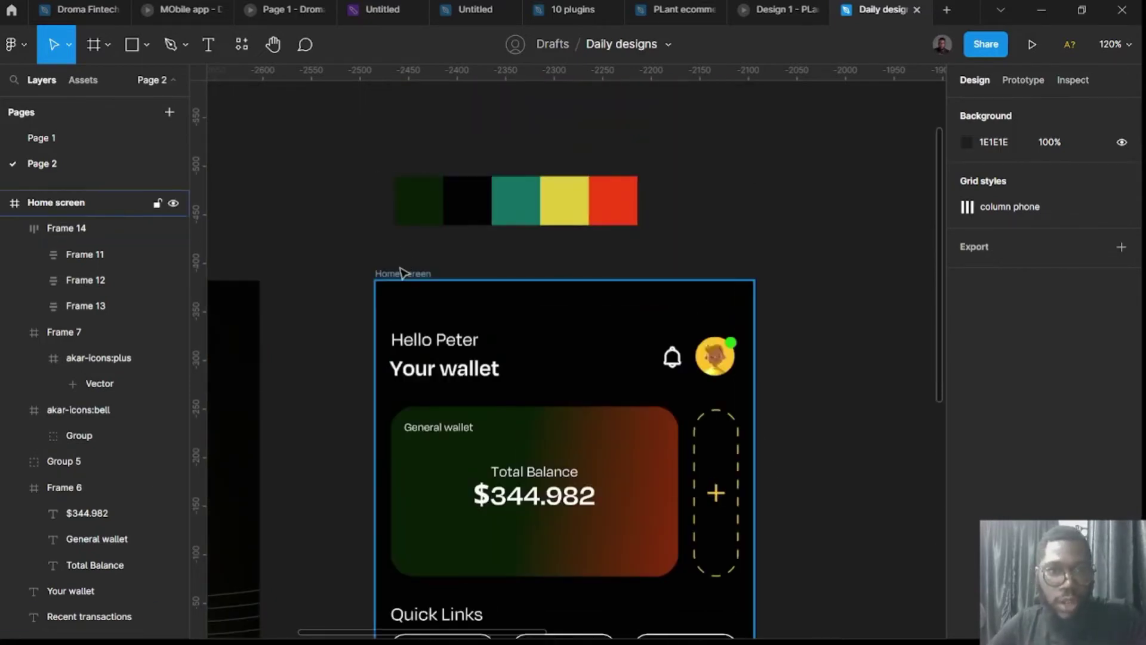
Show the Home screen frame's layout grid columns.
click(404, 272)
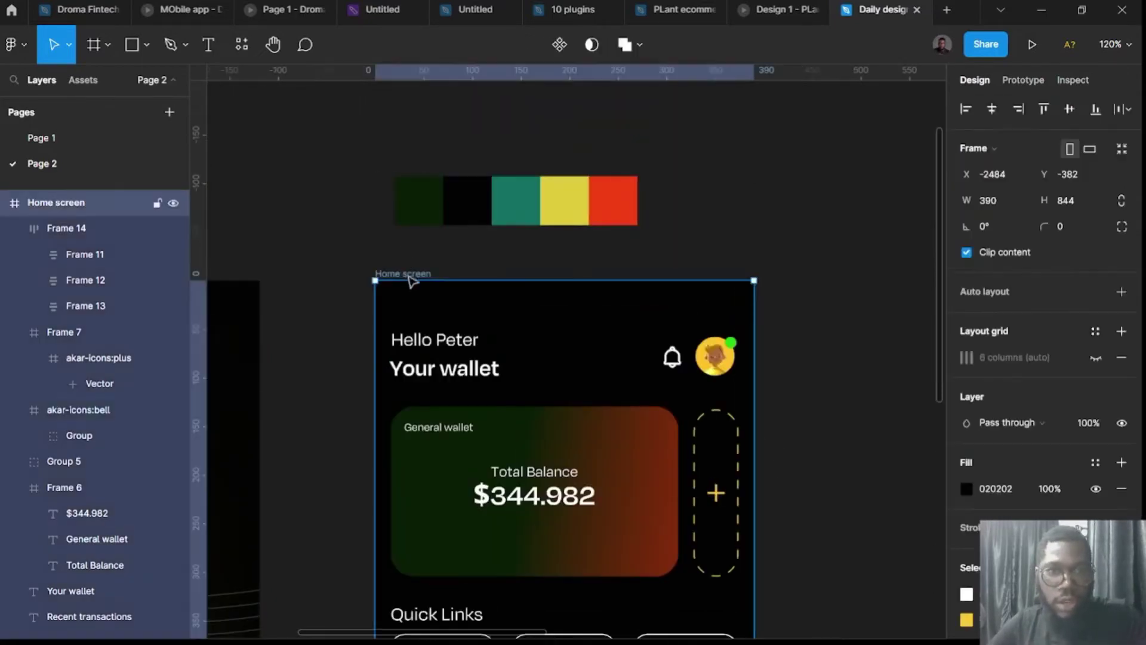
click(1096, 357)
scroll(819, 410, down, 12)
scroll(401, 461, up, 5)
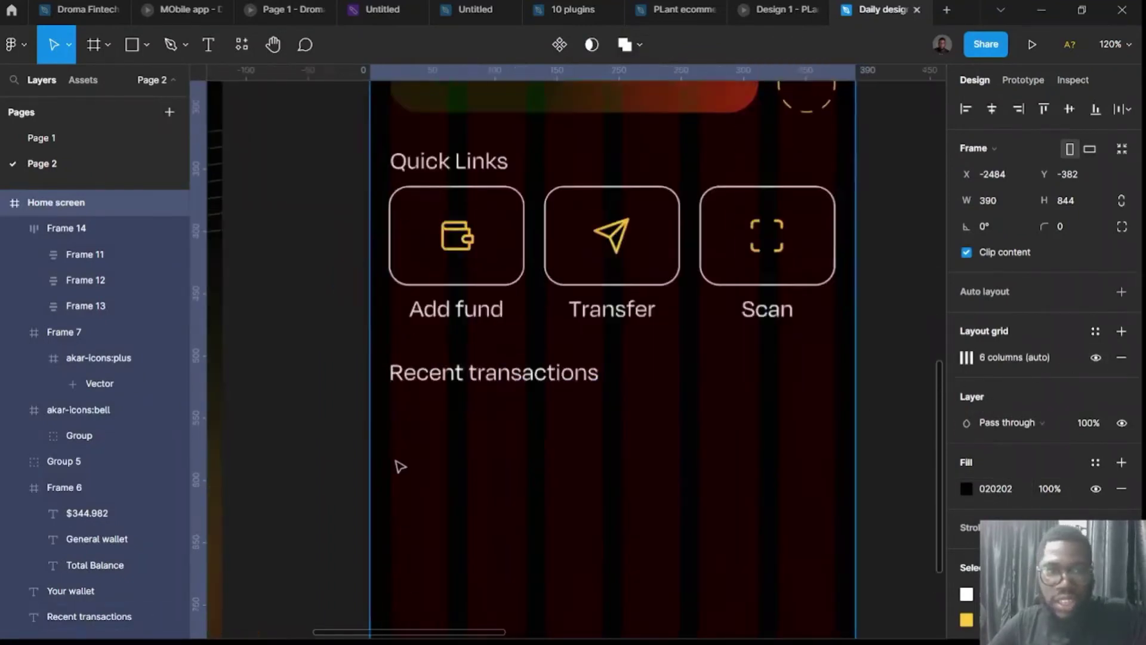
Draw a small box under Recent transactions, 50 tall with a white fill.
key(f)
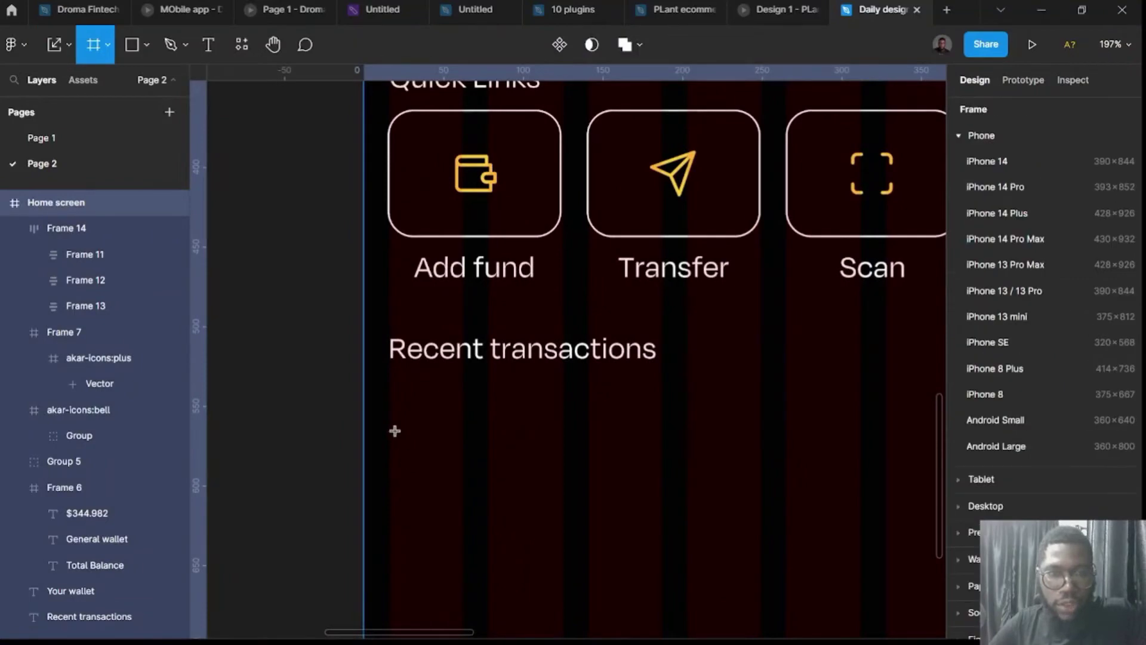
drag(390, 416, 488, 500)
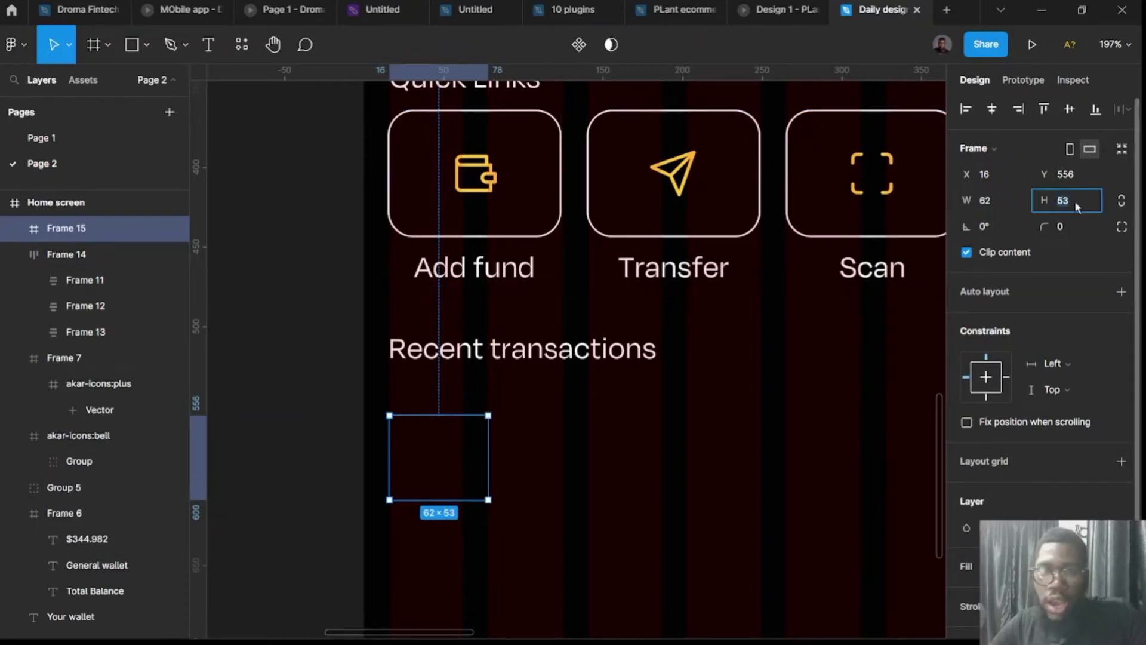
key(Return)
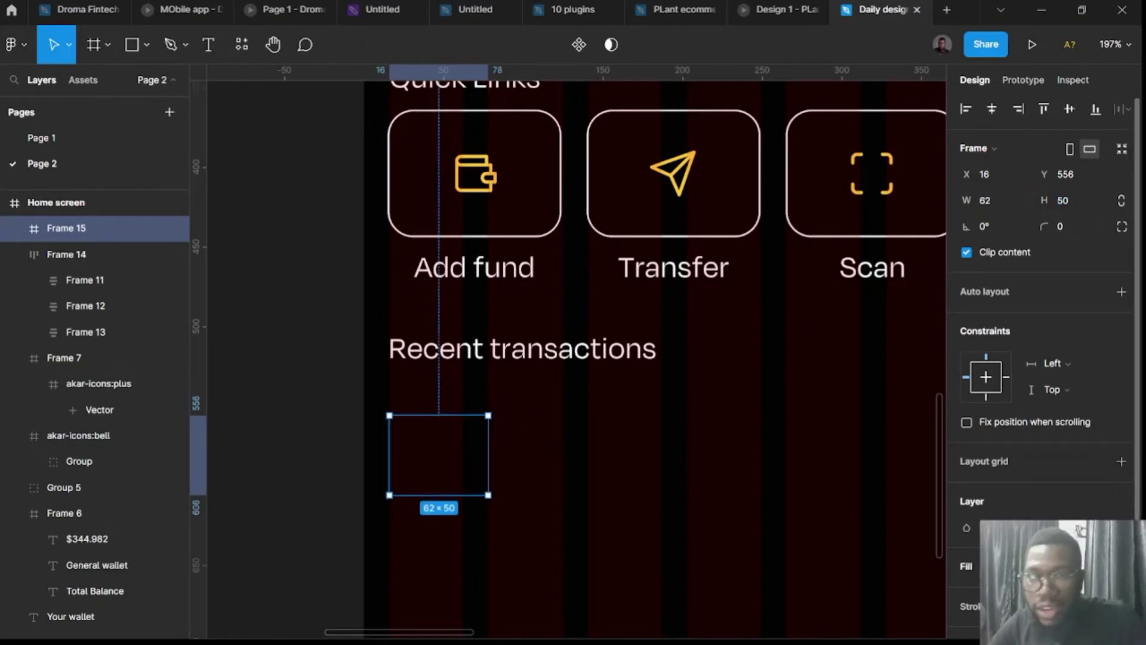
click(1121, 566)
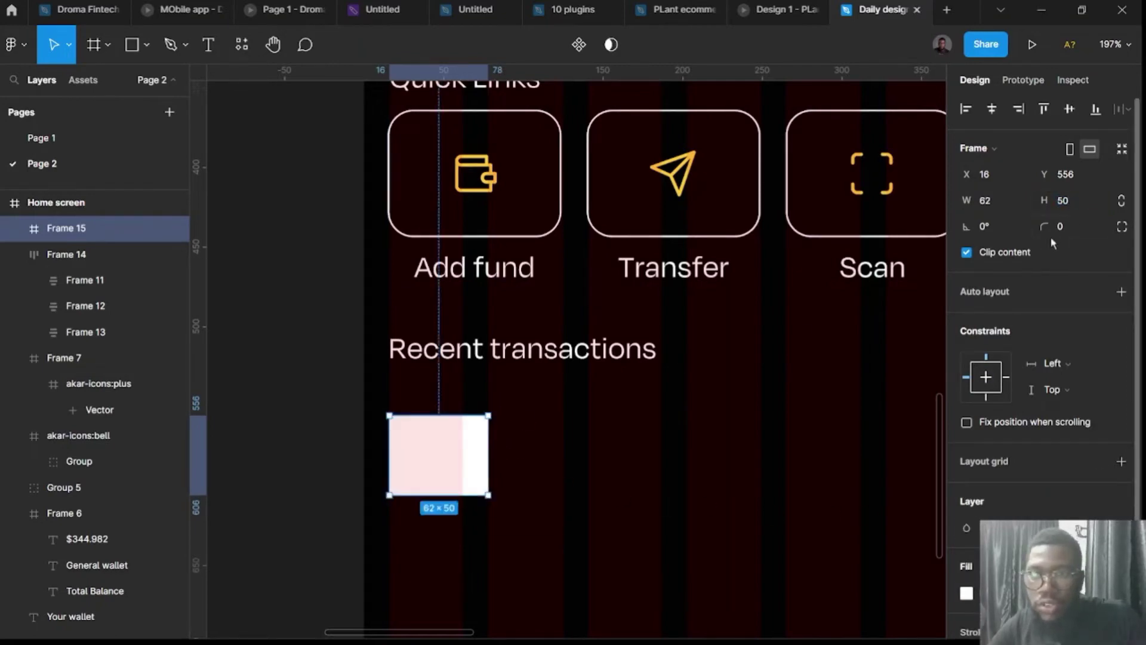
Round the box's corners, trying 24 and 16 before settling on radius 8.
click(1061, 230)
key(Return)
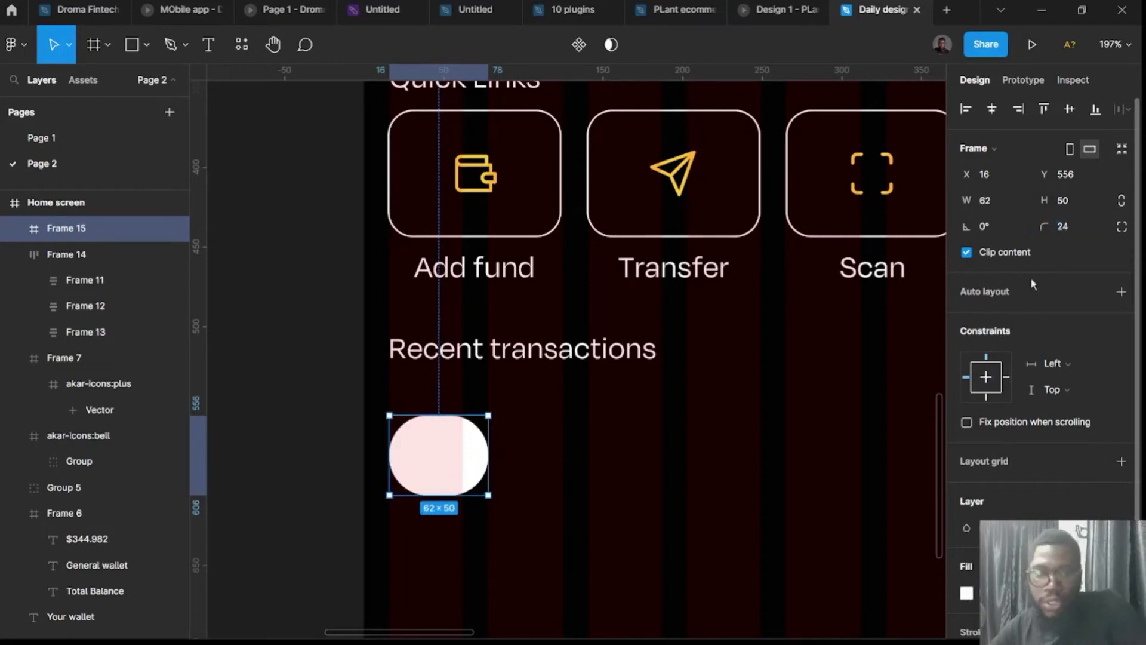
click(1061, 230)
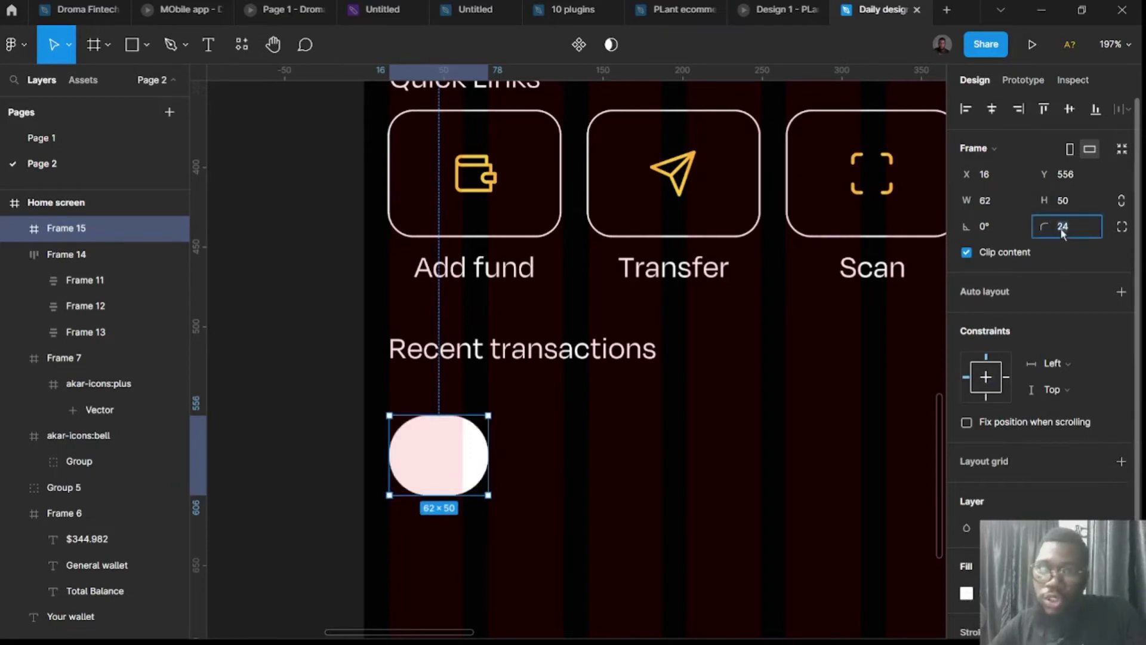
text(16)
key(Return)
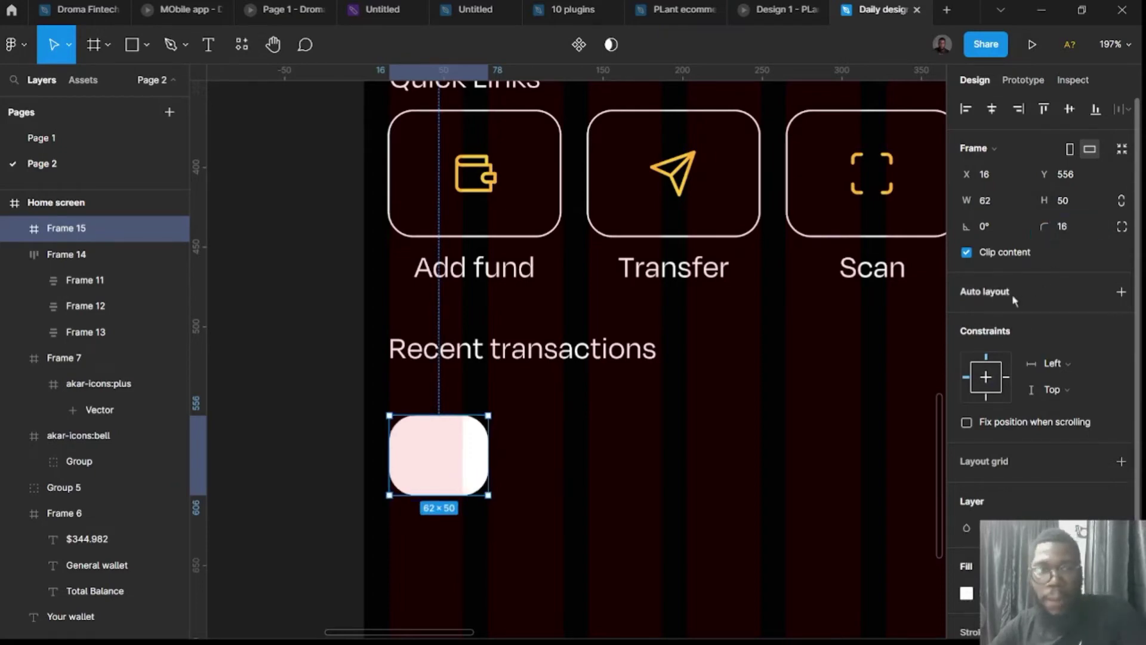
click(1061, 229)
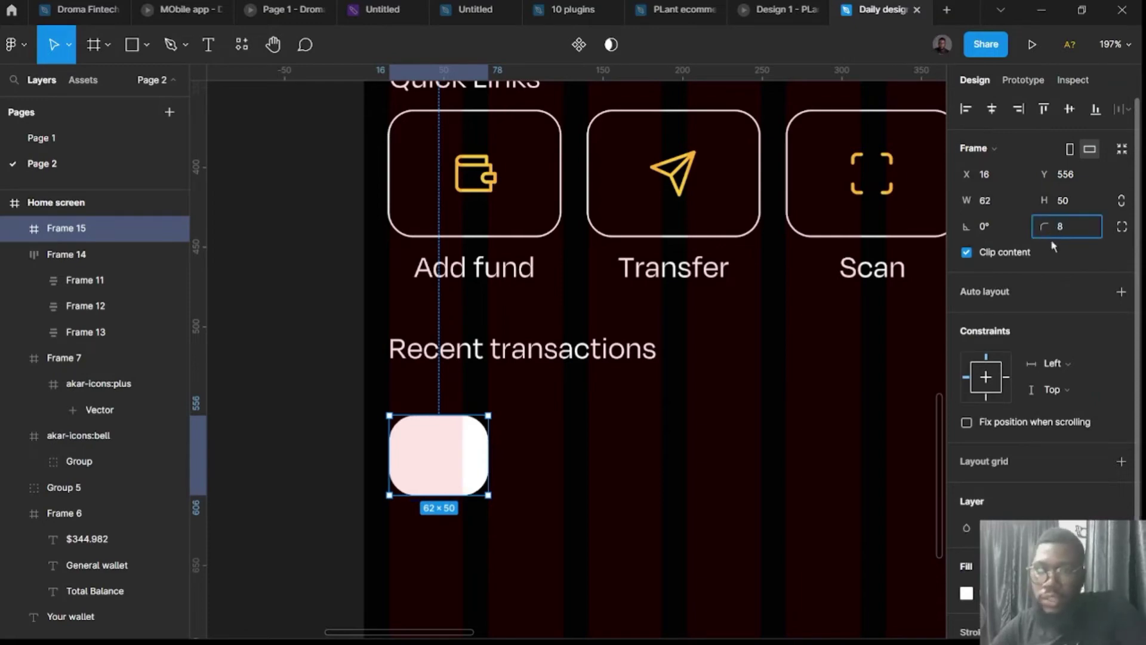
text(8)
key(Return)
Change the box's fill to black.
scroll(840, 407, right, 5)
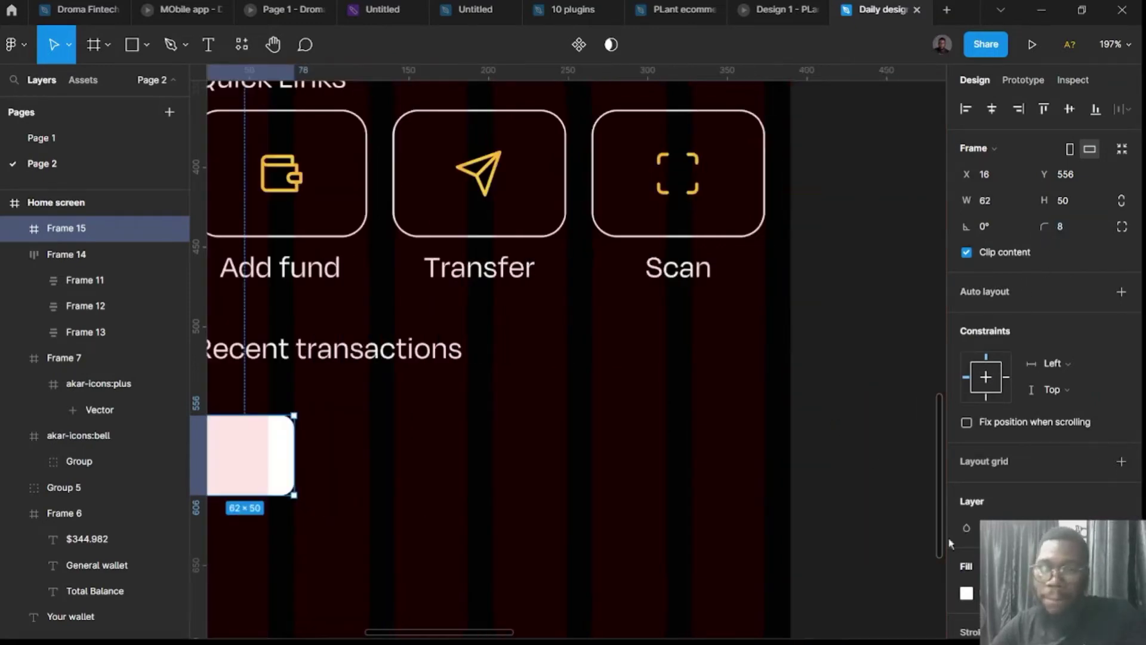
click(966, 593)
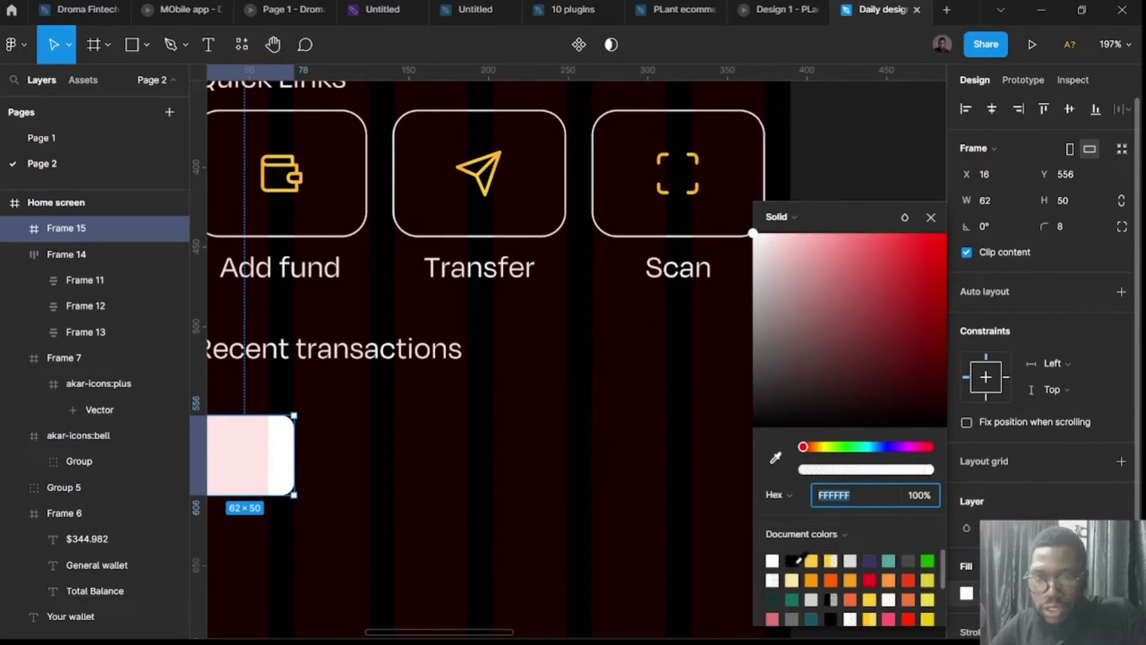
click(794, 560)
scroll(486, 513, left, 7)
Hide the Home screen's 6-column layout grid.
scroll(373, 366, up, 3)
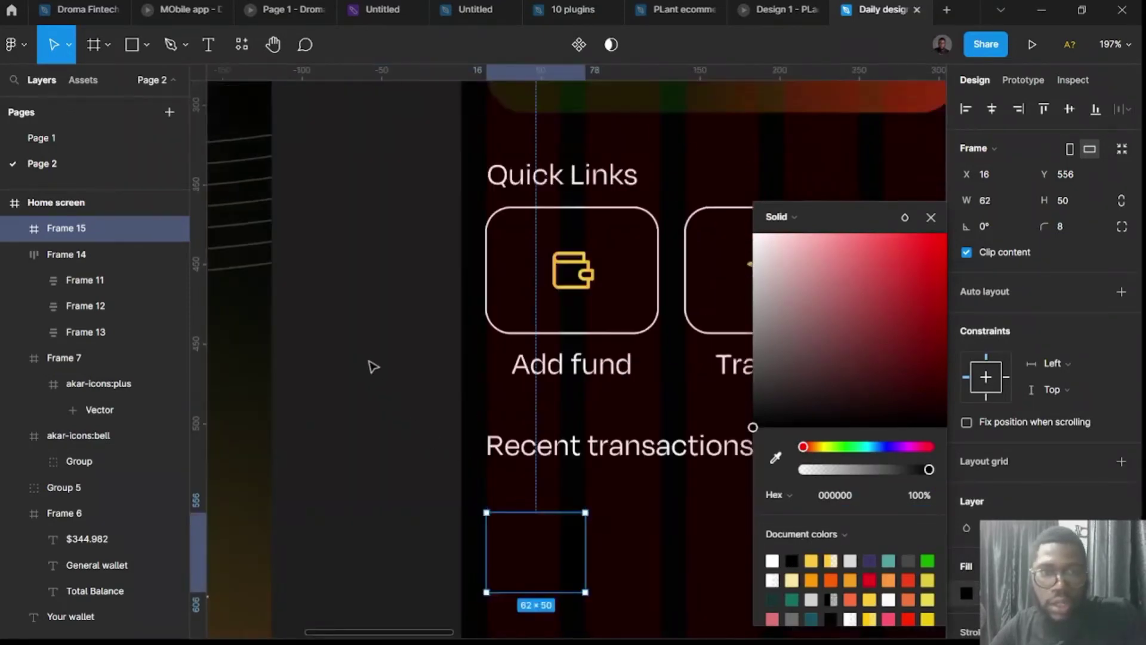
scroll(373, 366, up, 8)
click(512, 213)
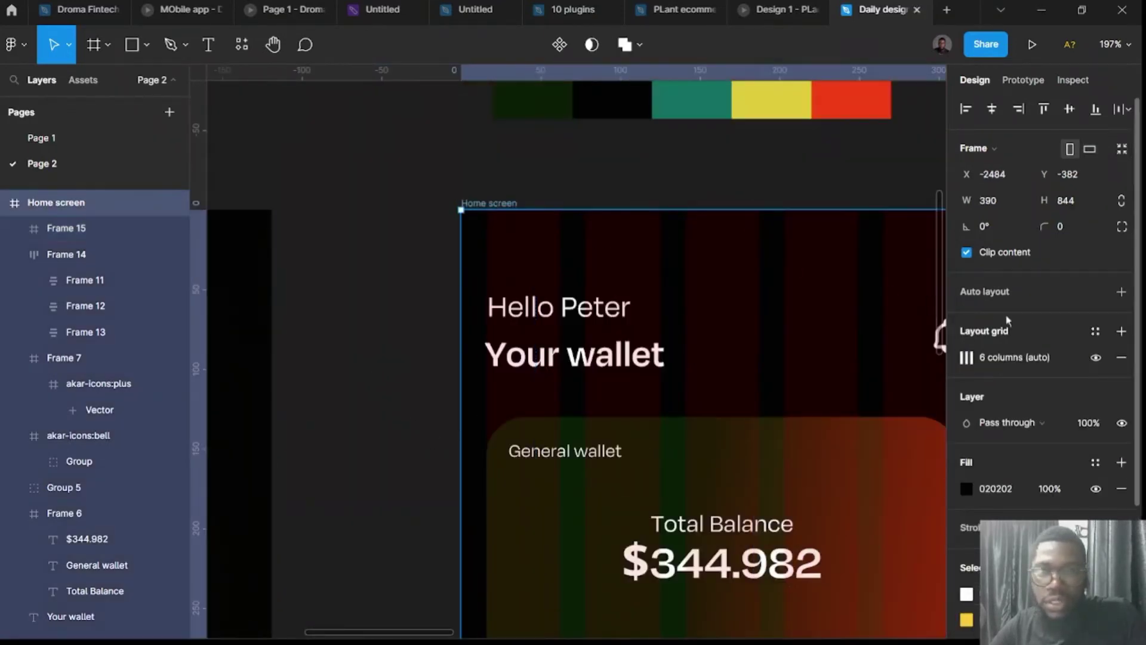
click(1095, 357)
Set the box's fill to dark grey 262626.
scroll(675, 435, down, 15)
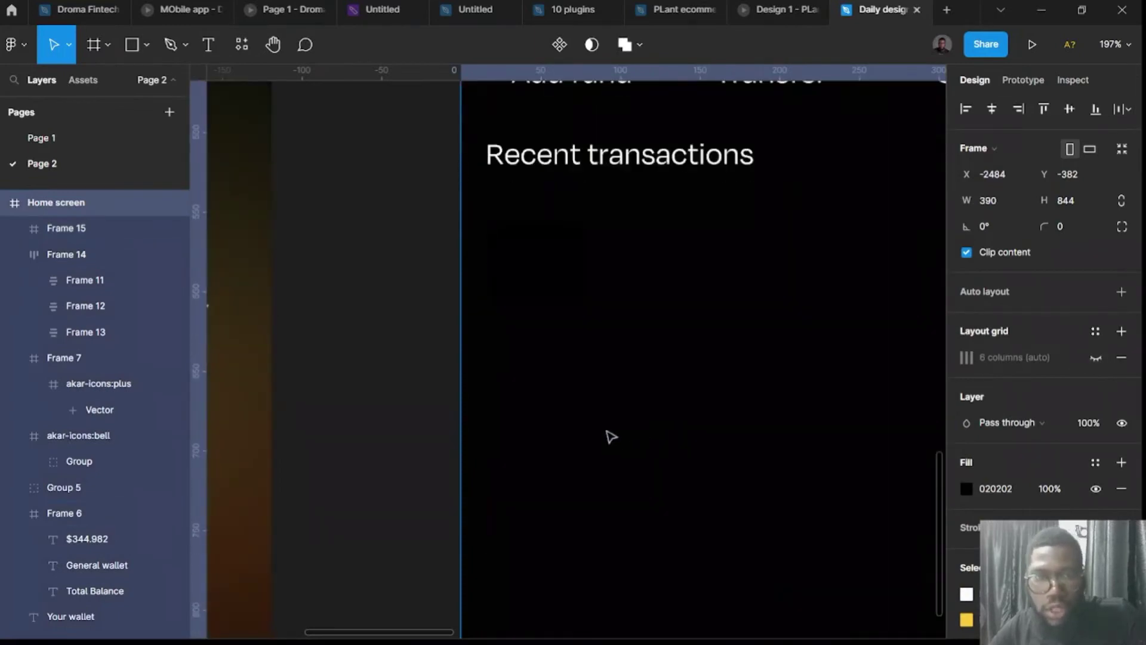
click(561, 253)
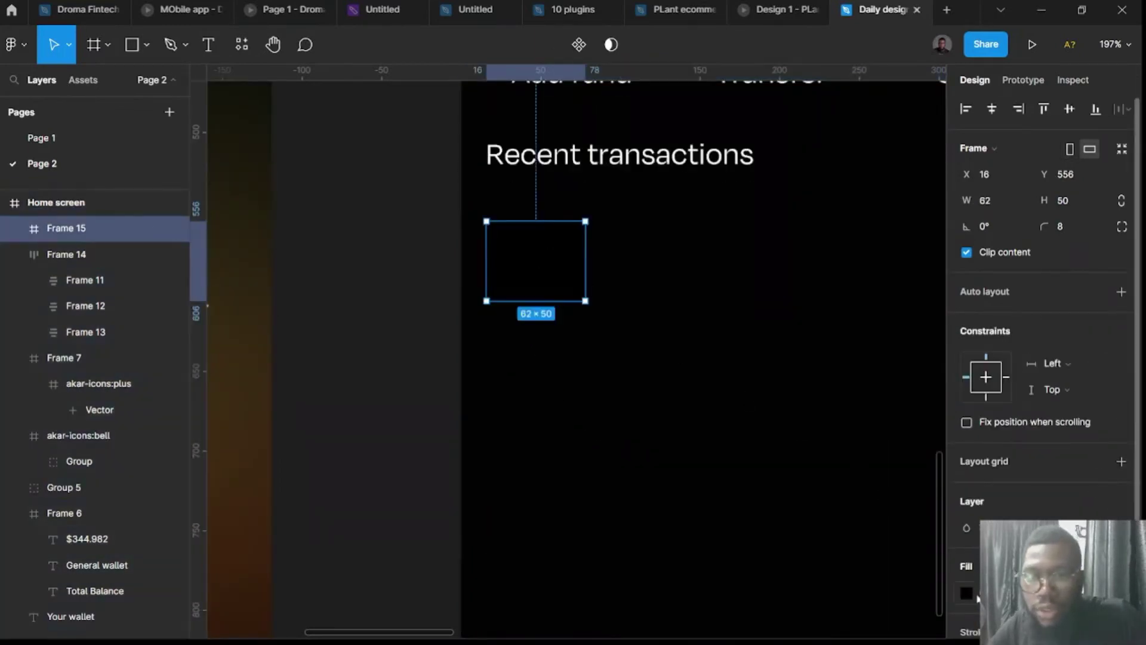
click(970, 594)
click(753, 389)
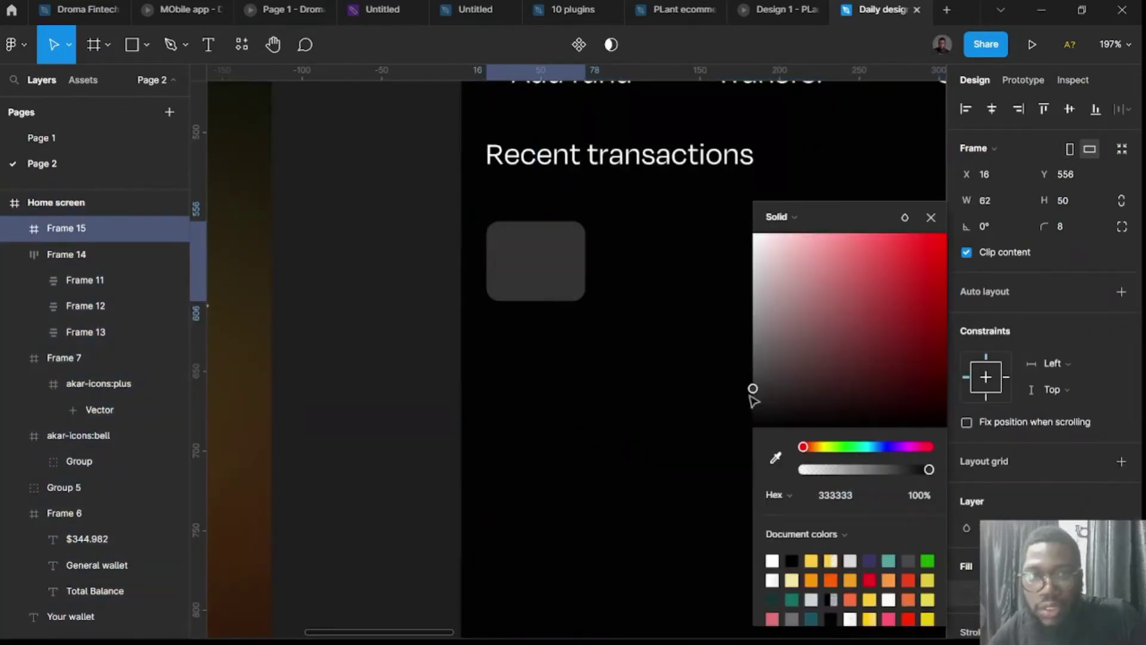
drag(750, 397, 731, 412)
click(287, 452)
scroll(287, 452, right, 3)
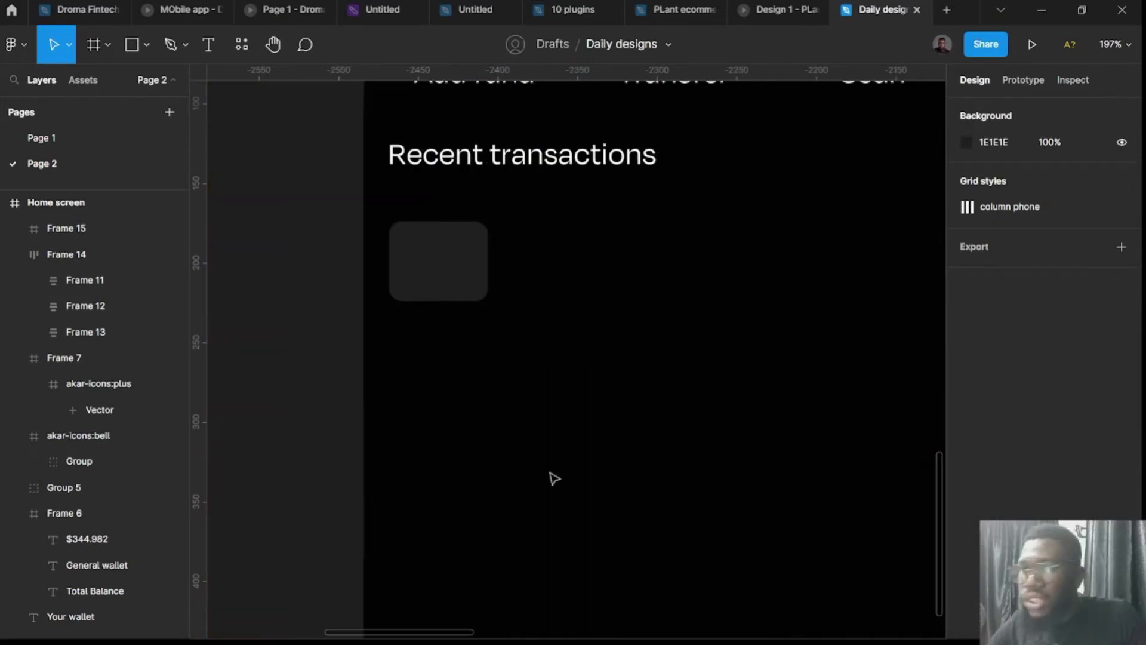
Duplicate the Recent transactions heading beside the grey box at font size 16.
click(571, 164)
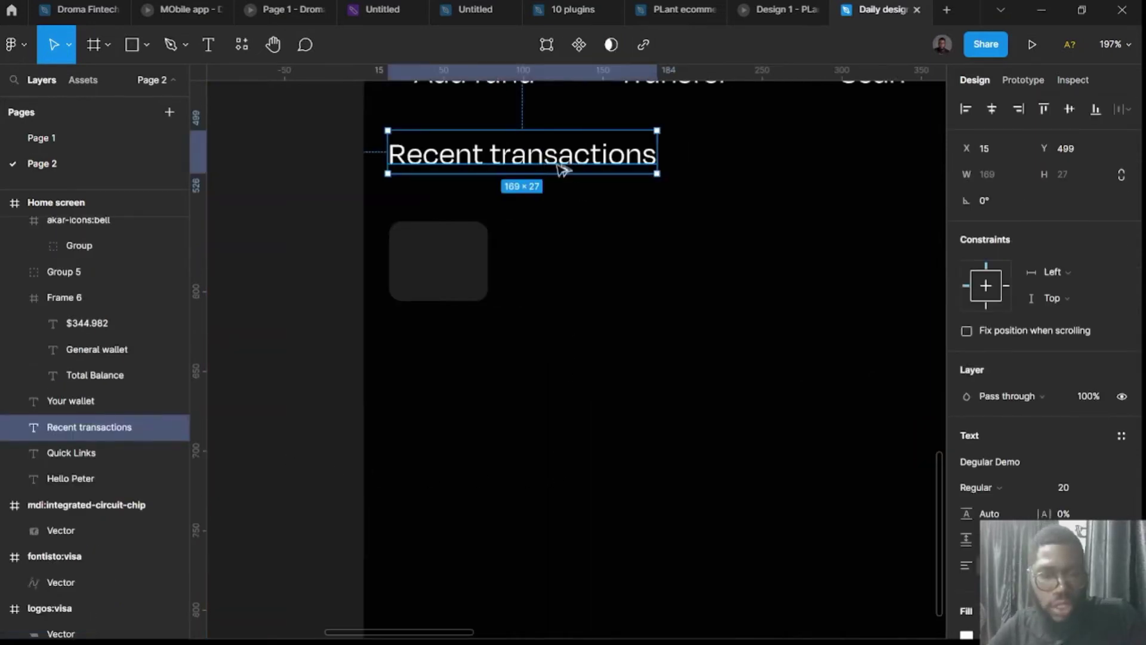
drag(558, 163, 682, 248)
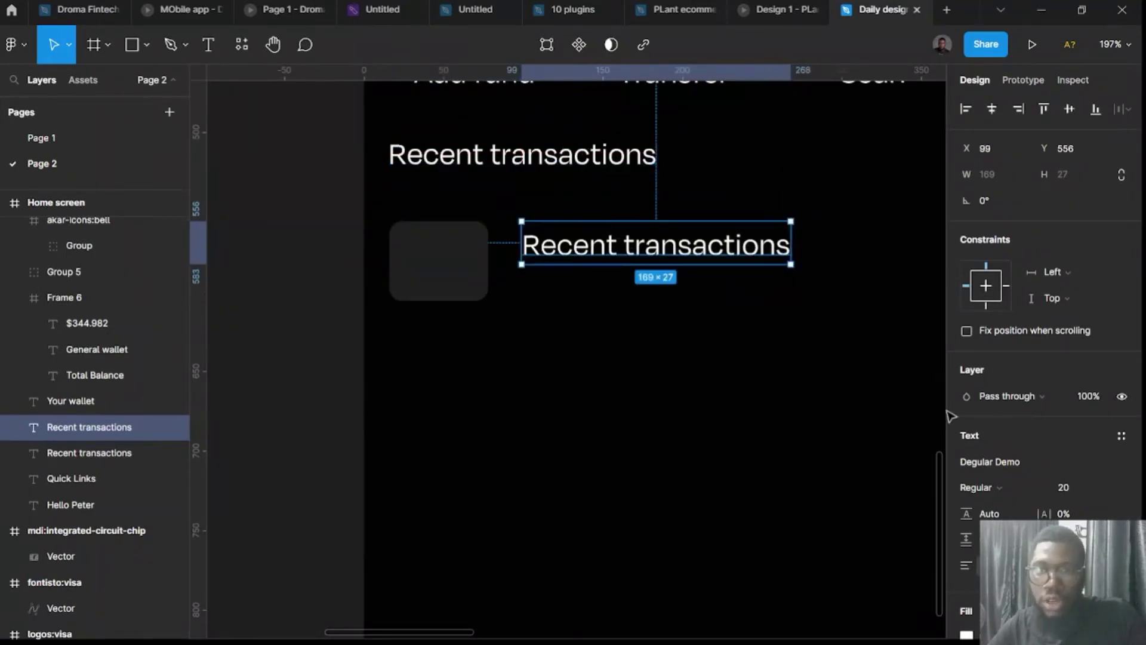
click(1082, 494)
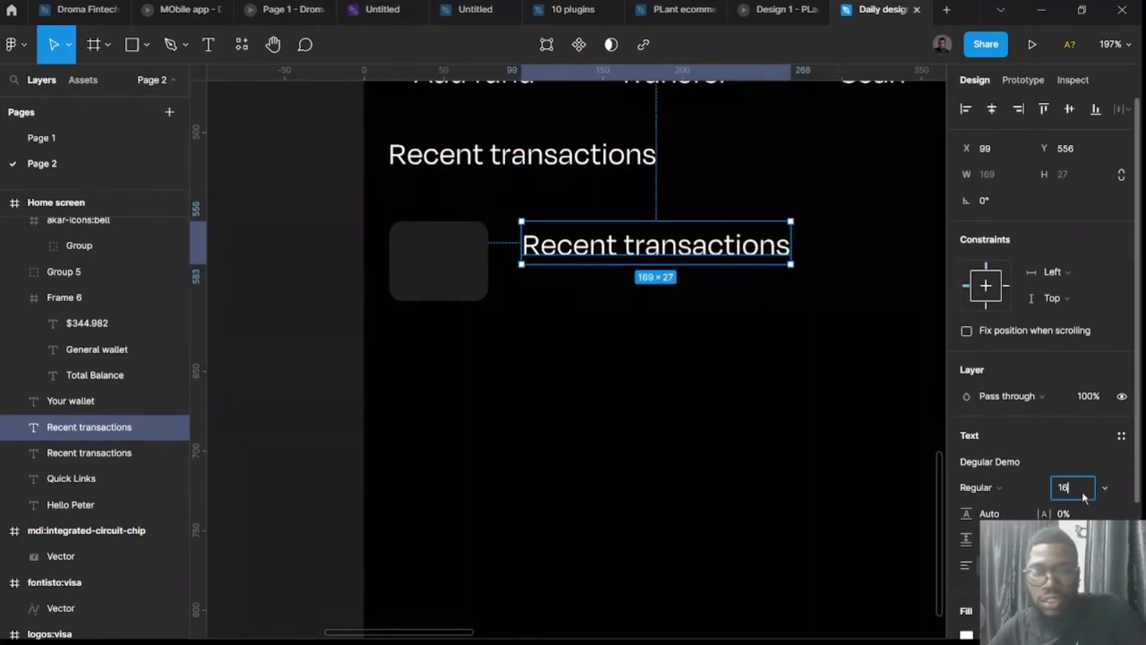
key(Return)
drag(663, 246, 663, 247)
Retype the copied text as 'Supermarket items'.
double_click(662, 247)
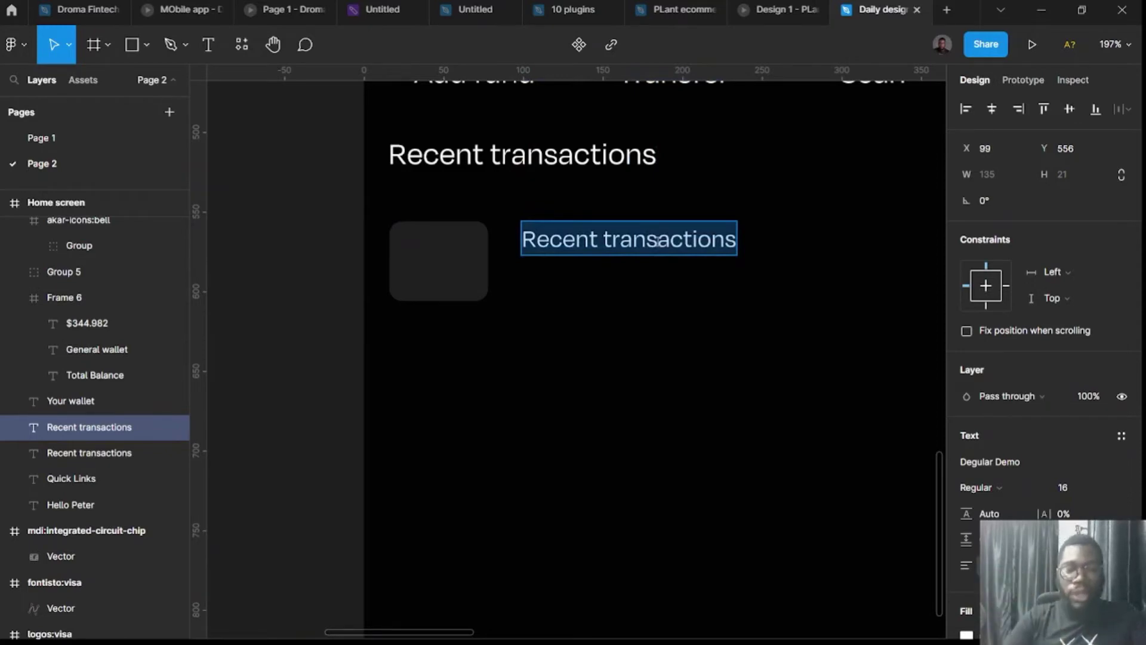
text(gro)
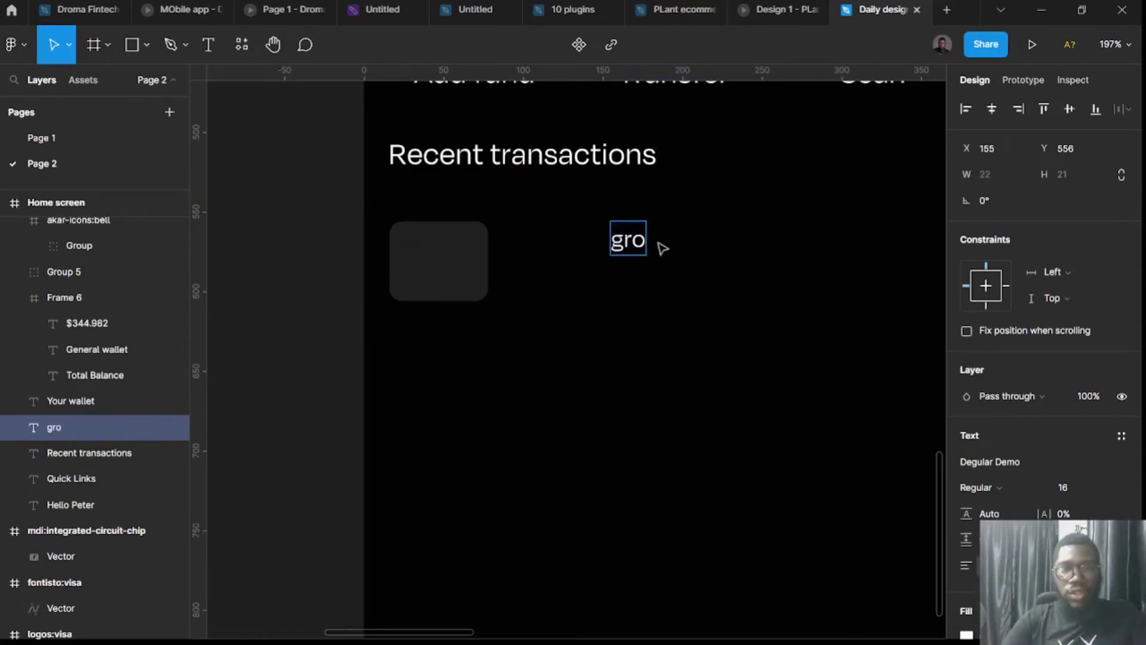
key(BackSpace)
key(BackSpace)
key(BackSpace)
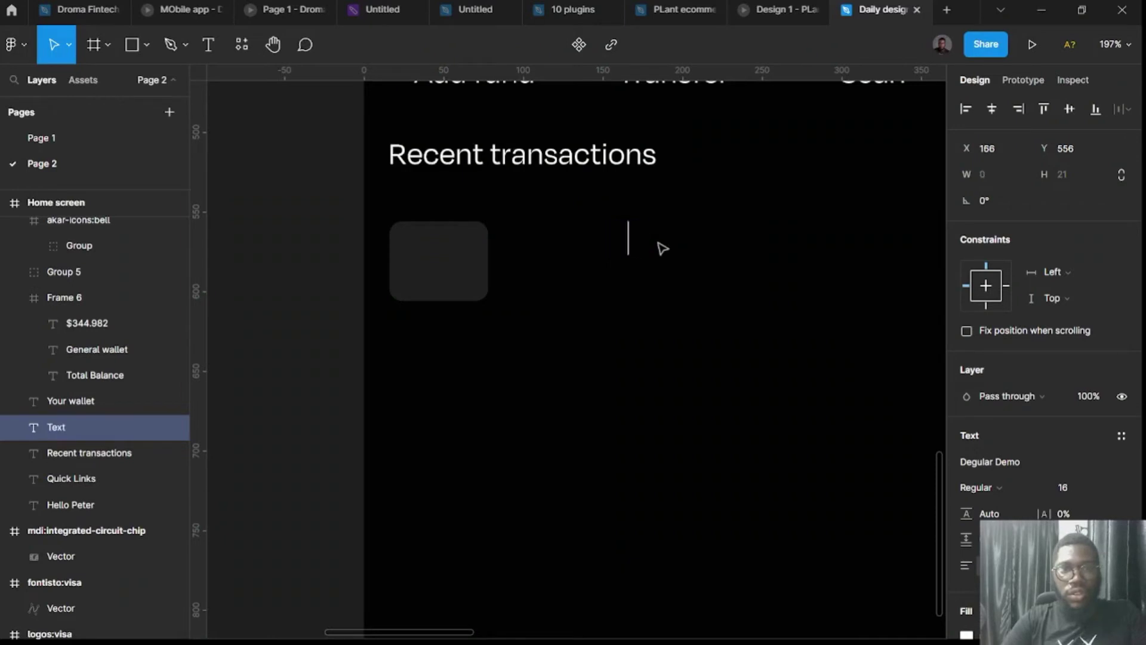
text(Su)
key(BackSpace)
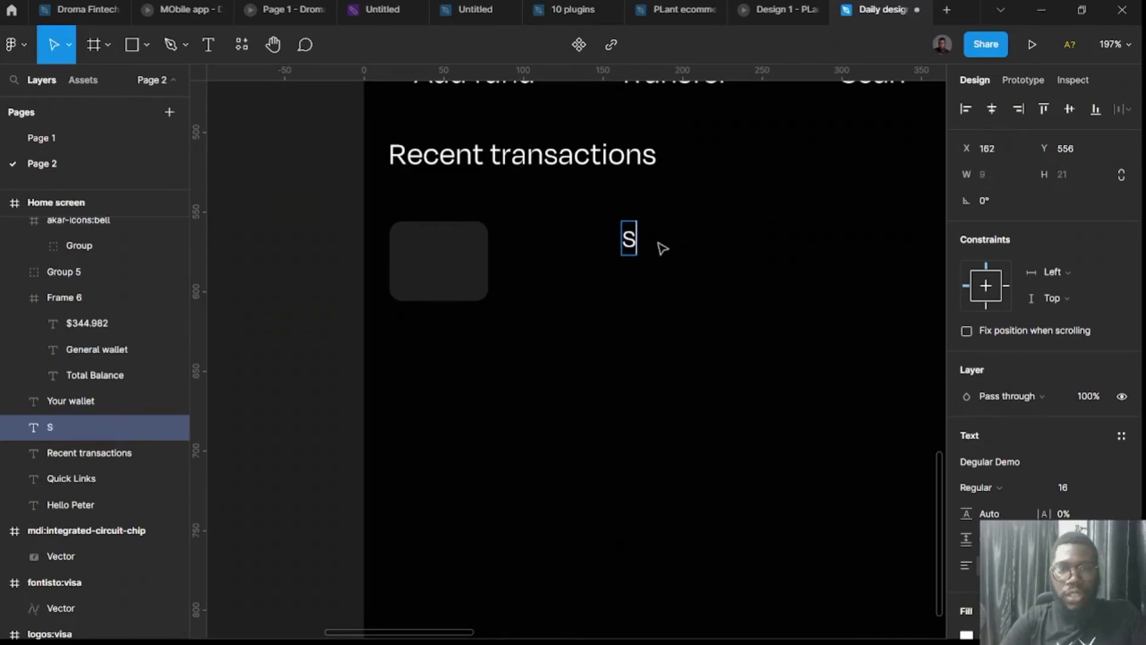
text(upe)
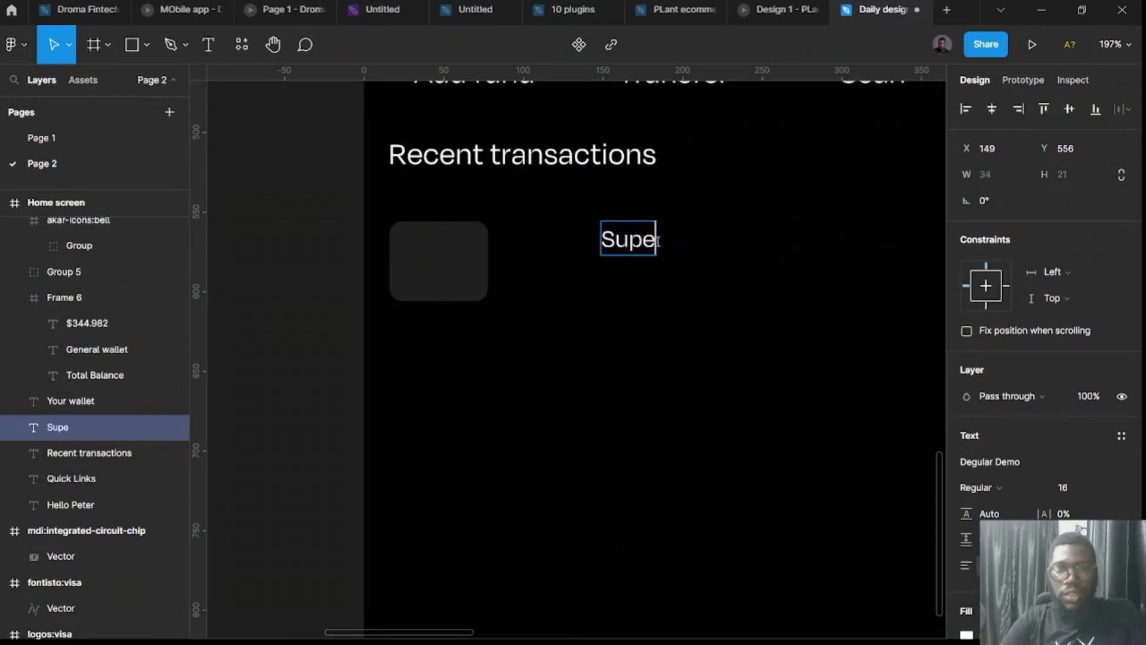
text(rmarket)
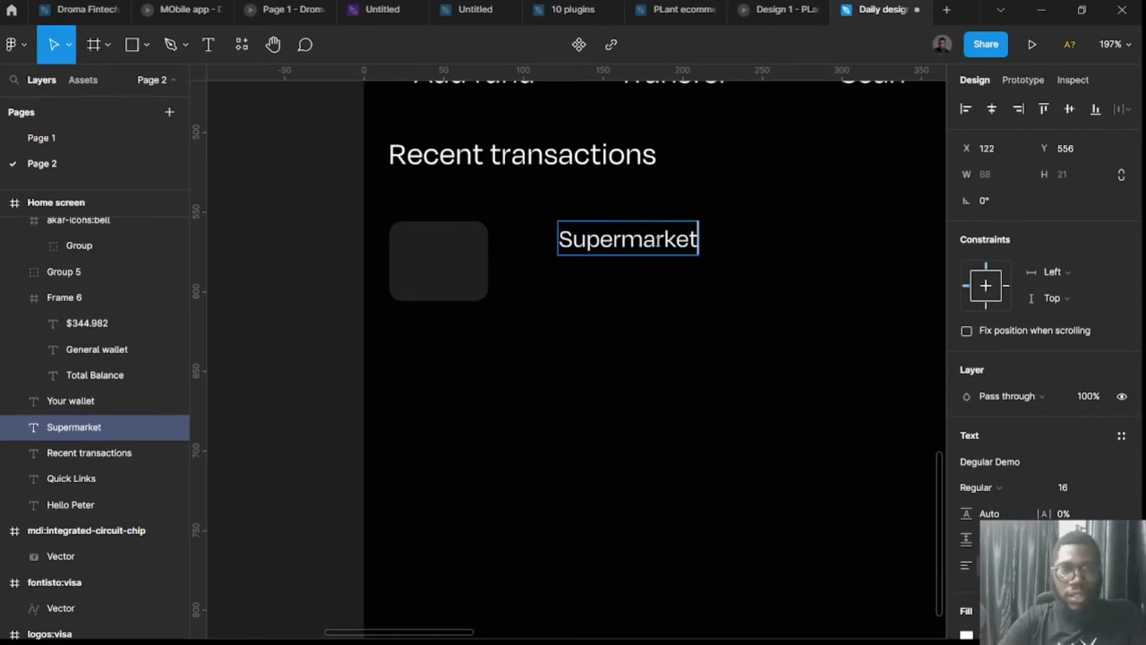
text( items)
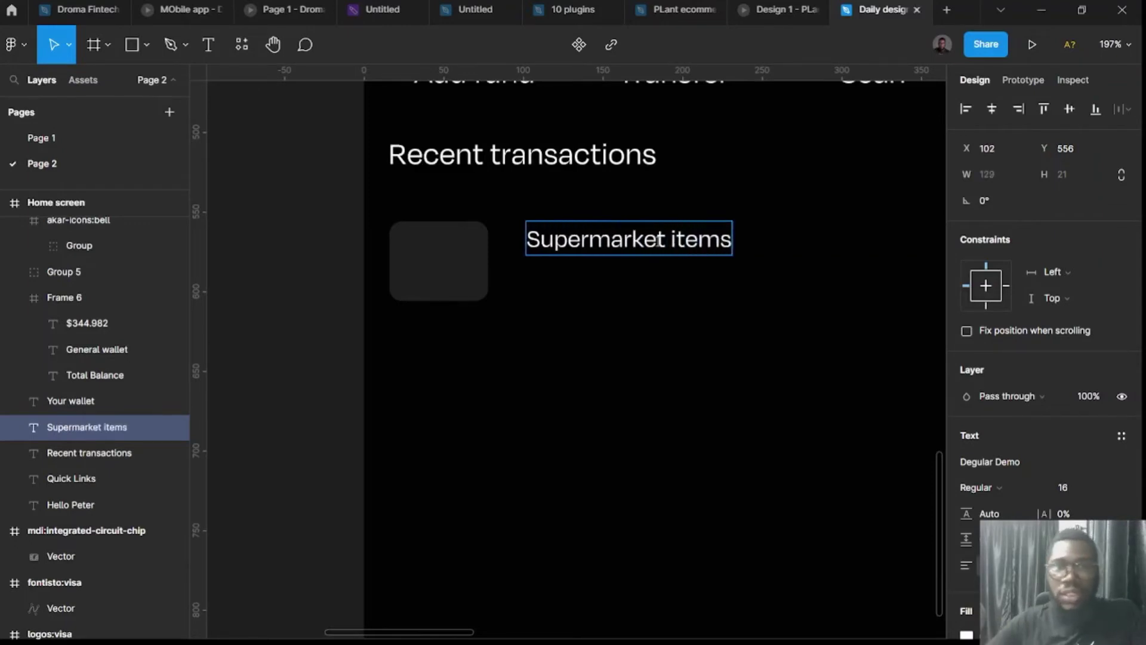
key(Escape)
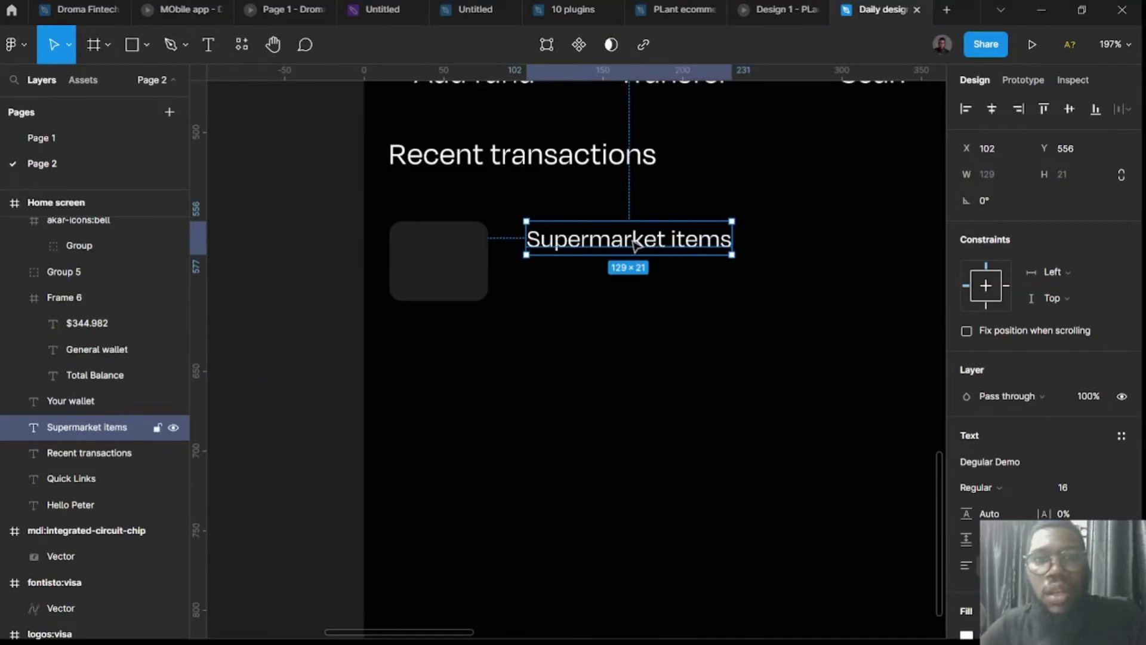
Duplicate the title below it and change the text to '12-june-2022'.
drag(634, 242, 634, 279)
key(Return)
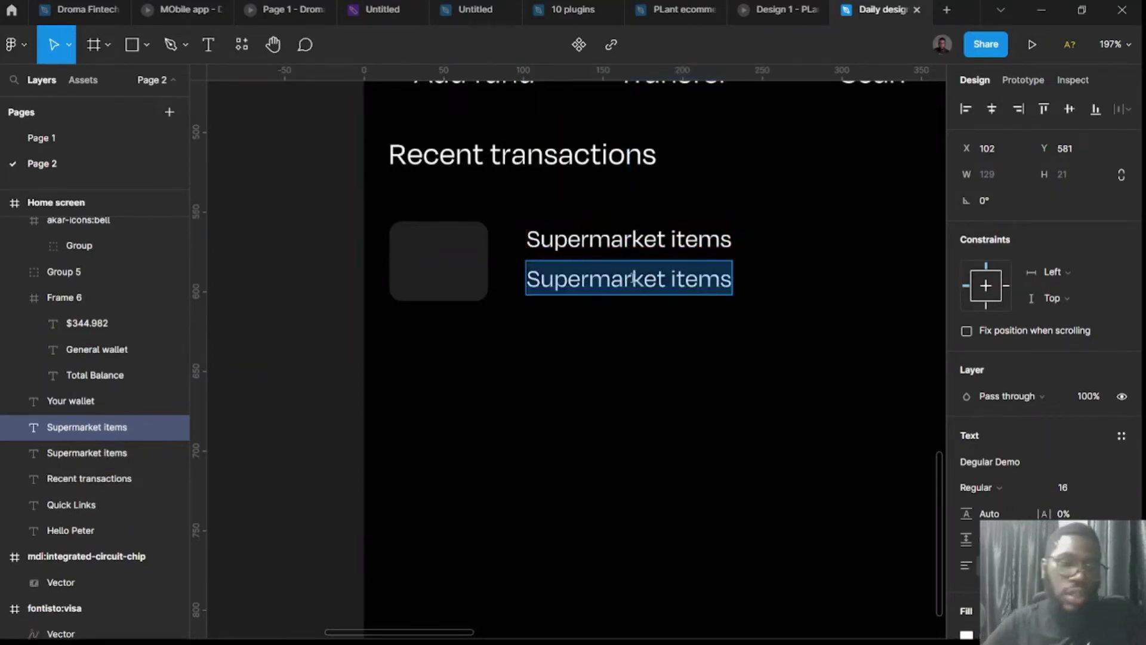
text(12)
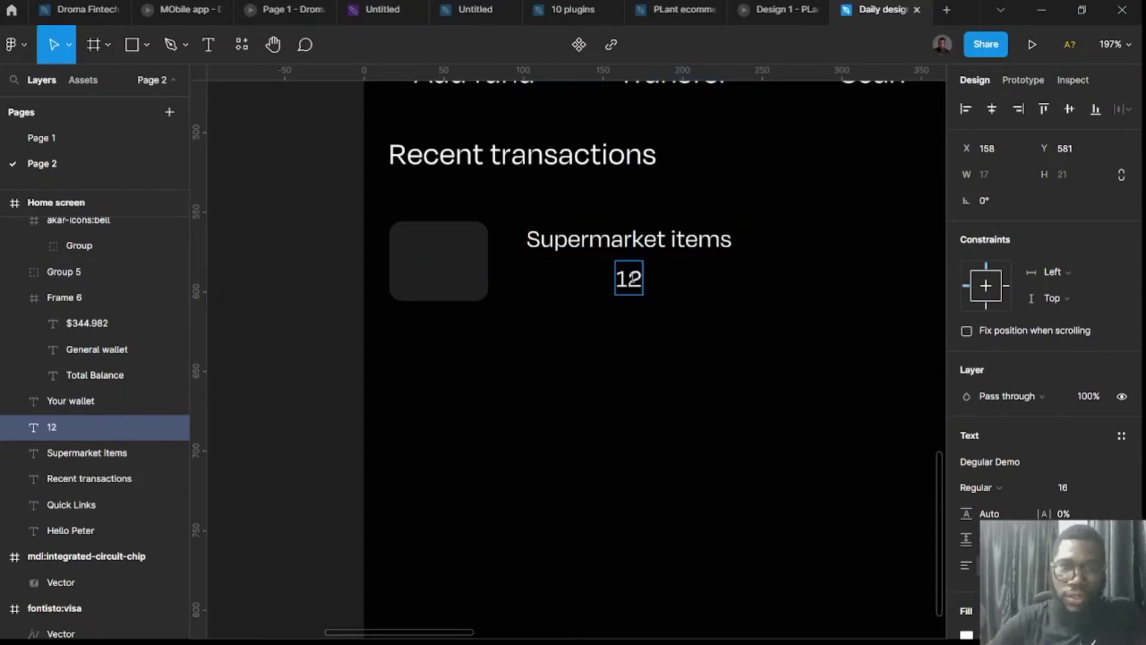
text(-)
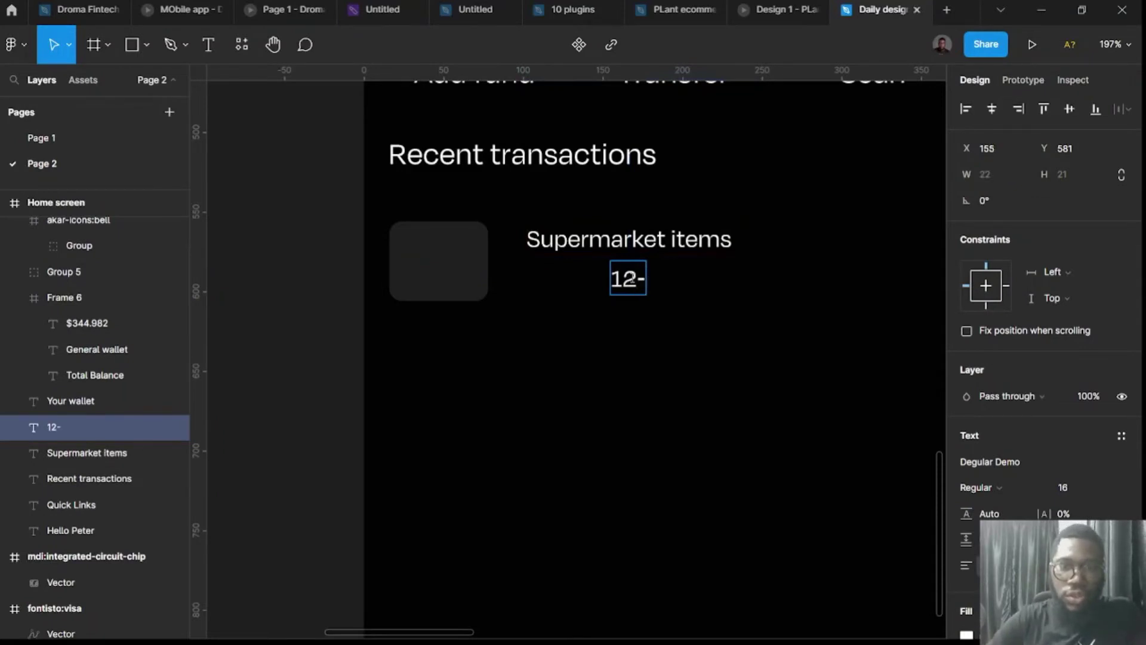
text(june-2022)
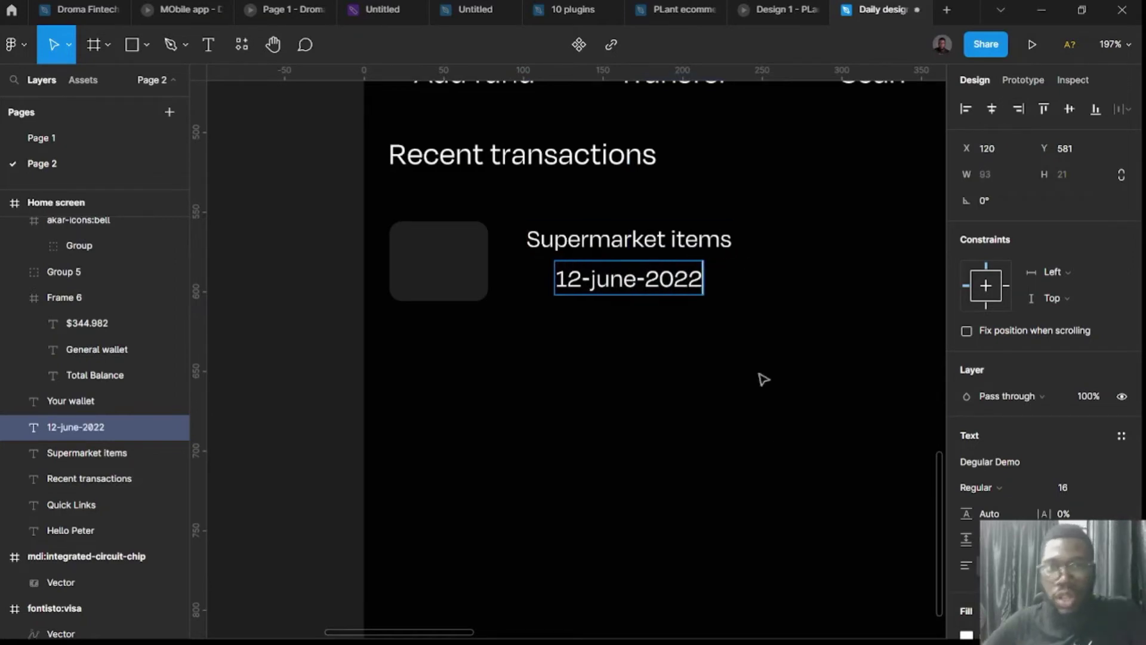
key(Escape)
Set the date's font size to 8 and copy it beside the original date.
click(1063, 491)
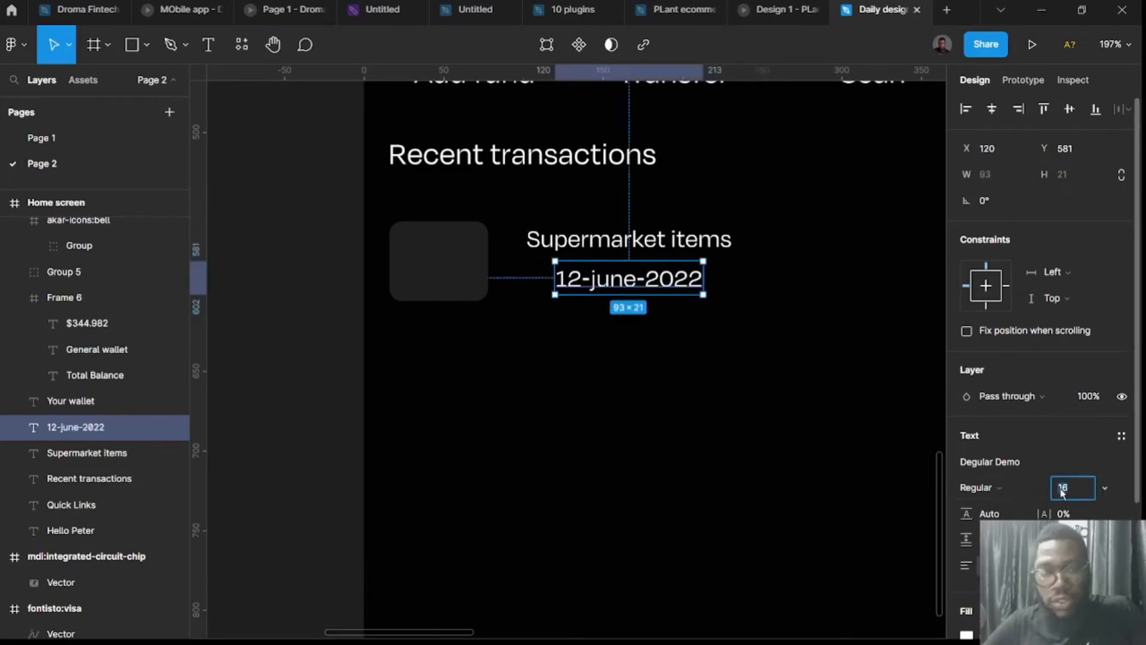
text(12)
key(Return)
click(1063, 488)
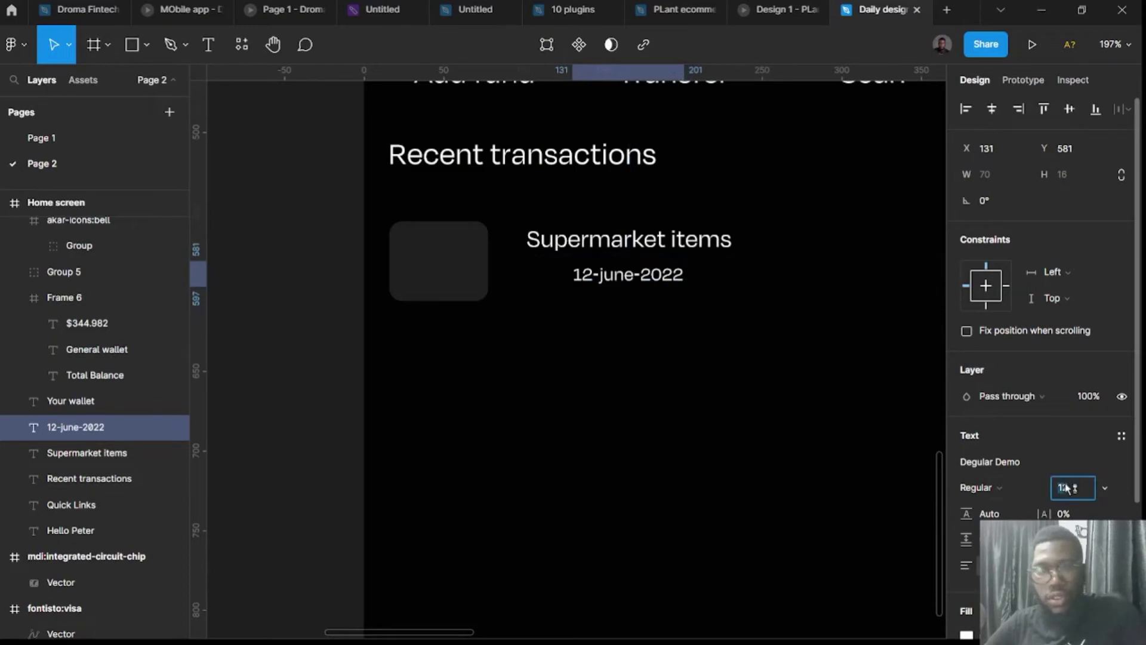
text(8)
key(Return)
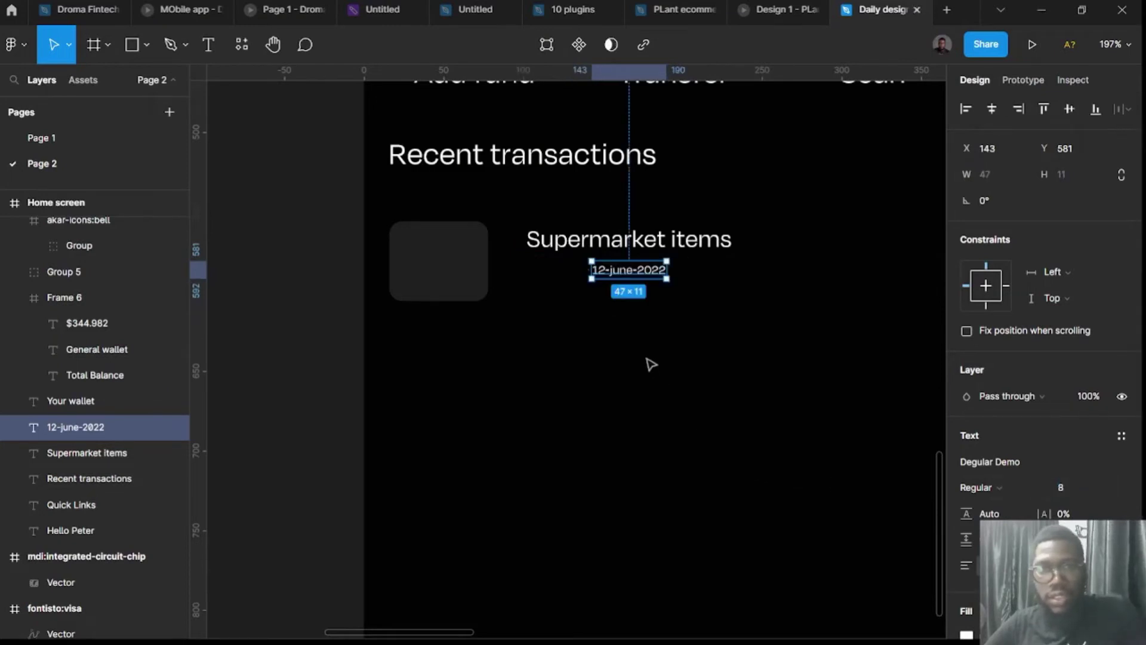
drag(655, 280, 712, 276)
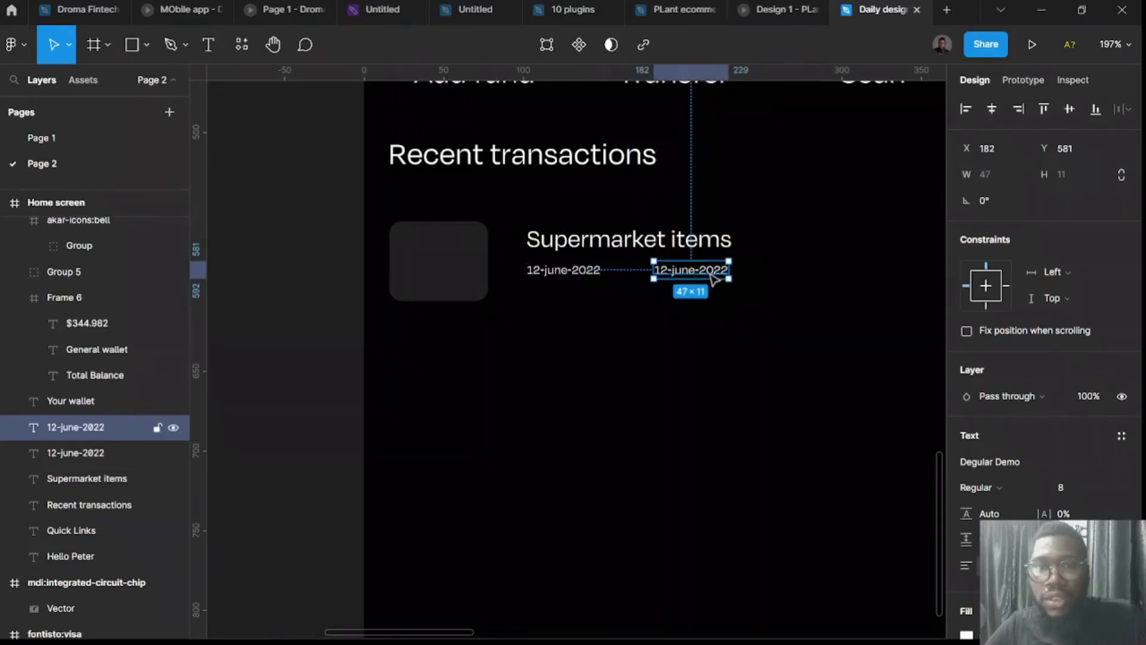
Change the copied date to '12.56pm' and nudge it right of the date.
double_click(708, 273)
text(12)
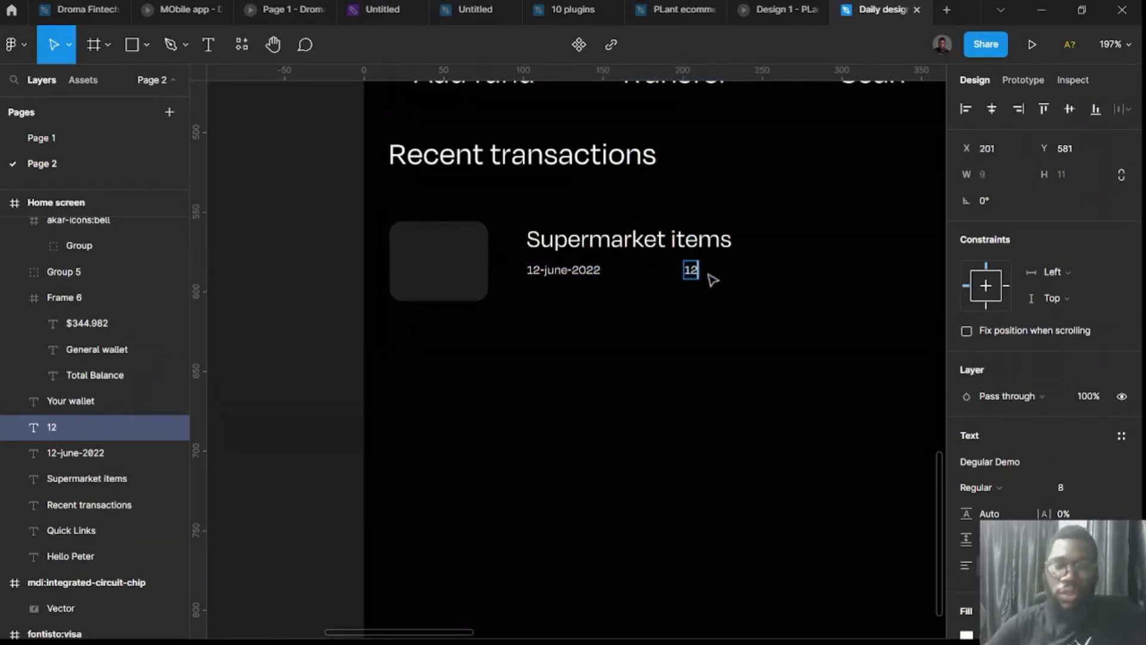
text(.5)
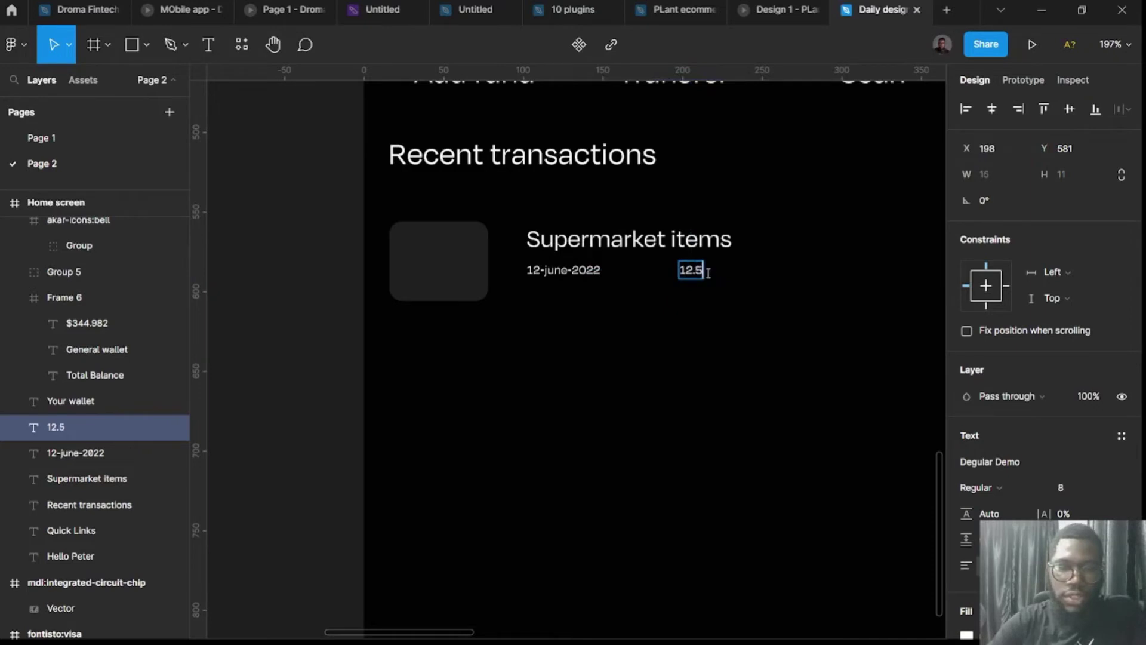
text(6pm)
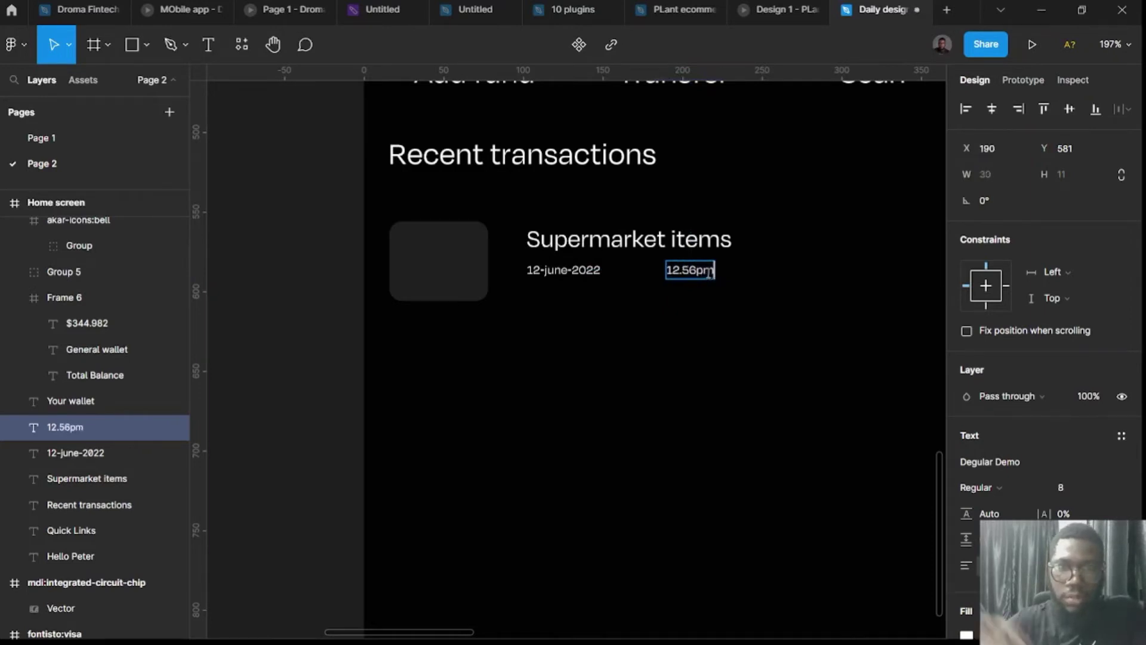
key(Escape)
scroll(742, 373, up, 3)
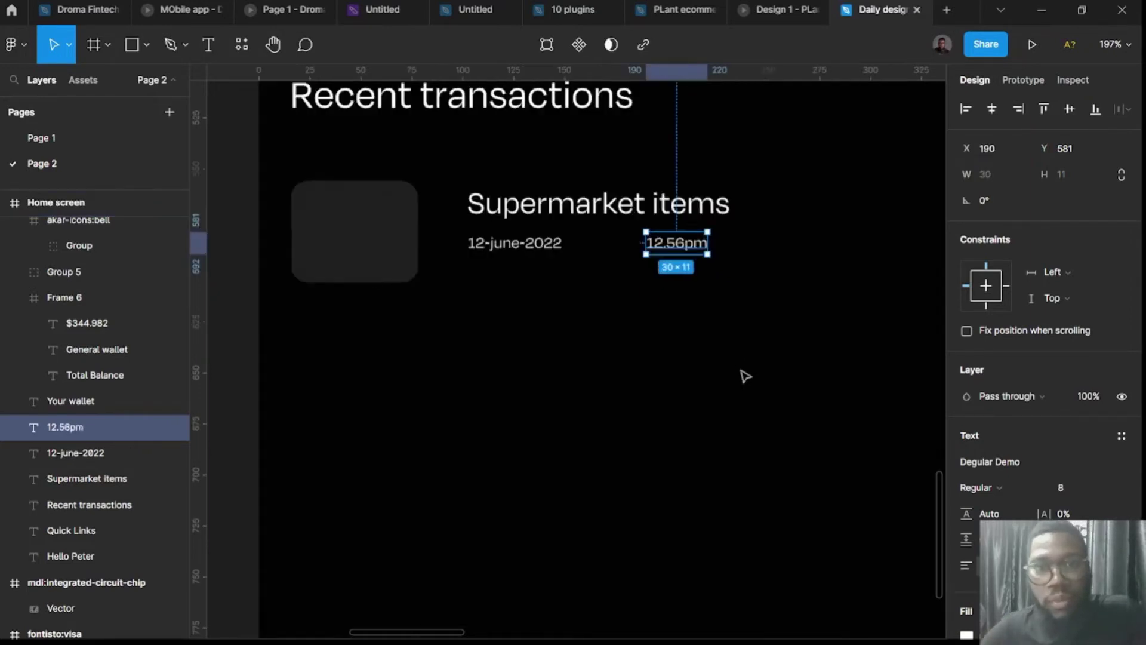
scroll(597, 328, up, 2)
click(512, 350)
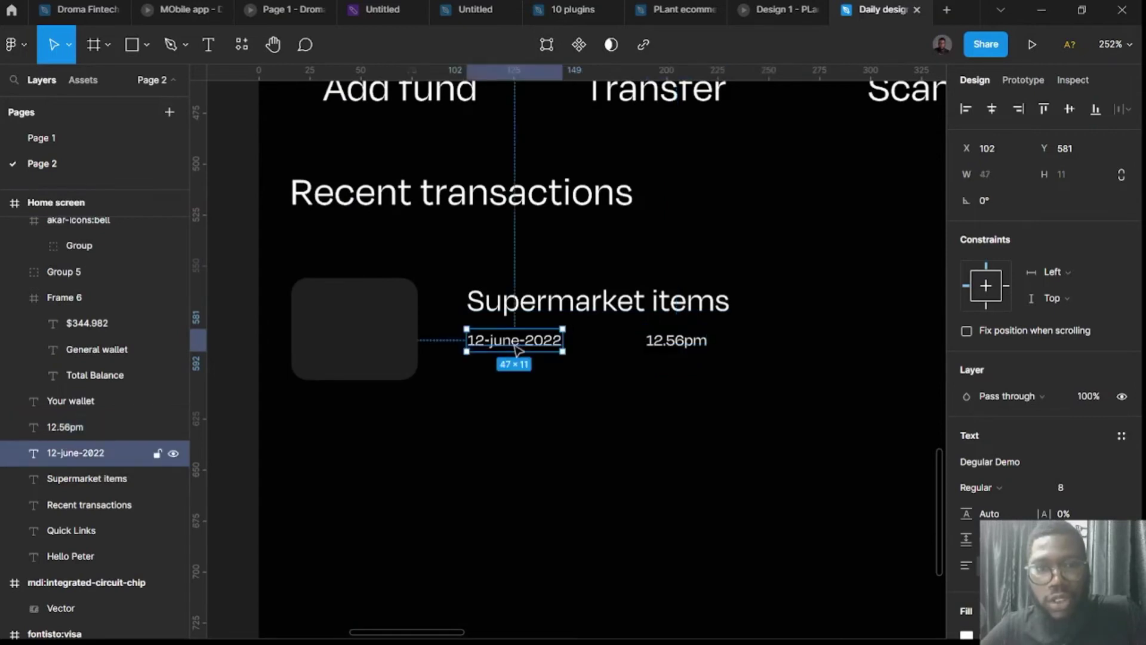
click(696, 348)
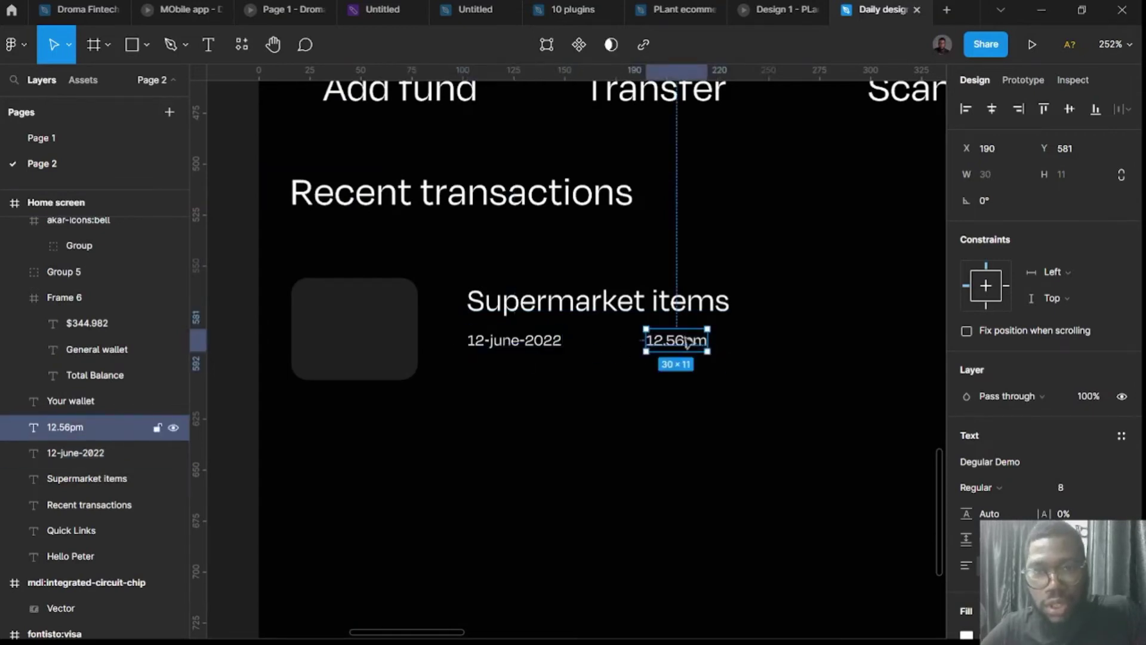
drag(687, 344, 715, 331)
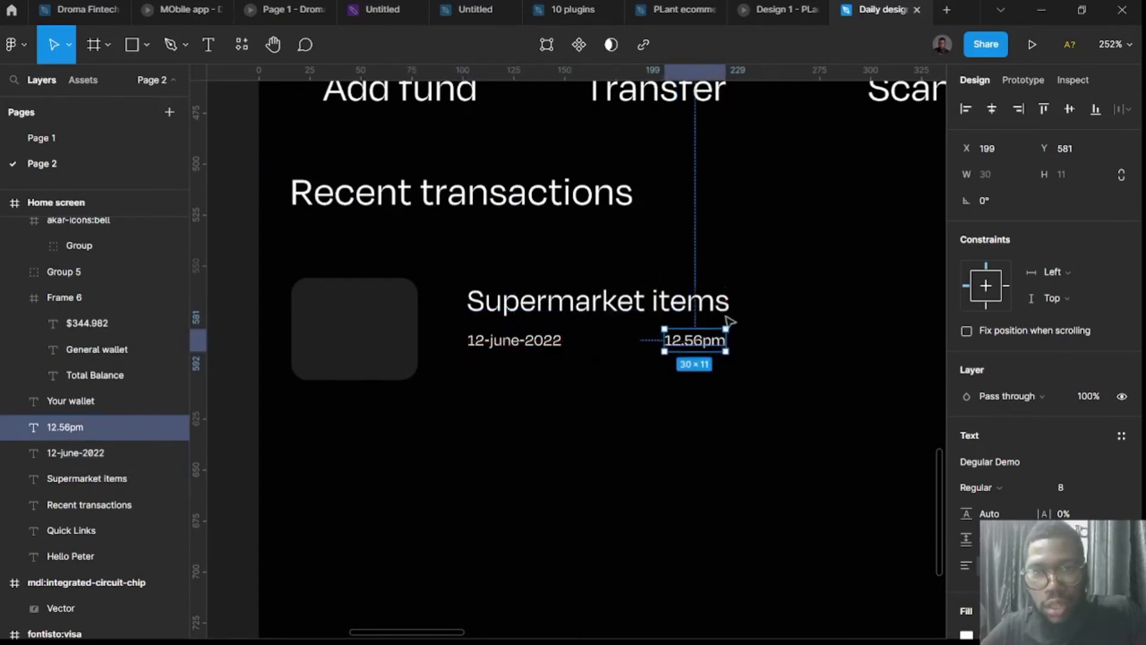
Wrap date and time in a horizontal auto layout, then stack it under the title.
shift+click(540, 343)
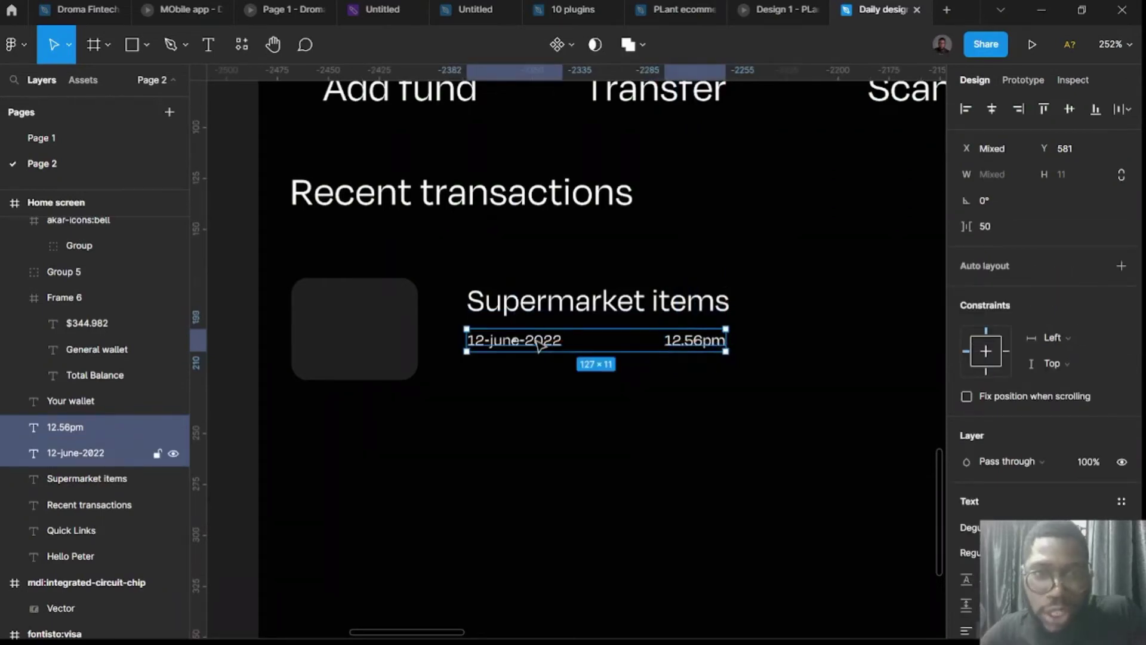
key(shift+a)
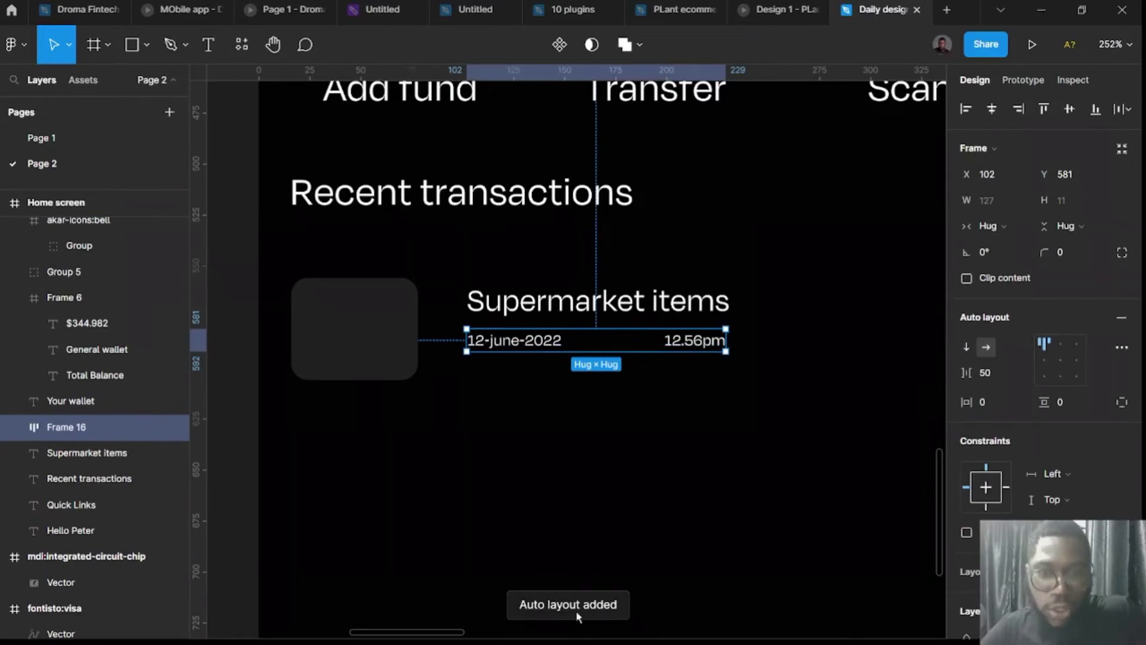
click(530, 318)
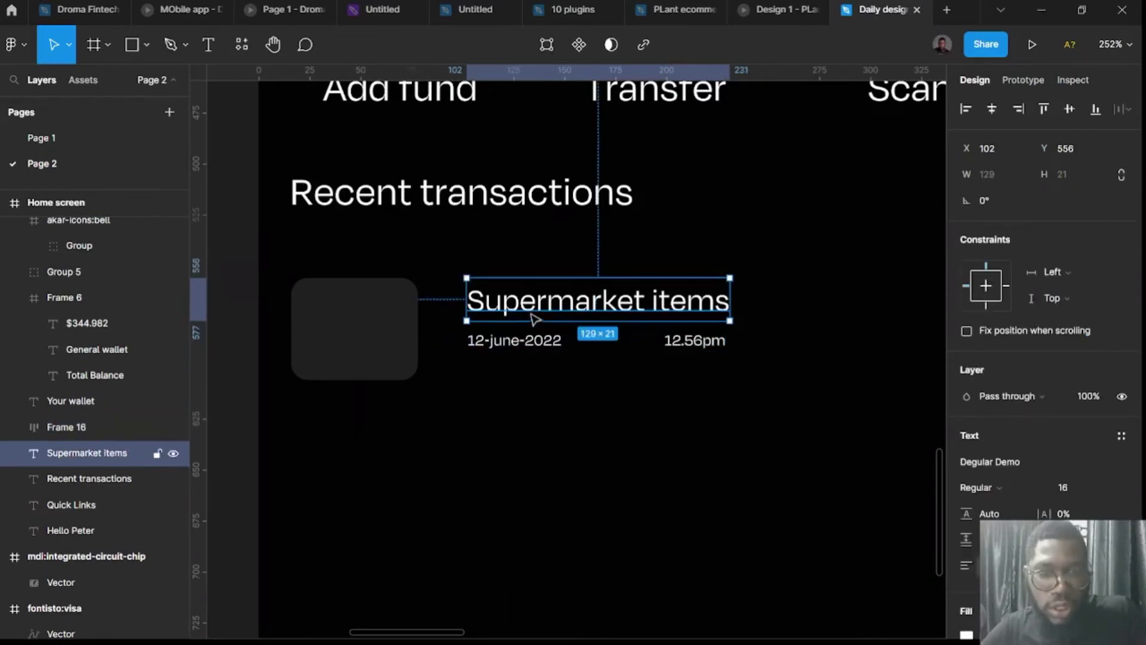
shift+click(537, 351)
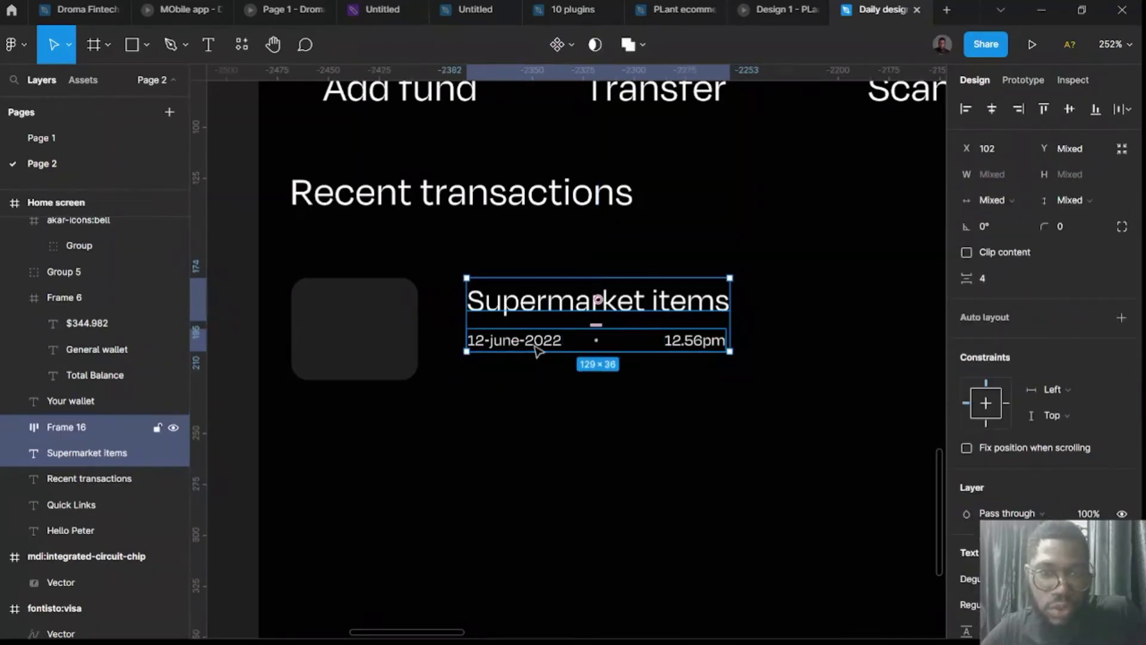
key(shift+a)
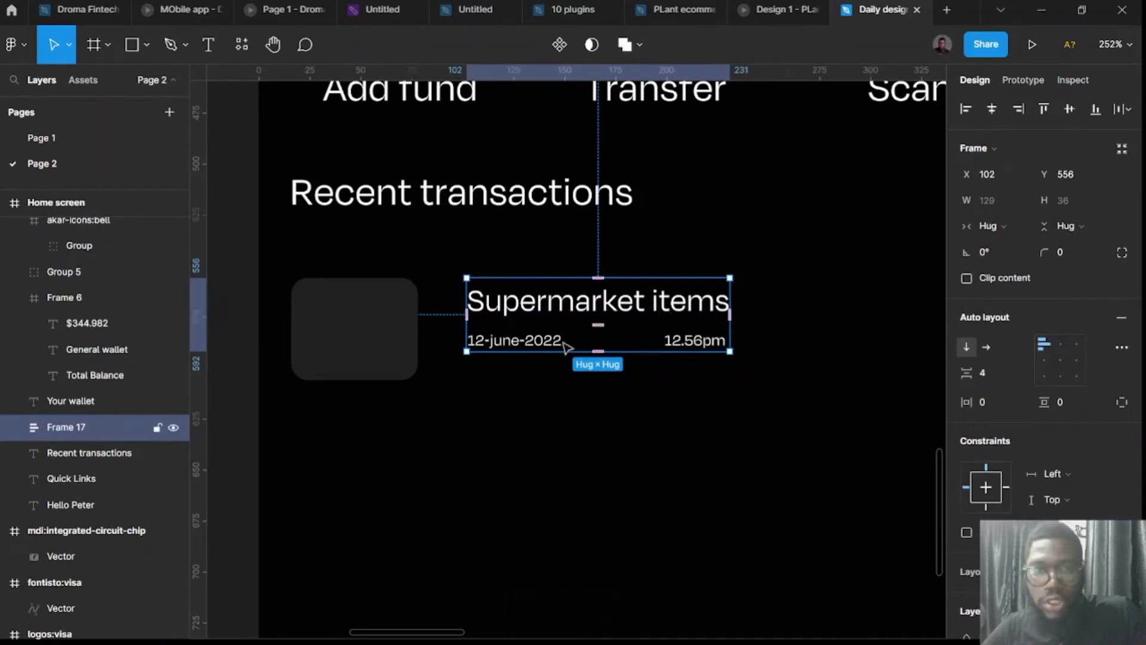
Set the title-and-date stack's spacing to 0.
double_click(661, 321)
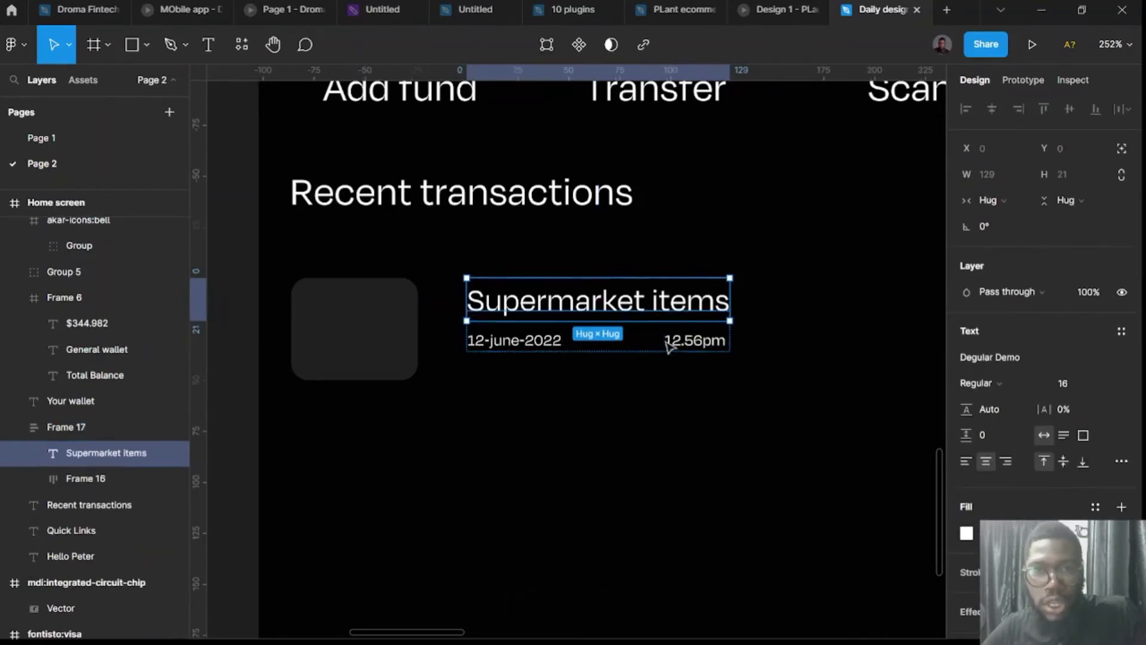
click(670, 347)
click(737, 359)
click(685, 302)
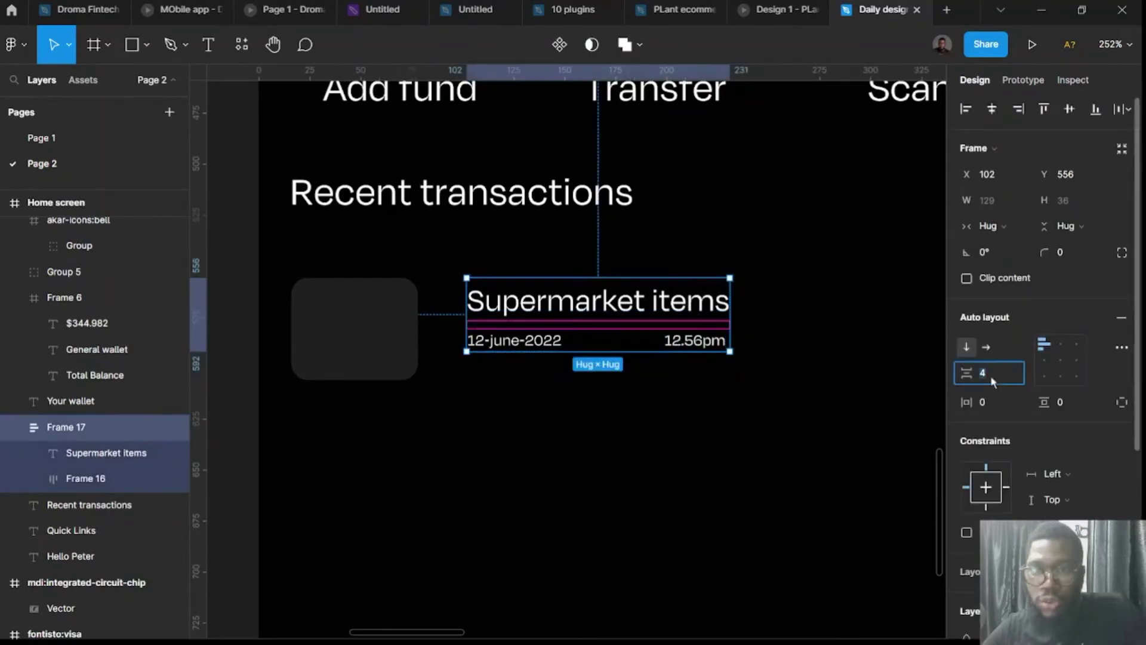
key(Return)
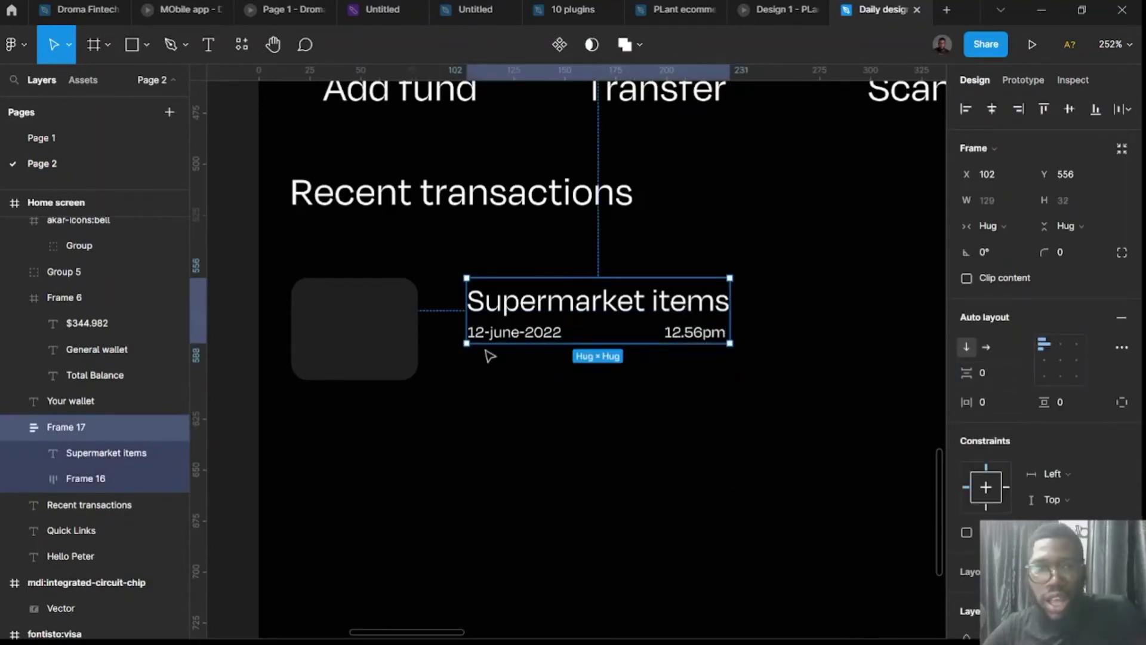
Select the date and time texts and apply a dark colour.
double_click(498, 340)
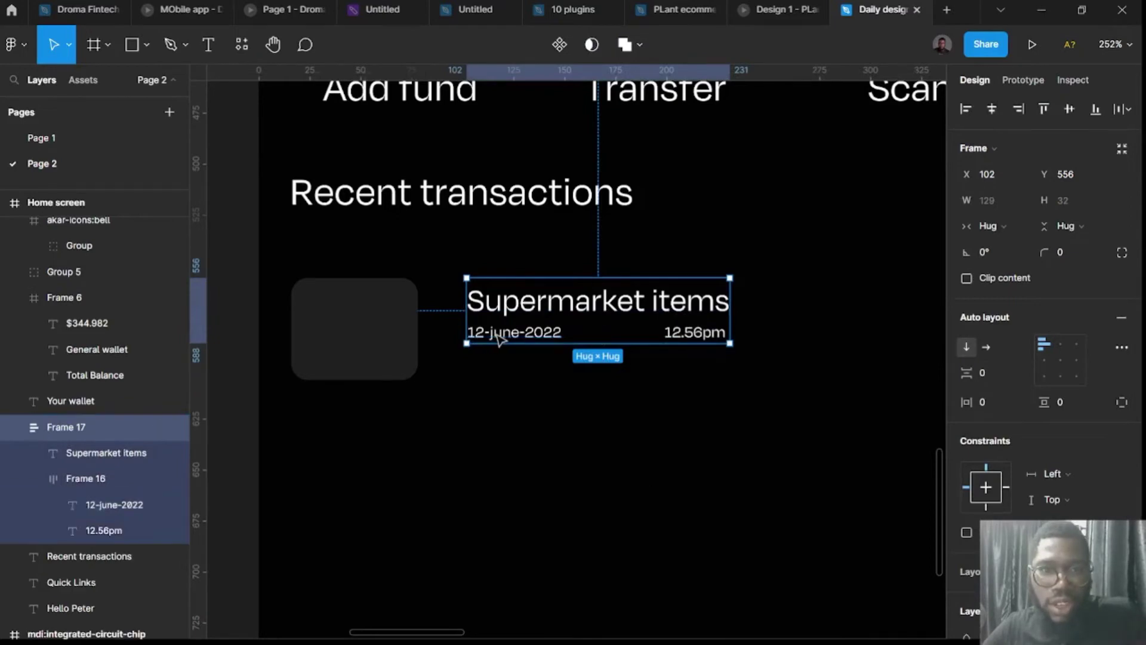
click(402, 340)
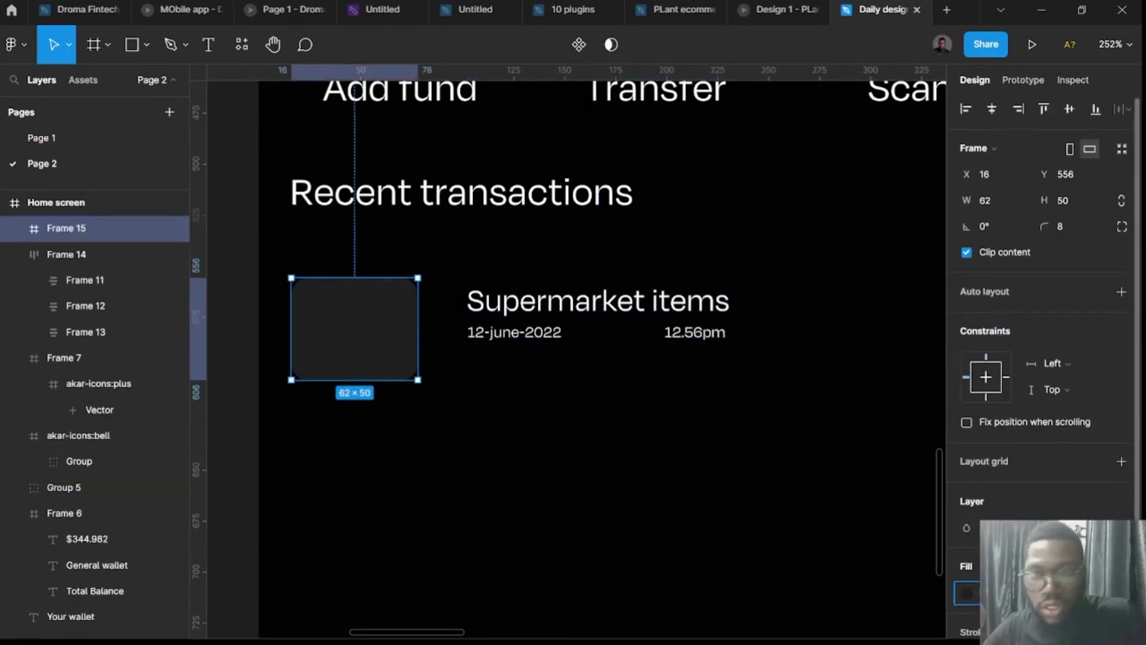
double_click(537, 347)
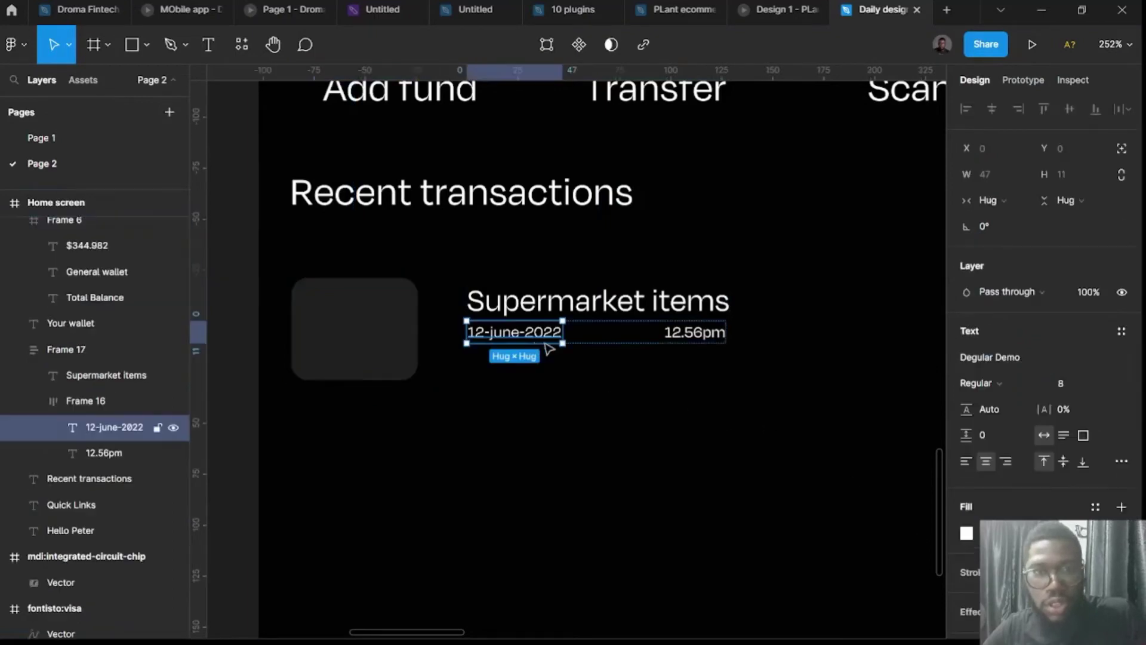
shift+click(692, 331)
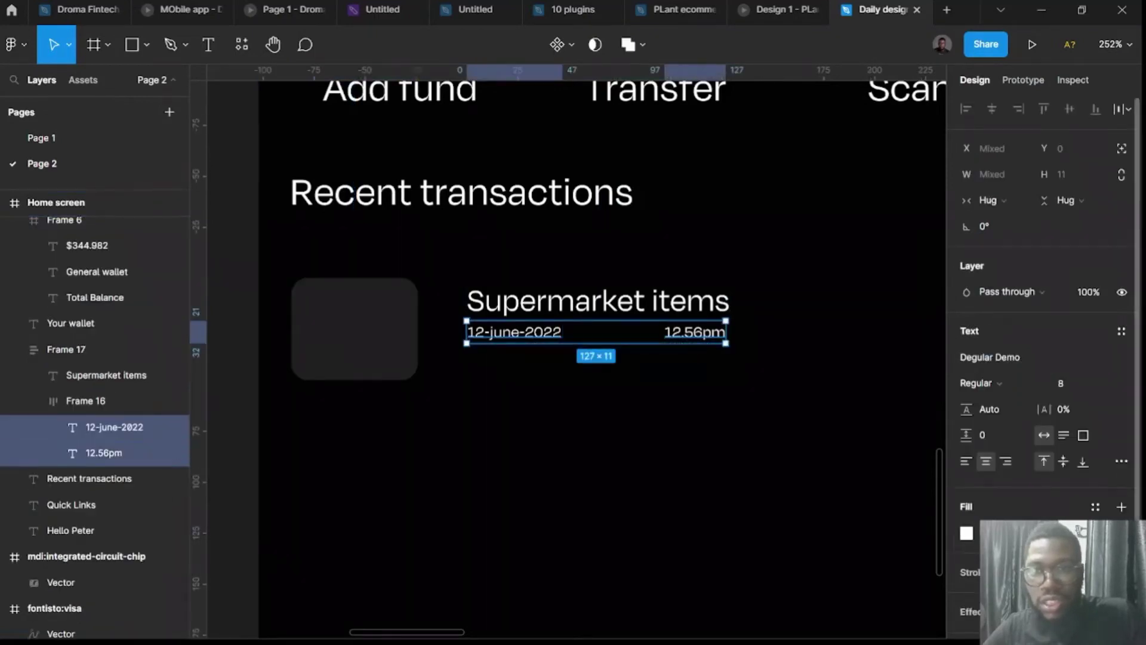
key(Return)
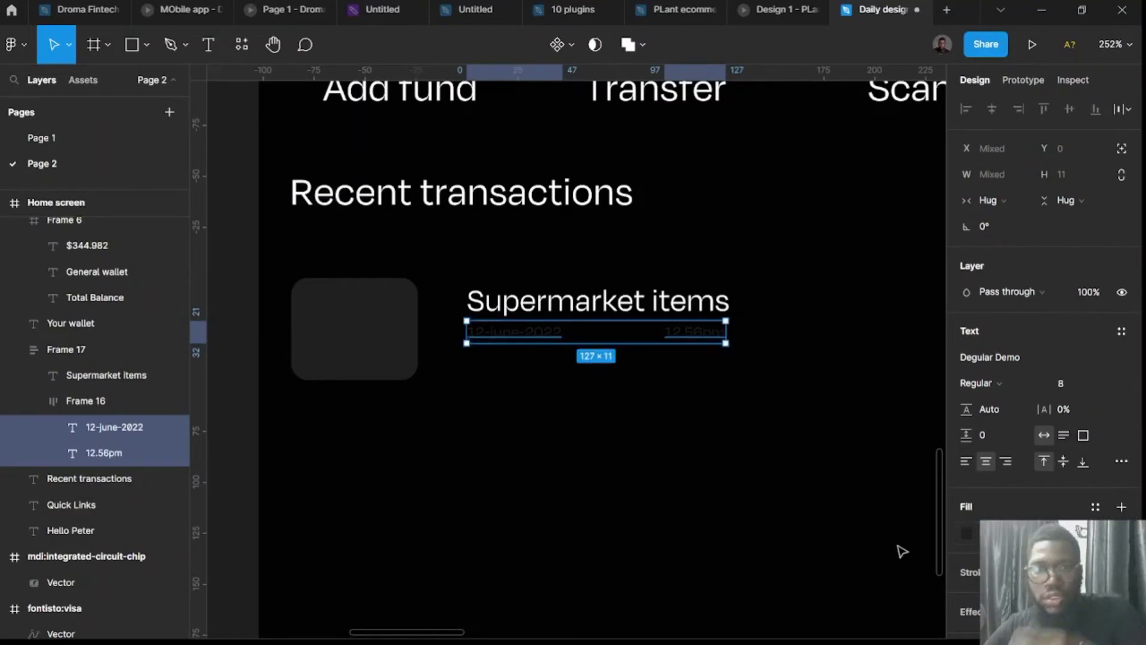
Change the date and time fill to grey 757575.
click(370, 358)
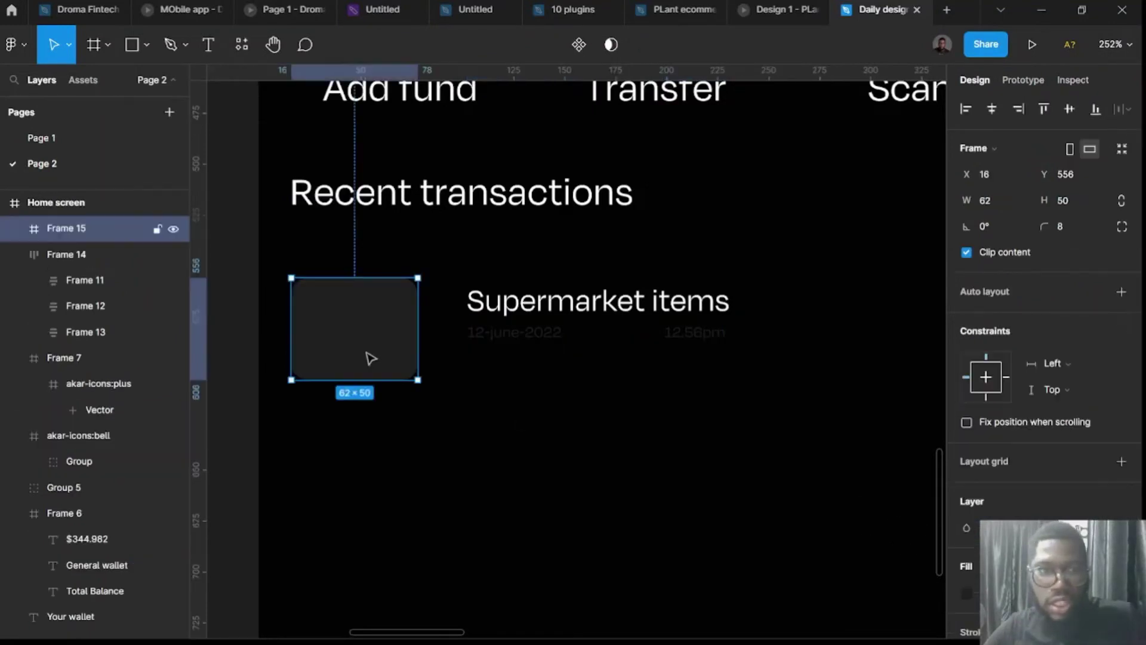
ctrl+click(561, 340)
shift+click(692, 337)
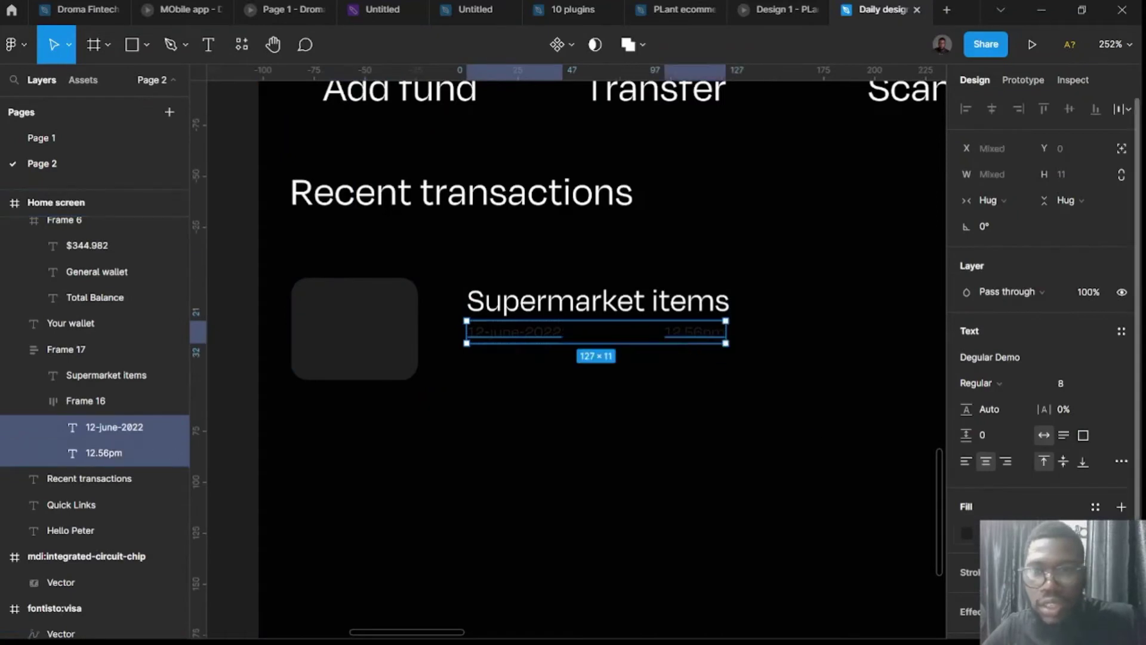
click(966, 533)
drag(878, 417, 728, 340)
click(693, 447)
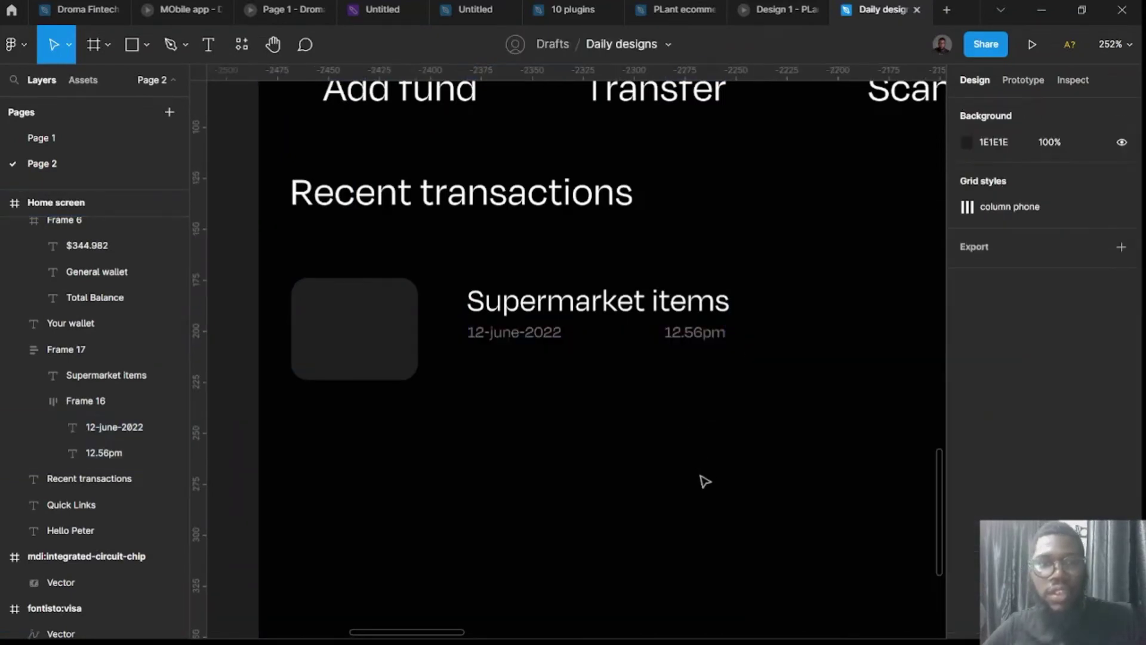
scroll(711, 478, down, 3)
scroll(647, 370, right, 5)
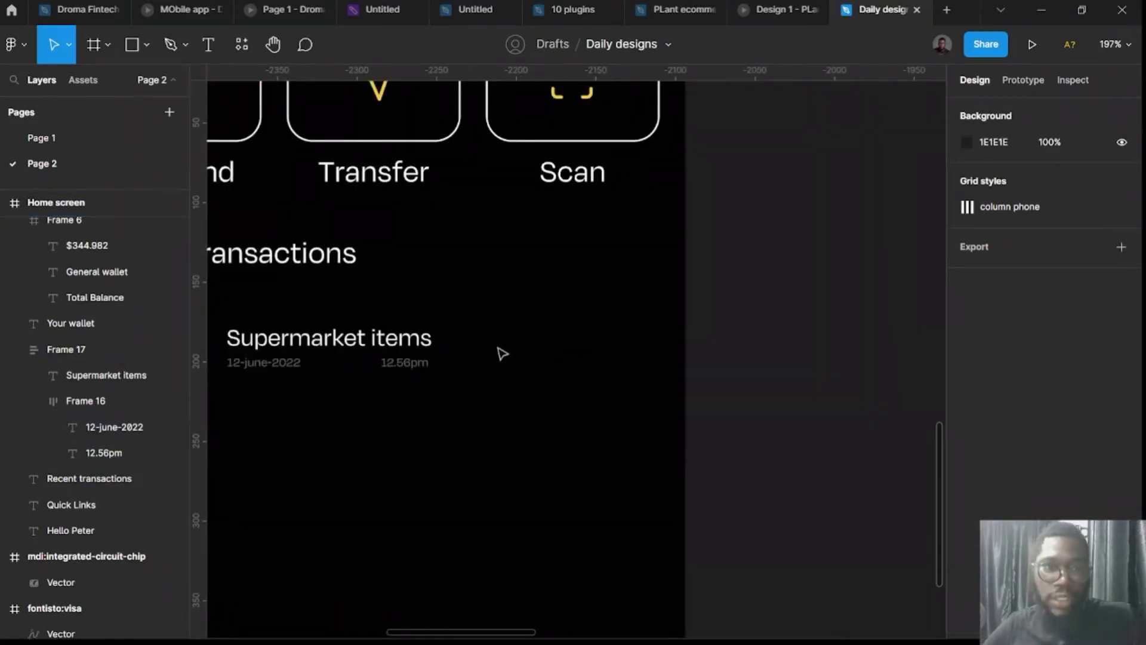
scroll(507, 355, left, 3)
click(539, 358)
scroll(540, 352, up, 5)
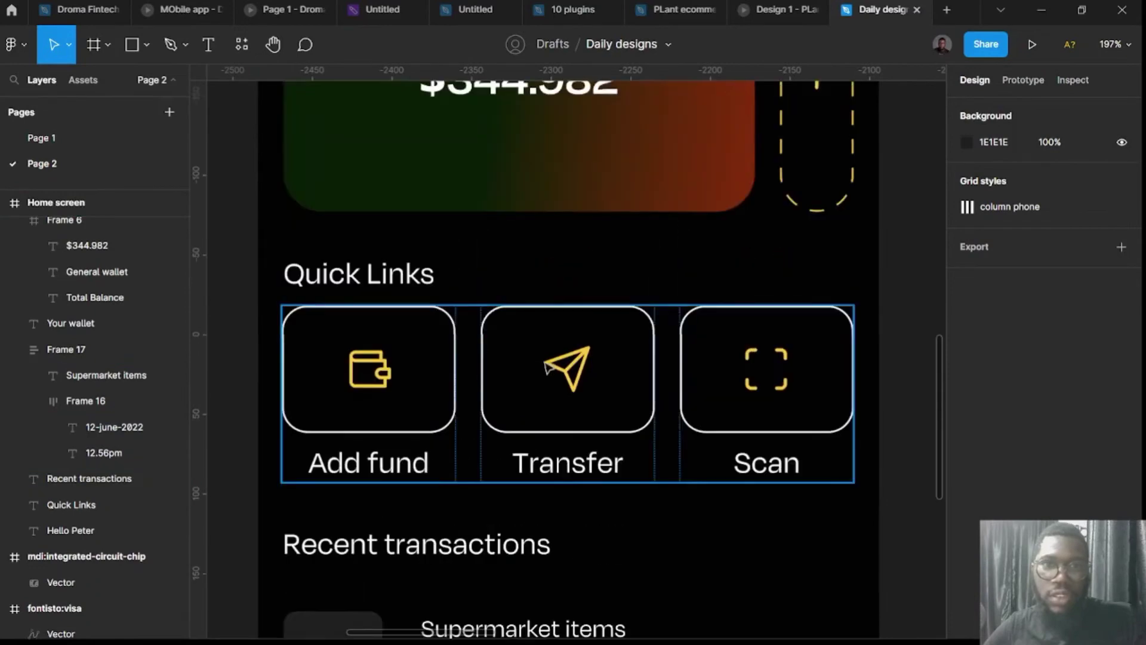
scroll(540, 388, down, 3)
Duplicate the Recent transactions heading and retype it as '$40'.
click(466, 357)
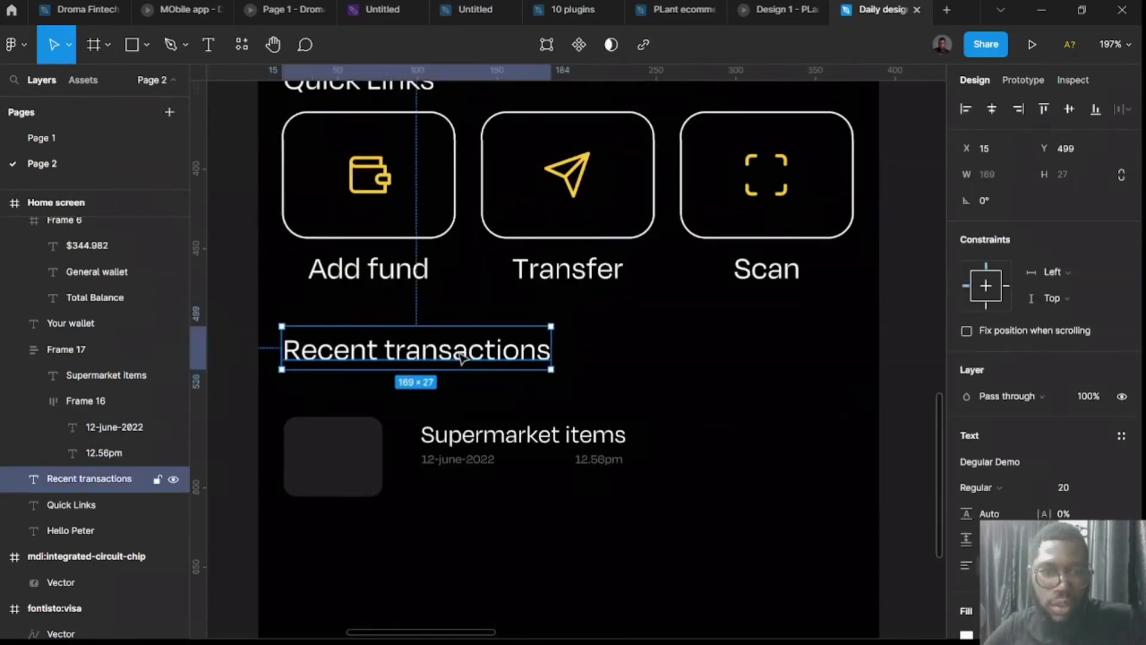
drag(466, 357, 796, 475)
double_click(797, 475)
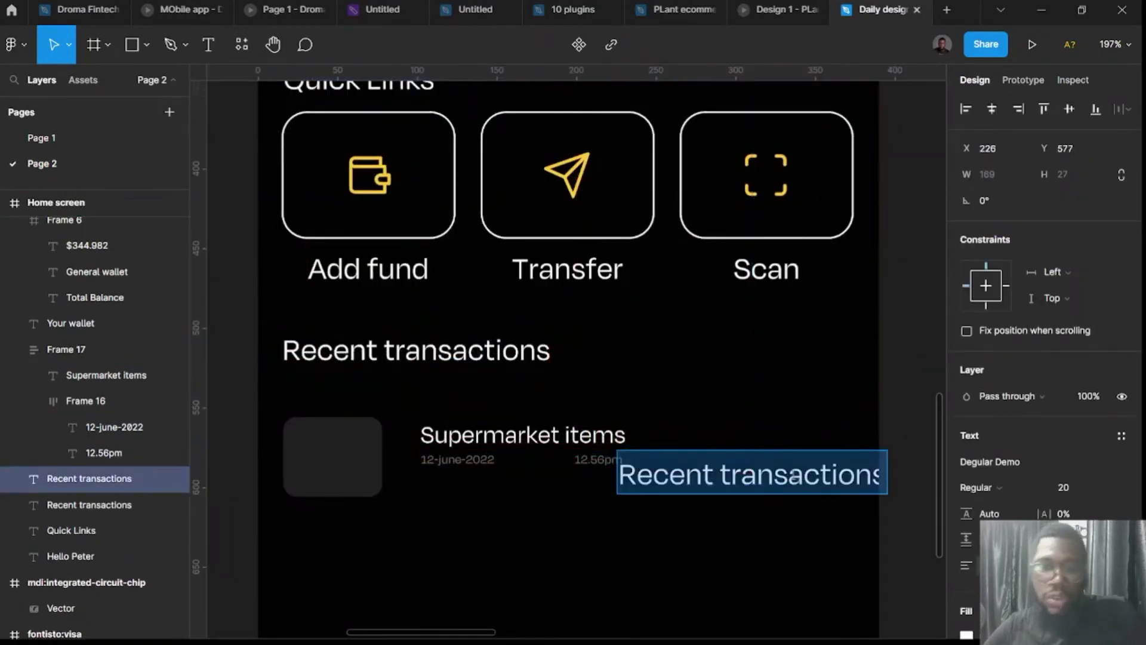
text($)
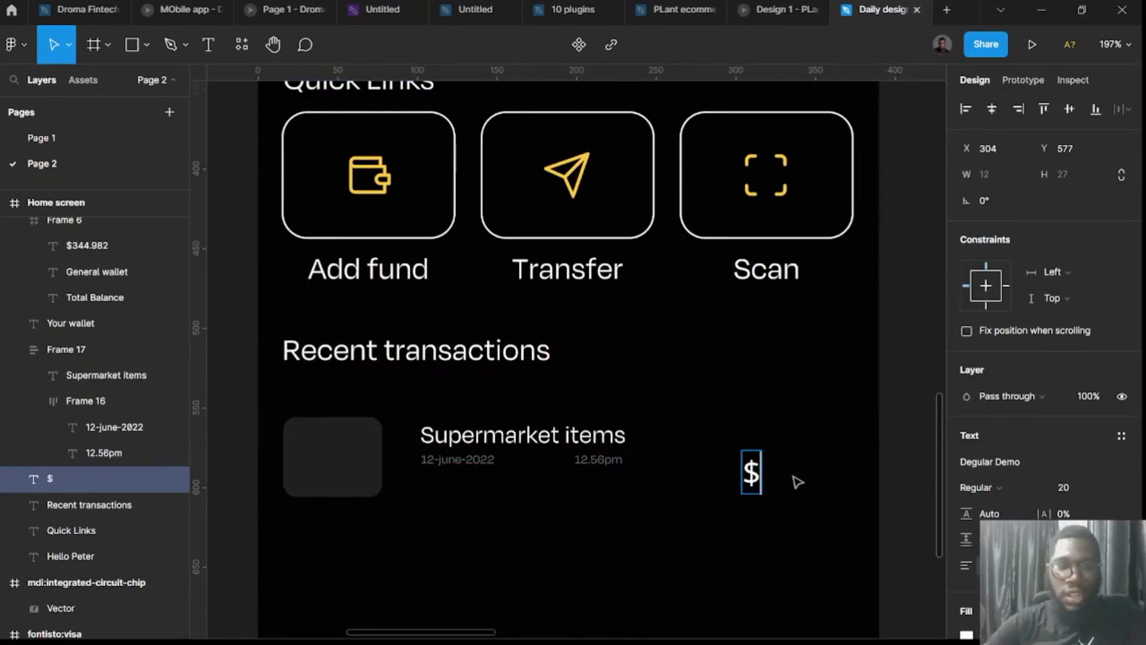
text(40)
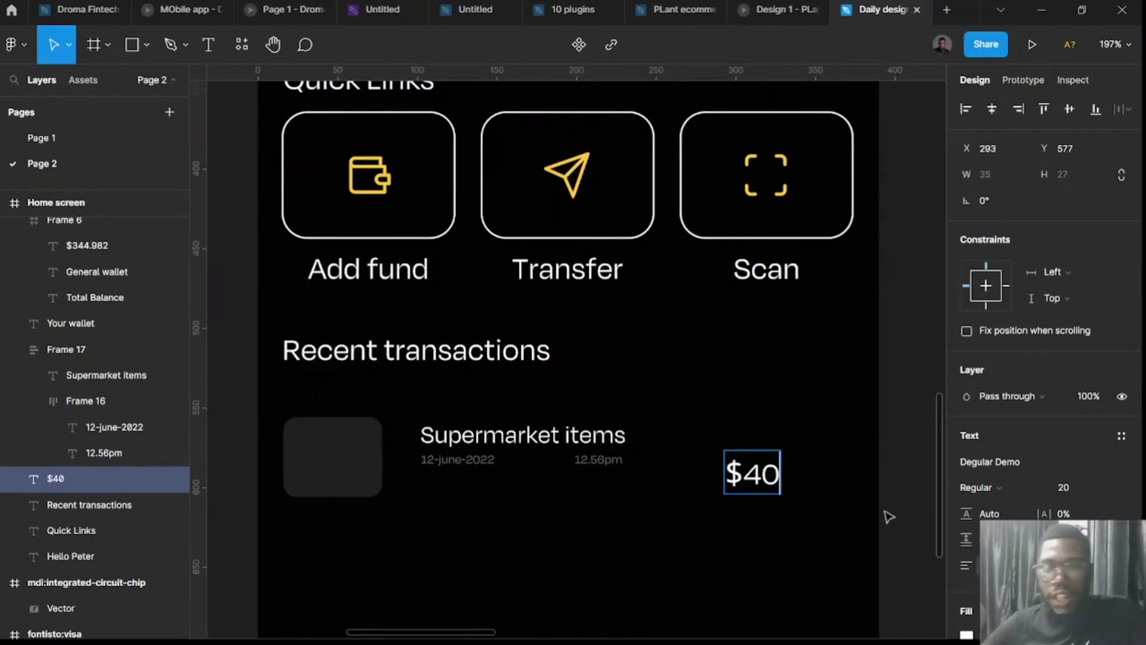
key(Escape)
Place $40 at the row's right end and make it Semibold.
drag(756, 478, 812, 448)
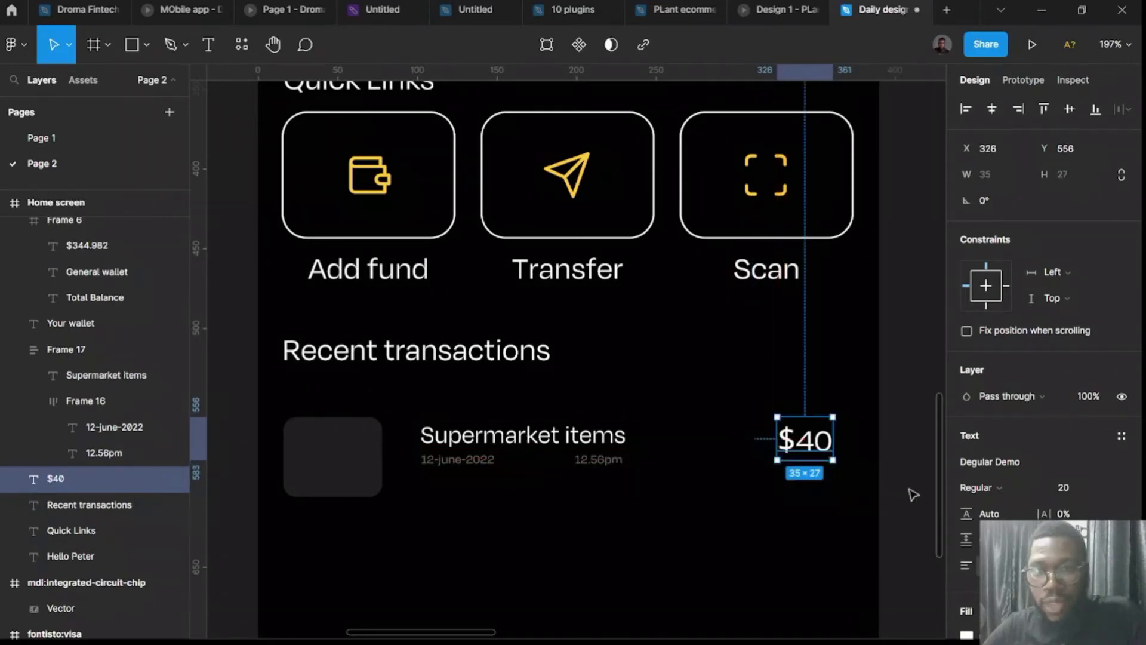
scroll(835, 513, right, 3)
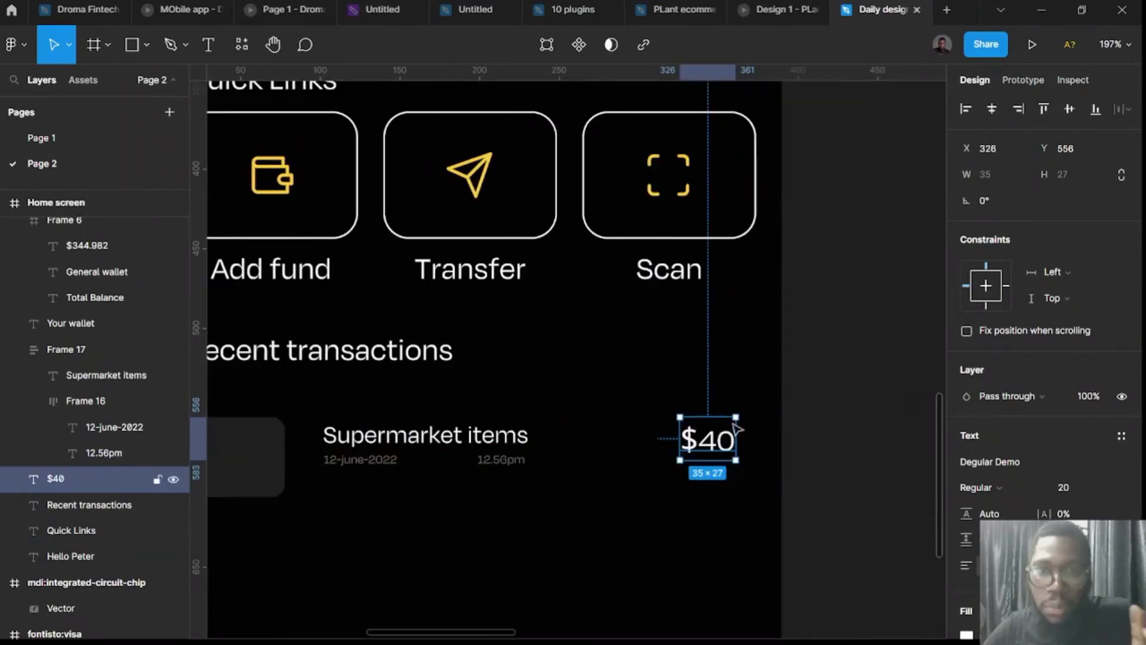
click(1027, 493)
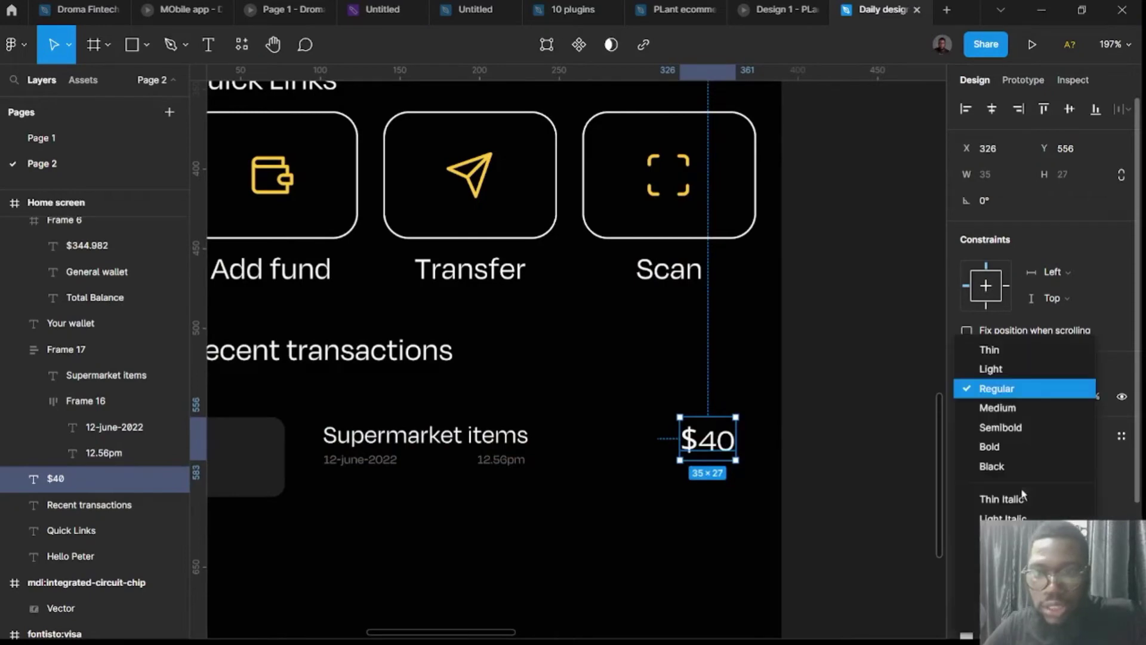
click(1001, 435)
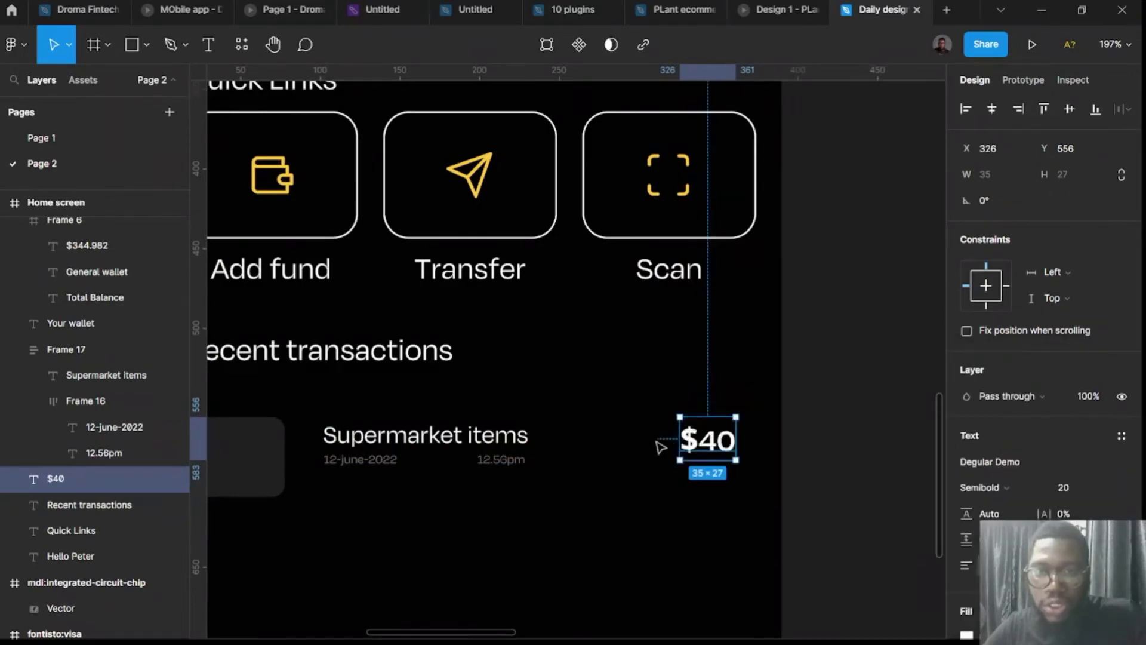
drag(709, 449, 709, 451)
scroll(336, 473, left, 3)
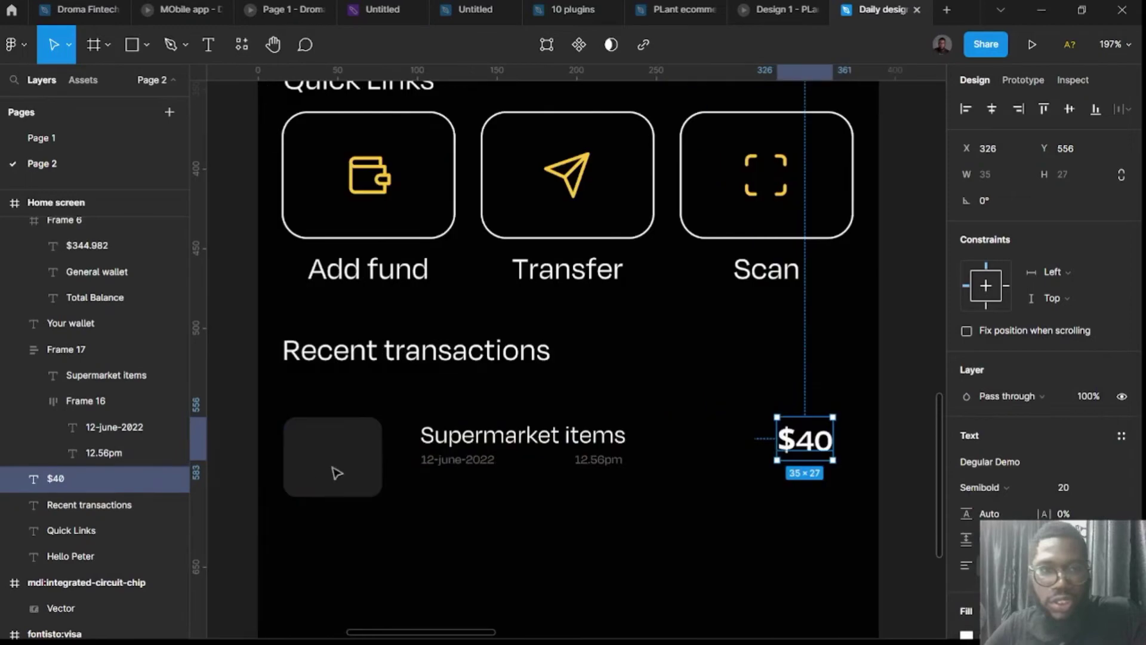
Wrap the icon box and text stack in horizontal auto layout, reducing spacing from 16 to 8.
click(364, 456)
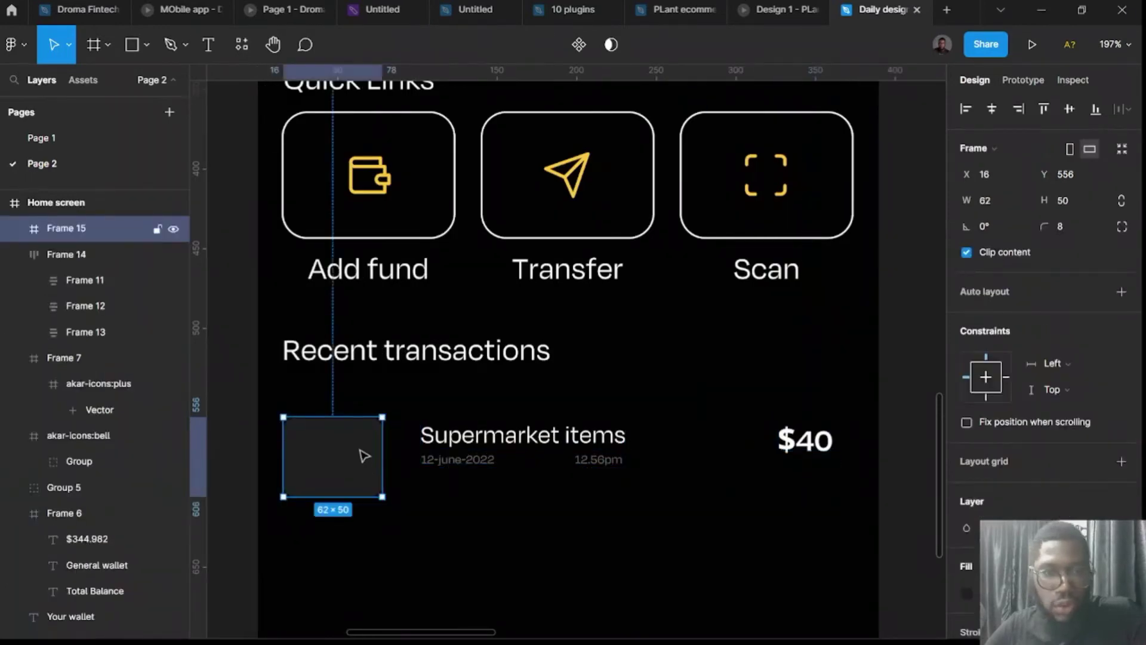
shift+click(442, 446)
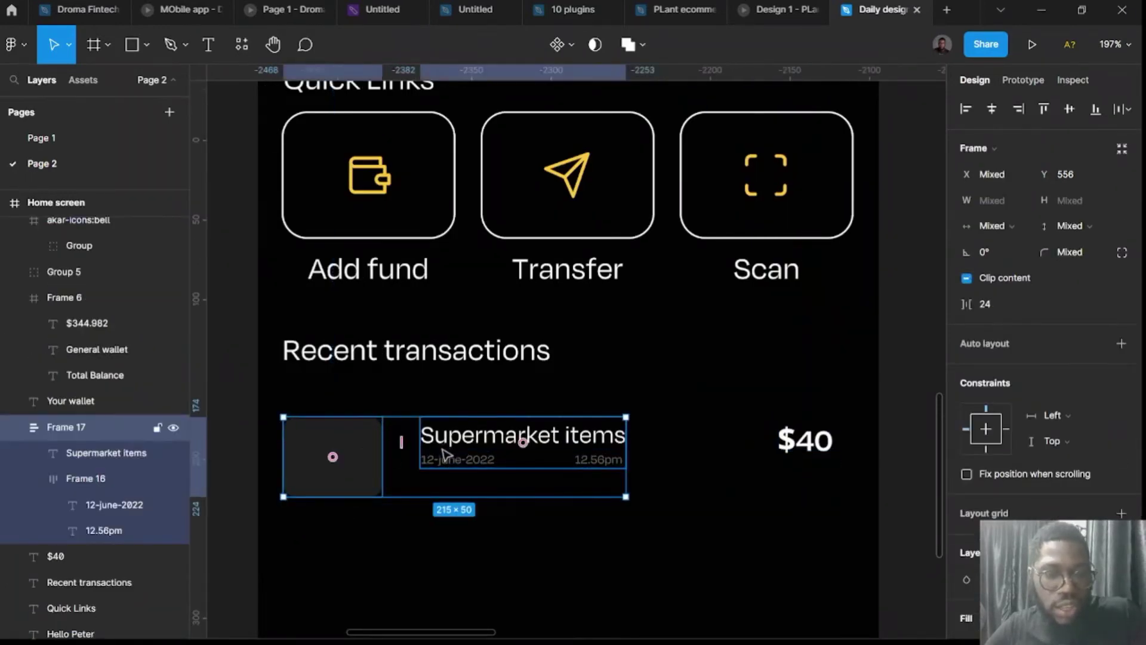
key(shift+a)
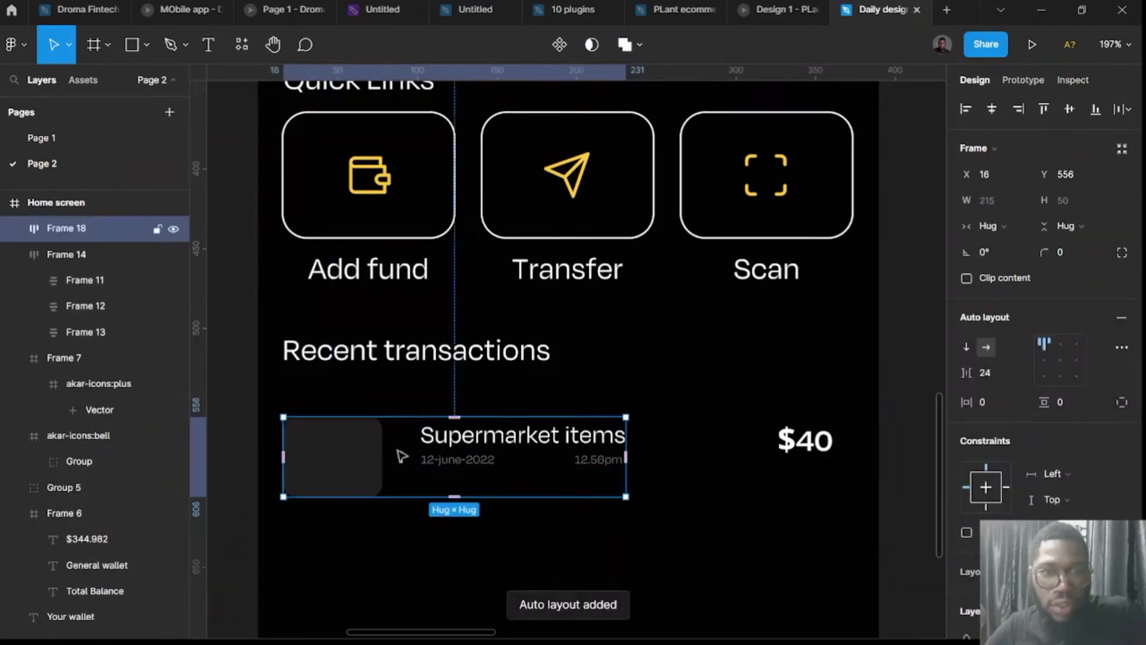
click(986, 374)
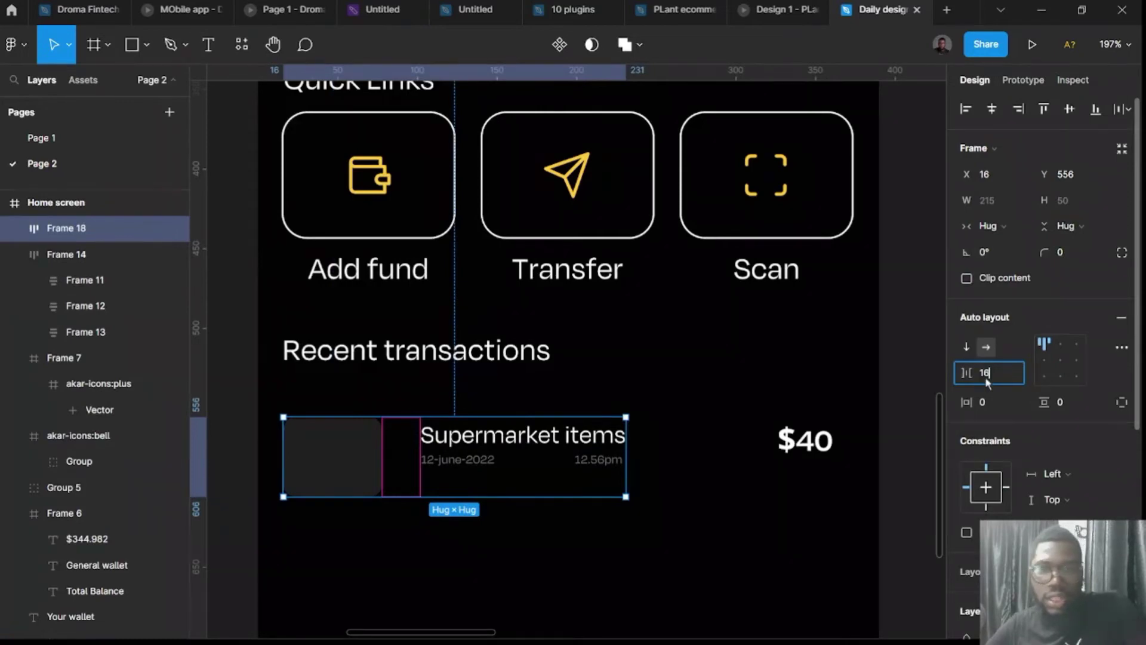
key(Return)
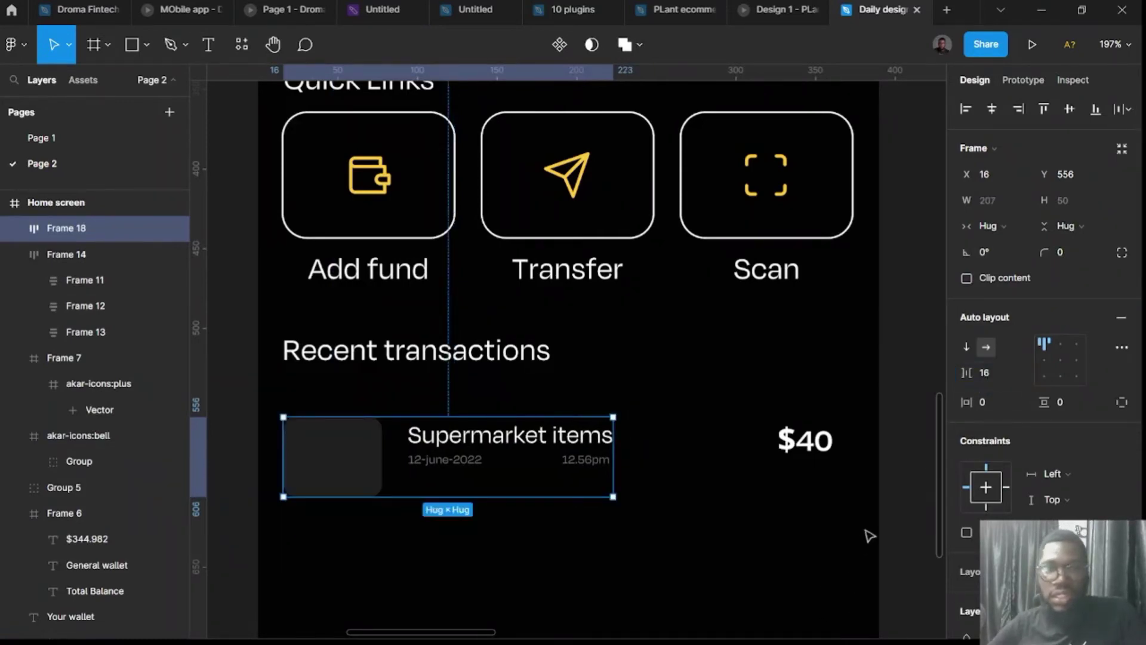
click(993, 379)
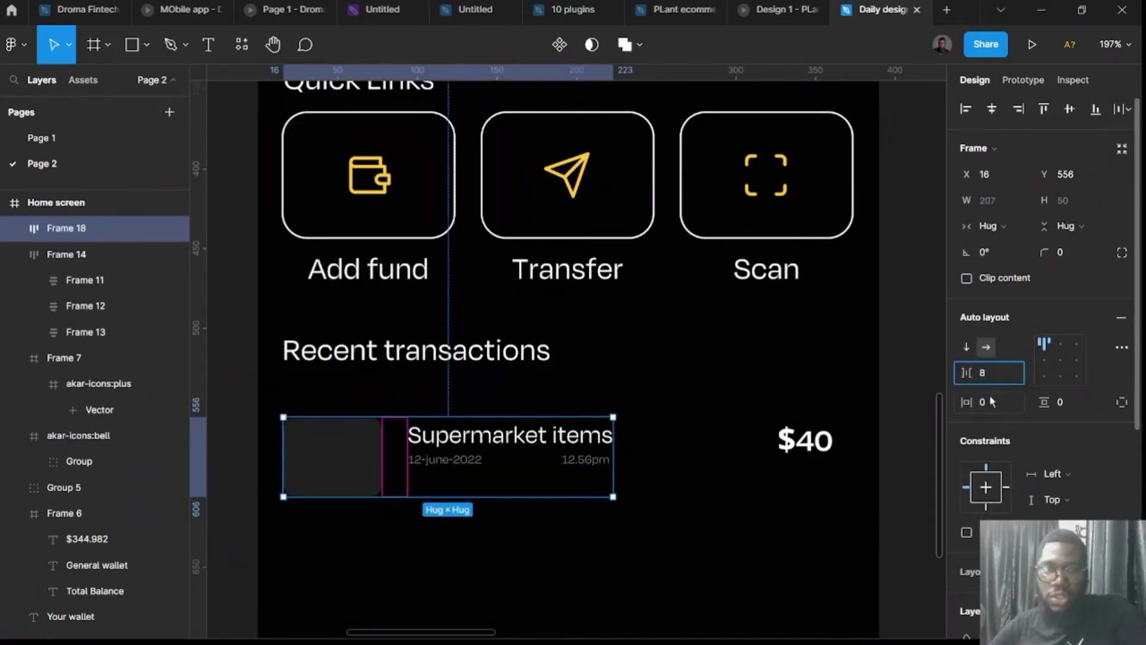
key(Return)
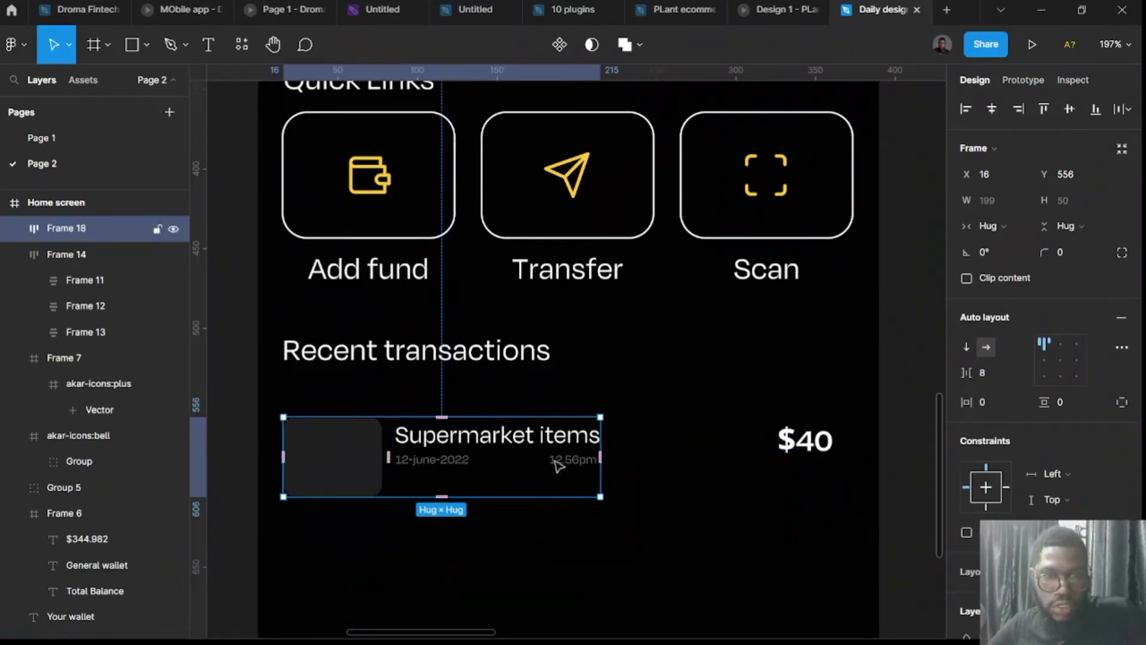
Select the $40 amount alongside the row.
shift+click(815, 446)
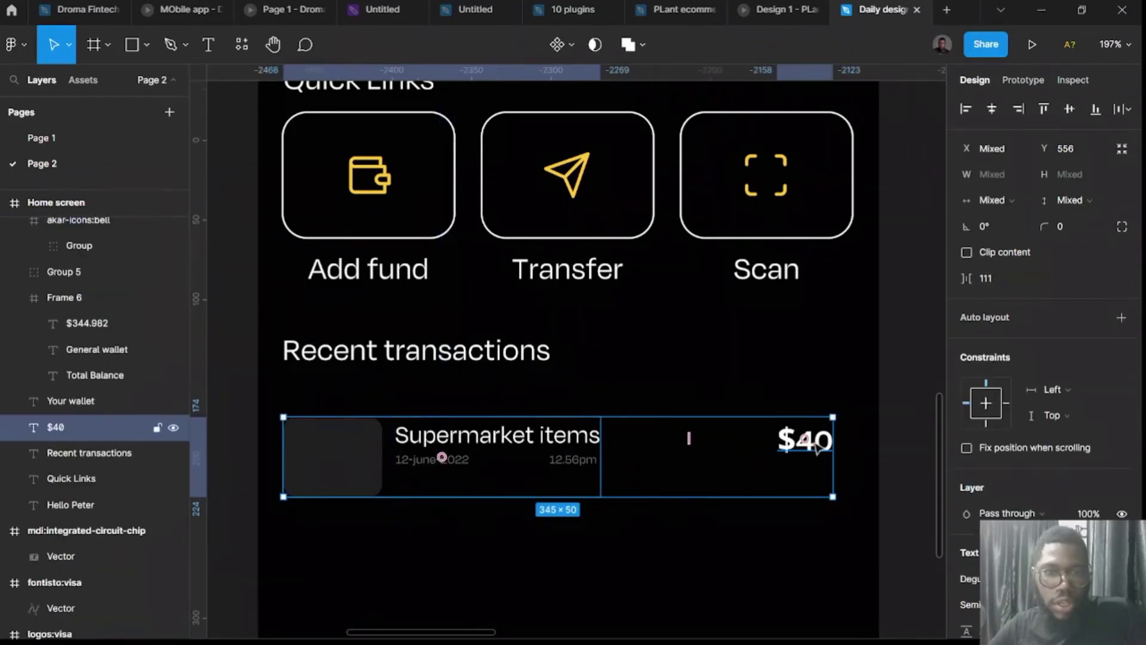
click(910, 478)
scroll(477, 489, left, 5)
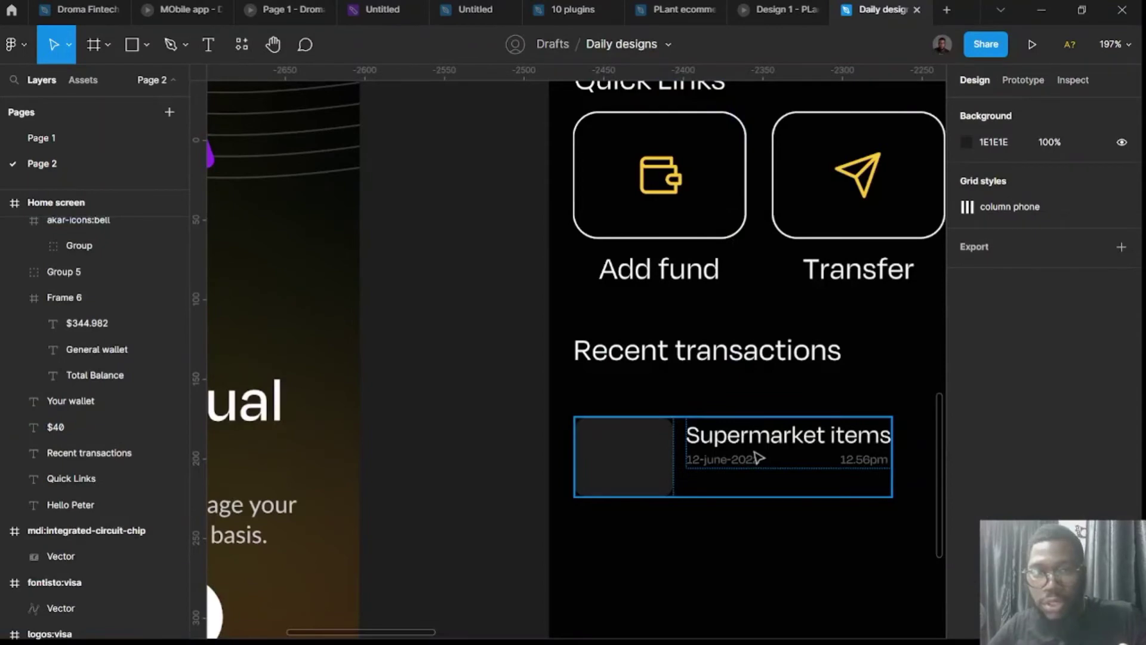
Adjust the vertical spacing between Supermarket items and its date row.
click(757, 458)
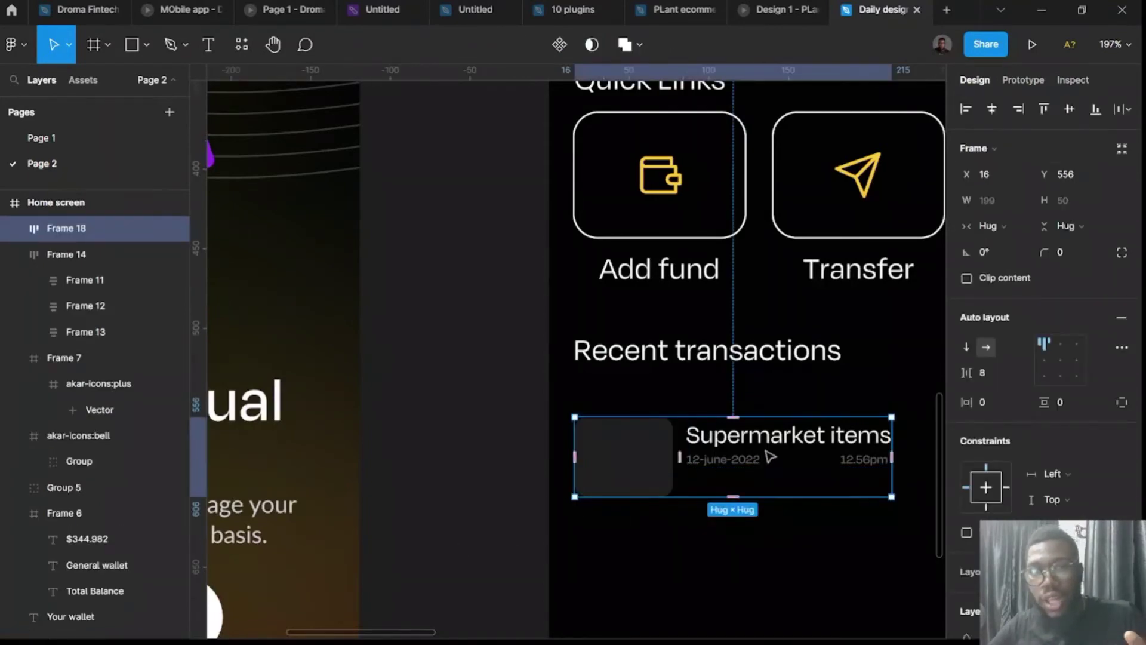
double_click(767, 457)
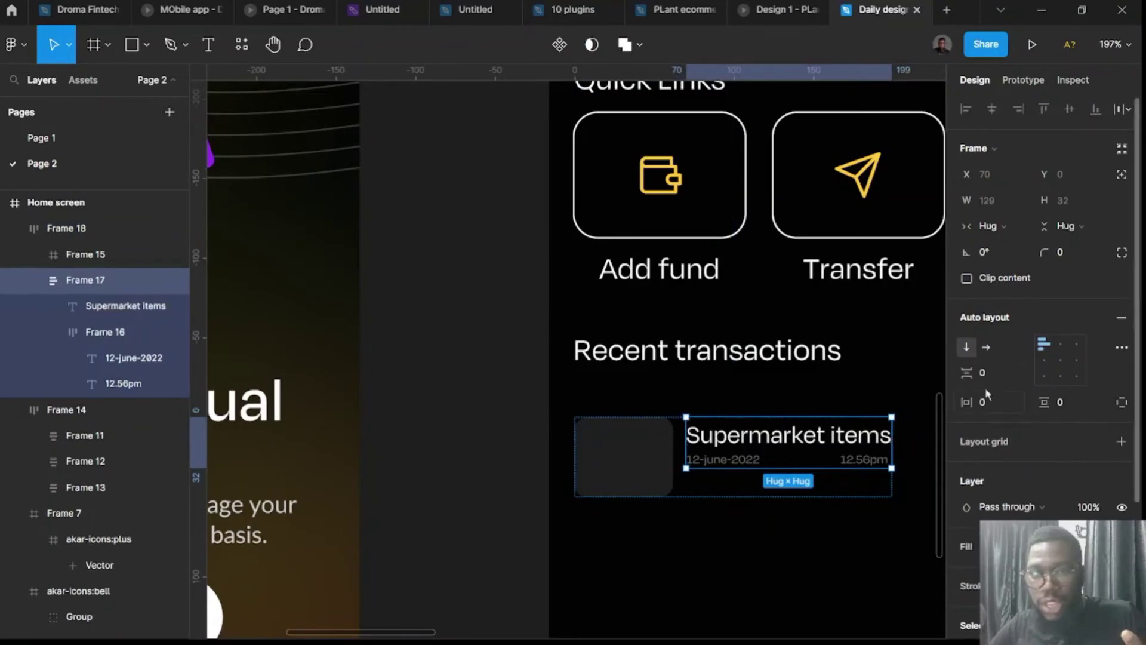
drag(984, 380, 991, 380)
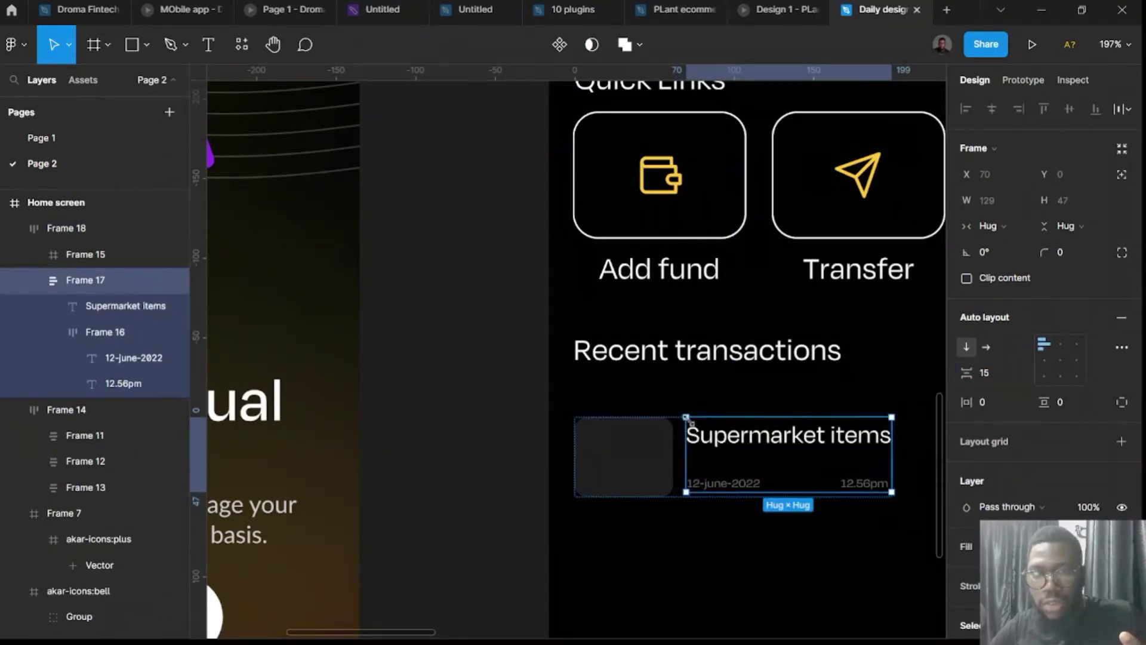
Resize the grey icon box to 45 wide by 40 tall.
click(625, 465)
scroll(622, 463, down, 5)
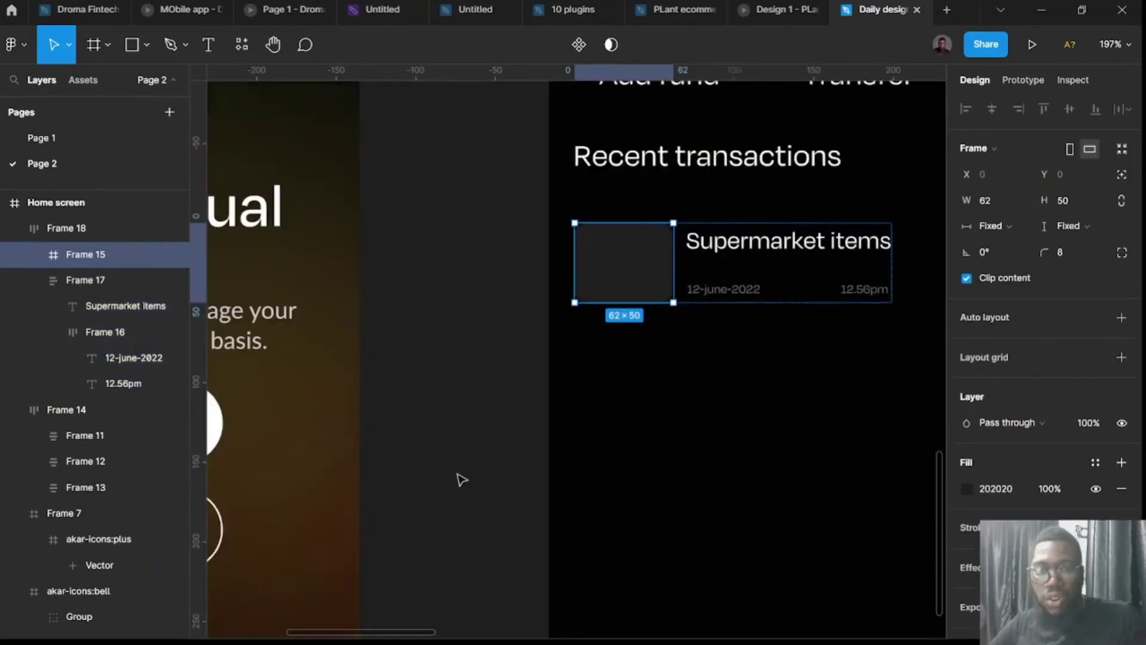
scroll(547, 374, up, 2)
scroll(728, 224, up, 2)
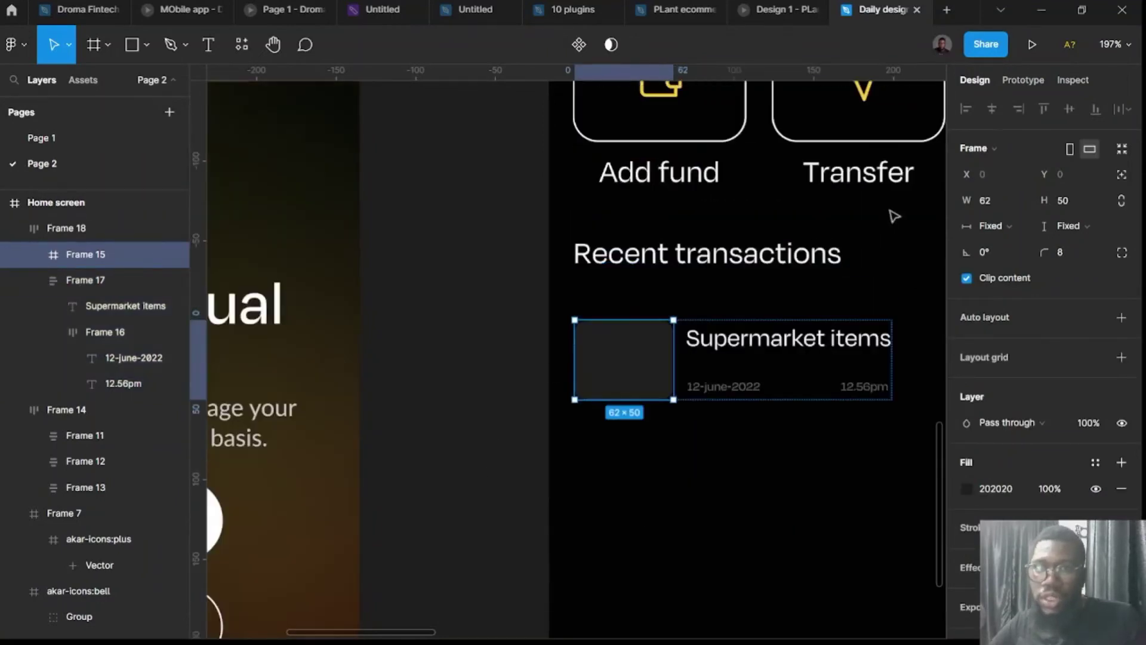
click(1063, 203)
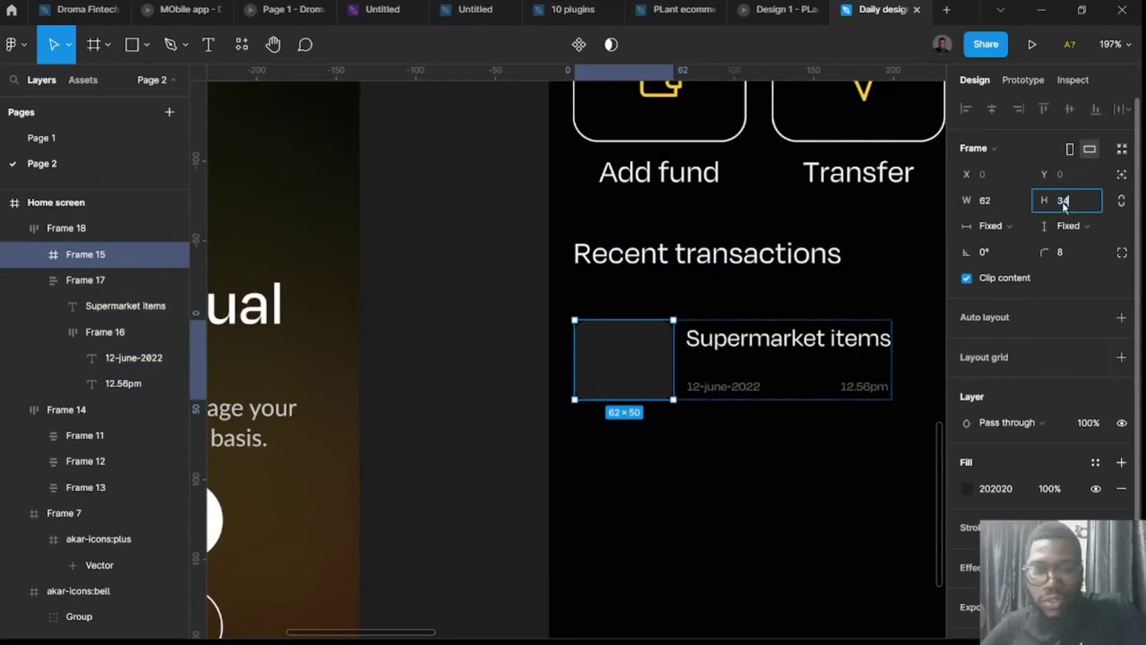
text(40)
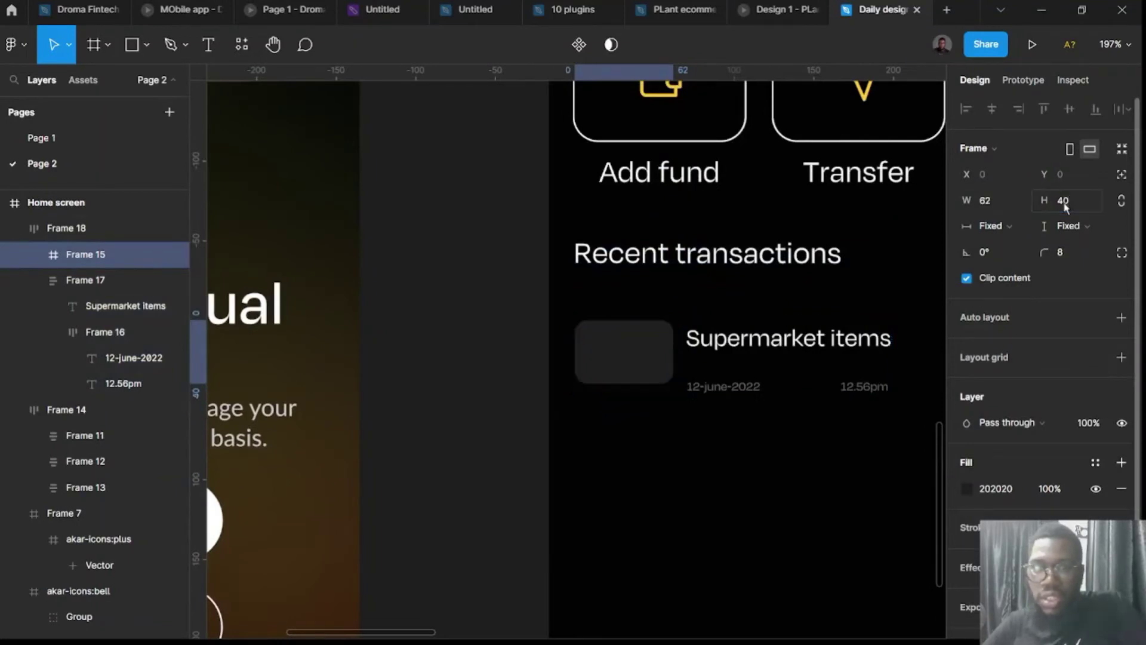
key(Return)
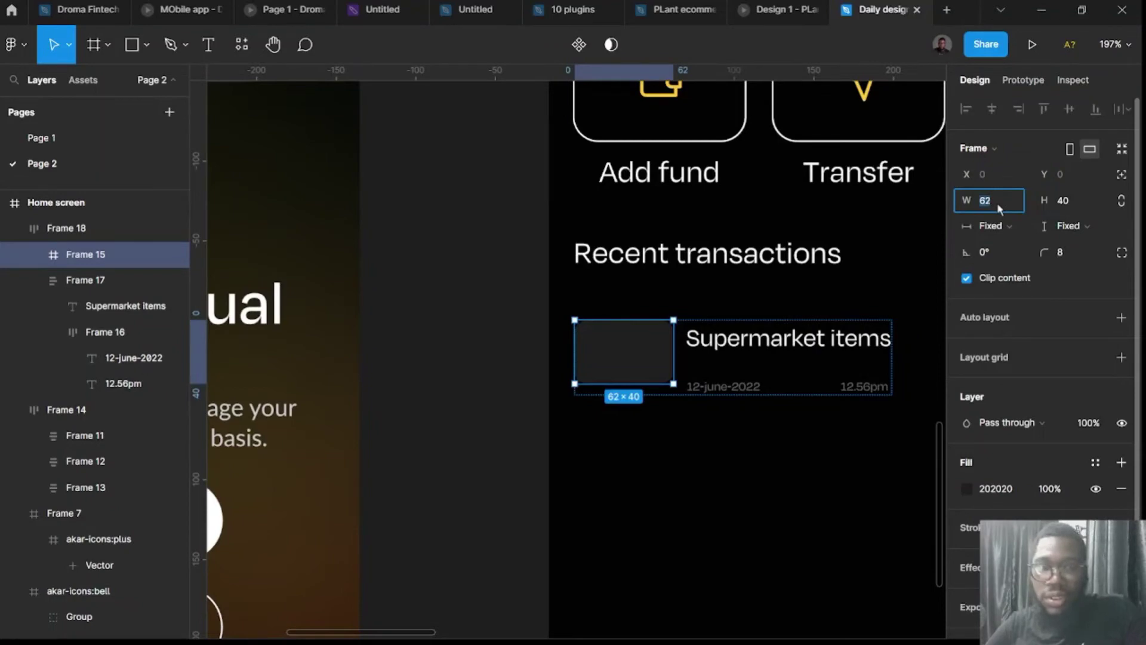
key(Return)
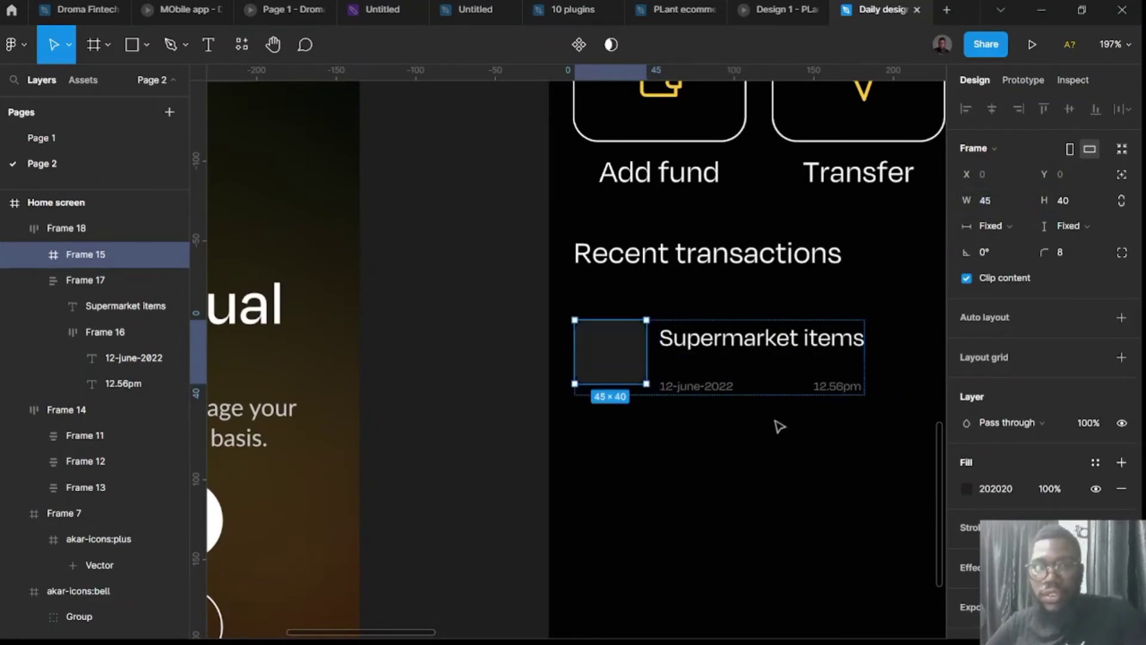
Set the title-to-date spacing to 7.
scroll(620, 418, right, 3)
scroll(922, 342, down, 5)
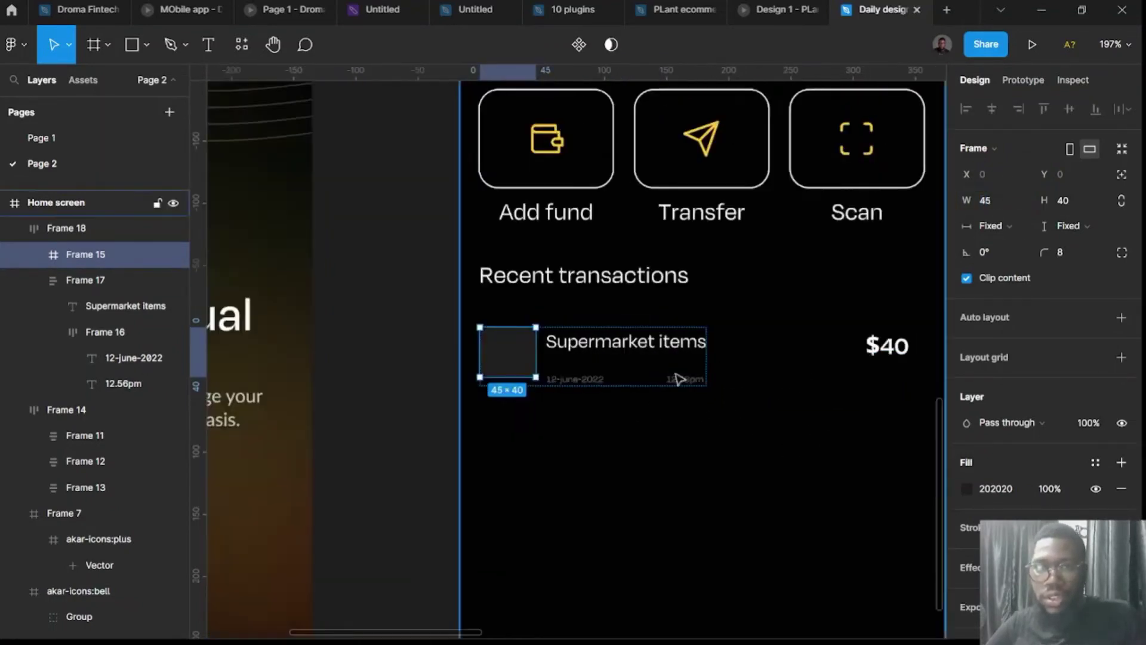
click(489, 400)
click(888, 348)
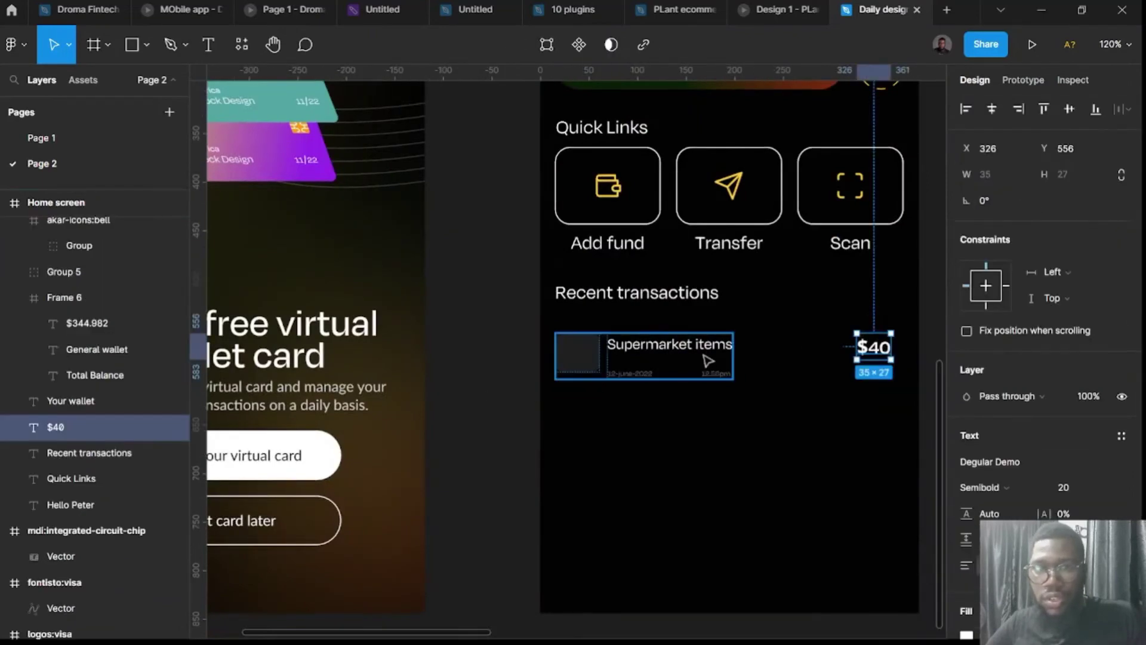
click(709, 359)
scroll(543, 421, up, 3)
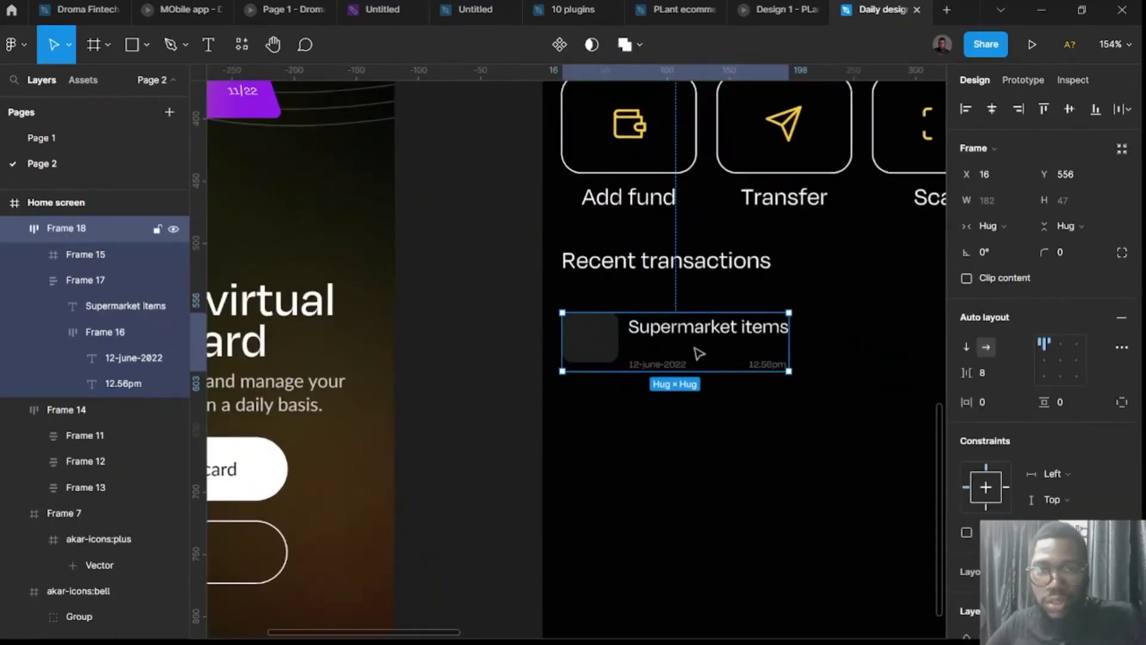
click(696, 351)
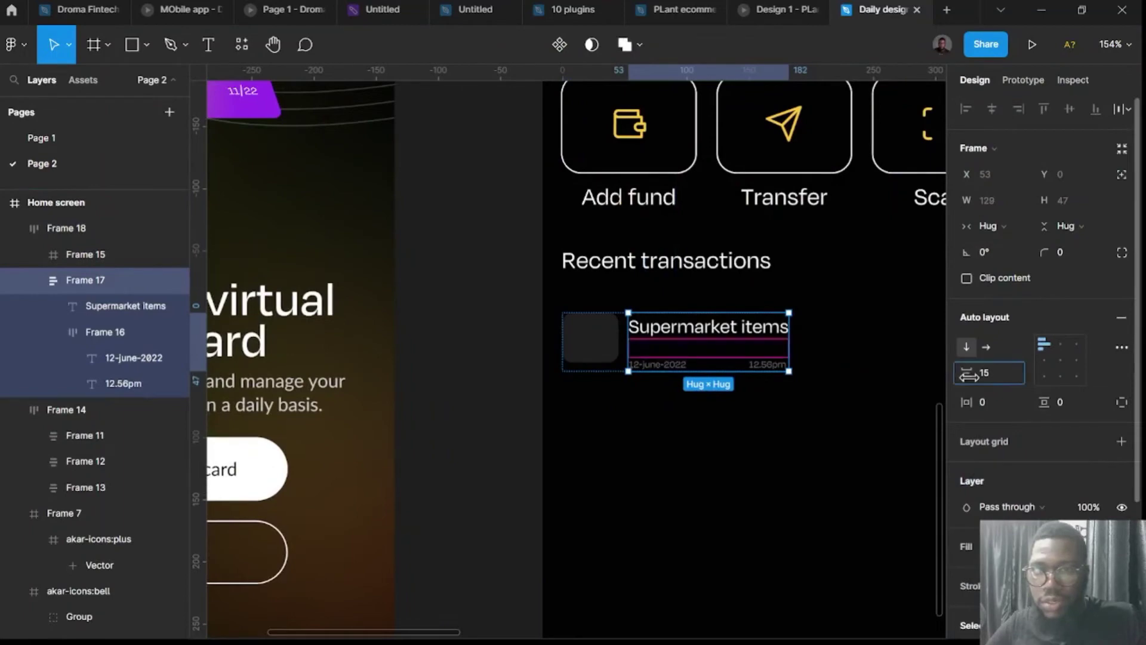
drag(960, 375, 955, 376)
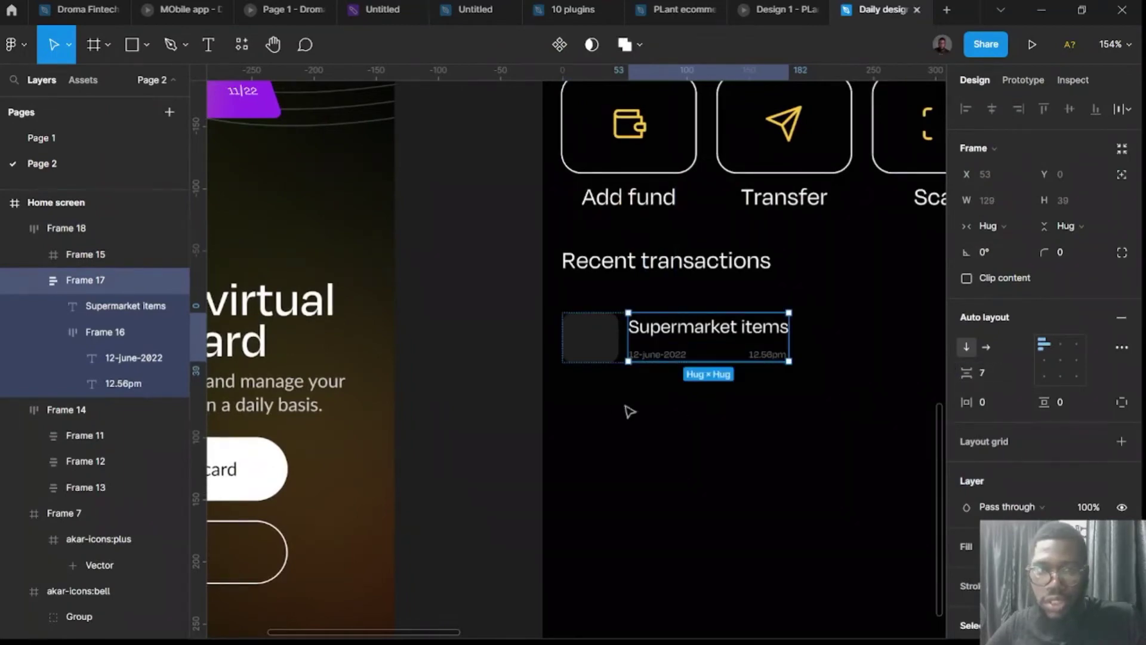
click(491, 457)
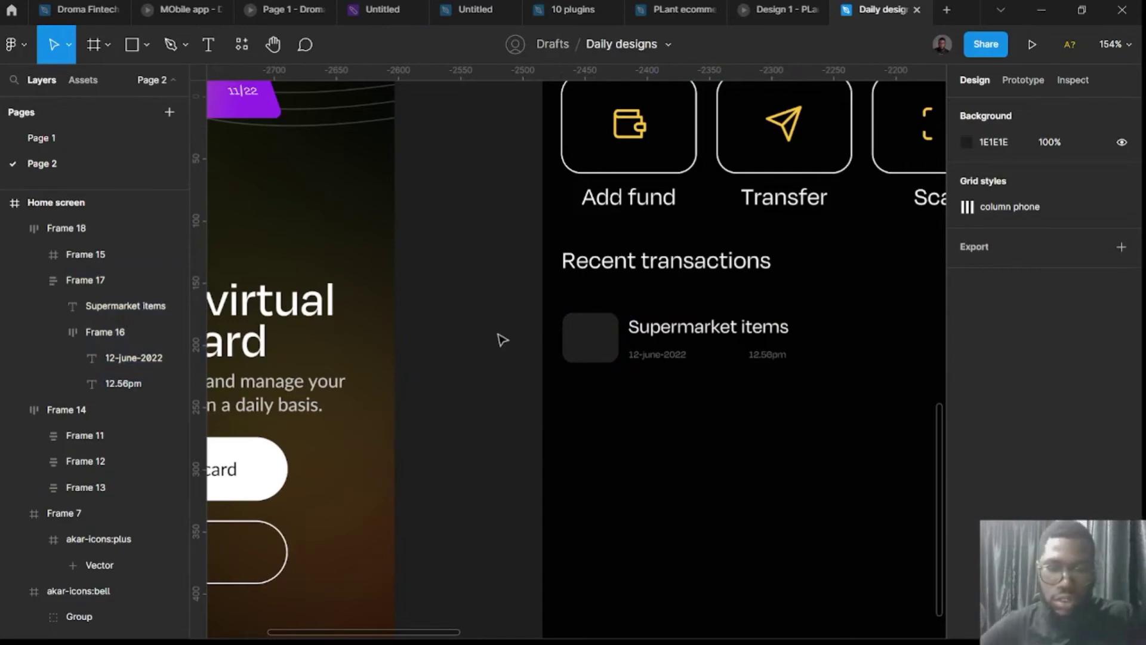
Search the Lucide Icons plugin for 'arrow' icons.
key(ctrl+alt+p)
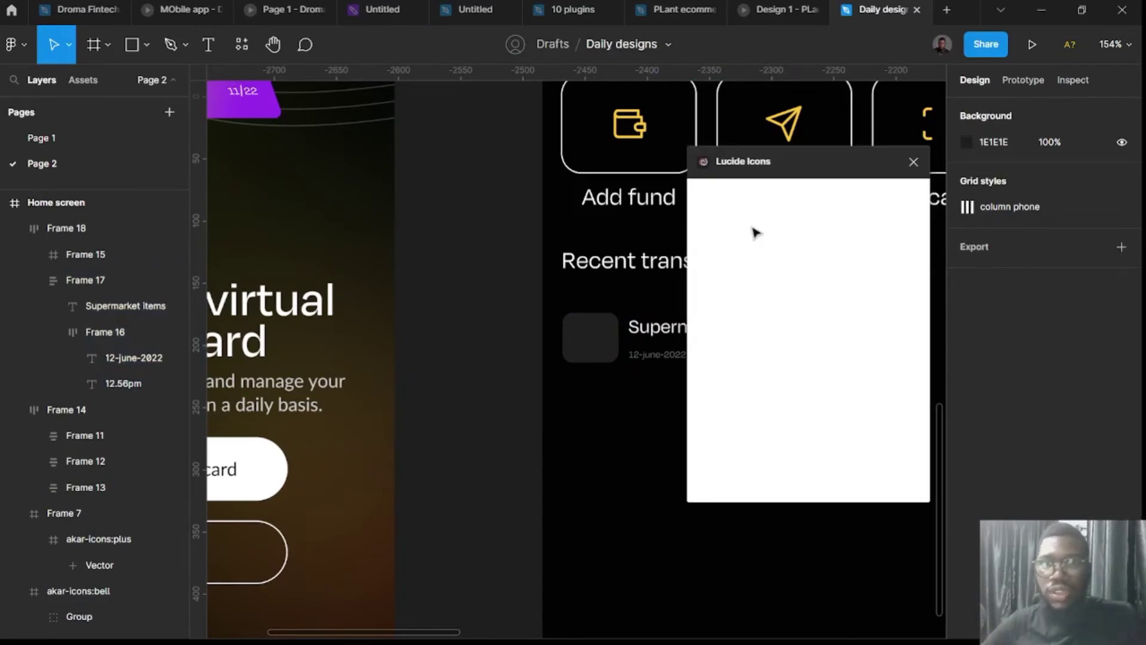
click(792, 227)
text(arrow)
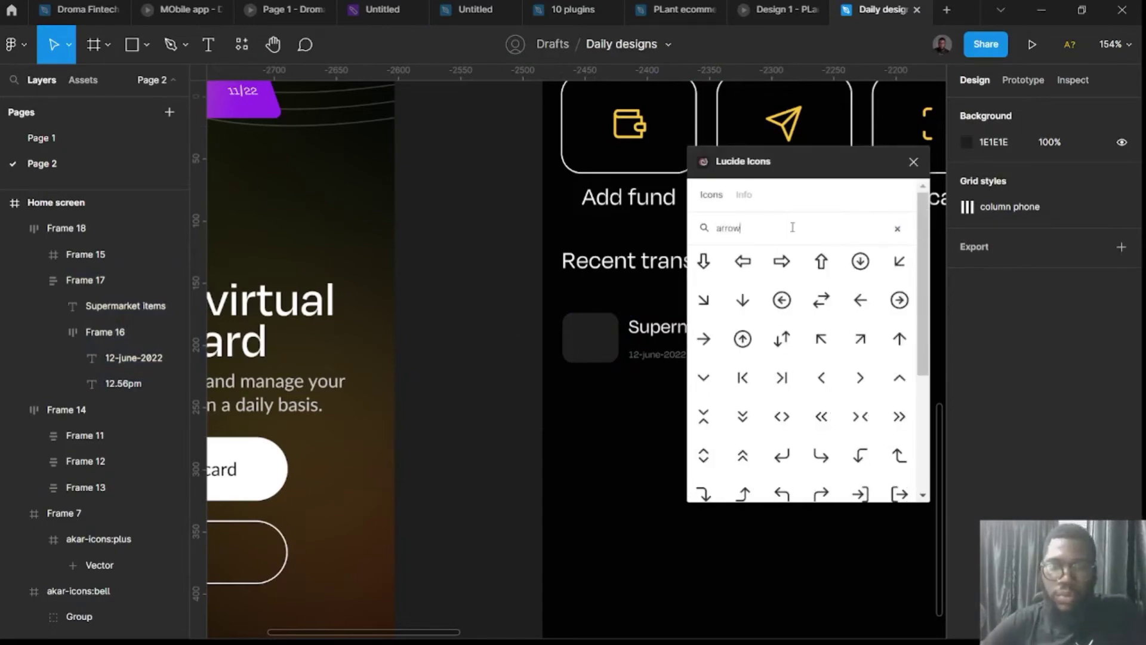
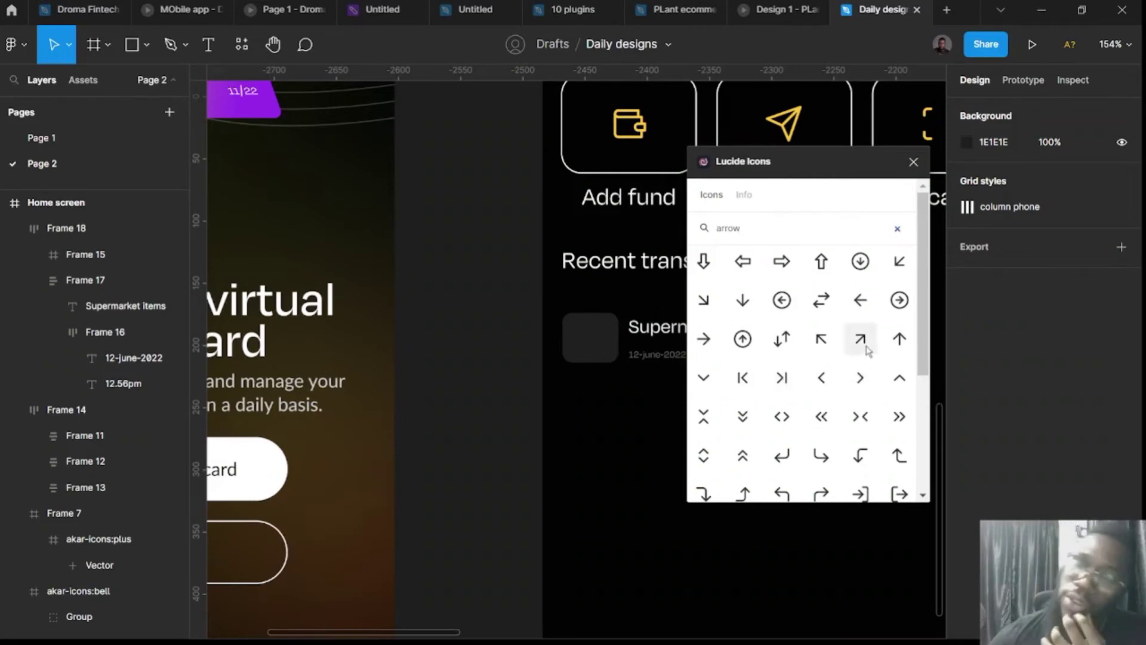
Insert Lucide arrow-up and arrow-down icons, stacking them beside the home screen.
click(904, 344)
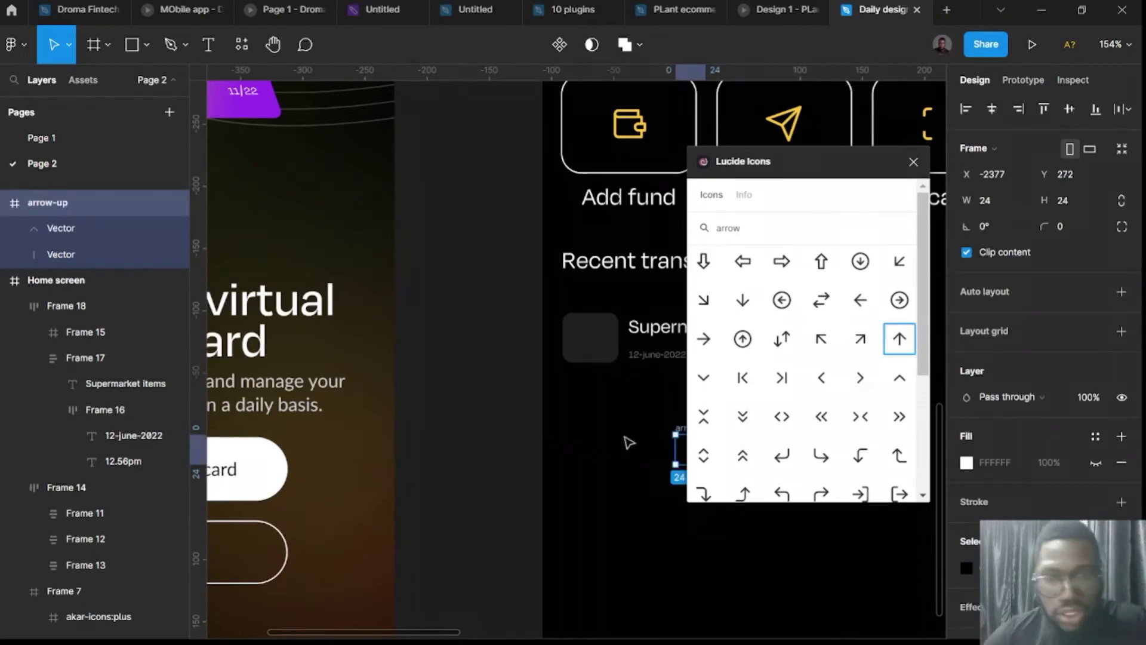
scroll(629, 442, right, 3)
drag(591, 434, 388, 329)
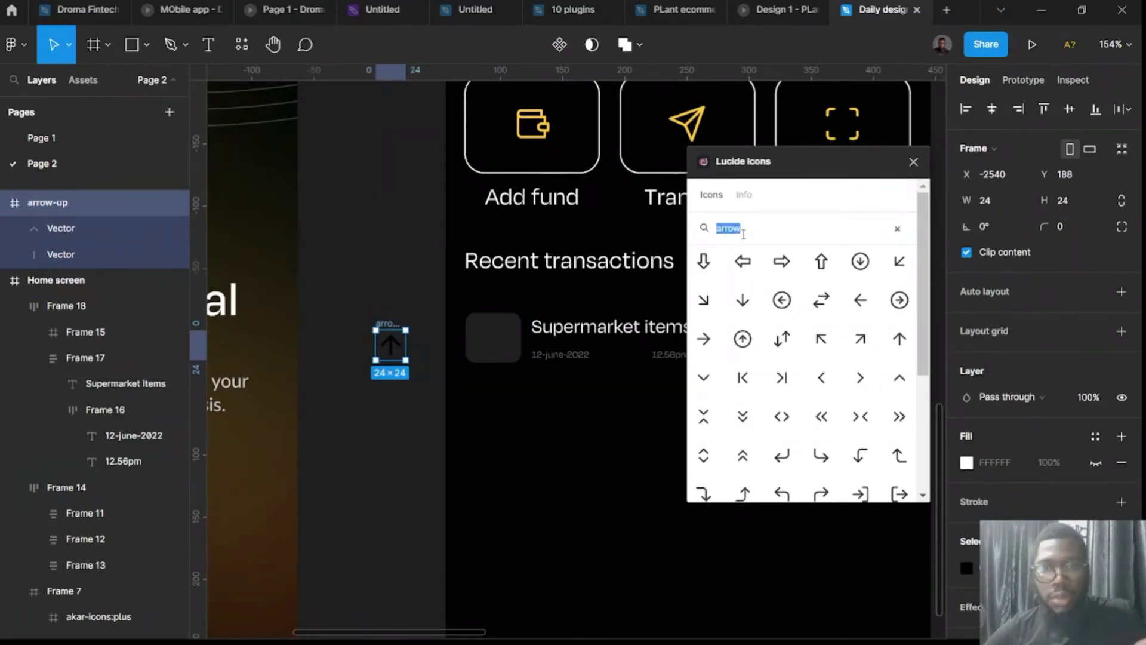
click(743, 301)
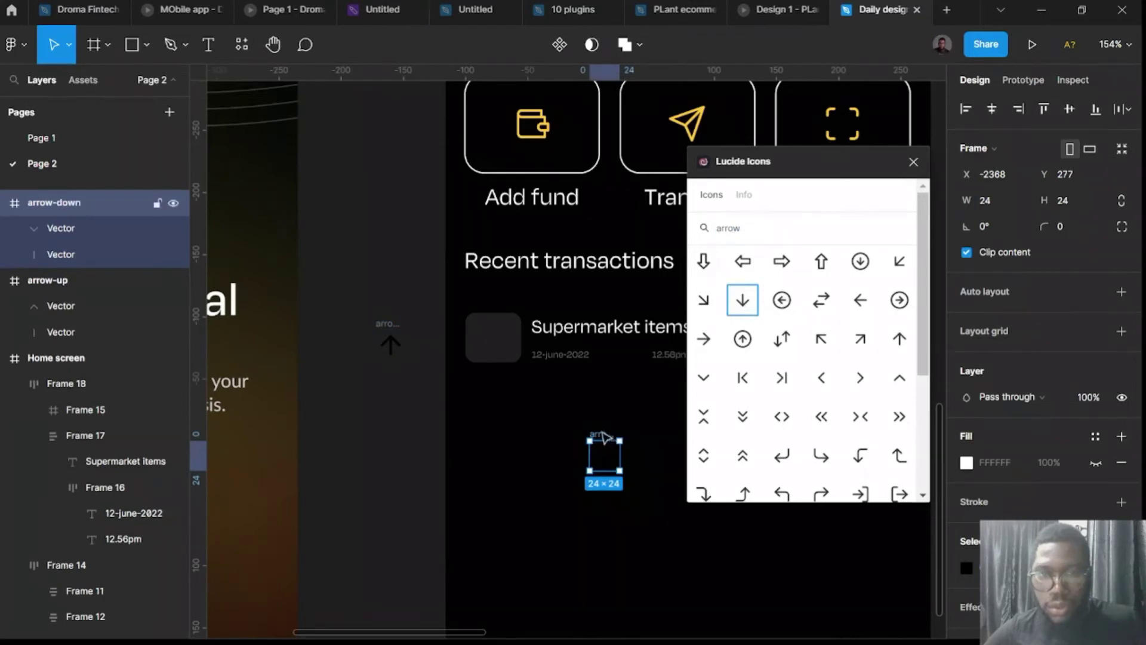
drag(600, 457, 389, 420)
Colour both arrows FFC93C and move the up arrow into the Supermarket items square.
click(913, 161)
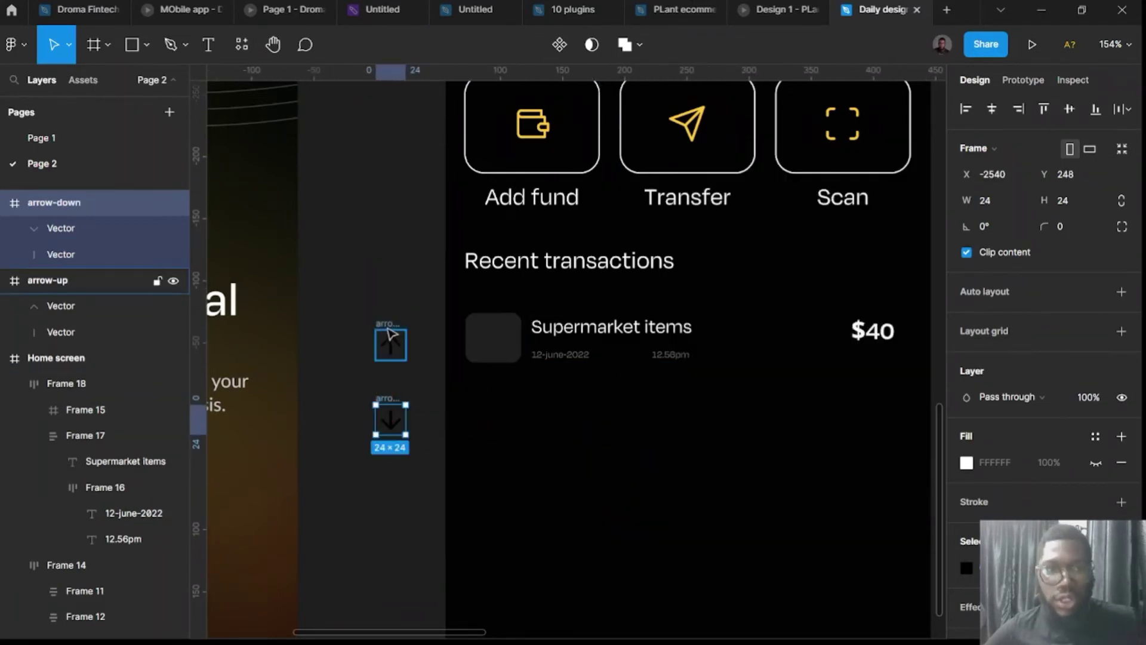
drag(422, 477, 374, 281)
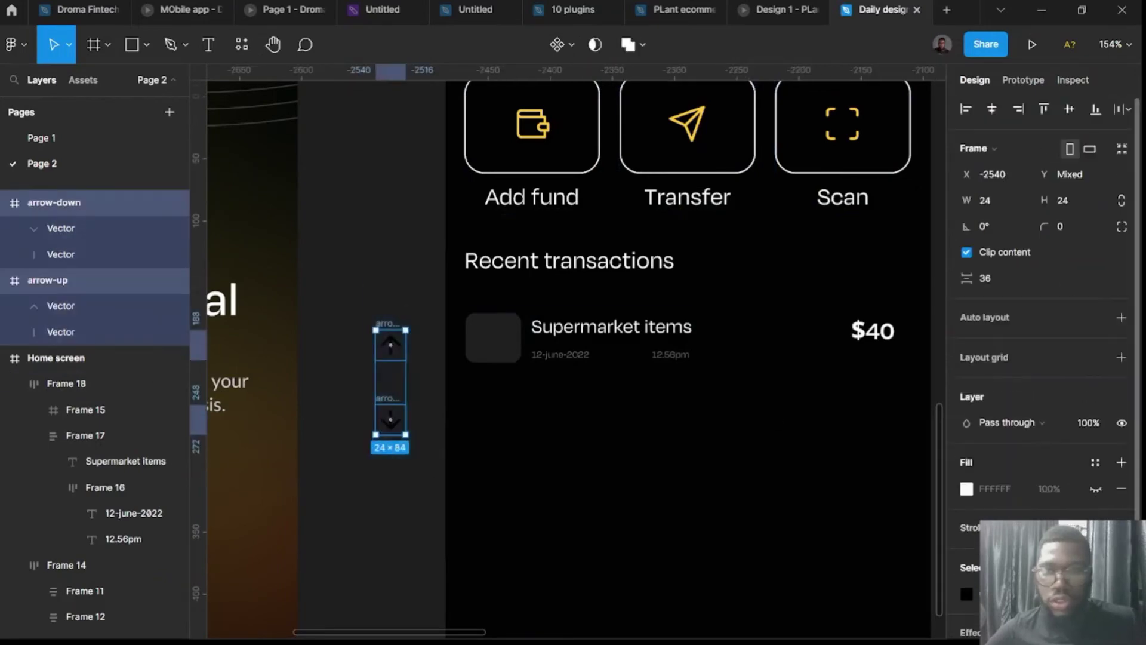
click(966, 499)
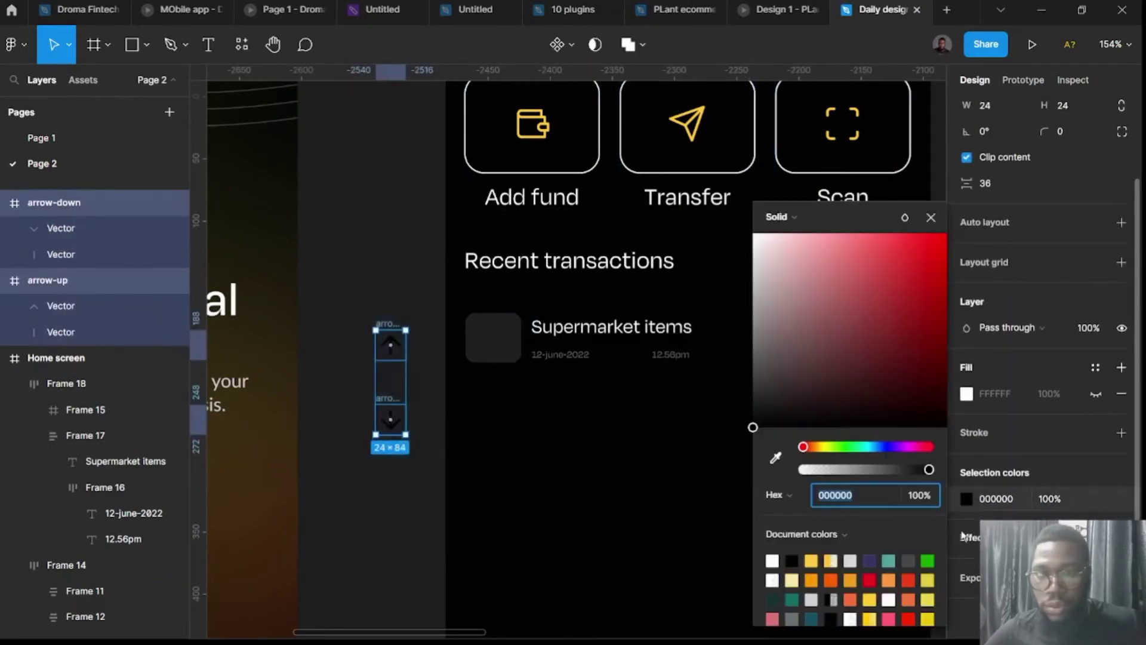
click(810, 560)
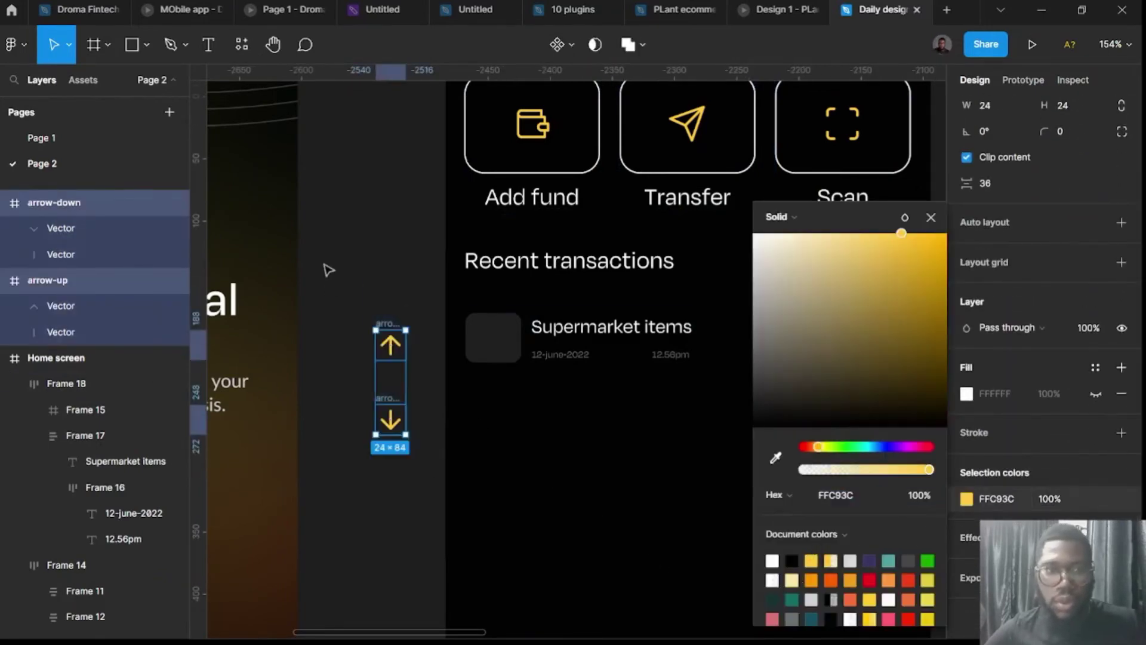
click(334, 275)
drag(386, 339, 494, 327)
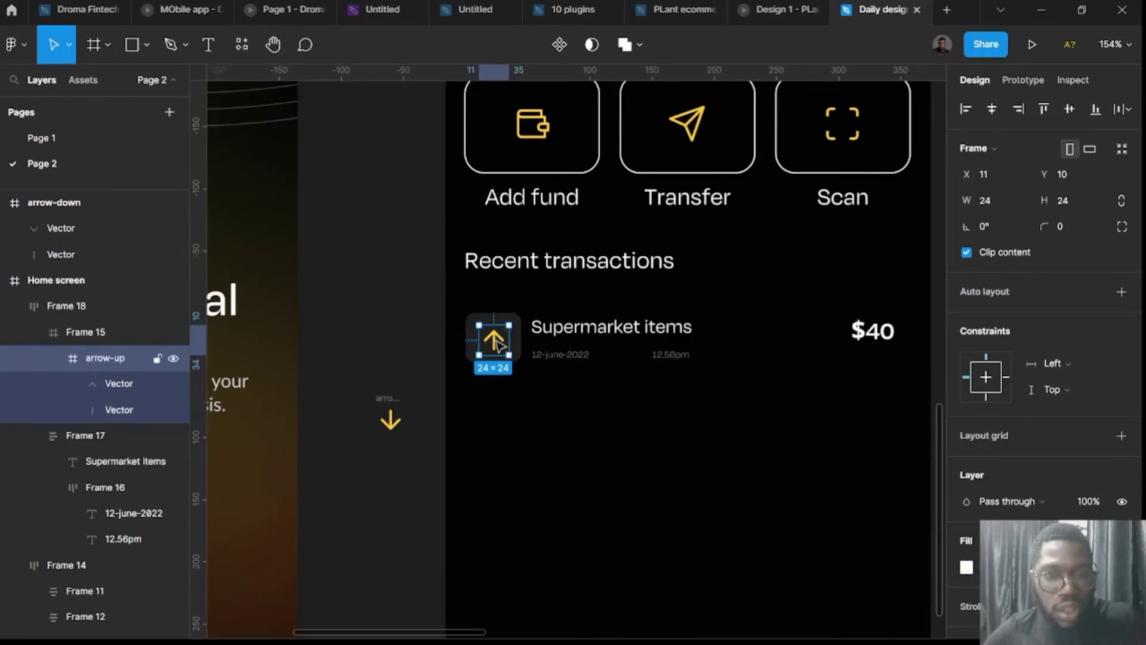
Centre the yellow up arrow within its dark square.
scroll(494, 340, up, 5)
scroll(539, 351, up, 3)
click(537, 350)
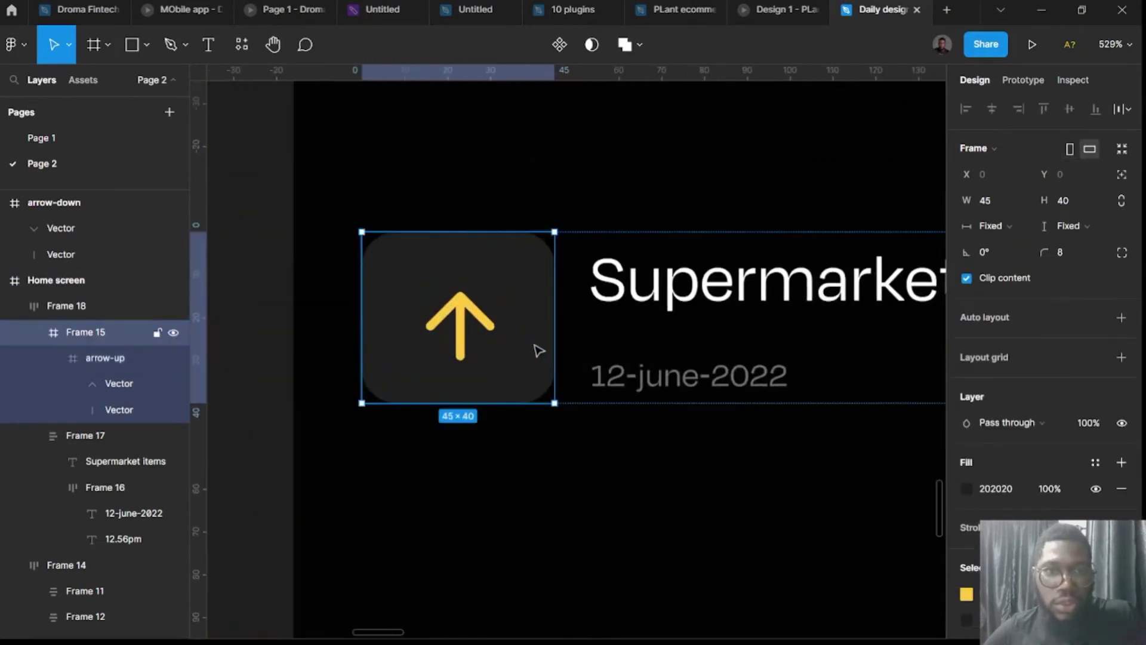
click(512, 277)
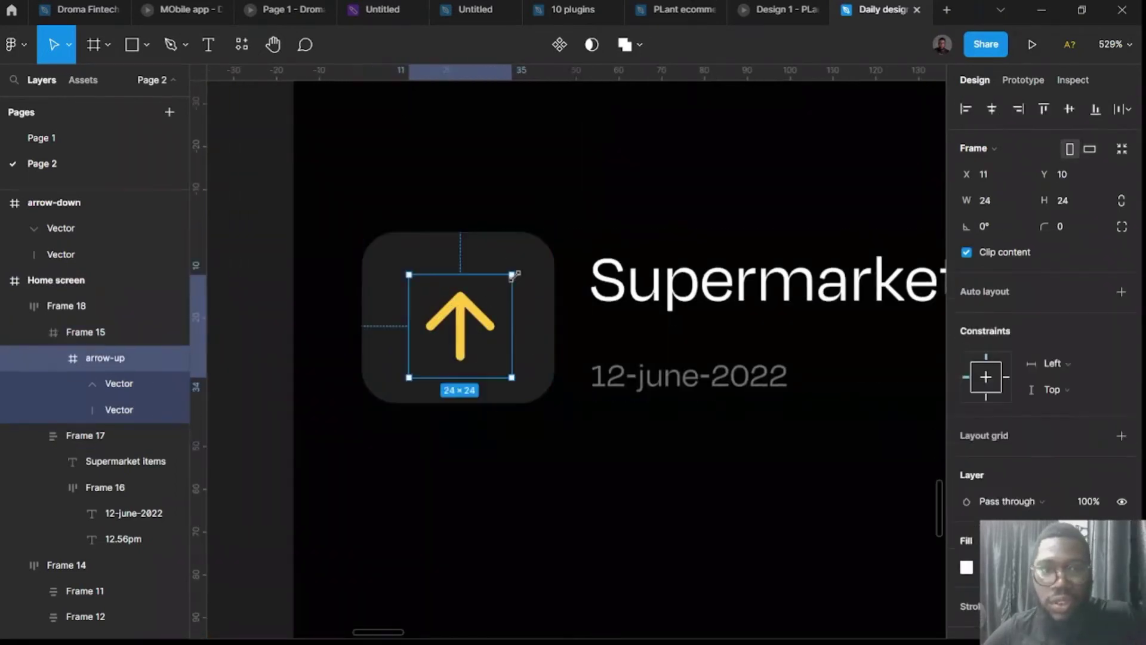
click(537, 326)
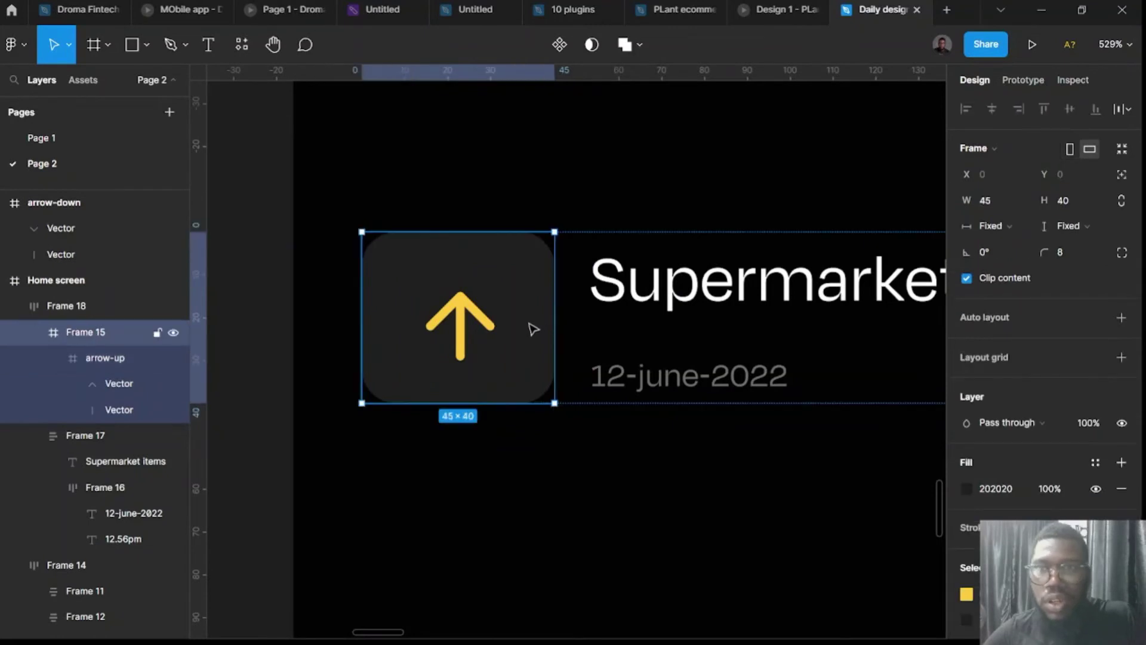
click(477, 341)
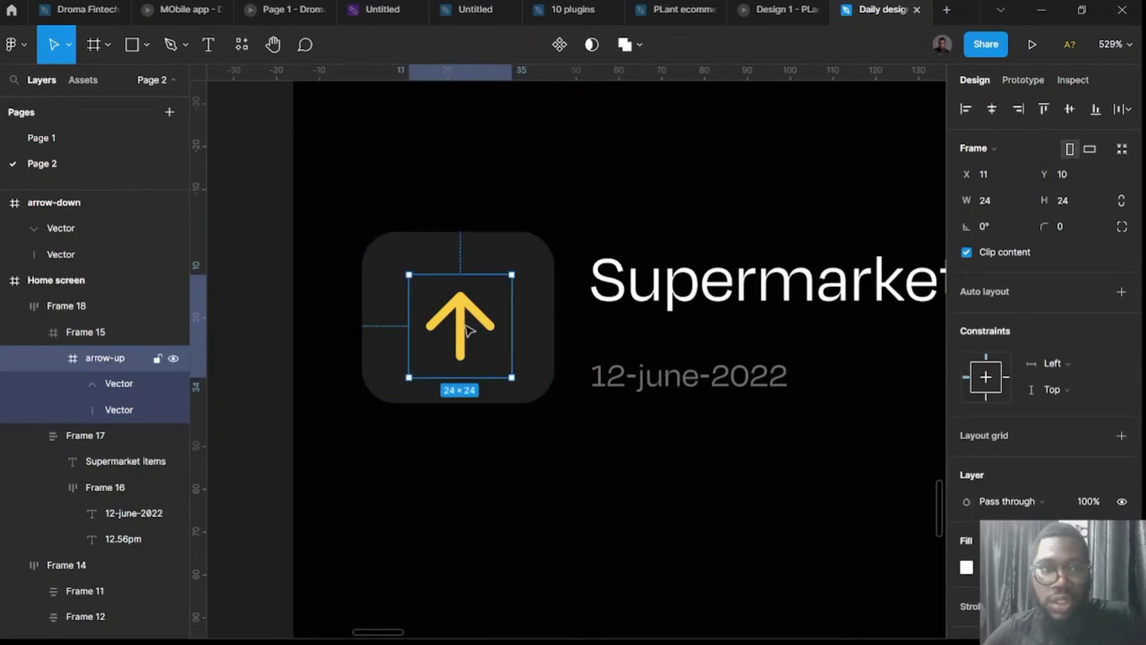
mouse_move(467, 330)
mouse_down()
mouse_move(453, 327)
mouse_move(463, 317)
mouse_up()
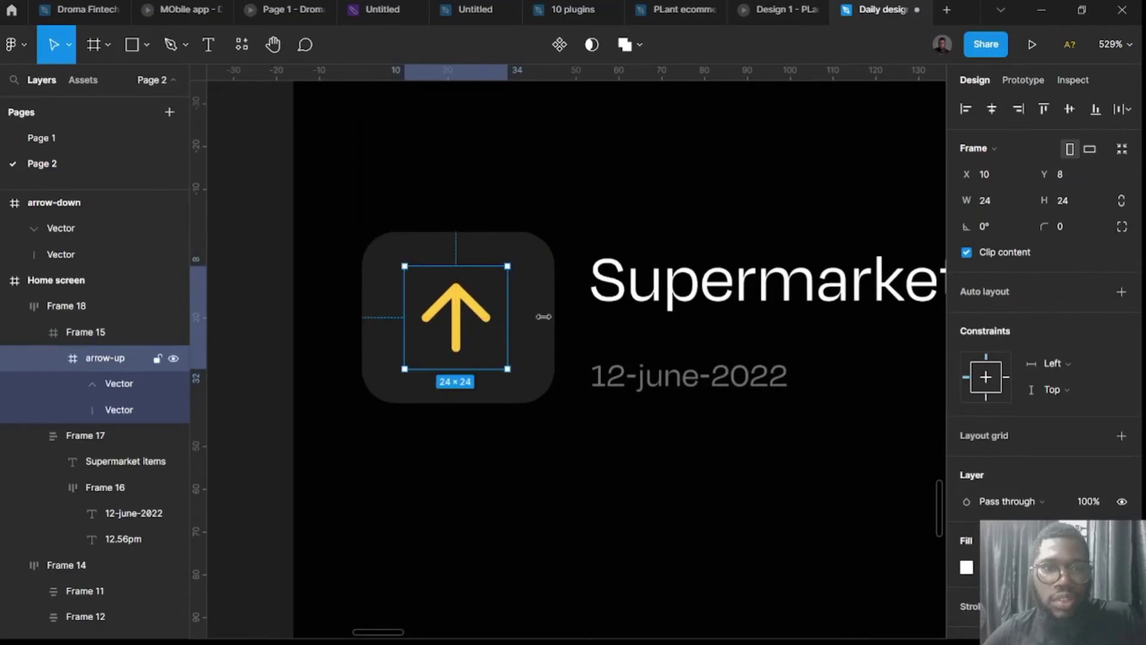
Wrap the Supermarket items row and $40 amount in one auto-layout row with 128 spacing.
click(539, 473)
drag(683, 322, 657, 350)
key(Escape)
ctrl+scroll(652, 371, down, 5)
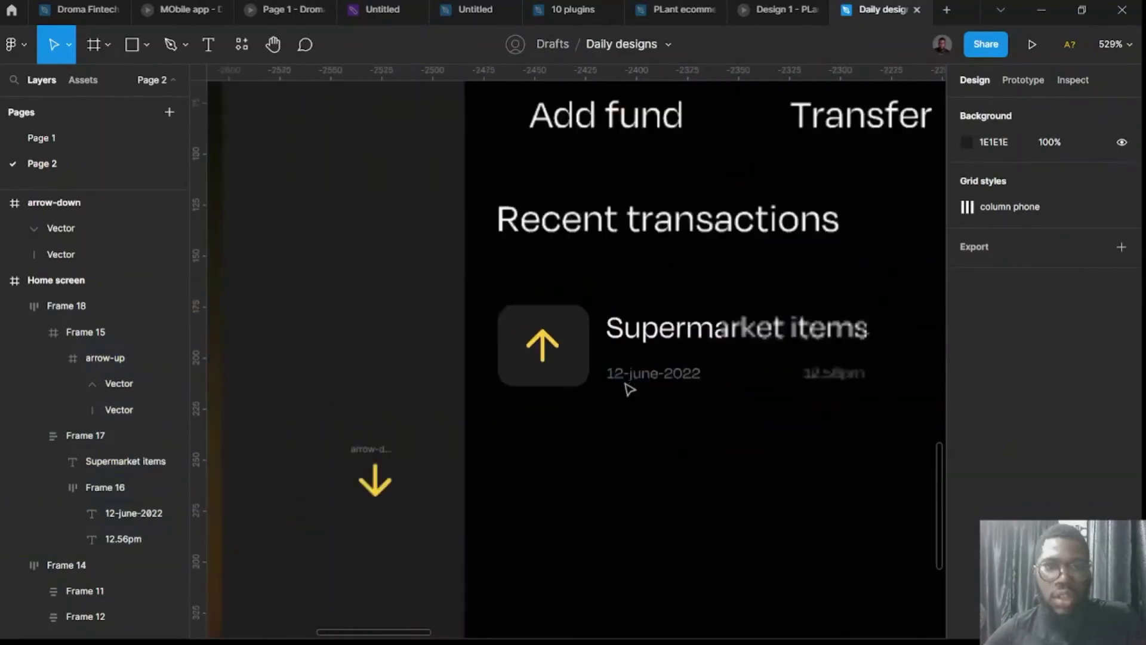
ctrl+scroll(629, 390, down, 5)
scroll(616, 392, right, 3)
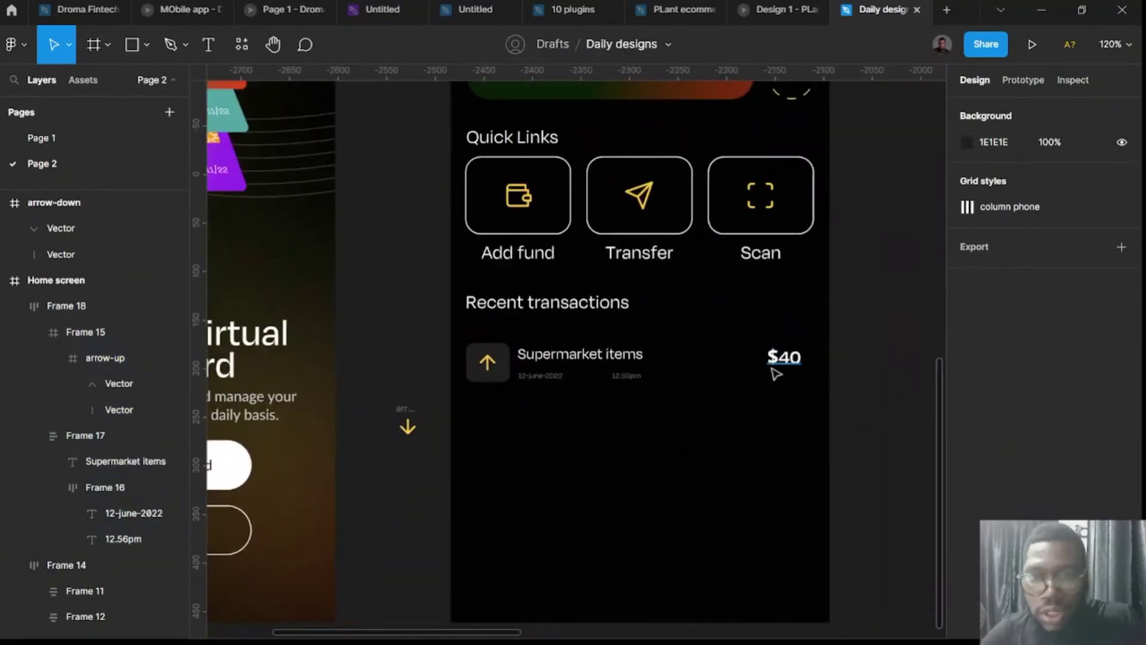
click(779, 361)
shift+click(608, 370)
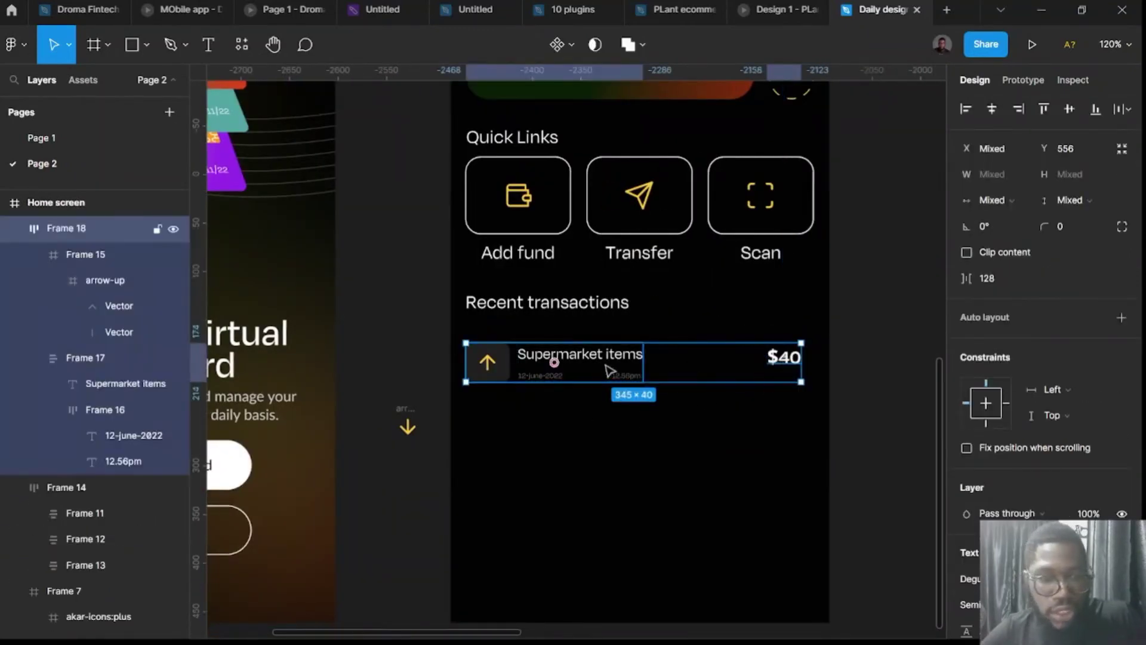
key(shift+a)
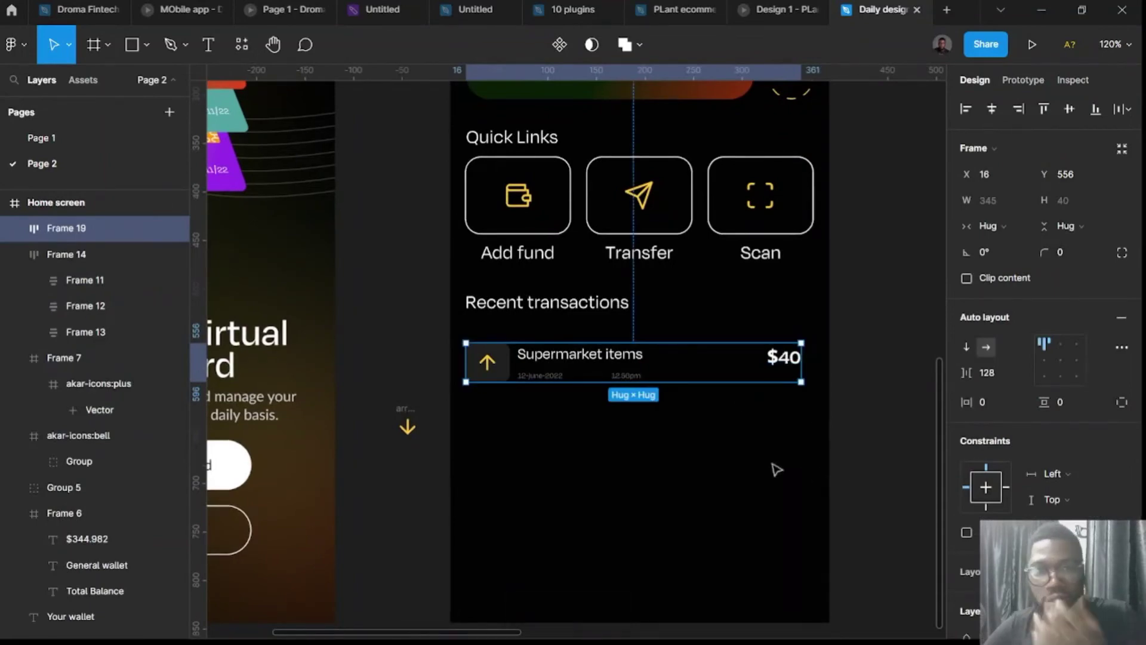
scroll(543, 365, up, 5)
ctrl+click(556, 386)
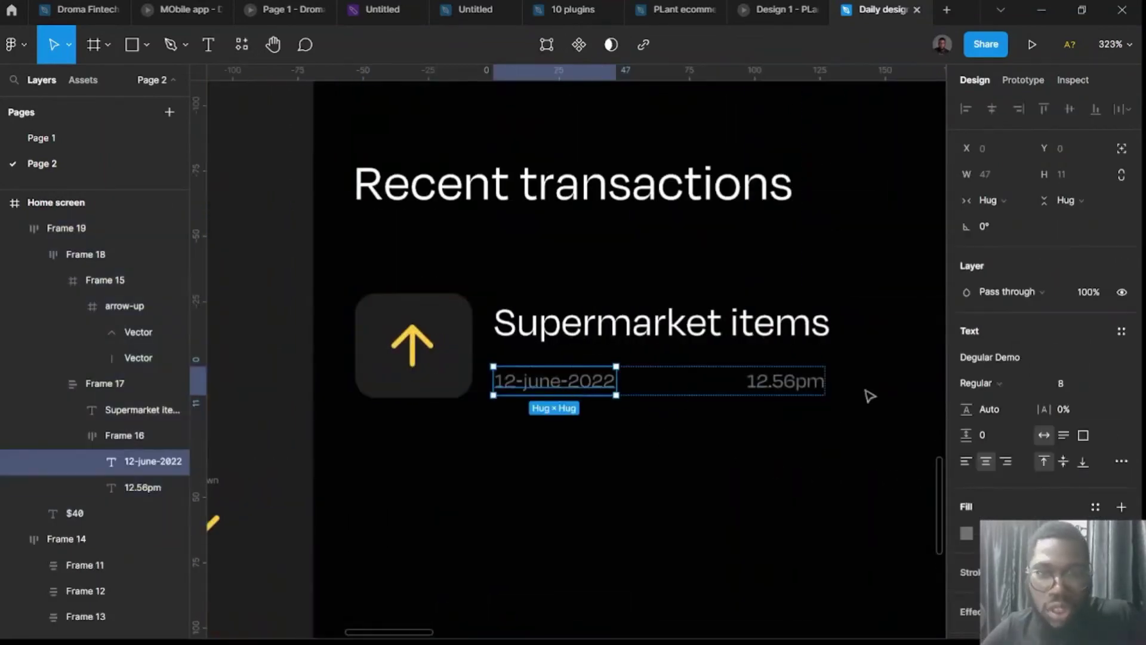
Try font size 12 on the 12-june-2022 date, then revert it.
click(1066, 387)
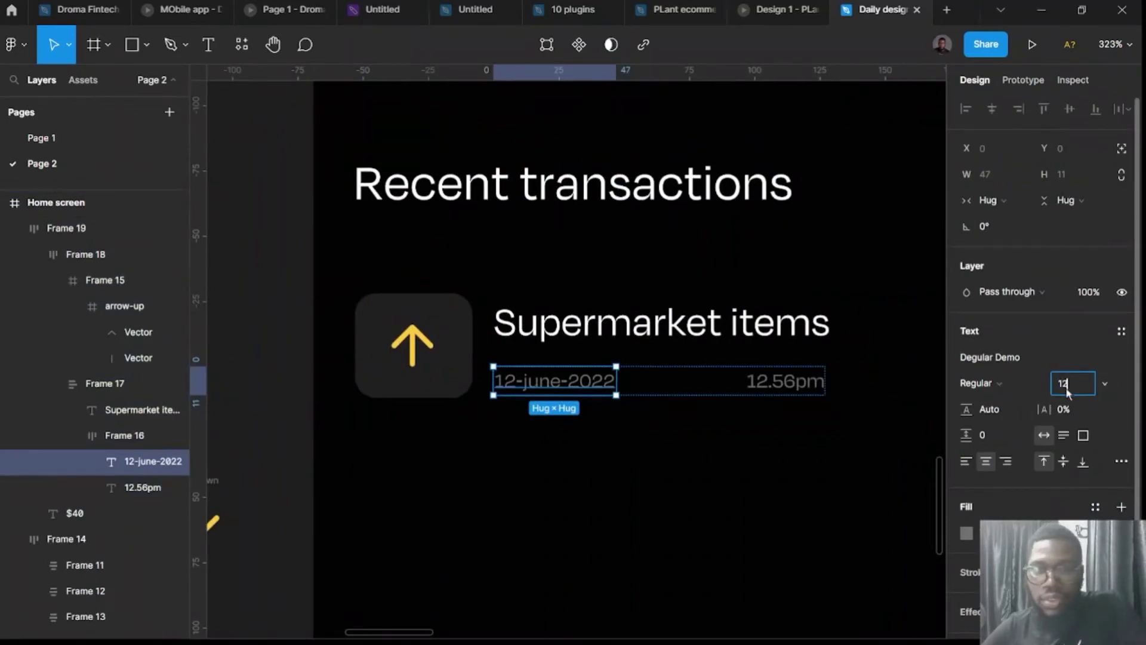
key(Return)
key(Tab)
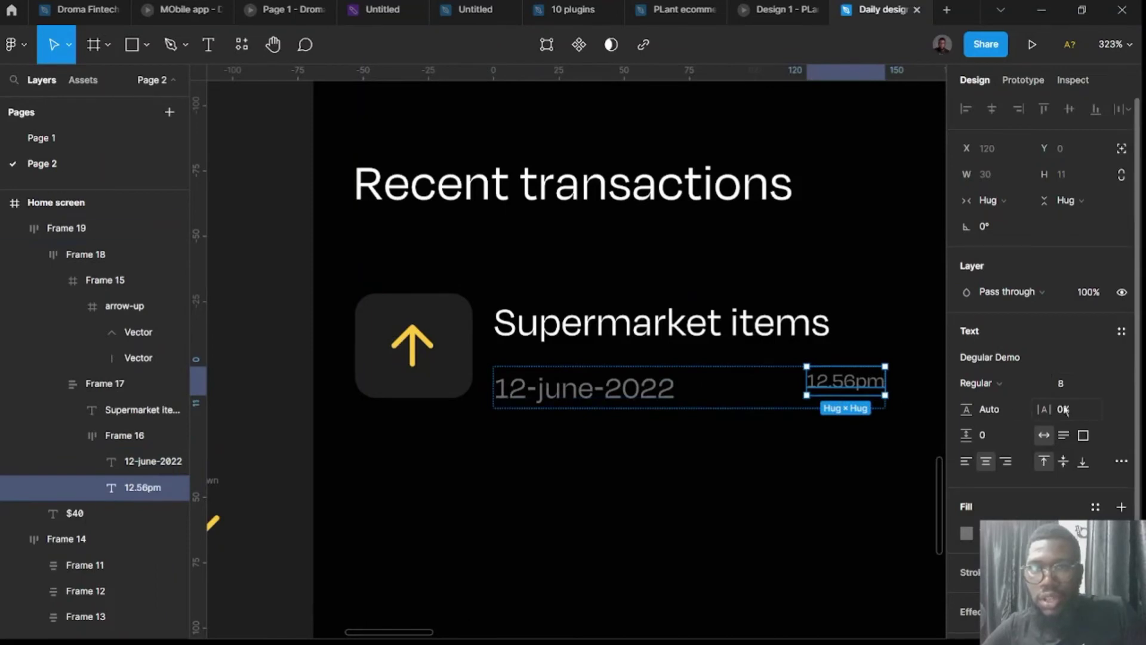
click(843, 468)
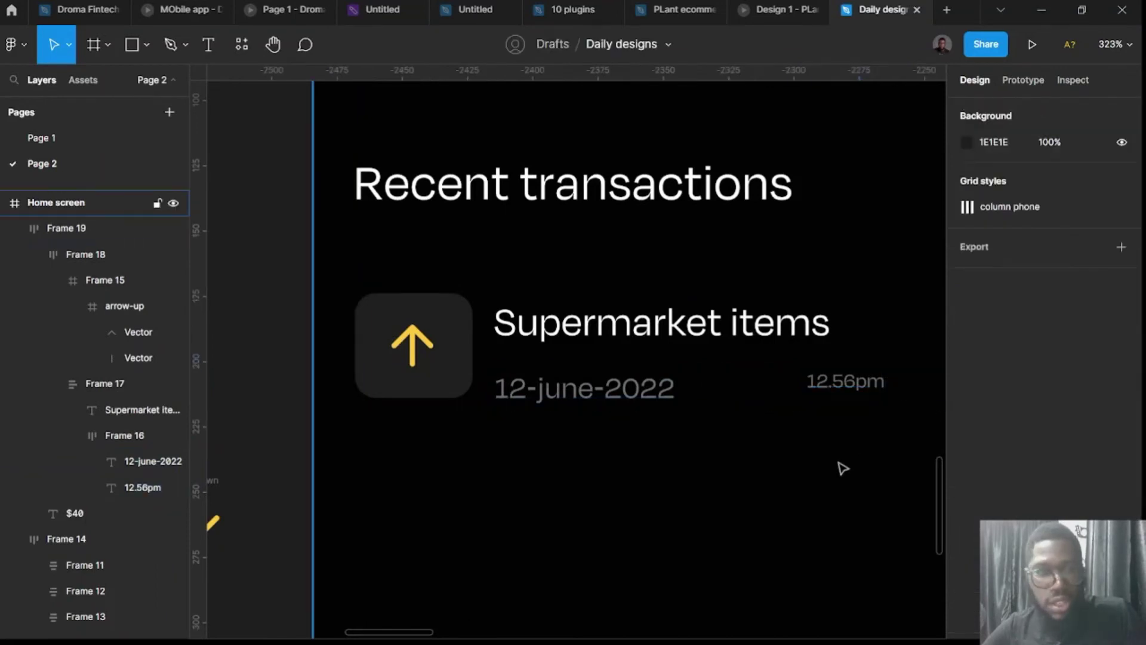
key(ctrl+z)
key(shift+Tab)
key(ctrl+z)
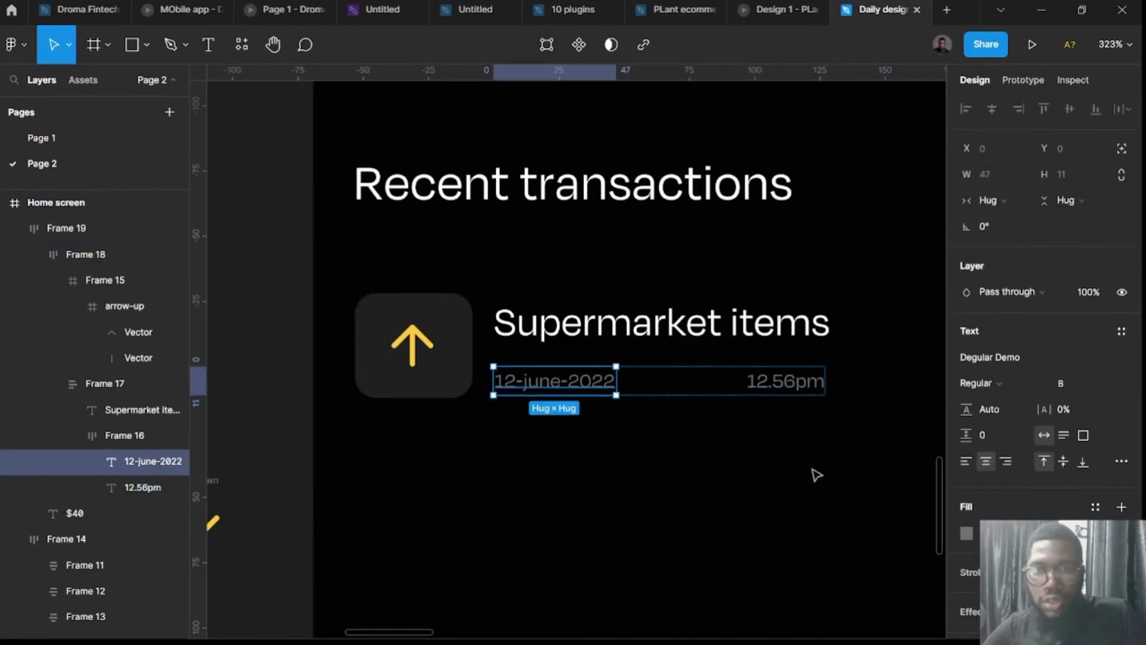
click(816, 509)
Give the date and time row a fixed width.
click(629, 384)
double_click(629, 384)
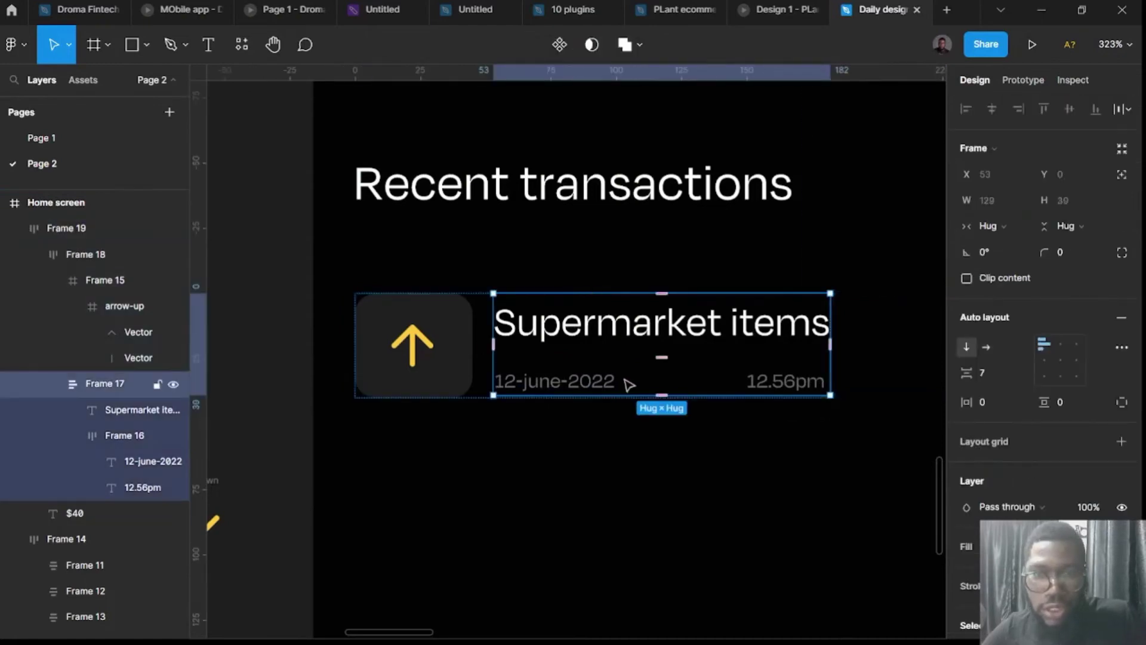
double_click(629, 384)
click(608, 479)
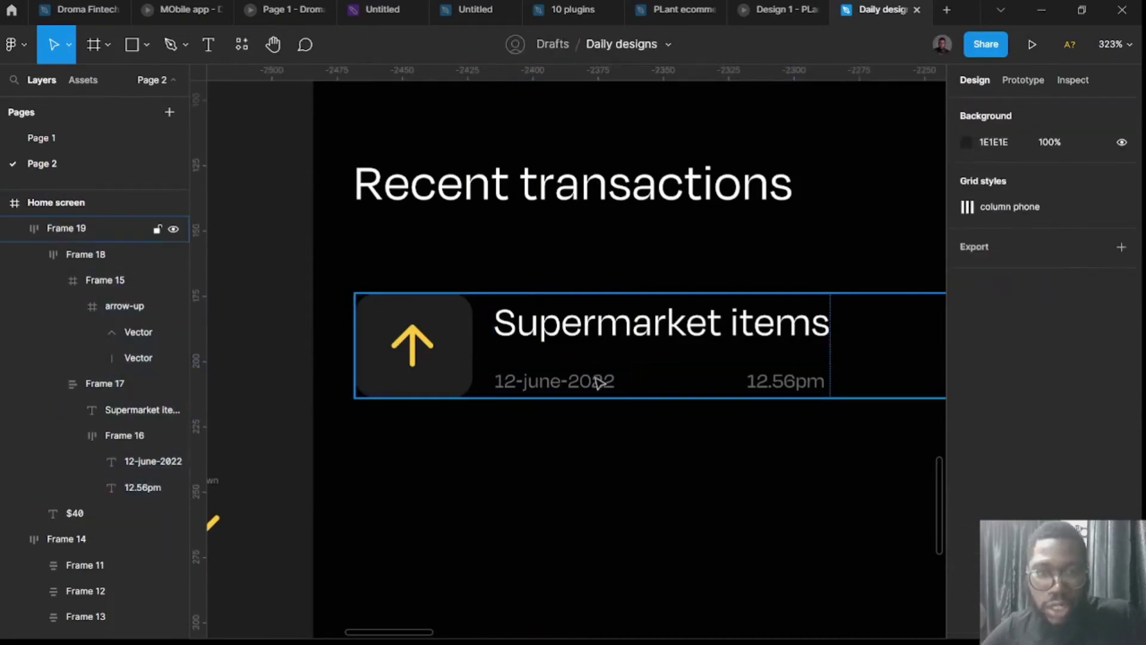
double_click(595, 381)
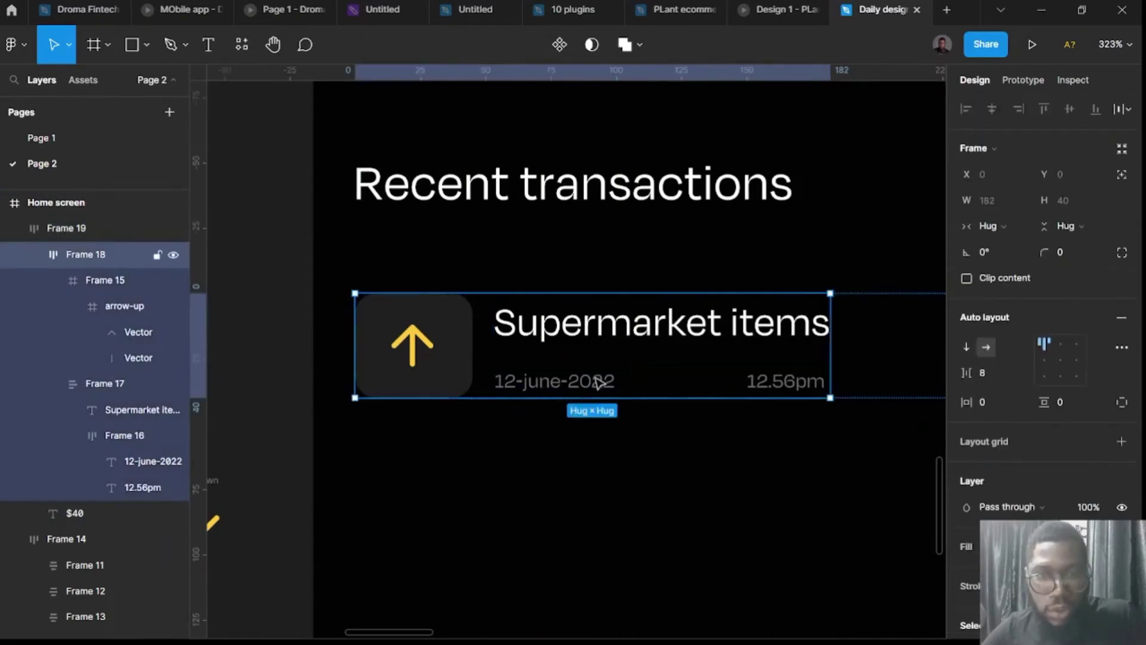
click(636, 385)
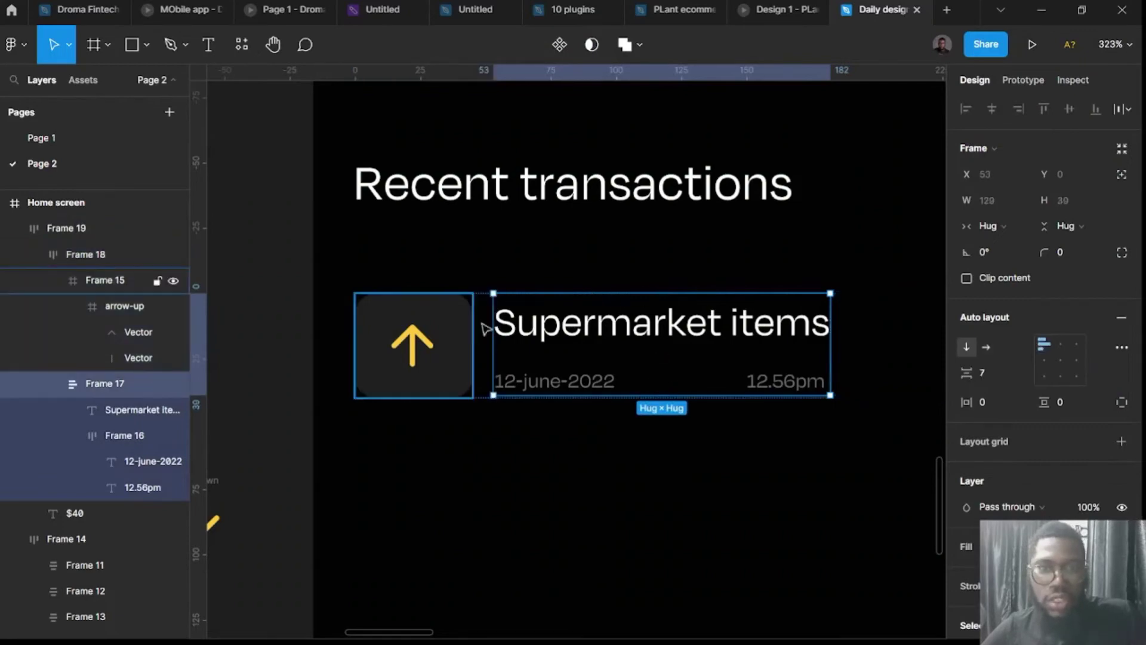
click(648, 386)
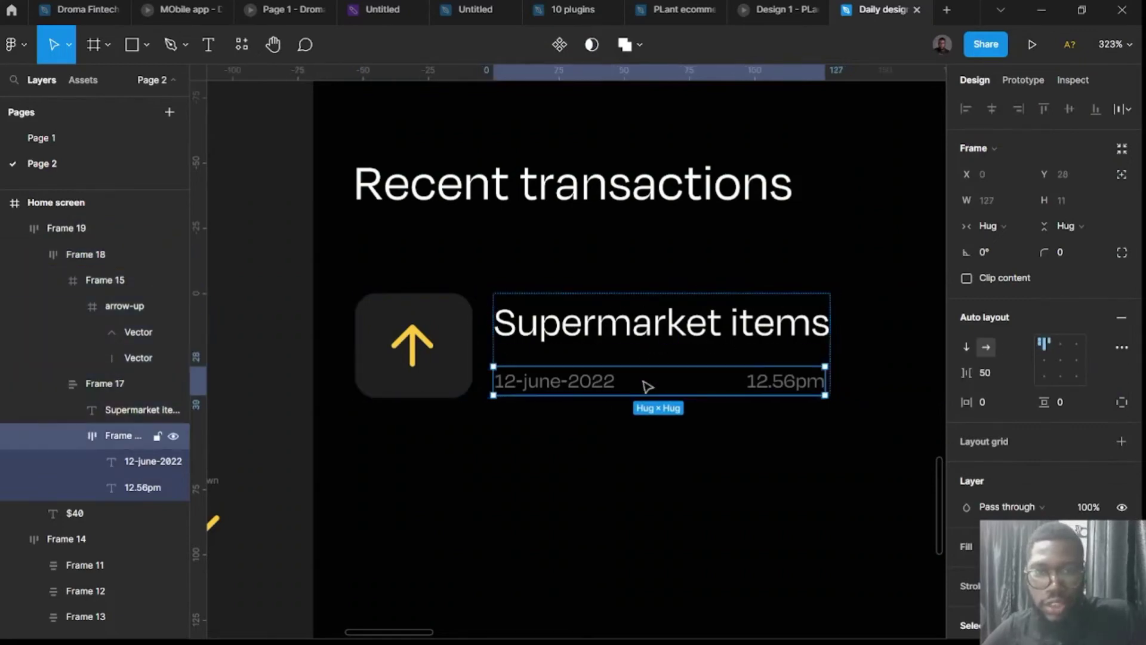
click(987, 227)
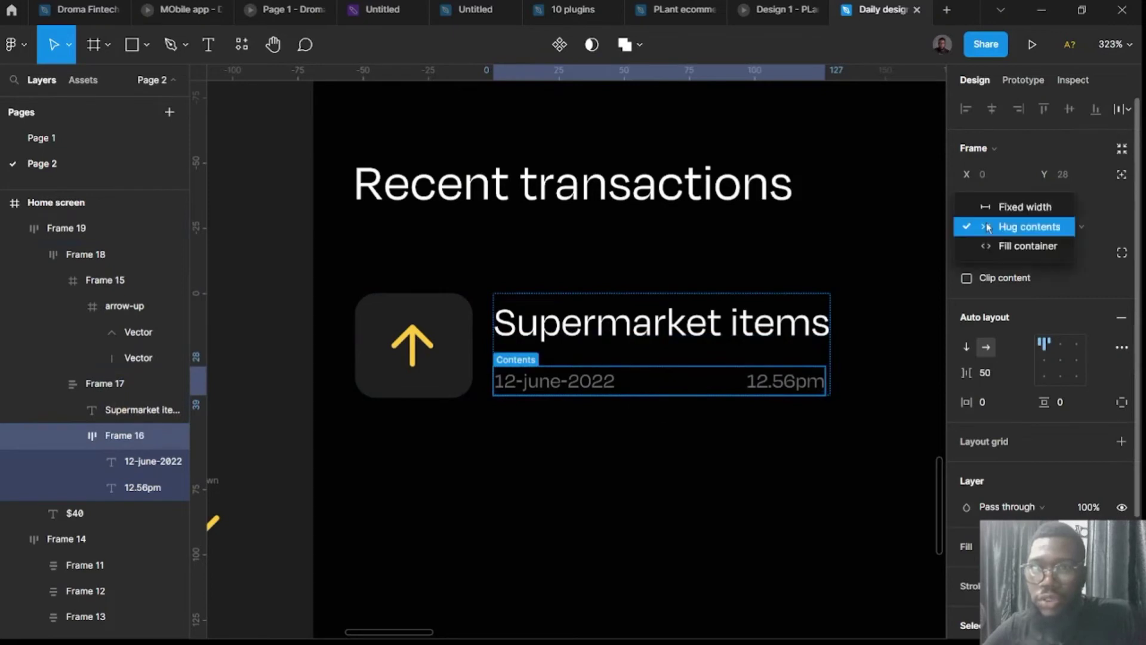
click(1015, 207)
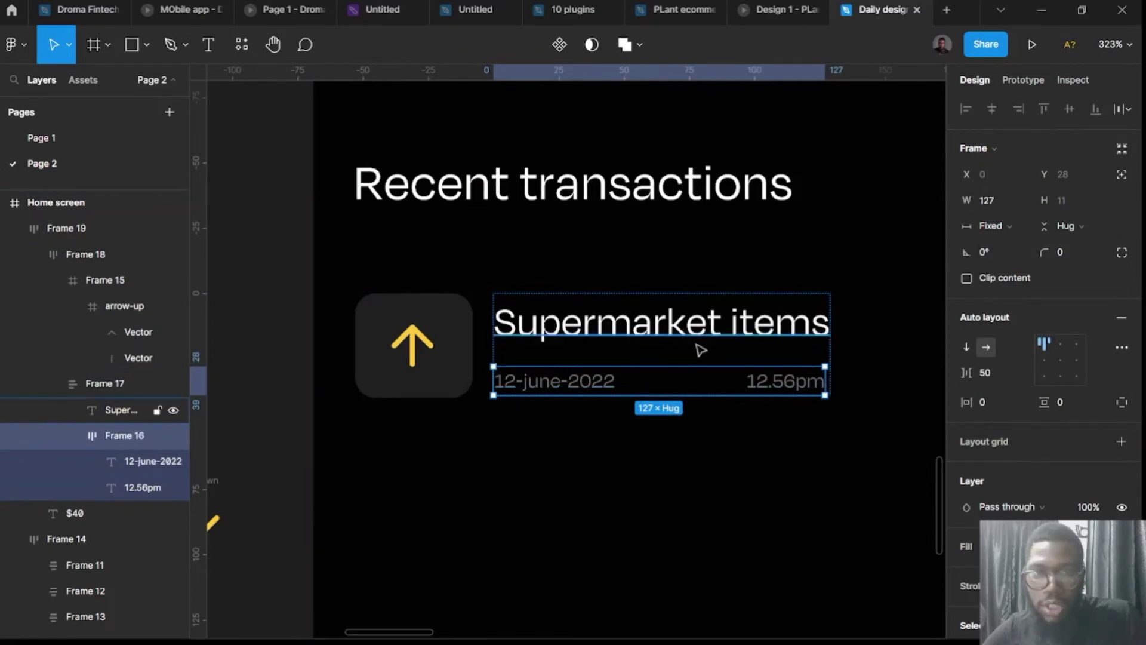
click(706, 378)
Give the transaction's text column a fixed width of 129.
click(695, 324)
click(692, 327)
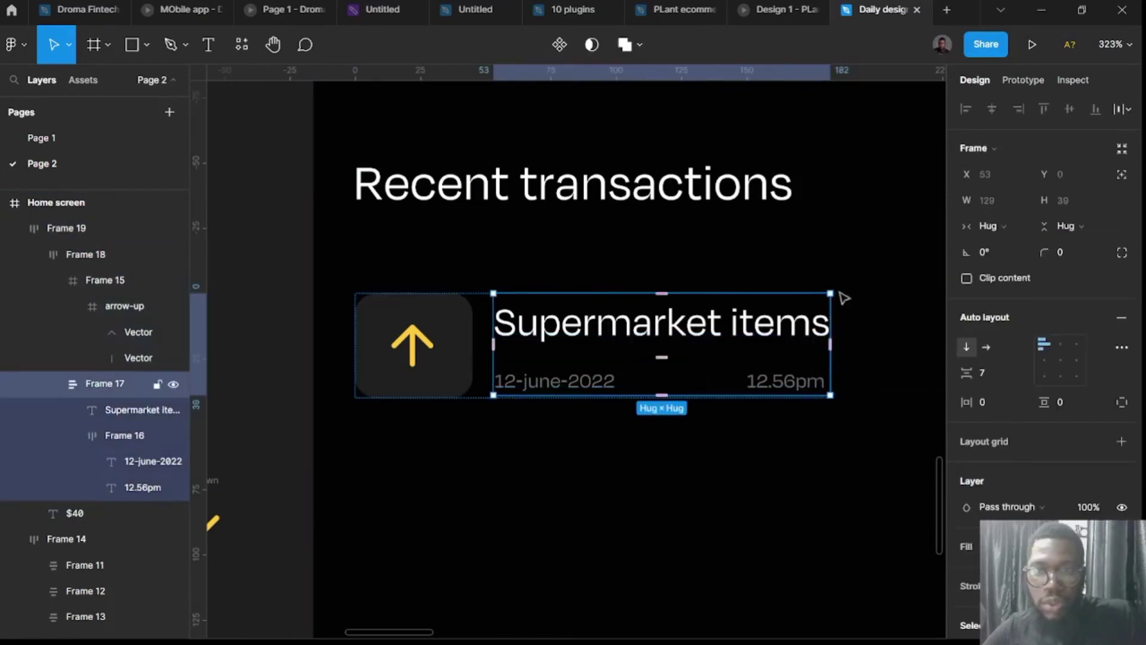
click(995, 228)
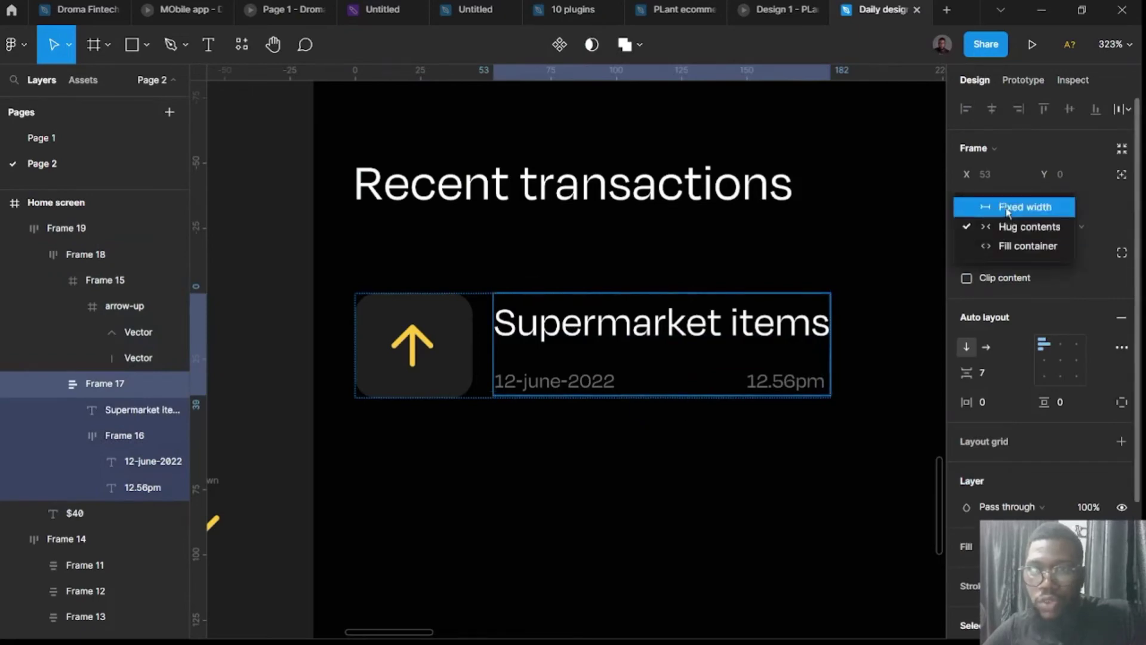
click(1008, 209)
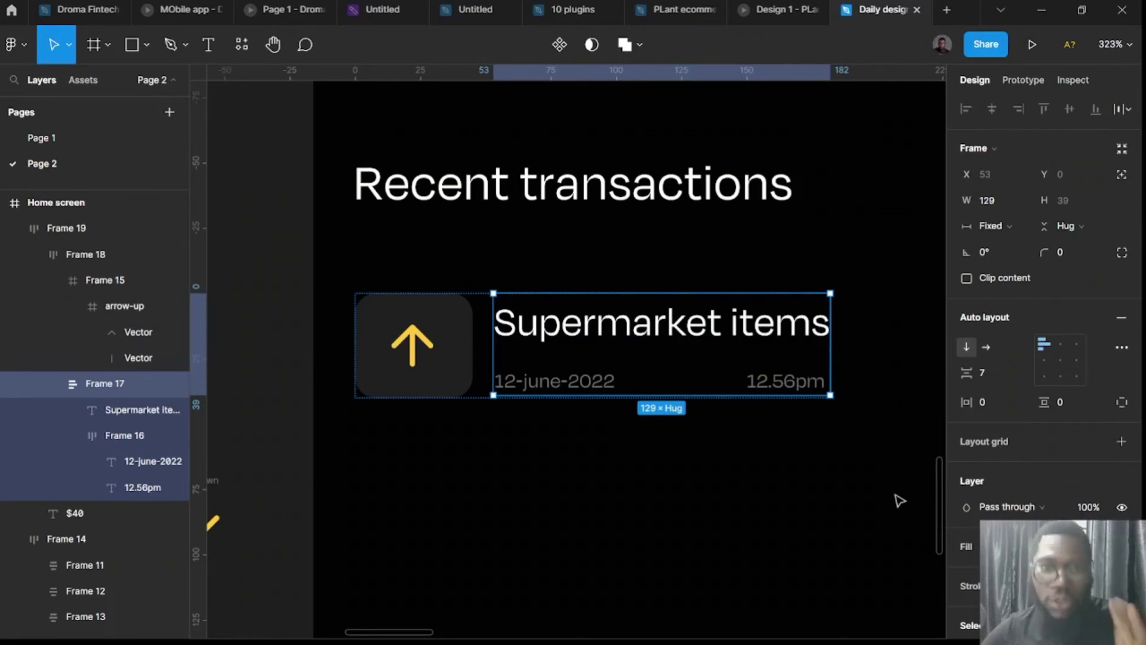
Test font size 12 on the 12.56pm time text and undo it.
double_click(789, 387)
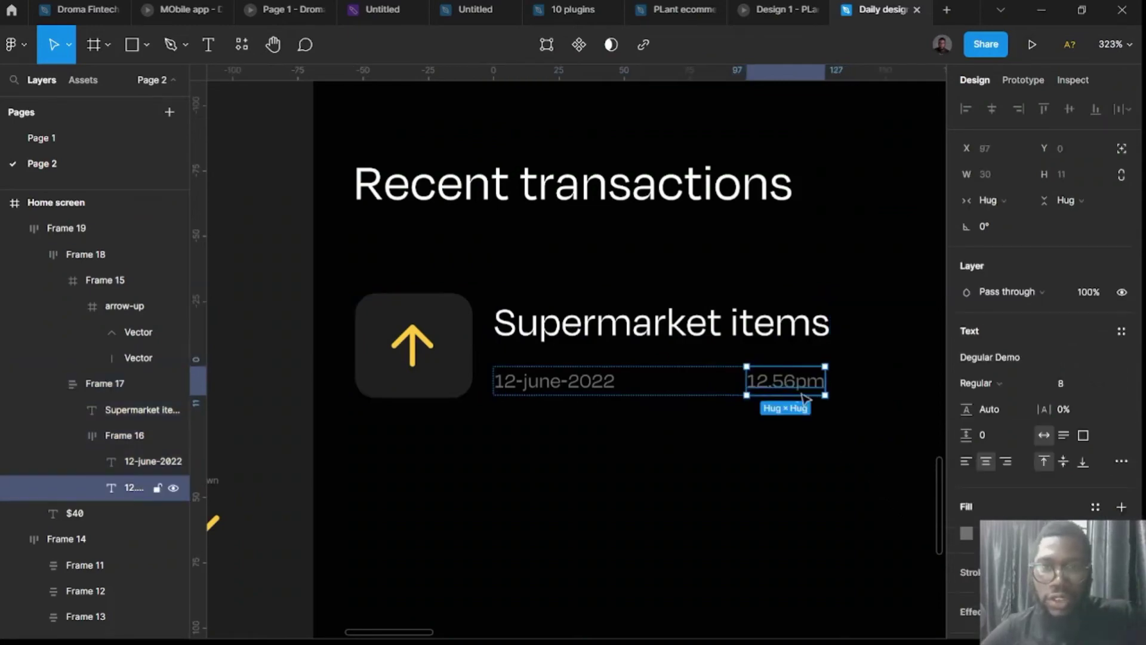
click(1074, 383)
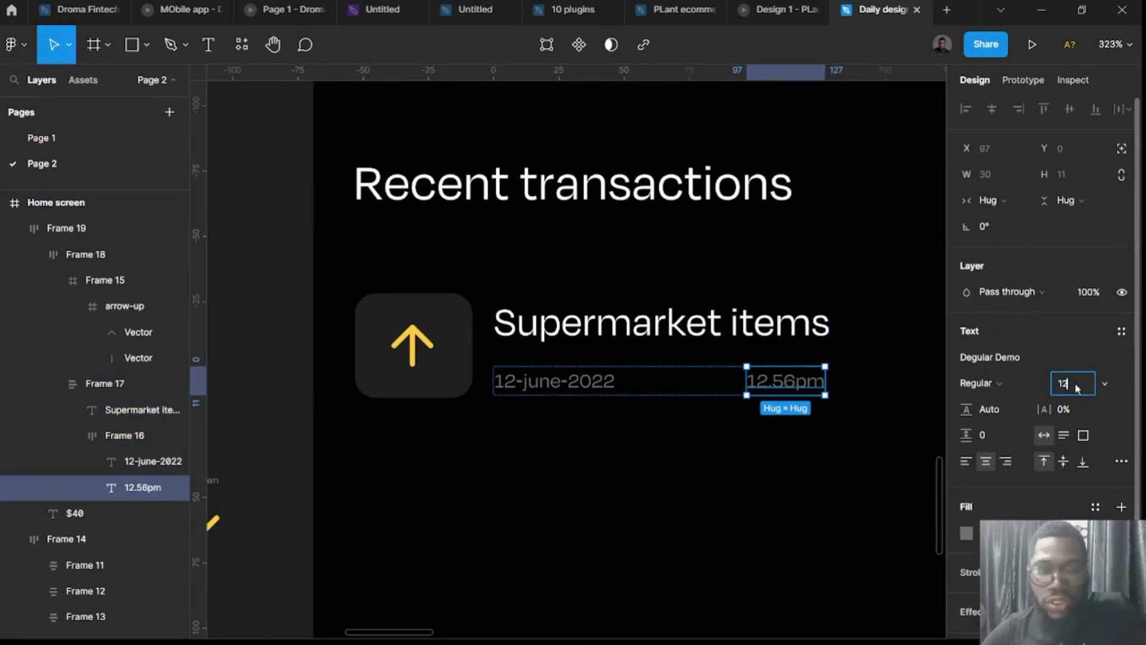
key(Return)
key(ctrl+z)
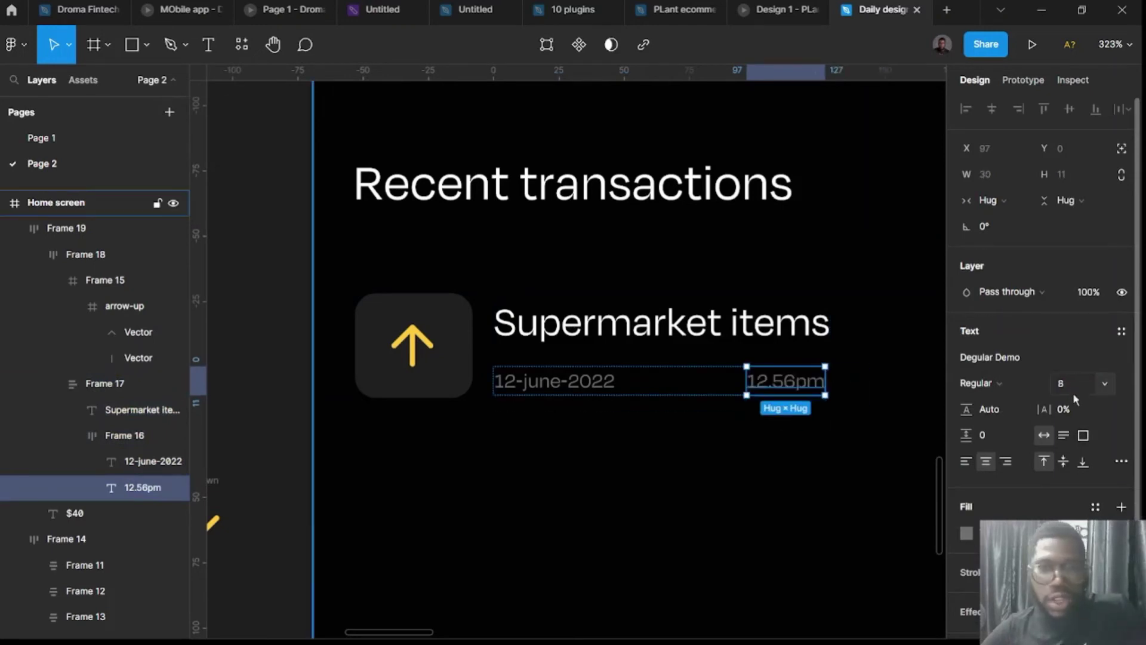
click(867, 490)
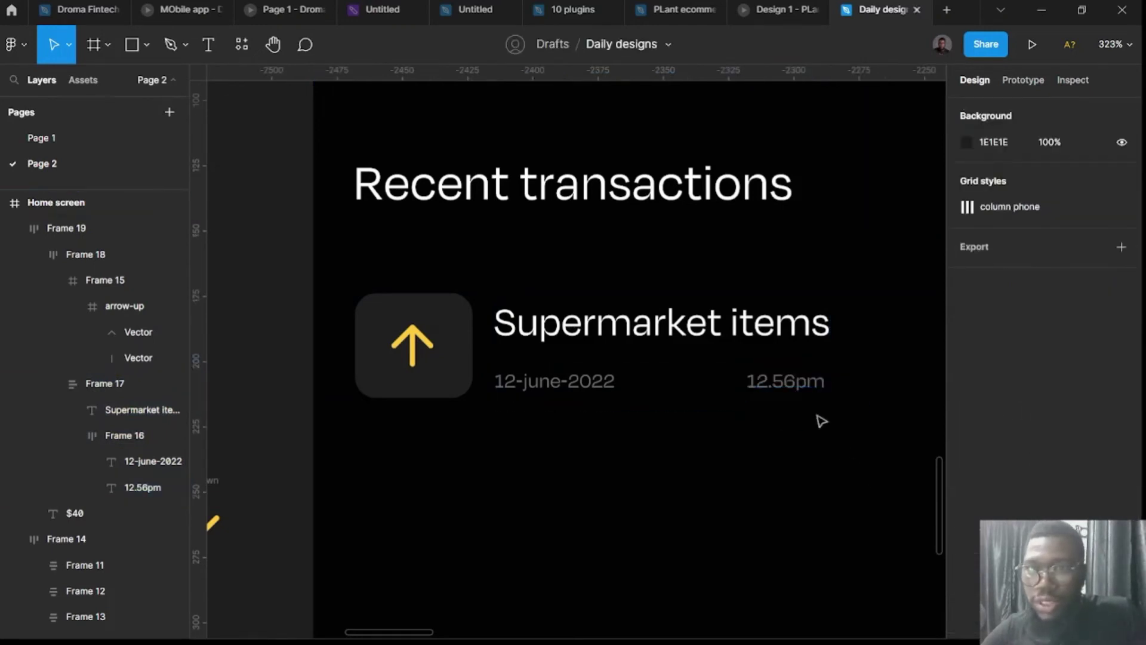
click(788, 375)
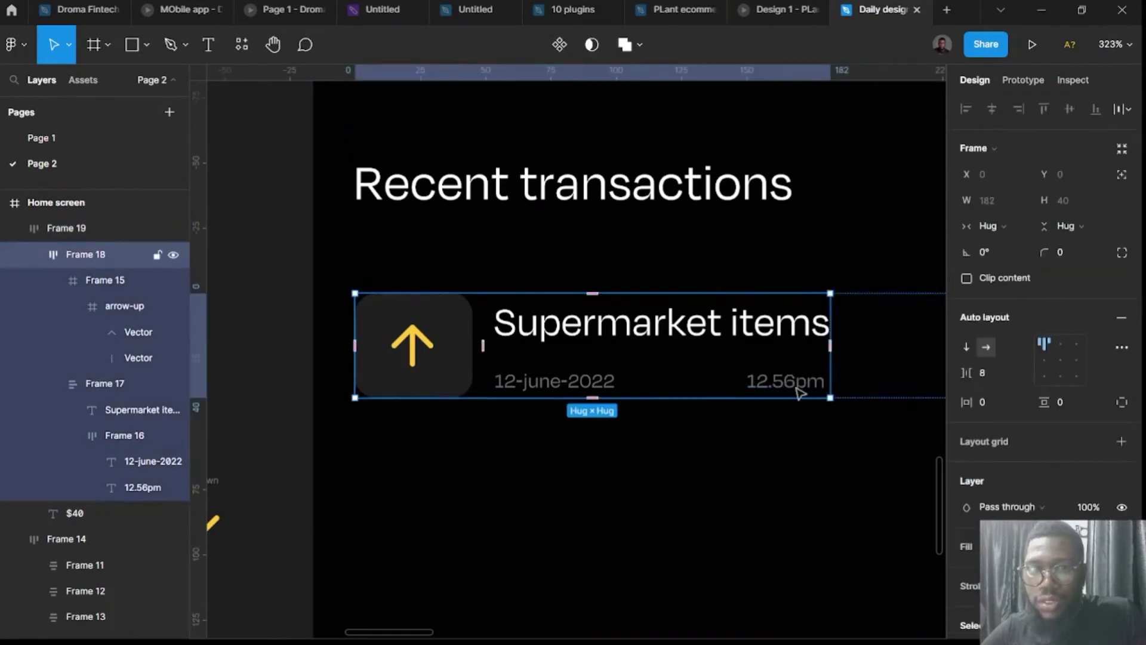
click(798, 390)
click(798, 392)
click(798, 391)
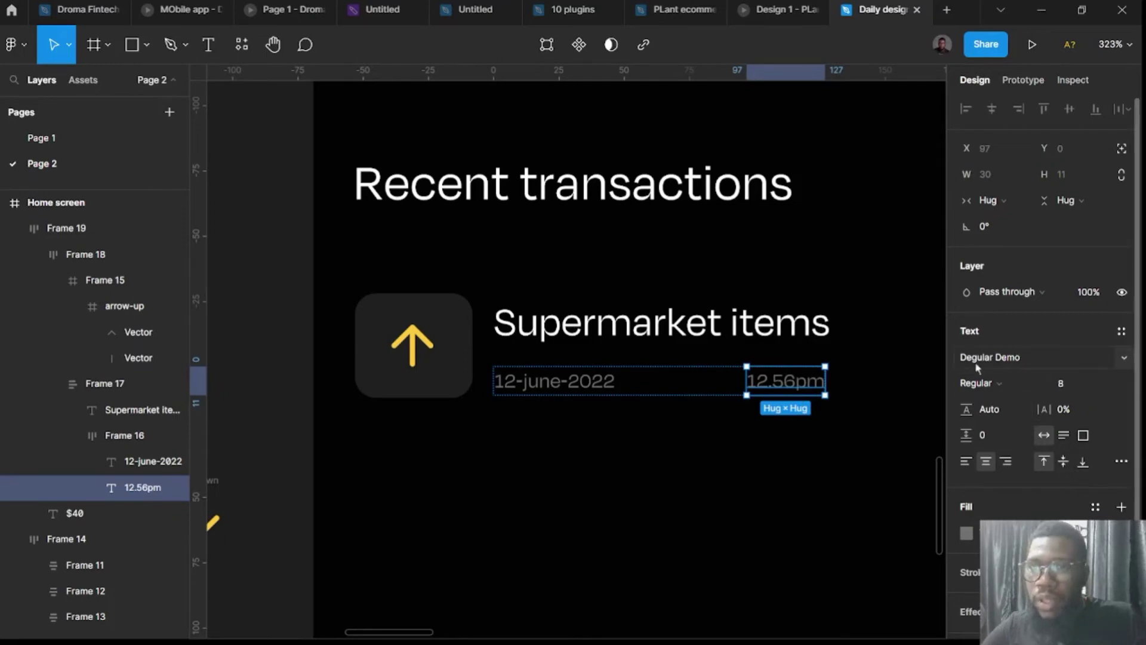
click(765, 470)
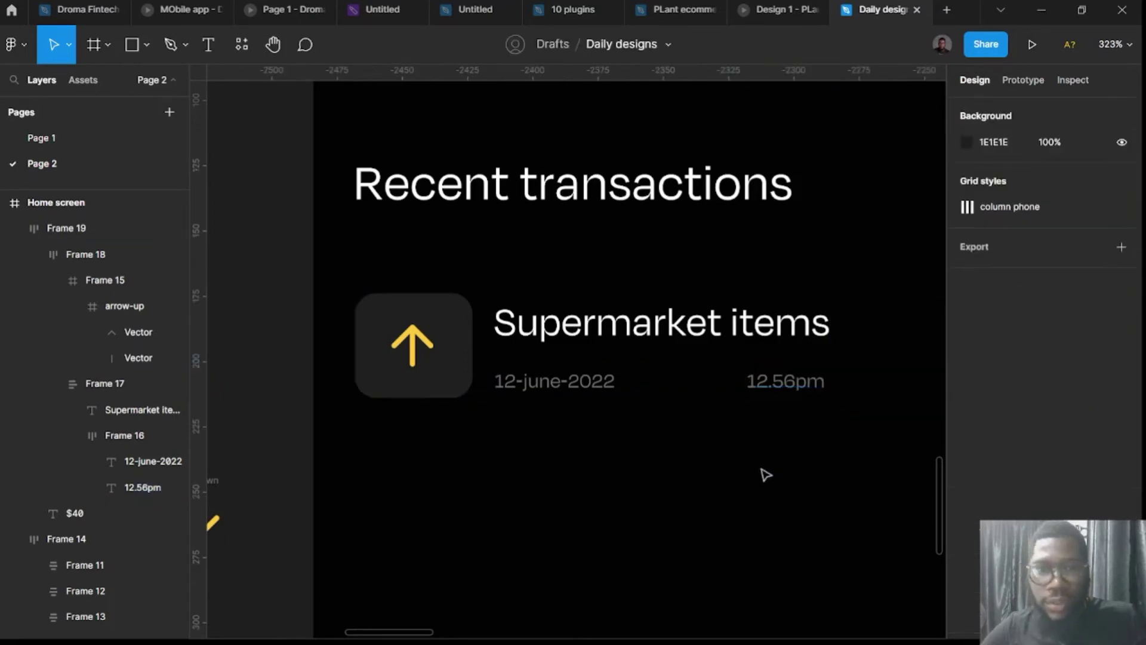
click(774, 388)
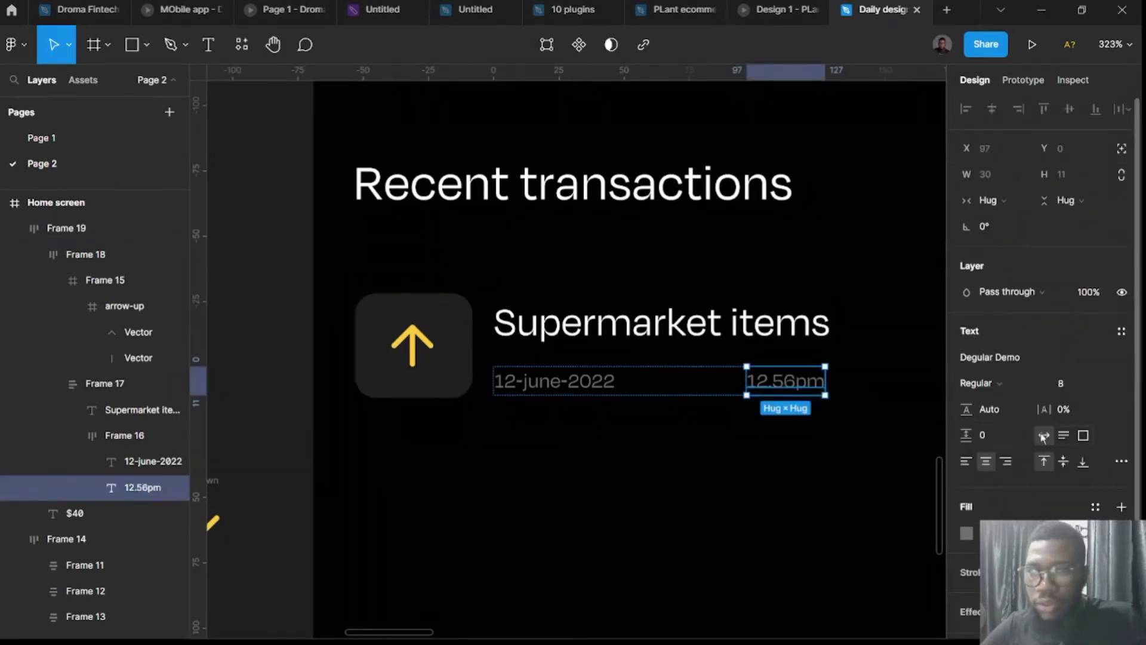
click(732, 392)
Align the text column's contents to the left.
click(726, 371)
click(726, 370)
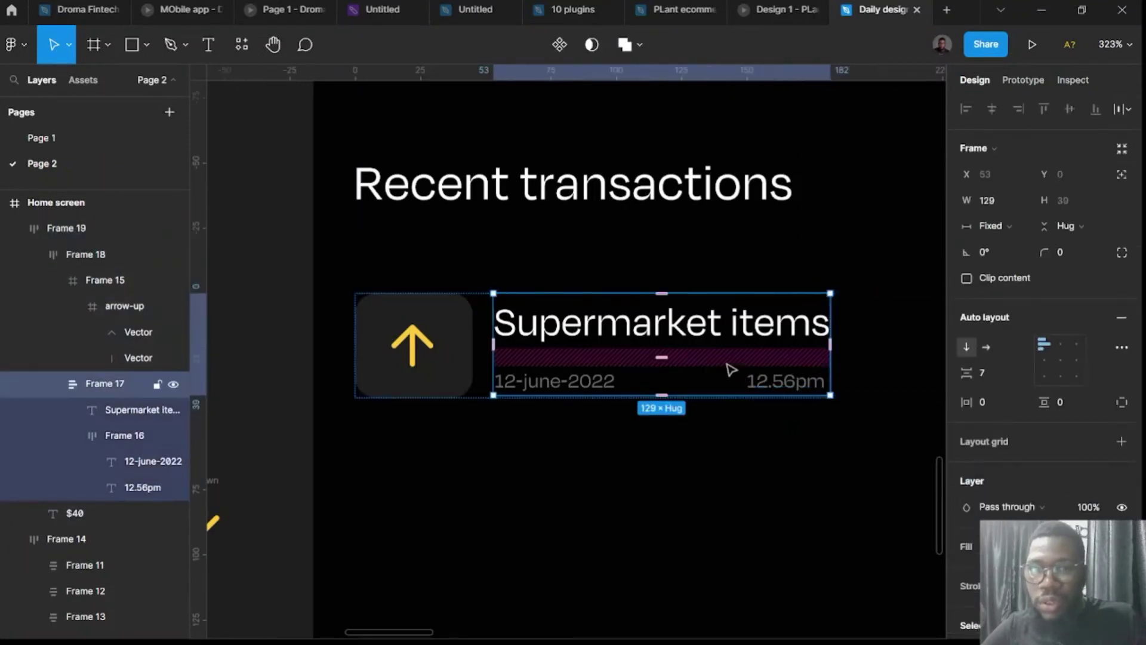
click(1065, 365)
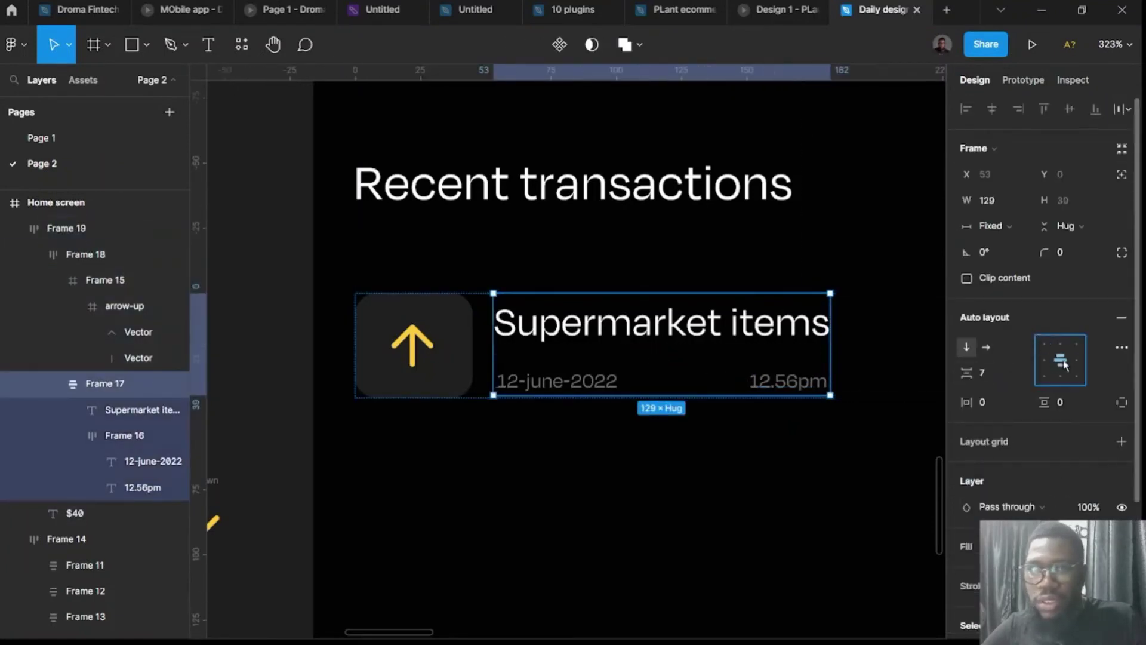
click(1045, 365)
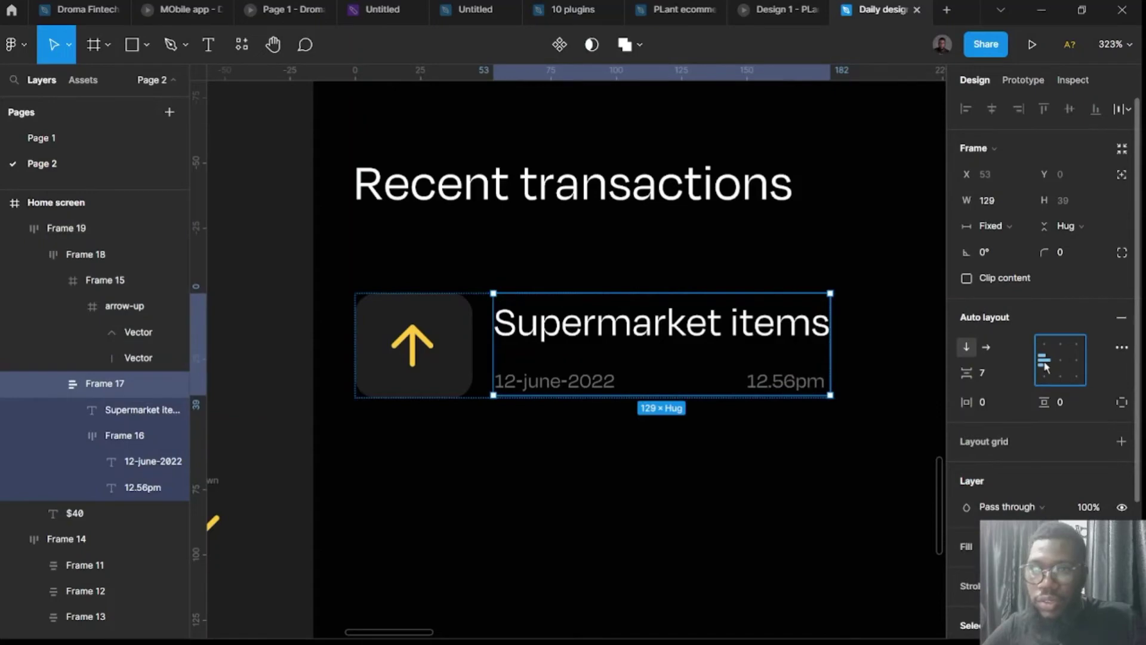
Enlarge the 12.56pm time text to size 12, then undo the change.
click(775, 383)
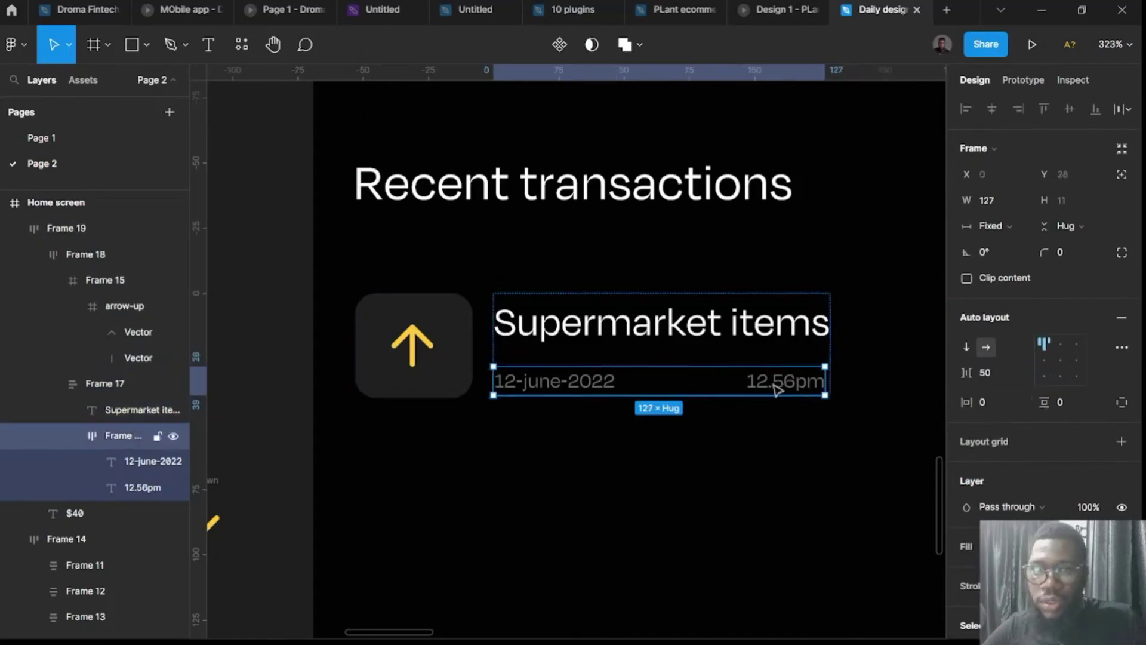
click(776, 384)
click(1059, 385)
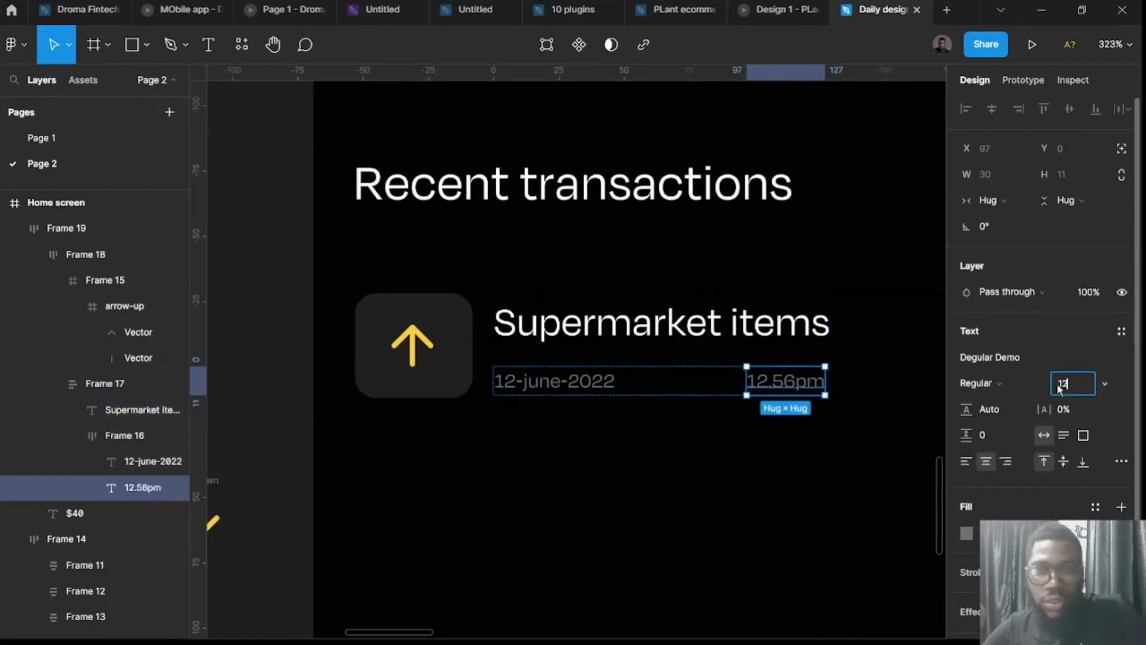
text(12)
key(Return)
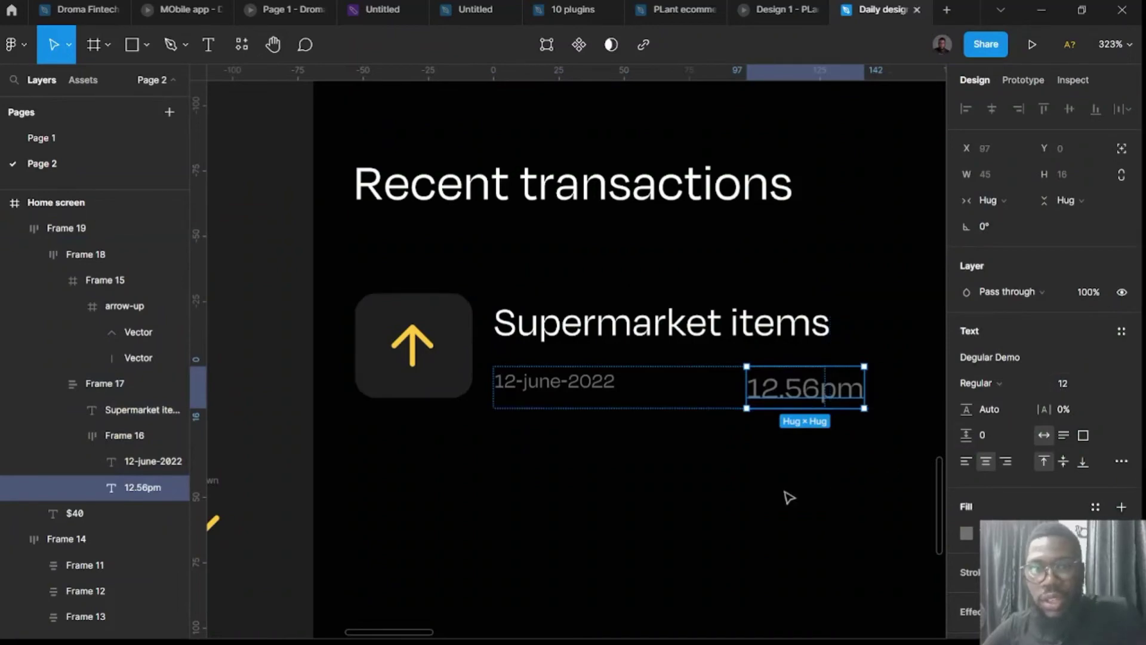
key(ctrl+z)
key(Escape)
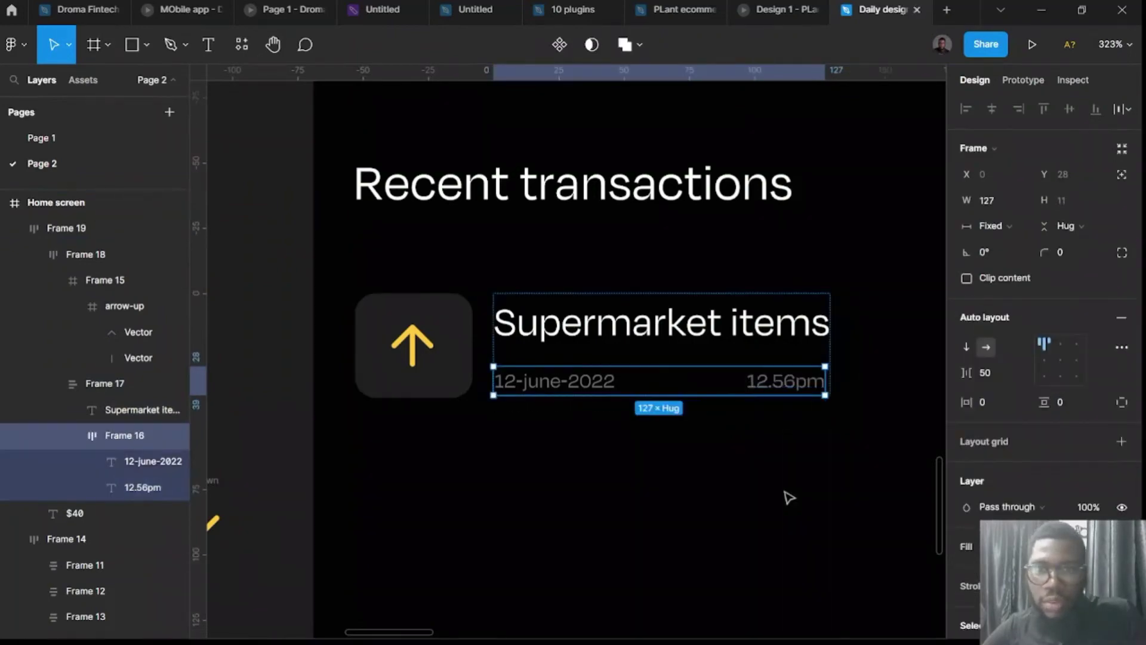
Keep both the date row and the text column at fixed width.
click(789, 497)
double_click(765, 391)
double_click(765, 390)
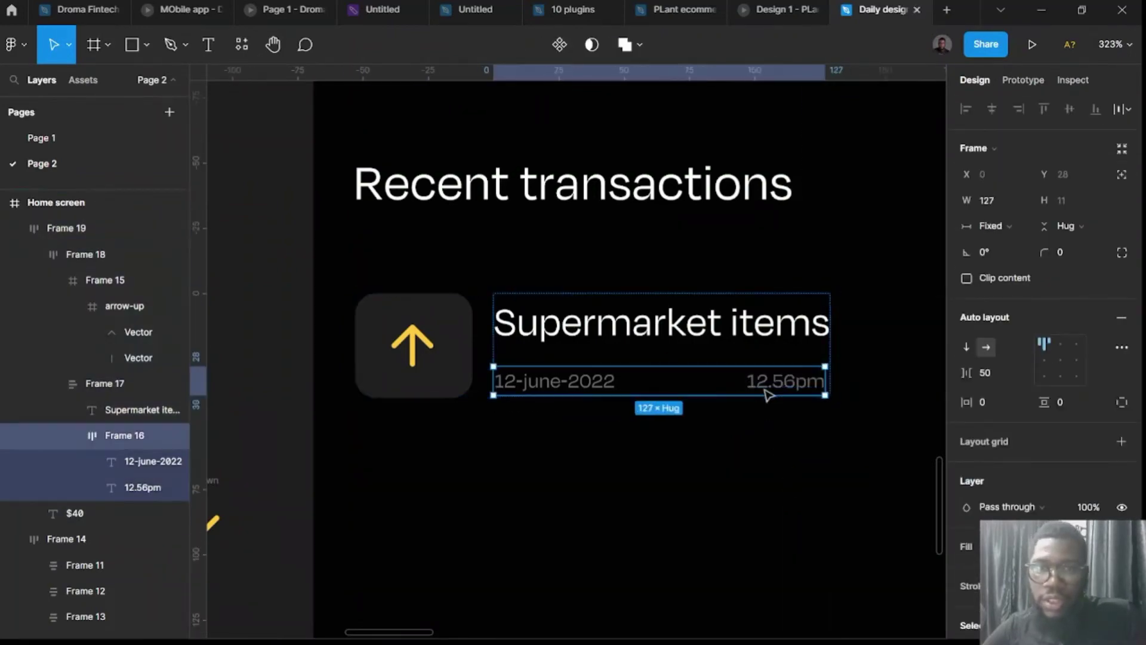
click(985, 233)
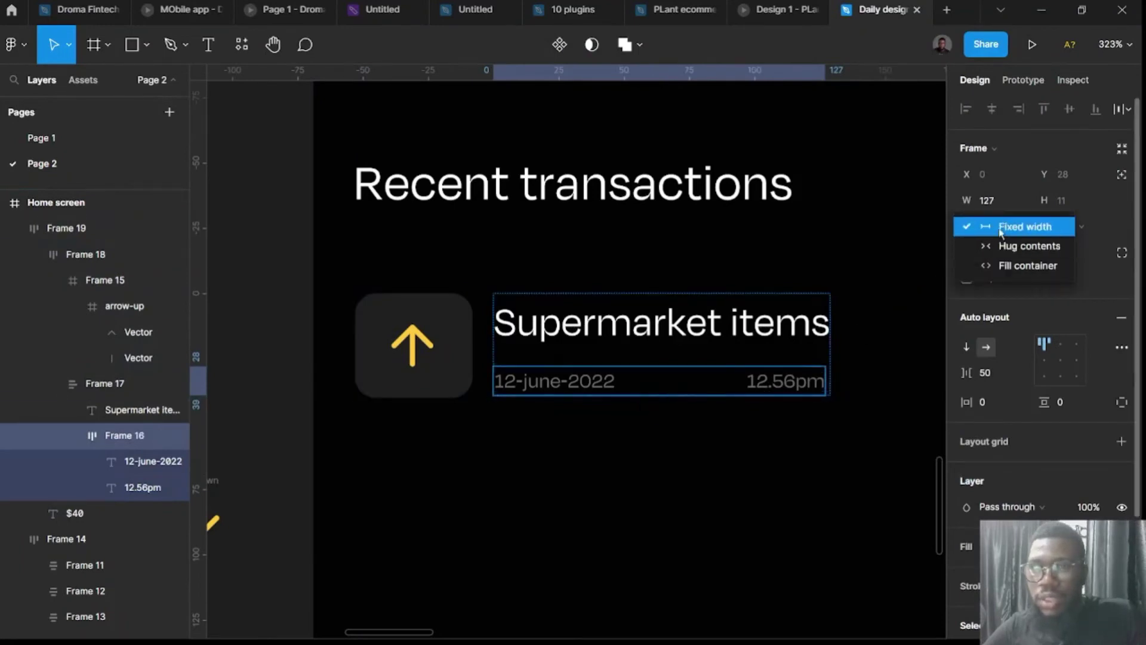
click(719, 365)
click(699, 340)
double_click(699, 341)
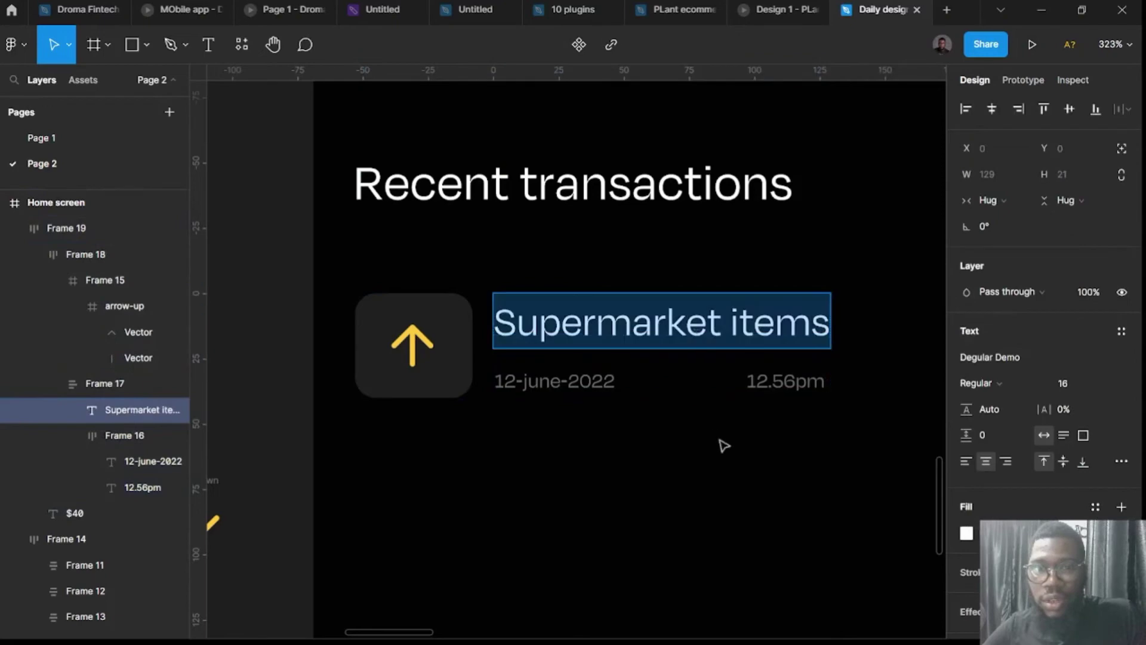
click(729, 374)
key(Escape)
click(740, 341)
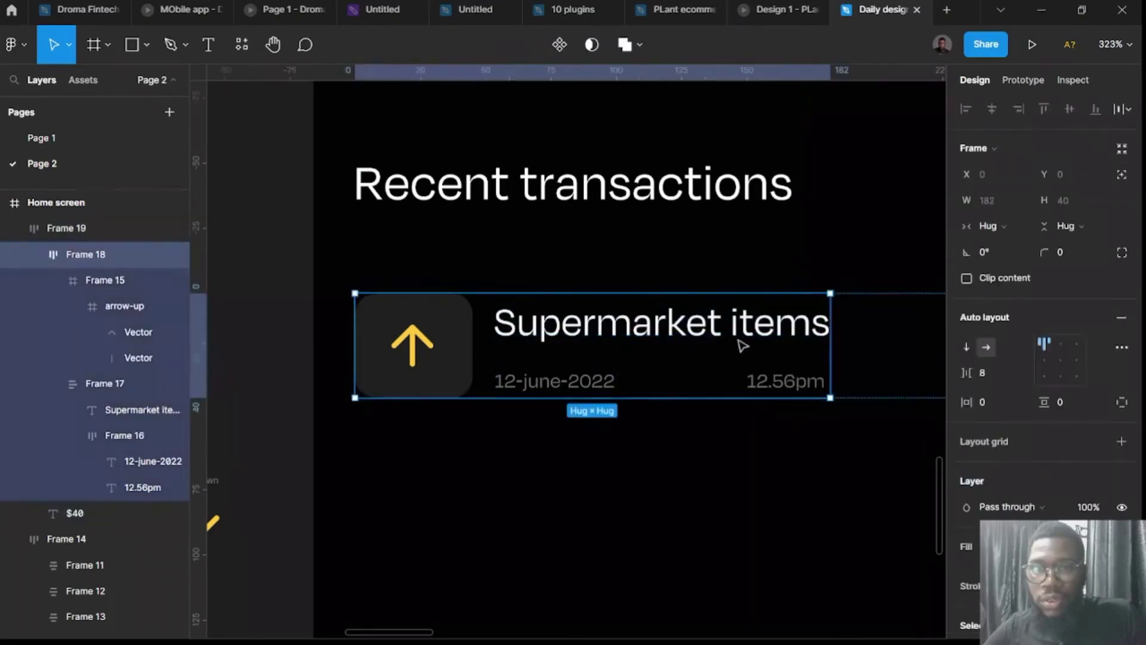
double_click(740, 343)
click(994, 227)
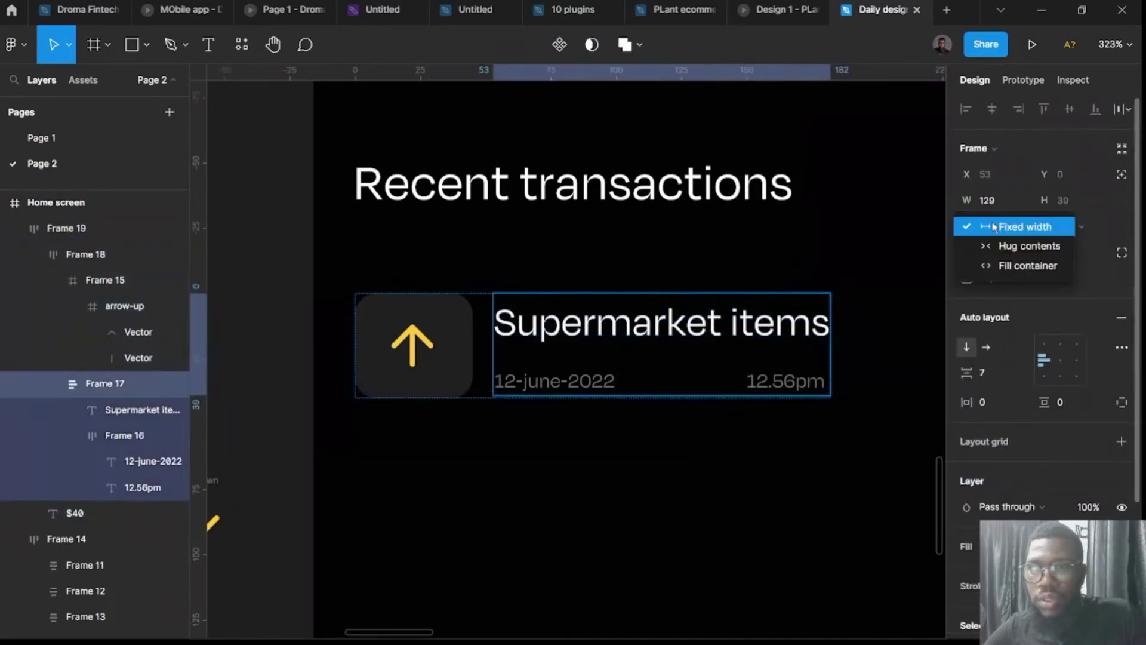
click(993, 227)
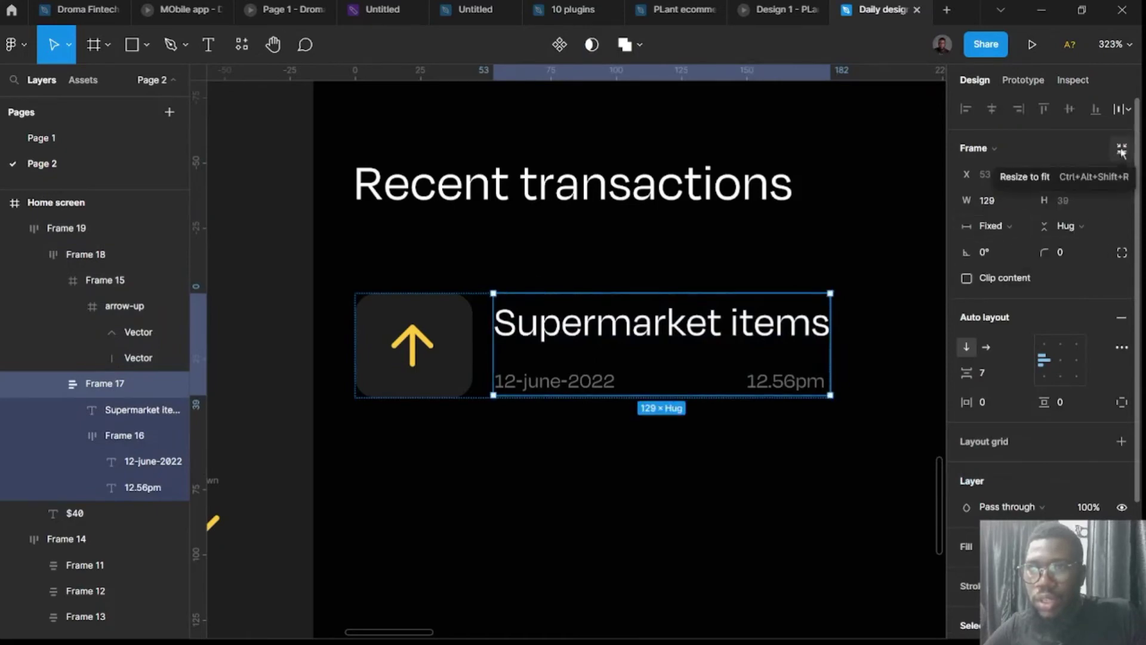
Set the 12.56pm time text to font size 12, comparing via undo and redo.
click(785, 385)
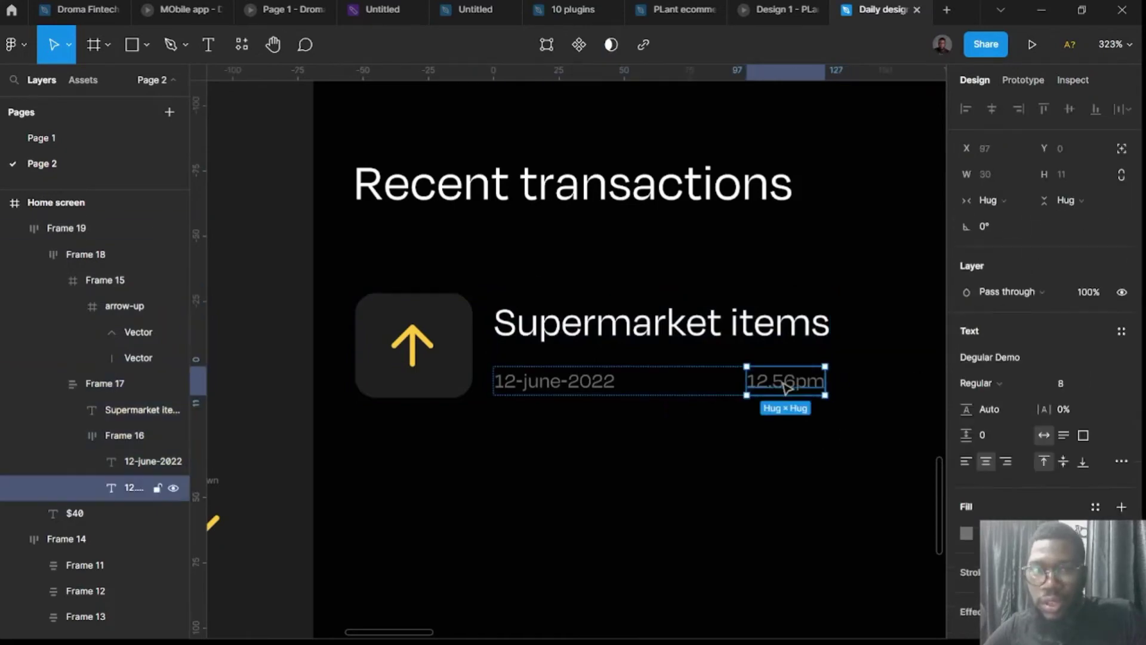
click(1061, 385)
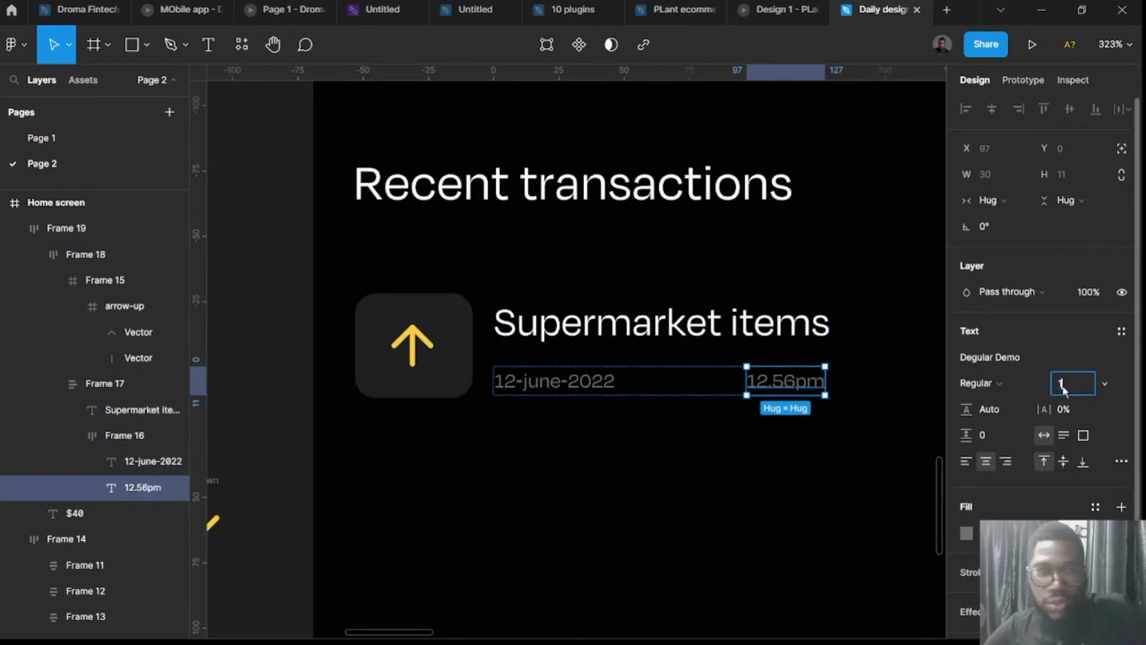
key(Return)
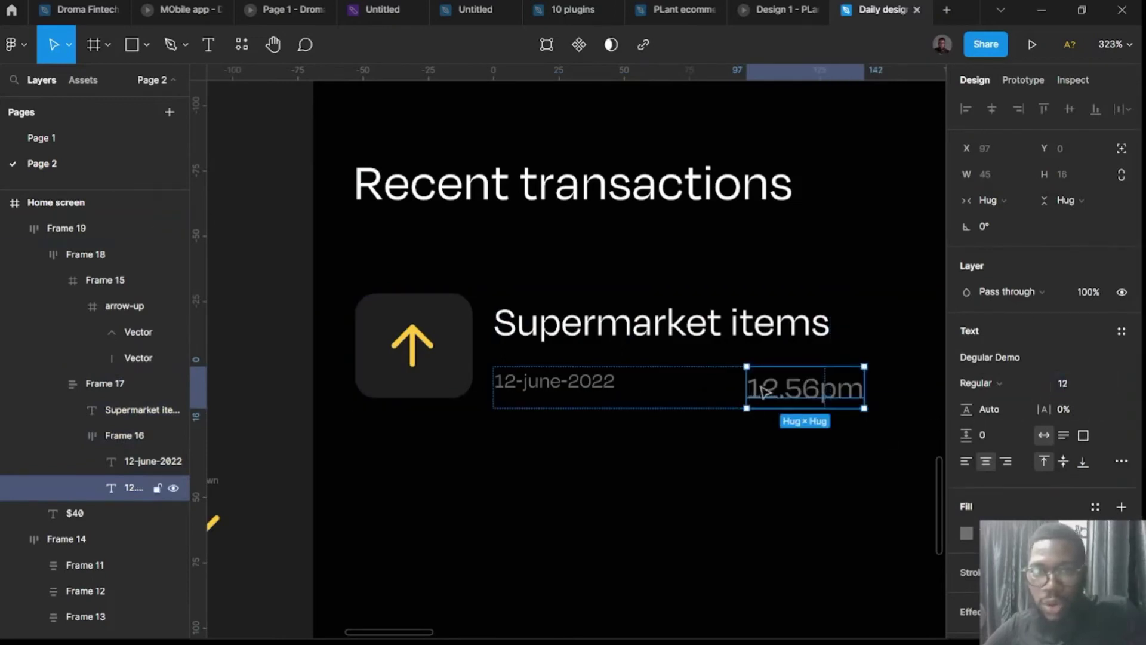
click(714, 463)
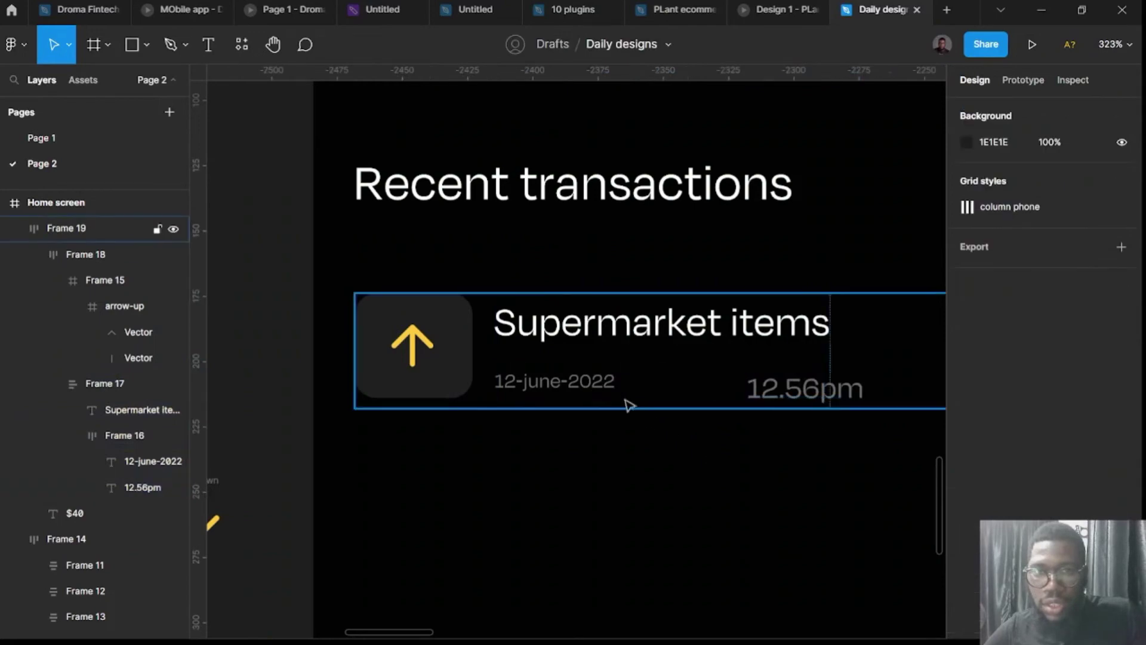
scroll(745, 510, down, 5)
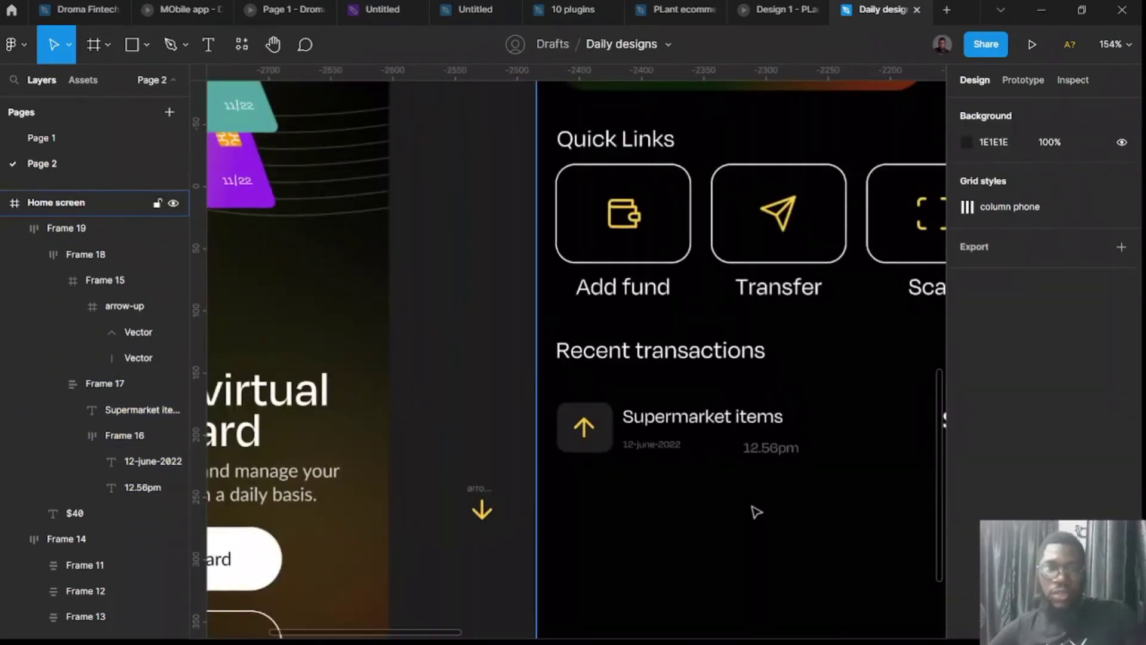
key(ctrl+z)
scroll(746, 490, up, 5)
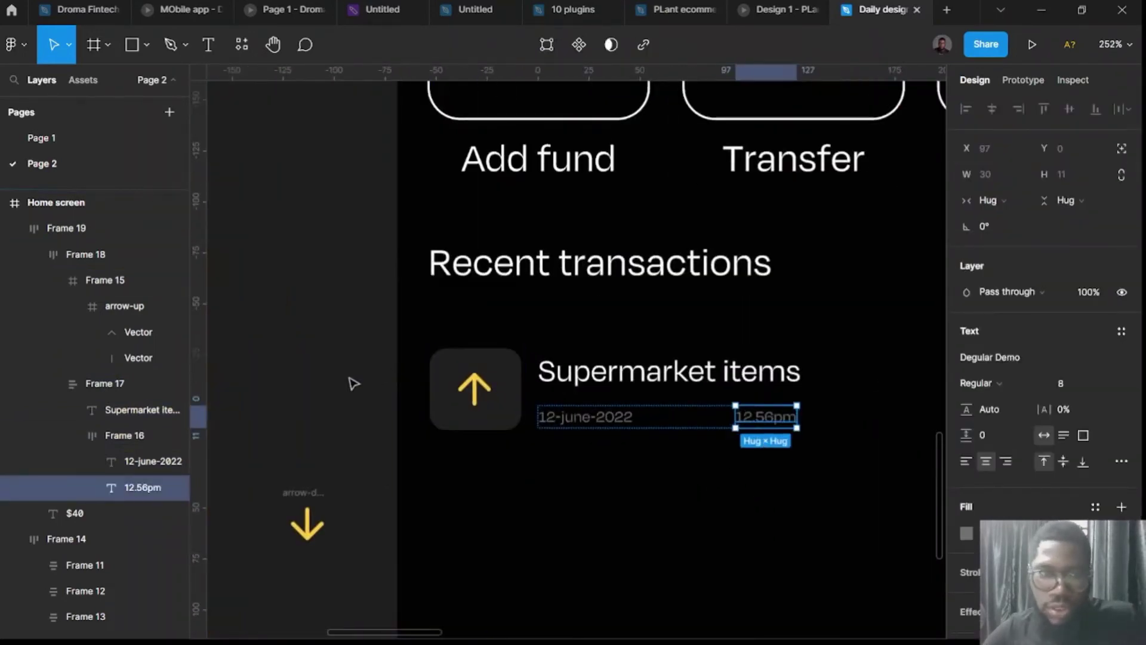
key(ctrl+shift+z)
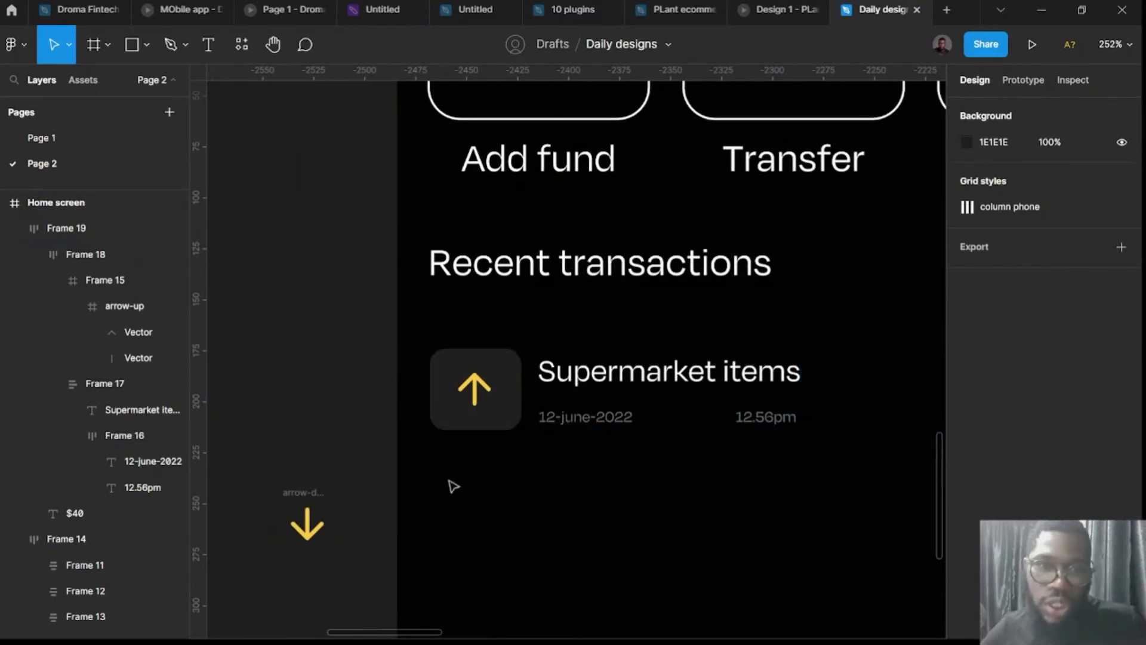
scroll(328, 461, down, 5)
Duplicate the transaction row, wrap the rows in a vertical auto-layout, and add copies to reach five.
click(473, 421)
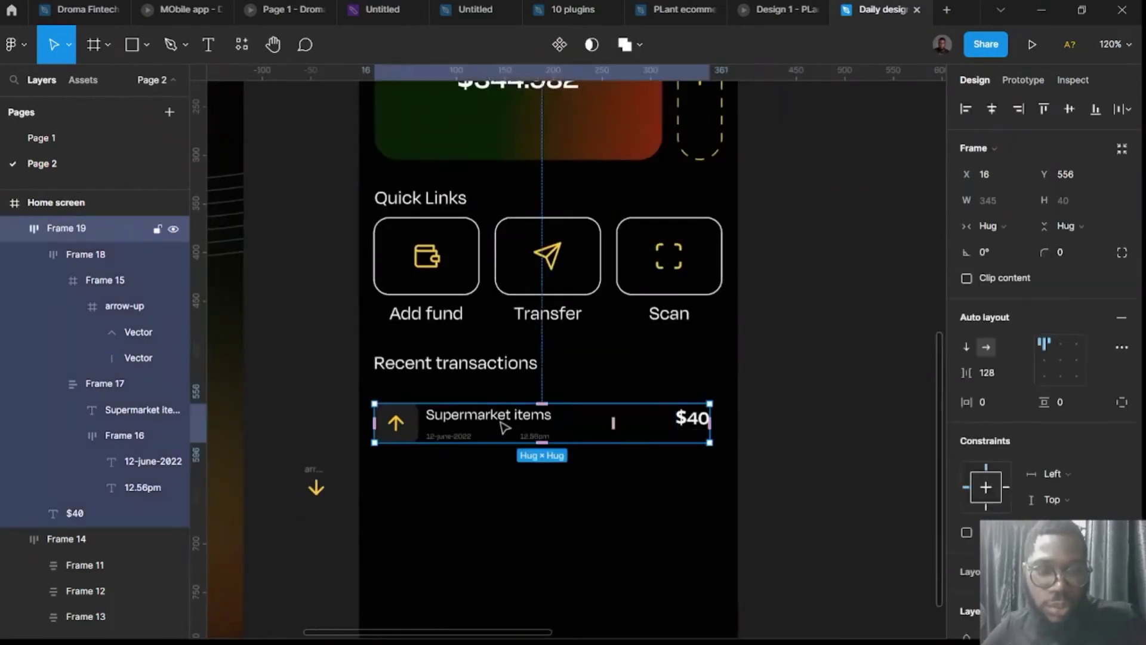
drag(503, 424, 508, 477)
shift+click(506, 431)
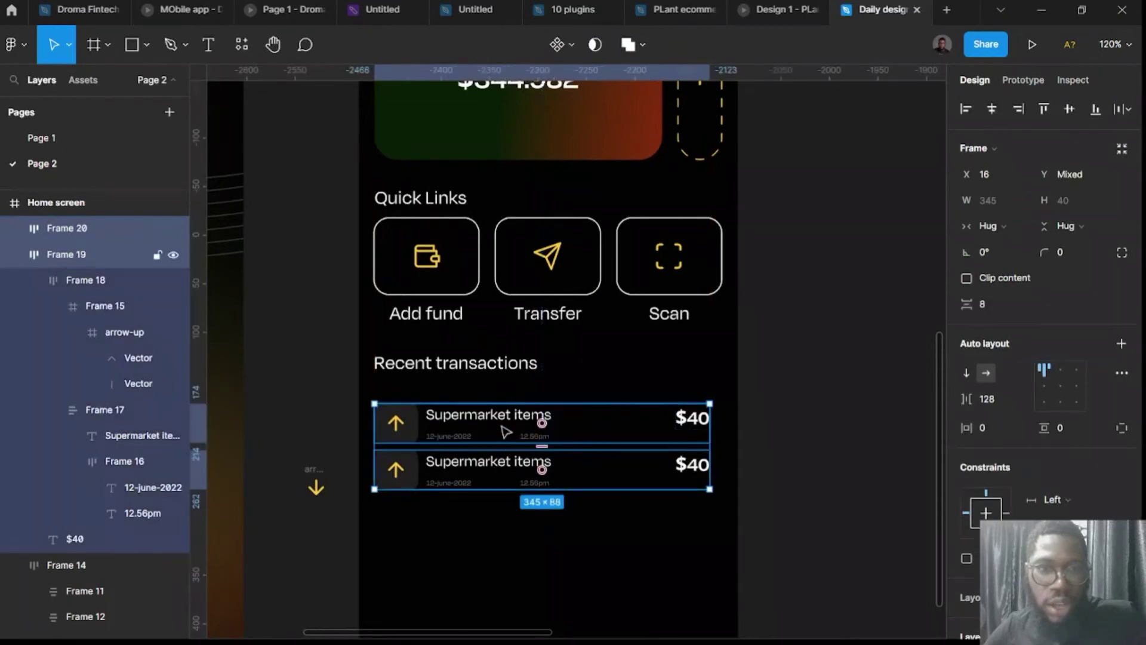
key(shift+a)
click(498, 472)
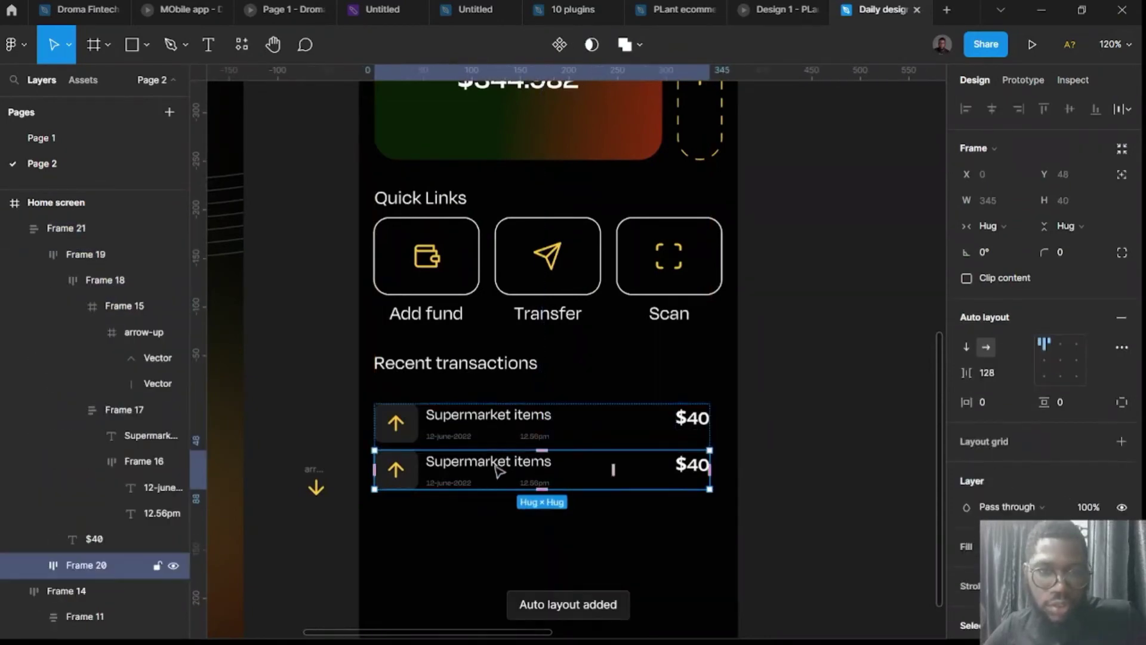
key(ctrl+d)
key(ctrl+d)
key(ctrl+d)
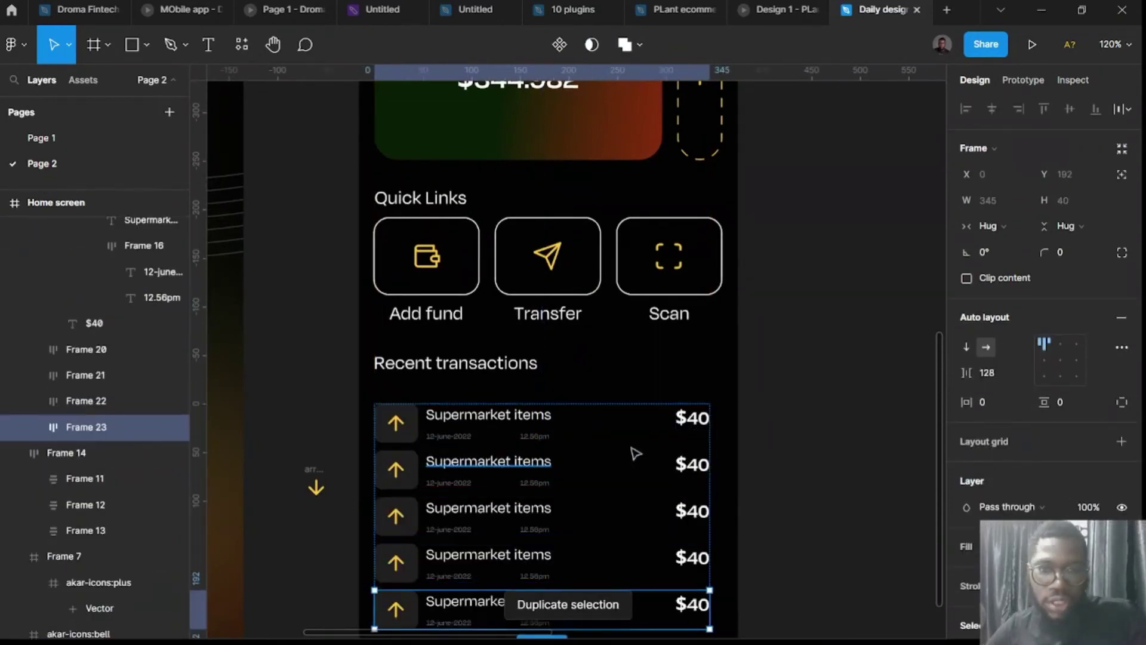
Move the list up under the heading, nudge it down 2 px, and copy the spare arrow-down icon.
scroll(669, 445, down, 3)
click(792, 484)
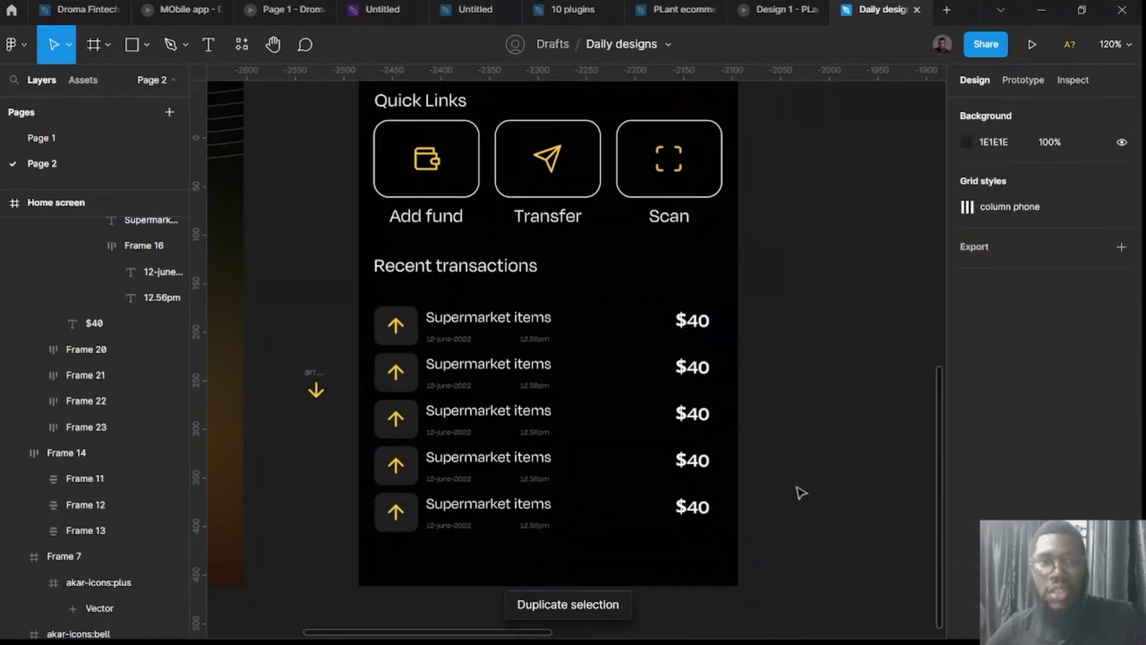
drag(539, 395, 538, 380)
key(alt)
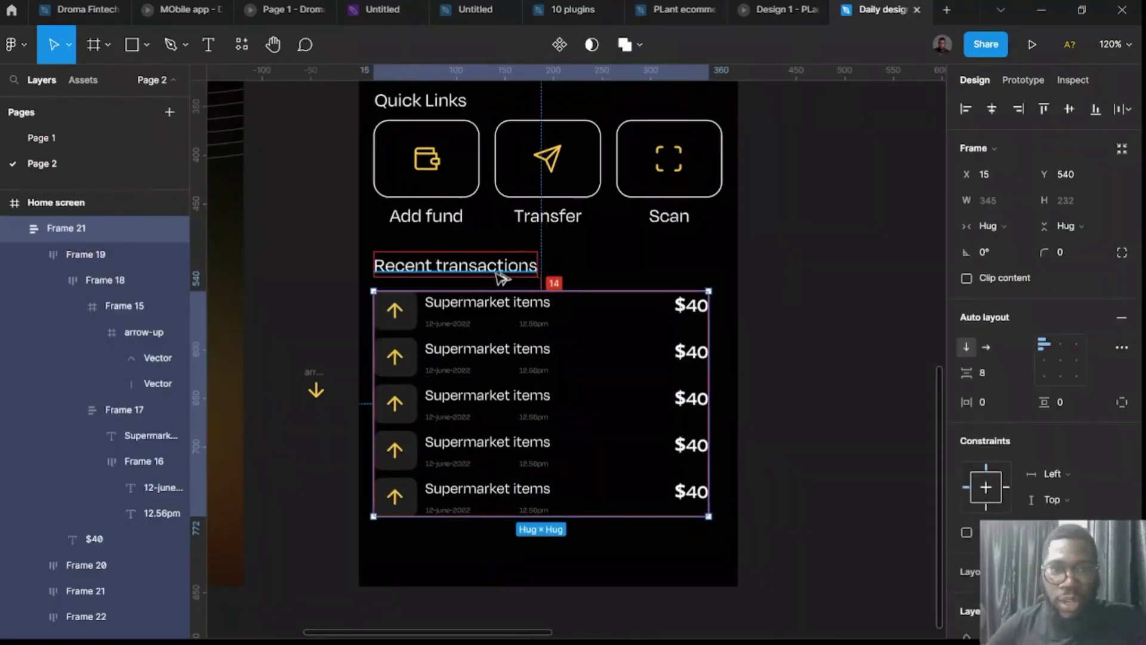
key(Down)
key(Down)
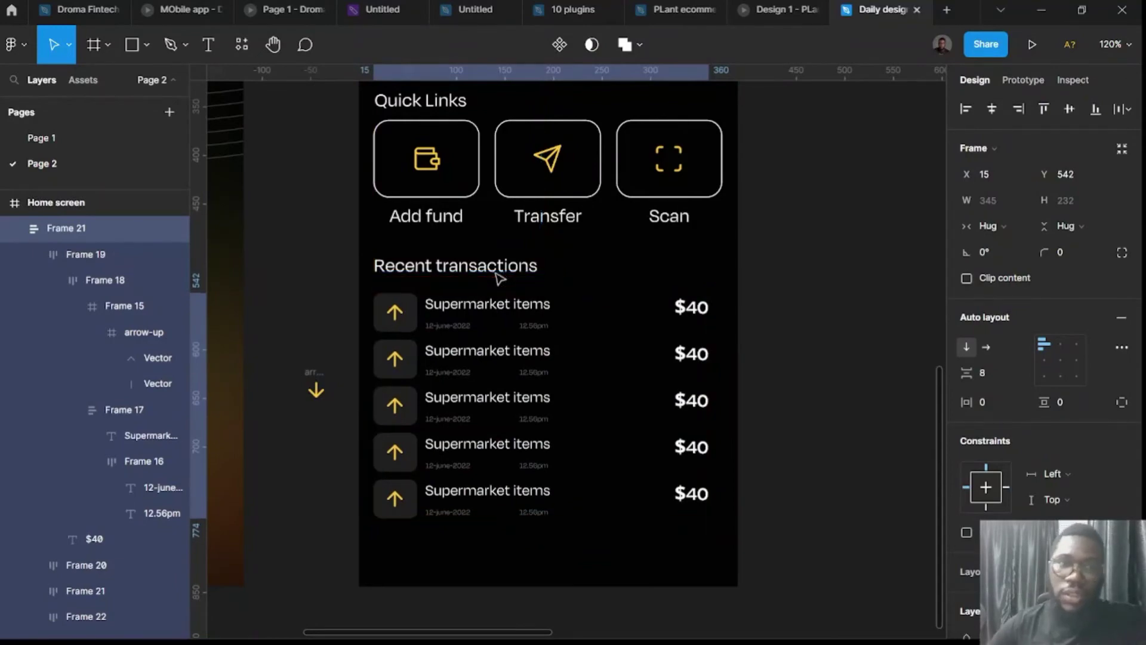
click(315, 388)
right_click(312, 388)
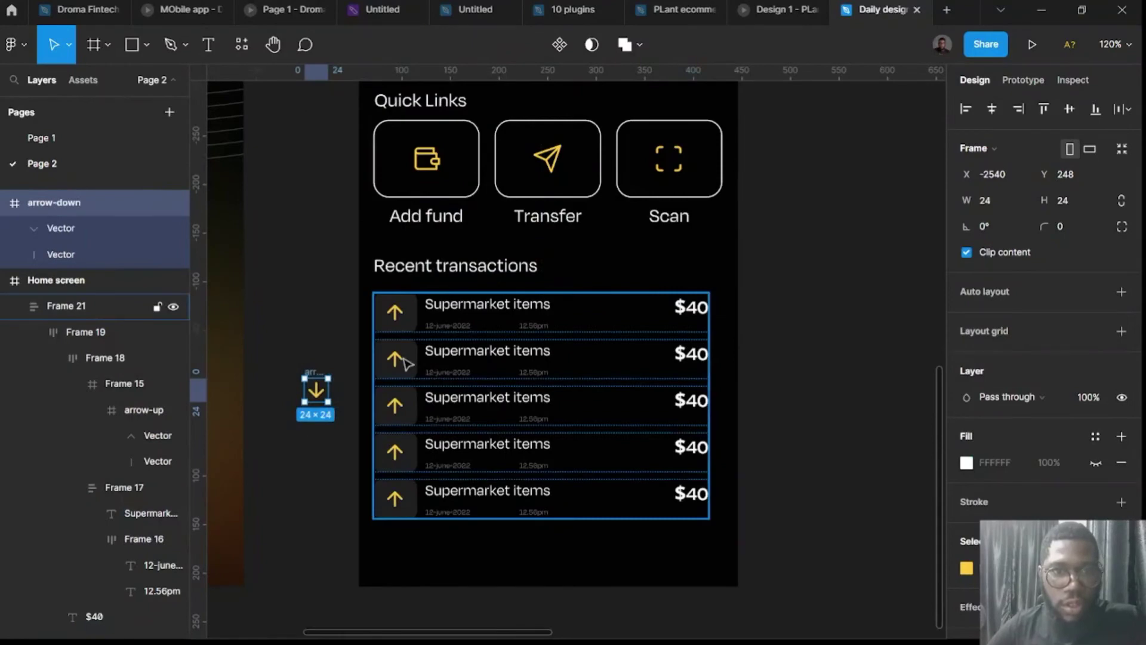
Replace the second row's up arrow with the copied arrow-down icon.
click(406, 363)
double_click(406, 363)
double_click(405, 363)
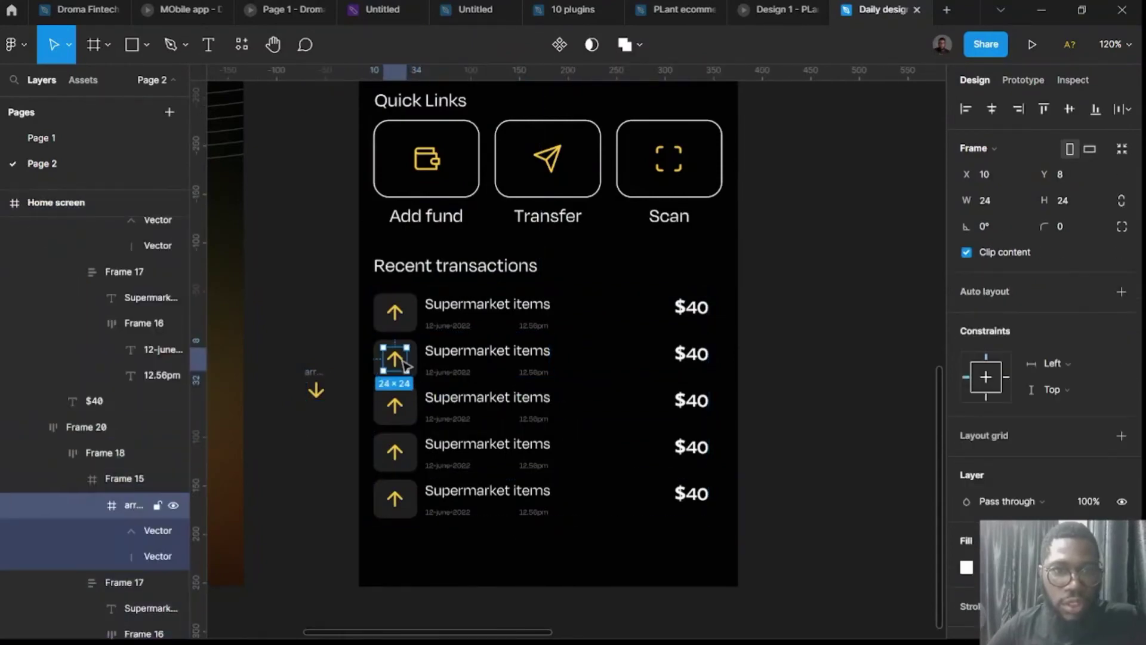
right_click(406, 362)
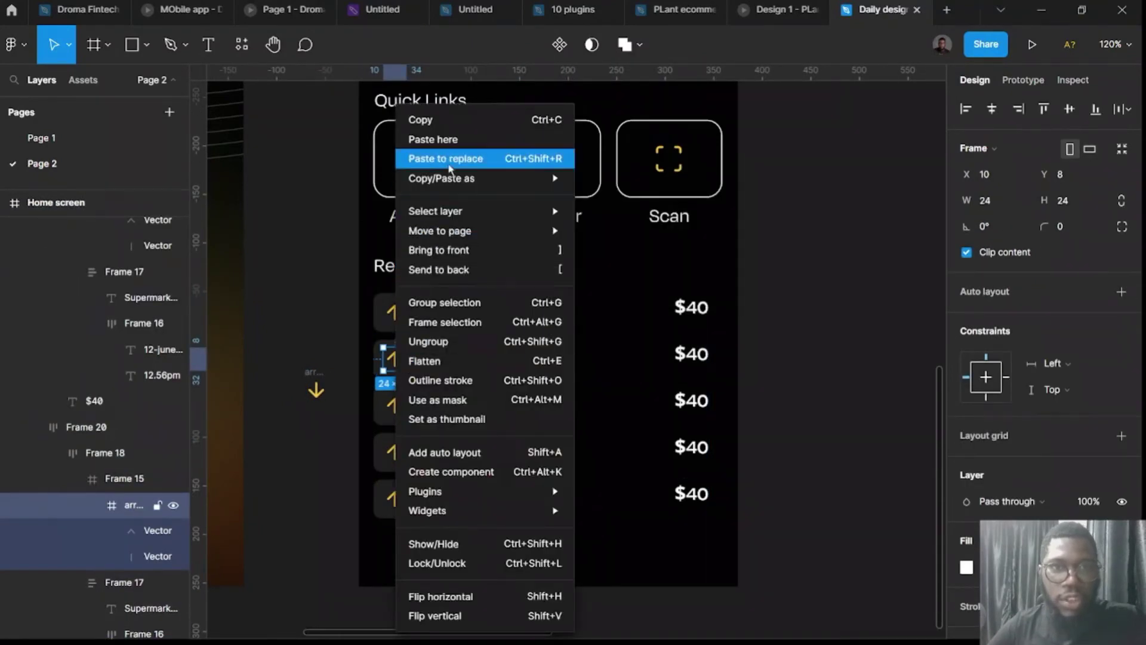
click(449, 169)
click(476, 362)
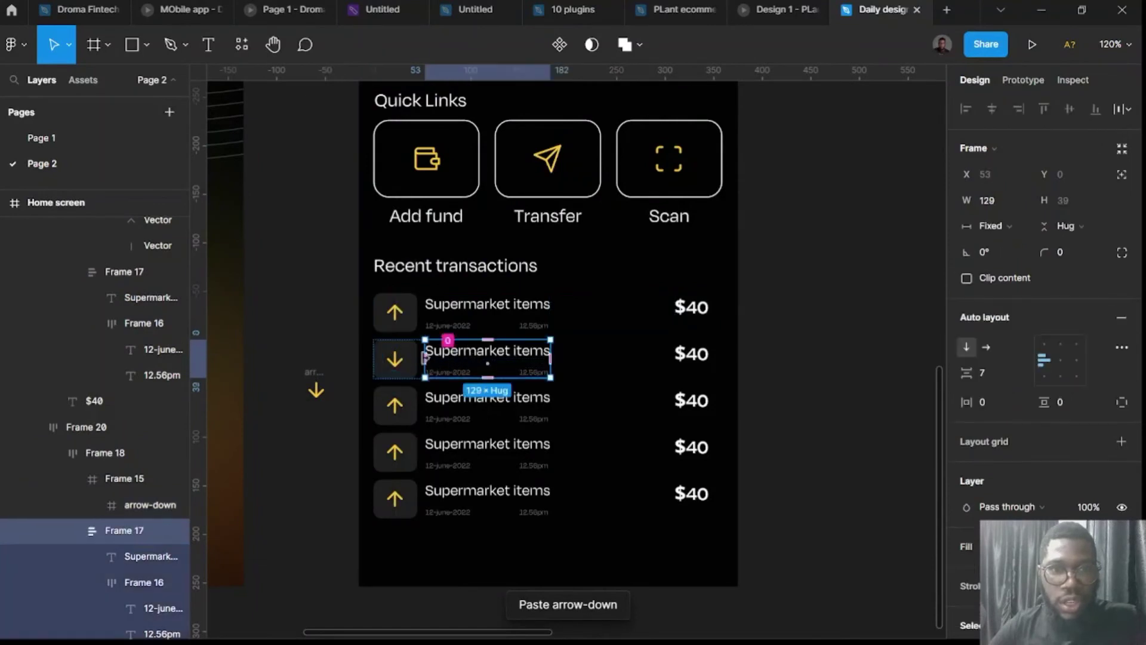
click(394, 358)
click(396, 310)
double_click(397, 313)
double_click(397, 314)
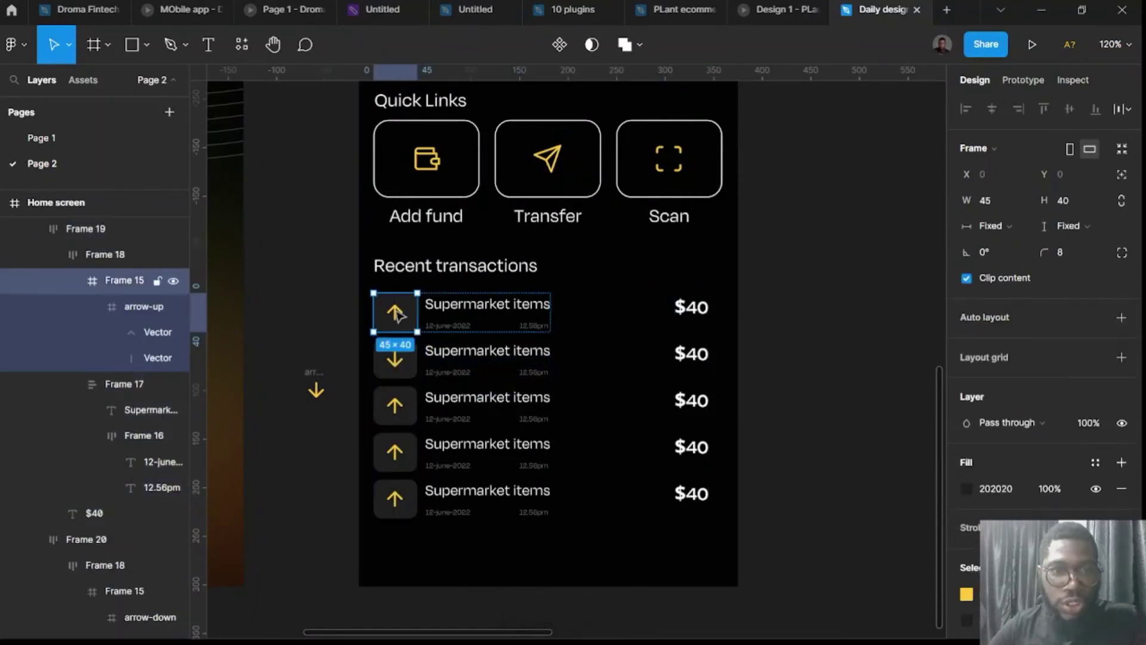
double_click(395, 312)
Recolour the second row's down arrow green, 29FF25.
scroll(968, 564, down, 2)
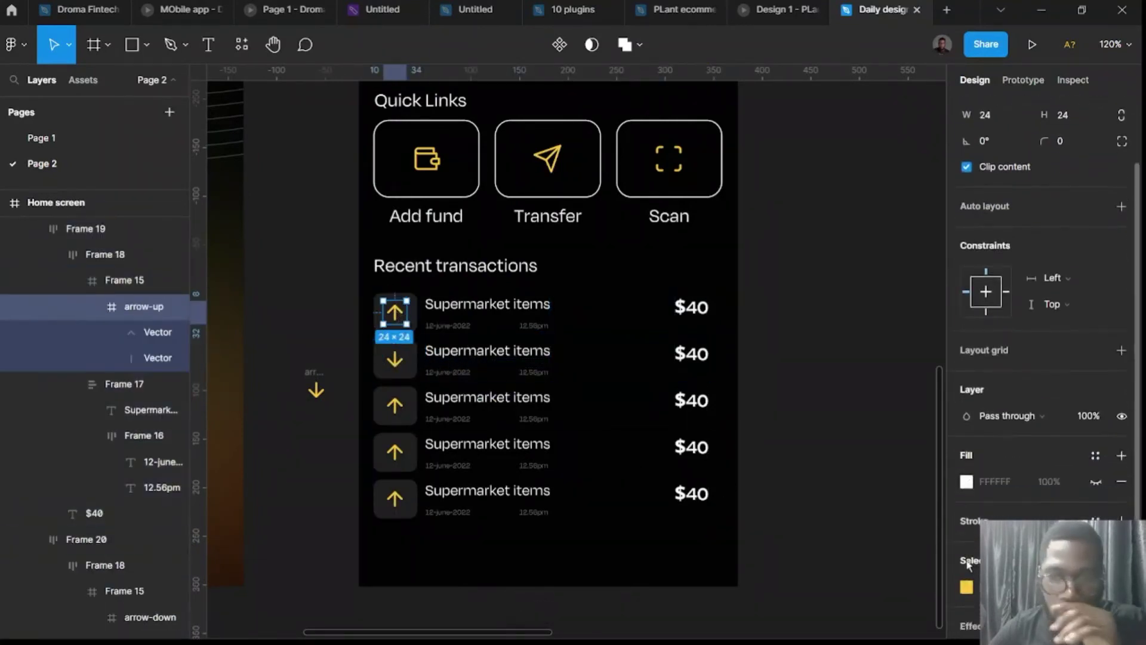
scroll(968, 565, down, 1)
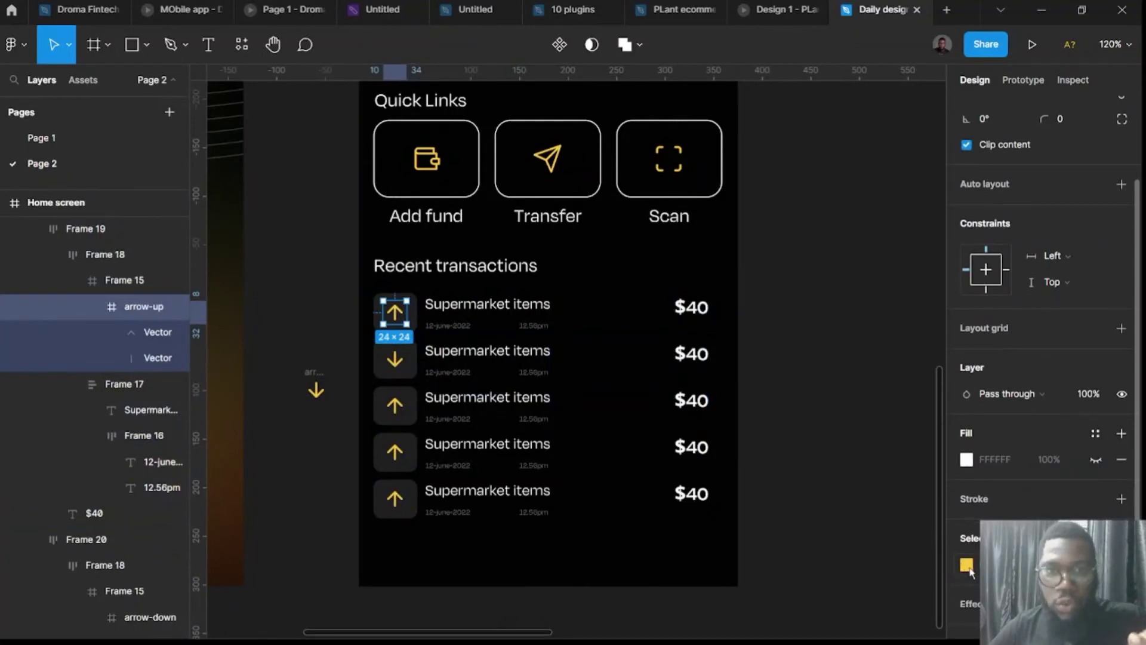
click(396, 360)
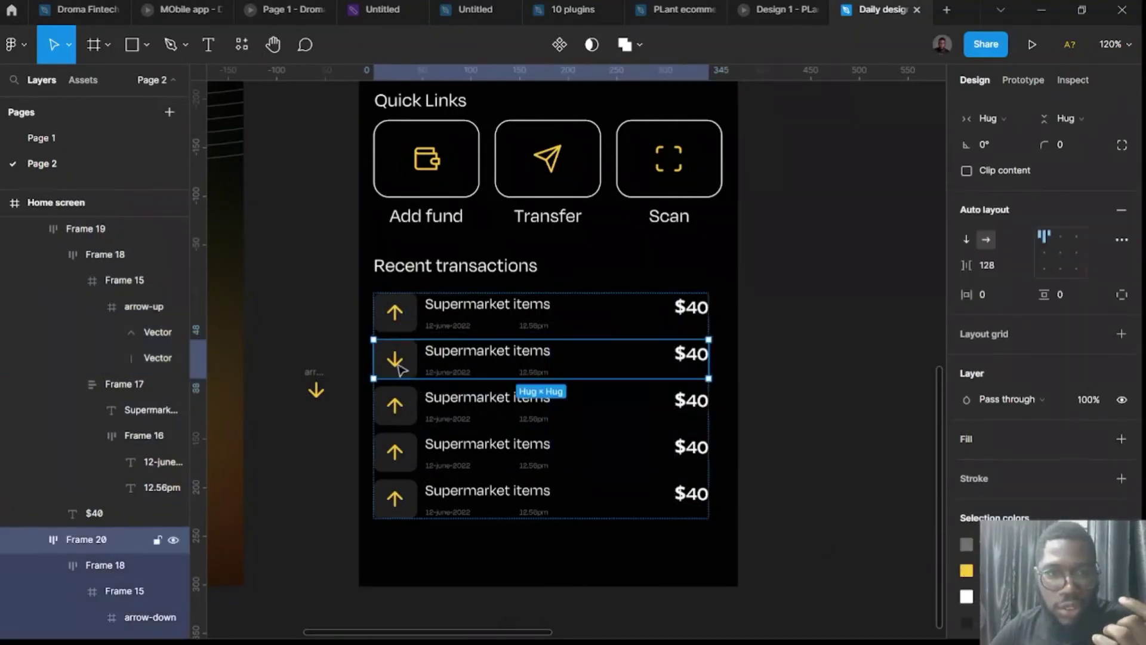
click(395, 361)
click(395, 360)
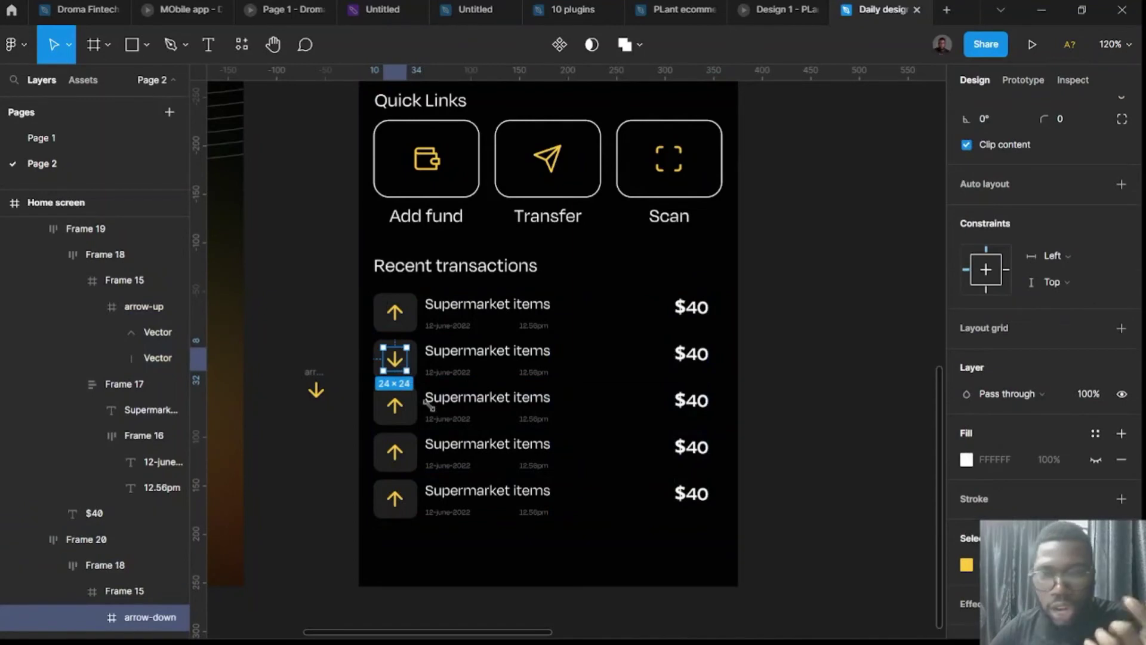
click(973, 568)
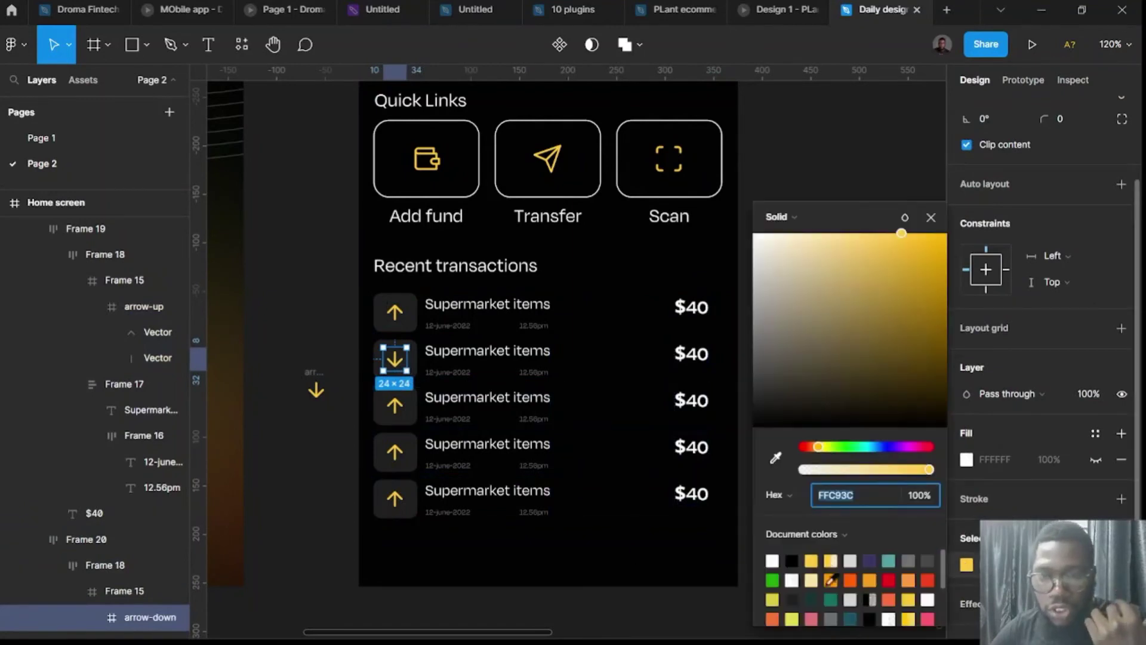
click(845, 446)
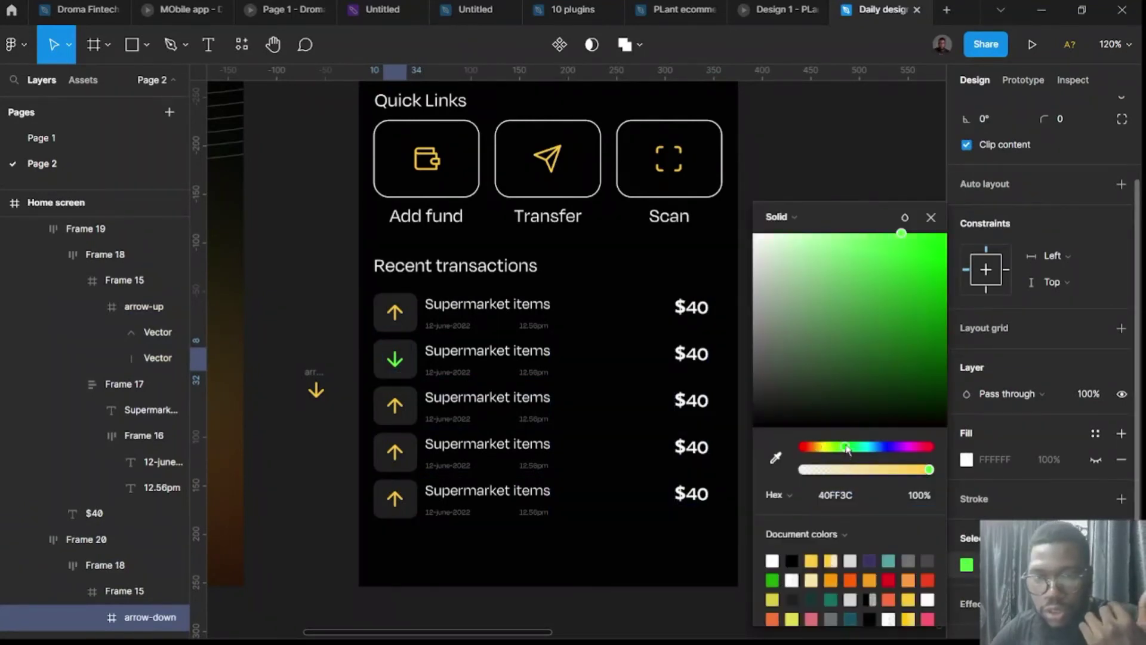
click(914, 234)
drag(925, 179, 919, 233)
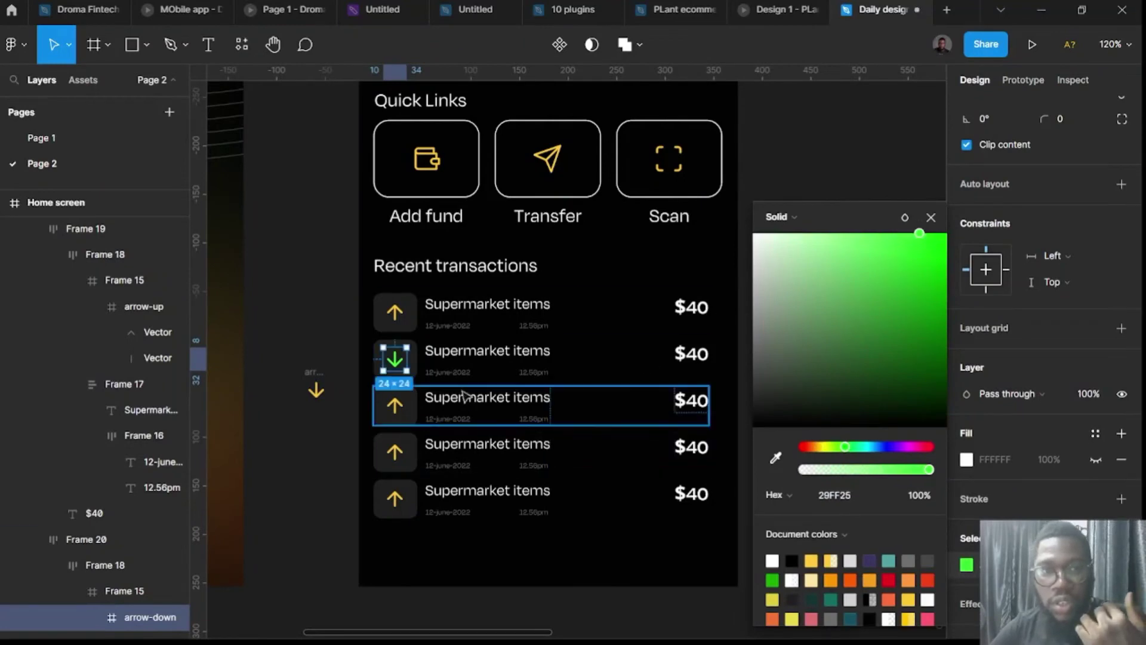
click(465, 357)
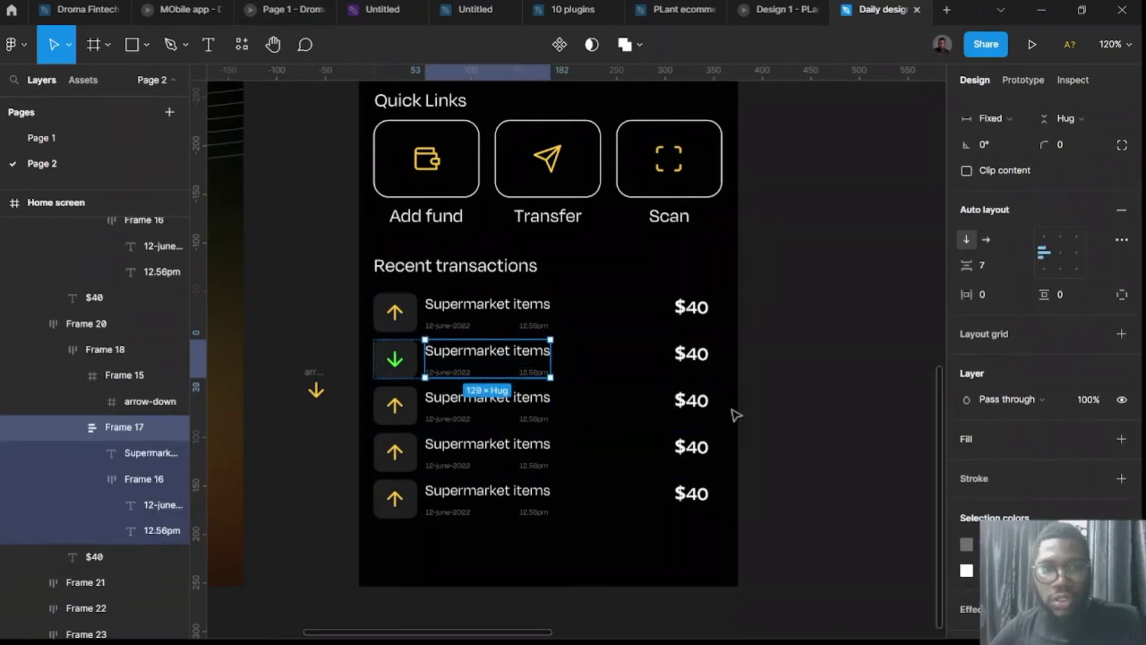
Duplicate the second, green down-arrow row, move the copy lower, and delete one surplus up-arrow row.
click(779, 399)
double_click(679, 371)
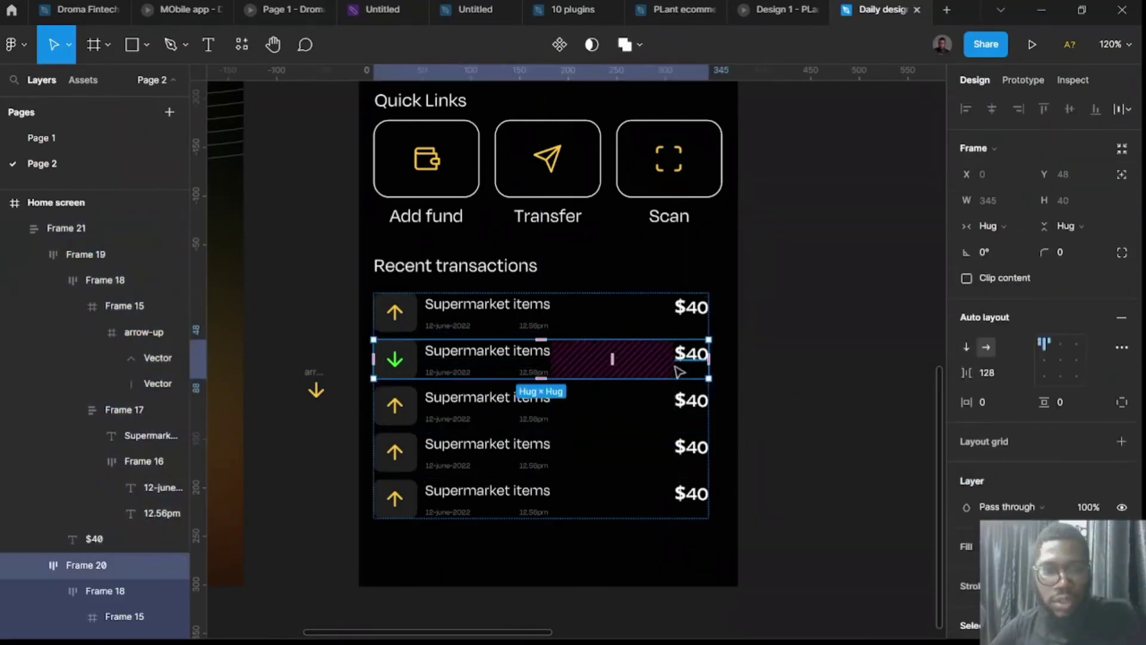
key(ctrl+d)
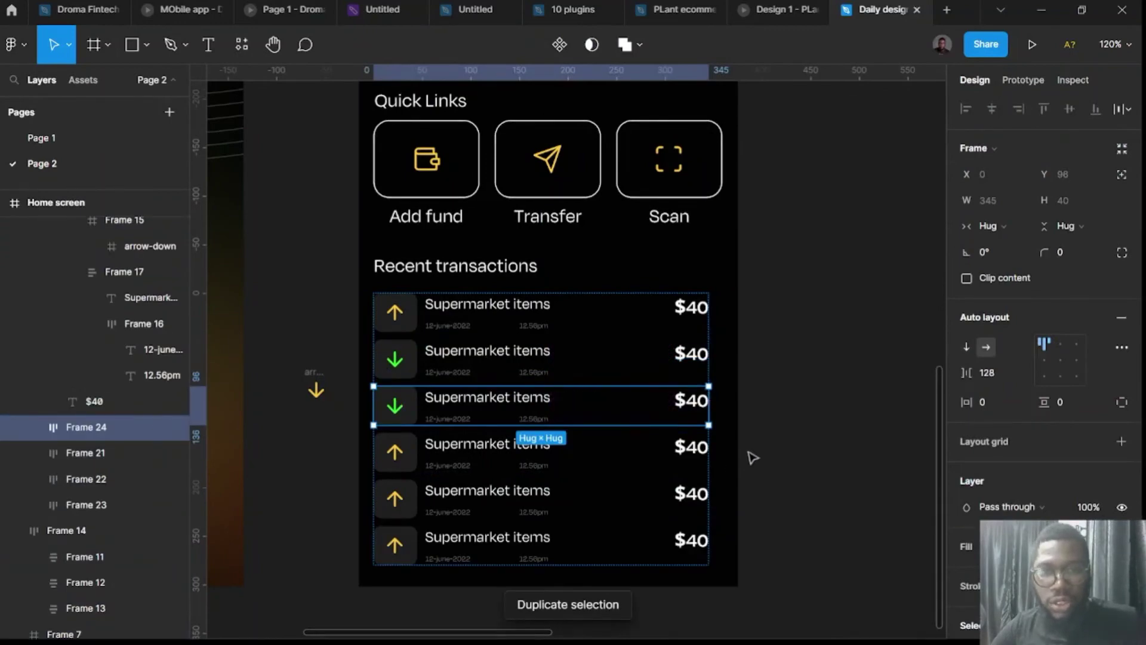
drag(484, 414, 490, 543)
click(486, 507)
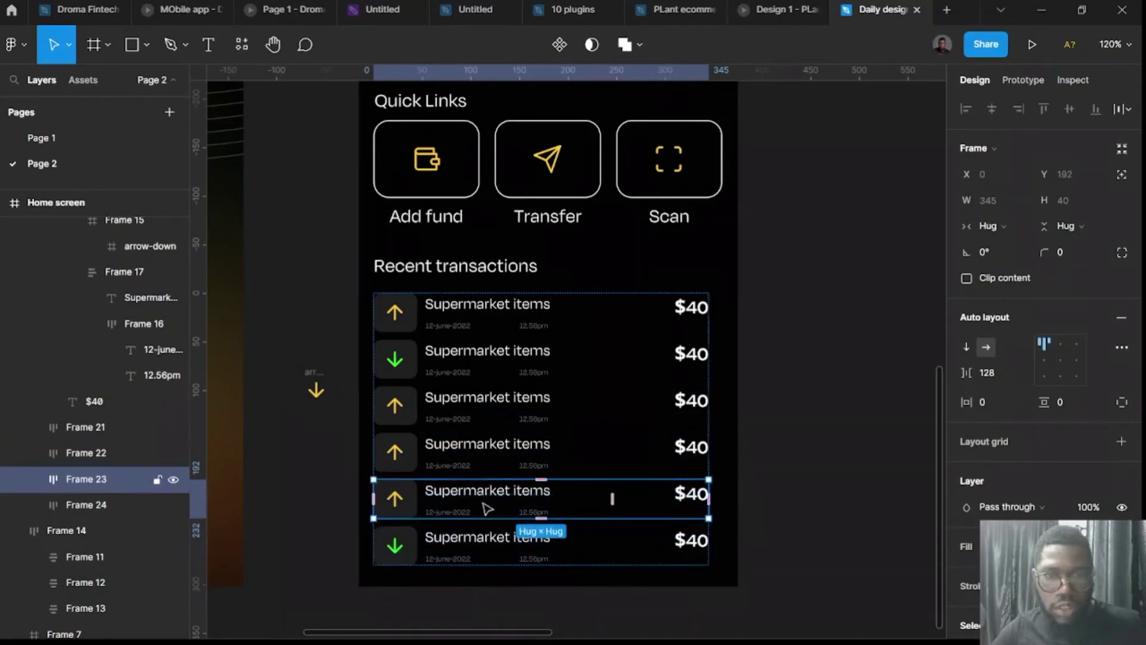
key(Delete)
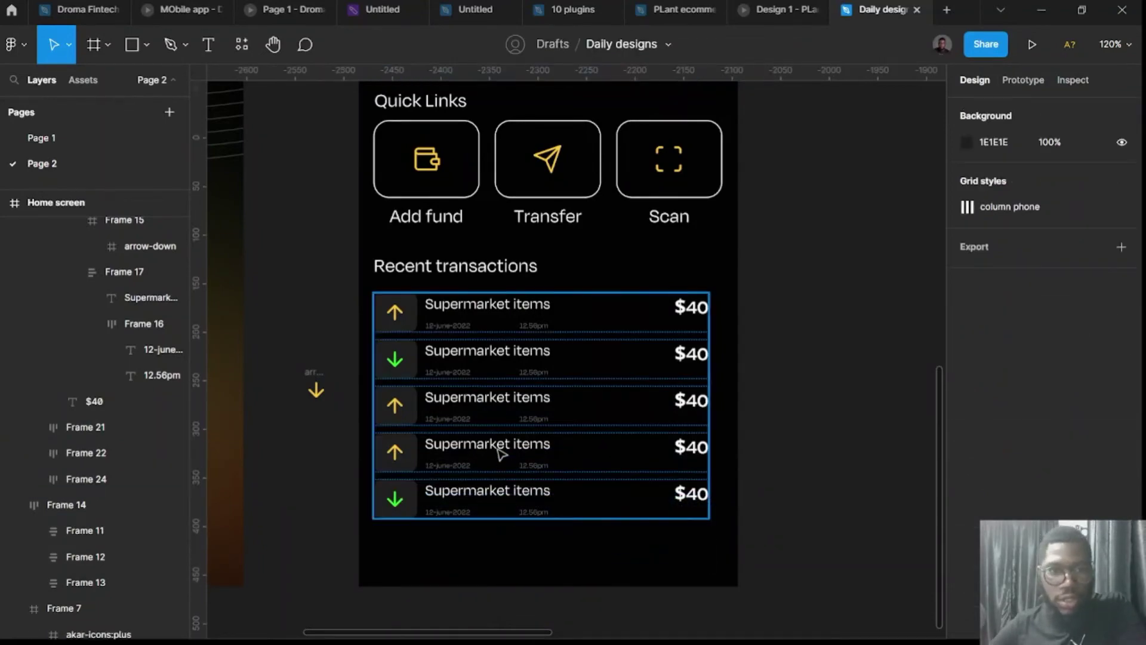
Duplicate another down-arrow row, place it below the third row, and delete the next surplus up-arrow row.
click(472, 369)
click(476, 369)
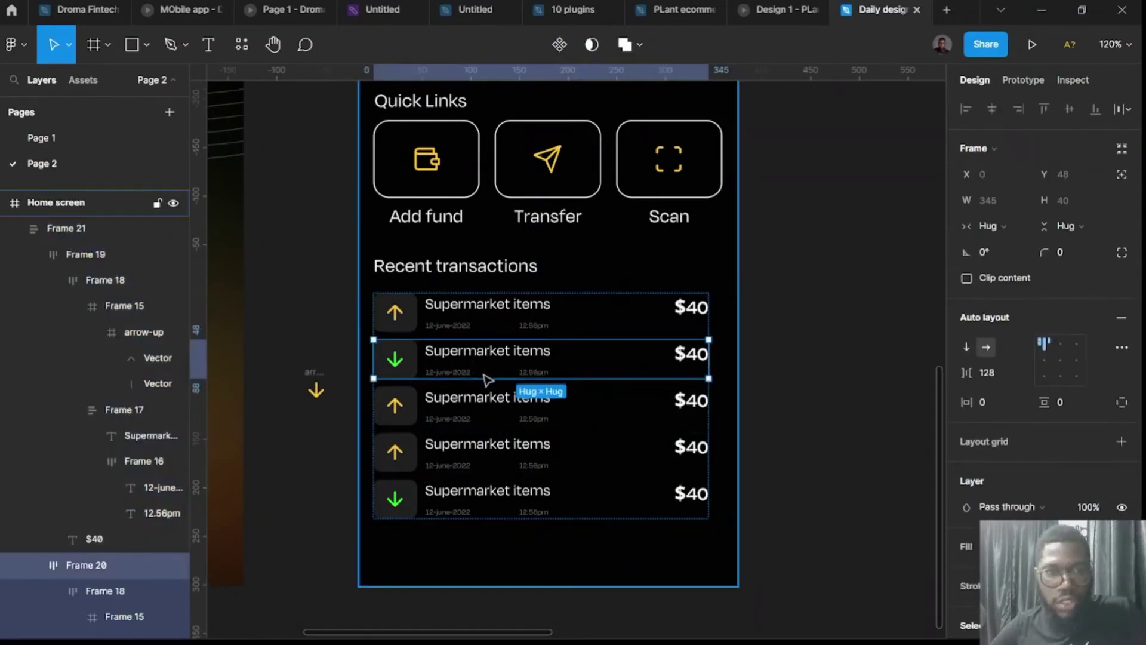
key(ctrl+d)
drag(490, 439, 493, 460)
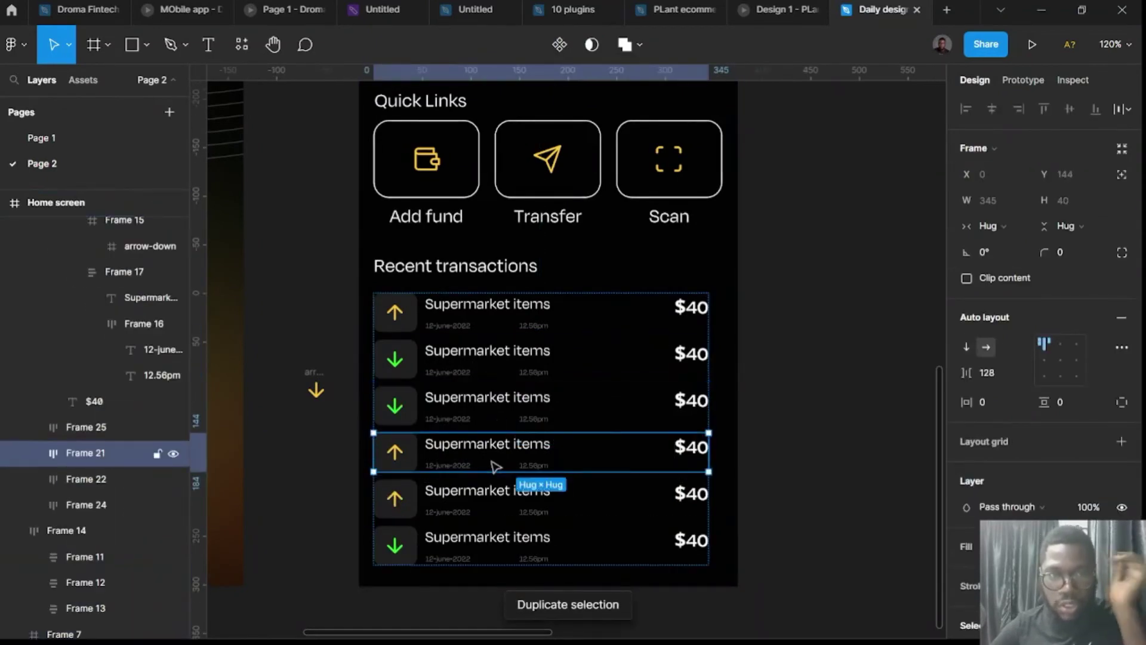
click(492, 418)
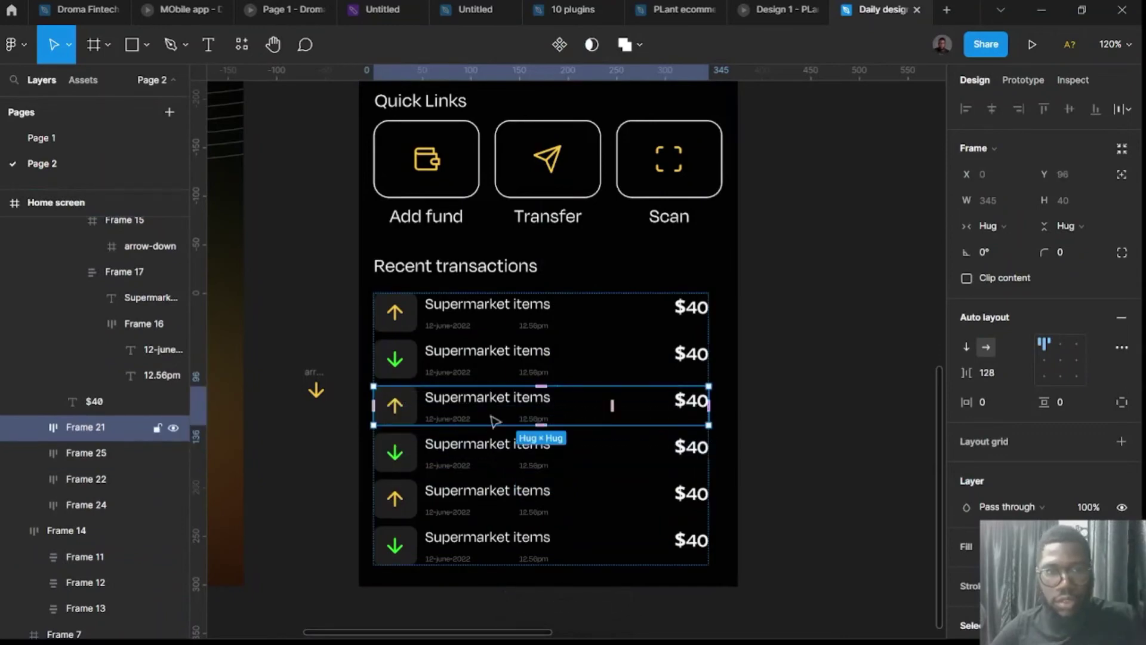
click(491, 514)
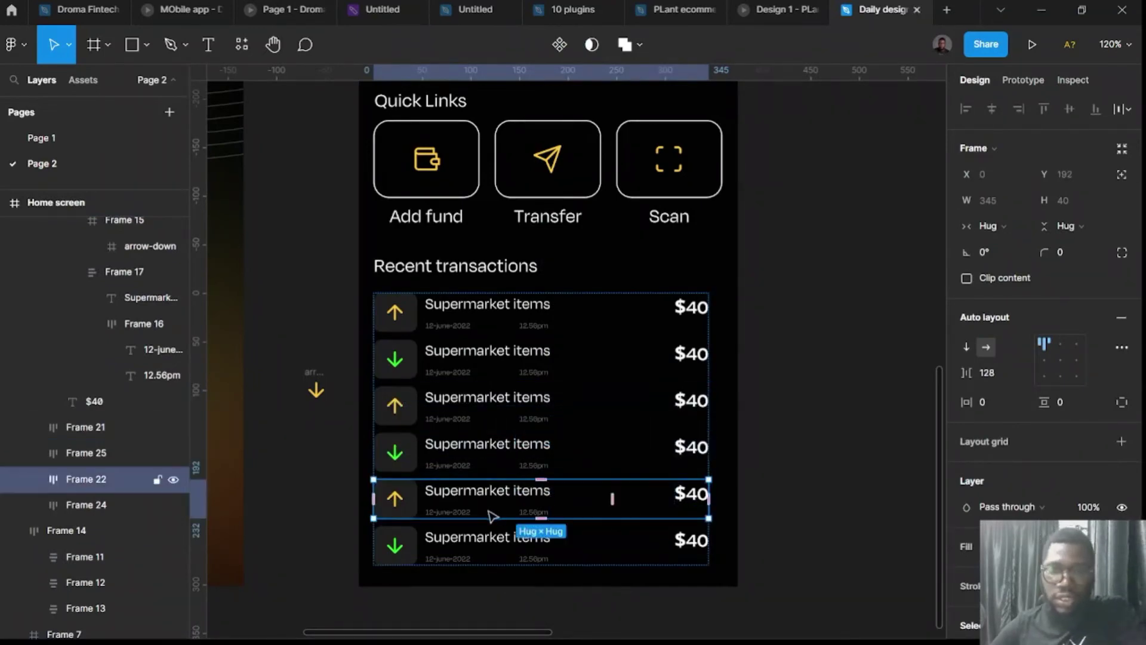
key(Delete)
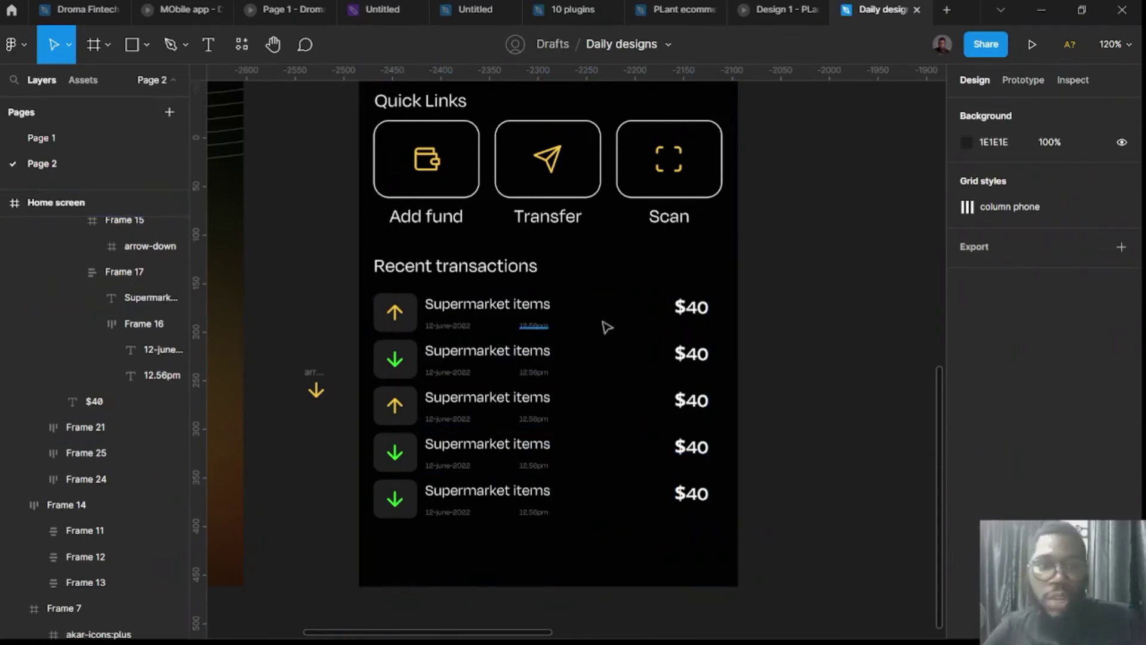
Colour the first transaction's $40 amount pink-red F54F62.
ctrl+click(691, 308)
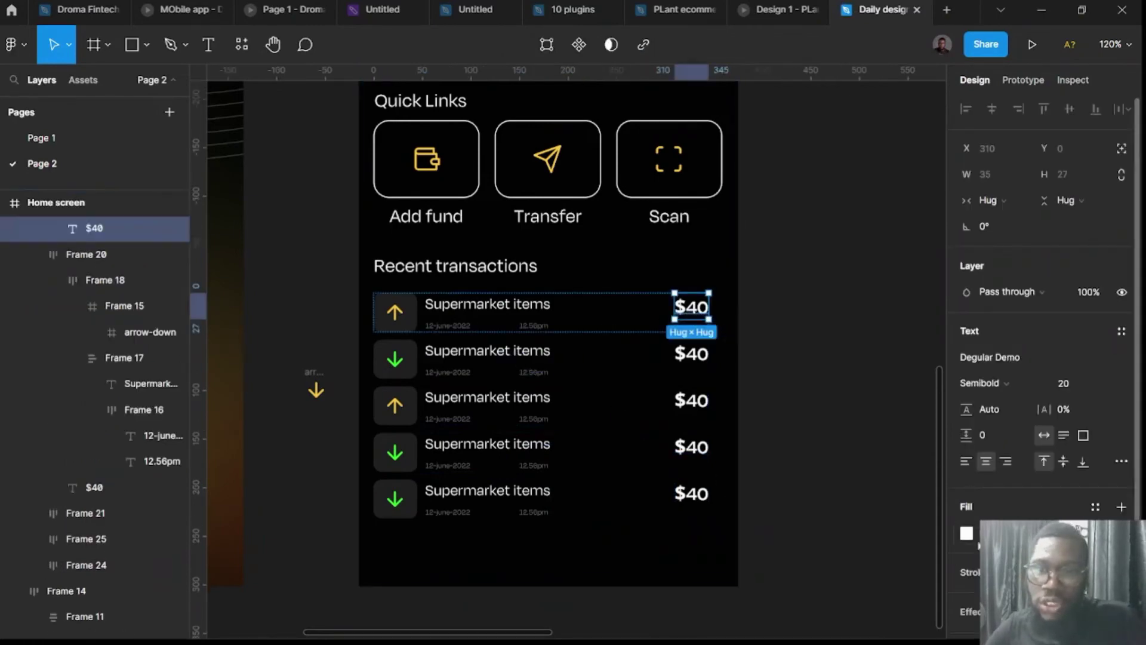
click(966, 532)
click(888, 580)
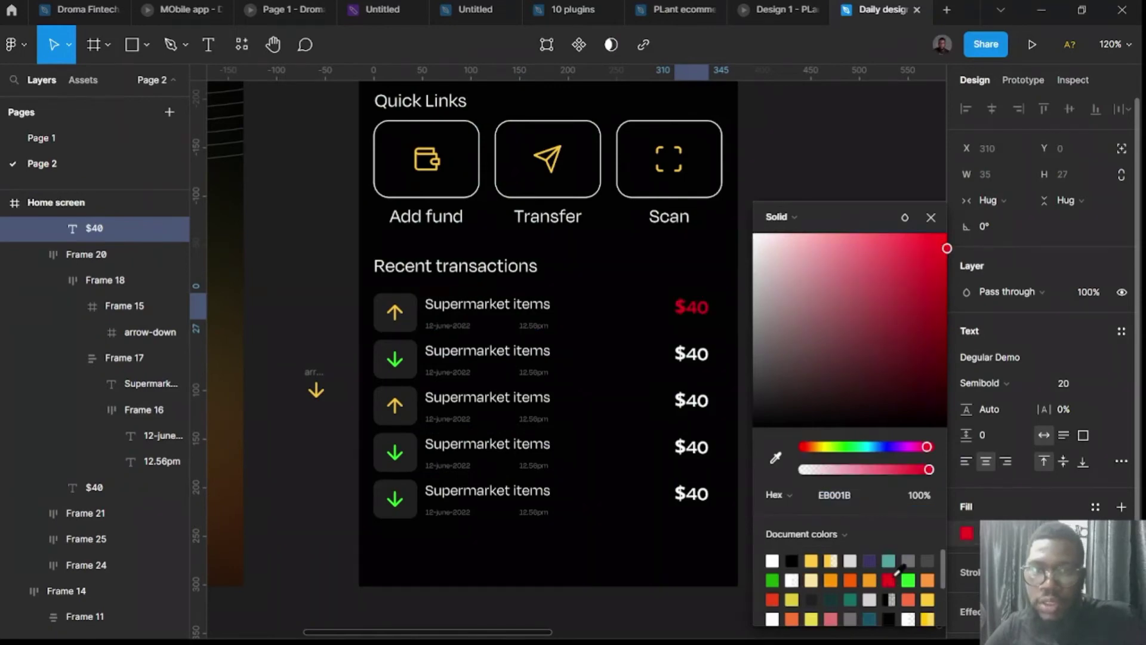
click(888, 233)
mouse_move(889, 233)
mouse_down()
mouse_move(874, 232)
mouse_move(884, 240)
mouse_up()
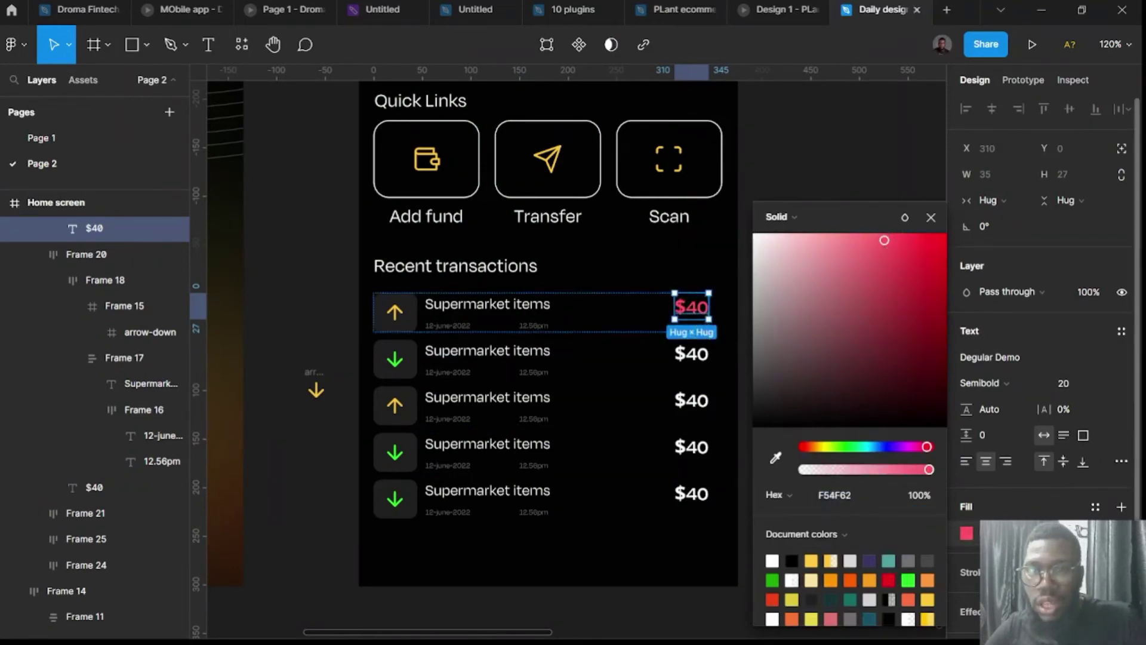
key(Escape)
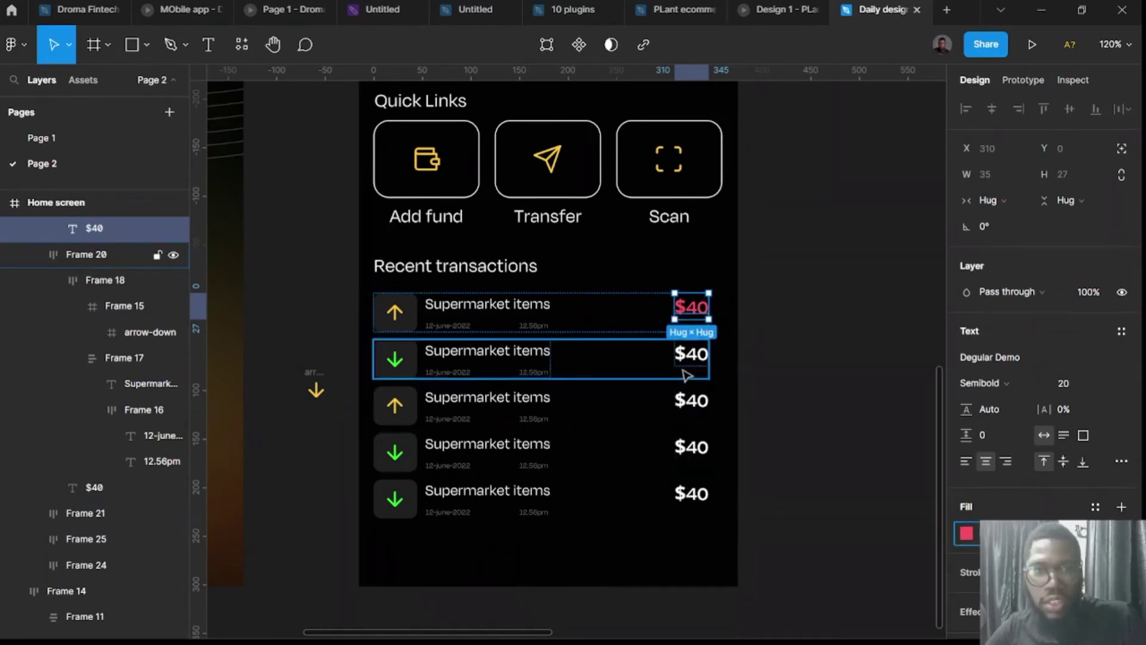
Change the third row's amount from $40 to $10 and paste the same red fill onto it.
click(692, 401)
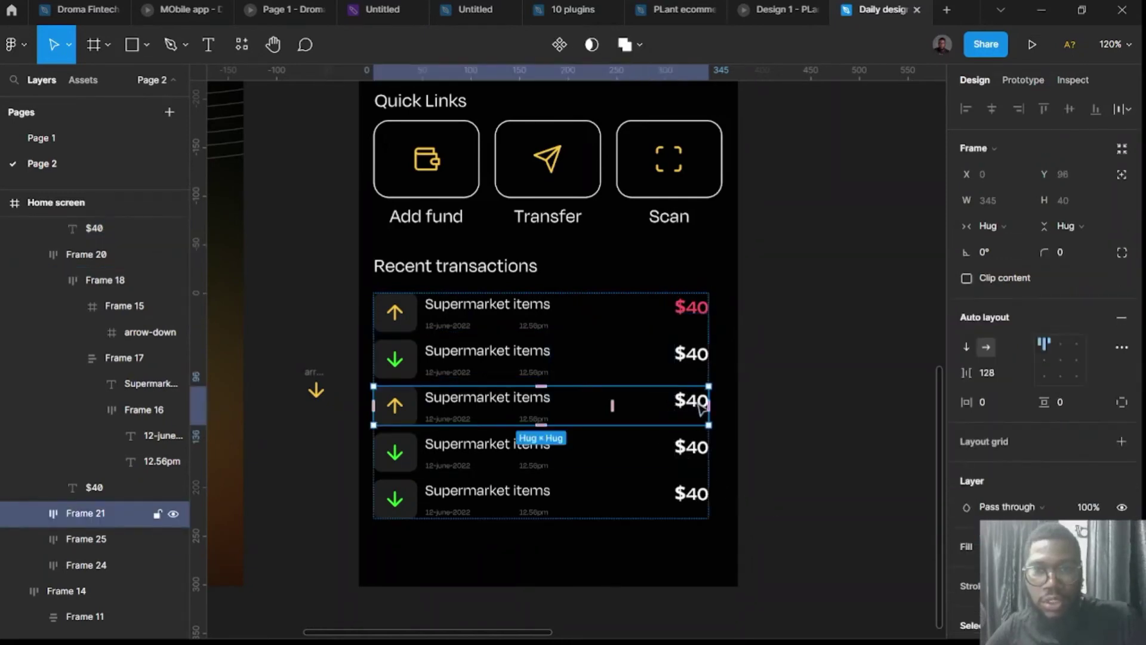
click(700, 406)
double_click(702, 408)
click(697, 400)
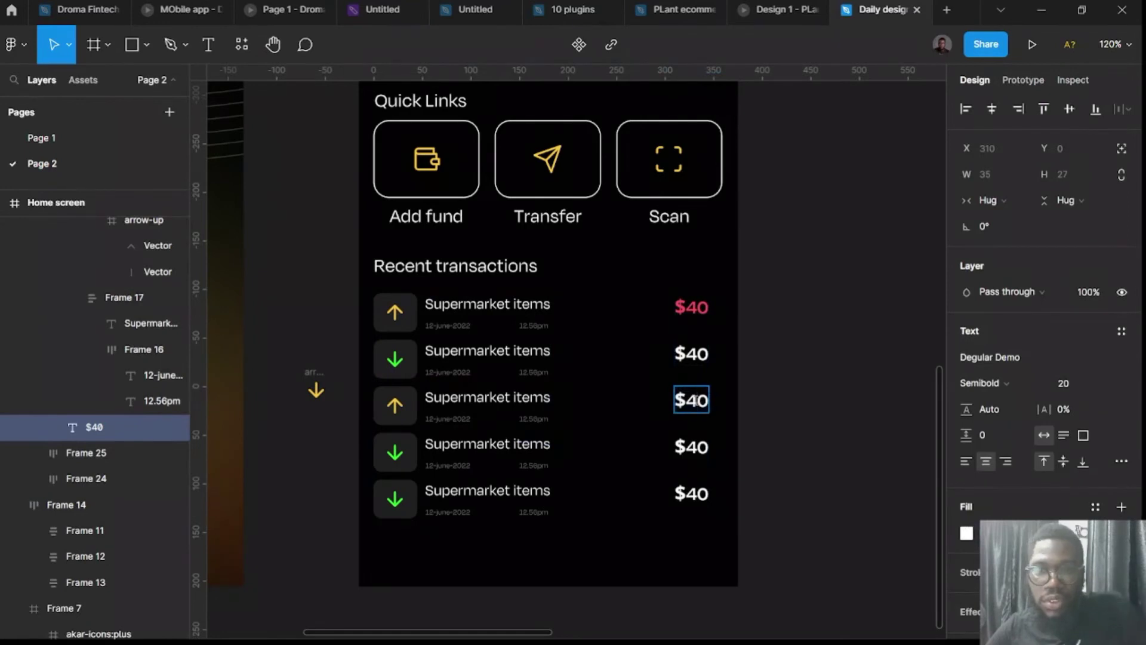
key(BackSpace)
text(1)
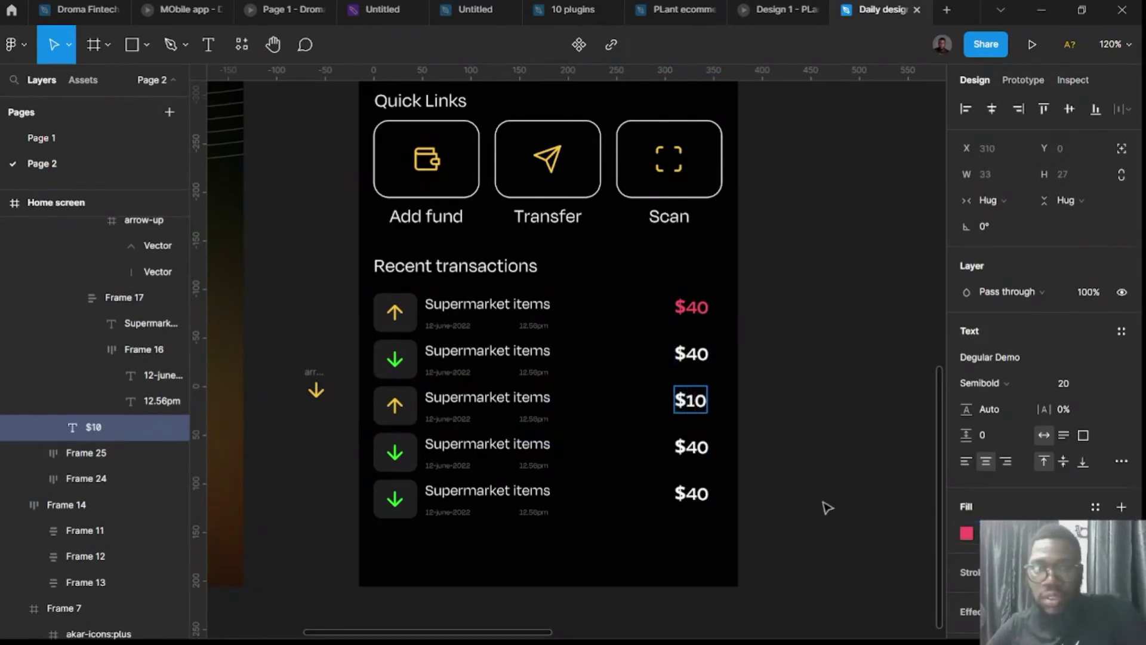
key(Escape)
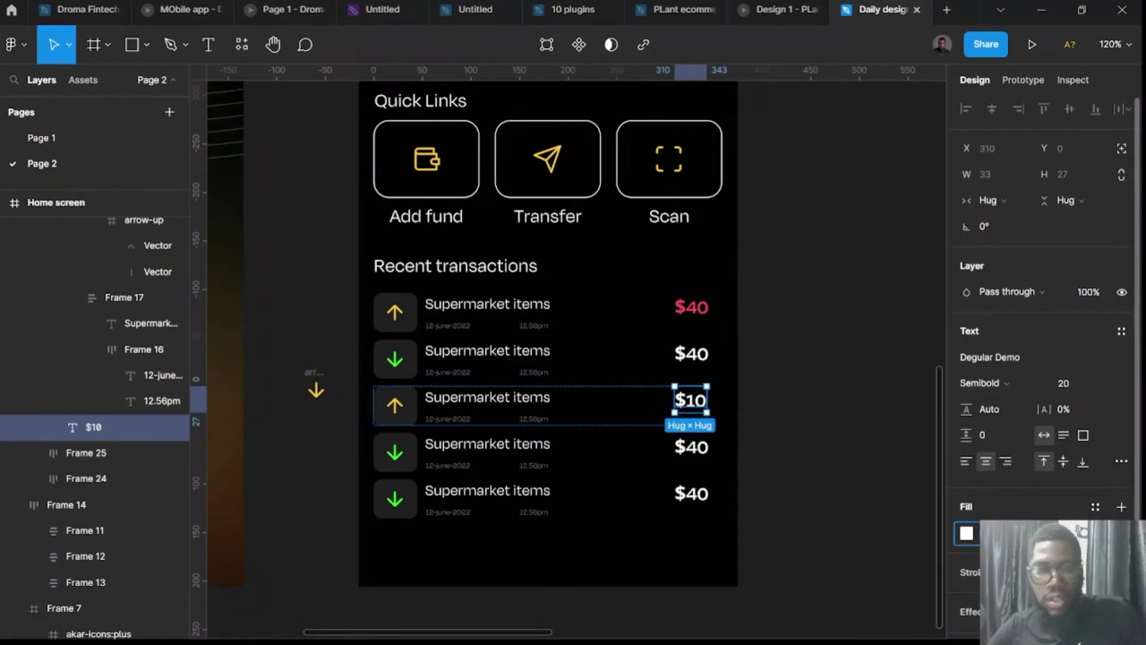
key(ctrl+alt+v)
click(843, 519)
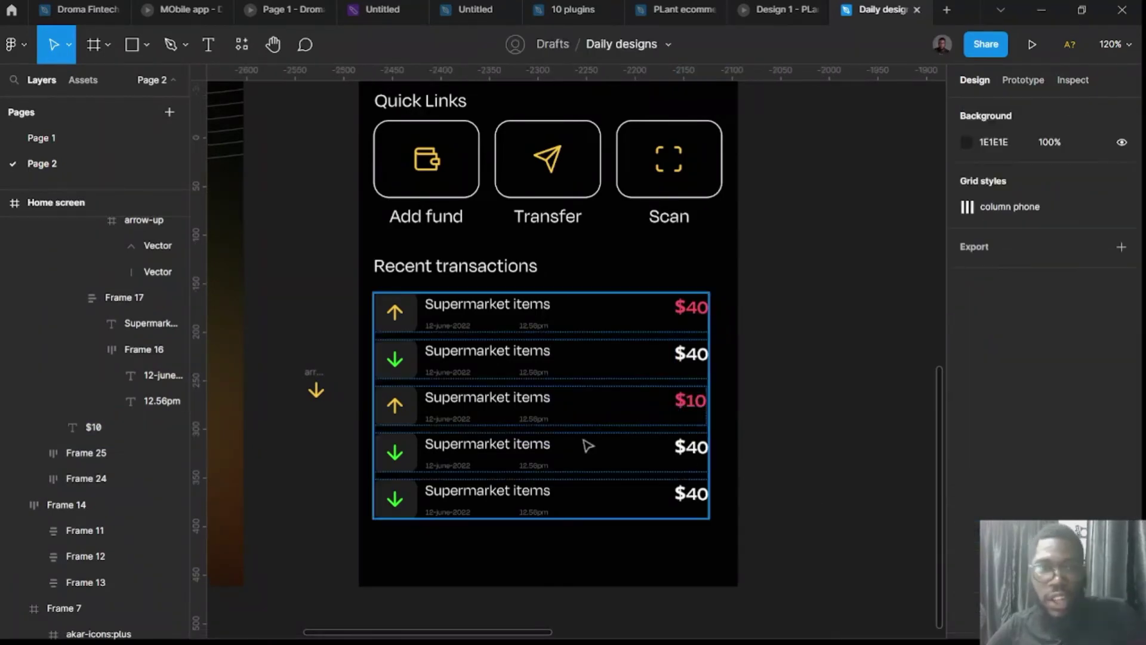
ctrl+click(455, 411)
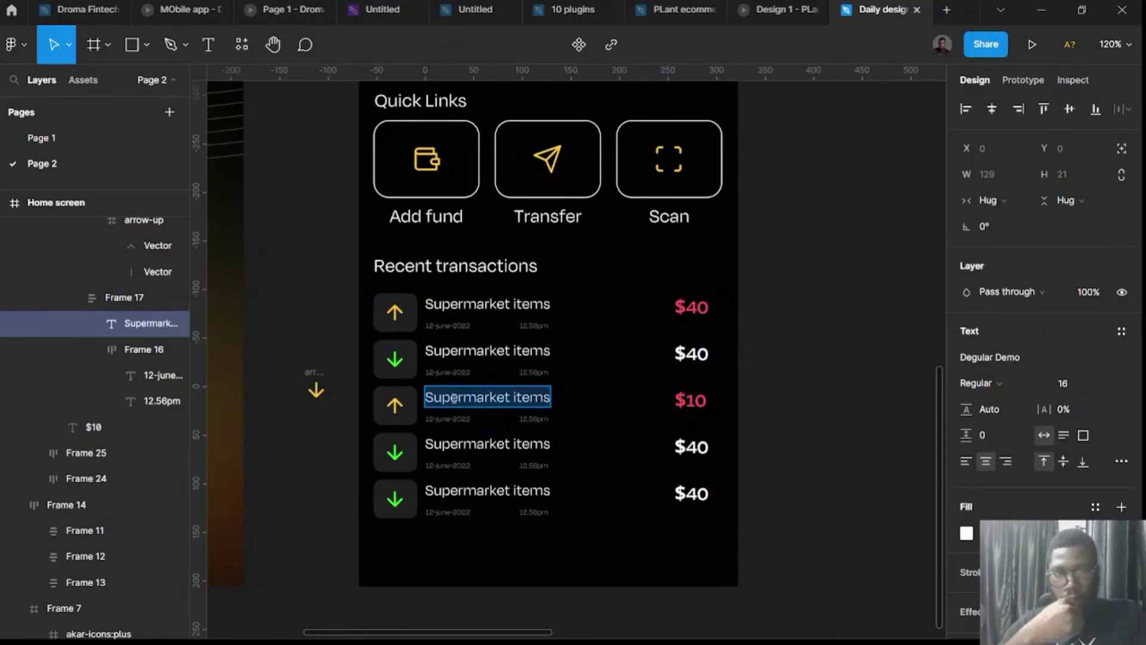
Retitle row three 'Electricity bill' and rows two and four 'Wallet fund'.
text(E)
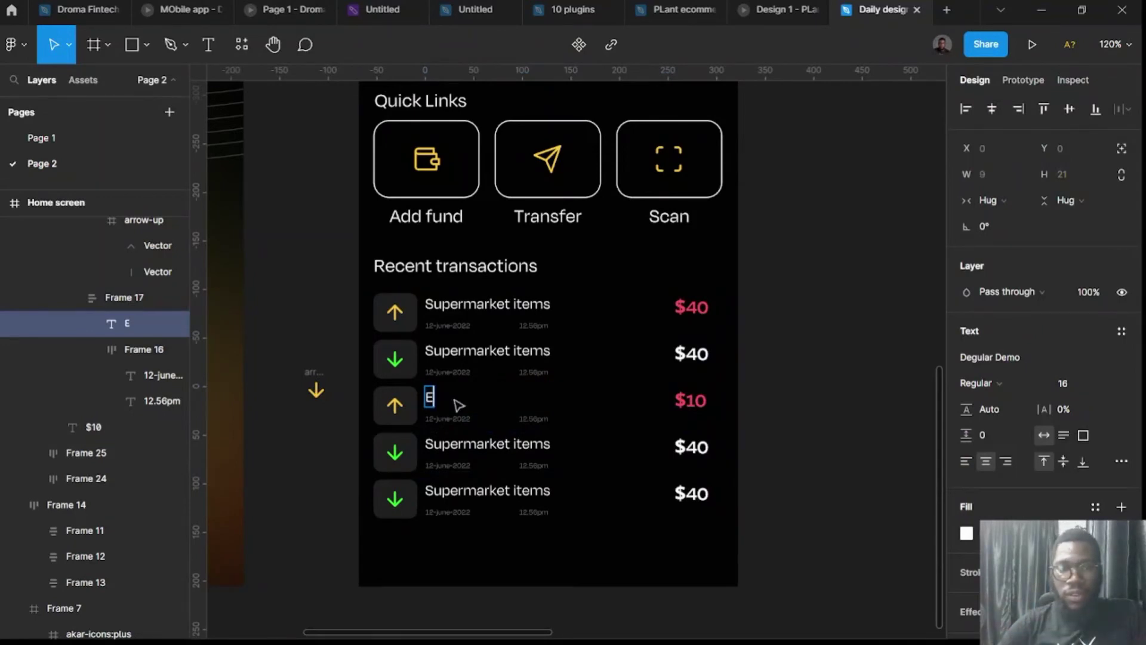
text(lectrici)
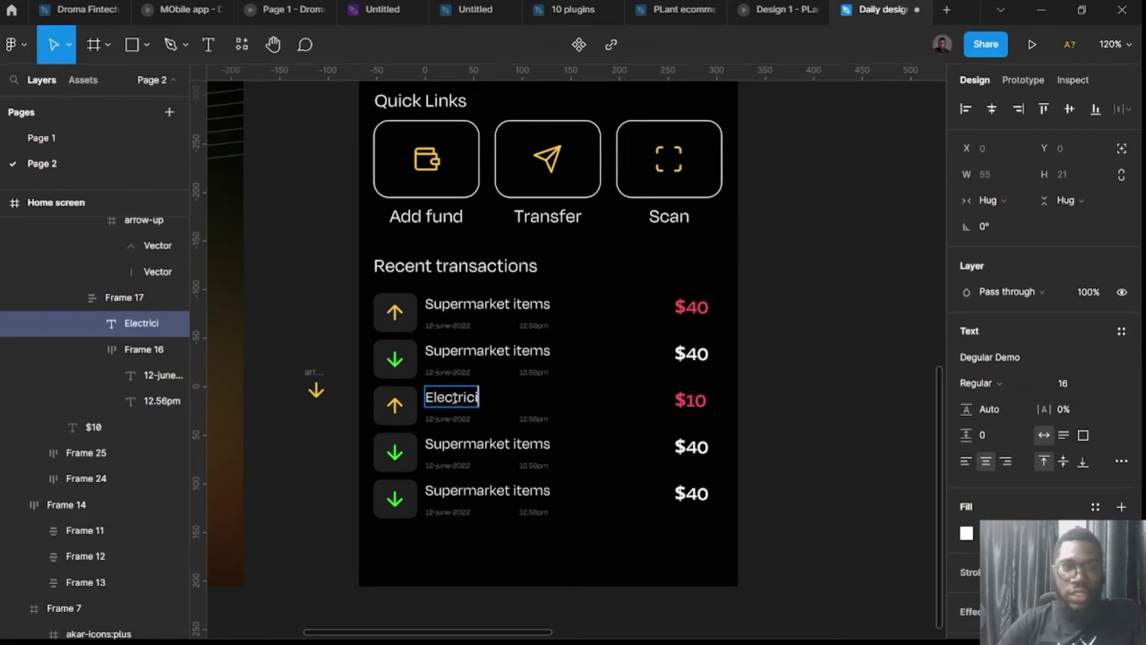
text(ty bill)
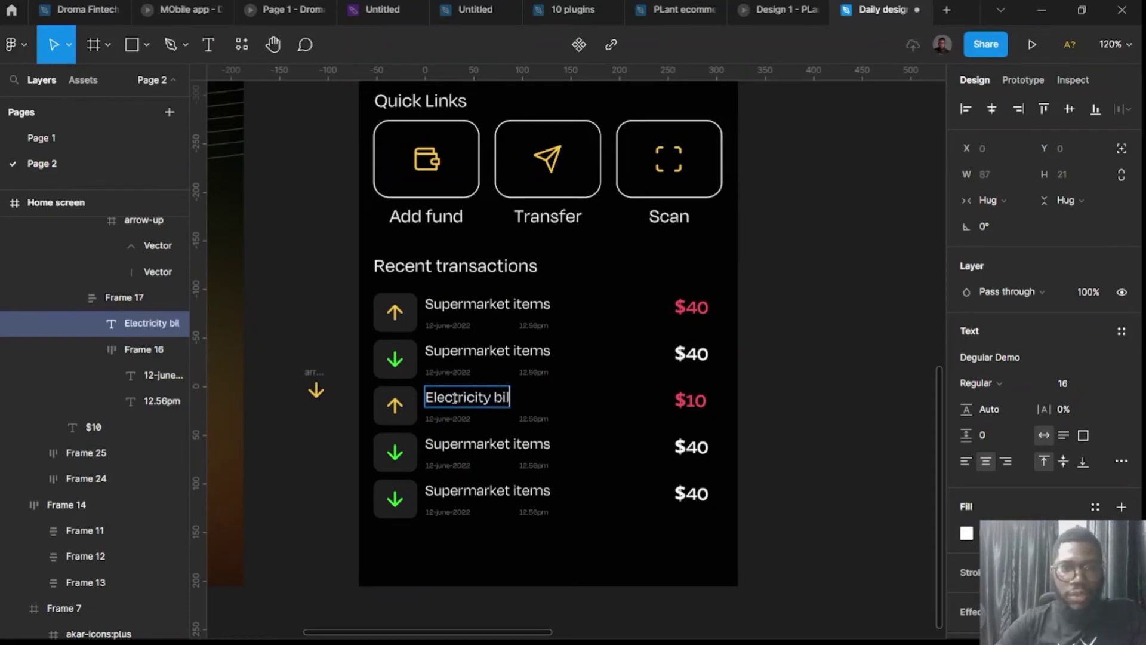
click(354, 322)
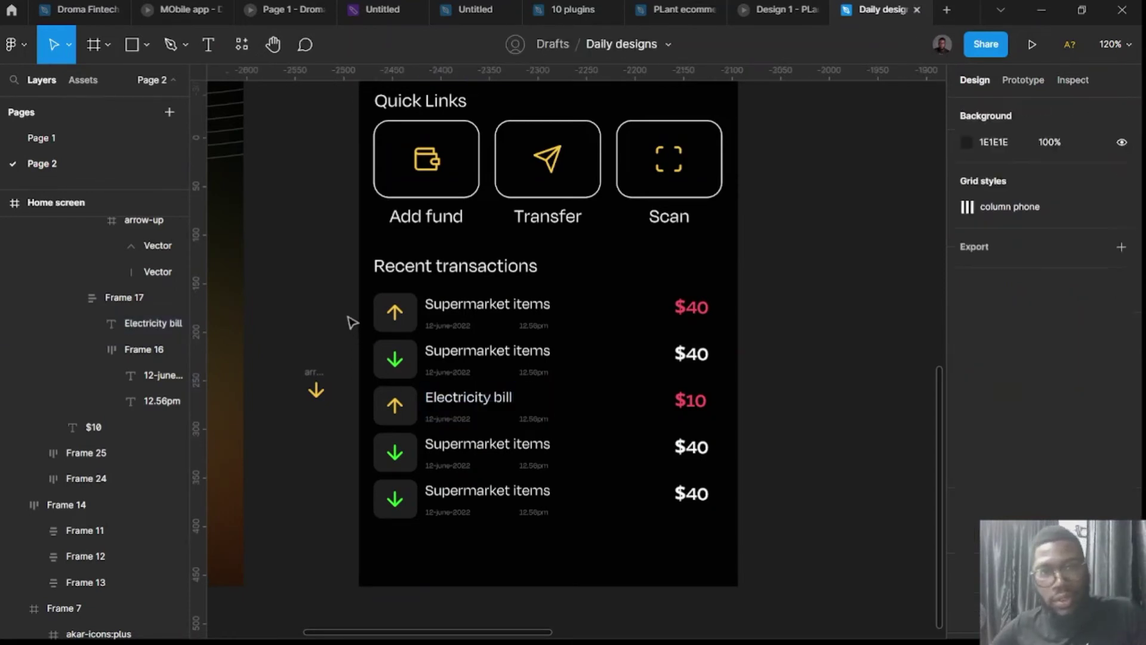
click(472, 356)
double_click(471, 354)
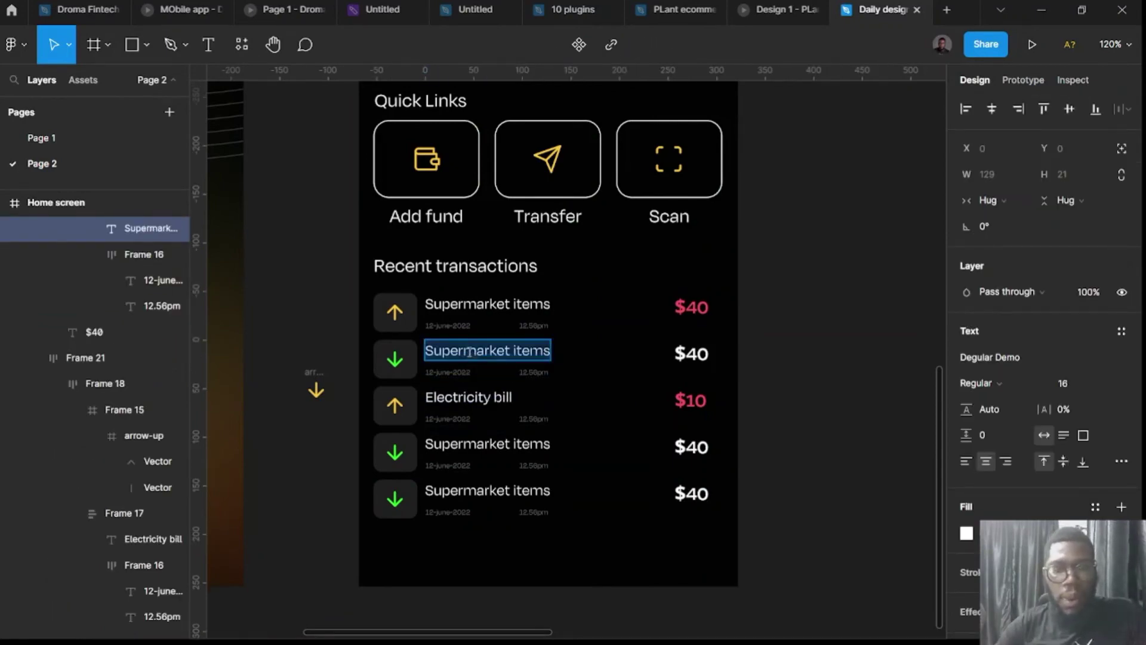
text(Wallet)
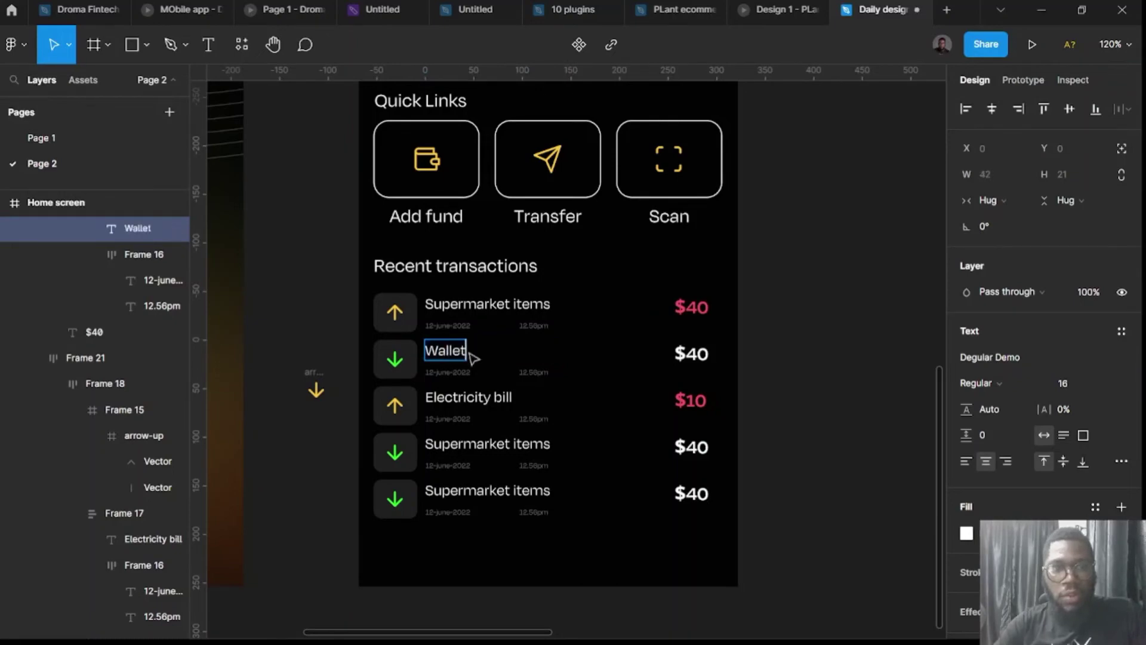
text( fund)
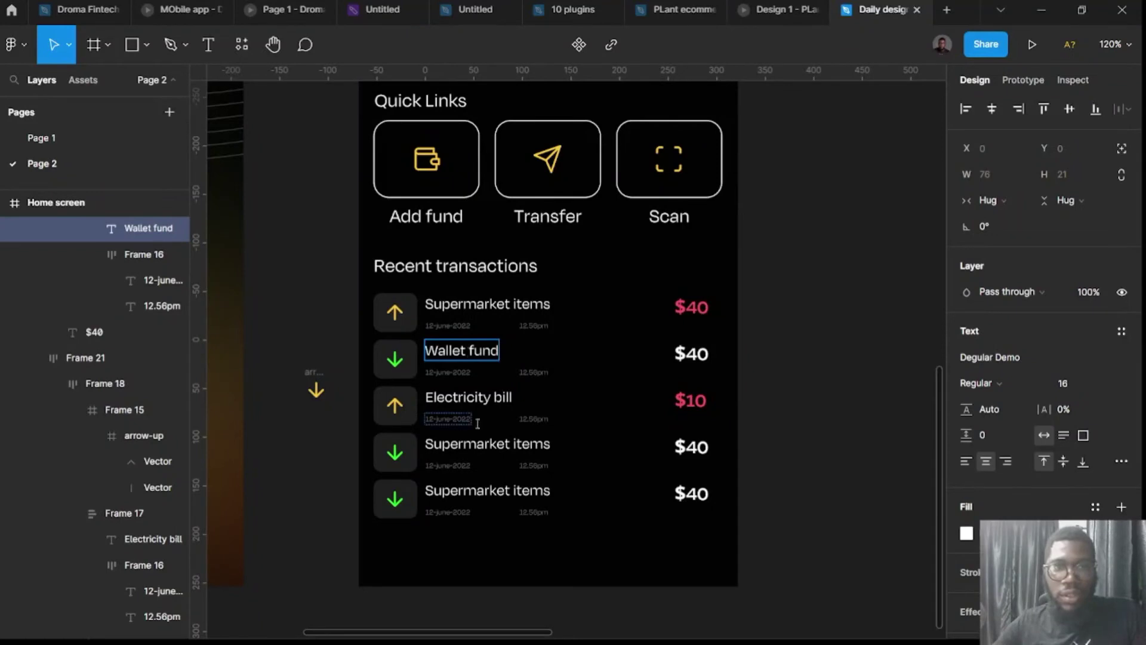
double_click(480, 449)
text(Wallet fund)
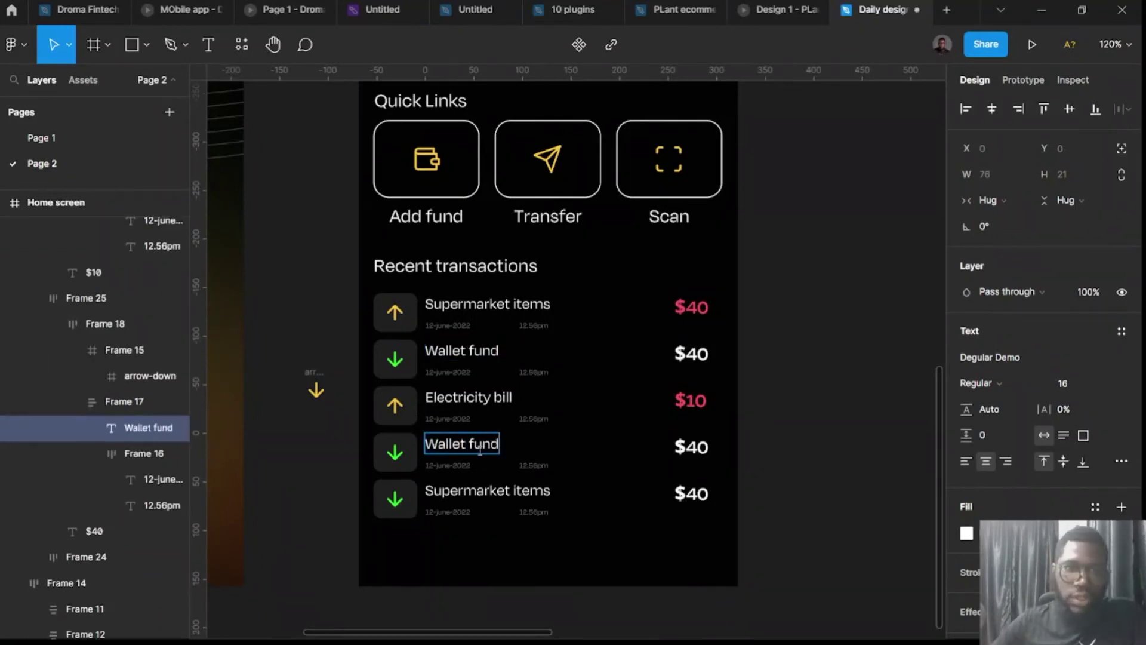
double_click(488, 491)
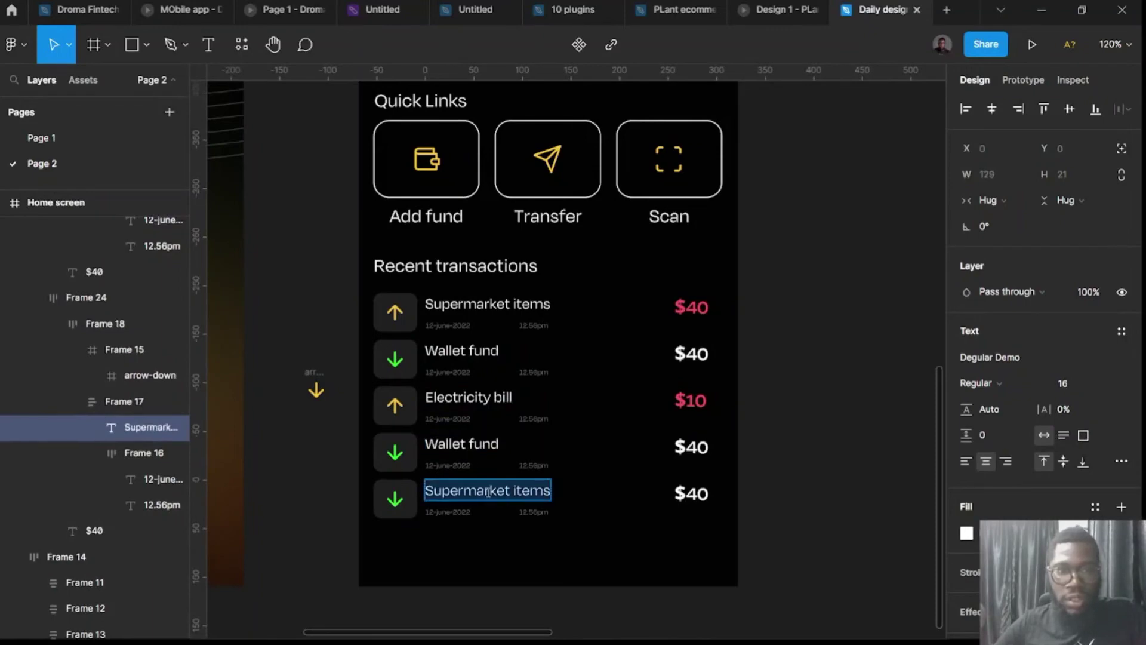
ctrl+scroll(437, 373, up, 5)
Change the dates to 10-june-2022 for the upper Wallet fund, 8-june-2022 for Electricity bill and the lower Wallet fund.
click(439, 407)
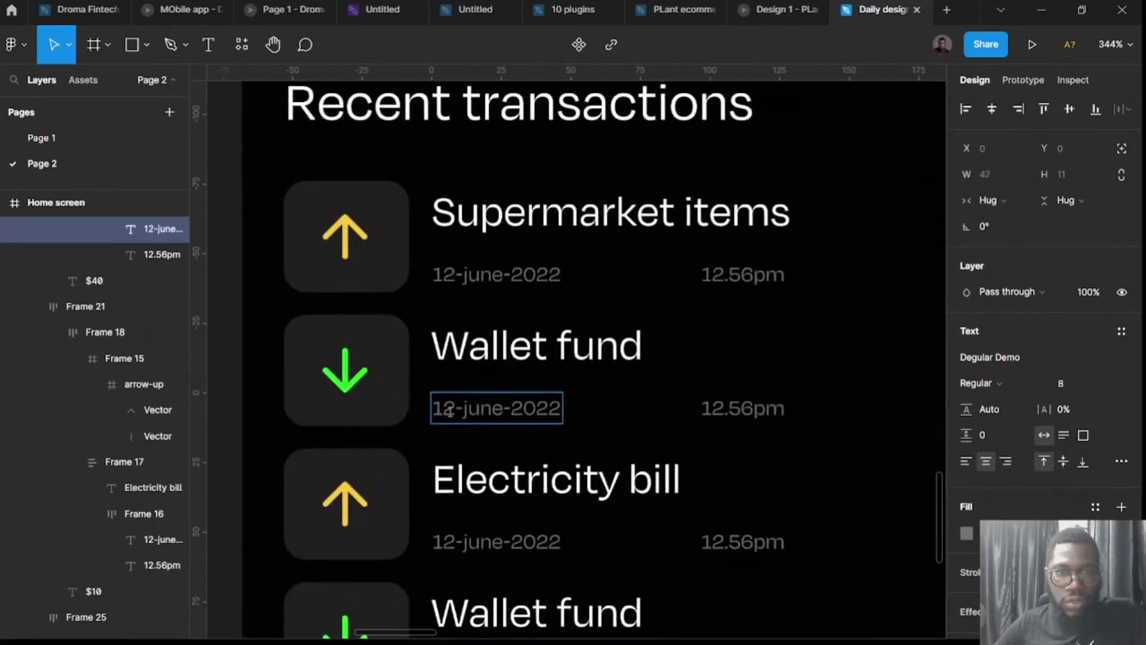
key(shift+Right)
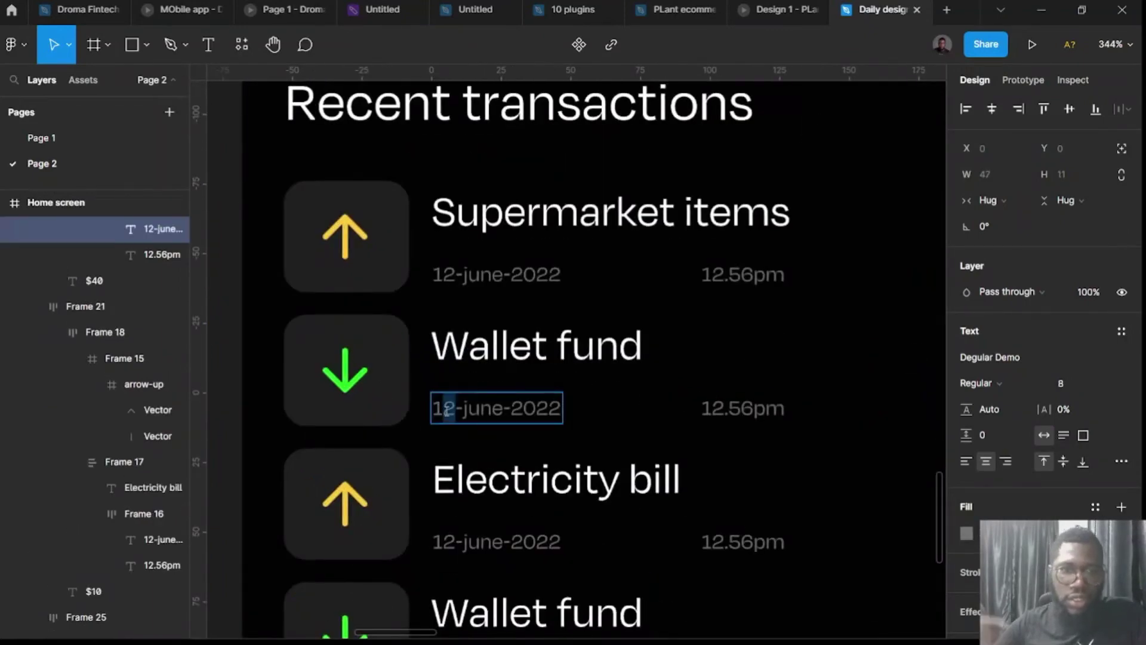
key(BackSpace)
text(0)
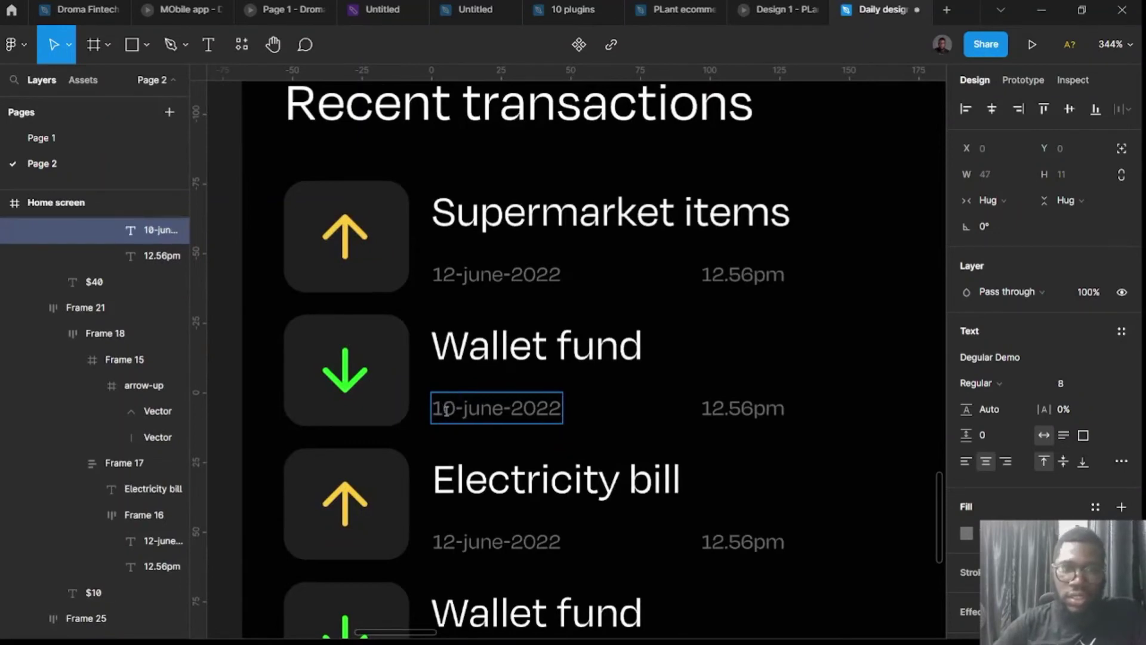
scroll(471, 427, down, 4)
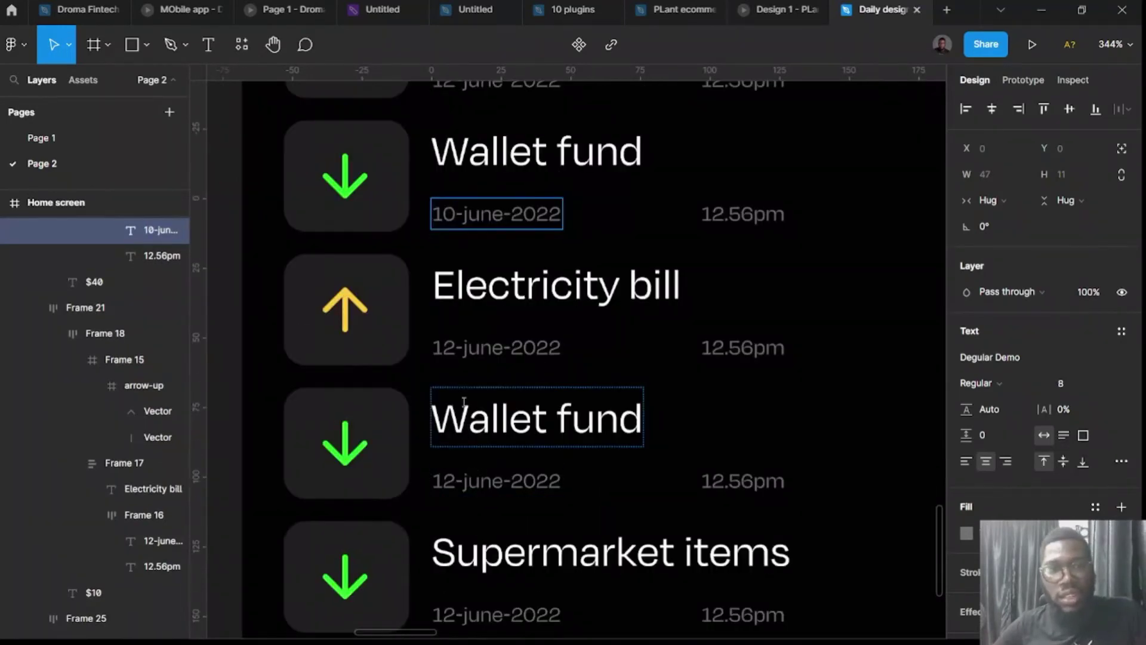
double_click(455, 348)
key(BackSpace)
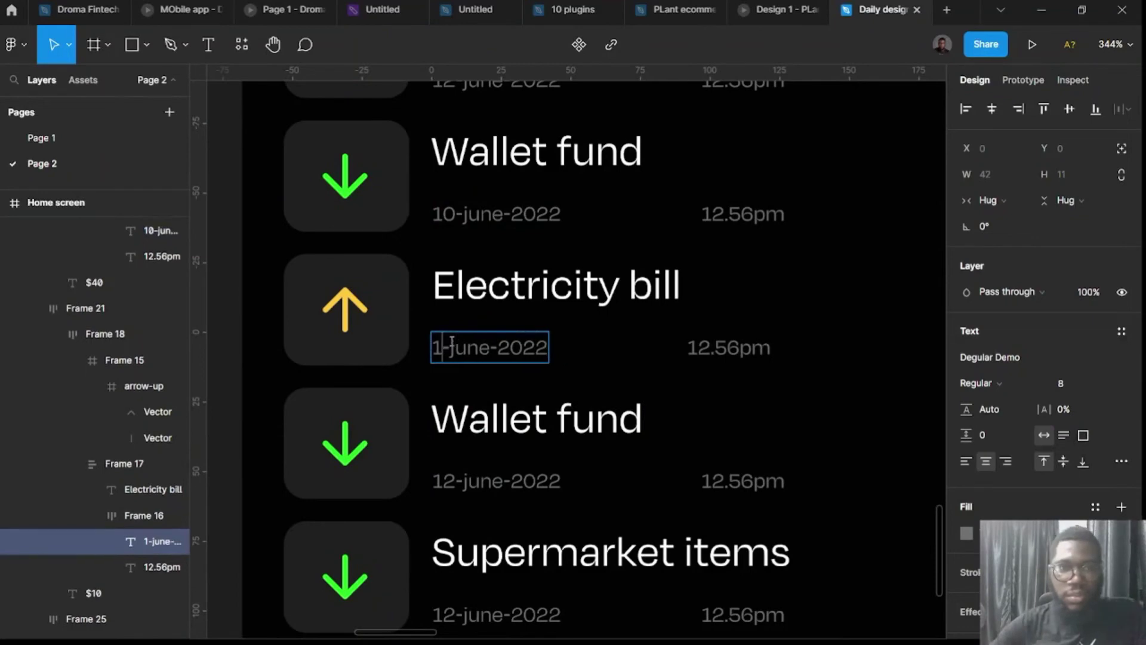
key(BackSpace)
text(8)
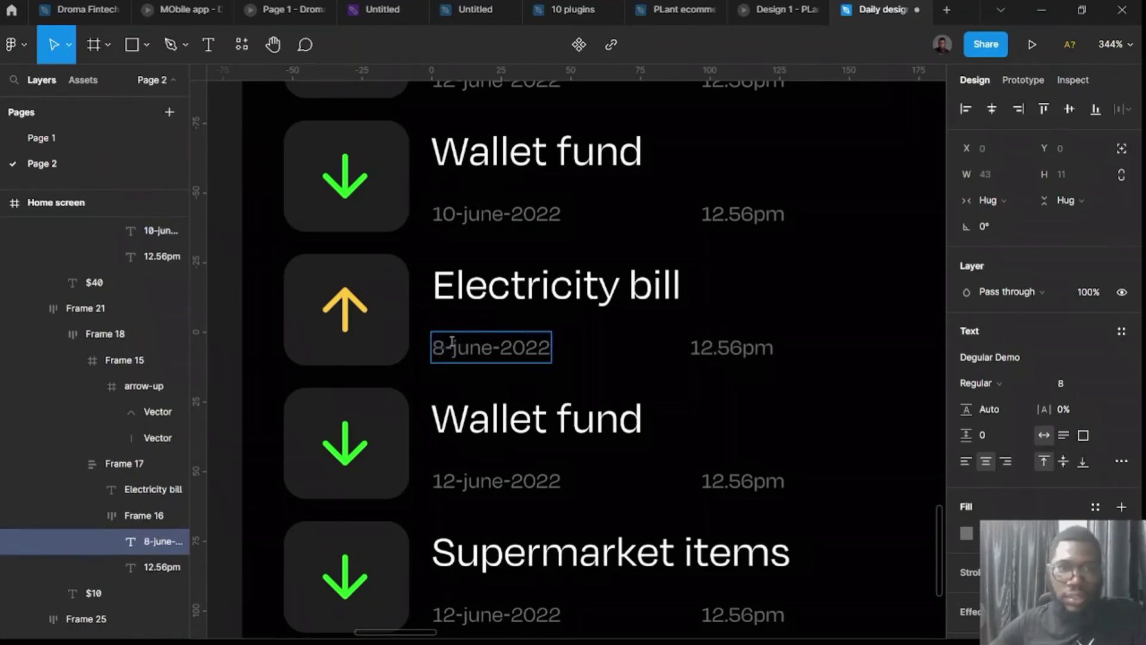
double_click(454, 473)
key(BackSpace)
key(BackSpace)
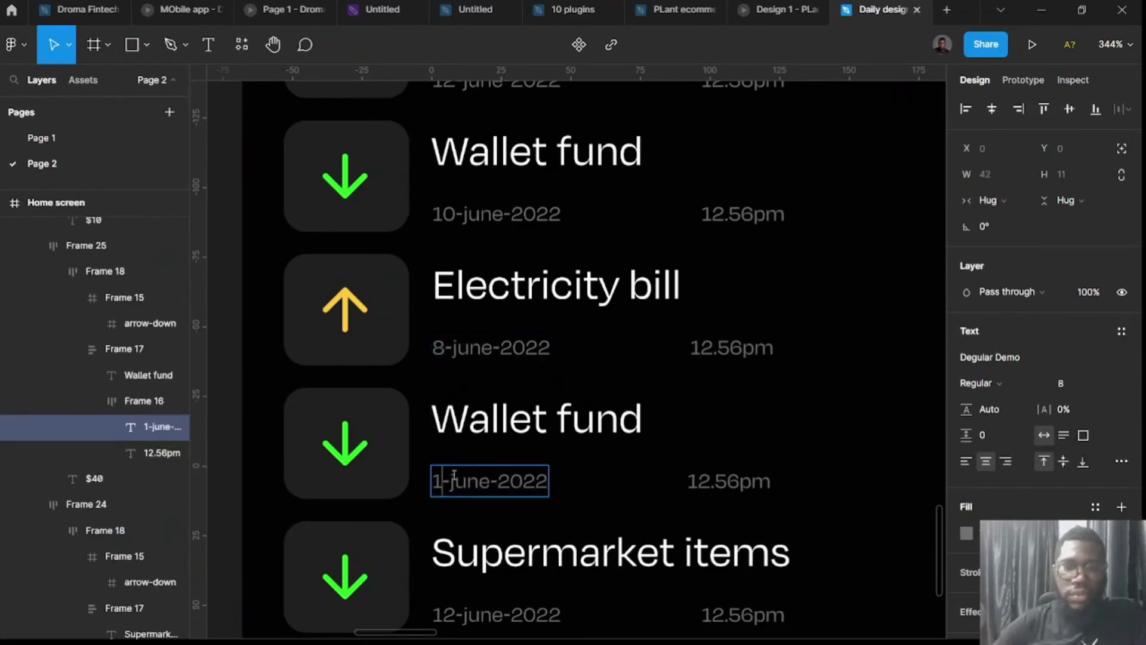
text(8)
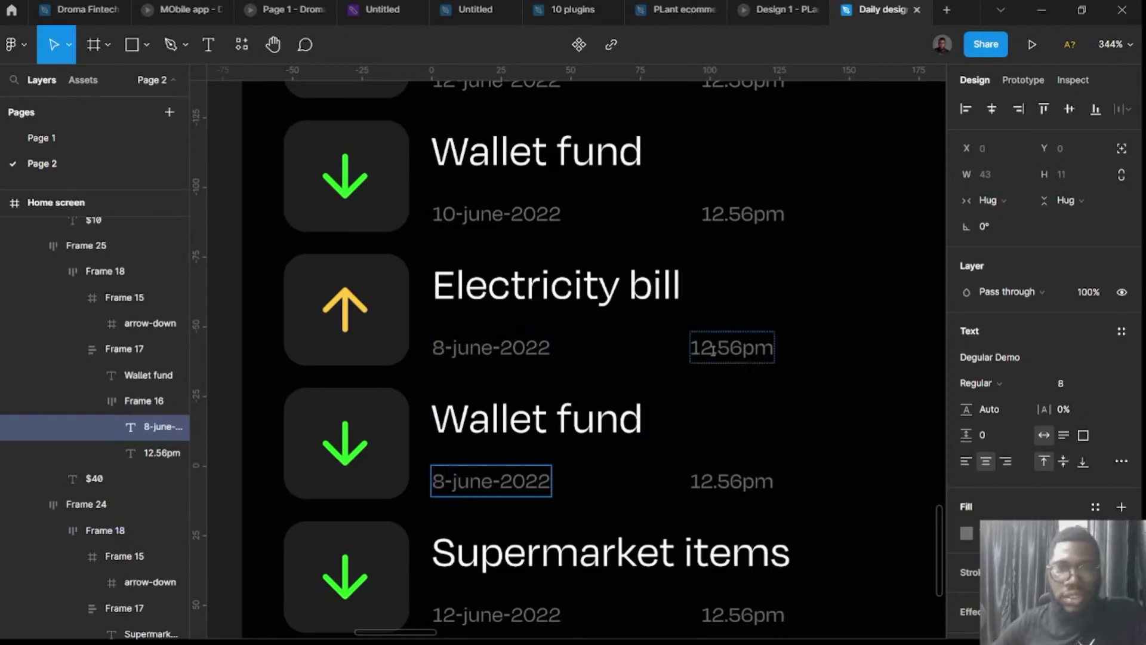
Set the Electricity bill time to 1.16pm and the lower Wallet fund time to 12.56am.
double_click(713, 352)
key(BackSpace)
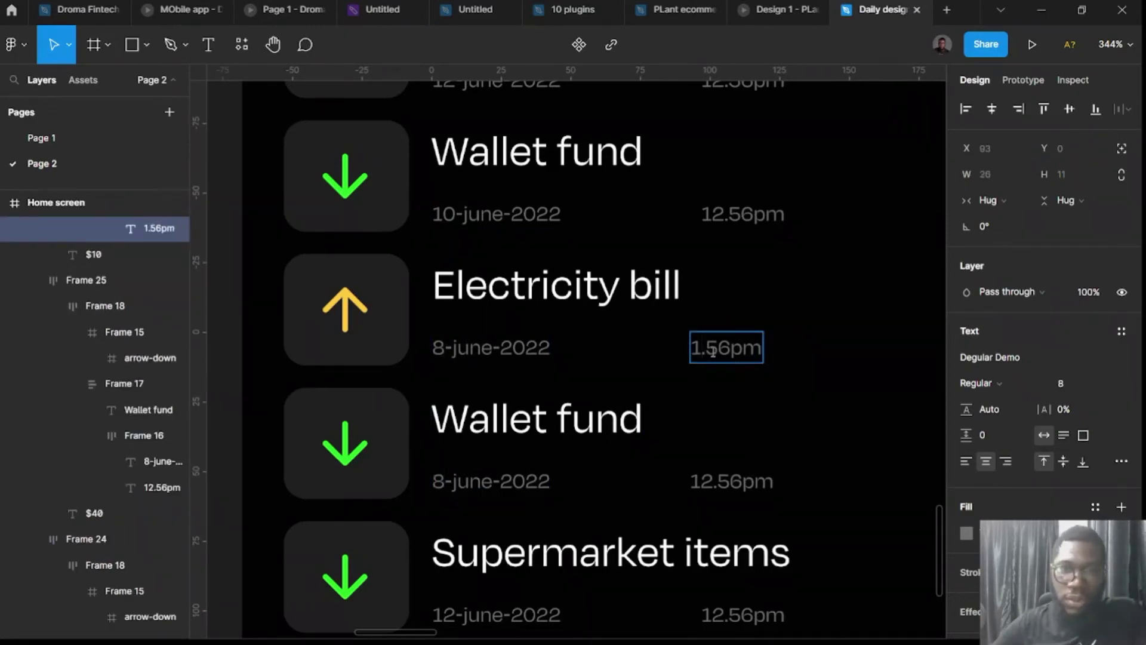
key(BackSpace)
text(1)
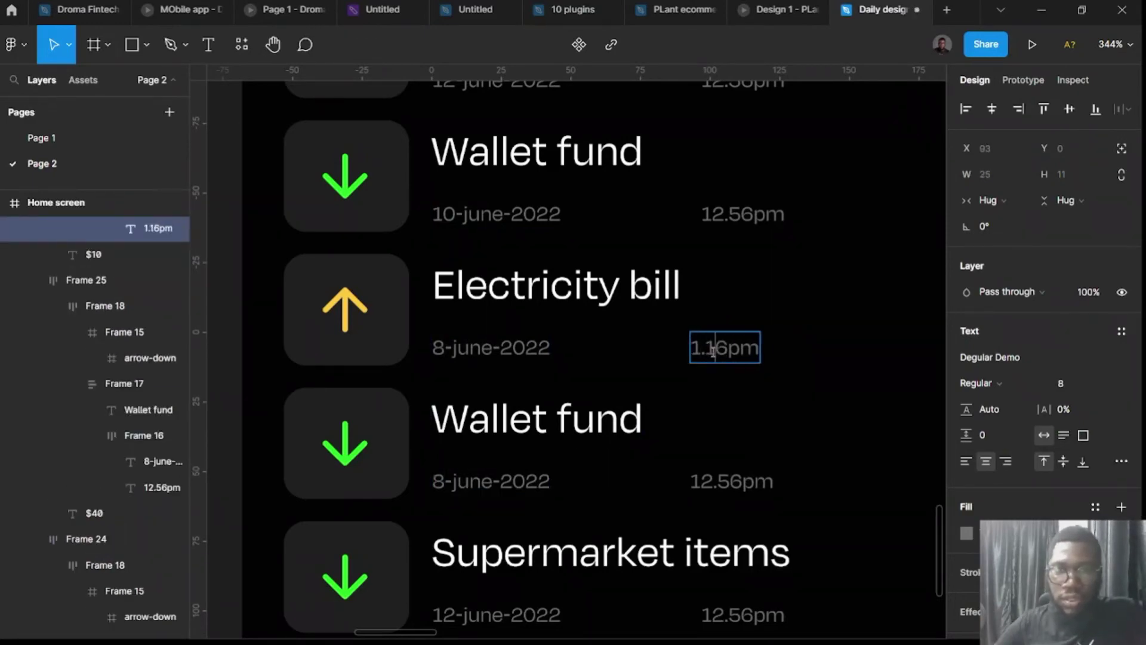
click(729, 486)
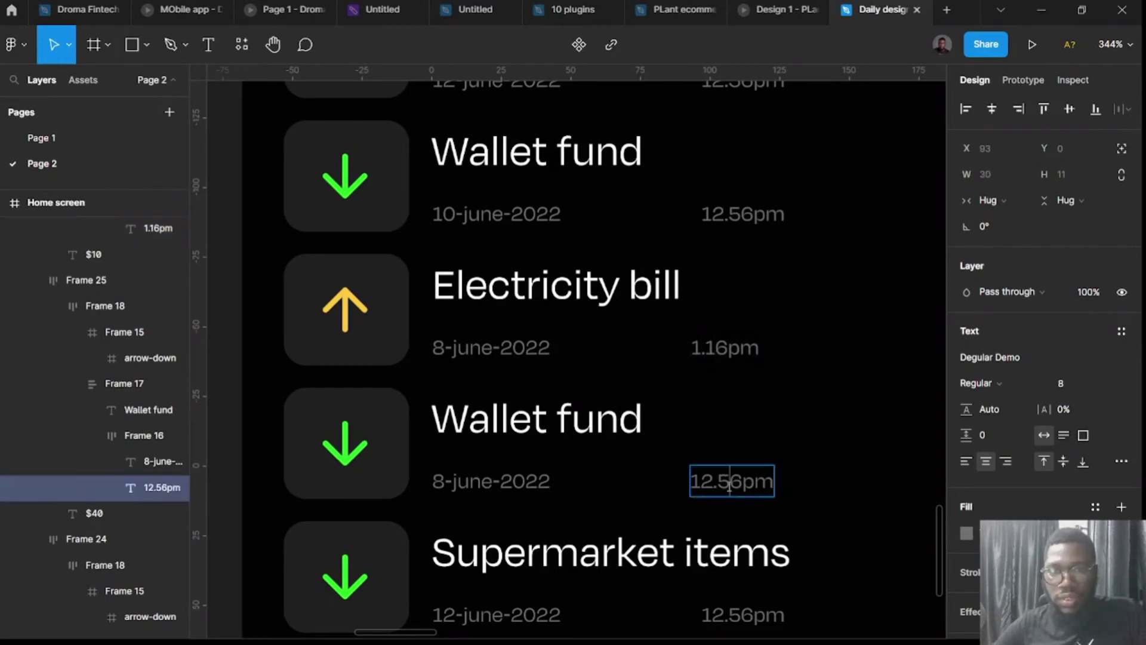
click(756, 485)
key(BackSpace)
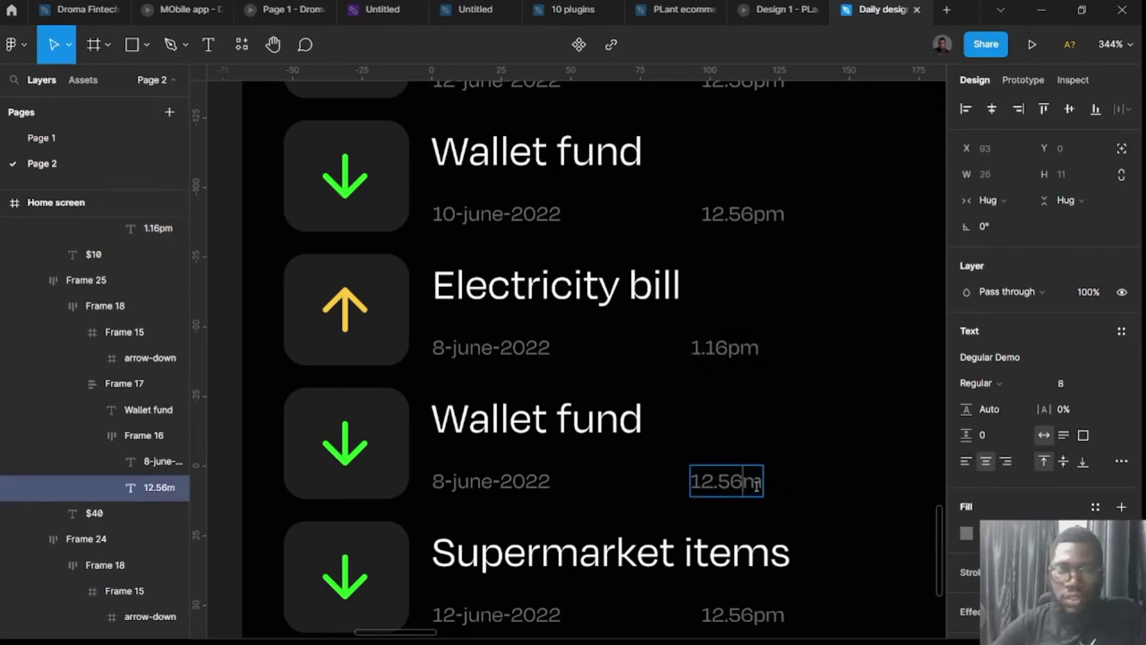
text(a)
scroll(734, 468, down, 3)
scroll(714, 492, down, 8)
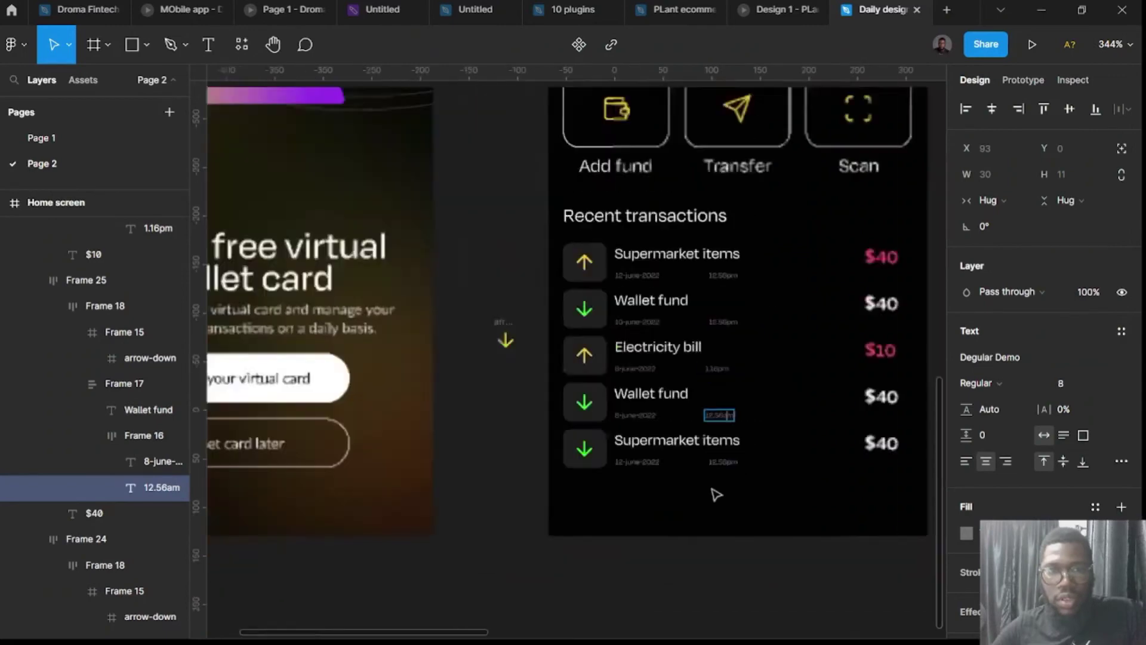
Duplicate the Home screen frame to its right.
key(Escape)
scroll(606, 481, right, 3)
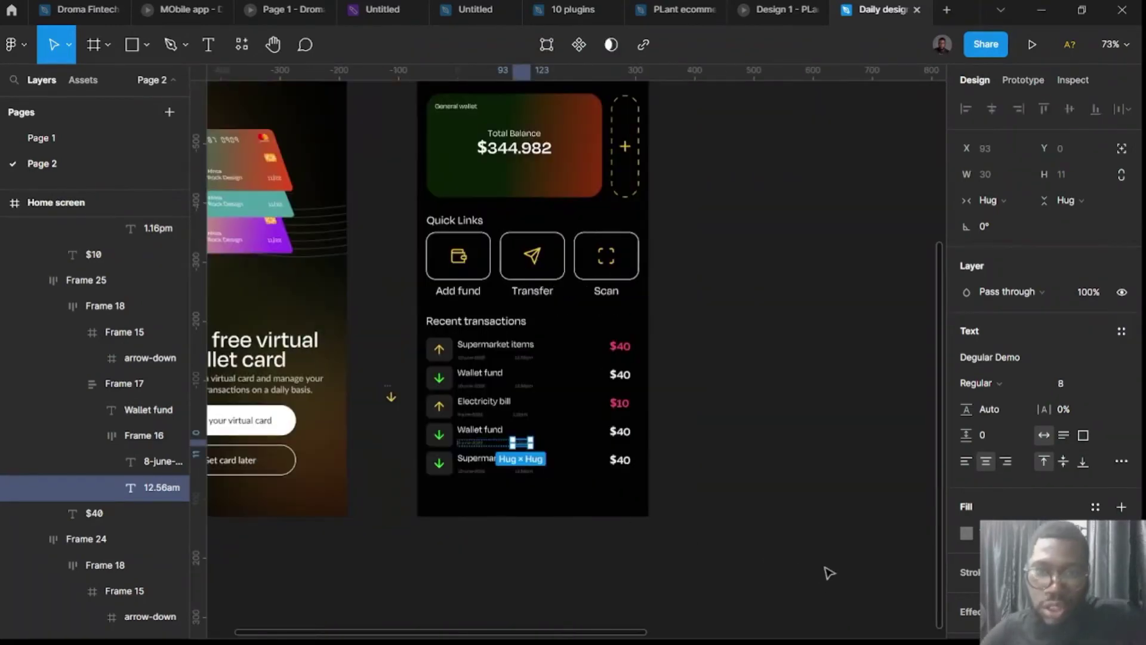
click(617, 524)
scroll(583, 478, up, 3)
scroll(601, 504, down, 3)
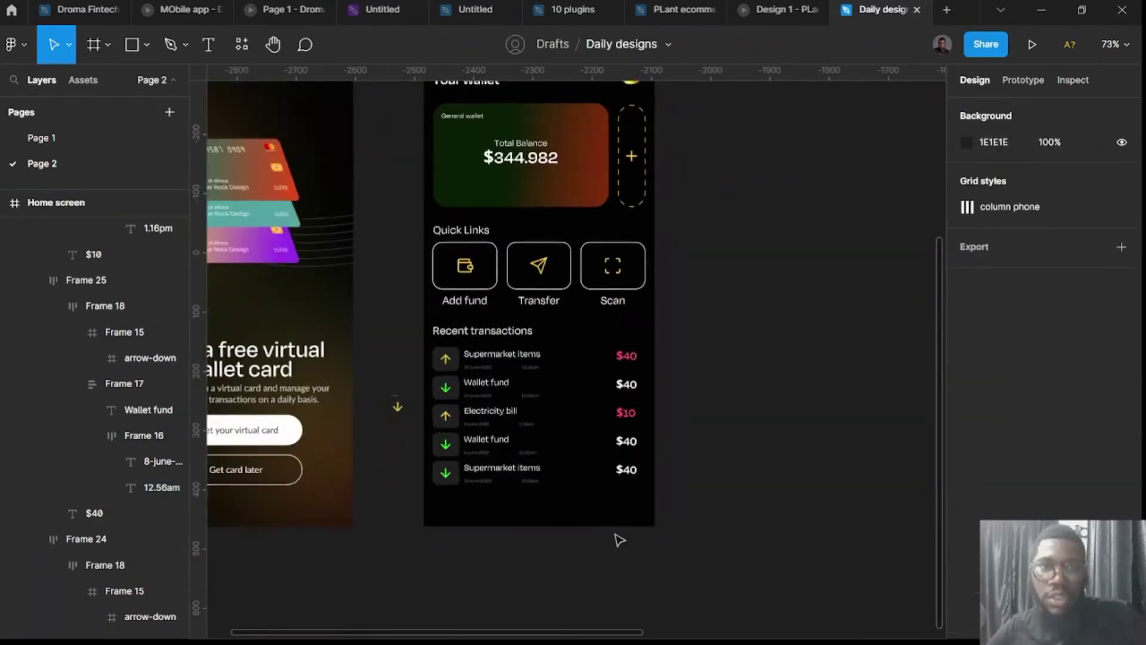
scroll(615, 537, up, 4)
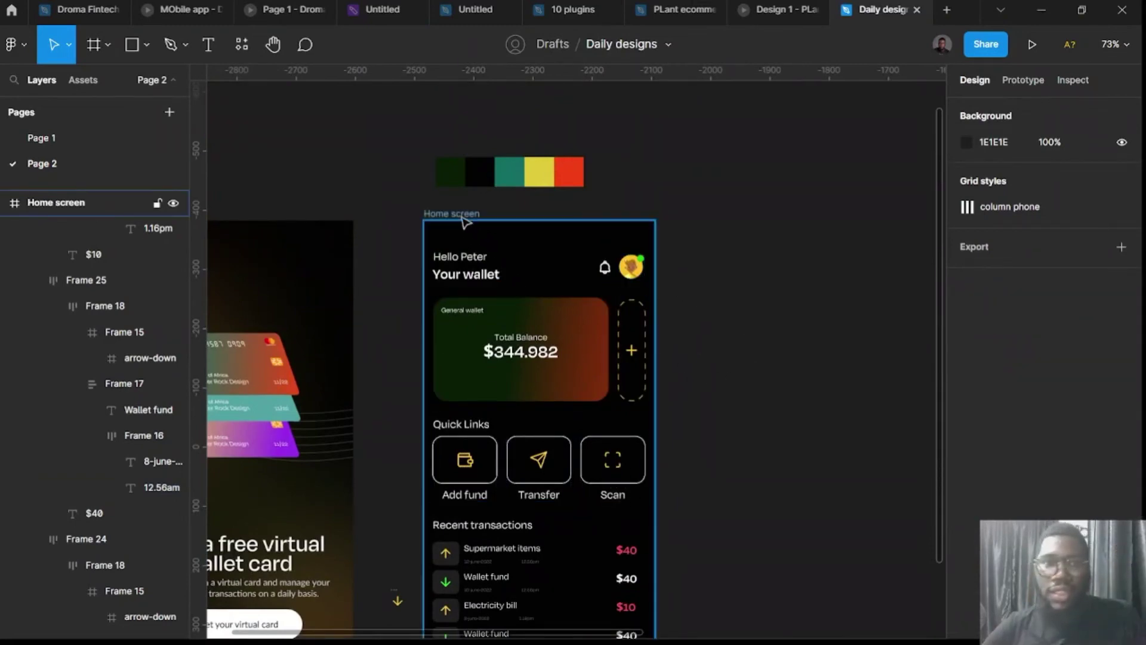
drag(461, 220, 768, 221)
scroll(746, 244, right, 6)
scroll(604, 411, down, 4)
ctrl+scroll(599, 412, down, 2)
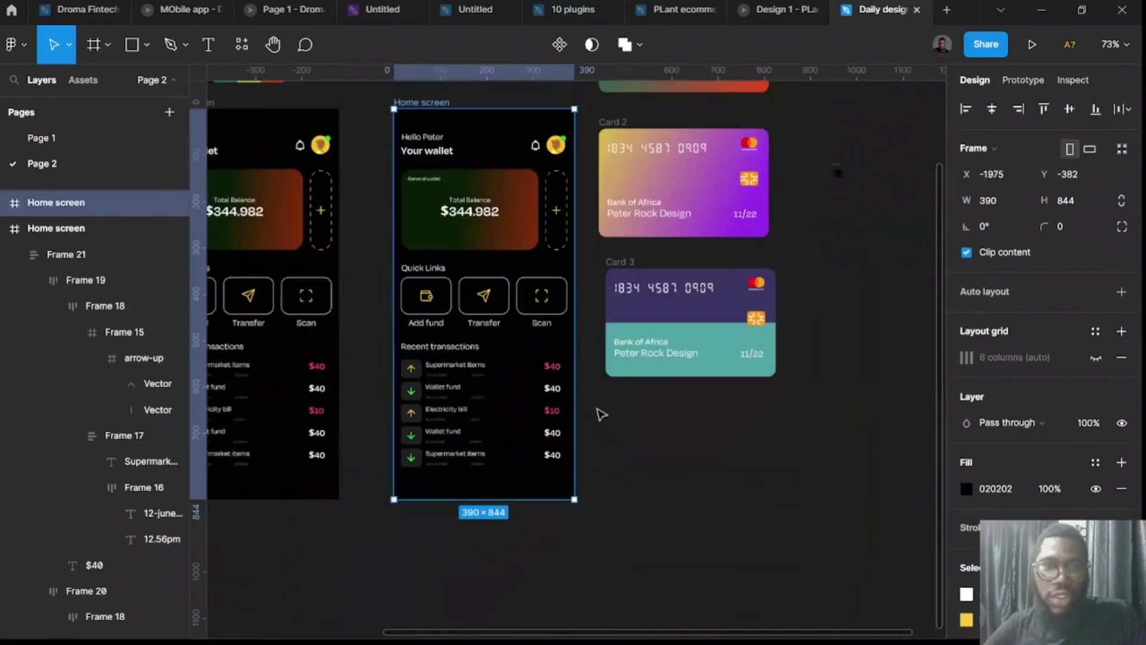
Marquee-select and delete everything inside the Home screen copy.
click(624, 499)
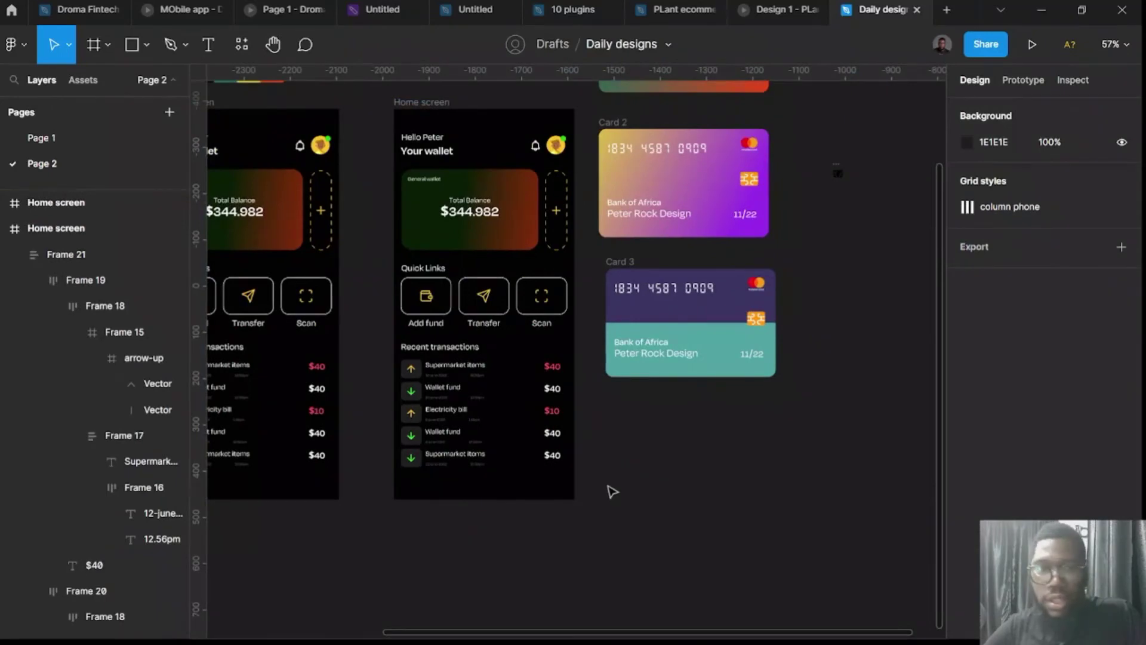
drag(601, 481, 413, 138)
key(Delete)
scroll(529, 299, up, 3)
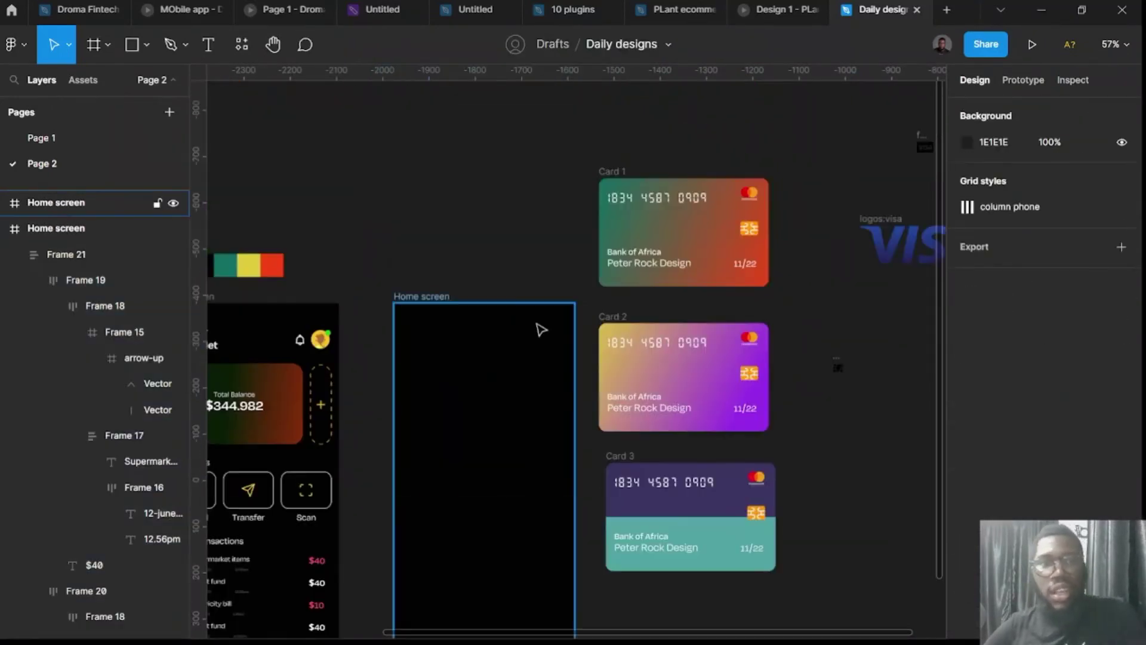
scroll(538, 334, right, 3)
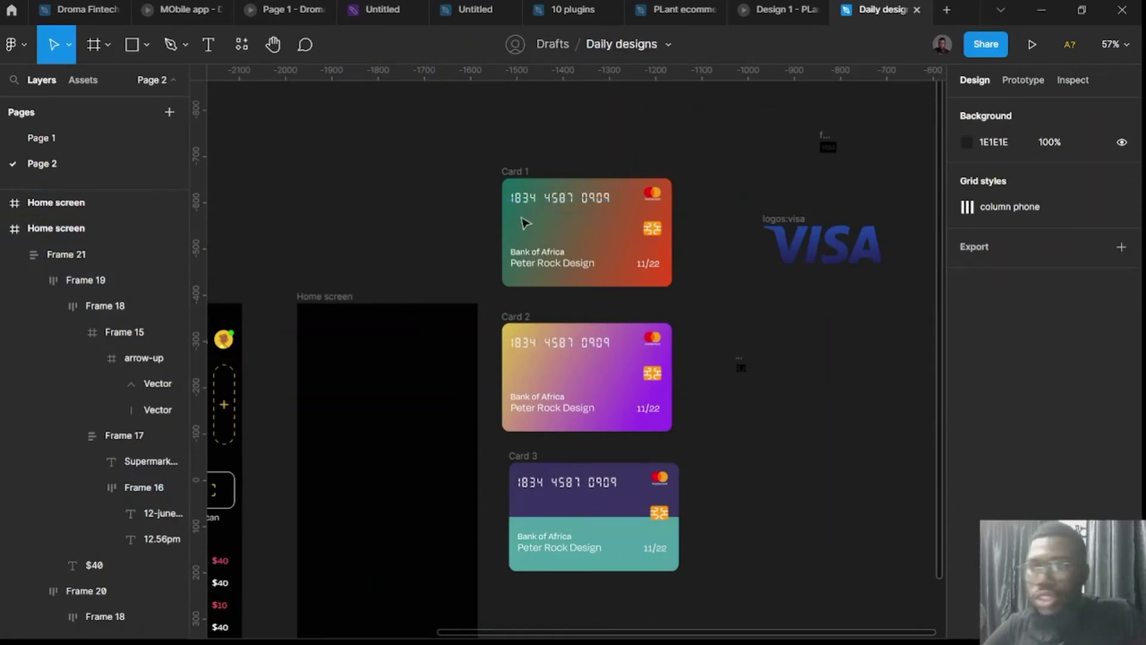
scroll(469, 251, left, 4)
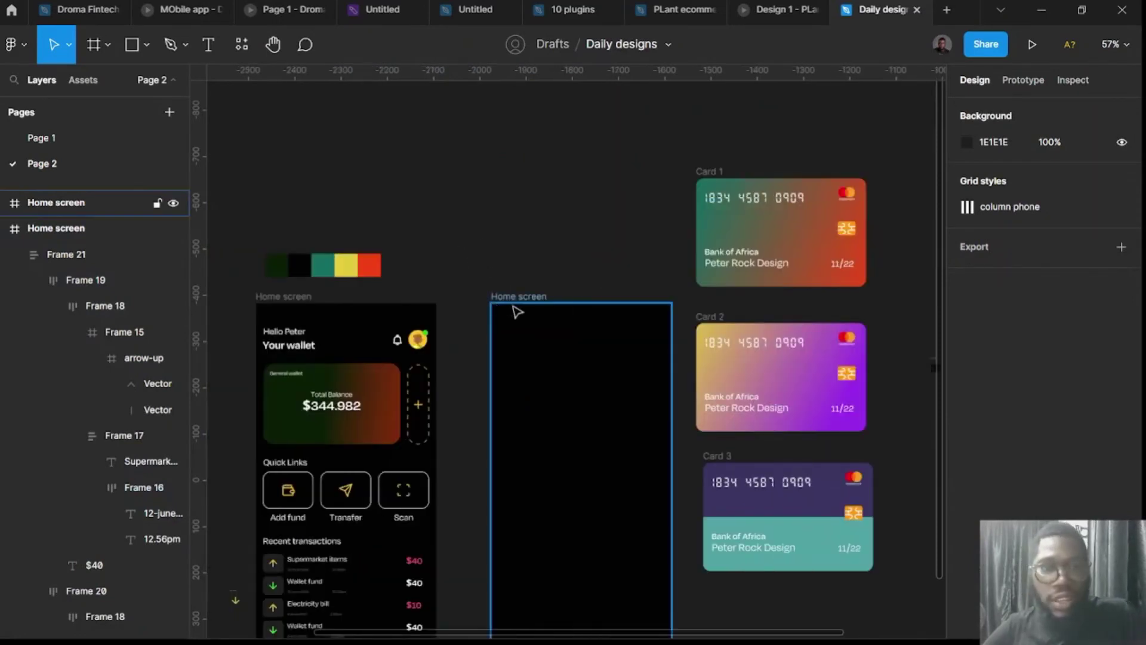
Rename the empty frame 'Card customisation'.
click(517, 300)
double_click(512, 297)
text(Card customisa)
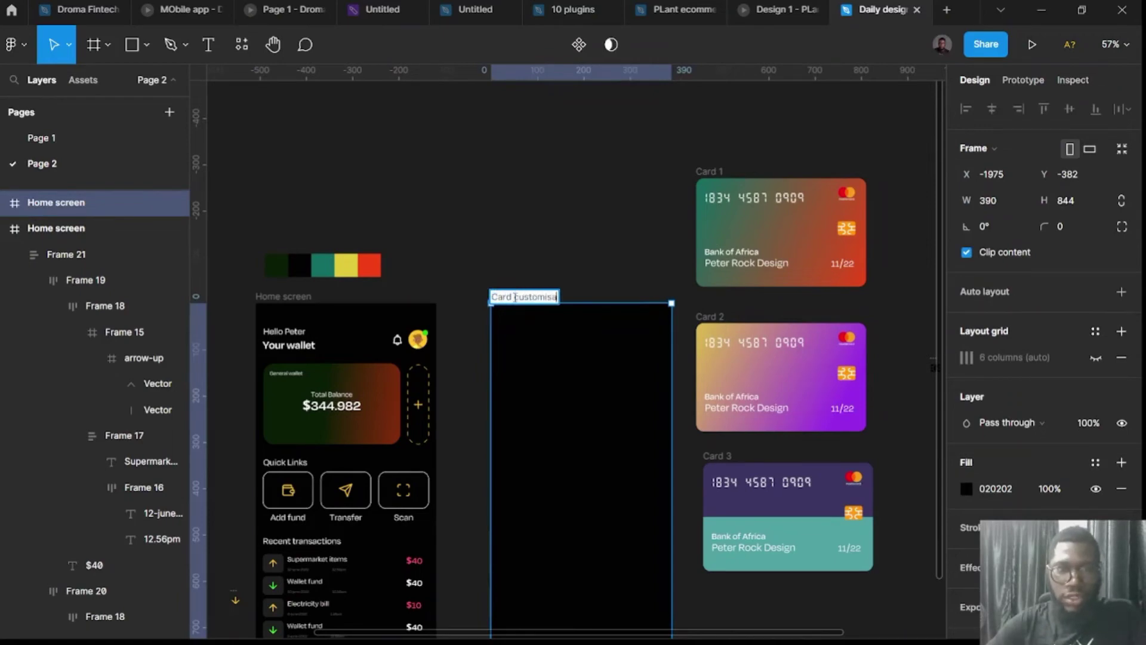
text(tion)
key(Return)
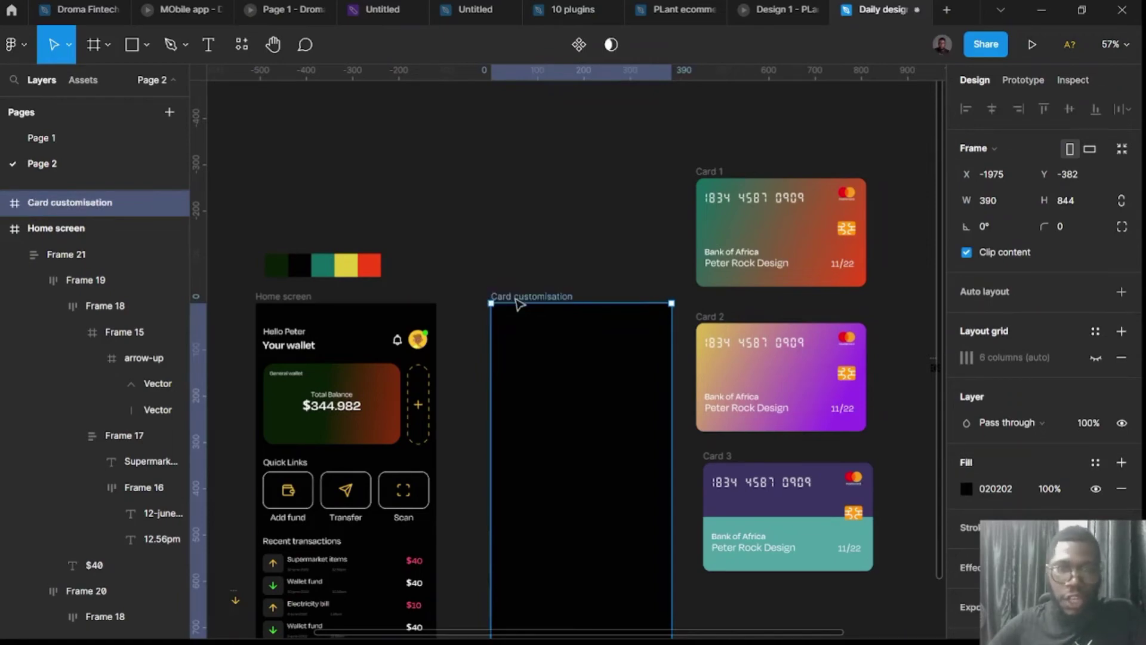
scroll(610, 258, down, 3)
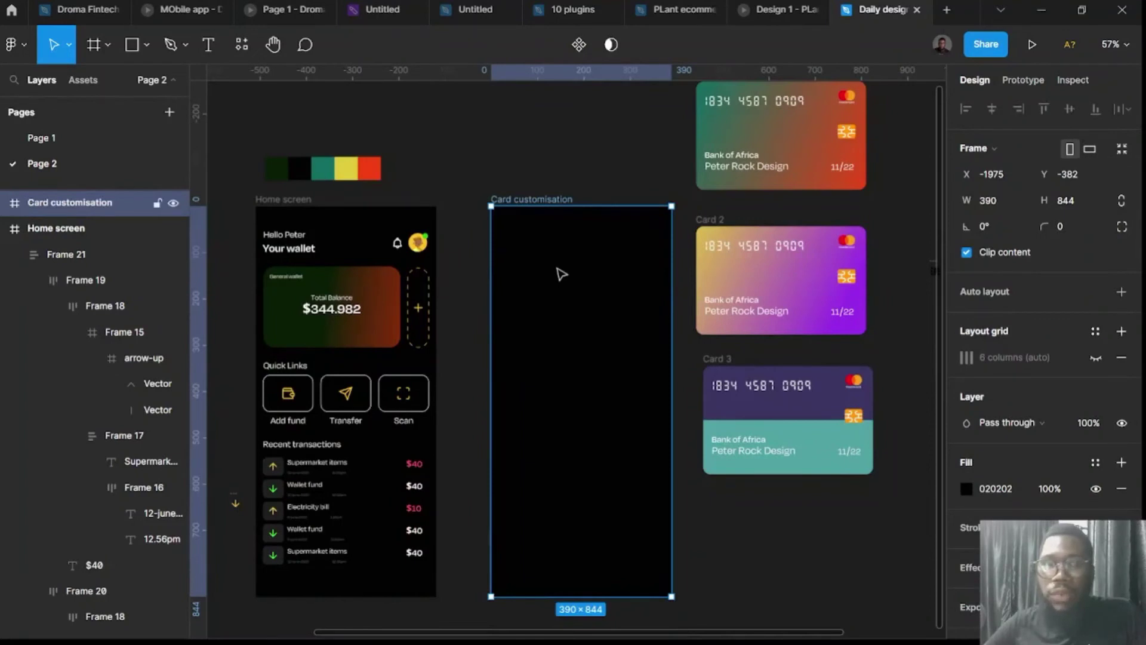
click(300, 250)
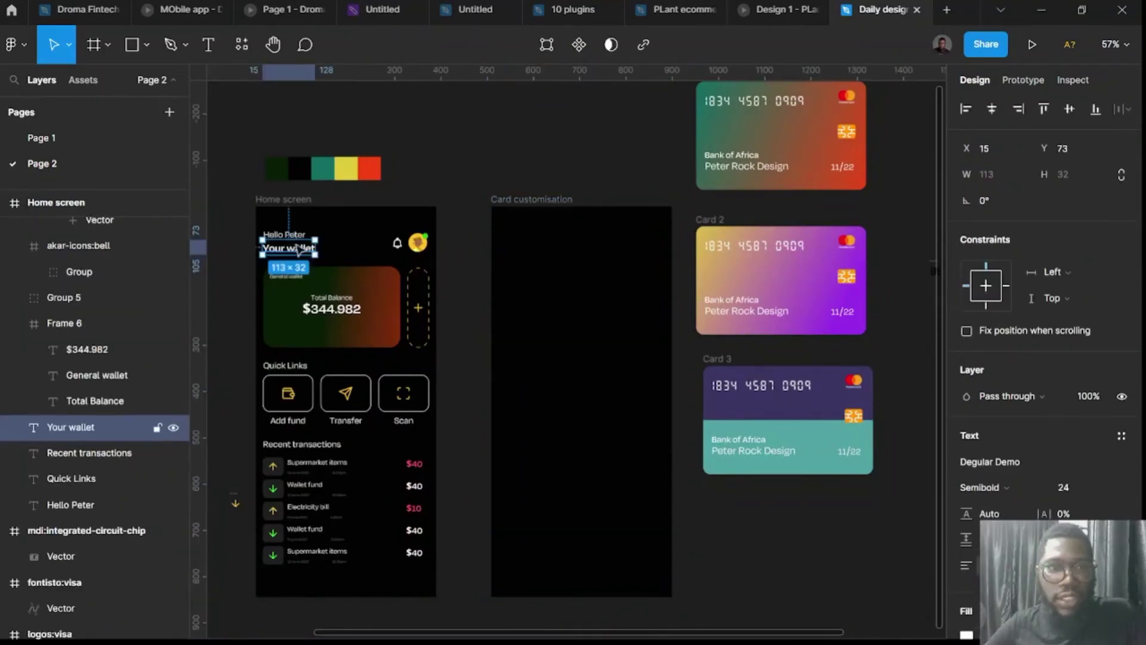
Copy the greeting and Your wallet heading into Card customisation, retyping the heading 'Design your virtual card'.
shift+click(284, 234)
drag(290, 254, 581, 261)
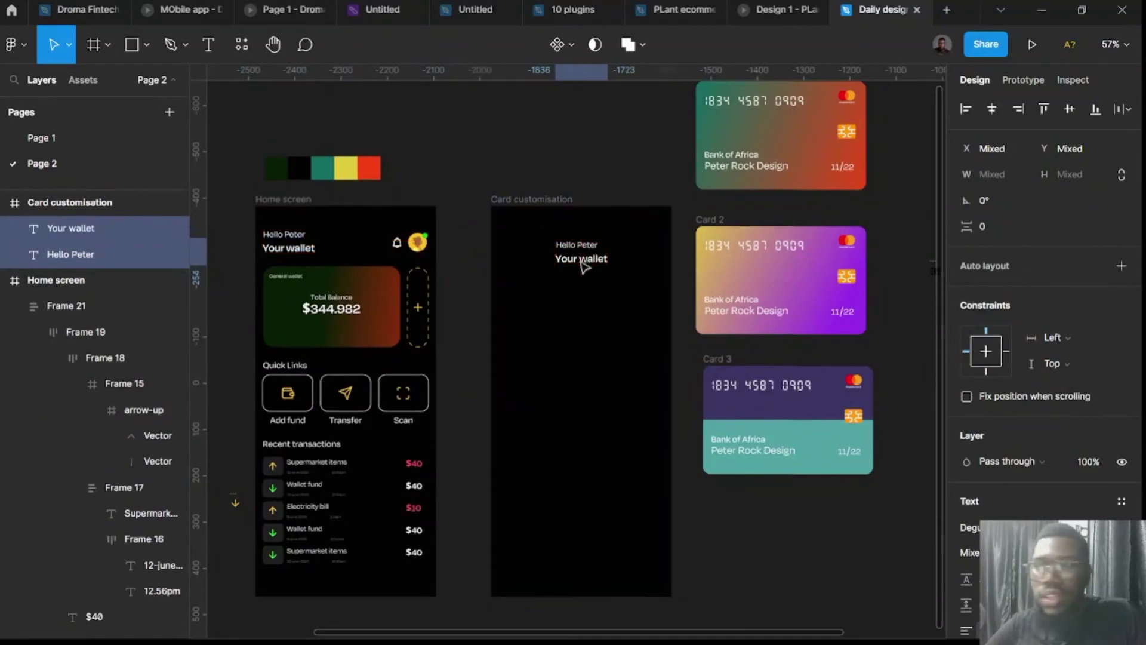
double_click(580, 259)
text(De)
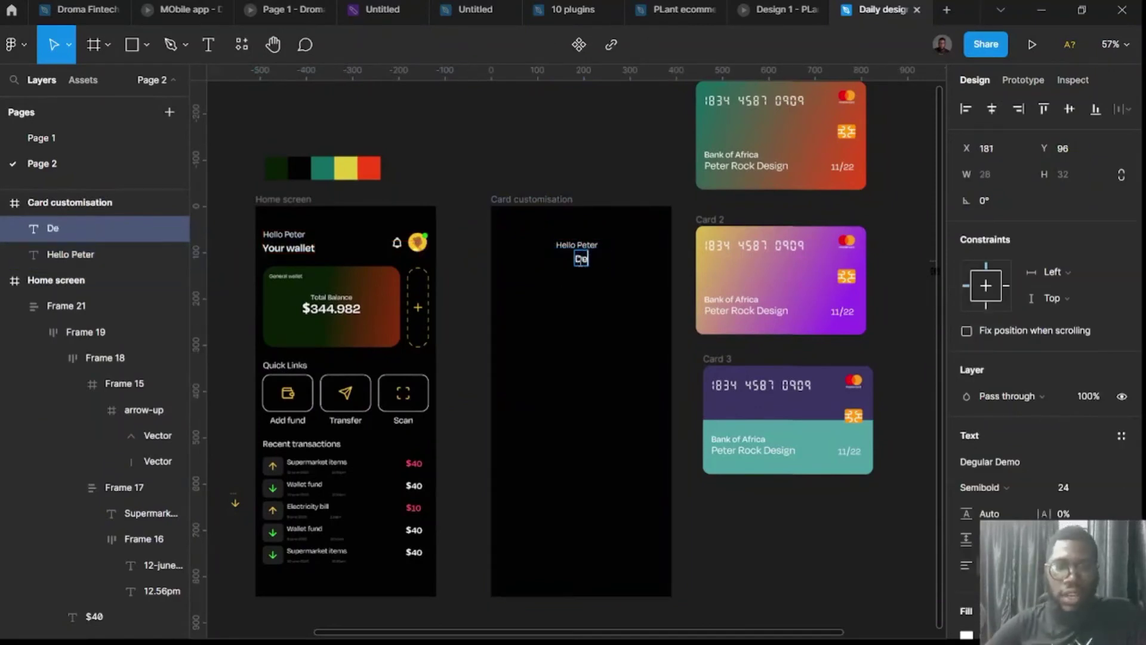
text(sign)
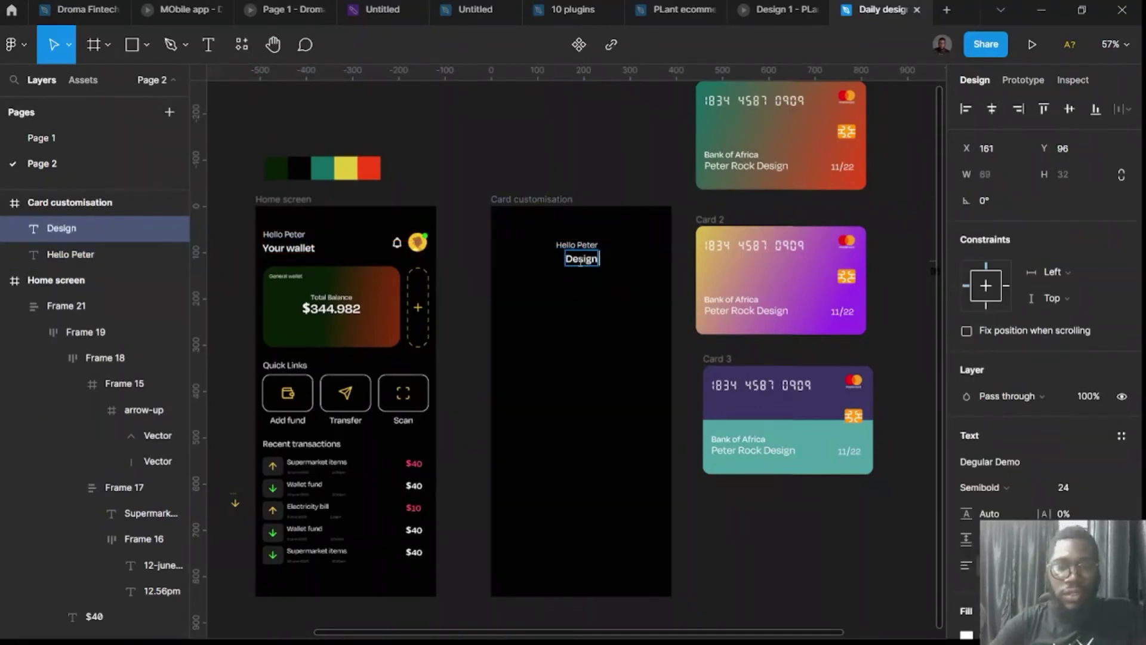
text( your virt)
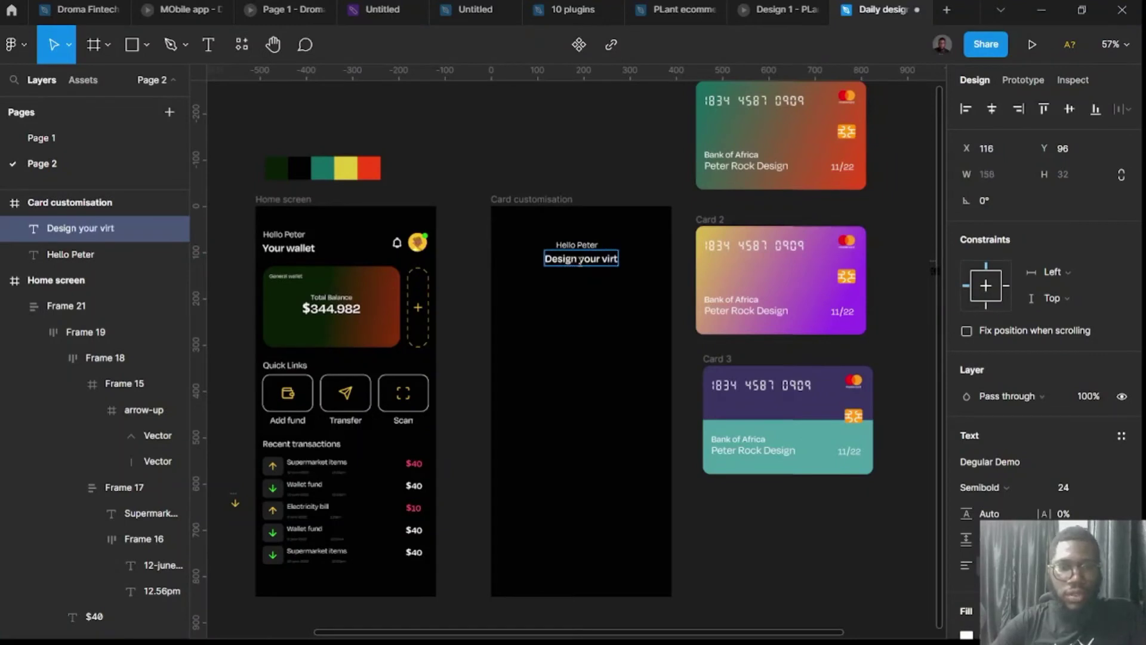
text(ual card)
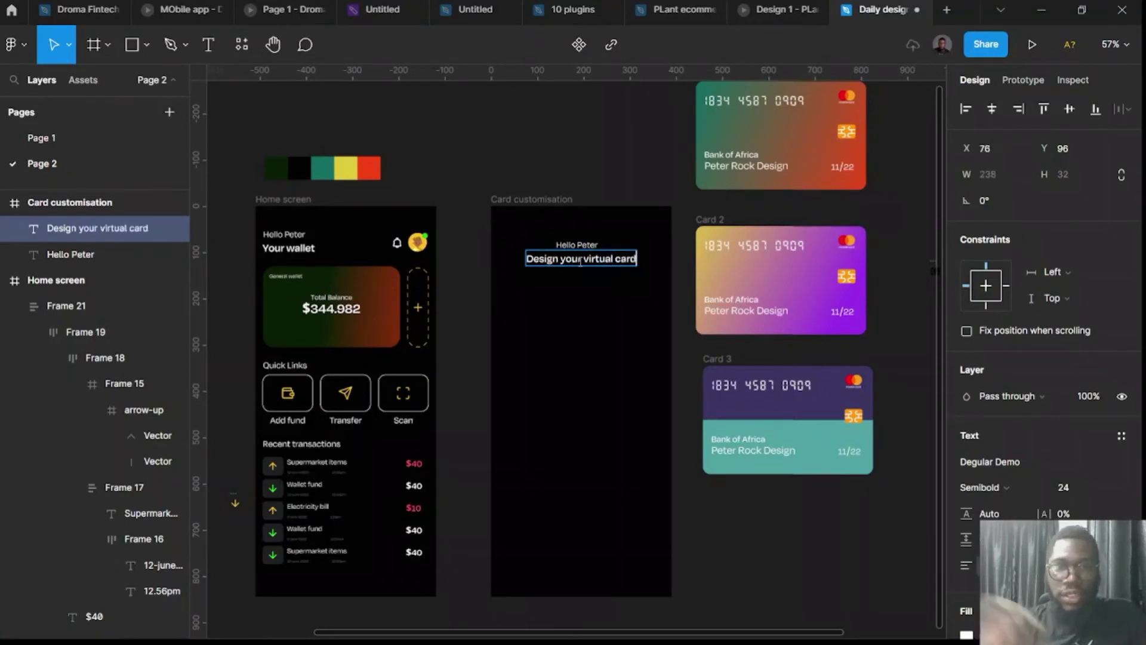
scroll(582, 263, up, 3)
key(Escape)
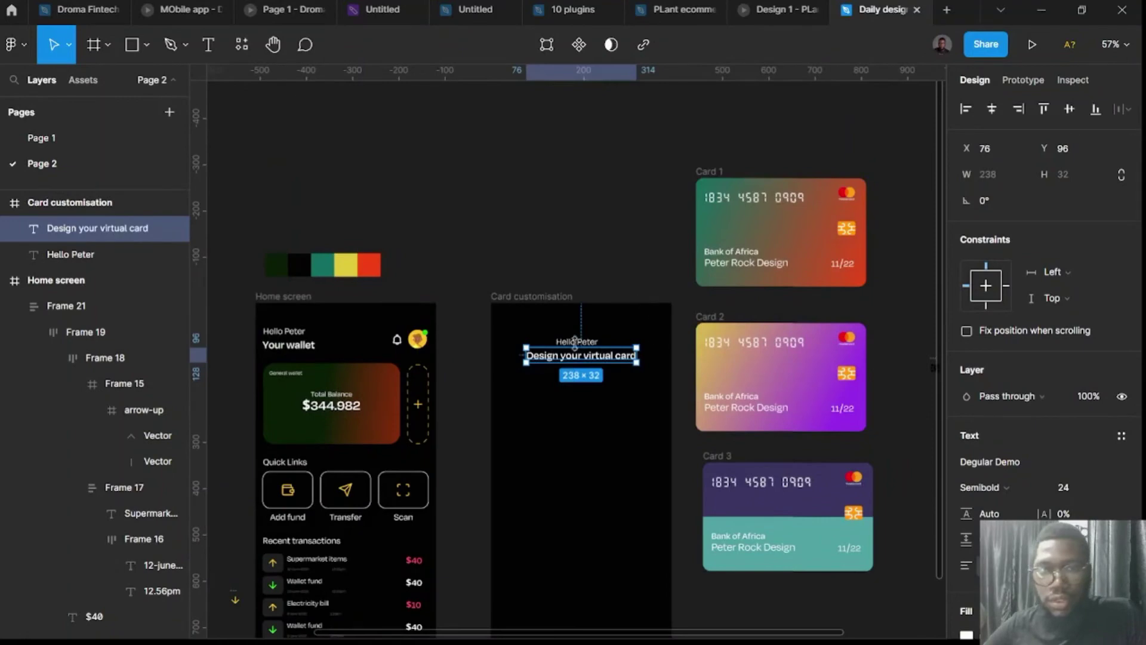
Delete the copied greeting text and launch the Lucide Icons plugin.
scroll(574, 343, up, 3)
click(583, 345)
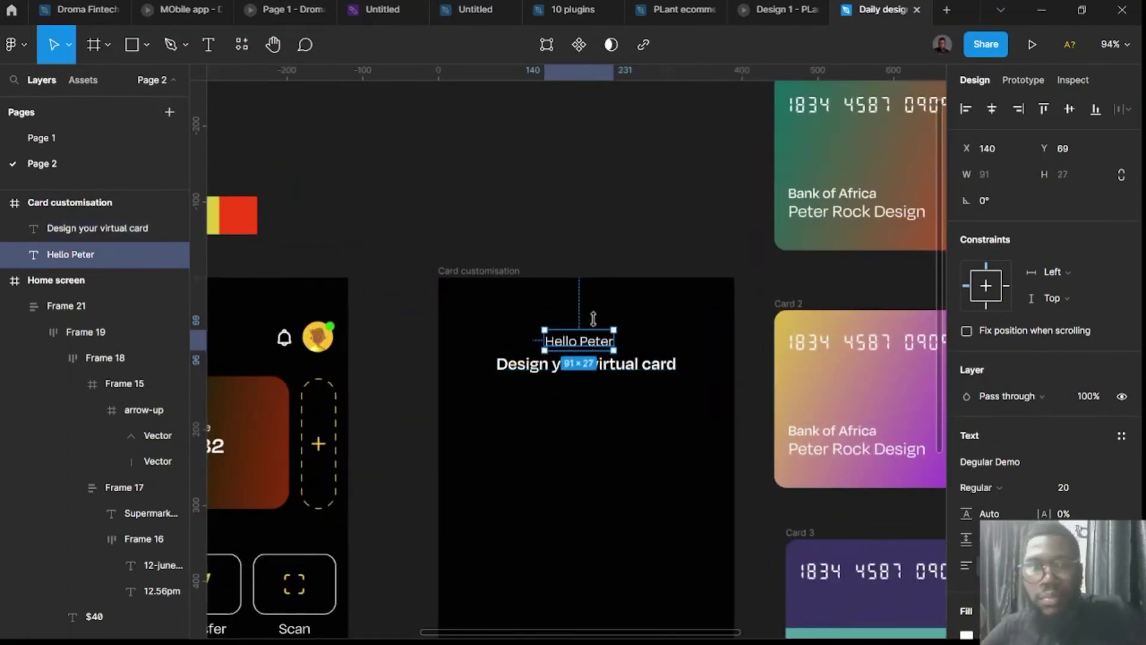
key(Delete)
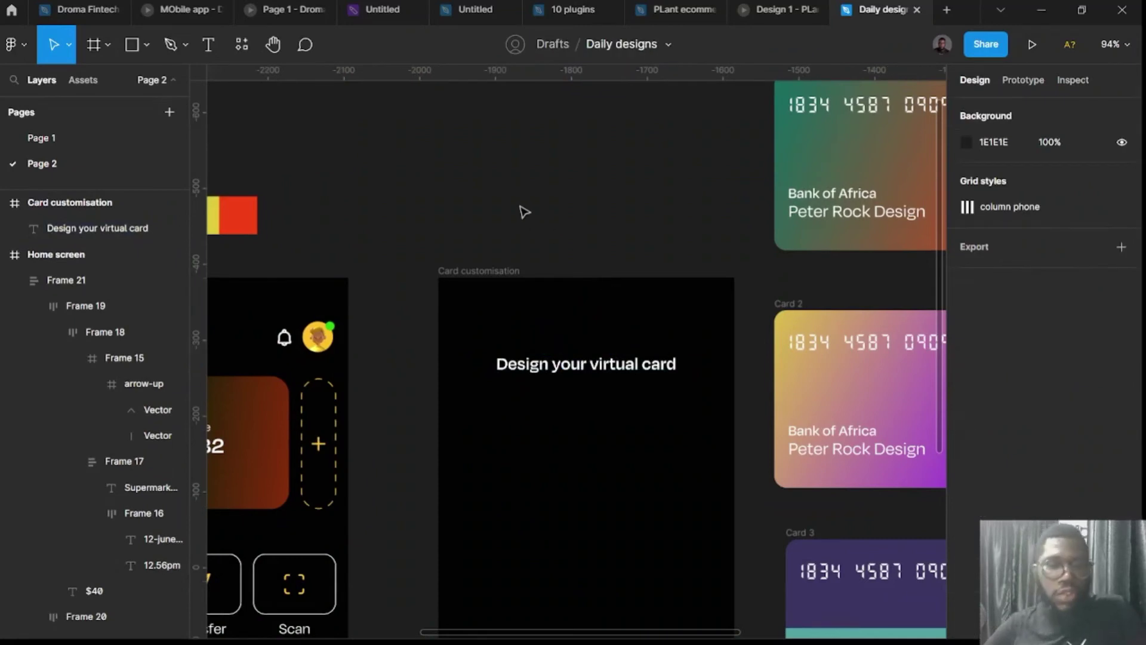
key(ctrl+alt+p)
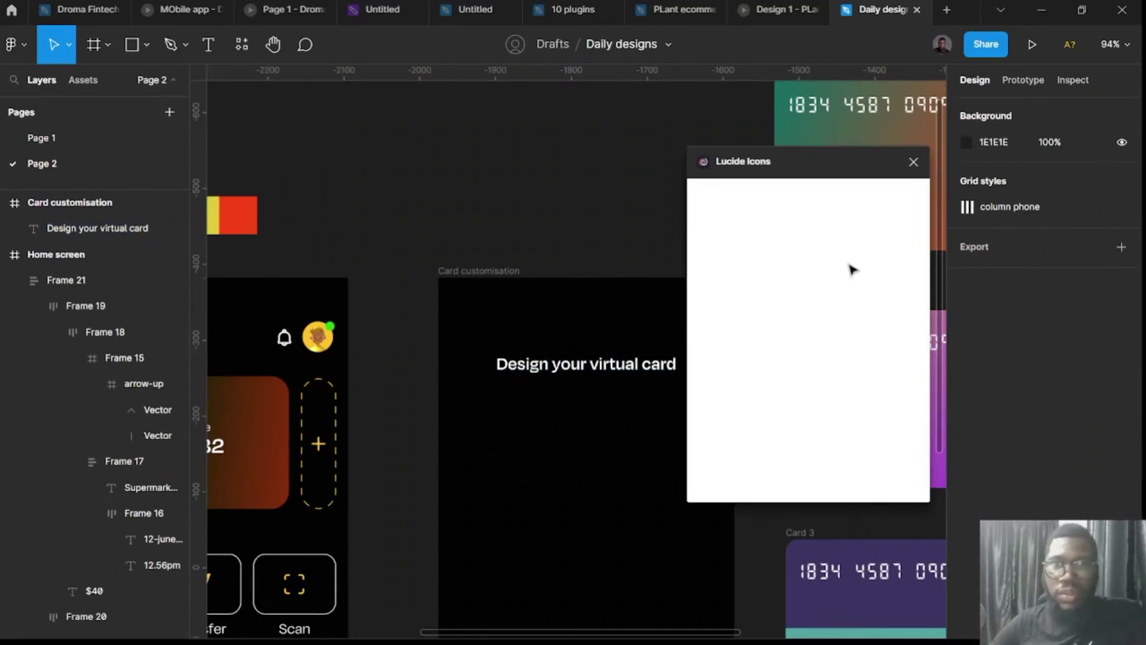
Search Lucide Icons for 'arrow', insert the chevron-left icon, and close the plugin.
click(792, 233)
text(arrow)
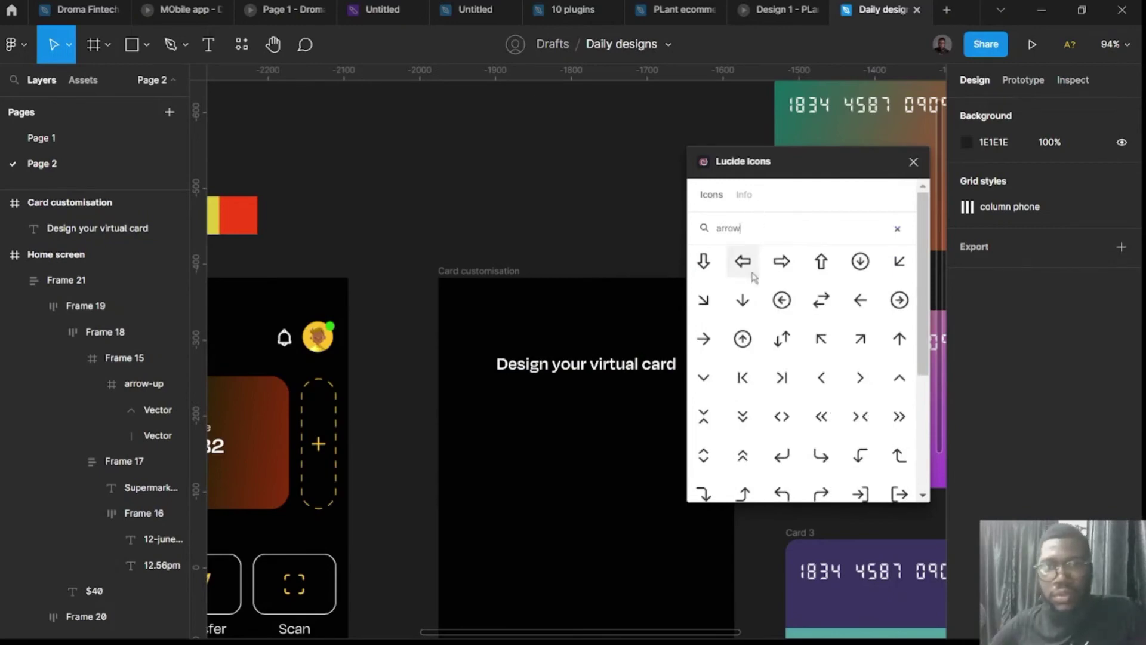
click(823, 382)
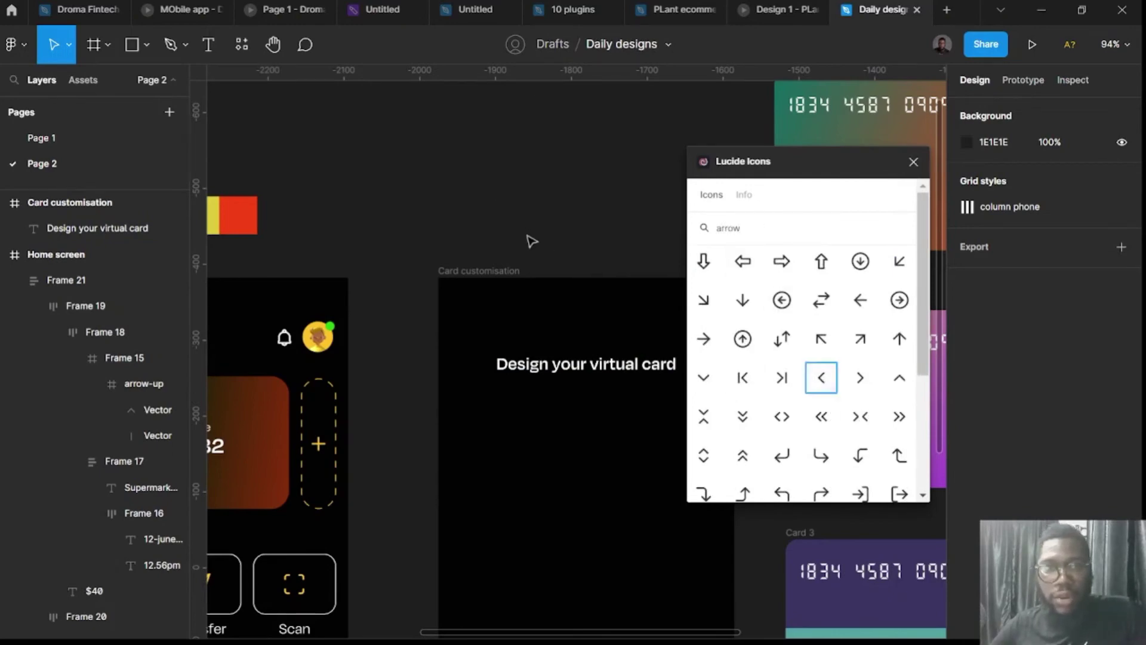
click(825, 385)
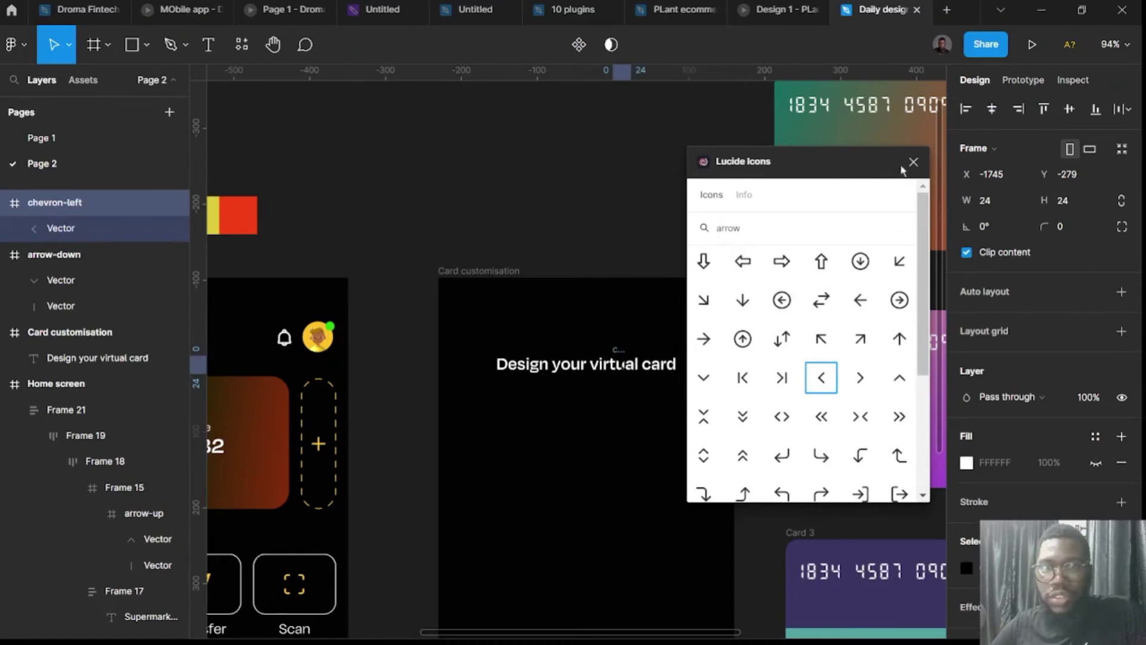
click(912, 162)
Make the chevron white and position it at the frame's top-left, above the heading.
drag(622, 358, 476, 306)
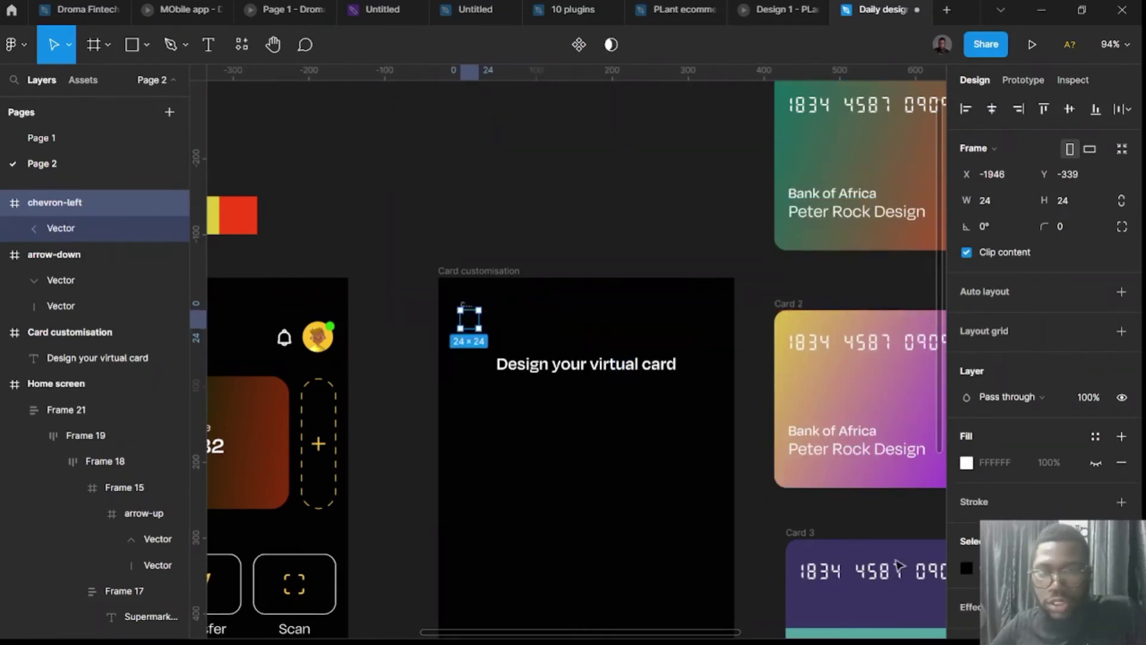
click(966, 567)
click(778, 280)
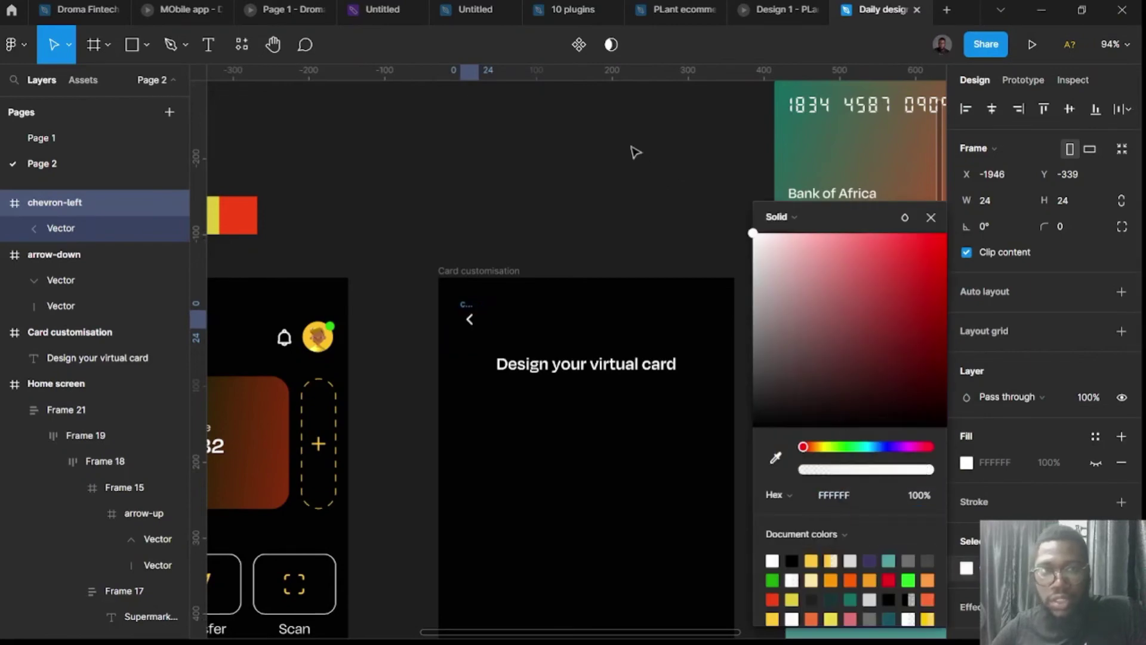
click(624, 167)
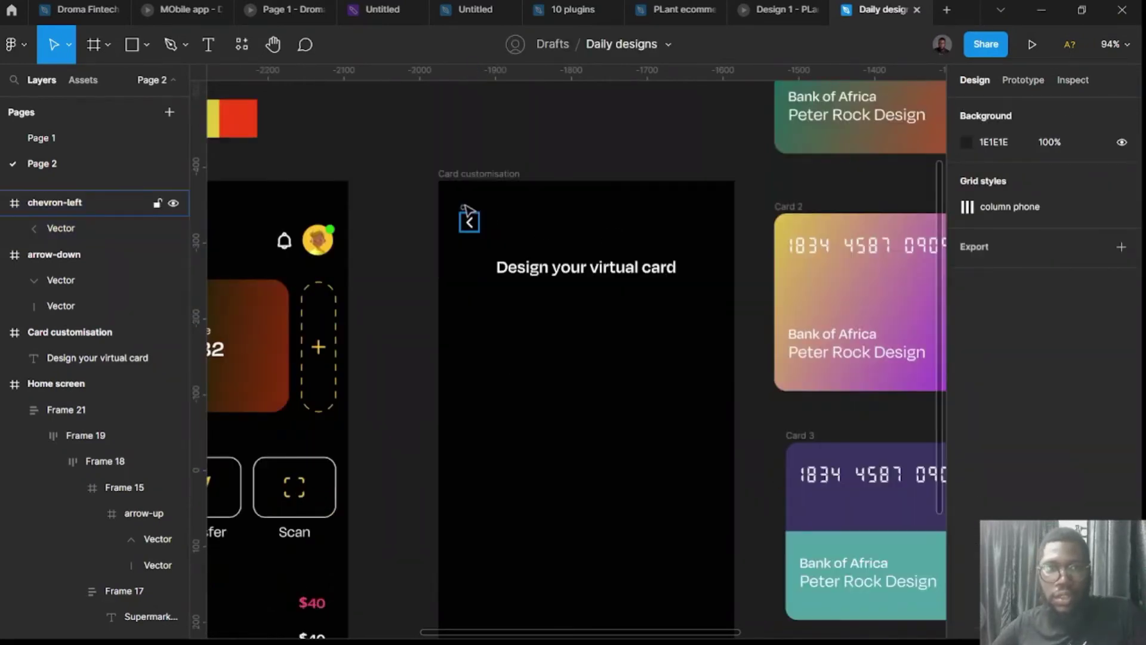
mouse_move(468, 209)
mouse_down()
mouse_move(398, 186)
mouse_move(478, 204)
mouse_up()
click(402, 155)
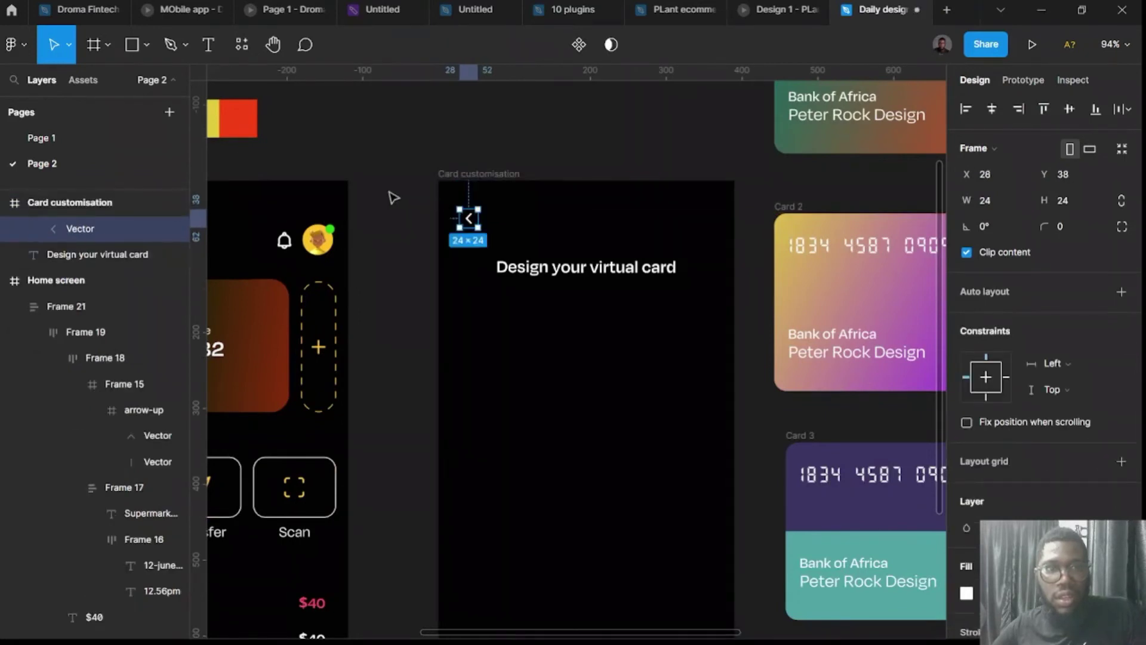
click(391, 194)
click(571, 270)
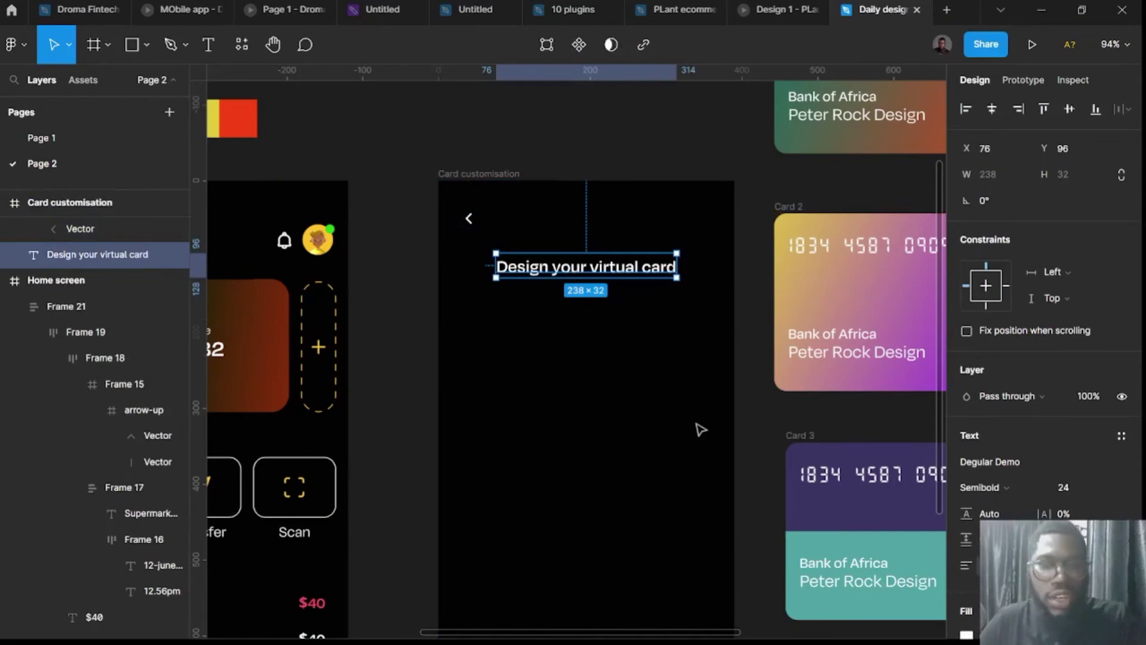
Move and shrink Cards 1–3 into the screen, then undo that resize.
scroll(700, 430, down, 5)
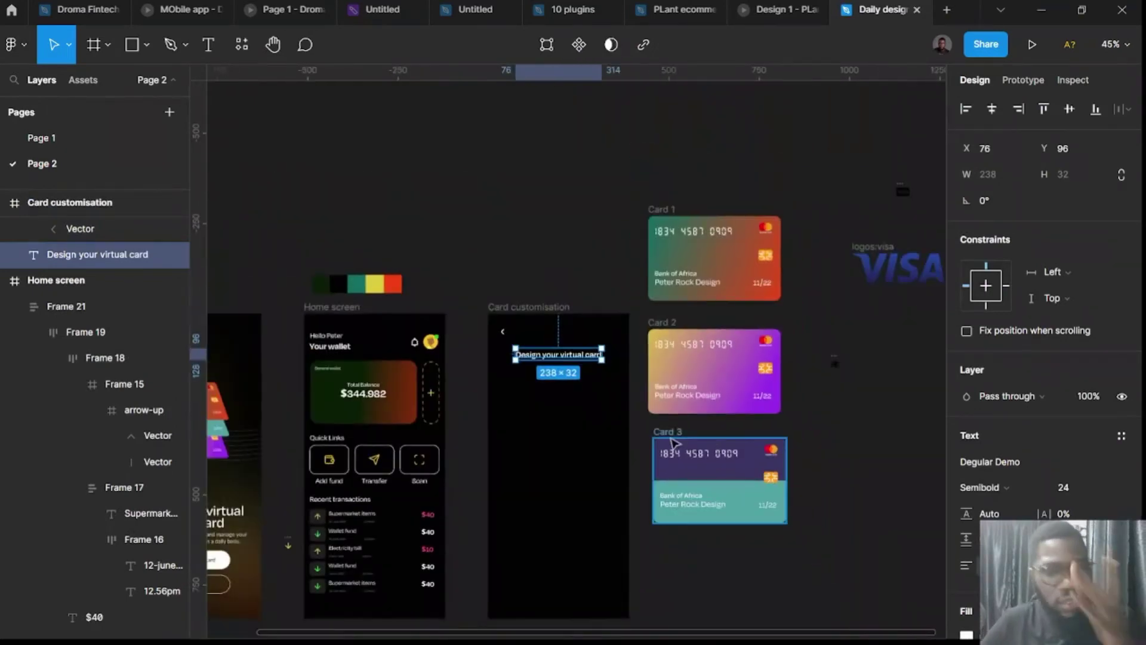
mouse_move(669, 438)
mouse_down()
mouse_move(532, 414)
mouse_move(505, 384)
mouse_move(716, 433)
mouse_move(665, 439)
mouse_move(665, 428)
mouse_up()
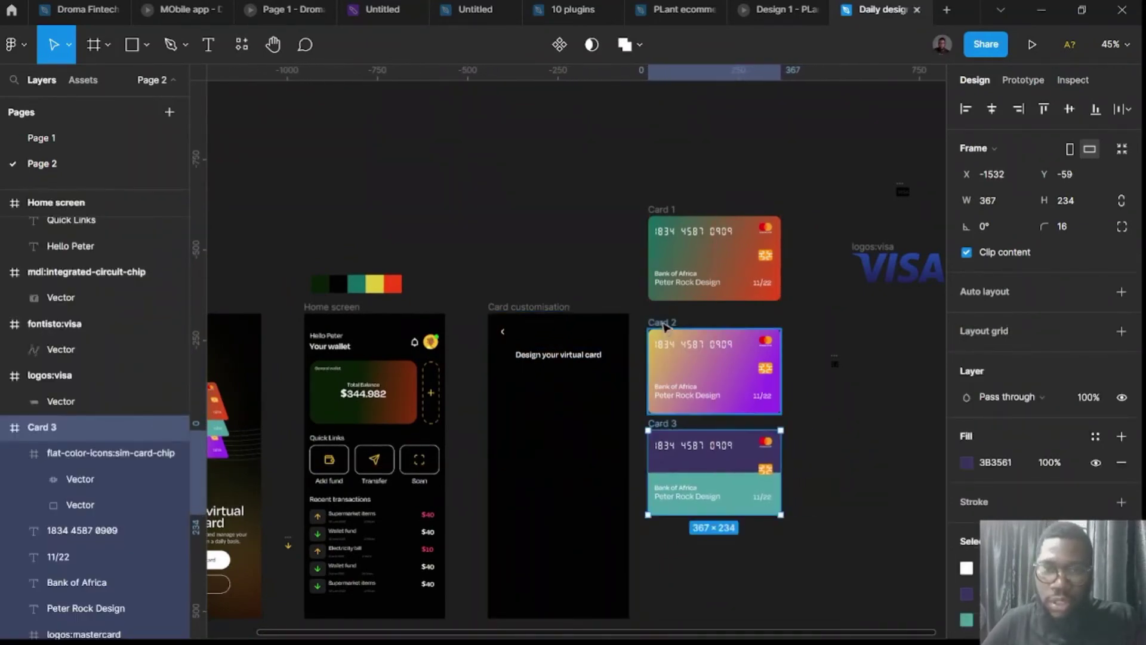
shift+click(660, 348)
shift+click(655, 222)
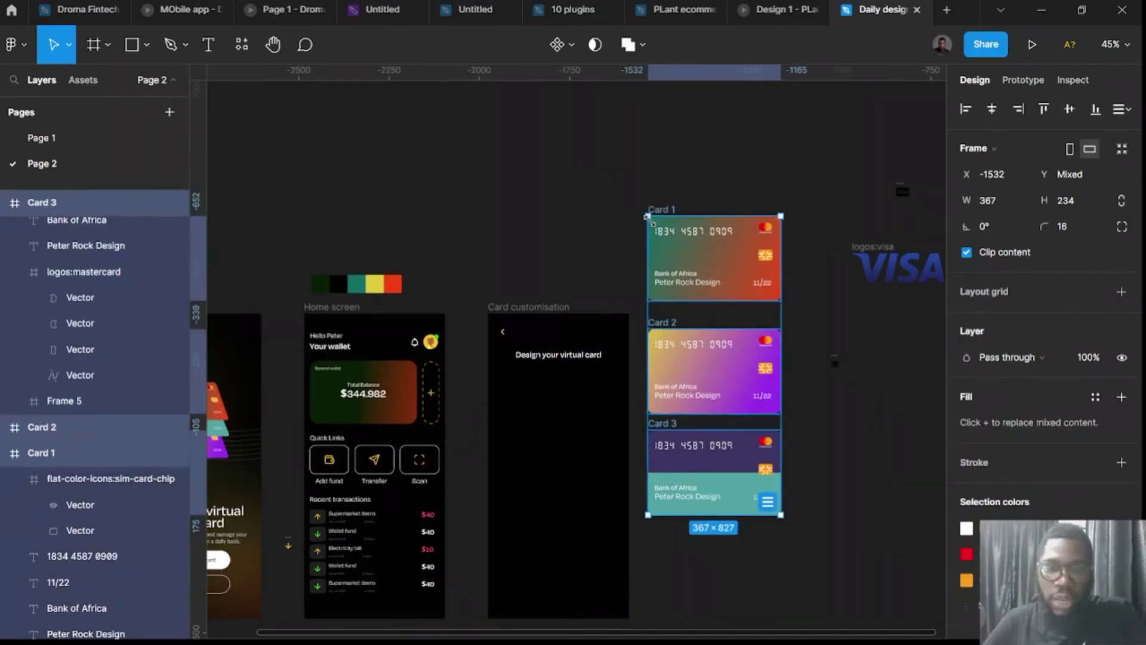
drag(647, 215, 512, 374)
click(695, 258)
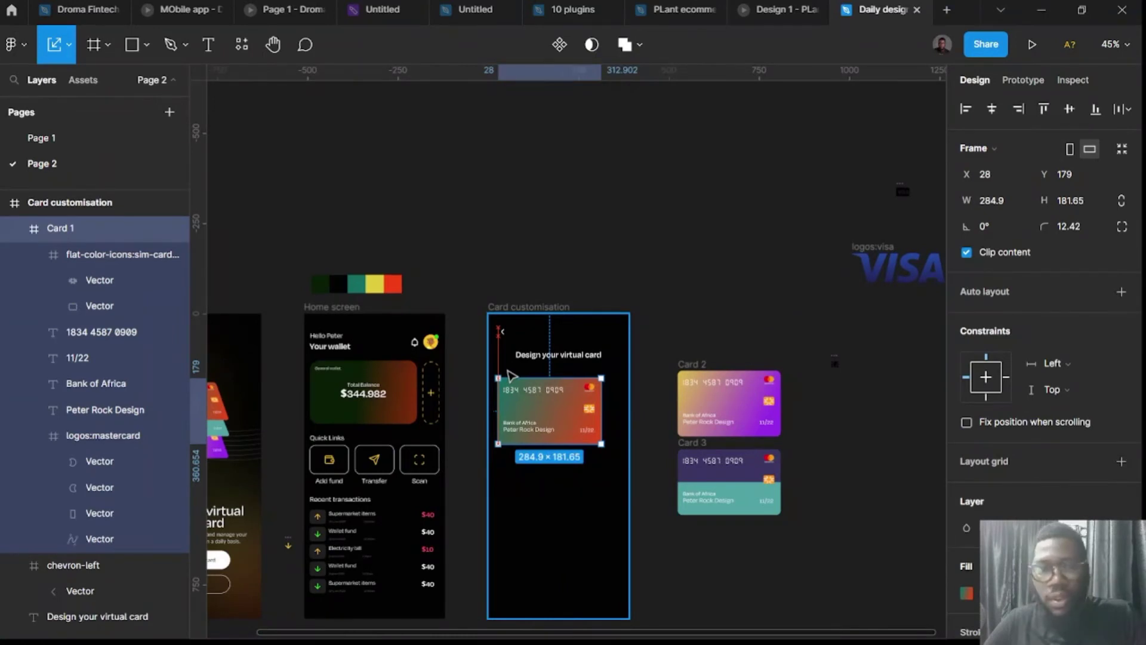
key(ctrl+z)
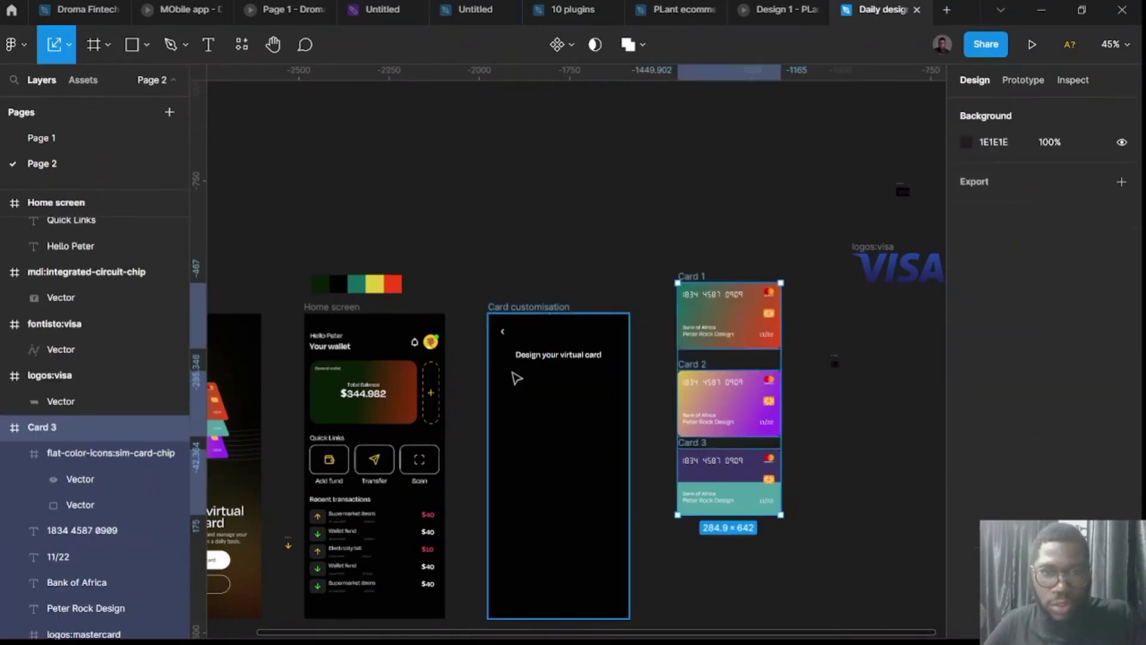
click(857, 528)
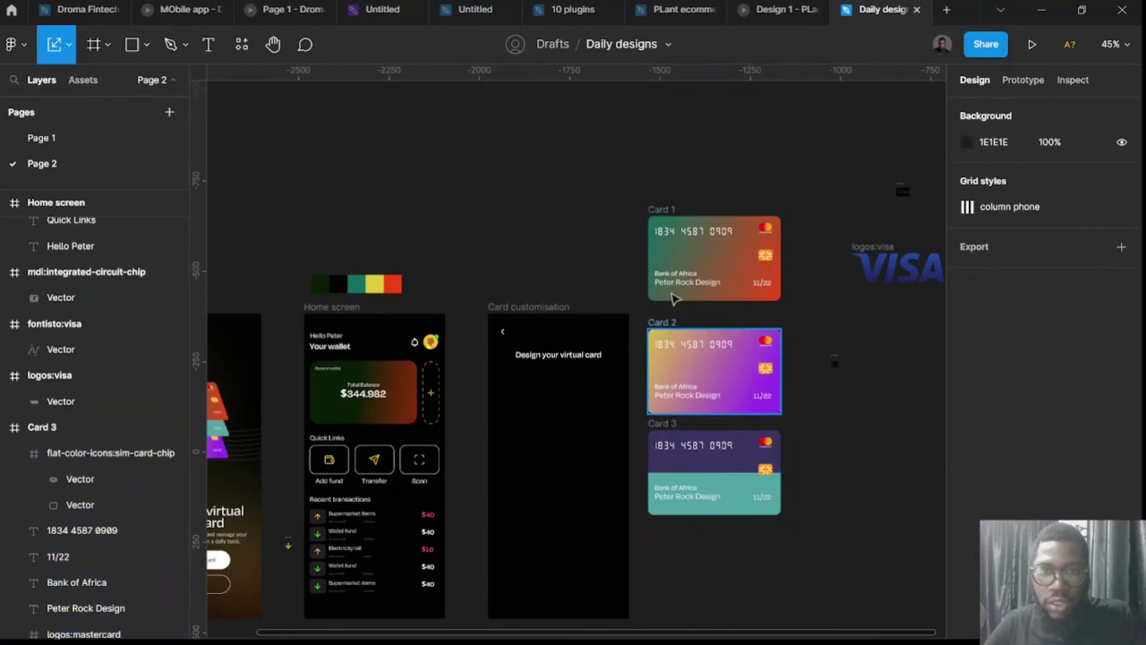
Place the full-size 367×234 Card 1 below the Design your virtual card heading.
drag(672, 218, 517, 372)
scroll(549, 384, down, 3)
scroll(618, 358, up, 5)
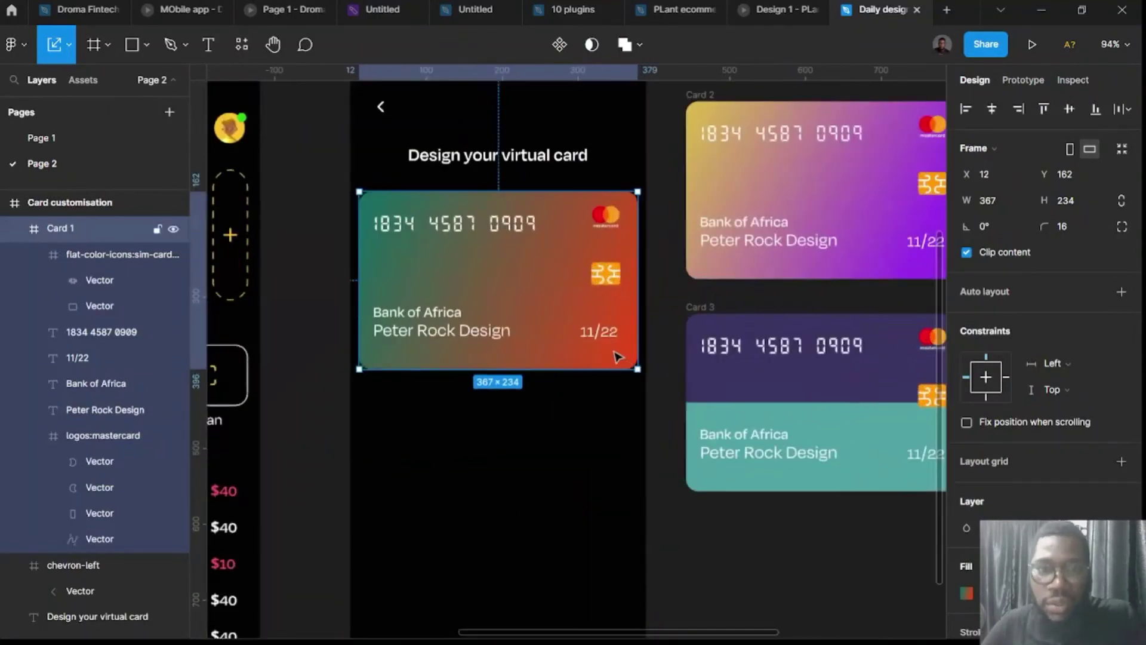
scroll(616, 358, down, 3)
Duplicate the heading below Card 1 and retype it as 'Select colour'.
click(503, 205)
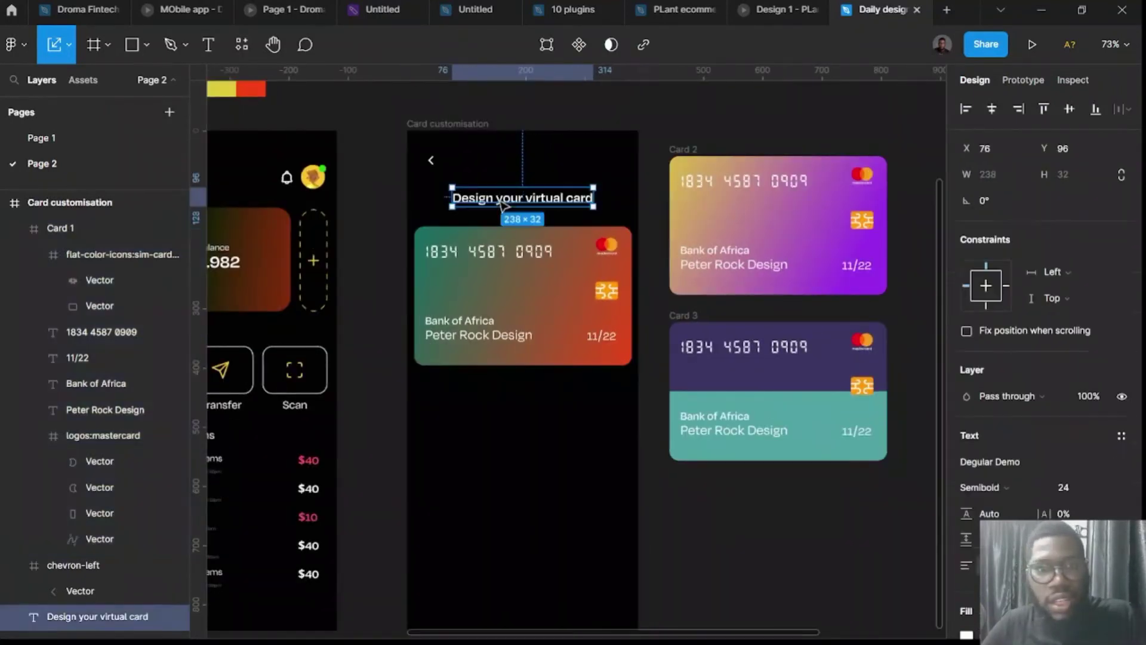
drag(503, 205, 475, 401)
double_click(475, 401)
text(sE;LE)
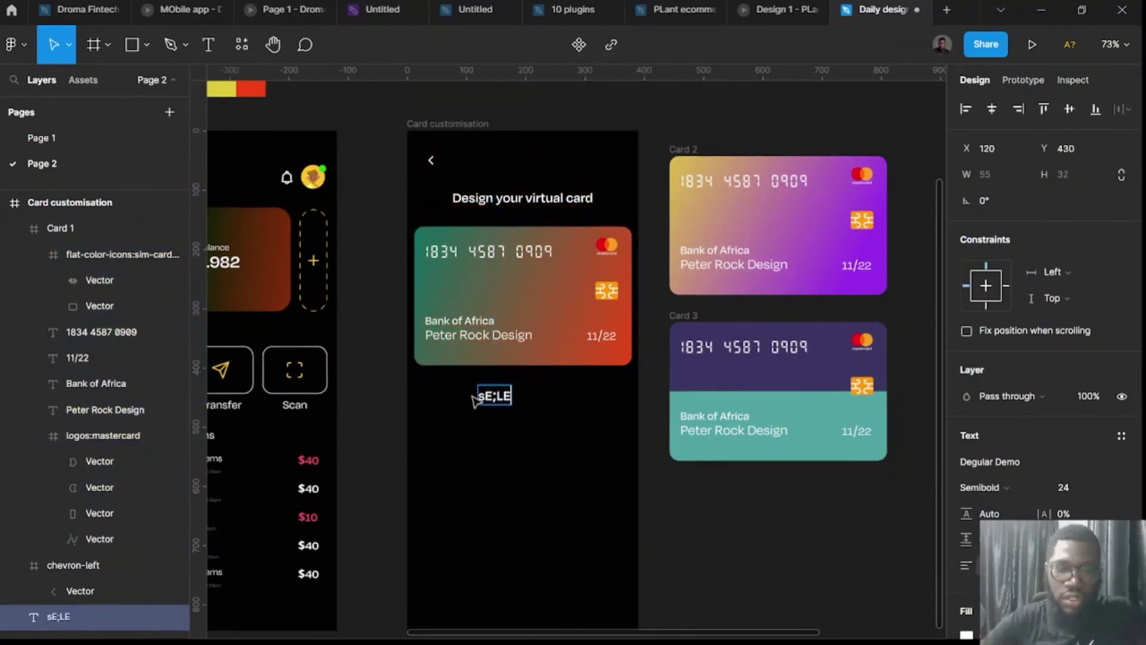
key(BackSpace)
key(BackSpace)
key(BackSpace)
key(BackSpace)
key(BackSpace)
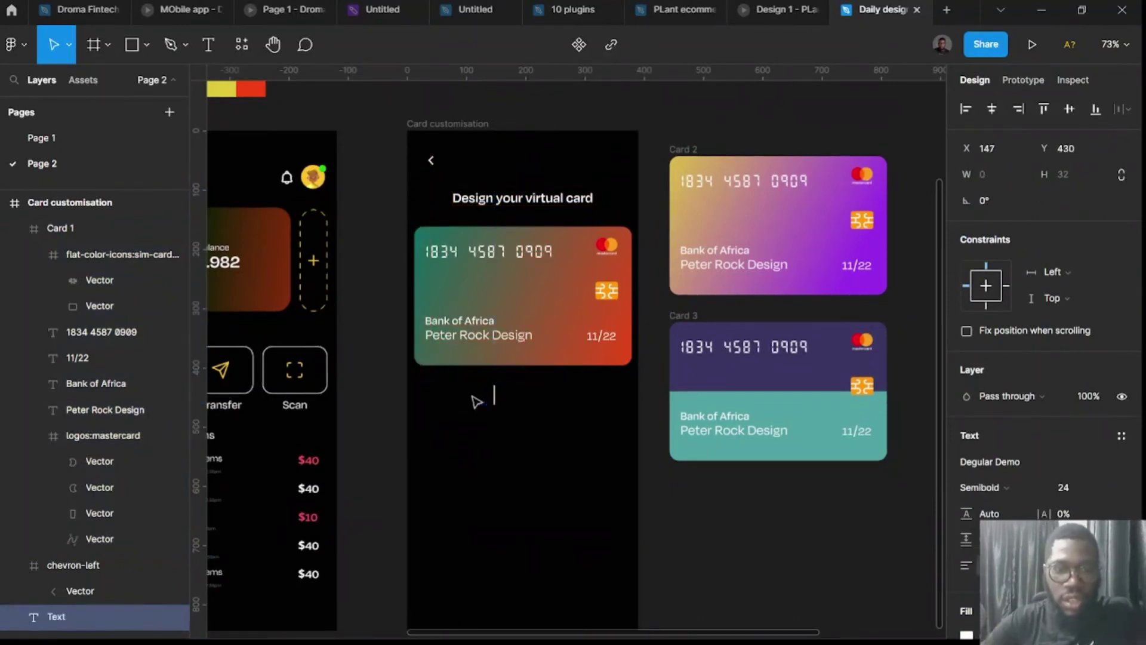
text(s)
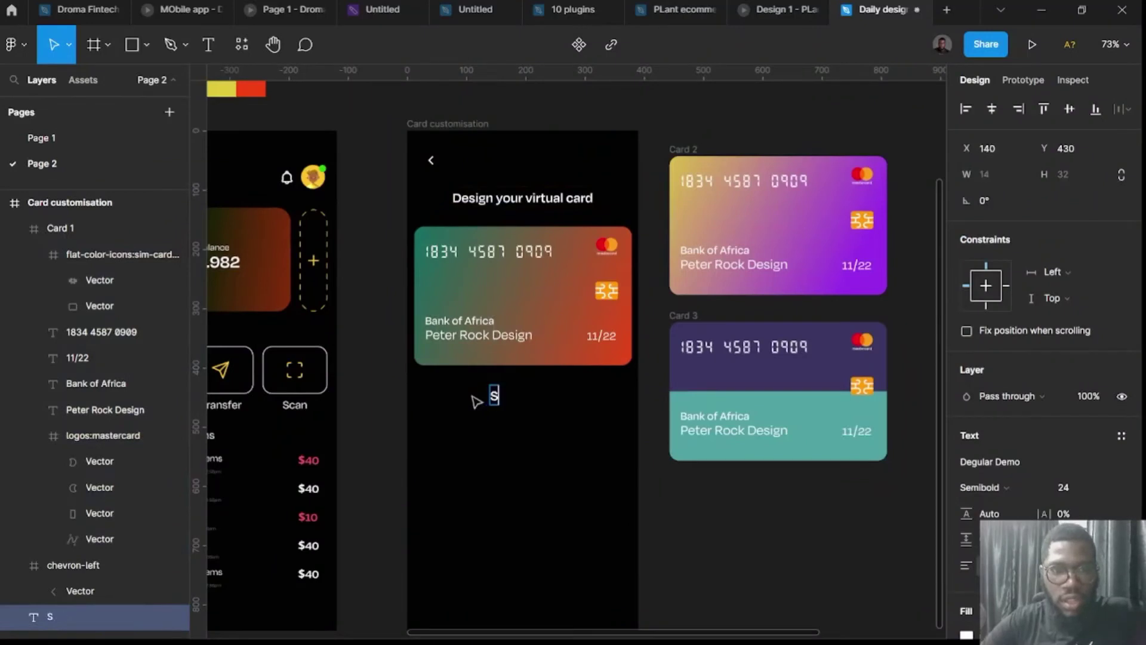
text(elecy)
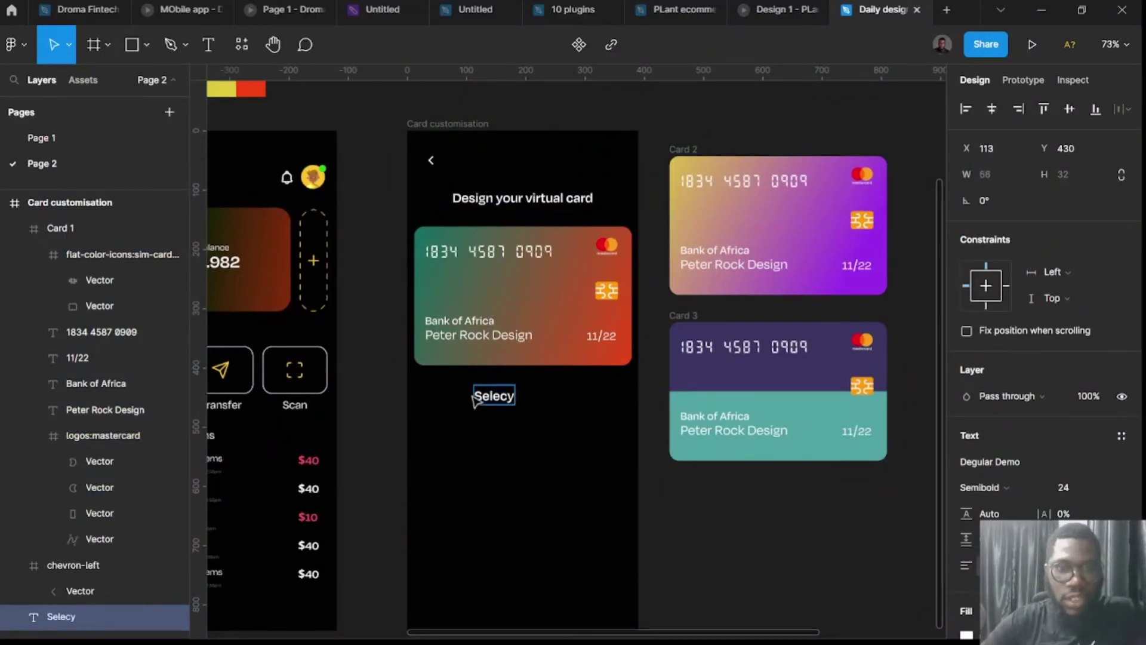
key(BackSpace)
text(t colour)
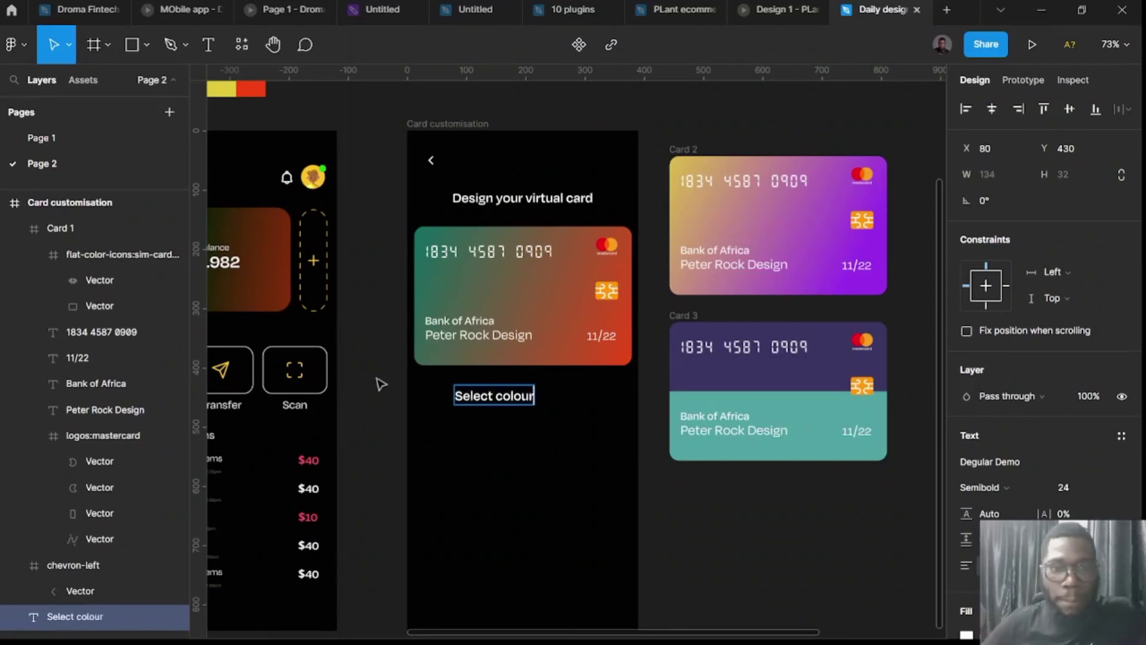
key(Escape)
Set the Select colour label to font size 18 and align it left under the card.
text(18)
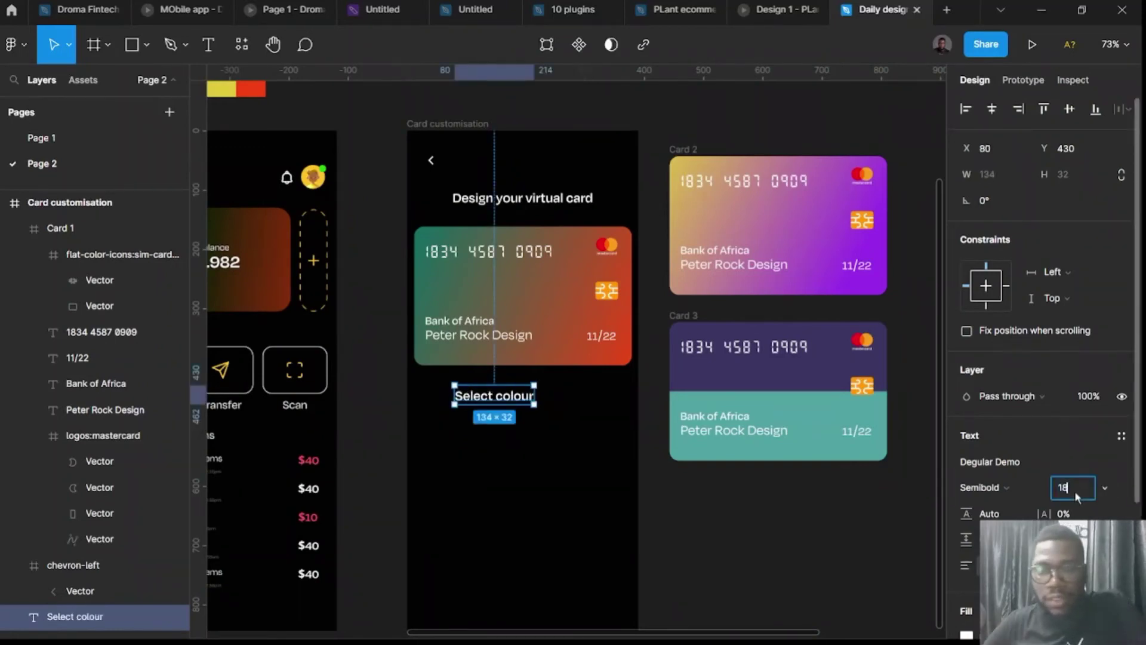
key(Return)
drag(497, 399, 460, 402)
click(458, 423)
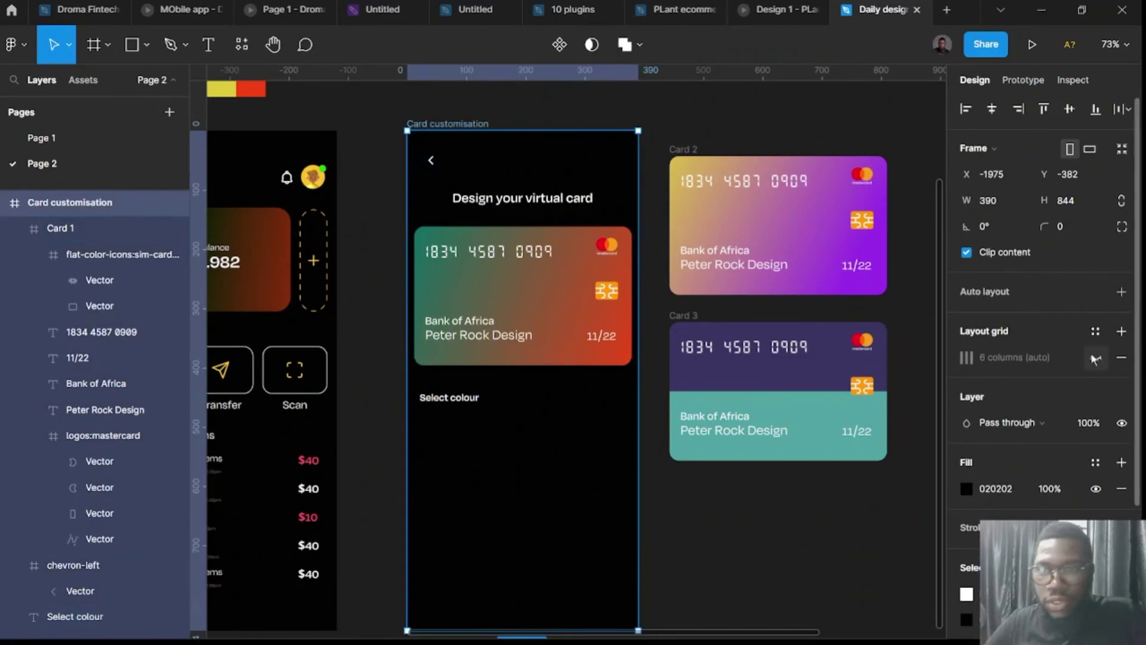
Show the screen's column layout grid and nudge Card 1 slightly right.
click(1095, 357)
scroll(478, 418, up, 5)
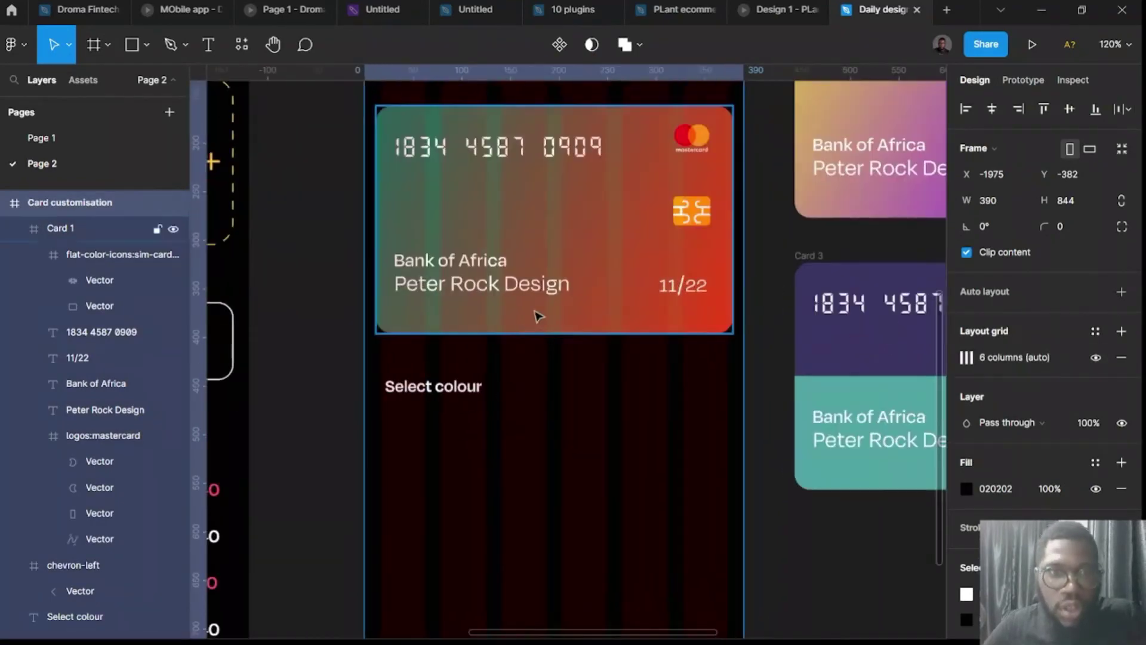
click(539, 315)
drag(543, 322, 544, 323)
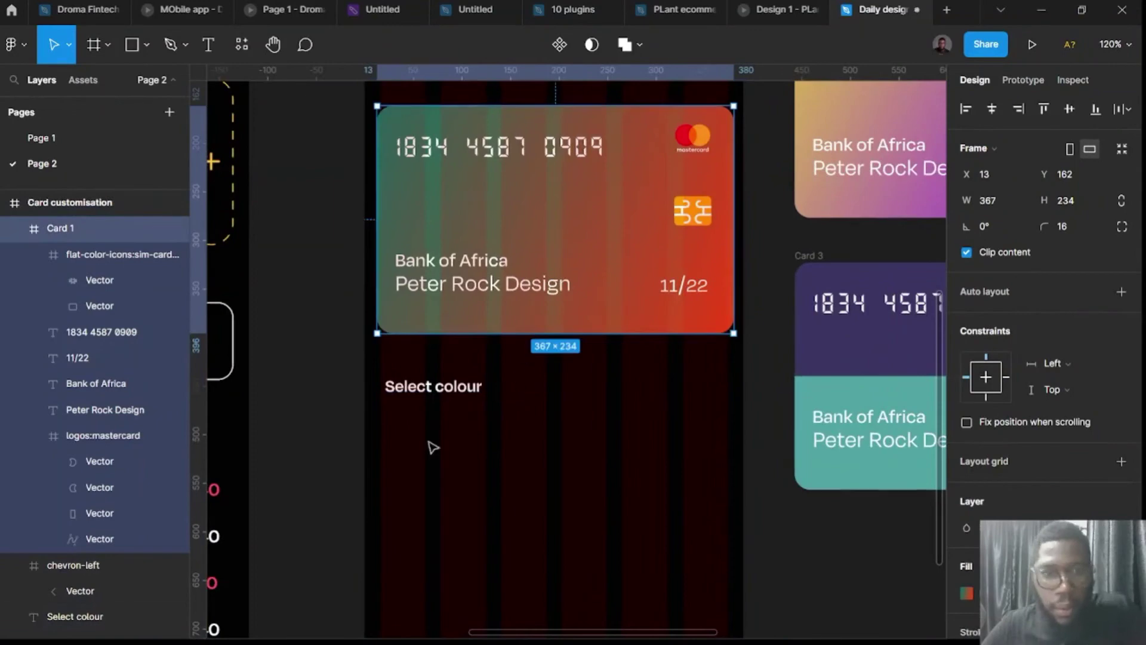
Draw a 62×59 swatch frame below Select colour with a fill and corner radius 8.
key(f)
drag(379, 408, 443, 464)
click(352, 440)
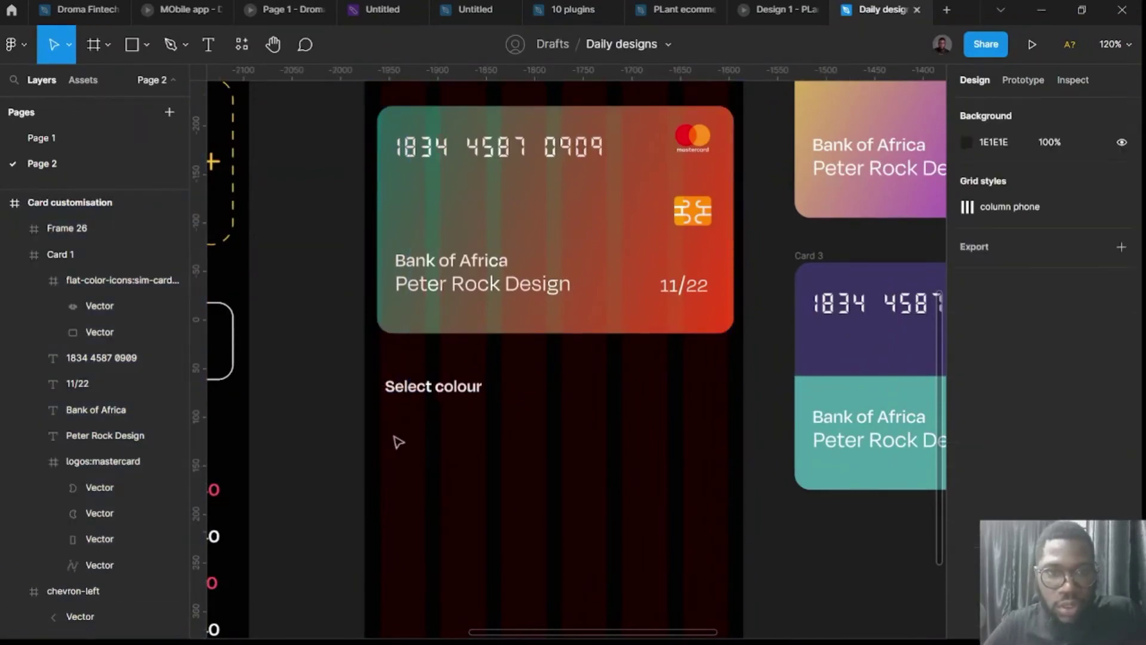
click(396, 440)
click(1121, 566)
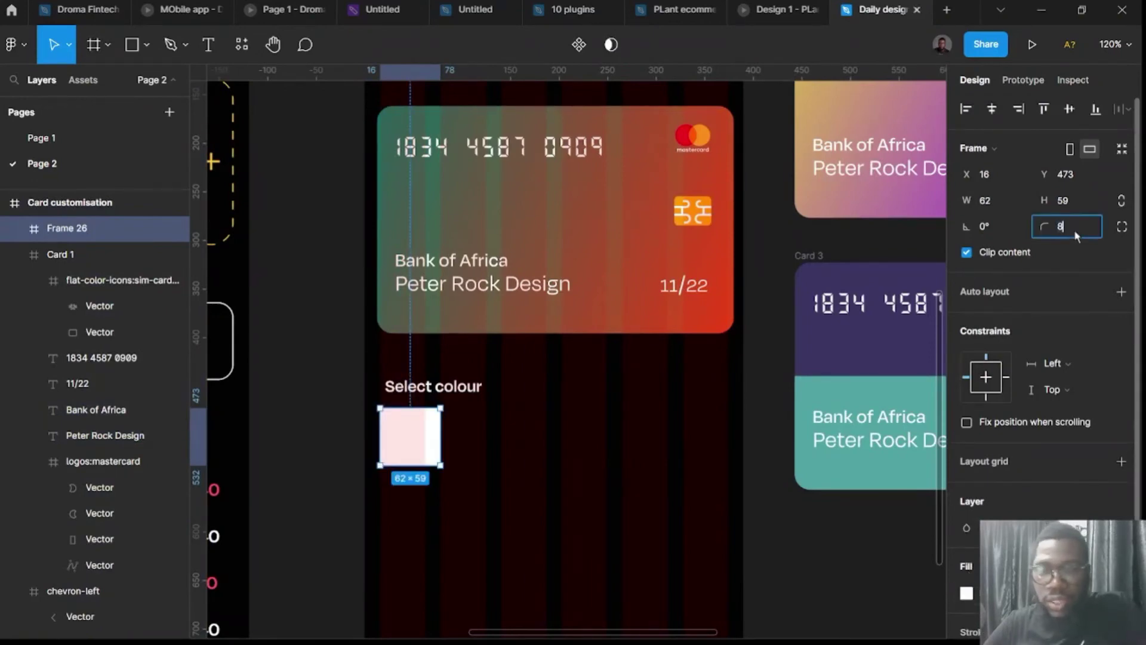
text(8)
key(Return)
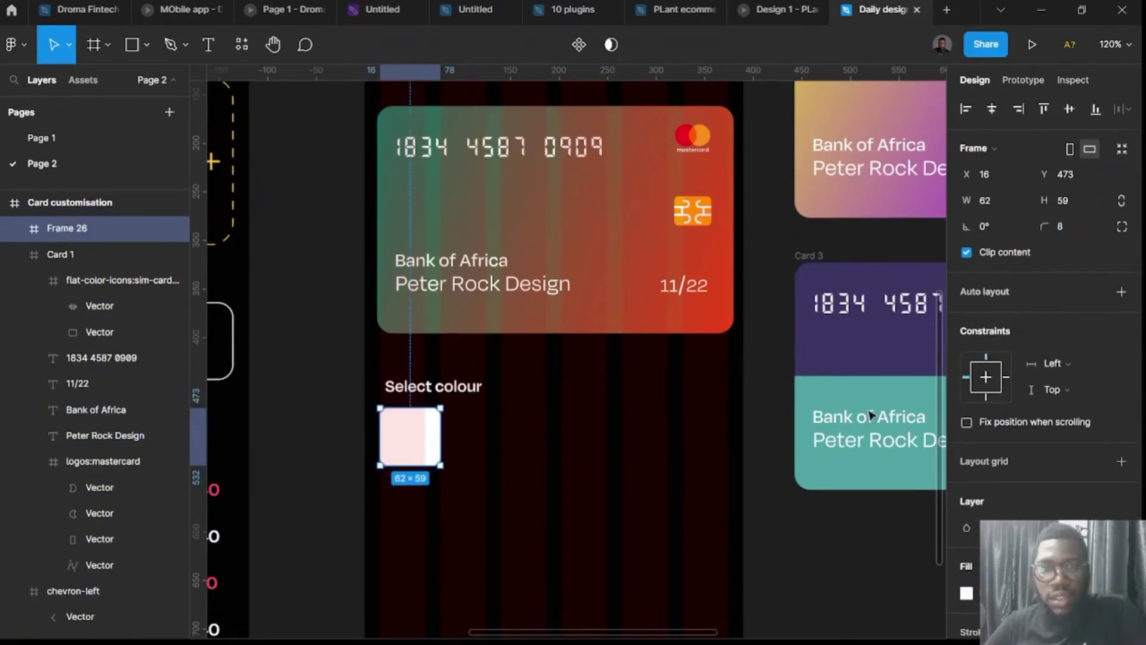
Change the swatch fill to a linear gradient running top-left to bottom-right.
scroll(872, 412, right, 3)
click(966, 594)
click(776, 217)
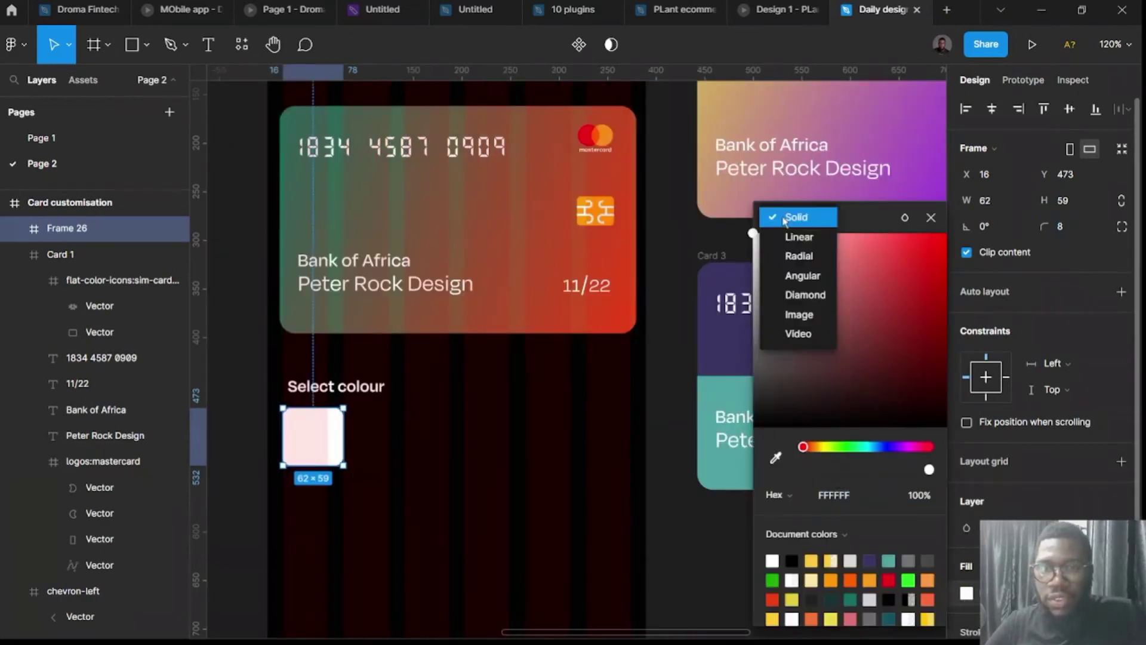
click(800, 238)
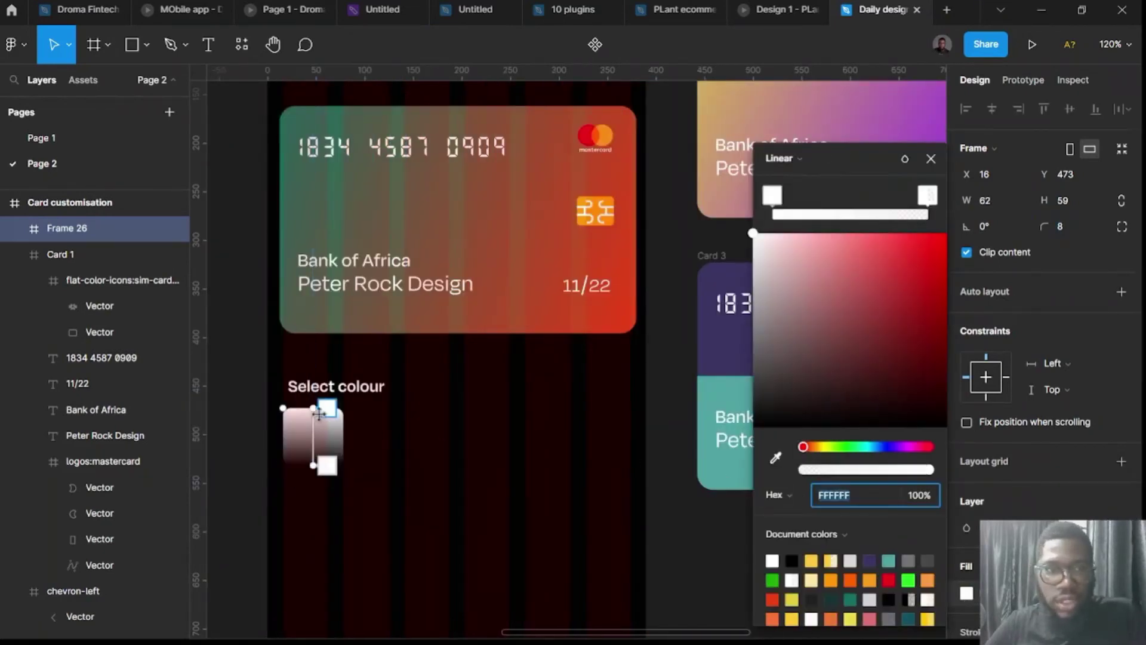
drag(314, 408, 282, 420)
drag(318, 464, 344, 458)
Set the gradient stops to the palette's teal and red.
scroll(666, 389, down, 5)
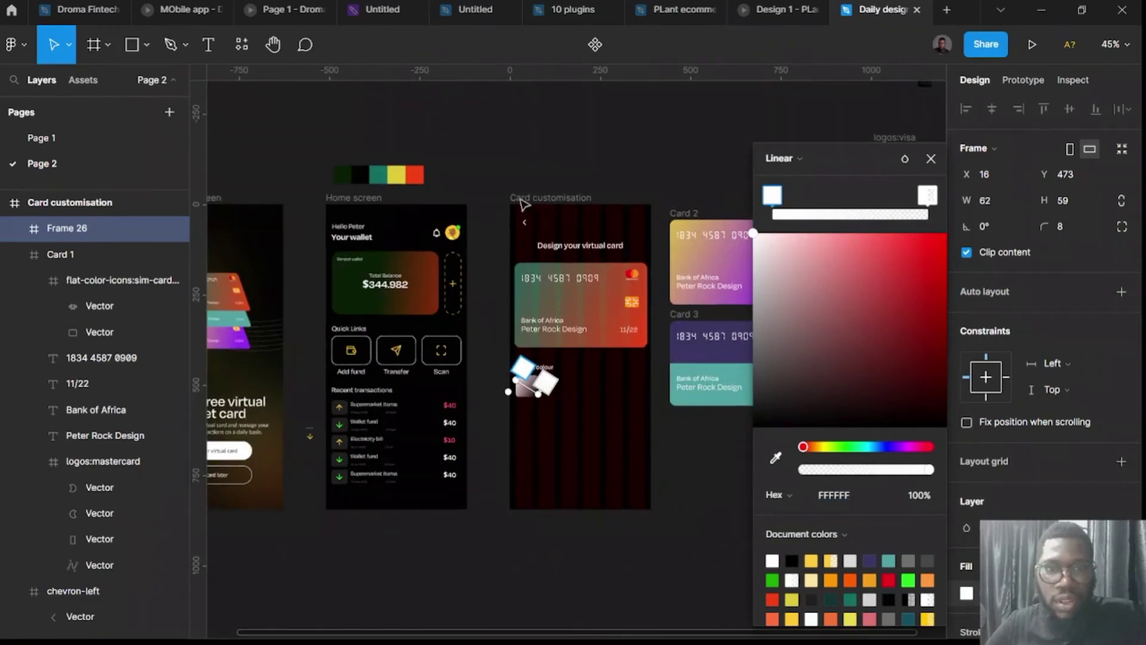
click(777, 456)
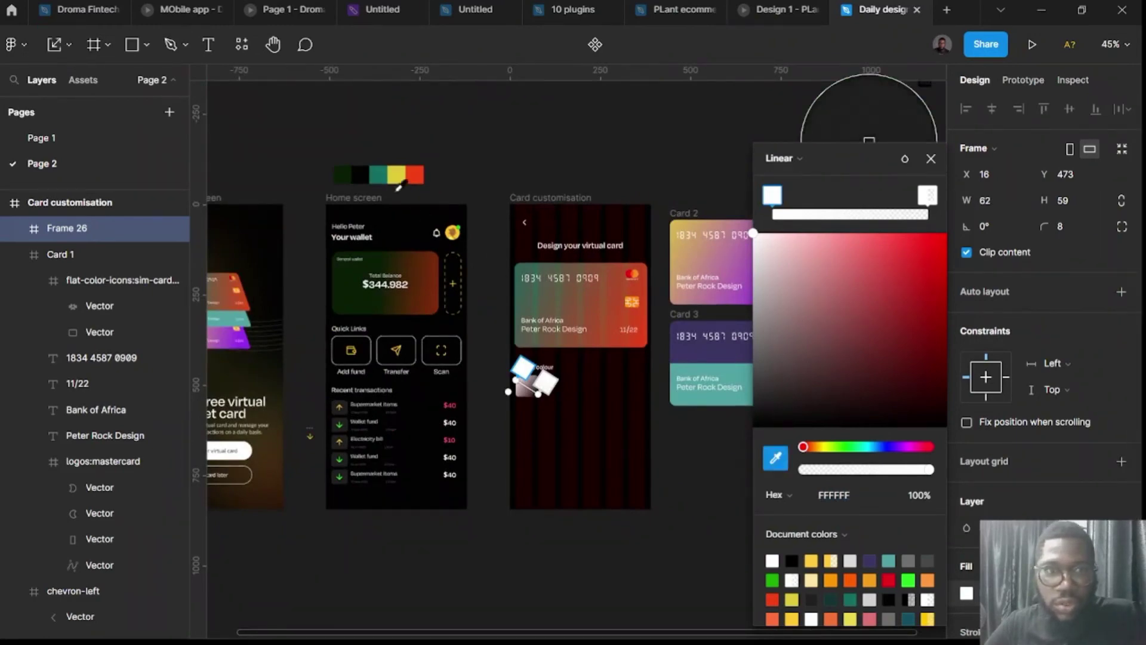
click(377, 174)
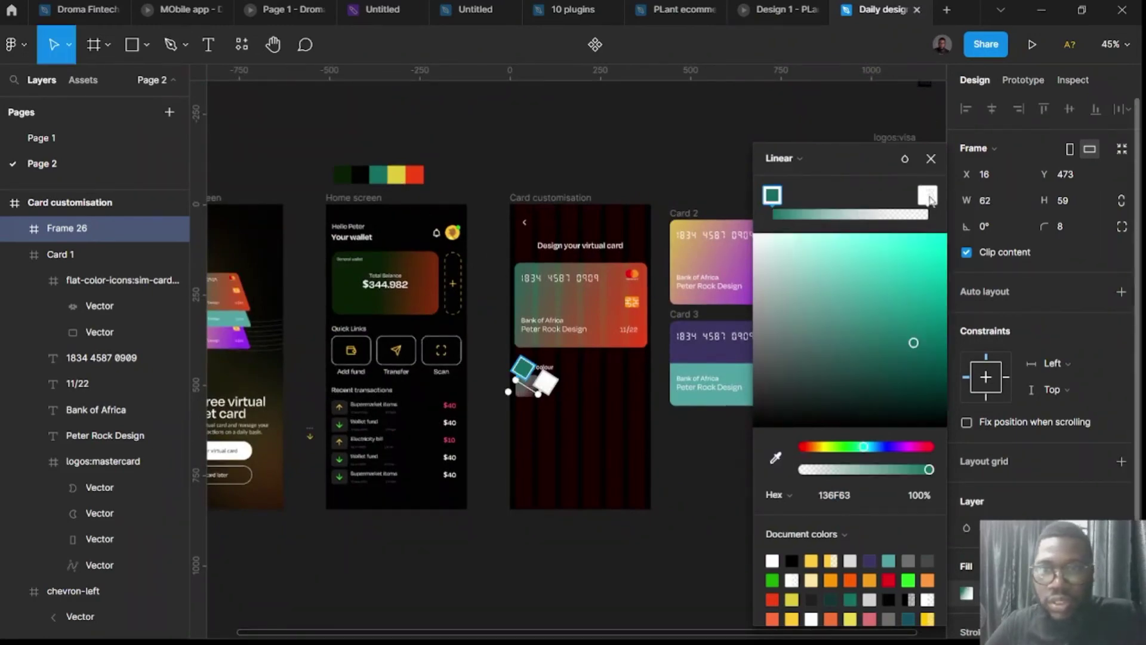
click(927, 194)
click(775, 458)
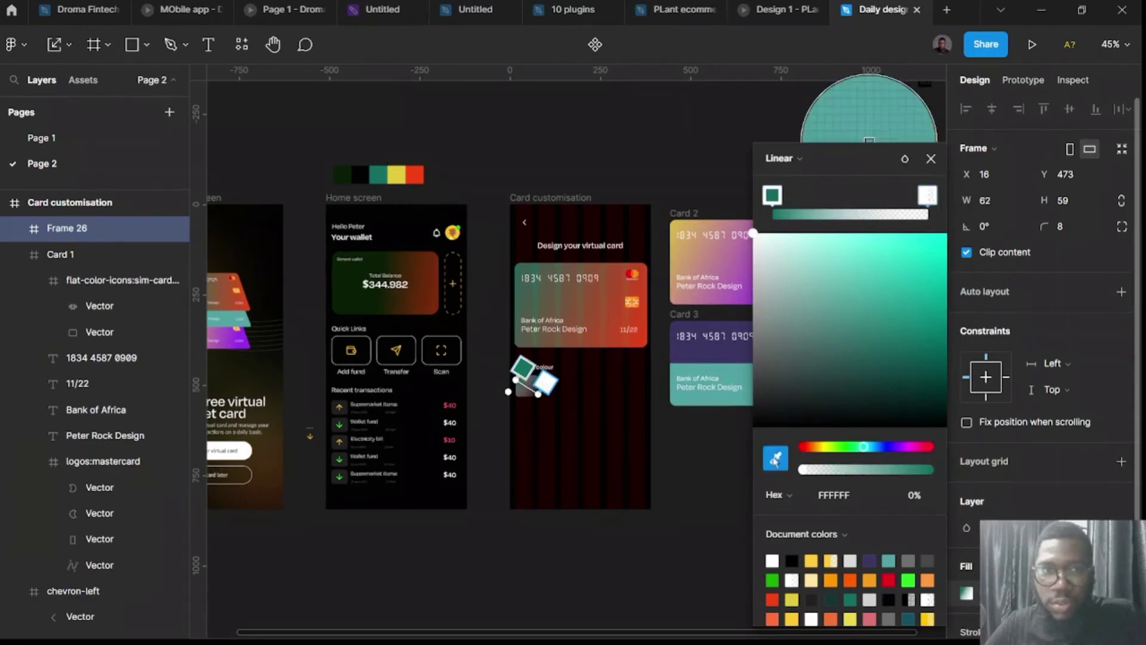
click(416, 174)
key(Escape)
scroll(507, 384, up, 3)
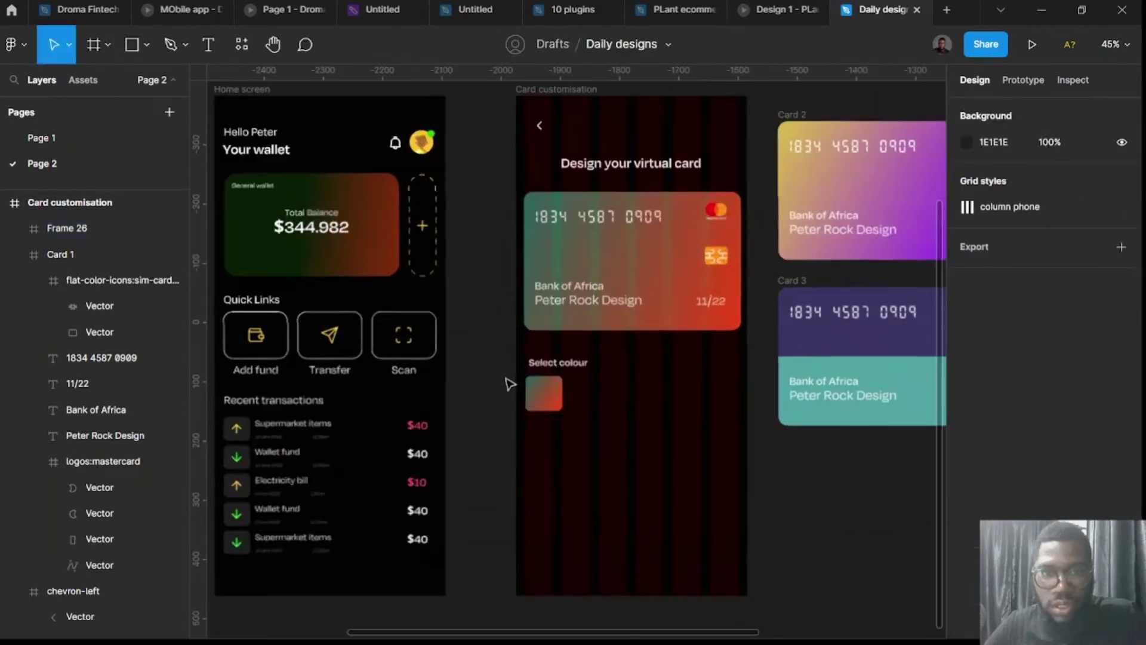
Duplicate the swatch to the right and recolour its gradient yellow-to-teal from the palette.
drag(559, 406, 625, 408)
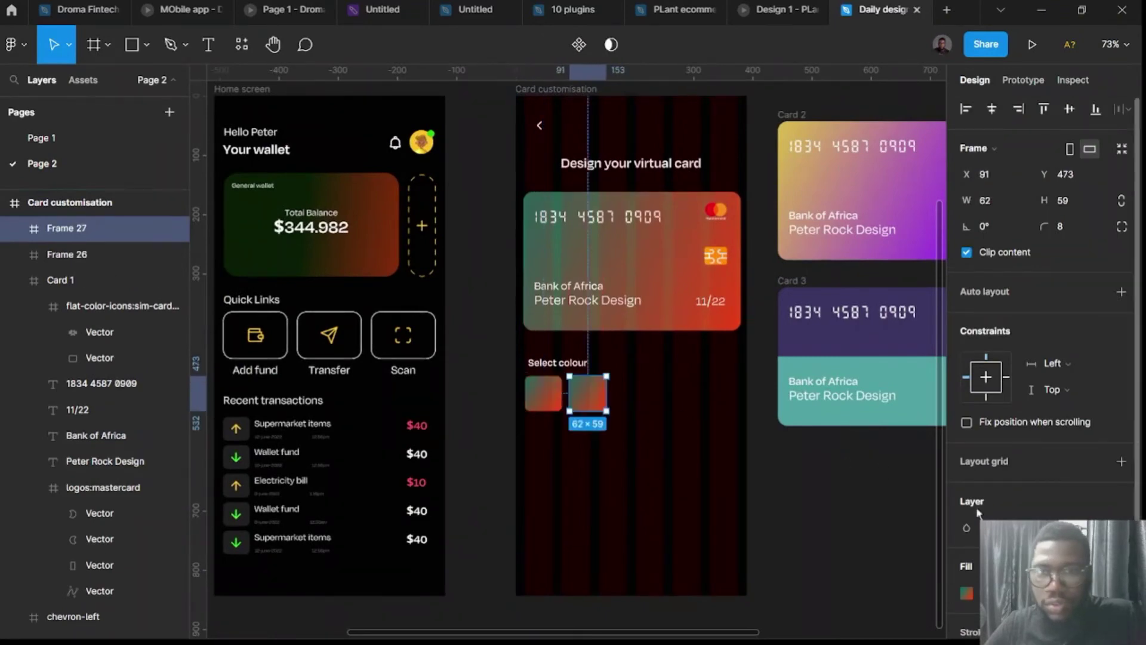
click(966, 593)
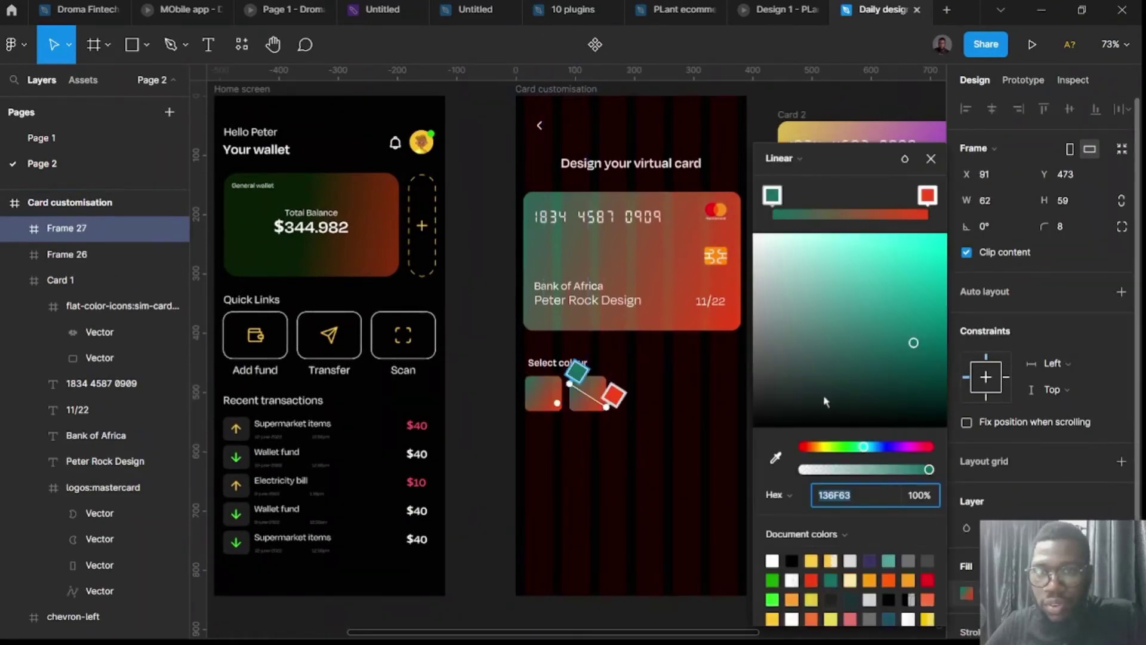
click(773, 195)
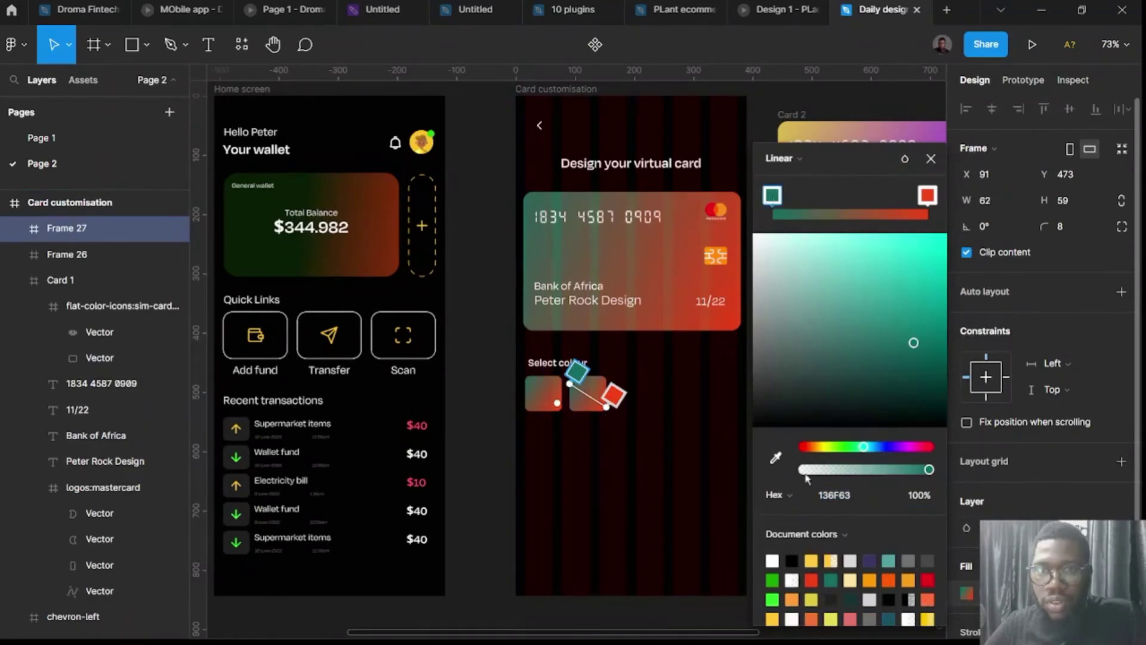
click(775, 458)
scroll(567, 254, up, 3)
click(339, 246)
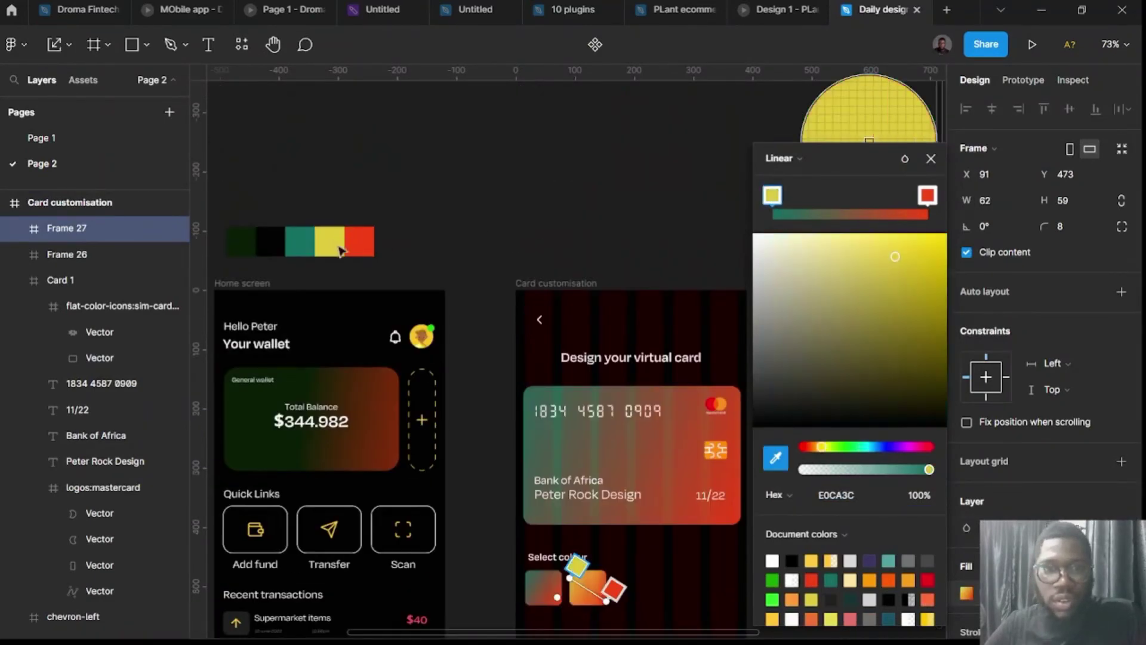
click(934, 199)
click(775, 457)
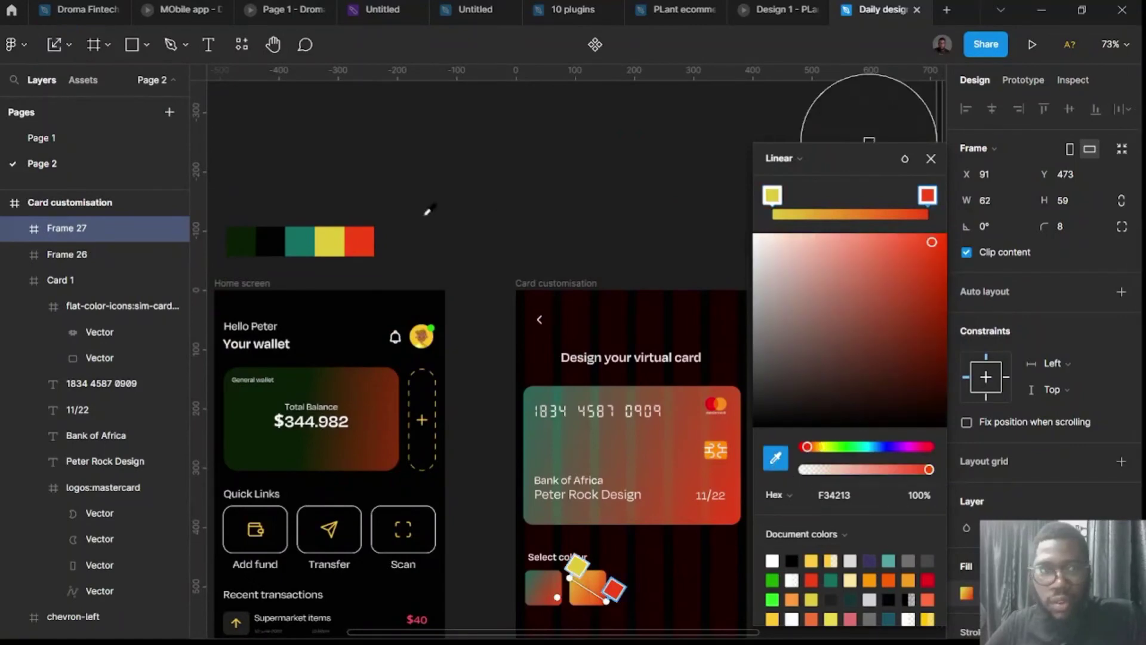
click(300, 241)
scroll(447, 389, down, 3)
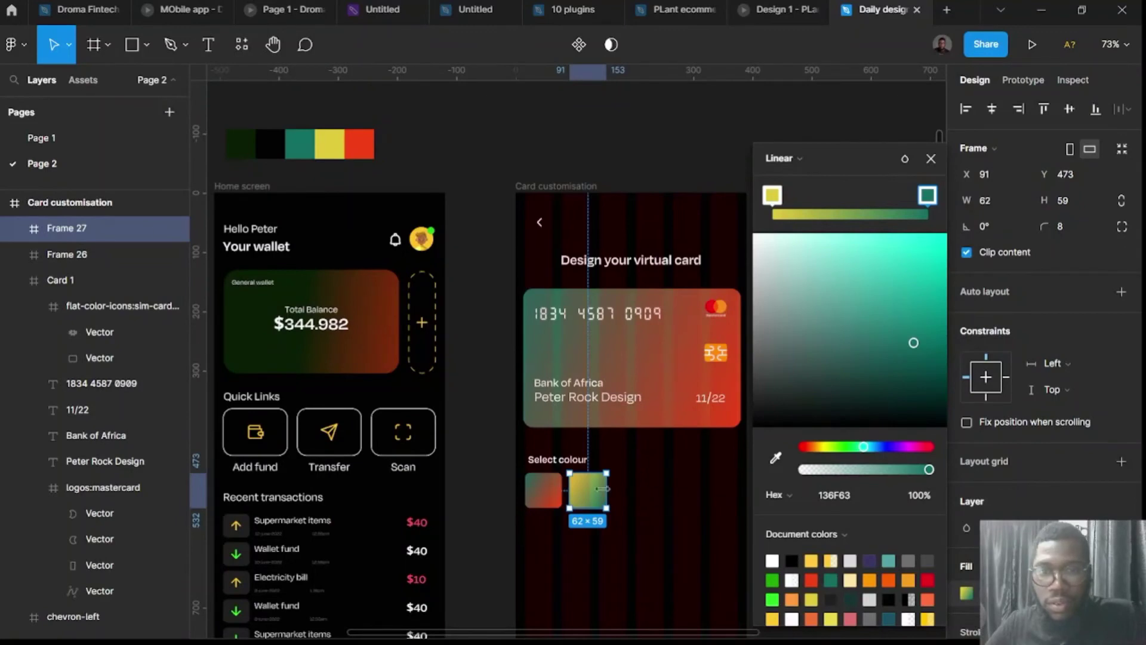
Copy that swatch and change its end stop to Card 2's purple 972EEA.
drag(594, 498, 636, 499)
click(966, 593)
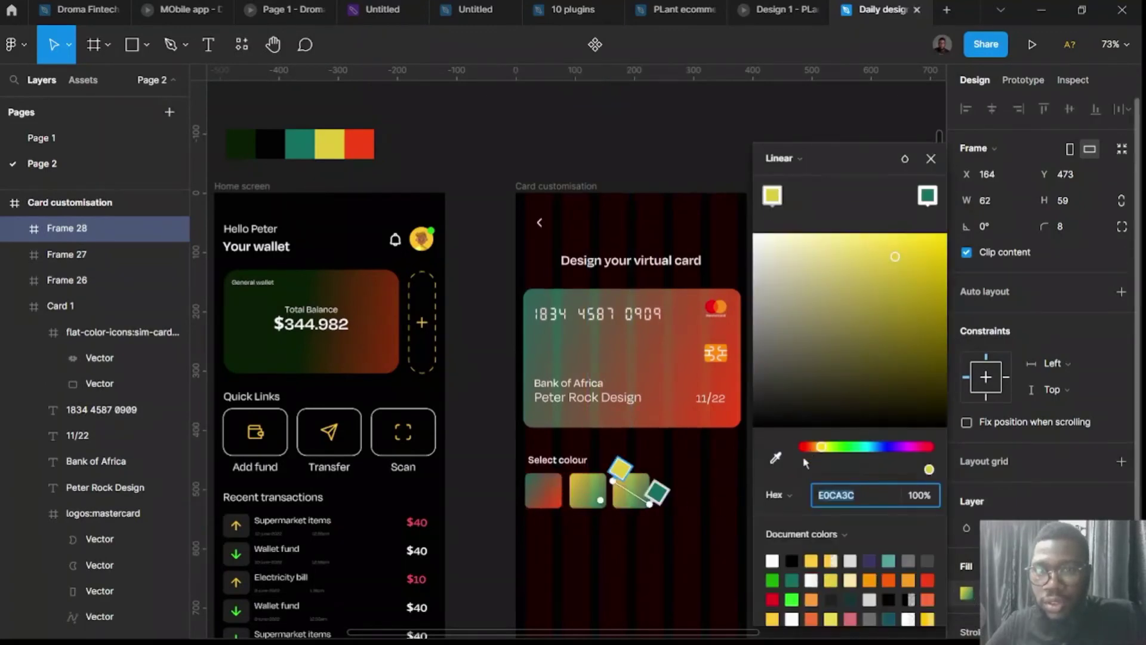
click(775, 458)
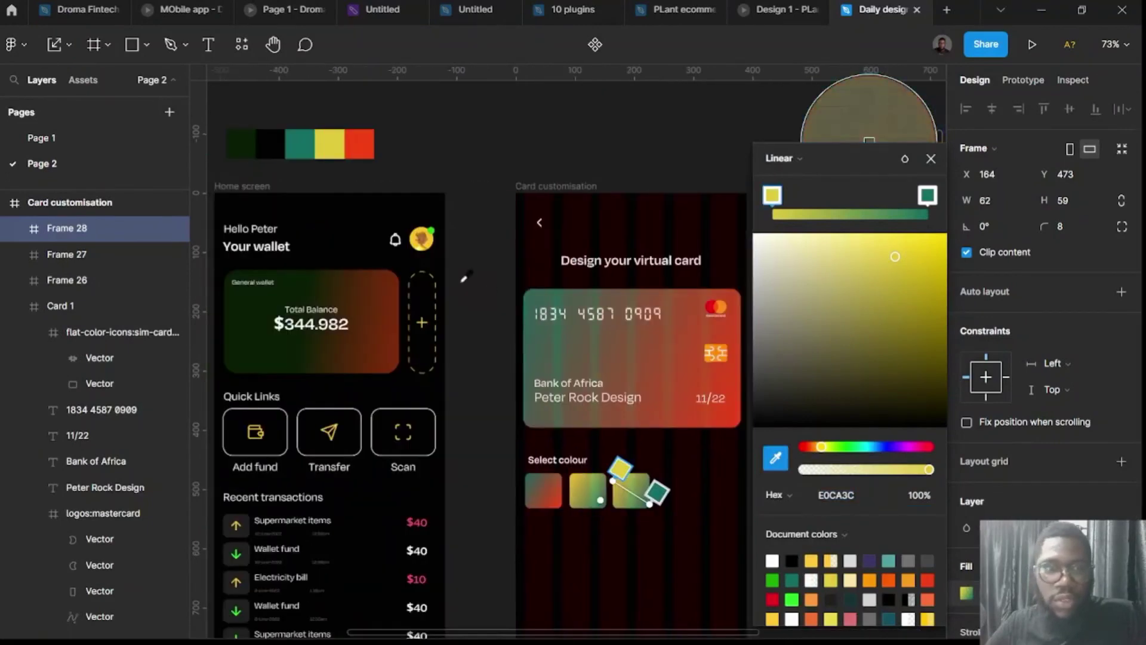
key(Escape)
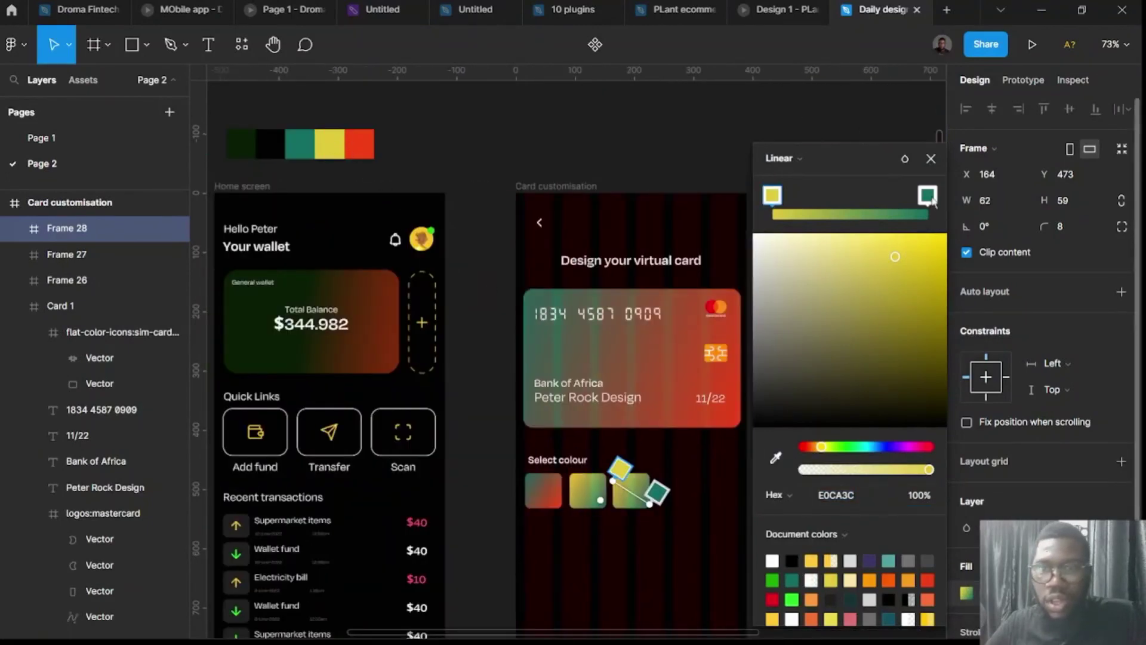
click(927, 195)
click(775, 458)
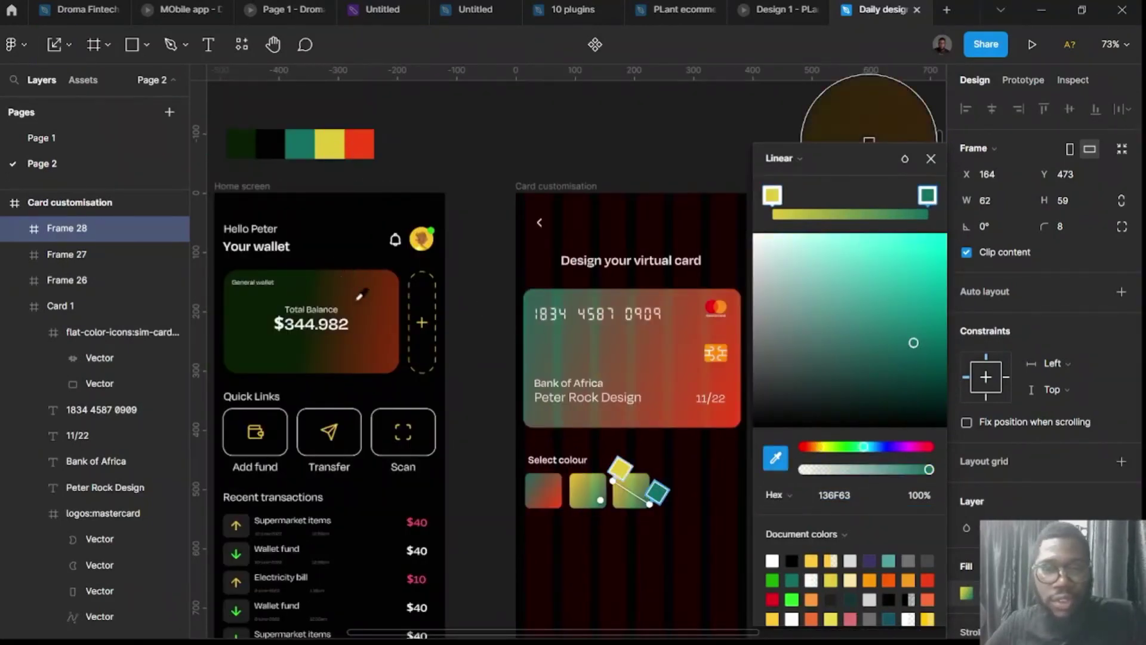
scroll(360, 295, right, 5)
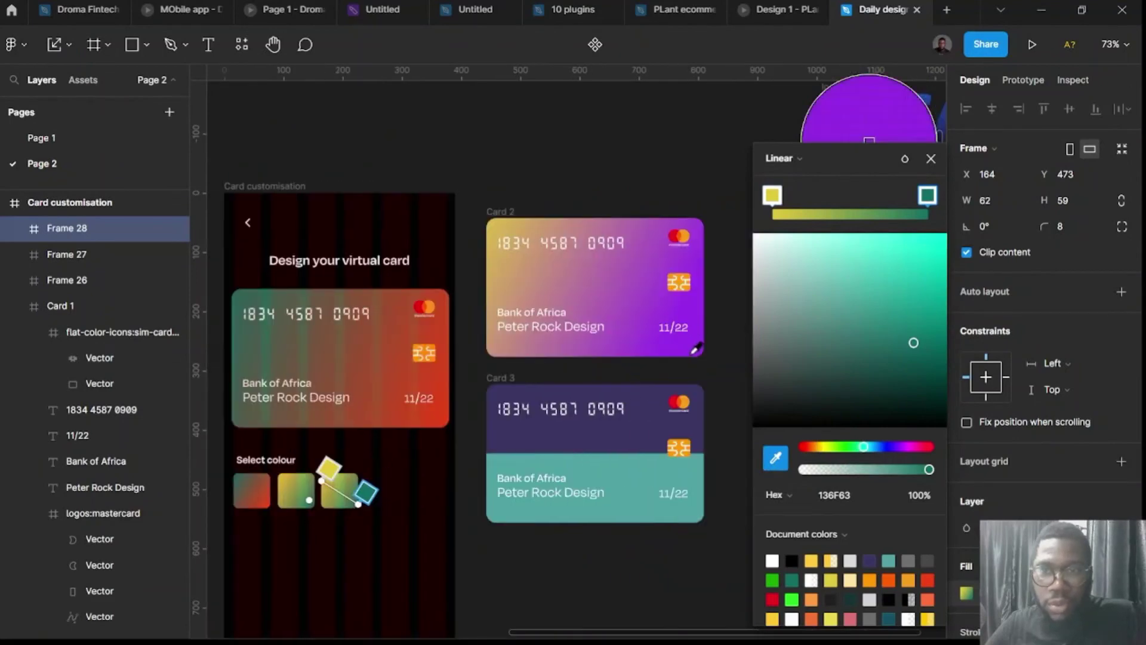
click(700, 350)
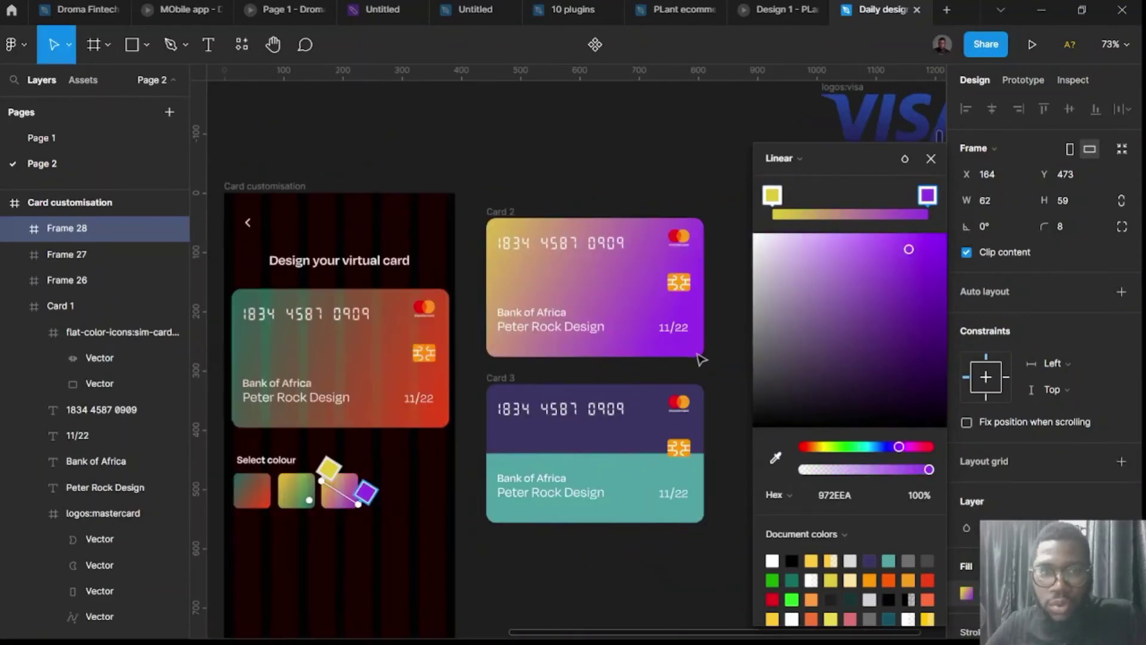
click(489, 582)
scroll(495, 580, left, 3)
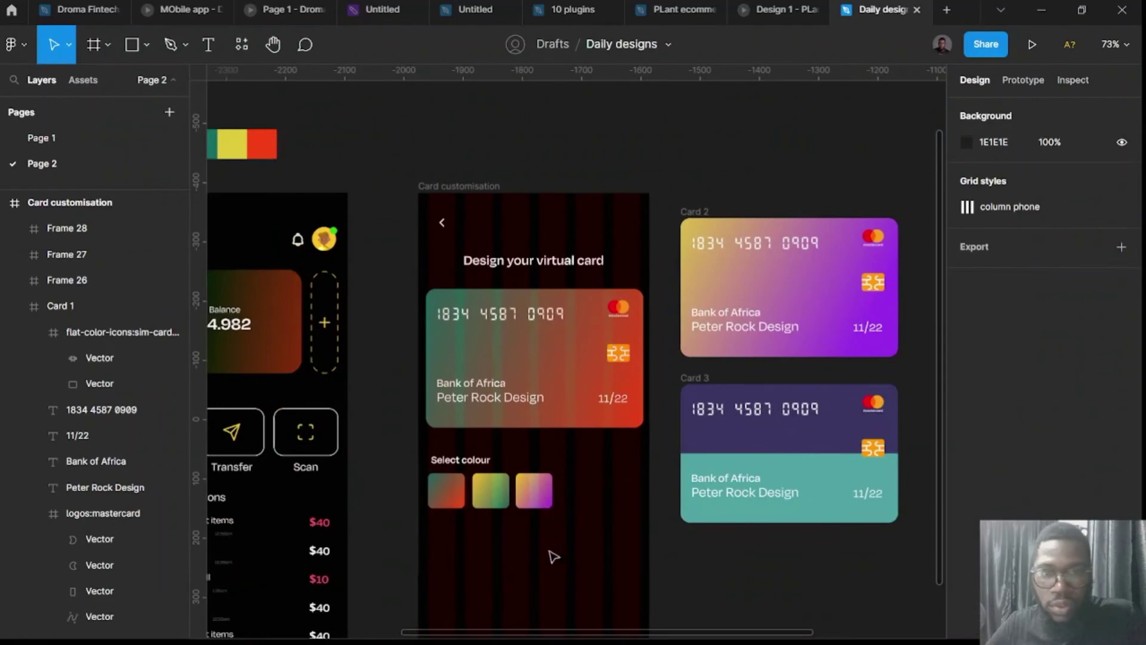
Duplicate the yellow-to-purple swatch to its right and select Card 3's teal band.
drag(533, 491, 588, 501)
scroll(583, 502, up, 5)
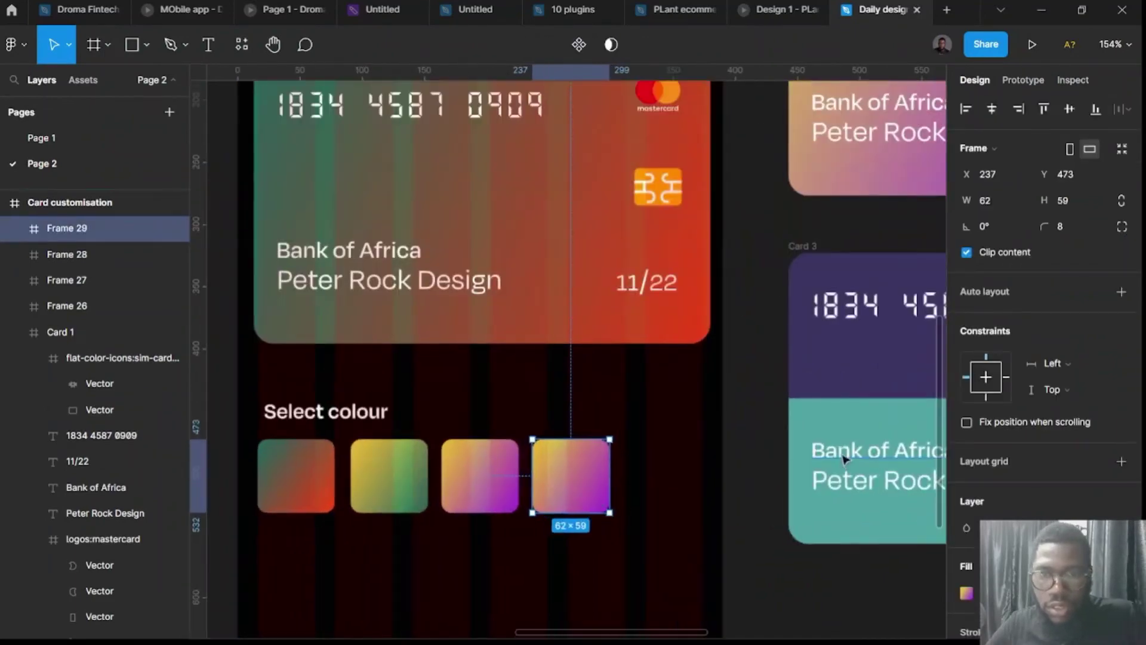
click(815, 423)
Copy Card 3's teal band, shrink it and nest it along the fourth swatch's bottom edge.
drag(816, 423, 762, 592)
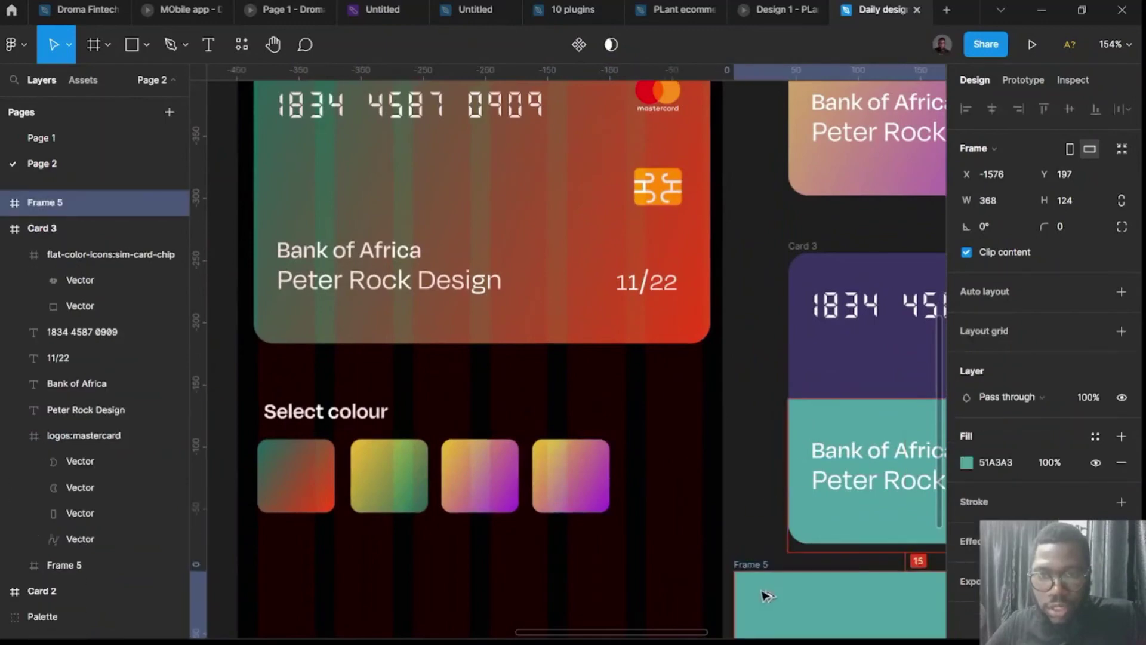
scroll(745, 575, down, 4)
scroll(719, 511, right, 3)
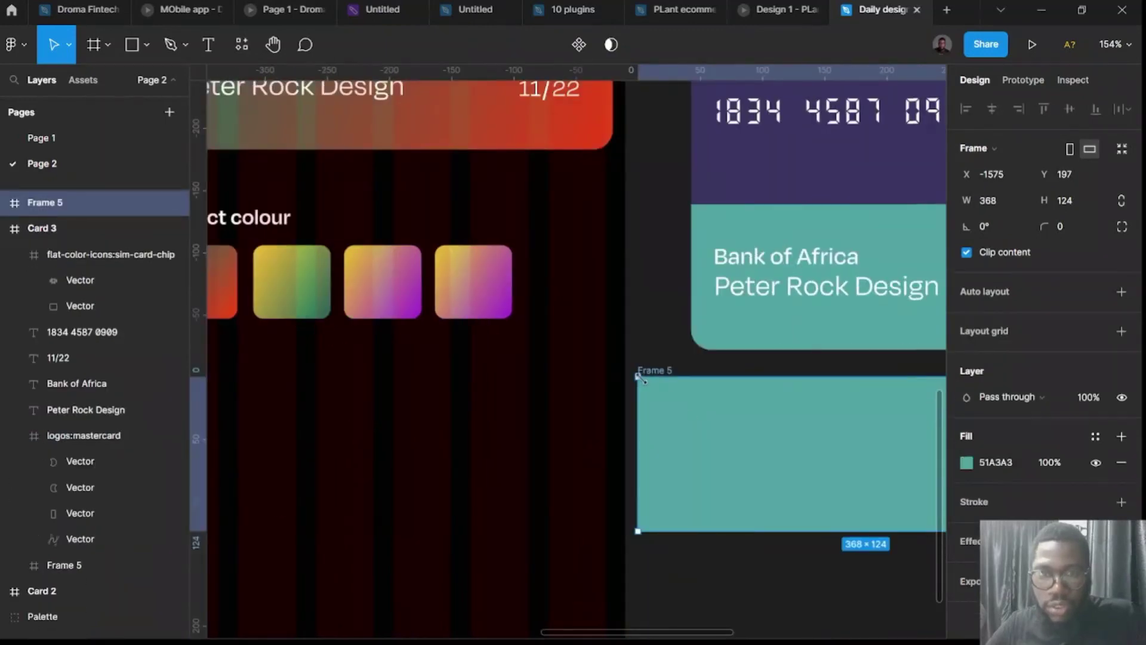
drag(638, 377, 454, 274)
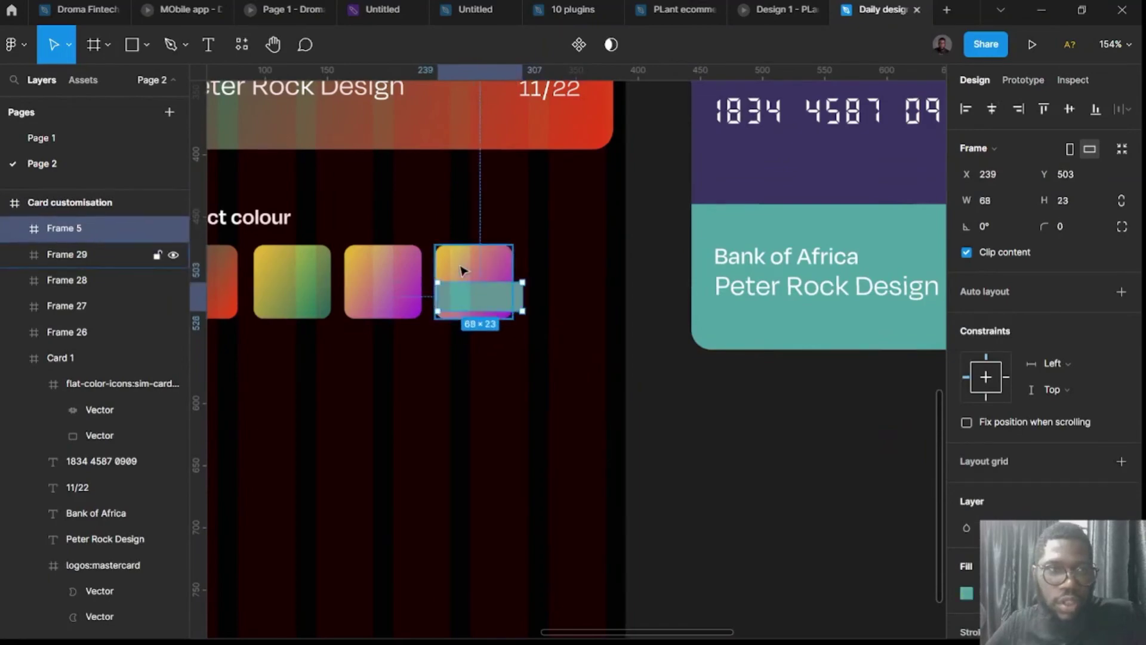
click(461, 270)
click(465, 289)
click(465, 273)
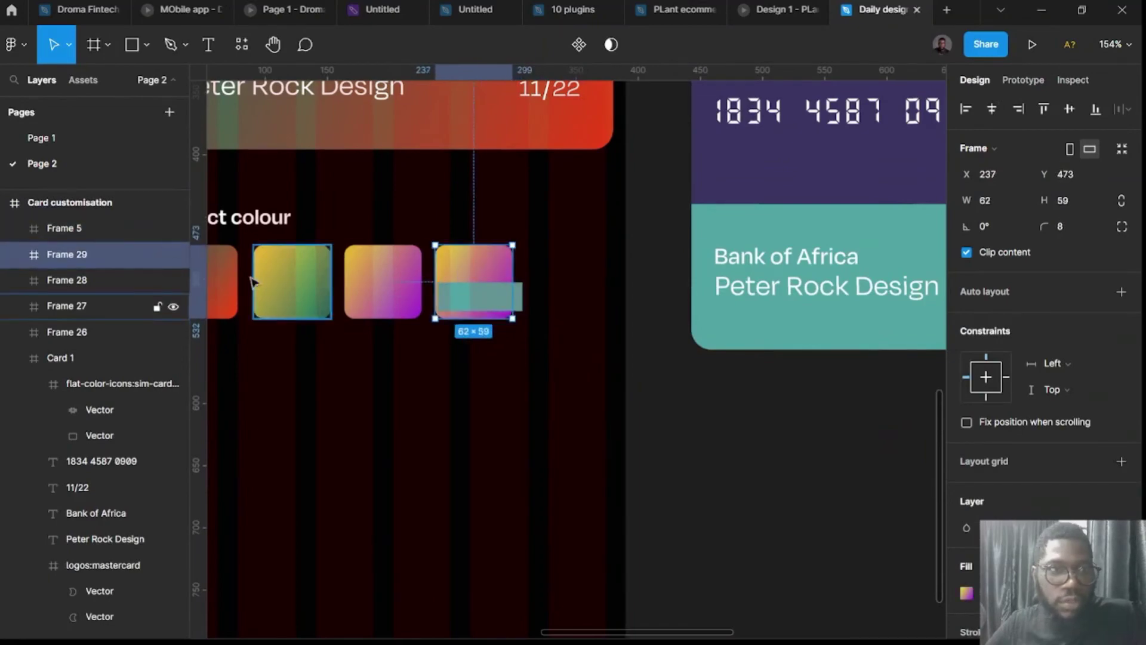
drag(122, 230, 113, 255)
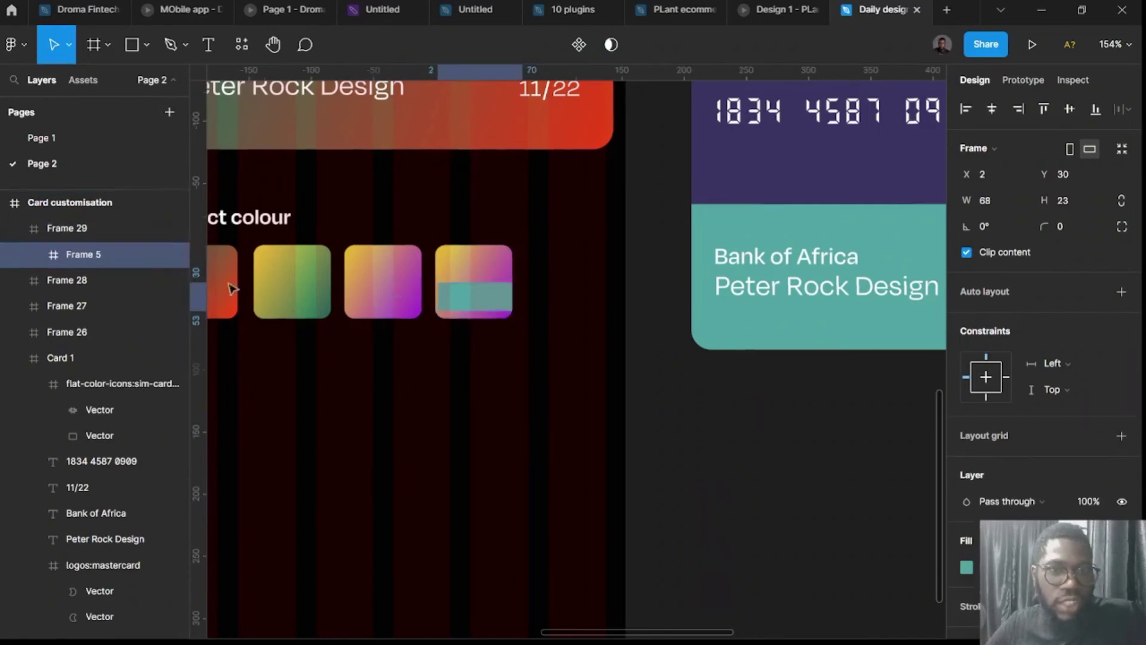
mouse_move(469, 299)
mouse_down()
mouse_move(463, 317)
mouse_move(517, 300)
mouse_move(471, 280)
mouse_up()
key(Escape)
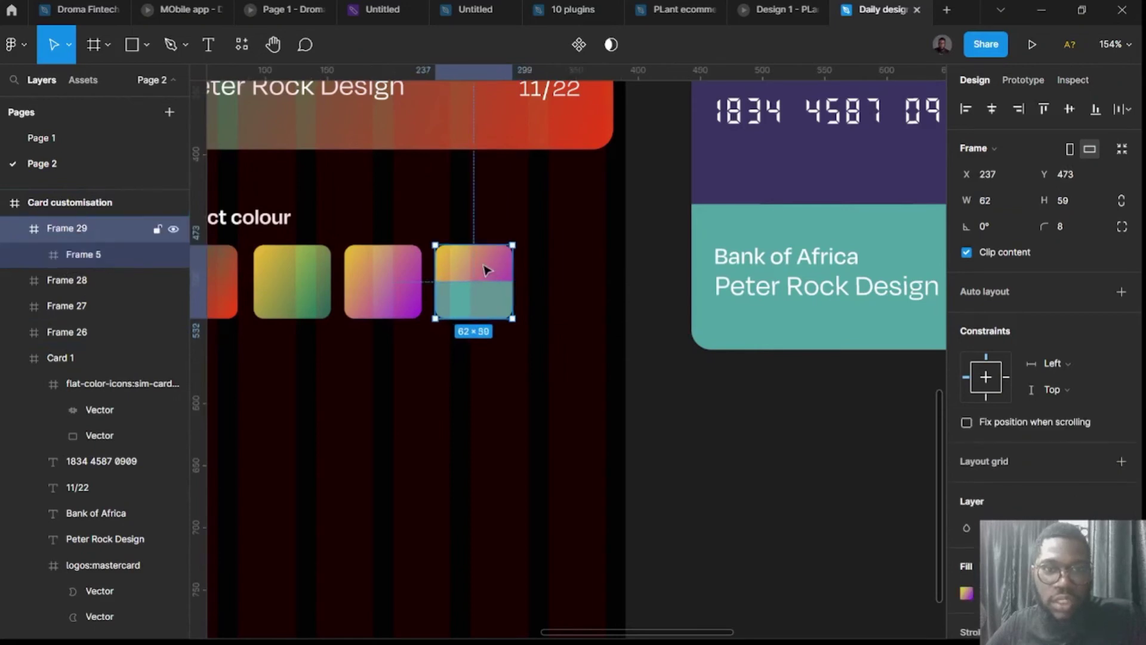
Set the fourth swatch's fill to solid dark purple 3B3561 sampled from Card 3.
click(966, 593)
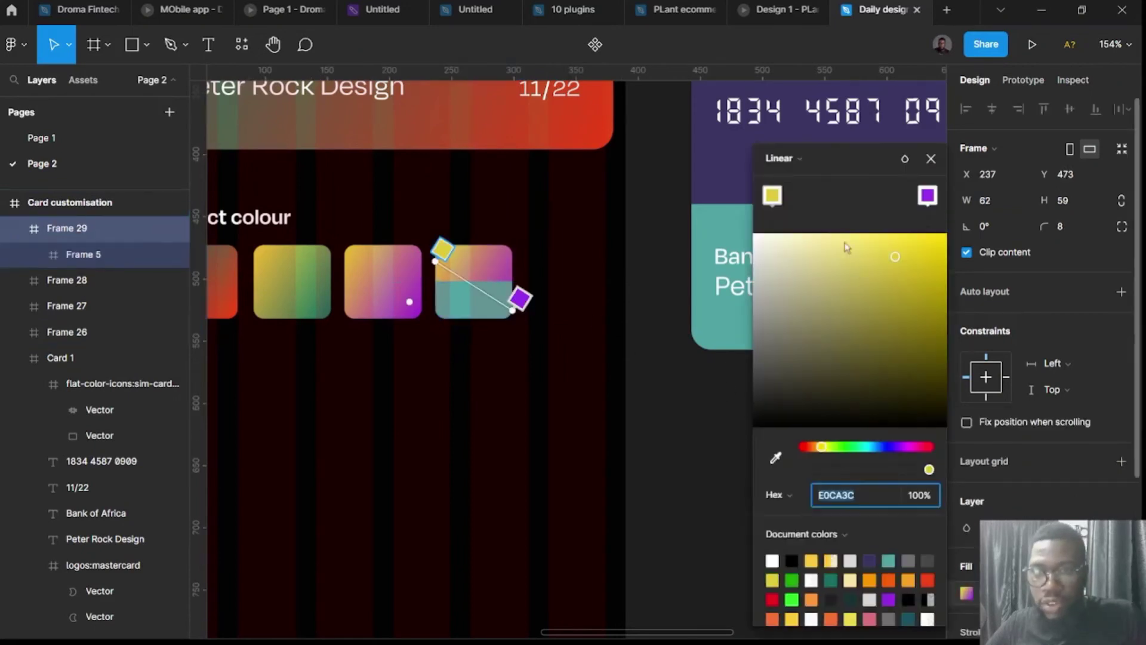
click(796, 167)
click(787, 136)
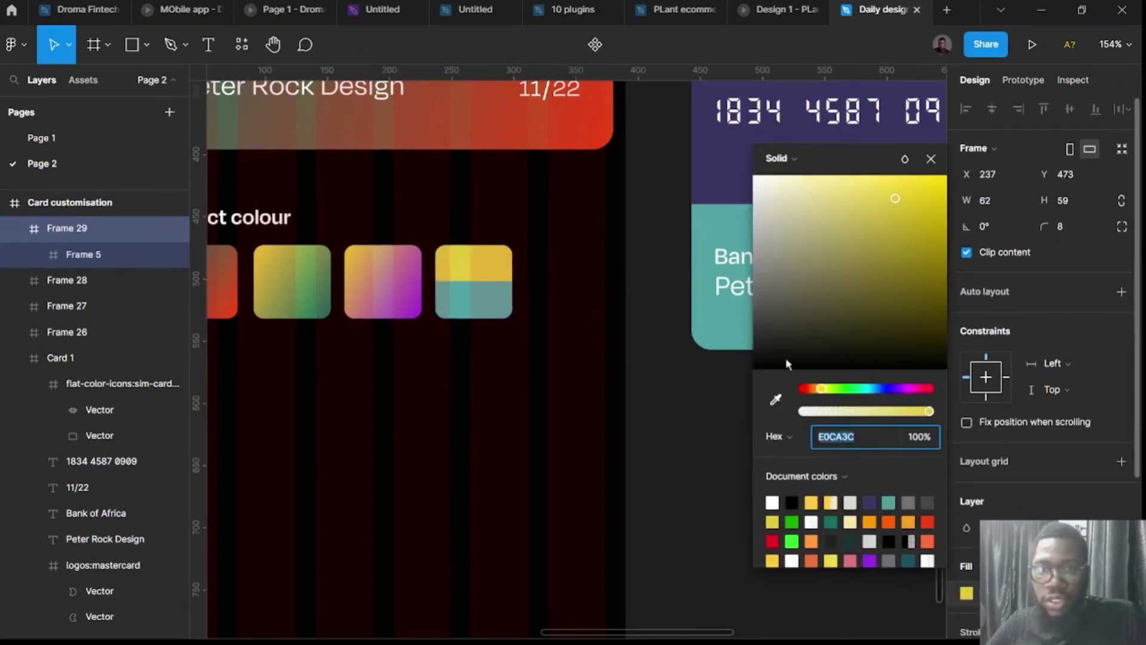
click(831, 521)
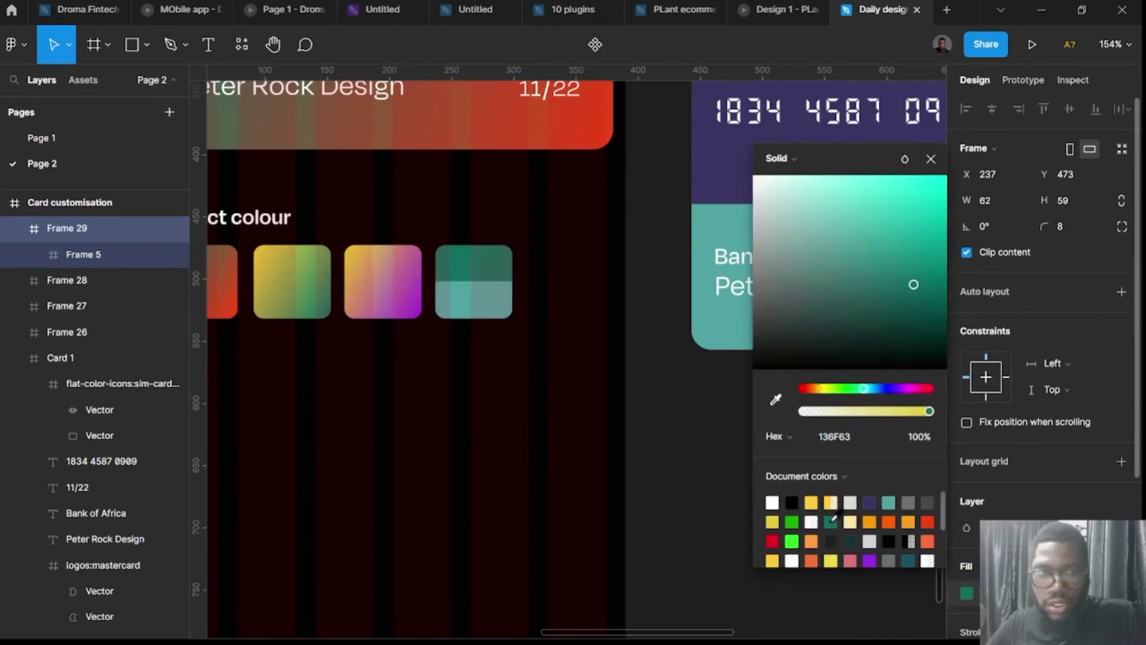
click(776, 400)
click(713, 158)
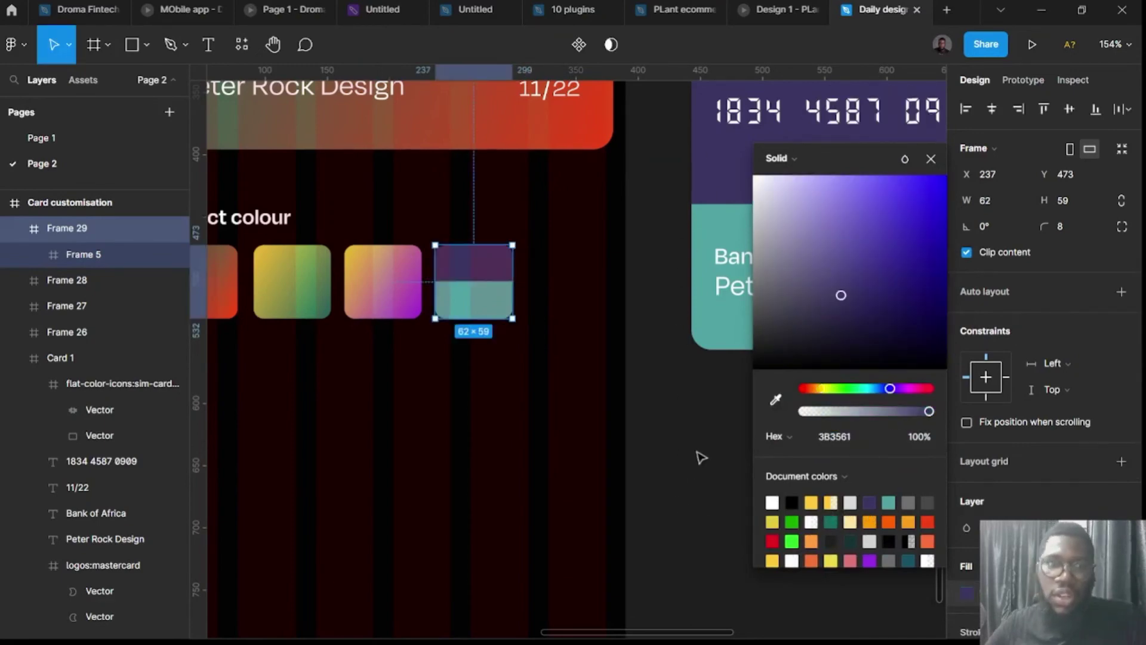
scroll(692, 454, down, 5)
click(681, 450)
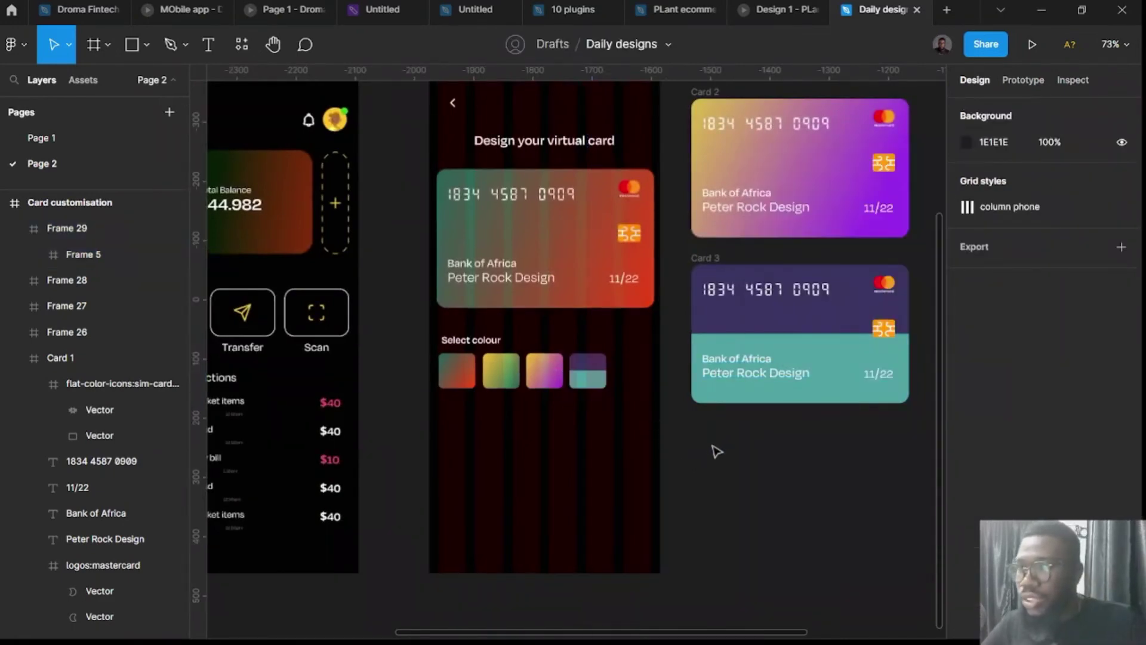
scroll(485, 376, up, 2)
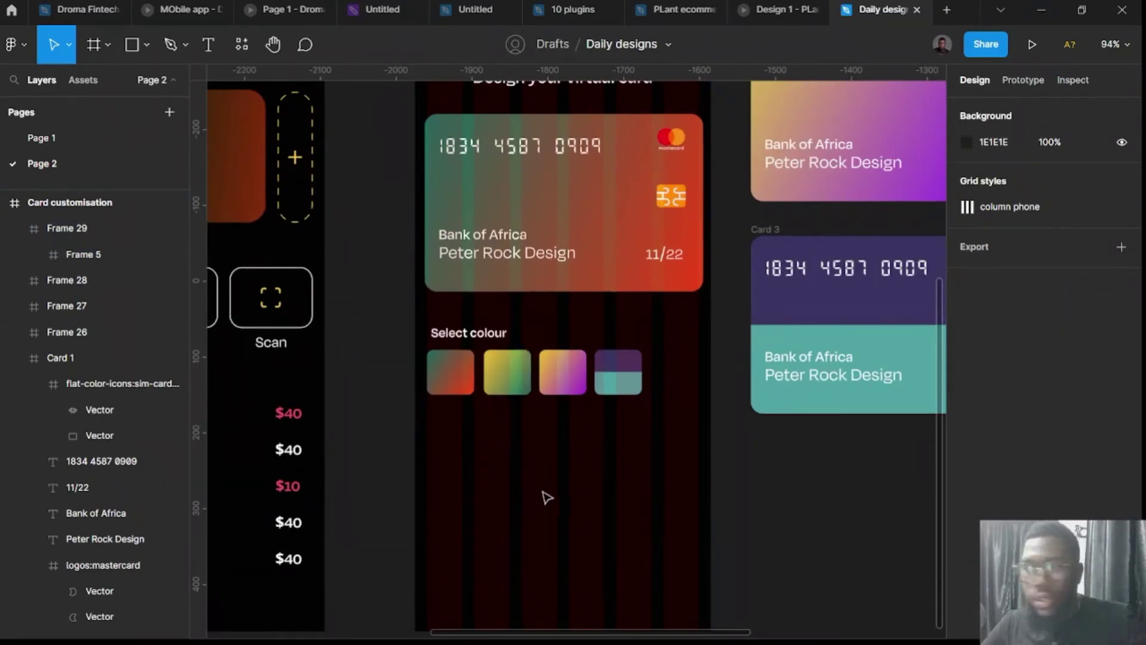
scroll(507, 480, left, 3)
click(568, 339)
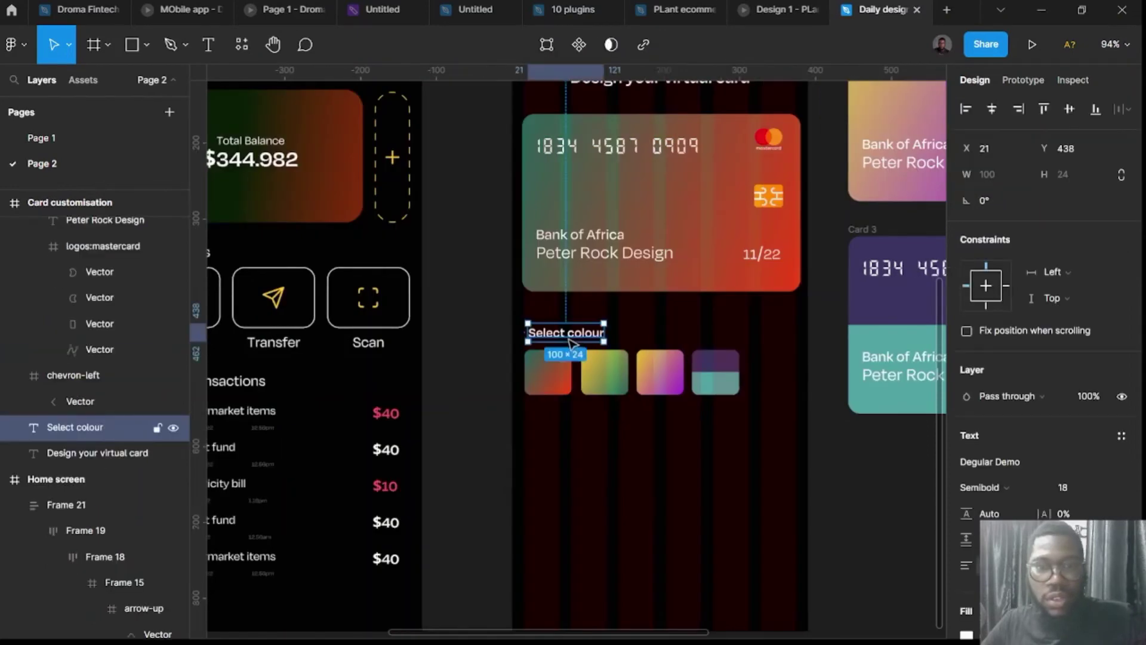
drag(570, 351, 573, 512)
scroll(573, 513, right, 3)
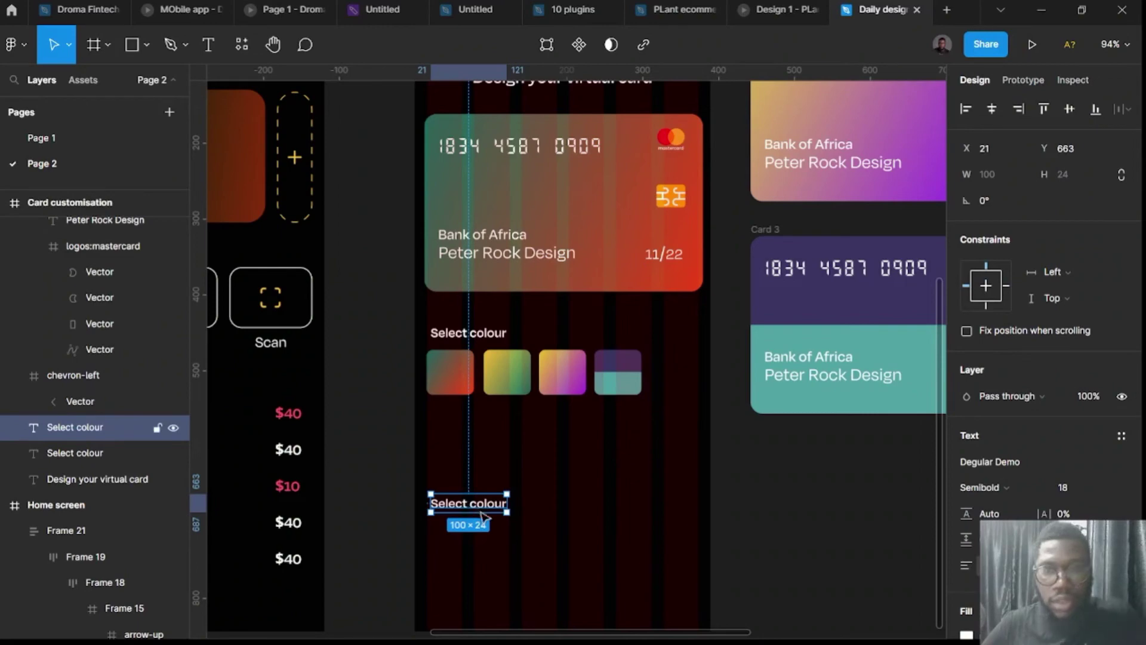
key(Delete)
ctrl+scroll(513, 543, down, 5)
scroll(447, 552, left, 5)
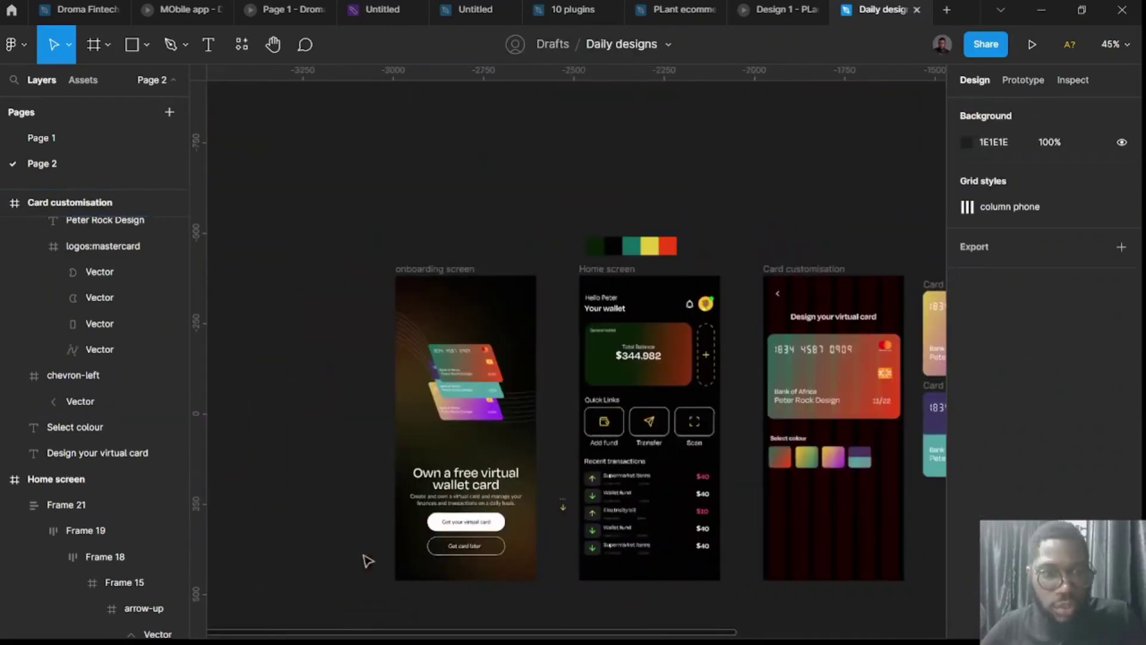
Copy the Get your virtual card button to the card screen's bottom with horizontal padding 80.
double_click(494, 528)
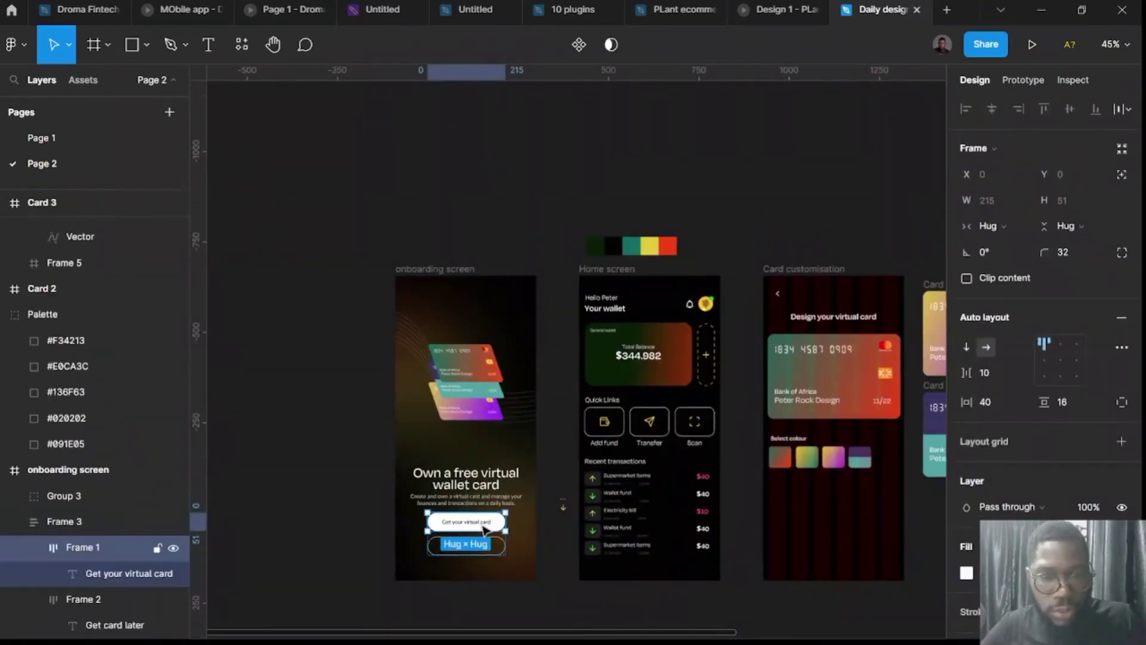
alt+drag(485, 527, 844, 550)
scroll(843, 565, right, 2)
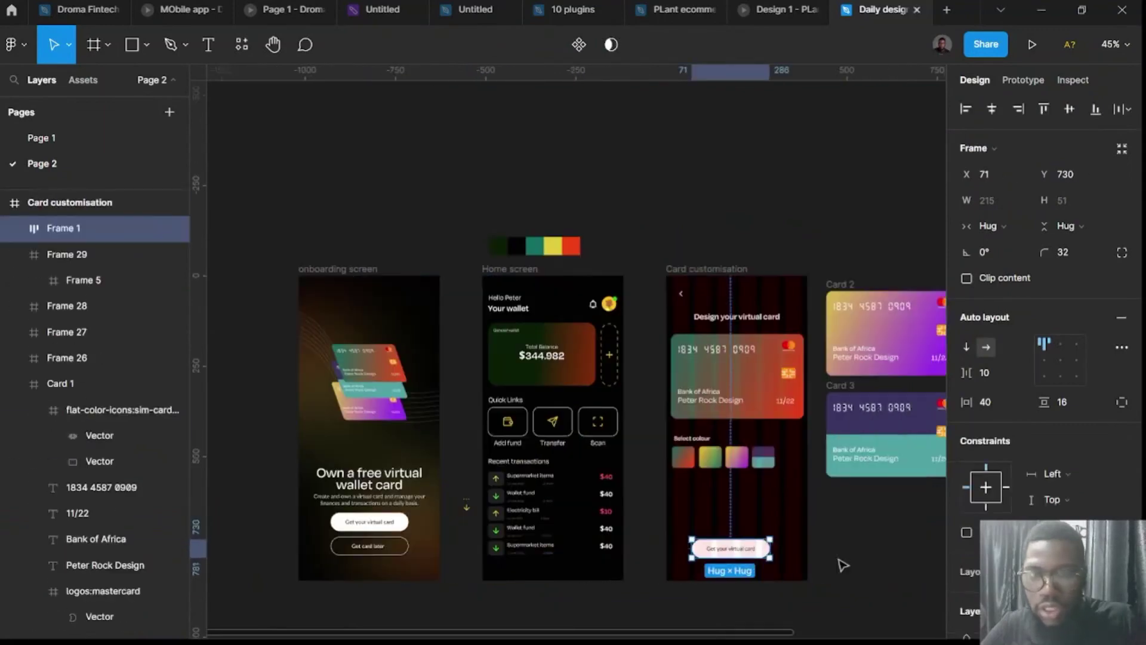
scroll(843, 565, right, 2)
scroll(824, 558, up, 5)
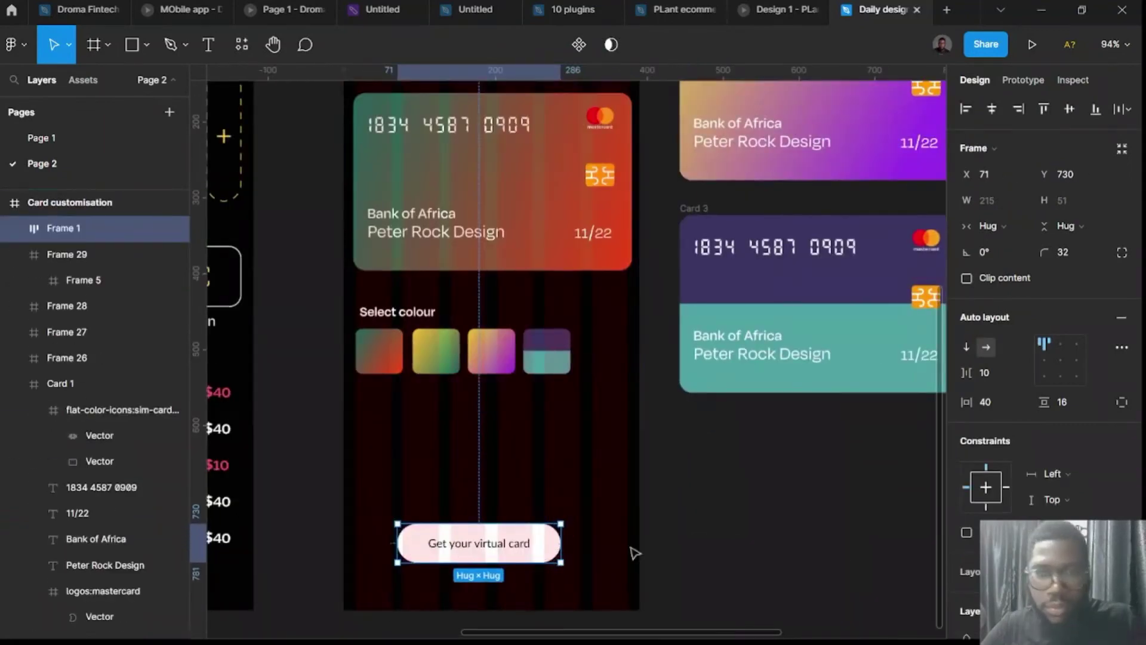
click(994, 404)
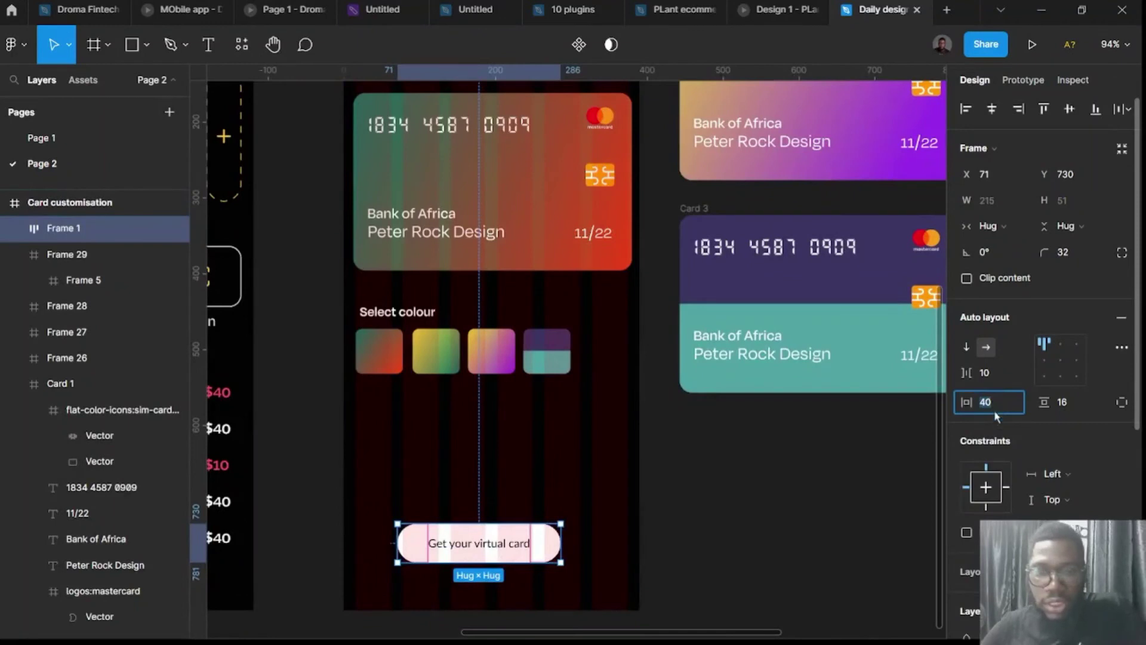
text(80)
key(Return)
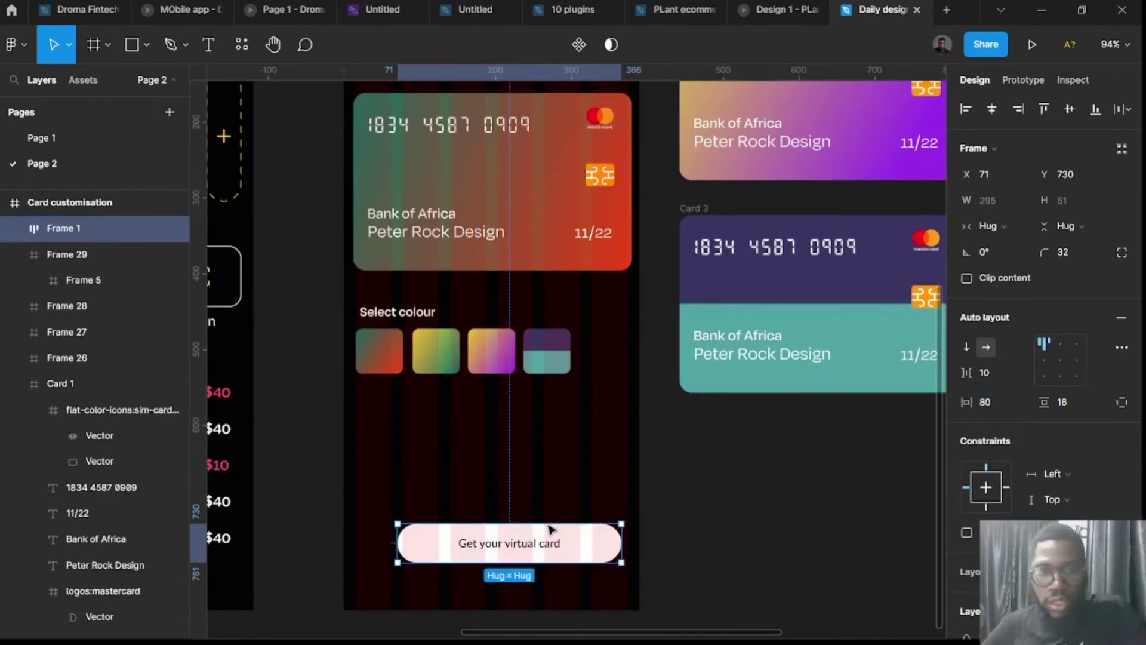
Move the button lower and change its label to 'Continue'.
drag(540, 547, 507, 581)
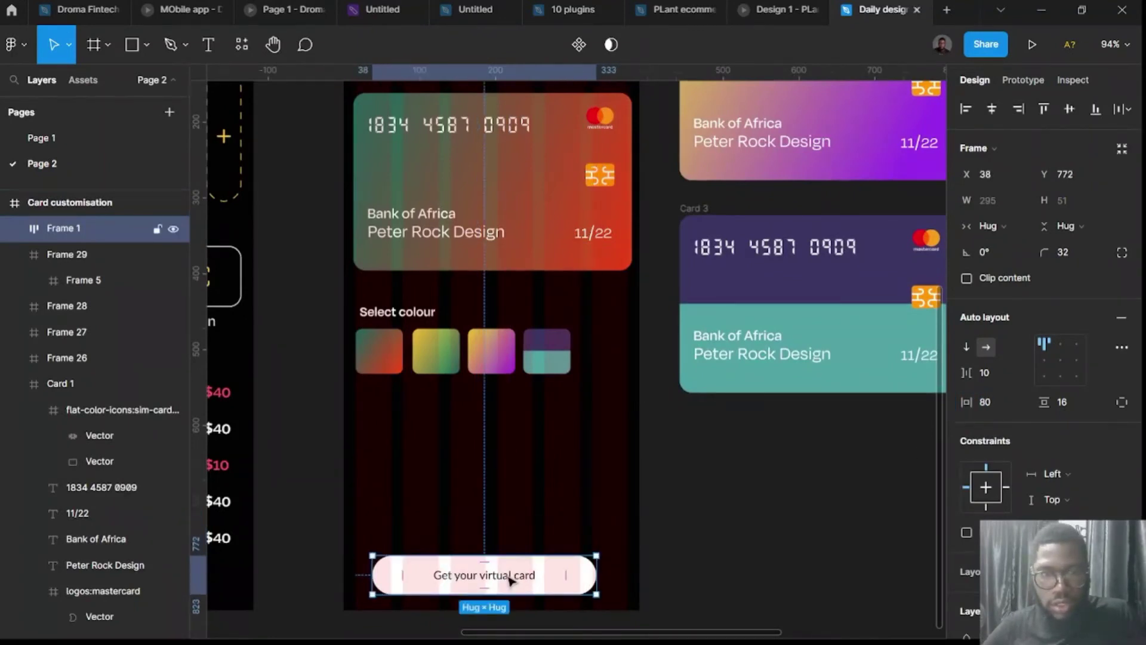
double_click(506, 574)
text(Cont)
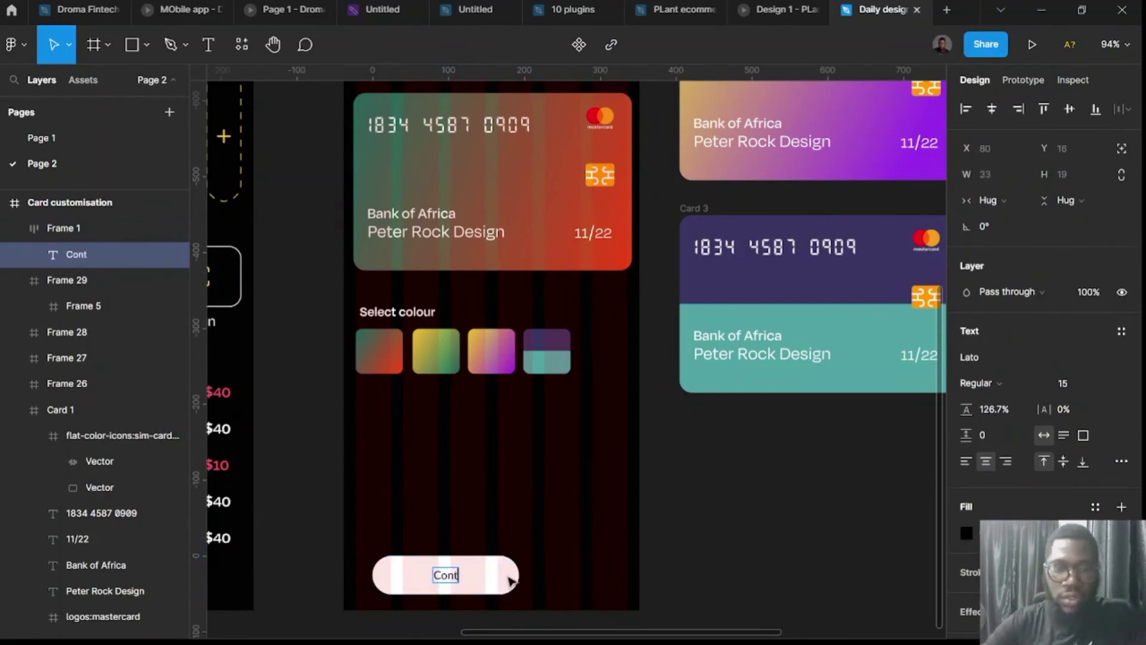
text(inue)
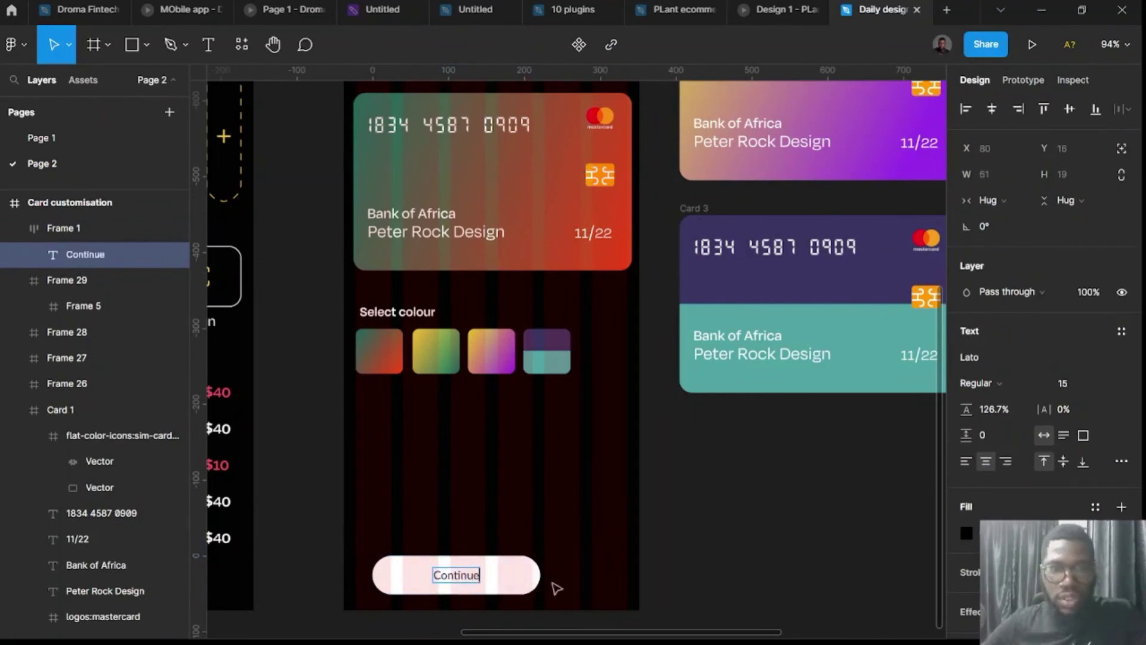
key(Escape)
Centre the Continue label and stretch the button to 336 wide, margin to margin.
click(559, 586)
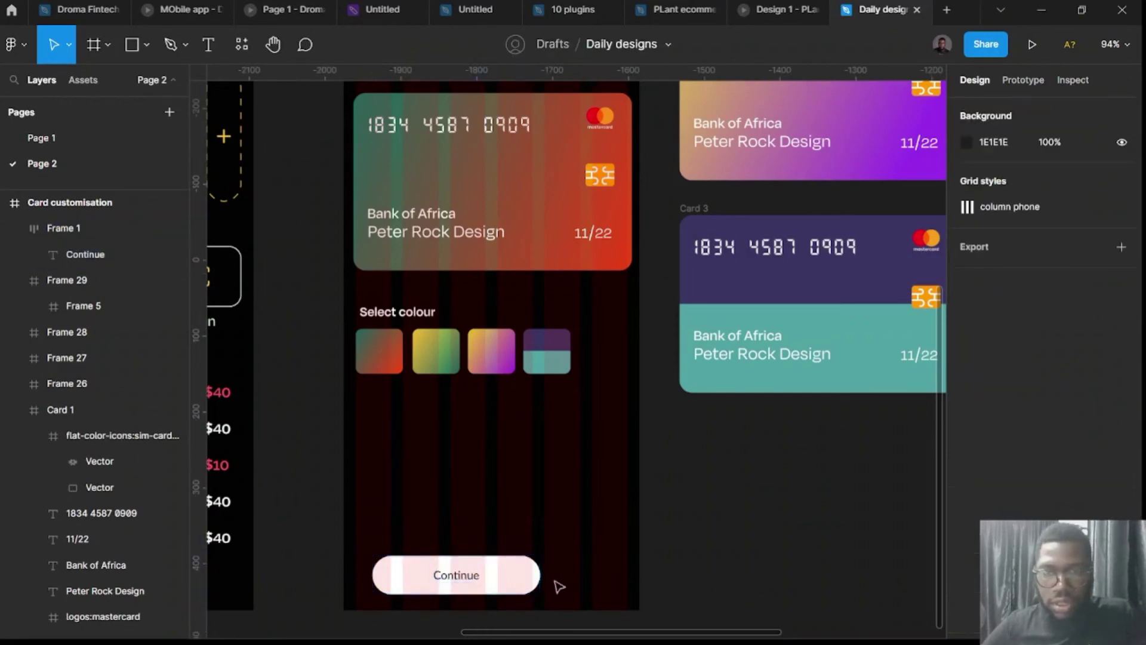
click(492, 586)
drag(545, 579, 600, 575)
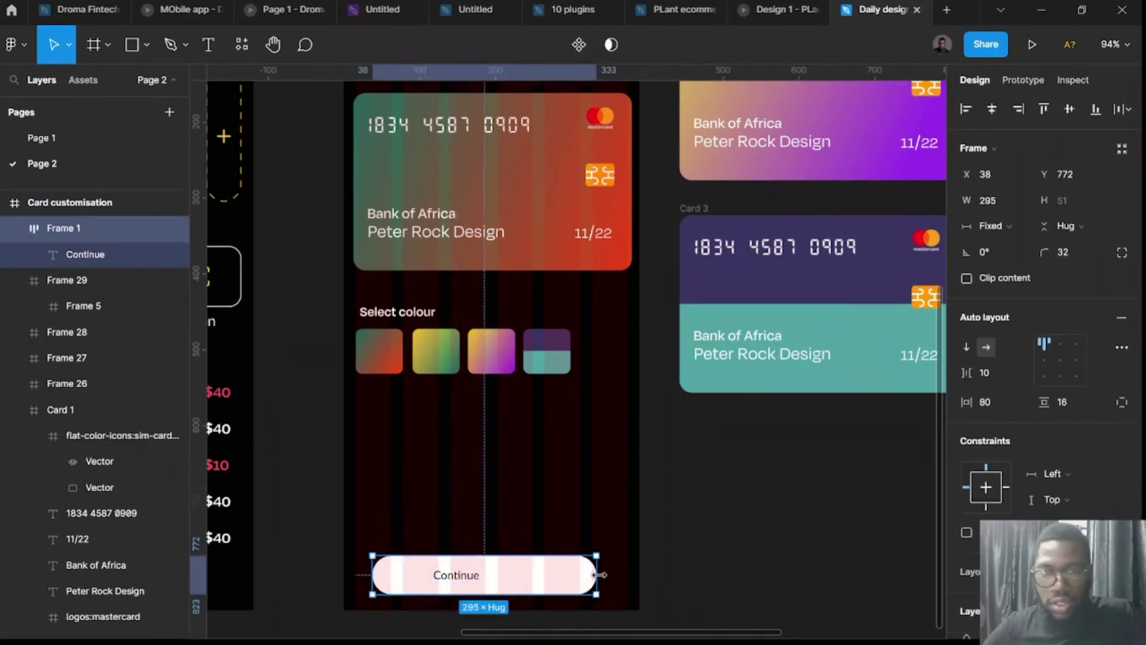
key(ctrl+z)
click(1060, 360)
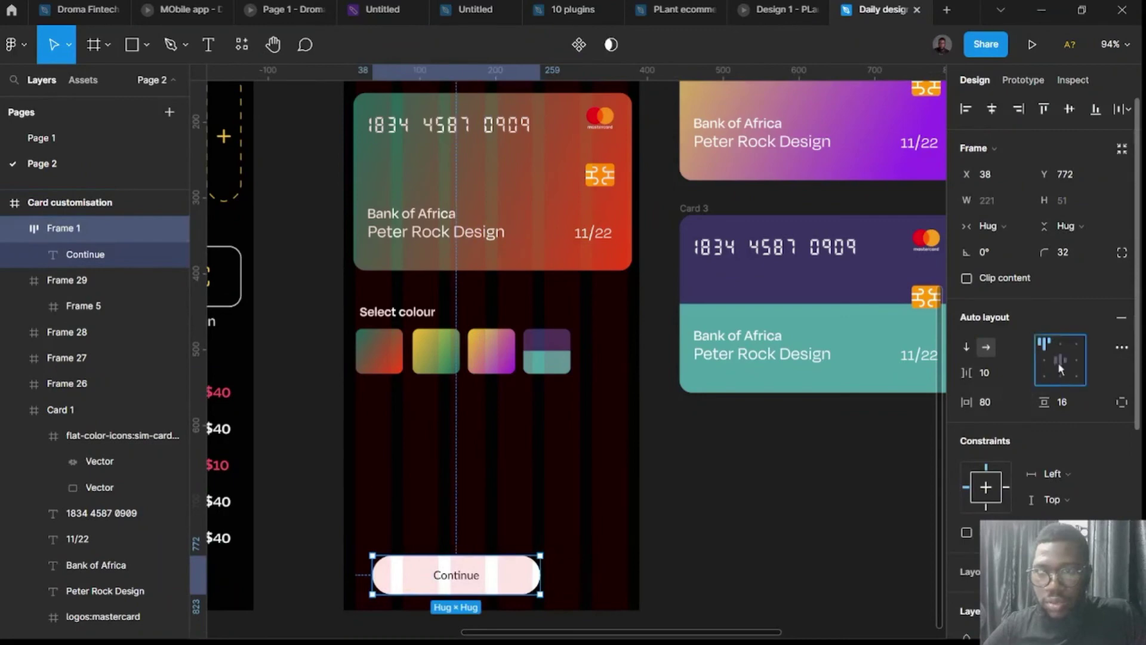
drag(542, 573, 628, 573)
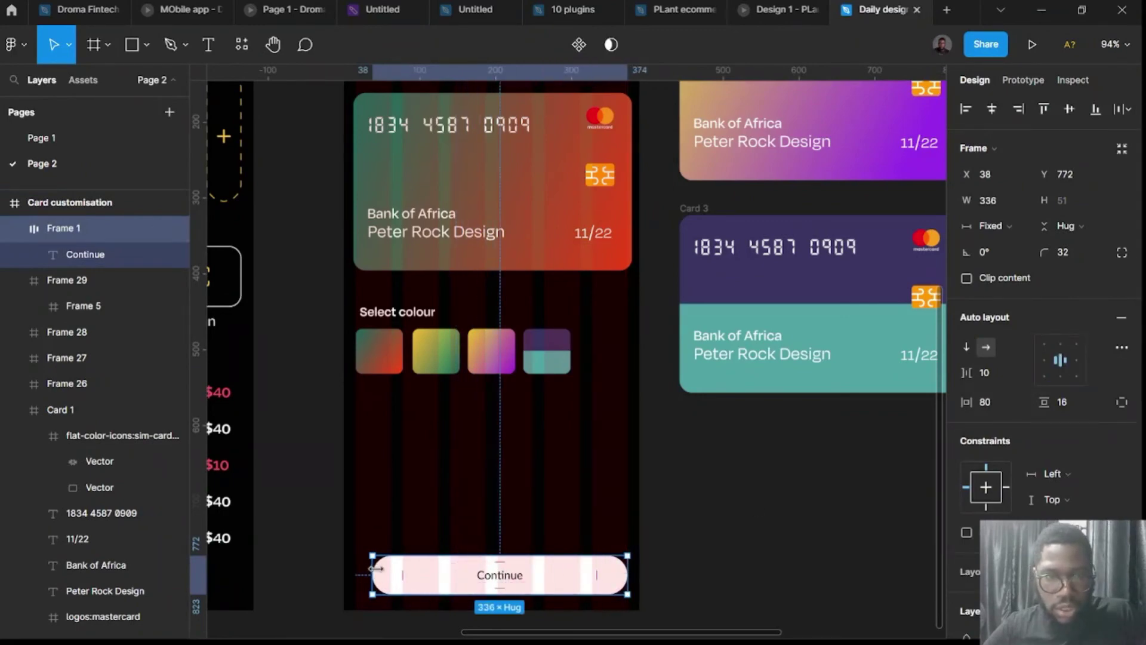
drag(376, 568, 351, 565)
click(701, 516)
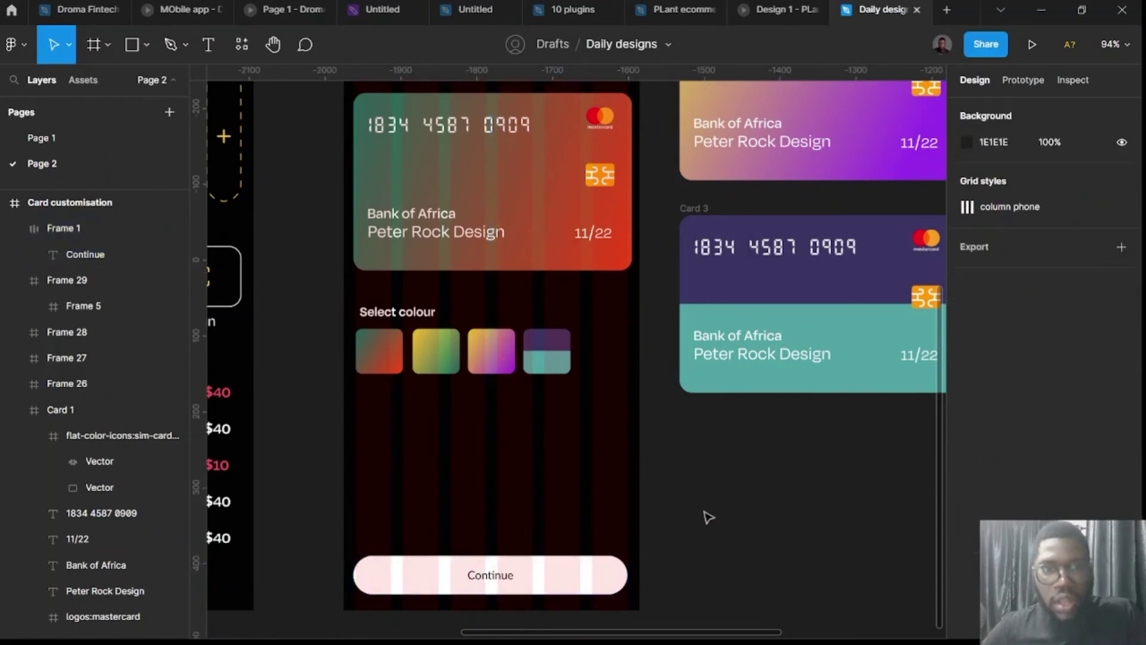
scroll(695, 518, down, 2)
scroll(507, 373, left, 3)
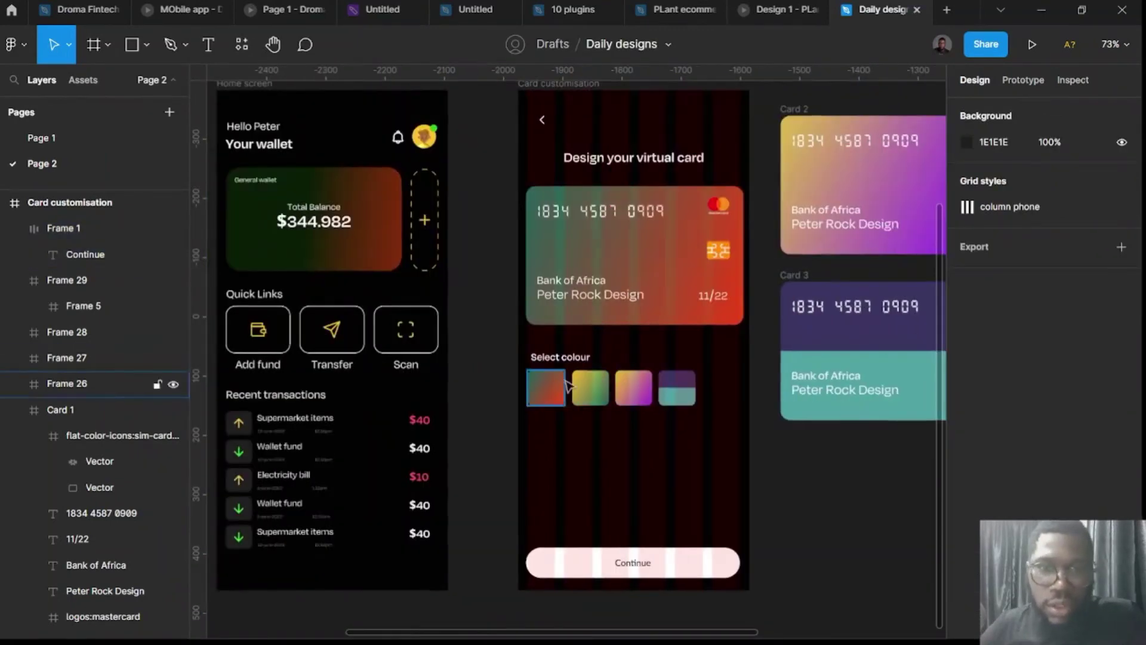
scroll(555, 364, up, 2)
Copy the Select colour heading below the swatches and retype it as 'Important information'.
click(555, 355)
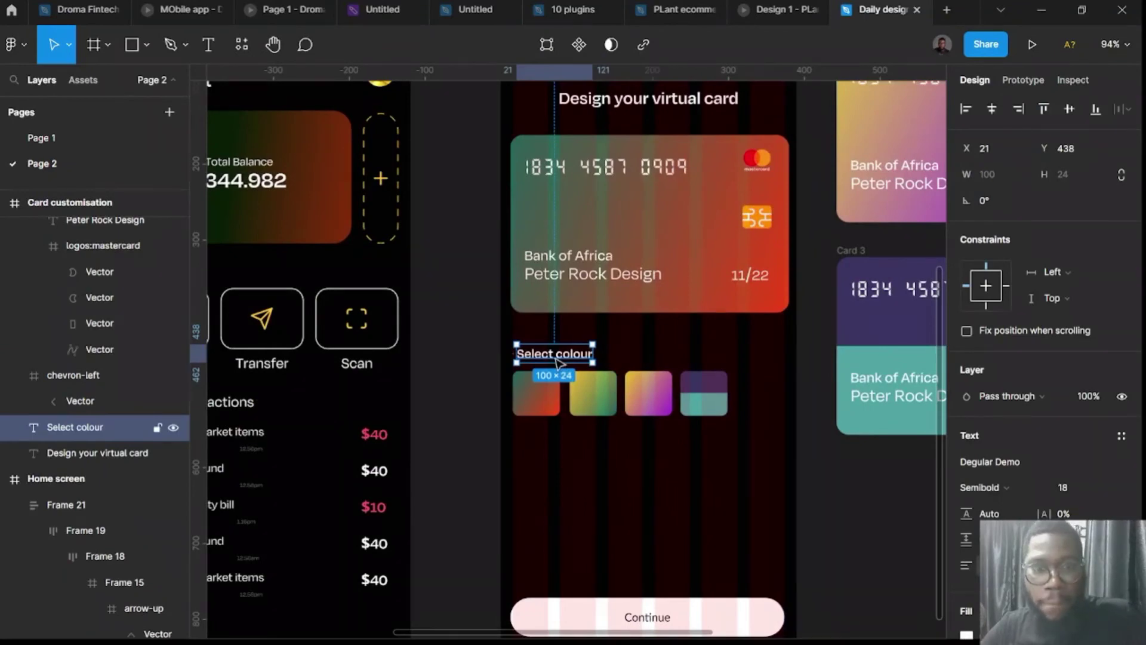
drag(559, 368, 560, 459)
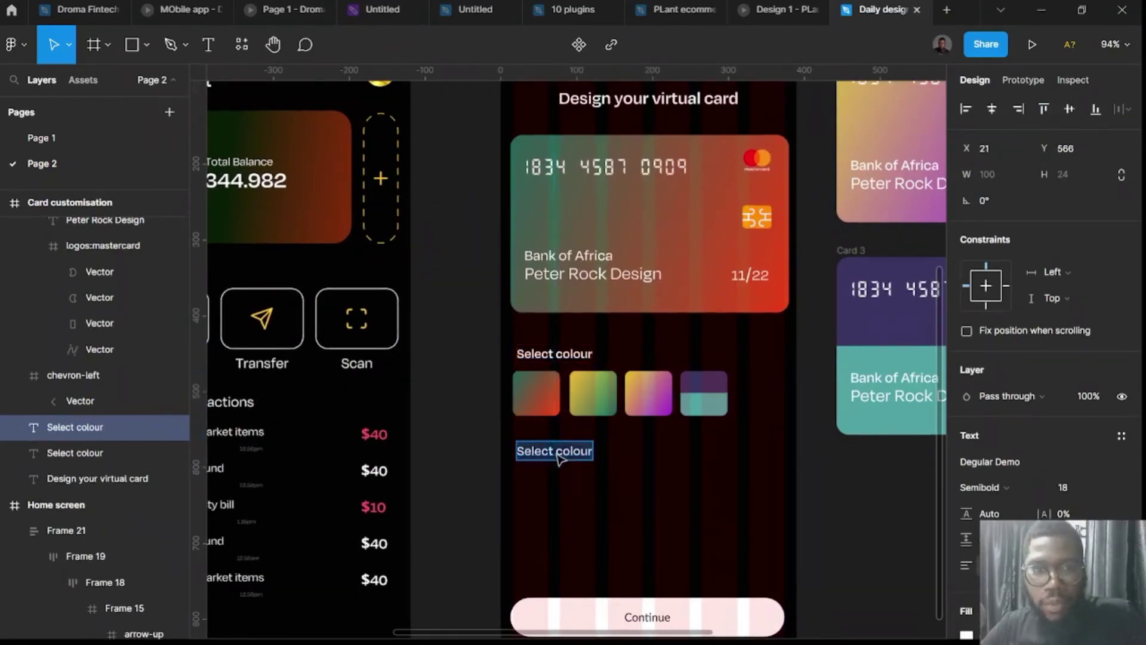
text(In)
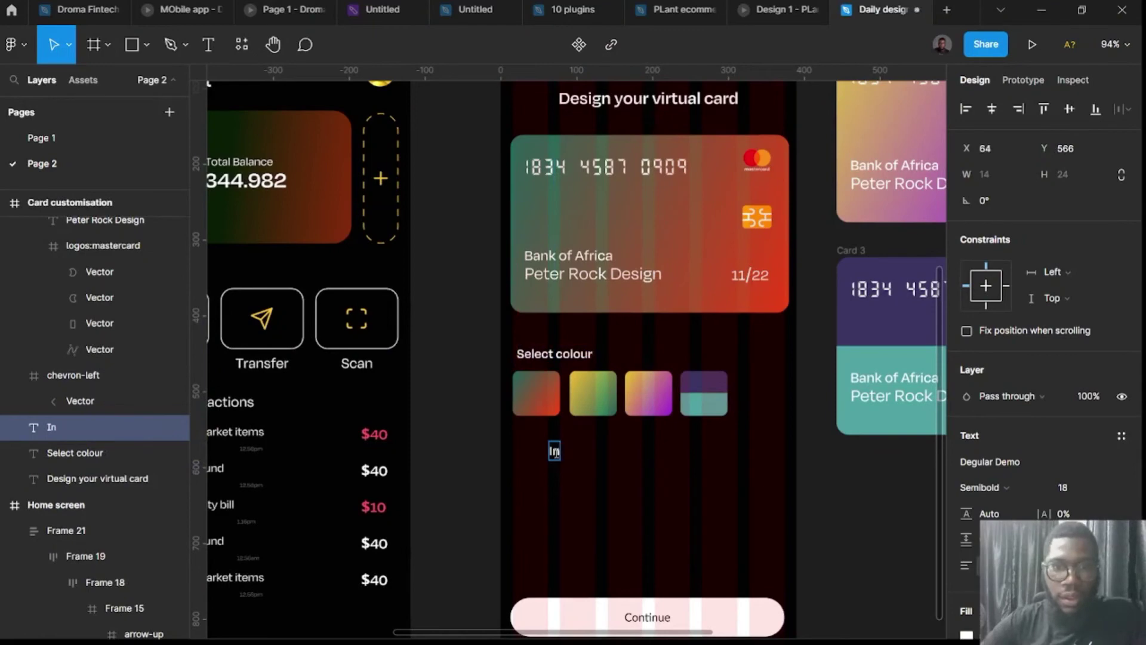
key(BackSpace)
text(mp)
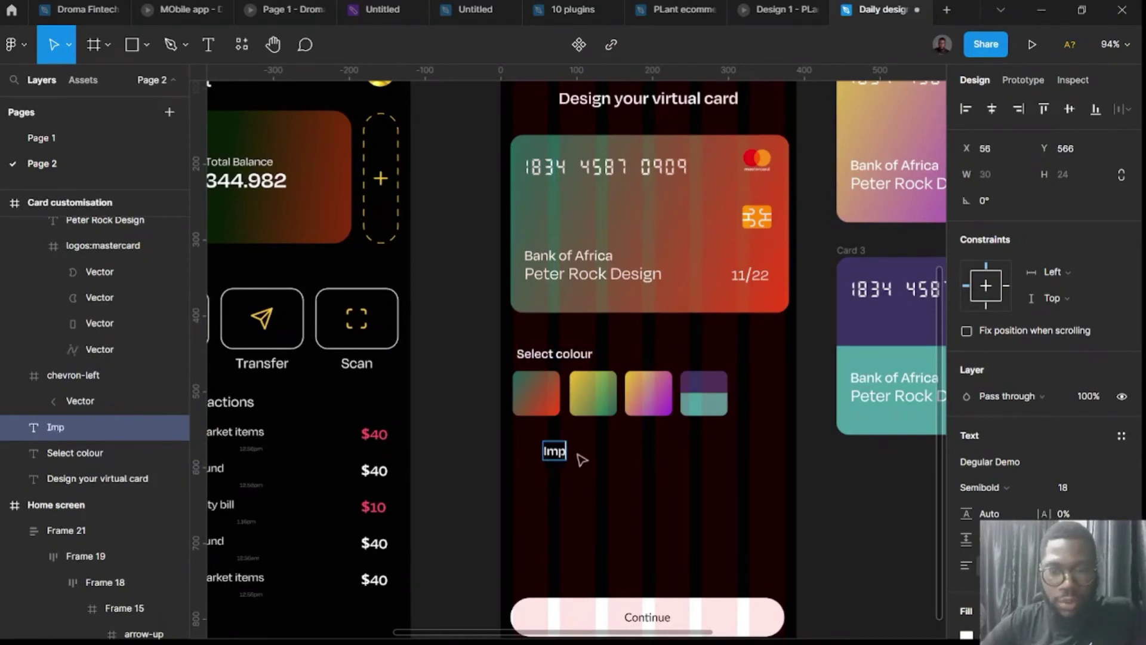
text(ortant infor)
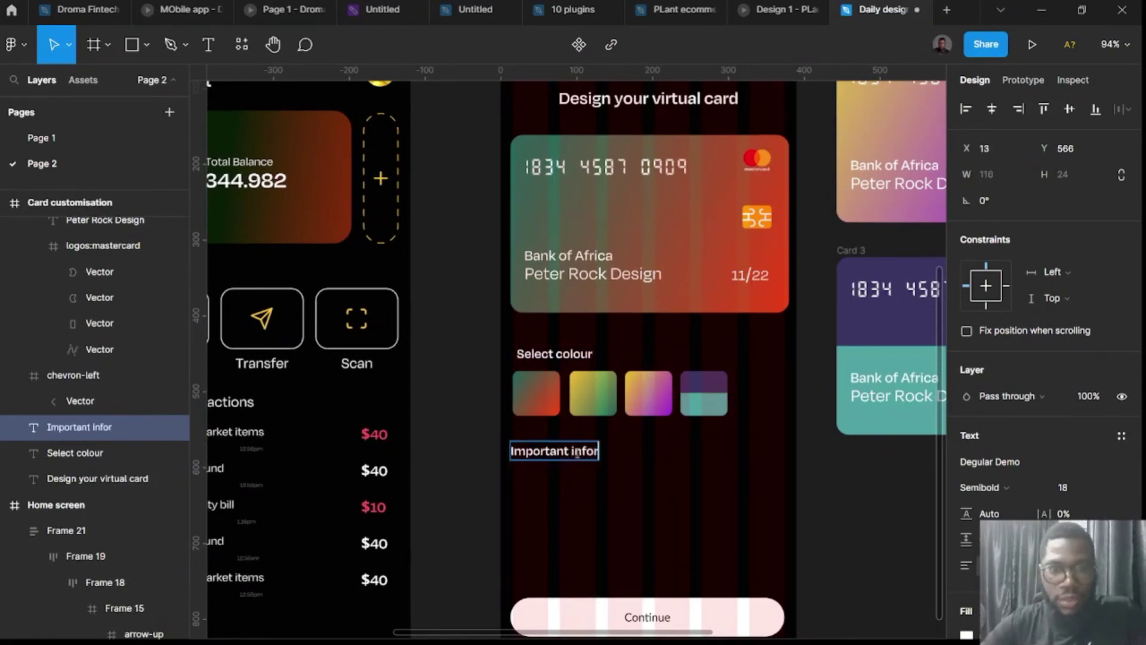
text(mation)
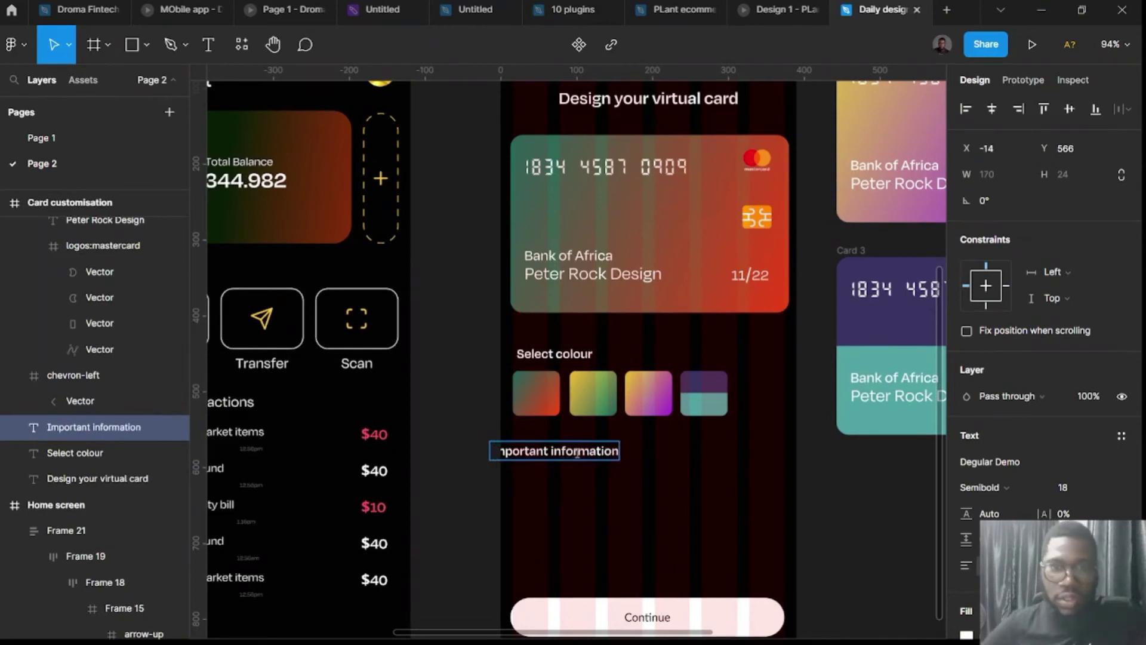
key(Escape)
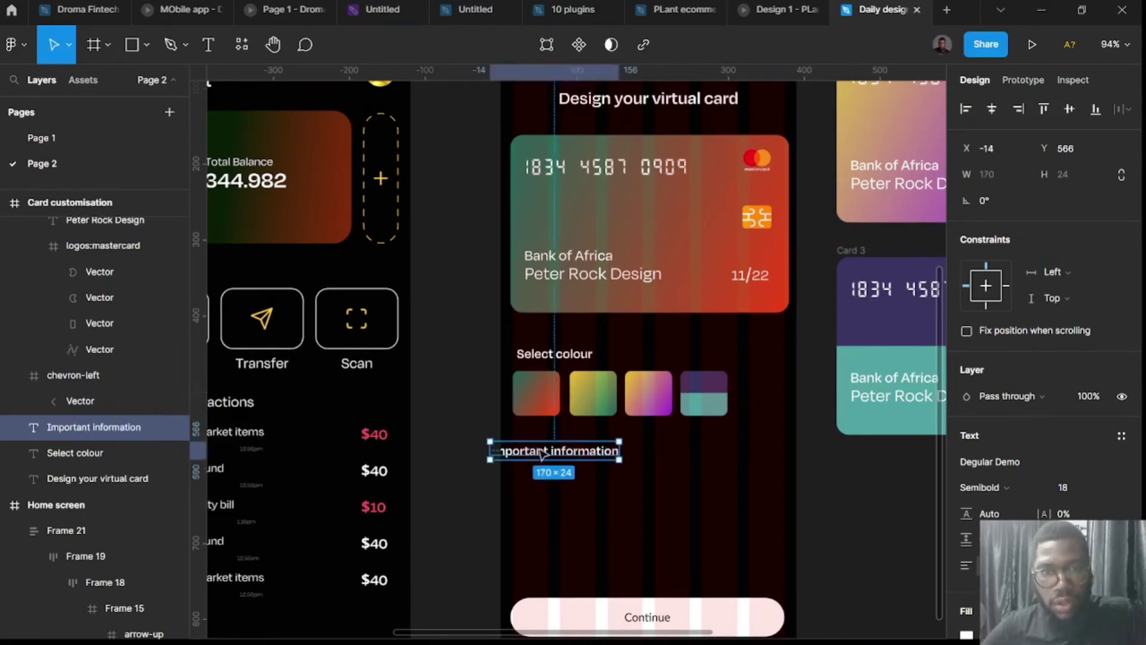
drag(546, 452, 570, 489)
Set the lower copy to Regular 14 and type 'Dont worry, you can always change your card style whenever you wish'.
click(880, 388)
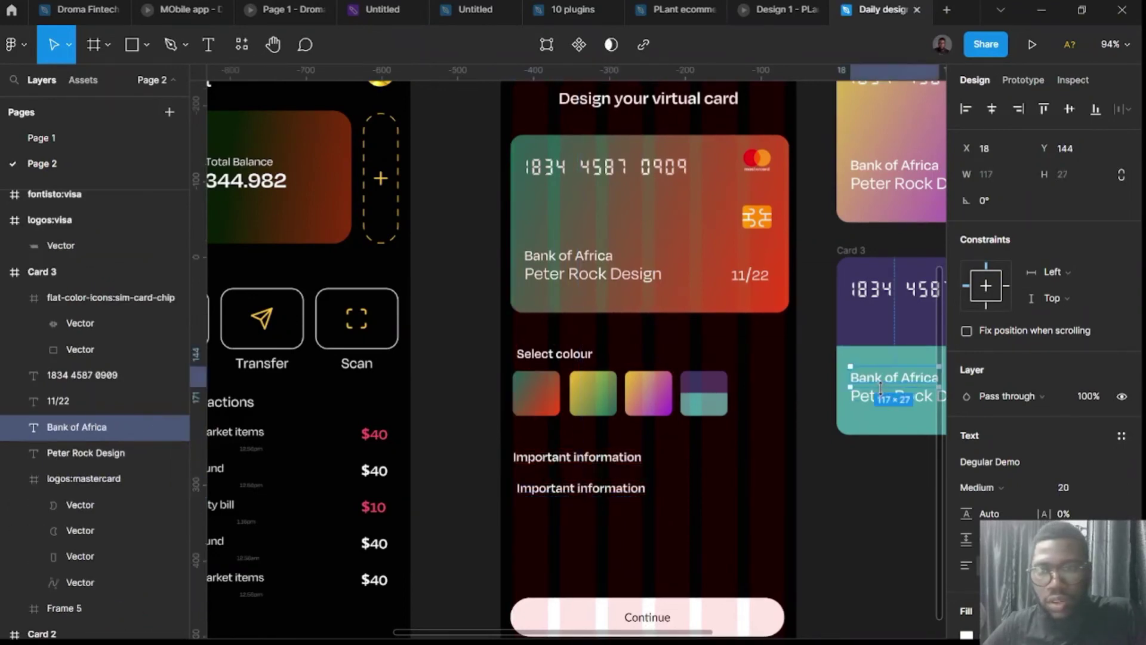
click(577, 493)
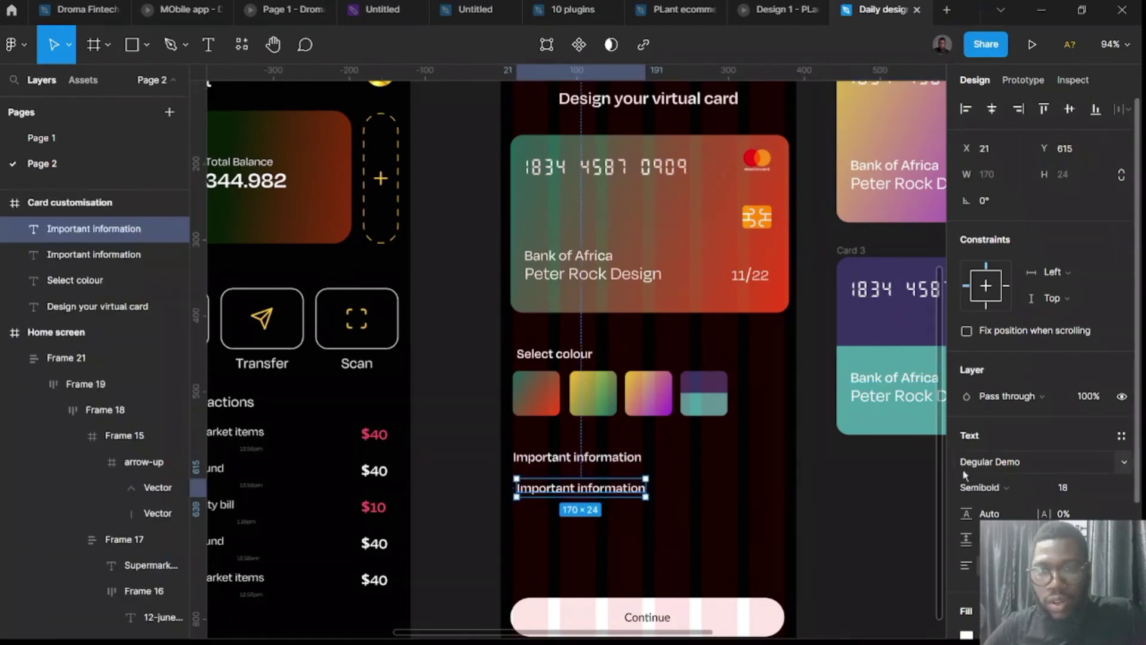
click(989, 491)
click(988, 389)
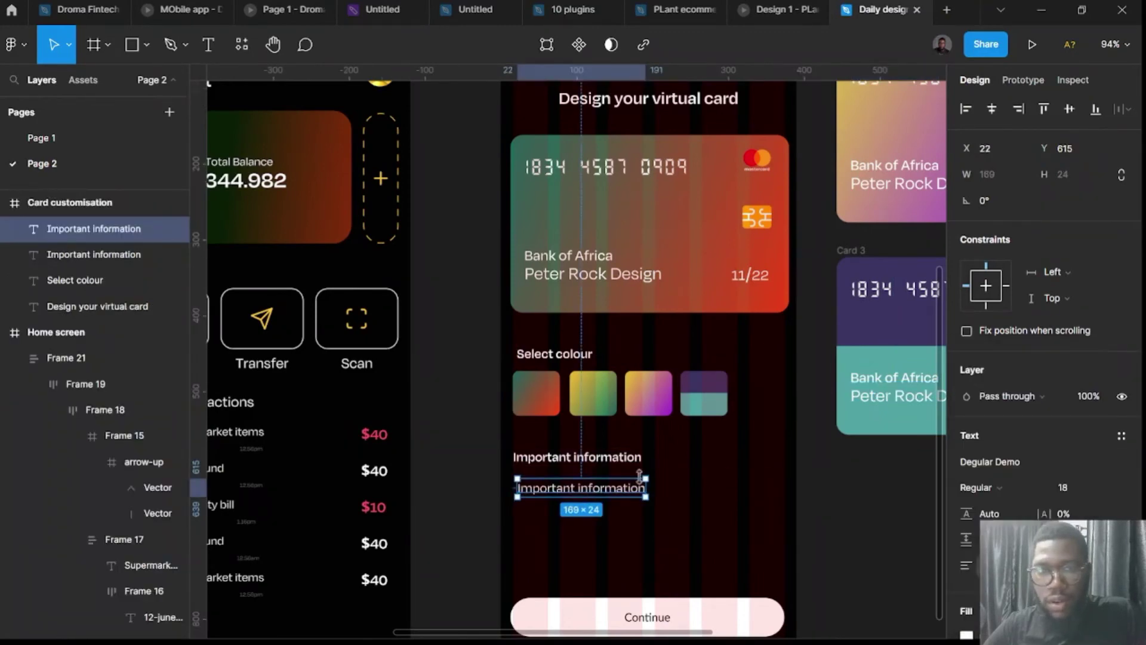
click(1073, 486)
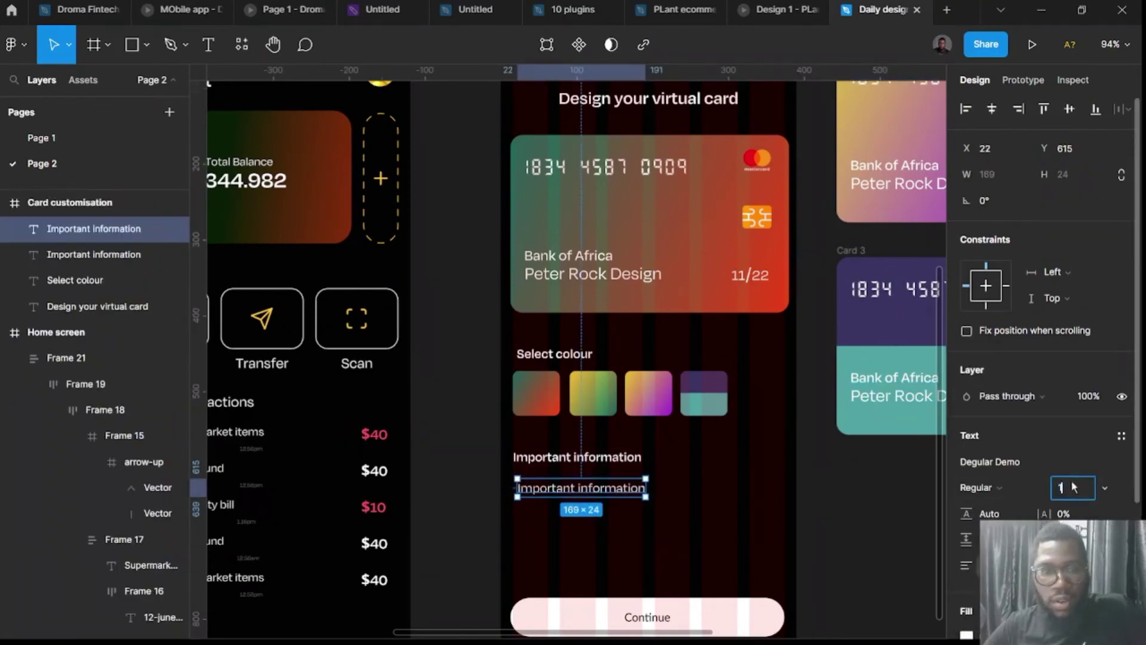
key(Return)
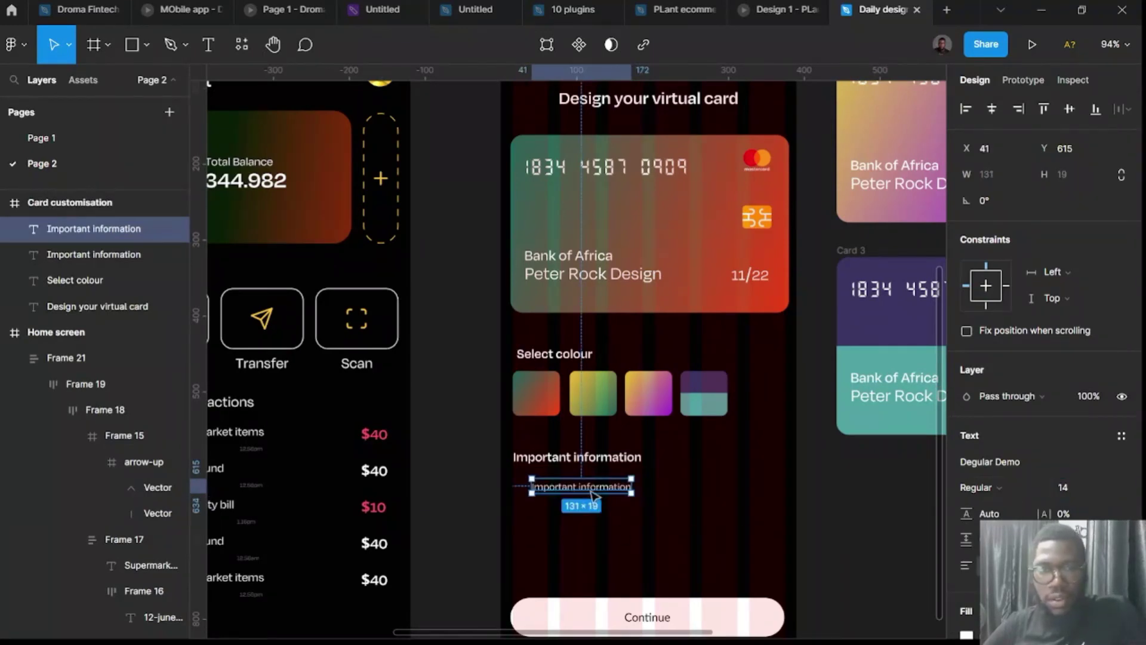
drag(594, 494, 574, 490)
double_click(573, 488)
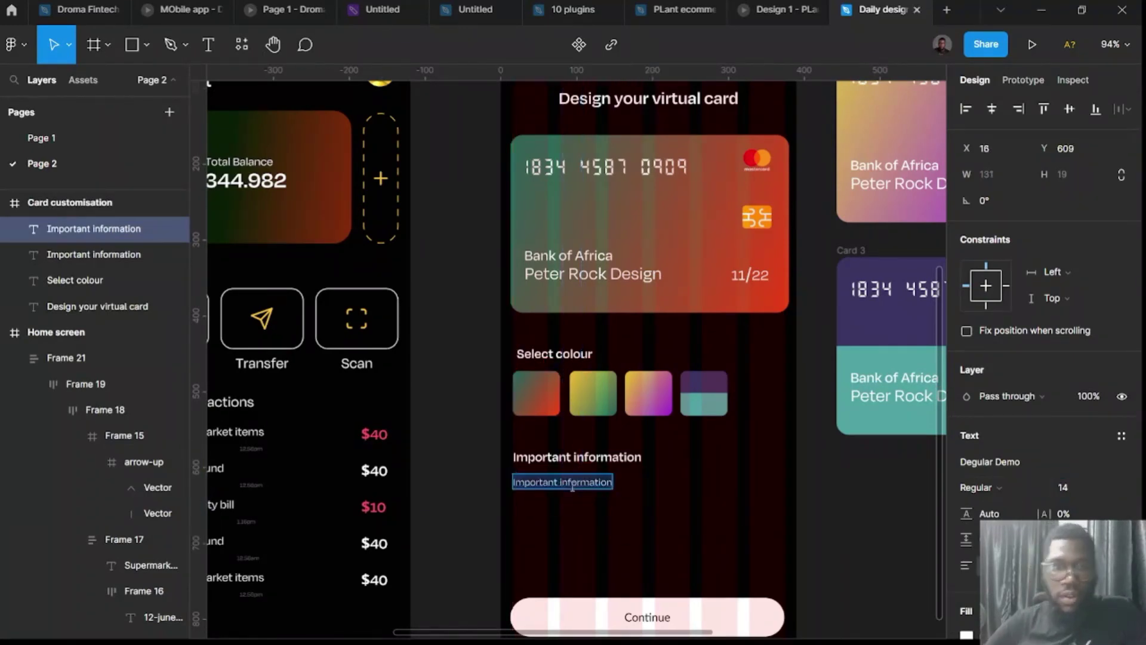
Finish typing the note ending 'whenever you wish'.
text(Dont worry)
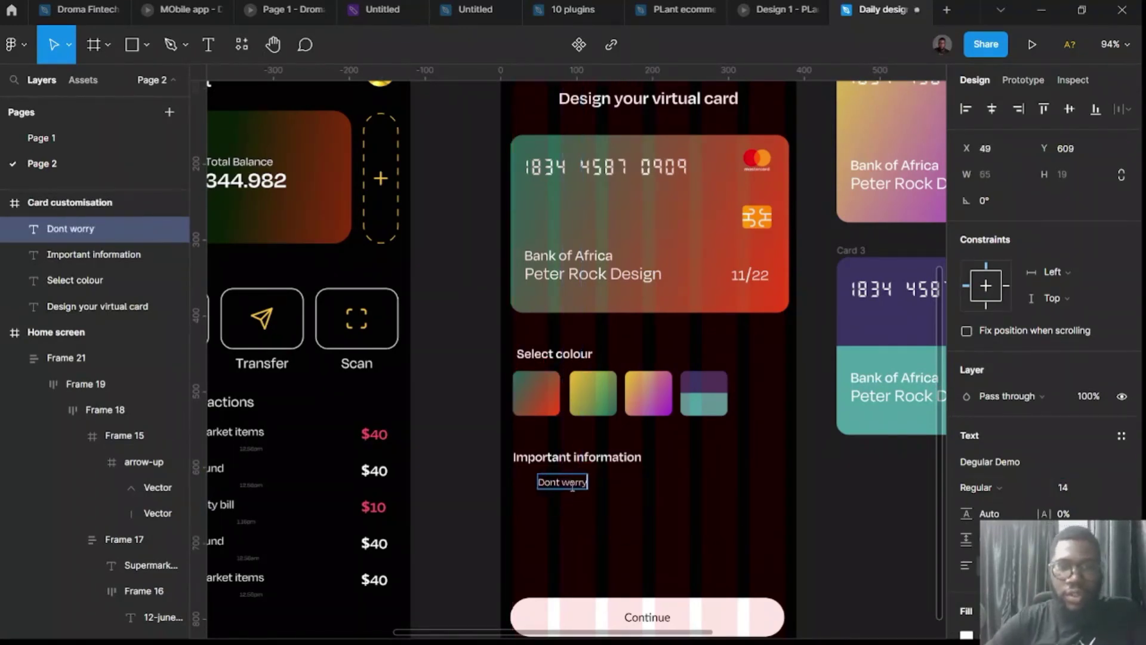
text(, you can)
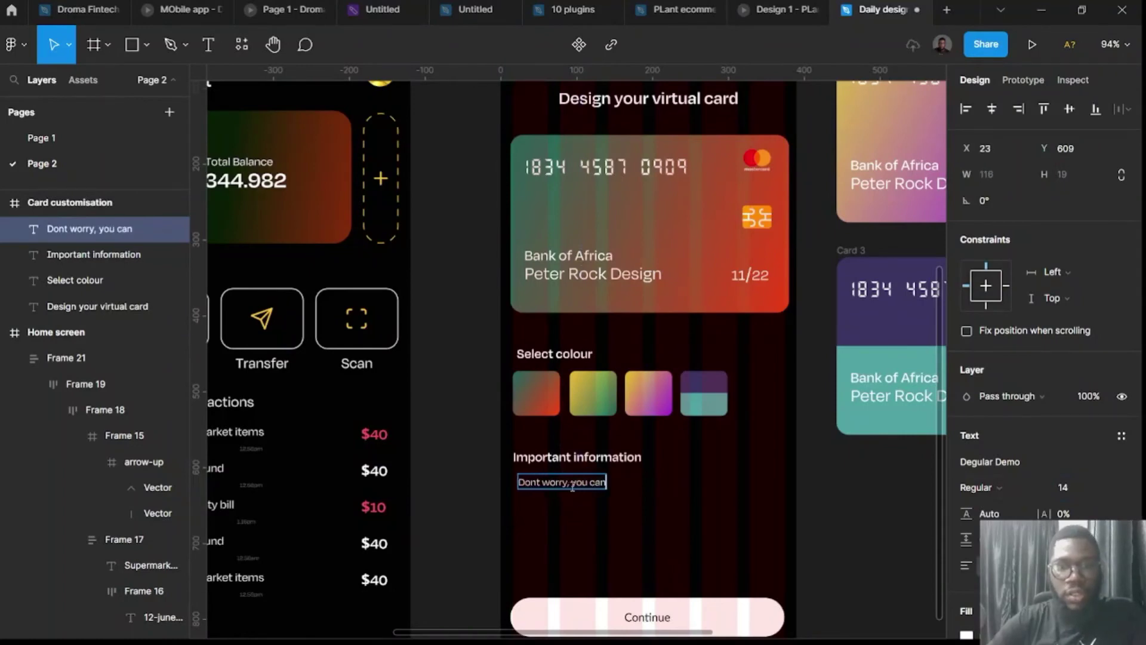
text( always chan)
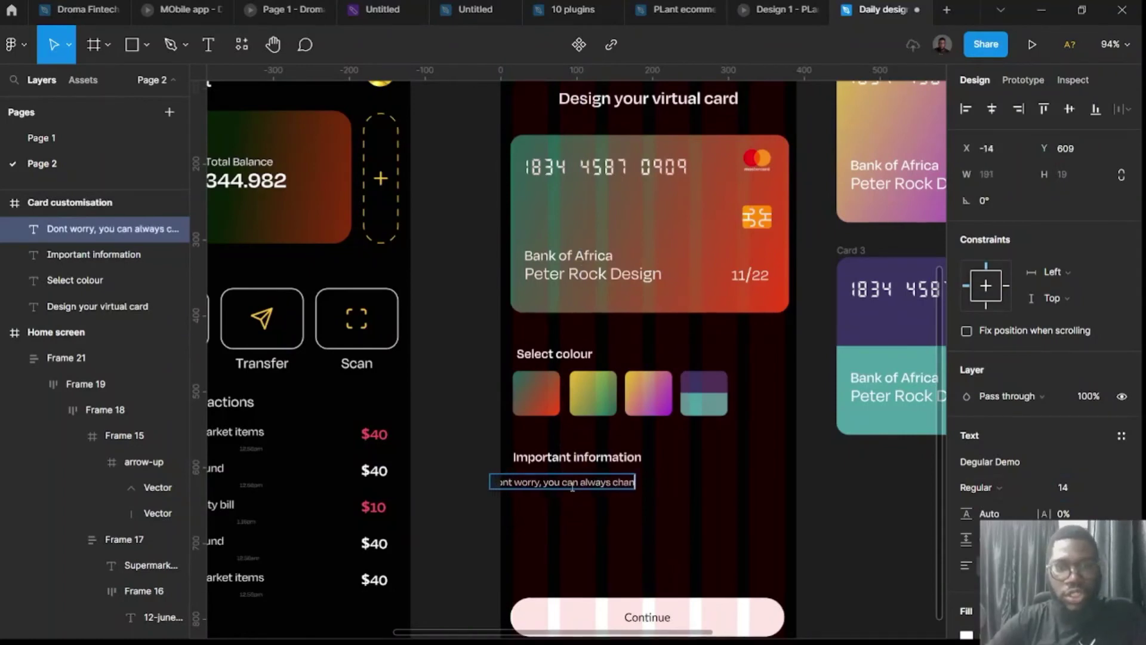
text(ge your card style whenever you wish)
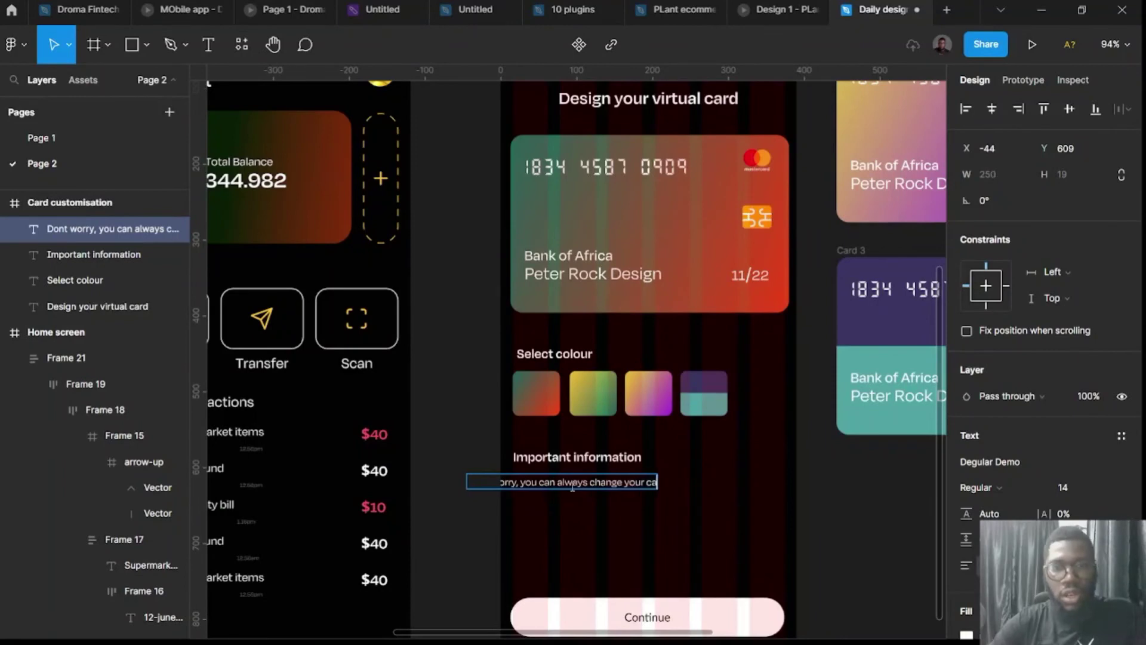
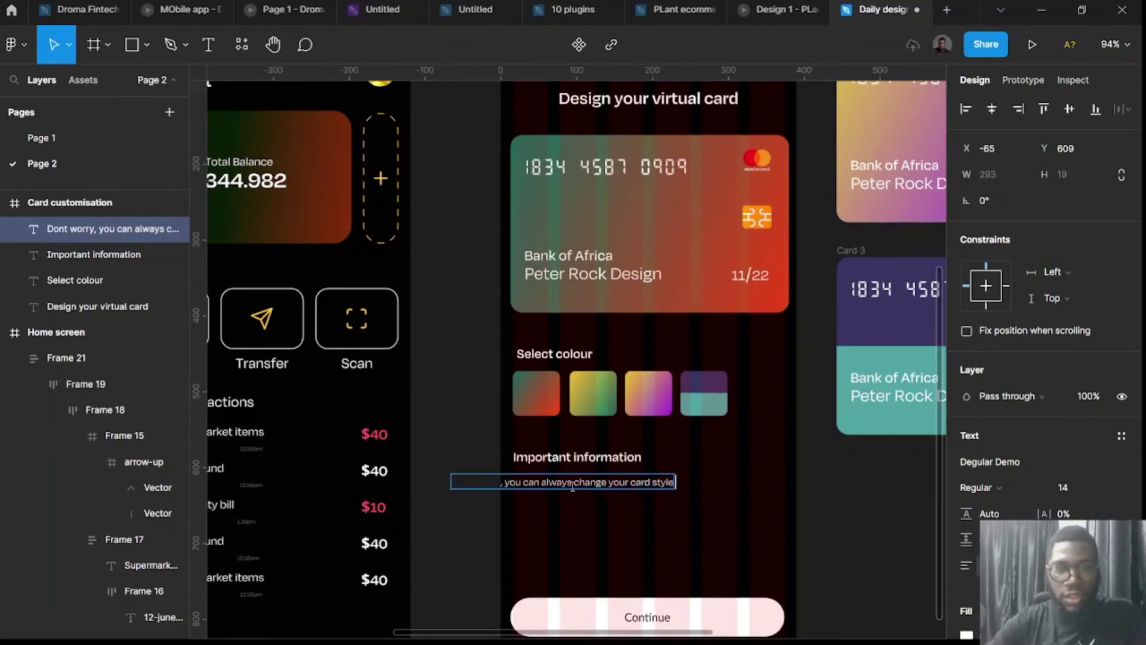
Finish typing the note ending 'whenever you wish'.
text( whenever yo)
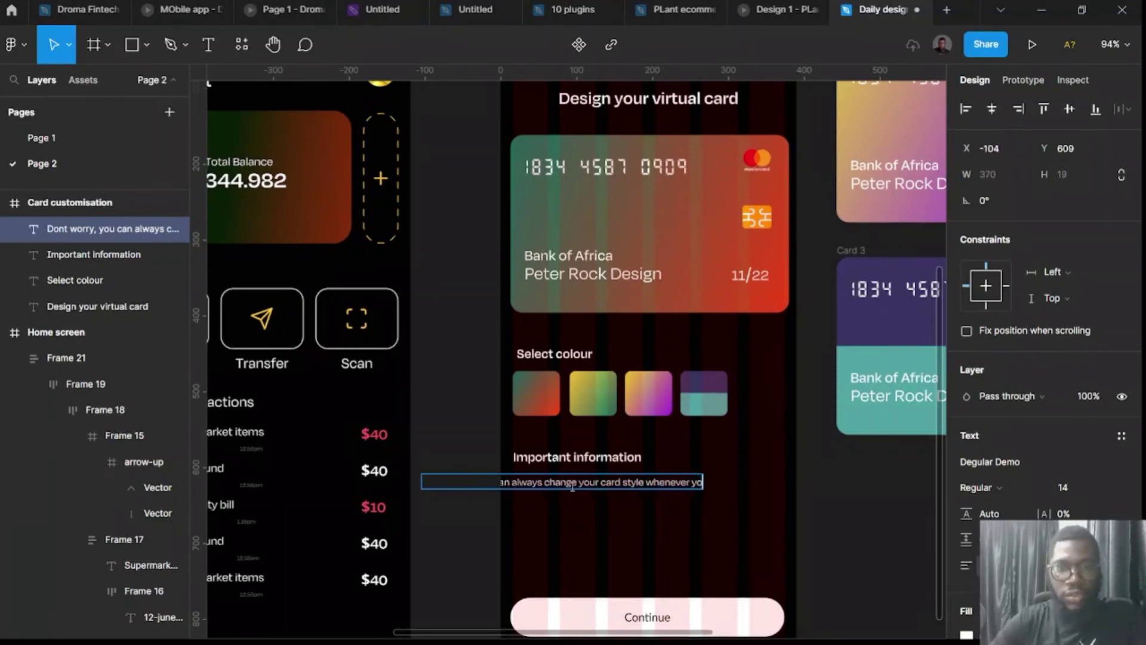
text(u wish)
scroll(568, 606, up, 3)
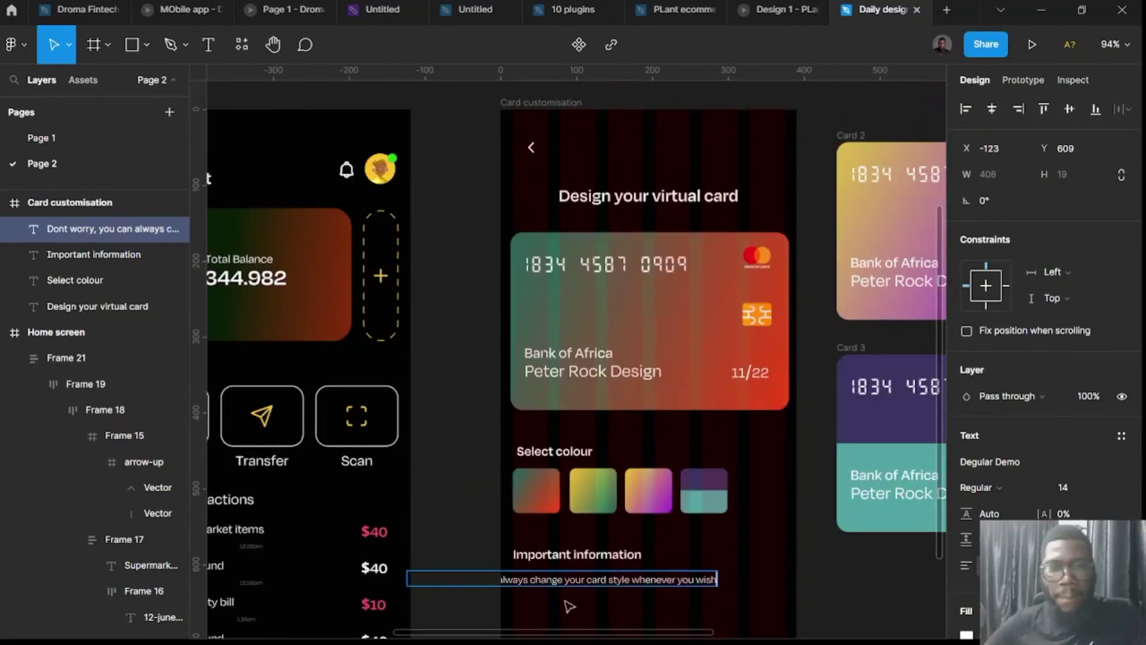
key(Escape)
scroll(570, 495, down, 3)
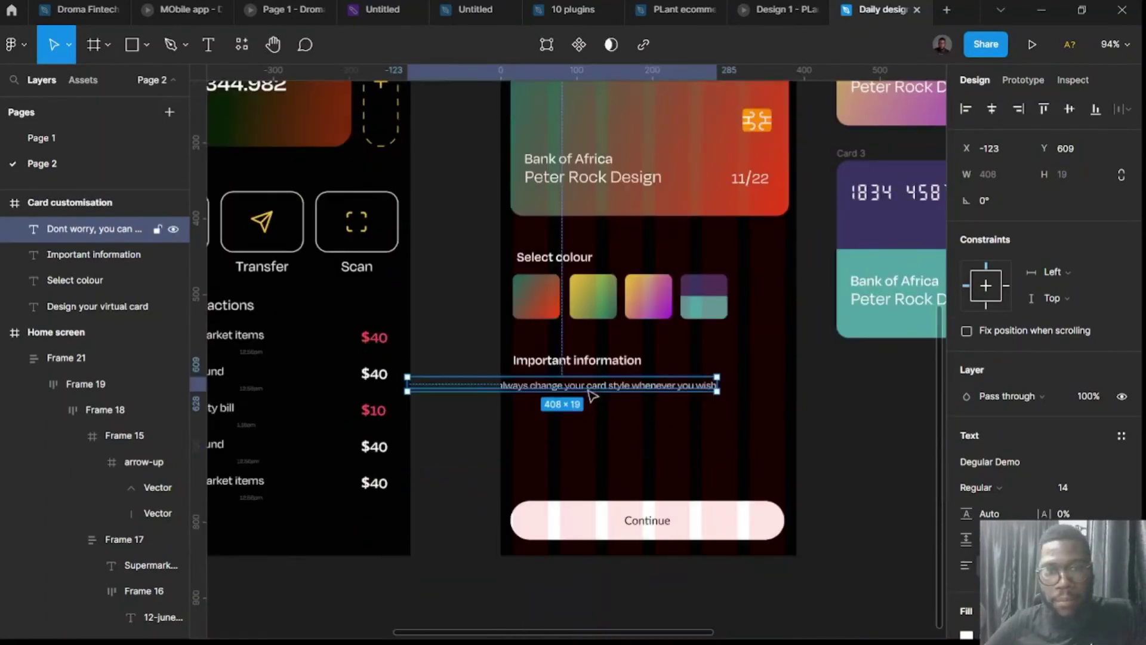
Narrow the note to 283 wide, left-align it and place it under the Important information heading.
drag(586, 390, 696, 391)
drag(825, 387, 728, 383)
click(965, 565)
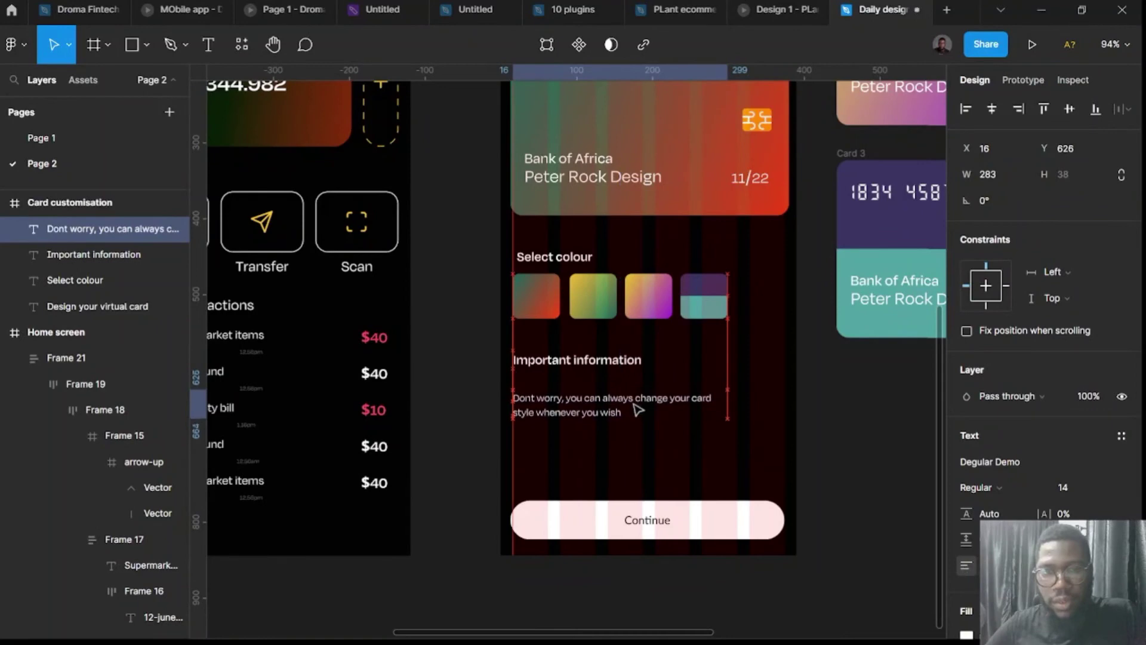
drag(636, 401, 615, 361)
shift+click(611, 358)
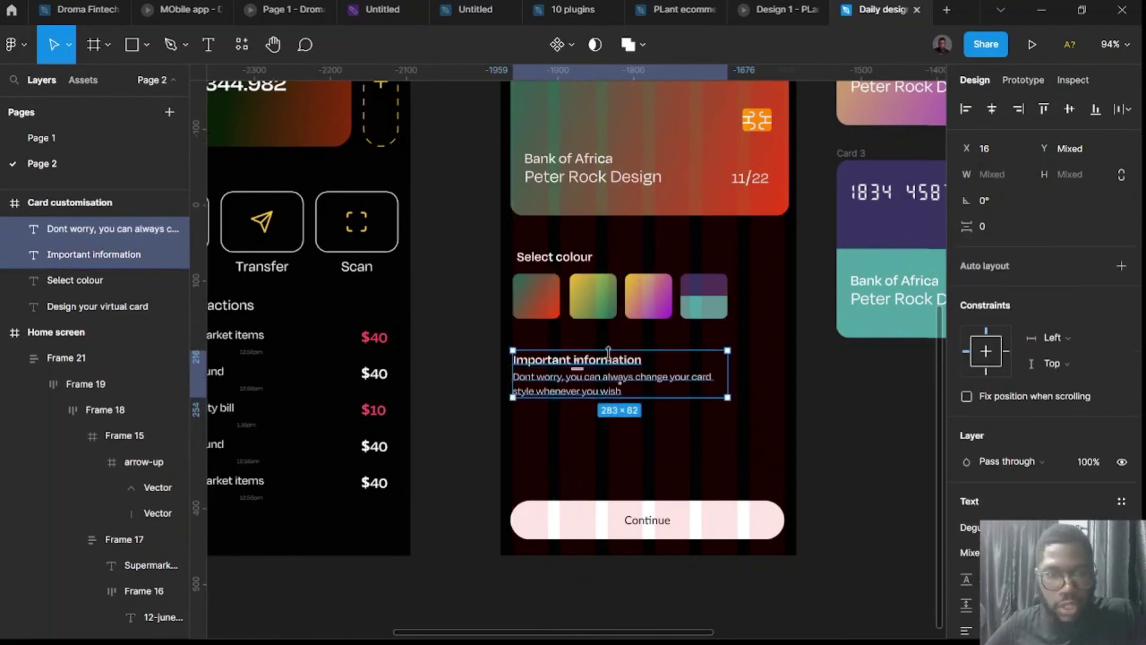
Wrap the heading and note in an auto-layout frame filled with 484848 grey.
key(shift+a)
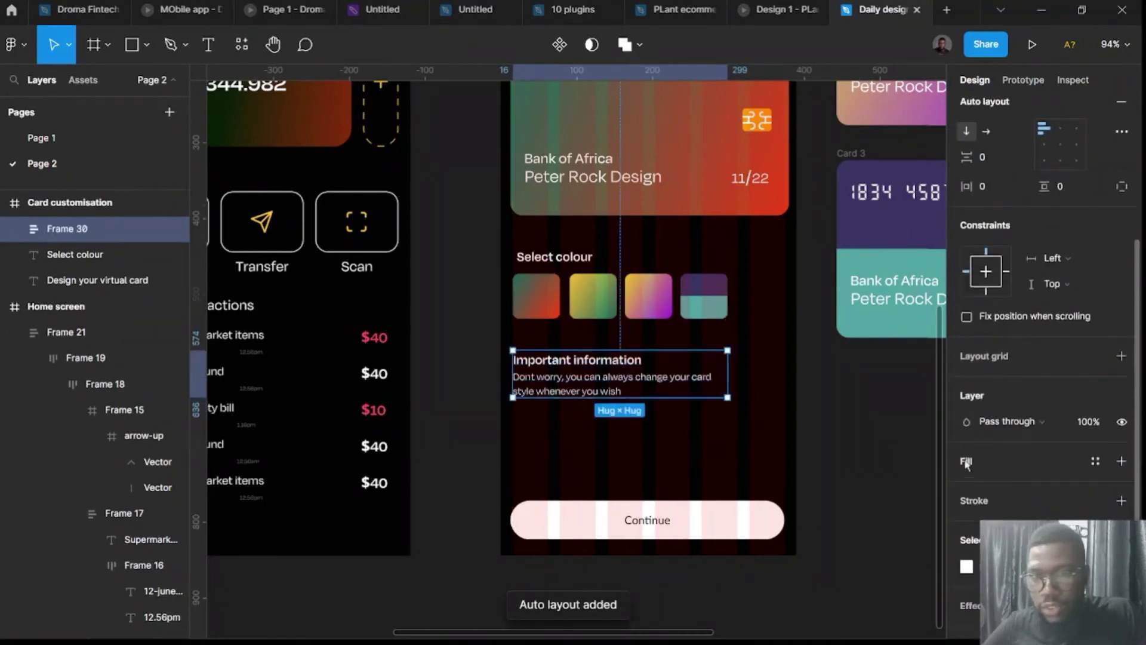
click(966, 462)
click(966, 487)
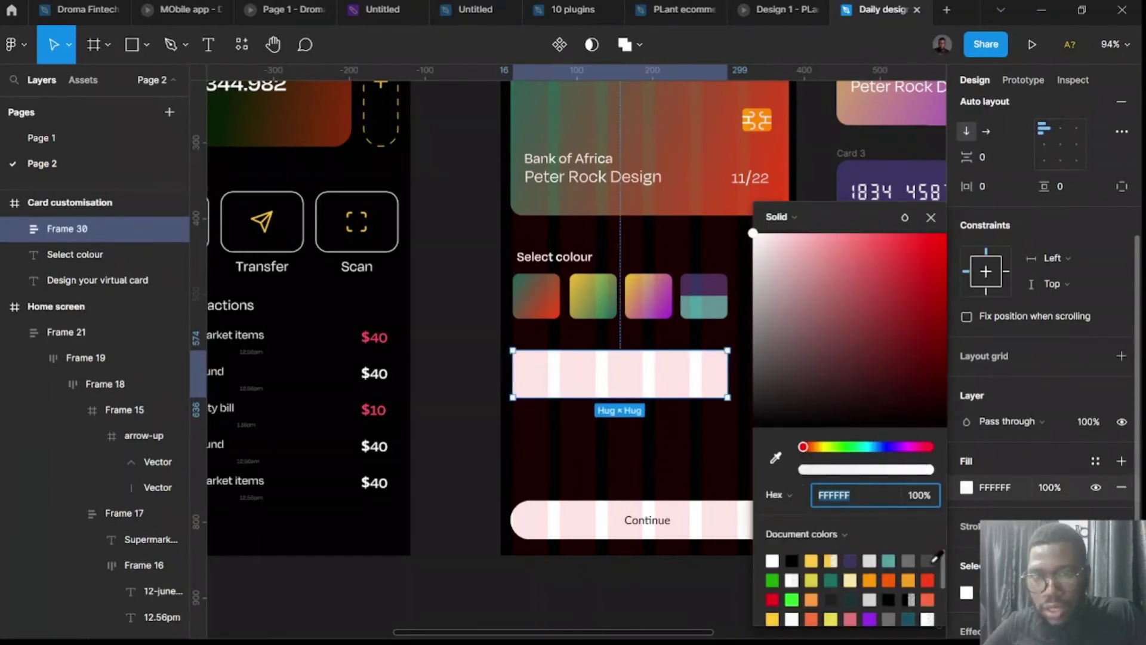
click(930, 559)
scroll(692, 516, right, 3)
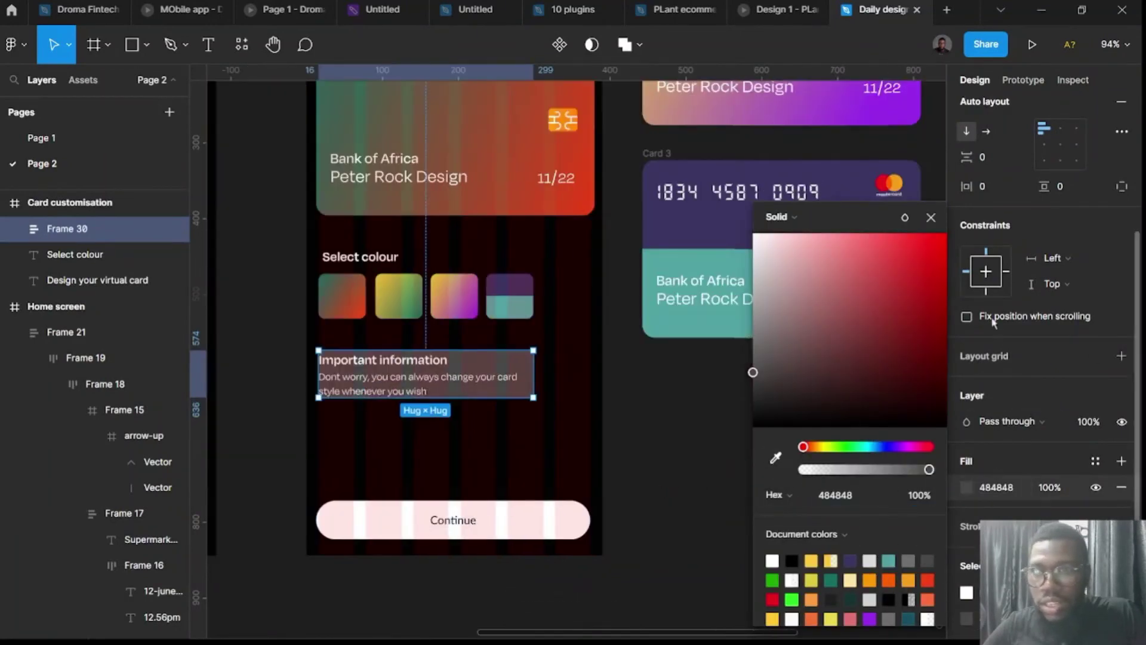
scroll(982, 408, up, 2)
Give the information box 24 px horizontal and 32 px vertical padding.
click(995, 297)
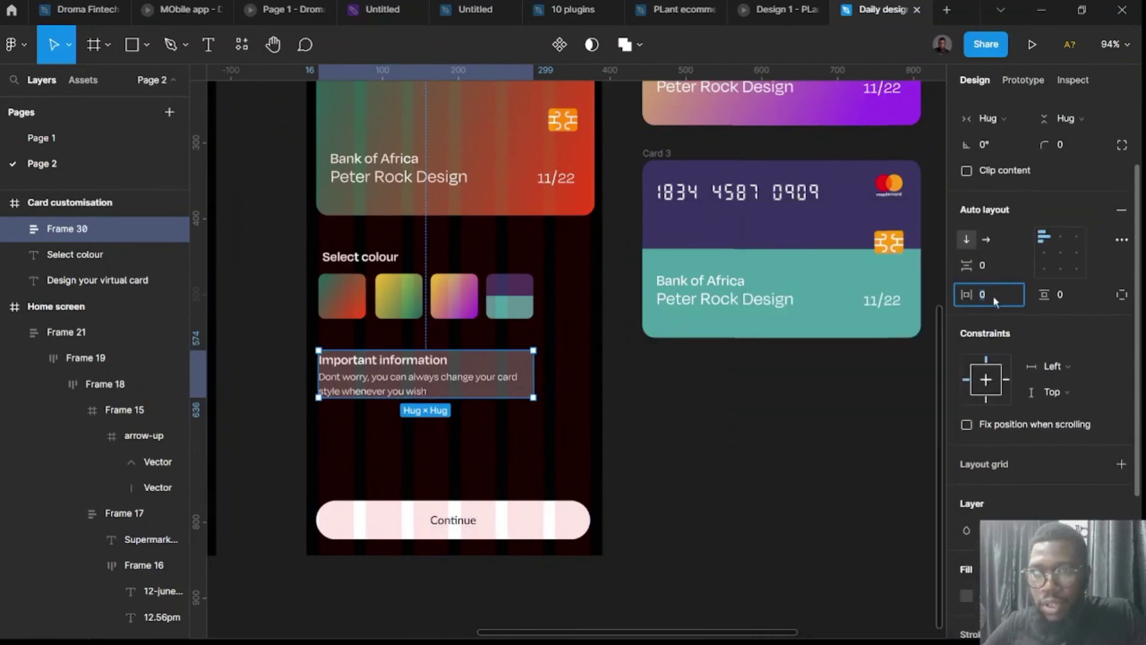
text(24)
key(Return)
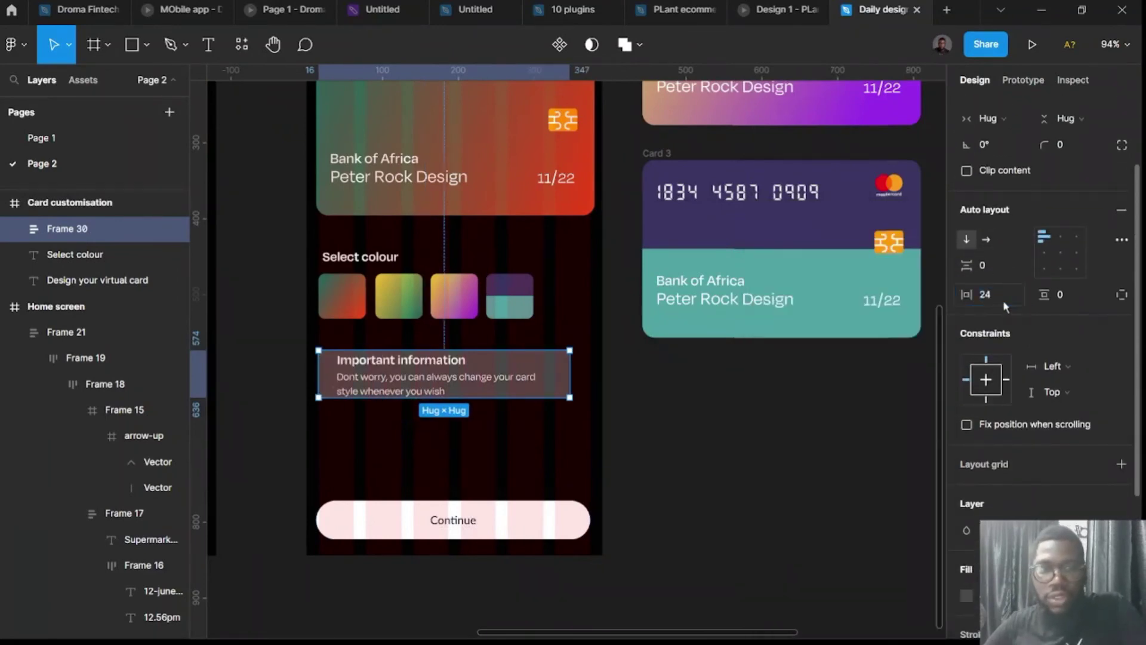
click(1068, 294)
text(32)
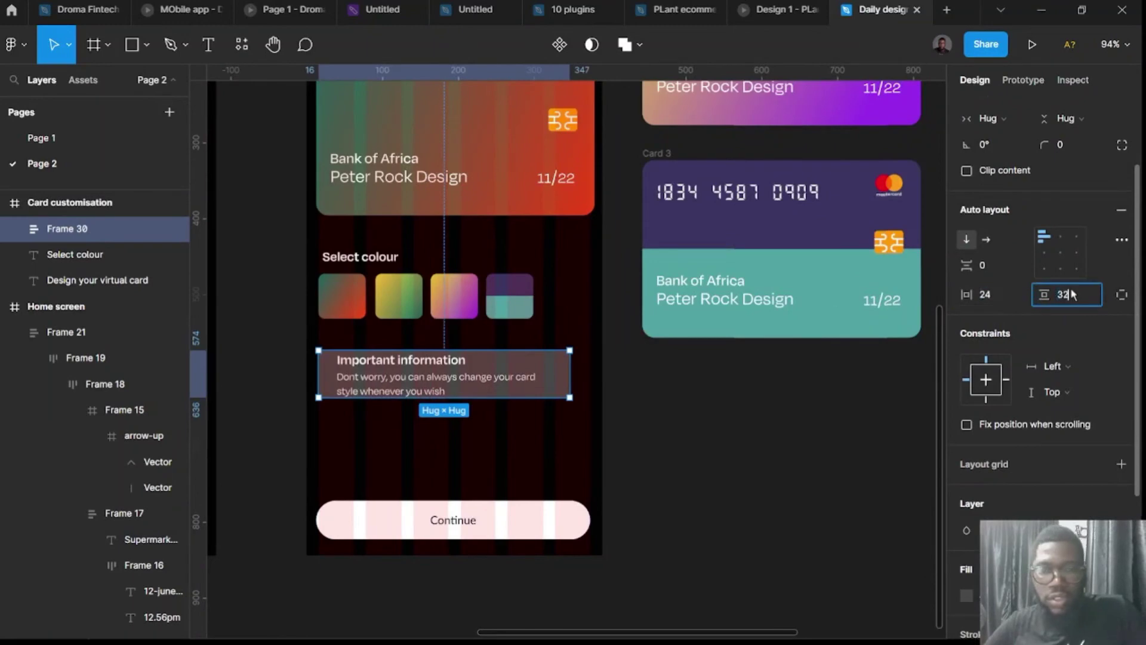
key(Return)
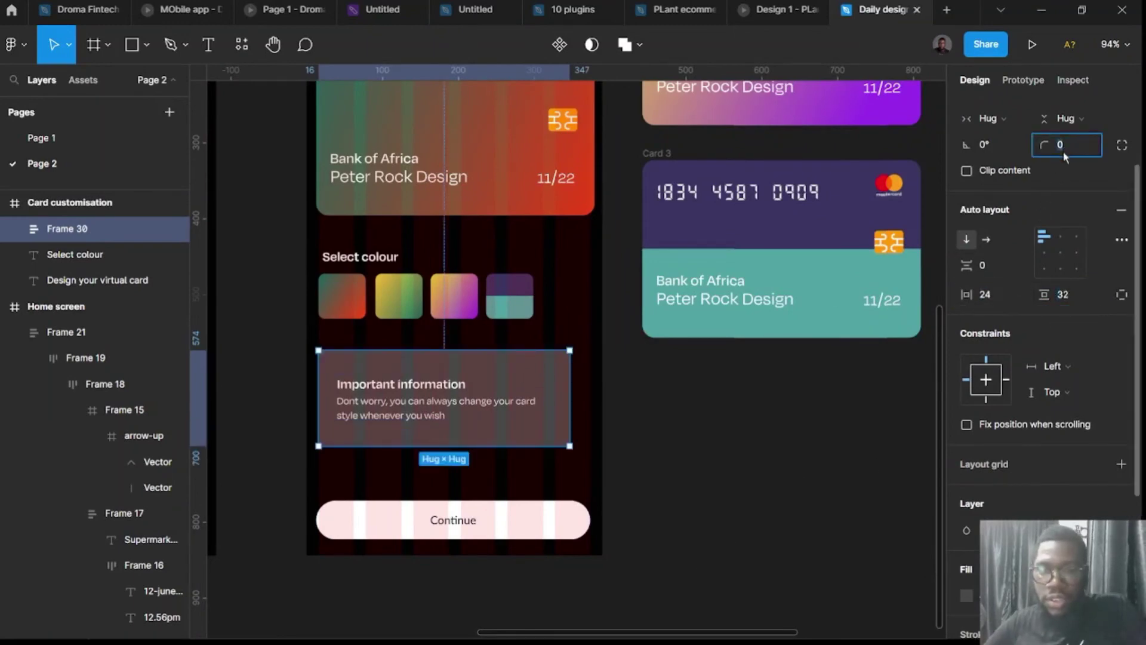
click(764, 540)
scroll(749, 546, down, 2)
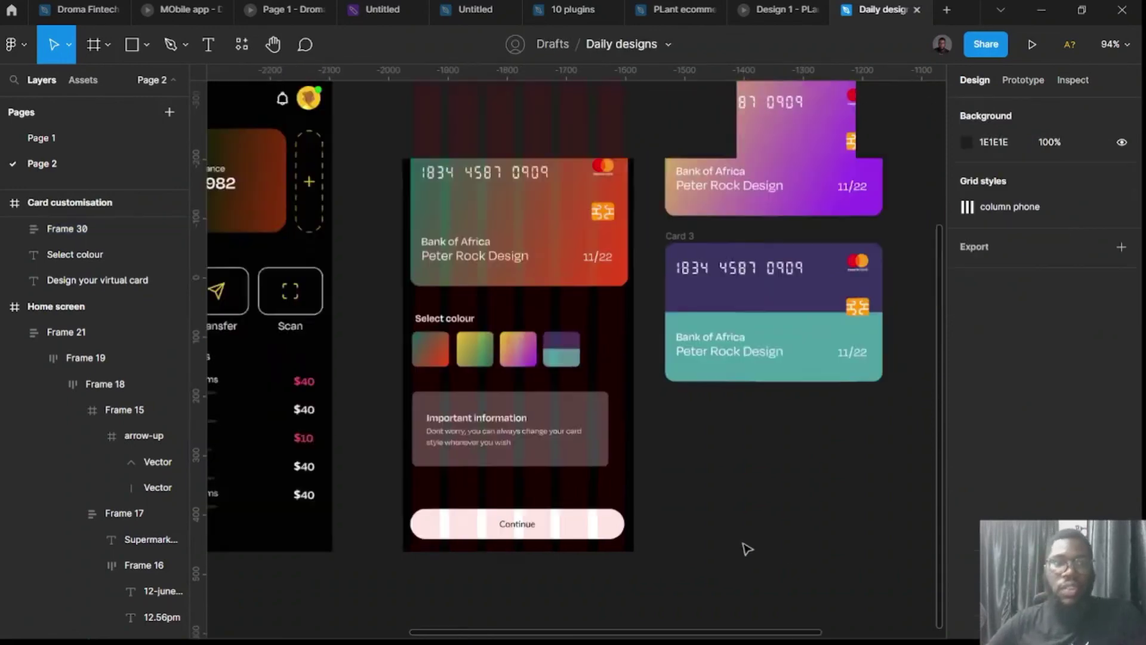
Duplicate Card 1 onto the canvas and line Cards 2 and 3 up beside it.
scroll(740, 540, down, 2)
scroll(710, 506, right, 2)
scroll(708, 505, down, 2)
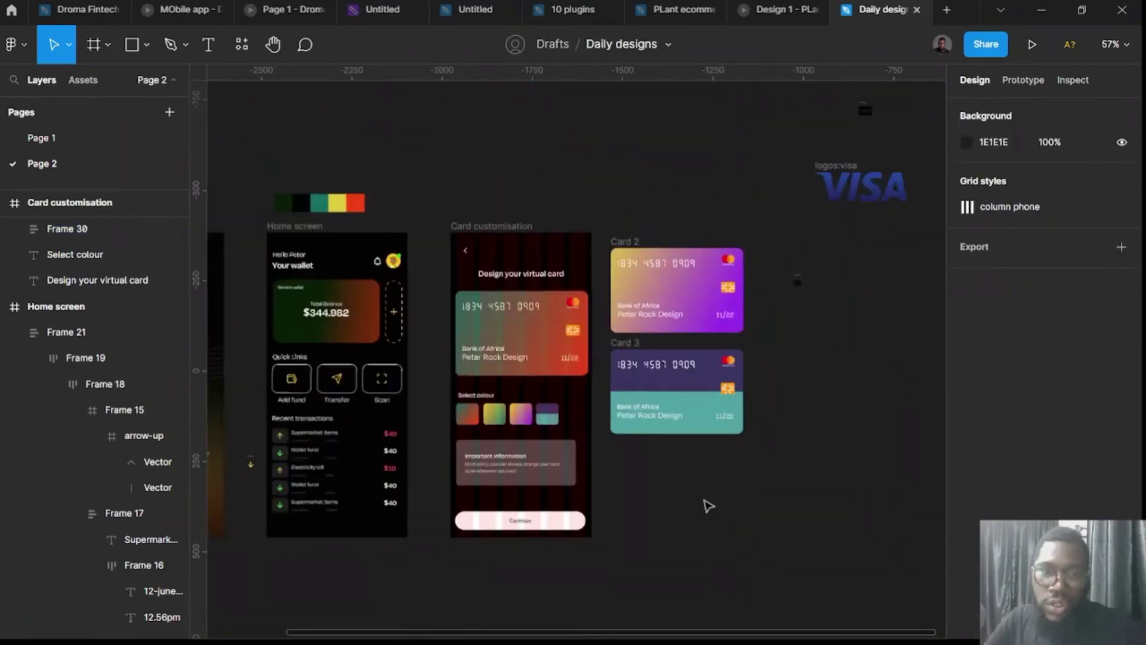
scroll(709, 506, right, 3)
click(361, 349)
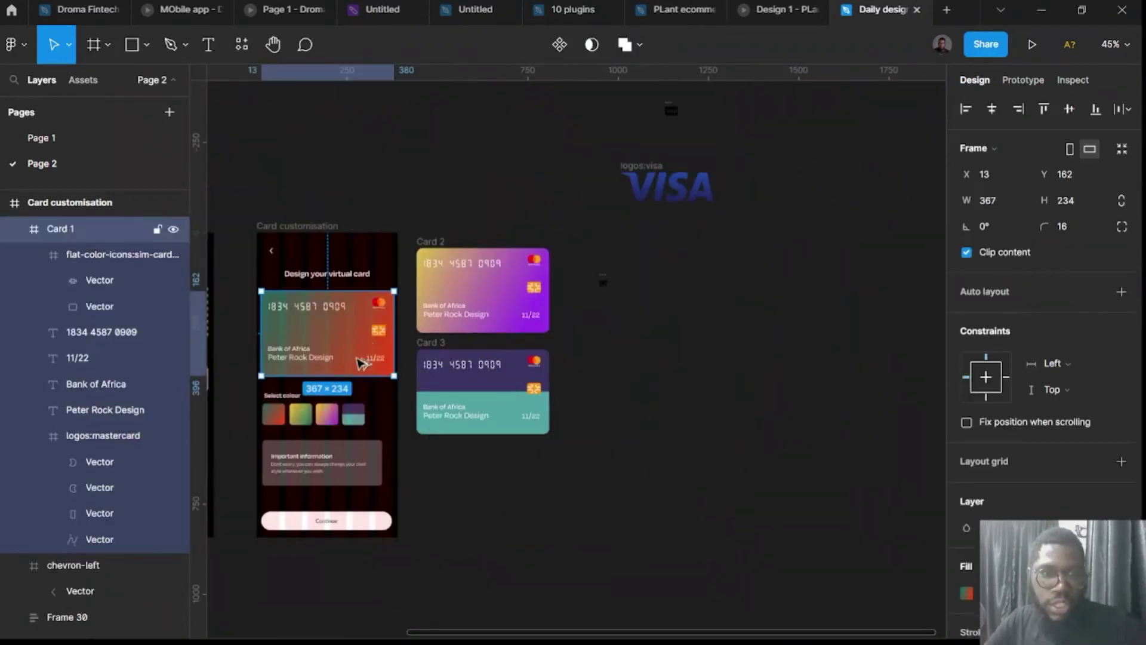
drag(358, 358, 579, 502)
drag(431, 244, 635, 442)
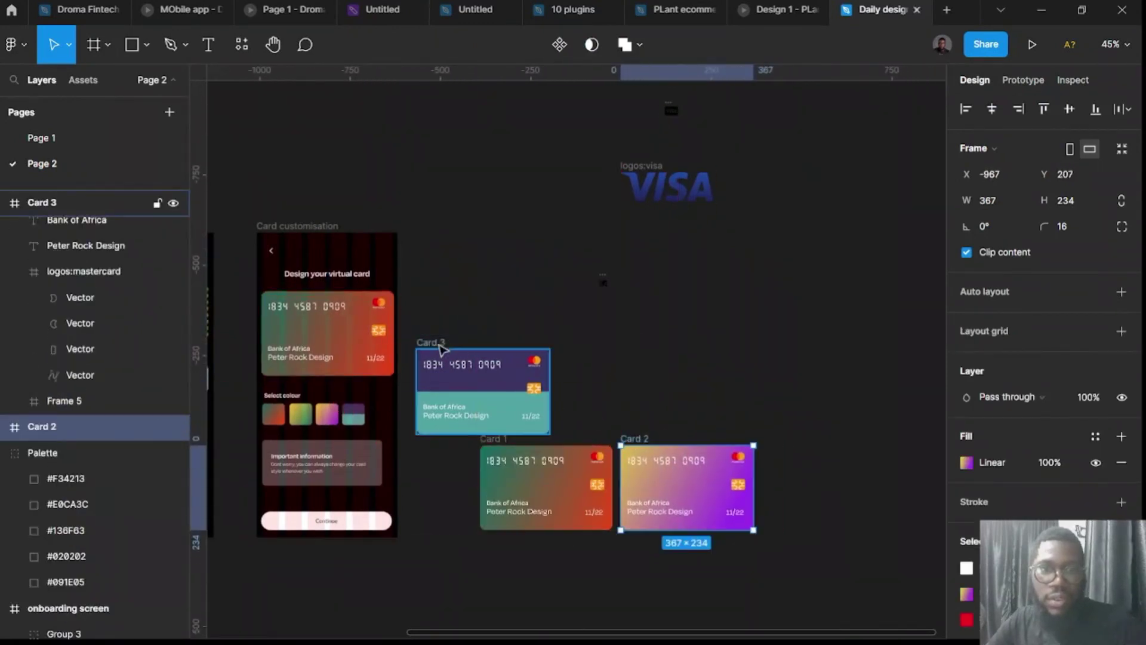
drag(438, 352, 786, 445)
click(475, 402)
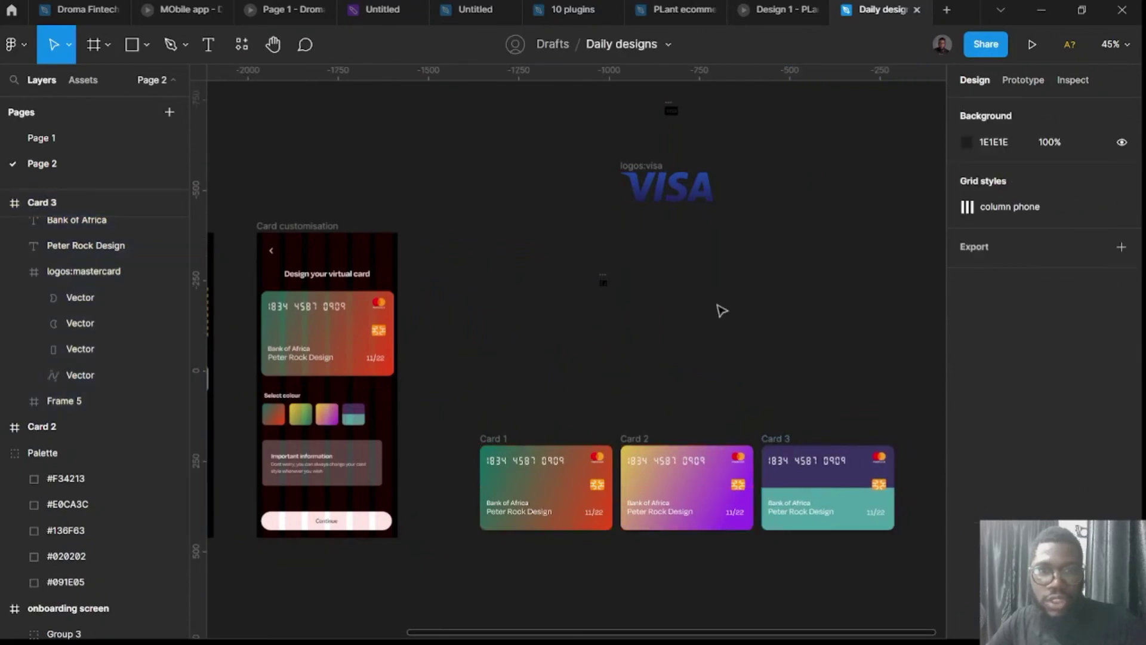
Delete the VISA logo icons and put the three cards in an auto-layout row with 16 px gaps.
drag(791, 312, 547, 97)
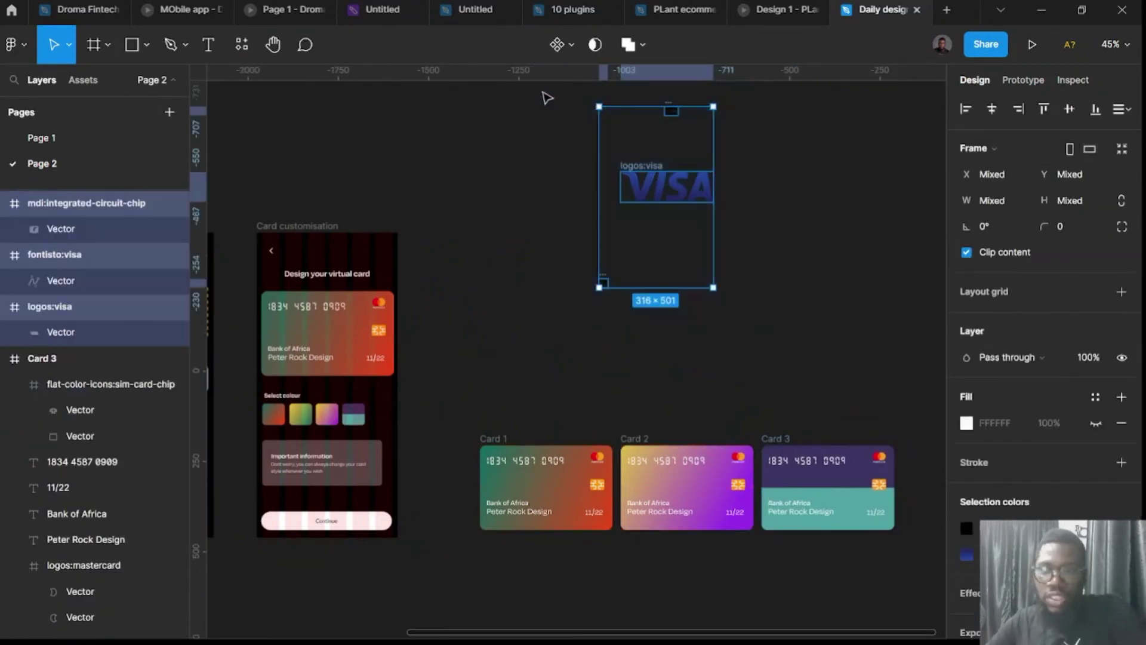
key(Delete)
drag(478, 364, 894, 565)
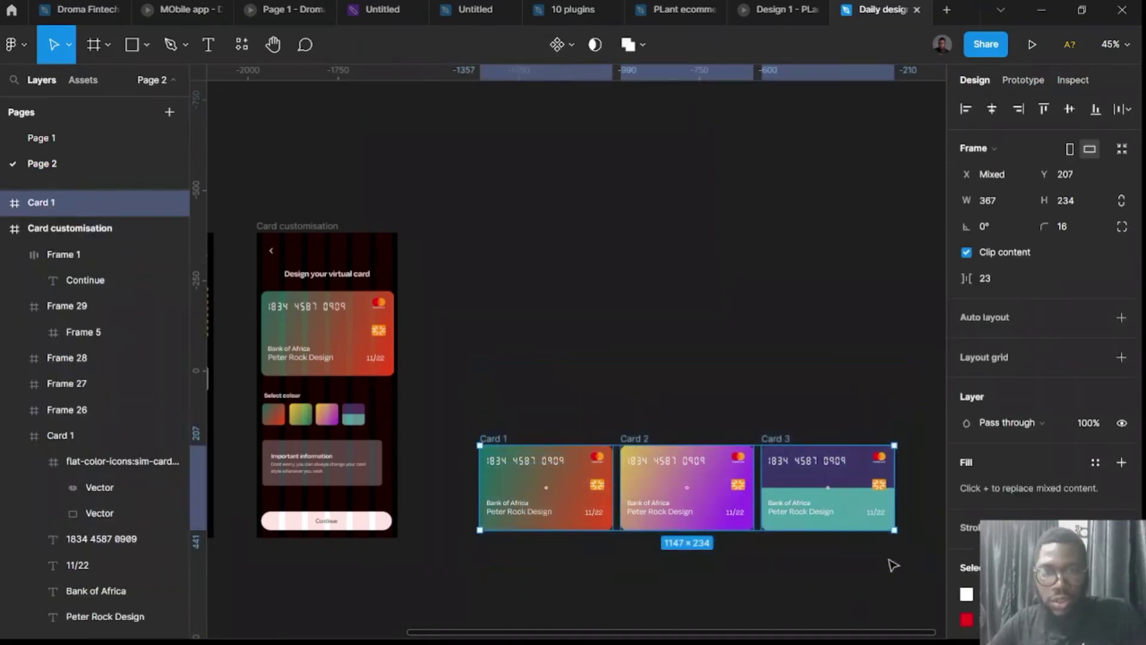
key(shift+a)
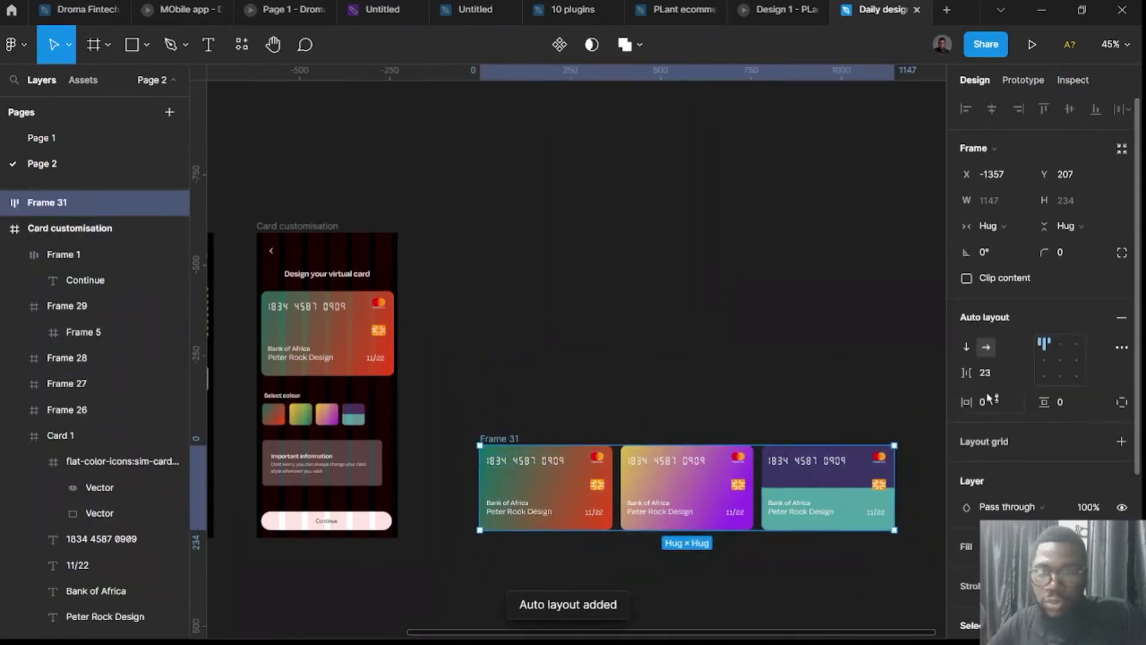
click(994, 374)
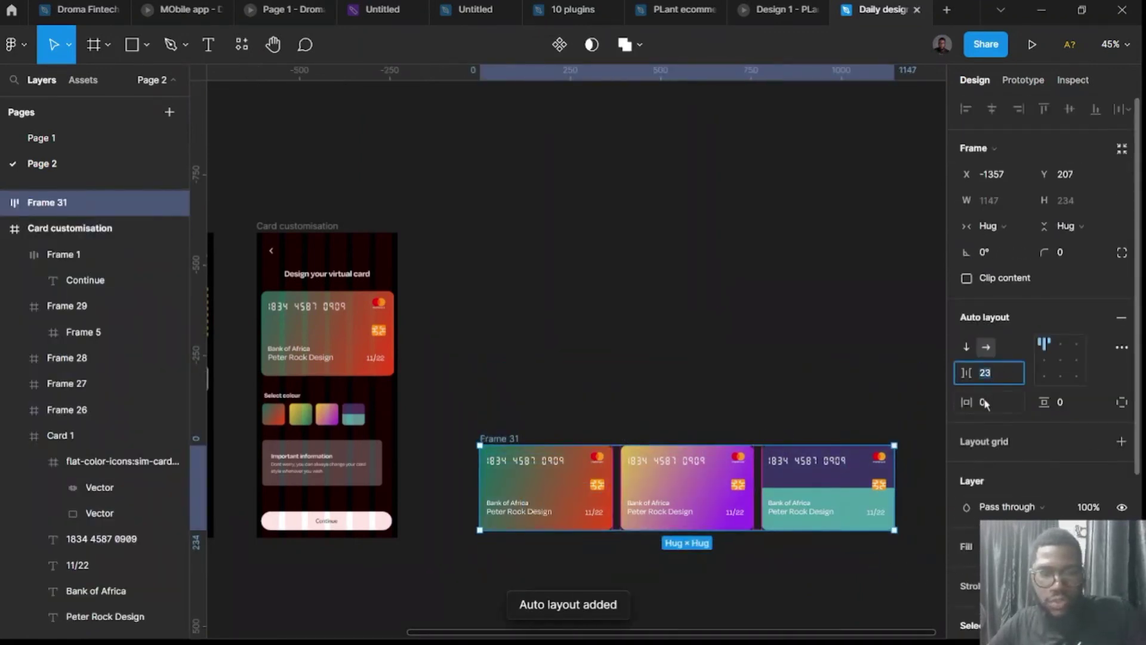
text(16)
key(Return)
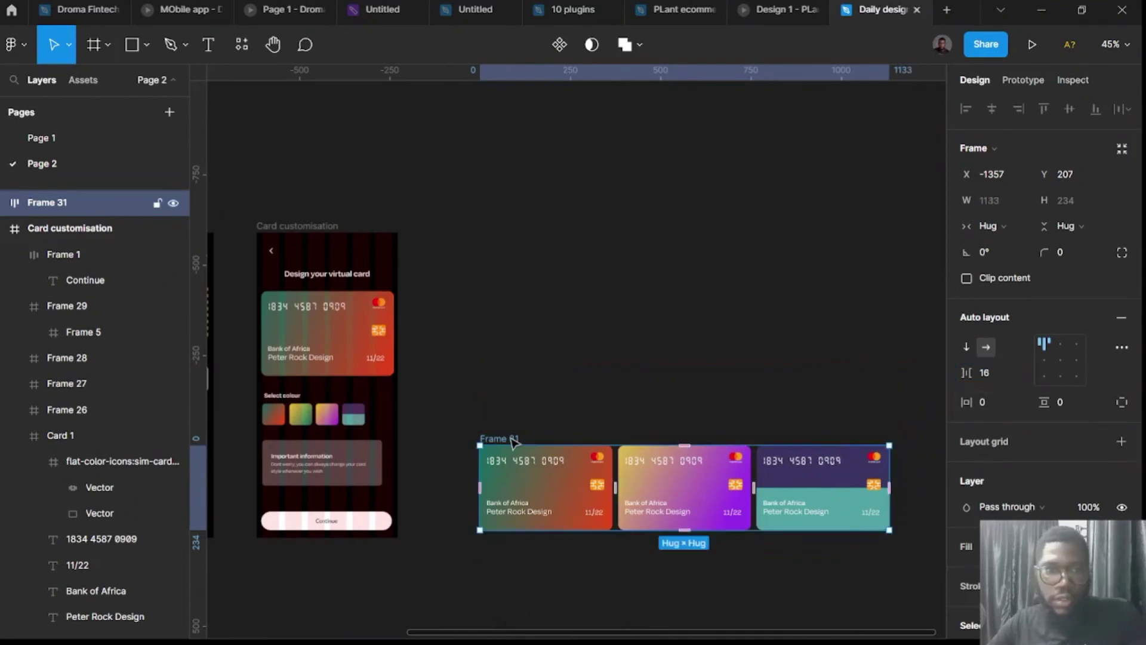
drag(513, 440, 509, 338)
click(365, 348)
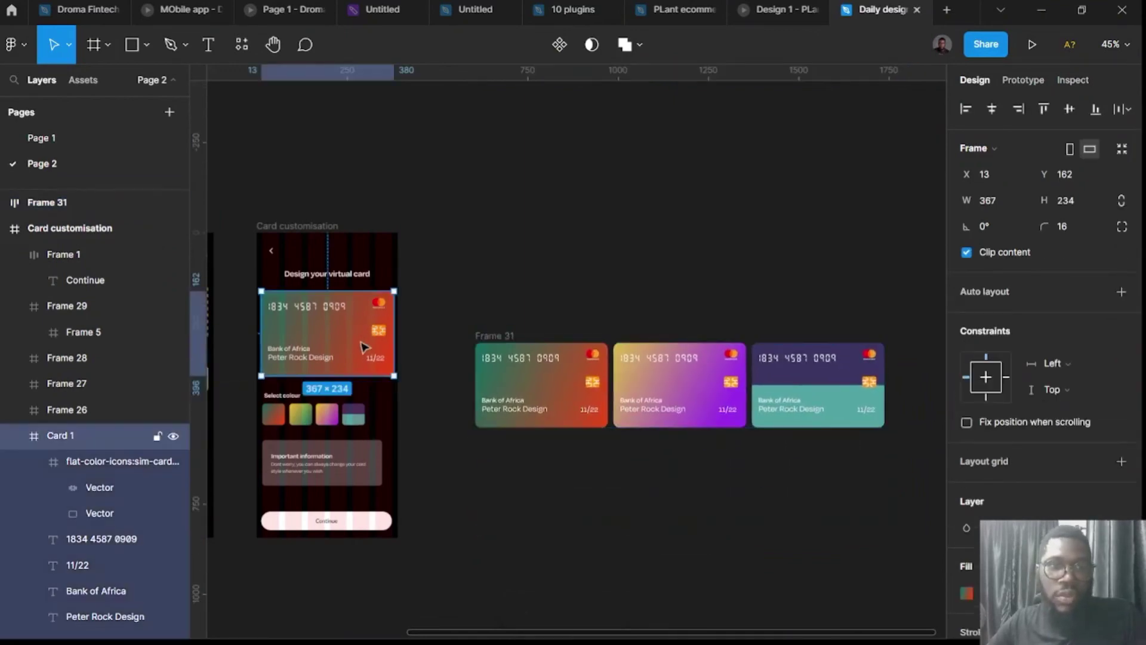
Place the card row inside the customisation screen and move the standalone Card 1 aside.
key(ctrl+x)
key(ctrl+v)
drag(491, 334, 286, 281)
drag(560, 166, 541, 95)
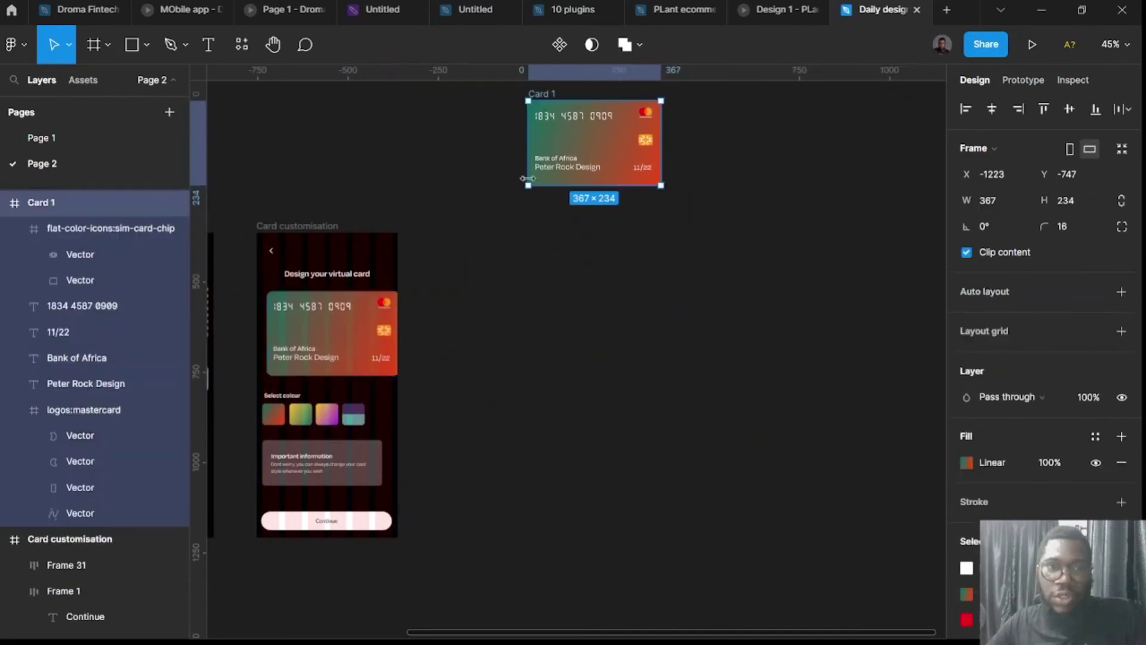
scroll(531, 260, left, 5)
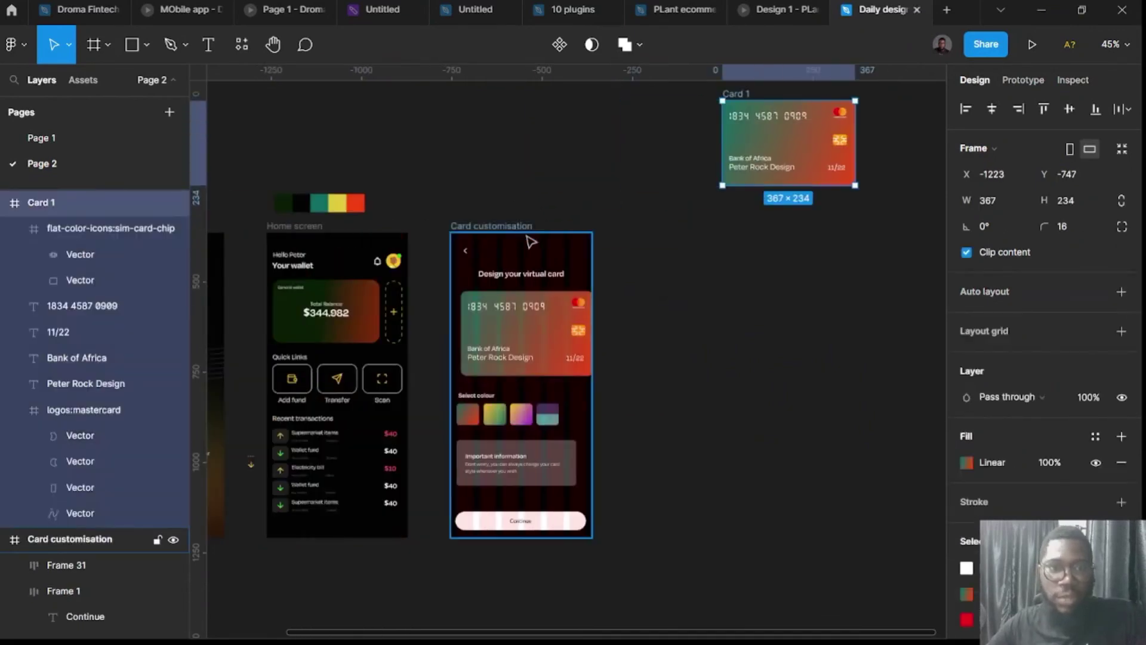
scroll(531, 245, left, 5)
Set the onboarding screen's preview device to the Red iPhone 14 and launch the presentation.
click(311, 227)
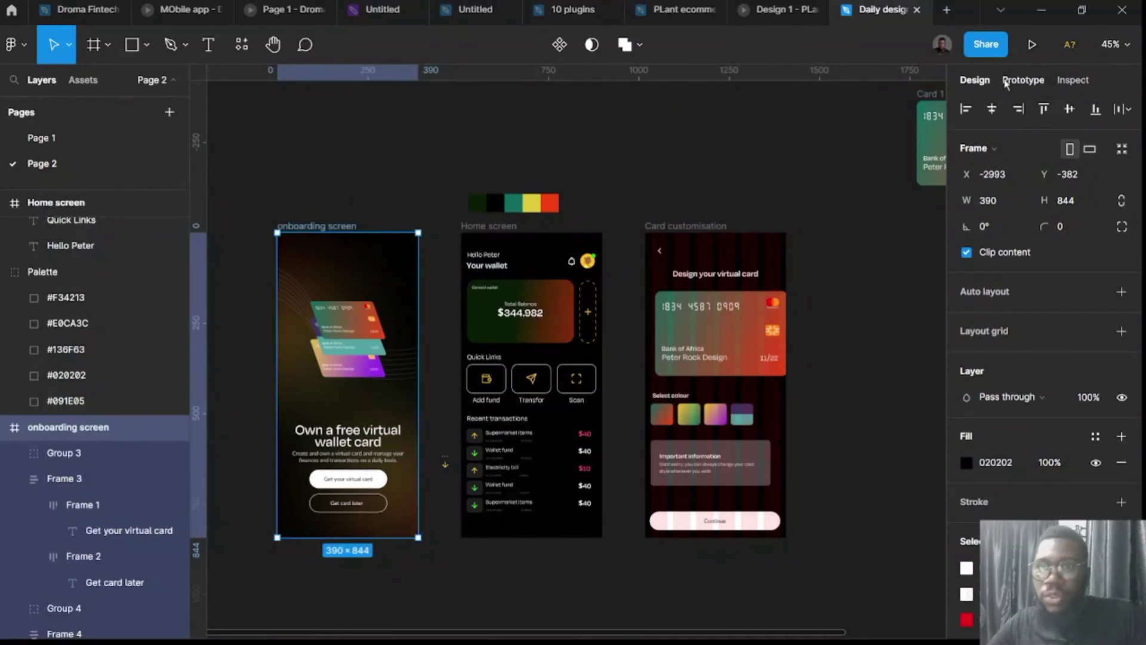
click(1021, 80)
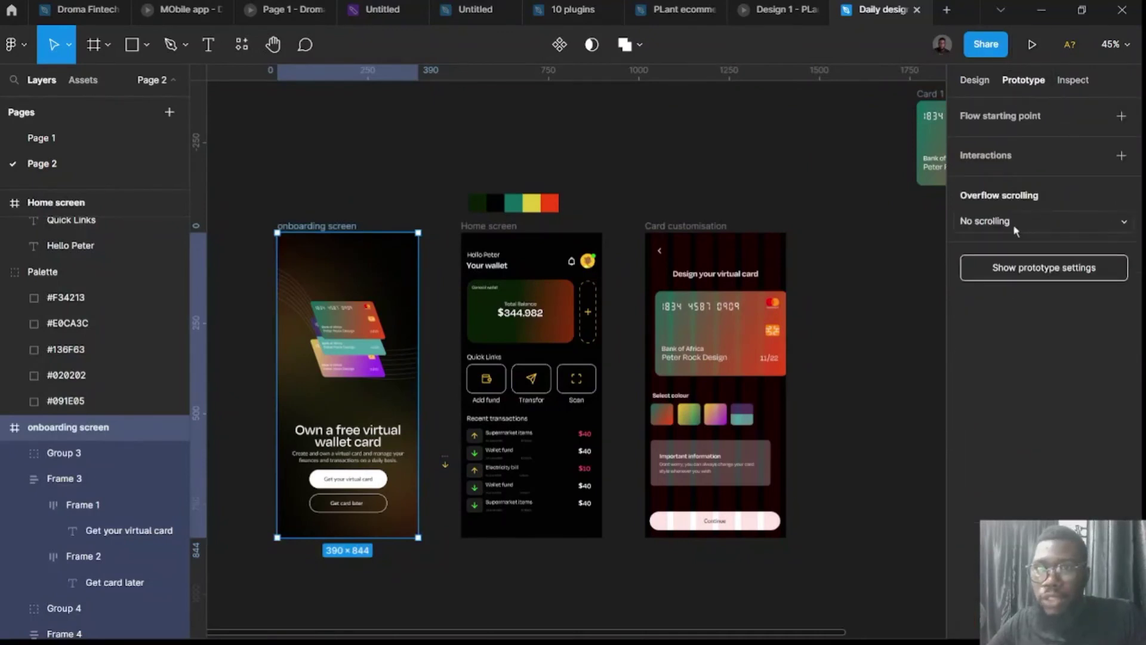
click(1030, 266)
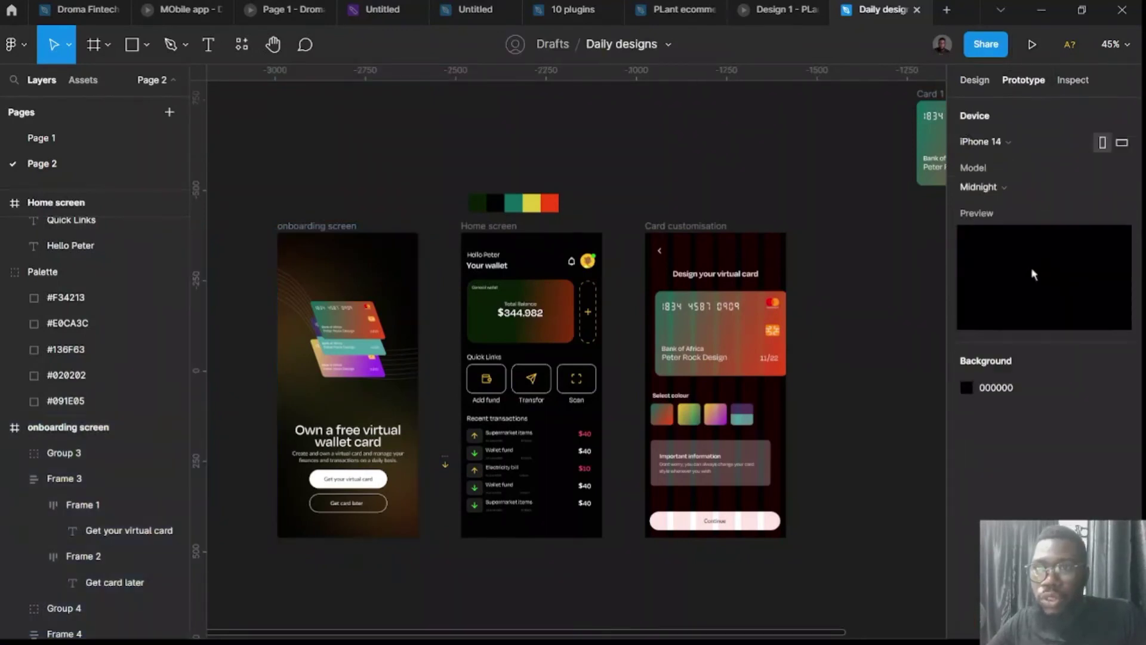
click(1002, 188)
click(1007, 206)
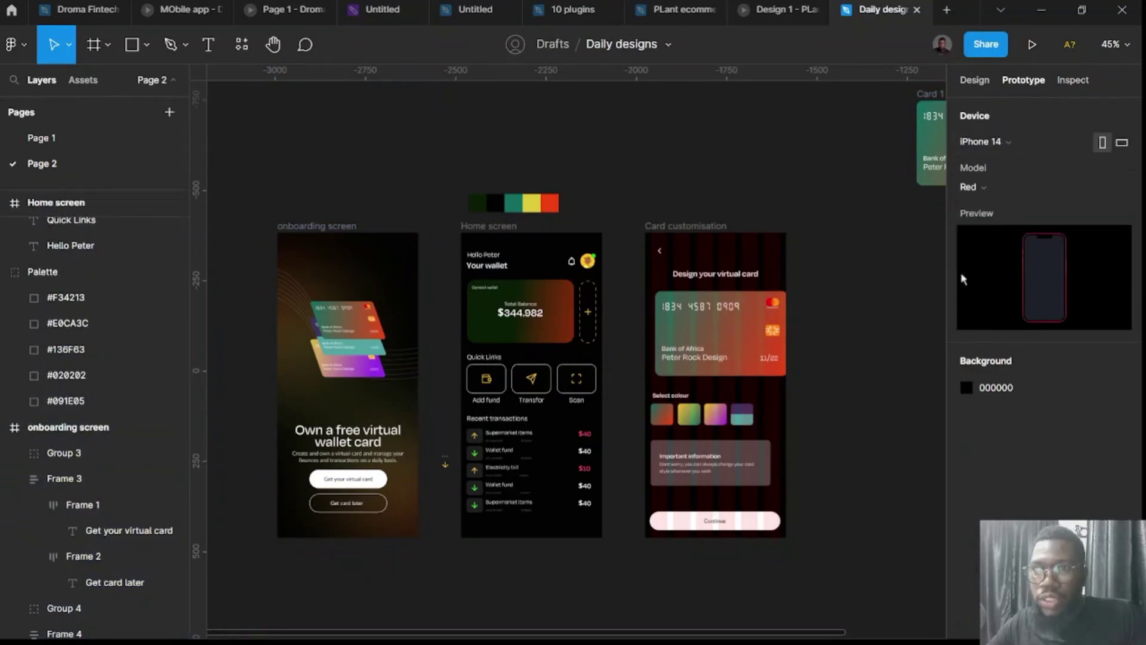
click(1031, 44)
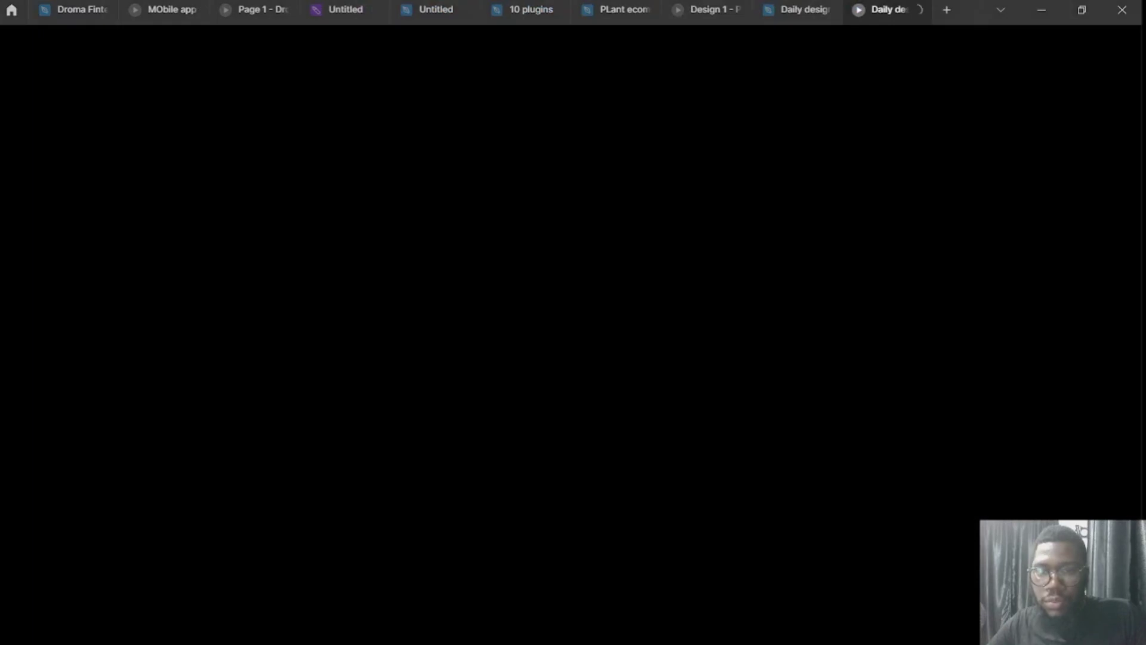
key(ctrl+shift+Tab)
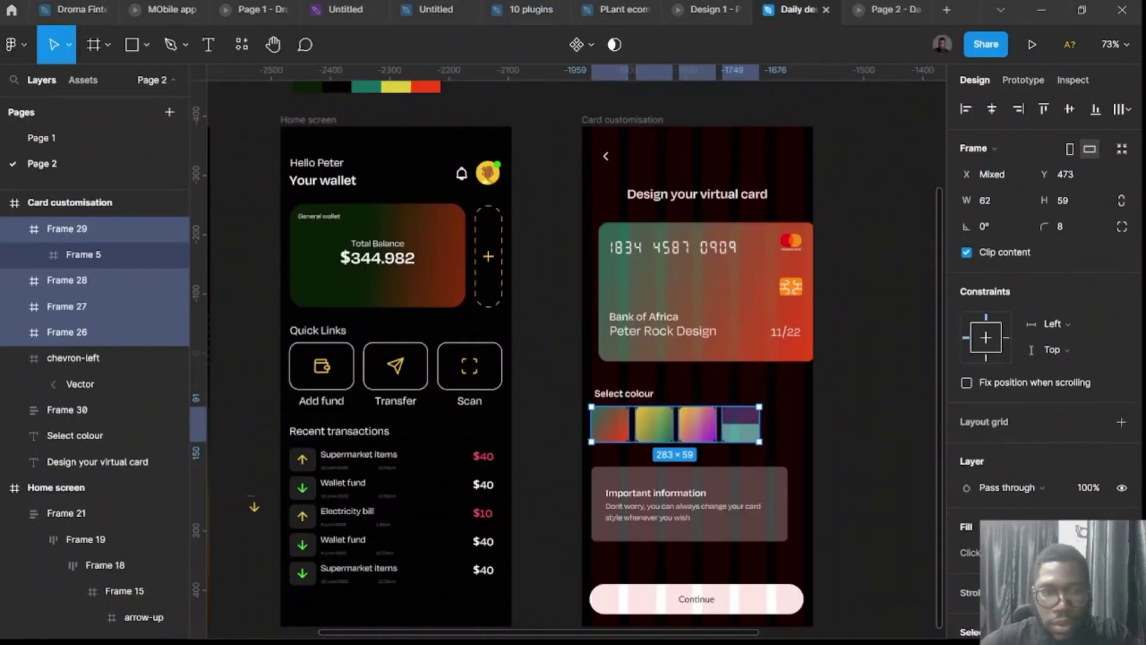
Copy the 'Select colour' heading below the swatches and retype it as 'Midnight glow'.
scroll(567, 441, right, 3)
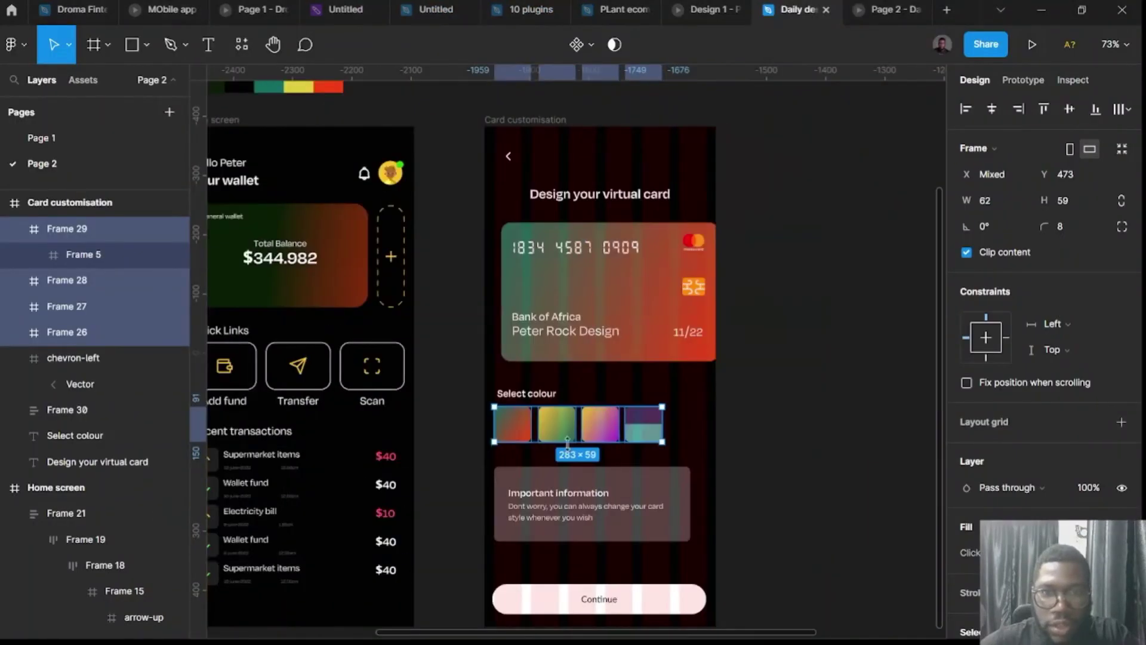
scroll(524, 373, up, 5)
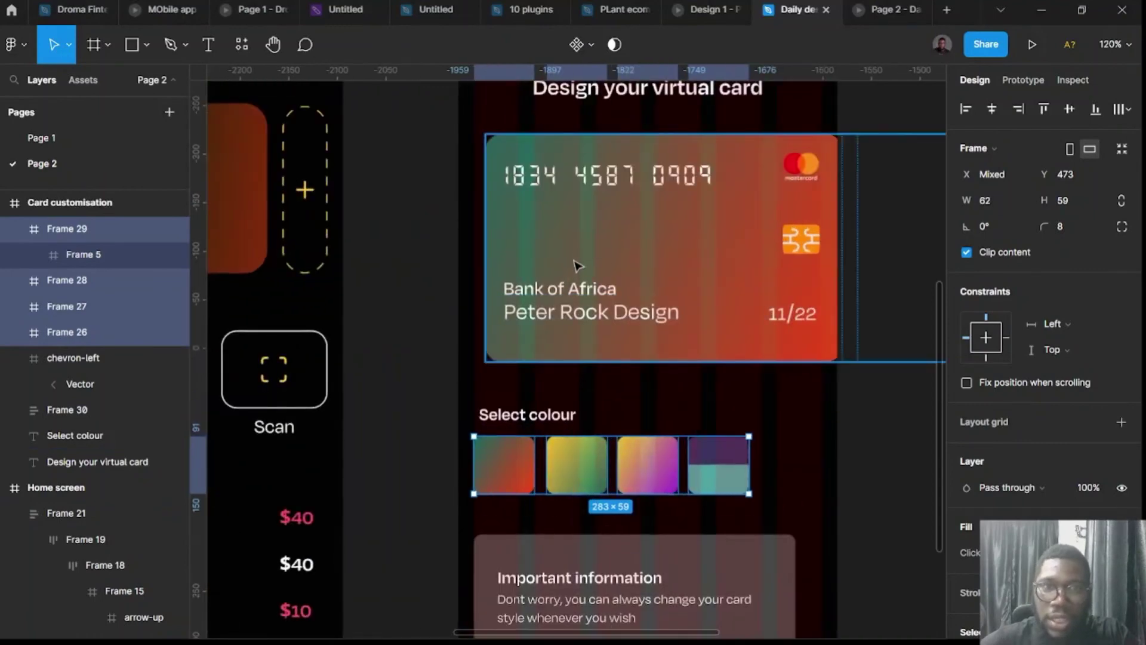
scroll(616, 238, down, 2)
scroll(648, 235, up, 2)
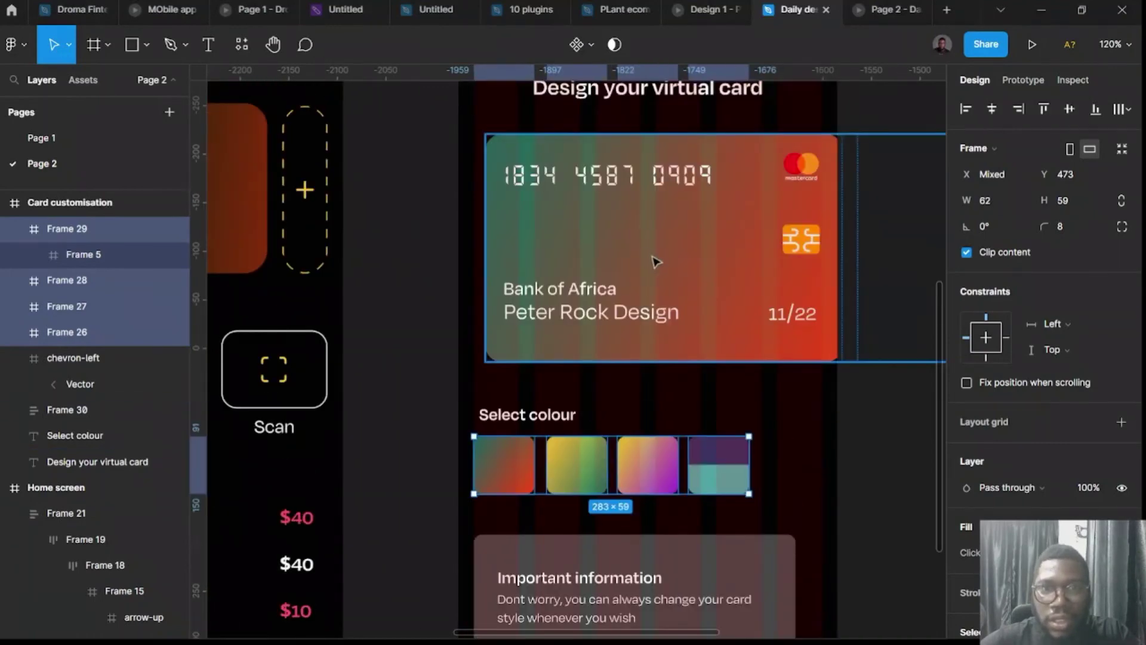
click(656, 261)
click(515, 421)
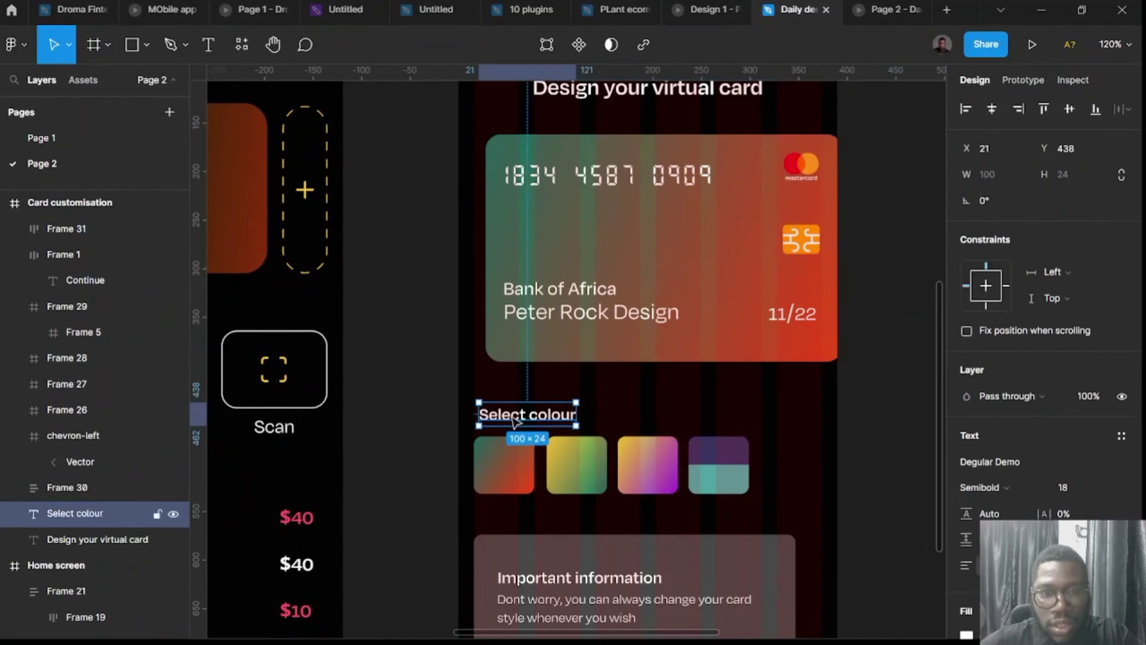
drag(515, 421, 506, 521)
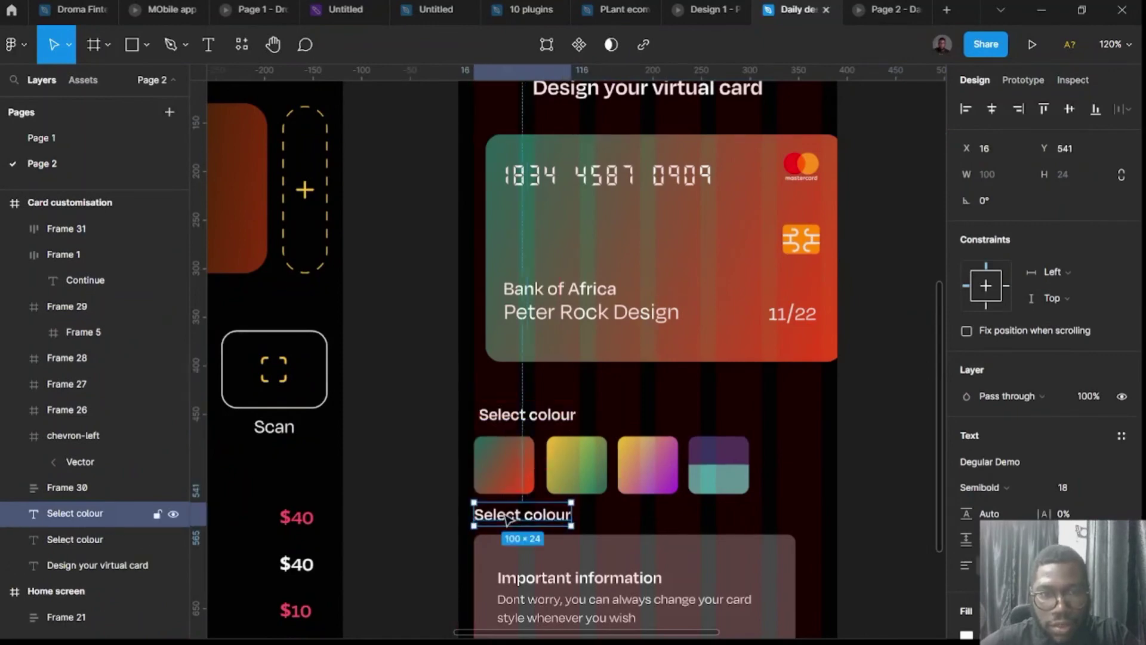
double_click(506, 517)
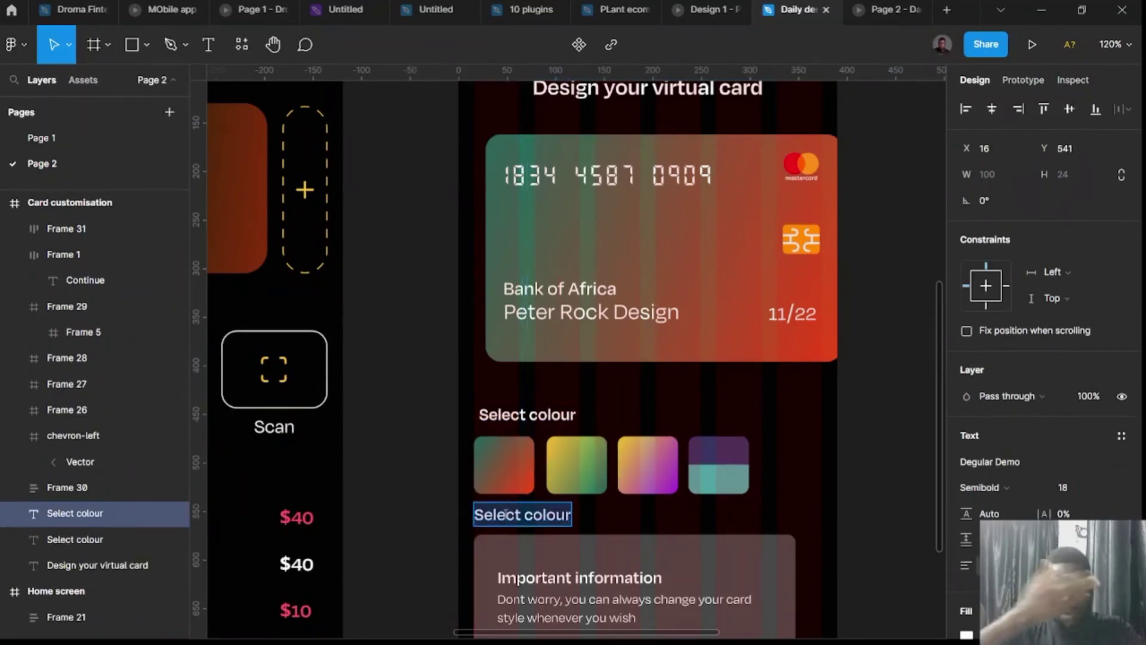
text(Mind)
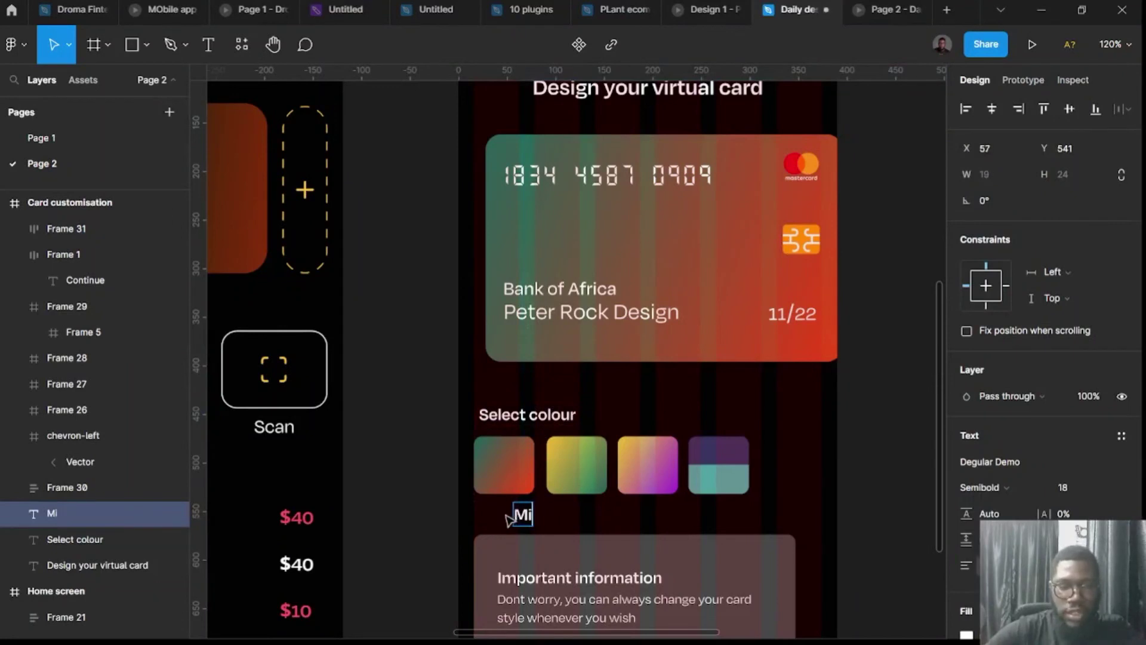
key(BackSpace)
key(BackSpace)
text(dn)
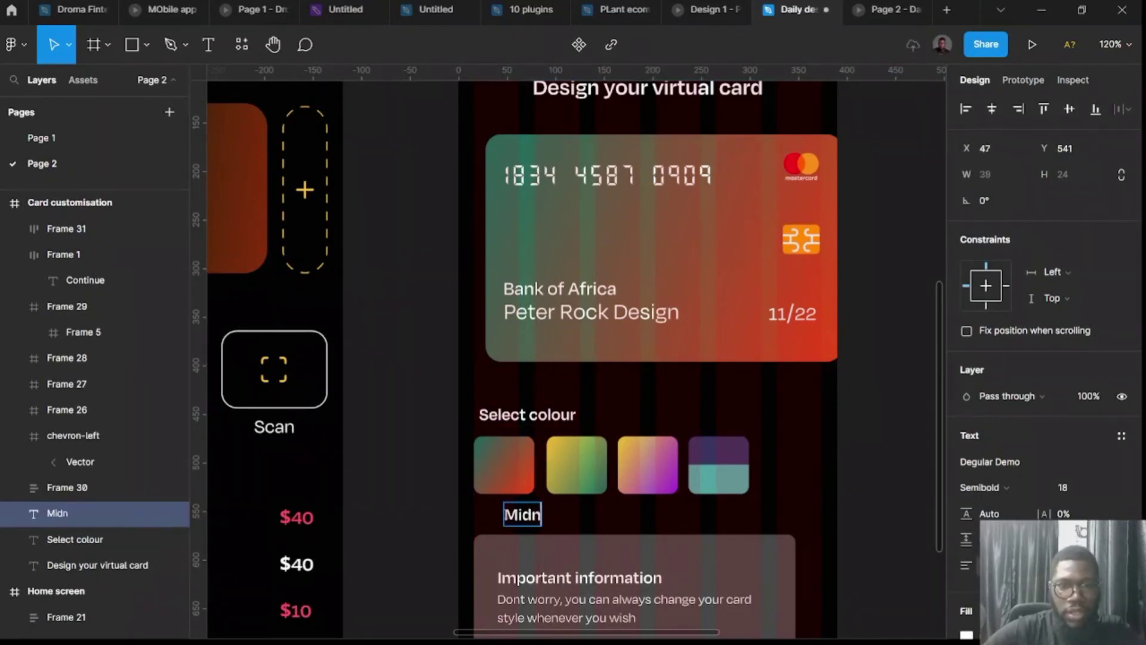
text(ight)
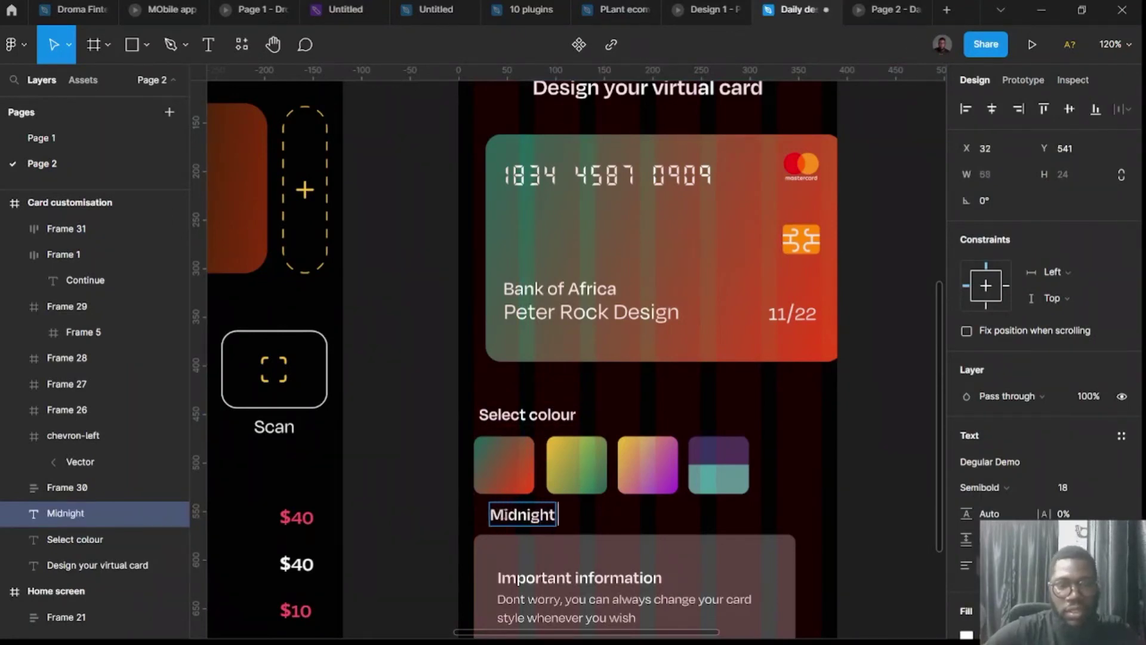
text( glow)
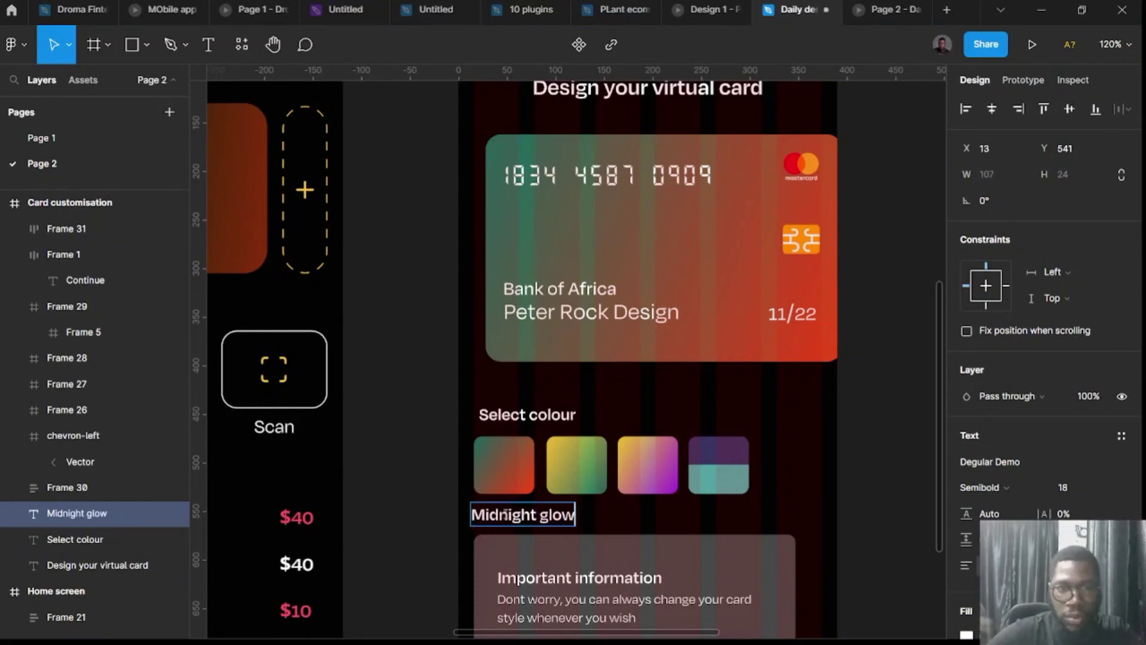
key(Escape)
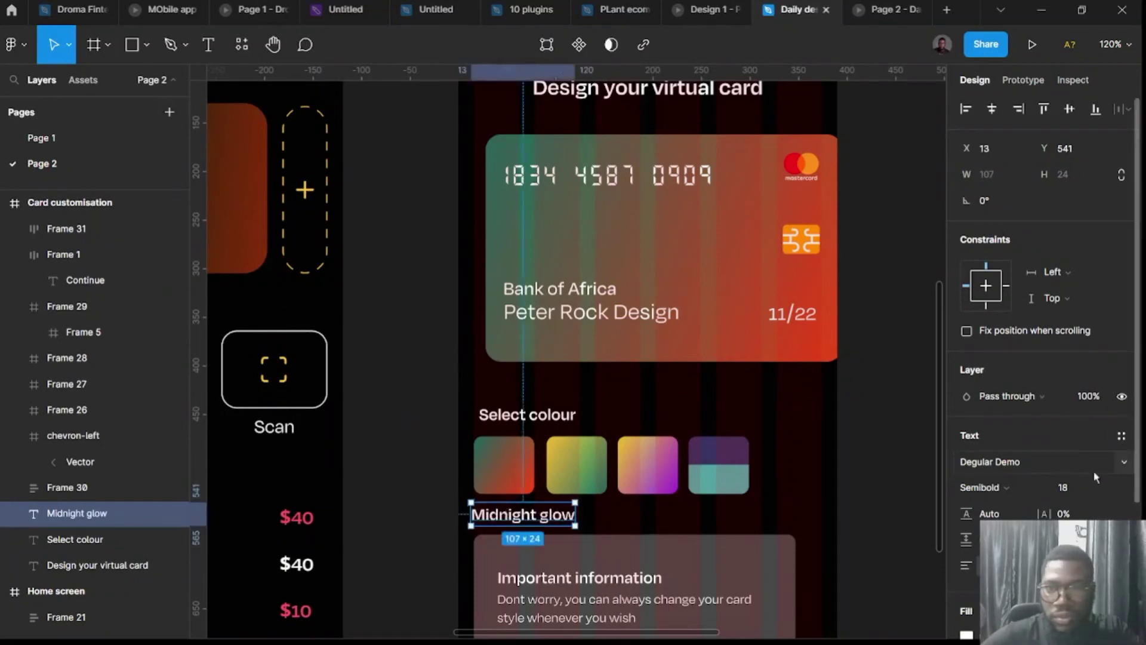
click(1068, 487)
Make the Midnight glow label Light 14 and auto-layout it with the first swatch.
key(Return)
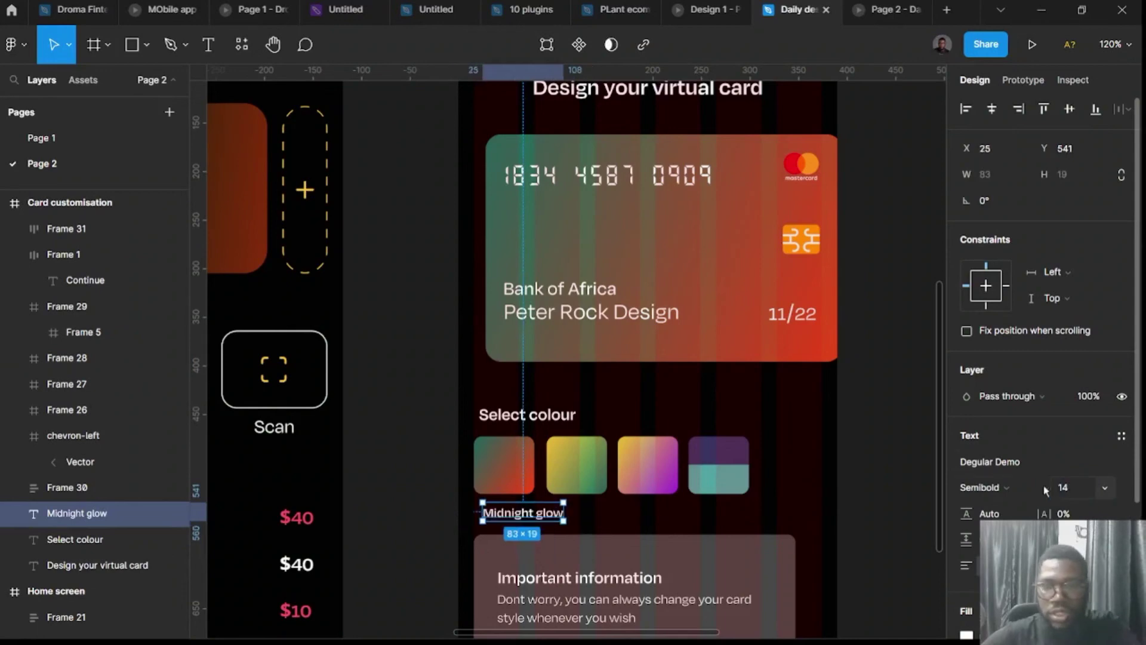
click(988, 487)
click(993, 374)
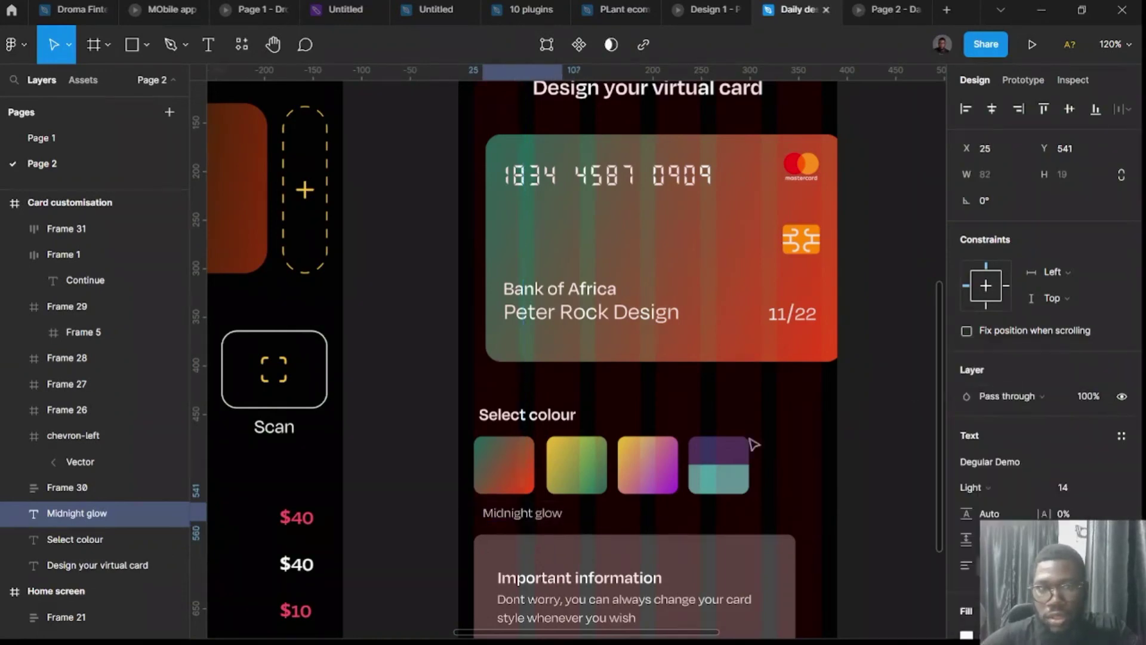
shift+click(506, 477)
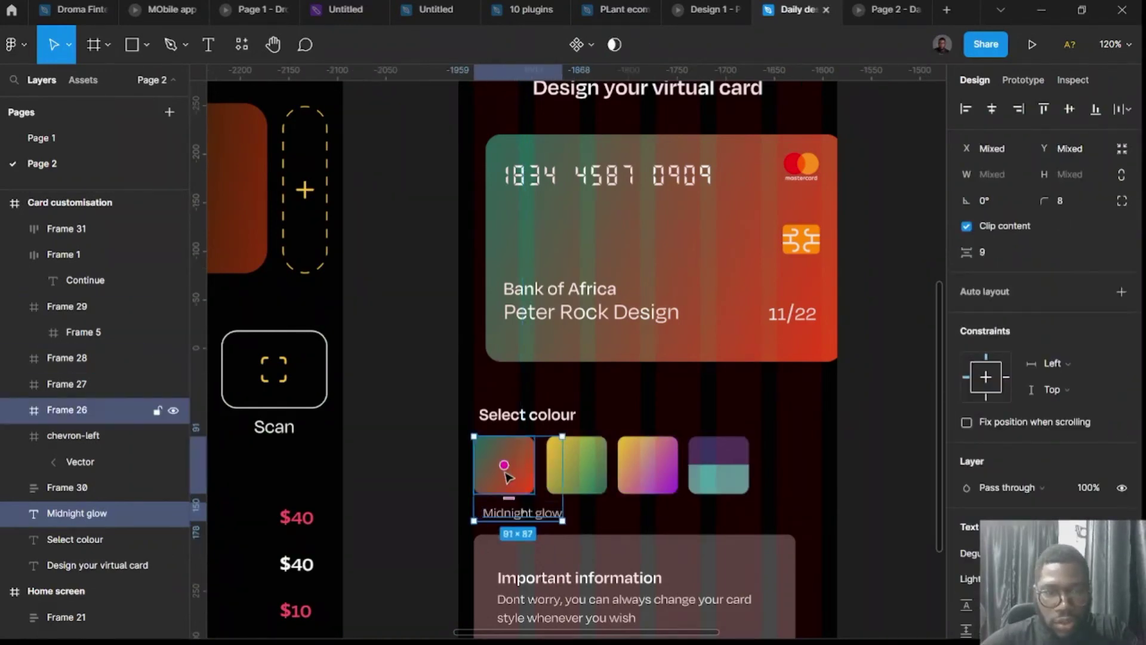
key(shift+a)
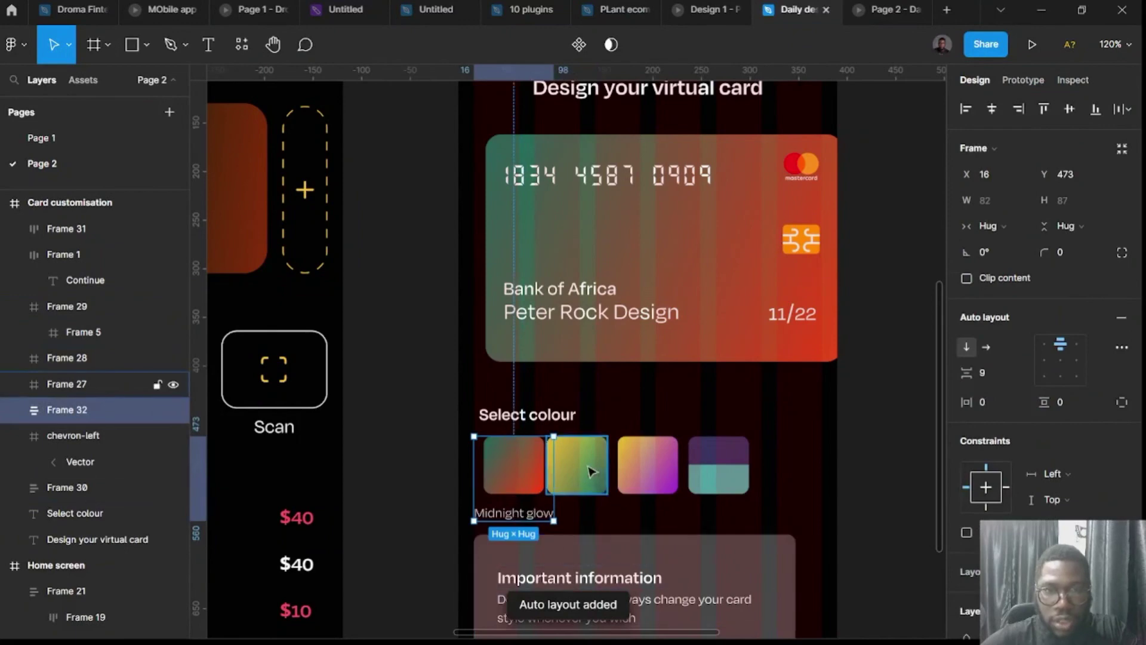
Copy the label as 'Marigold green' and auto-layout it with the yellow swatch.
click(591, 471)
click(546, 521)
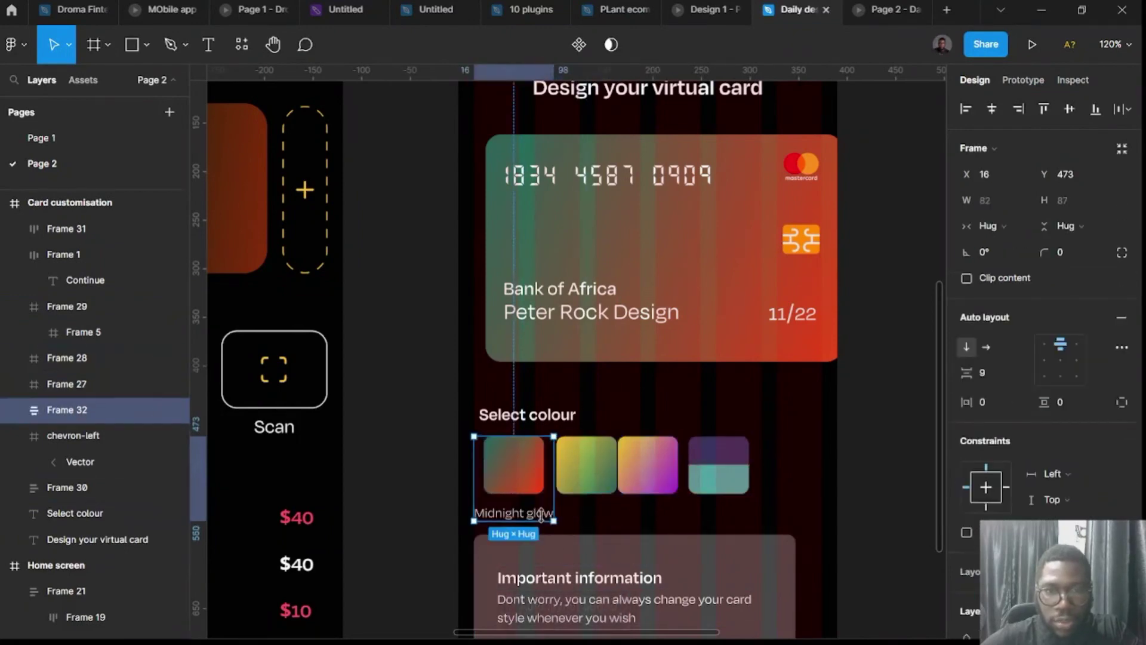
click(544, 518)
drag(543, 518, 620, 521)
double_click(617, 517)
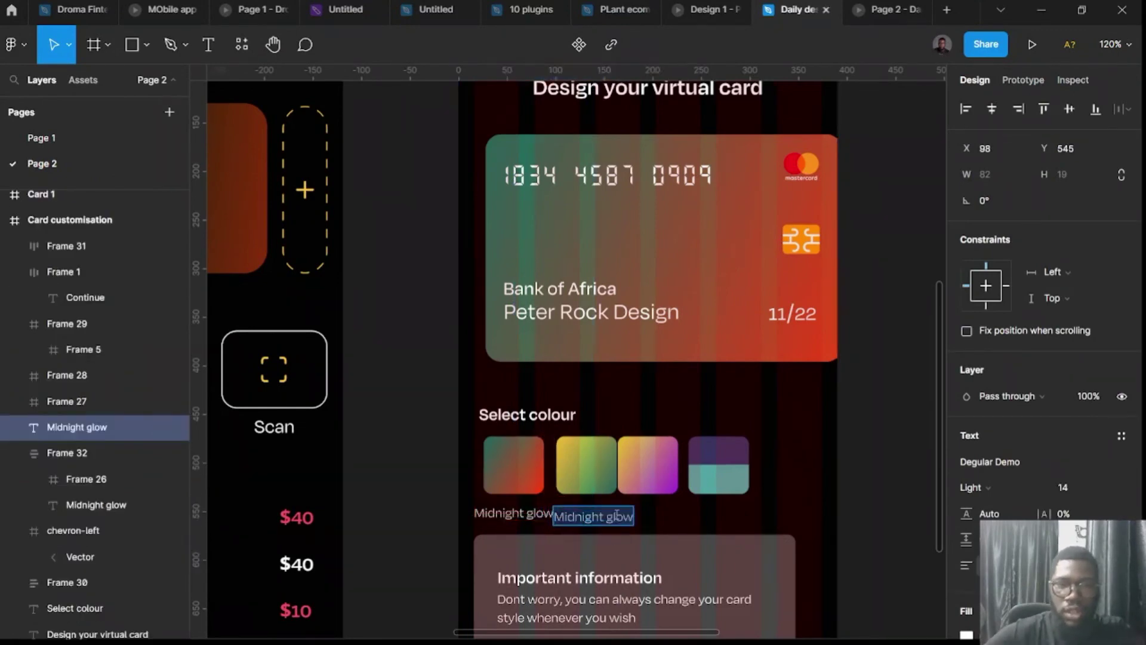
text(Marig)
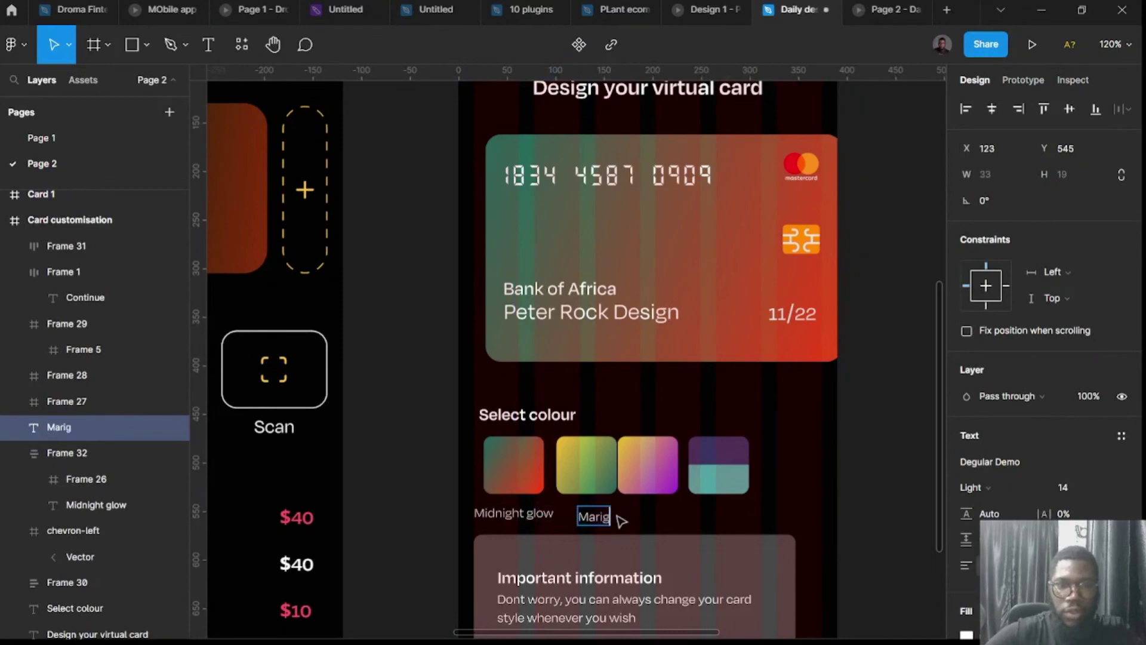
text(old green)
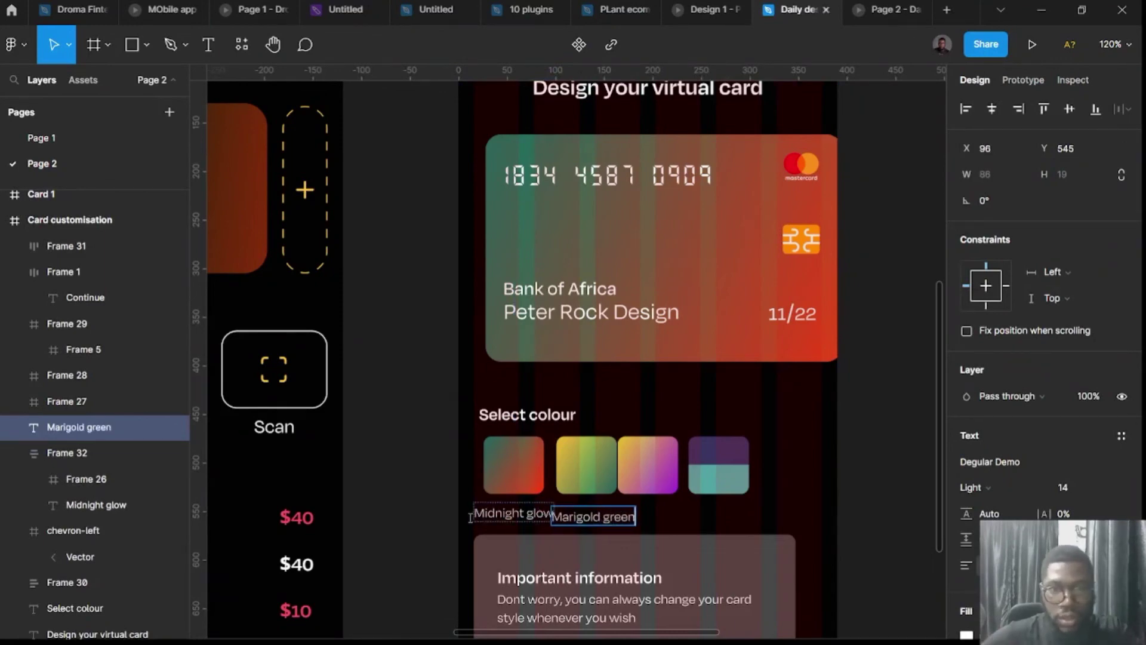
key(Escape)
shift+click(584, 474)
key(shift+a)
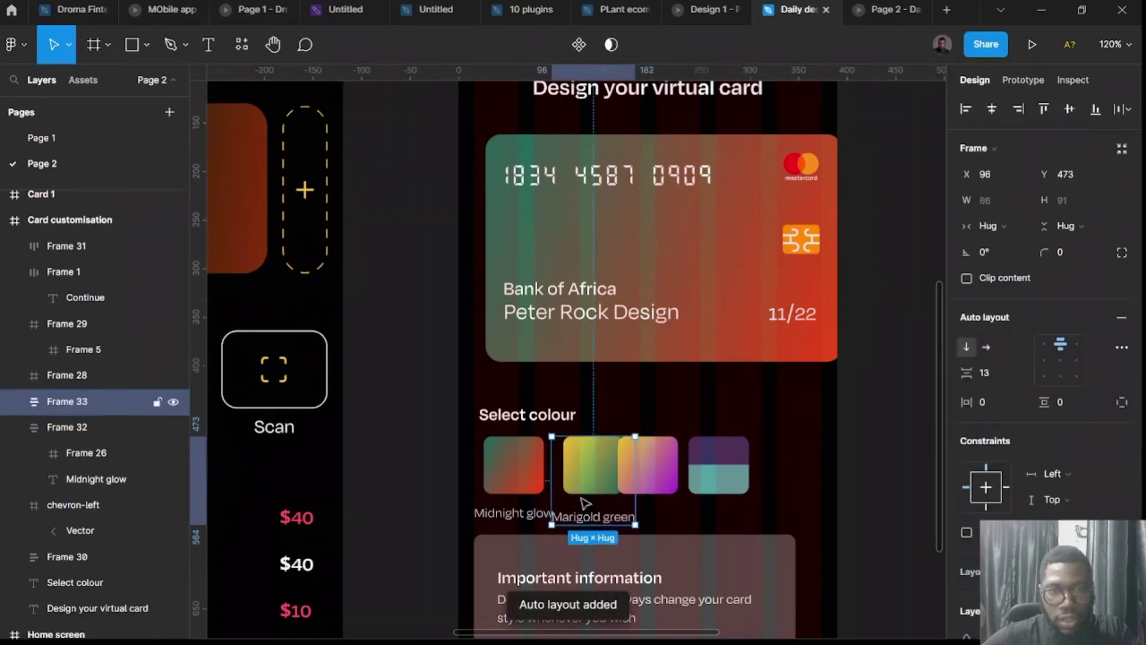
Shift the pink and purple-teal swatches to the end of the row.
click(648, 464)
shift+click(718, 465)
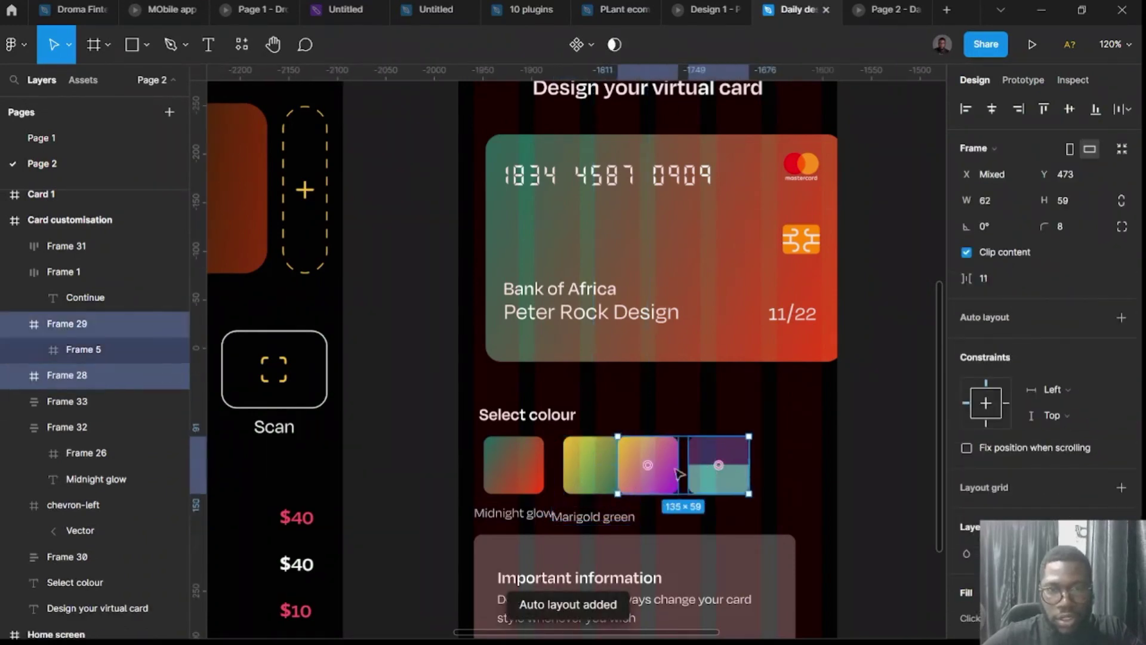
drag(665, 458, 721, 460)
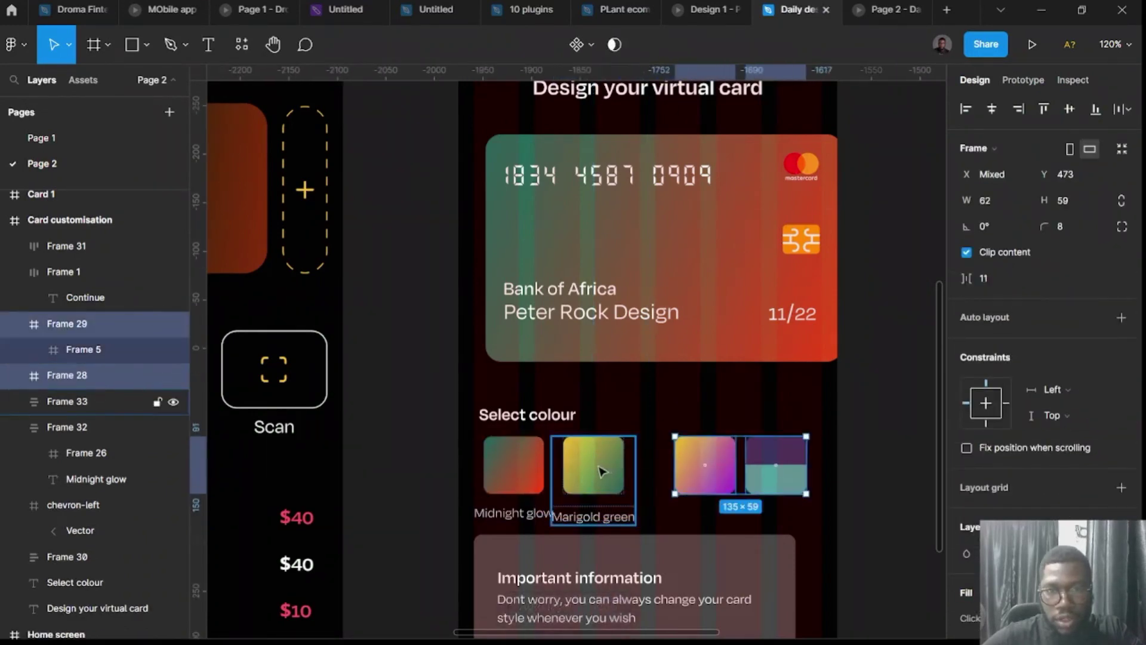
Set 8 px spacing in both swatch groups and copy the label under the third swatch.
click(624, 464)
click(524, 476)
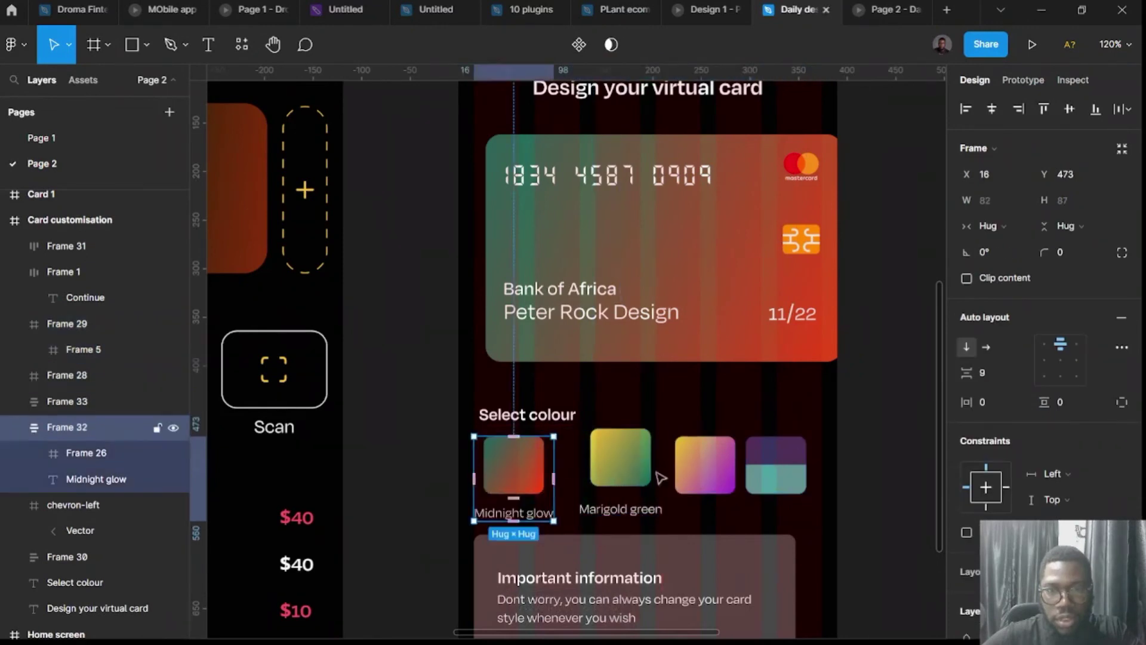
click(982, 373)
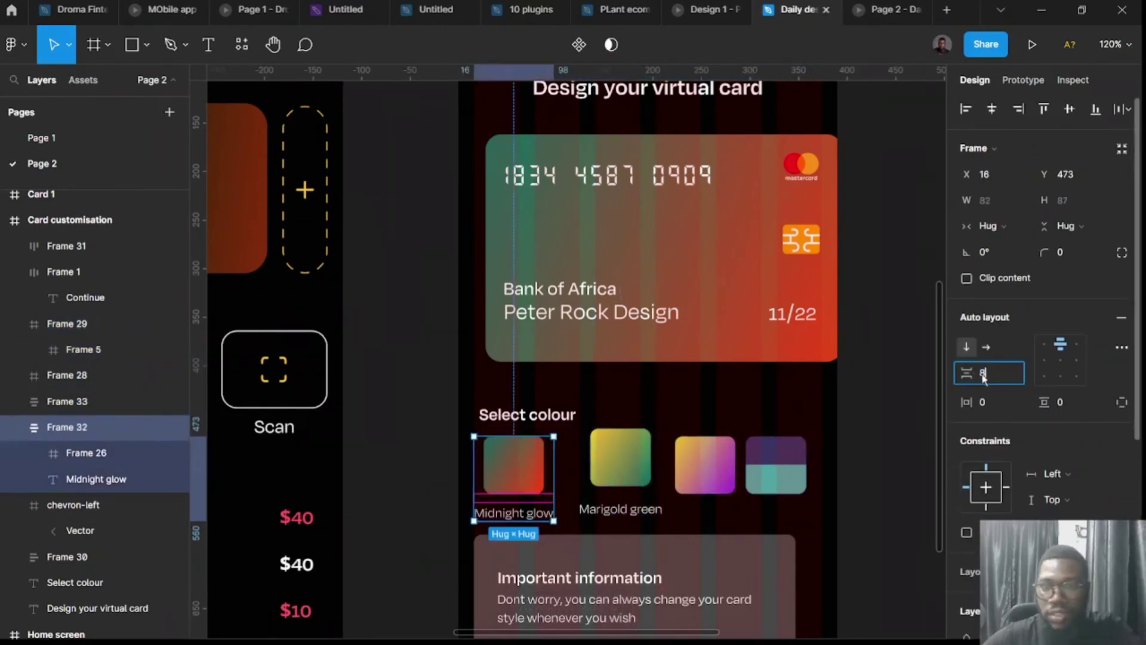
text(8)
key(Return)
click(621, 463)
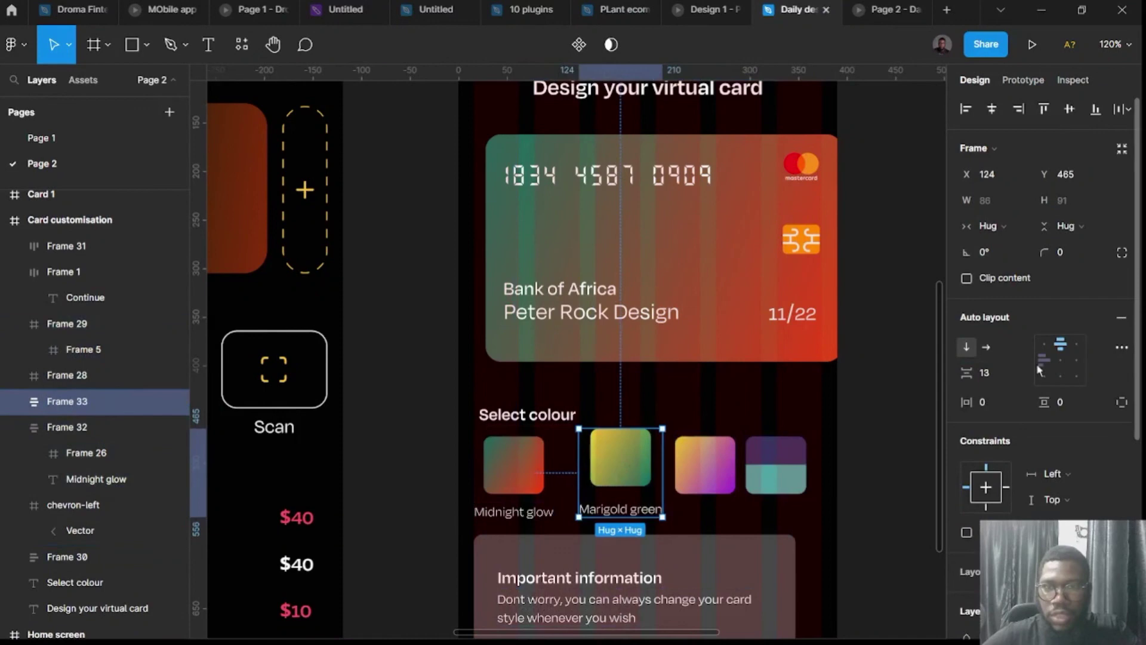
click(1000, 371)
text(8)
key(Return)
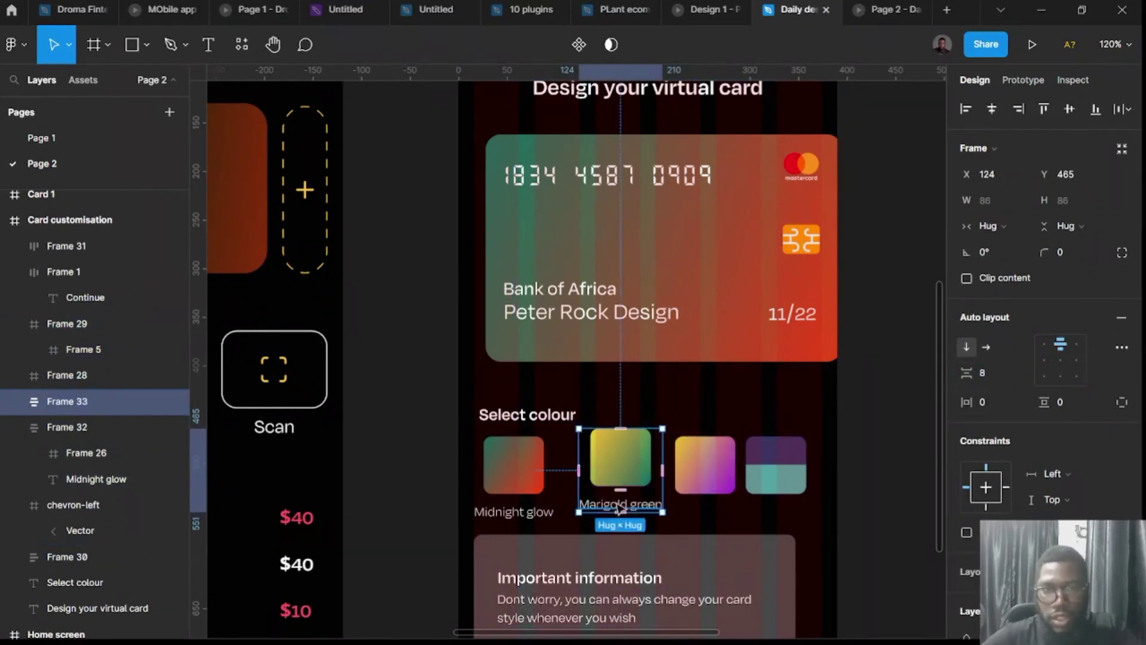
click(621, 506)
drag(621, 504, 715, 517)
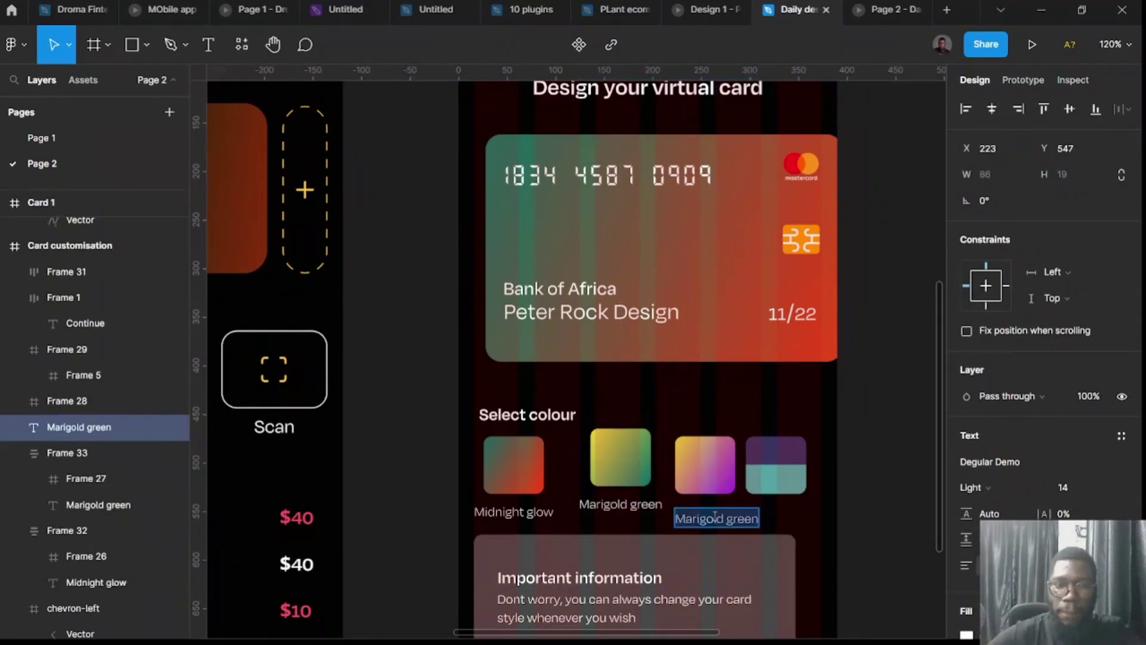
Rename the third label 'Calm yellow' and stack it with its swatch at spacing 8.
text(Calm)
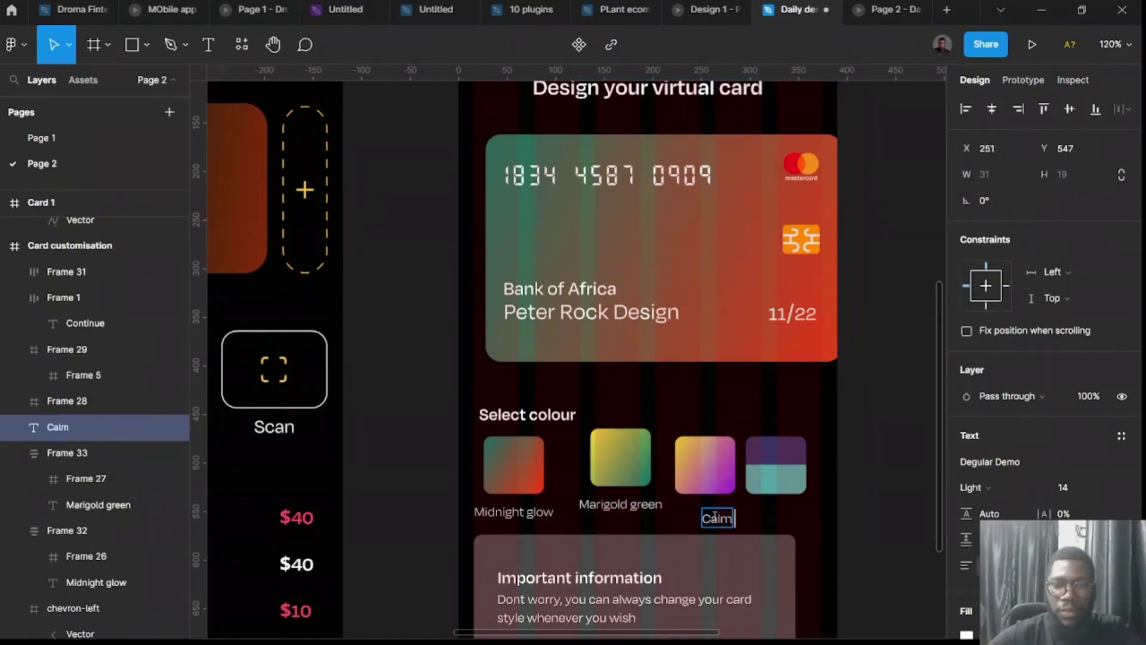
text( yellow)
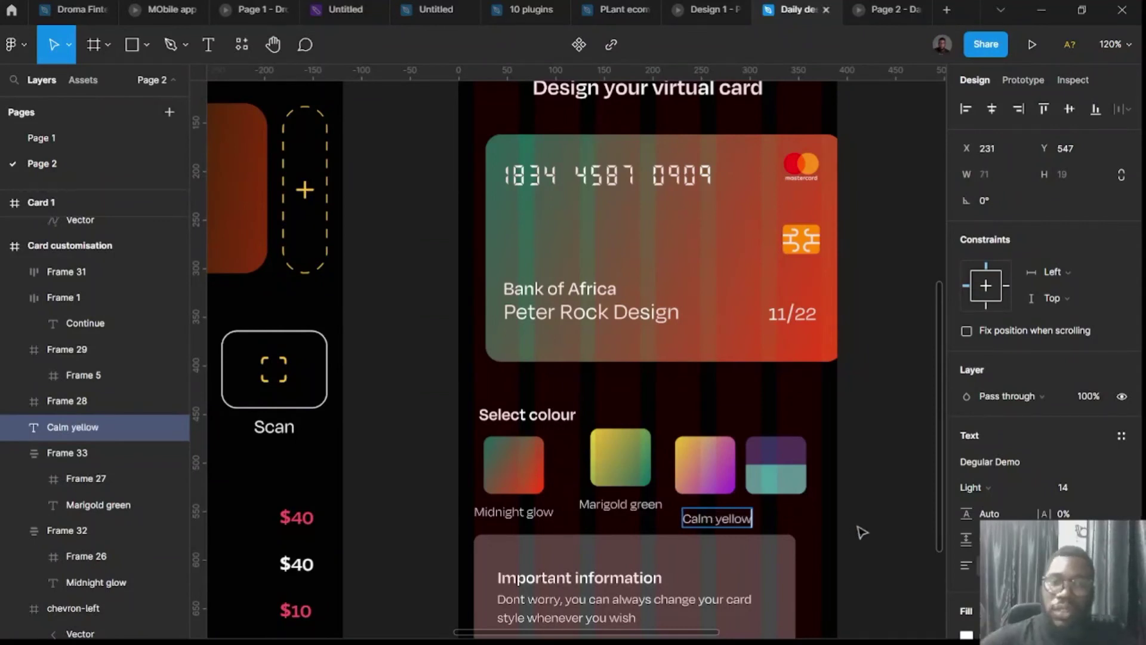
click(705, 465)
key(shift+a)
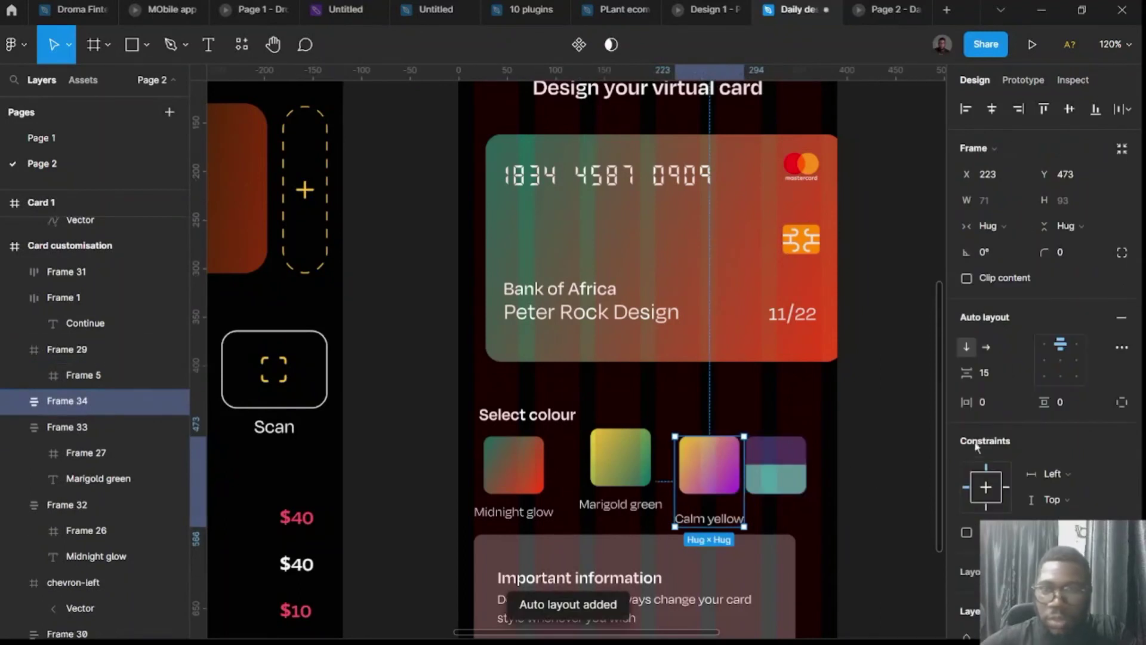
text(8)
key(Return)
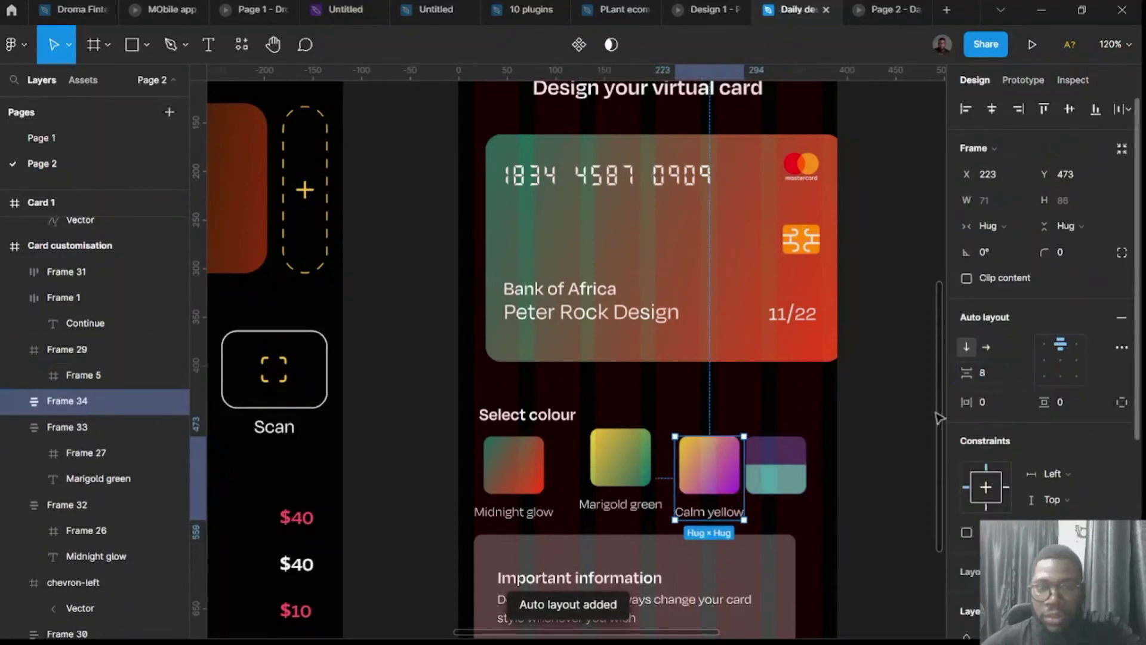
Copy the label as 'Dualtone' and stack it with the fourth swatch at spacing 8.
click(731, 517)
drag(728, 517, 801, 513)
double_click(800, 514)
text(Du)
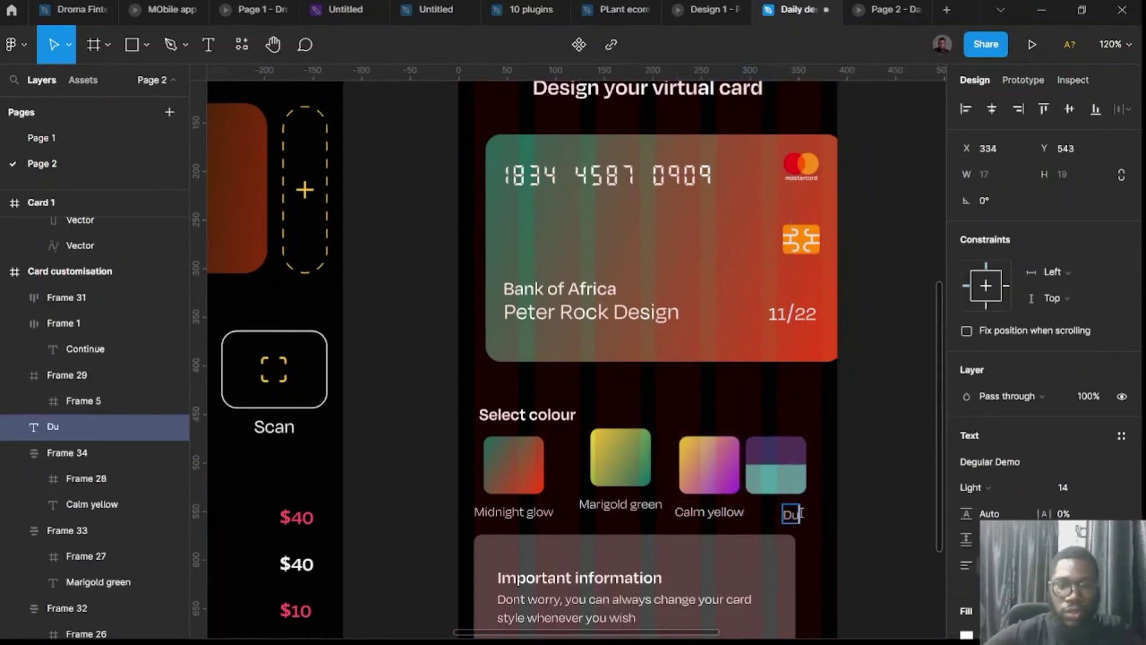
text(altone)
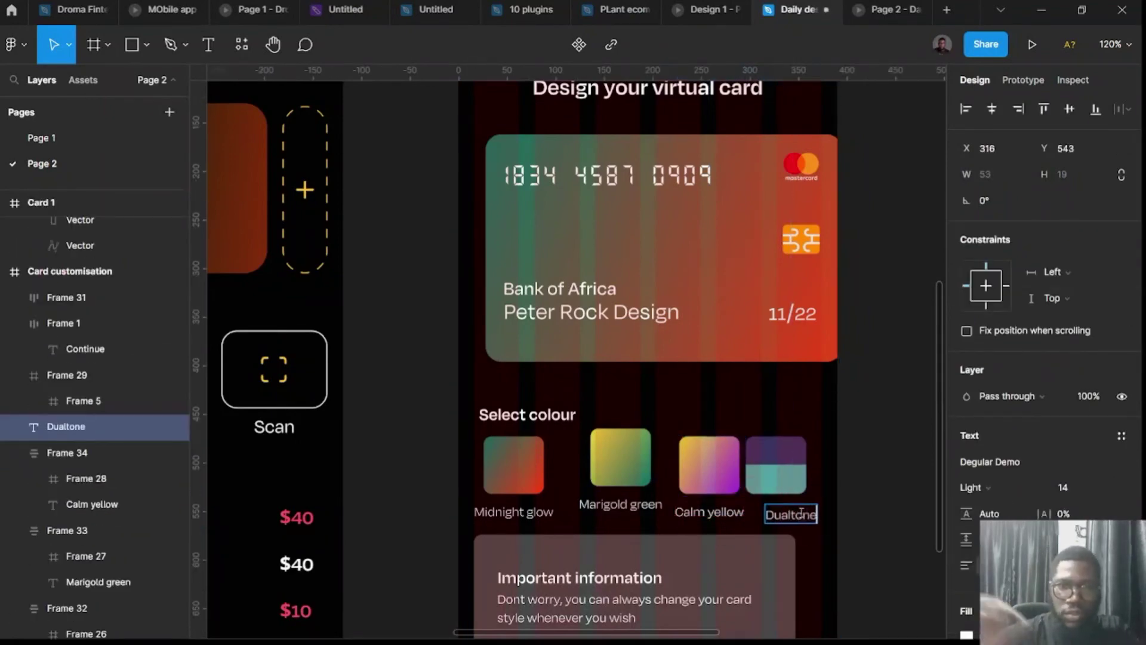
key(Escape)
shift+click(792, 478)
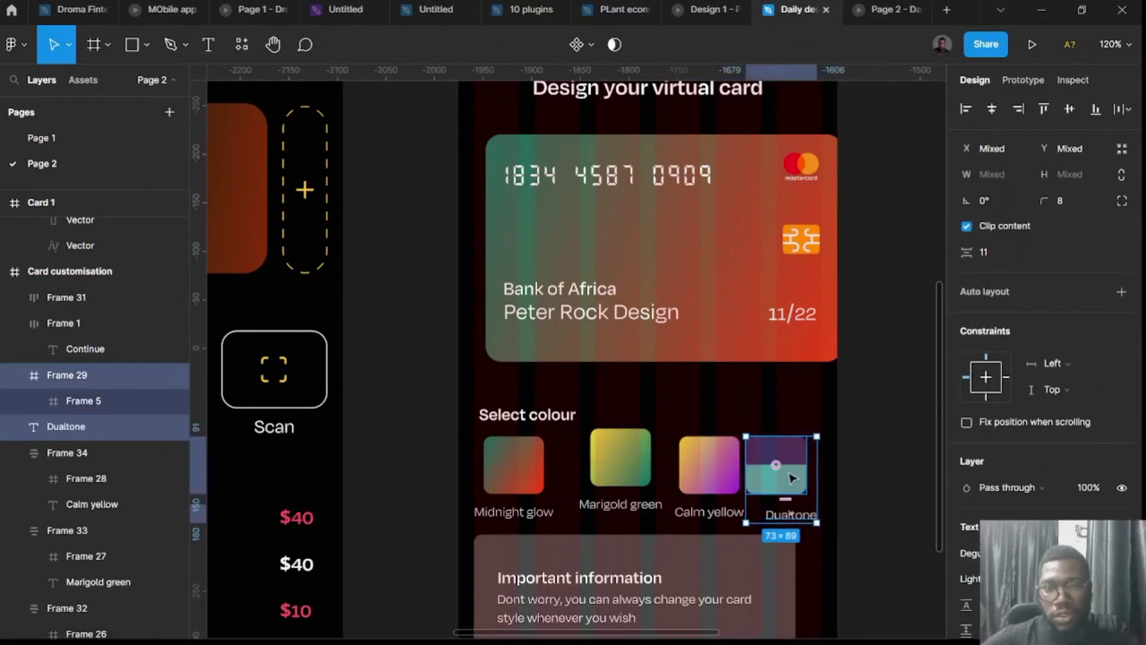
key(shift+a)
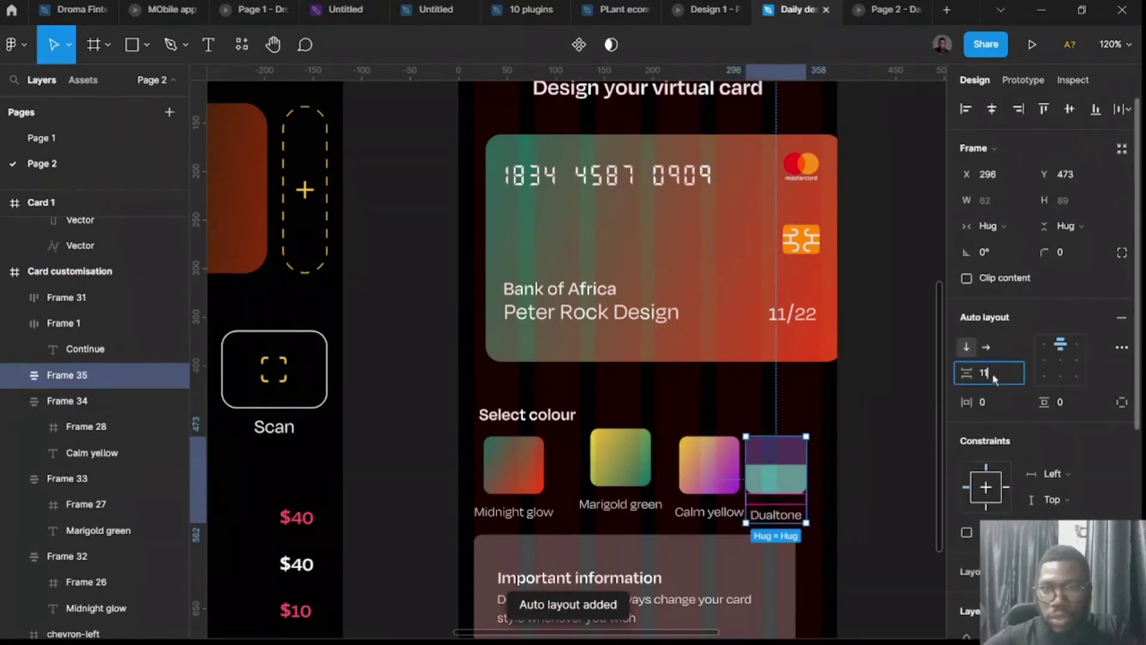
click(994, 379)
text(8)
key(Return)
drag(821, 489, 551, 472)
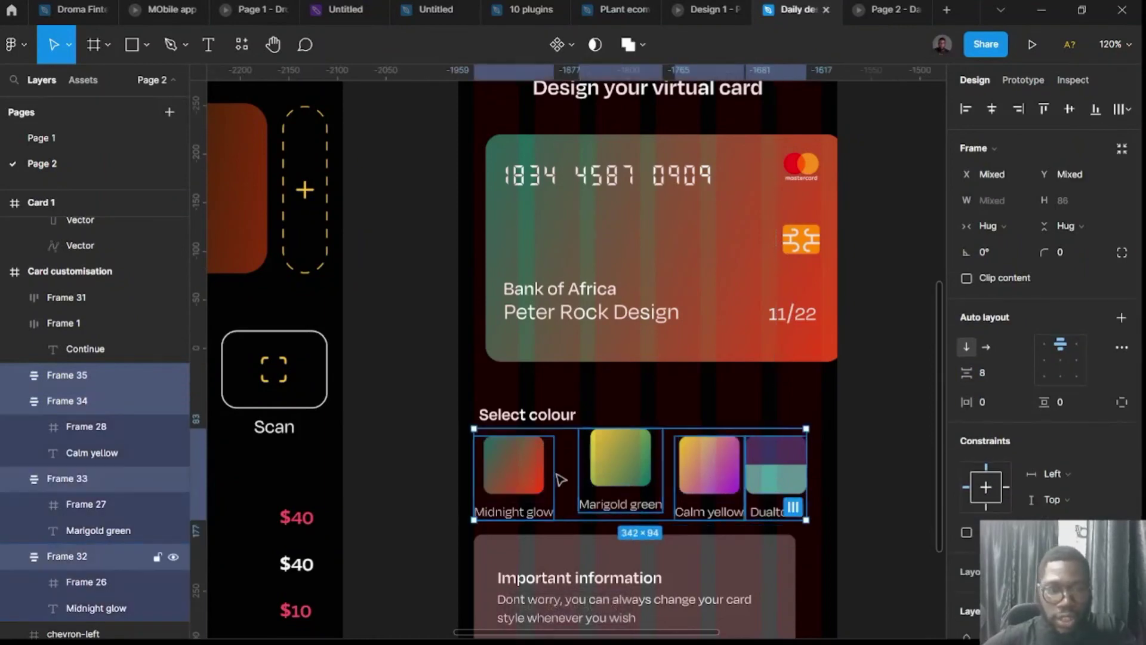
Put the four colour swatch groups in a horizontal auto-layout row with an 8 gap.
key(shift+a)
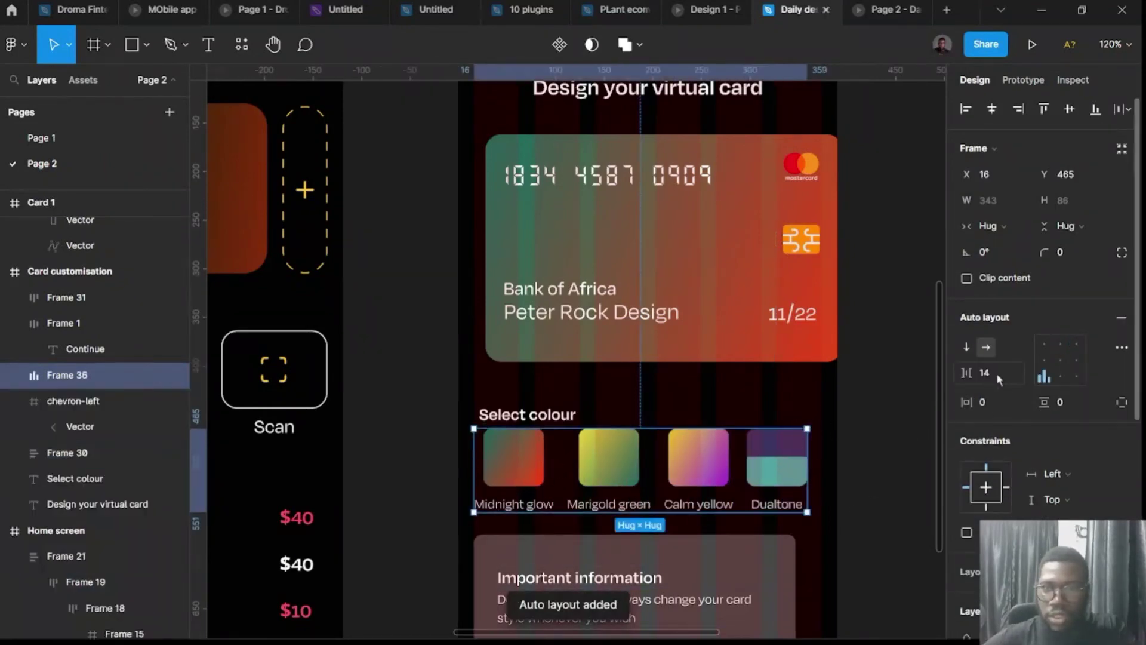
click(999, 373)
text(8)
key(Return)
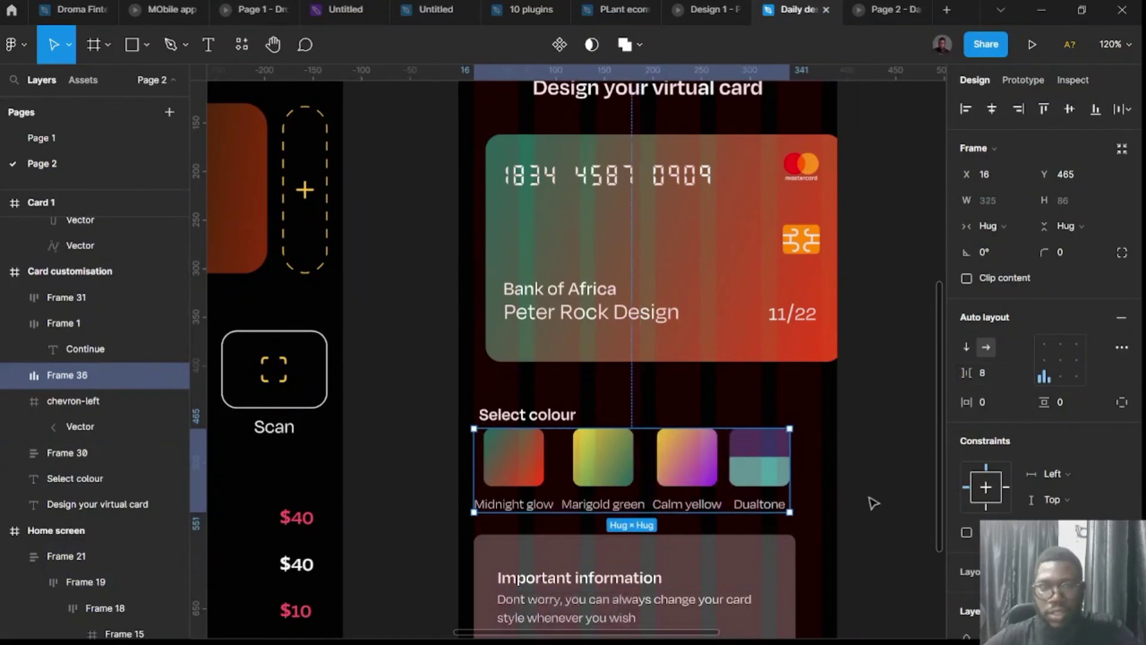
click(863, 524)
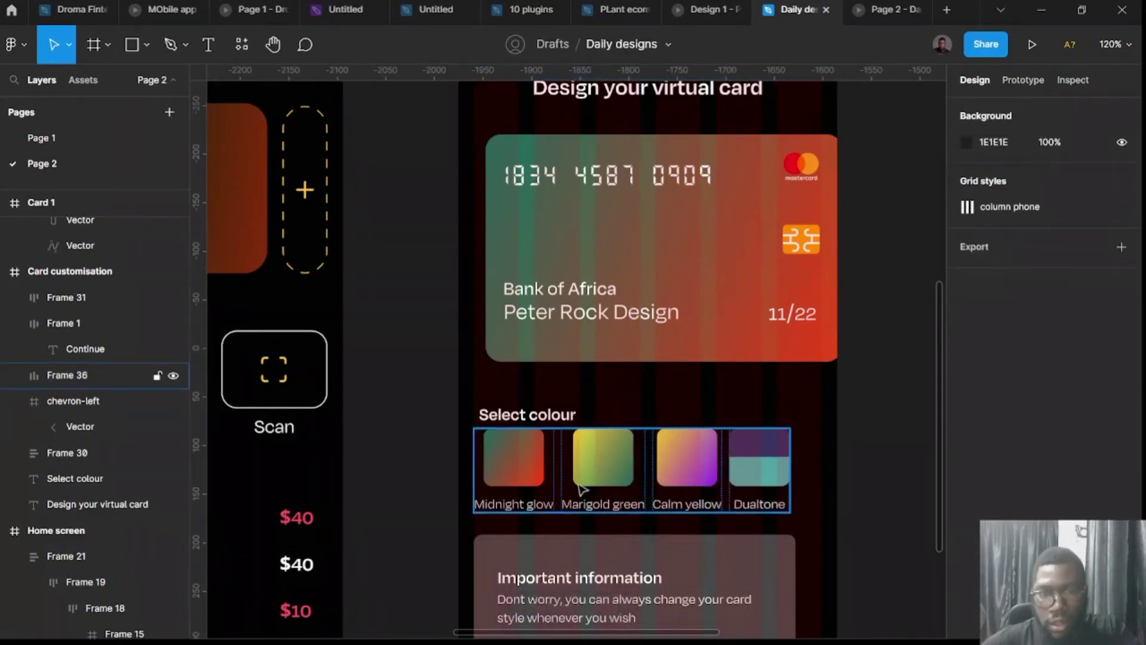
scroll(760, 511, up, 5)
click(740, 474)
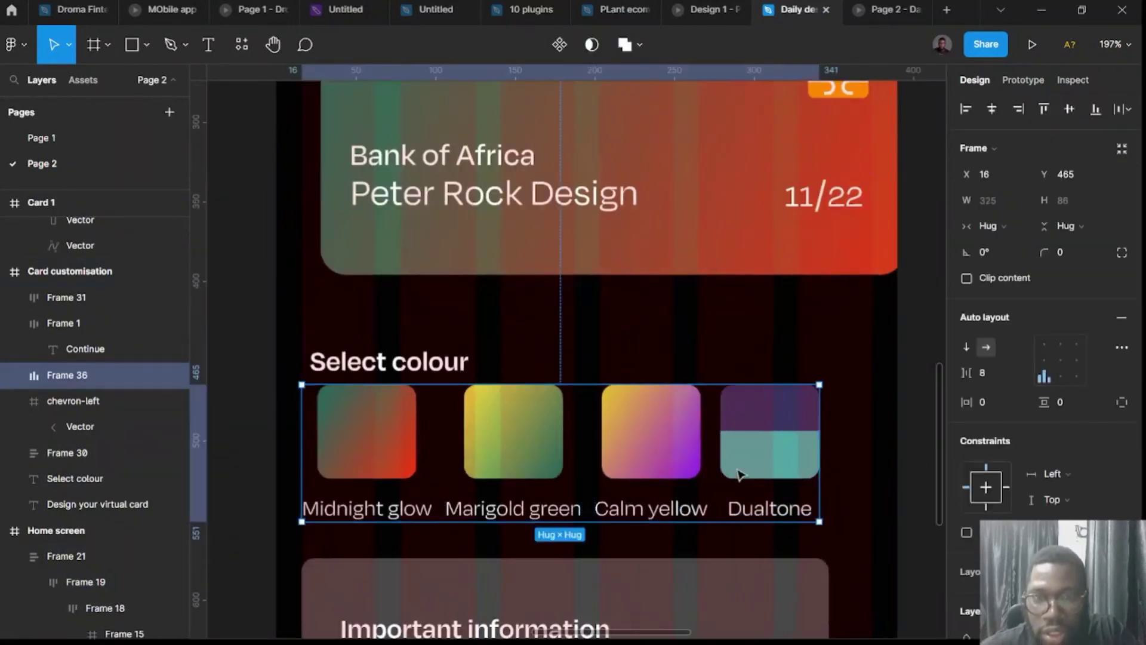
scroll(740, 474, down, 5)
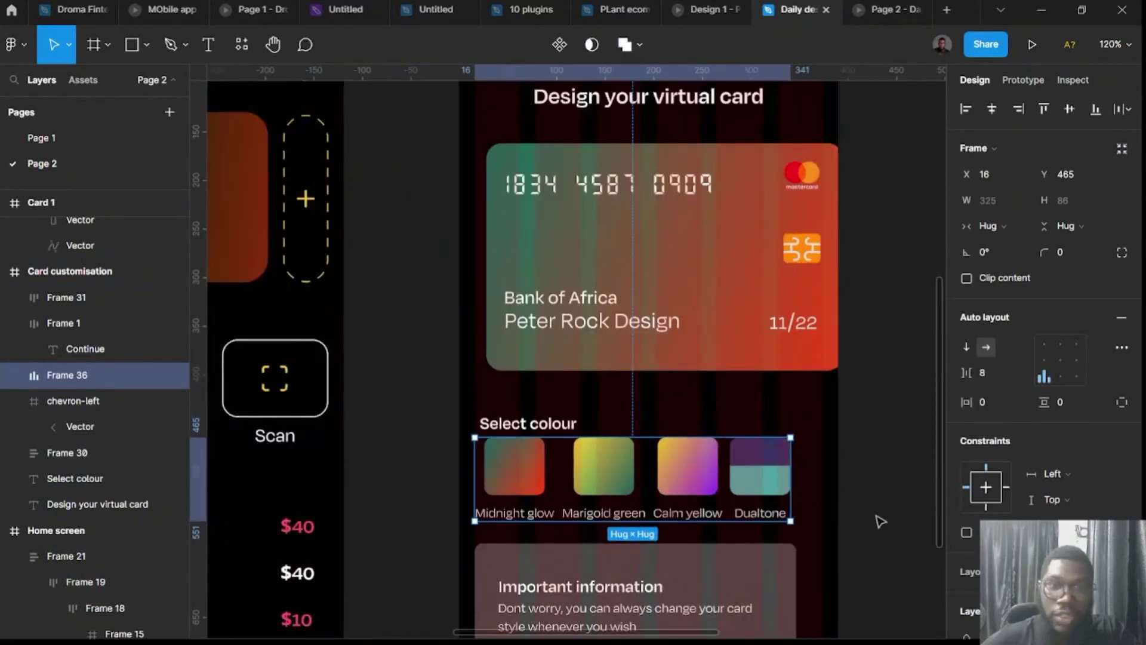
click(881, 521)
scroll(706, 502, right, 3)
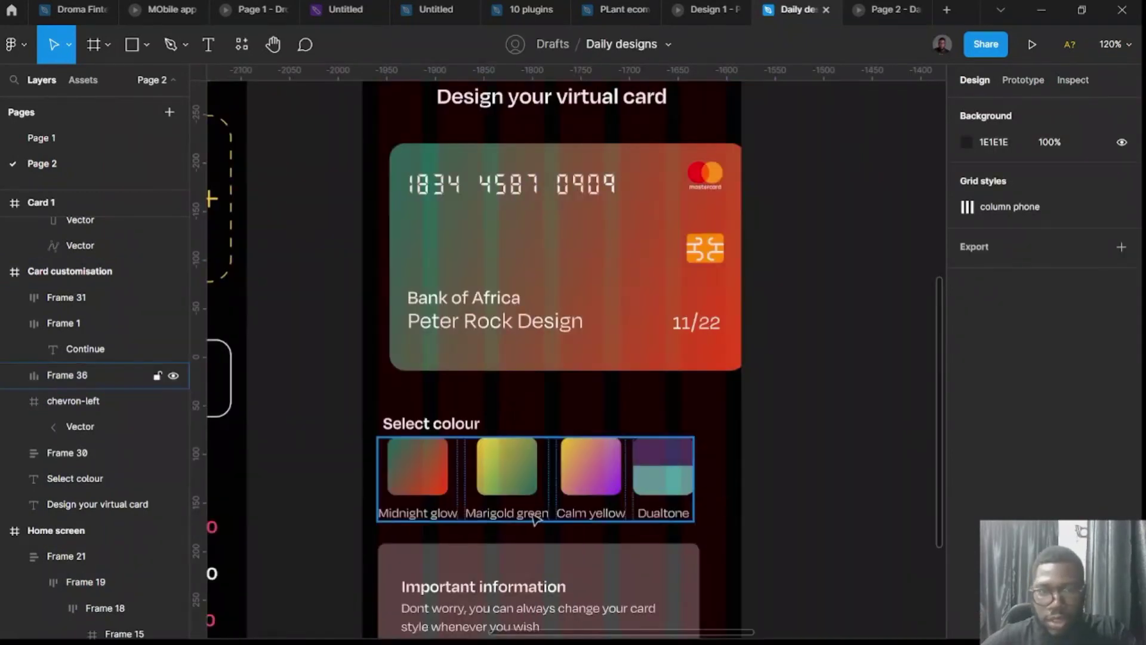
Set the Midnight glow, Marigold green, Calm yellow and Dualtone labels to font size 12.
click(447, 517)
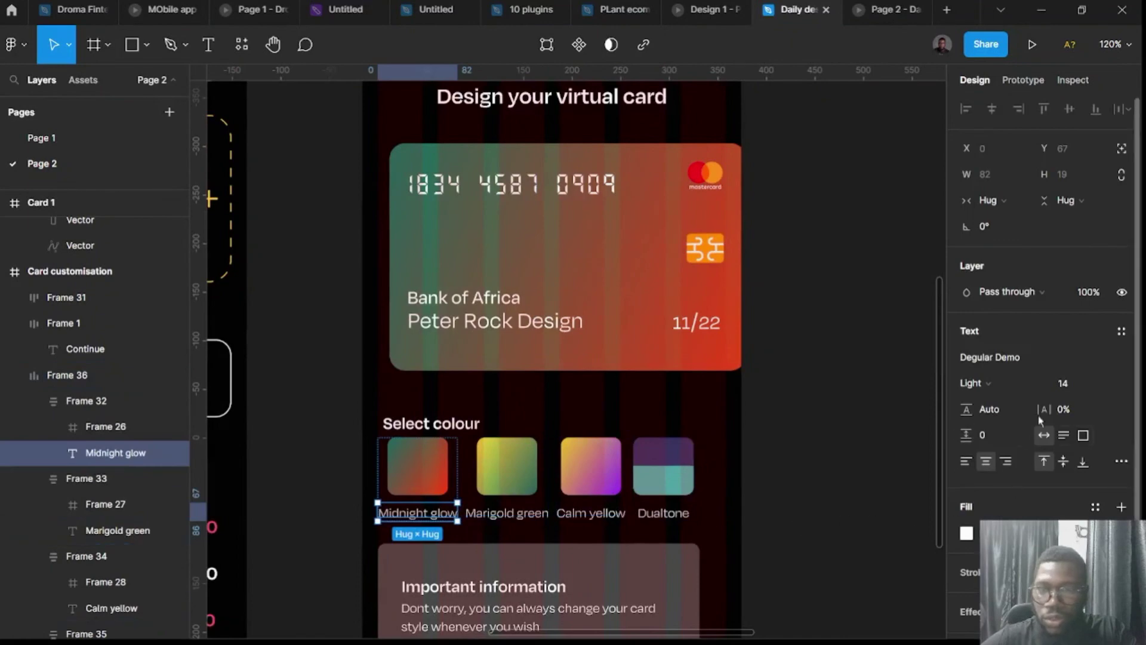
click(1070, 395)
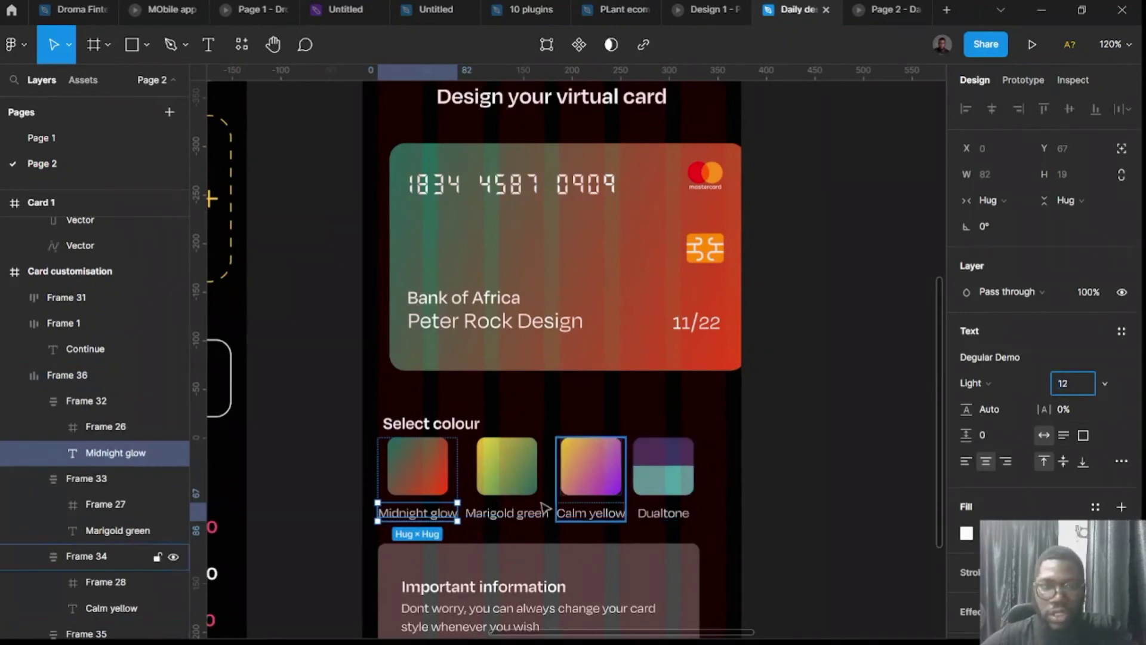
click(499, 513)
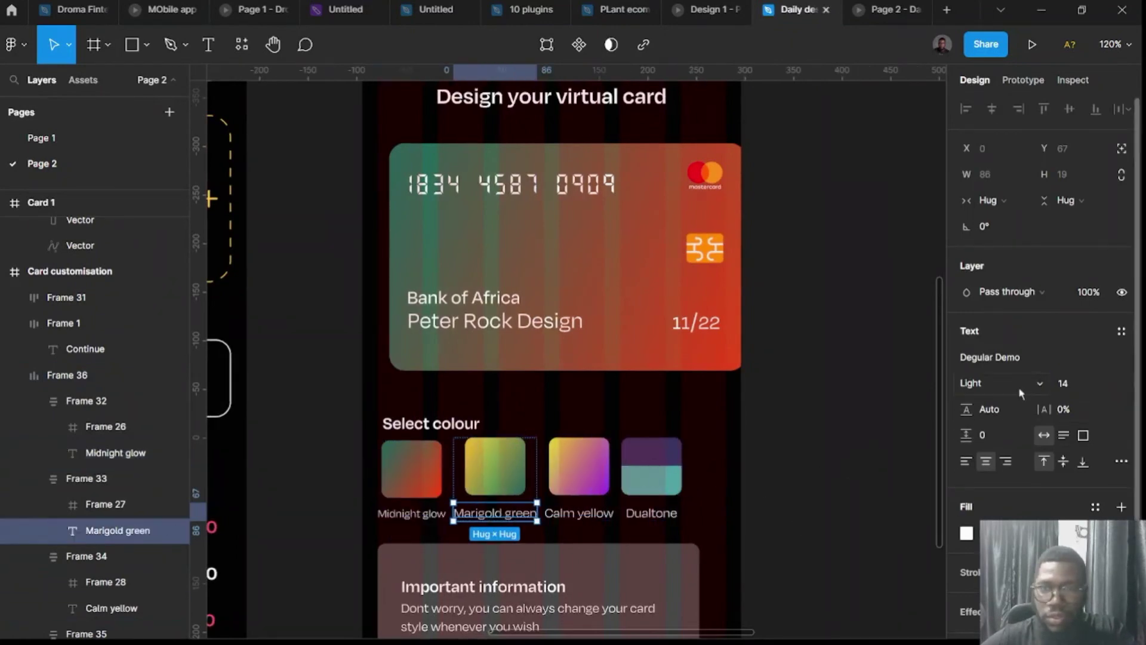
click(1073, 389)
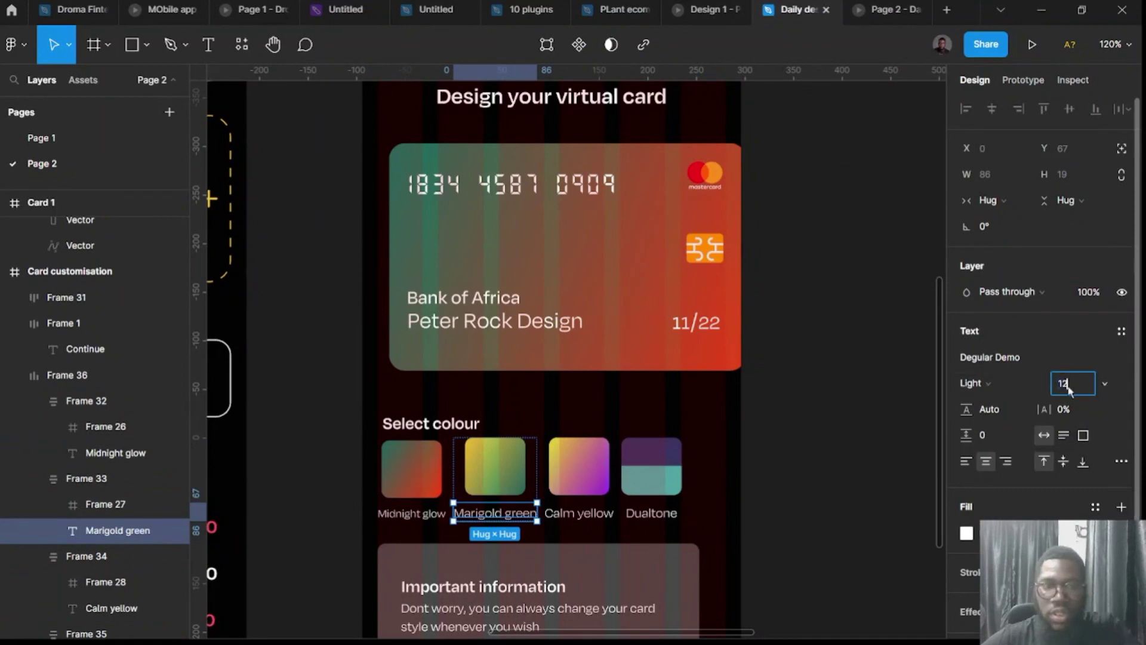
text(12)
key(Return)
click(567, 514)
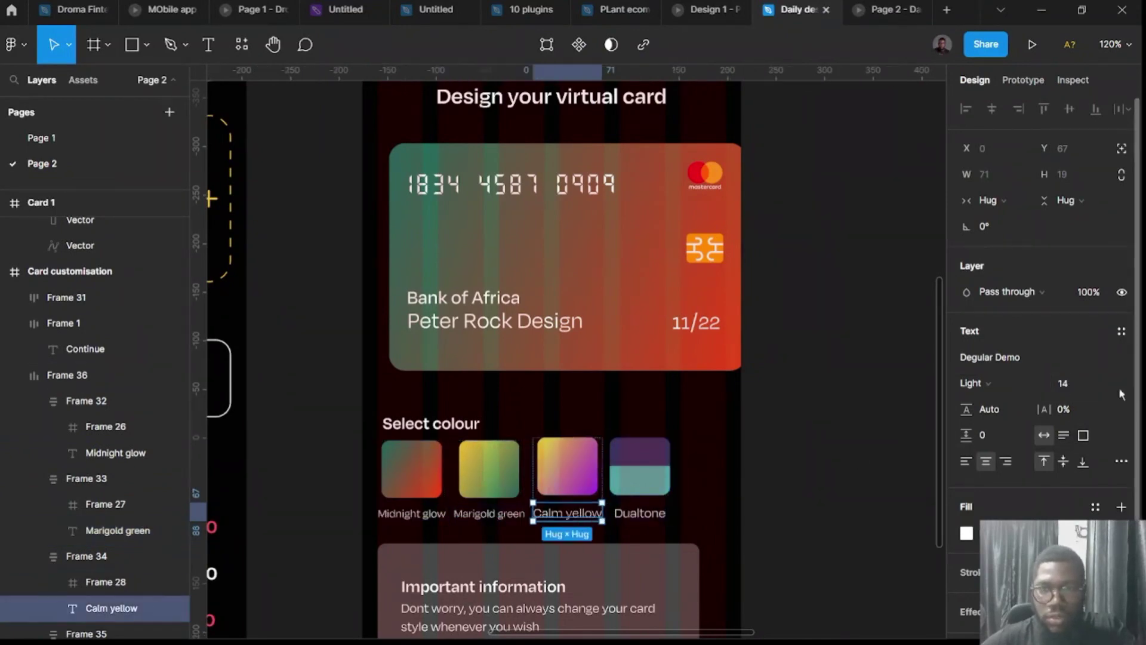
click(1085, 391)
key(Return)
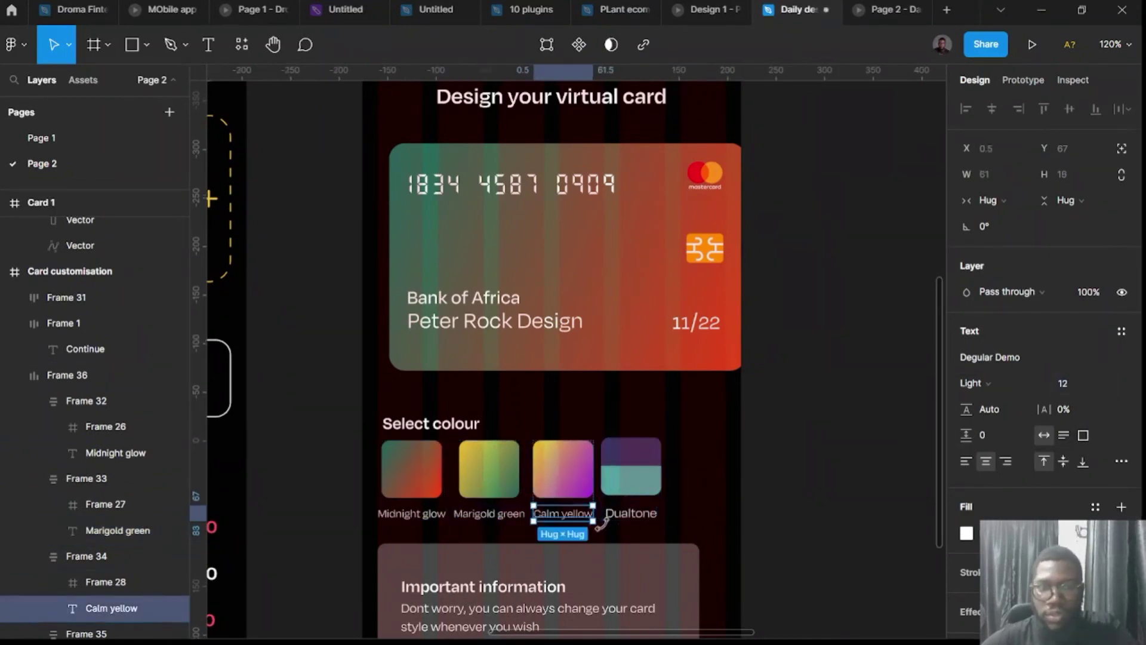
click(630, 514)
click(1078, 391)
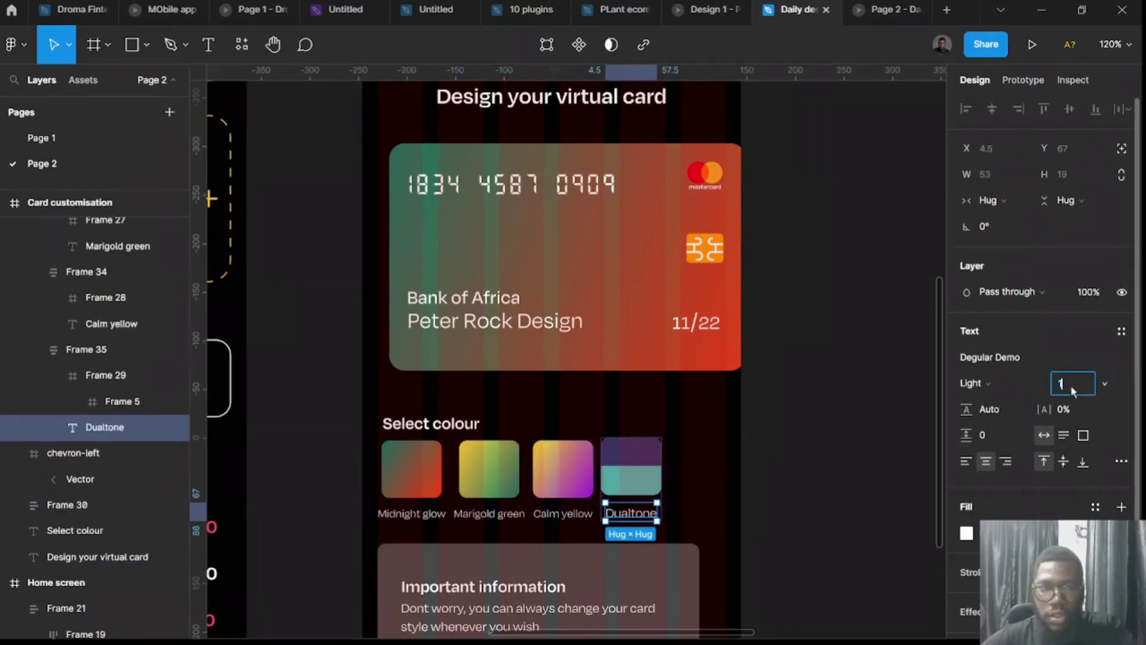
key(Return)
click(869, 507)
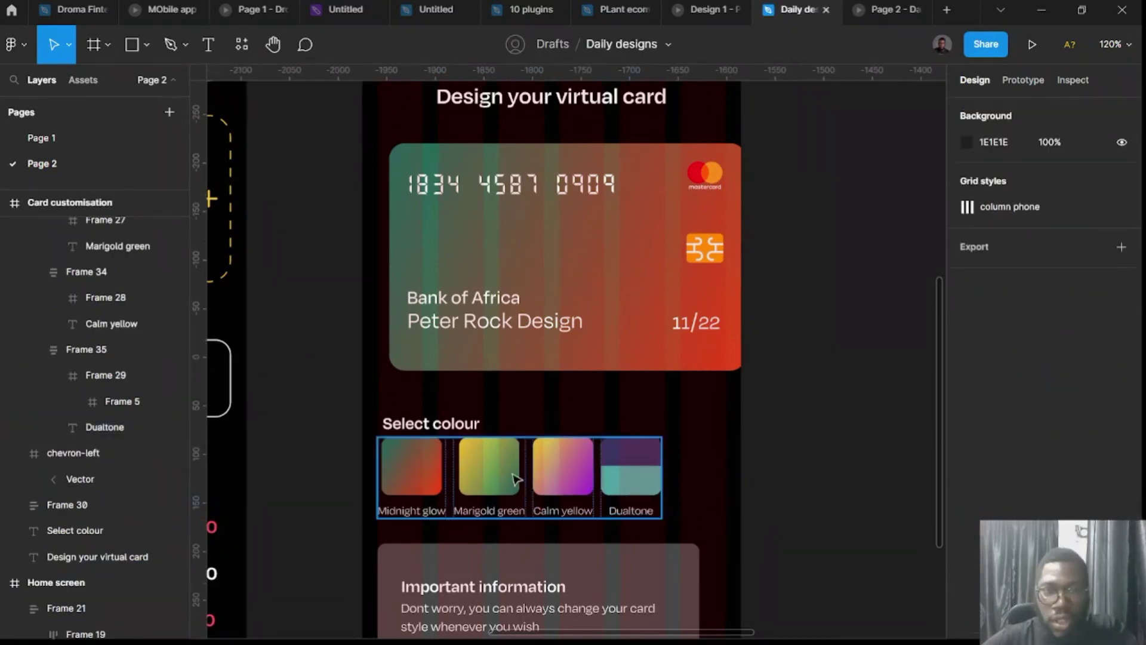
Widen the spacing between the swatches in the row to 14.
click(514, 477)
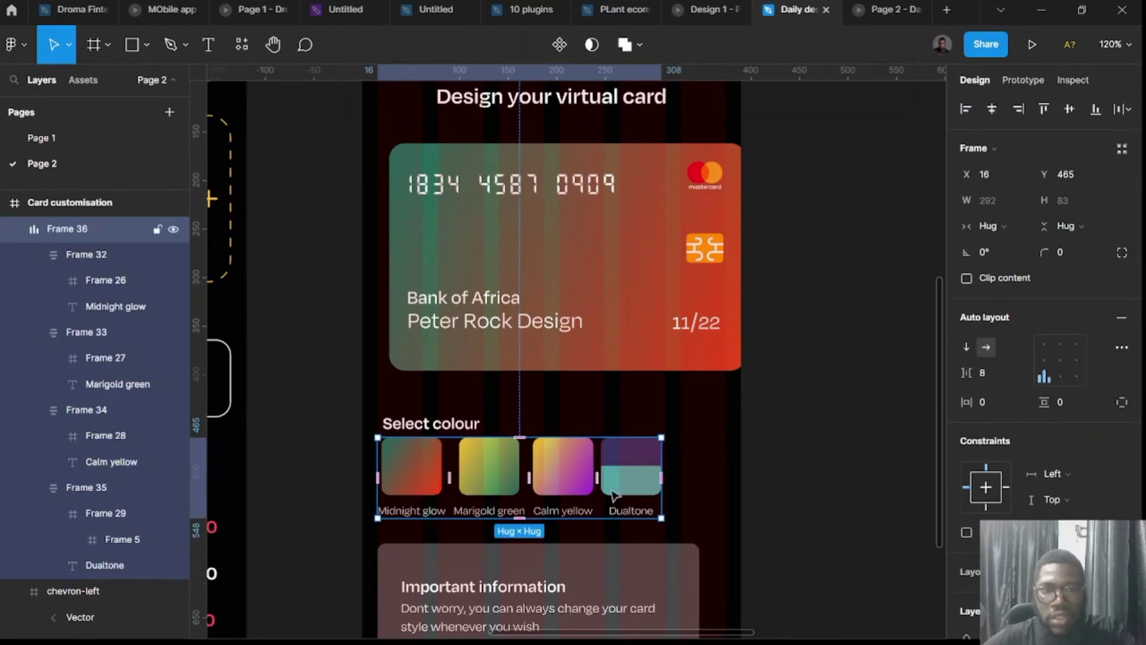
click(988, 379)
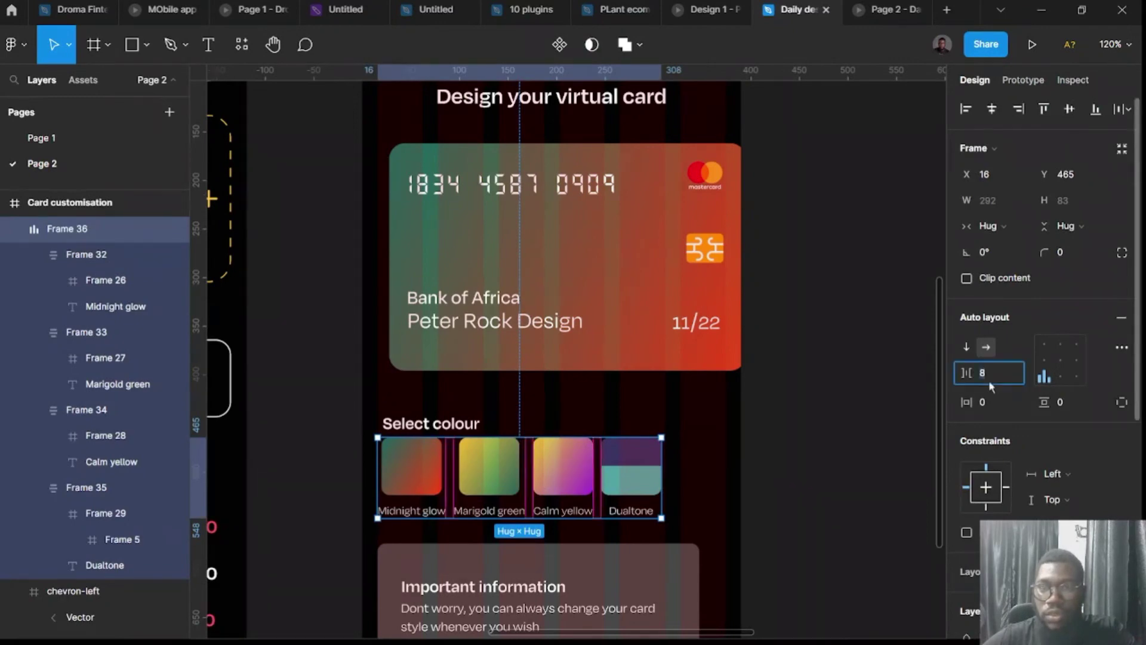
text(14)
key(Return)
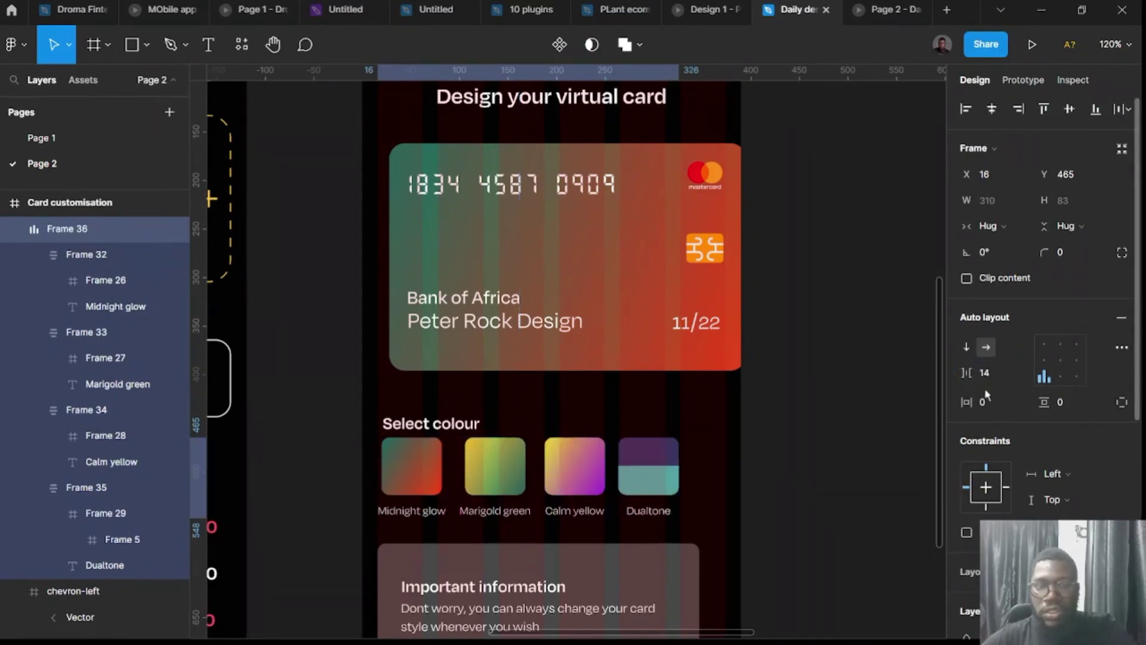
click(803, 509)
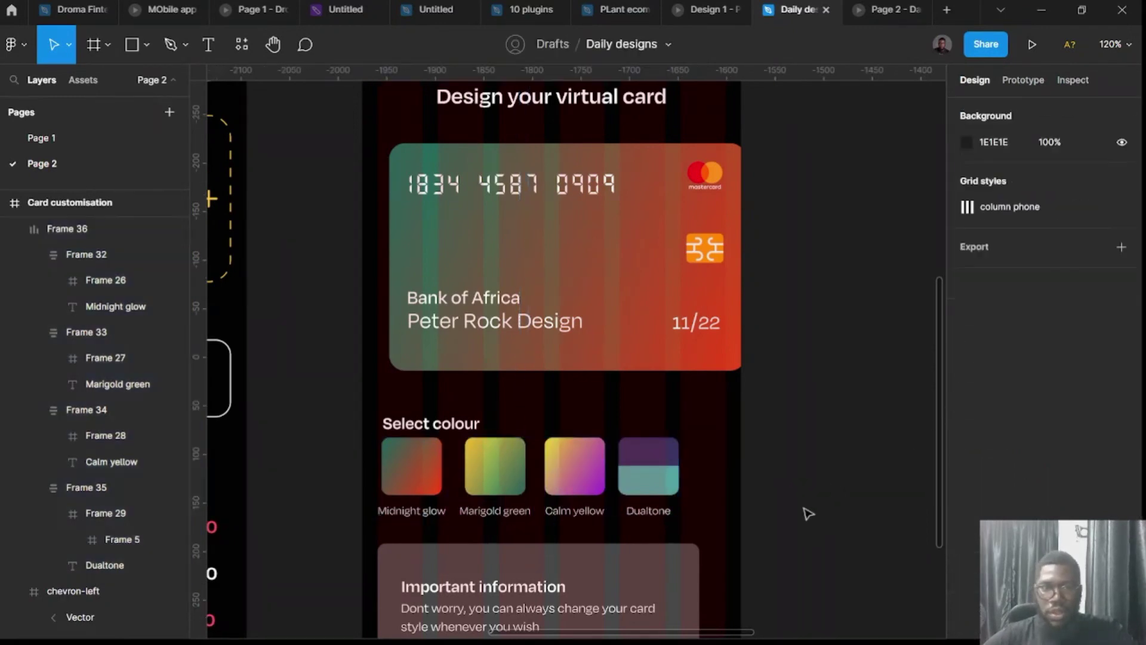
scroll(785, 489, down, 3)
scroll(744, 485, down, 2)
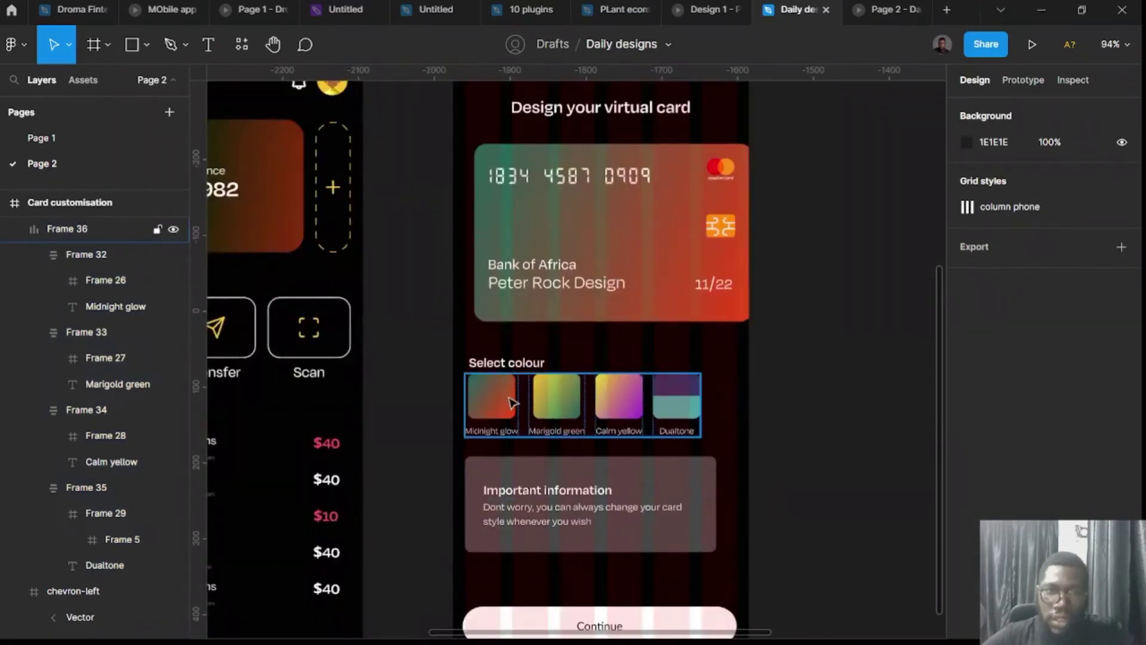
Wrap the Select colour heading and swatch row in auto layout, then stack it with the Important information box.
click(511, 403)
shift+click(511, 365)
key(shift+a)
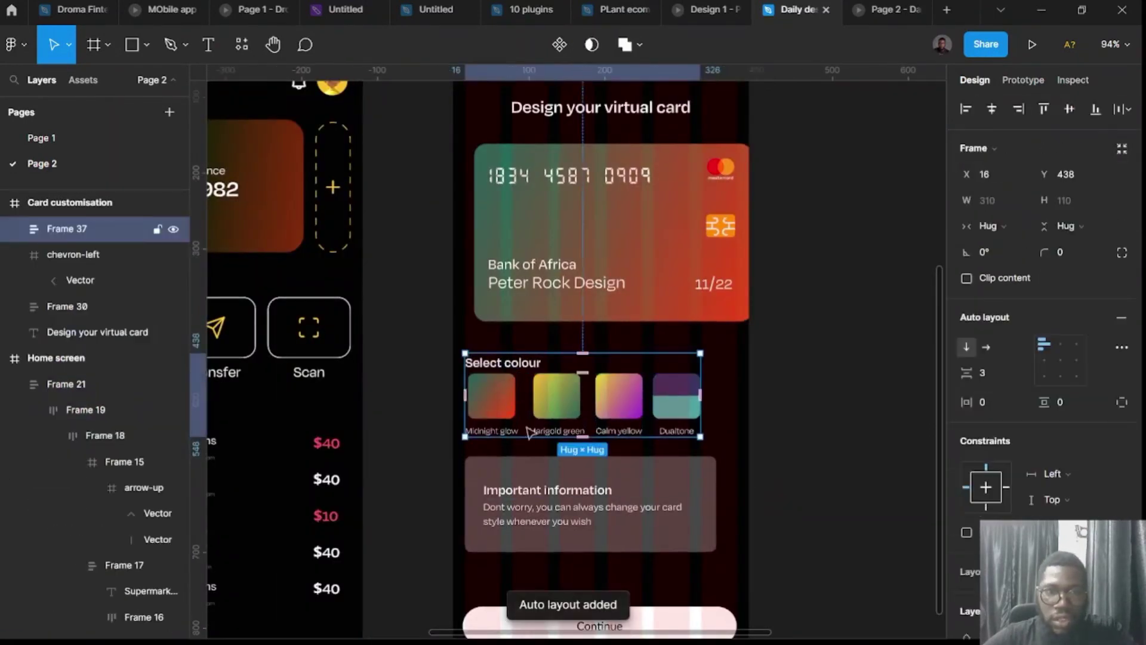
click(540, 474)
click(528, 391)
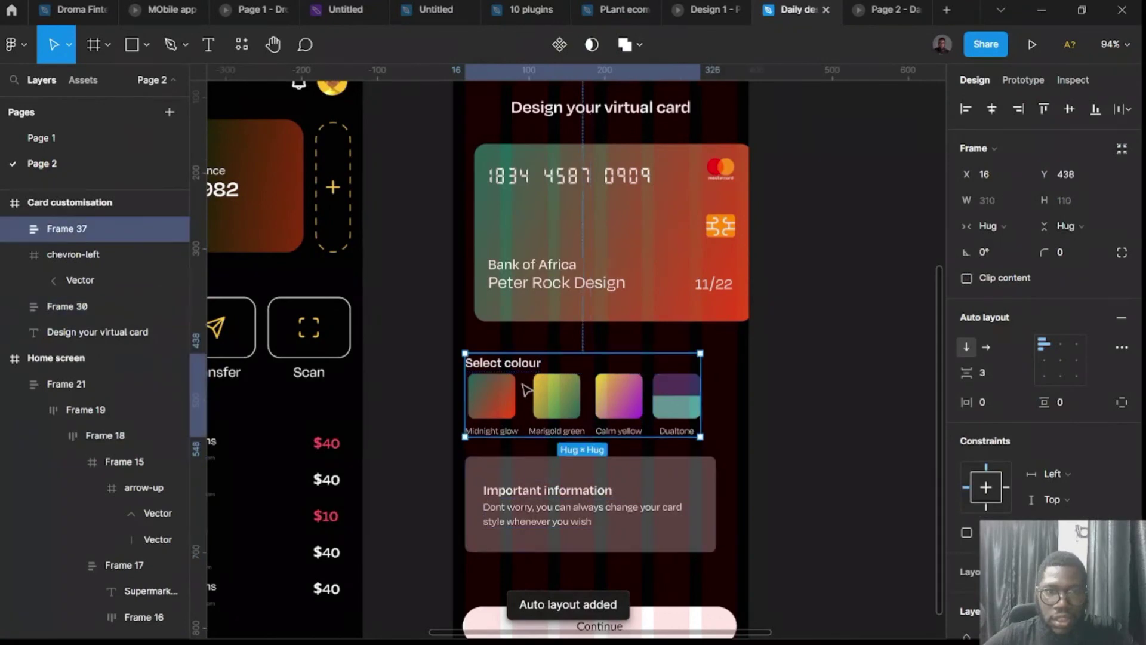
shift+click(549, 503)
key(shift+a)
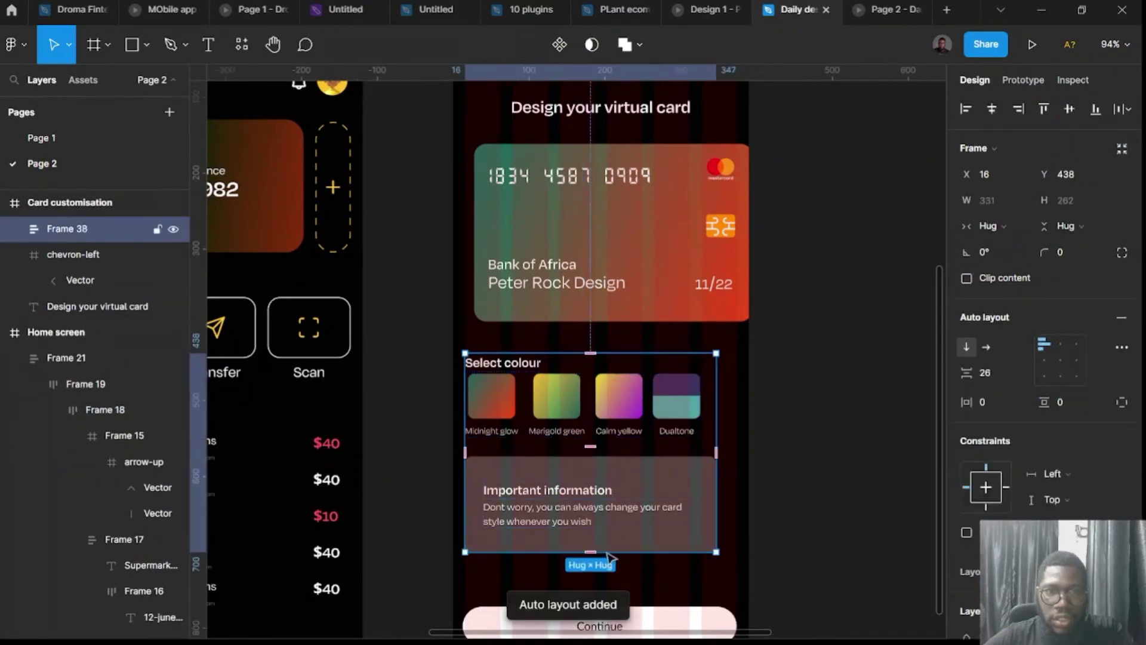
Add the Continue button so everything forms one vertical auto-layout group spaced 72.
scroll(603, 537, down, 3)
shift+click(636, 442)
key(shift+a)
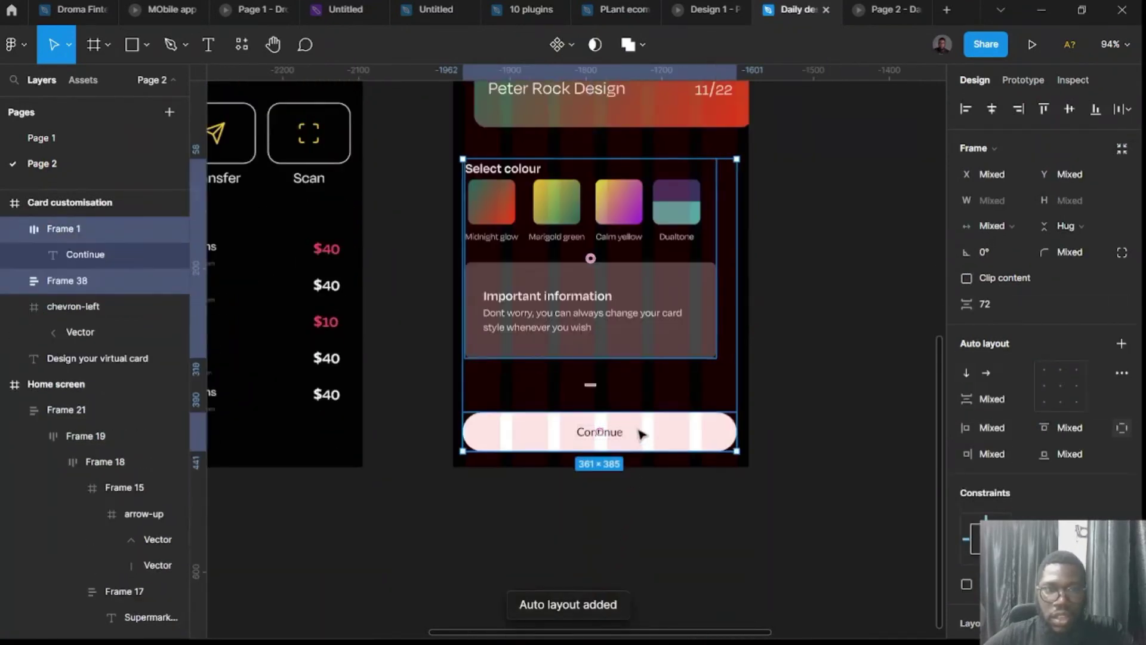
key(shift+a)
Reposition the grouped section inside the Card customisation screen, then select the onboarding screen.
scroll(669, 471, down, 3)
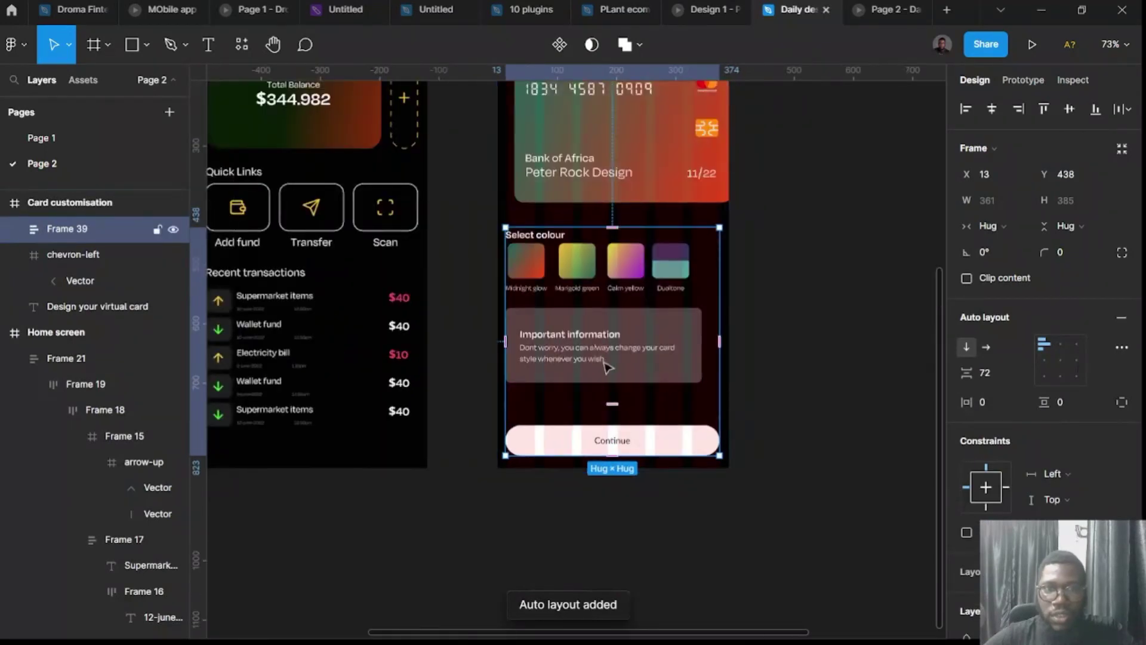
mouse_move(525, 221)
mouse_down()
mouse_move(865, 455)
mouse_move(801, 320)
mouse_move(805, 333)
mouse_move(616, 291)
mouse_move(539, 247)
mouse_move(540, 228)
mouse_up()
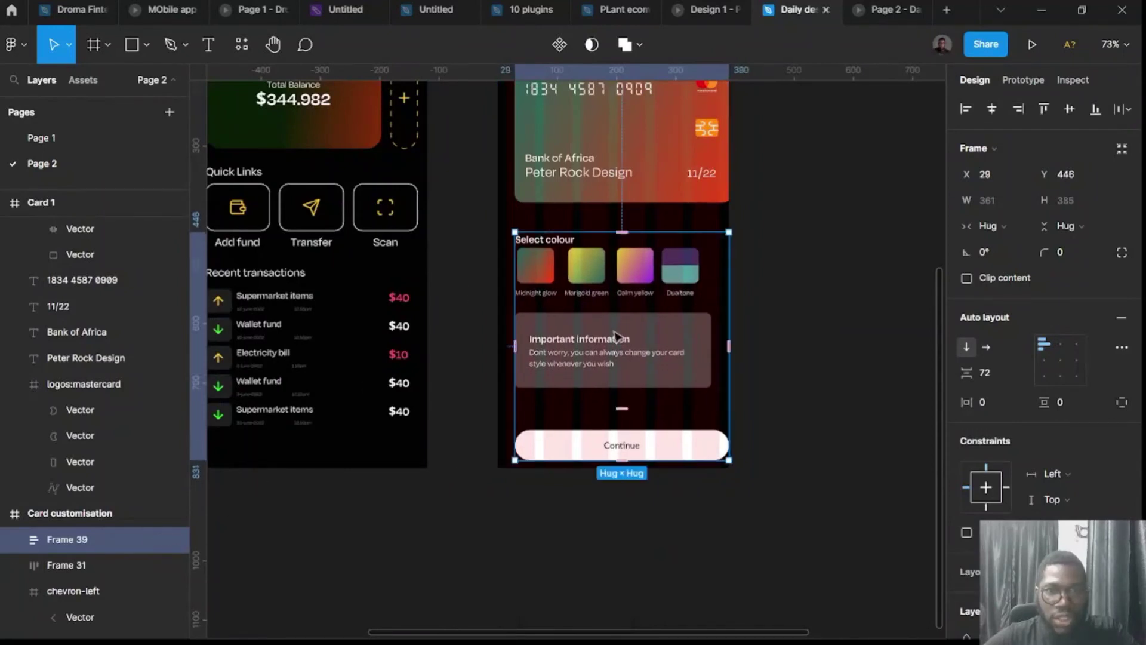
drag(616, 336, 610, 325)
scroll(597, 316, up, 5)
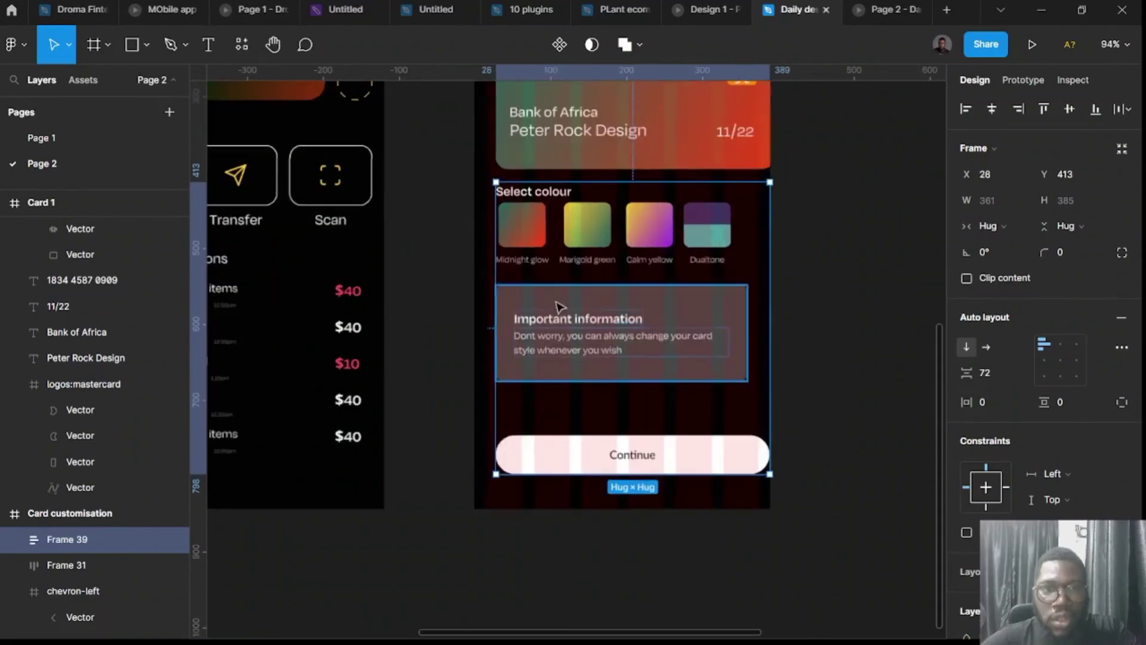
drag(673, 240, 654, 235)
scroll(654, 236, down, 5)
scroll(594, 217, up, 5)
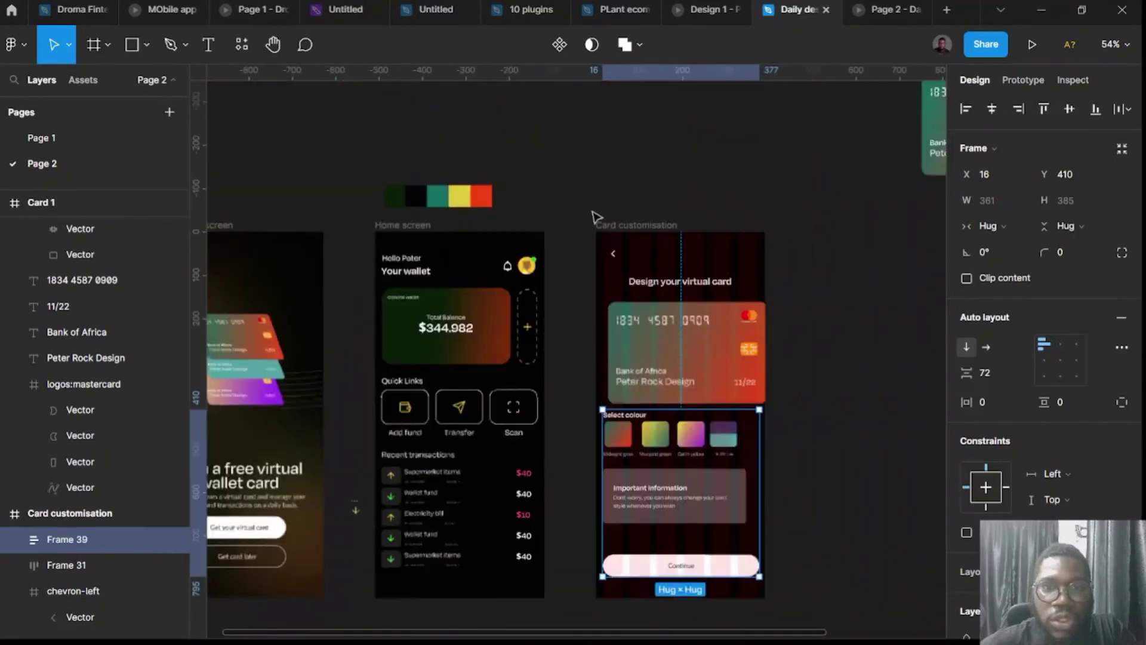
click(630, 323)
scroll(573, 335, left, 5)
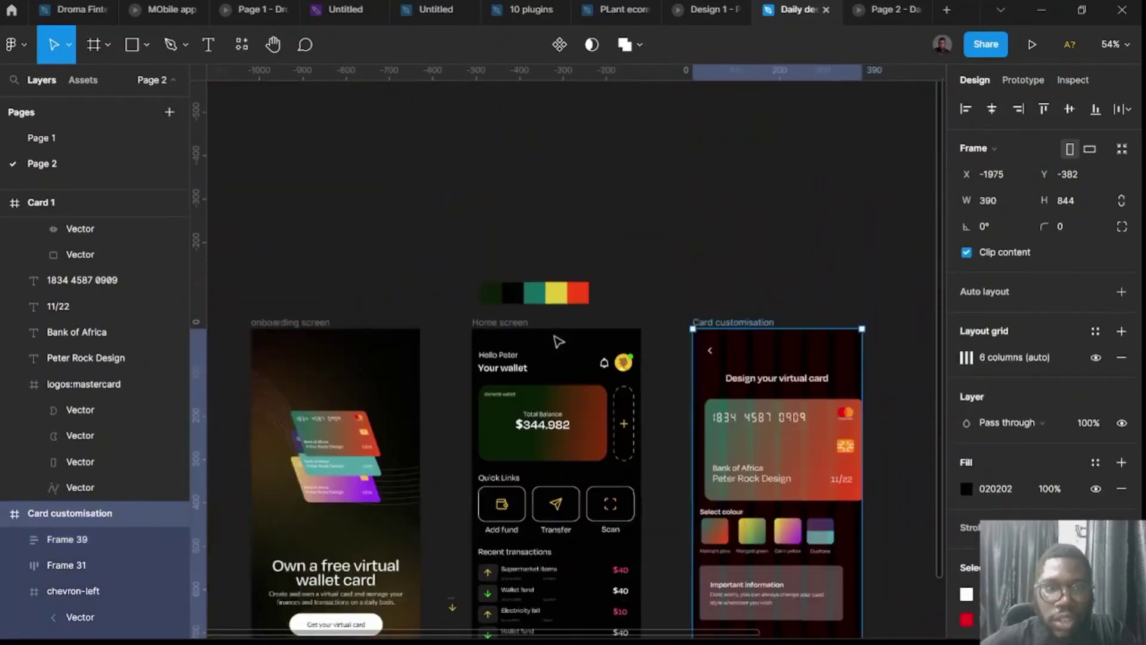
click(507, 324)
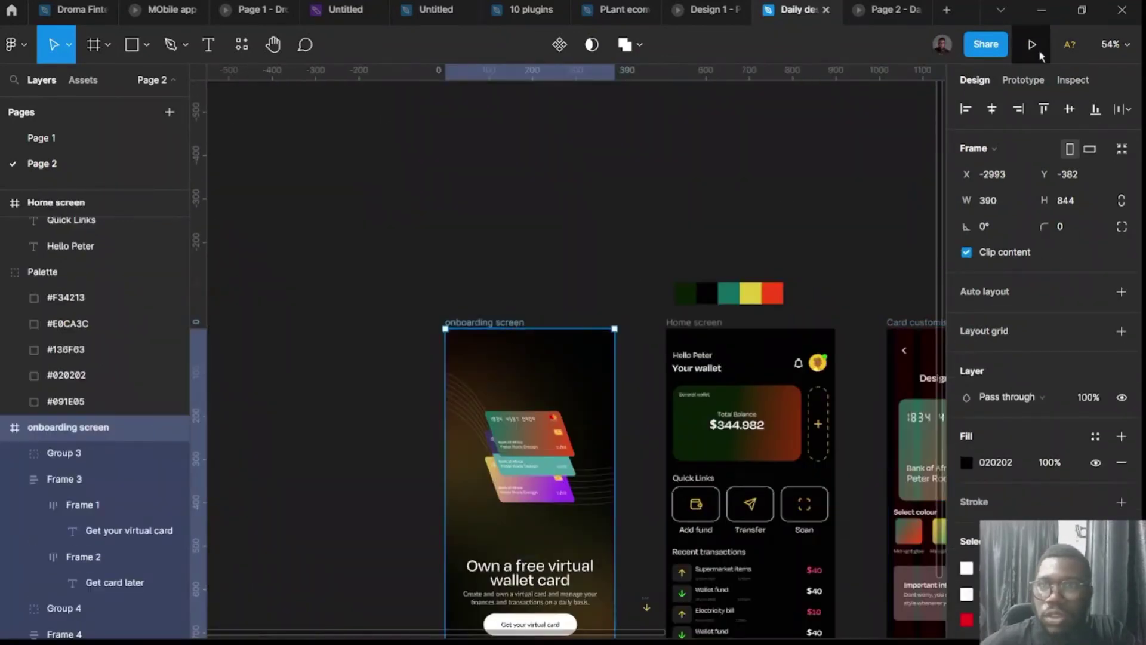
Present the prototype from onboarding, advancing to Design your virtual card, back to wallet home, then exit.
click(1034, 46)
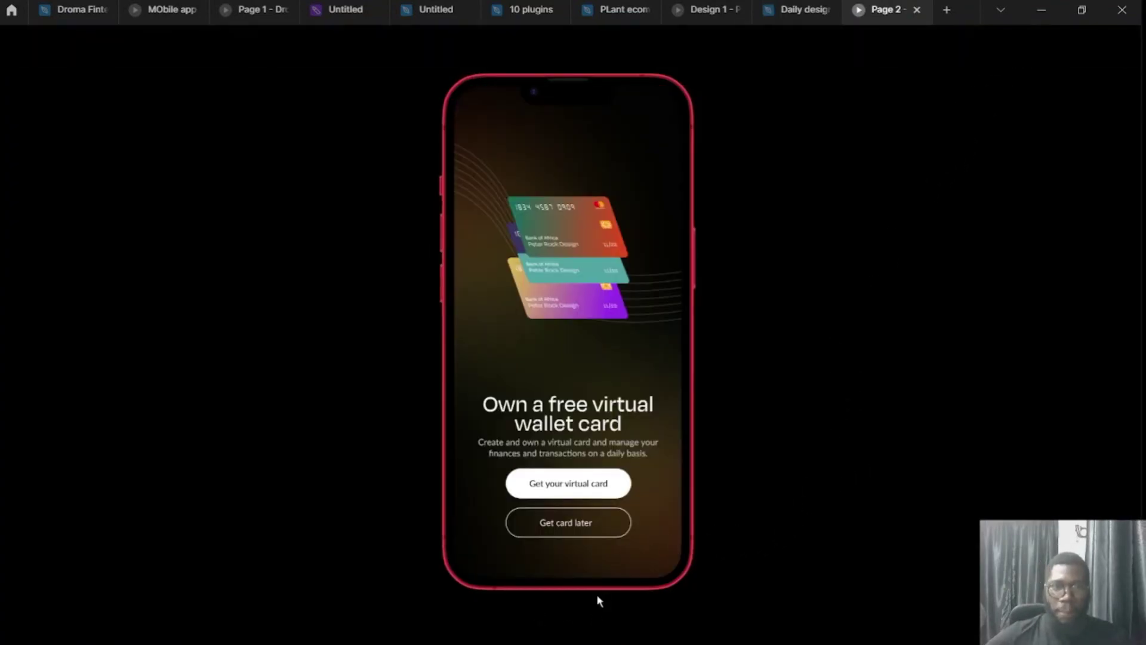
click(597, 620)
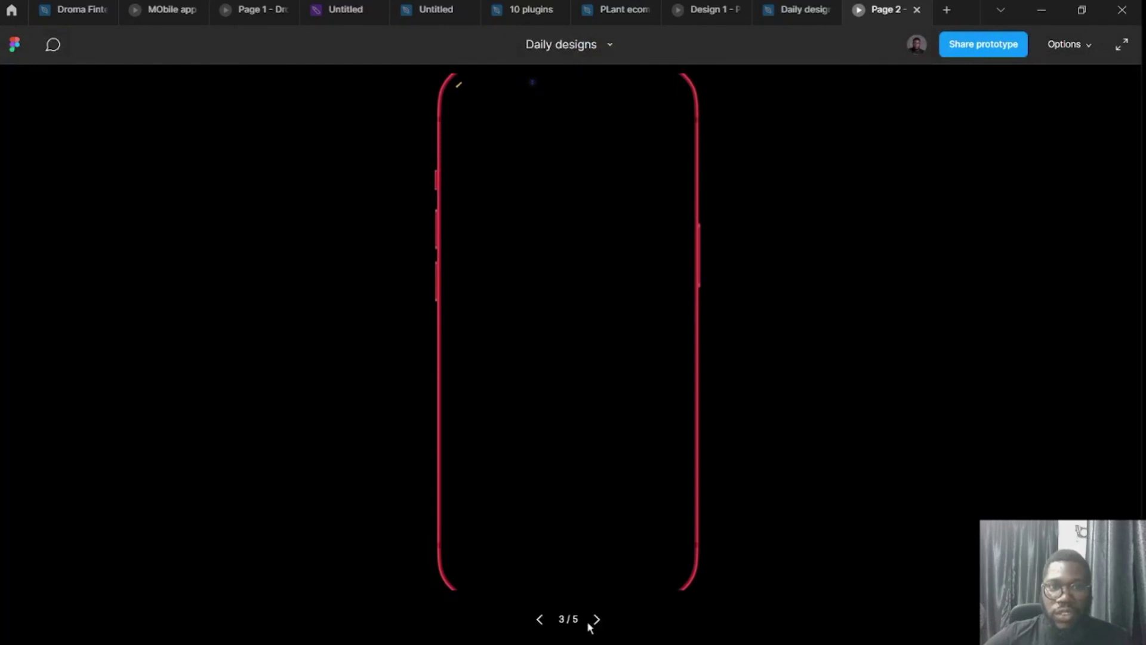
click(599, 622)
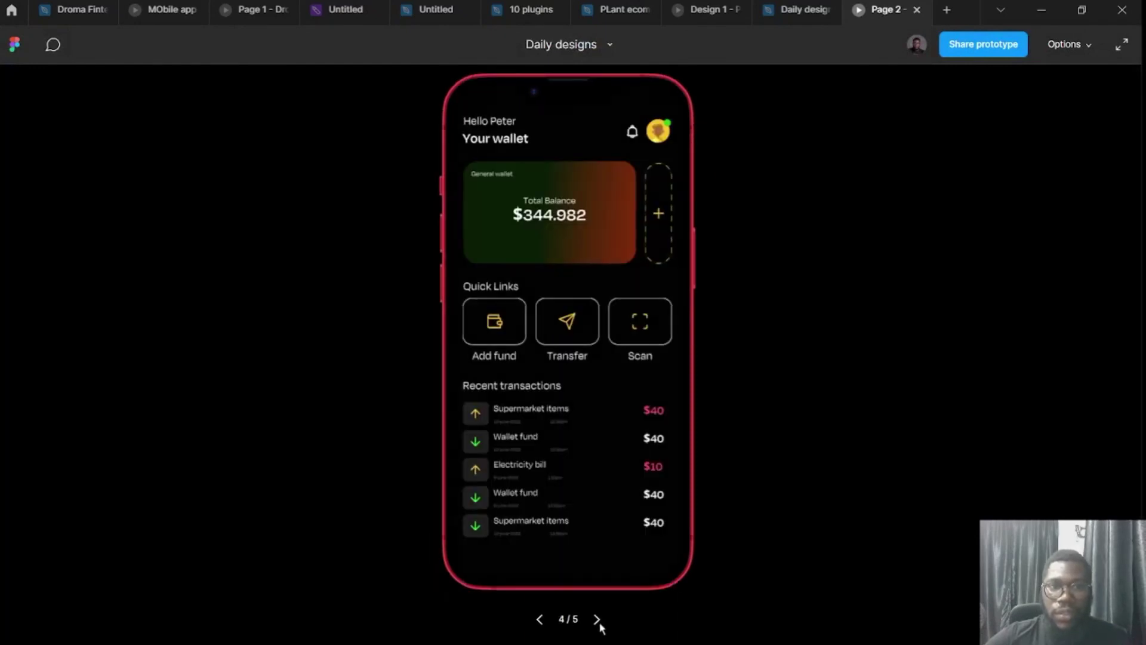
click(597, 620)
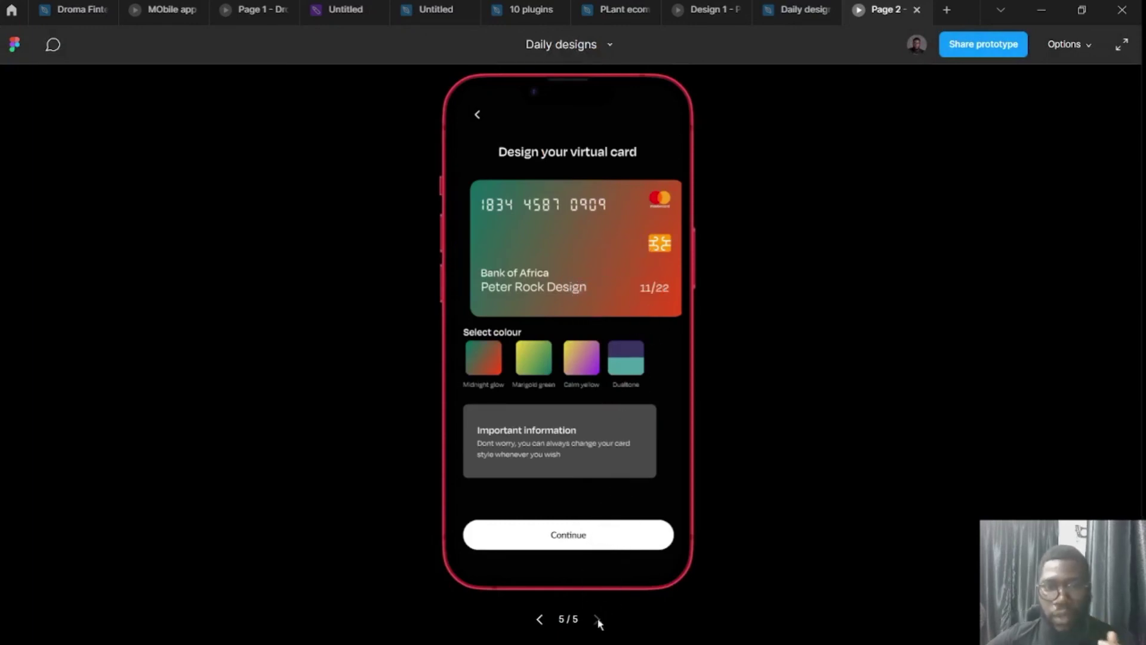
click(541, 620)
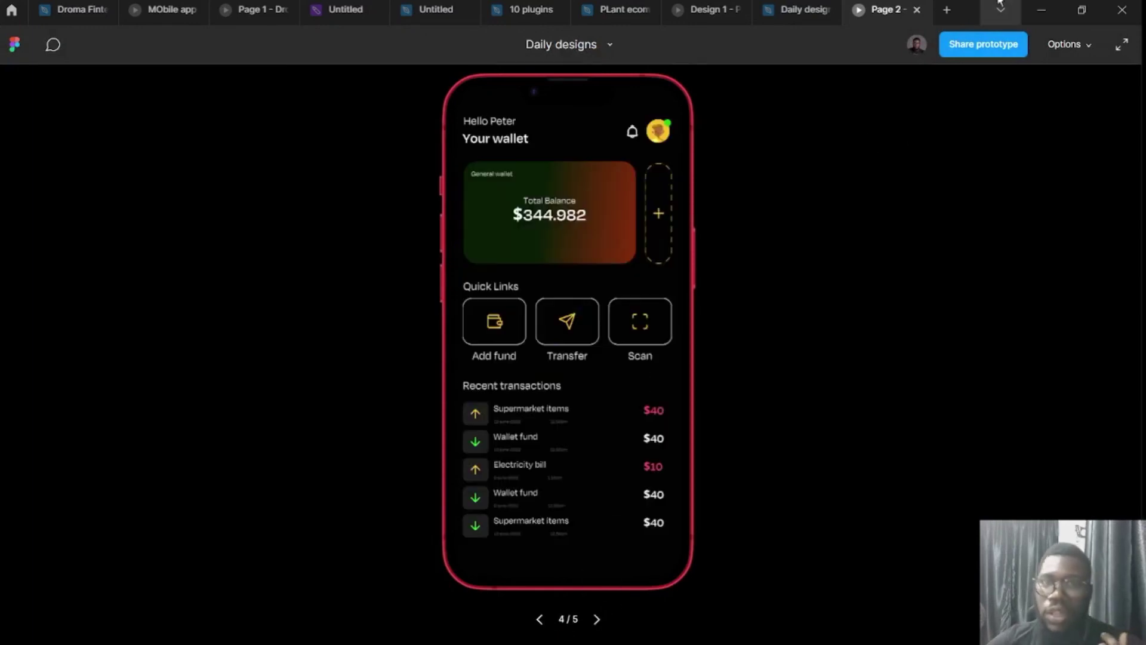
click(797, 11)
Move the colour palette group up and out of the way.
scroll(651, 298, down, 5)
scroll(627, 310, right, 5)
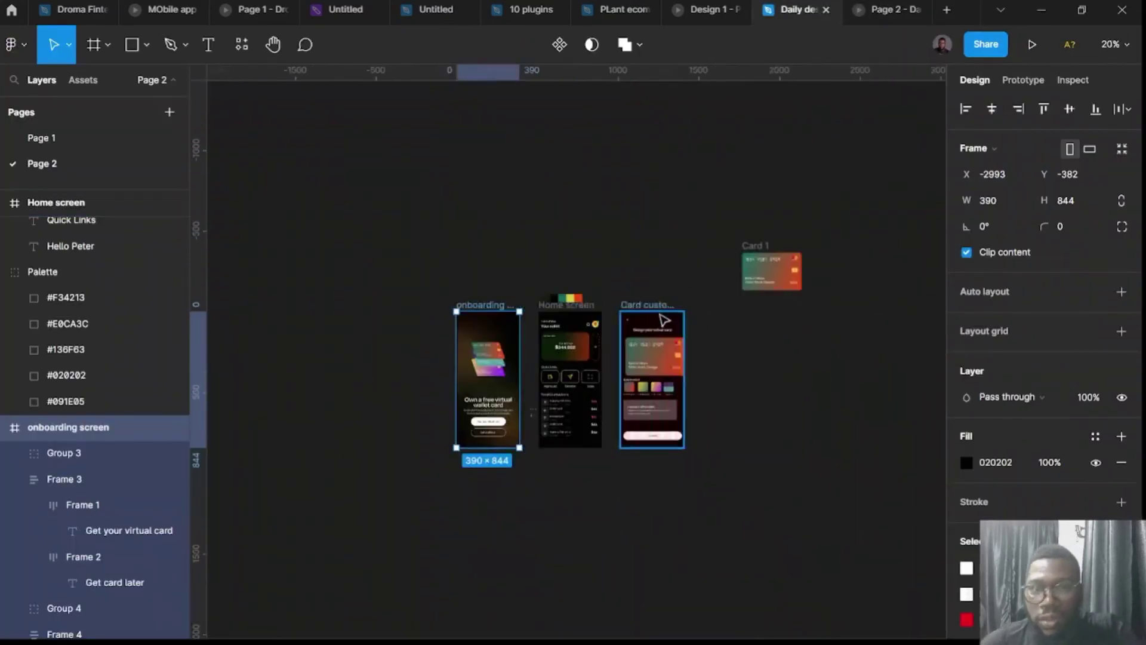
scroll(380, 305, up, 5)
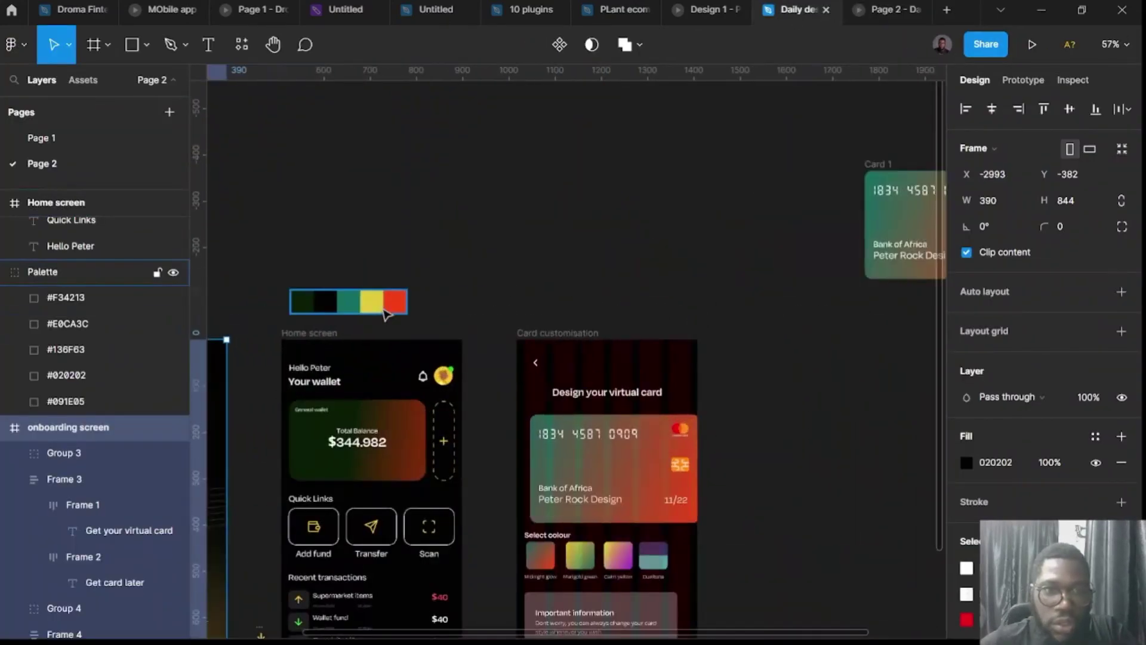
click(394, 311)
scroll(430, 239, down, 3)
key(shift+Up)
key(shift+Up)
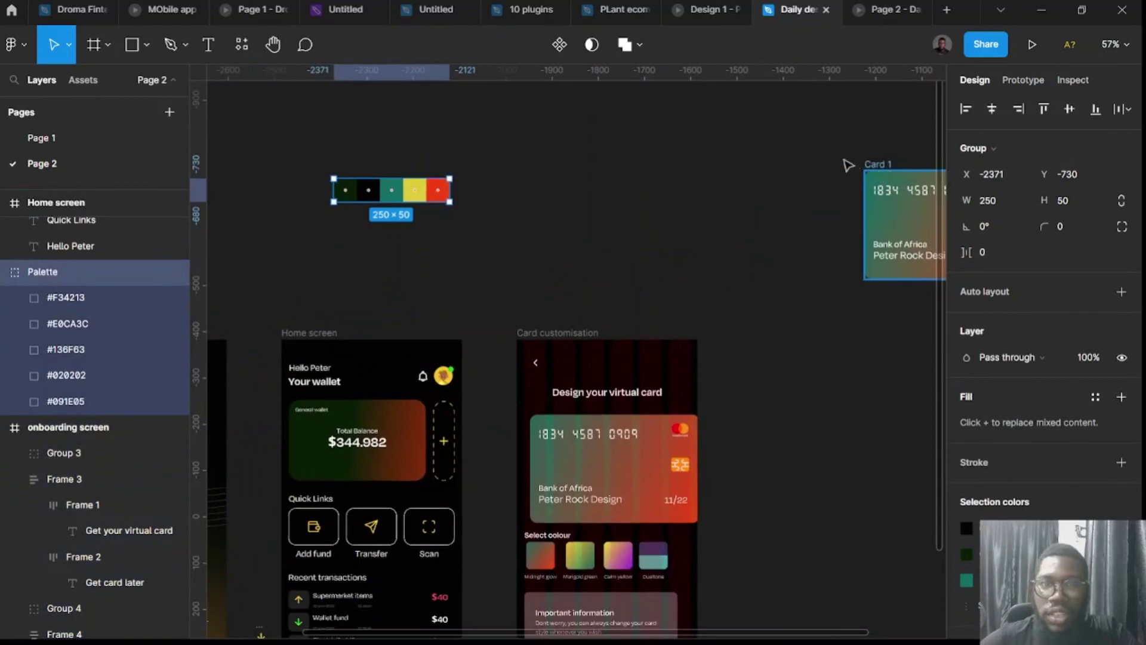
drag(876, 165, 554, 119)
scroll(555, 299, down, 3)
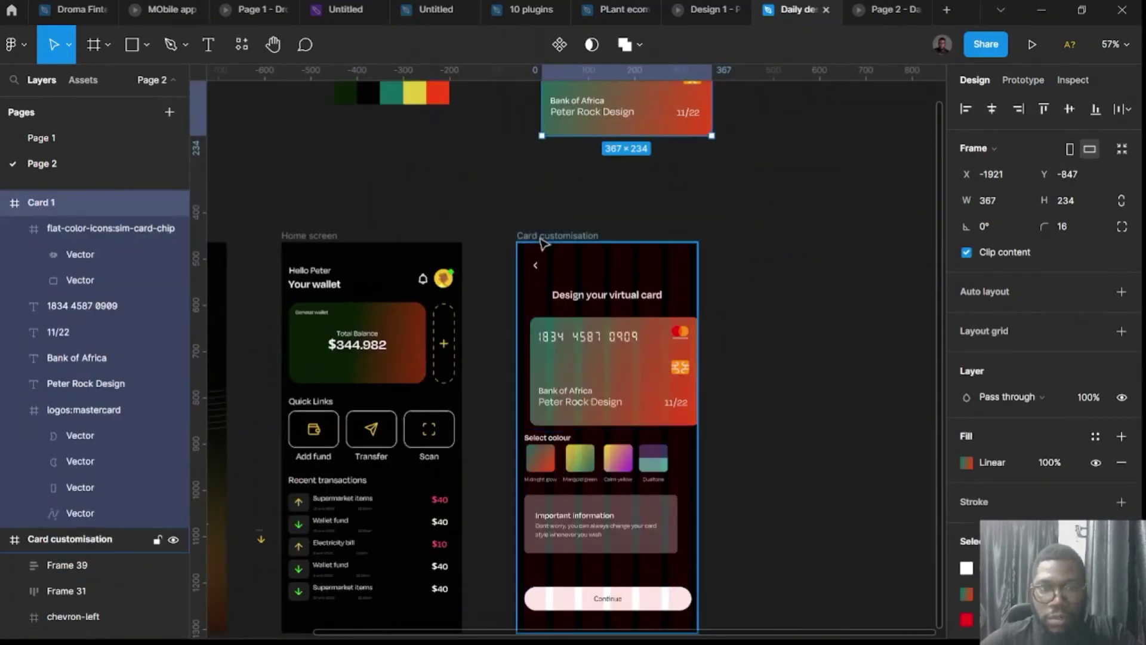
Pull the card row out above the screens and duplicate the Card customisation screen to its right.
click(621, 373)
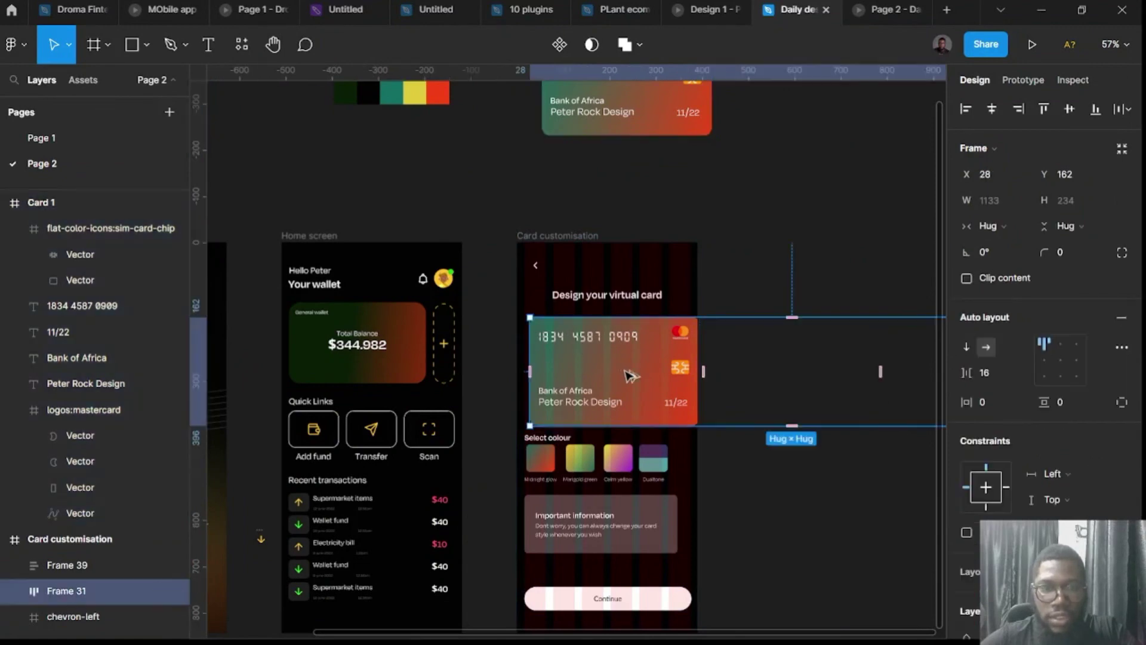
drag(630, 374, 824, 127)
scroll(716, 197, right, 5)
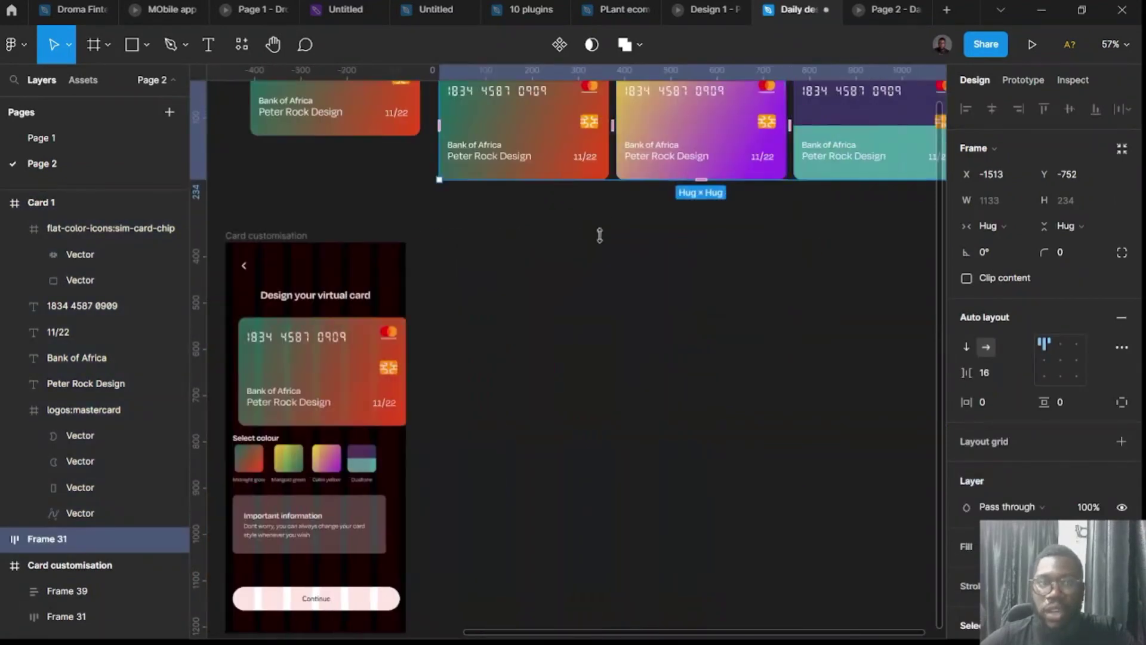
scroll(599, 235, down, 5)
drag(416, 244, 716, 245)
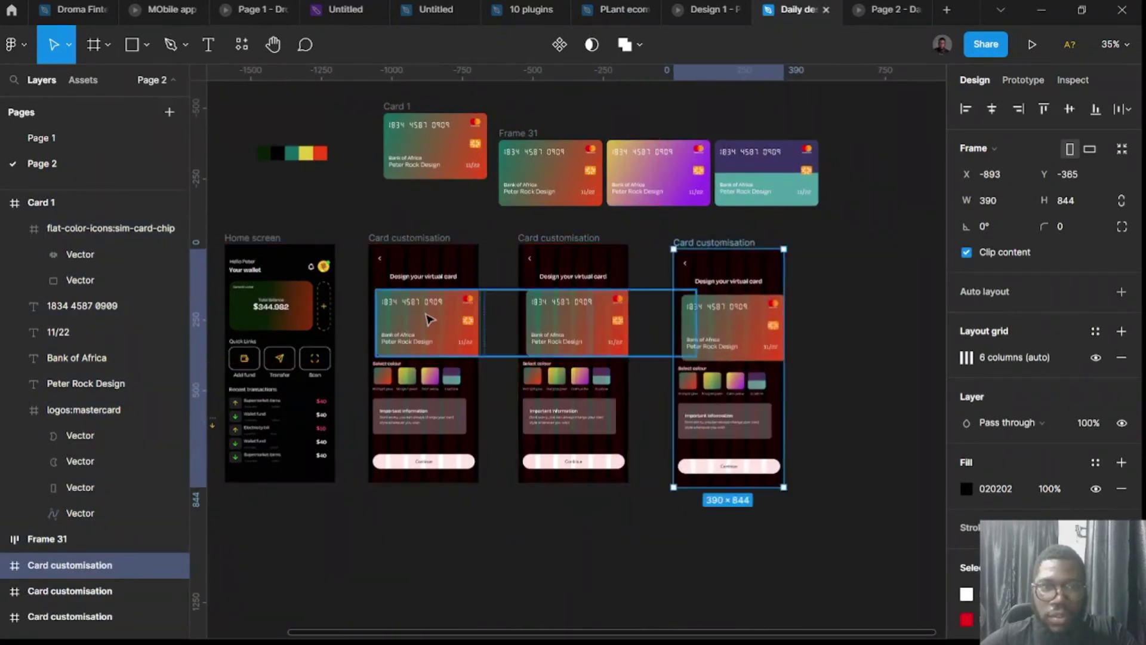
scroll(392, 316, up, 3)
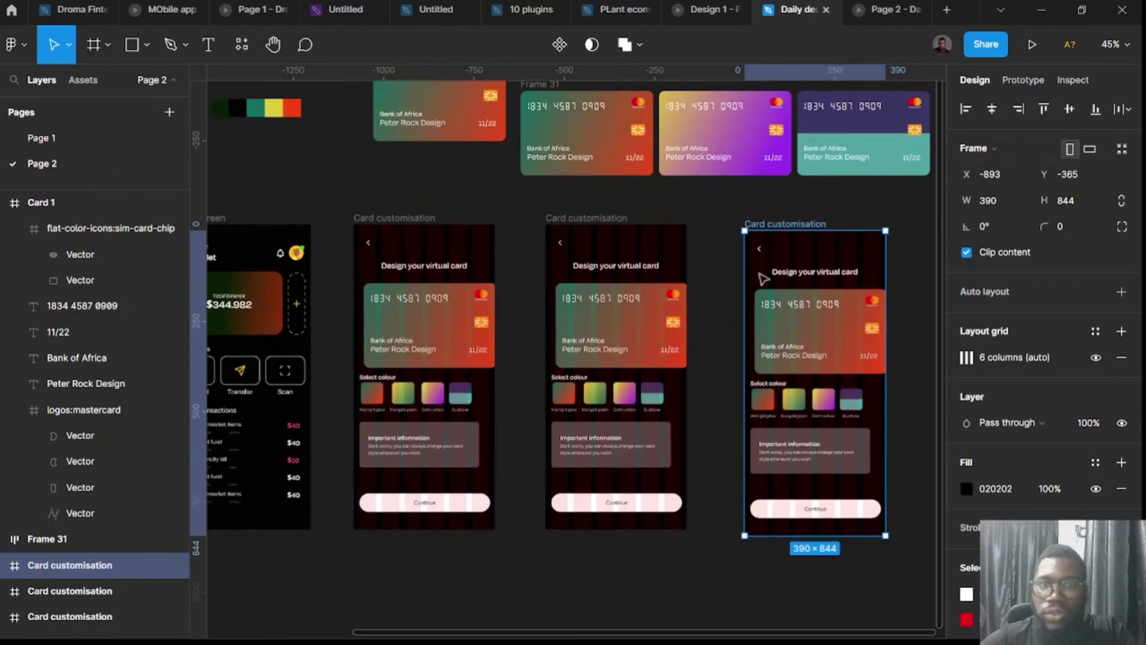
Slide the card rows so the second screen shows Calm yellow and the third shows Dualtone.
click(658, 332)
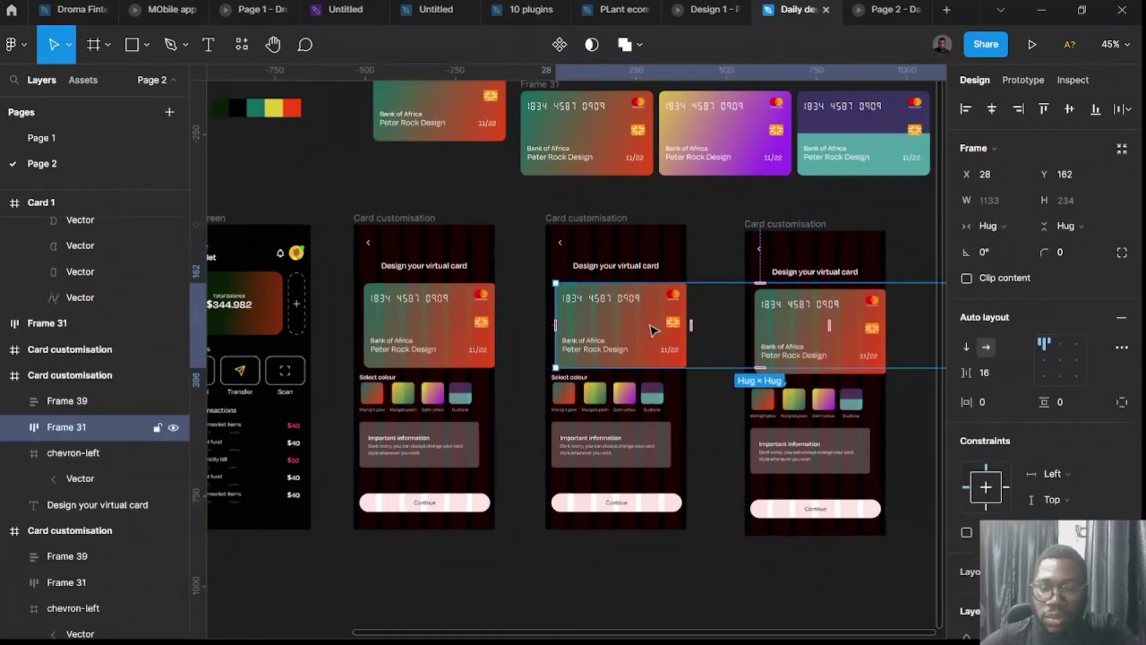
drag(651, 328, 565, 316)
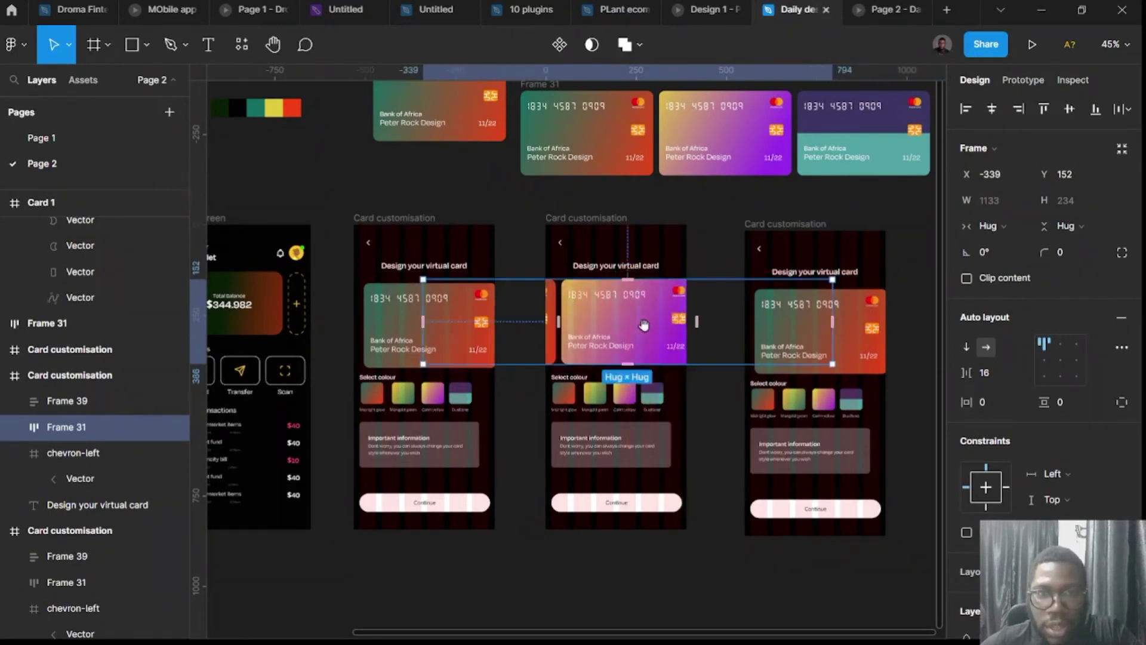
drag(640, 326, 609, 332)
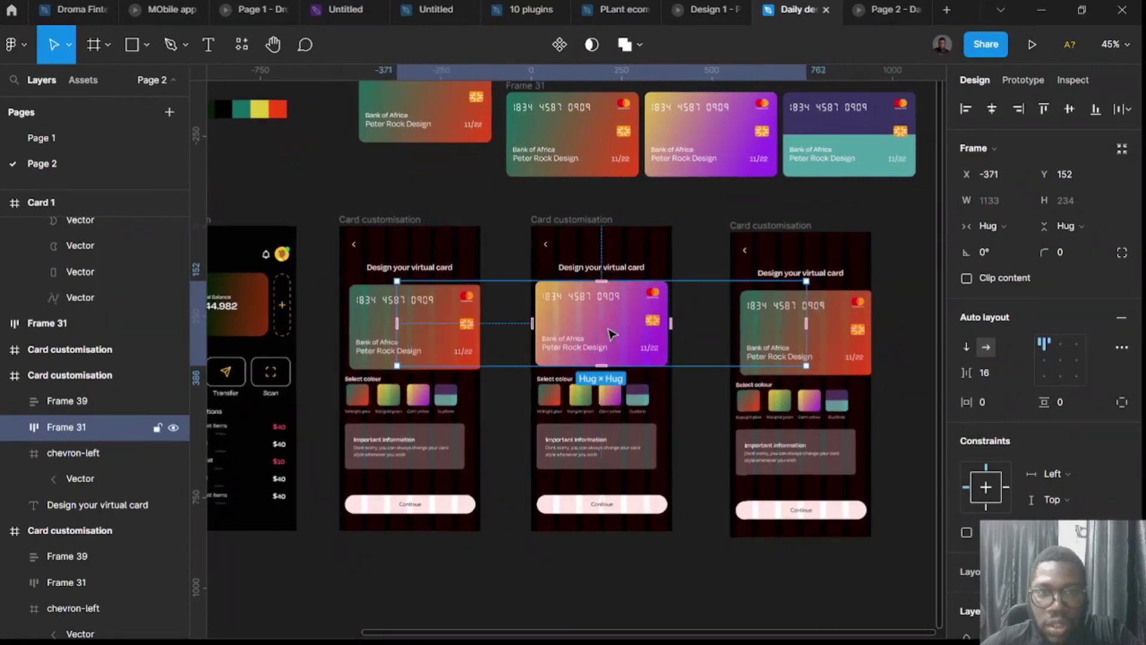
click(853, 325)
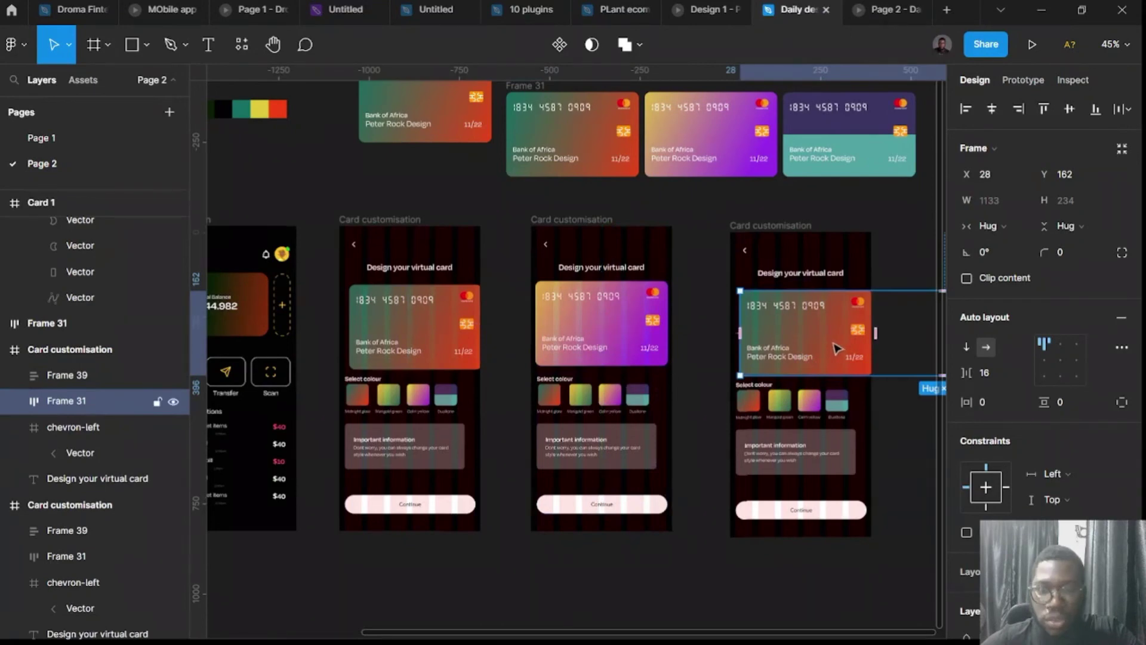
drag(827, 344, 740, 336)
drag(829, 365, 729, 335)
drag(815, 331, 704, 366)
key(Left)
key(Left)
key(Left)
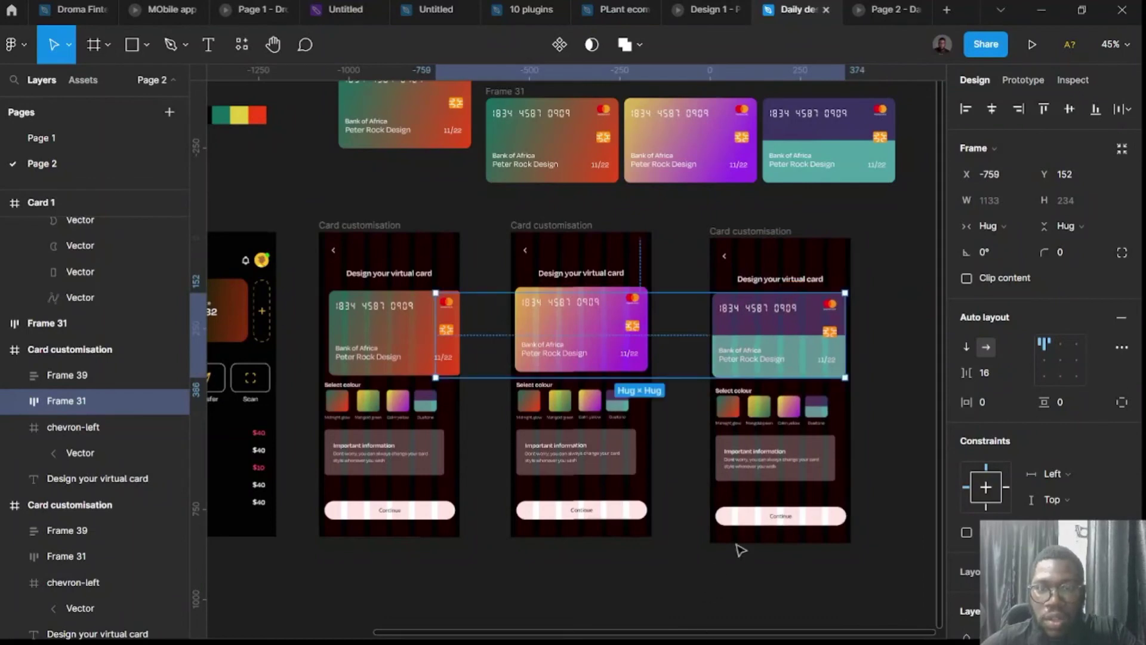
click(884, 485)
click(770, 343)
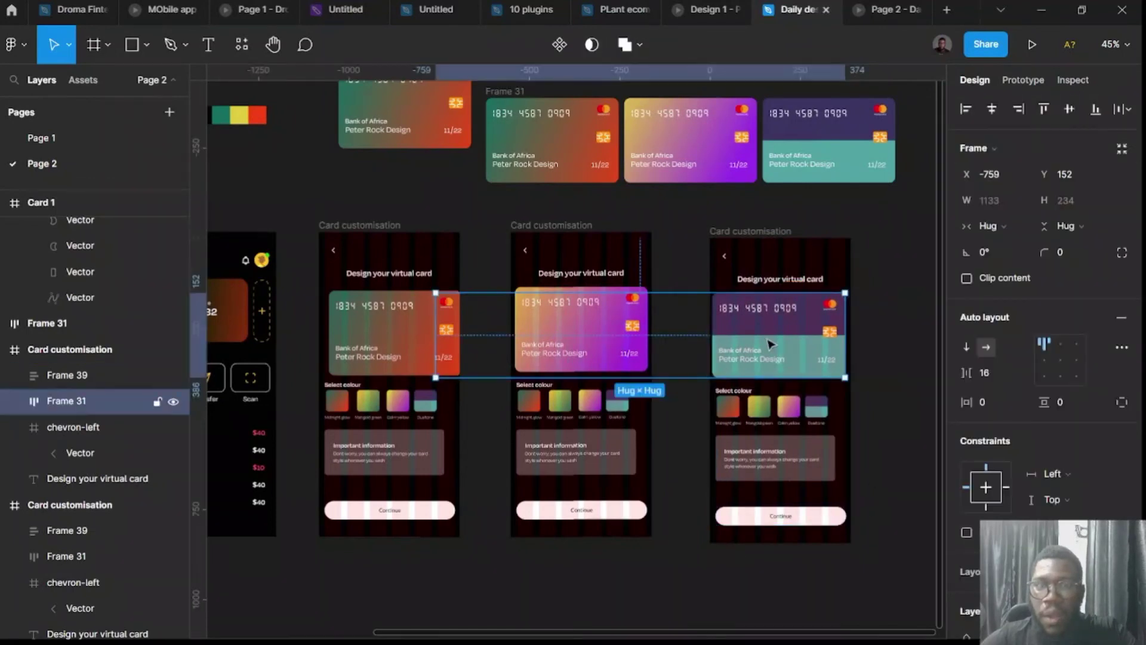
click(874, 425)
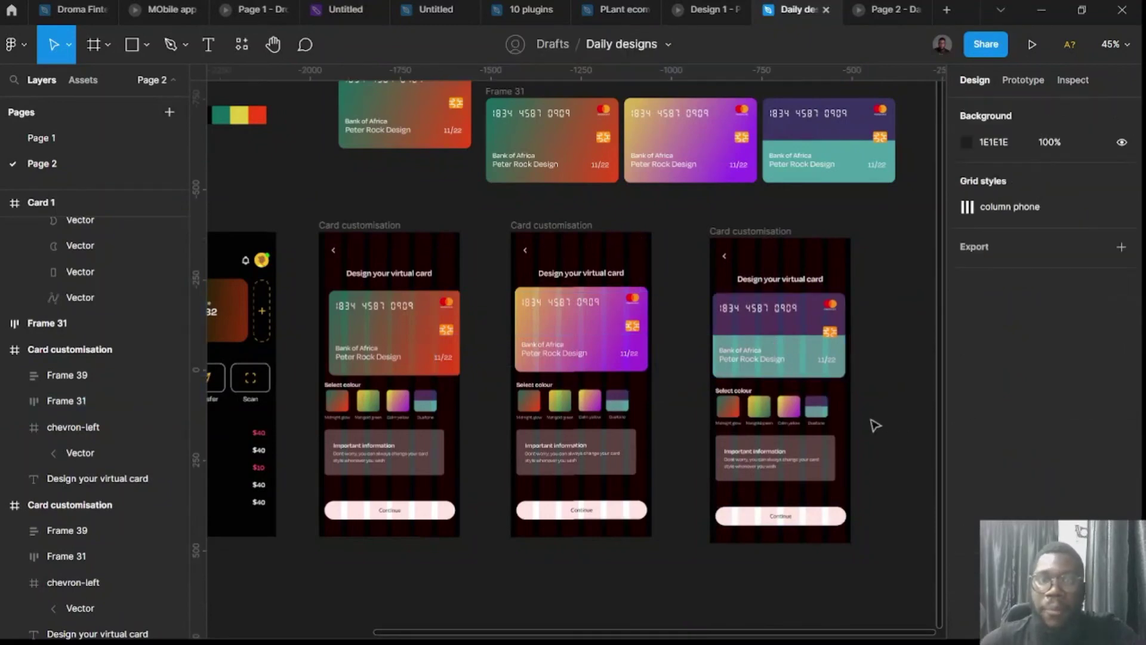
Reposition the first screen's card row, check its distance to the title, and show Prototype settings.
click(428, 329)
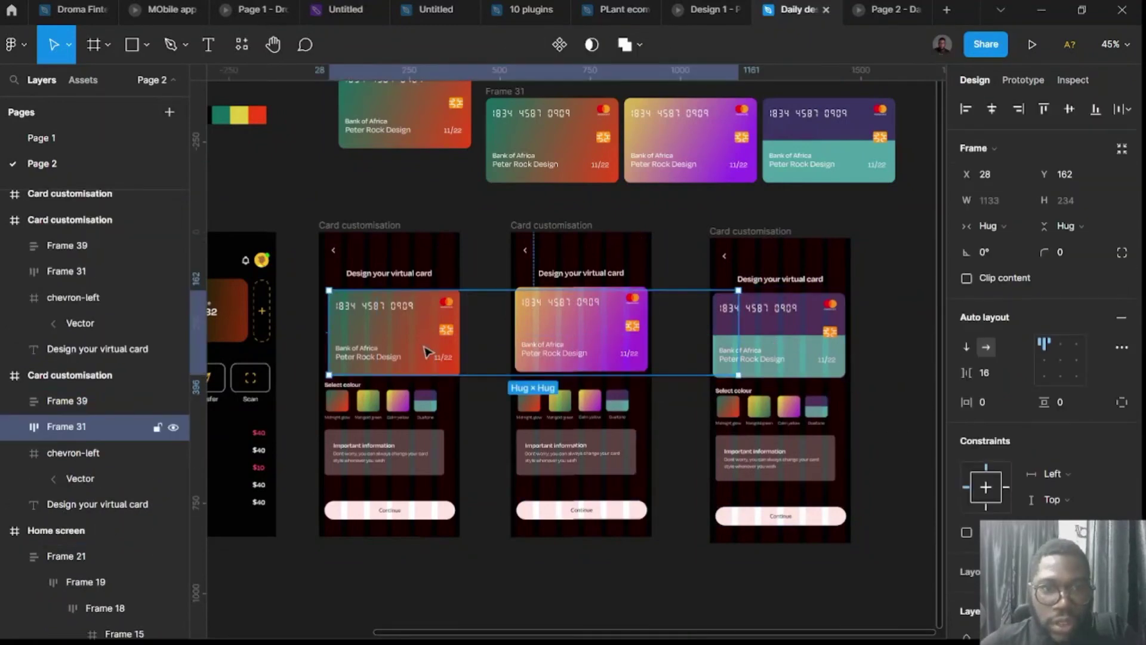
drag(424, 353, 609, 281)
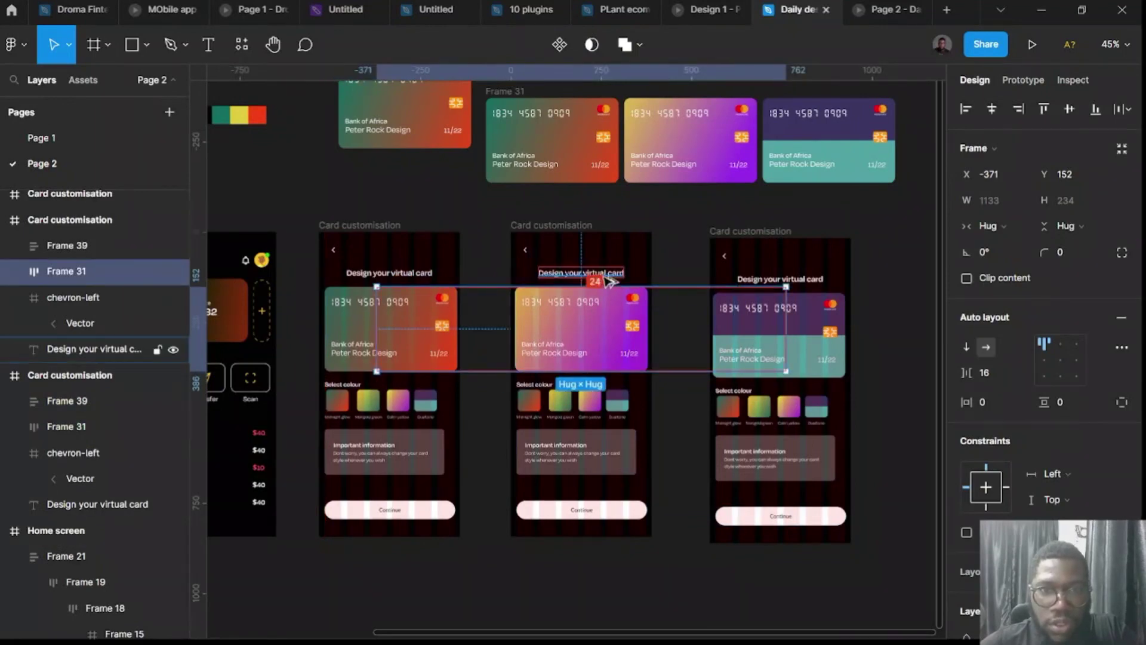
drag(619, 321, 821, 292)
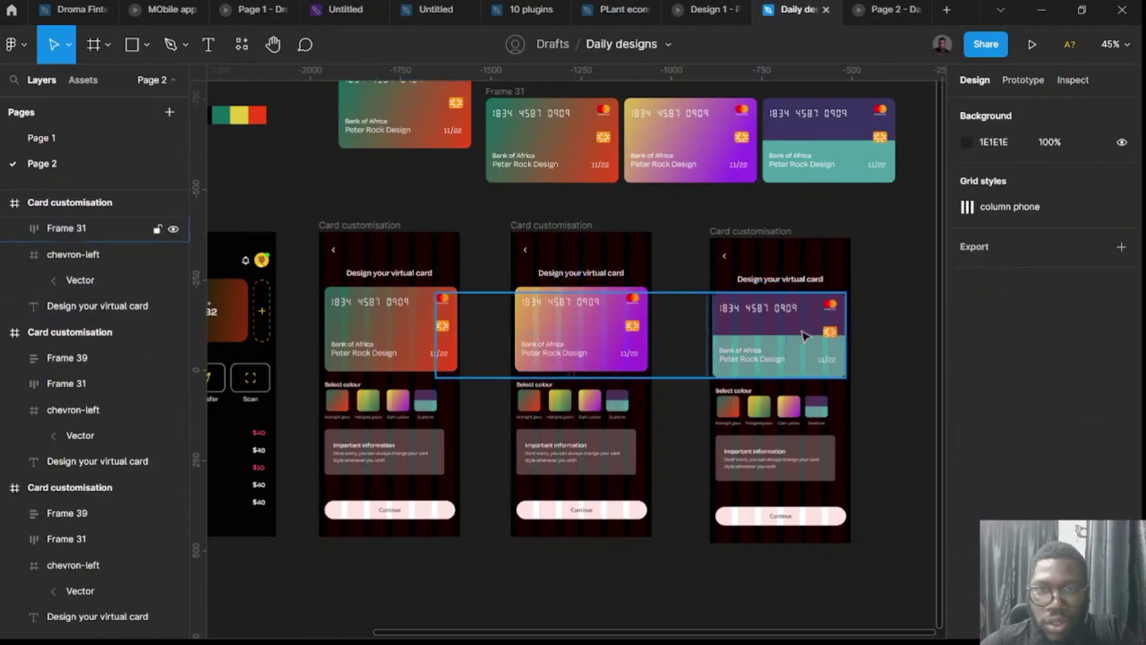
click(893, 336)
click(800, 323)
key(alt)
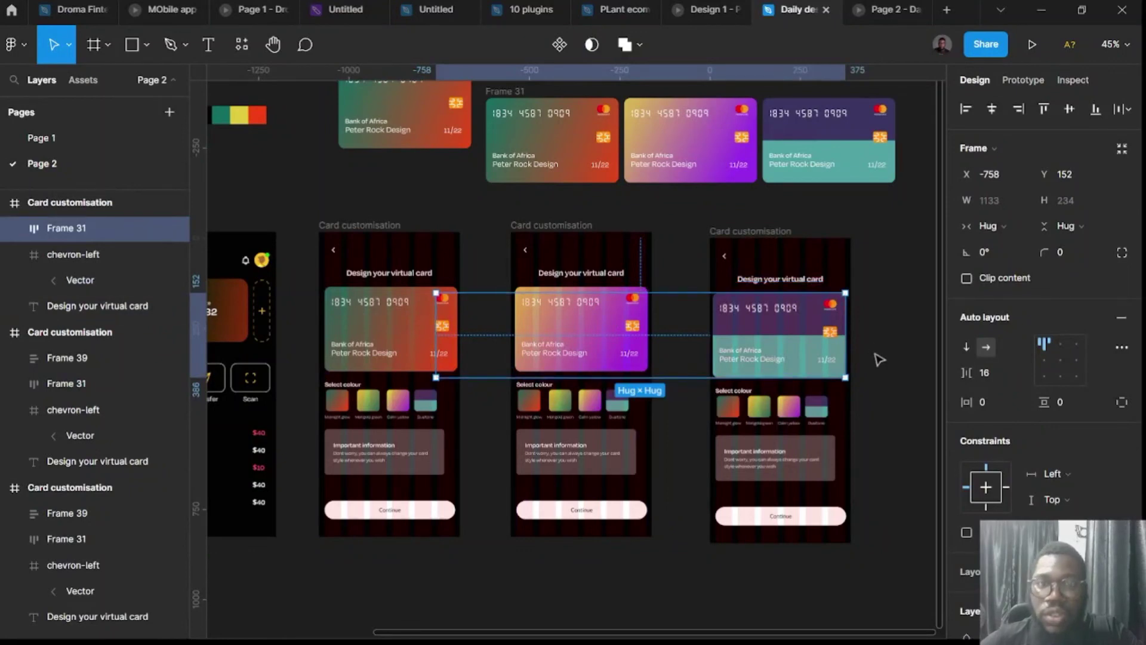
click(877, 387)
click(1021, 80)
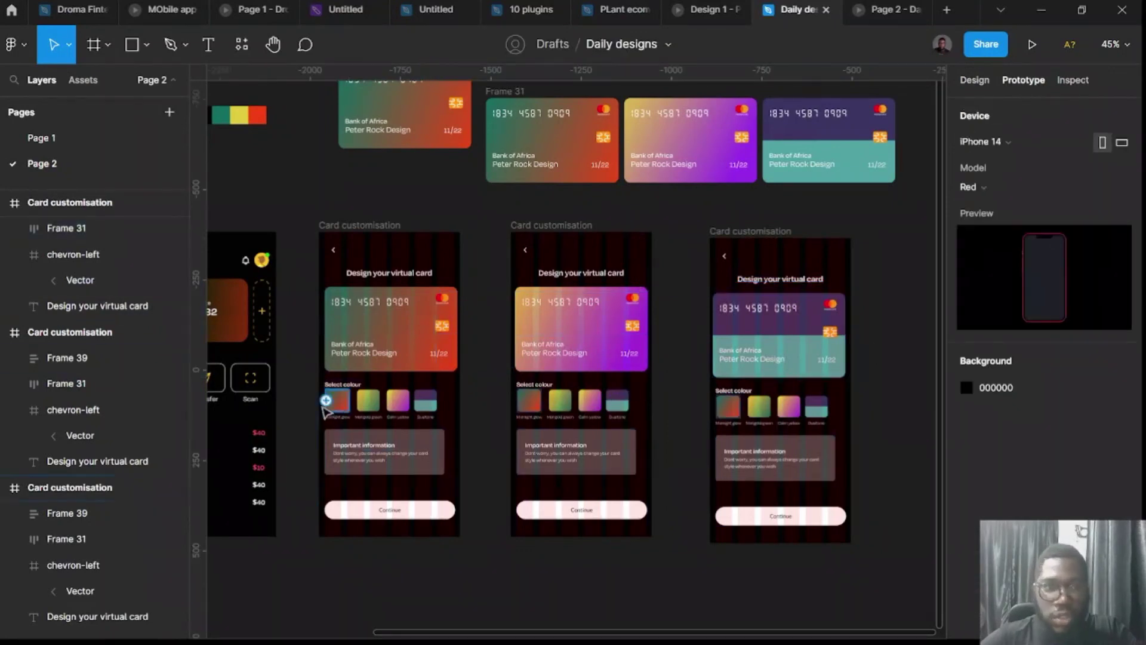
Link the second screen's first swatch to the first screen with a Smart animate transition.
key(shift+0)
scroll(370, 411, down, 3)
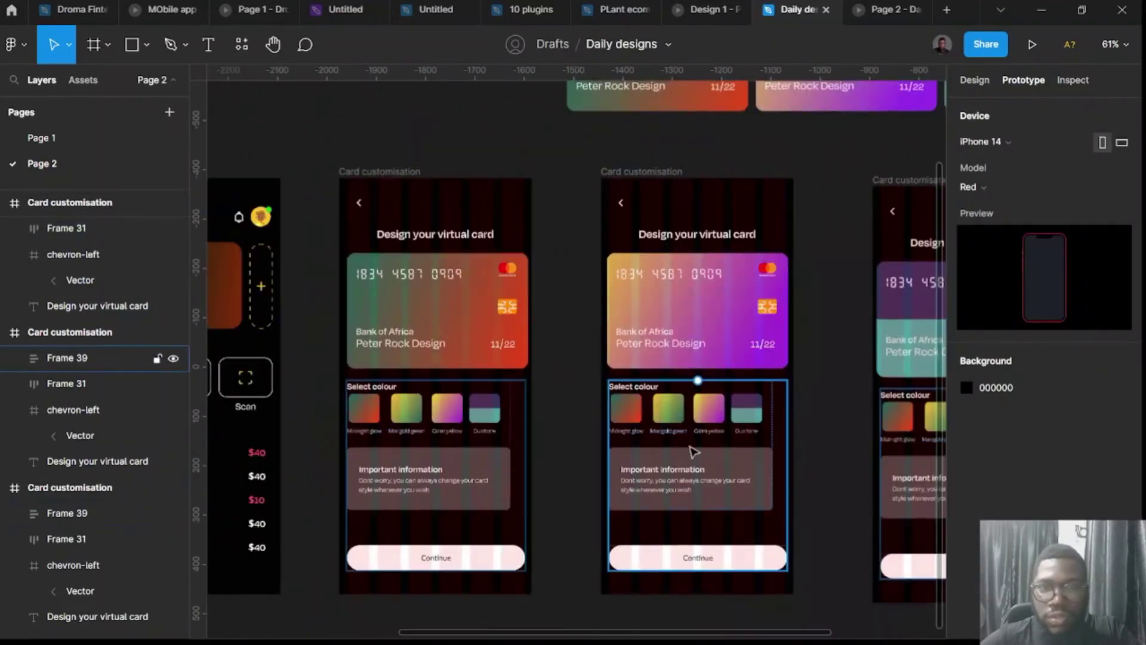
double_click(630, 416)
double_click(629, 417)
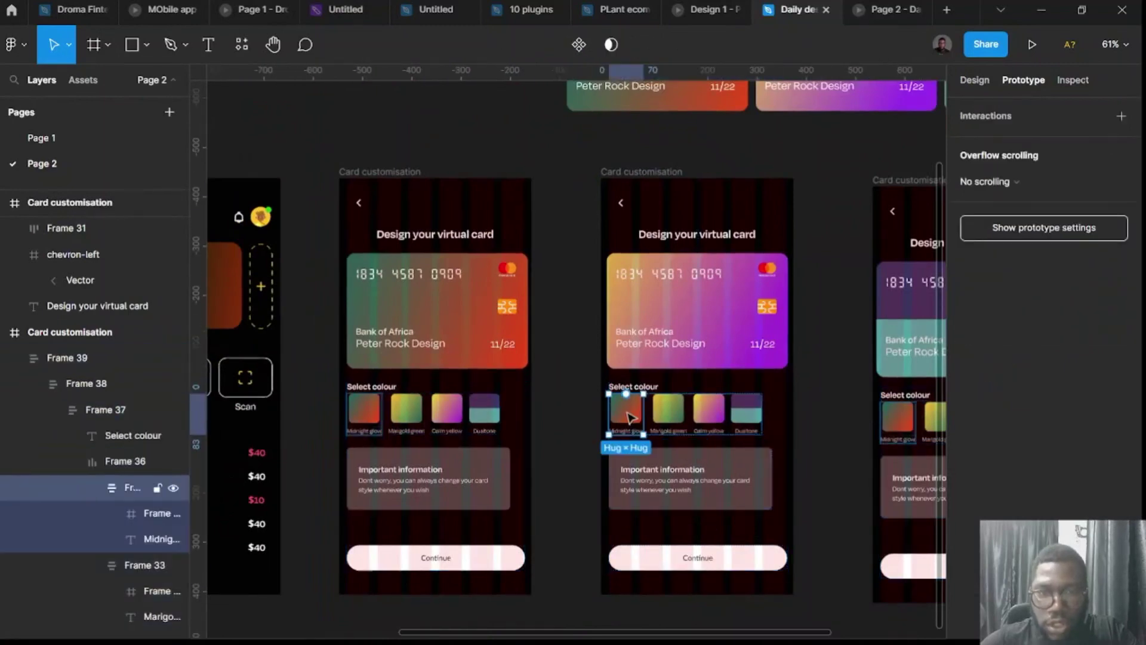
drag(626, 394, 517, 351)
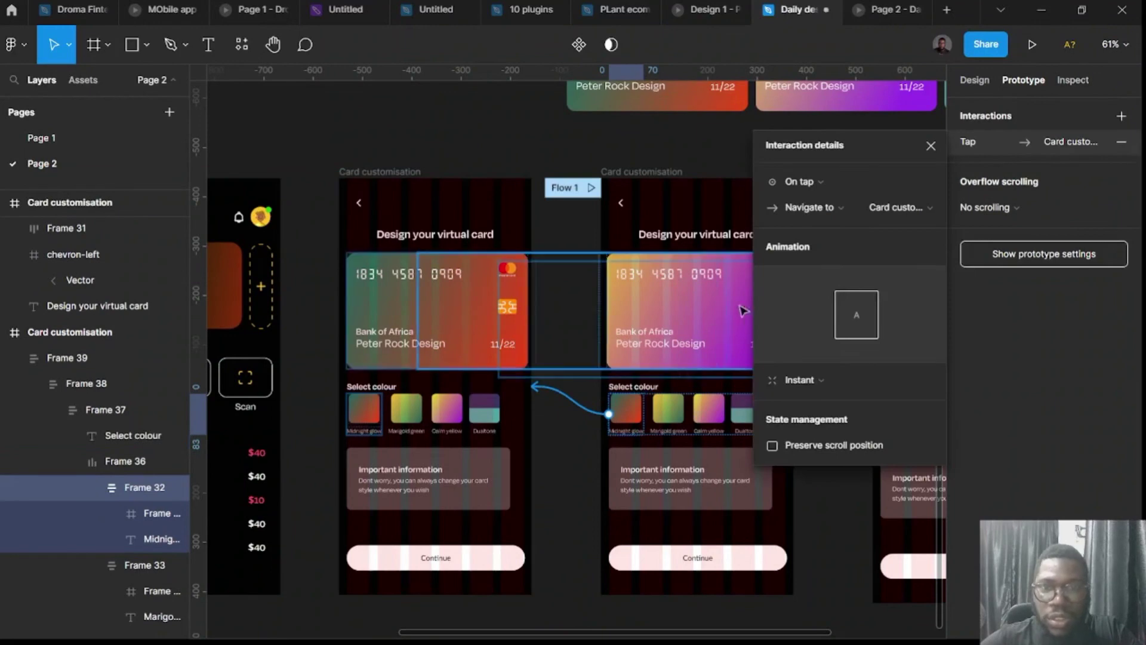
click(809, 381)
click(807, 417)
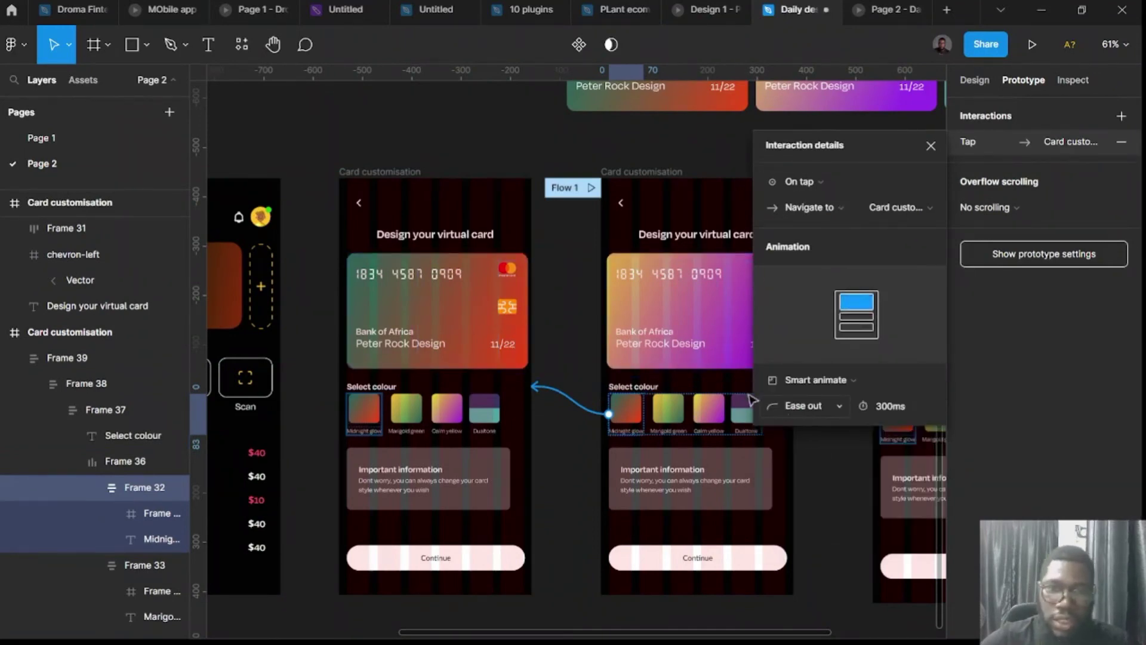
scroll(474, 472, right, 3)
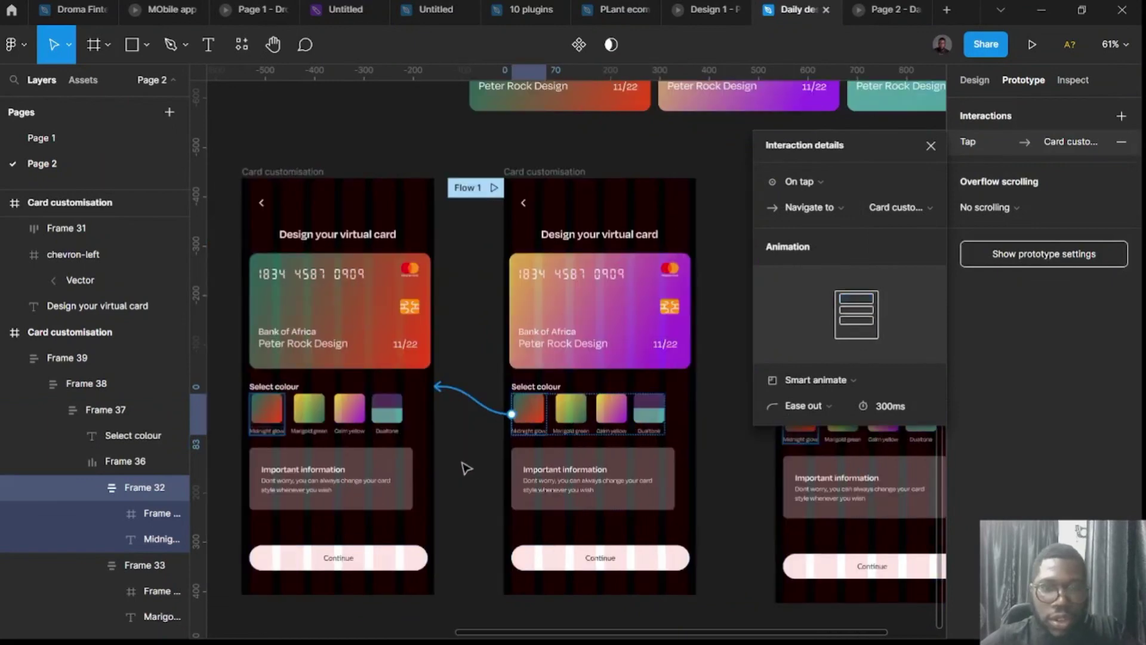
Link the first screen's Calm yellow swatch to the second screen using Ease in.
click(315, 420)
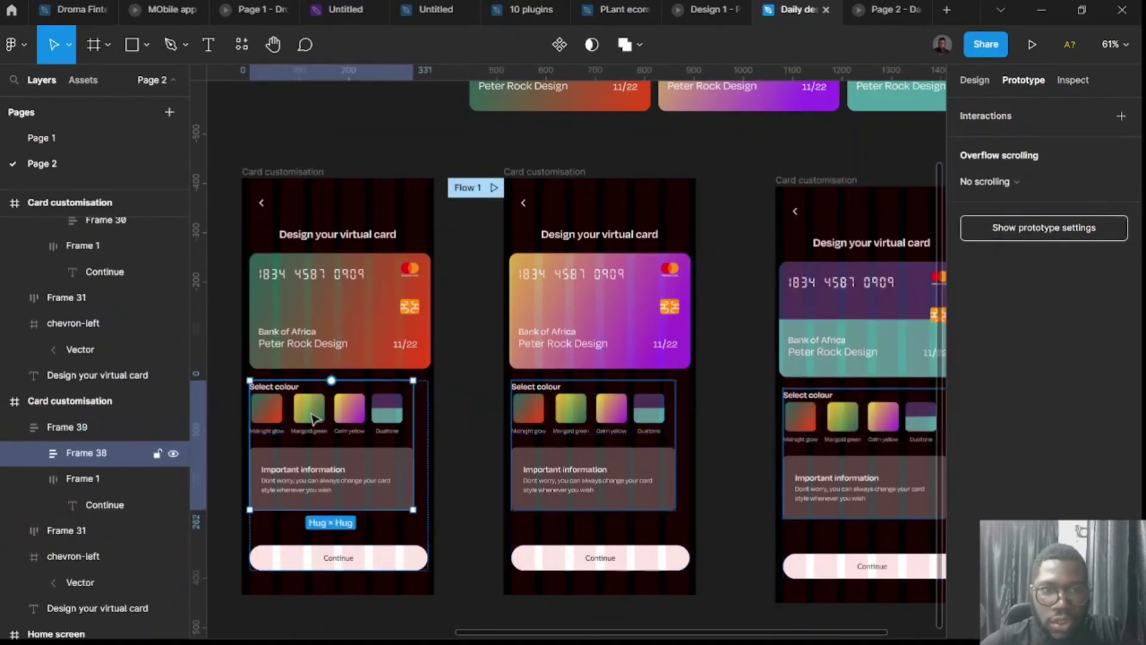
scroll(548, 412, right, 3)
scroll(369, 408, left, 6)
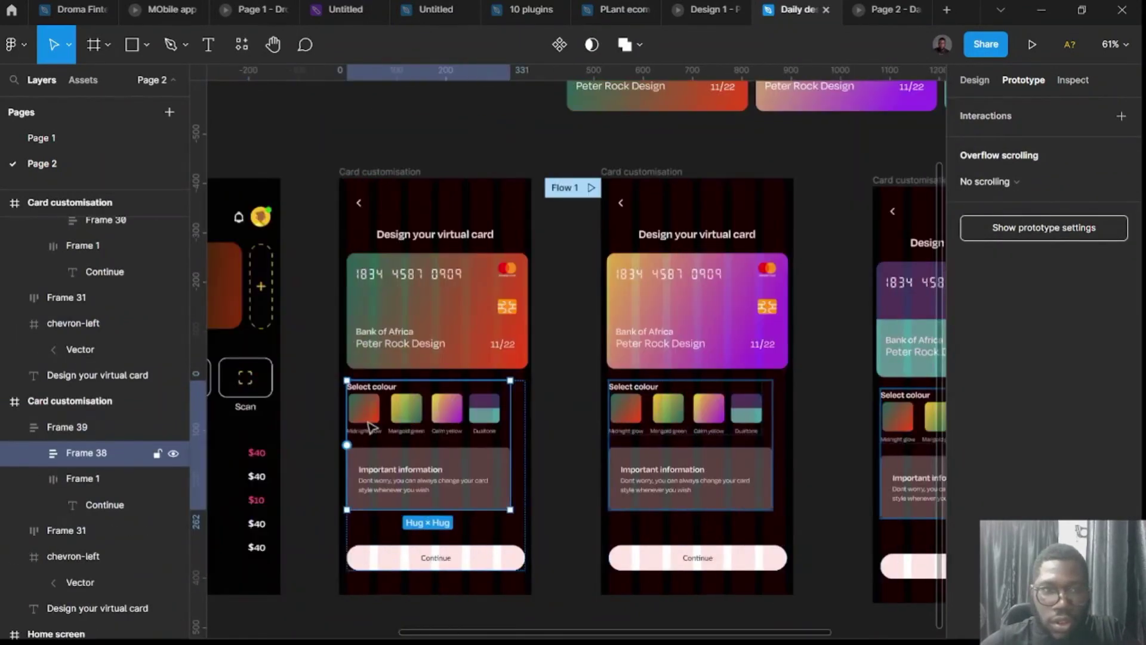
double_click(449, 418)
double_click(449, 417)
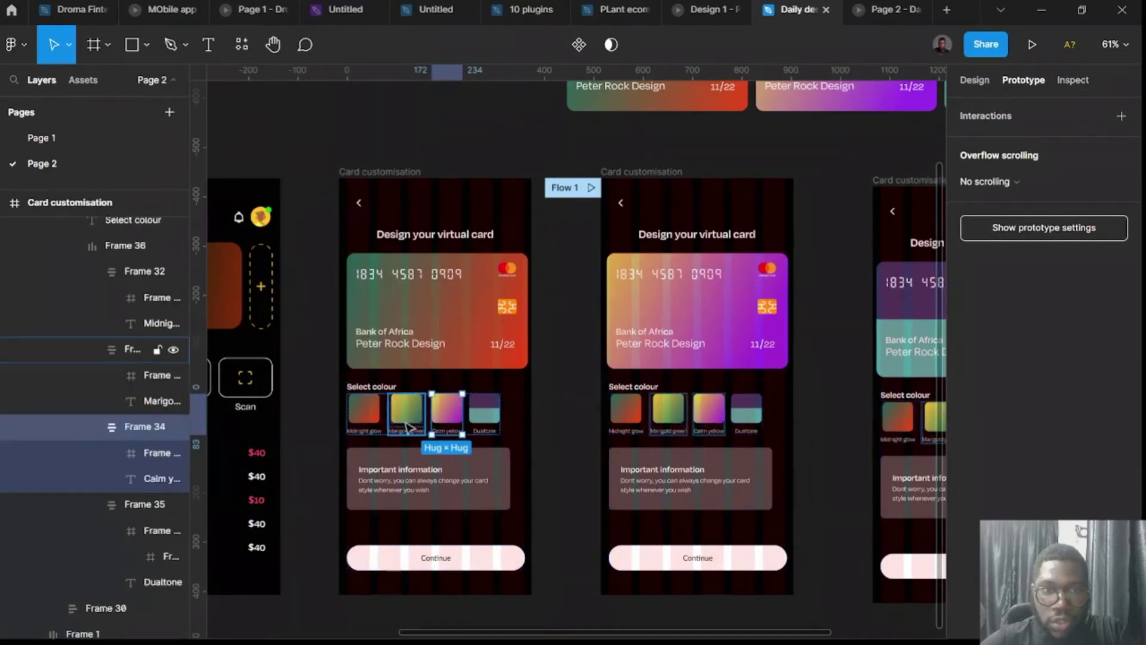
drag(462, 413, 729, 324)
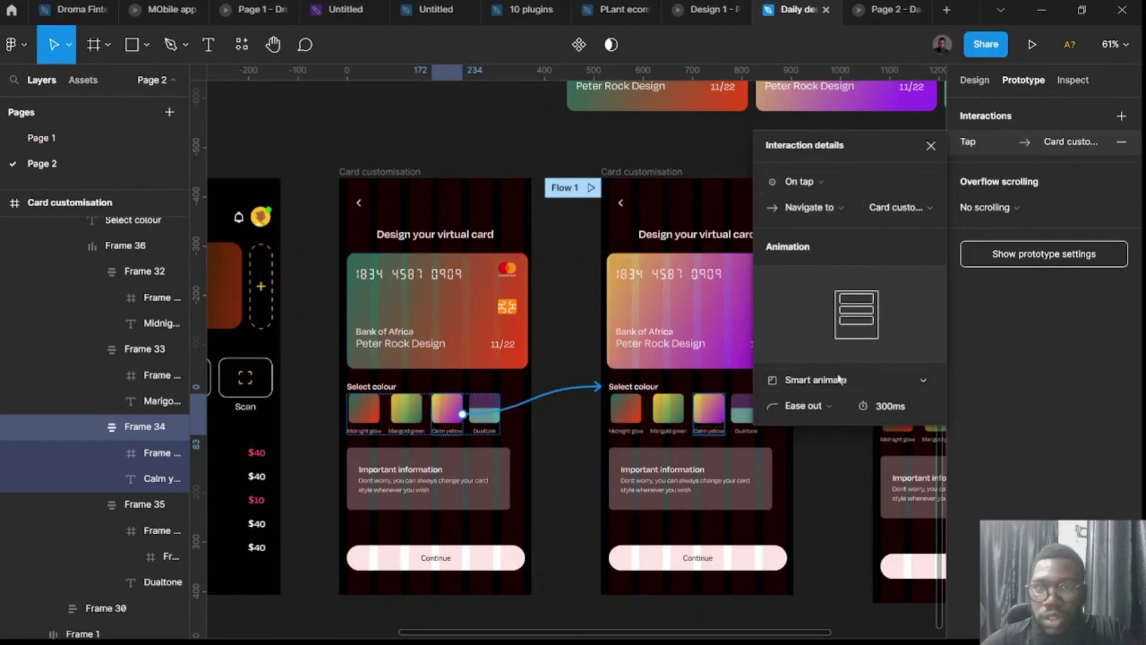
click(820, 412)
click(774, 385)
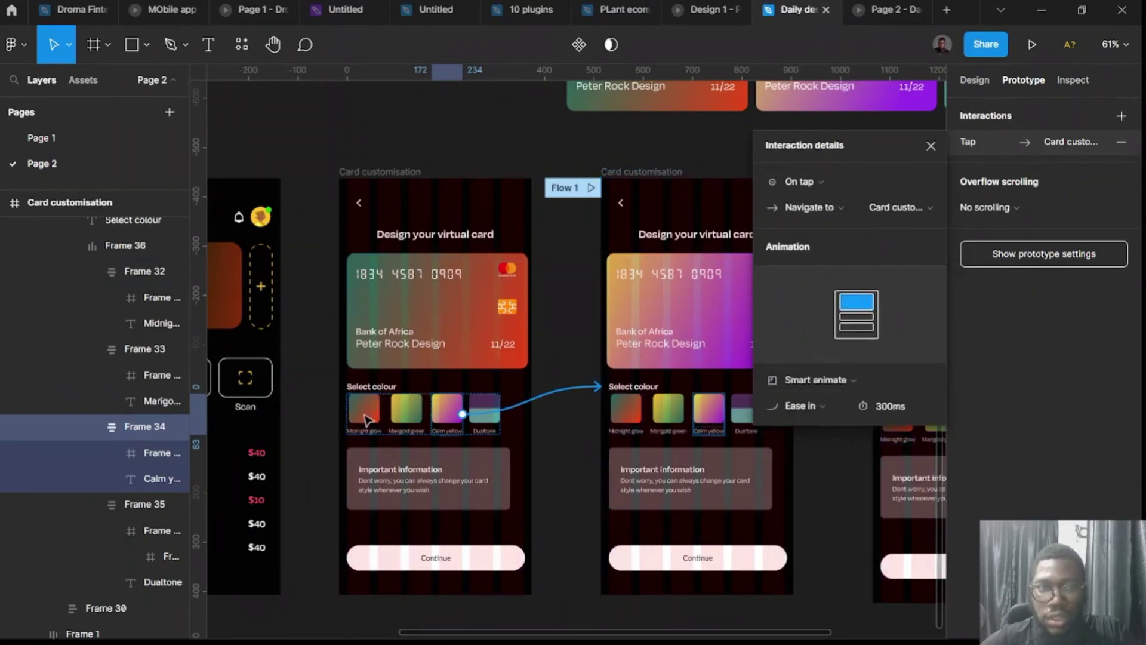
click(669, 418)
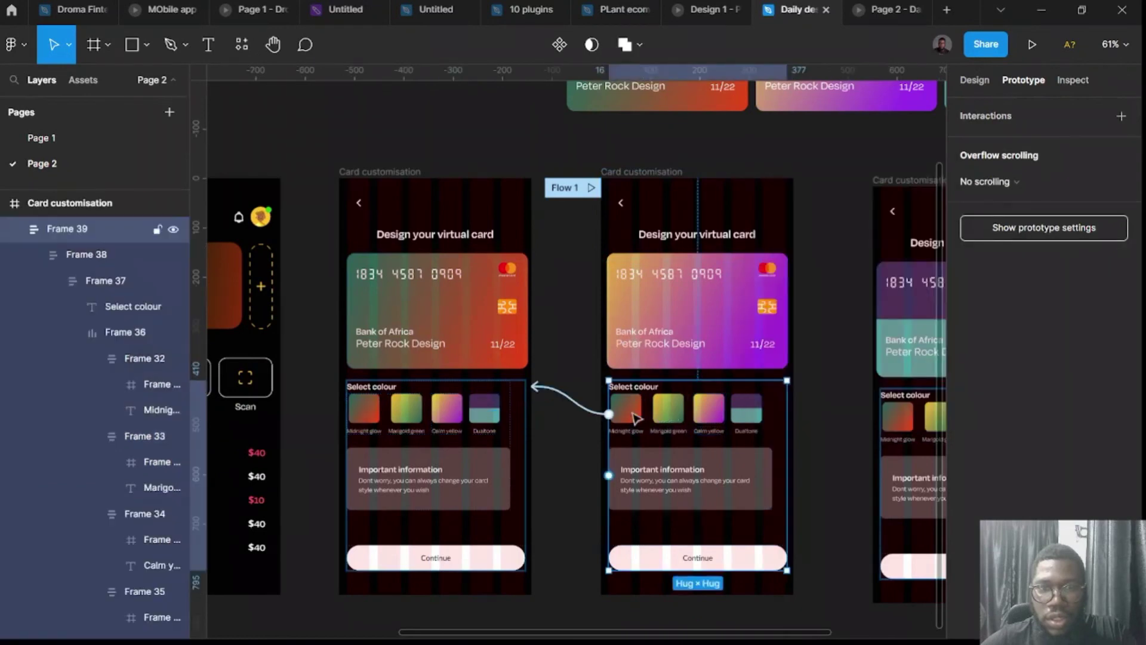
Change the first swatch's link easing to Ease in.
click(597, 417)
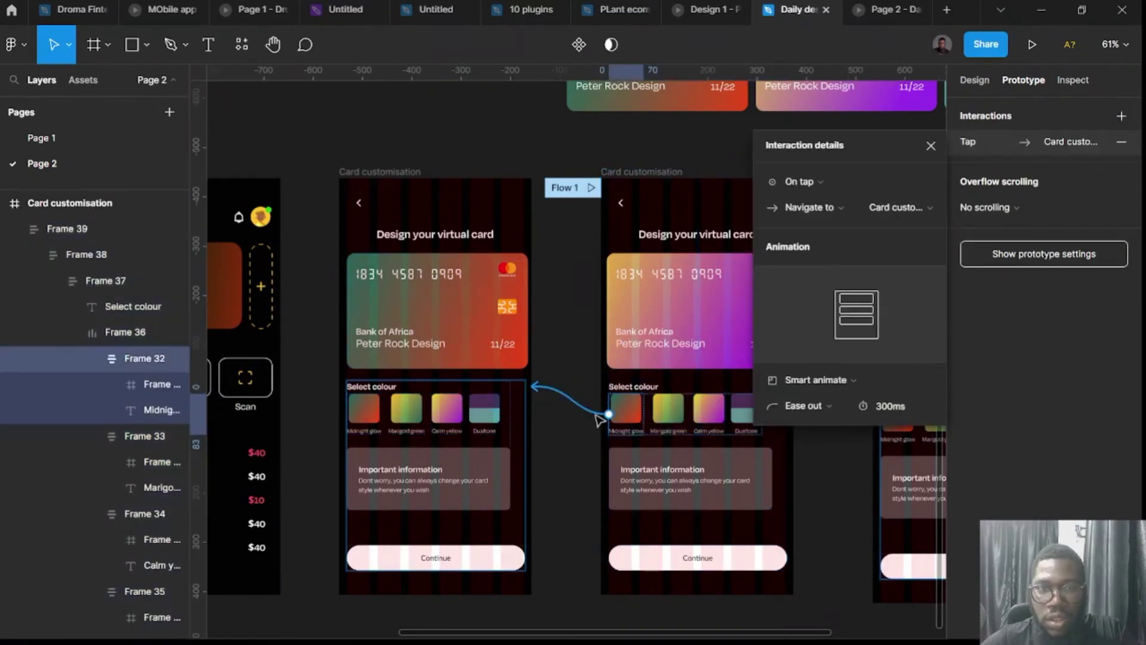
click(803, 406)
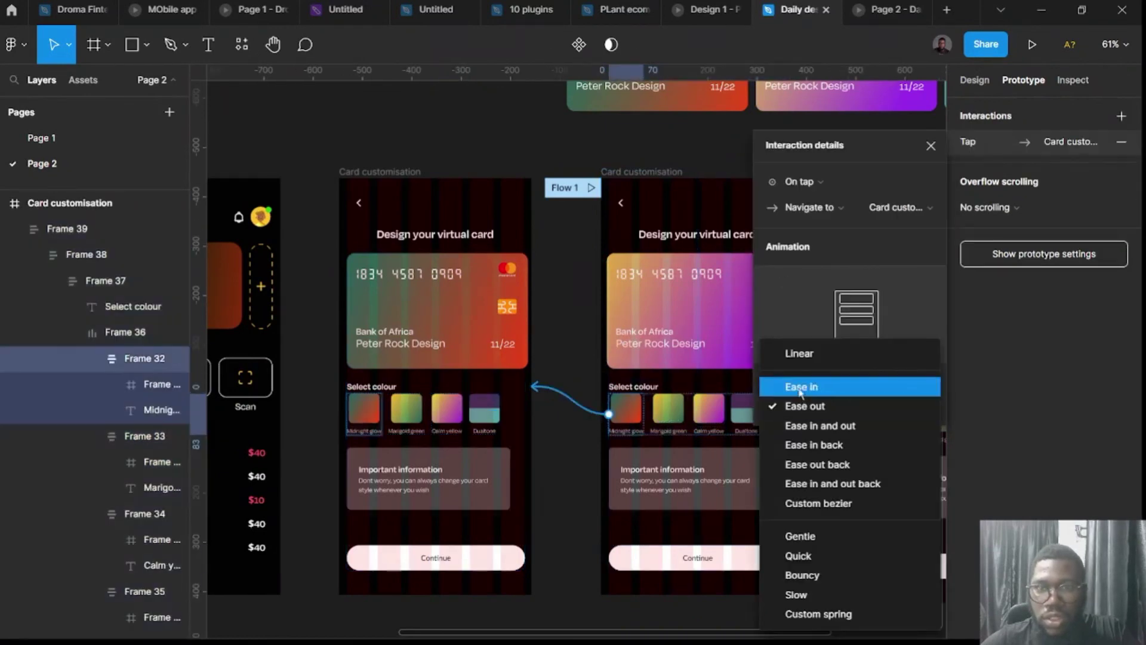
click(797, 384)
scroll(561, 388, right, 3)
scroll(561, 389, right, 3)
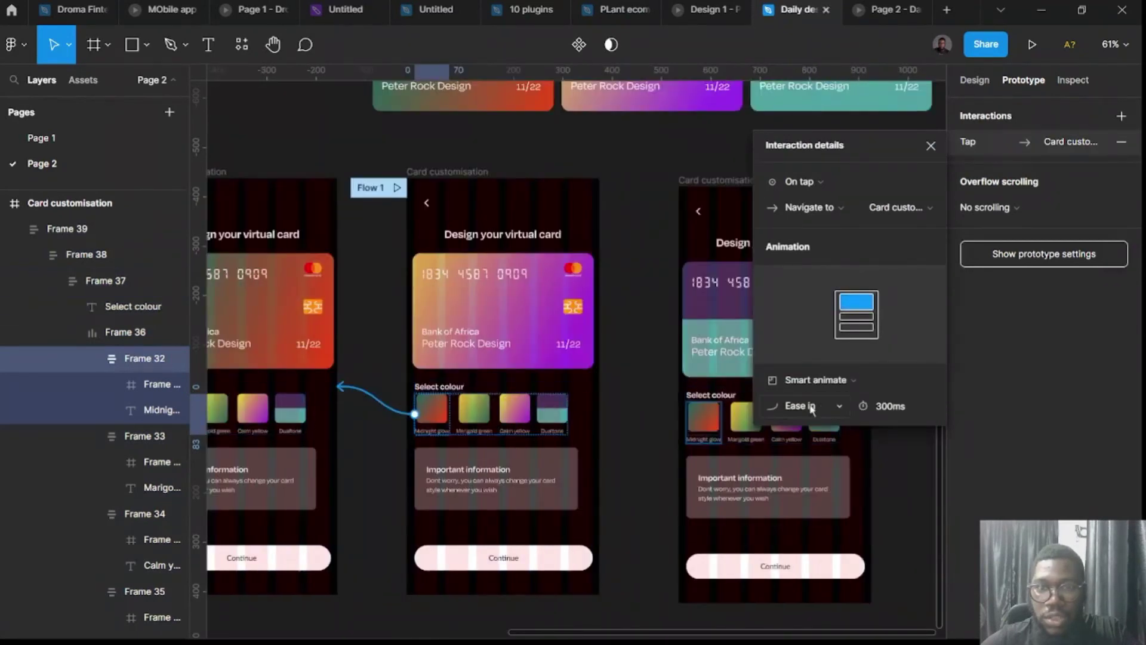
scroll(639, 406, right, 3)
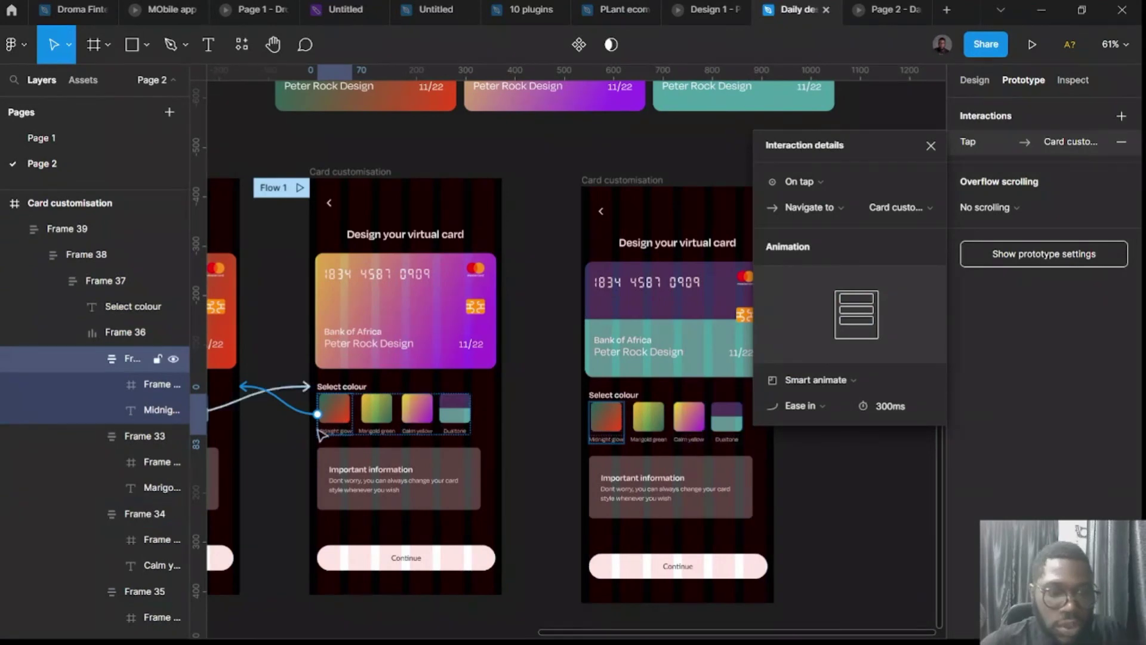
scroll(341, 428, left, 6)
Link the Dualtone swatches on the first and second screens to the third screen.
click(392, 407)
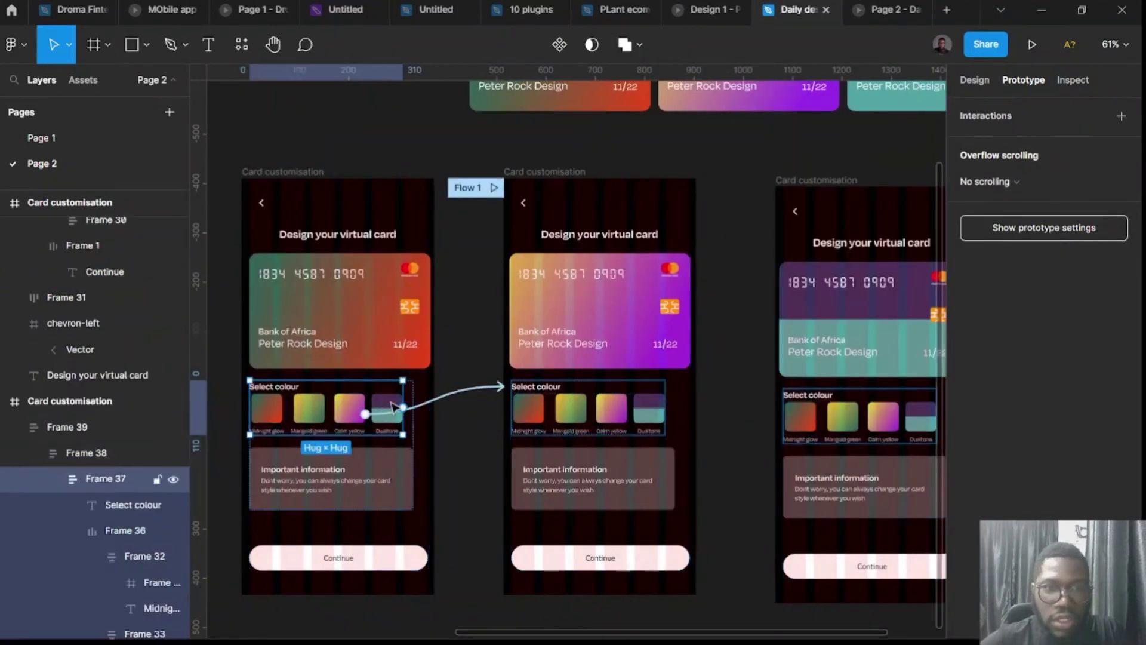
click(393, 407)
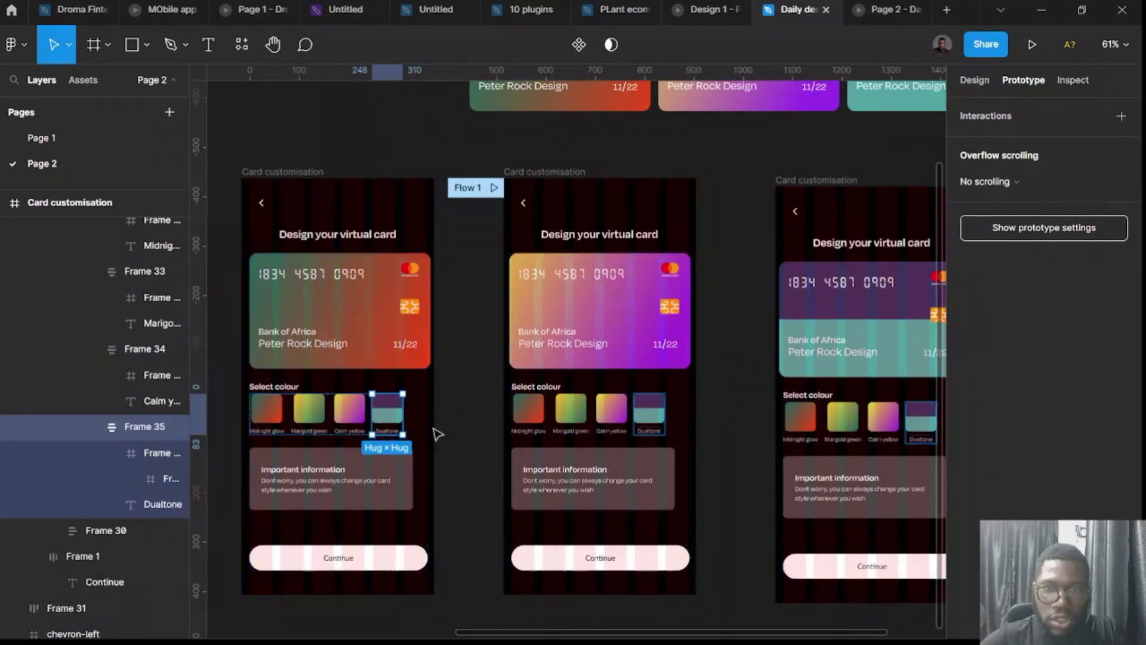
drag(403, 413, 867, 337)
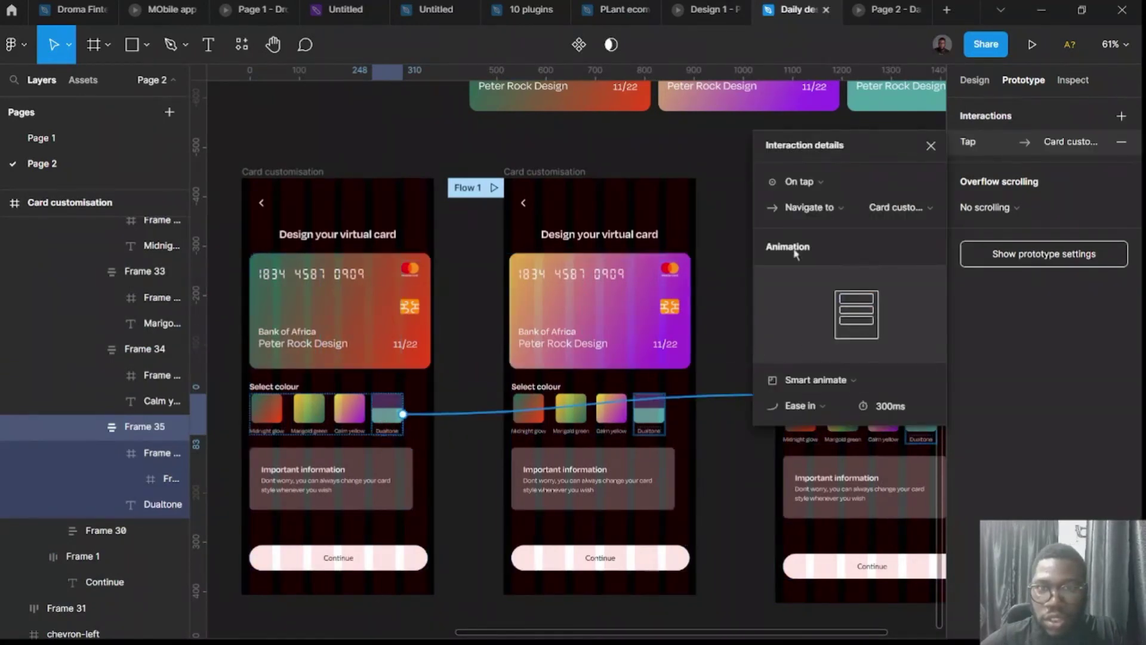
scroll(632, 425, right, 3)
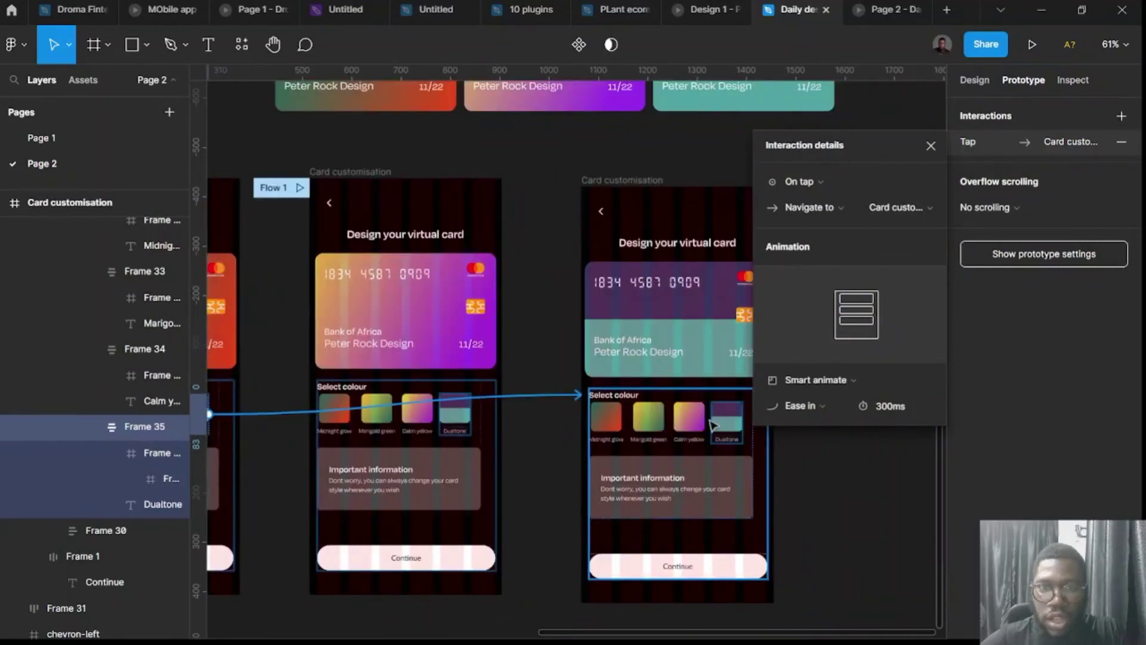
click(472, 410)
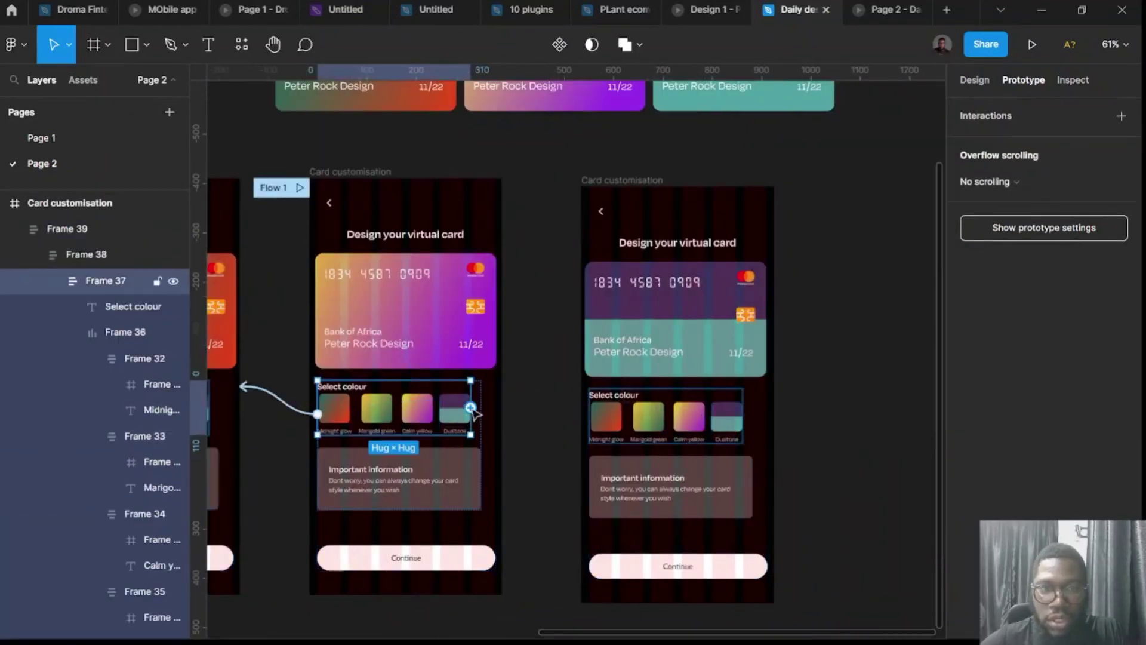
click(465, 415)
click(463, 414)
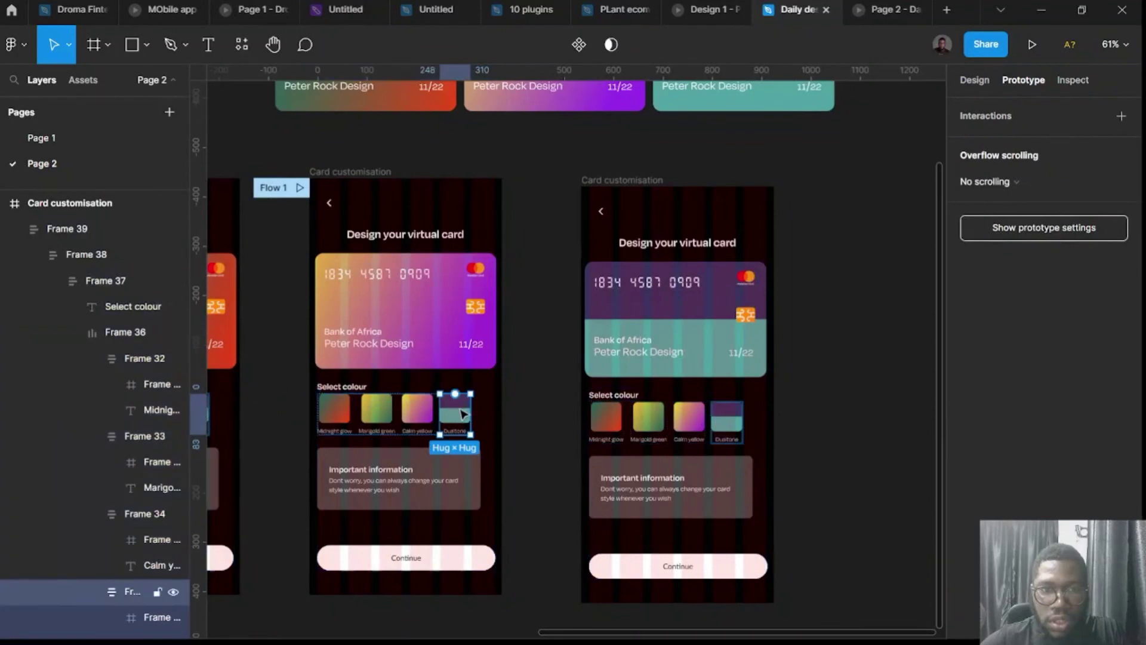
drag(470, 413, 588, 396)
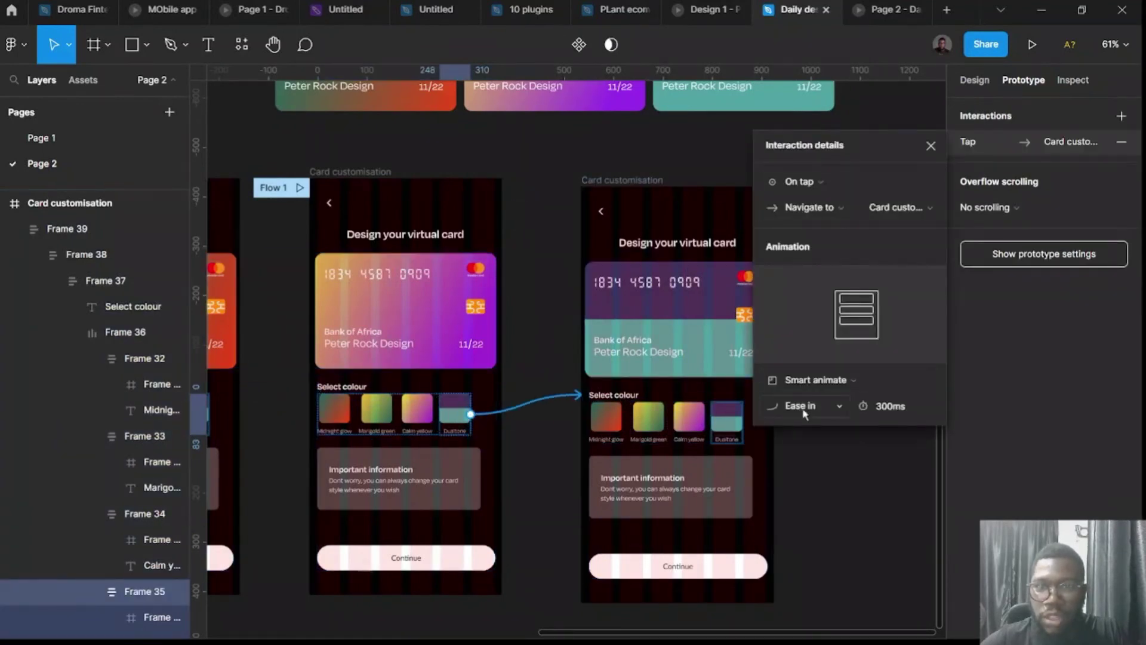
click(607, 423)
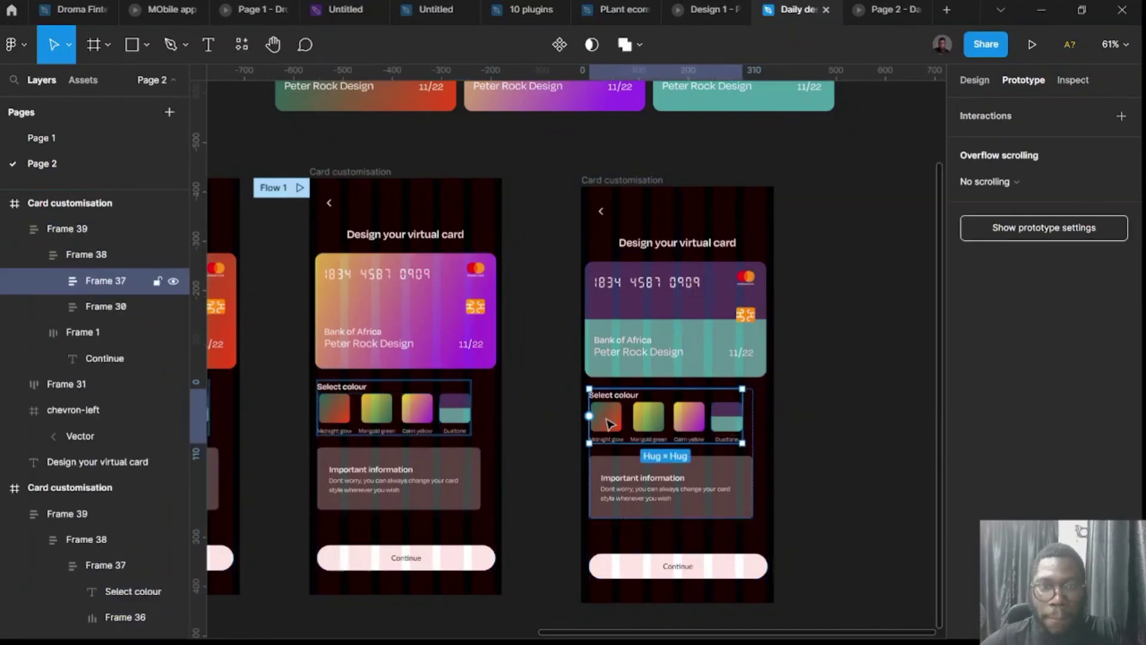
Link the third screen's Midnight glow swatch to the first card screen and Calm yellow to the second.
click(610, 422)
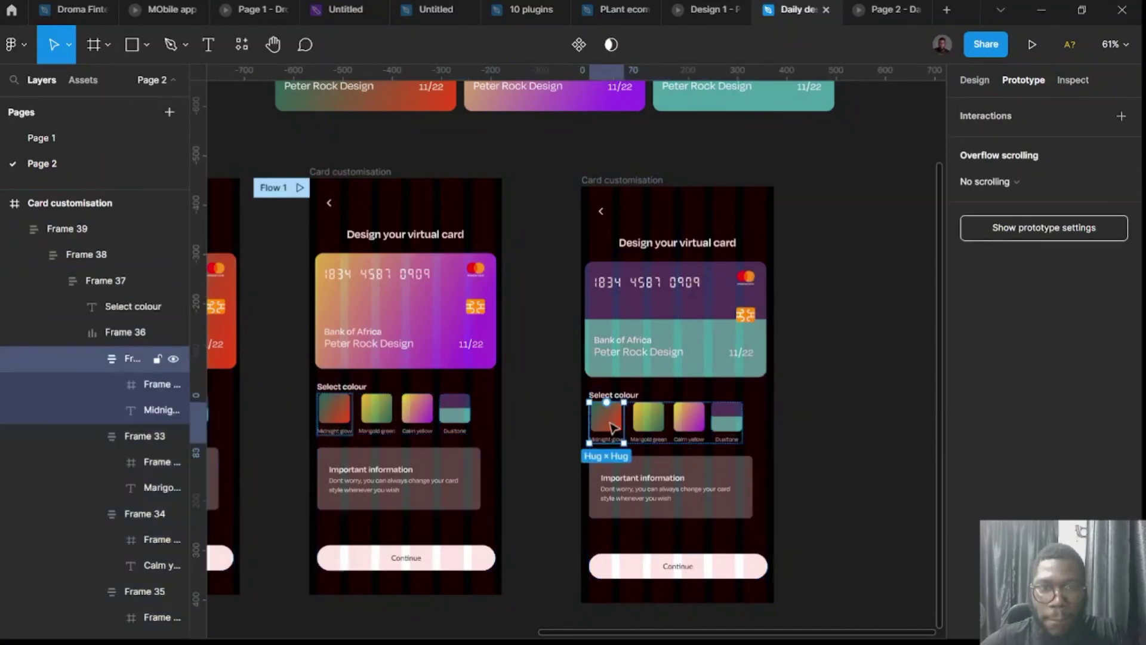
drag(624, 422, 238, 402)
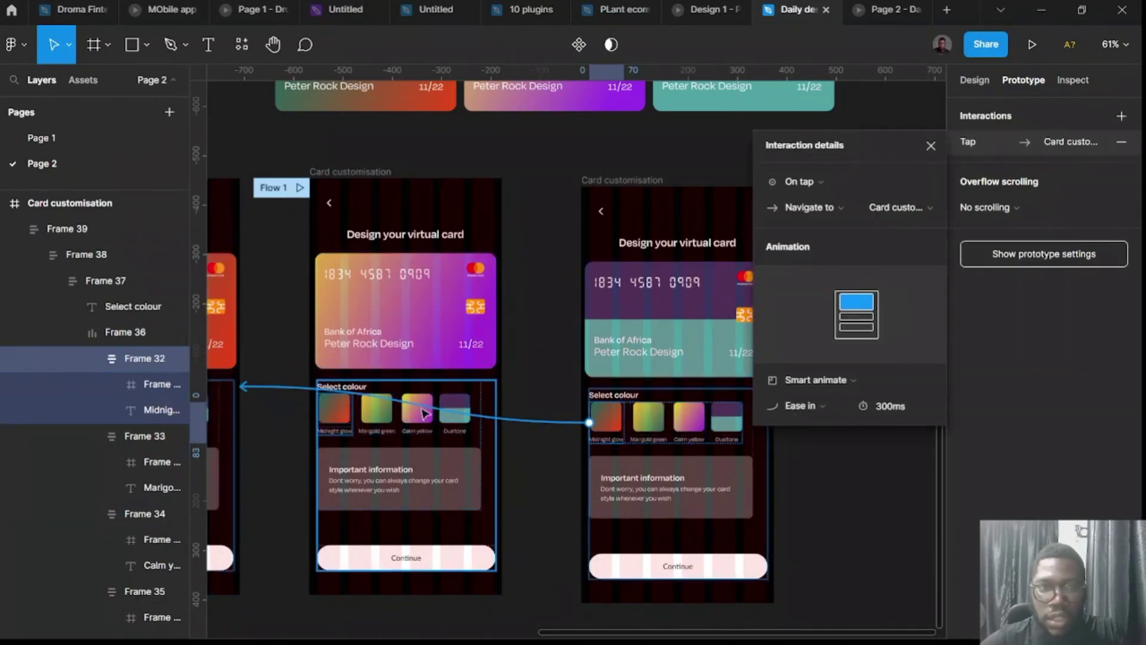
click(382, 425)
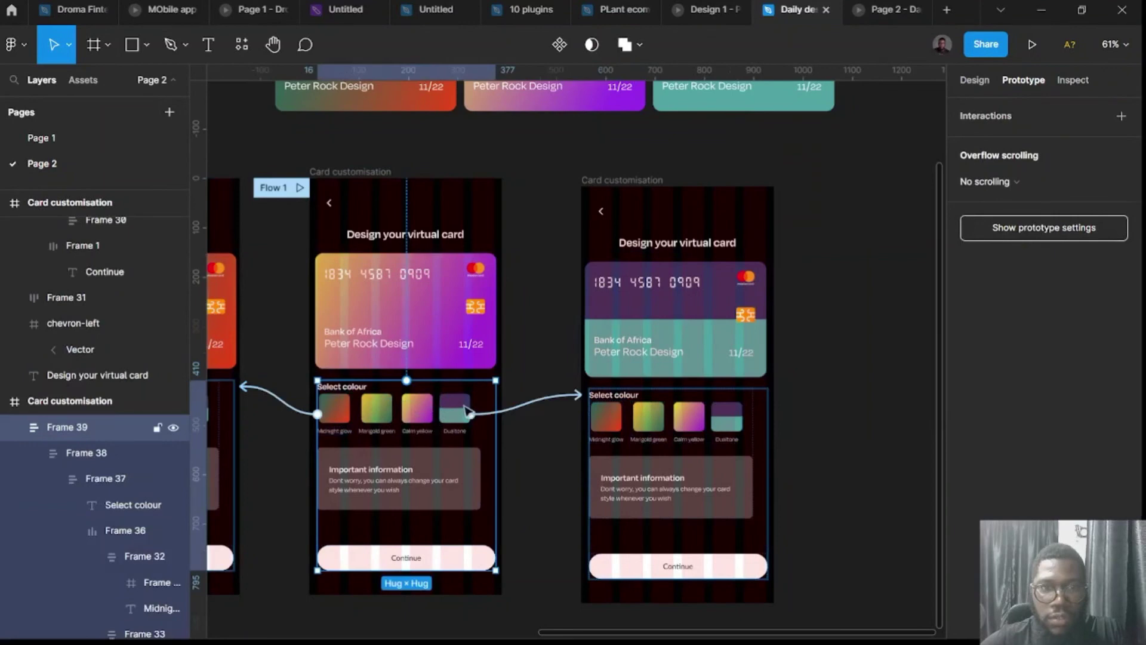
click(733, 425)
click(729, 423)
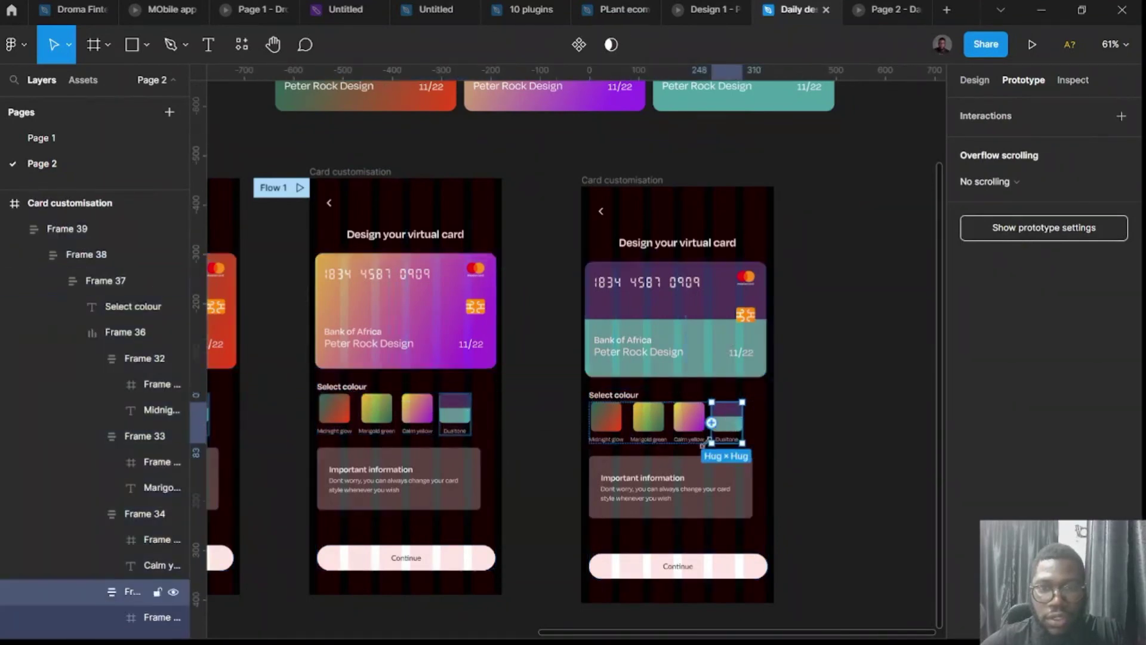
click(690, 418)
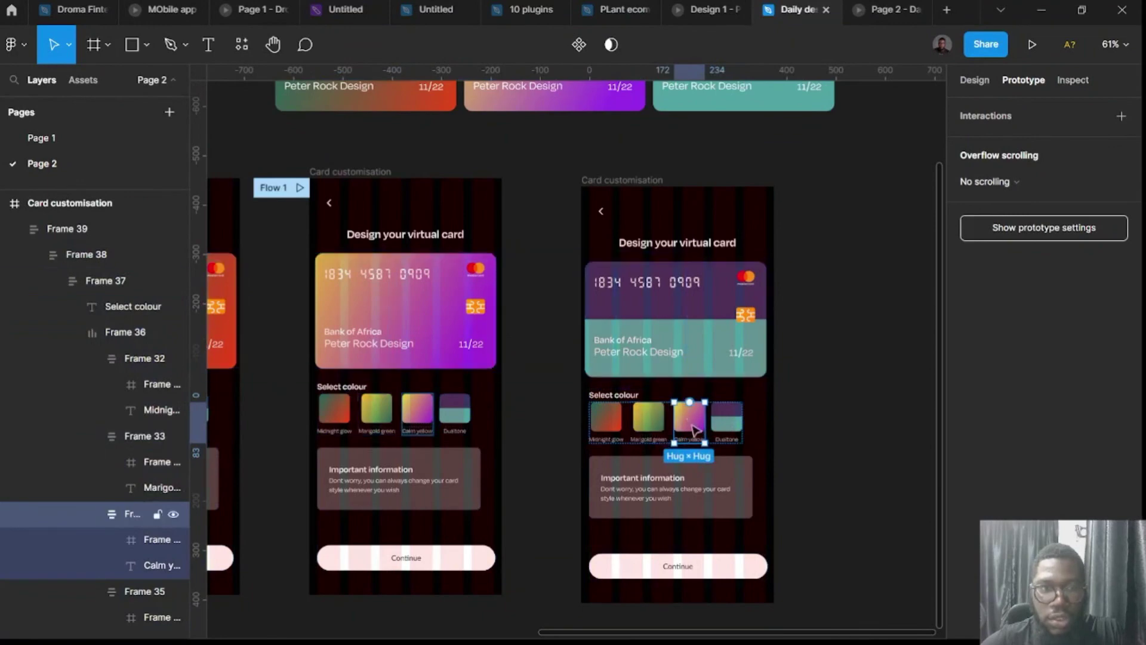
drag(704, 422, 503, 385)
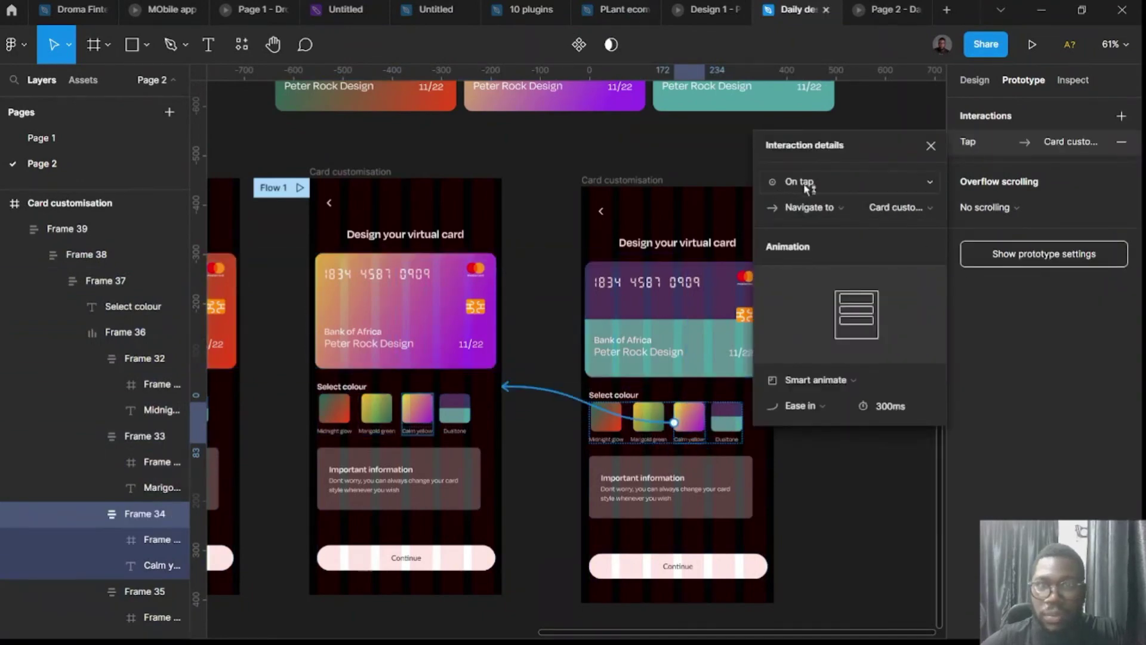
click(604, 219)
Link the customisation screens' back arrows, including Calm yellow's, to the Home screen, undoing one stray link.
drag(595, 212, 514, 328)
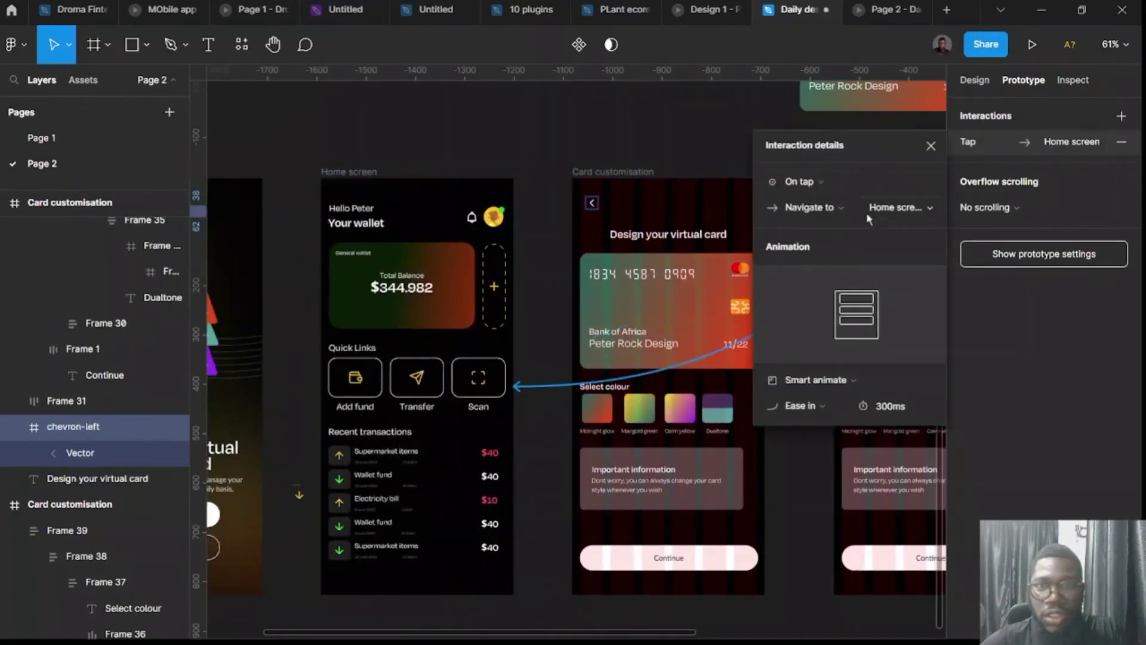
scroll(545, 235, right, 5)
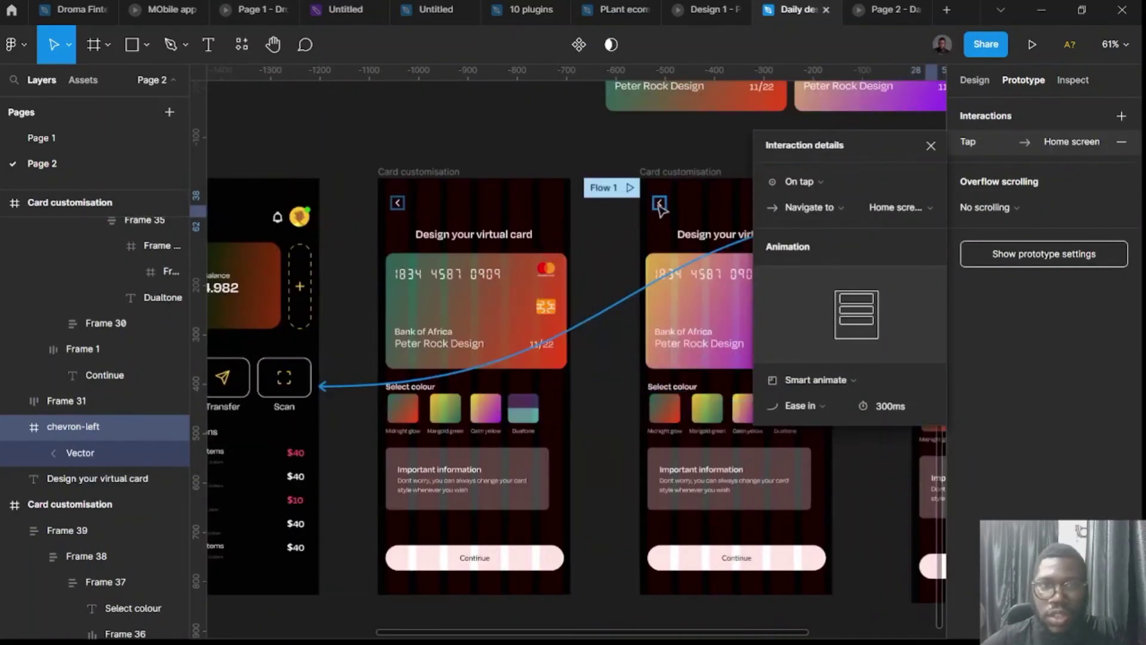
key(ctrl+z)
drag(654, 206, 305, 388)
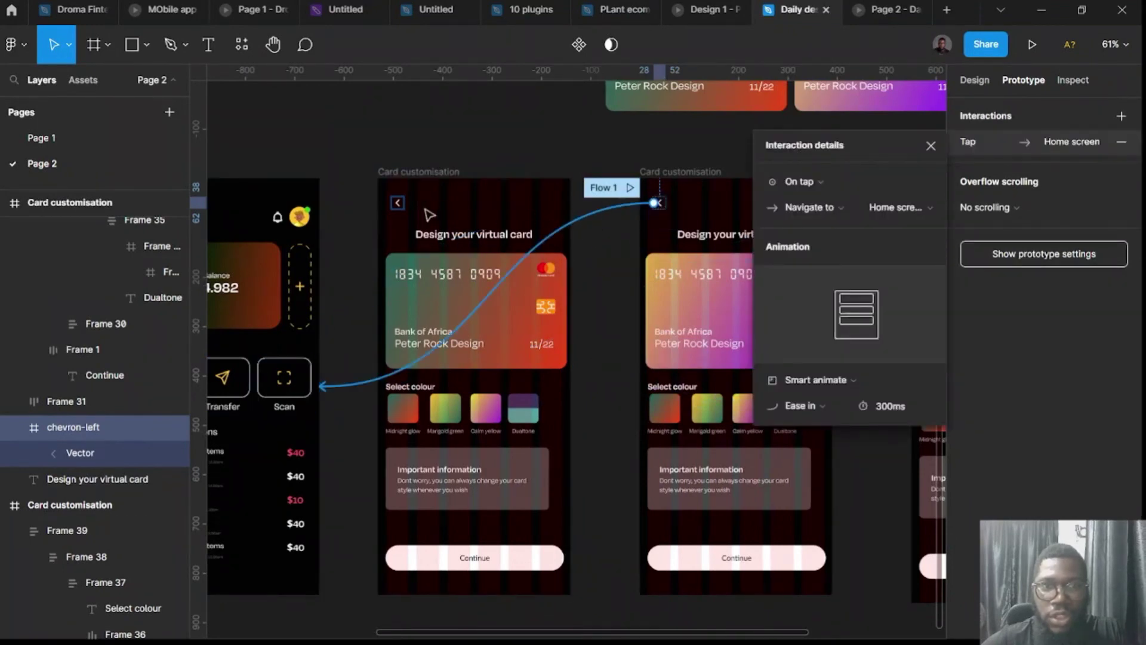
click(403, 204)
drag(397, 203, 394, 335)
Connect the Home screen's dashed add-card slot (Frame 7) to Card customisation and present Flow 1.
click(297, 306)
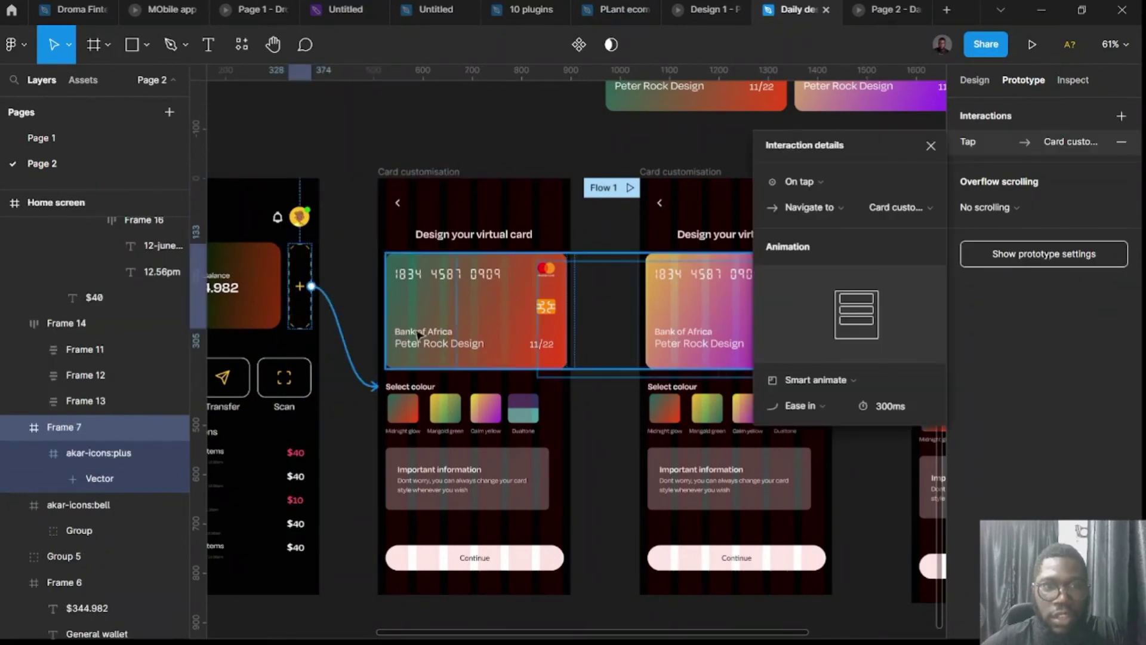
scroll(489, 508, down, 2)
scroll(507, 486, down, 4)
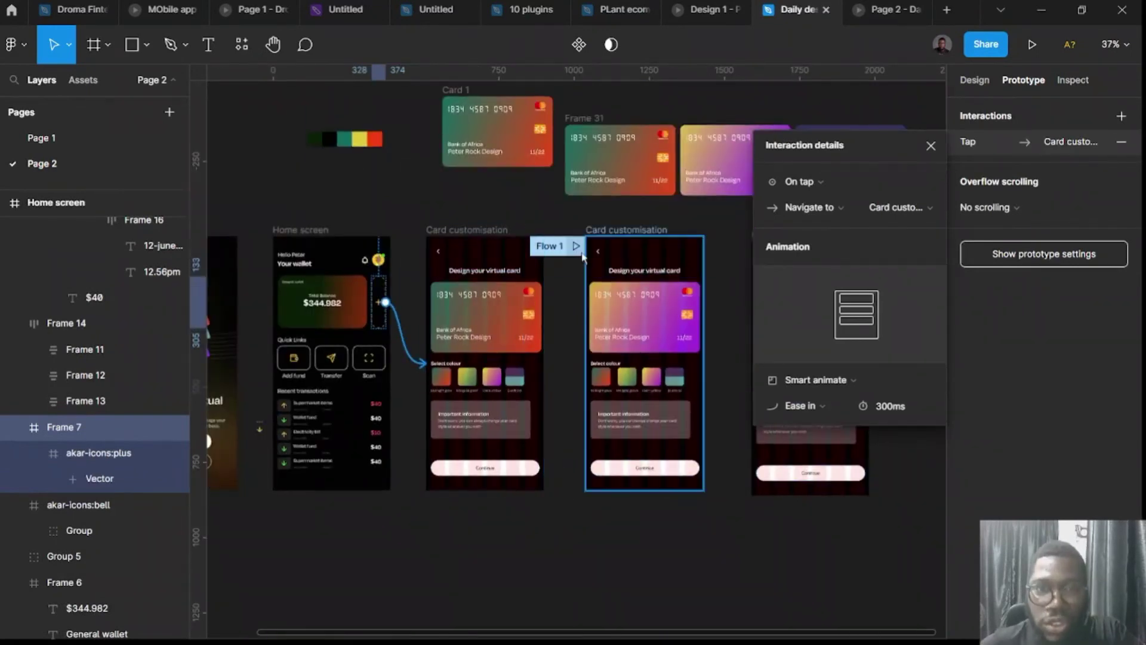
click(575, 246)
Open card customisation and cycle the card through the Midnight glow, Calm yellow and Dualtone swatches.
click(599, 227)
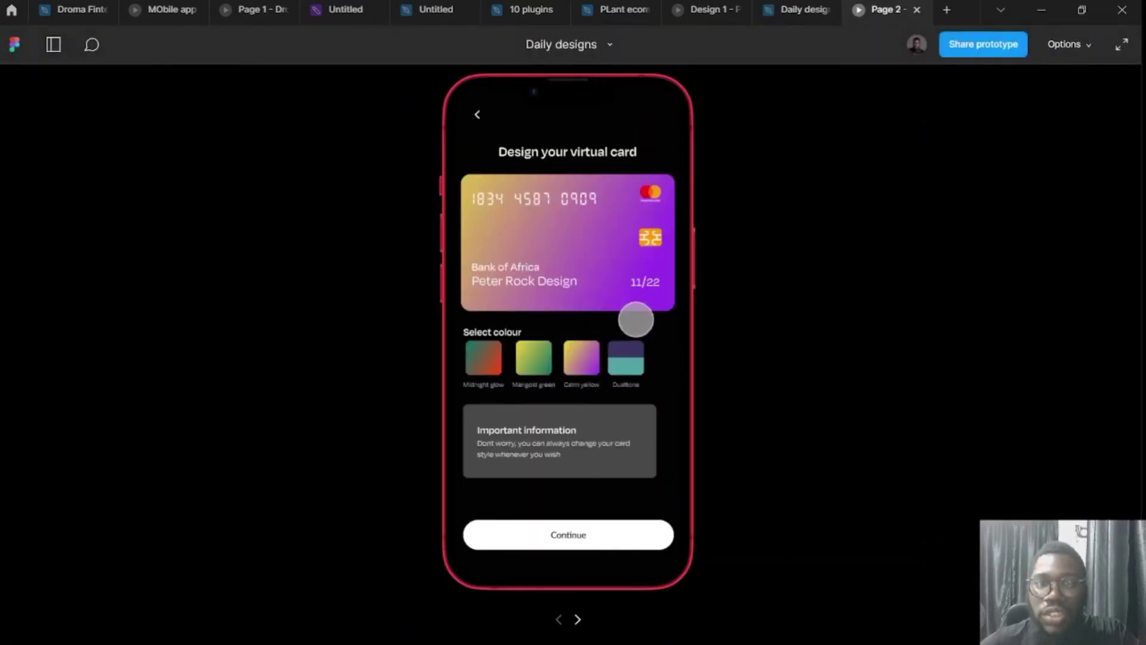
click(485, 358)
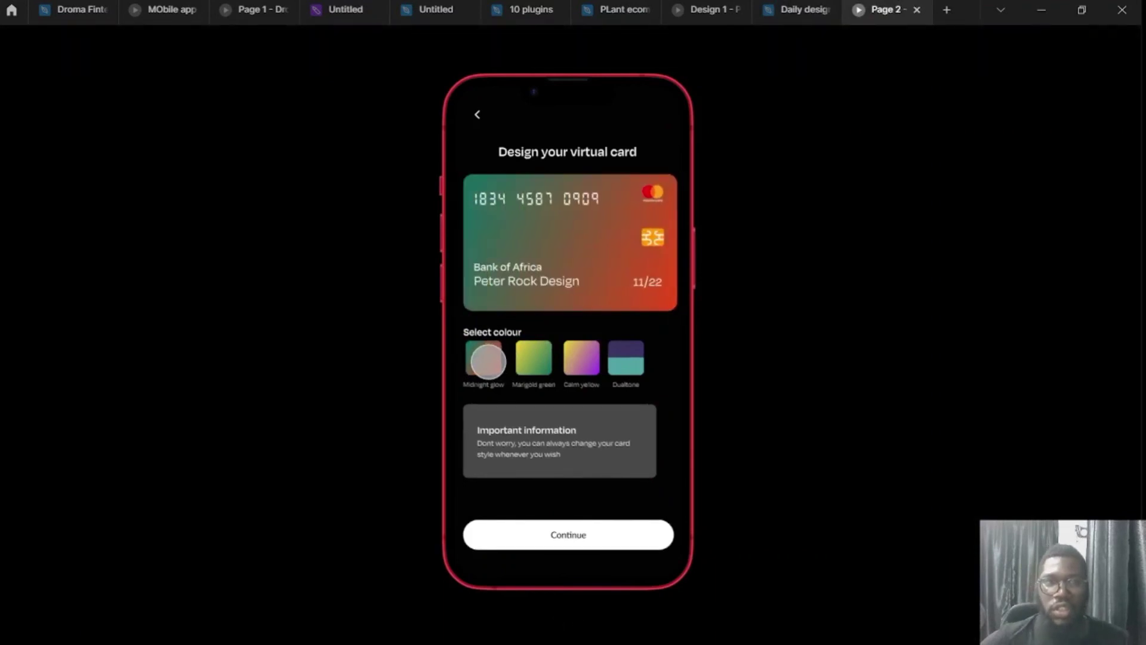
click(582, 358)
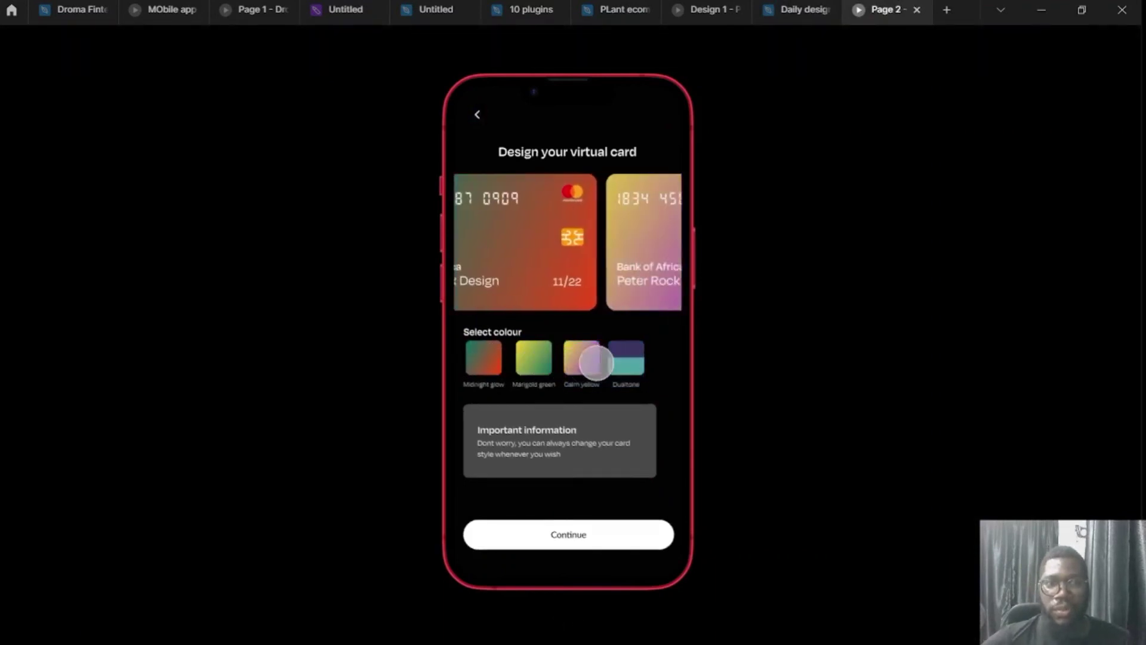
click(630, 362)
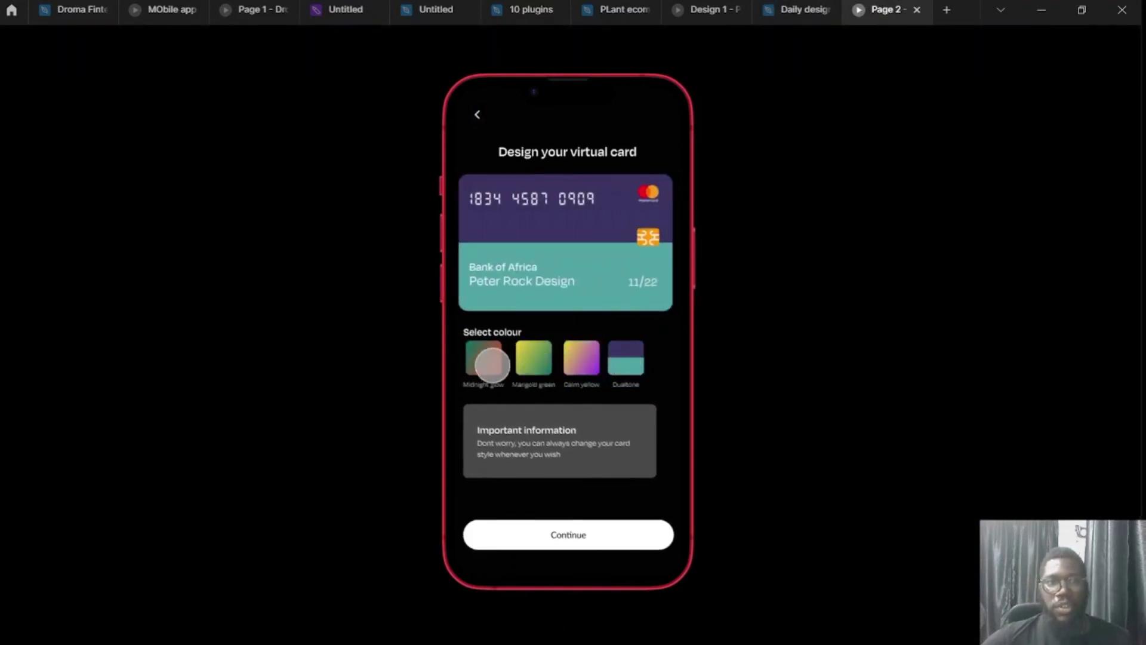
click(480, 357)
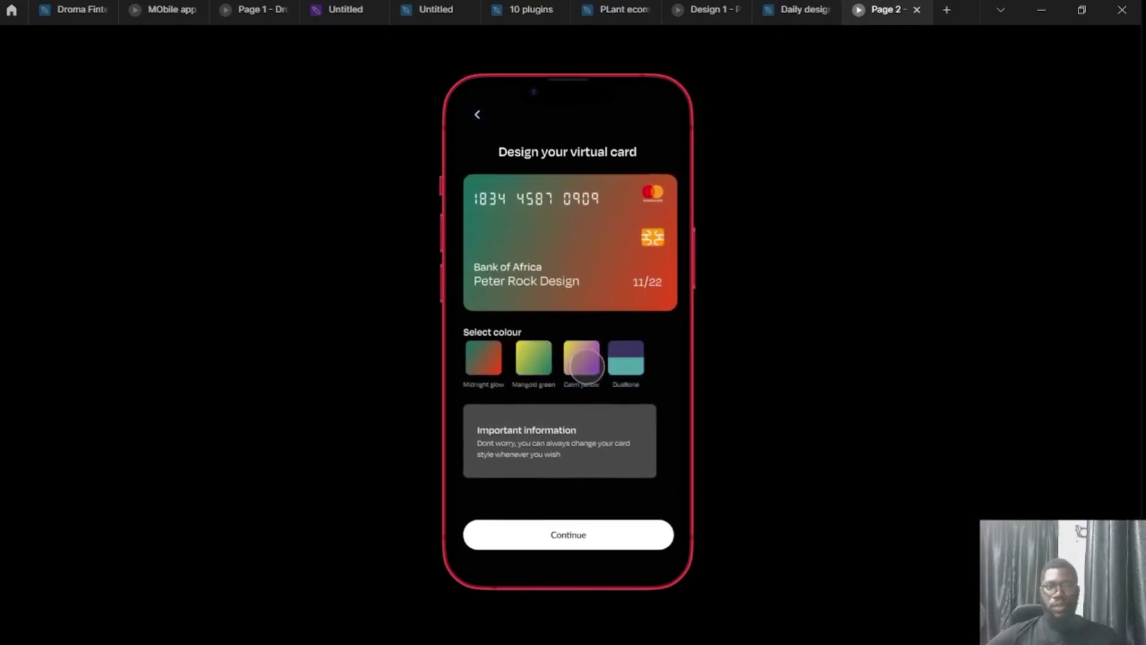
click(582, 358)
click(625, 361)
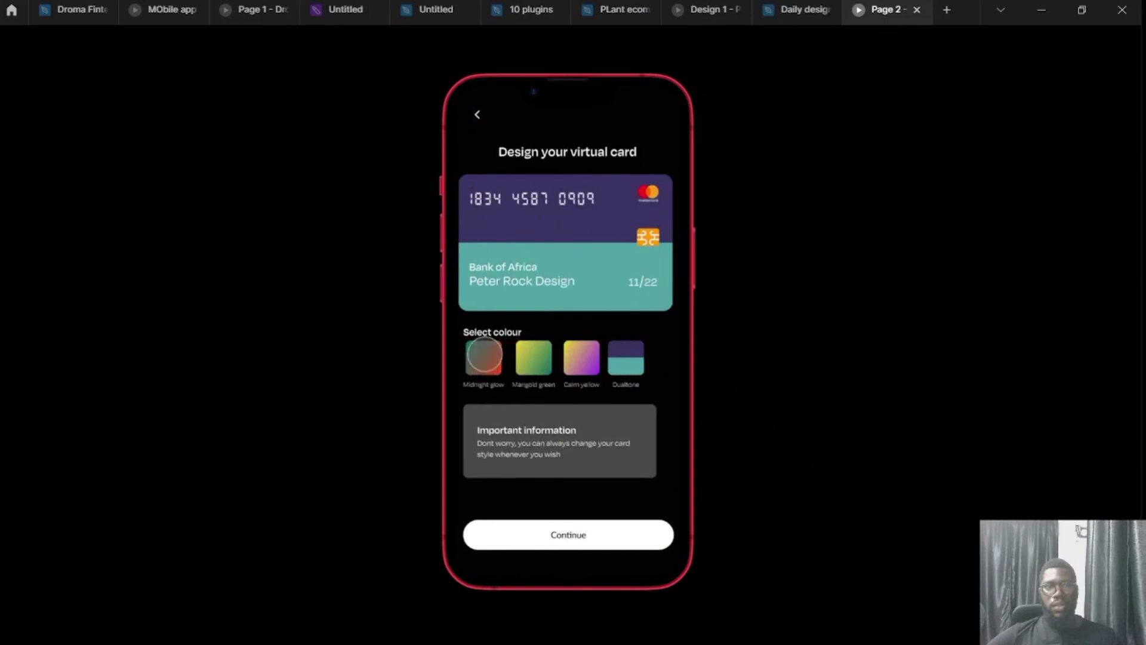
click(484, 359)
click(628, 359)
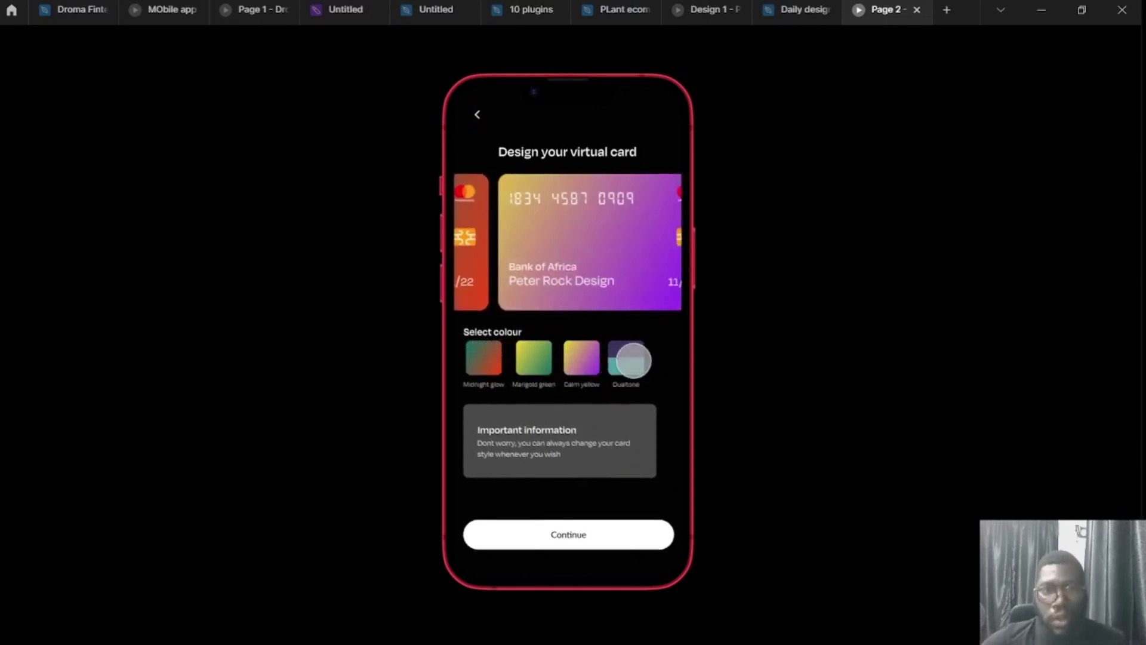
Test the back arrow and + slot, try Calm yellow and Dualtone, then return to the Daily designs editor.
click(475, 112)
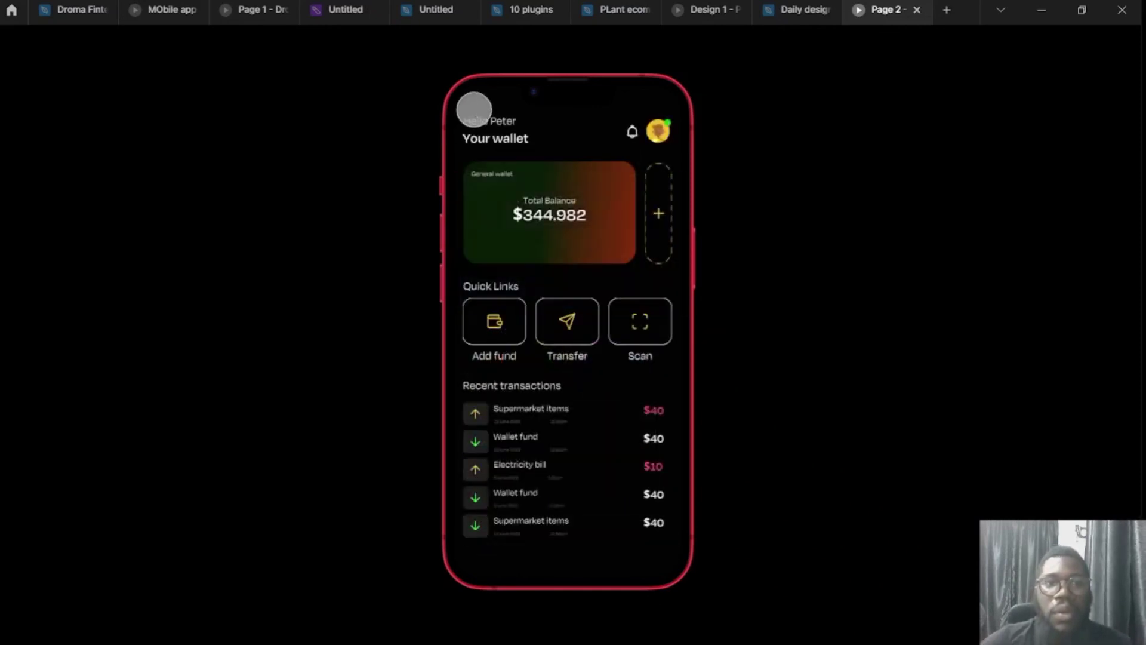
click(660, 218)
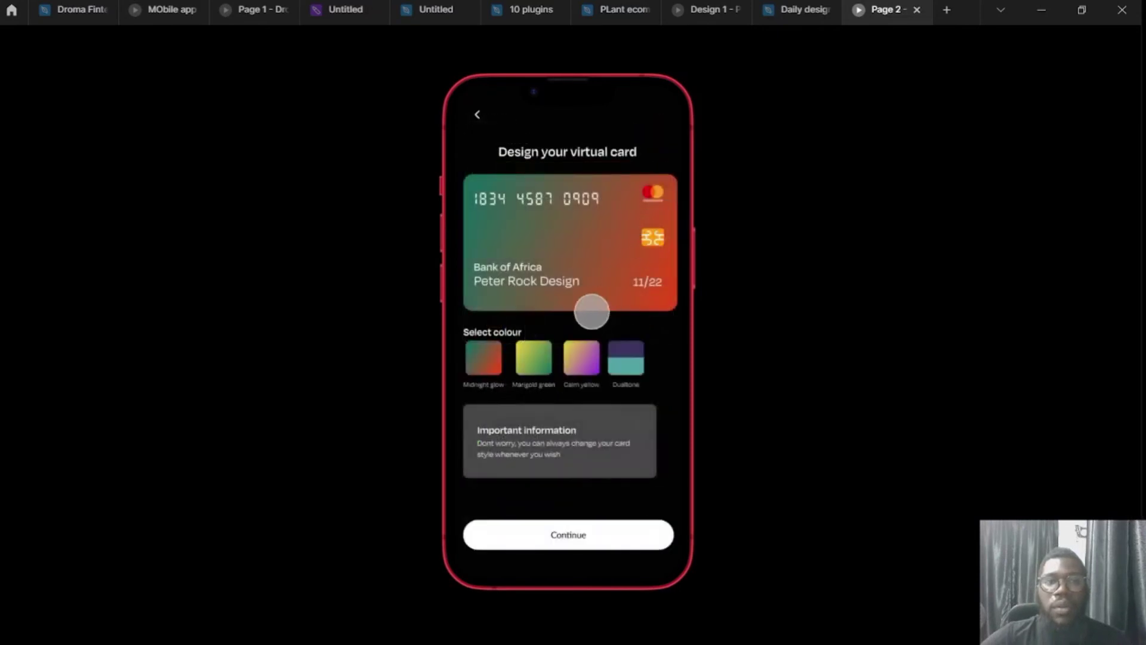
click(586, 358)
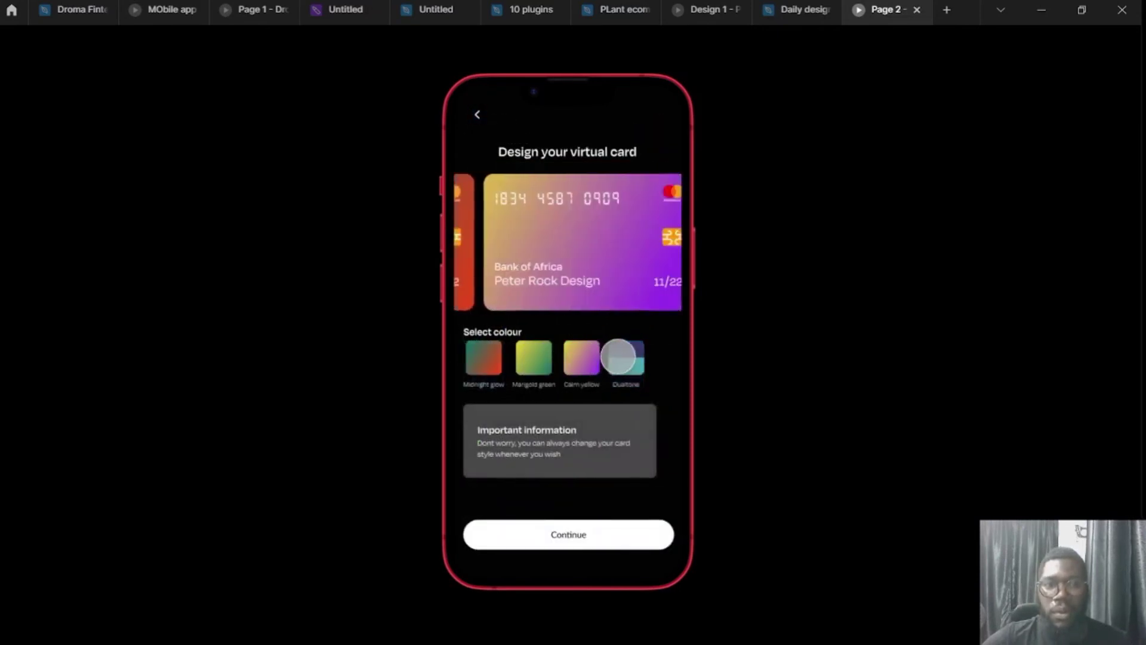
click(634, 355)
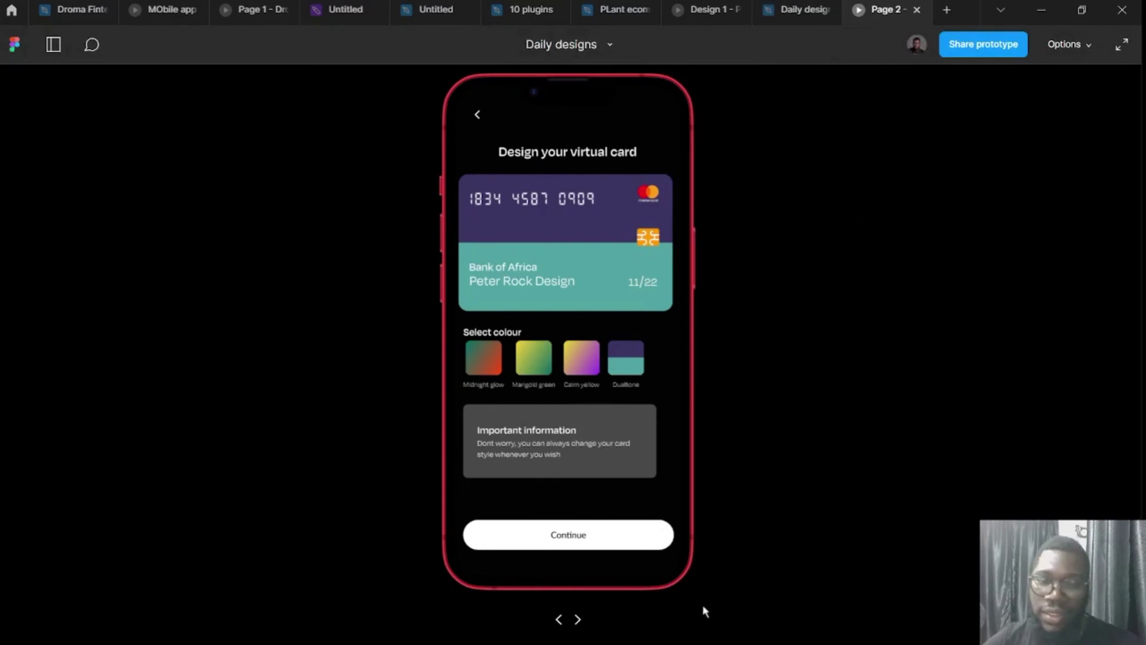
click(805, 12)
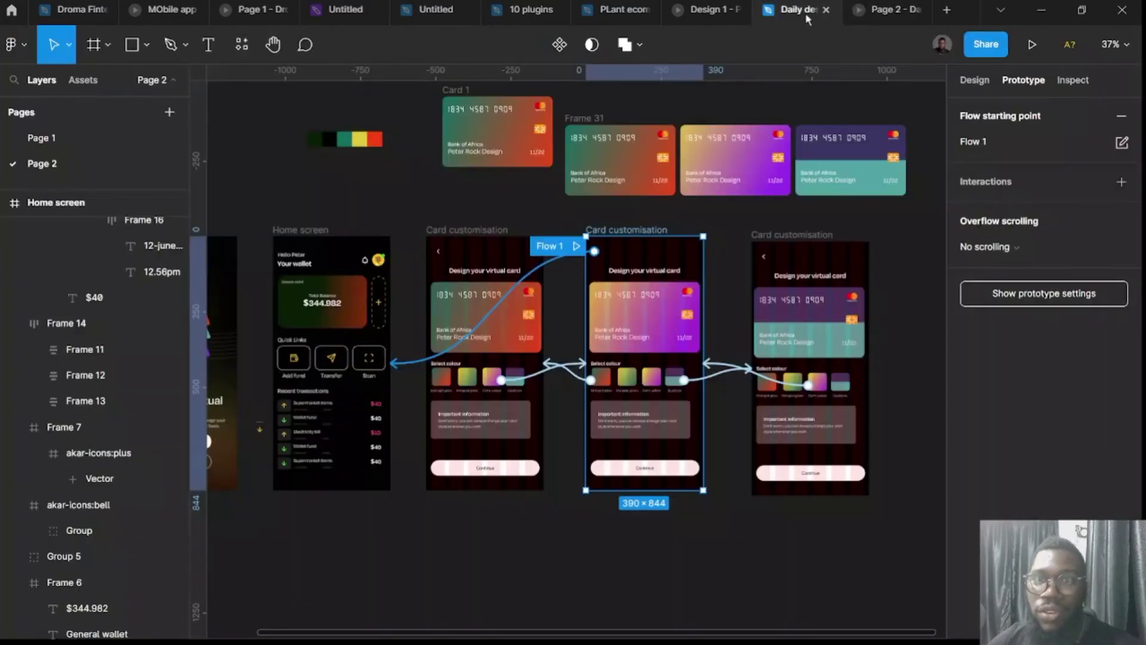
scroll(566, 545, down, 3)
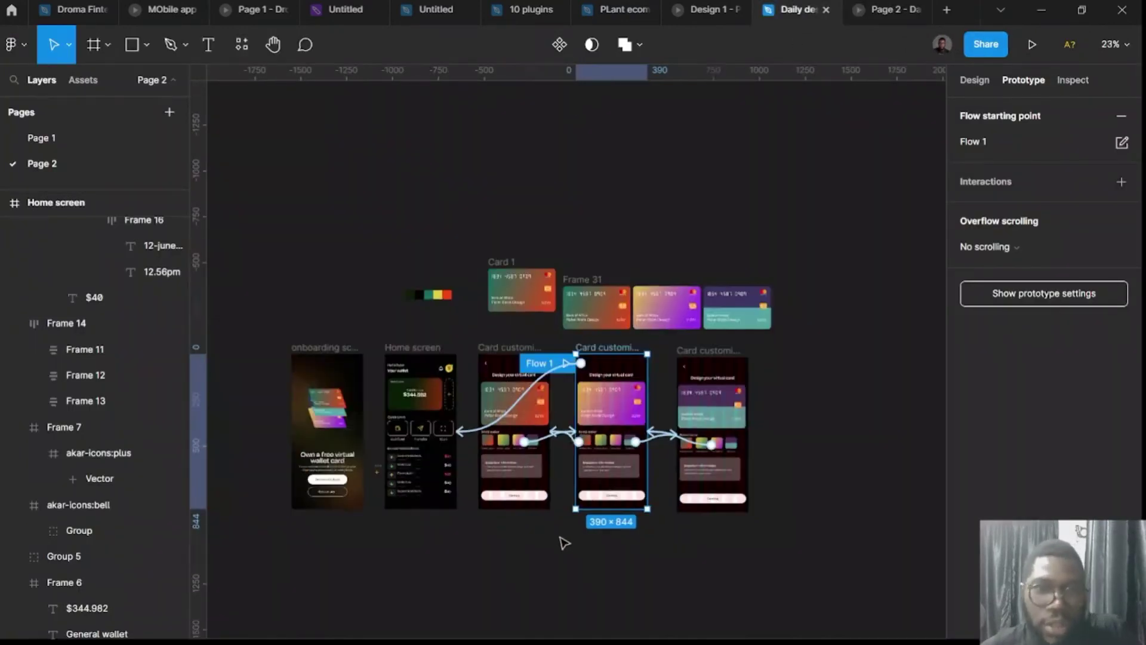